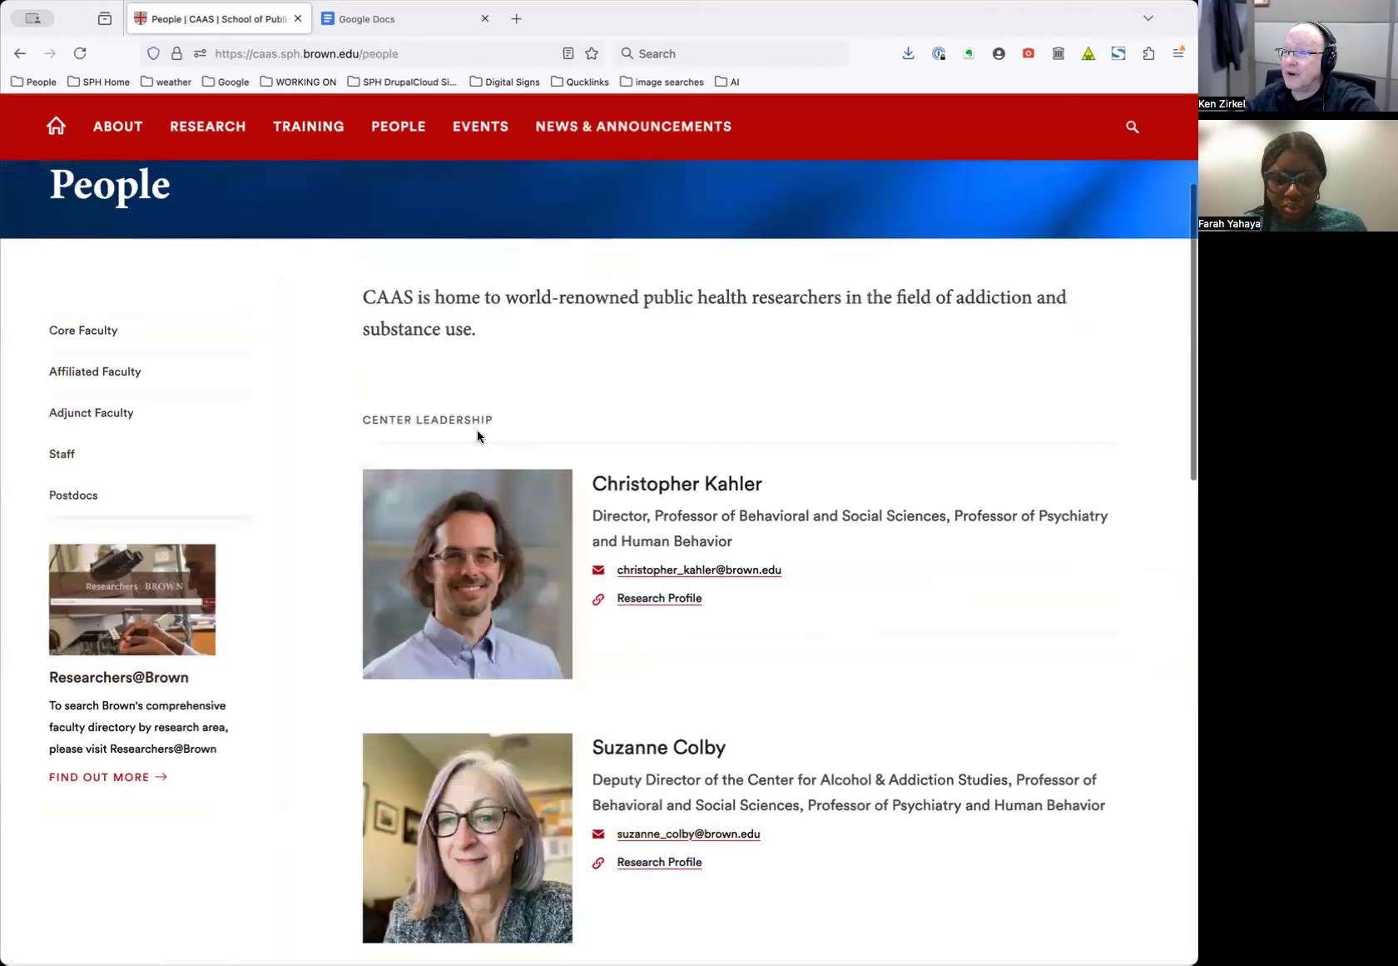
Open Core Faculty from the People sidebar and jump to the Affiliated and Adjunct Faculty sections
{"action": "scroll", "coordinate": [633, 453], "scroll_direction": "down", "scroll_amount": 2}
{"action": "left_click", "coordinate": [103, 274]}
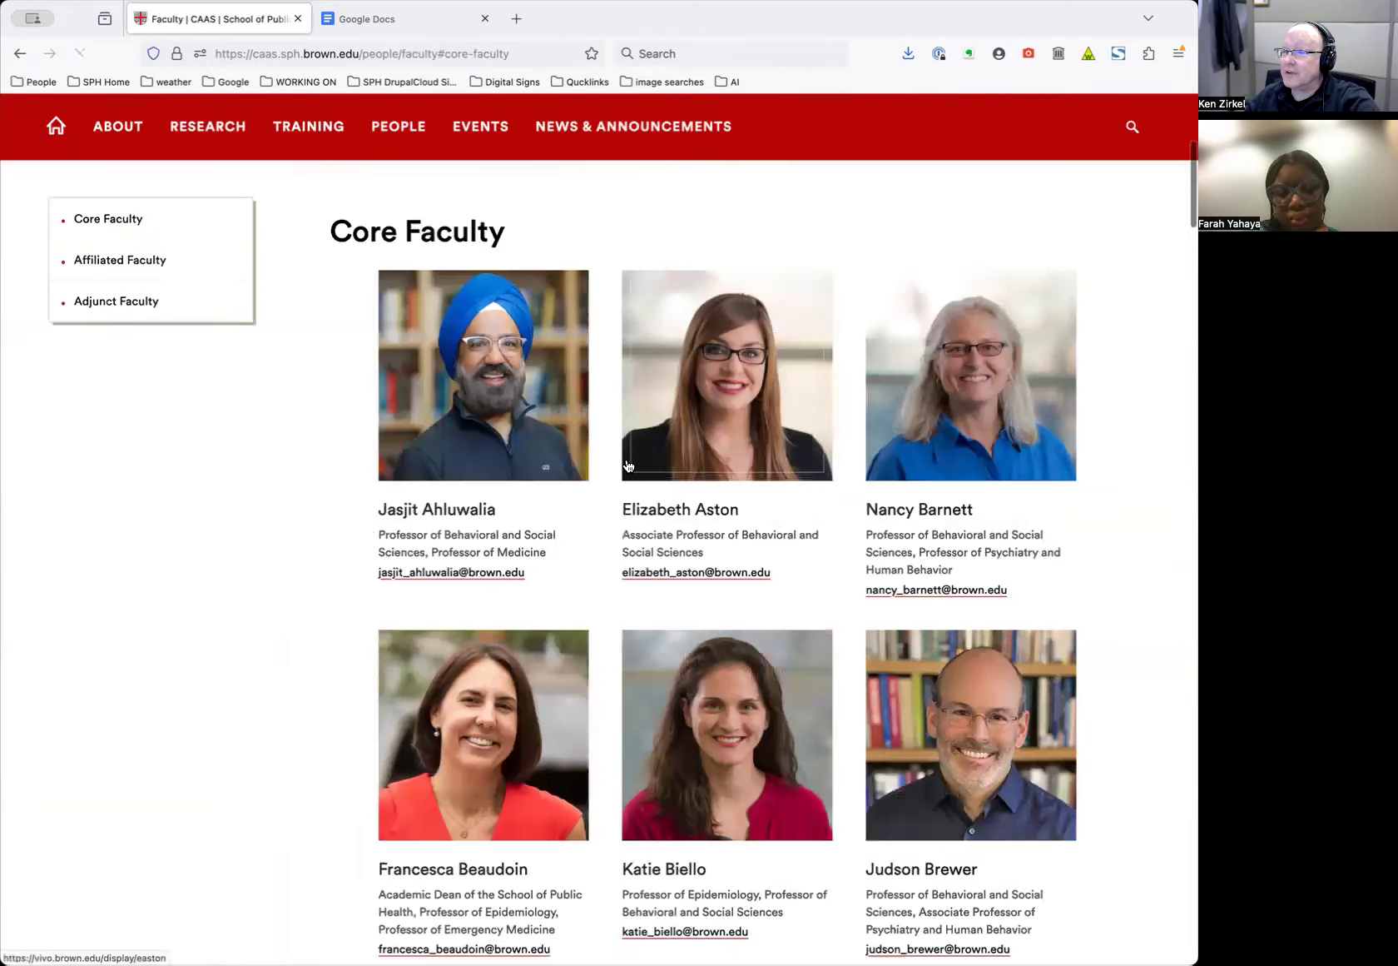
{"action": "left_click", "coordinate": [108, 269]}
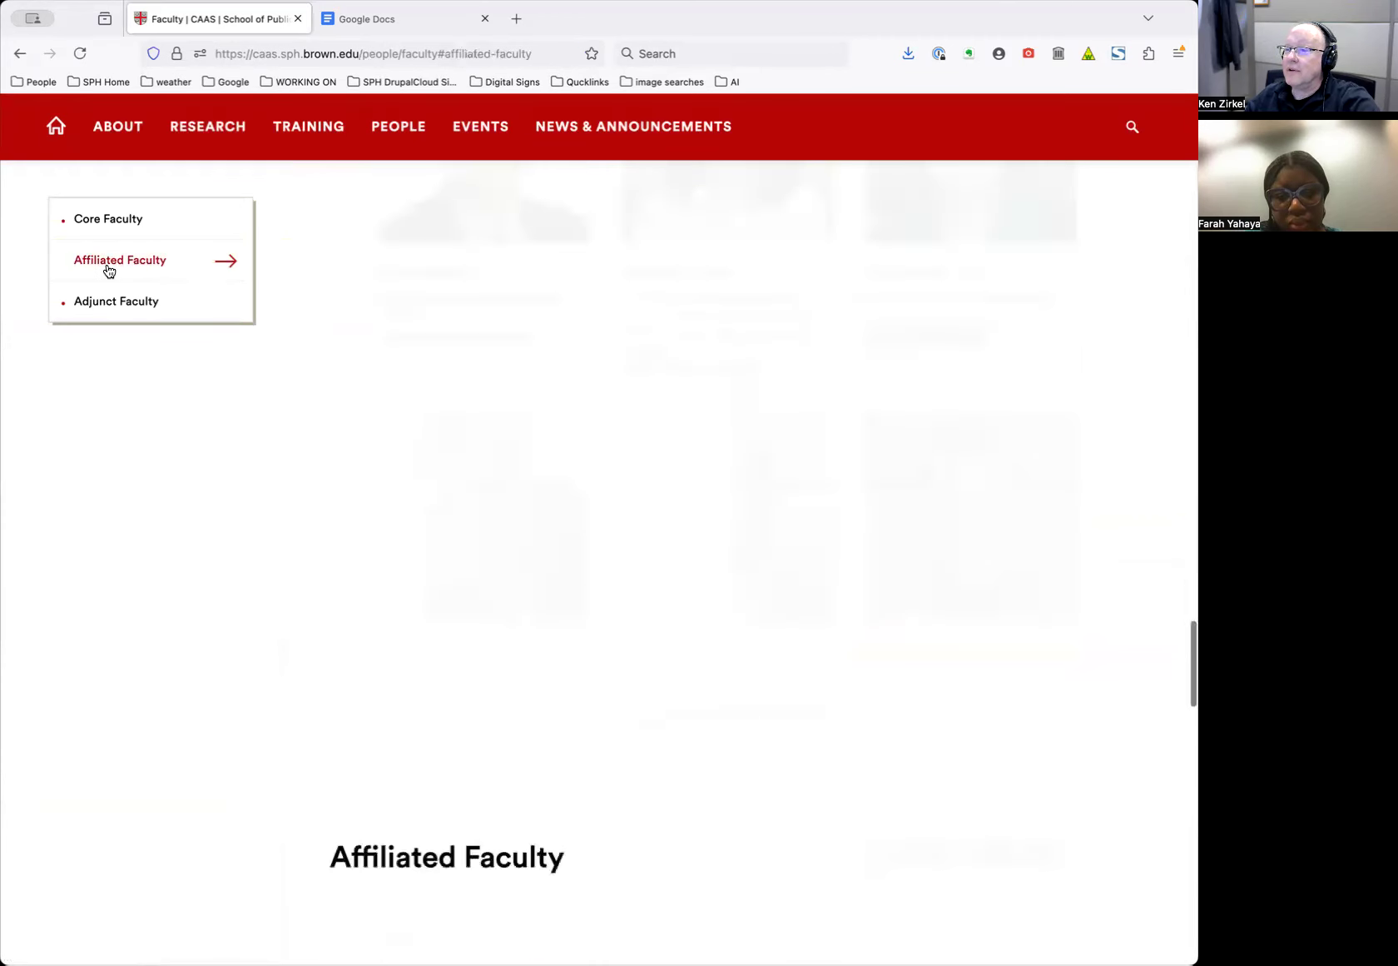
{"action": "left_click", "coordinate": [110, 301]}
Scroll back through the faculty grid and jump to the Affiliated Faculty section again
{"action": "scroll", "coordinate": [635, 338], "scroll_direction": "up", "scroll_amount": 10}
{"action": "scroll", "coordinate": [635, 345], "scroll_direction": "up", "scroll_amount": 20}
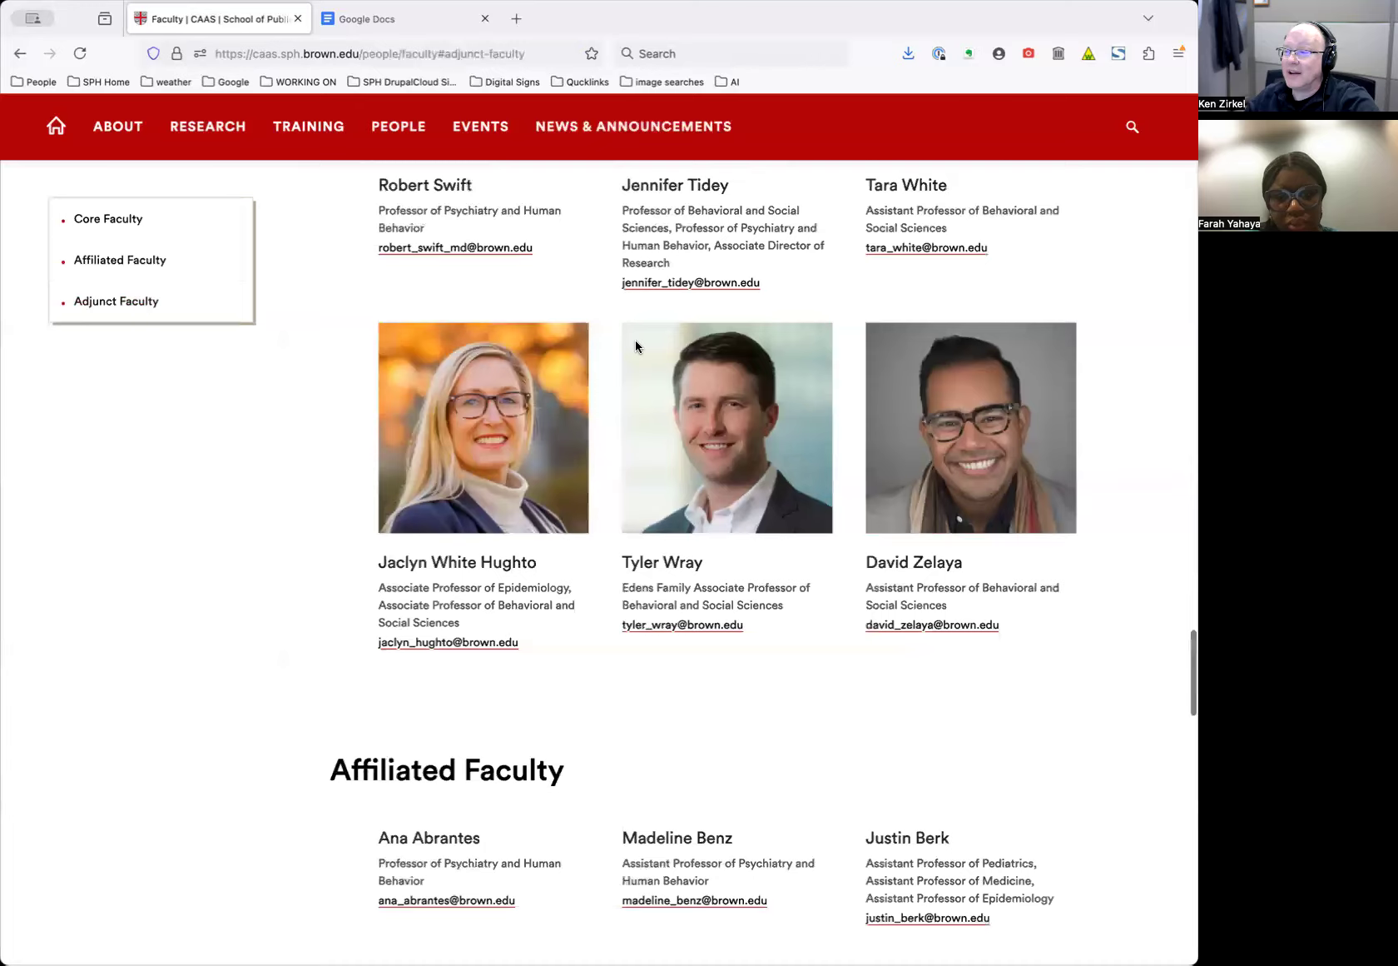
{"action": "scroll", "coordinate": [636, 345], "scroll_direction": "up", "scroll_amount": 20}
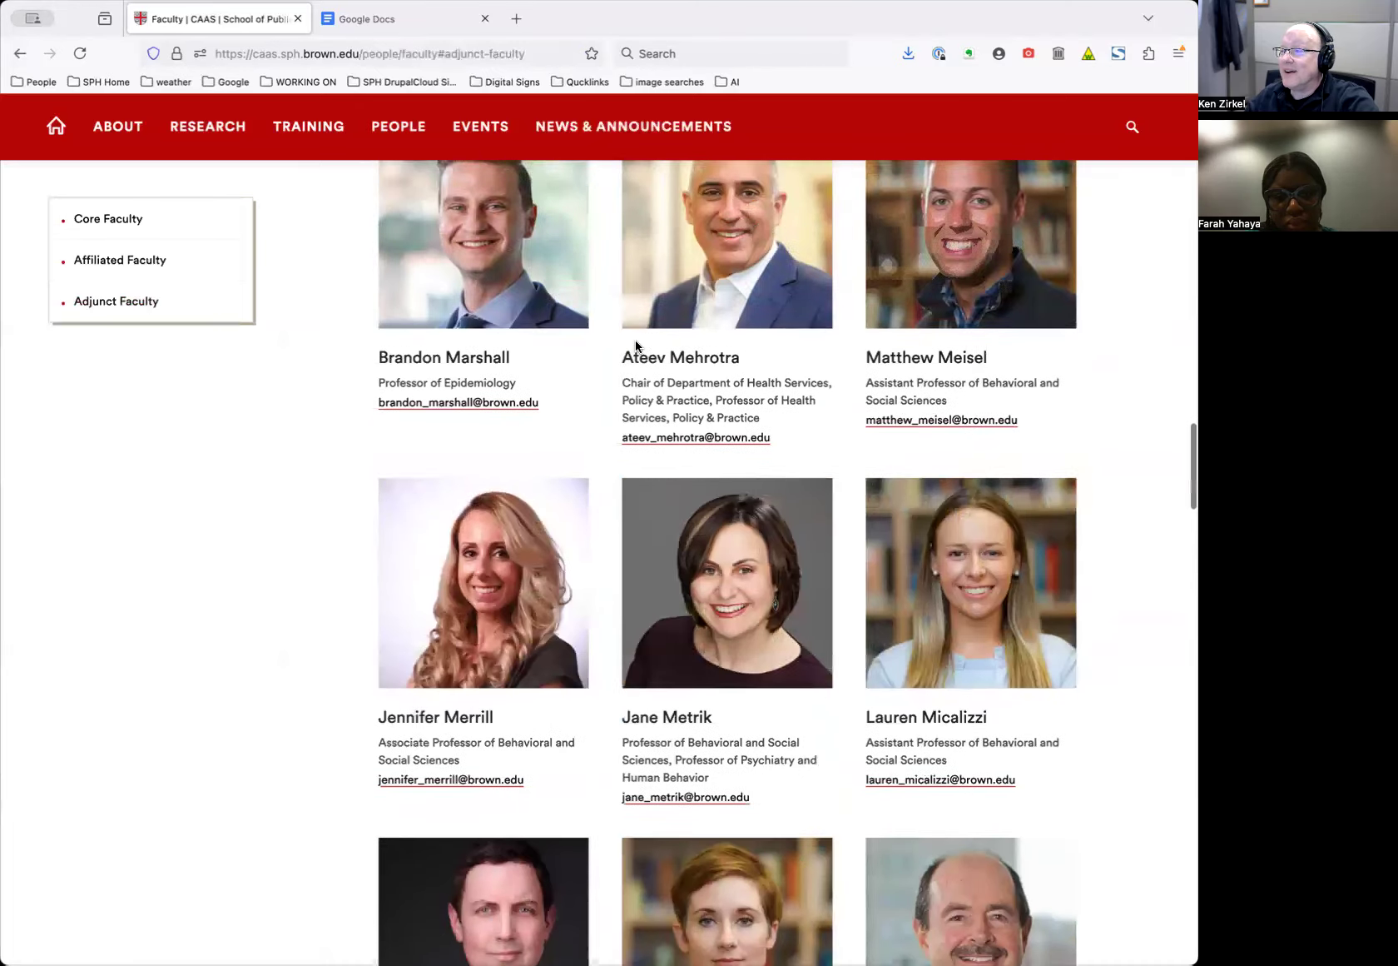
{"action": "scroll", "coordinate": [636, 346], "scroll_direction": "up", "scroll_amount": 15}
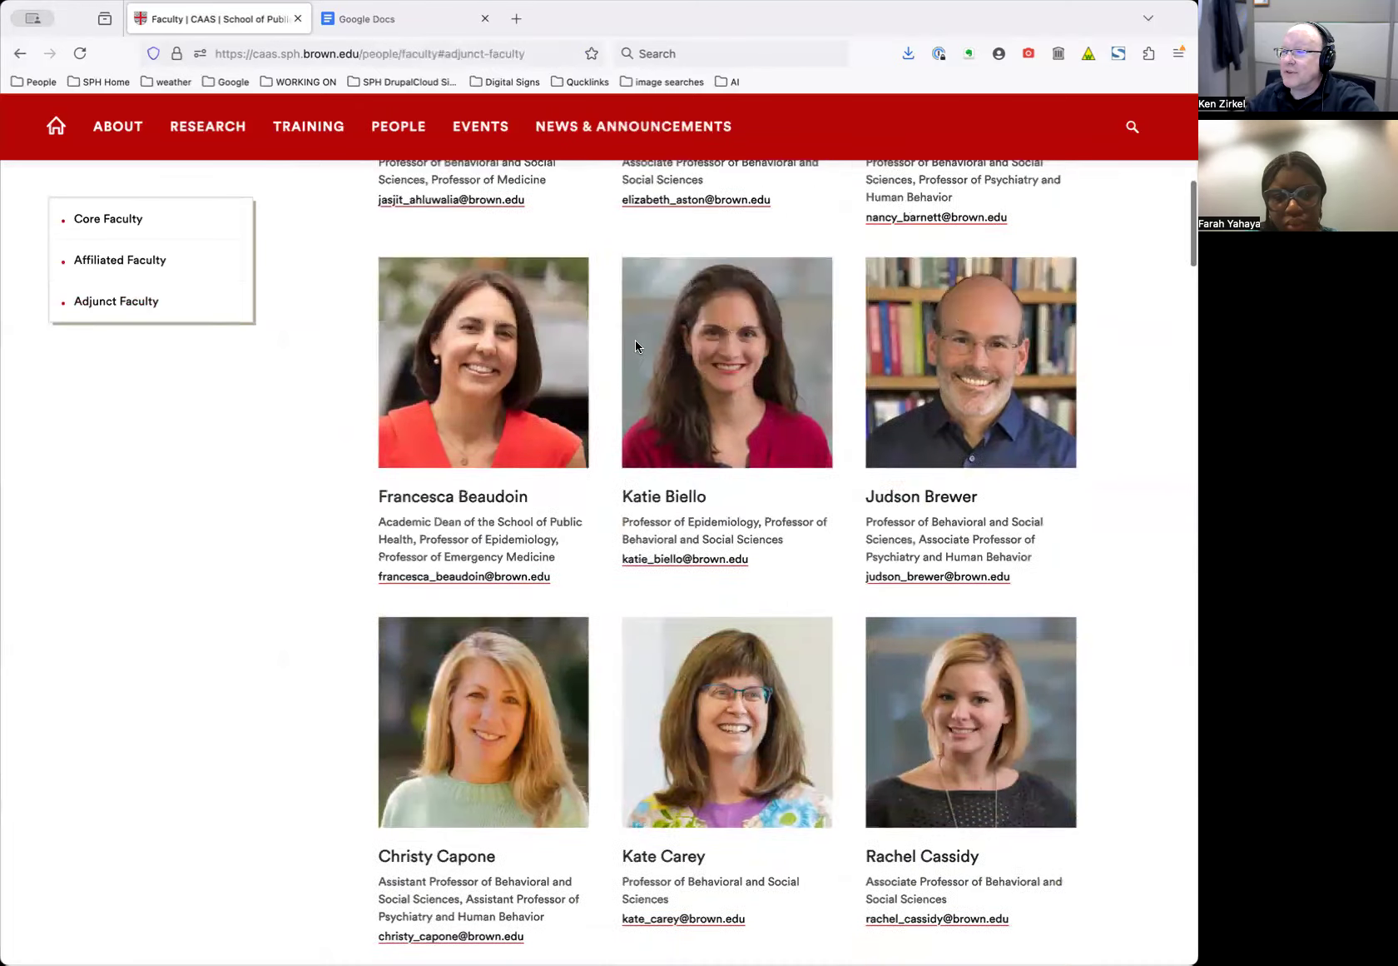
{"action": "scroll", "coordinate": [588, 719], "scroll_direction": "down", "scroll_amount": 8}
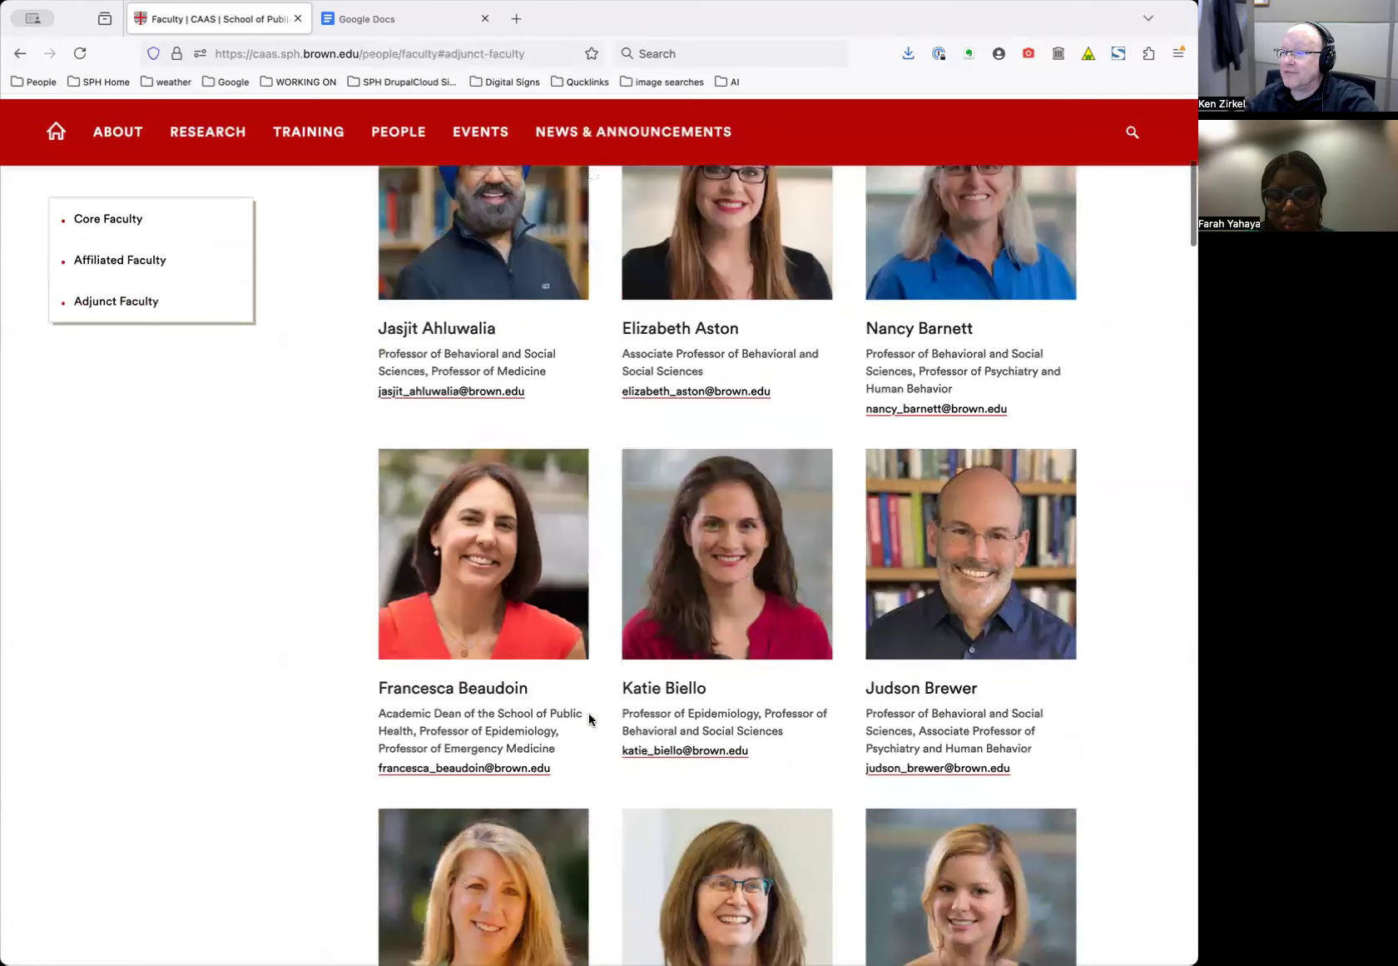
{"action": "left_click", "coordinate": [137, 260]}
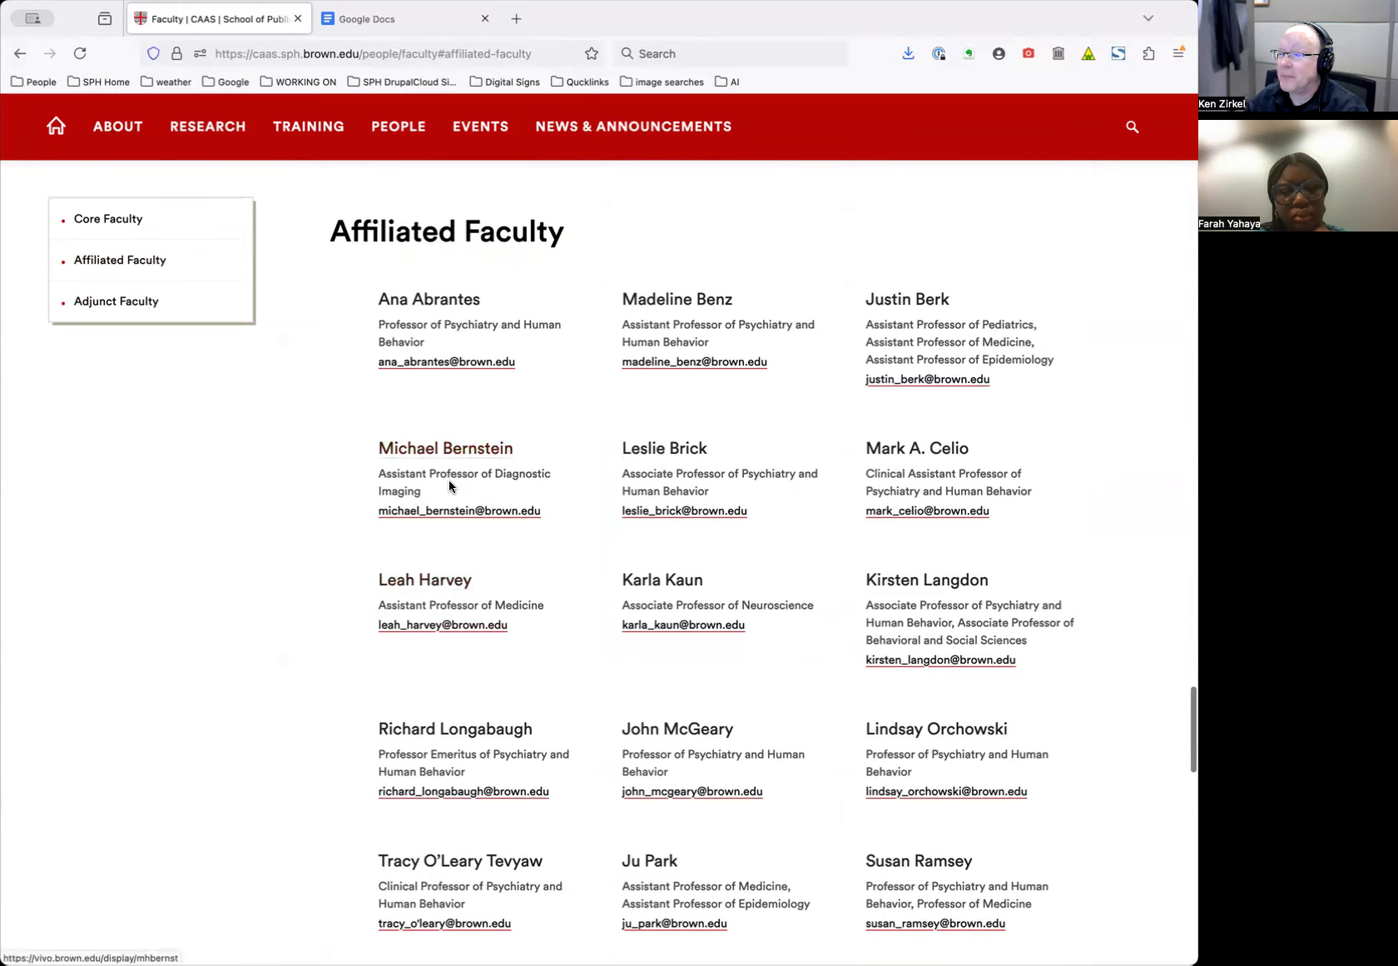
{"action": "scroll", "coordinate": [581, 468], "scroll_direction": "up", "scroll_amount": 20}
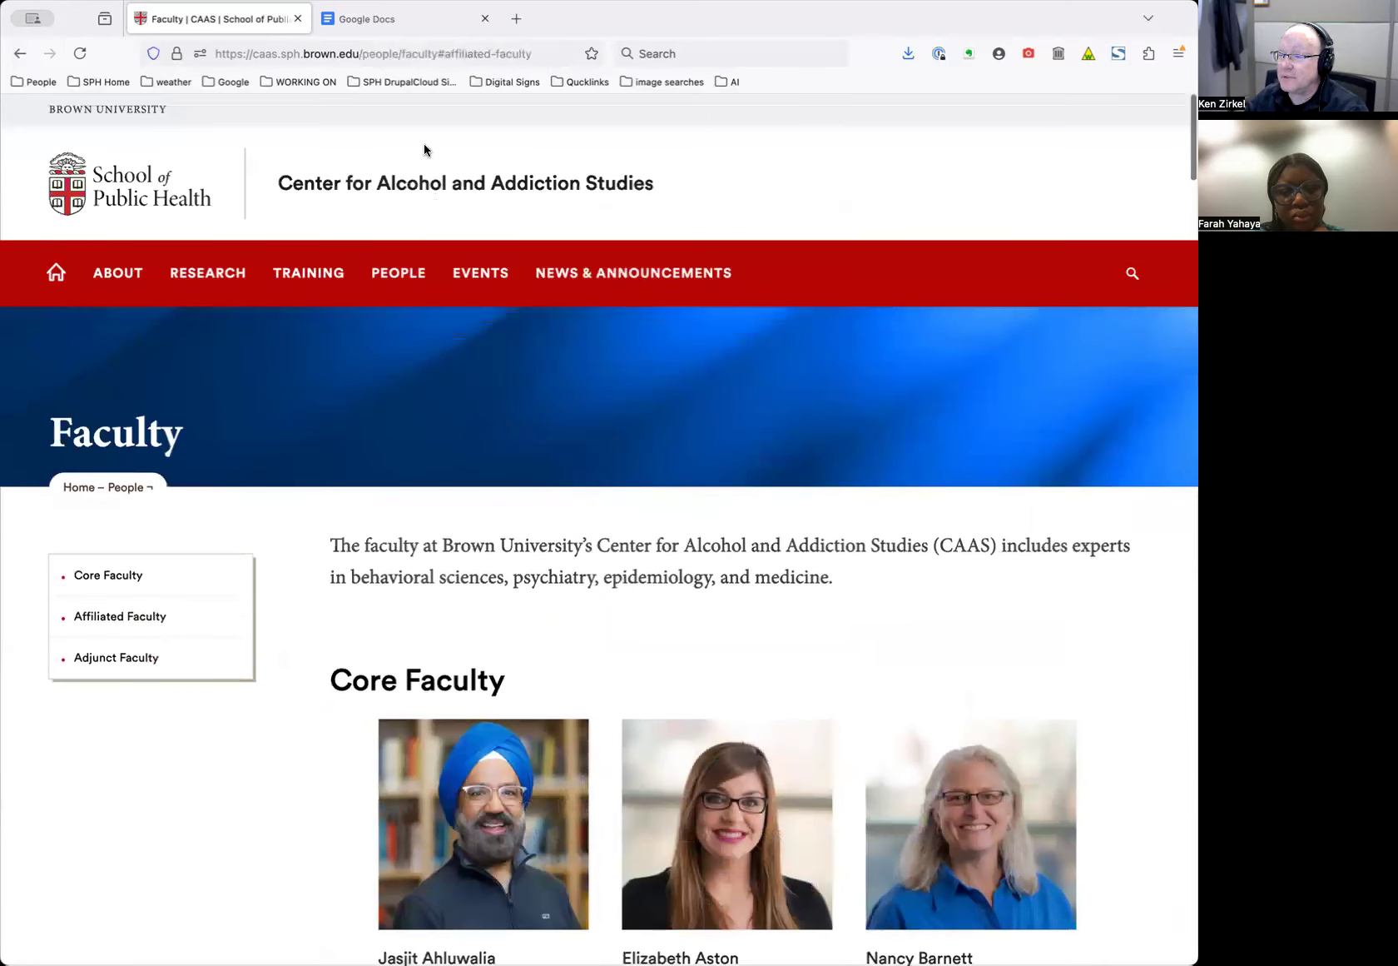
Change the URL path to /user to load the site's login page
{"action": "left_click_drag", "start_coordinate": [369, 54], "coordinate": [595, 47]}
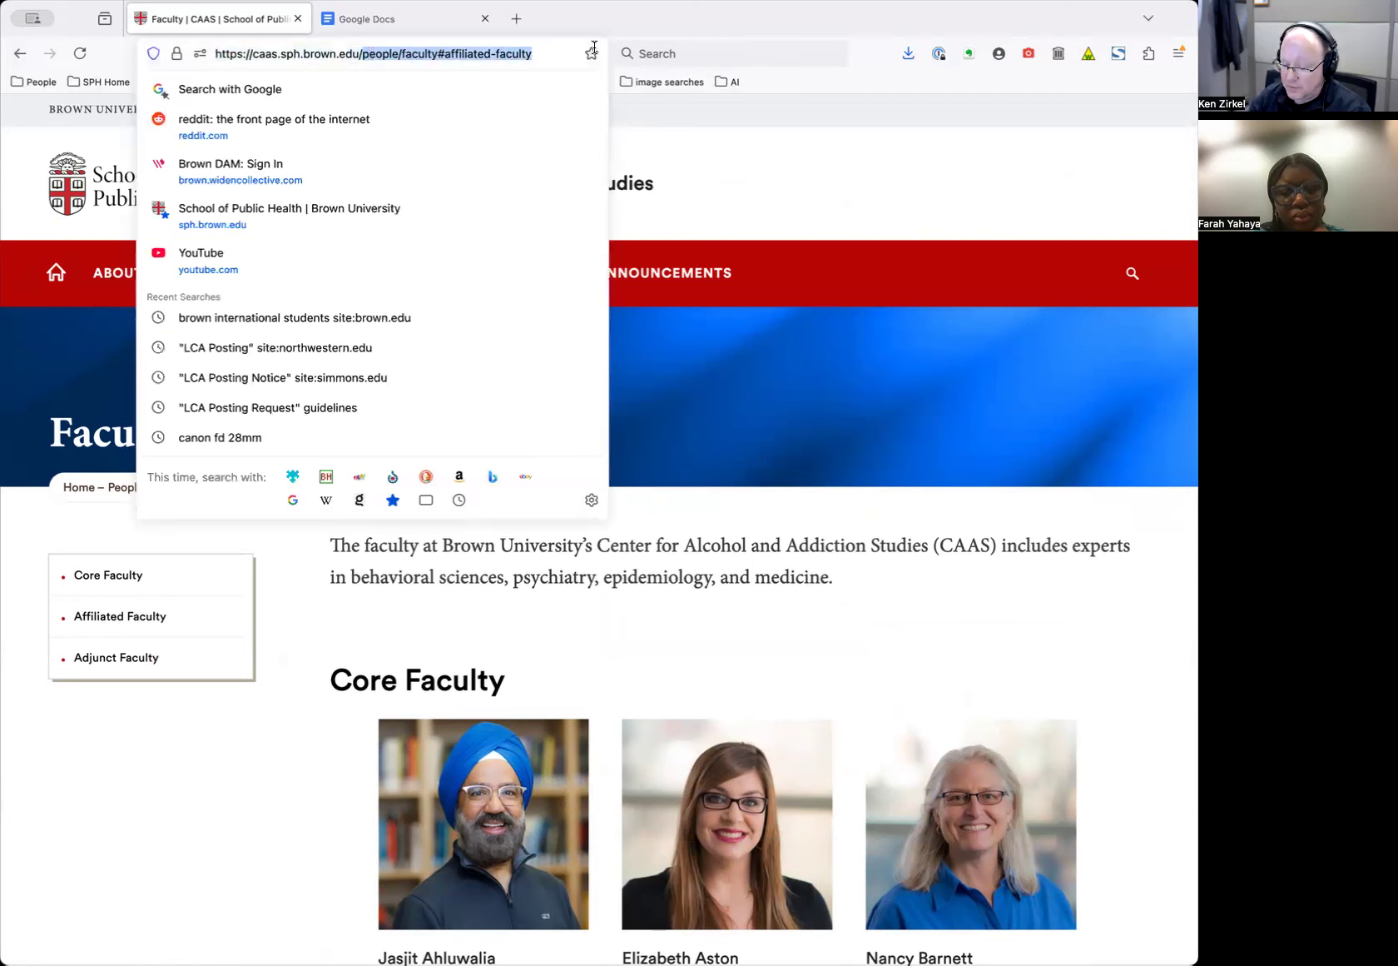
{"action": "type", "text": "user"}
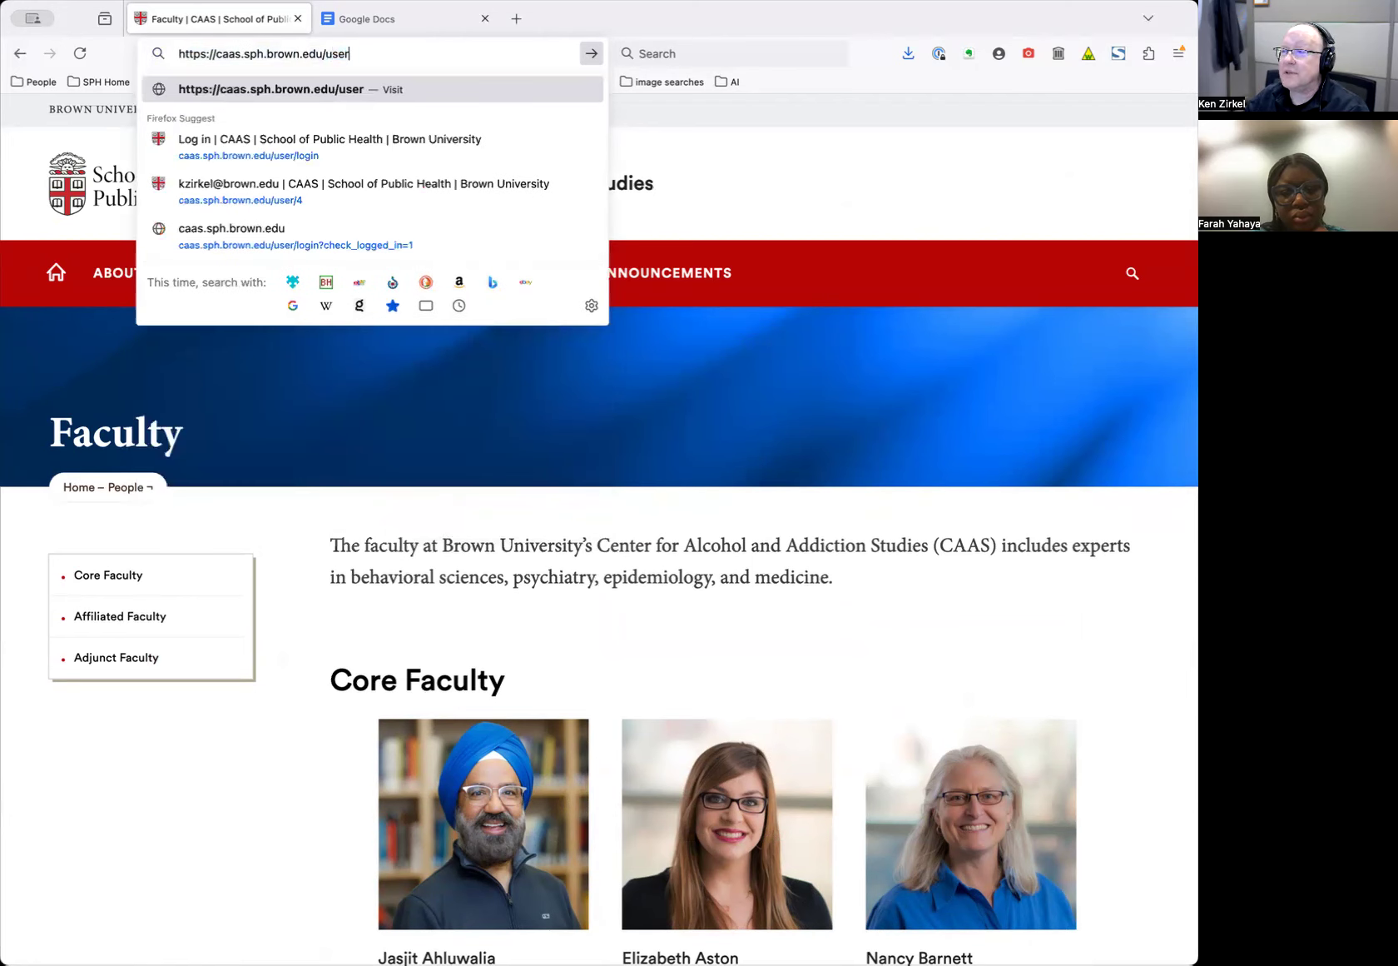
{"action": "key", "text": "Return"}
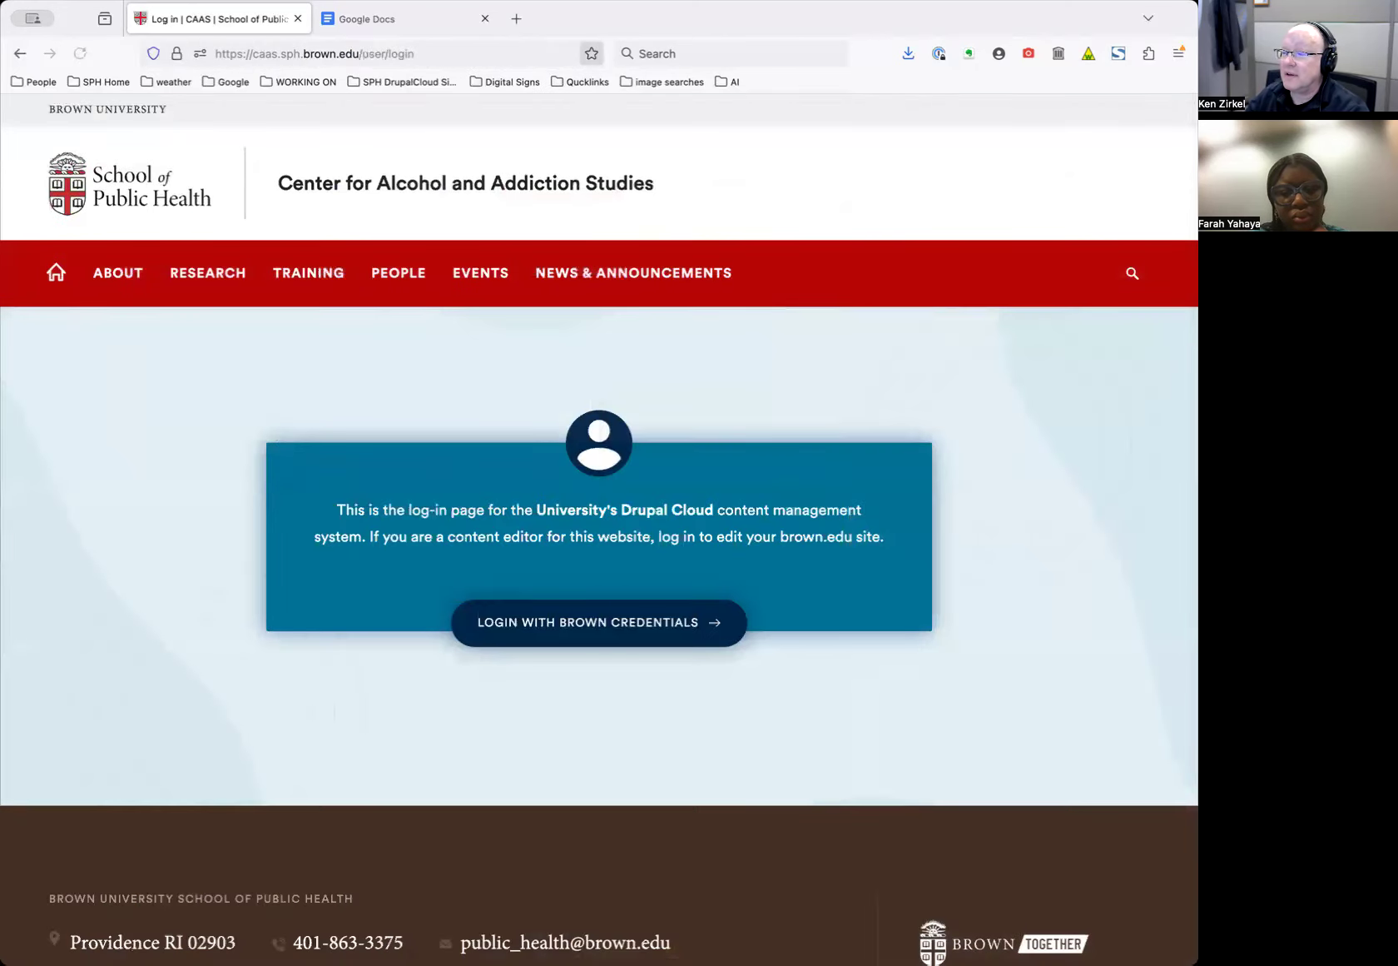
Log in with Brown credentials and scroll through the editing dashboard's resources
{"action": "left_click", "coordinate": [603, 628]}
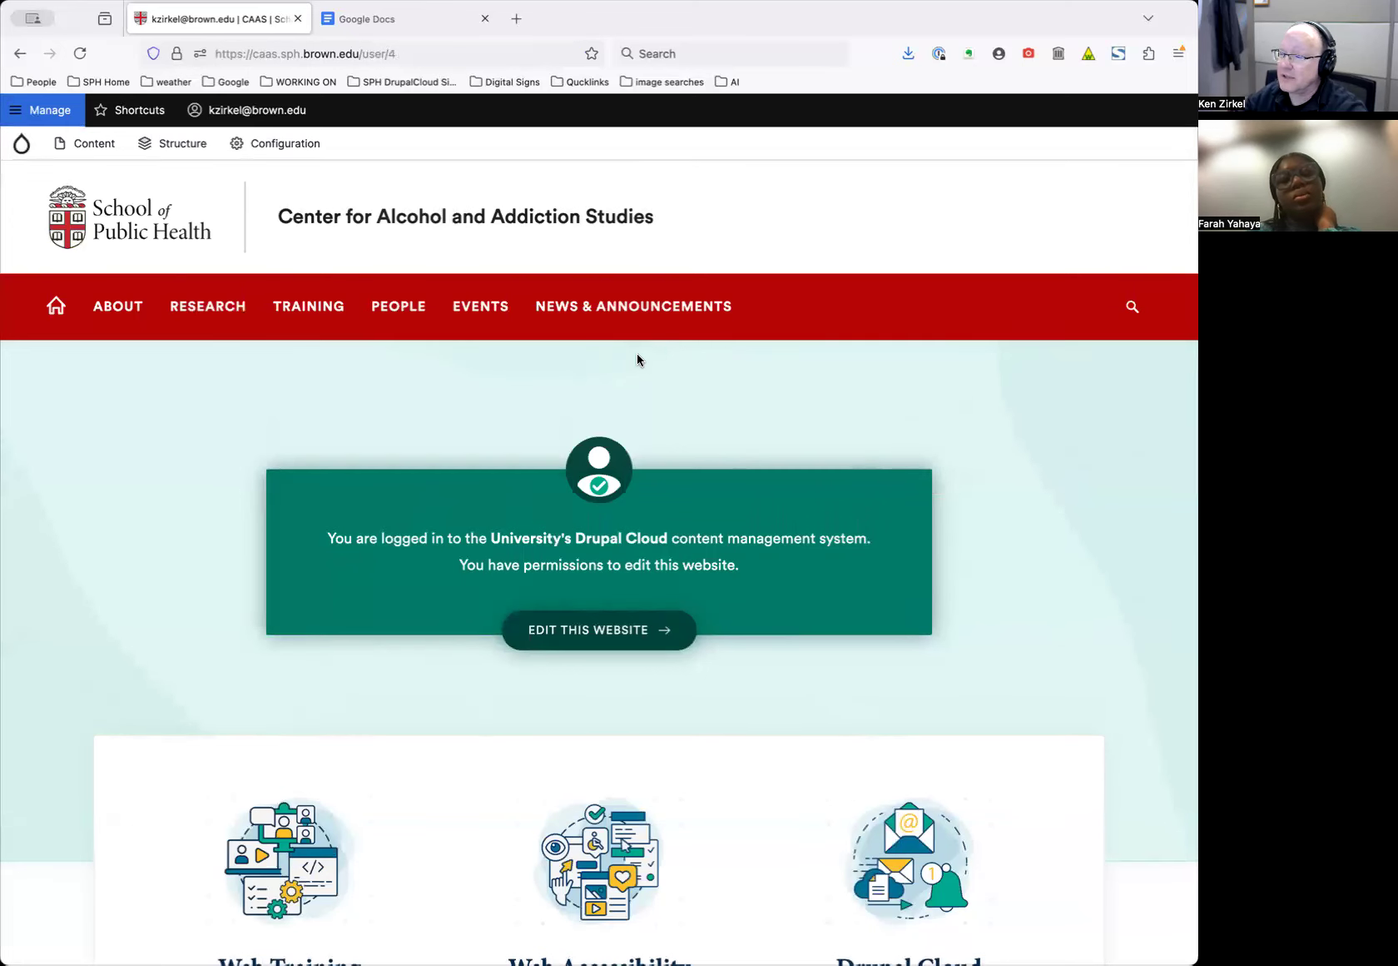
{"action": "scroll", "coordinate": [608, 687], "scroll_direction": "down", "scroll_amount": 5}
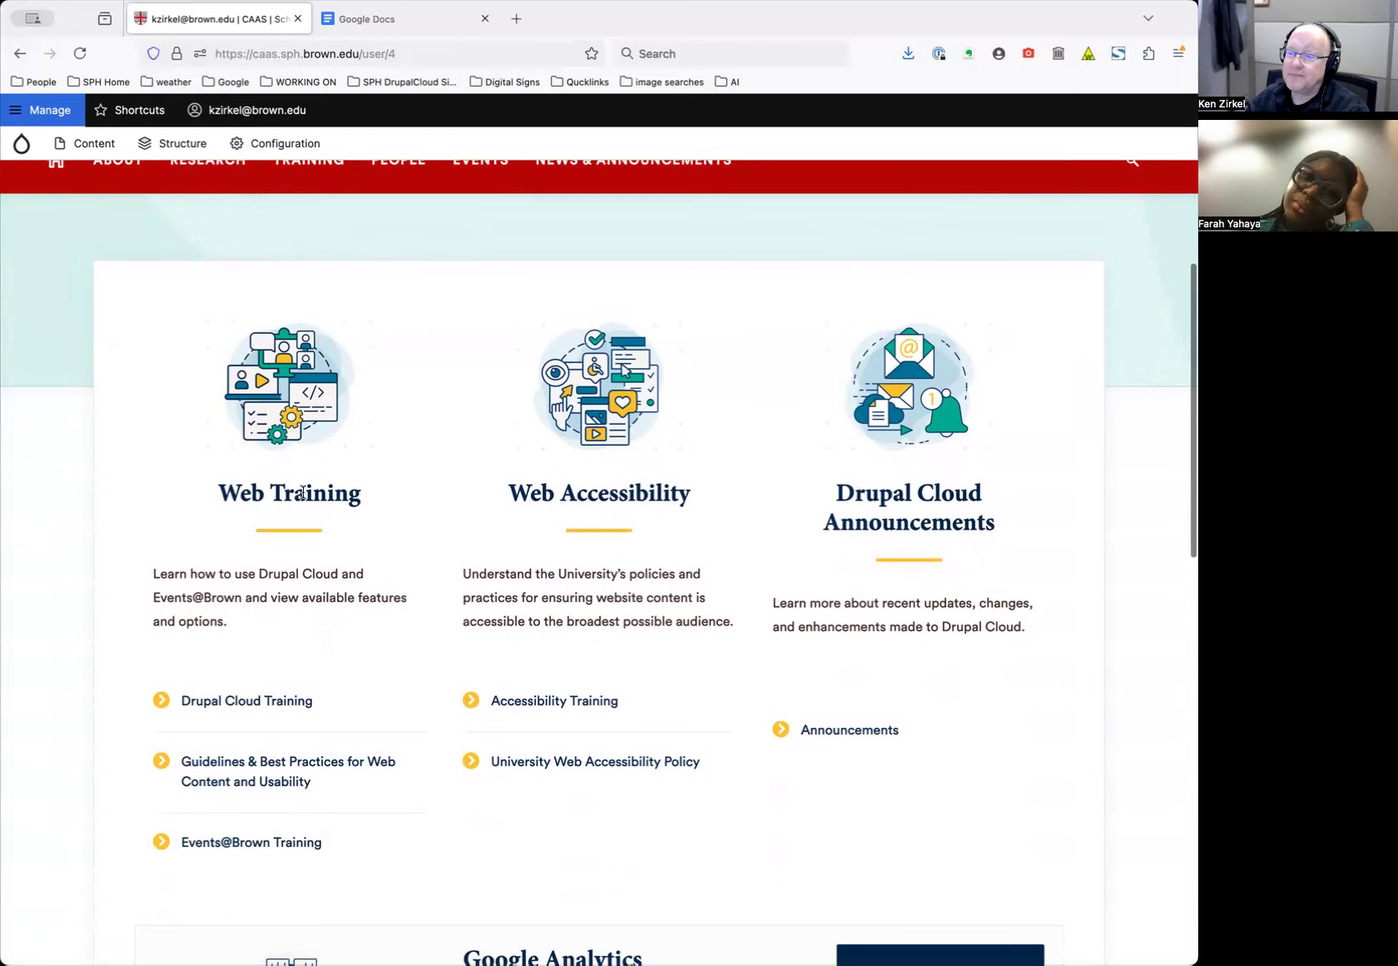
{"action": "scroll", "coordinate": [333, 599], "scroll_direction": "down", "scroll_amount": 1}
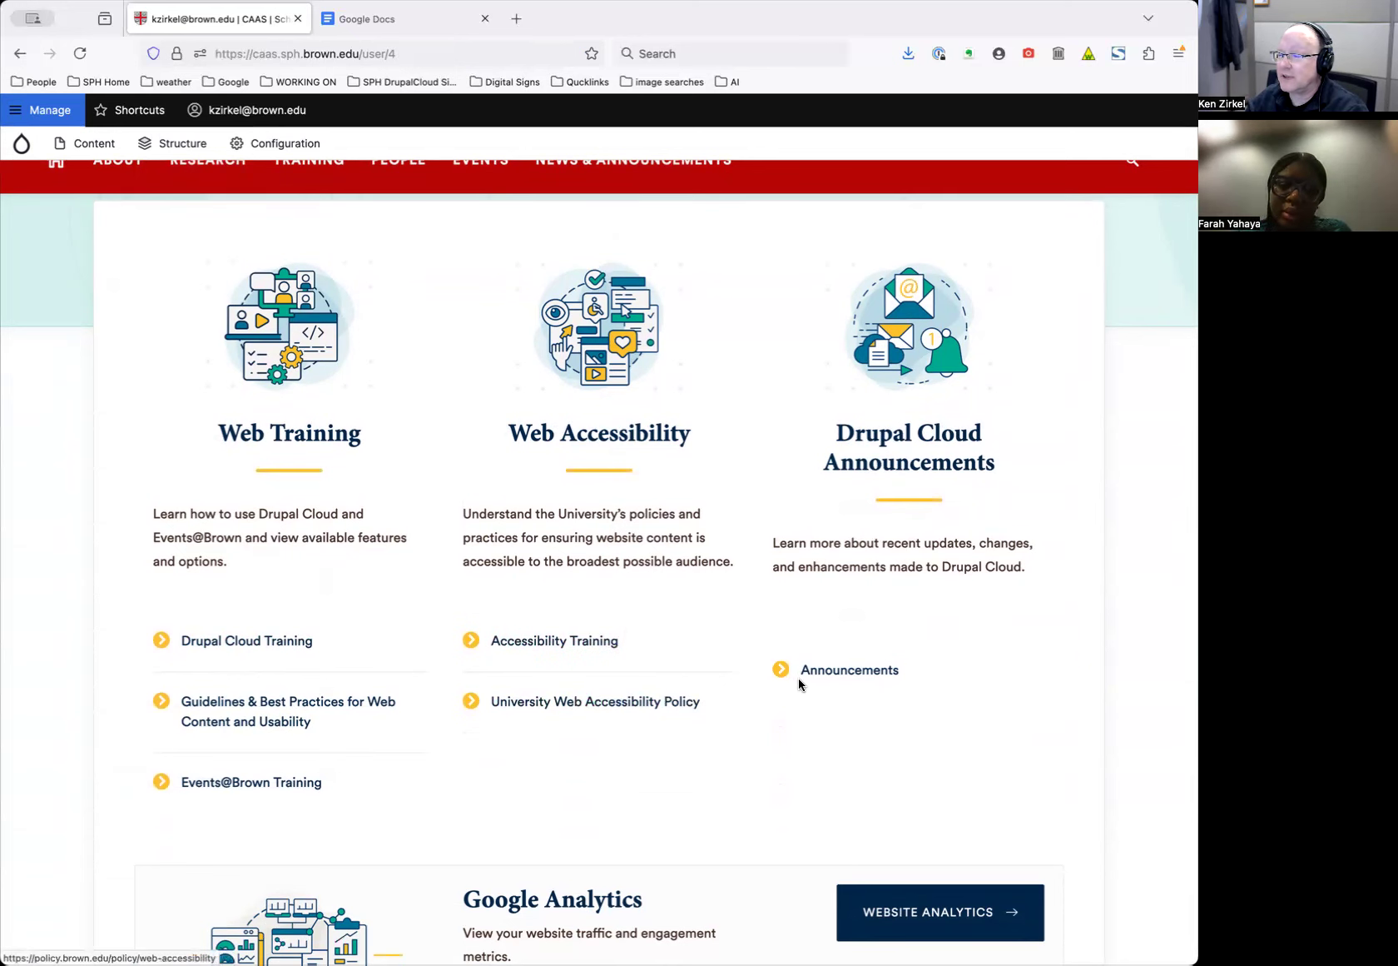
{"action": "scroll", "coordinate": [861, 682], "scroll_direction": "down", "scroll_amount": 1}
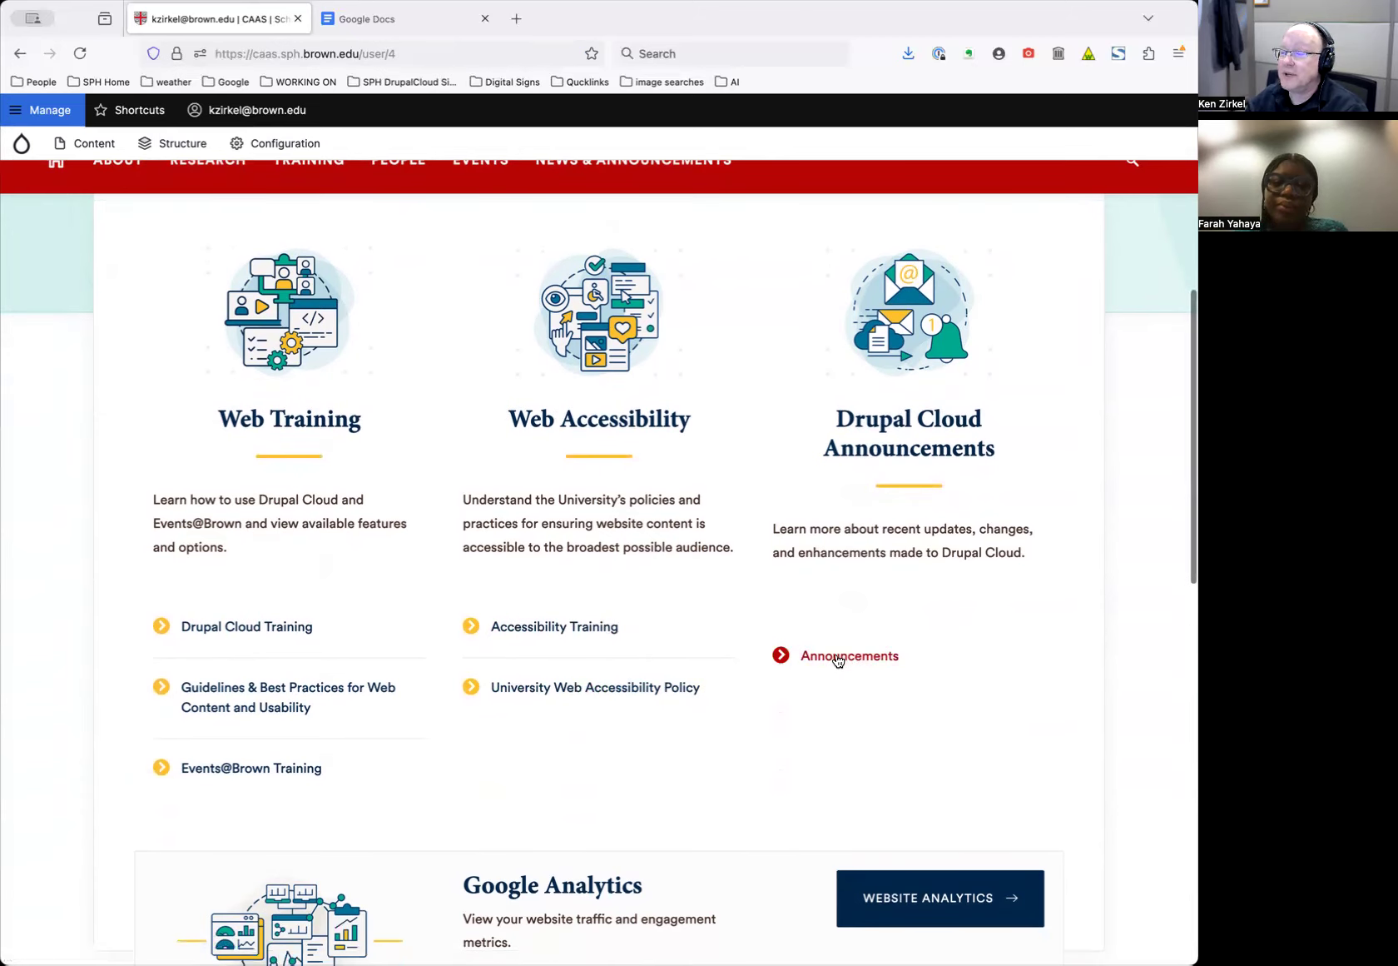
Open Drupal Cloud Announcements in a new tab, browse its 11 updates, then return to the CAAS dashboard
{"action": "left_click", "coordinate": [835, 658], "text": "super"}
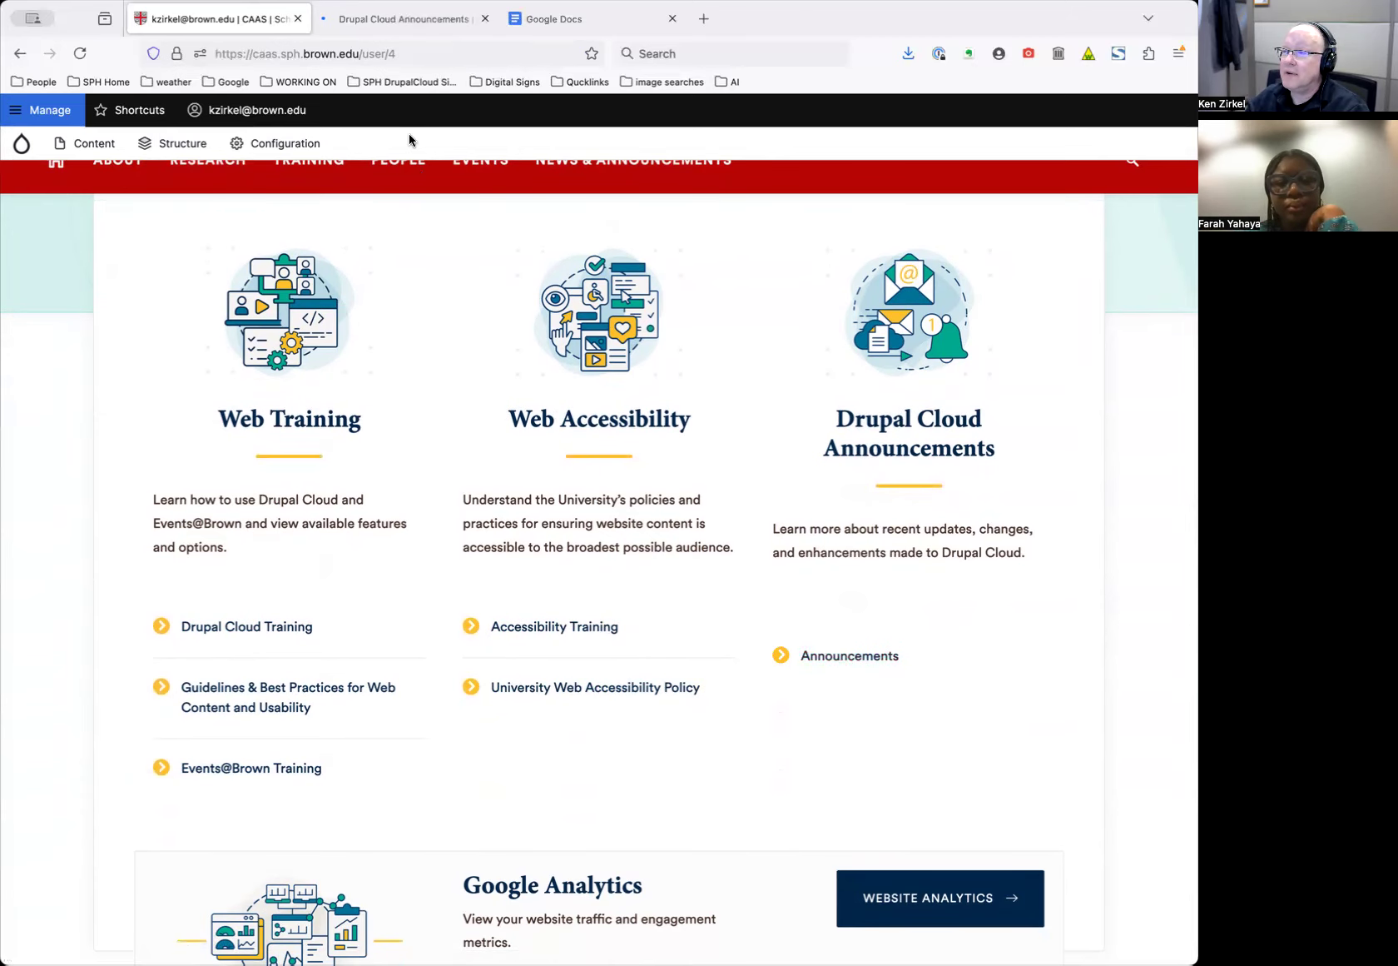
{"action": "left_click", "coordinate": [413, 22]}
{"action": "scroll", "coordinate": [580, 435], "scroll_direction": "down", "scroll_amount": 5}
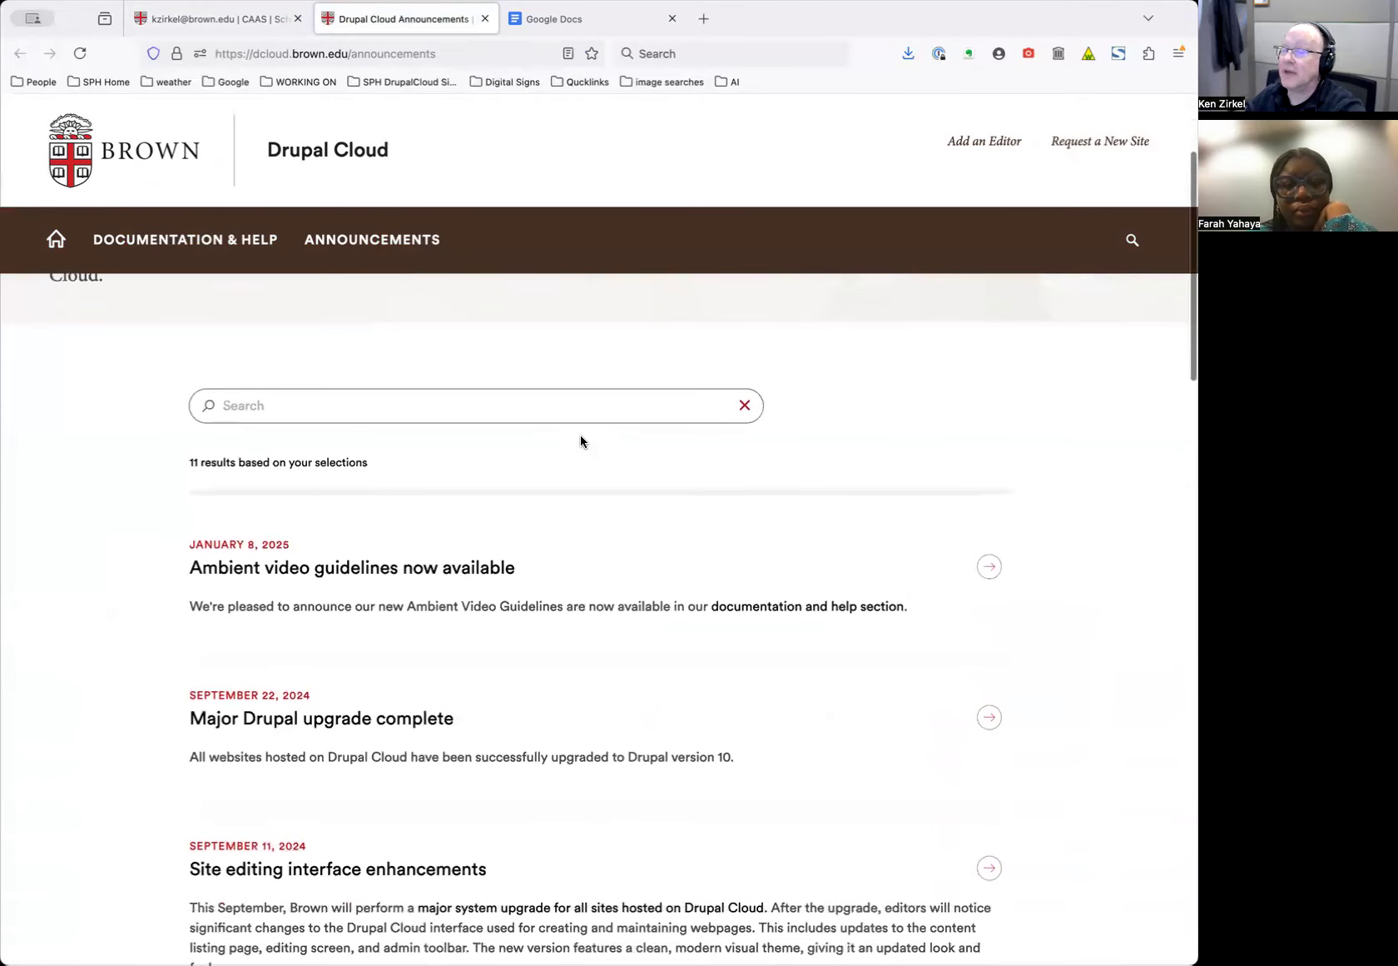
{"action": "scroll", "coordinate": [581, 435], "scroll_direction": "down", "scroll_amount": 1}
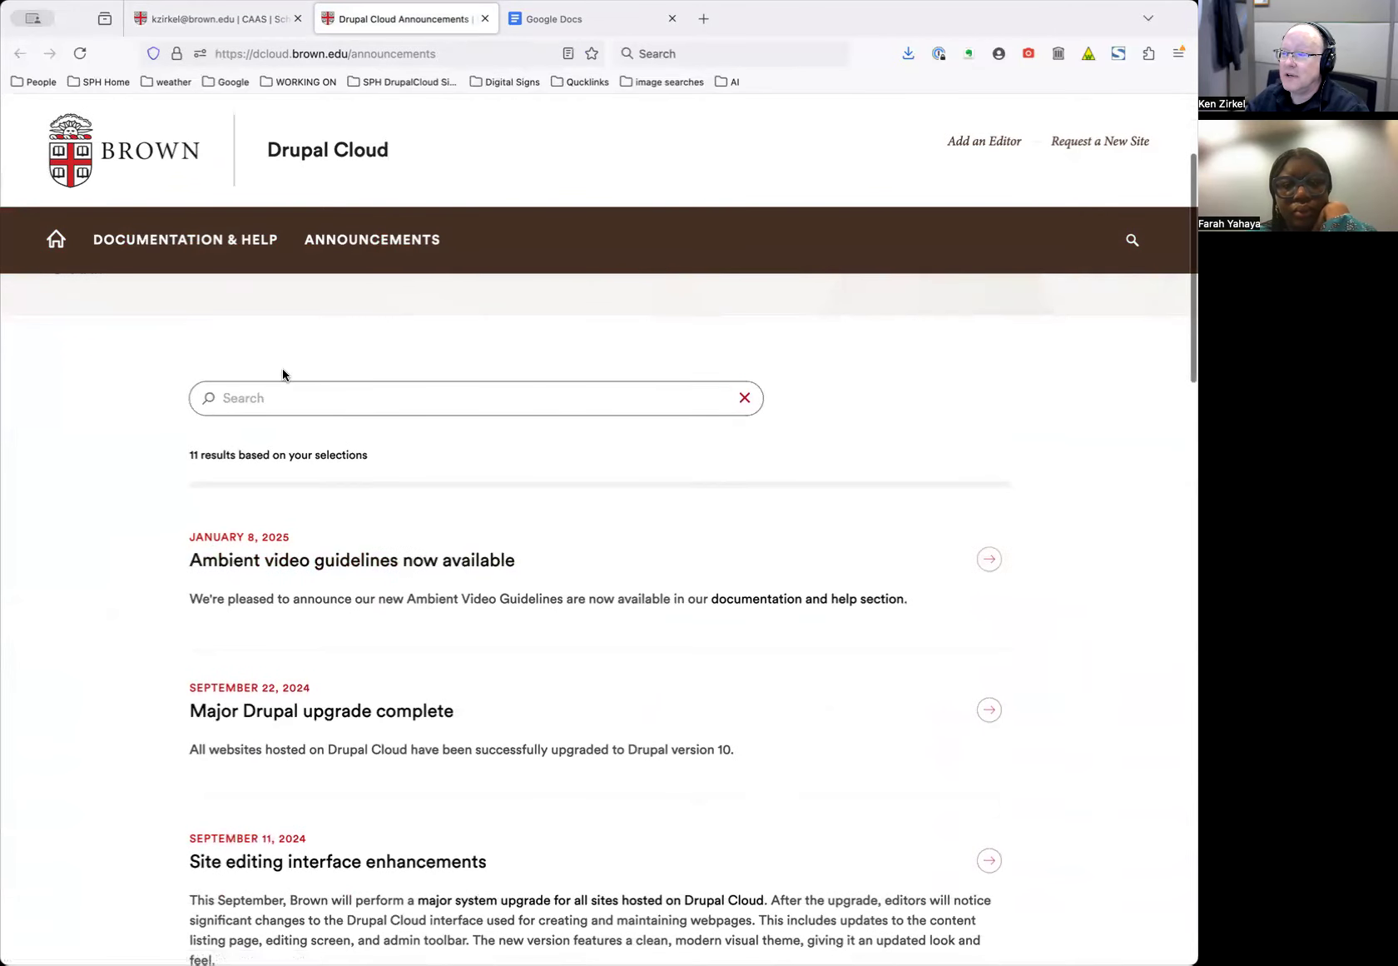
{"action": "scroll", "coordinate": [291, 449], "scroll_direction": "down", "scroll_amount": 4}
{"action": "scroll", "coordinate": [433, 508], "scroll_direction": "up", "scroll_amount": 7}
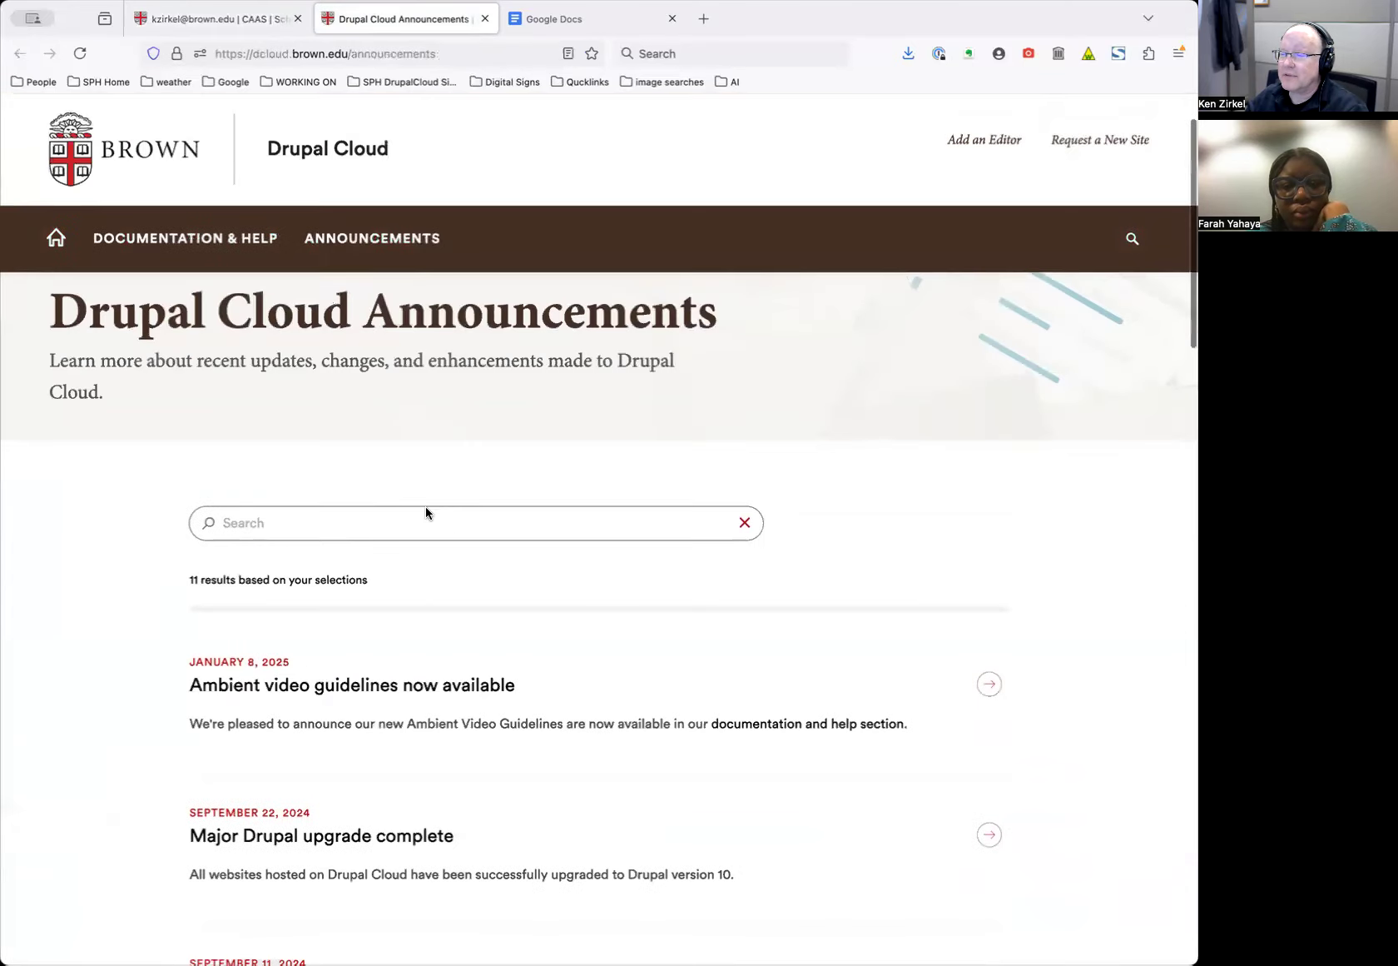
{"action": "left_click", "coordinate": [202, 16]}
{"action": "scroll", "coordinate": [703, 531], "scroll_direction": "down", "scroll_amount": 8}
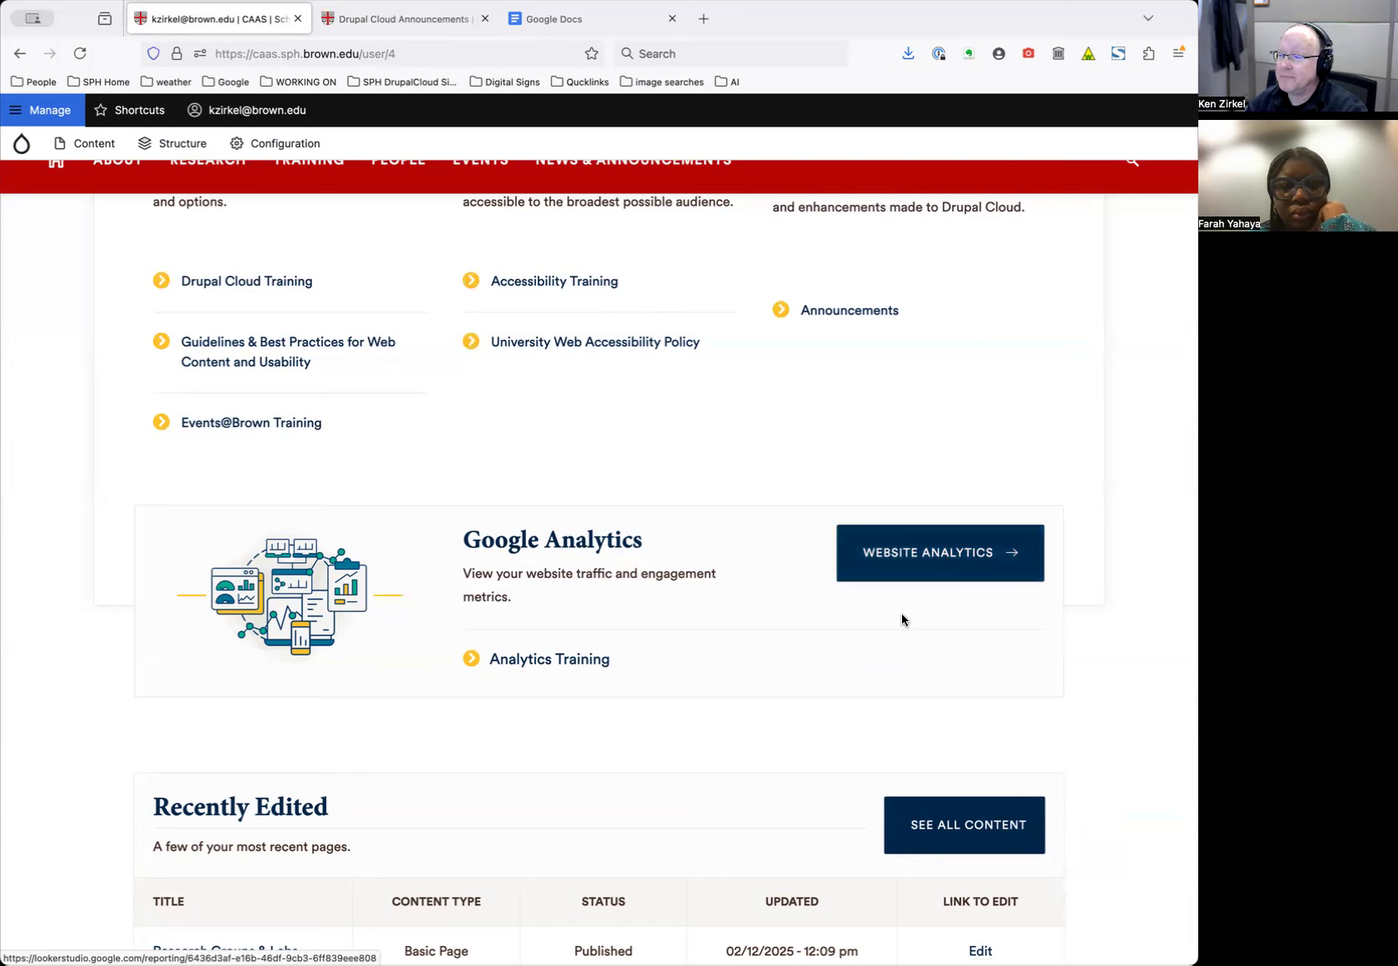
Open Core Faculty from the PEOPLE menu in the site navigation
{"action": "scroll", "coordinate": [902, 617], "scroll_direction": "down", "scroll_amount": 5}
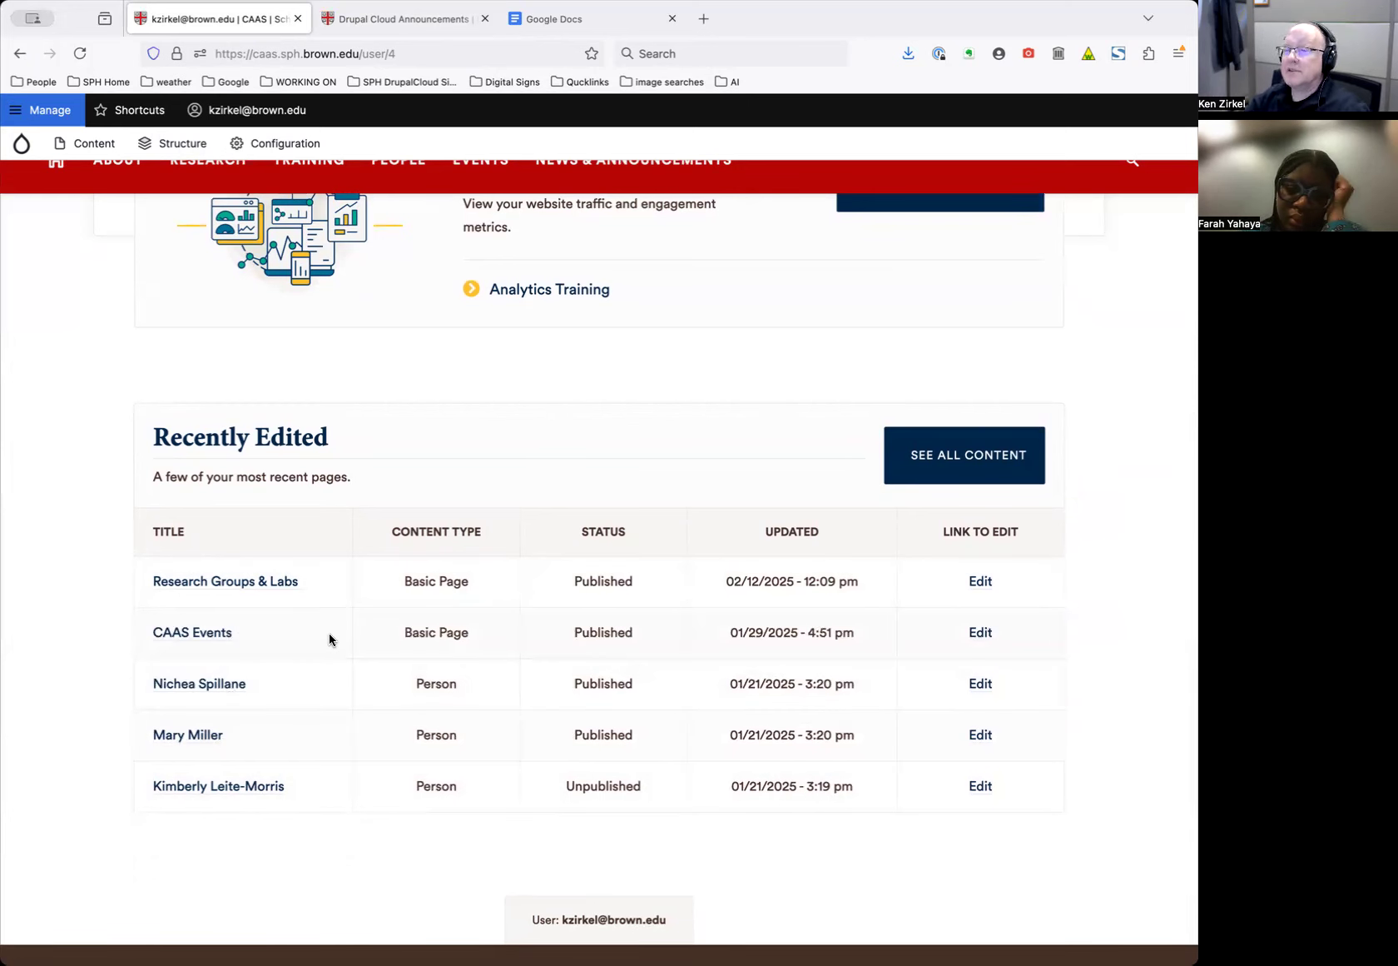
{"action": "scroll", "coordinate": [401, 558], "scroll_direction": "up", "scroll_amount": 1}
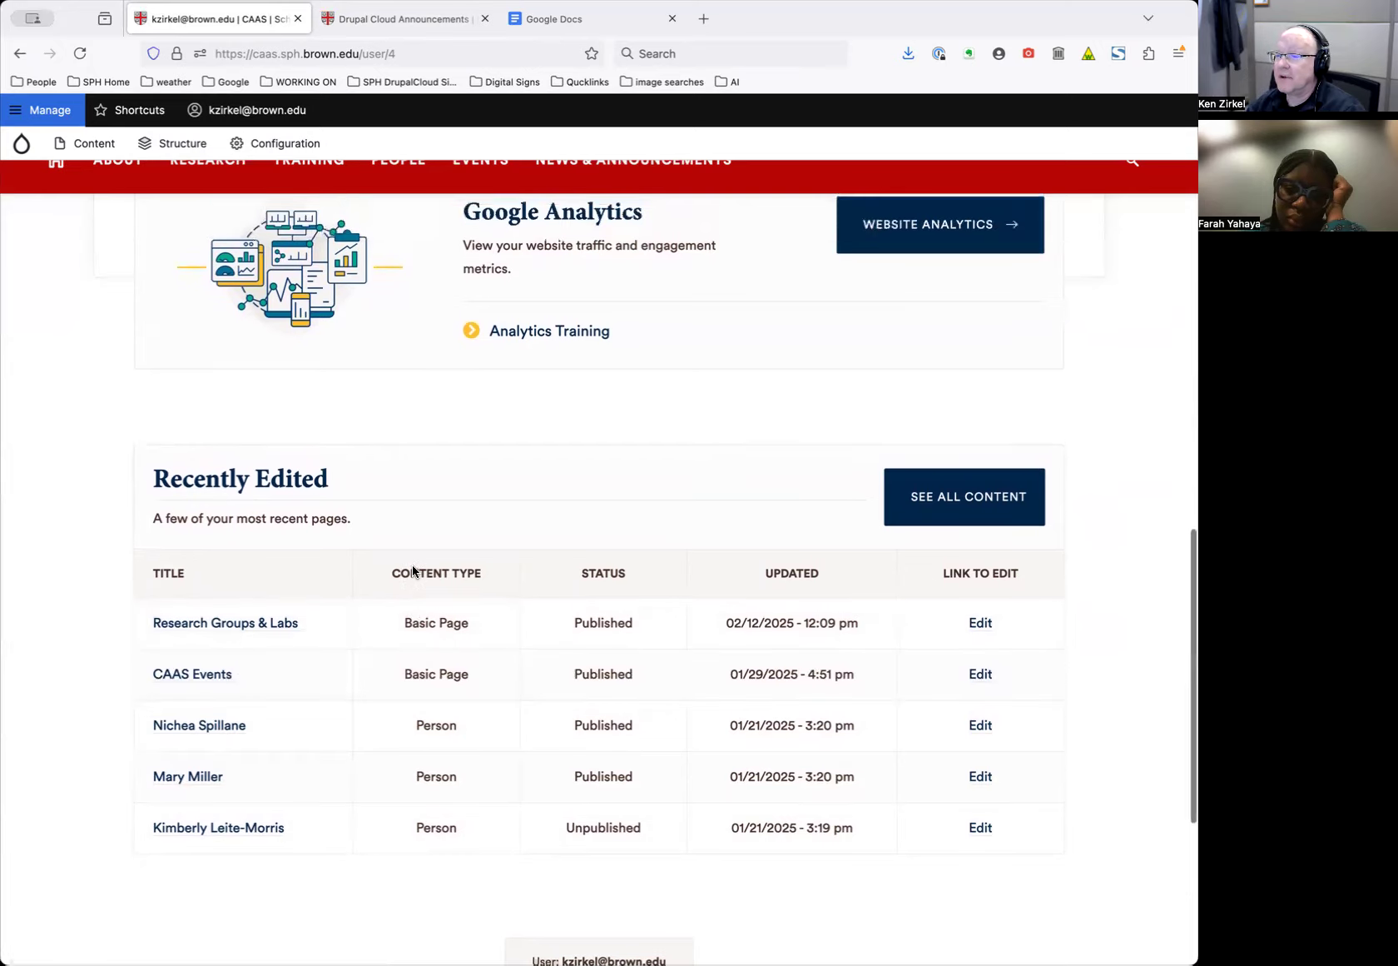
{"action": "scroll", "coordinate": [398, 614], "scroll_direction": "up", "scroll_amount": 10}
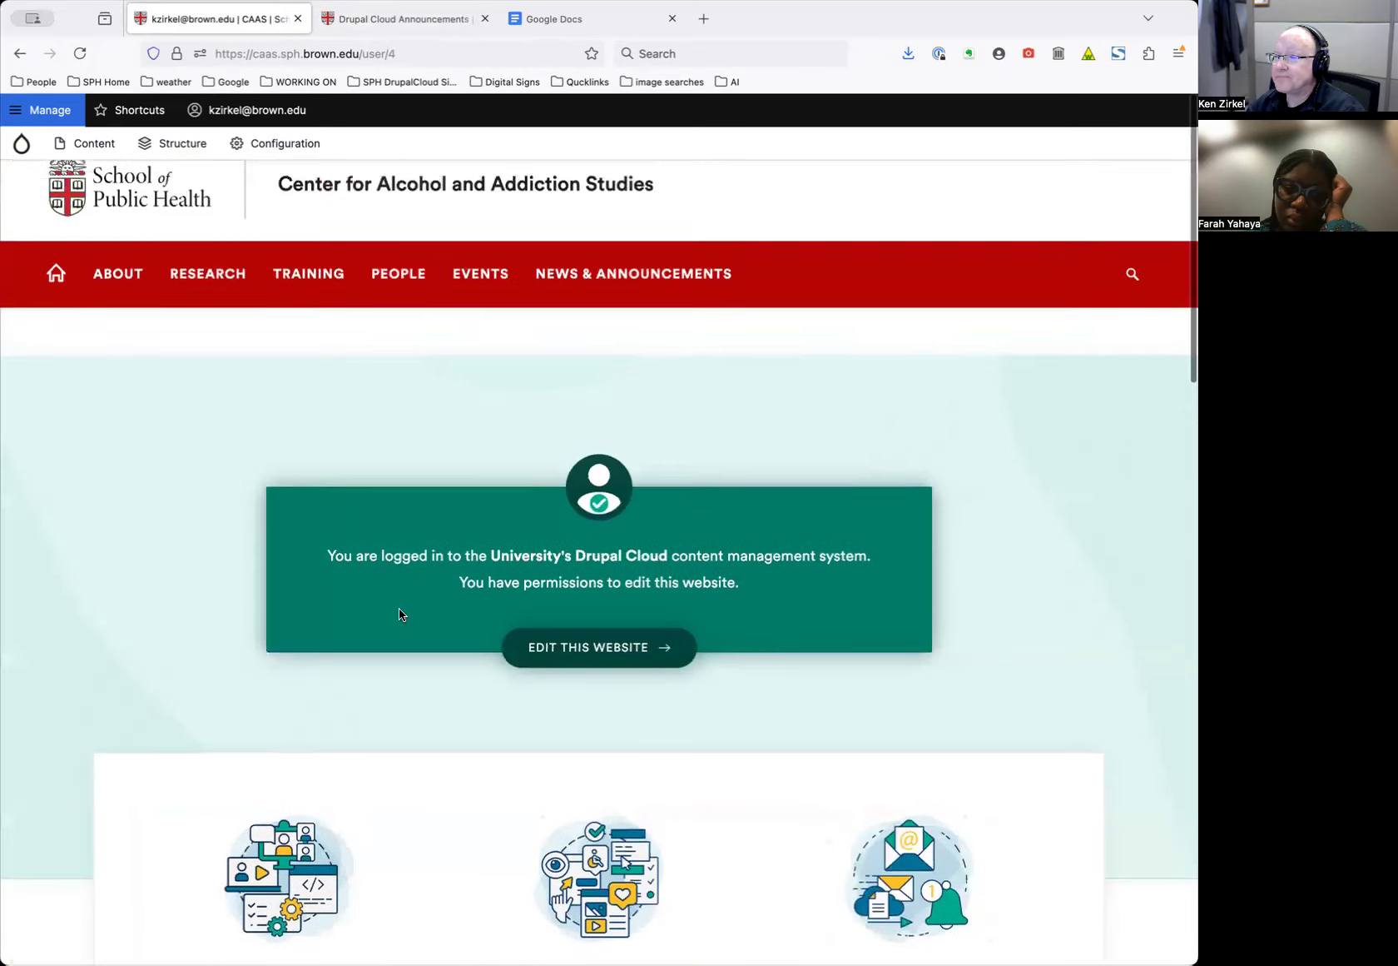
{"action": "mouse_move", "coordinate": [121, 146]}
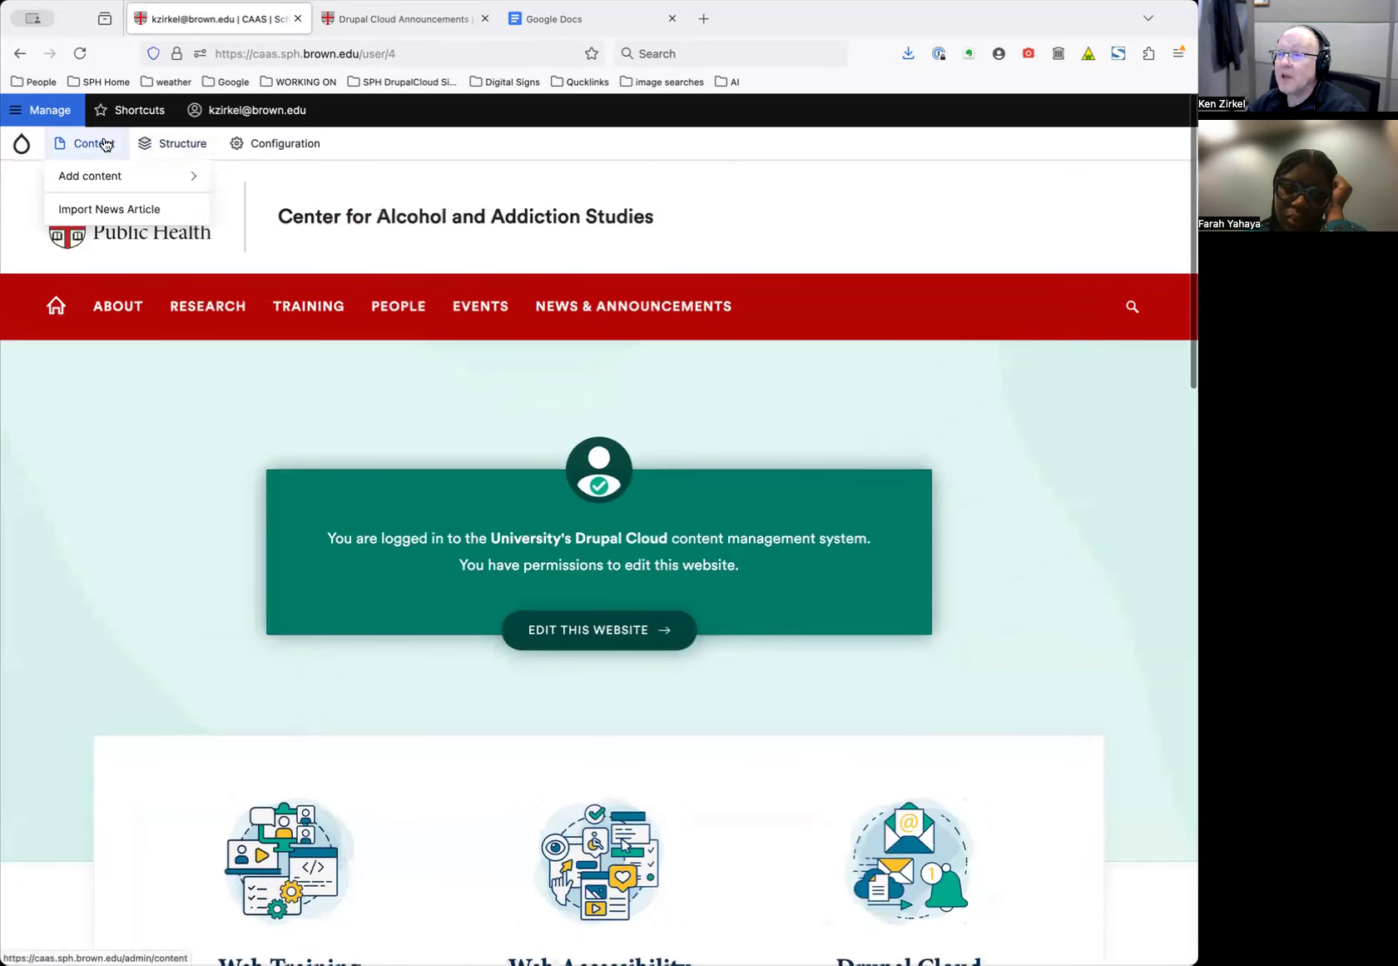
{"action": "mouse_move", "coordinate": [401, 309]}
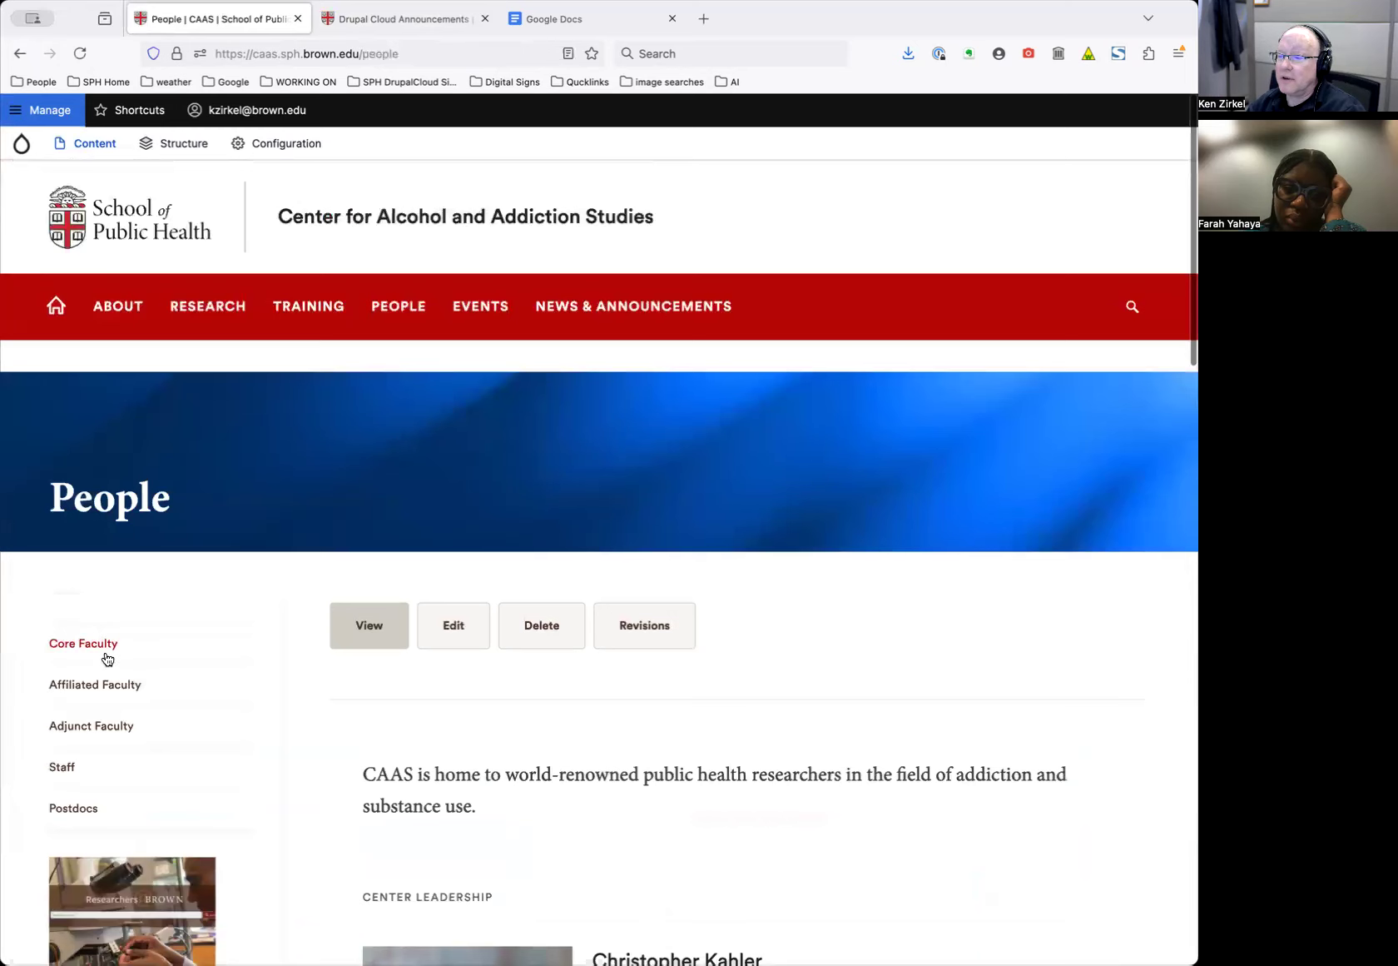
{"action": "left_click", "coordinate": [83, 643]}
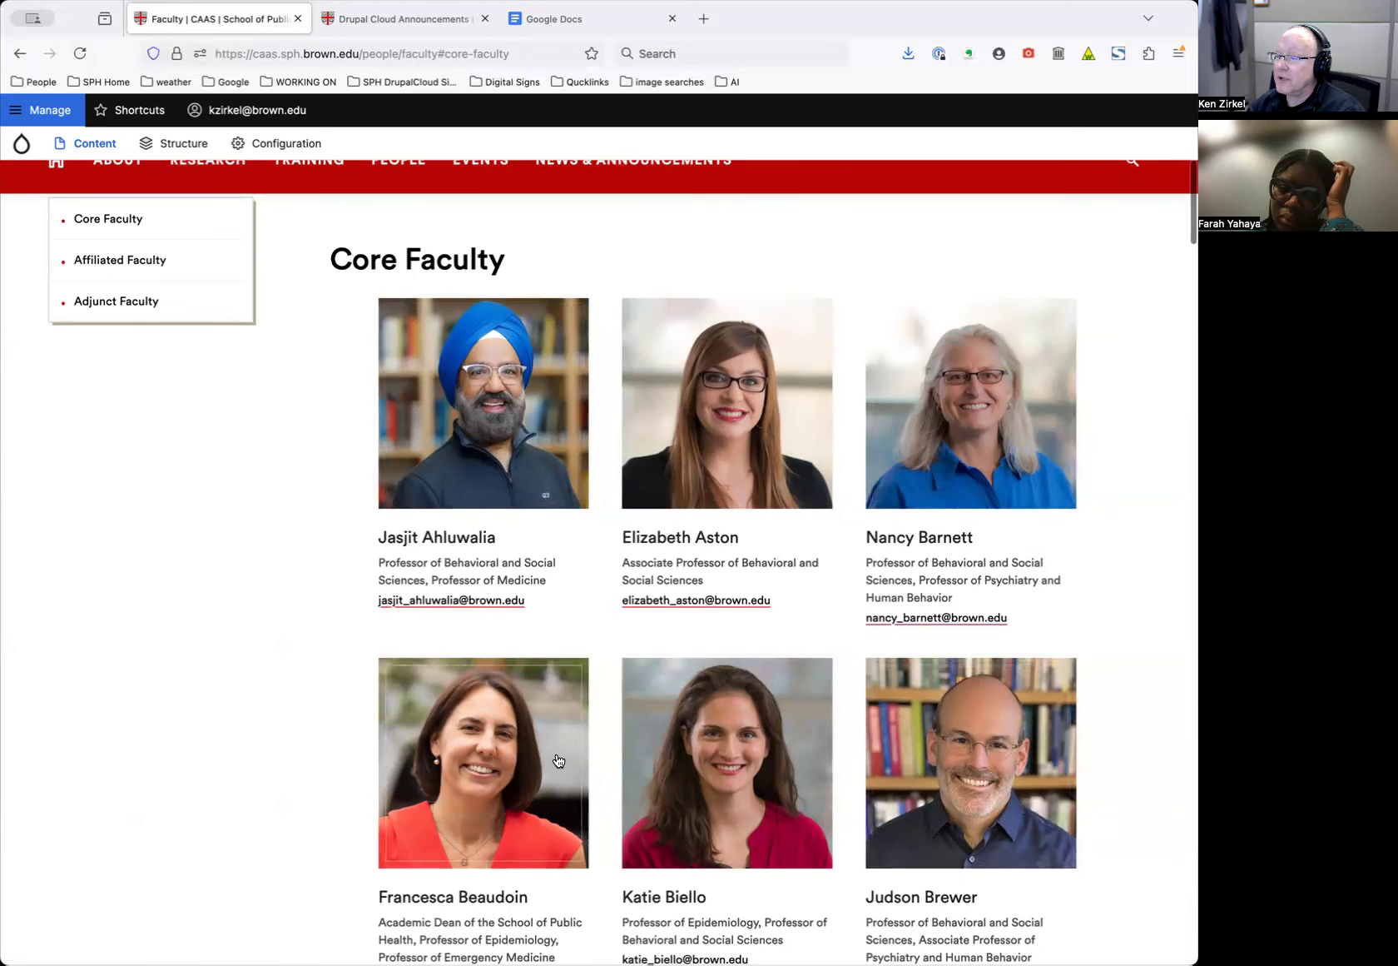
Open the Faculty page's Edit form
{"action": "scroll", "coordinate": [596, 340], "scroll_direction": "up", "scroll_amount": 4}
{"action": "scroll", "coordinate": [596, 340], "scroll_direction": "up", "scroll_amount": 1}
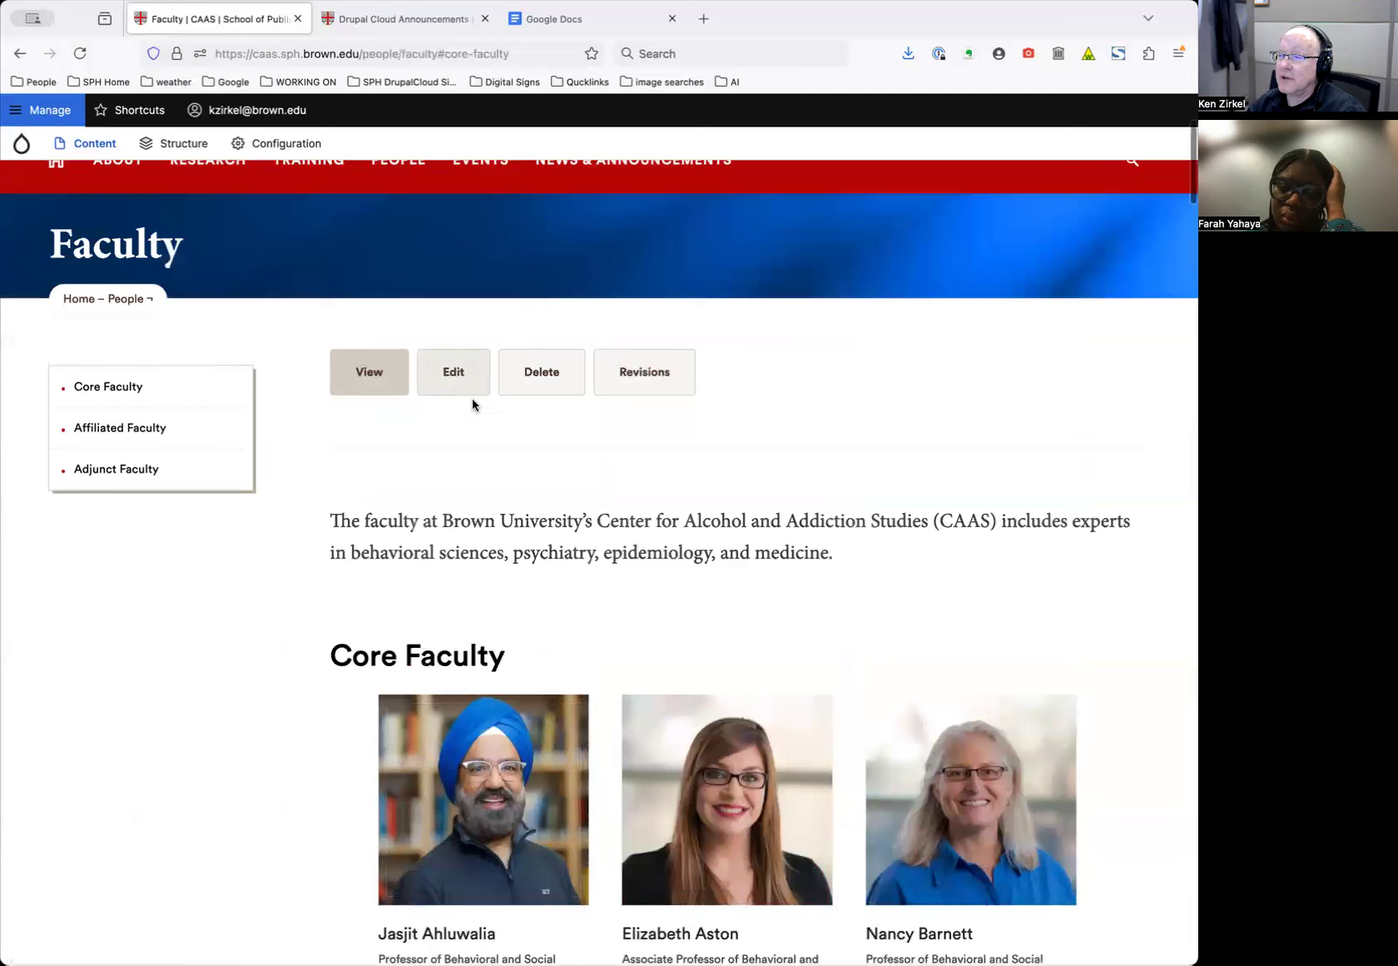
{"action": "left_click", "coordinate": [445, 372]}
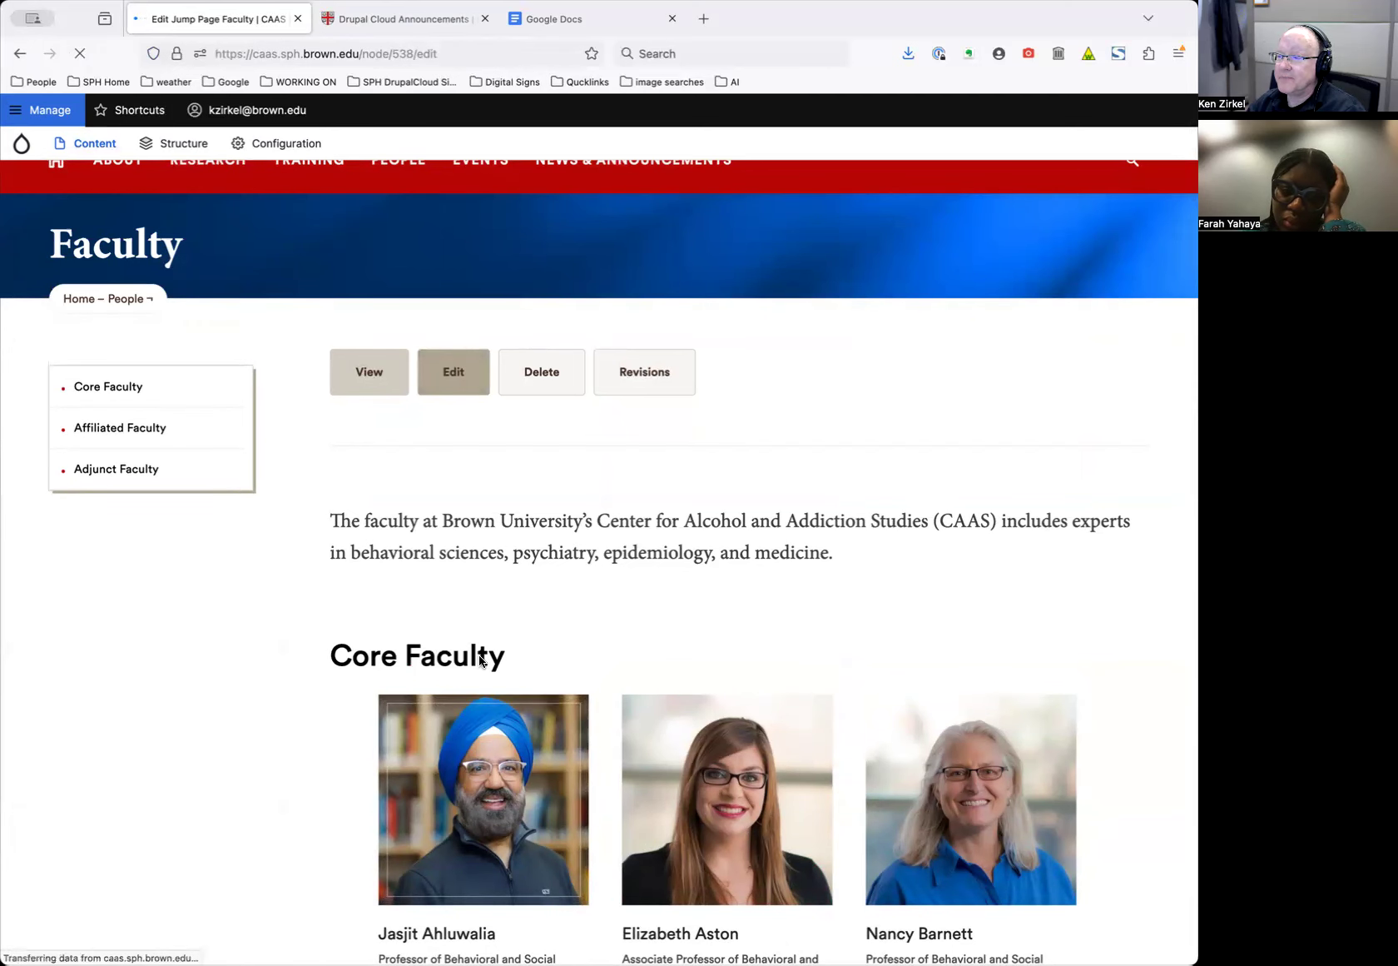
Scroll the Faculty edit form down to its Core, Affiliated and Adjunct Faculty Anchor Sections
{"action": "scroll", "coordinate": [533, 663], "scroll_direction": "down", "scroll_amount": 10}
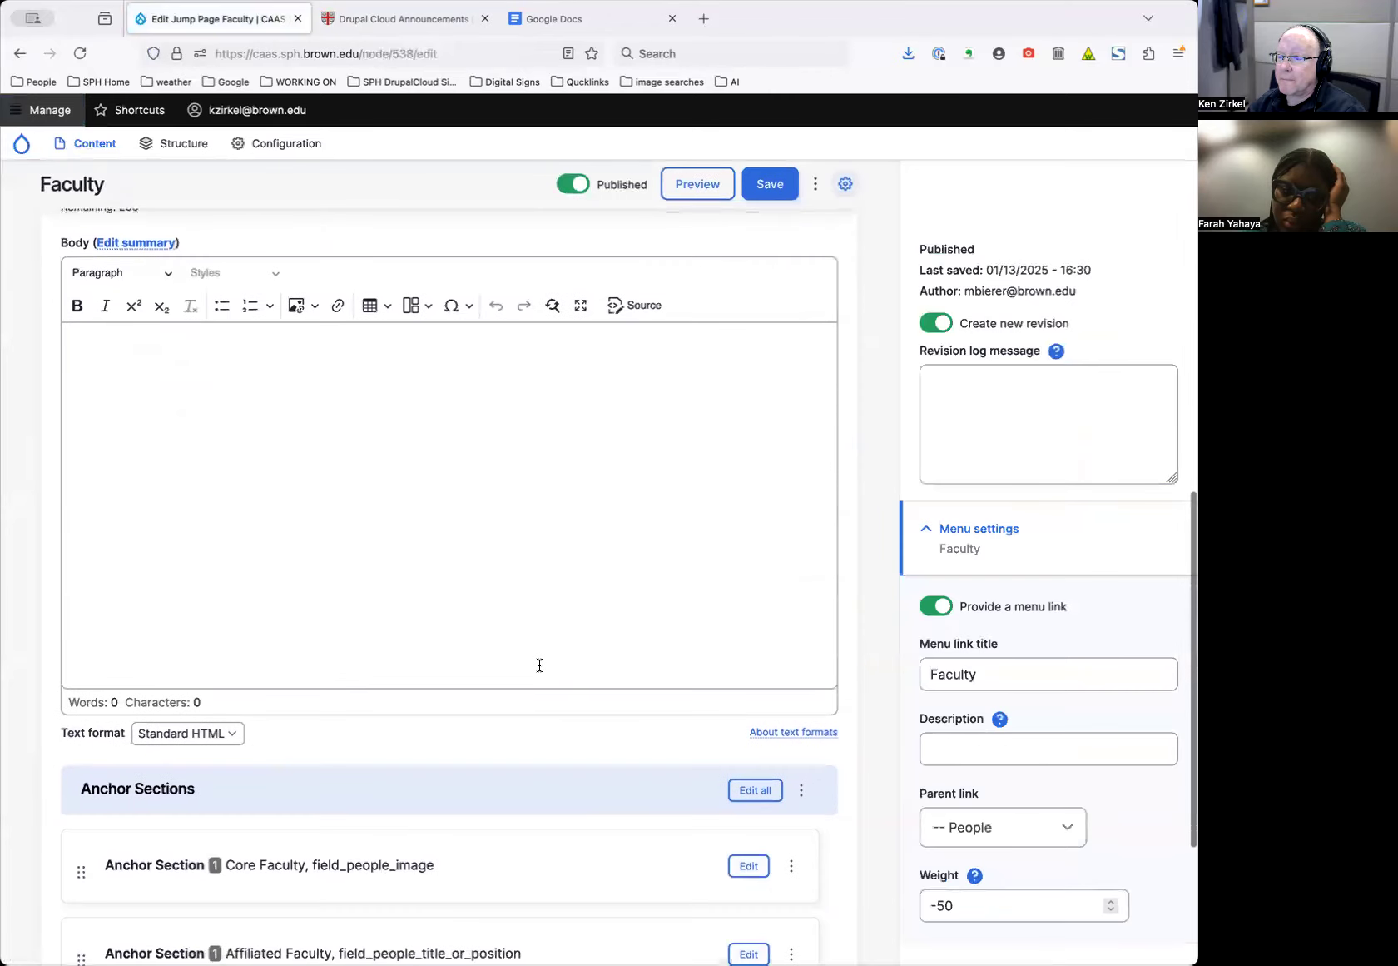
{"action": "scroll", "coordinate": [540, 664], "scroll_direction": "down", "scroll_amount": 5}
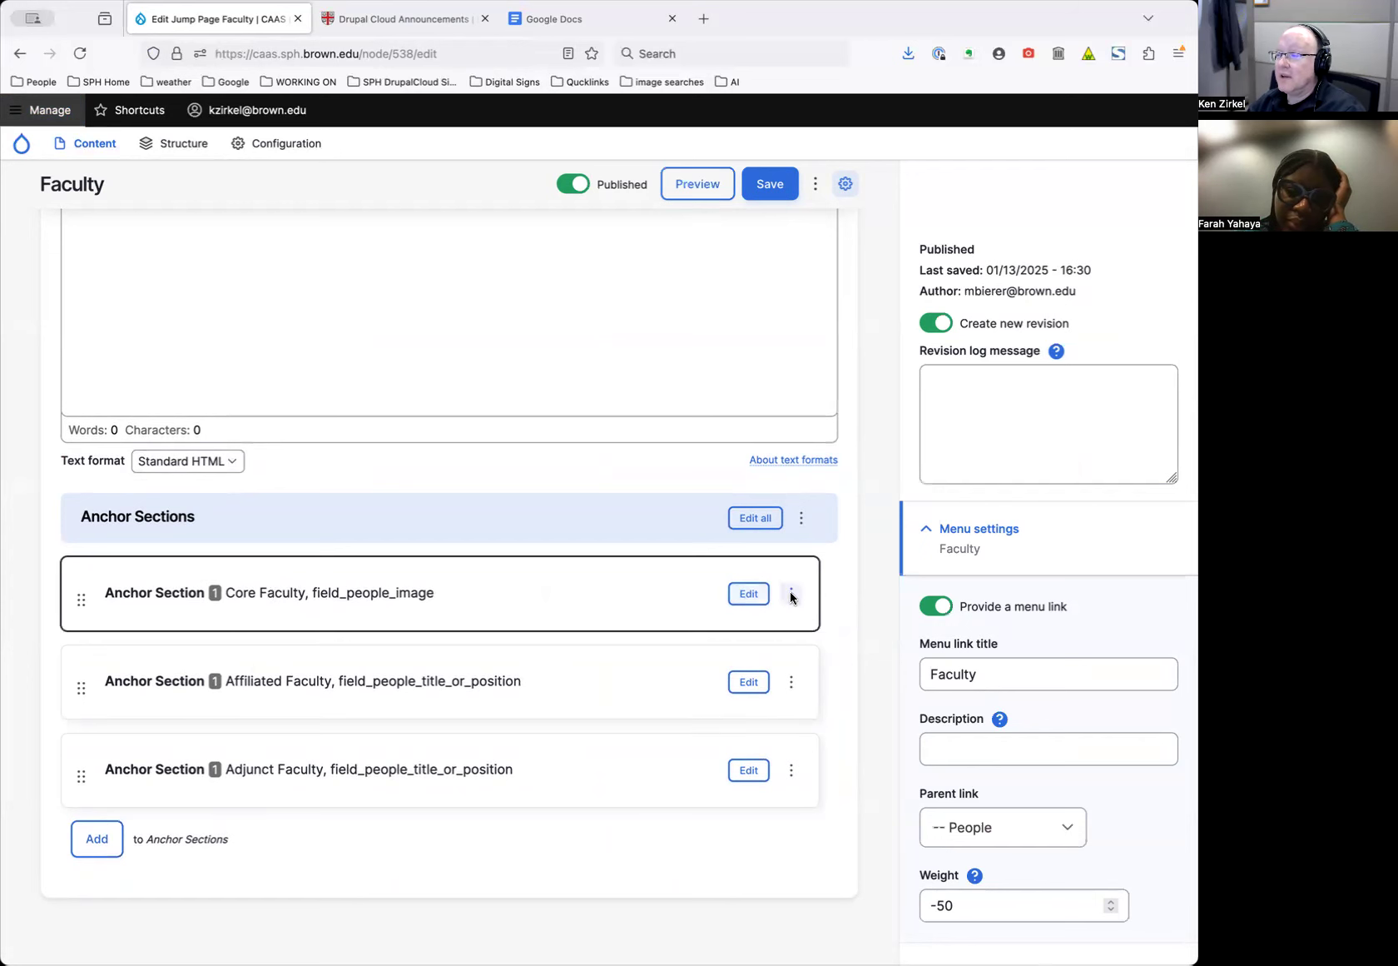
Expand the Core Faculty anchor section and review its People Grid filtered to Person Type Core Faculty
{"action": "left_click", "coordinate": [749, 593]}
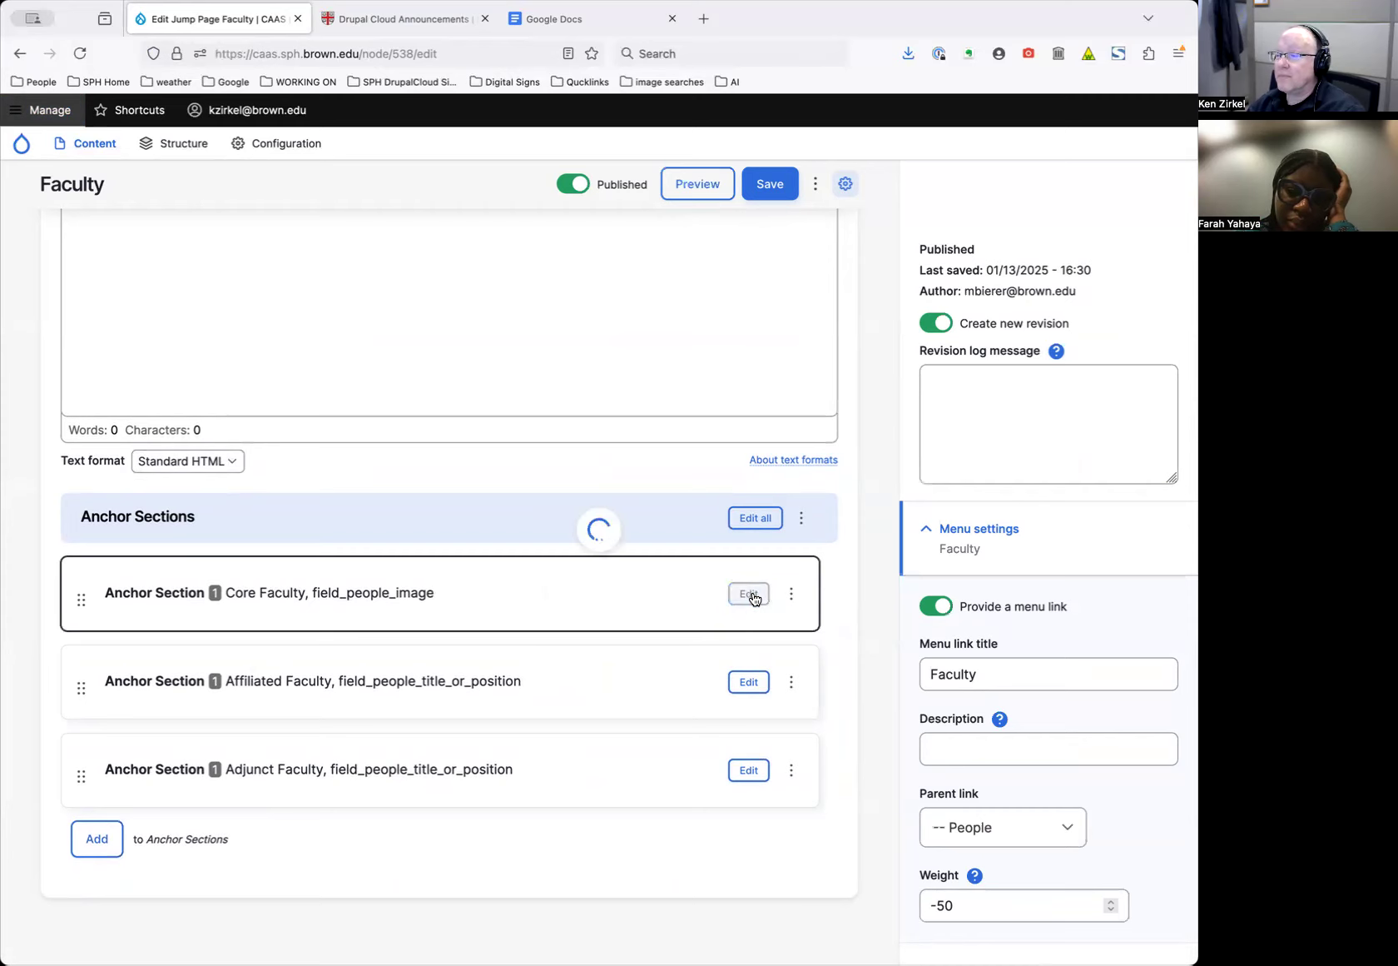
{"action": "scroll", "coordinate": [762, 630], "scroll_direction": "down", "scroll_amount": 8}
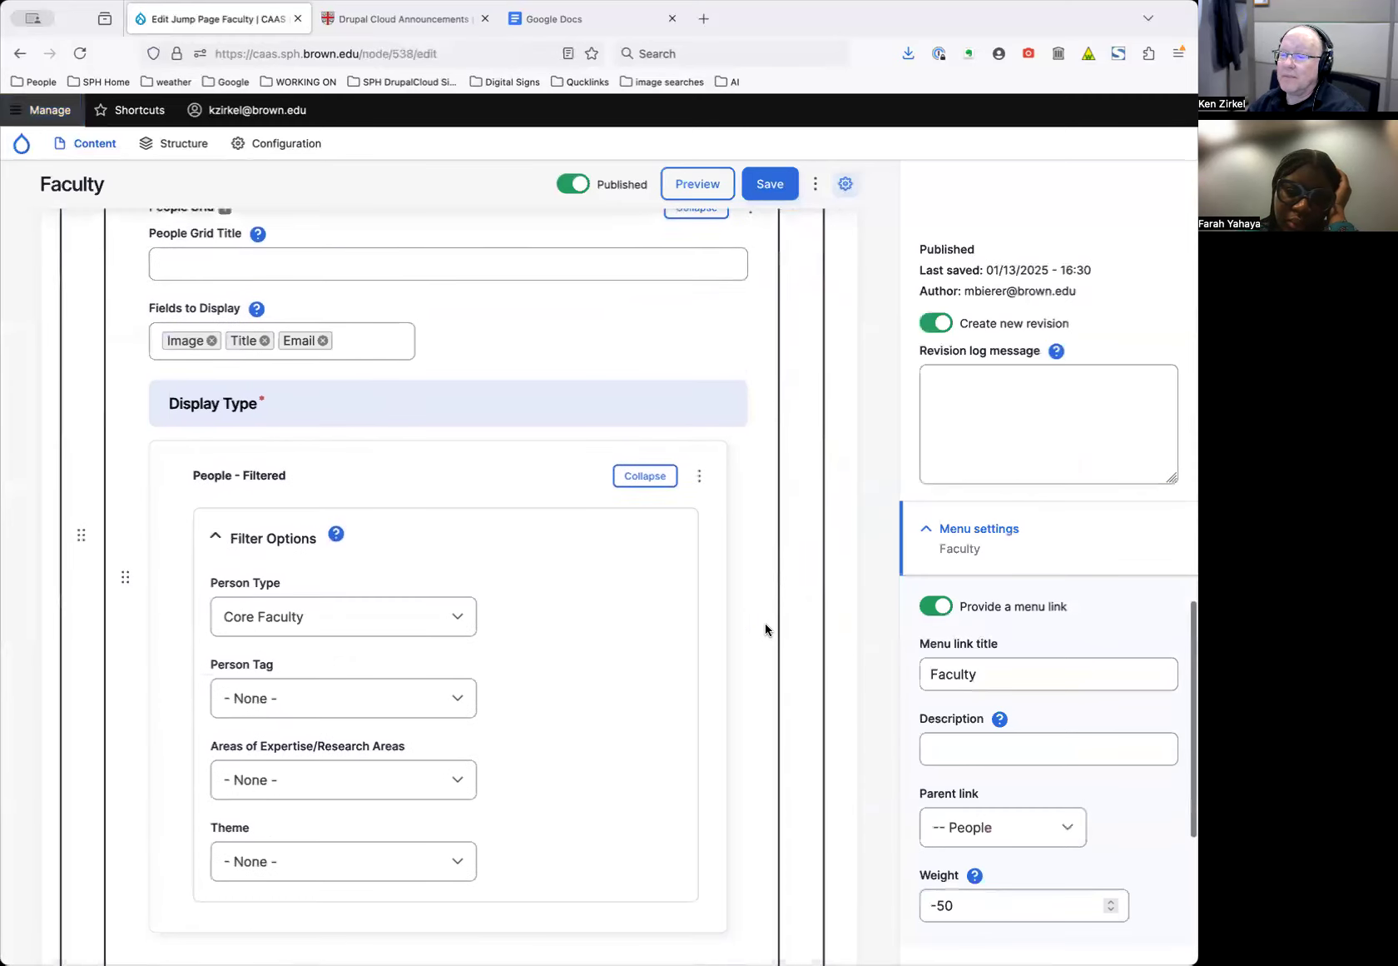
{"action": "scroll", "coordinate": [767, 629], "scroll_direction": "up", "scroll_amount": 8}
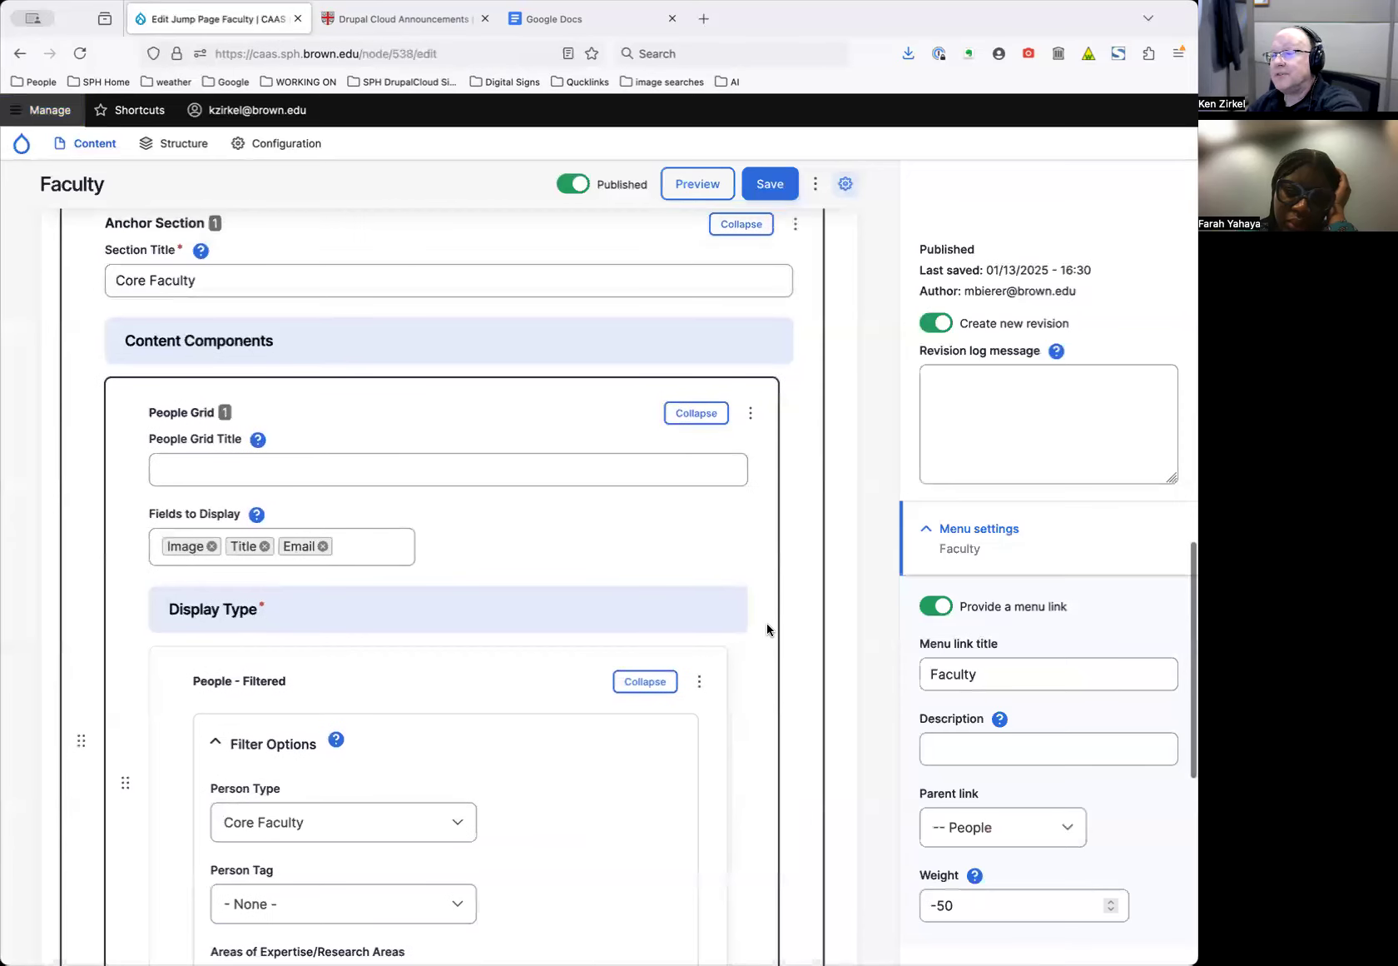
{"action": "scroll", "coordinate": [659, 627], "scroll_direction": "down", "scroll_amount": 3}
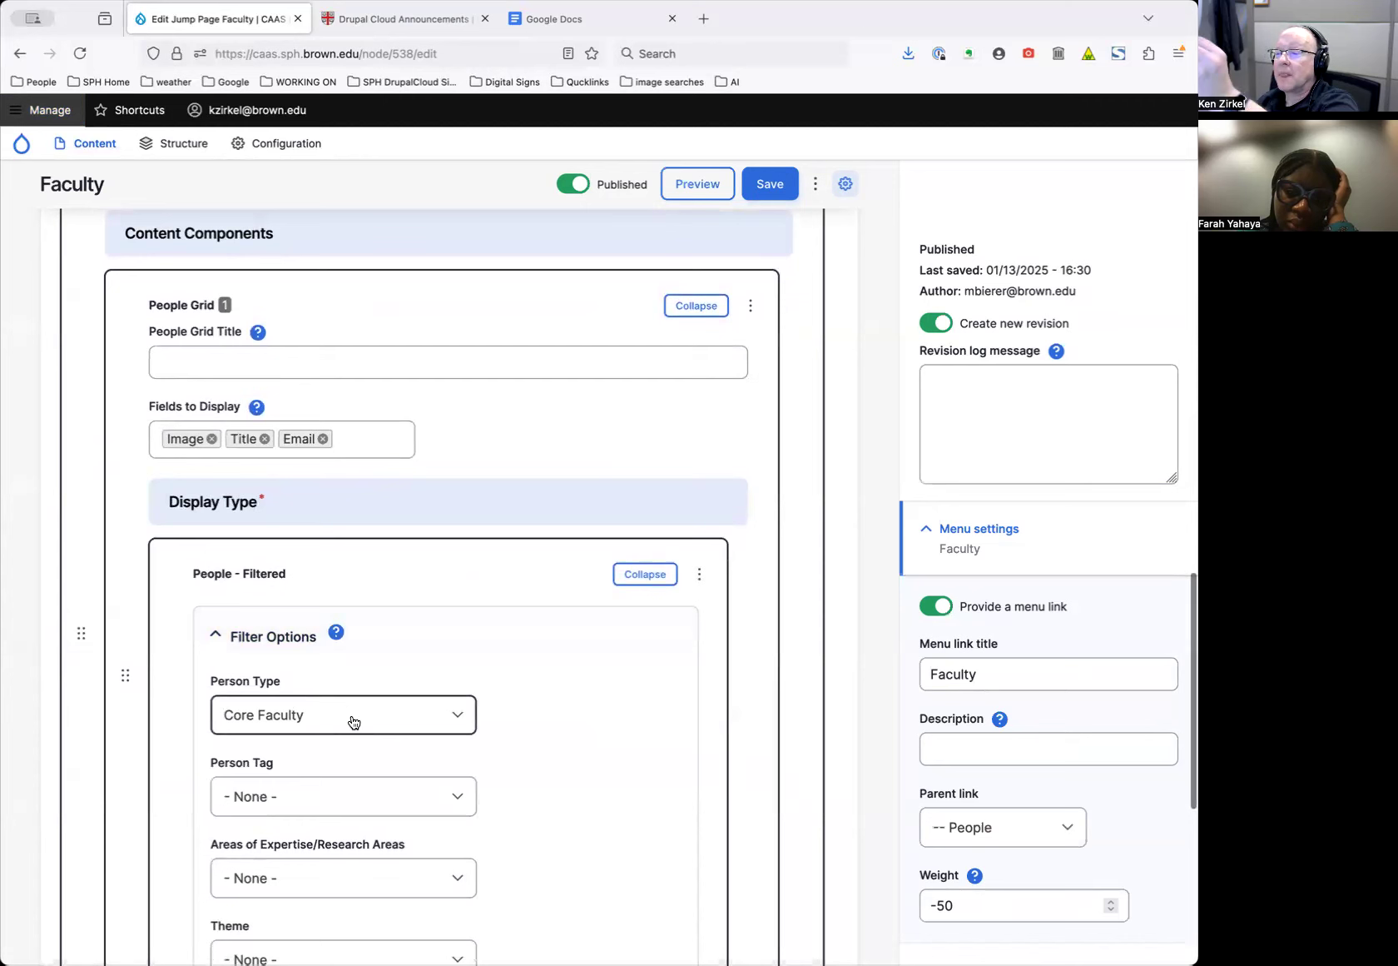
{"action": "scroll", "coordinate": [642, 714], "scroll_direction": "down", "scroll_amount": 10}
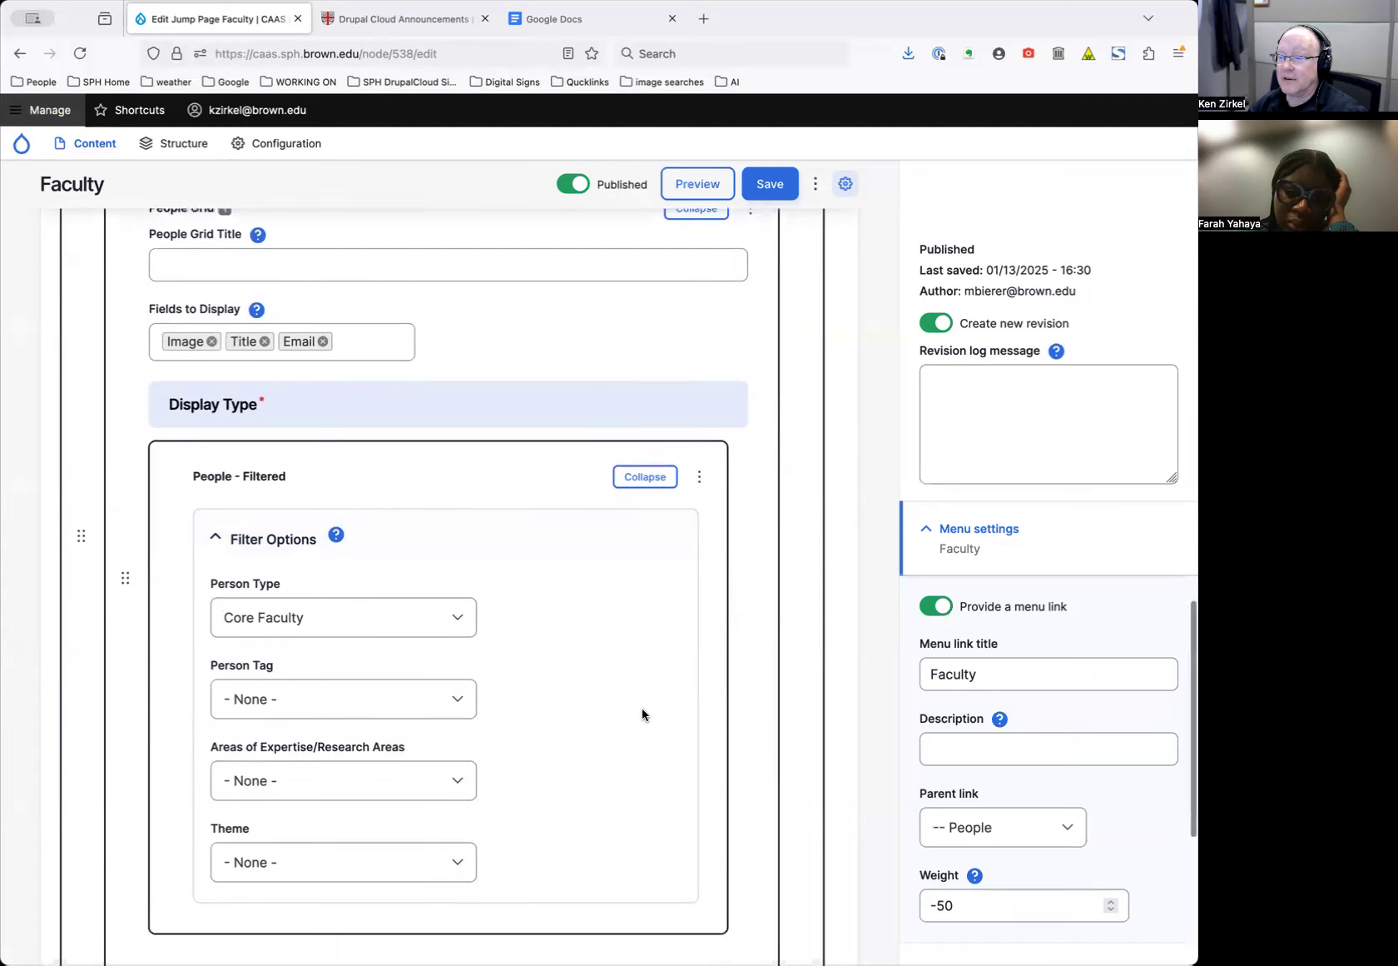
{"action": "scroll", "coordinate": [643, 715], "scroll_direction": "up", "scroll_amount": 11}
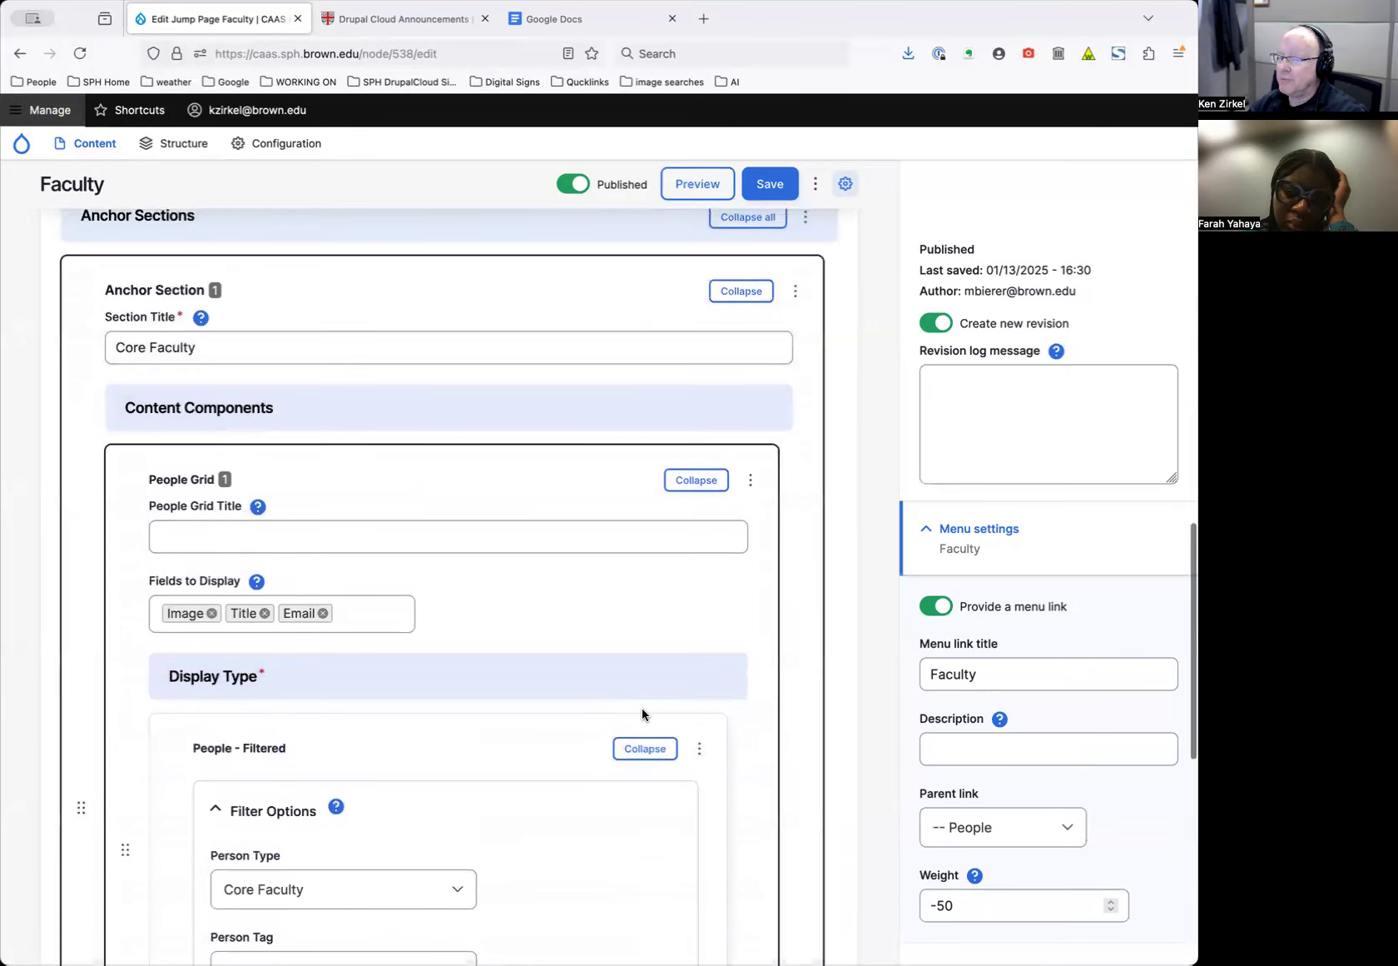
{"action": "scroll", "coordinate": [642, 714], "scroll_direction": "down", "scroll_amount": 5}
{"action": "scroll", "coordinate": [641, 713], "scroll_direction": "up", "scroll_amount": 2}
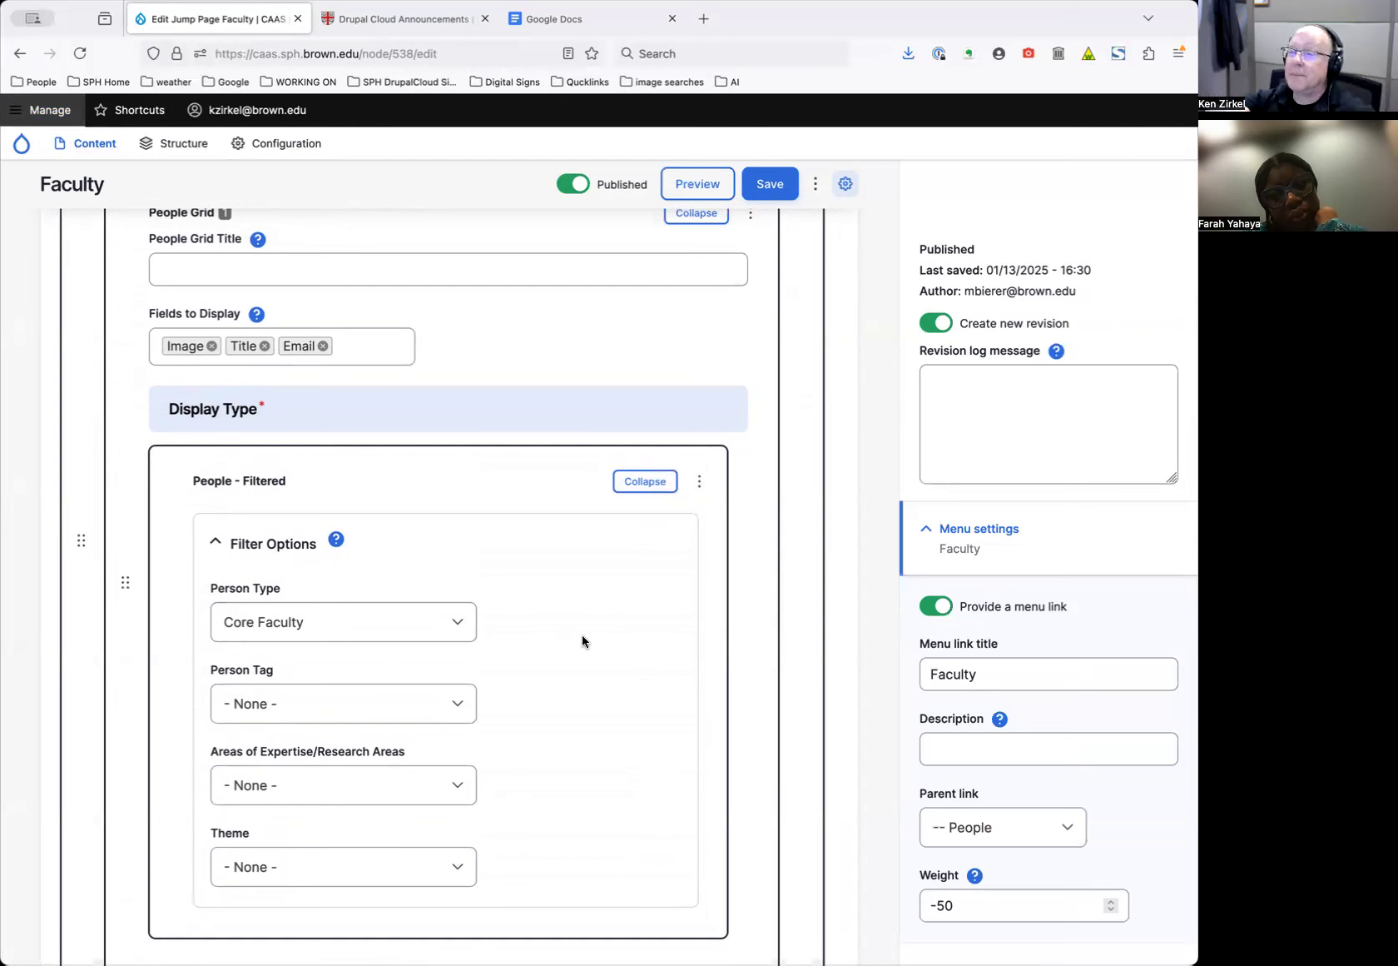
{"action": "scroll", "coordinate": [696, 597], "scroll_direction": "down", "scroll_amount": 2}
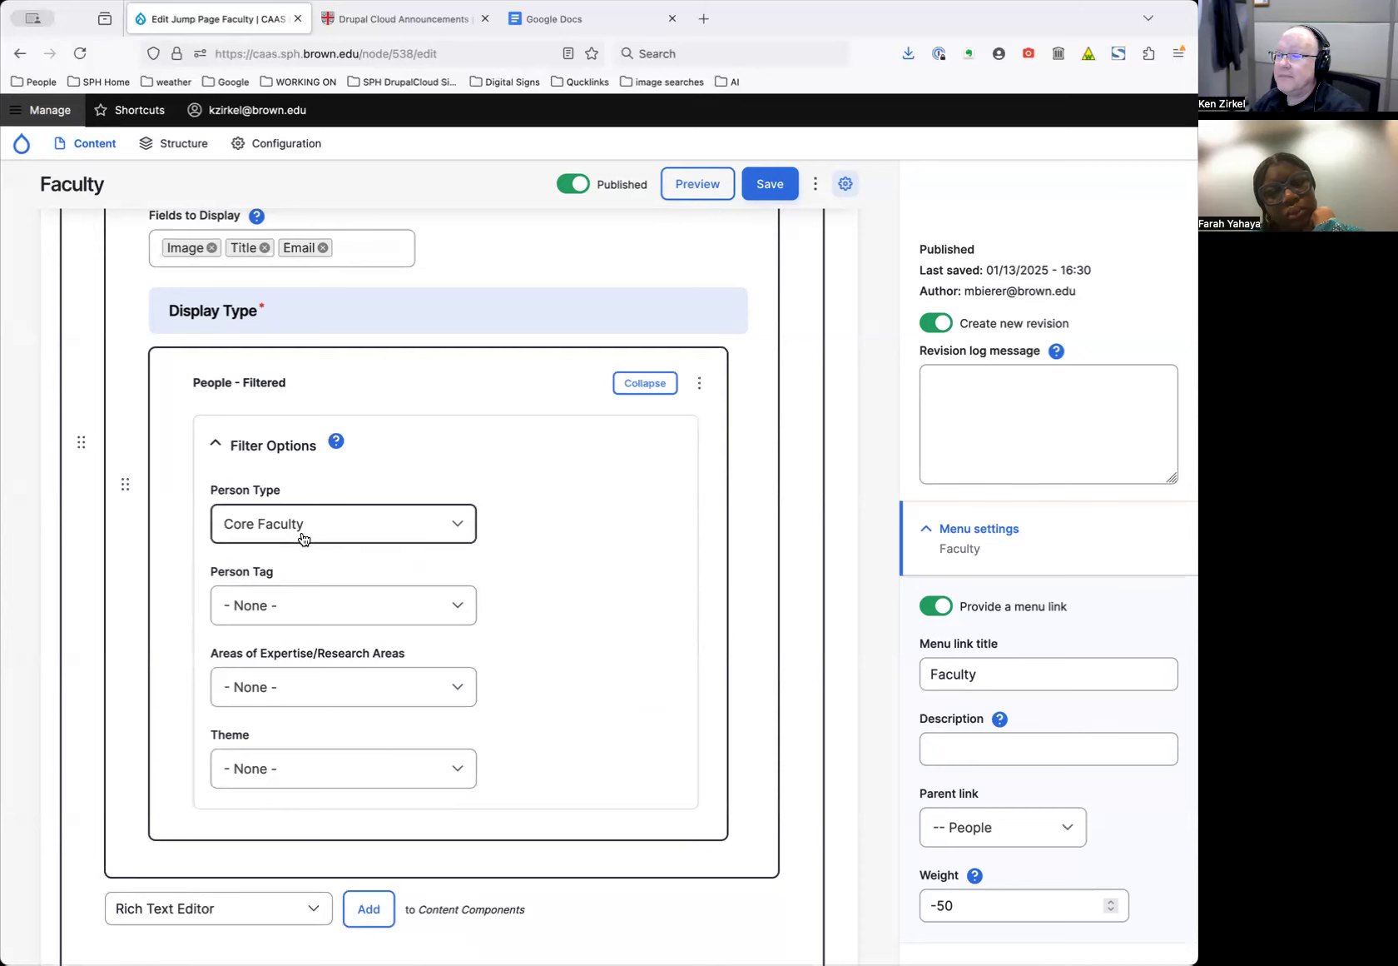
{"action": "scroll", "coordinate": [603, 571], "scroll_direction": "down", "scroll_amount": 7}
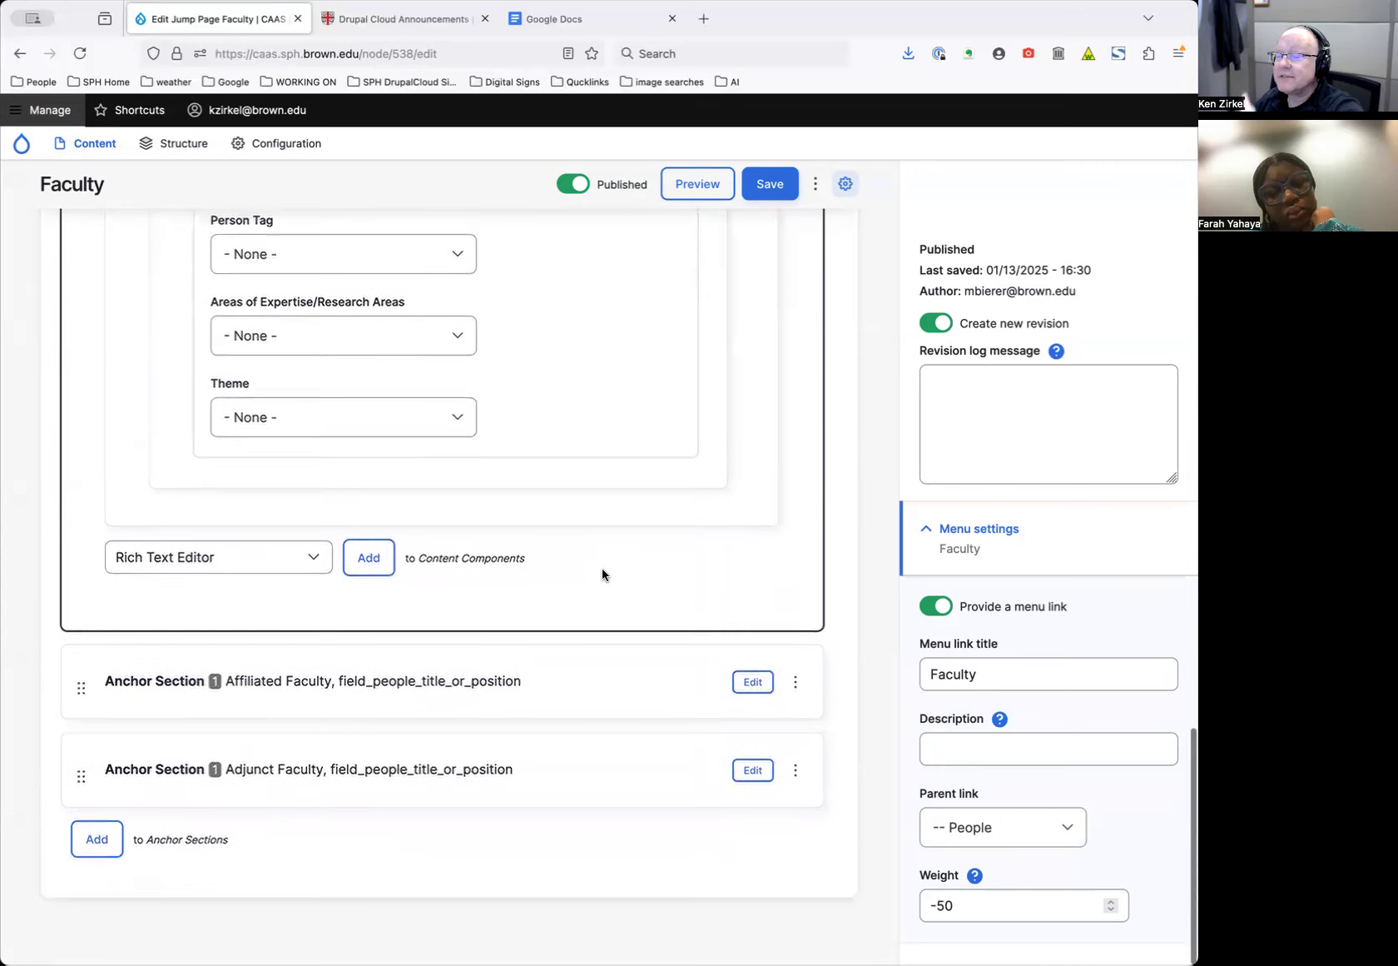
{"action": "scroll", "coordinate": [602, 571], "scroll_direction": "up", "scroll_amount": 5}
Review the Affiliated Faculty section, adding then removing a Rich Text Editor component
{"action": "scroll", "coordinate": [602, 571], "scroll_direction": "down", "scroll_amount": 5}
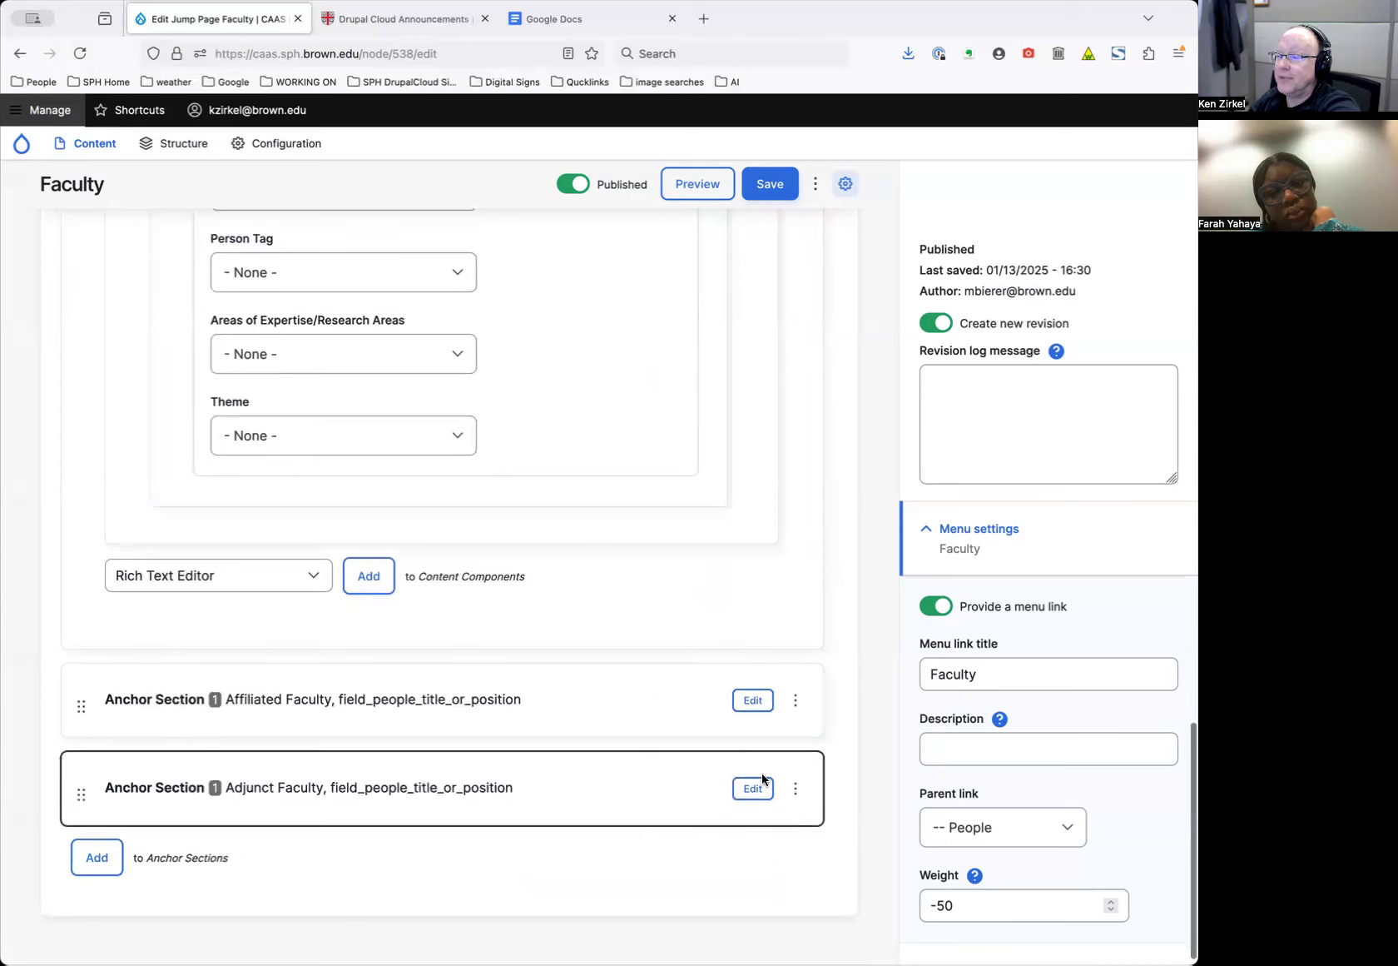
{"action": "scroll", "coordinate": [666, 716], "scroll_direction": "down", "scroll_amount": 7}
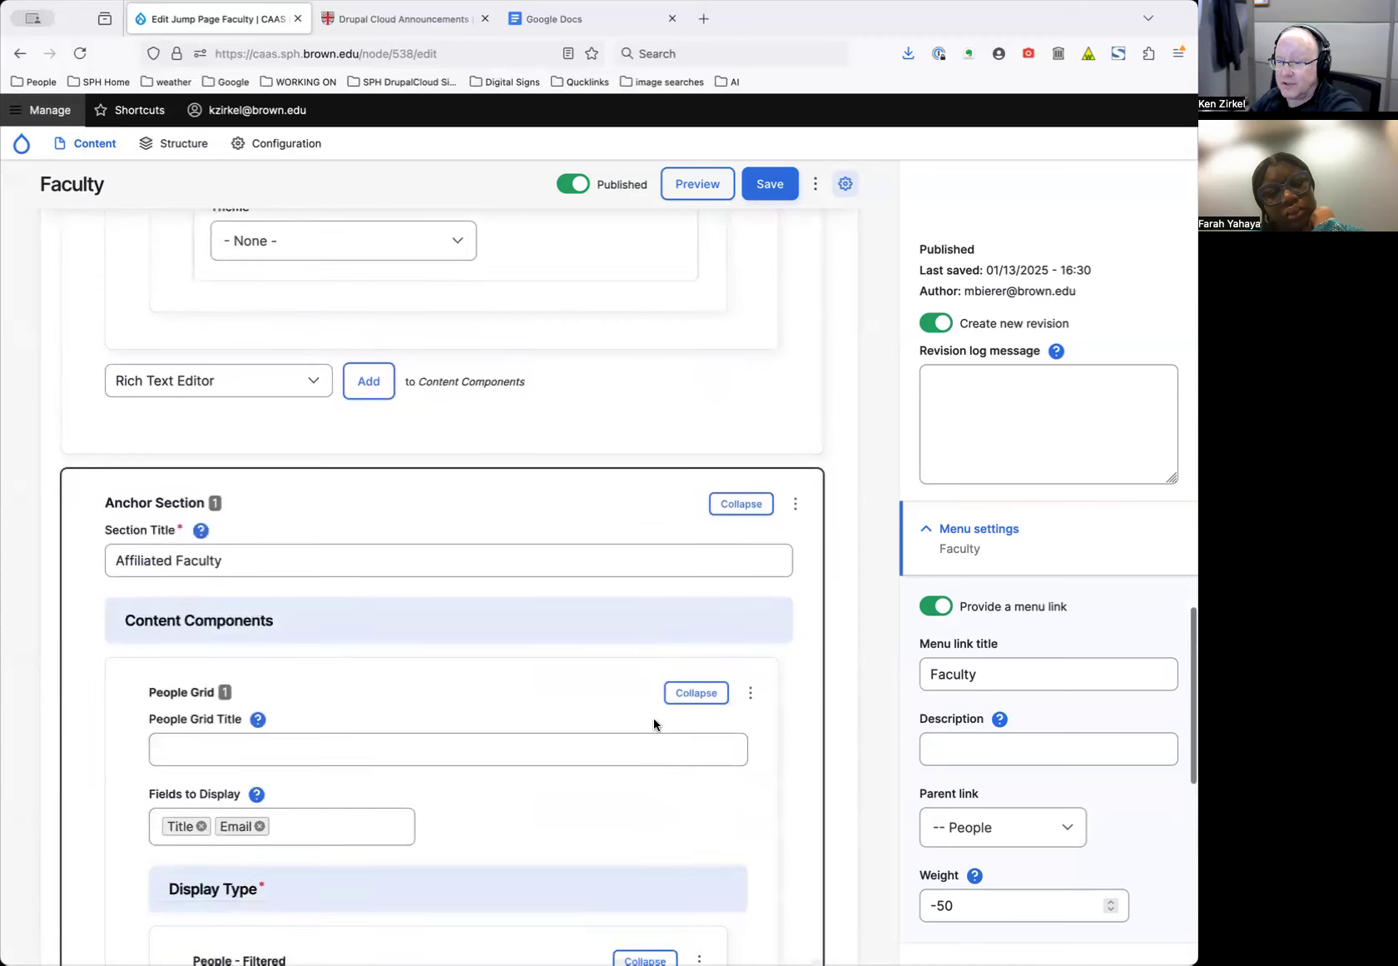
{"action": "scroll", "coordinate": [690, 728], "scroll_direction": "down", "scroll_amount": 3}
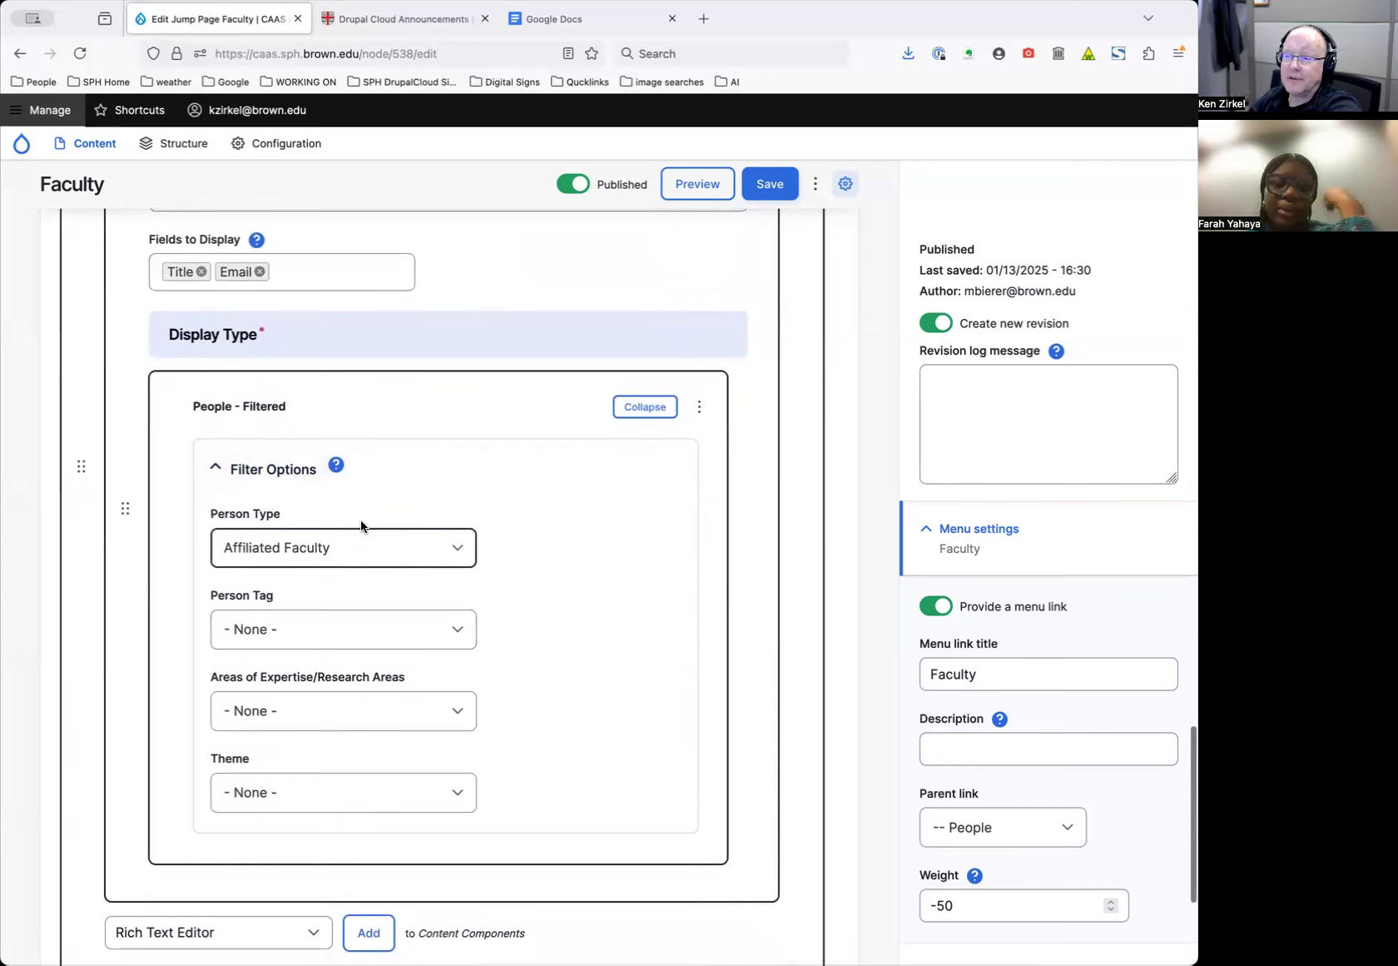
{"action": "scroll", "coordinate": [694, 674], "scroll_direction": "down", "scroll_amount": 4}
{"action": "left_click", "coordinate": [372, 639]}
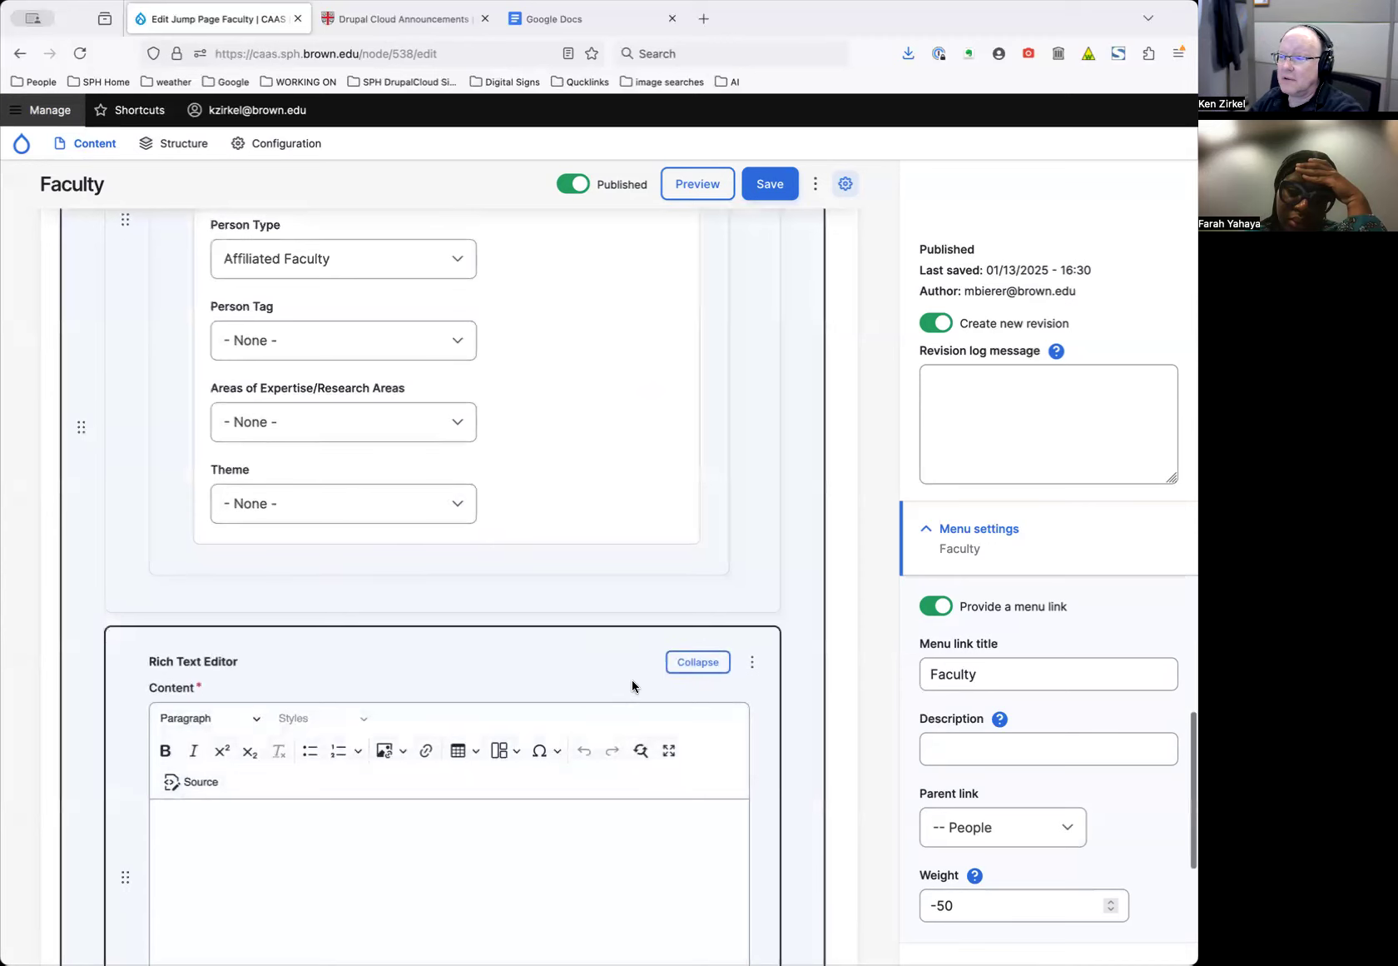
{"action": "left_click", "coordinate": [755, 662]}
{"action": "left_click", "coordinate": [721, 679]}
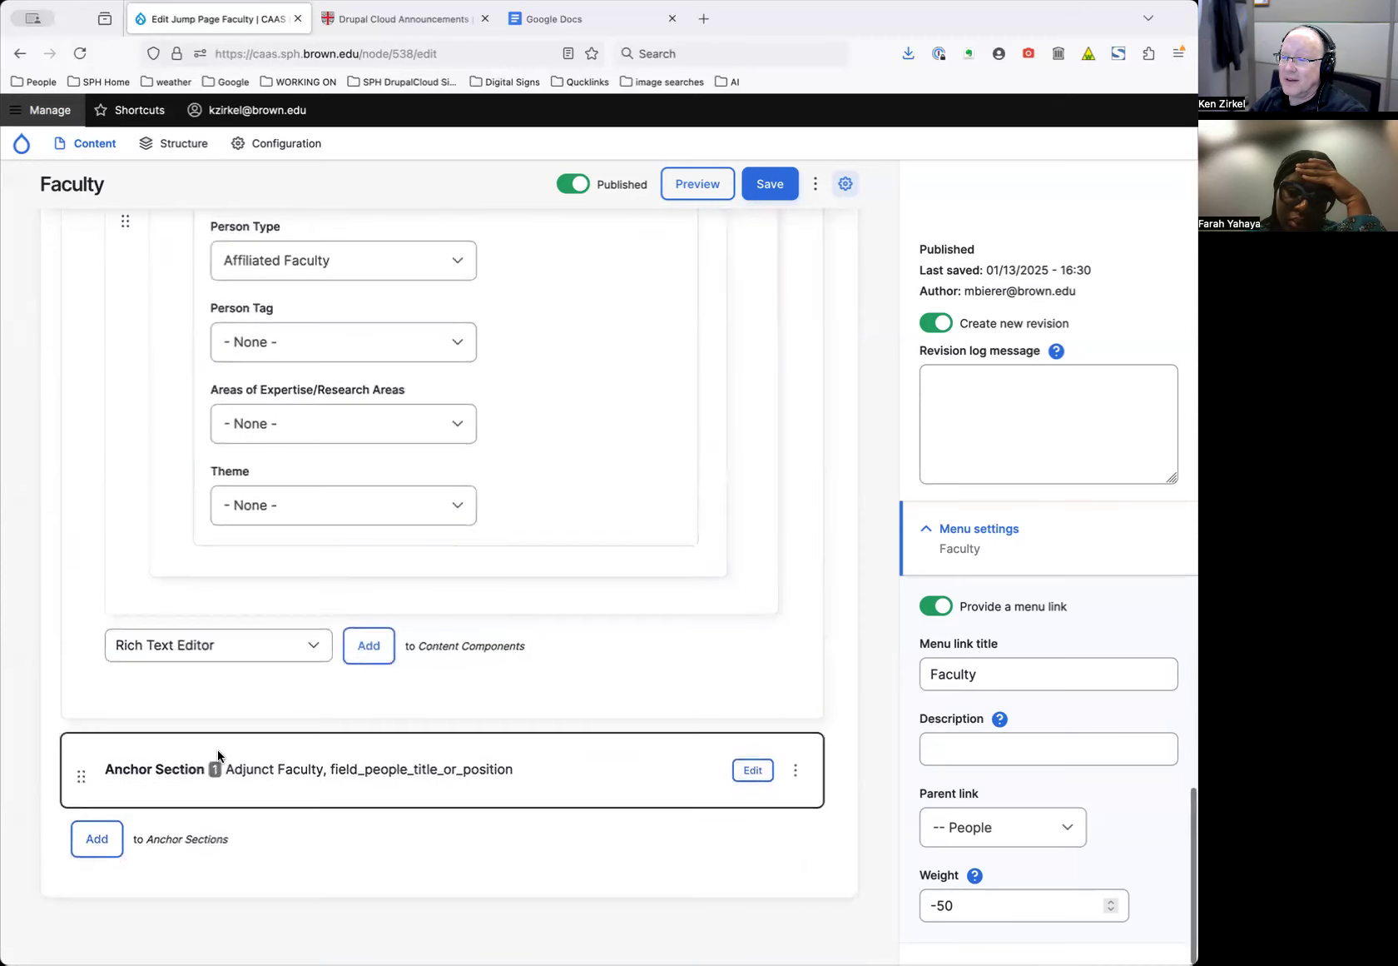
Expand the Adjunct Faculty section and check its person type choices without changing them
{"action": "left_click", "coordinate": [753, 770]}
{"action": "scroll", "coordinate": [516, 706], "scroll_direction": "down", "scroll_amount": 7}
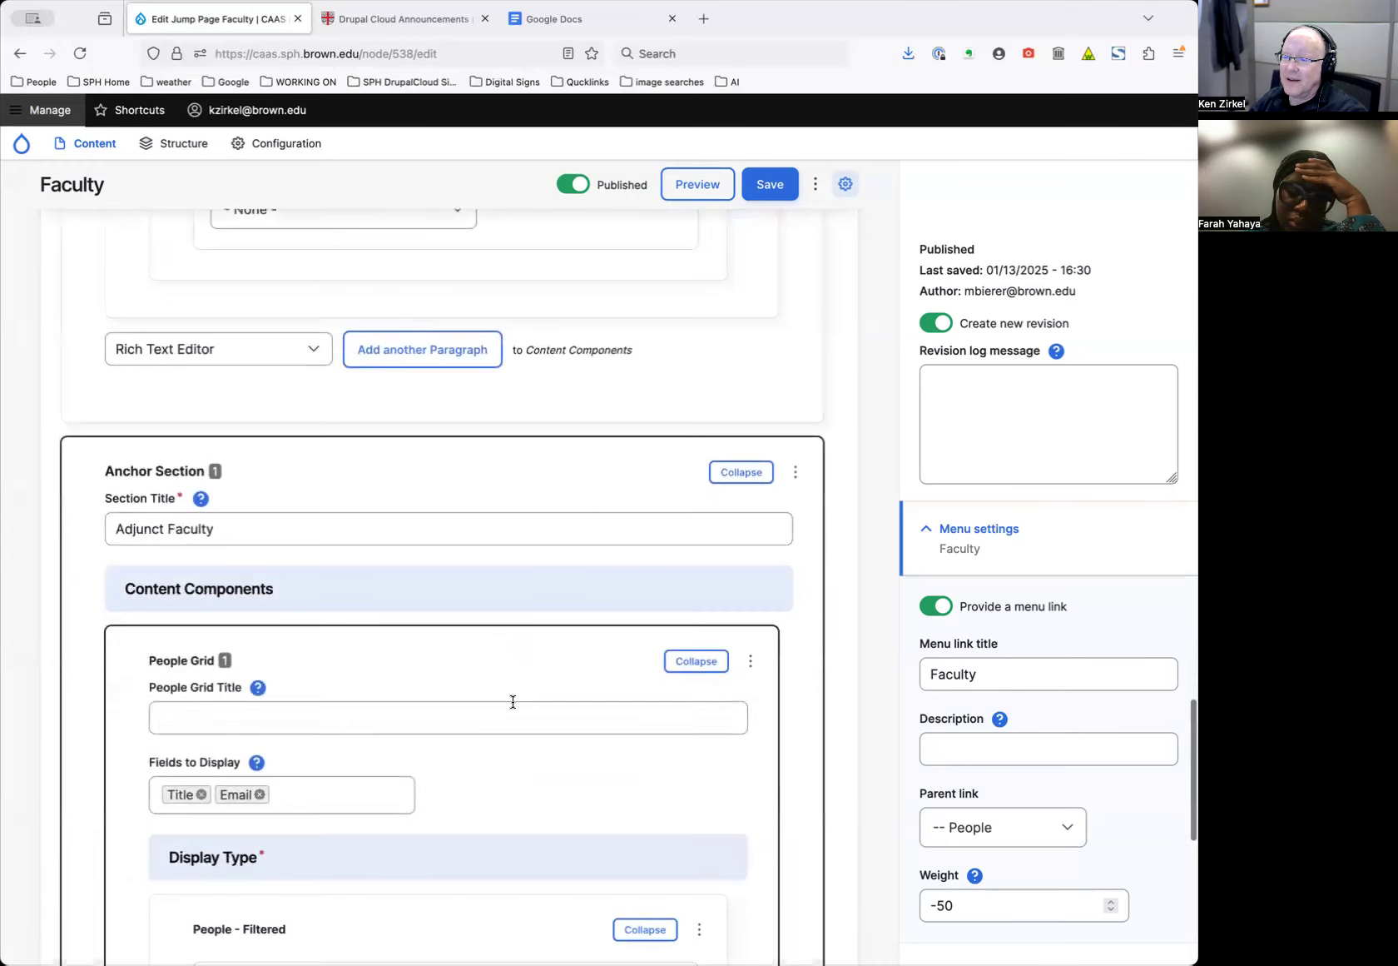
{"action": "scroll", "coordinate": [517, 710], "scroll_direction": "down", "scroll_amount": 3}
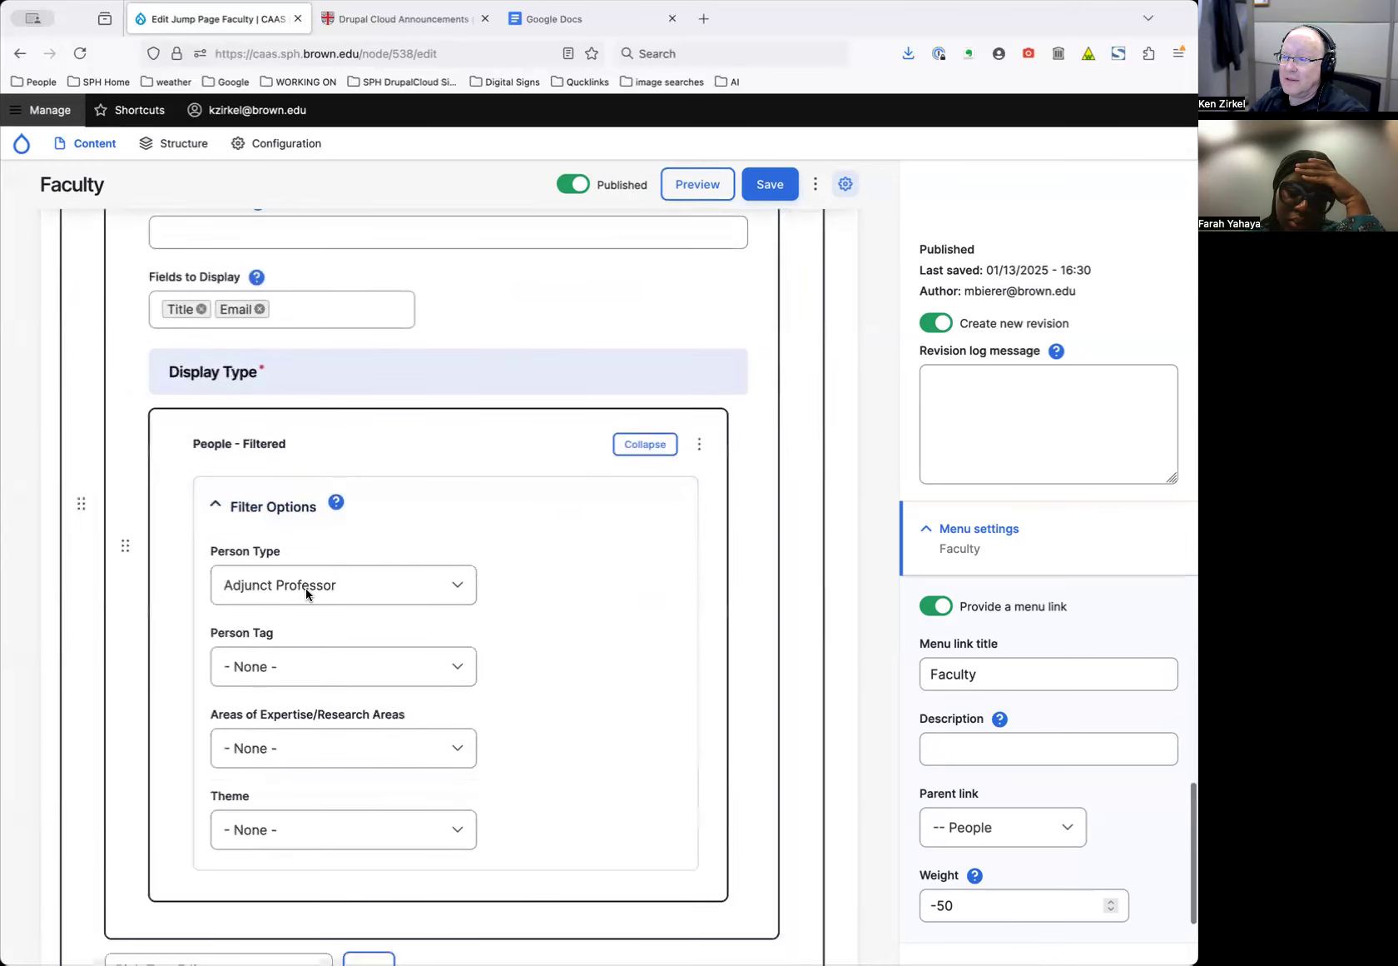
{"action": "left_click", "coordinate": [428, 585]}
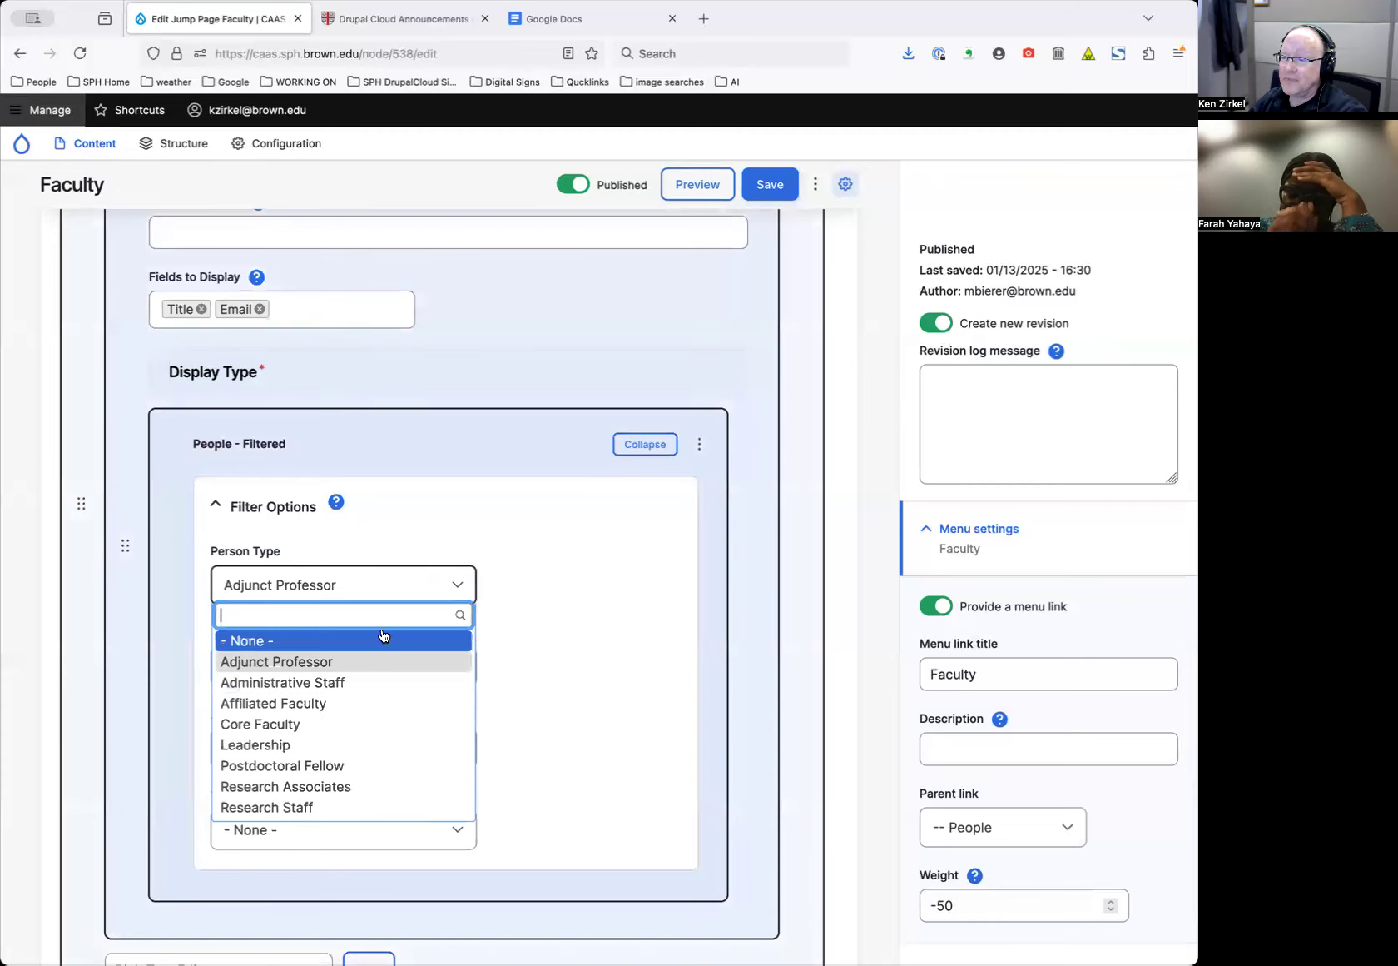
{"action": "left_click", "coordinate": [726, 572]}
Return to the live Faculty page and open the All Content admin list in a background tab
{"action": "scroll", "coordinate": [583, 606], "scroll_direction": "up", "scroll_amount": 2}
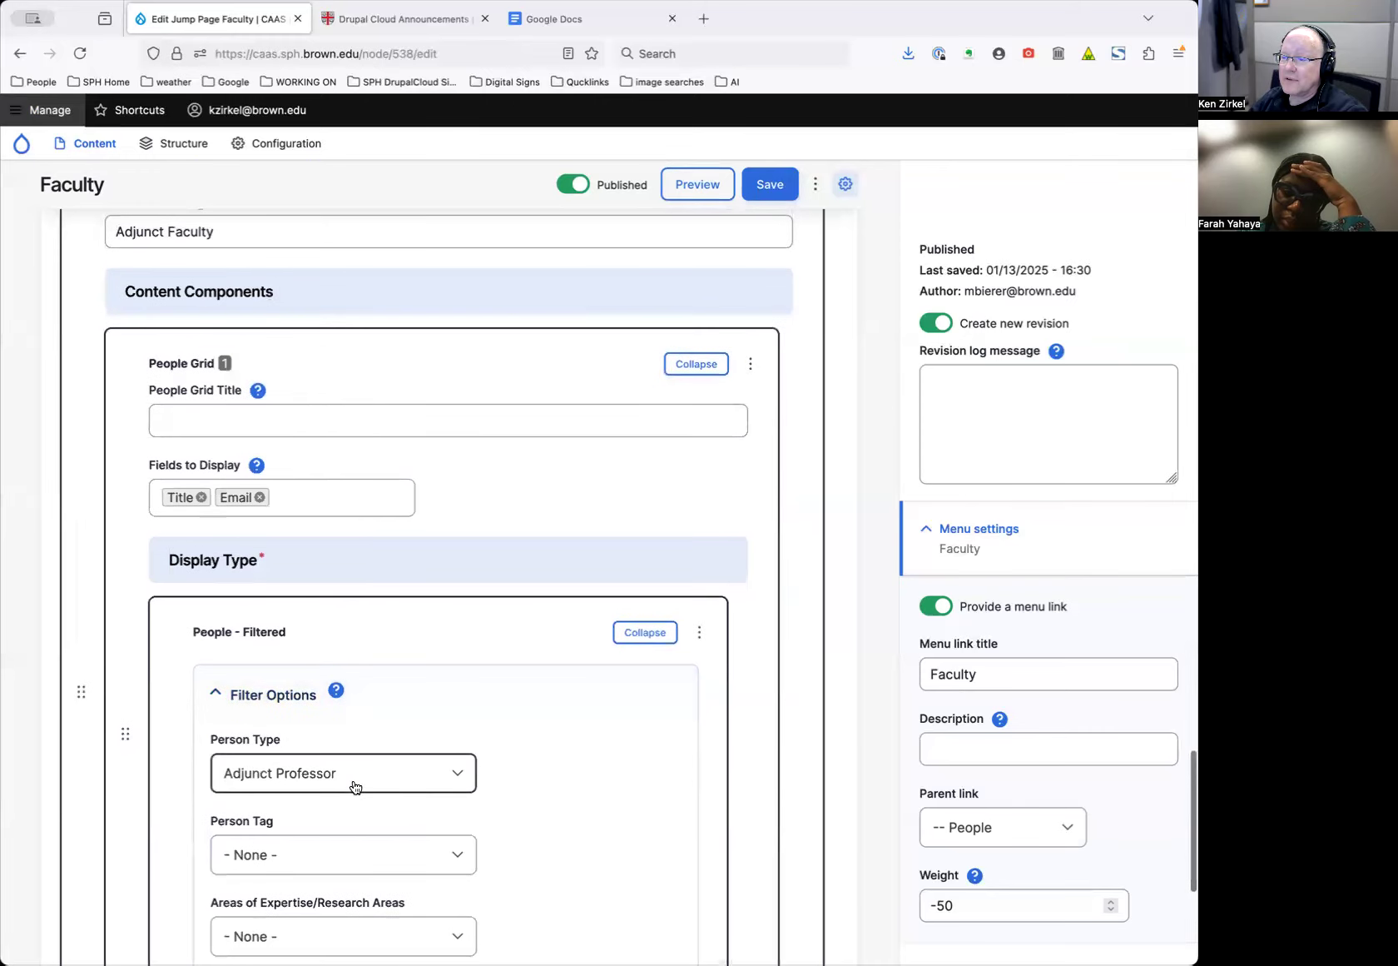
{"action": "scroll", "coordinate": [439, 772], "scroll_direction": "up", "scroll_amount": 9}
{"action": "scroll", "coordinate": [440, 772], "scroll_direction": "up", "scroll_amount": 10}
{"action": "scroll", "coordinate": [428, 779], "scroll_direction": "down", "scroll_amount": 1}
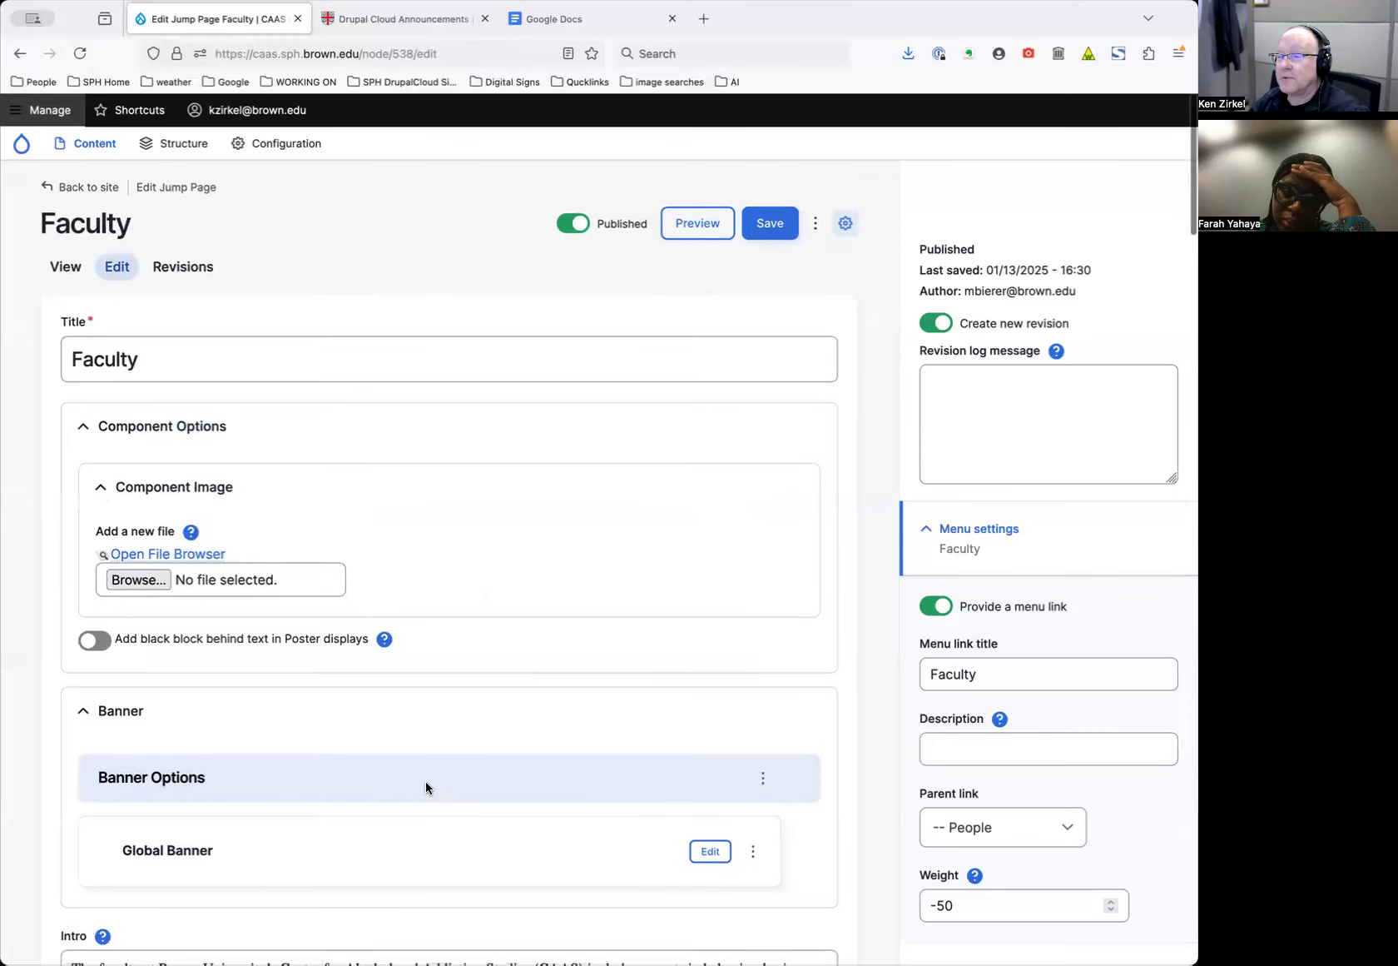
{"action": "scroll", "coordinate": [484, 645], "scroll_direction": "down", "scroll_amount": 10}
{"action": "scroll", "coordinate": [494, 653], "scroll_direction": "up", "scroll_amount": 10}
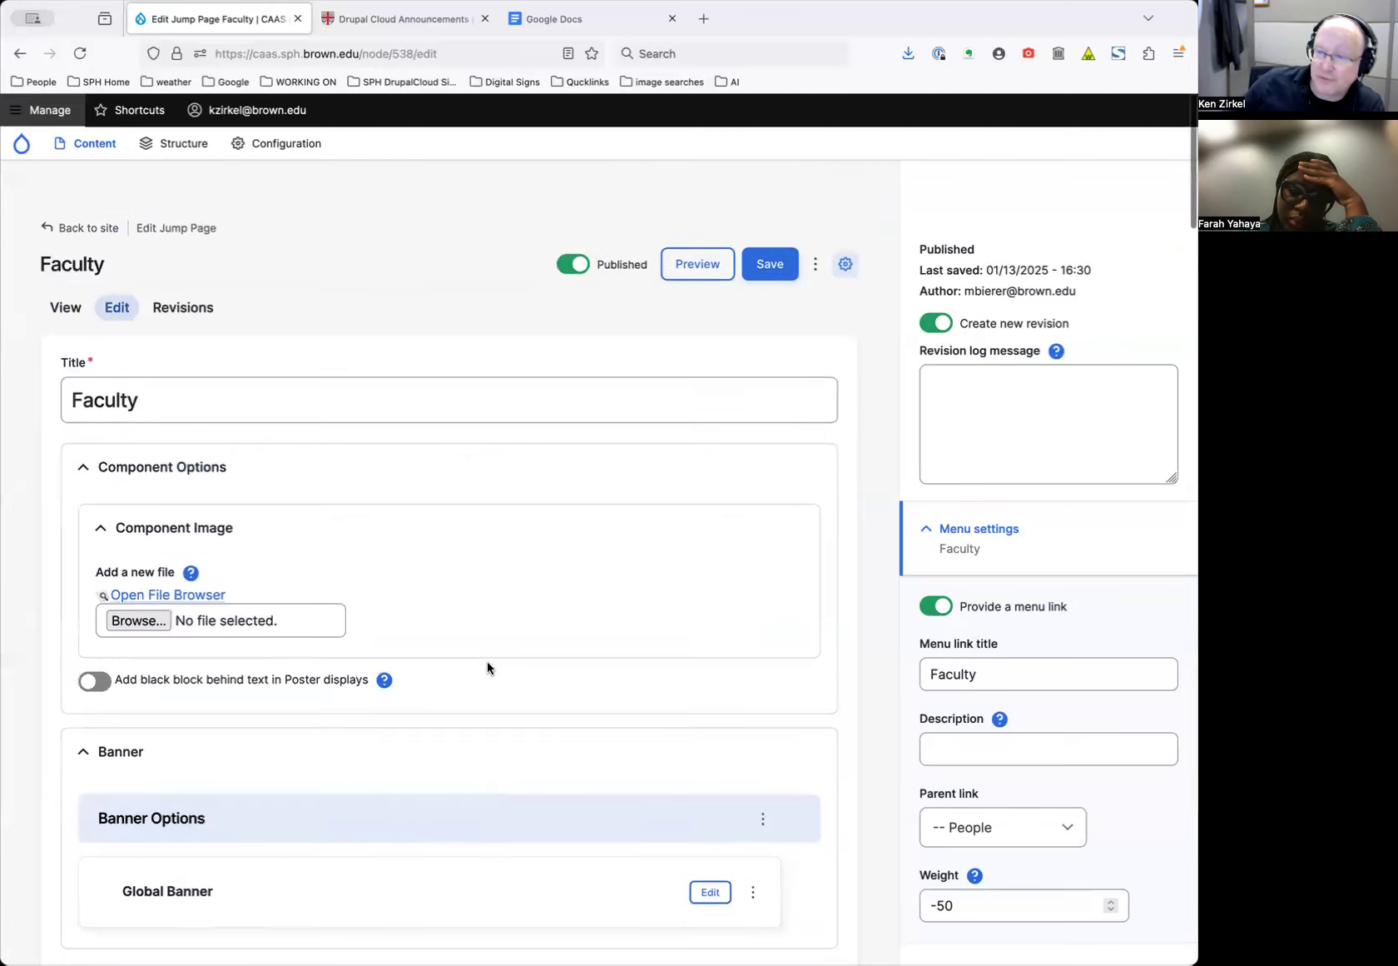
{"action": "left_click", "coordinate": [89, 184]}
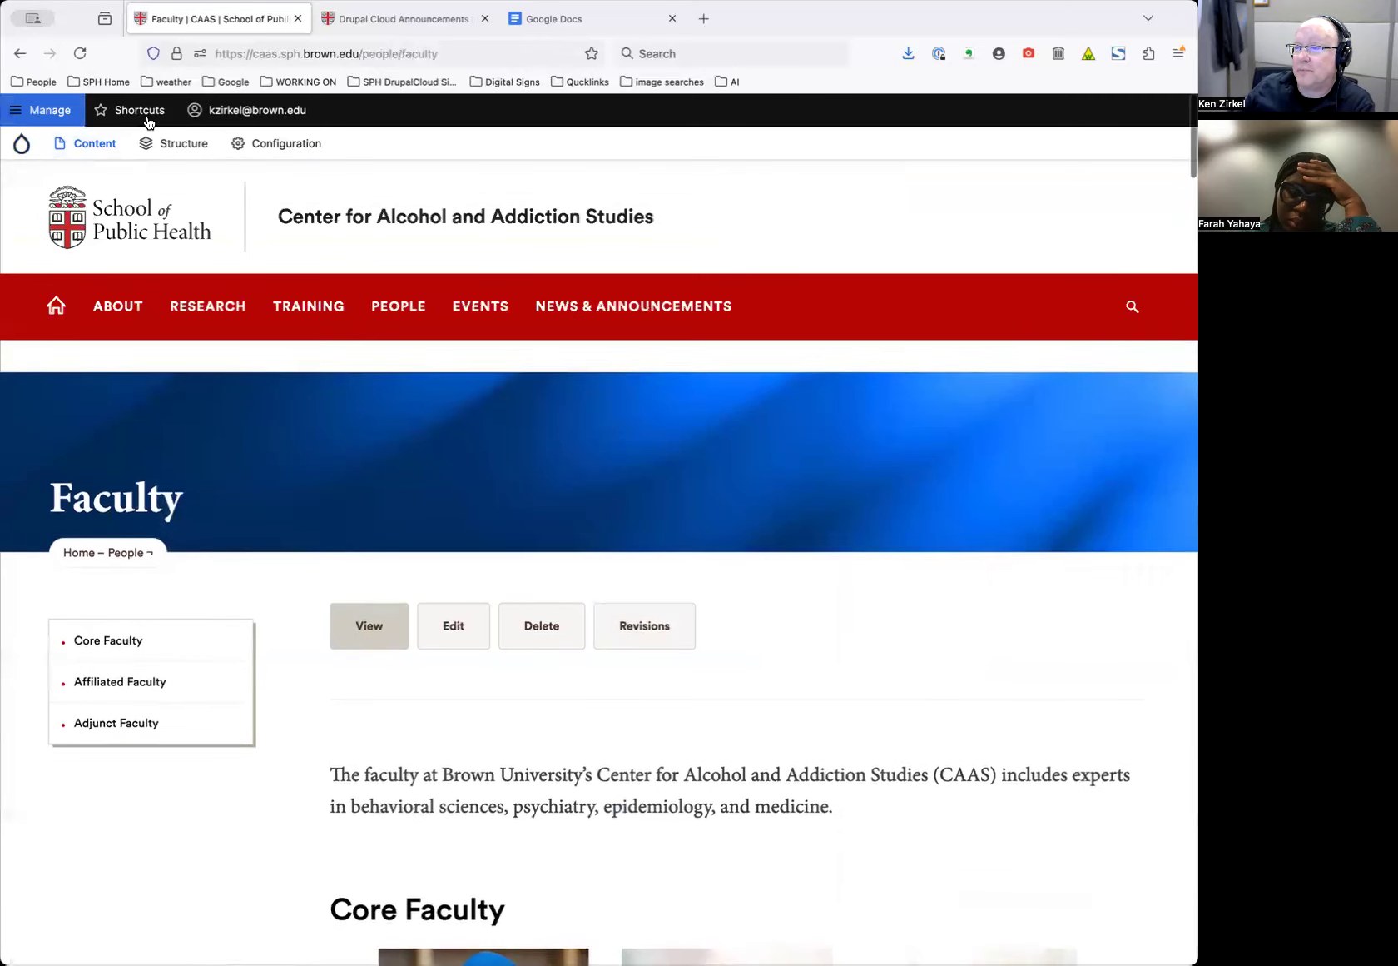
{"action": "middle_click", "coordinate": [94, 144]}
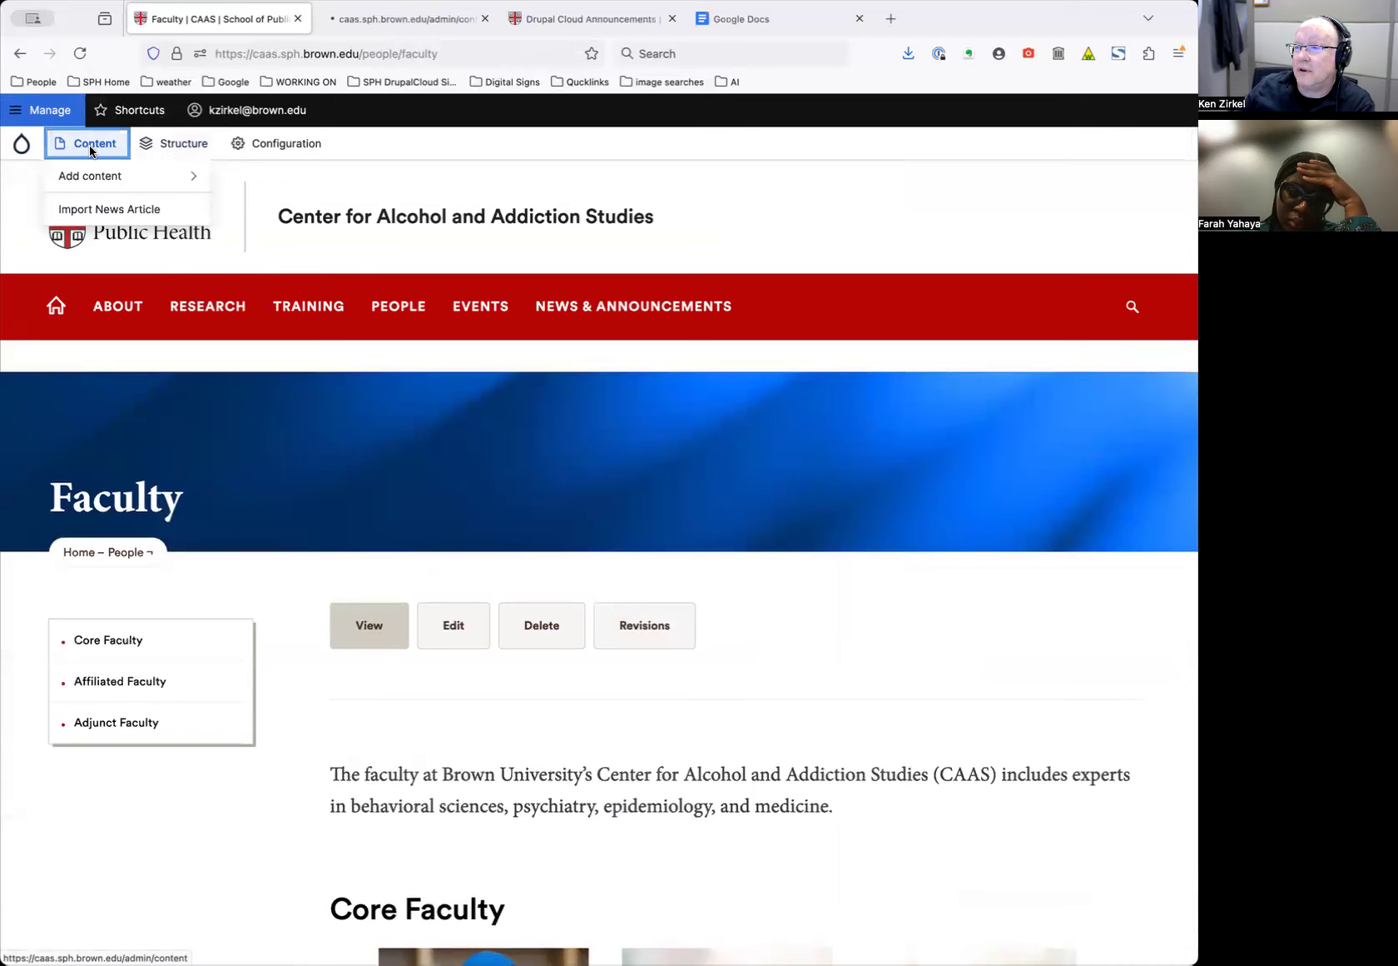
{"action": "left_click", "coordinate": [396, 20]}
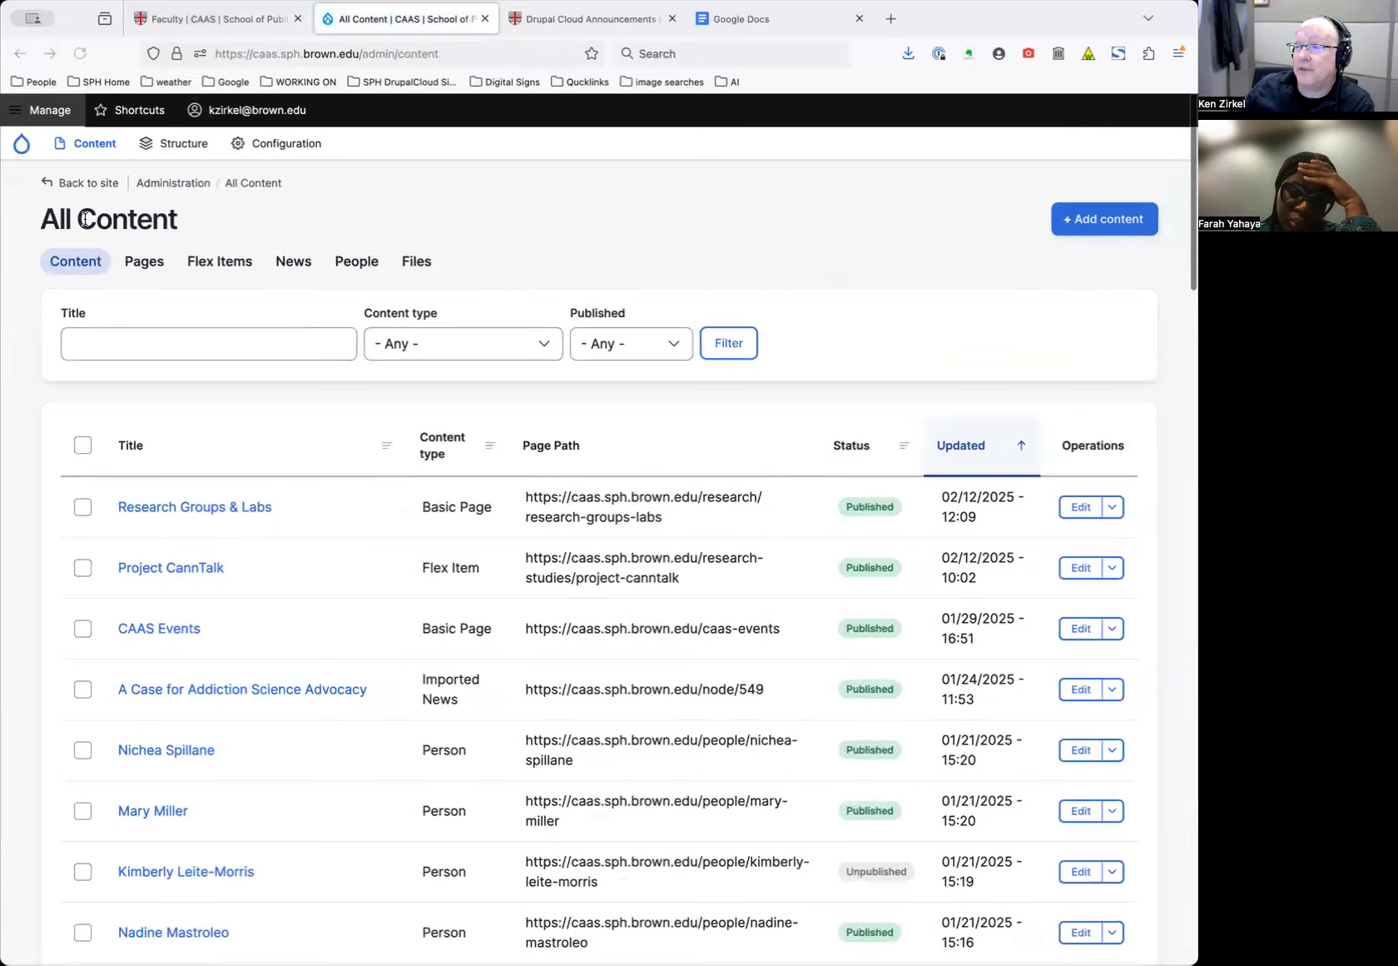
{"action": "scroll", "coordinate": [338, 833], "scroll_direction": "down", "scroll_amount": 10}
{"action": "scroll", "coordinate": [421, 683], "scroll_direction": "up", "scroll_amount": 10}
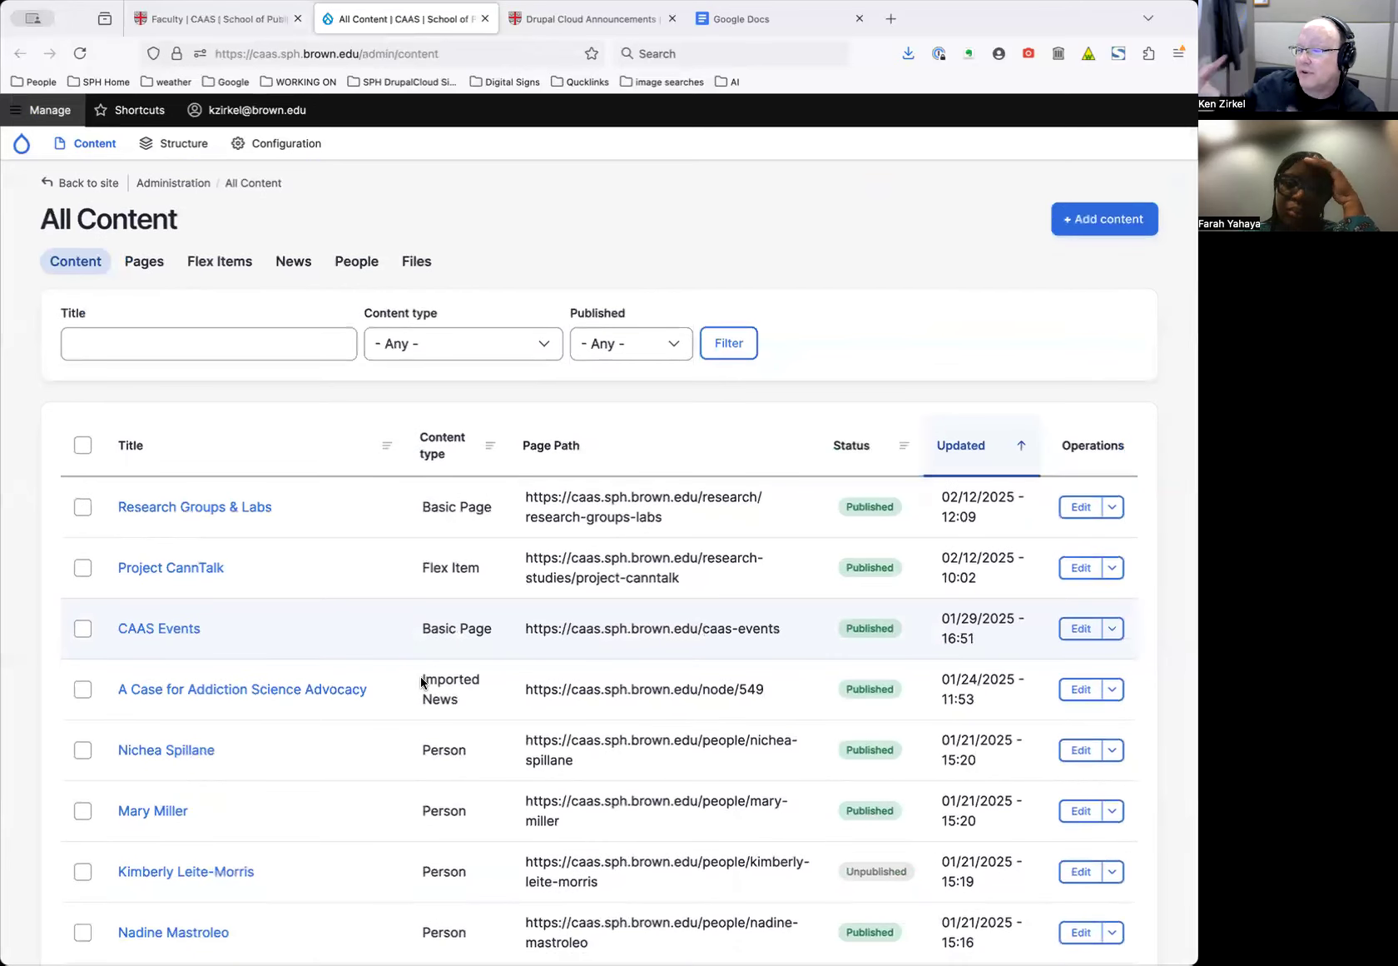
{"action": "scroll", "coordinate": [433, 591], "scroll_direction": "down", "scroll_amount": 2}
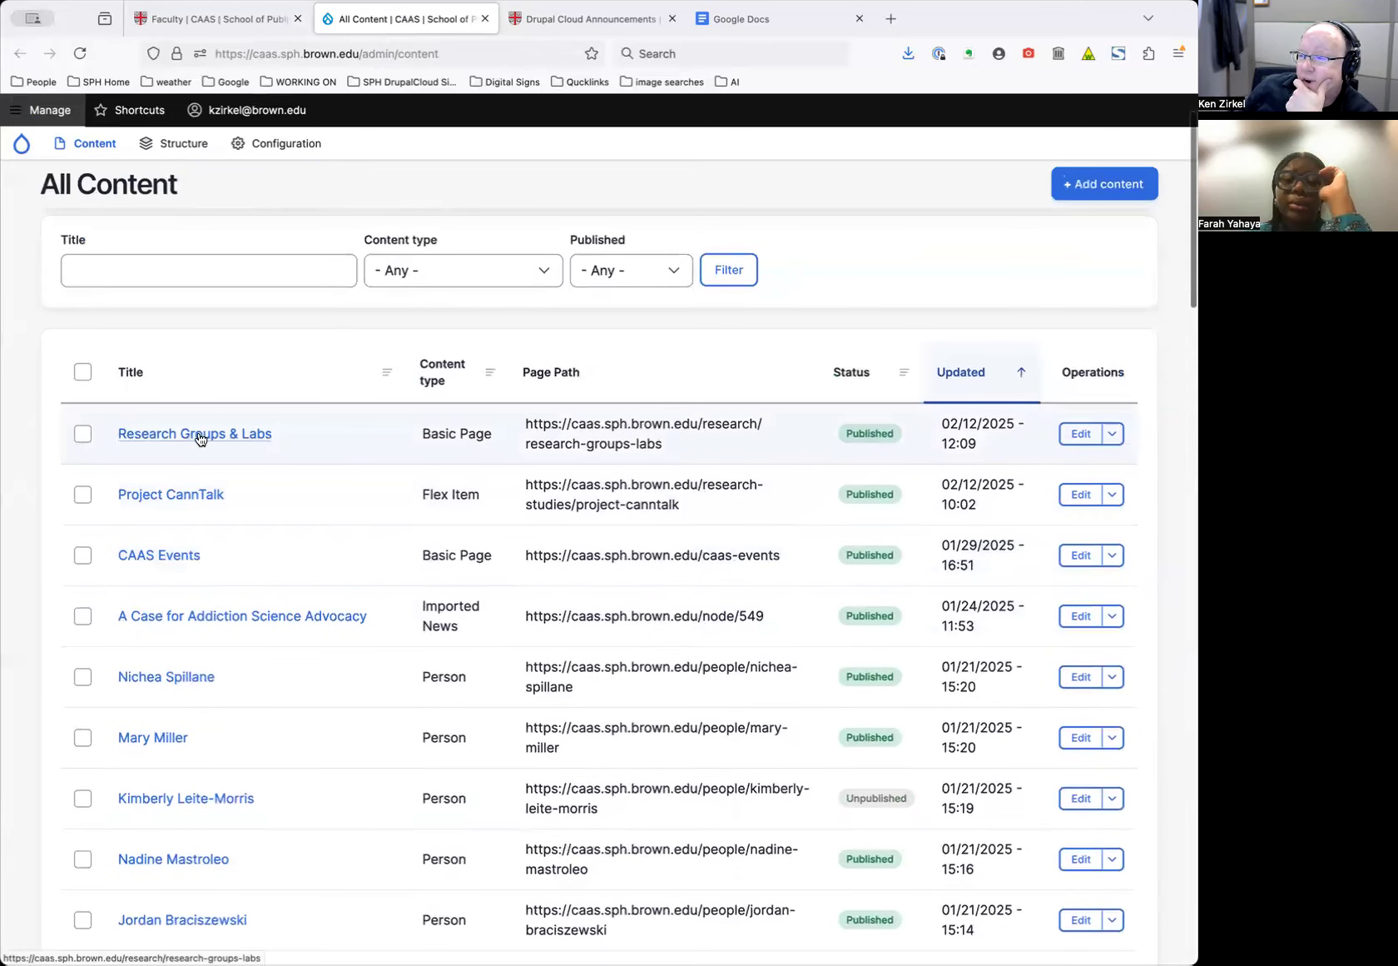
{"action": "double_click", "coordinate": [446, 429]}
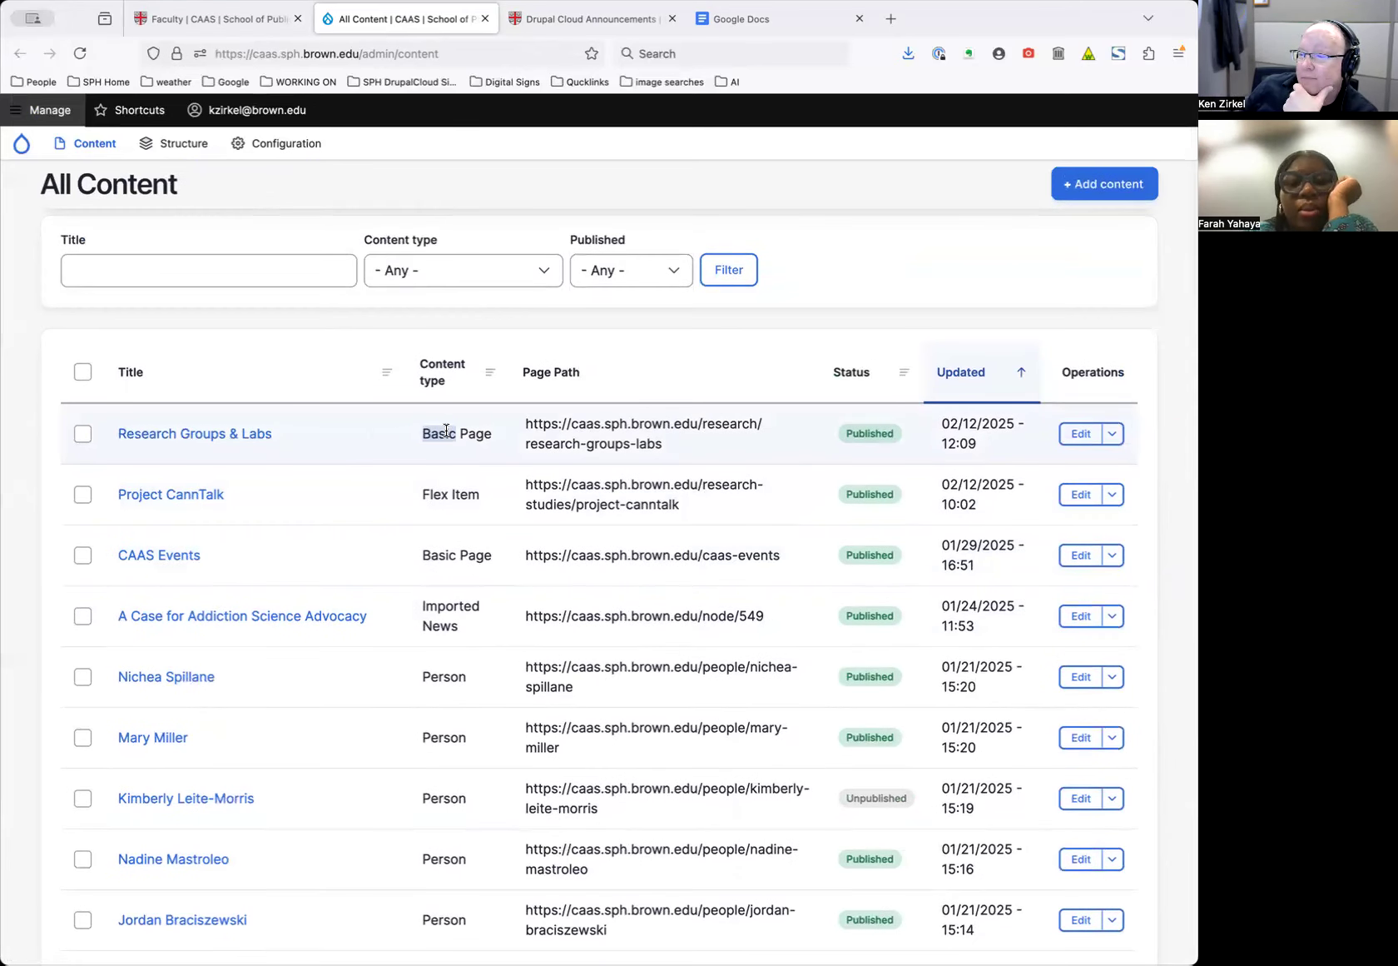
{"action": "scroll", "coordinate": [446, 429], "scroll_direction": "down", "scroll_amount": 3}
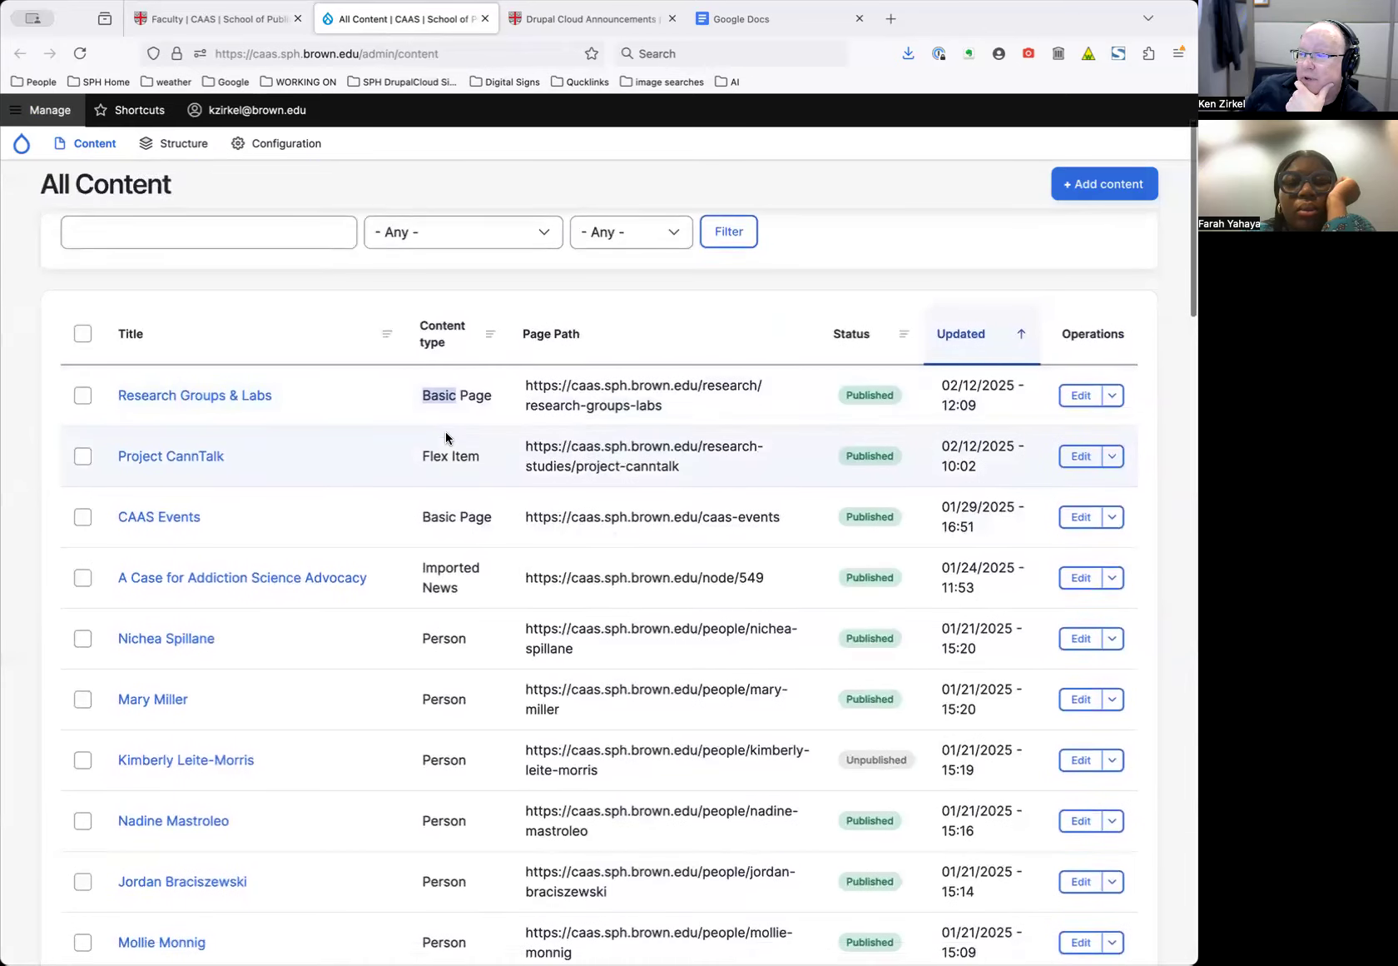
{"action": "scroll", "coordinate": [446, 432], "scroll_direction": "down", "scroll_amount": 2}
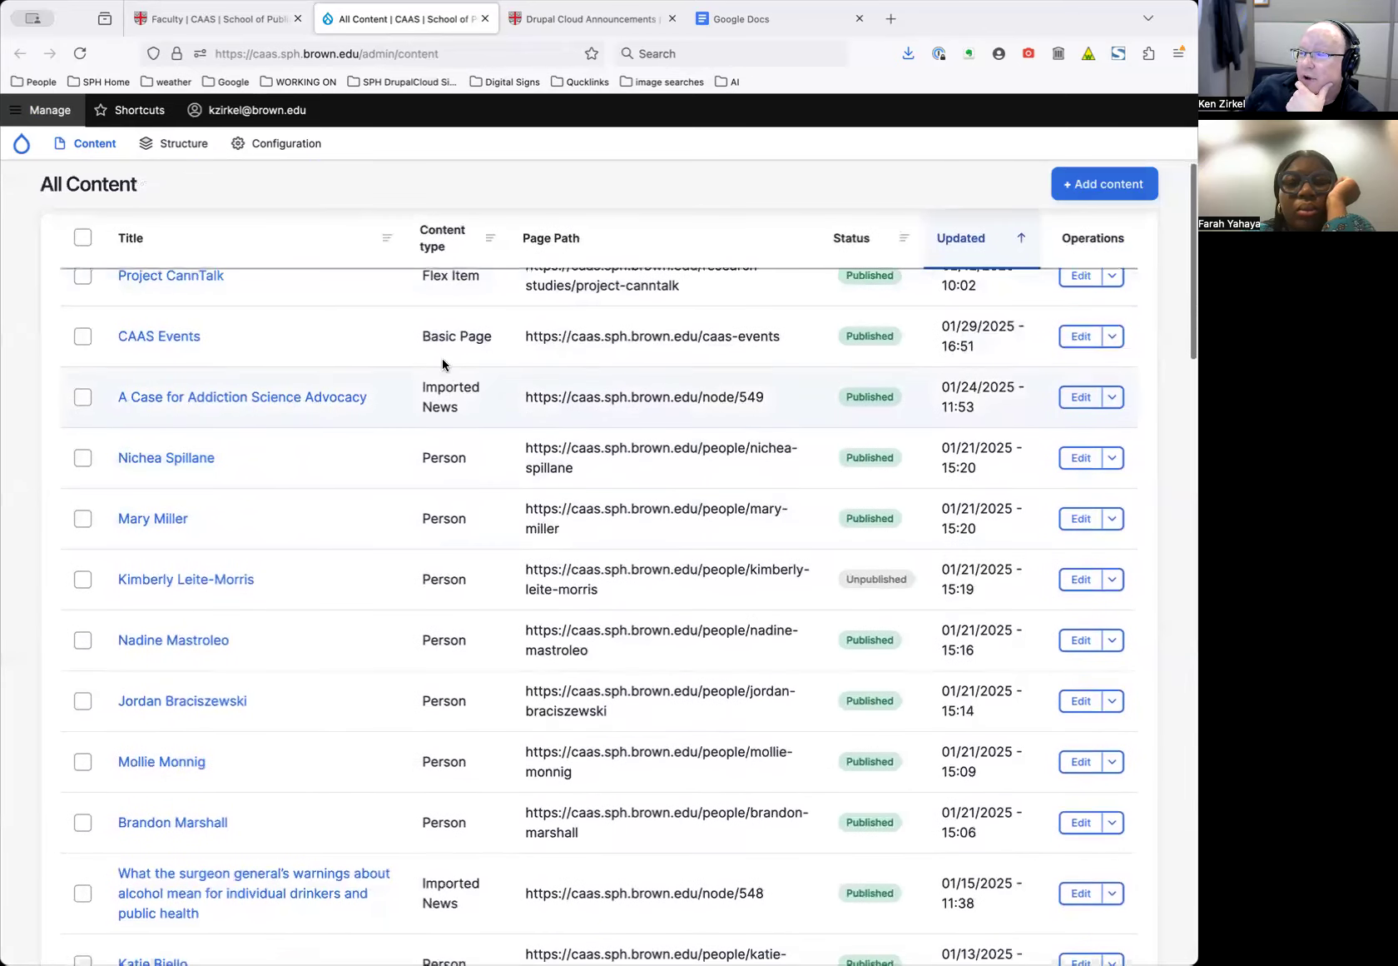
{"action": "scroll", "coordinate": [443, 332], "scroll_direction": "up", "scroll_amount": 1}
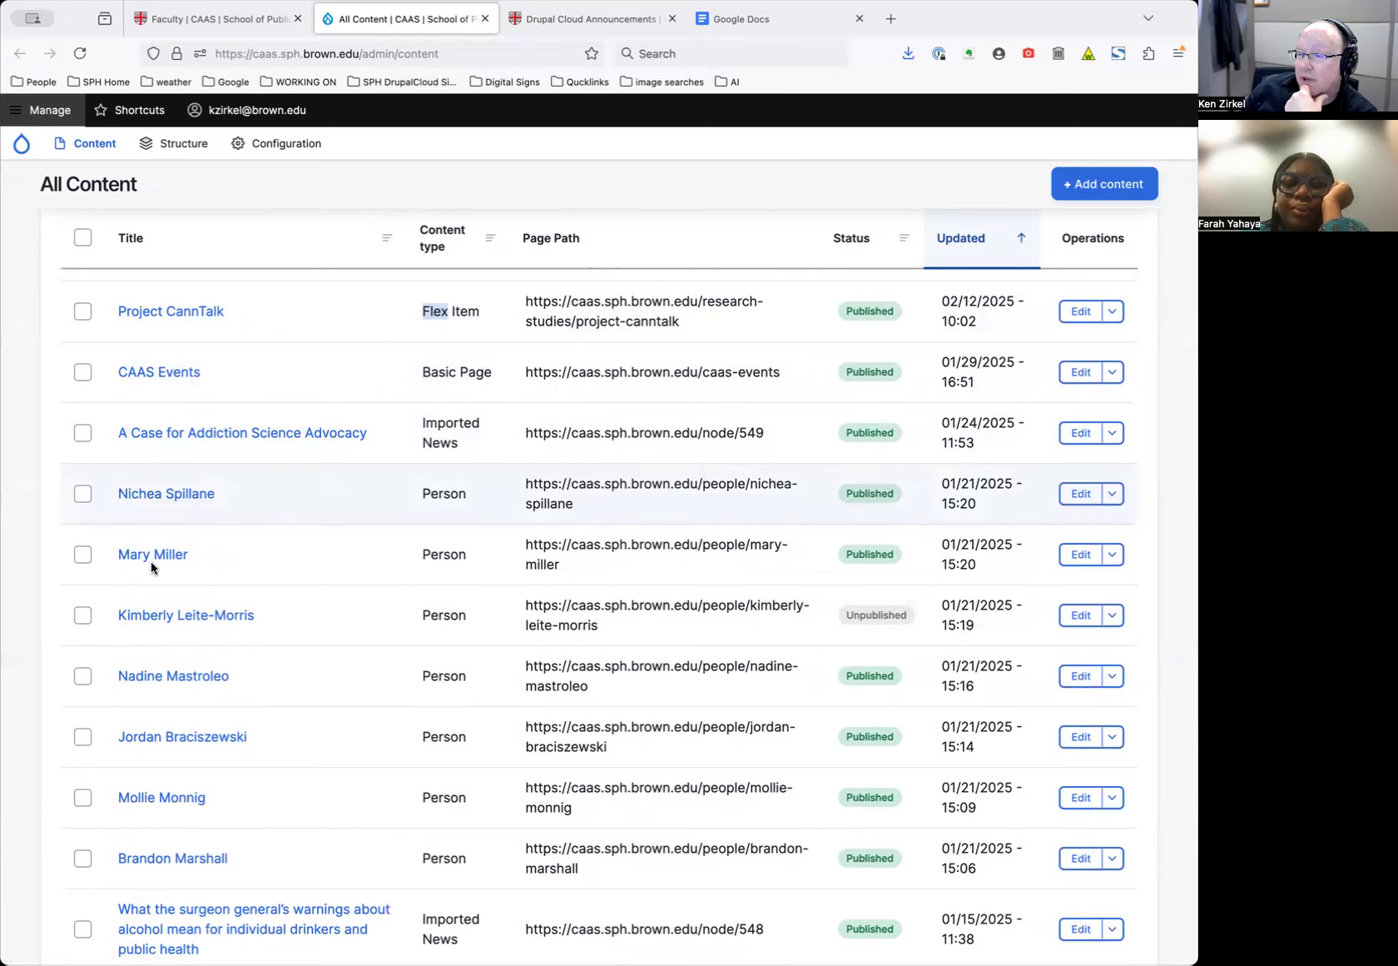
{"action": "scroll", "coordinate": [250, 674], "scroll_direction": "down", "scroll_amount": 3}
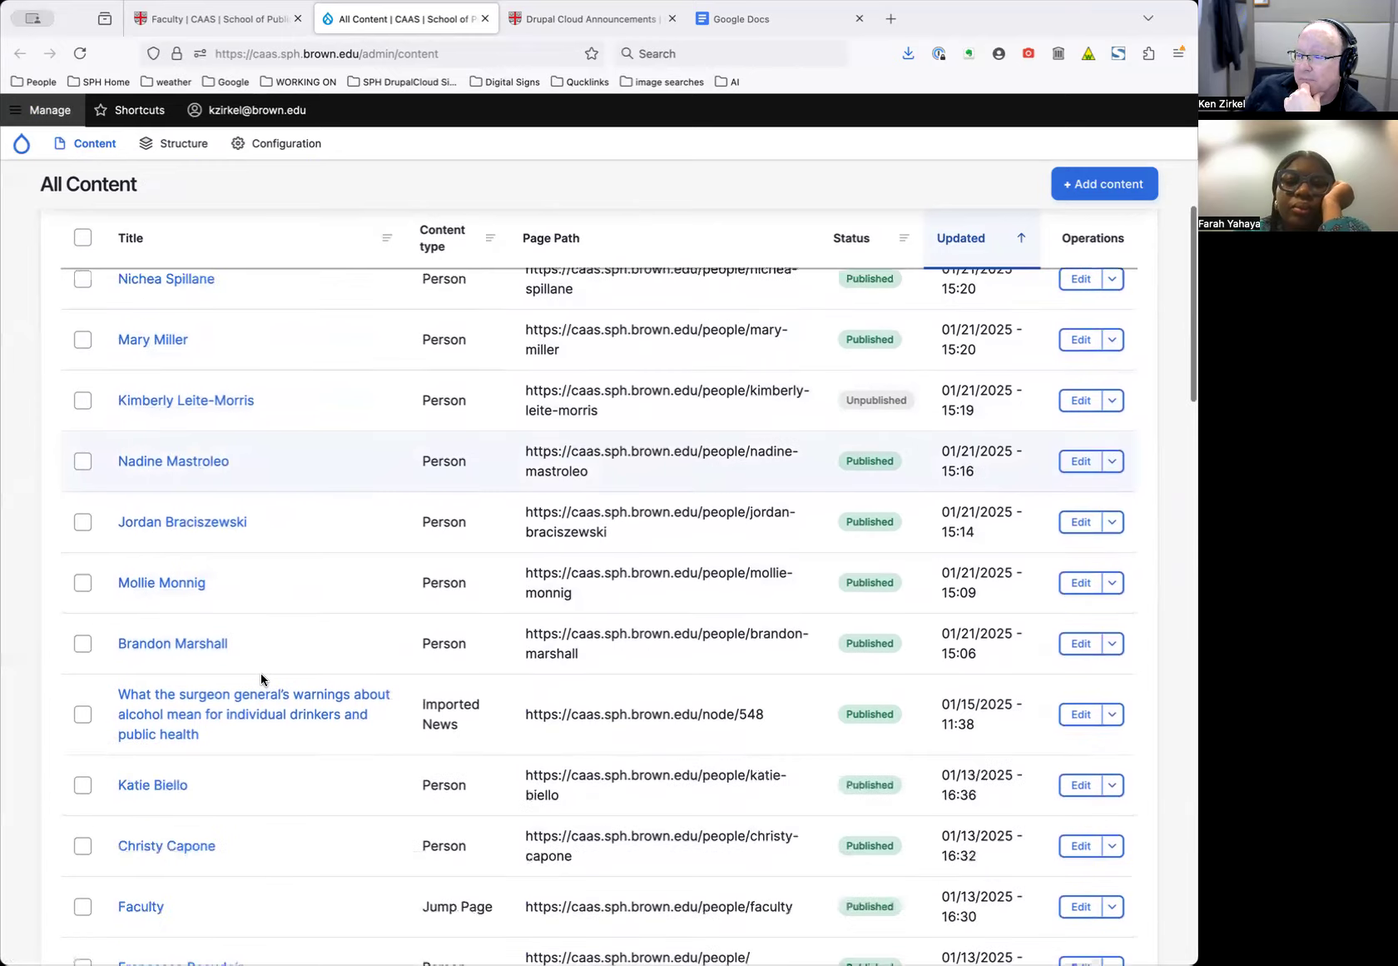
{"action": "scroll", "coordinate": [324, 558], "scroll_direction": "down", "scroll_amount": 1}
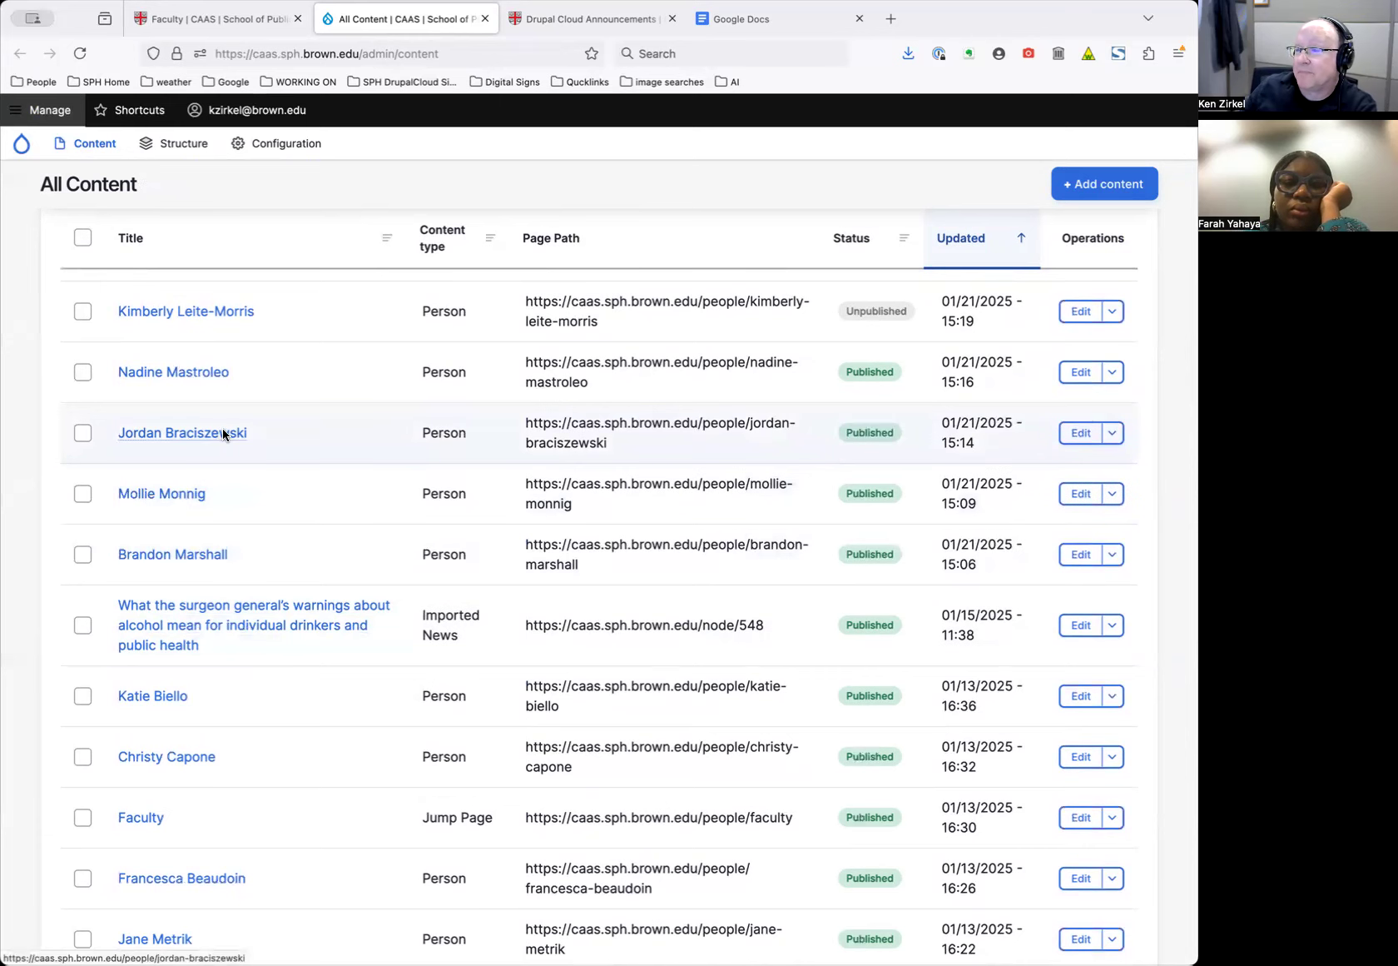
{"action": "scroll", "coordinate": [225, 433], "scroll_direction": "up", "scroll_amount": 2}
{"action": "scroll", "coordinate": [223, 435], "scroll_direction": "down", "scroll_amount": 5}
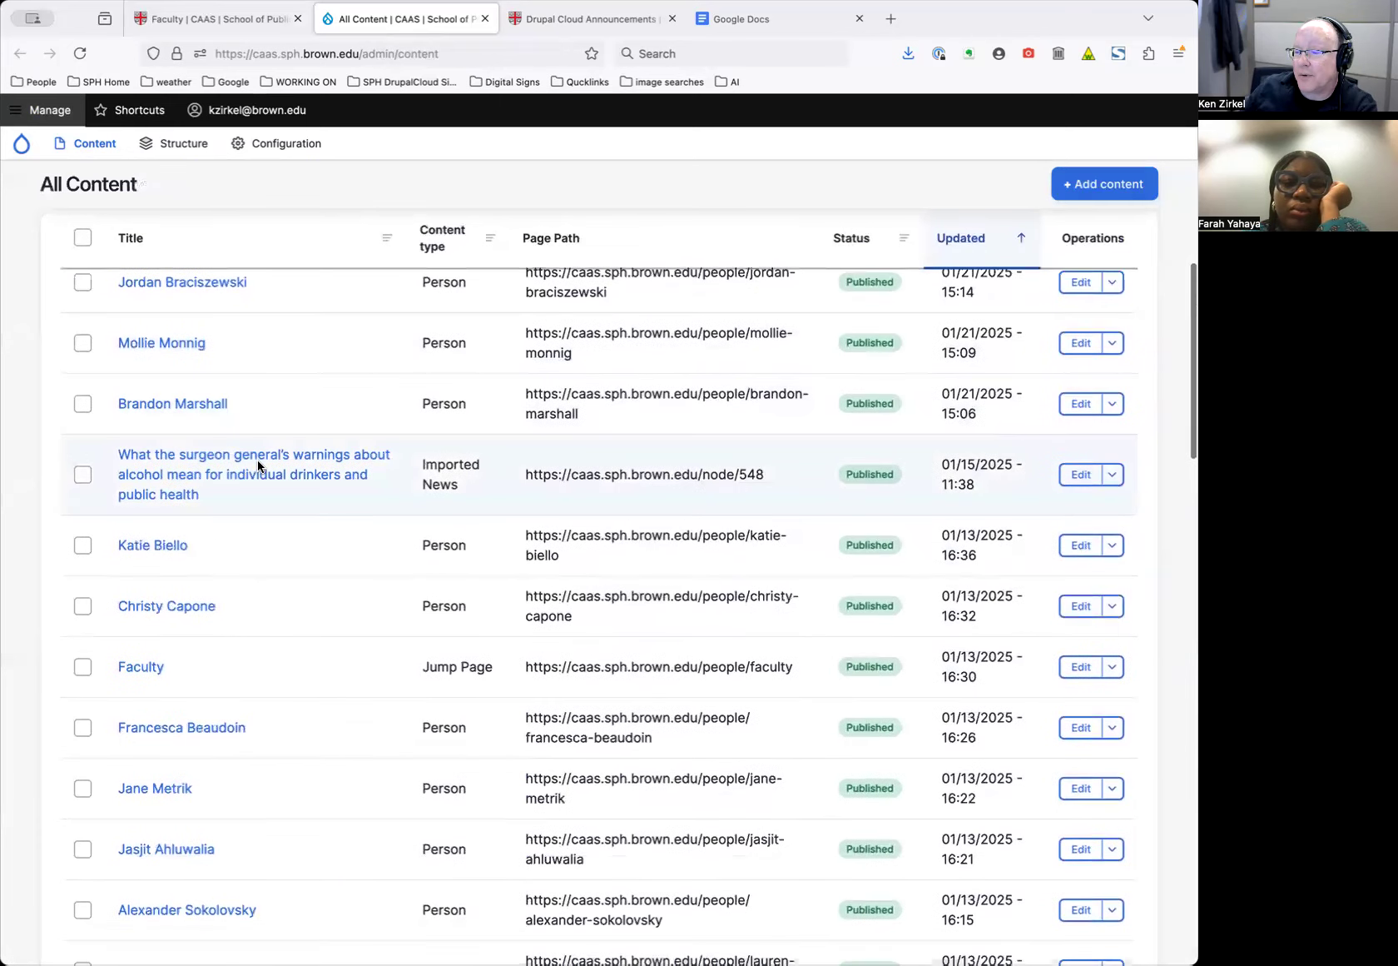
{"action": "scroll", "coordinate": [258, 466], "scroll_direction": "down", "scroll_amount": 6}
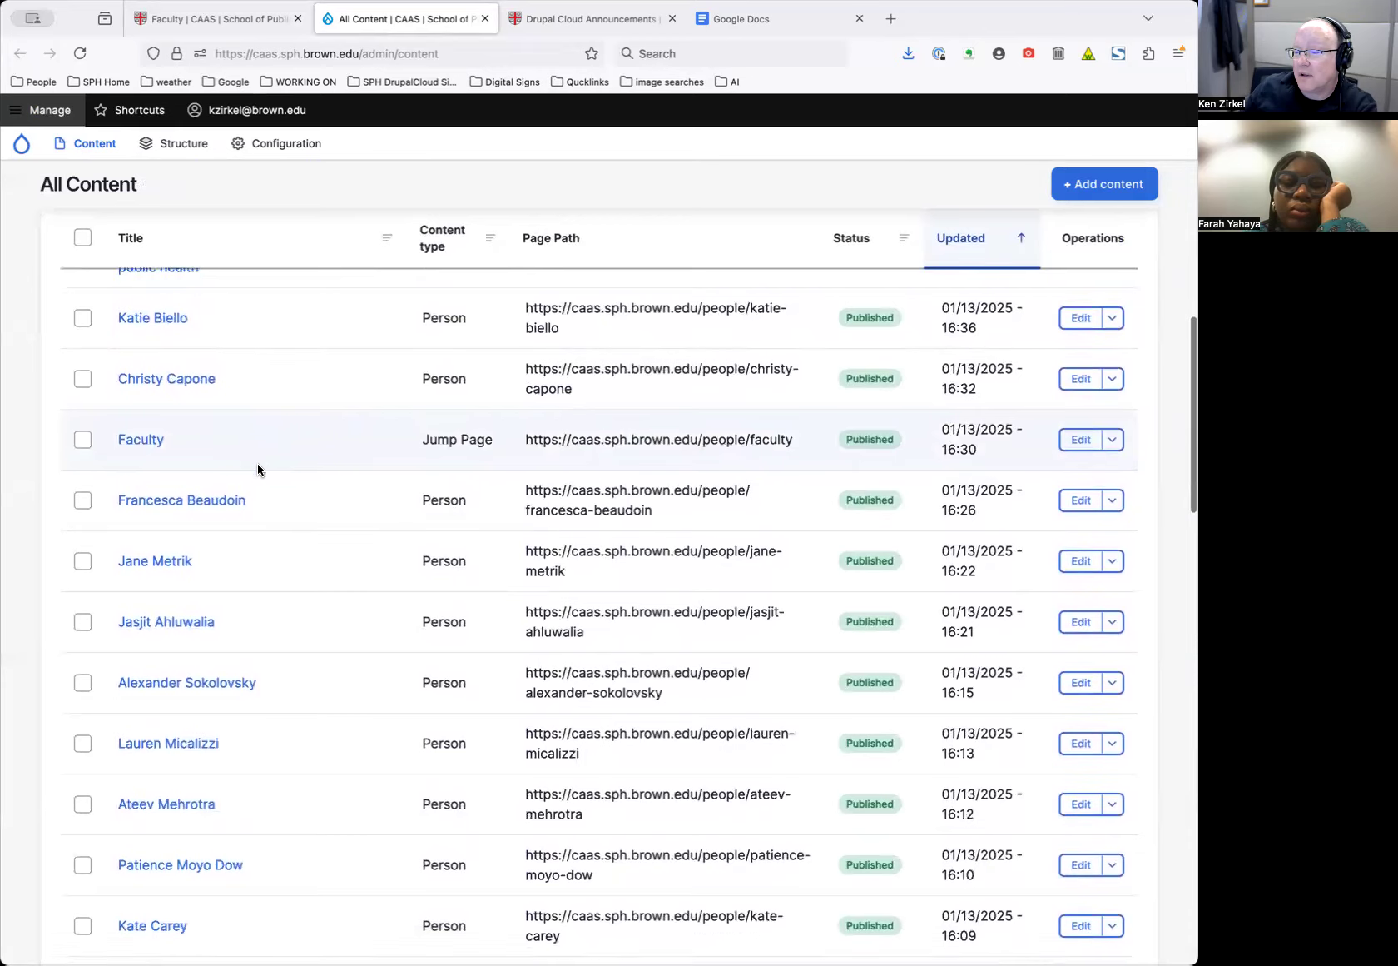
{"action": "scroll", "coordinate": [260, 470], "scroll_direction": "up", "scroll_amount": 15}
{"action": "left_click", "coordinate": [183, 343]}
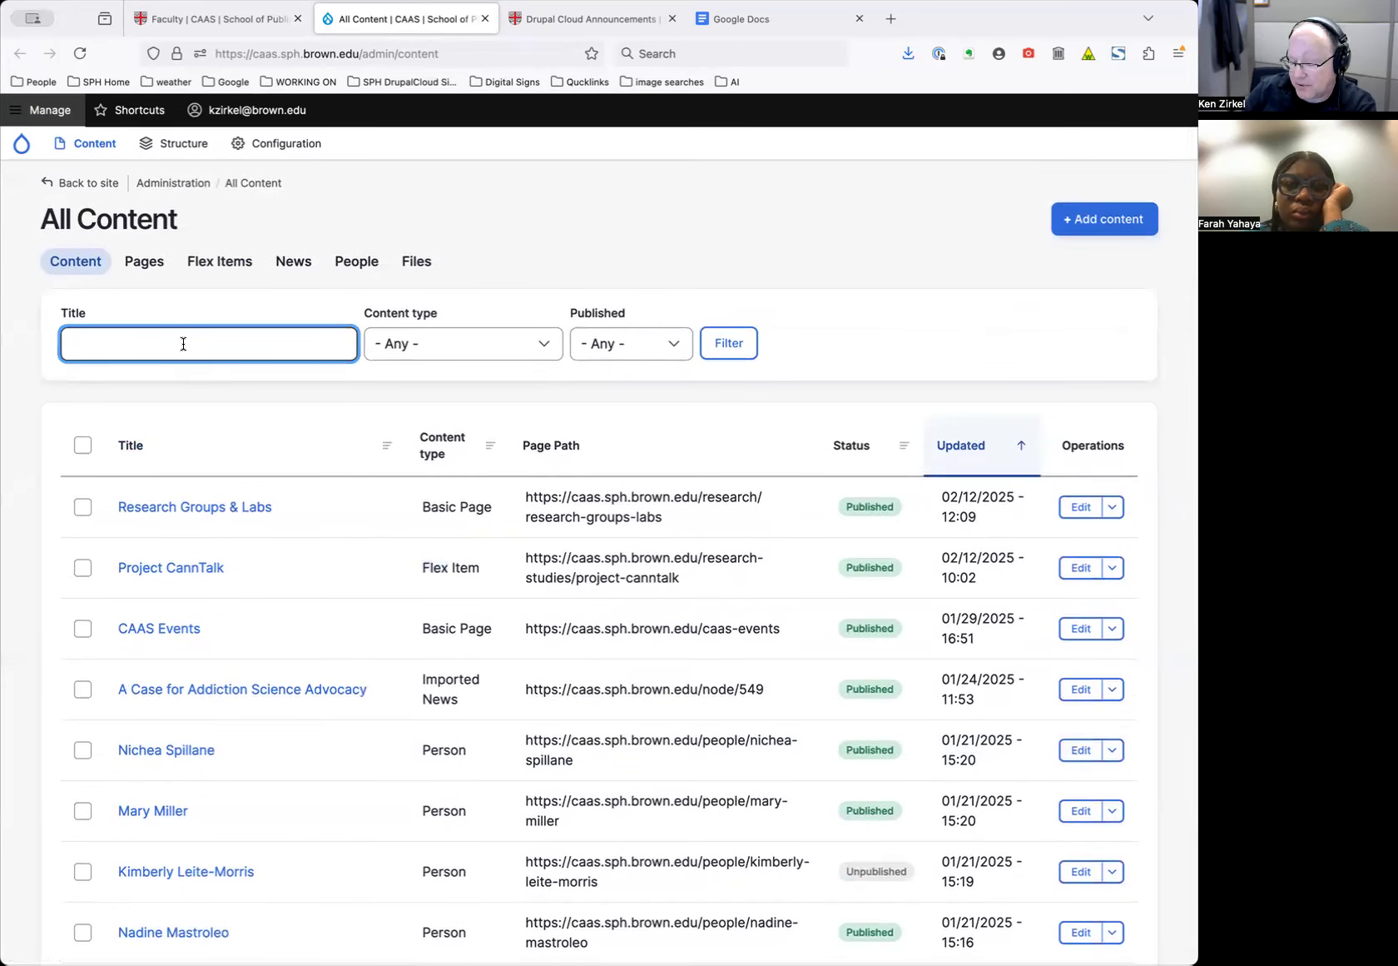
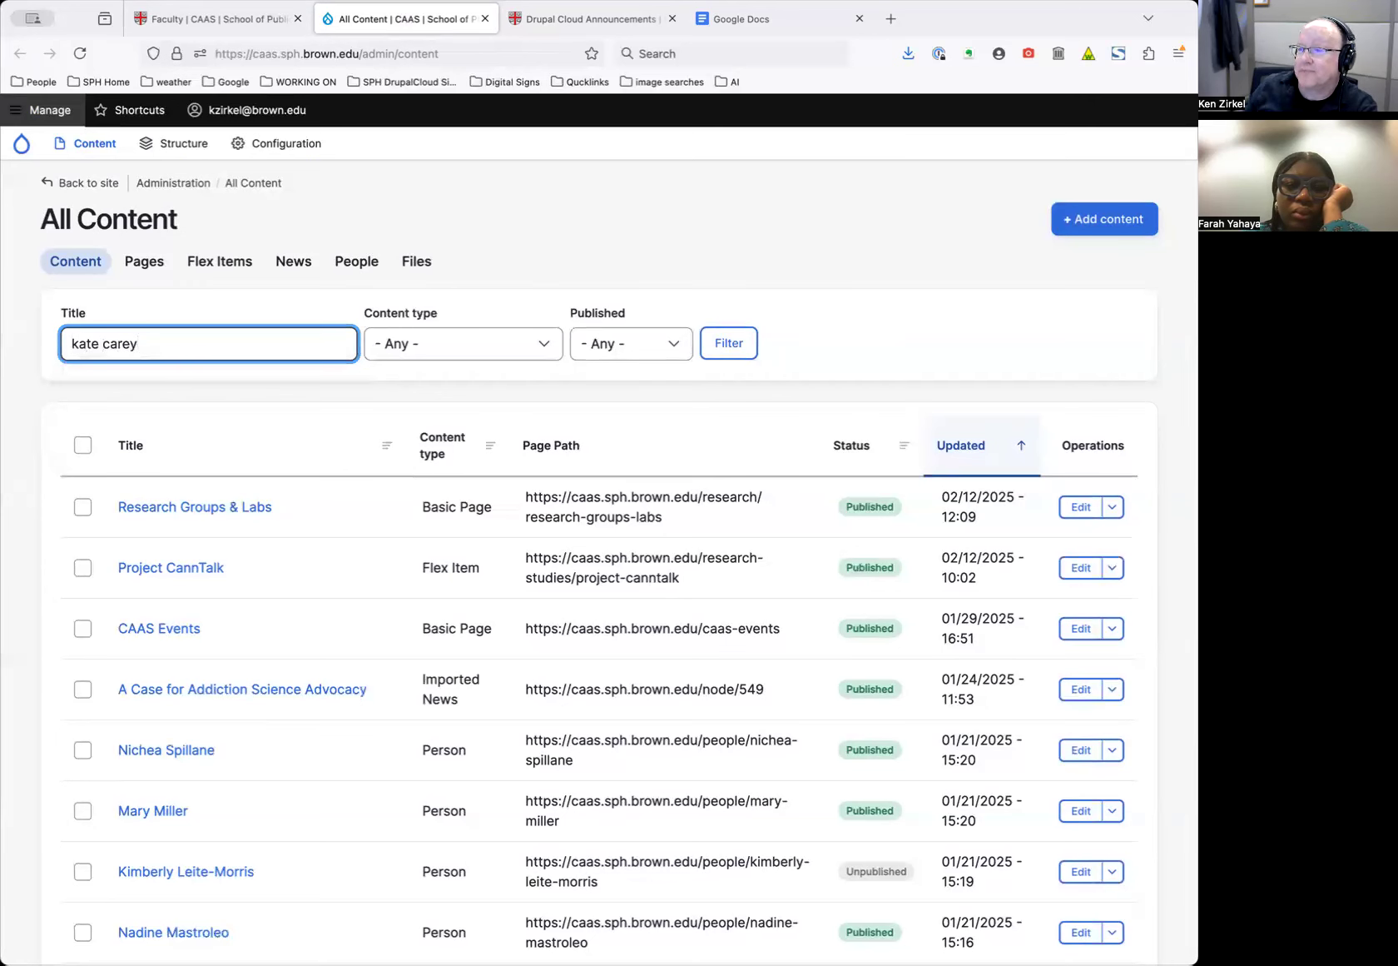
Filter the All Content list by the faculty member's name in the Title field
{"action": "key", "text": "Return"}
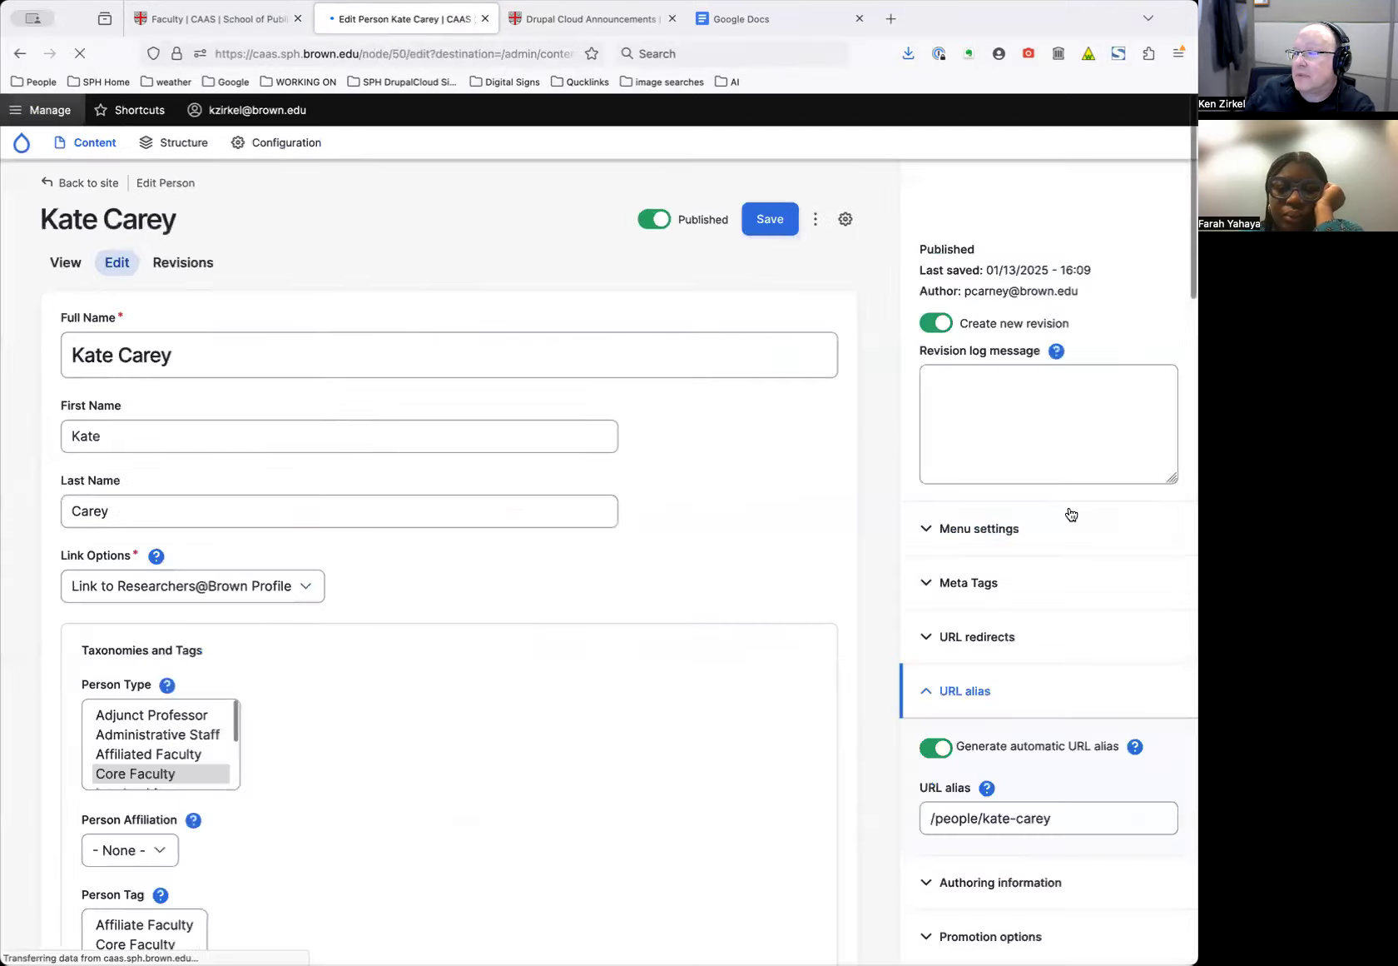
Add Leadership and Postdoctoral Fellow to the person's Person Type alongside Core Faculty
{"action": "scroll", "coordinate": [775, 576], "scroll_direction": "down", "scroll_amount": 7}
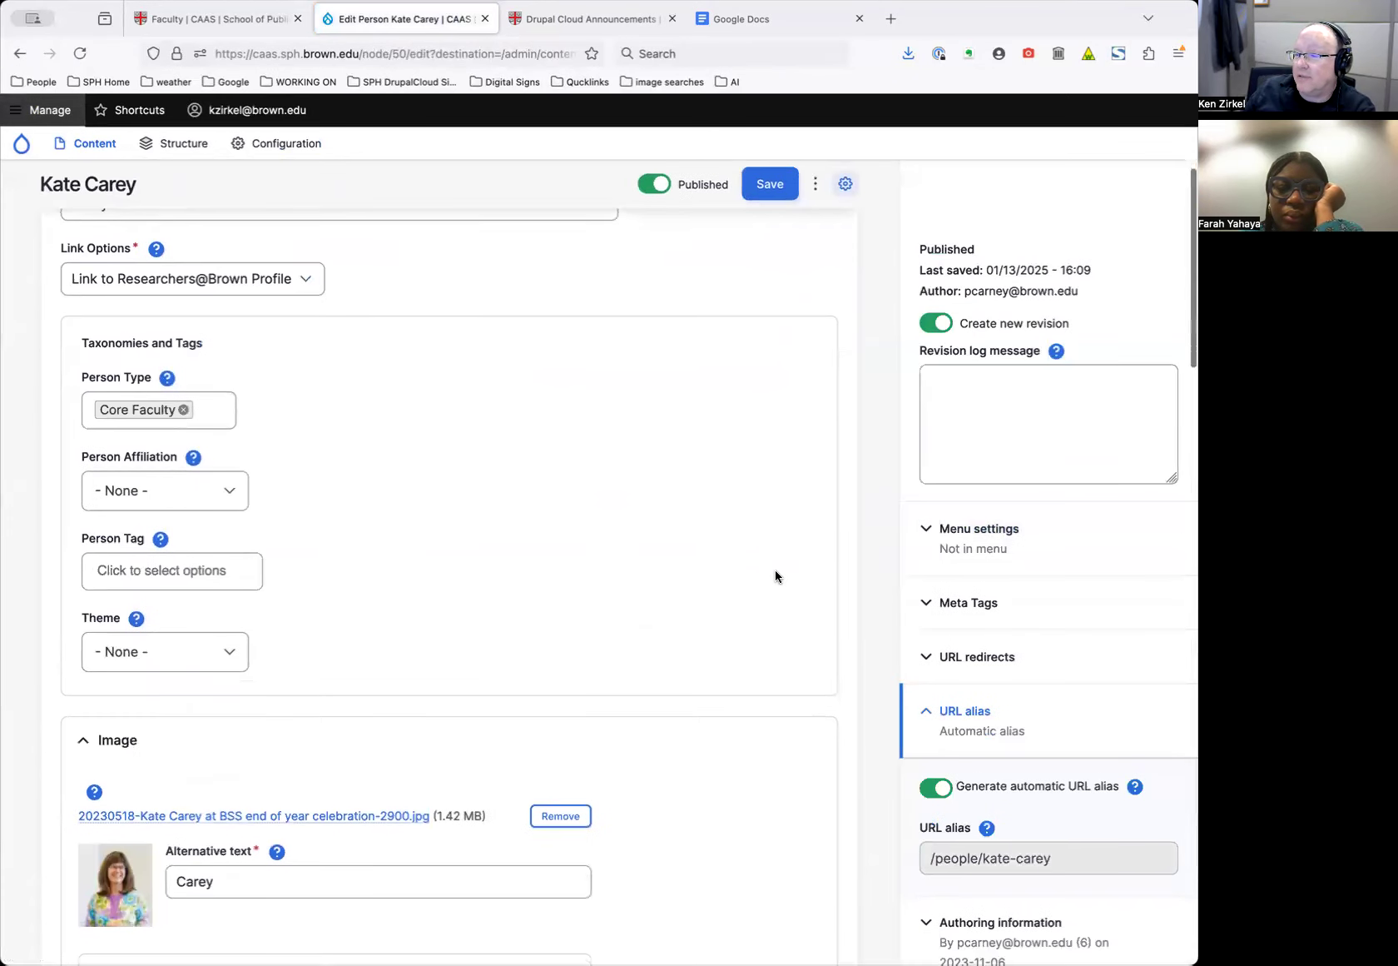
{"action": "scroll", "coordinate": [361, 506], "scroll_direction": "up", "scroll_amount": 5}
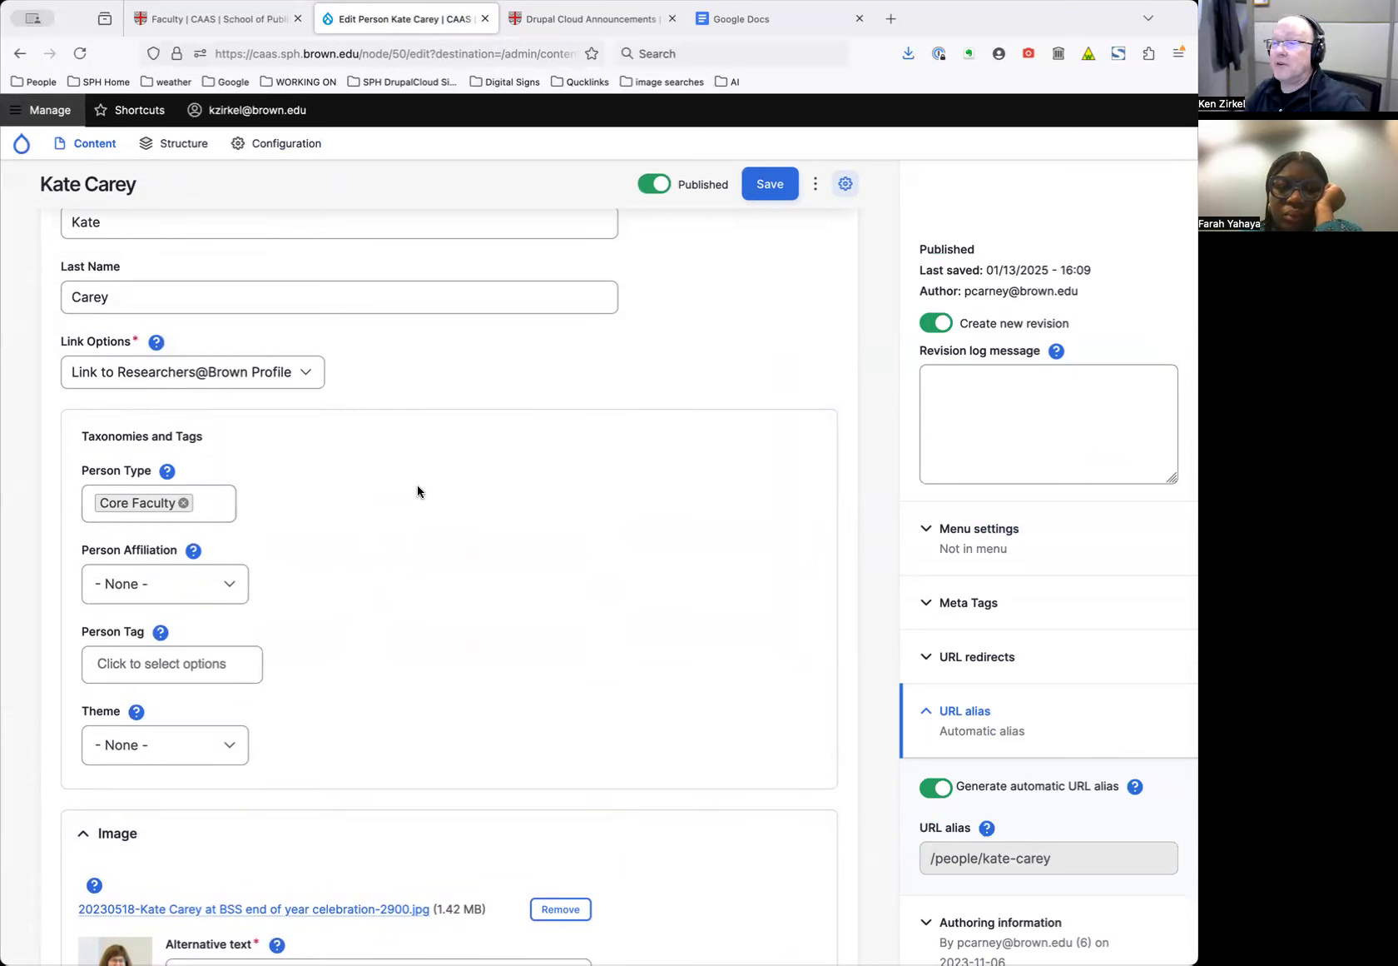
{"action": "left_click", "coordinate": [229, 507]}
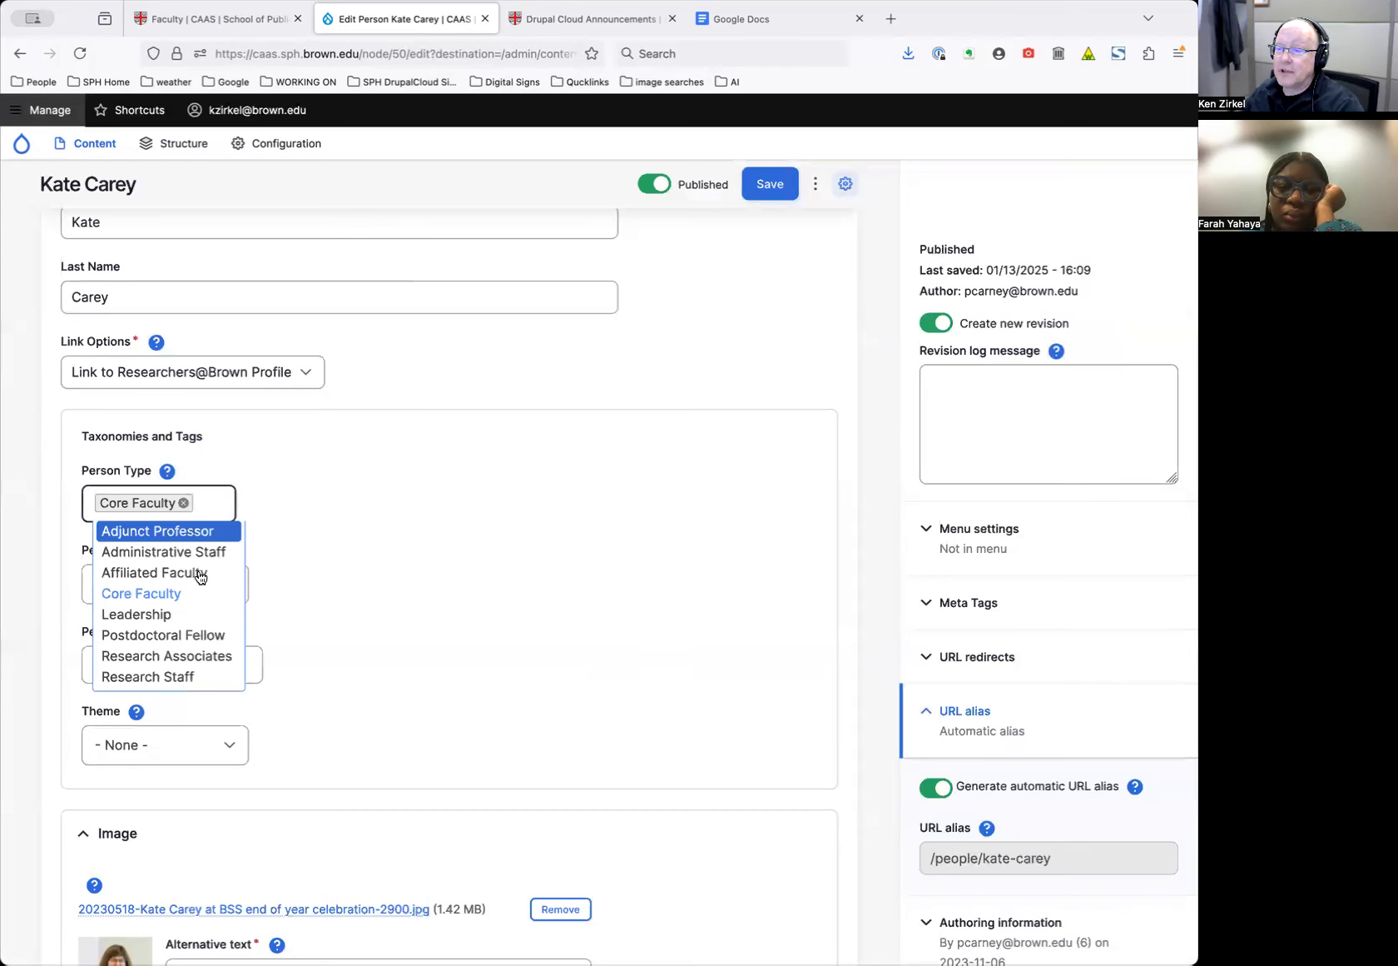
{"action": "left_click", "coordinate": [166, 614]}
{"action": "left_click", "coordinate": [327, 516]}
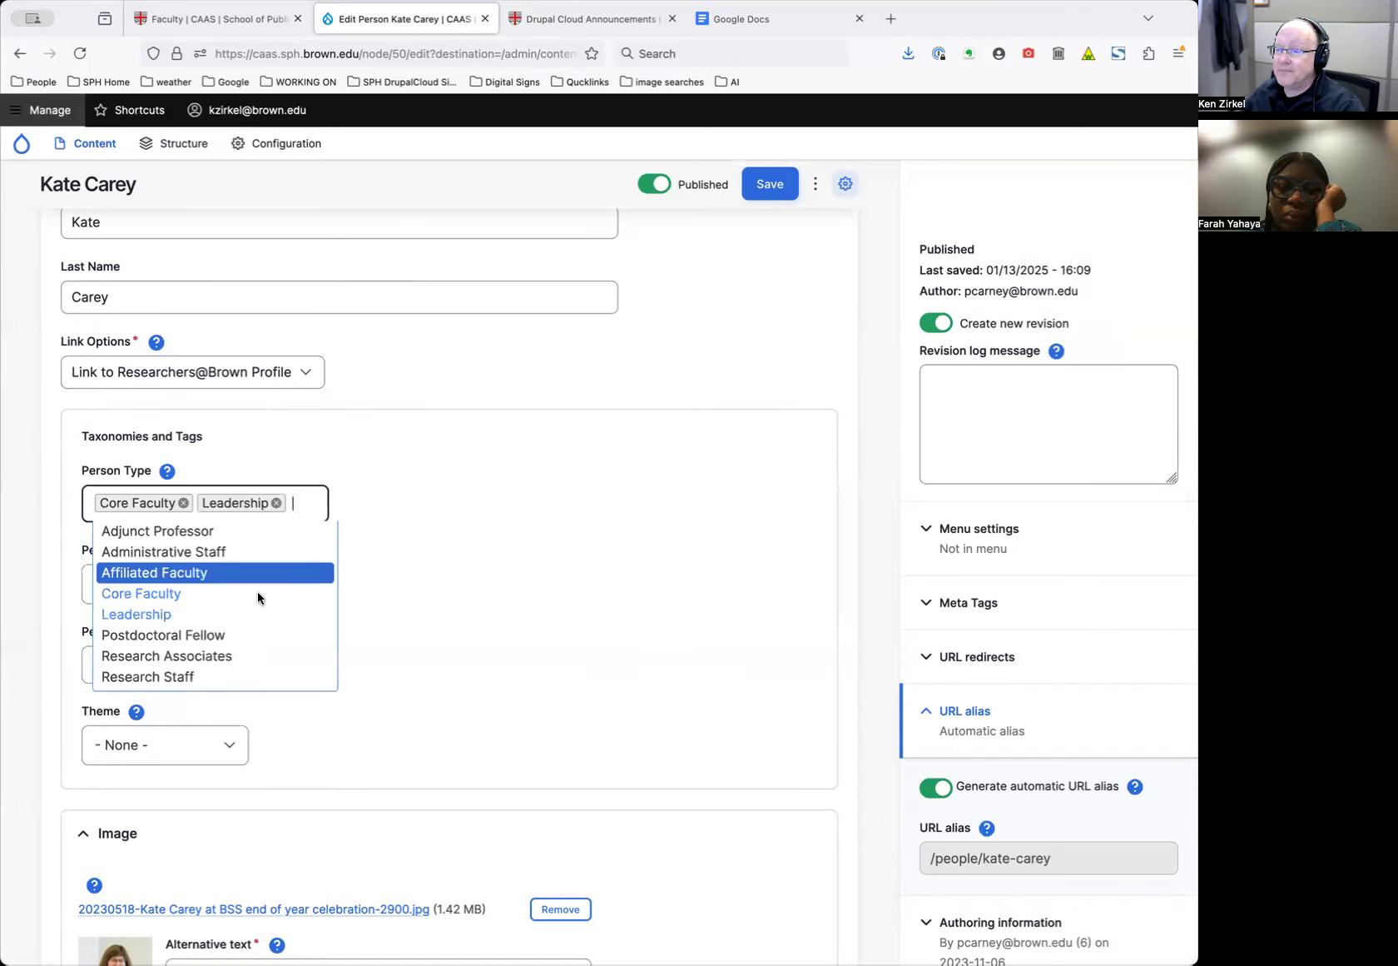
{"action": "left_click", "coordinate": [266, 636]}
{"action": "scroll", "coordinate": [644, 566], "scroll_direction": "up", "scroll_amount": 2}
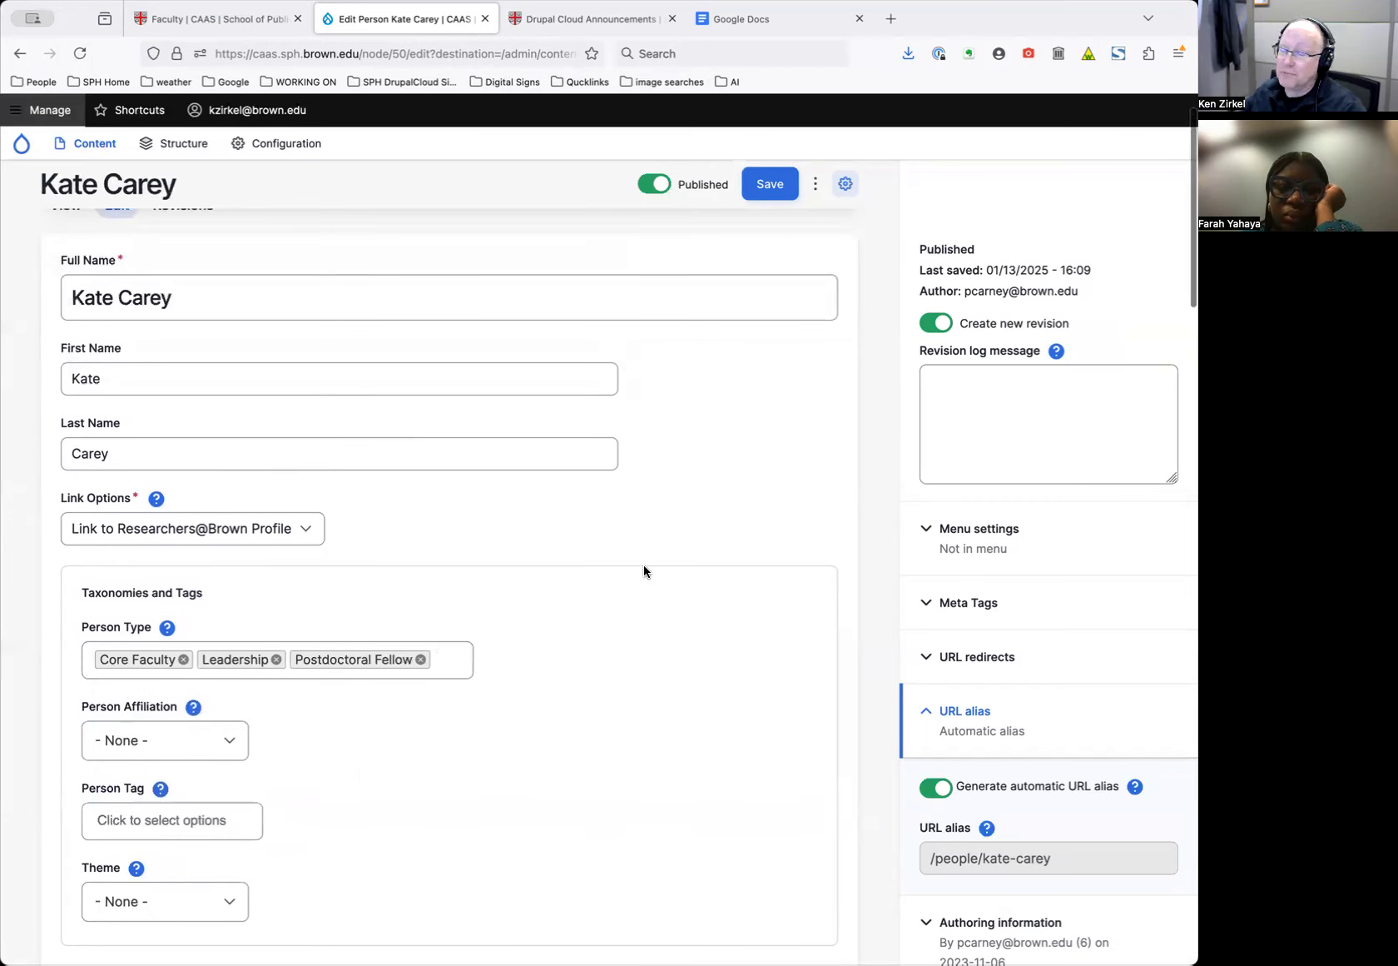
{"action": "scroll", "coordinate": [644, 566], "scroll_direction": "down", "scroll_amount": 6}
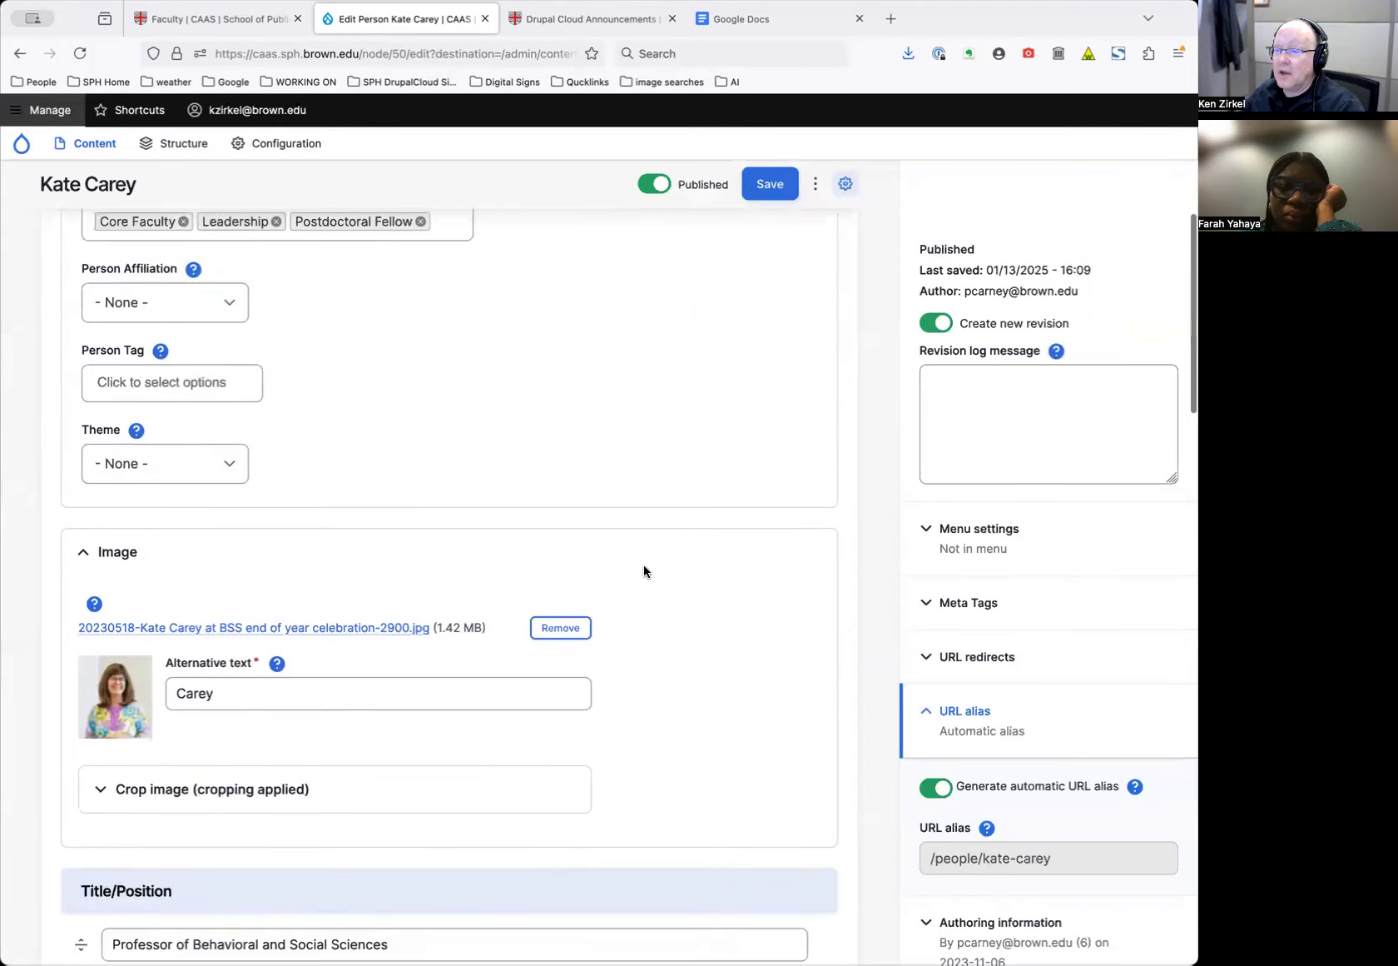
{"action": "scroll", "coordinate": [646, 571], "scroll_direction": "up", "scroll_amount": 6}
{"action": "left_click", "coordinate": [293, 333]}
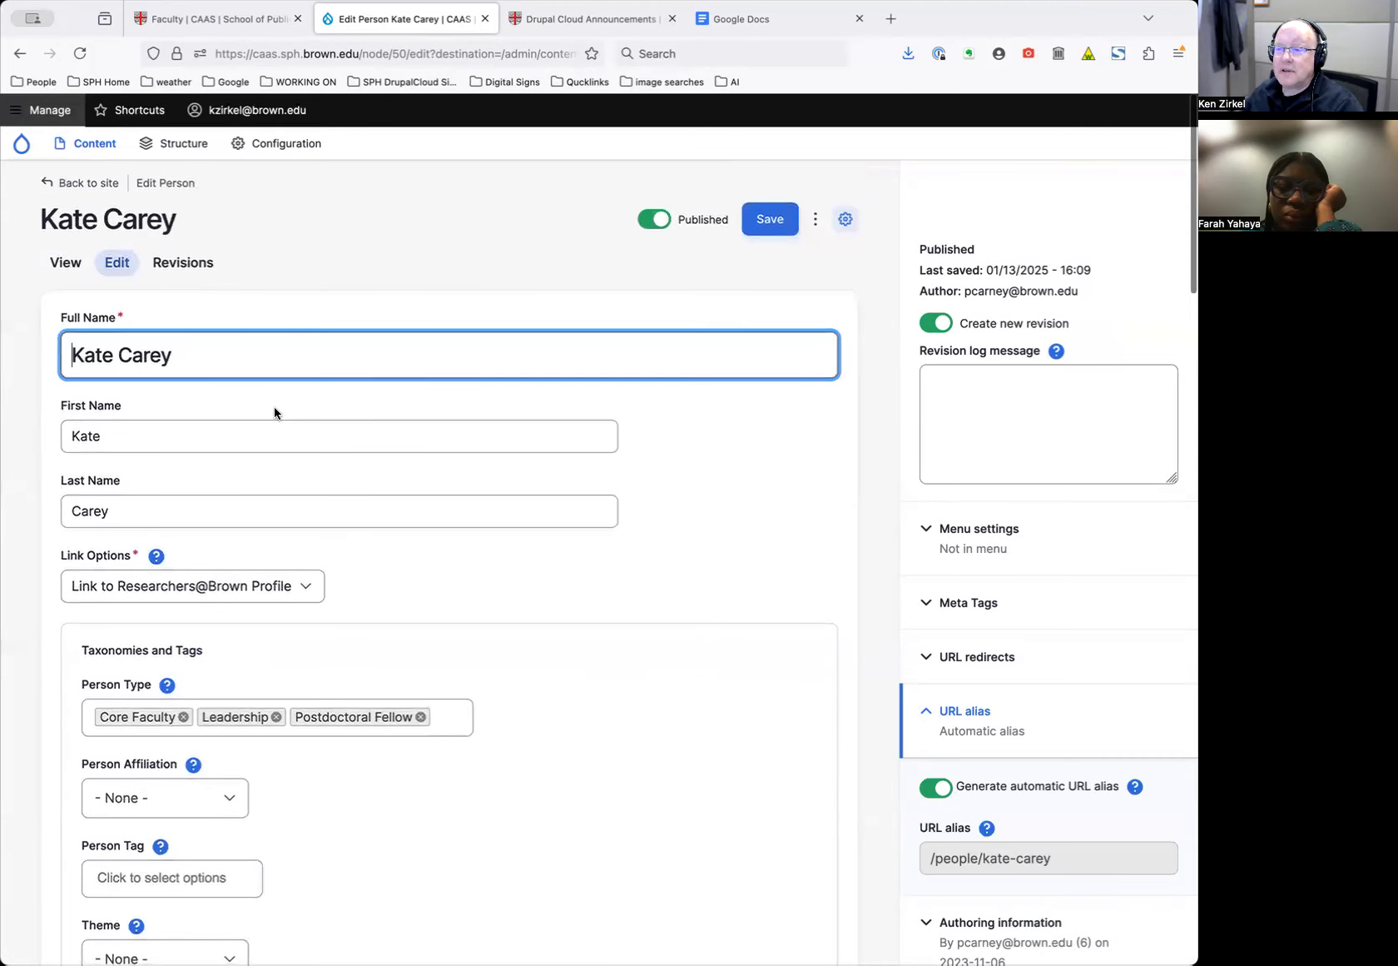
Check the Full, First and Last Name fields and place the cursor at the end of Full Name
{"action": "triple_click", "coordinate": [243, 350]}
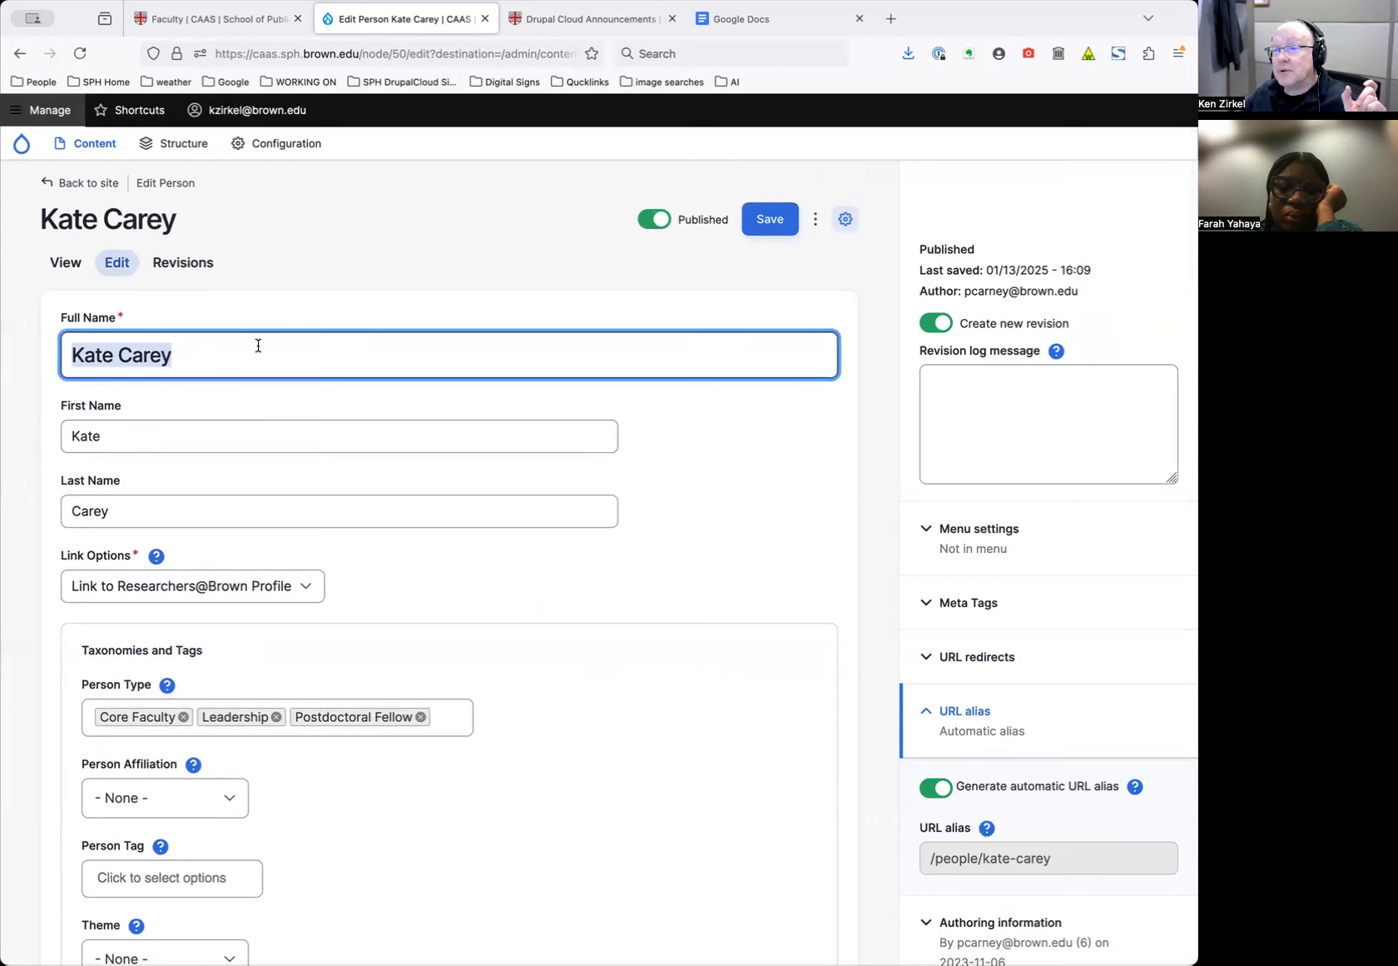
{"action": "left_click", "coordinate": [162, 437]}
{"action": "right_click", "coordinate": [164, 437]}
{"action": "left_click", "coordinate": [121, 514]}
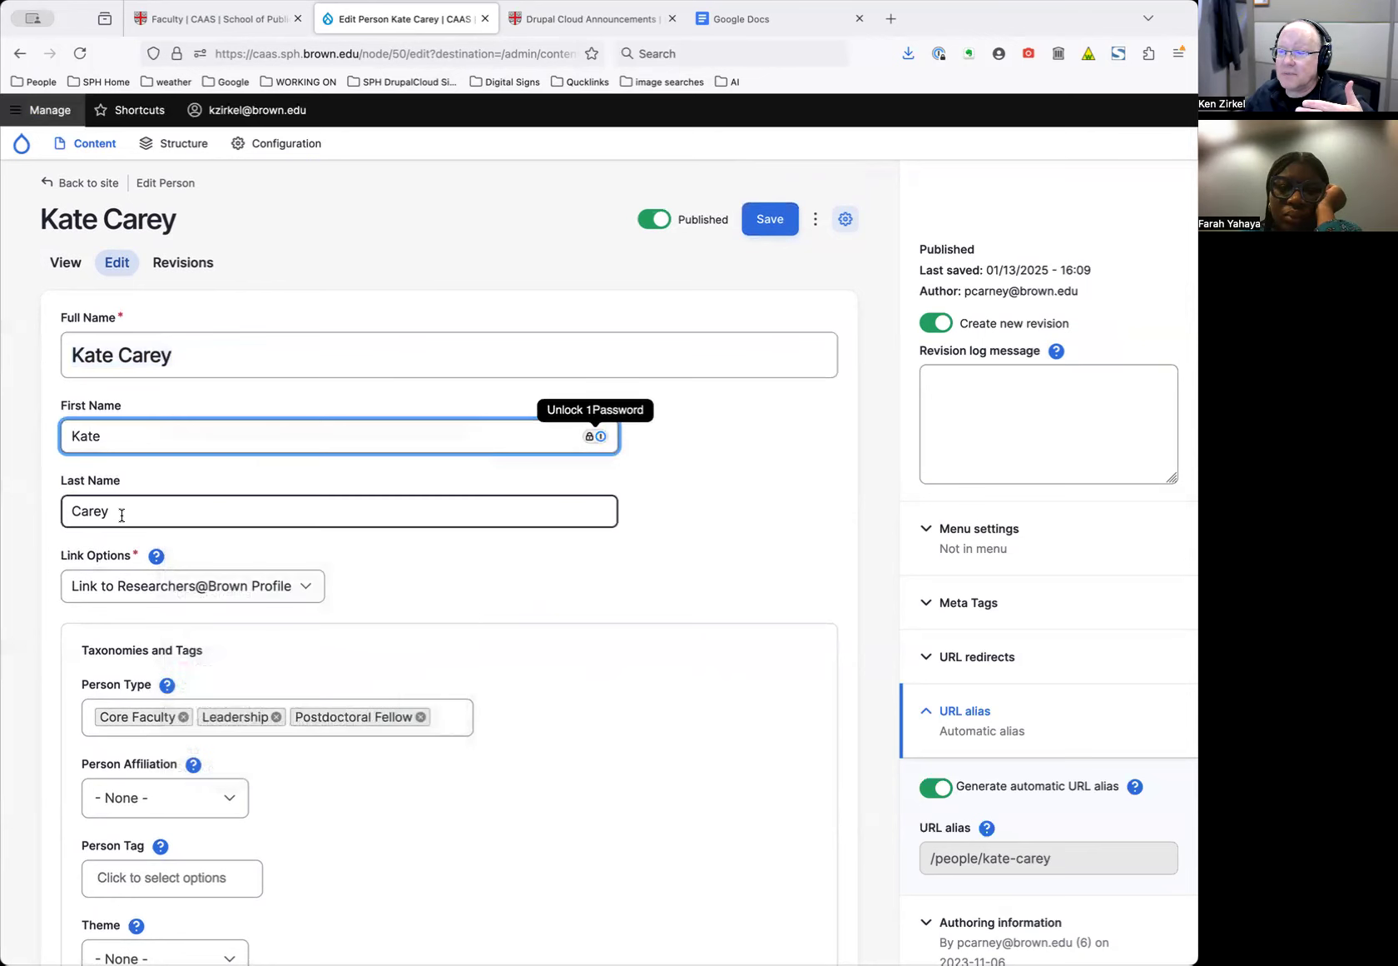
{"action": "left_click", "coordinate": [121, 515]}
{"action": "left_click", "coordinate": [136, 437]}
{"action": "left_click", "coordinate": [178, 509]}
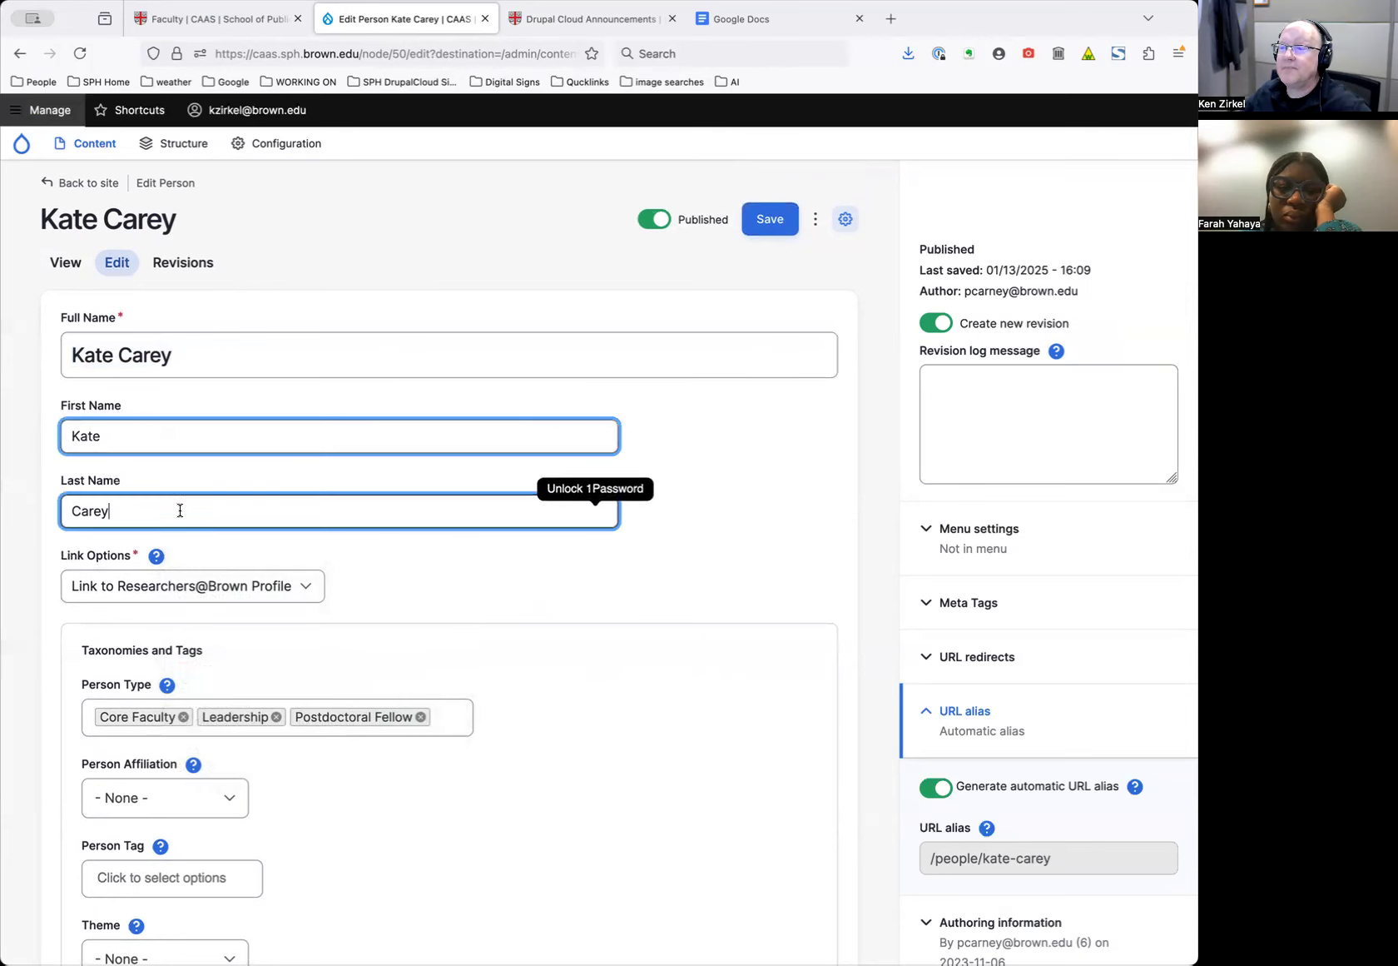
{"action": "left_click", "coordinate": [242, 361]}
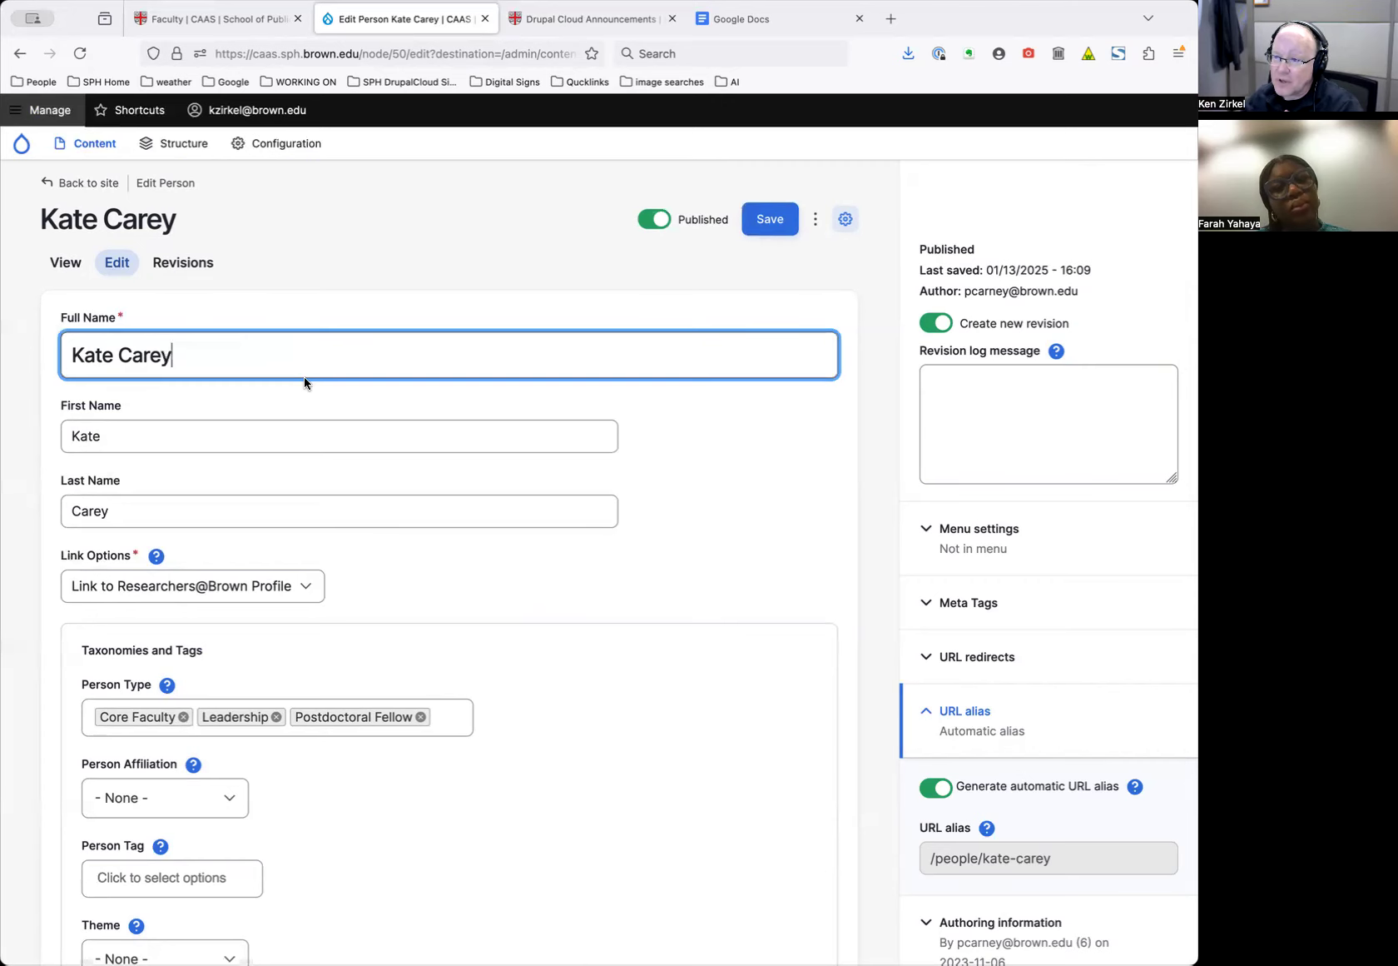
Append 'lab version' to the person's Full Name
{"action": "scroll", "coordinate": [305, 381], "scroll_direction": "down", "scroll_amount": 3}
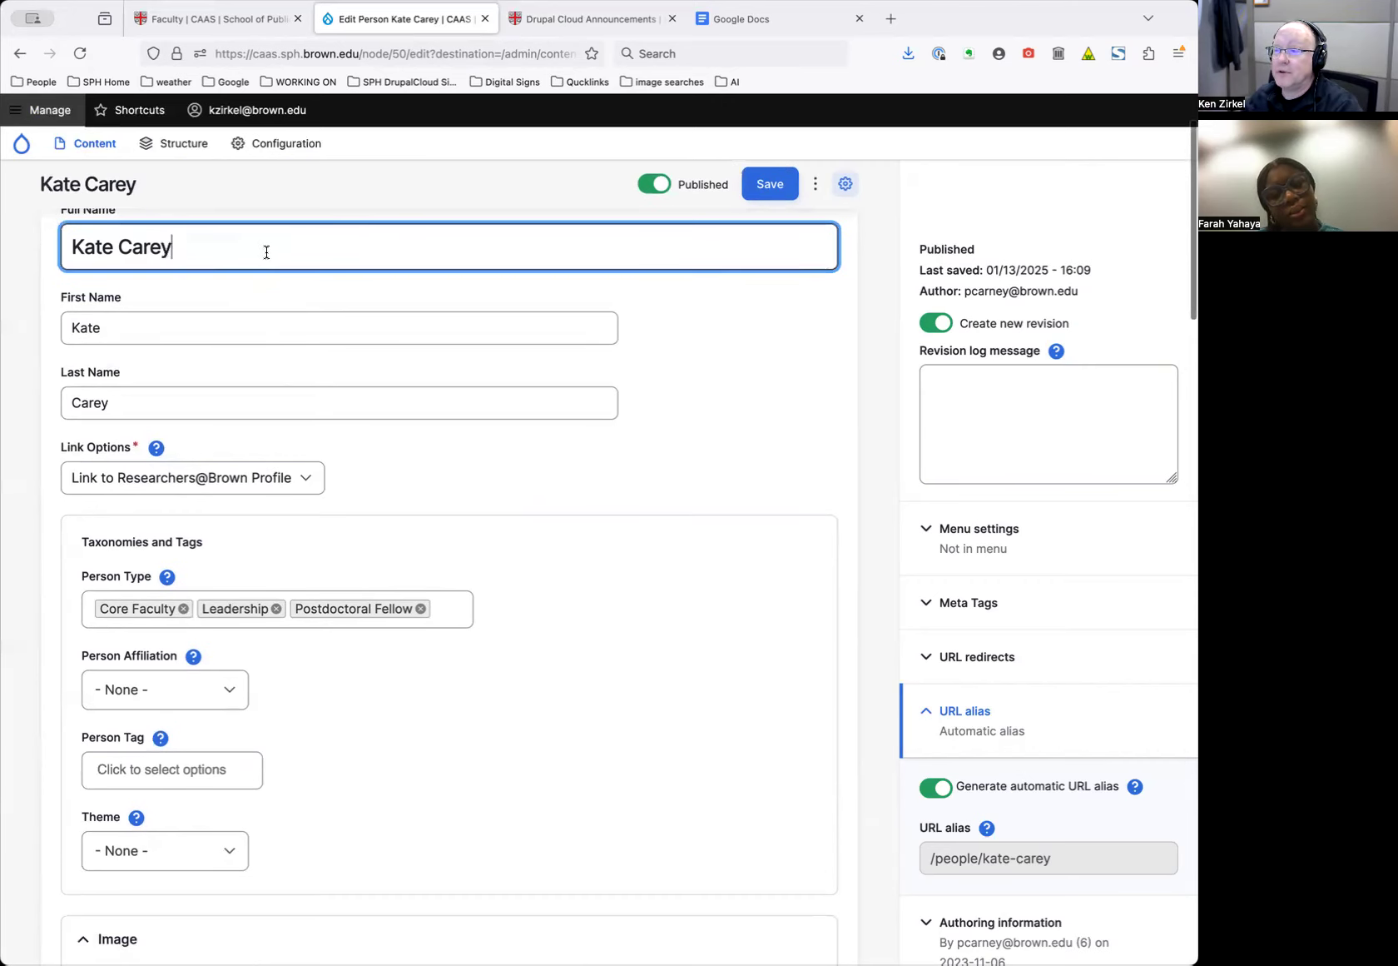
{"action": "scroll", "coordinate": [266, 252], "scroll_direction": "up", "scroll_amount": 2}
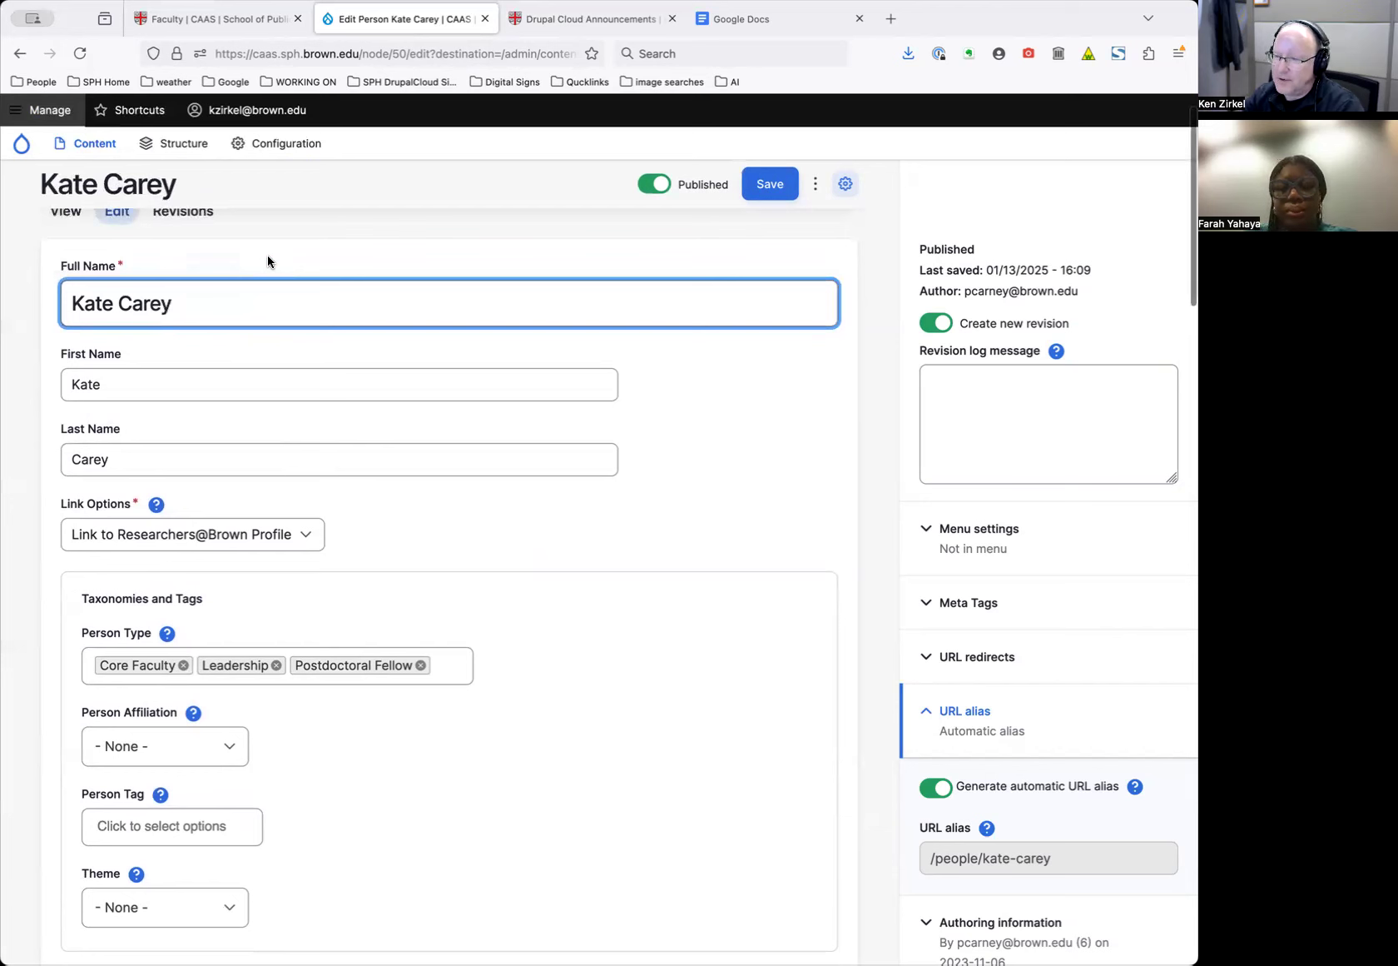
{"action": "type", "text": "lab version"}
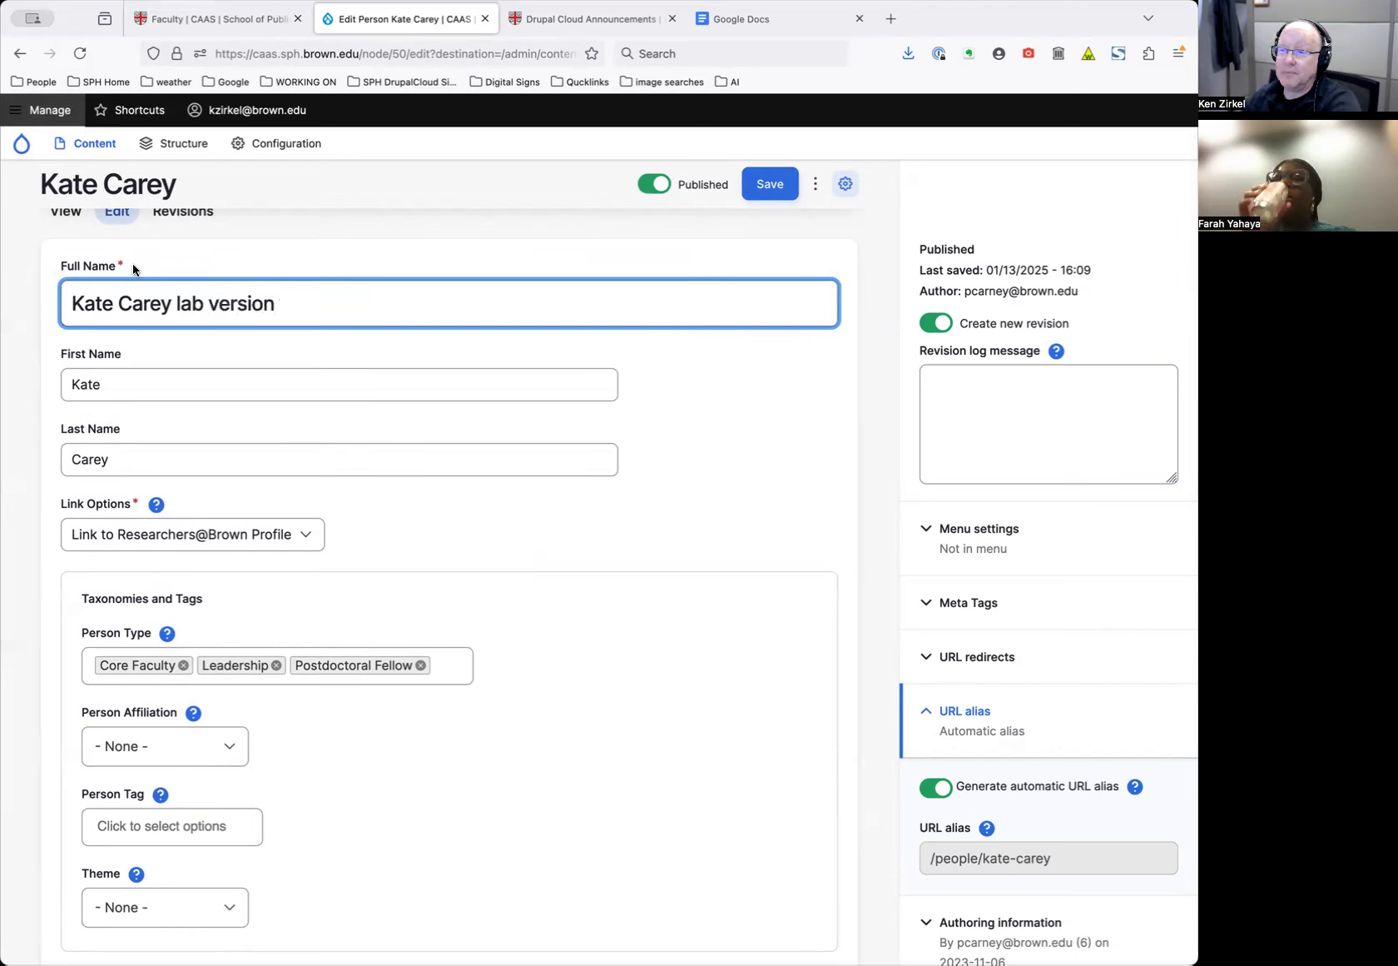
{"action": "triple_click", "coordinate": [215, 299]}
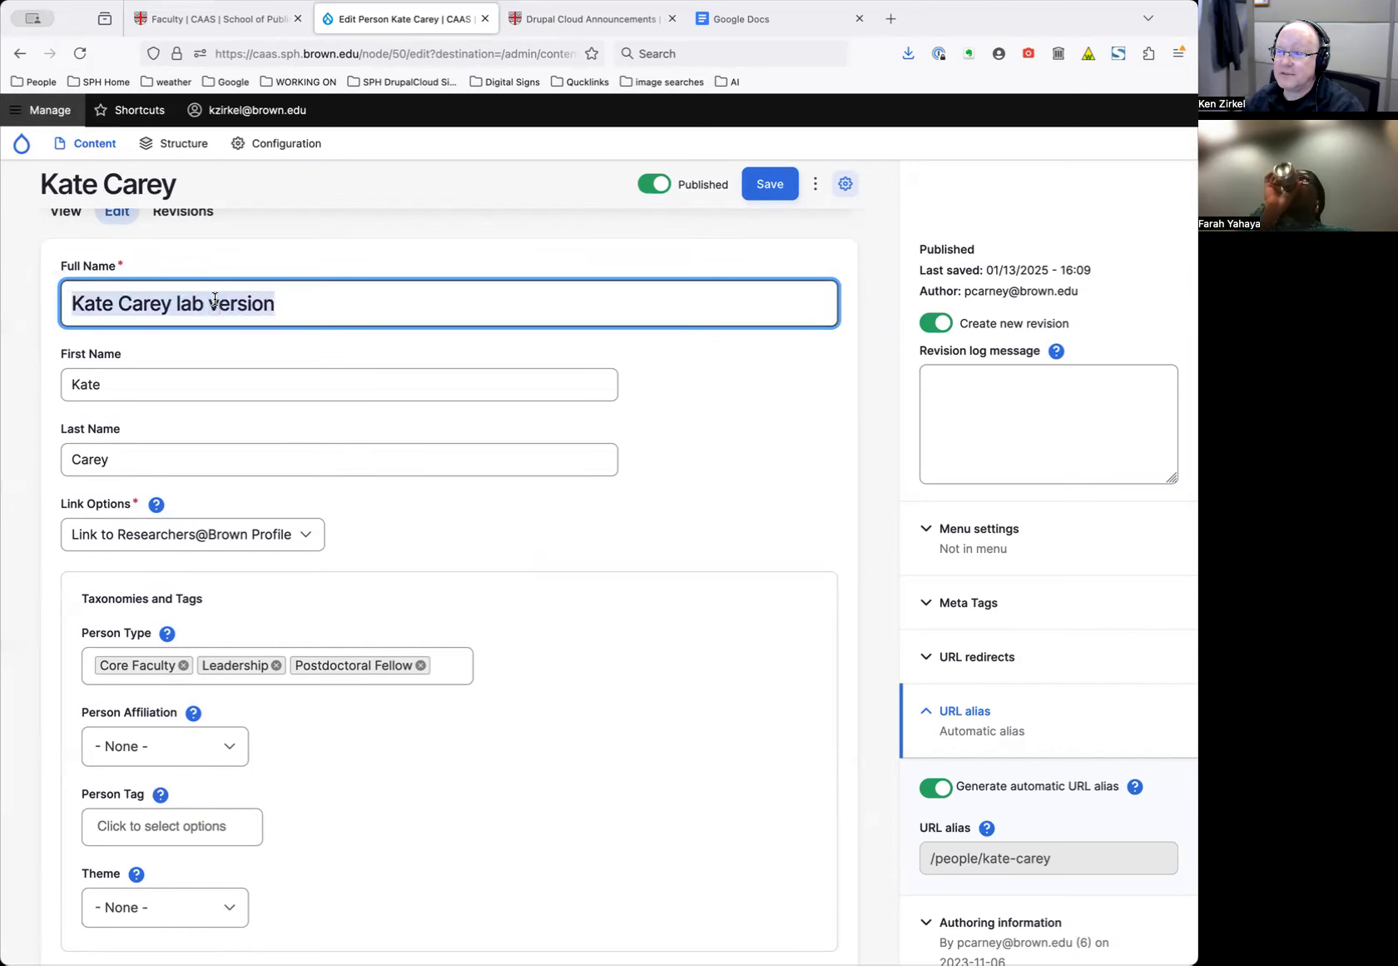
{"action": "left_click", "coordinate": [355, 306]}
{"action": "scroll", "coordinate": [504, 483], "scroll_direction": "down", "scroll_amount": 10}
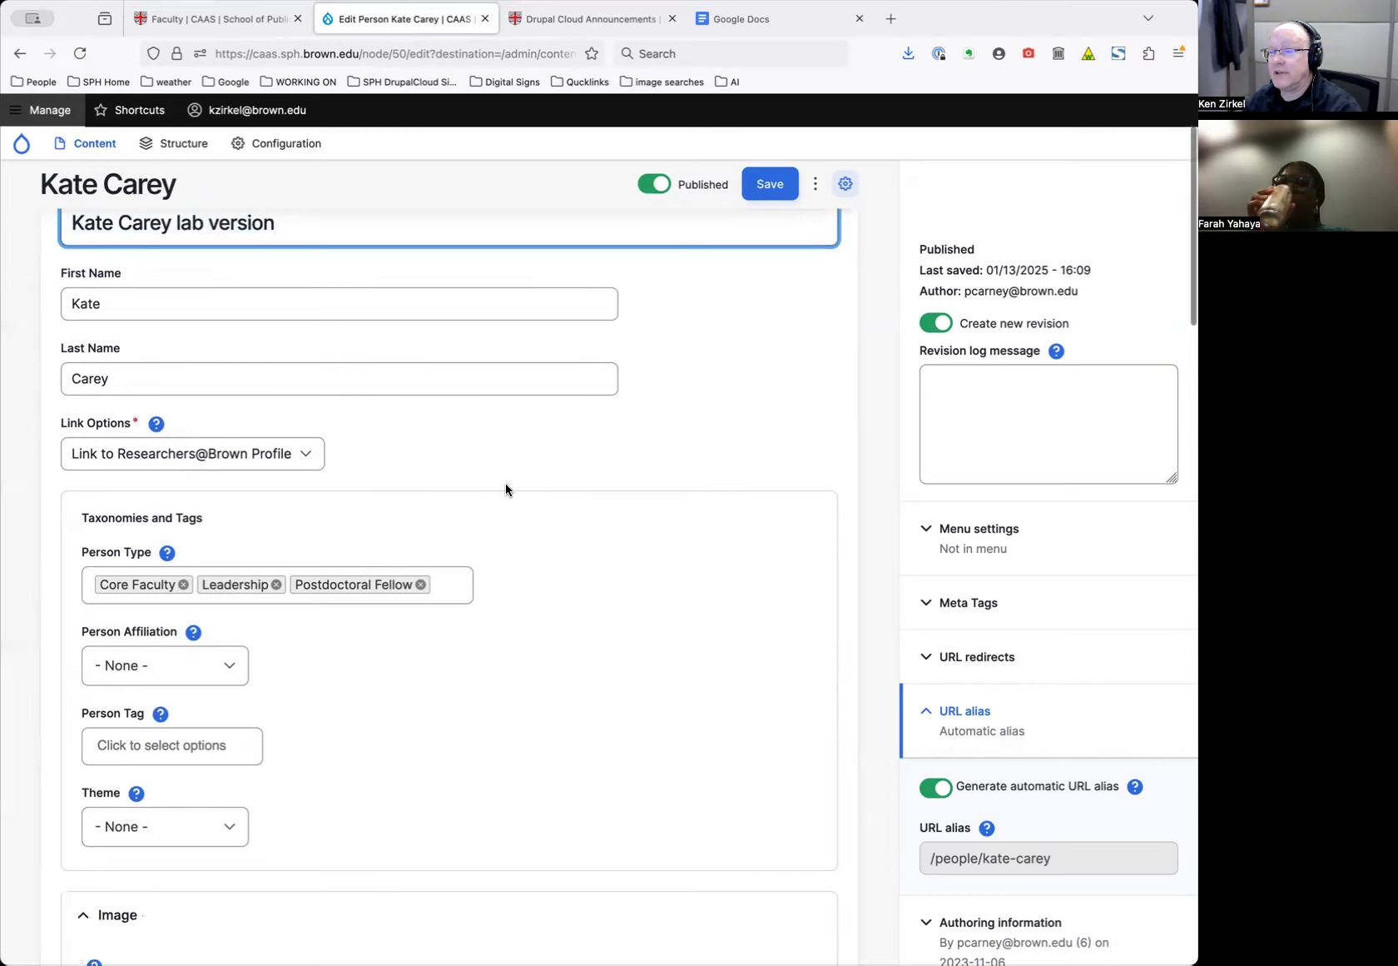
{"action": "scroll", "coordinate": [583, 506], "scroll_direction": "down", "scroll_amount": 10}
Review the rest of the Edit Person form, selecting the existing job title text, then return upward
{"action": "scroll", "coordinate": [608, 524], "scroll_direction": "down", "scroll_amount": 8}
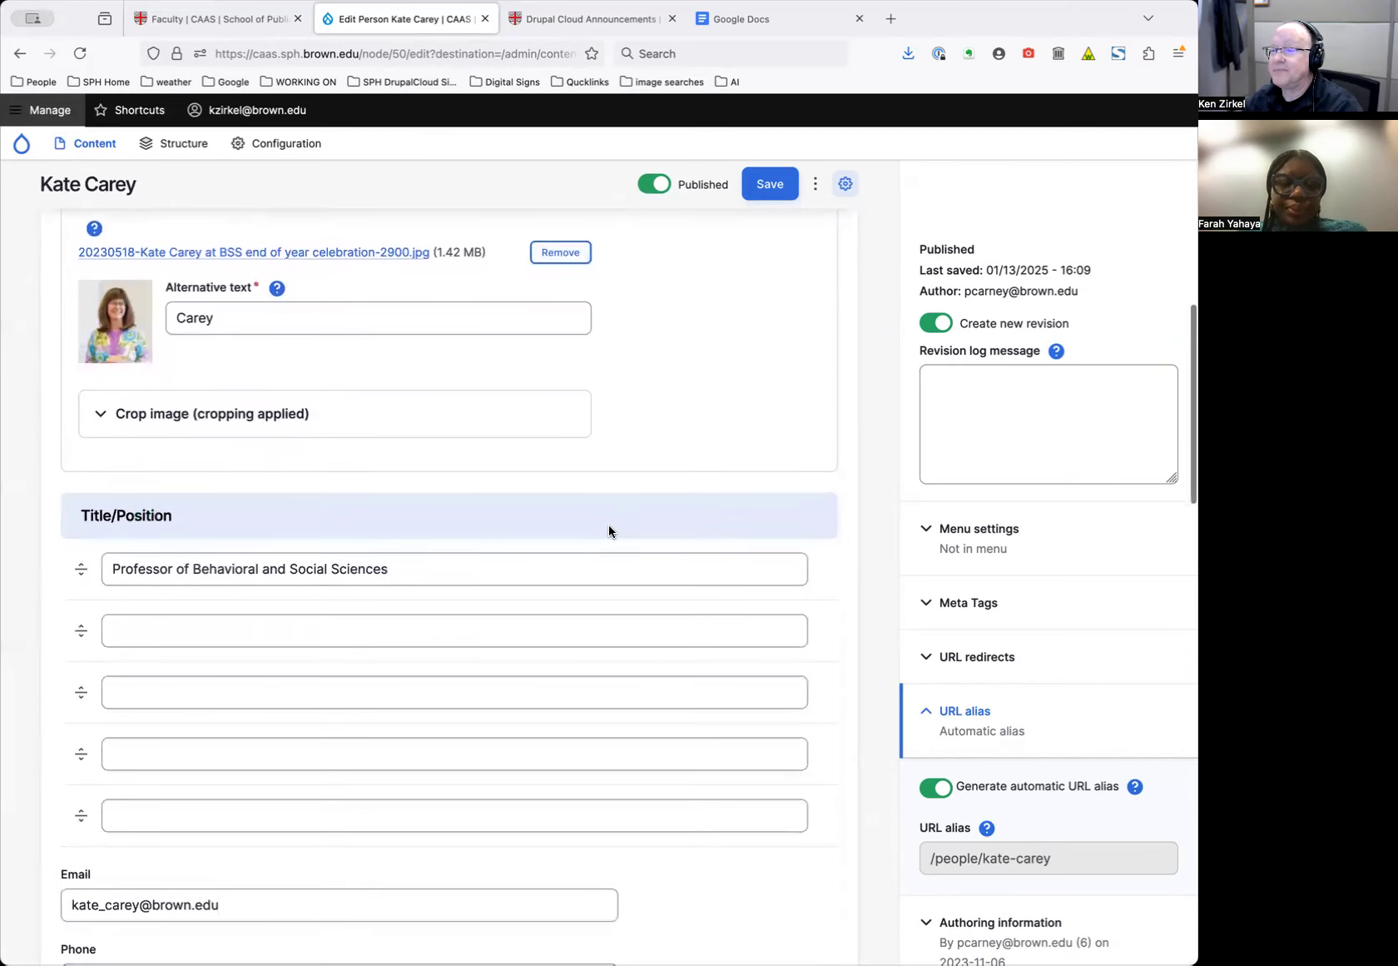
{"action": "triple_click", "coordinate": [411, 562]}
{"action": "scroll", "coordinate": [512, 530], "scroll_direction": "down", "scroll_amount": 7}
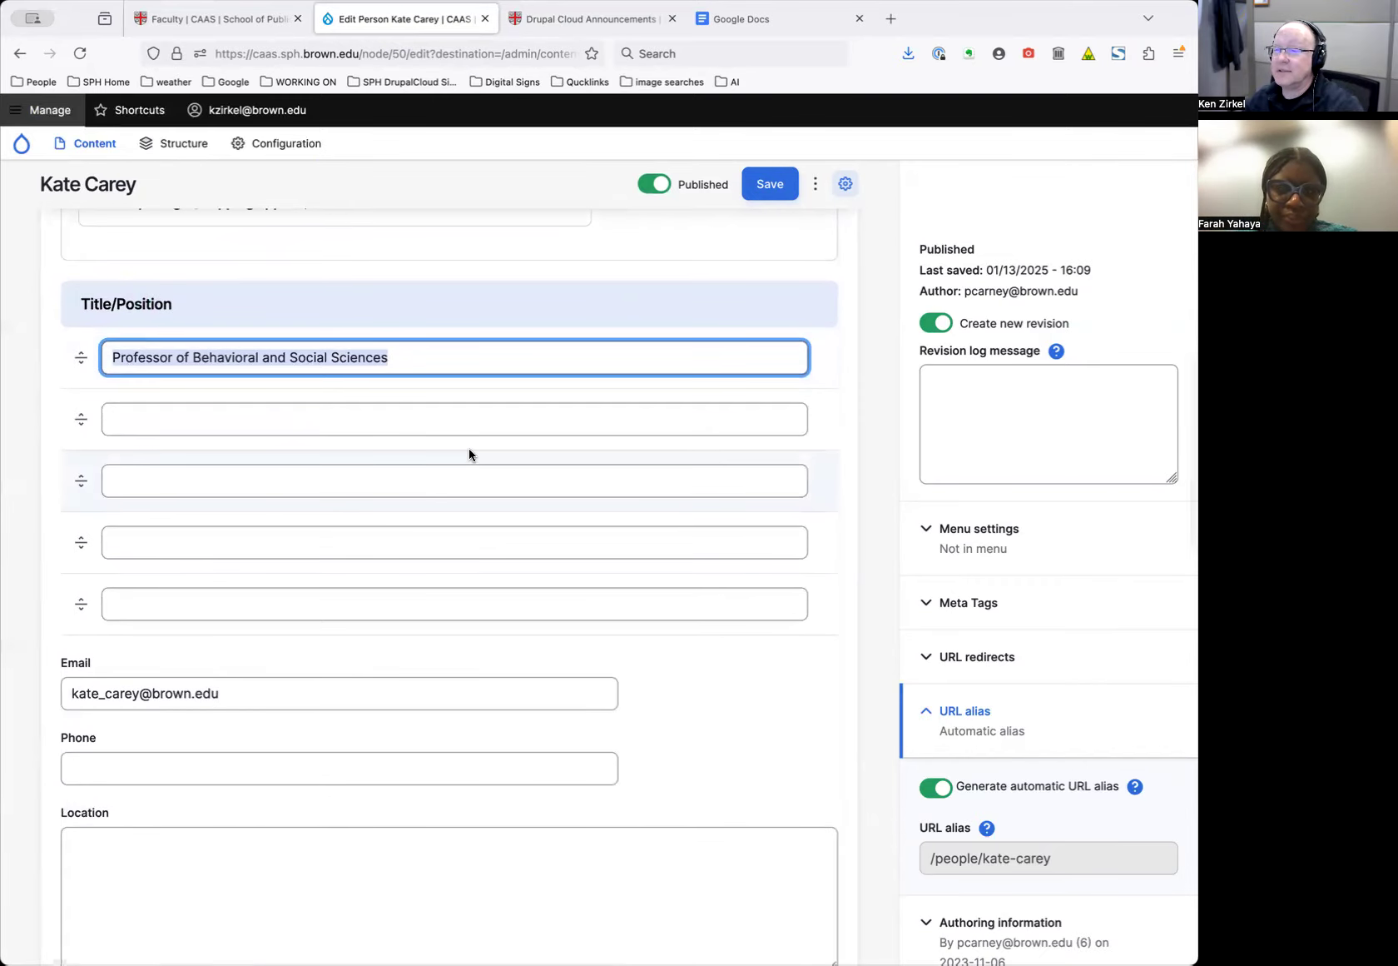
{"action": "scroll", "coordinate": [469, 448], "scroll_direction": "down", "scroll_amount": 8}
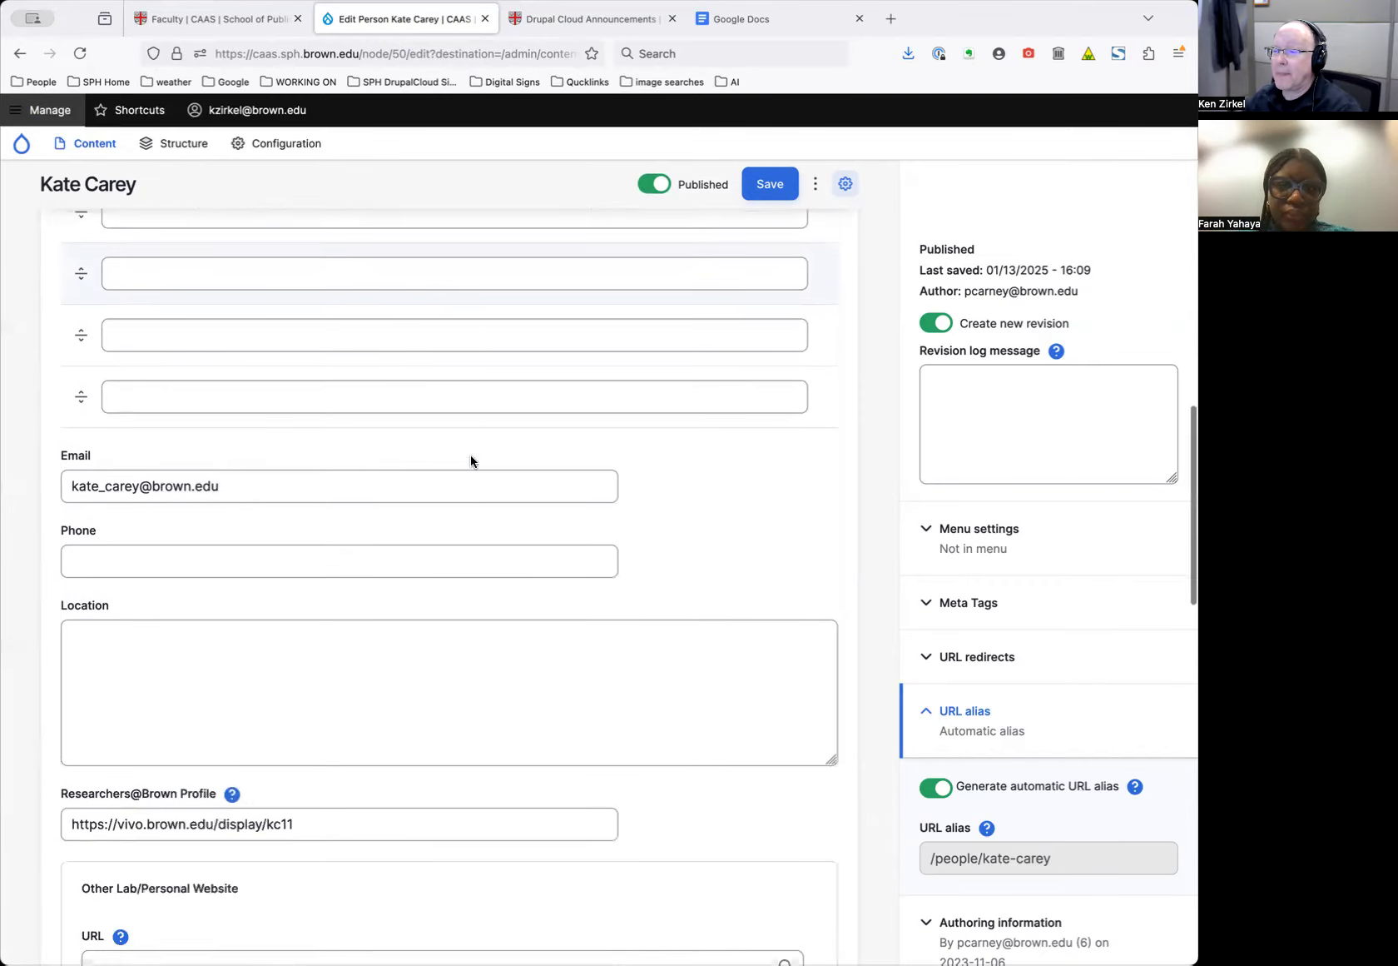
{"action": "scroll", "coordinate": [471, 455], "scroll_direction": "down", "scroll_amount": 20}
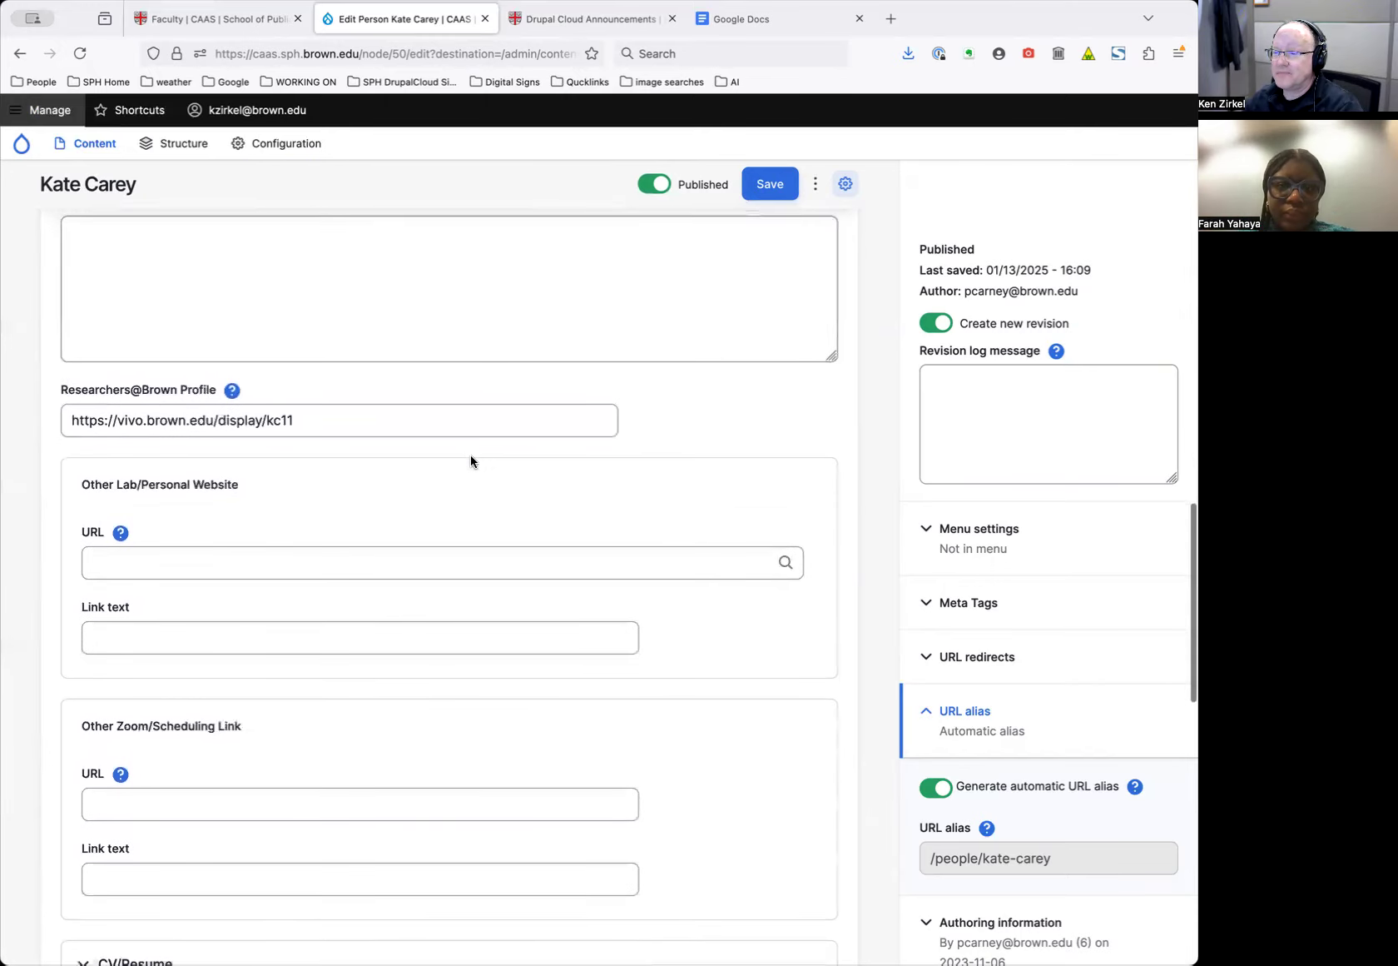
{"action": "scroll", "coordinate": [471, 461], "scroll_direction": "down", "scroll_amount": 20}
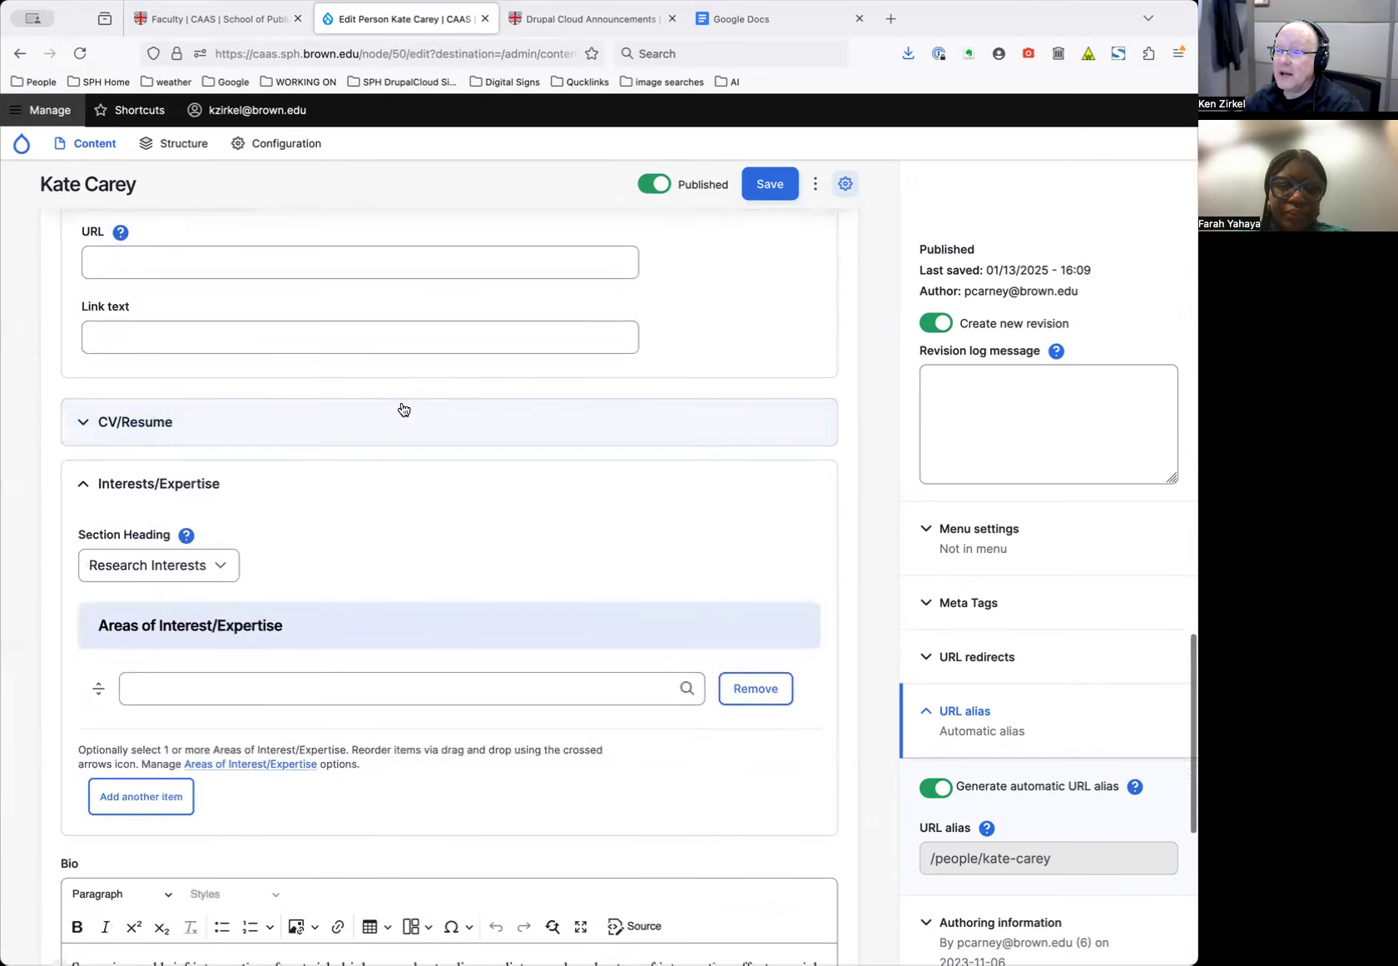
{"action": "scroll", "coordinate": [412, 491], "scroll_direction": "up", "scroll_amount": 20}
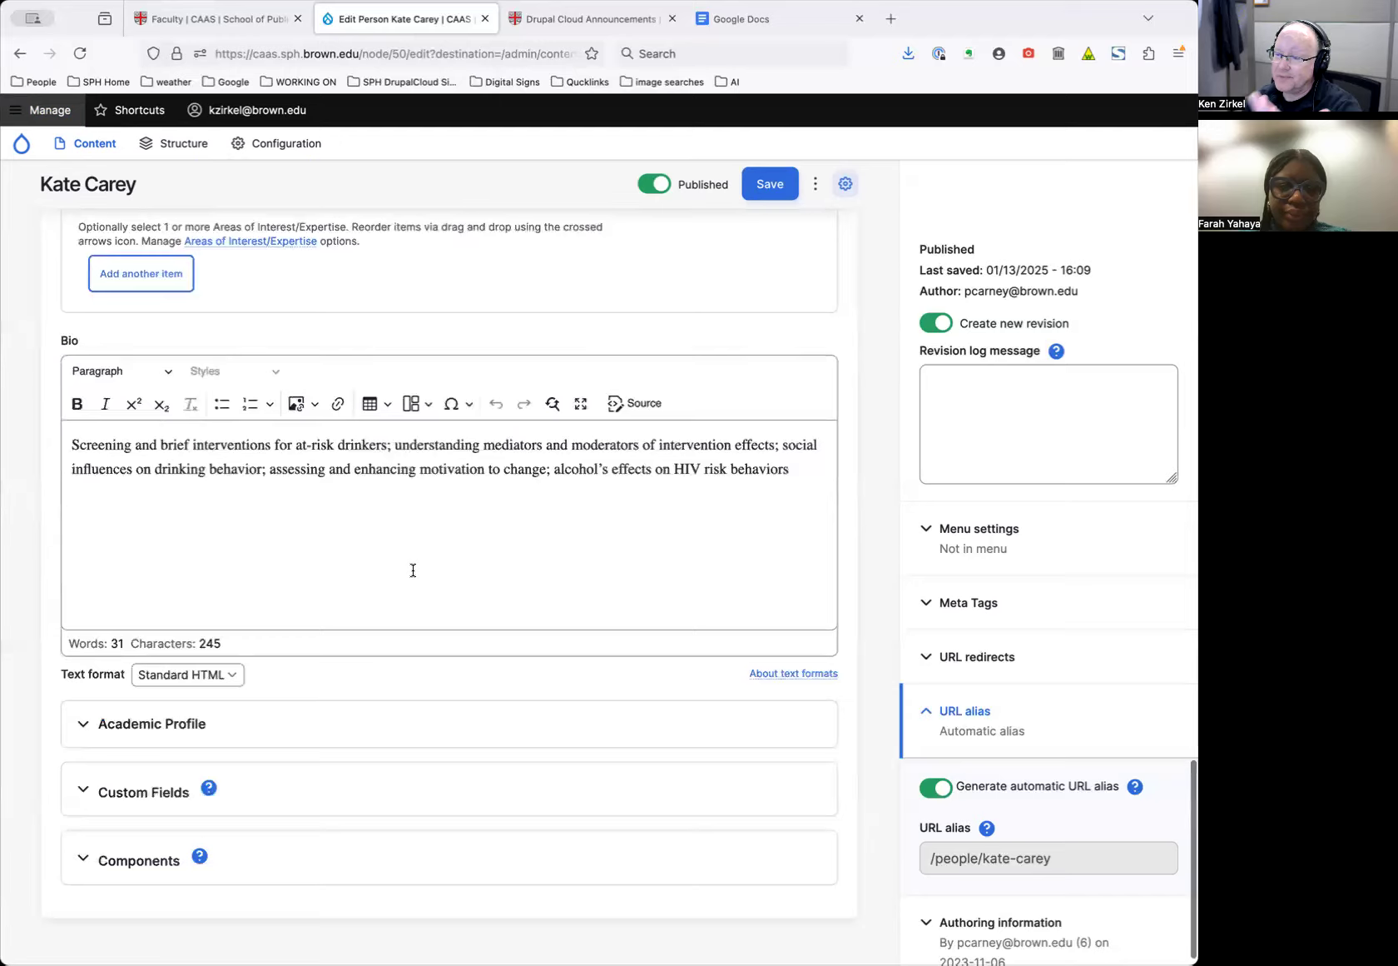
{"action": "scroll", "coordinate": [400, 575], "scroll_direction": "up", "scroll_amount": 20}
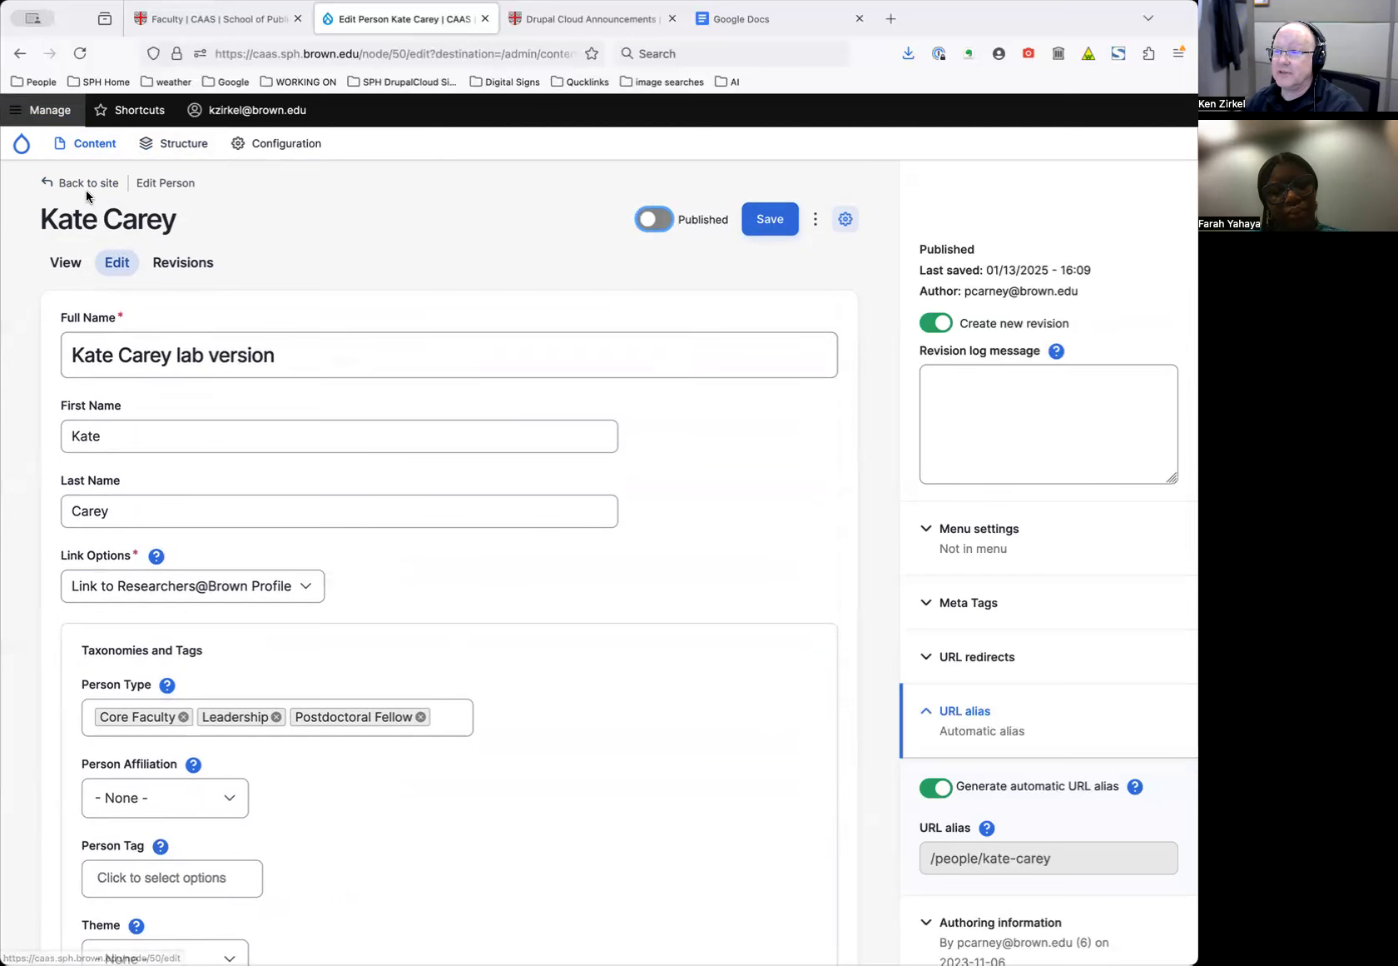
View the faculty member's published profile page, scrolling down to the Biography and back
{"action": "left_click", "coordinate": [67, 264]}
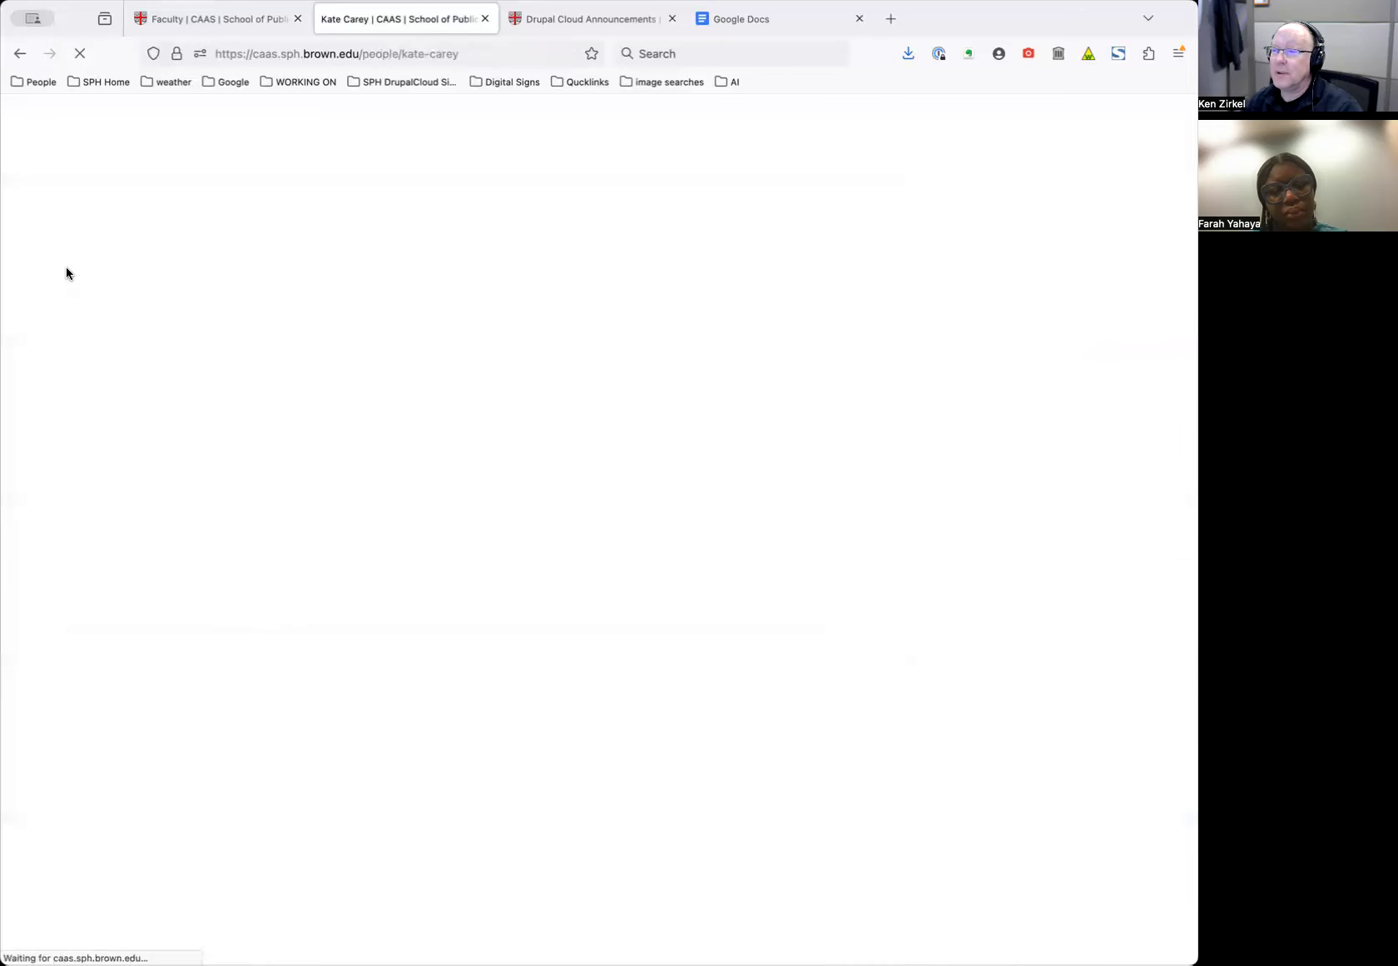
{"action": "scroll", "coordinate": [726, 407], "scroll_direction": "down", "scroll_amount": 5}
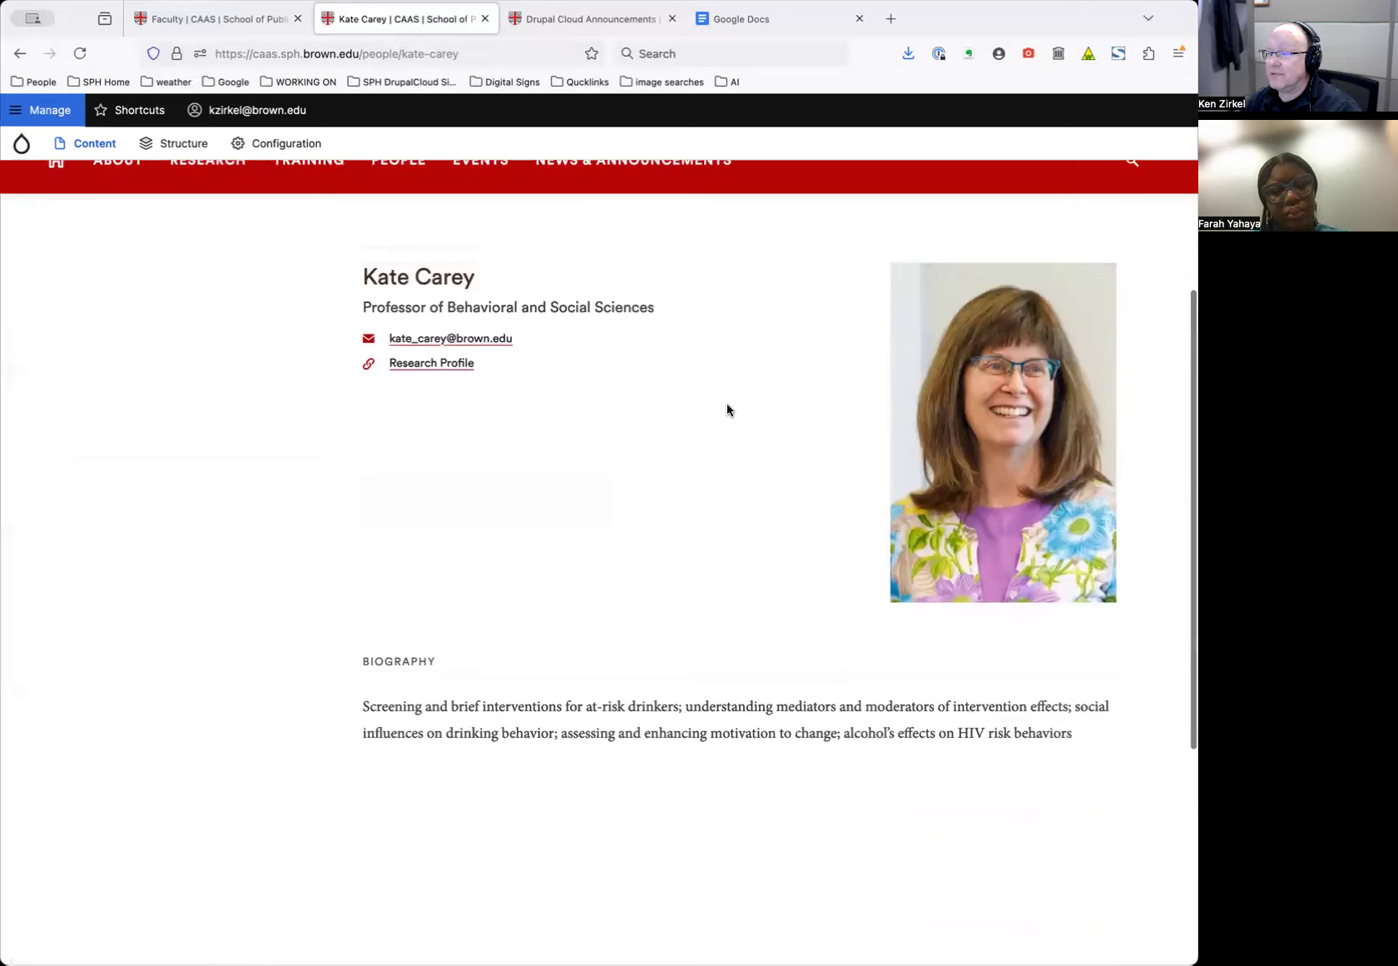
{"action": "scroll", "coordinate": [726, 406], "scroll_direction": "up", "scroll_amount": 5}
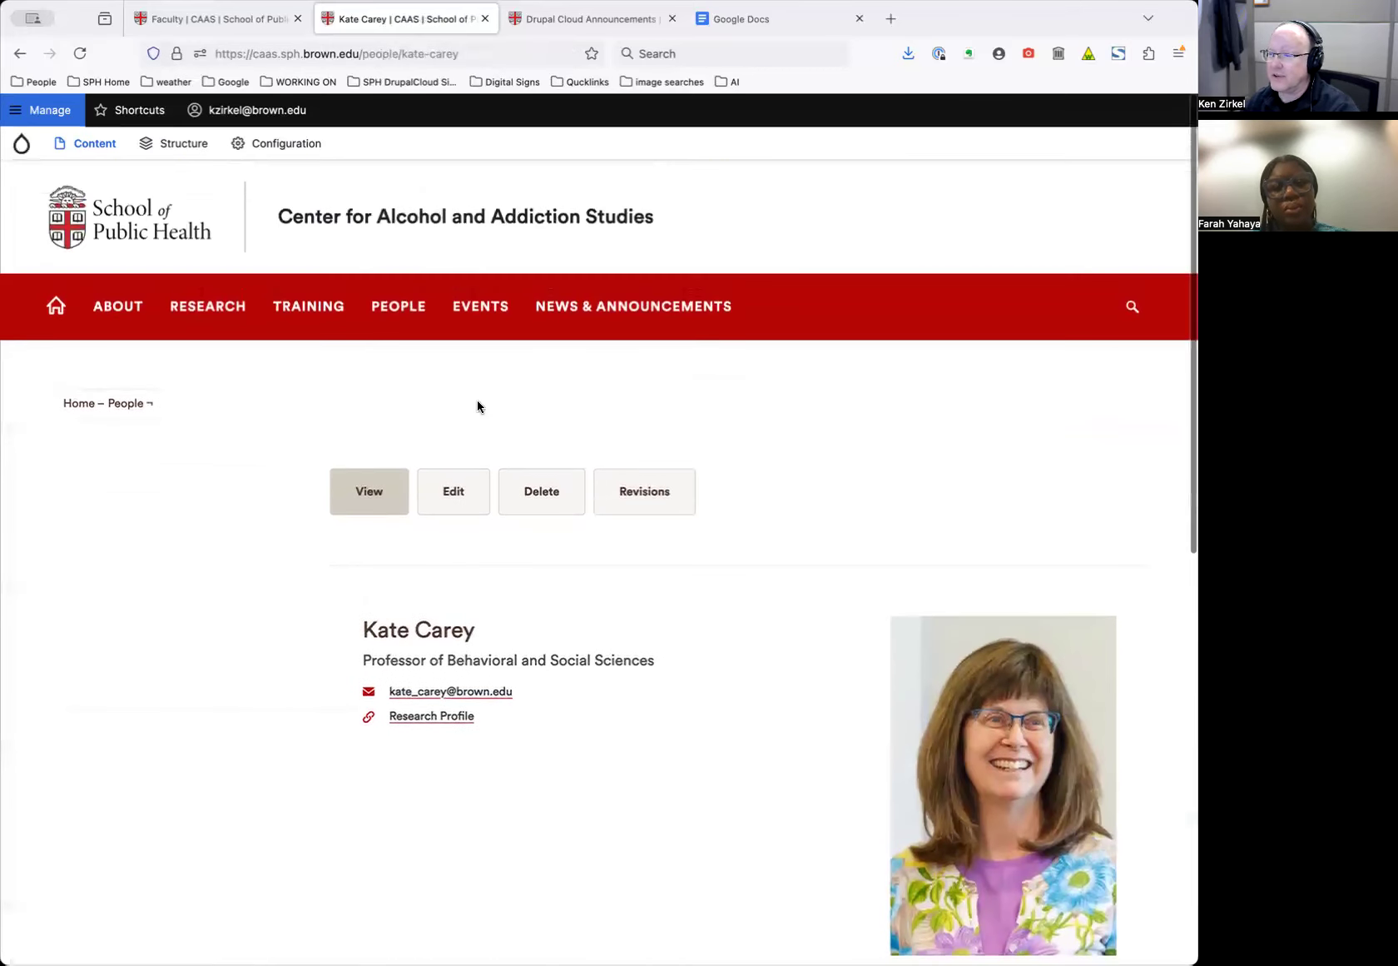
Start a new Person entry from Content > Add content and place the cursor in Full Name
{"action": "mouse_move", "coordinate": [90, 144]}
{"action": "mouse_move", "coordinate": [92, 176]}
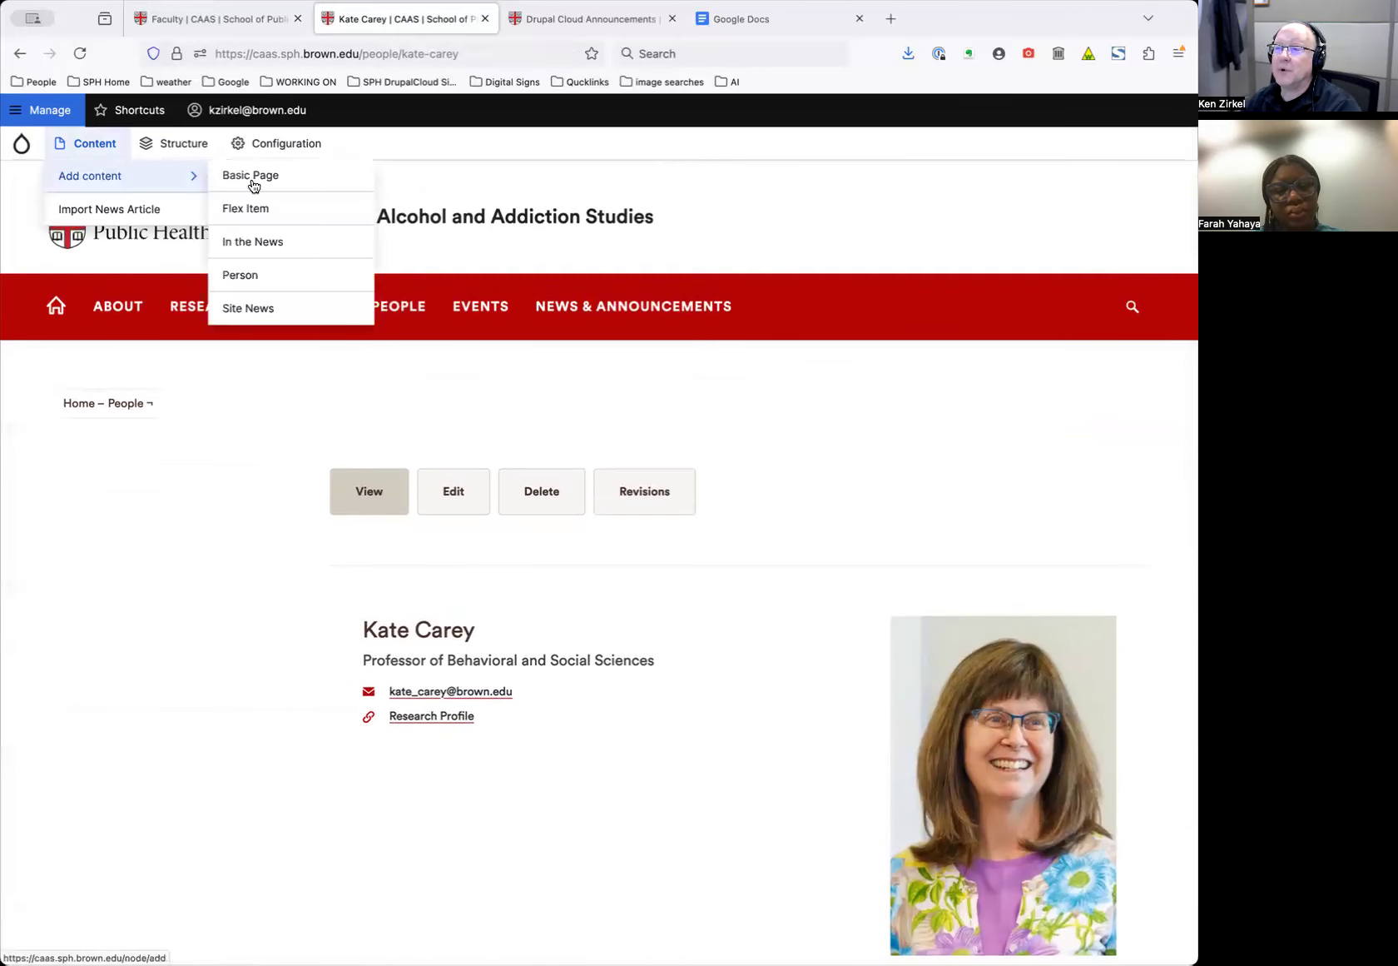
{"action": "left_click", "coordinate": [248, 276]}
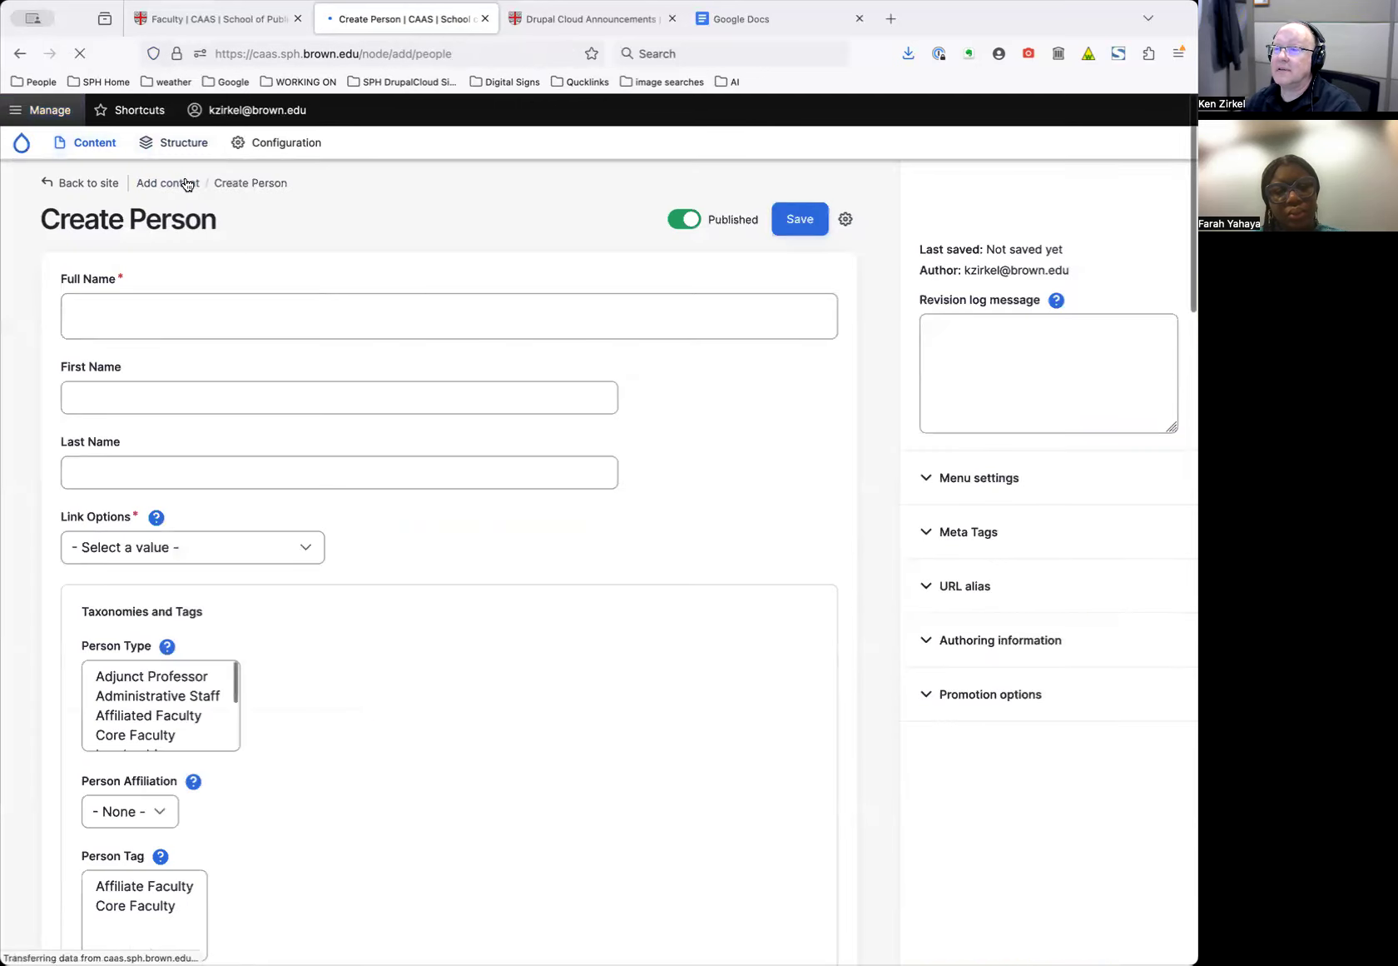
{"action": "mouse_move", "coordinate": [104, 147]}
{"action": "mouse_move", "coordinate": [100, 176]}
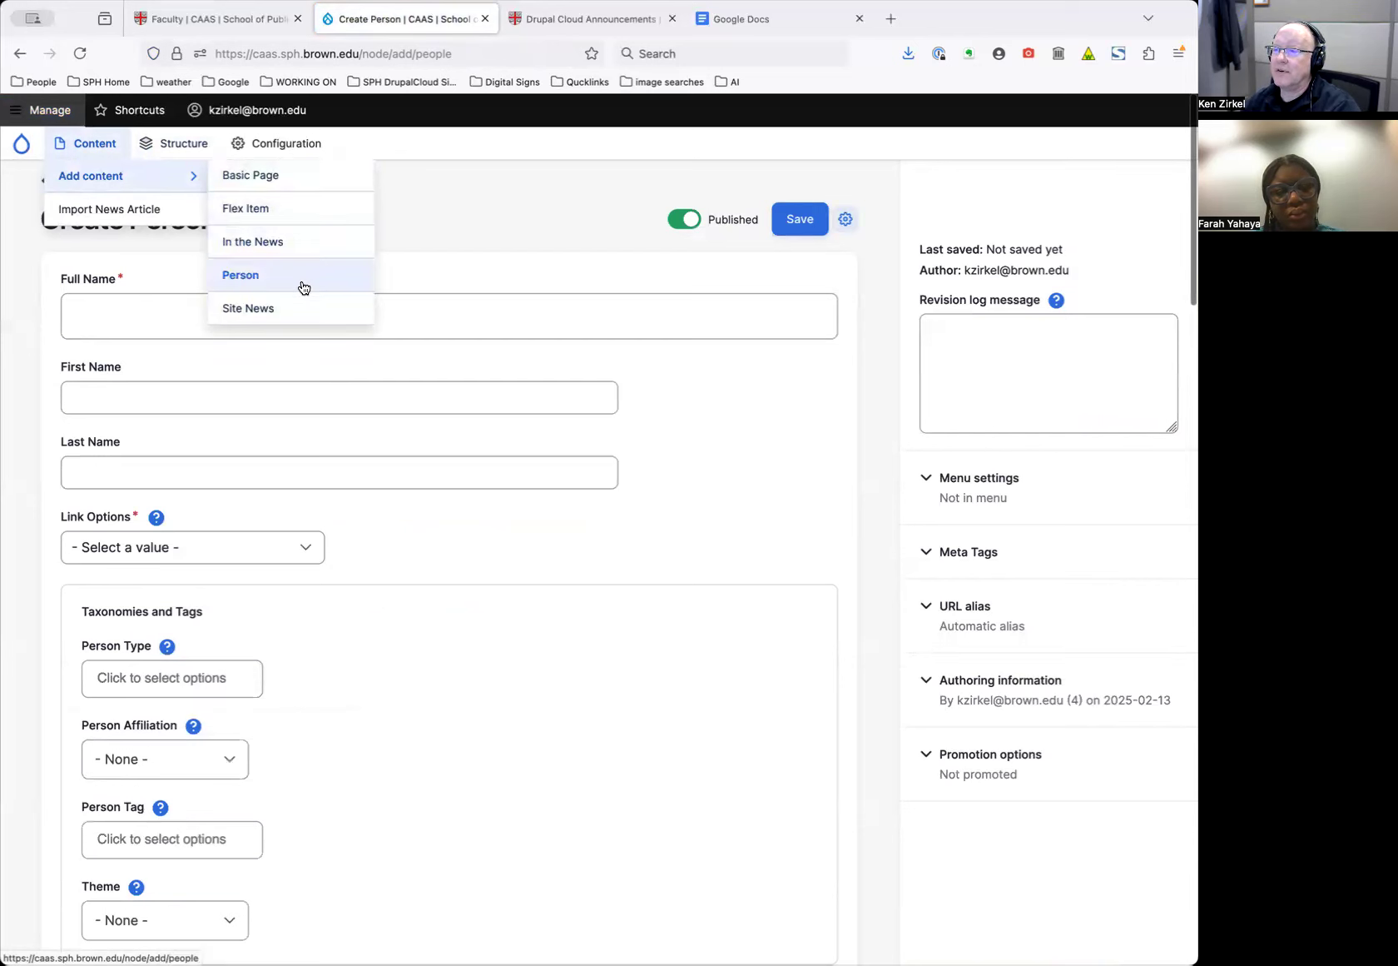
{"action": "left_click", "coordinate": [299, 320]}
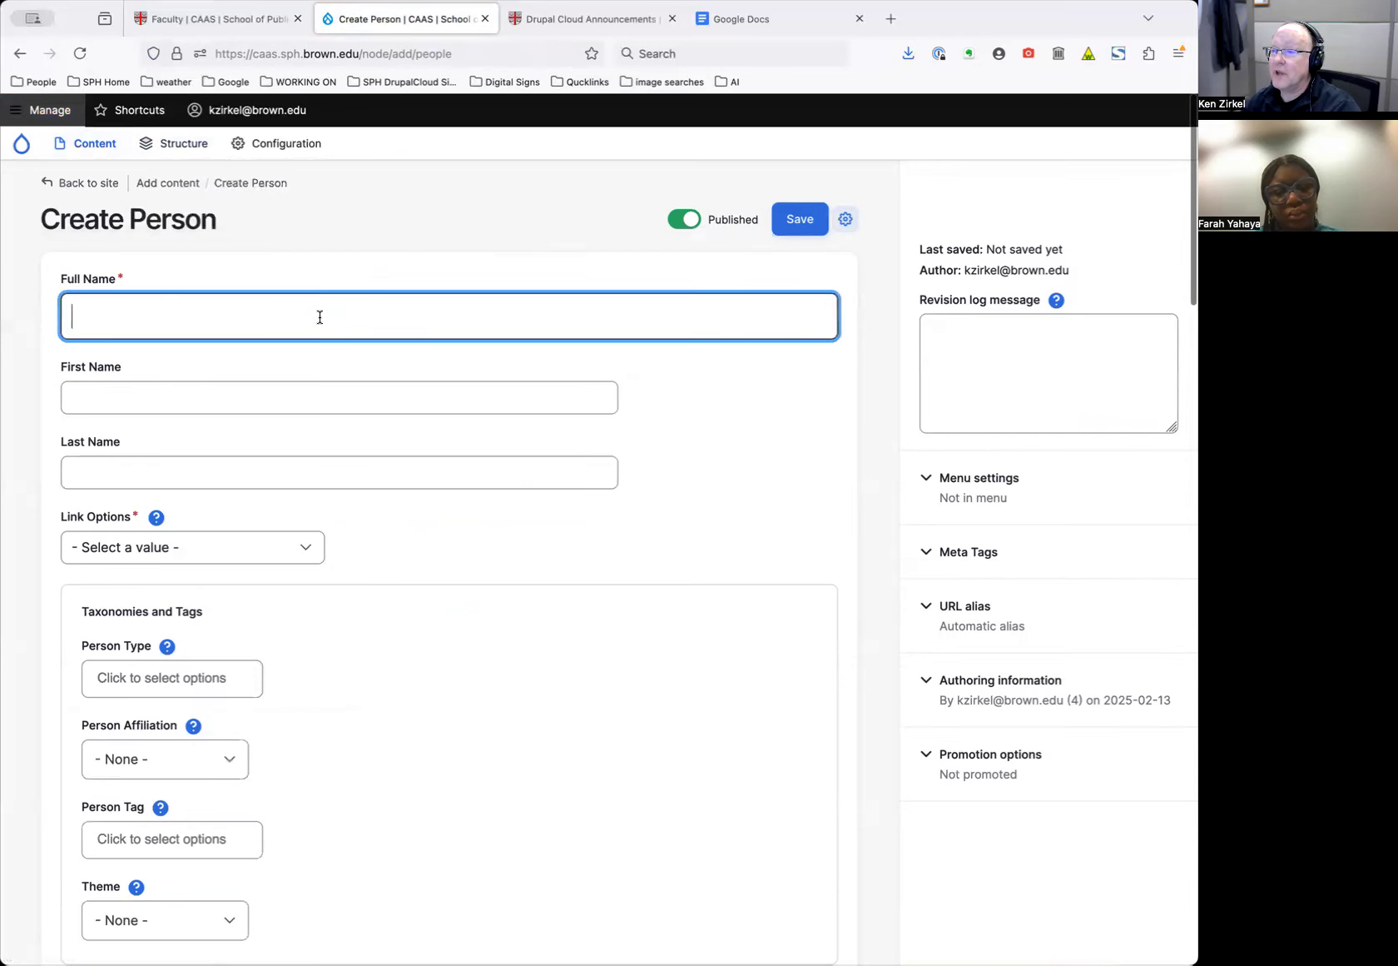
In a new tab, search Researchers@Brown (vivo) for the faculty member's surname
{"action": "key", "text": "super+t"}
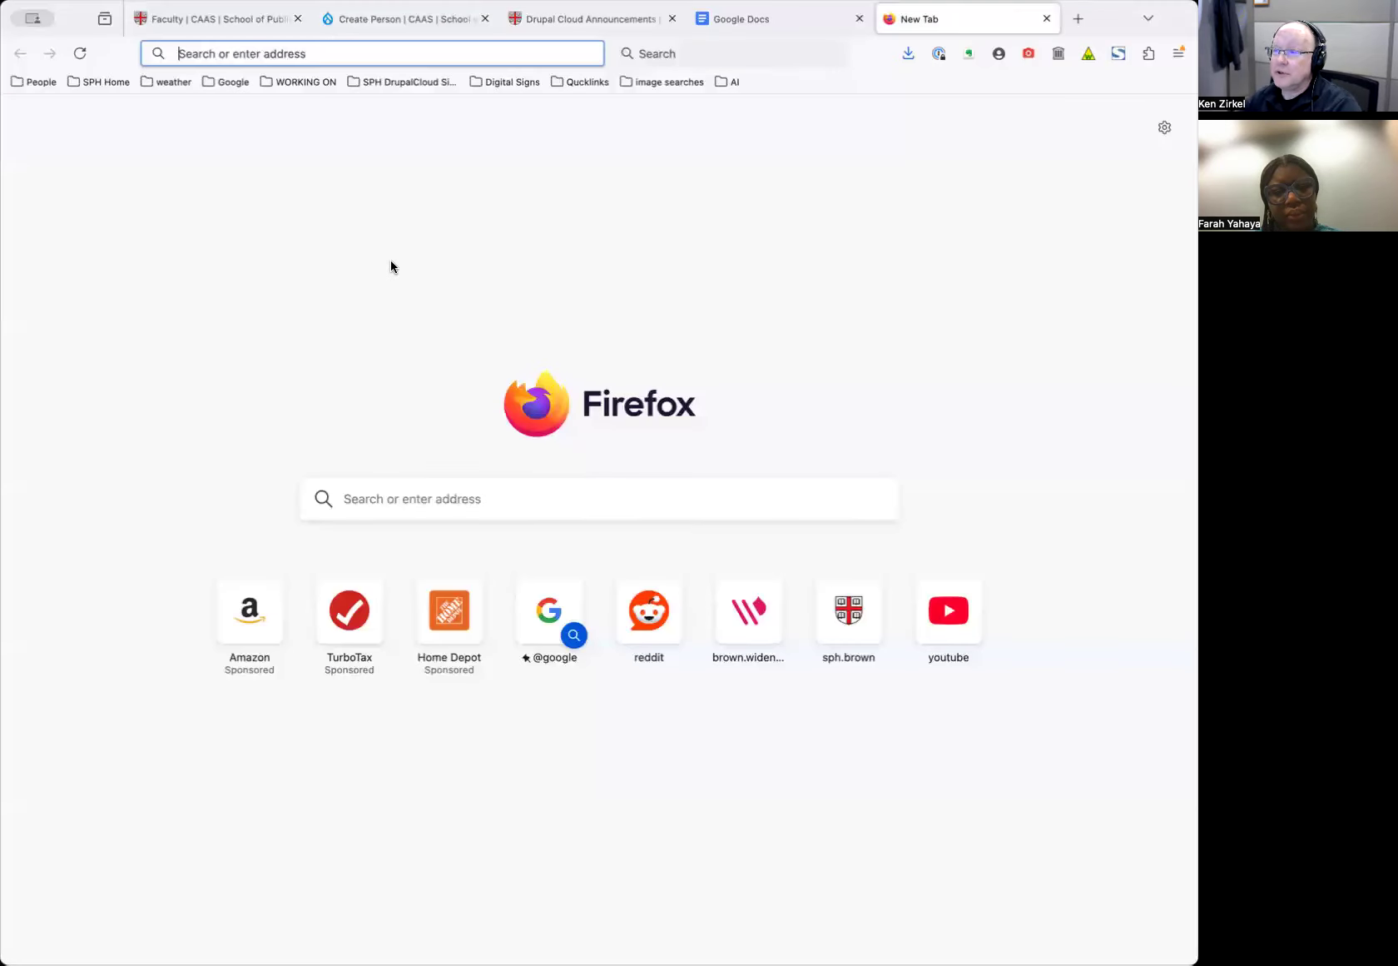
{"action": "type", "text": "vivo.brown.edu/"}
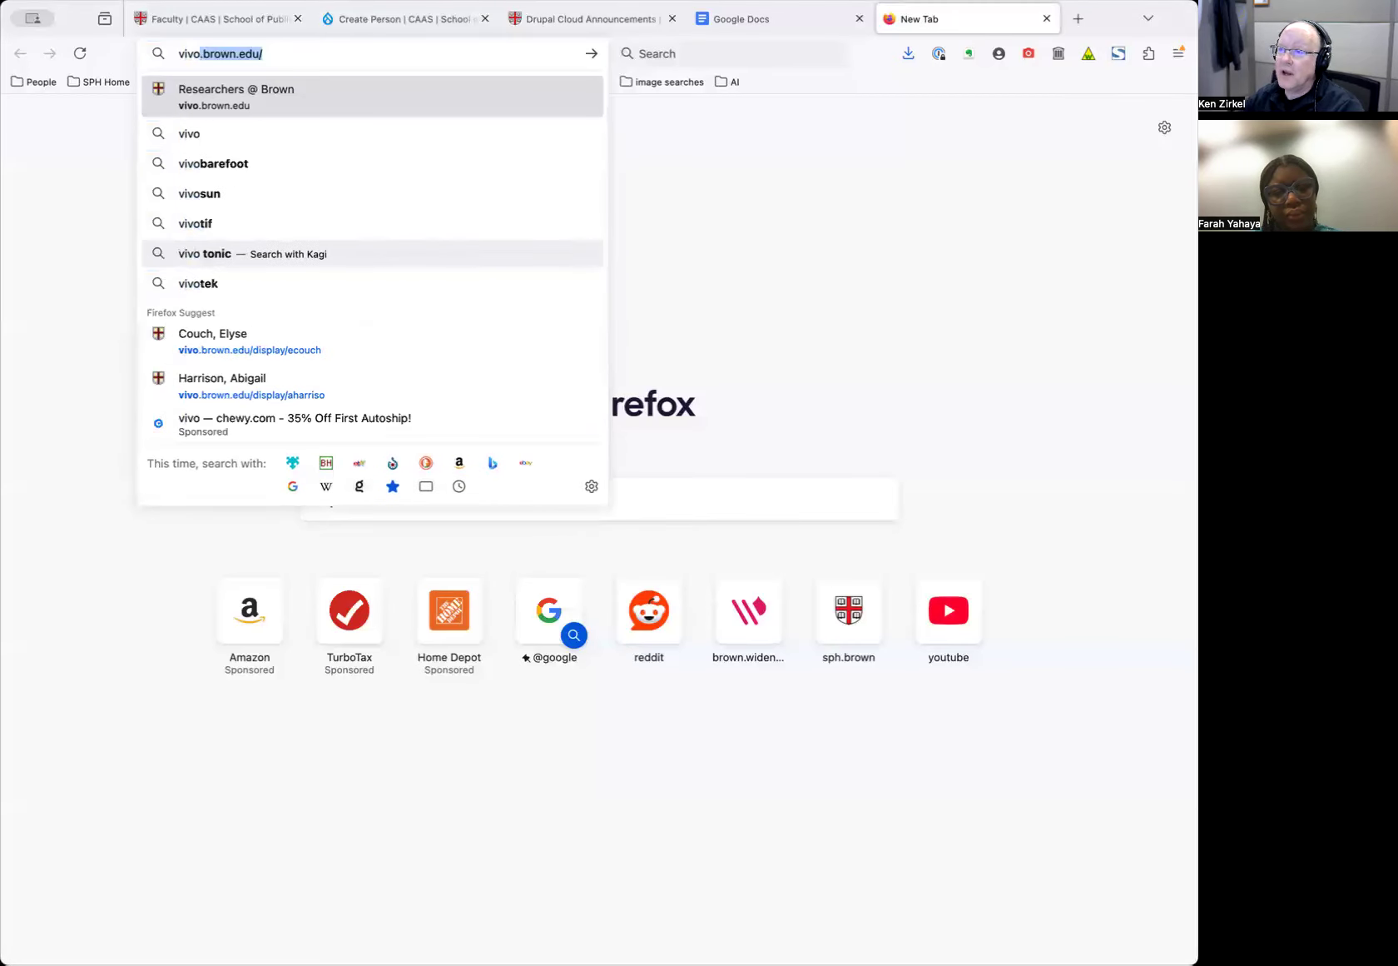
{"action": "key", "text": "Return"}
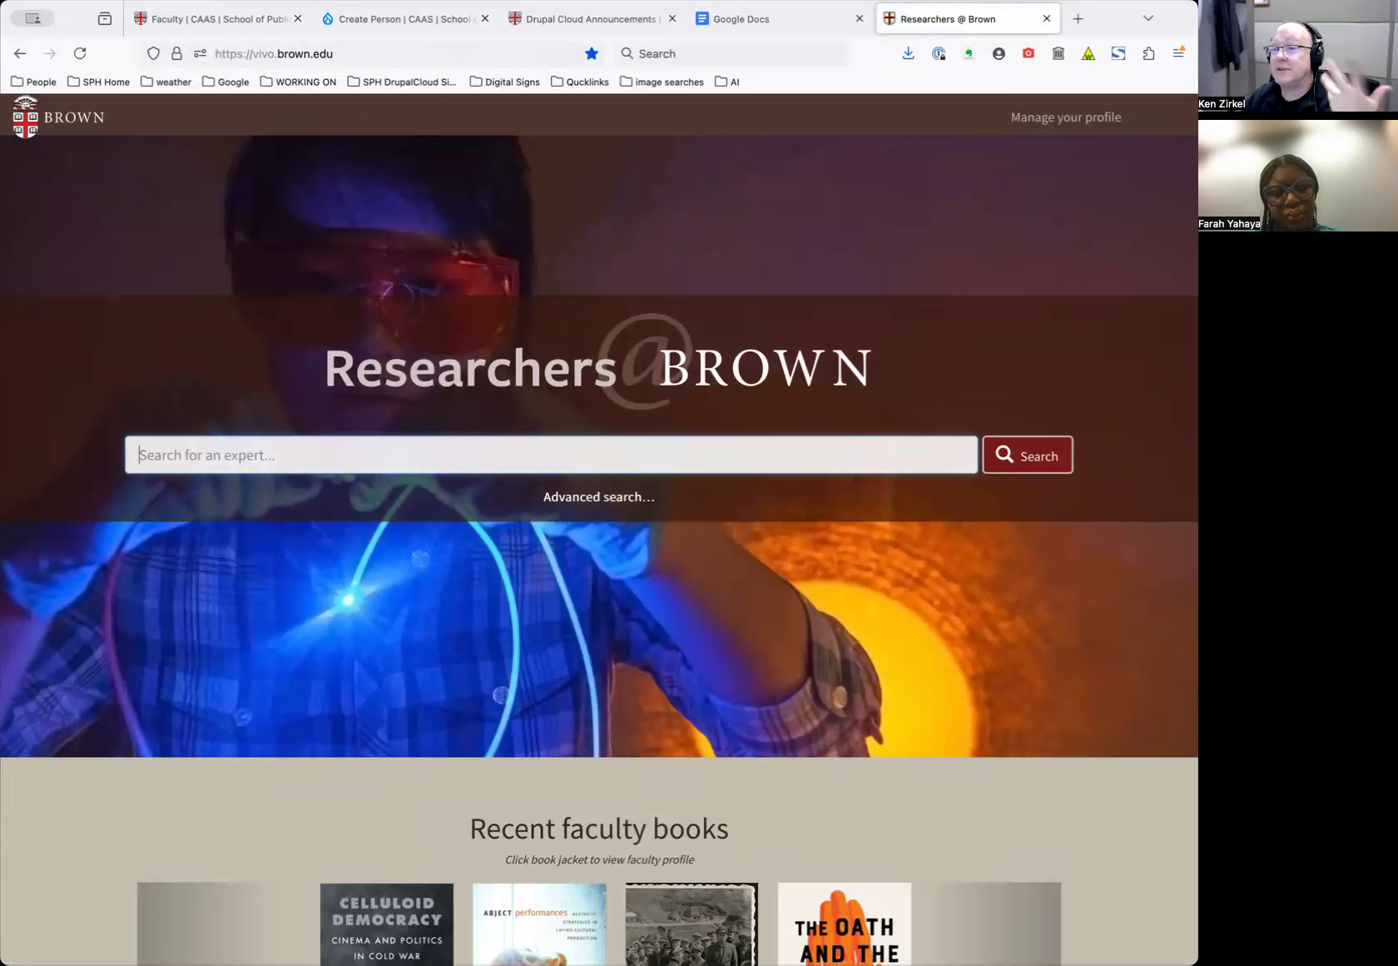
{"action": "left_click", "coordinate": [317, 450]}
{"action": "key", "text": "Escape"}
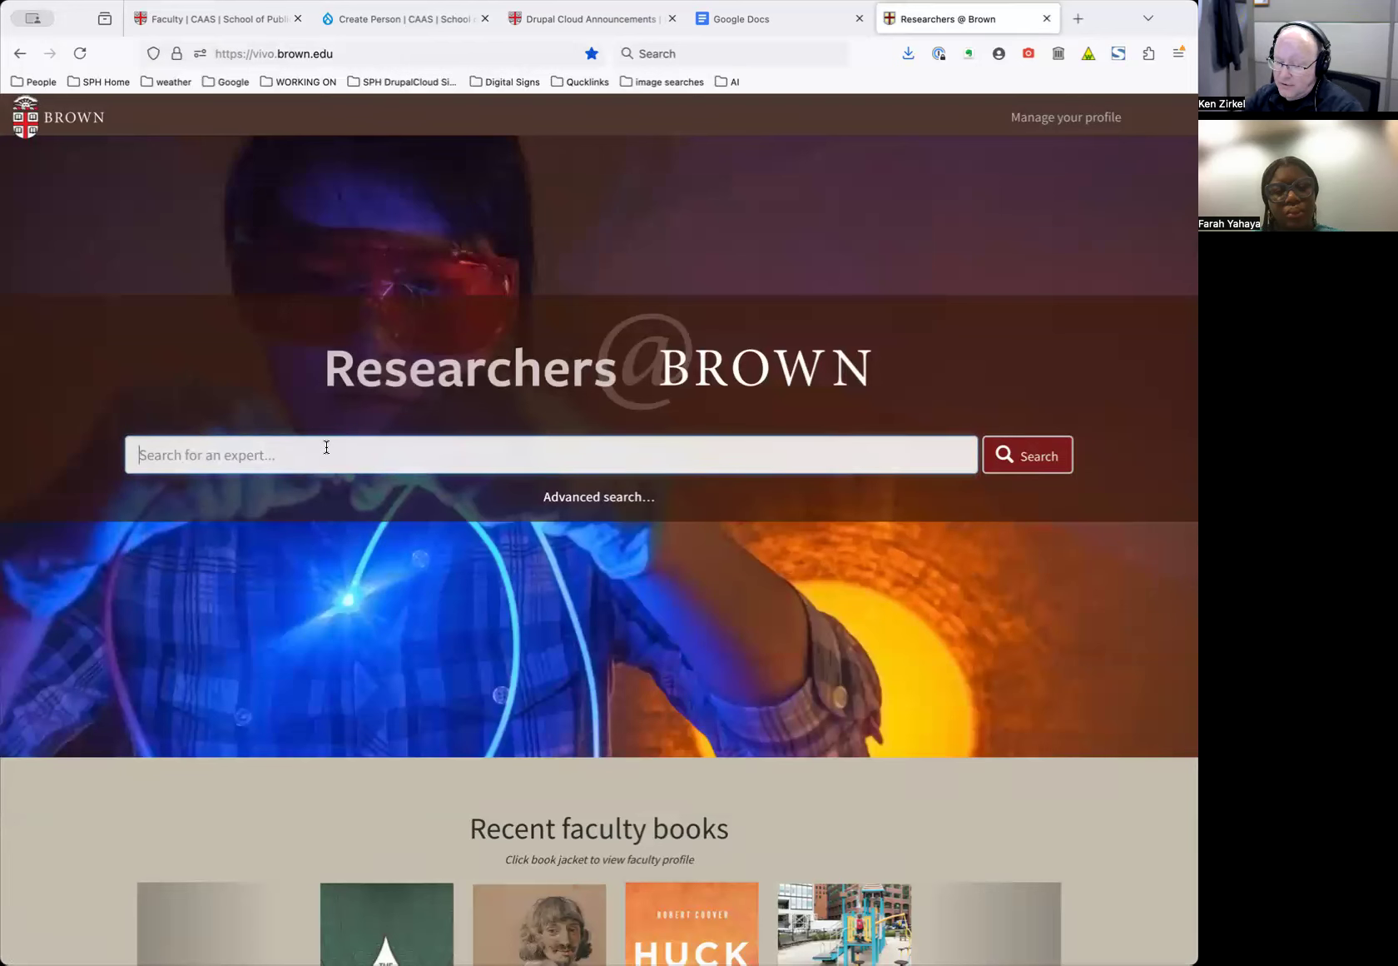
{"action": "type", "text": "carey"}
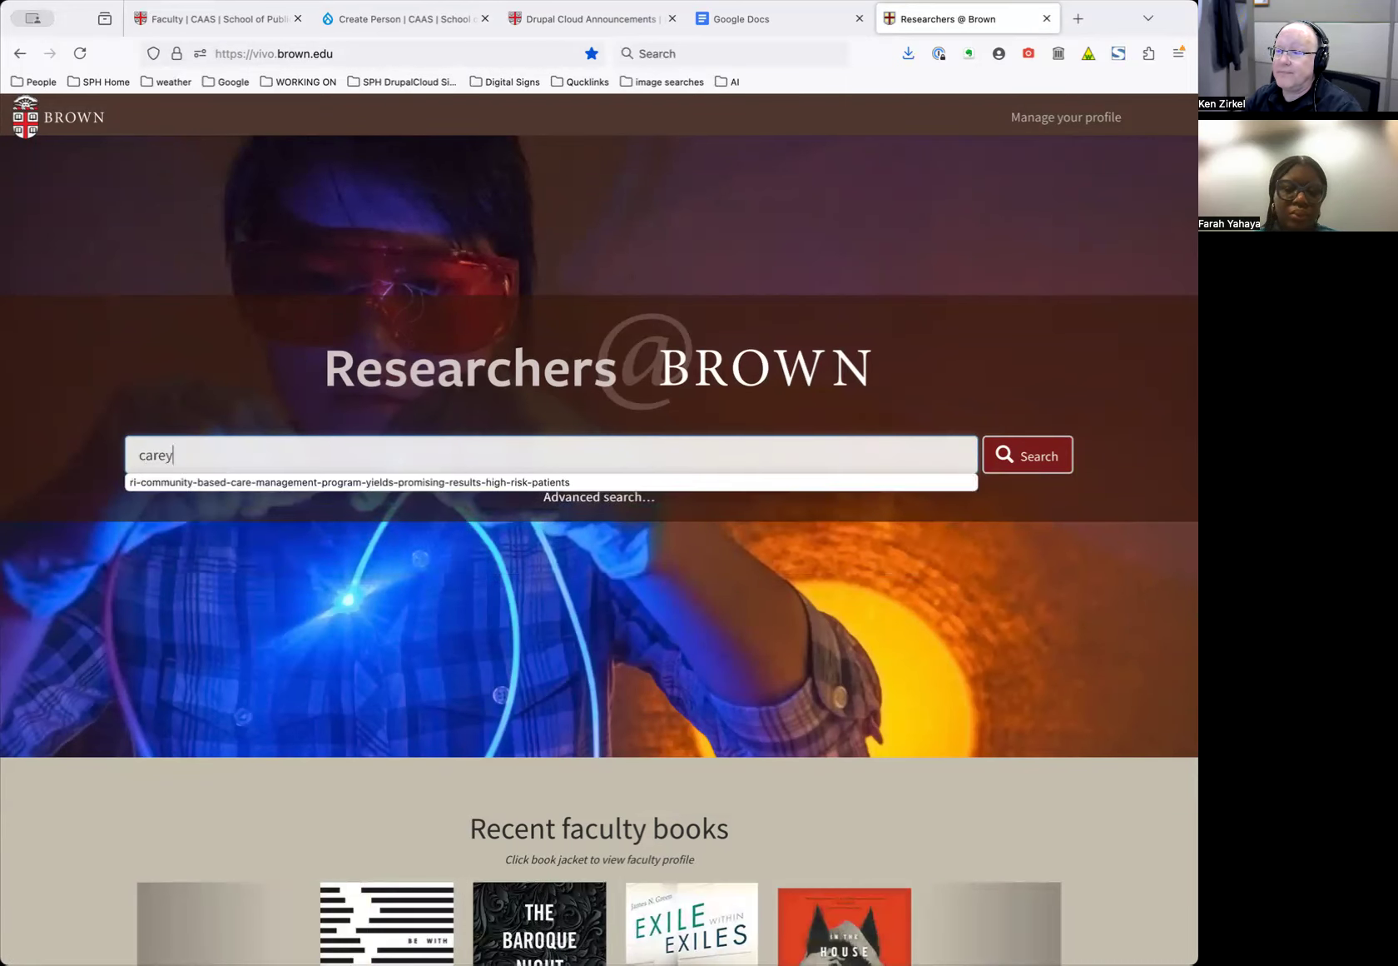
{"action": "key", "text": "Return"}
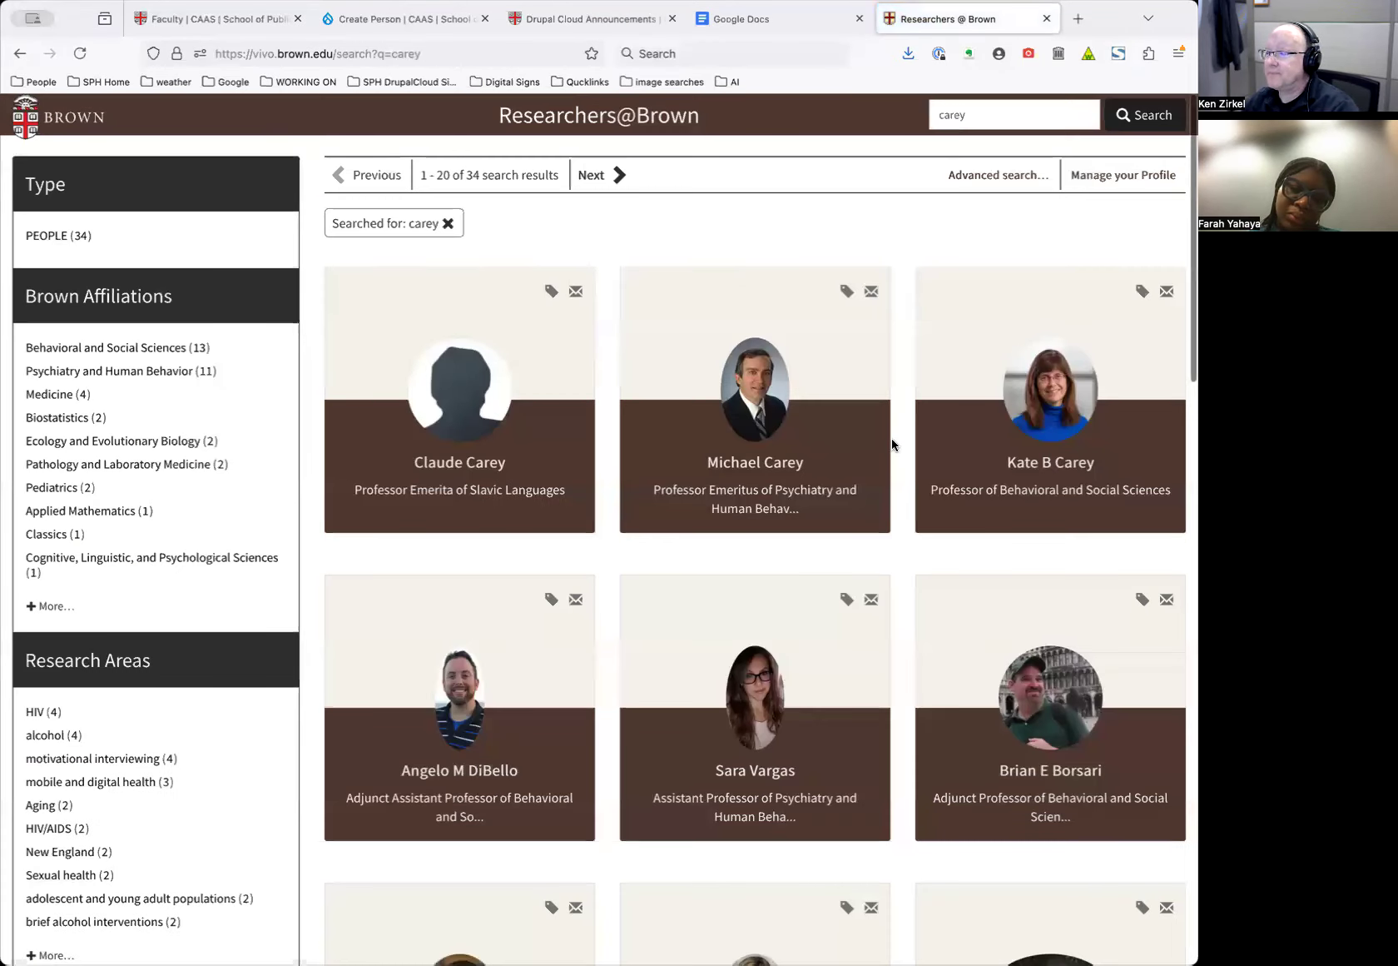
Open the faculty member's research profile and copy her full name
{"action": "left_click", "coordinate": [1022, 460]}
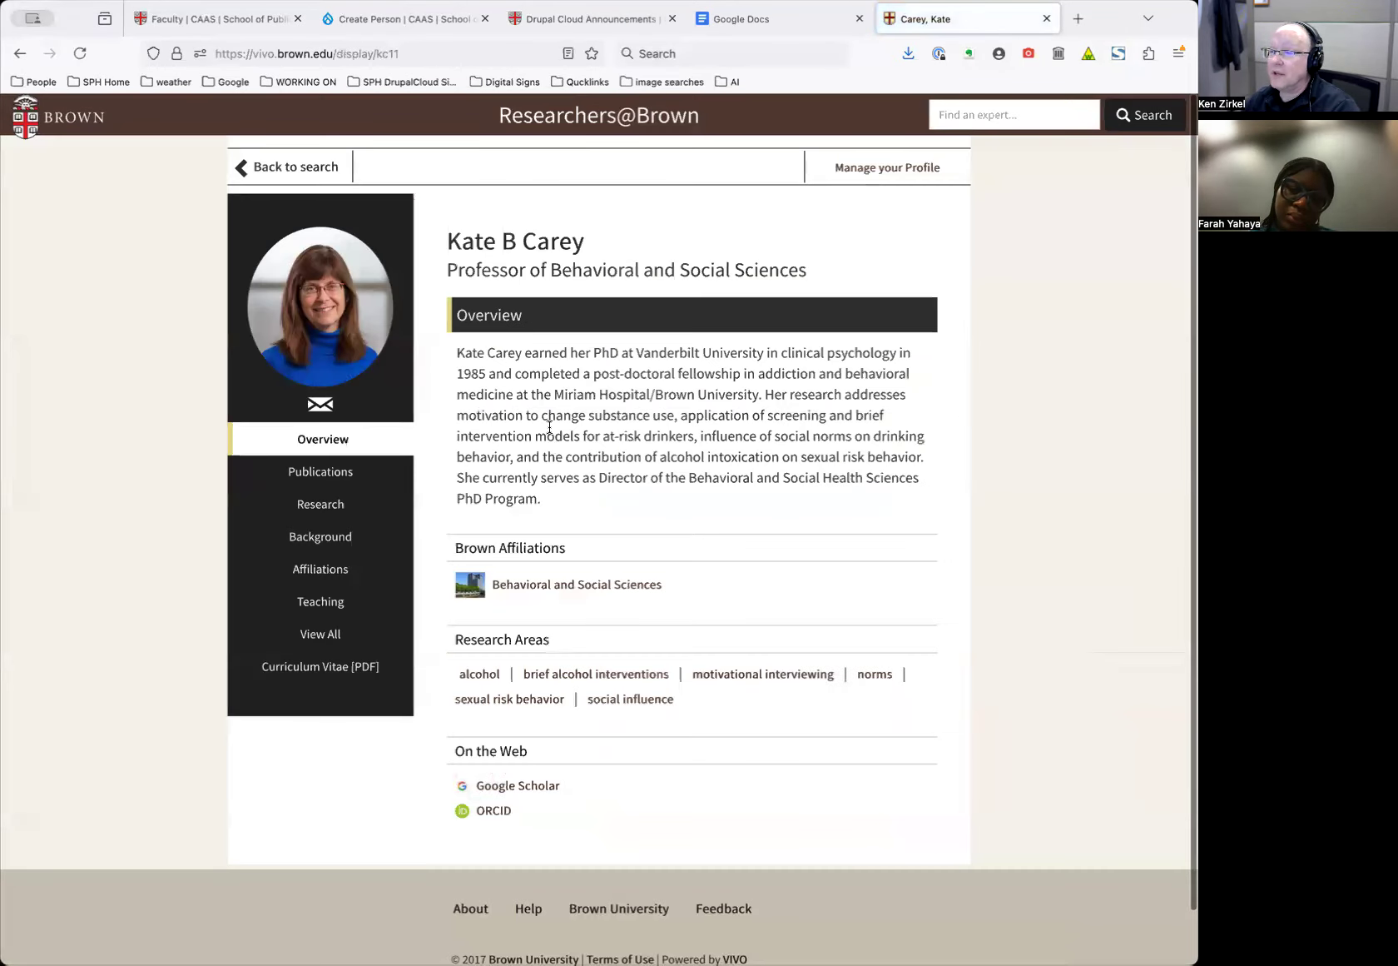
{"action": "triple_click", "coordinate": [551, 248]}
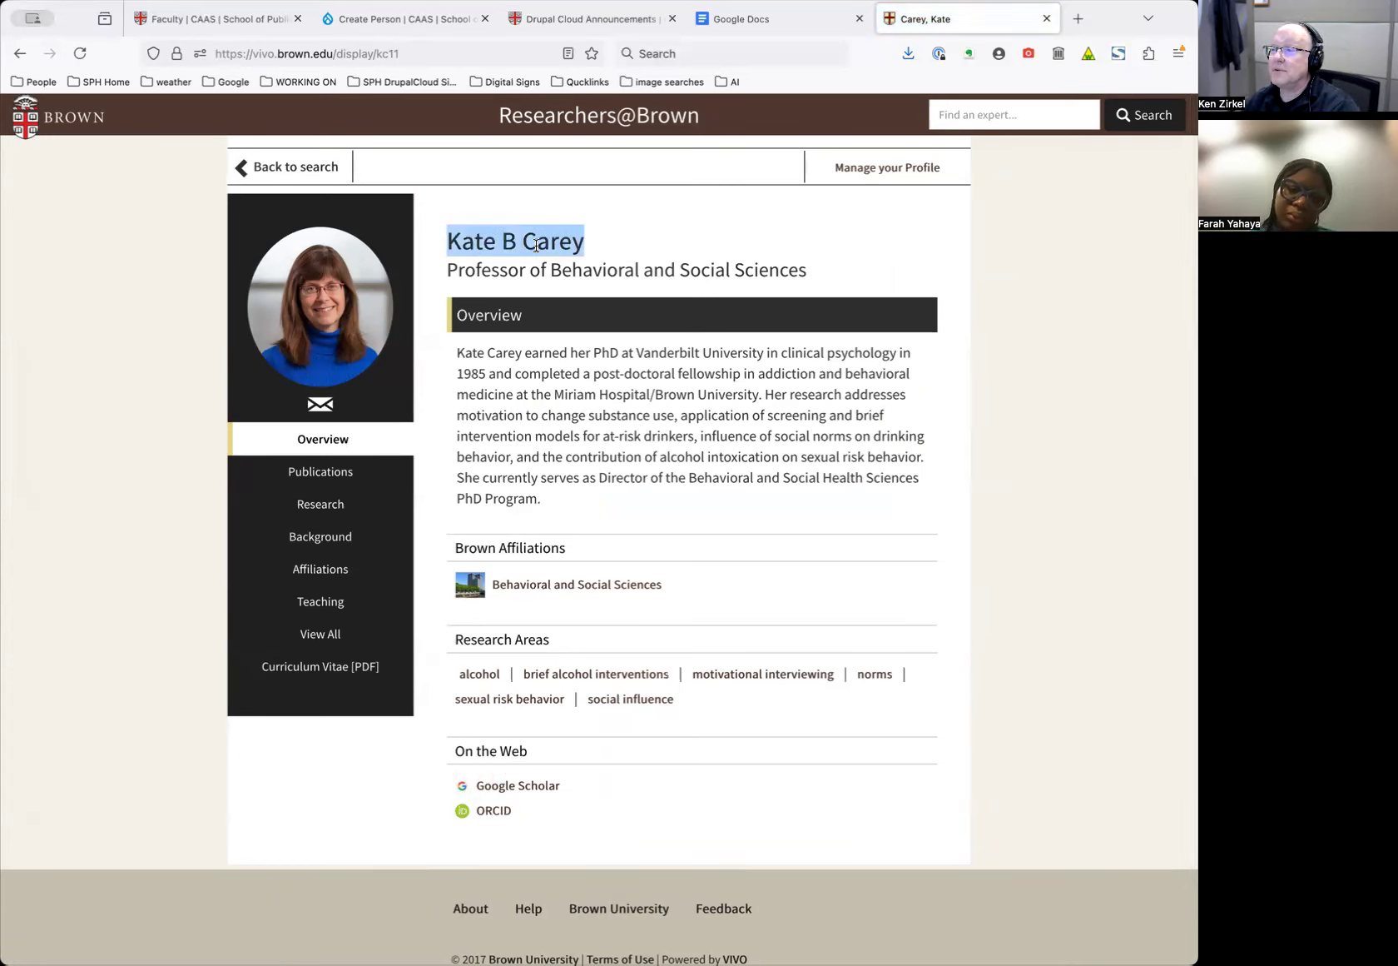
{"action": "right_click", "coordinate": [541, 249]}
{"action": "left_click", "coordinate": [564, 254]}
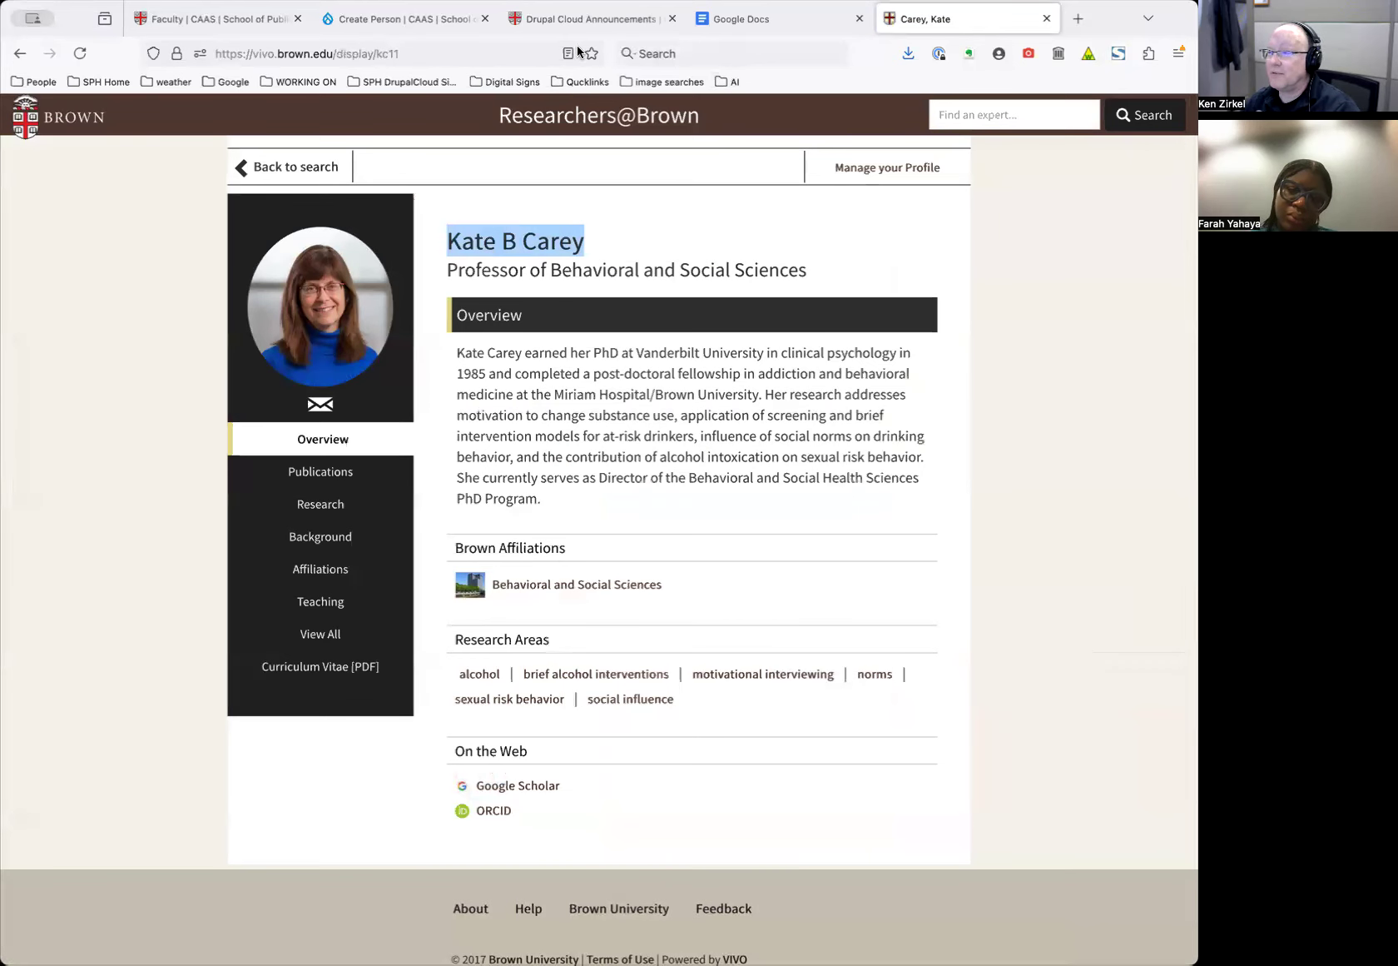
Paste the copied name into the Full Name, First Name and Last Name fields
{"action": "left_click", "coordinate": [413, 25]}
{"action": "key", "text": "super+v"}
{"action": "key", "text": "Tab"}
{"action": "key", "text": "super+v"}
{"action": "key", "text": "Tab"}
{"action": "key", "text": "super+v"}
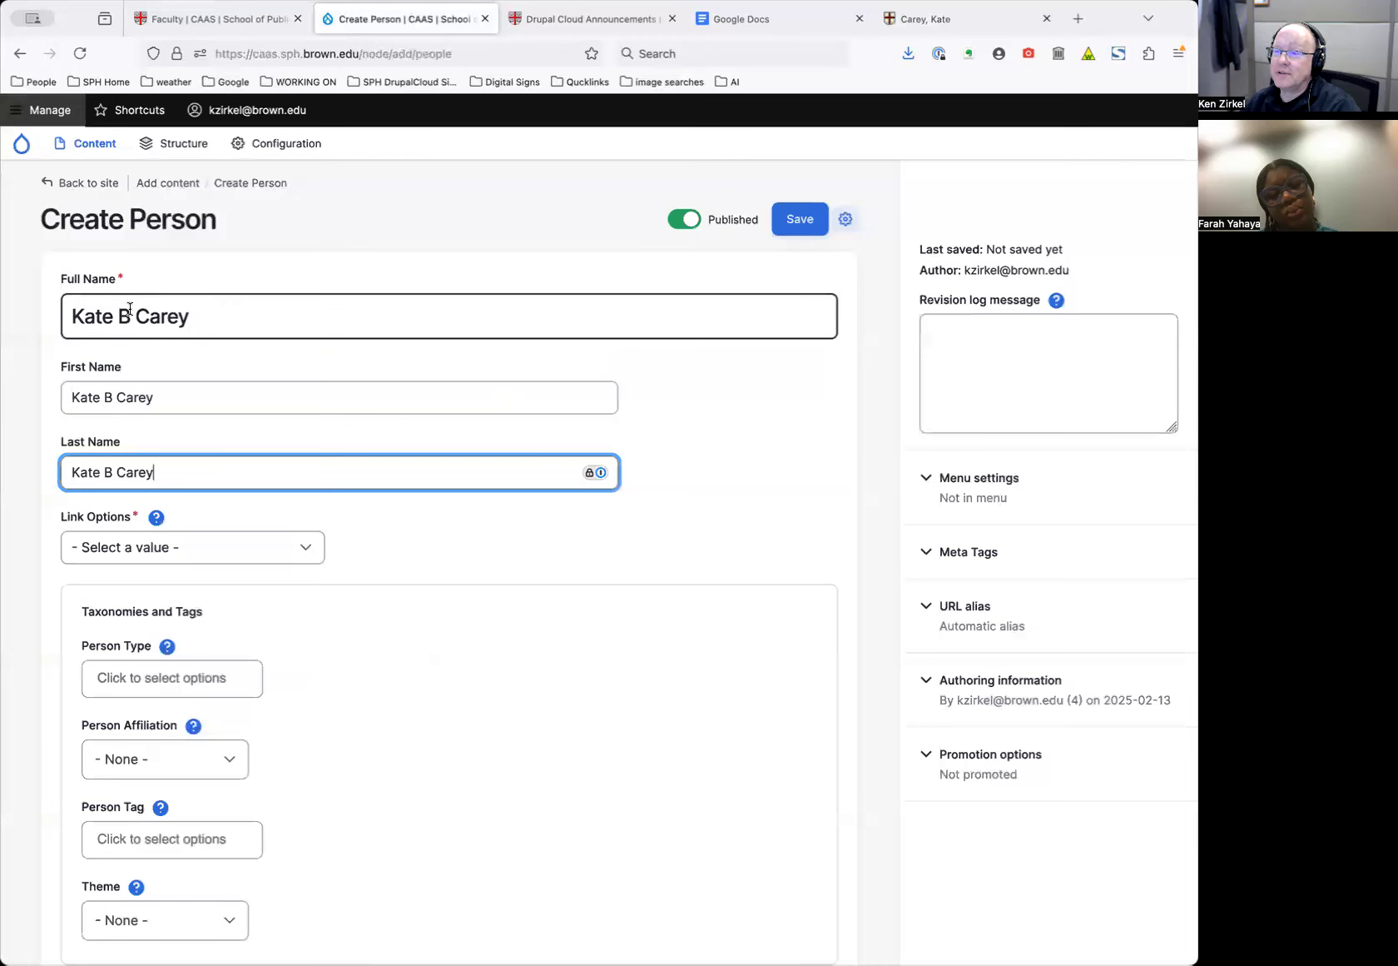
Trim First Name to only the first name and Last Name to only the surname
{"action": "left_click_drag", "start_coordinate": [94, 397], "coordinate": [204, 397]}
{"action": "key", "text": "BackSpace"}
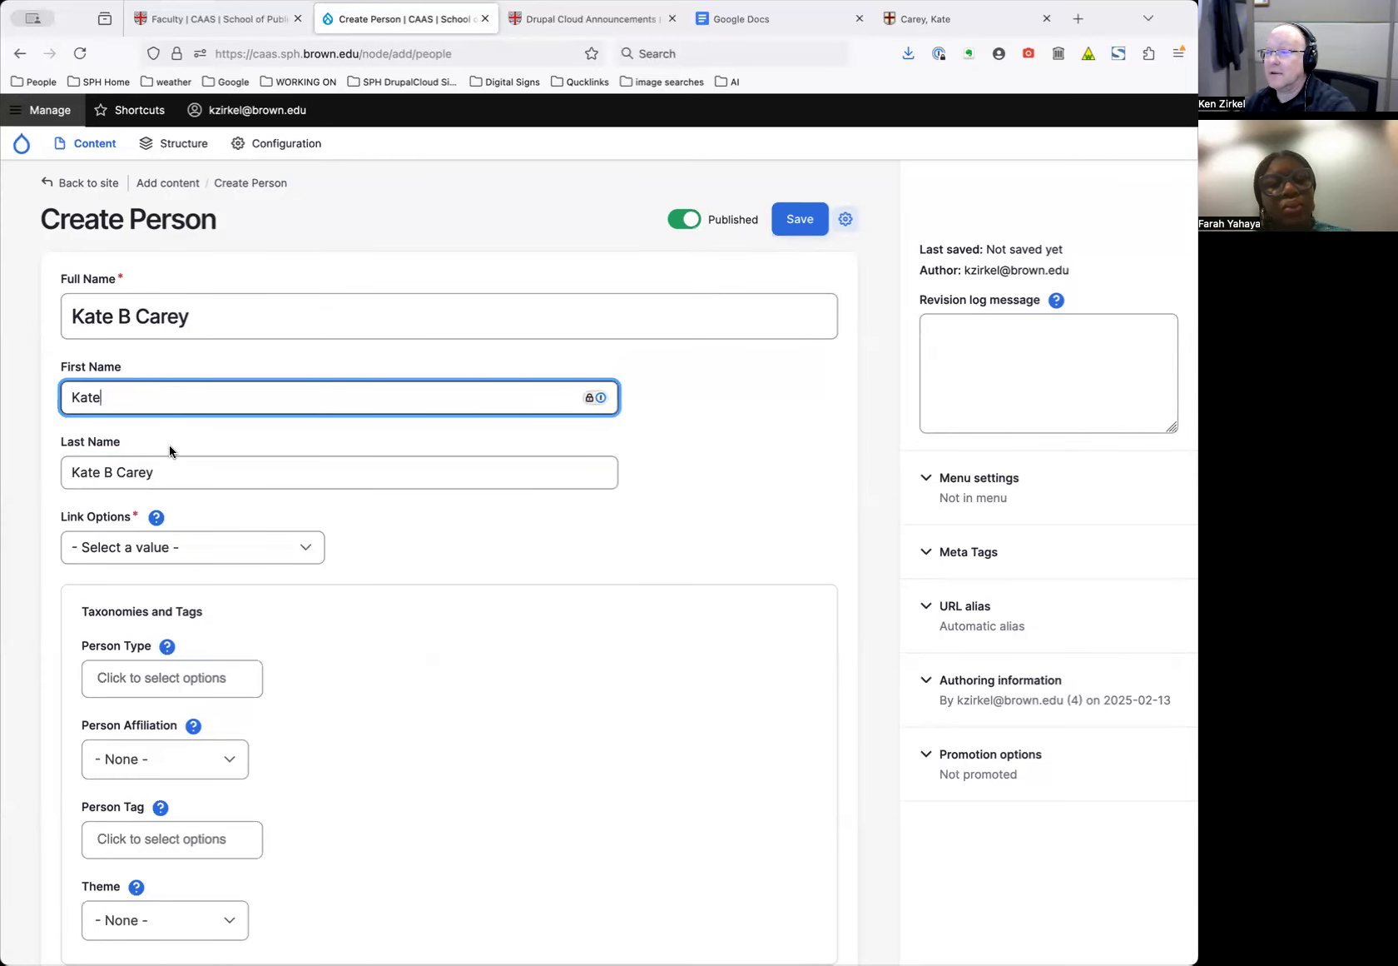
{"action": "left_click_drag", "start_coordinate": [121, 468], "coordinate": [66, 471]}
{"action": "key", "text": "BackSpace"}
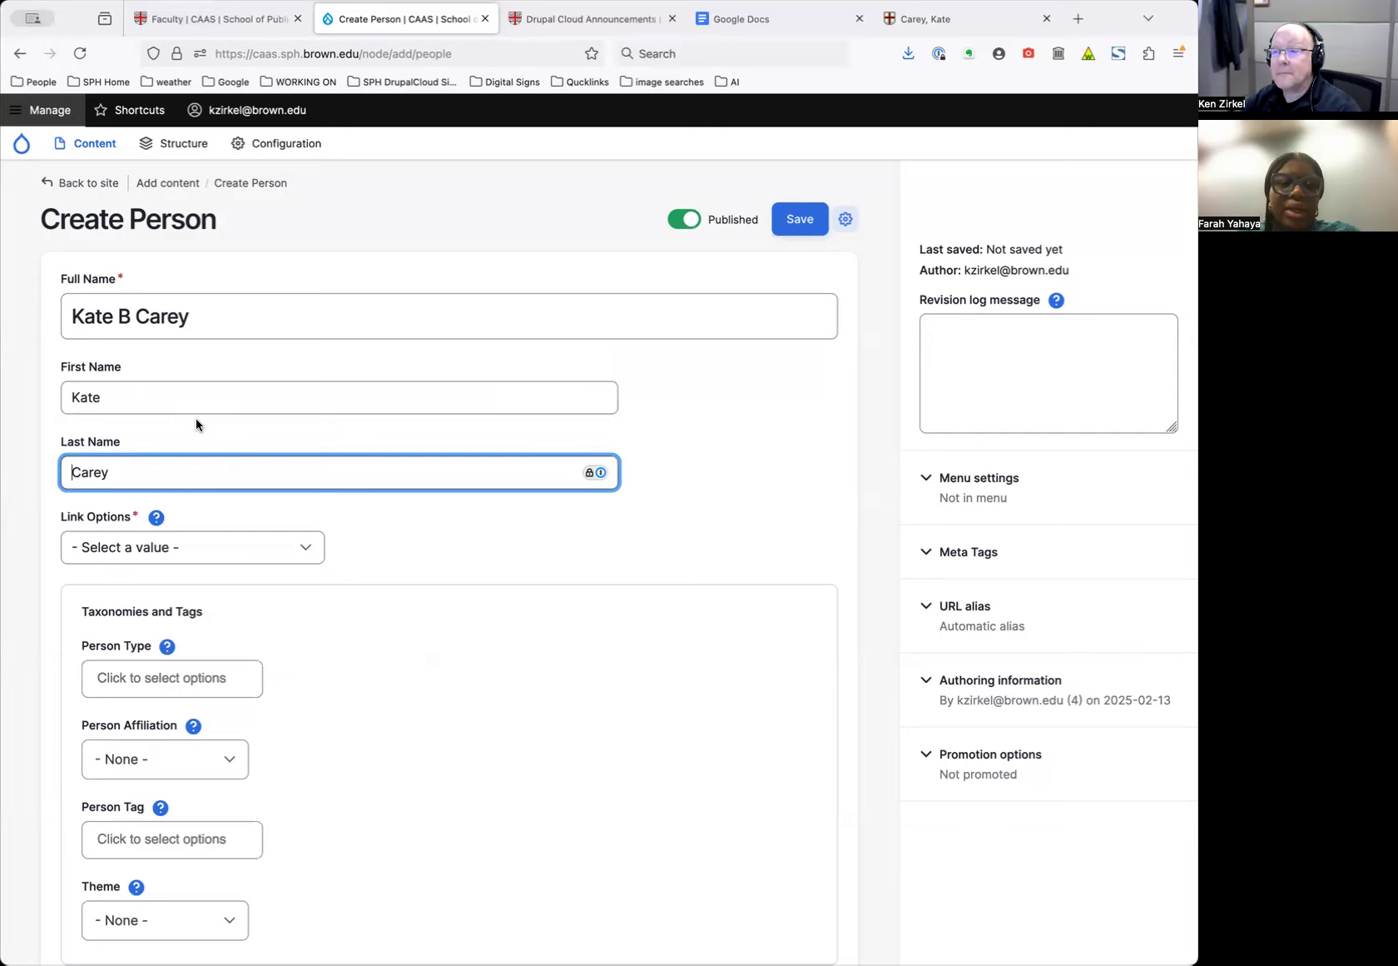
{"action": "mouse_move", "coordinate": [92, 145]}
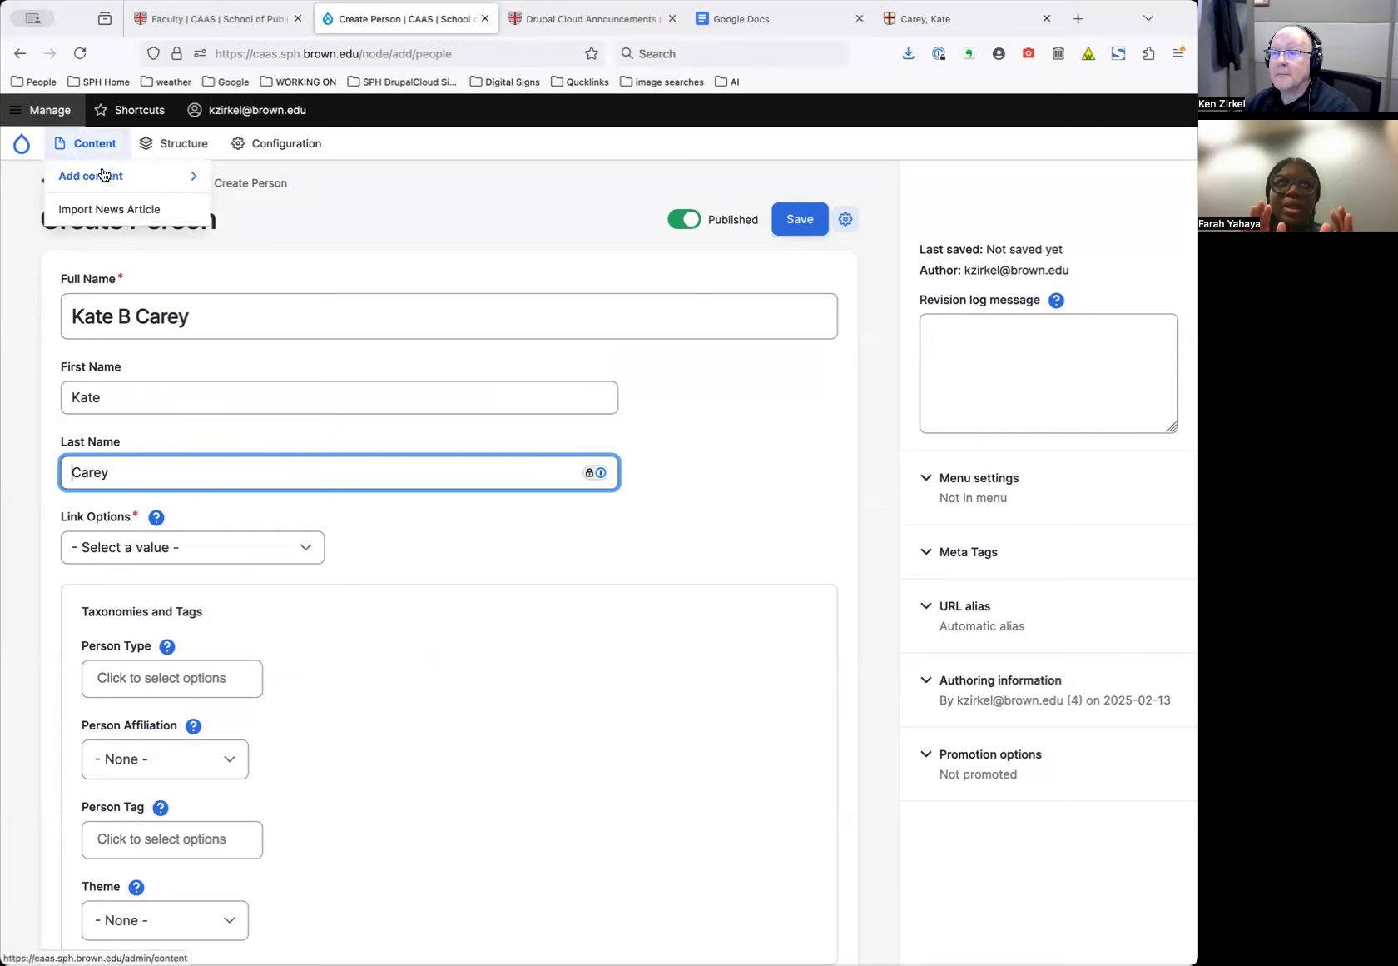
{"action": "mouse_move", "coordinate": [103, 176]}
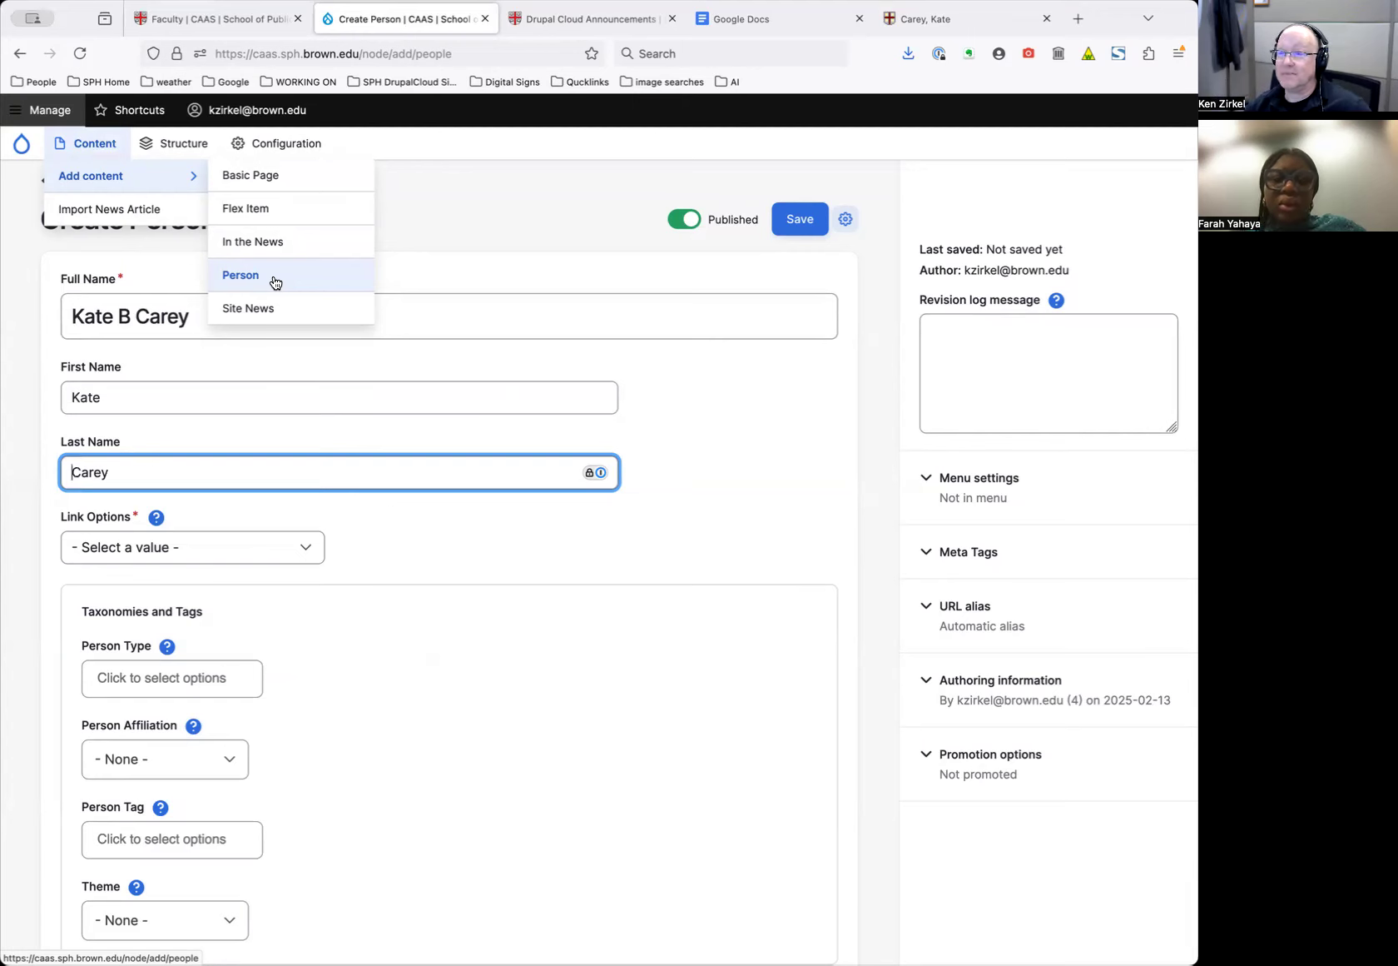
Replace the Full Name with 'Test Person'
{"action": "left_click", "coordinate": [210, 314]}
{"action": "key", "text": "super+a"}
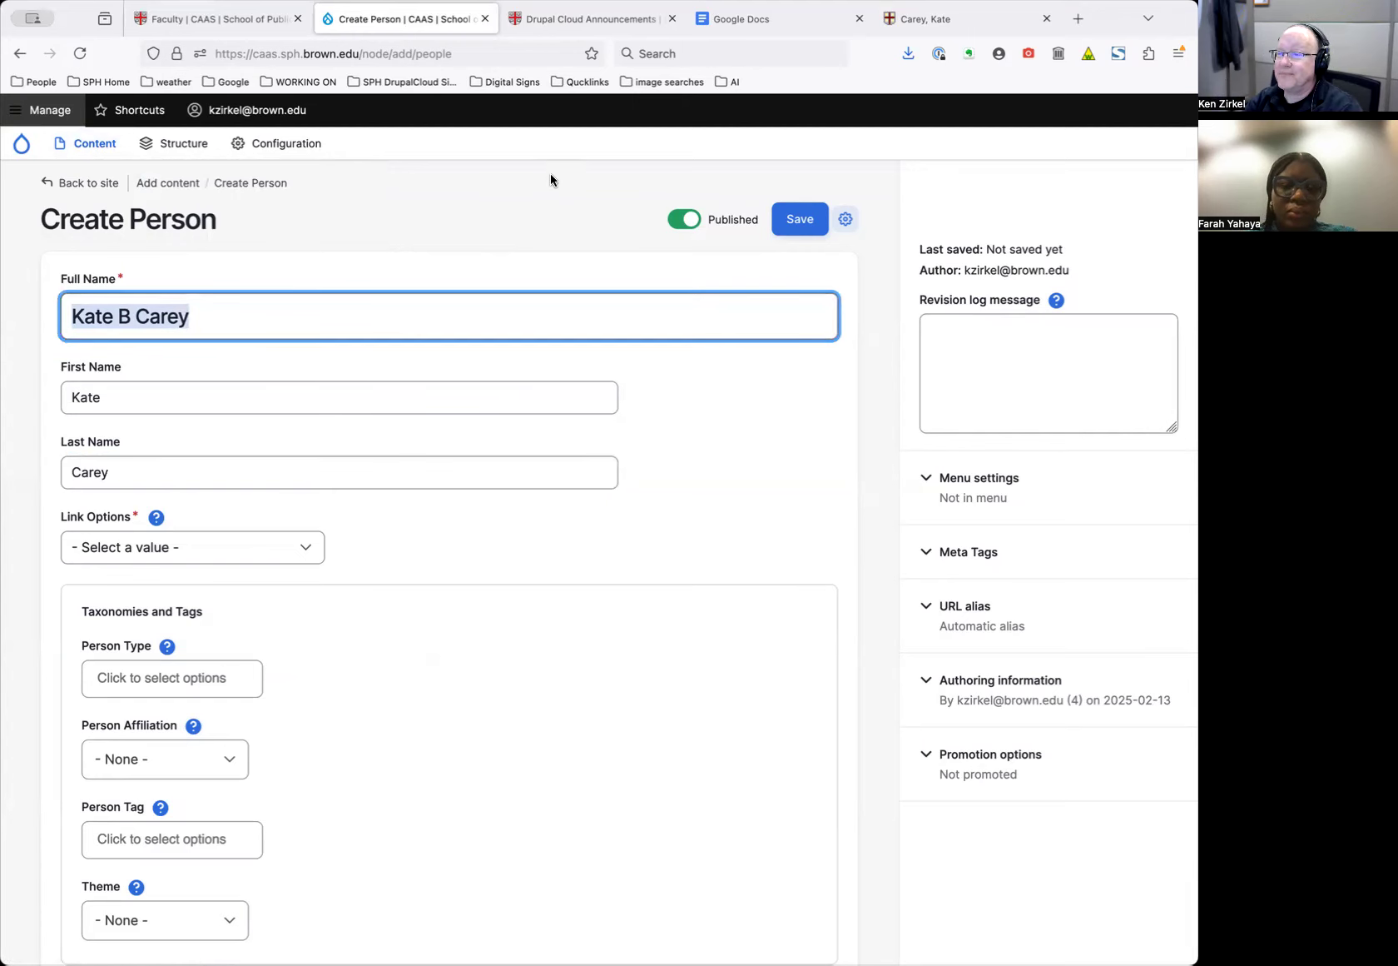
{"action": "type", "text": "Test "}
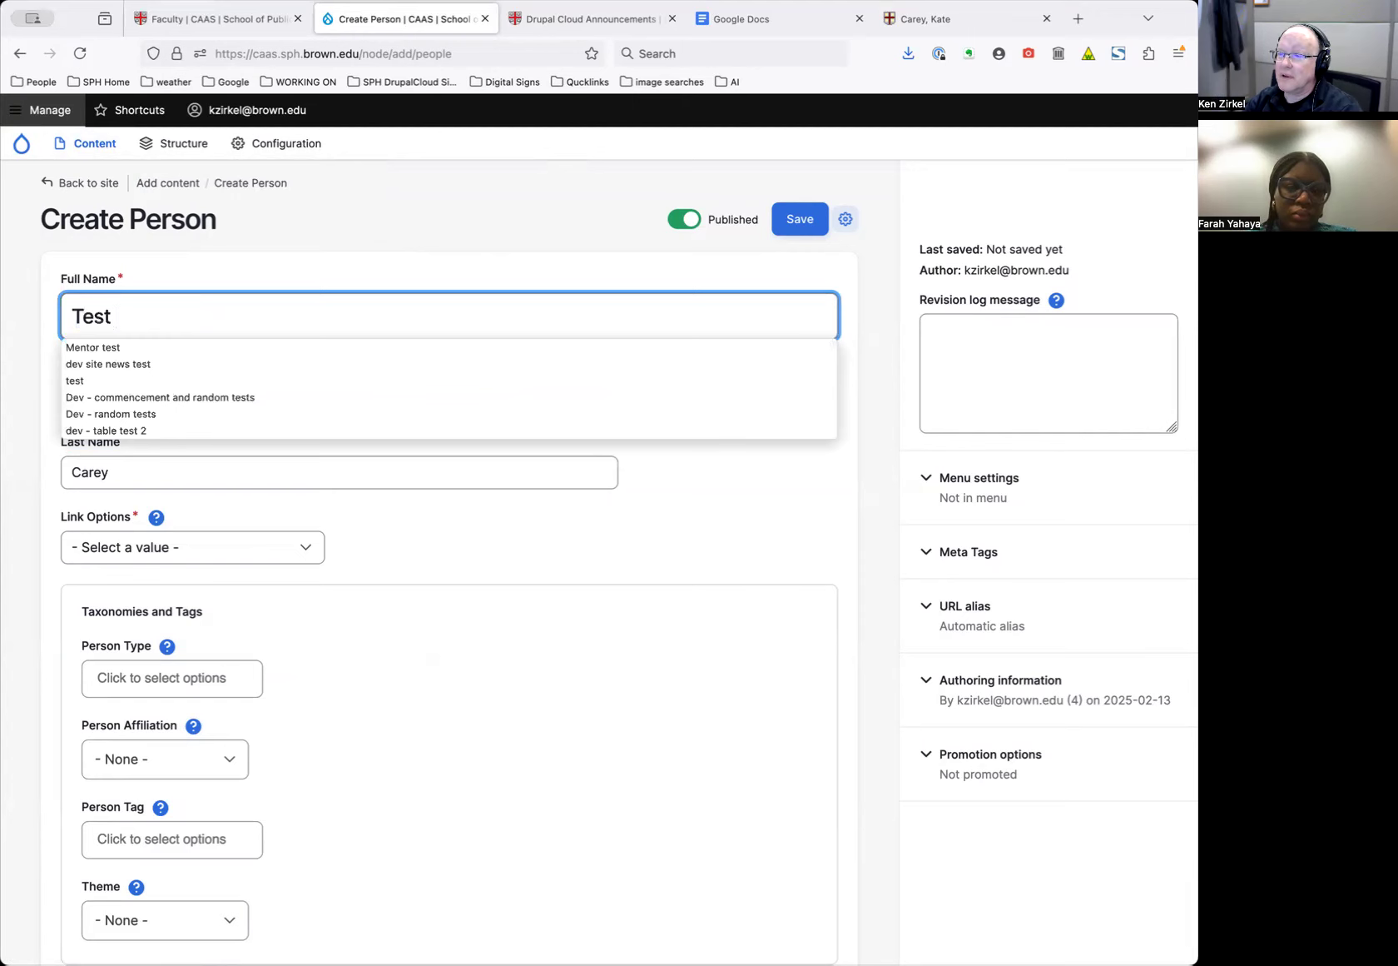
{"action": "type", "text": "person"}
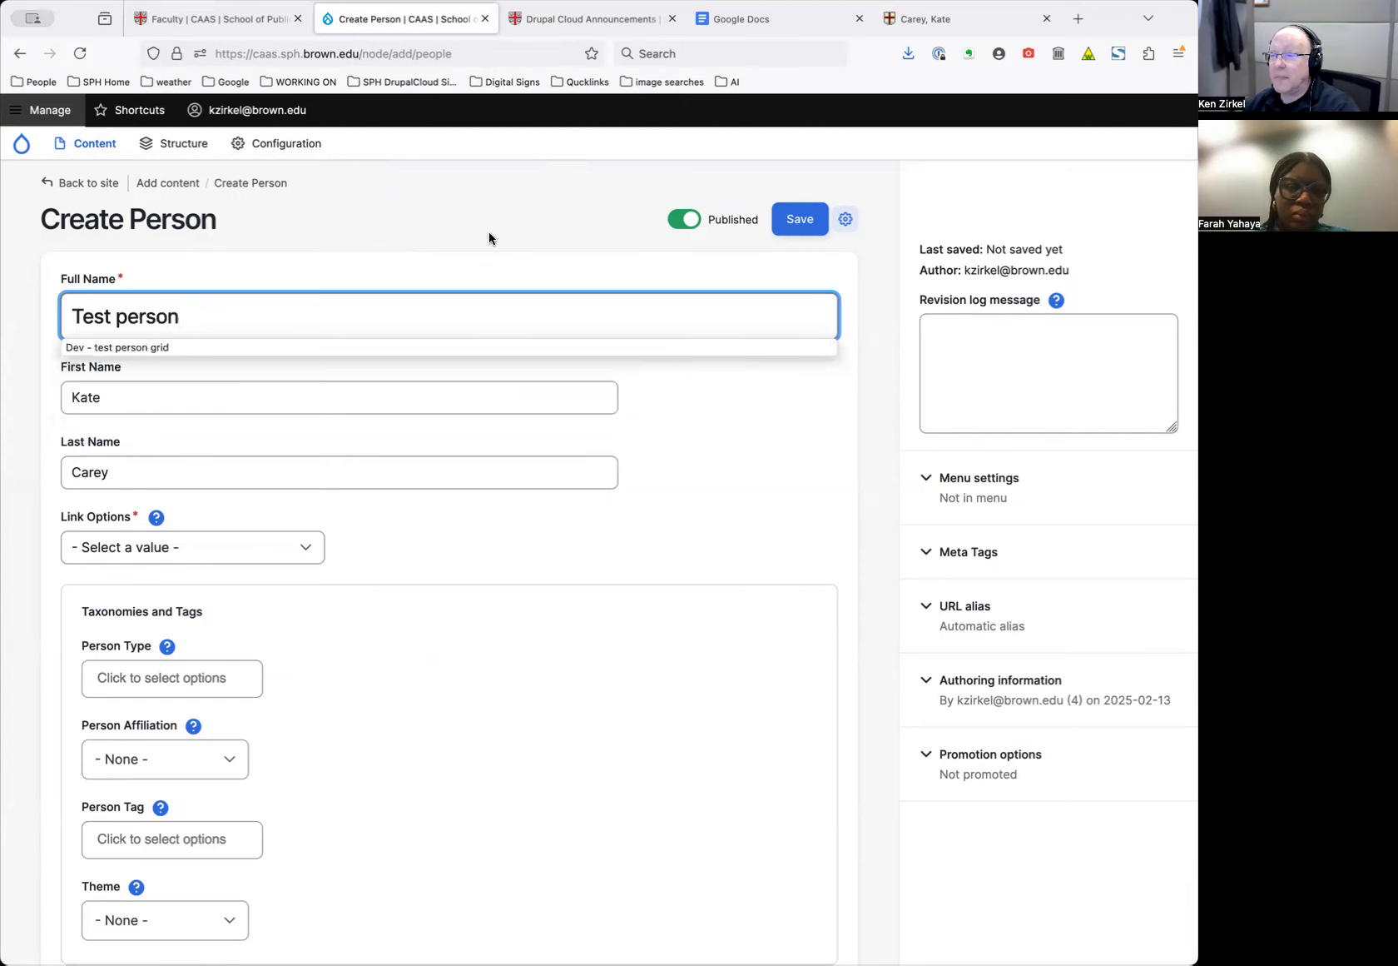
{"action": "double_click", "coordinate": [117, 317]}
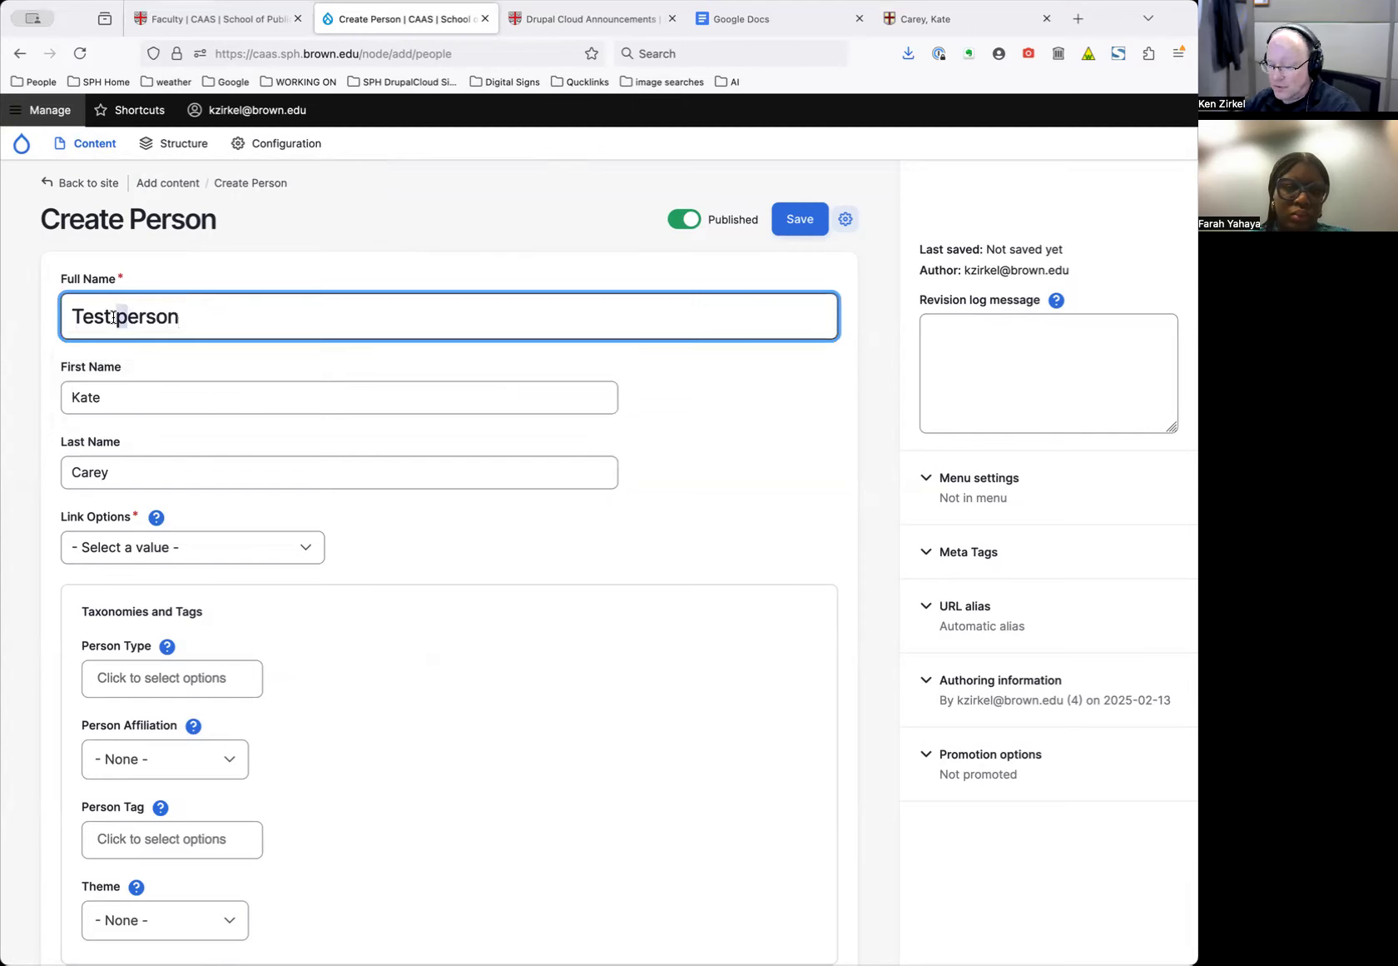
{"action": "type", "text": "P"}
Enter 'Test' as First Name and 'Person' as Last Name
{"action": "left_click", "coordinate": [94, 368]}
{"action": "type", "text": "Test"}
{"action": "key", "text": "Tab"}
{"action": "type", "text": "Re"}
{"action": "key", "text": "BackSpace"}
{"action": "key", "text": "BackSpace"}
{"action": "type", "text": "Person"}
{"action": "key", "text": "Tab"}
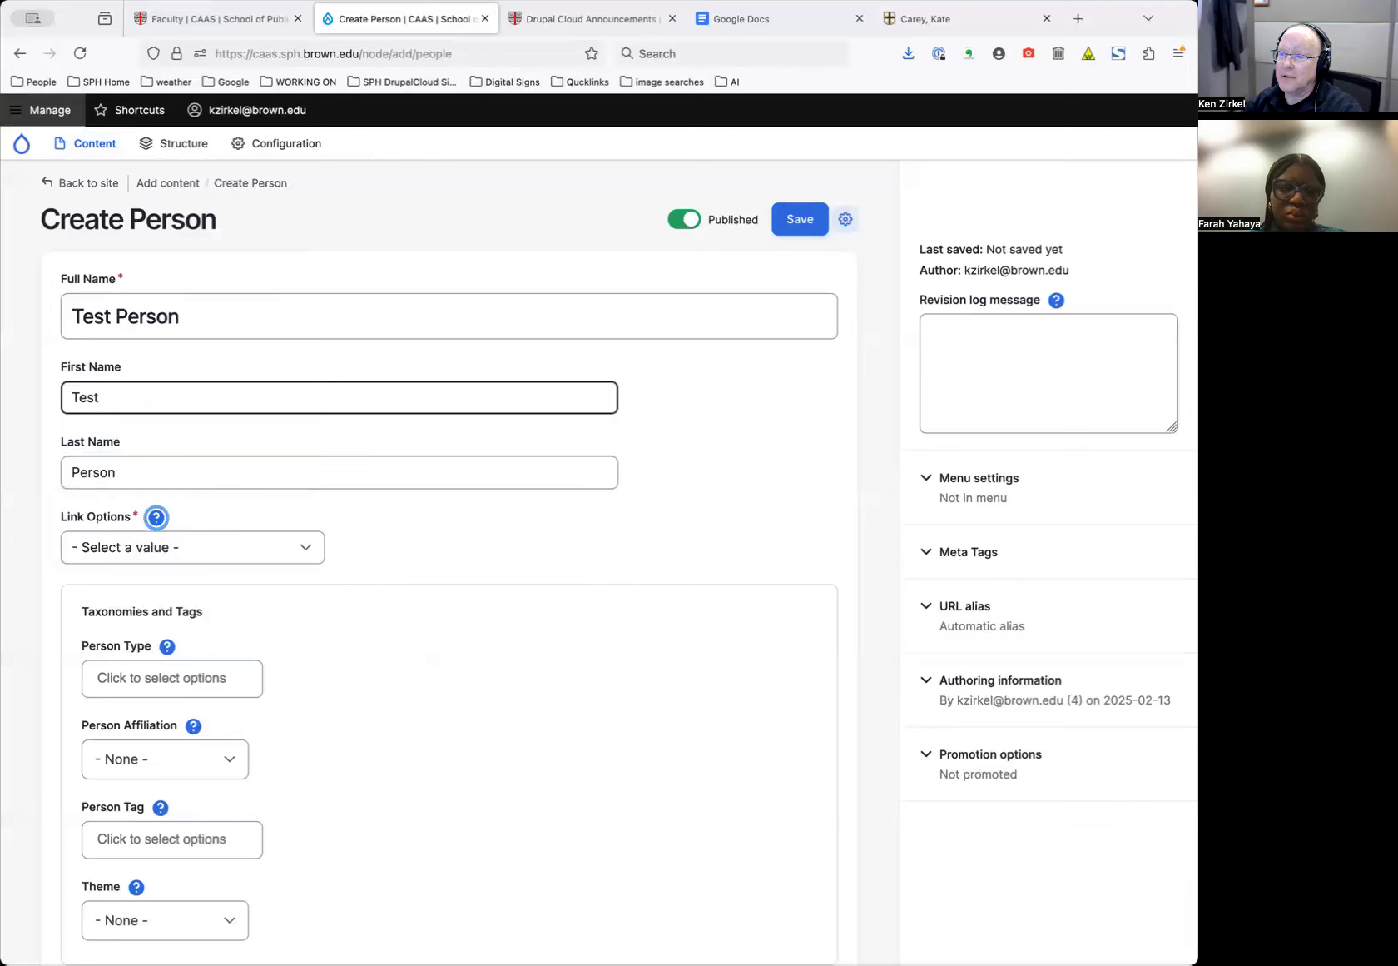
Set the new person's Link Options to 'Do not link'
{"action": "left_click", "coordinate": [234, 537]}
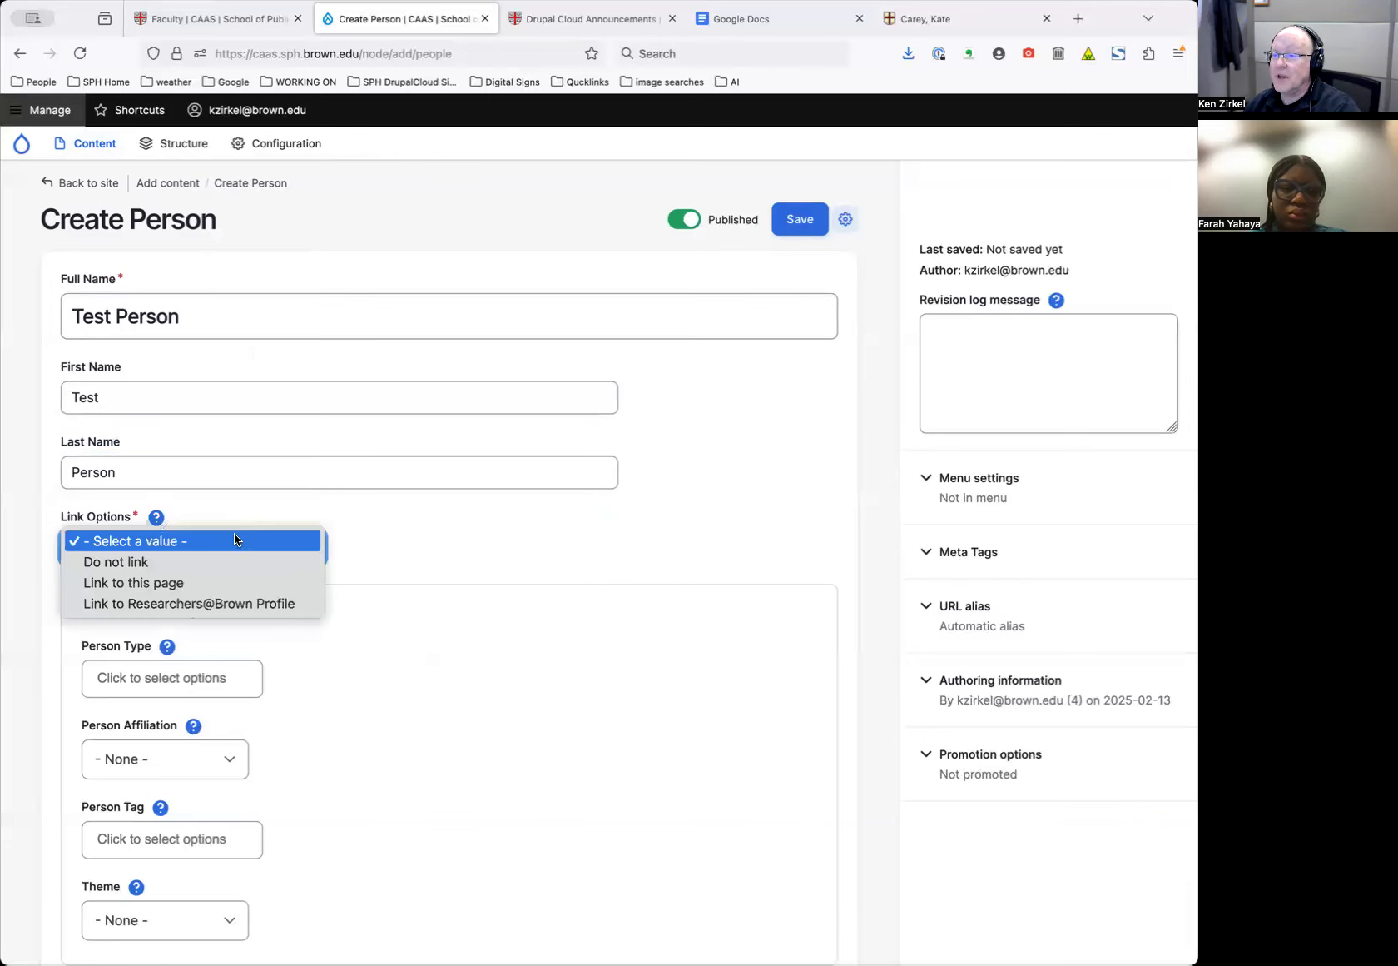
{"action": "left_click", "coordinate": [363, 384]}
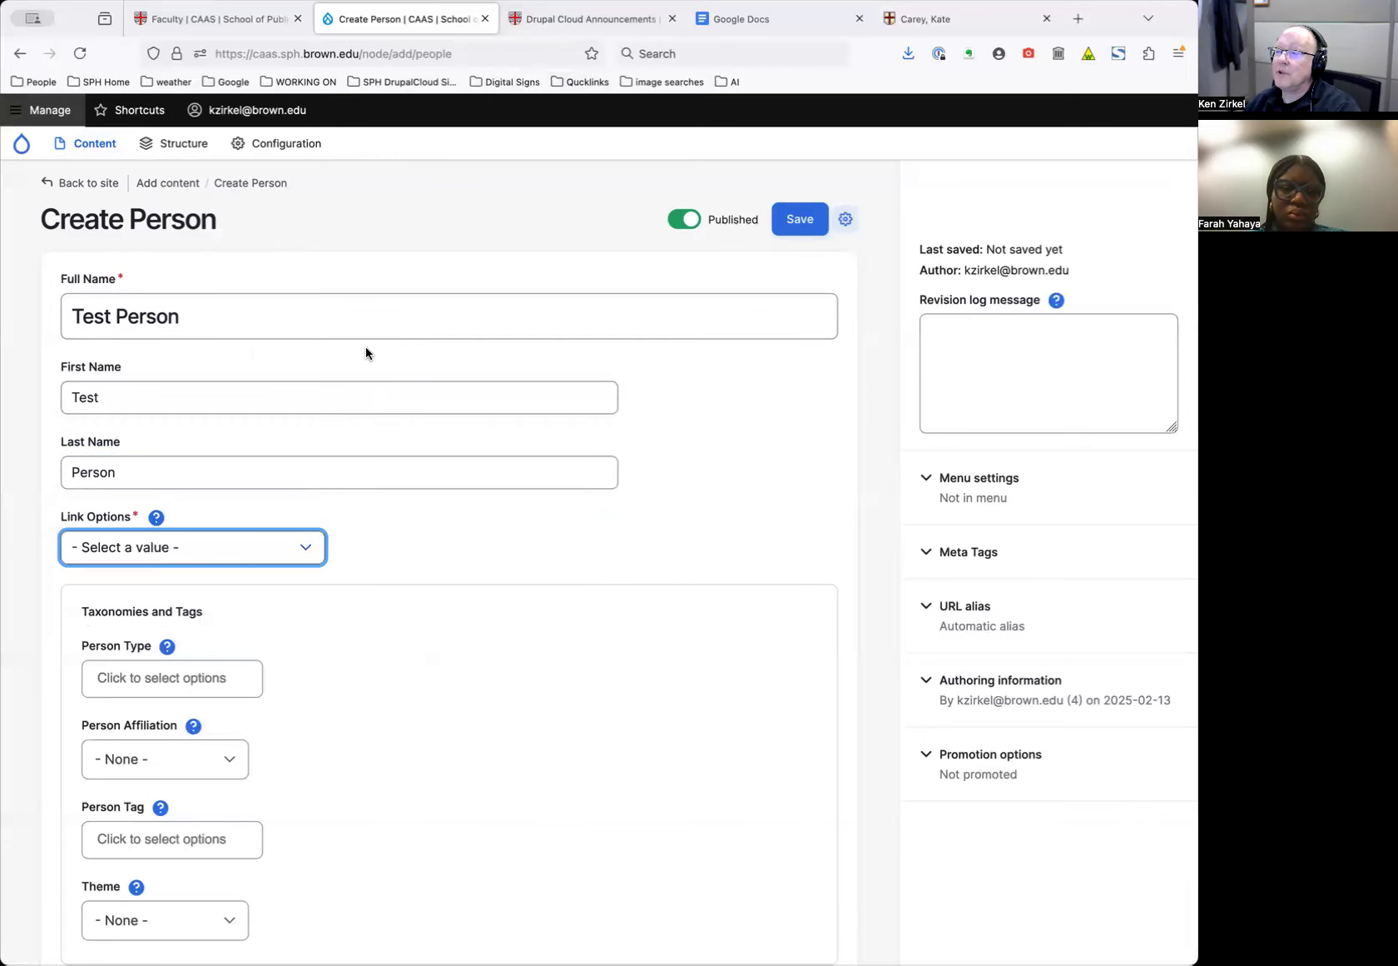
{"action": "left_click", "coordinate": [272, 553]}
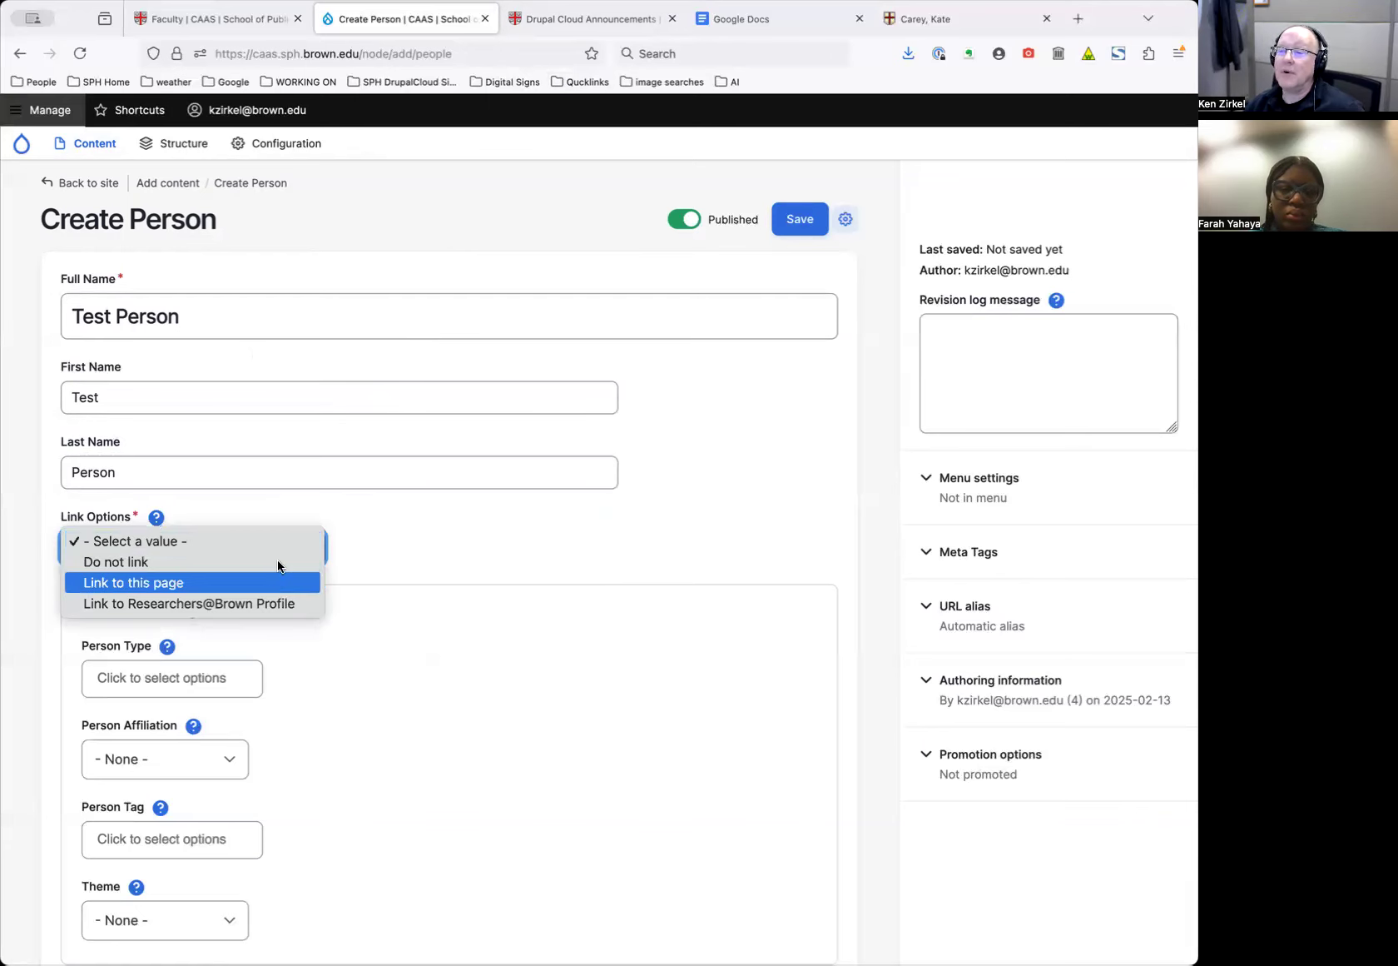
{"action": "left_click", "coordinate": [278, 563]}
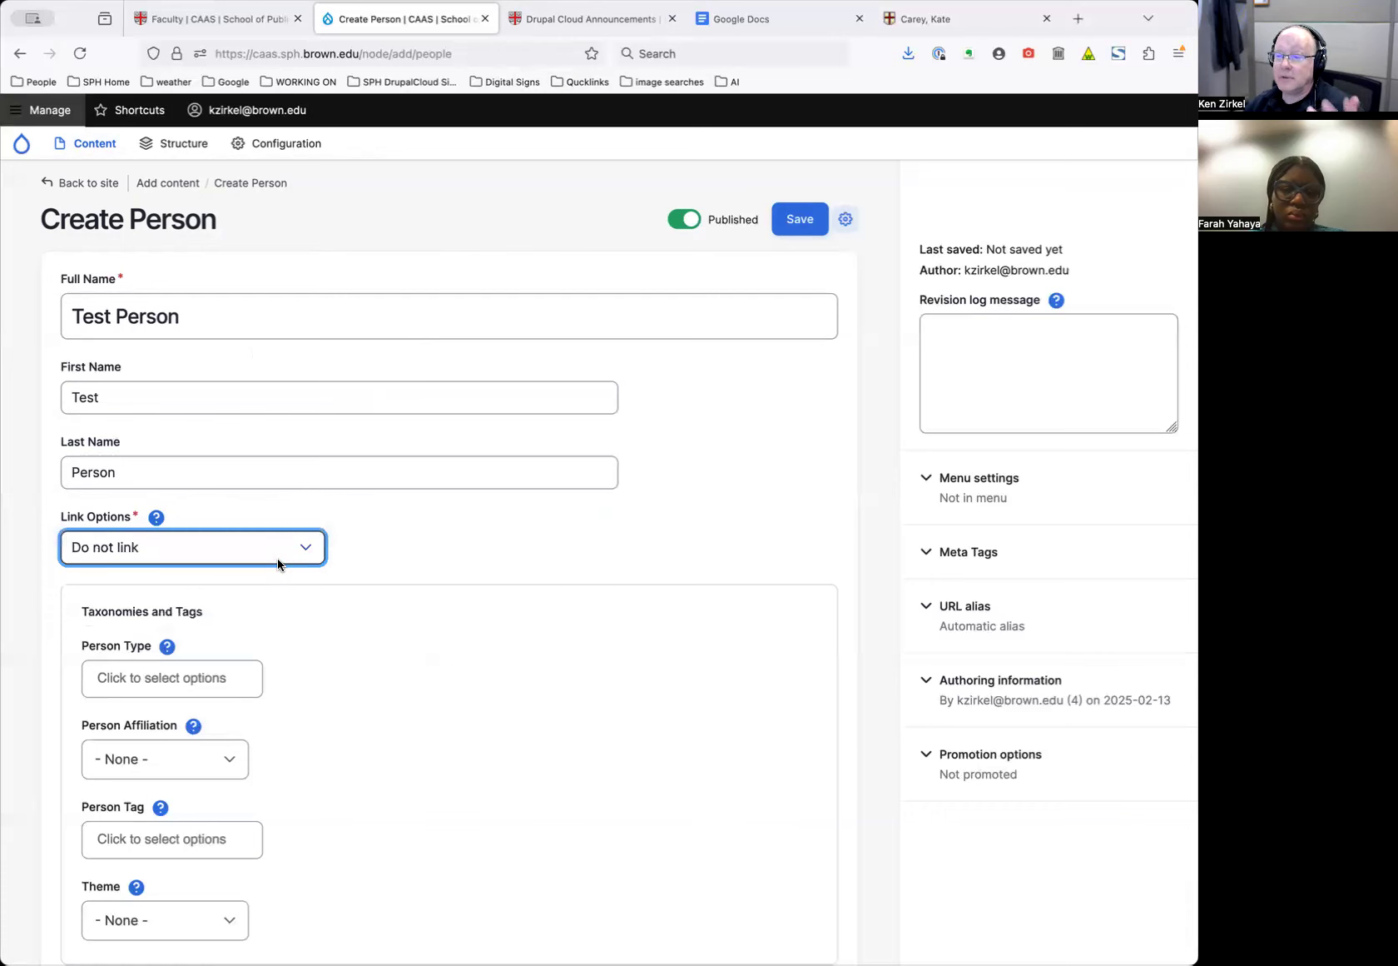
{"action": "left_click", "coordinate": [961, 19]}
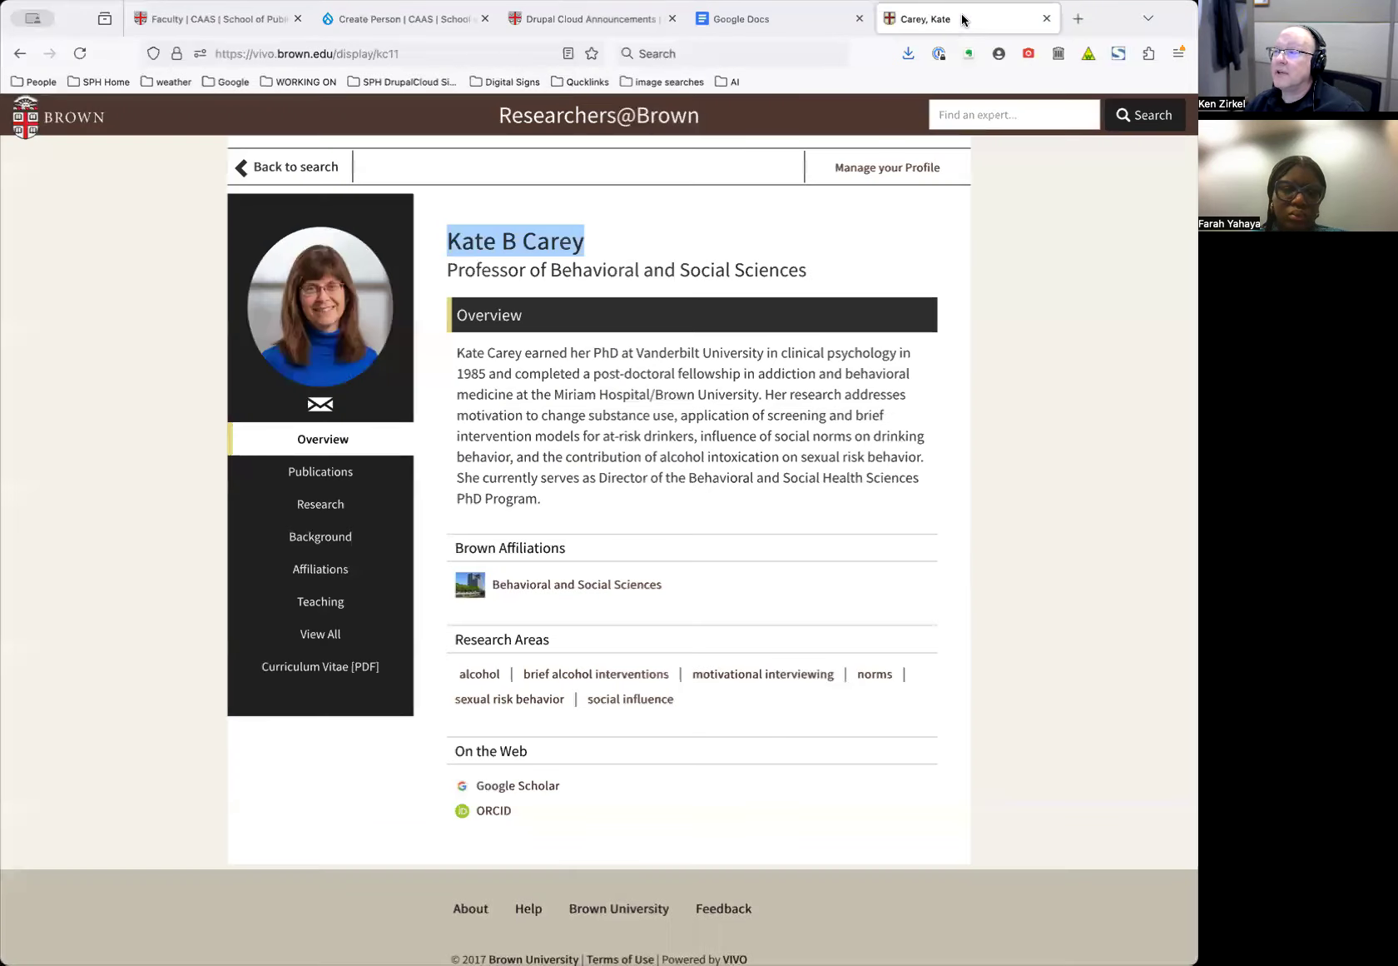
Copy the Researchers@Brown profile's web address and return to the Create Person form
{"action": "left_click", "coordinate": [424, 52]}
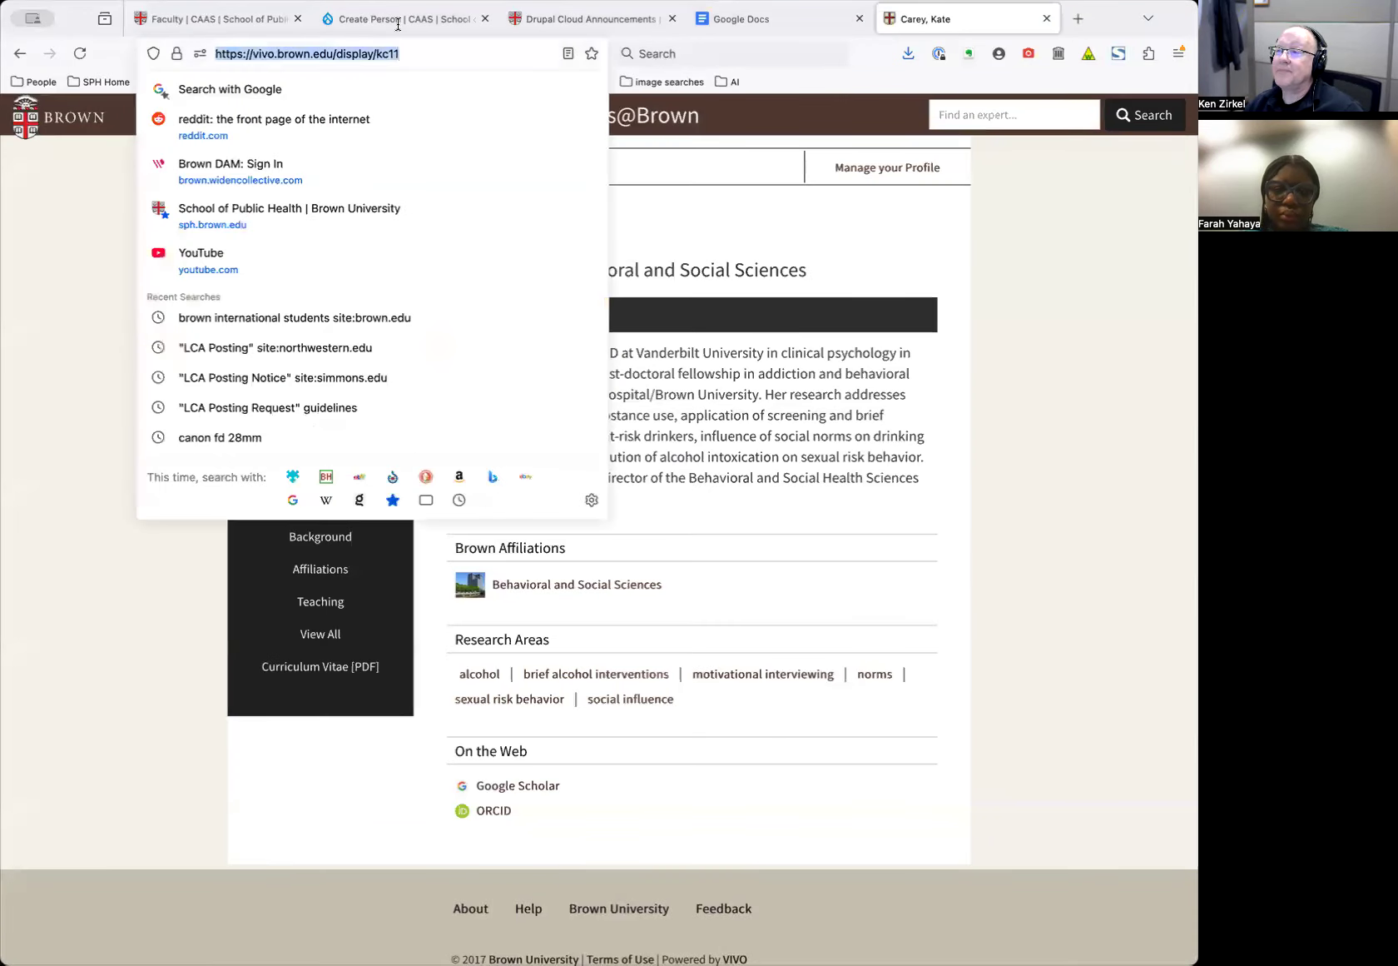
{"action": "right_click", "coordinate": [350, 54]}
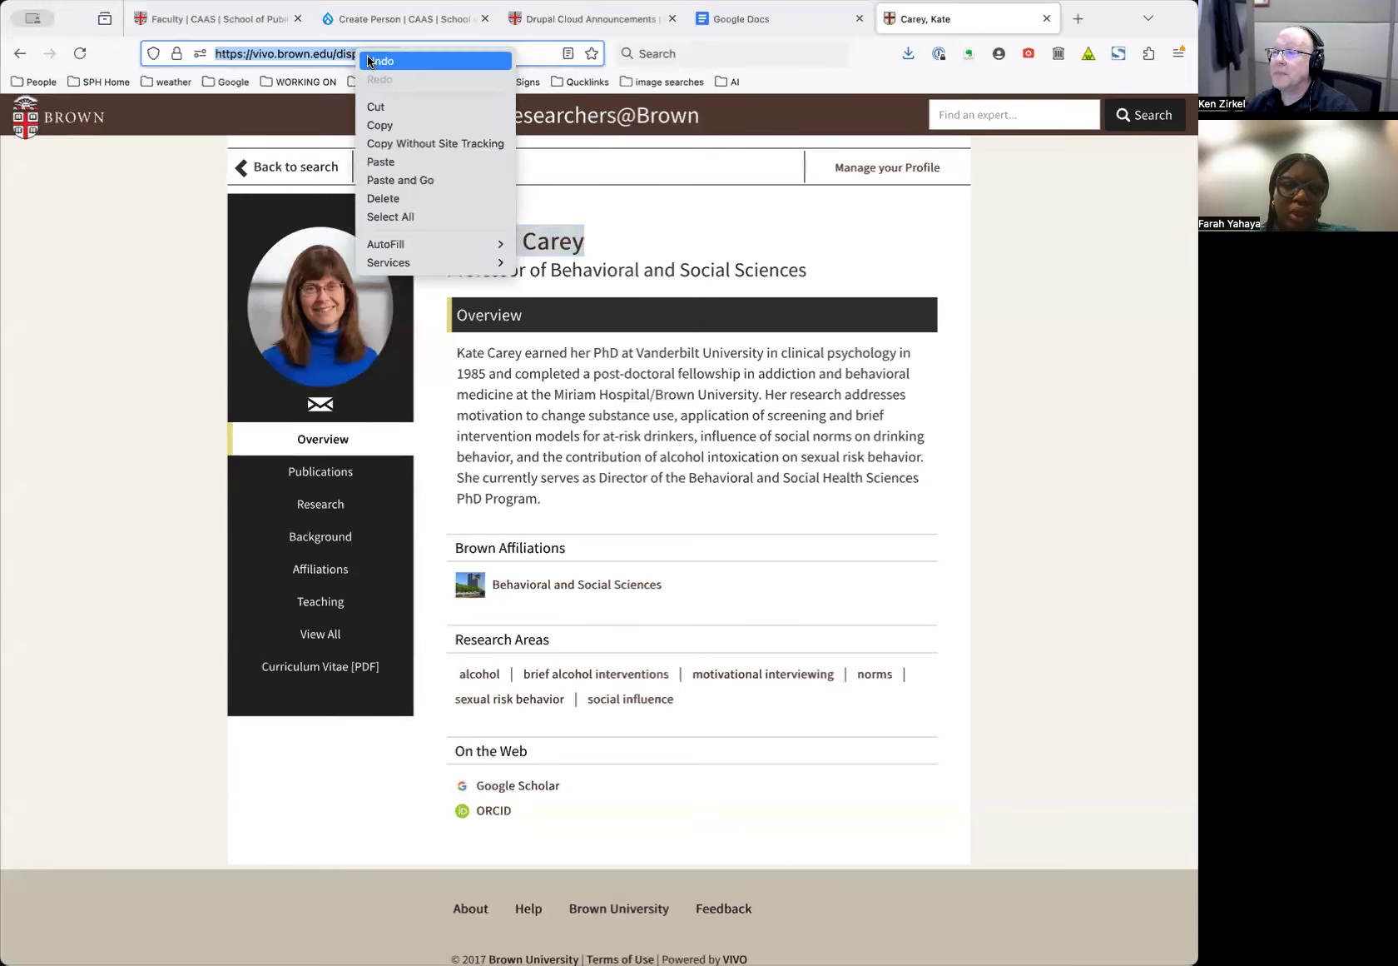
{"action": "left_click", "coordinate": [385, 125]}
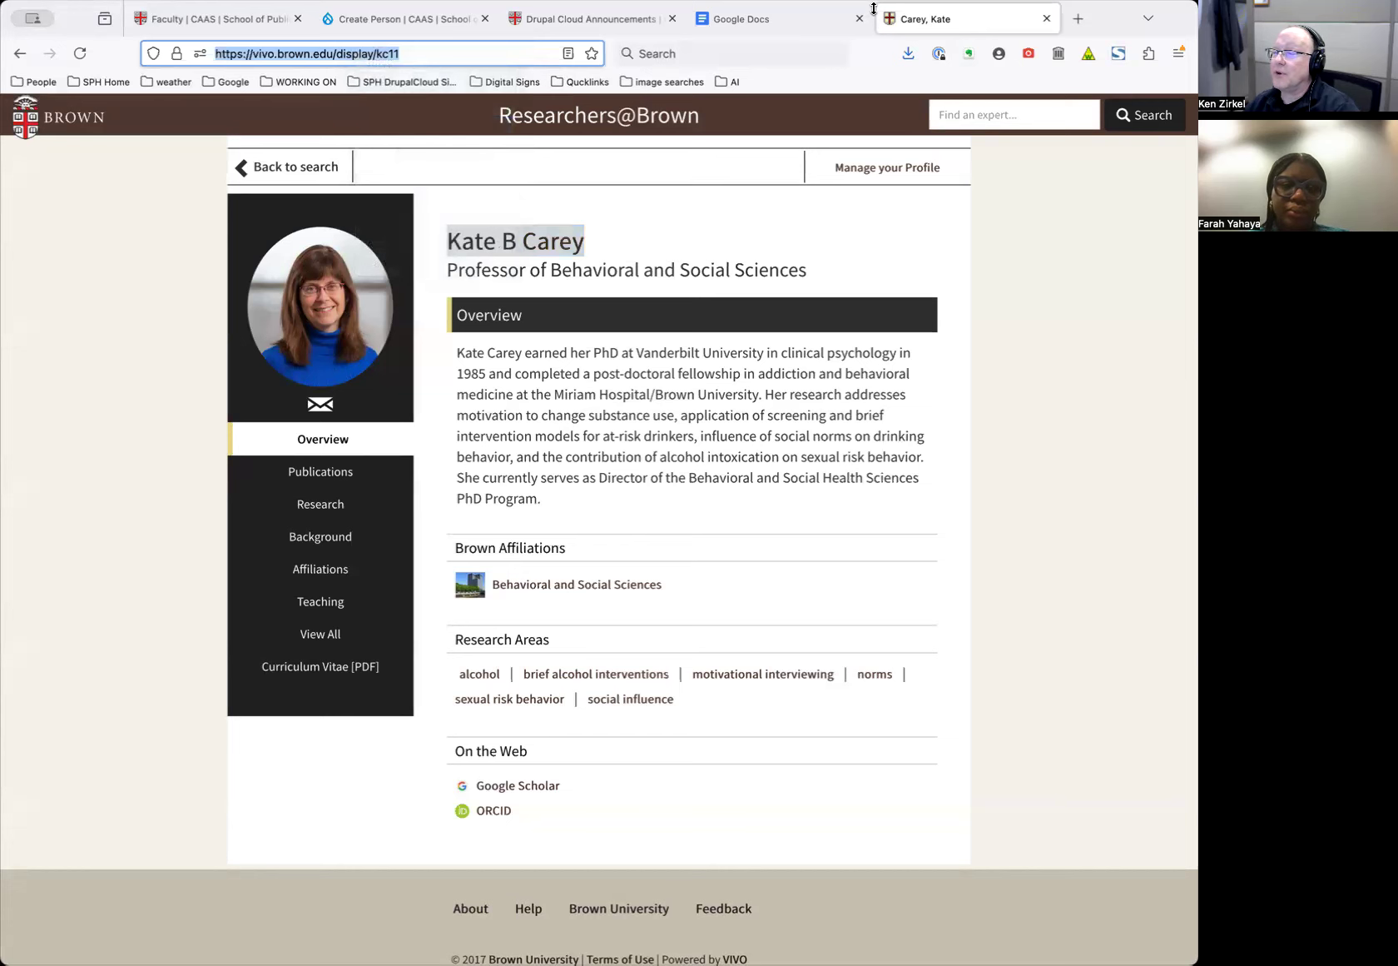
{"action": "left_click", "coordinate": [448, 20]}
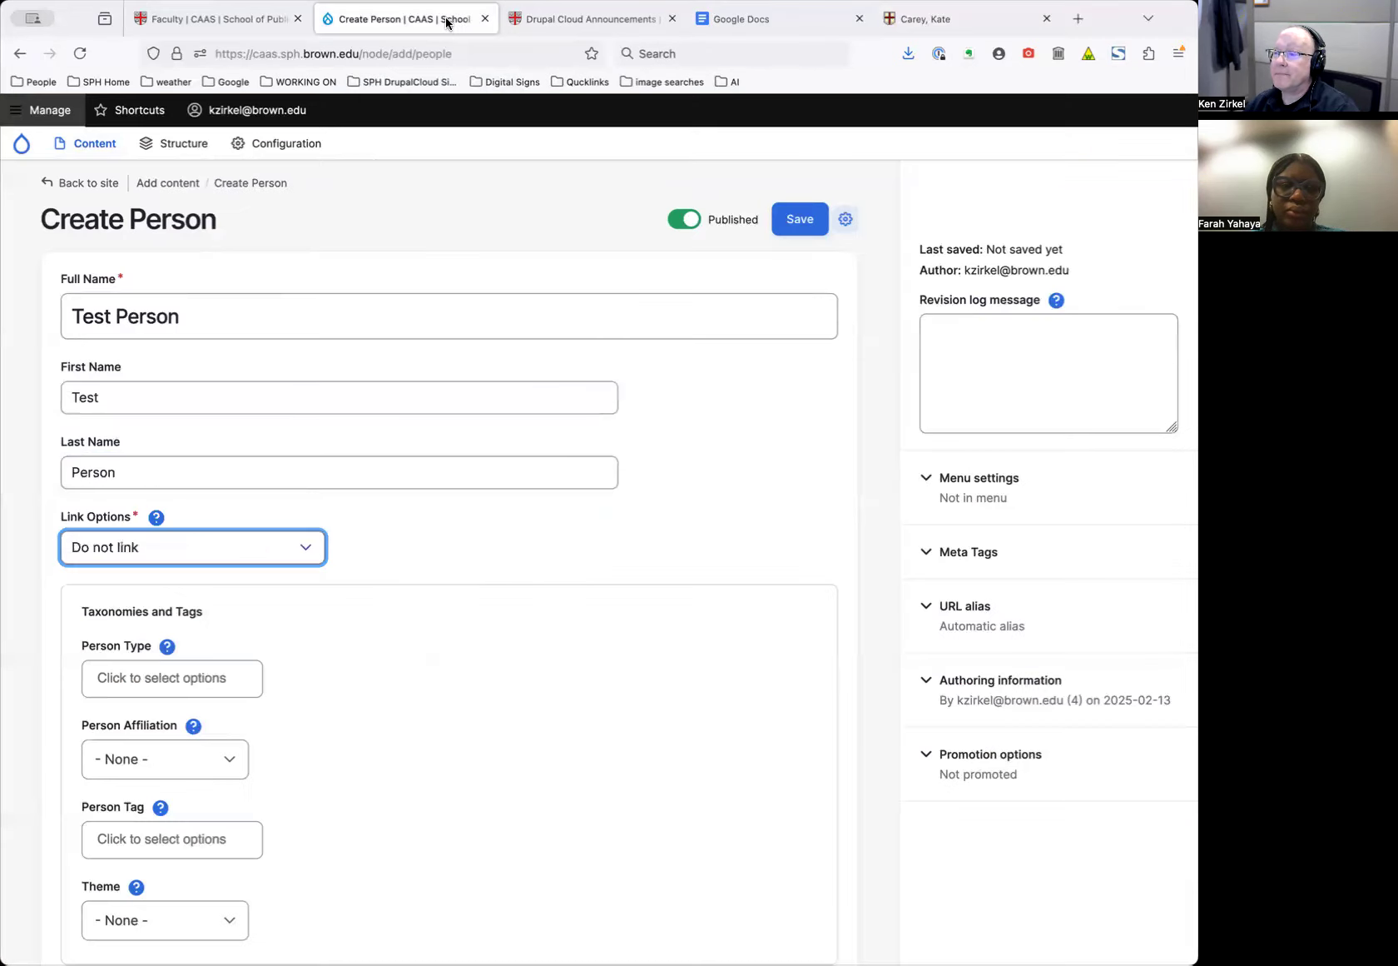
Change Link Options to 'Link to Researchers@Brown Profile'
{"action": "left_click", "coordinate": [268, 545]}
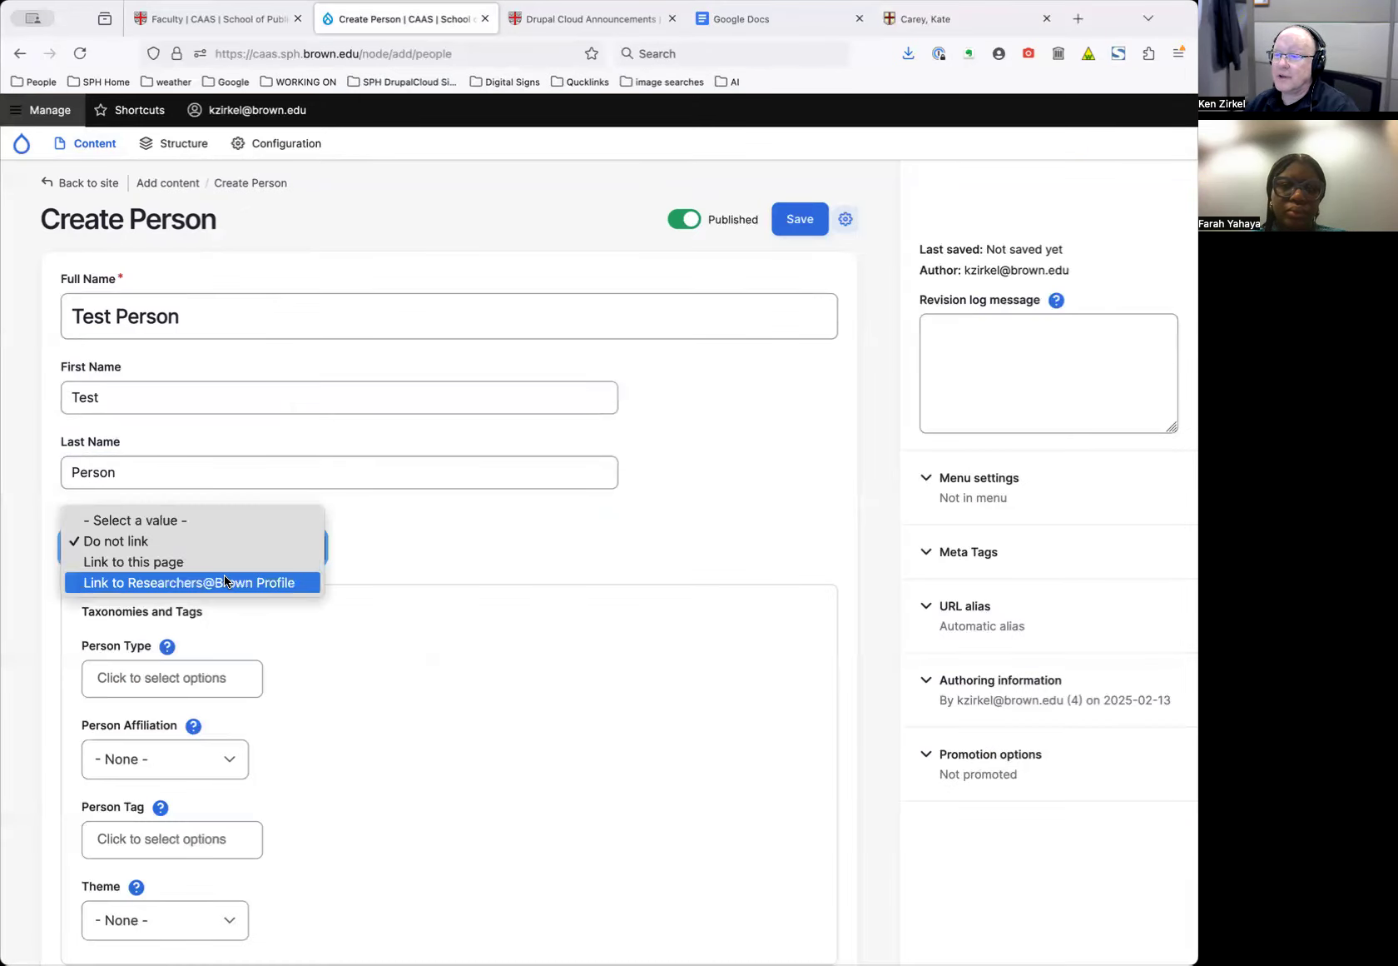
{"action": "left_click", "coordinate": [225, 582]}
{"action": "left_click", "coordinate": [275, 549]}
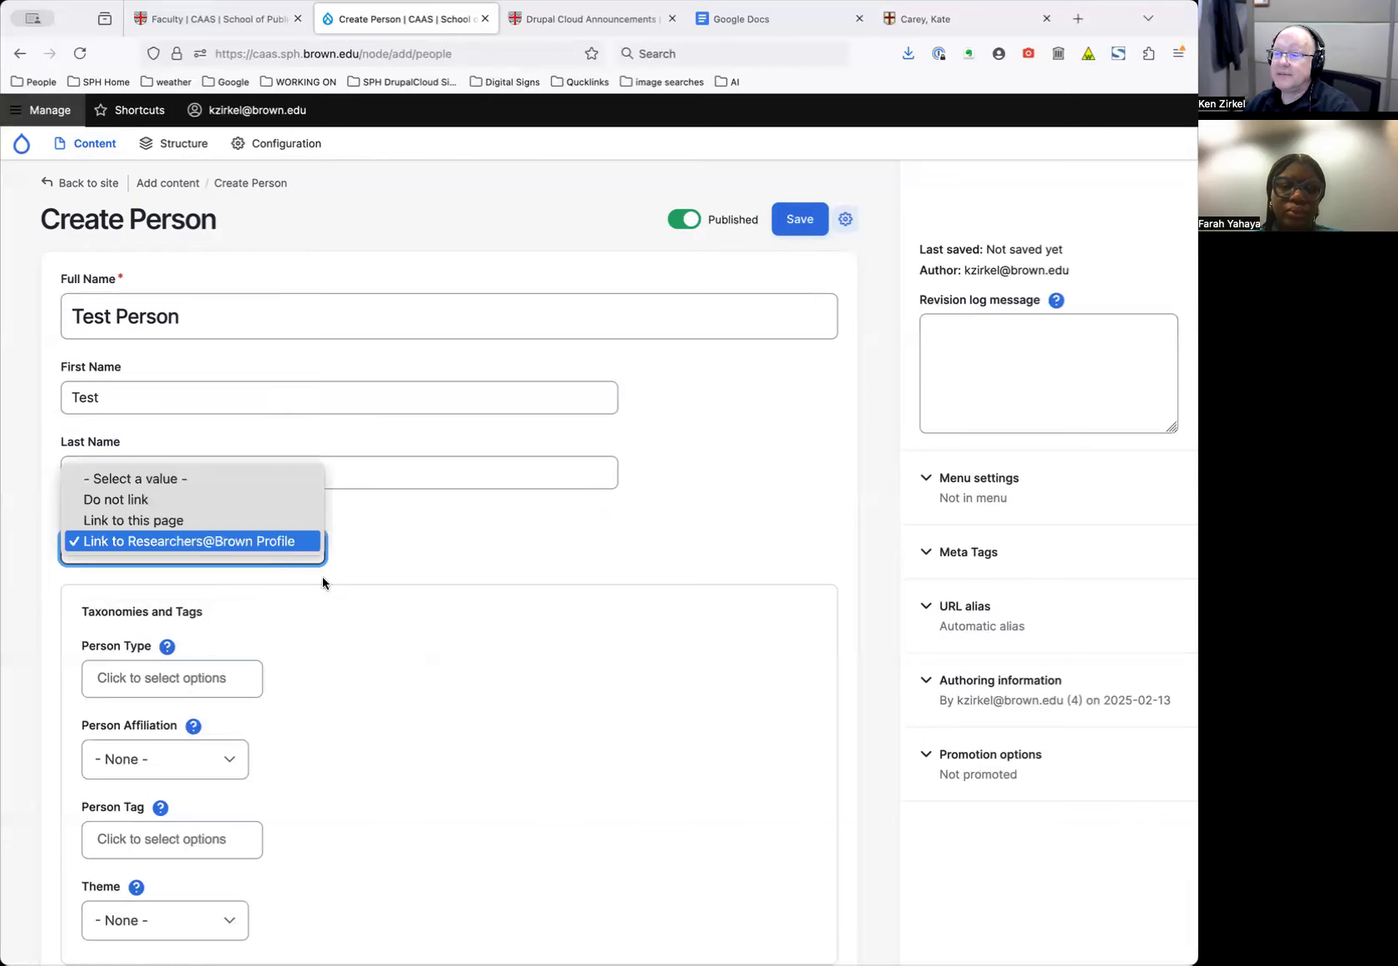
{"action": "left_click", "coordinate": [241, 547]}
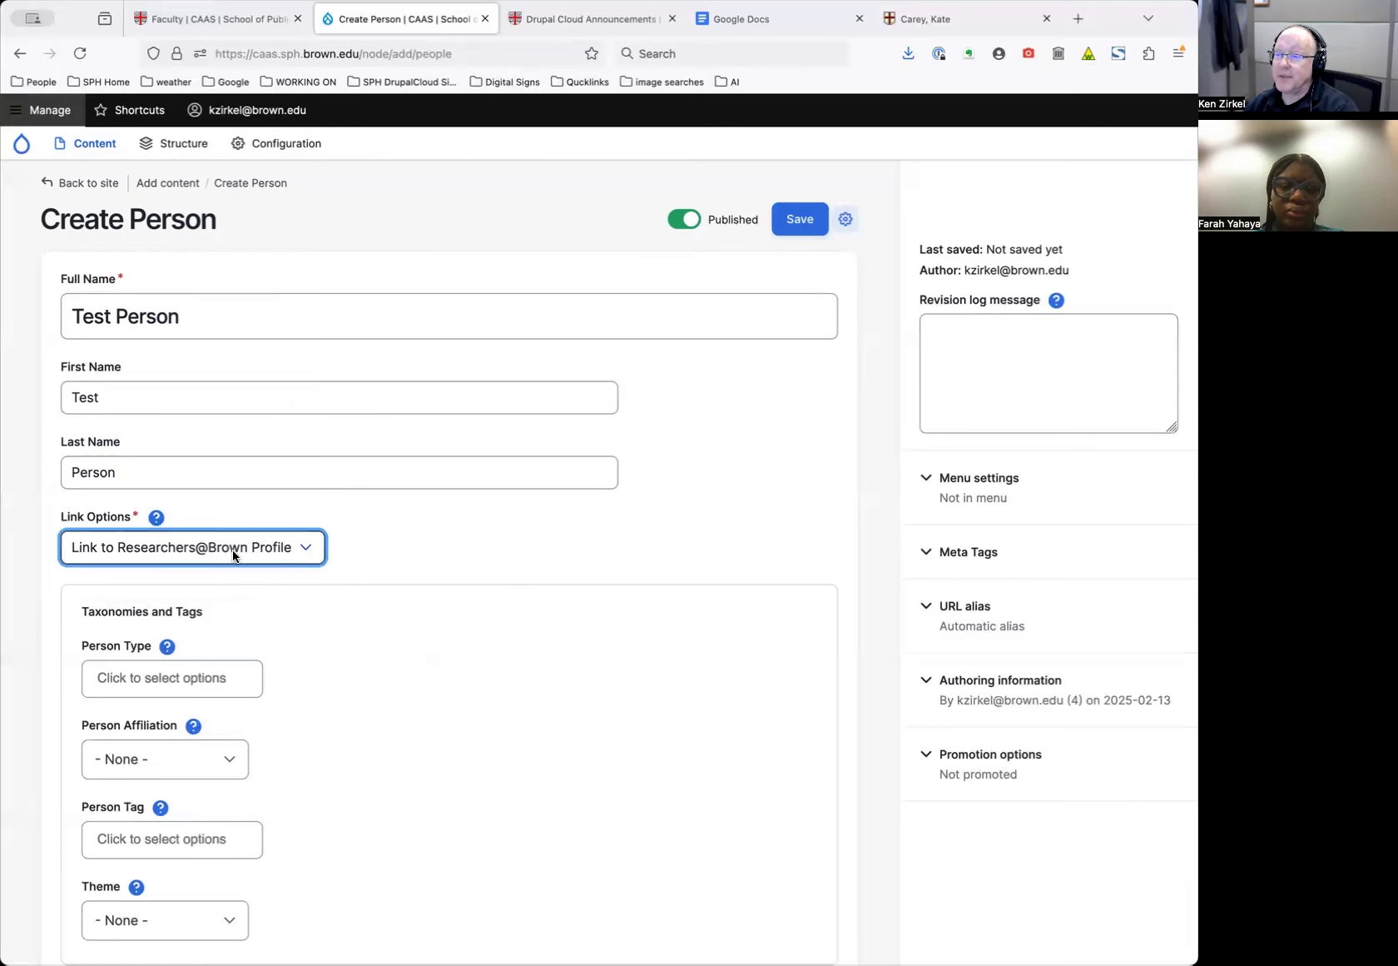
{"action": "left_click", "coordinate": [234, 555]}
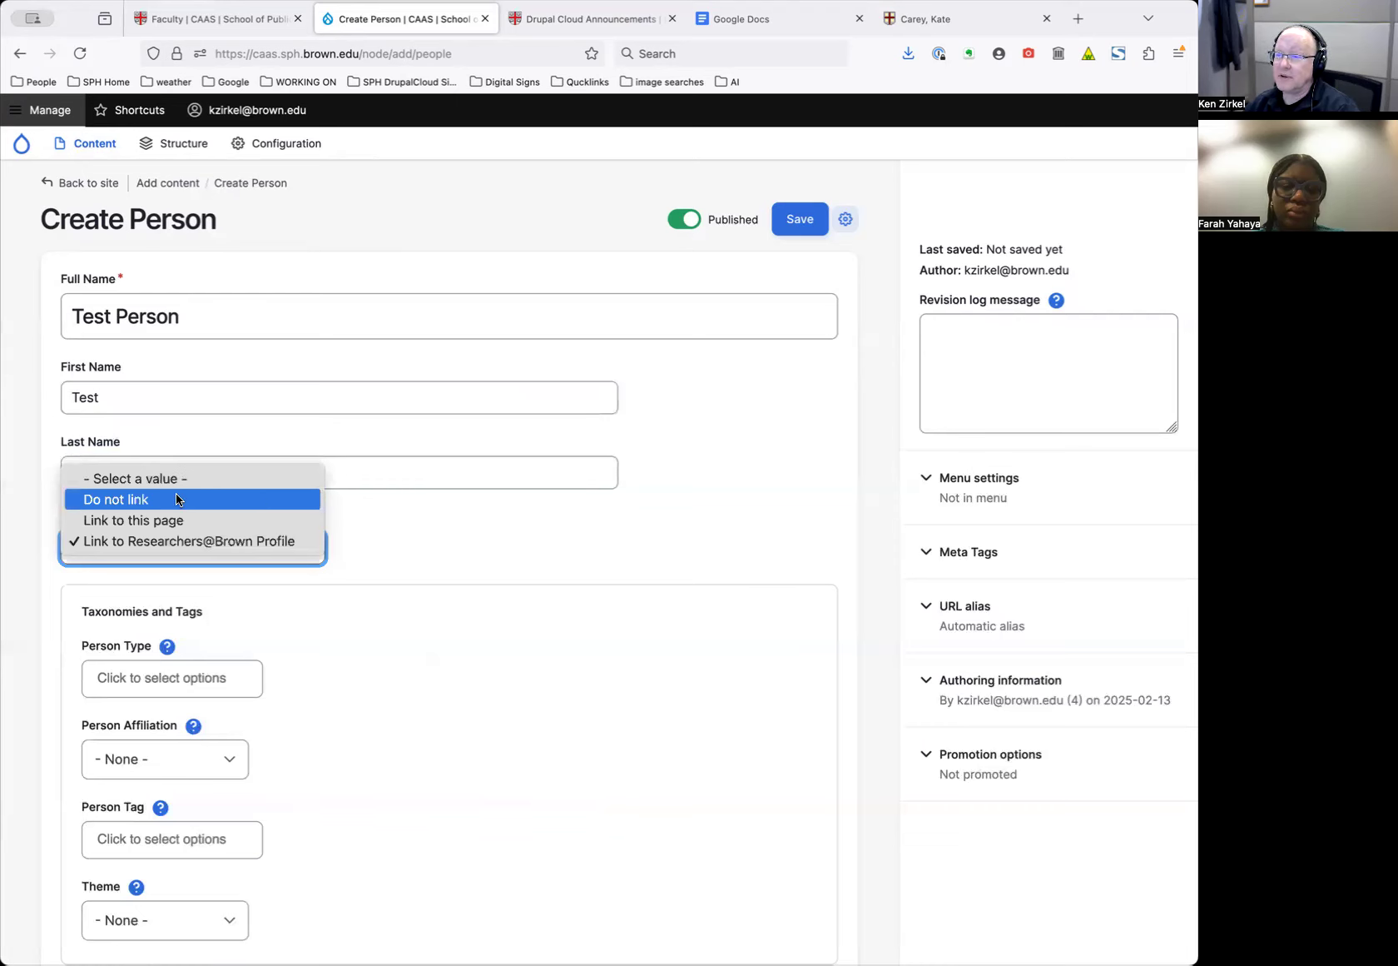
Set the Person Type to 'Adjunct Professor'
{"action": "left_click", "coordinate": [167, 541]}
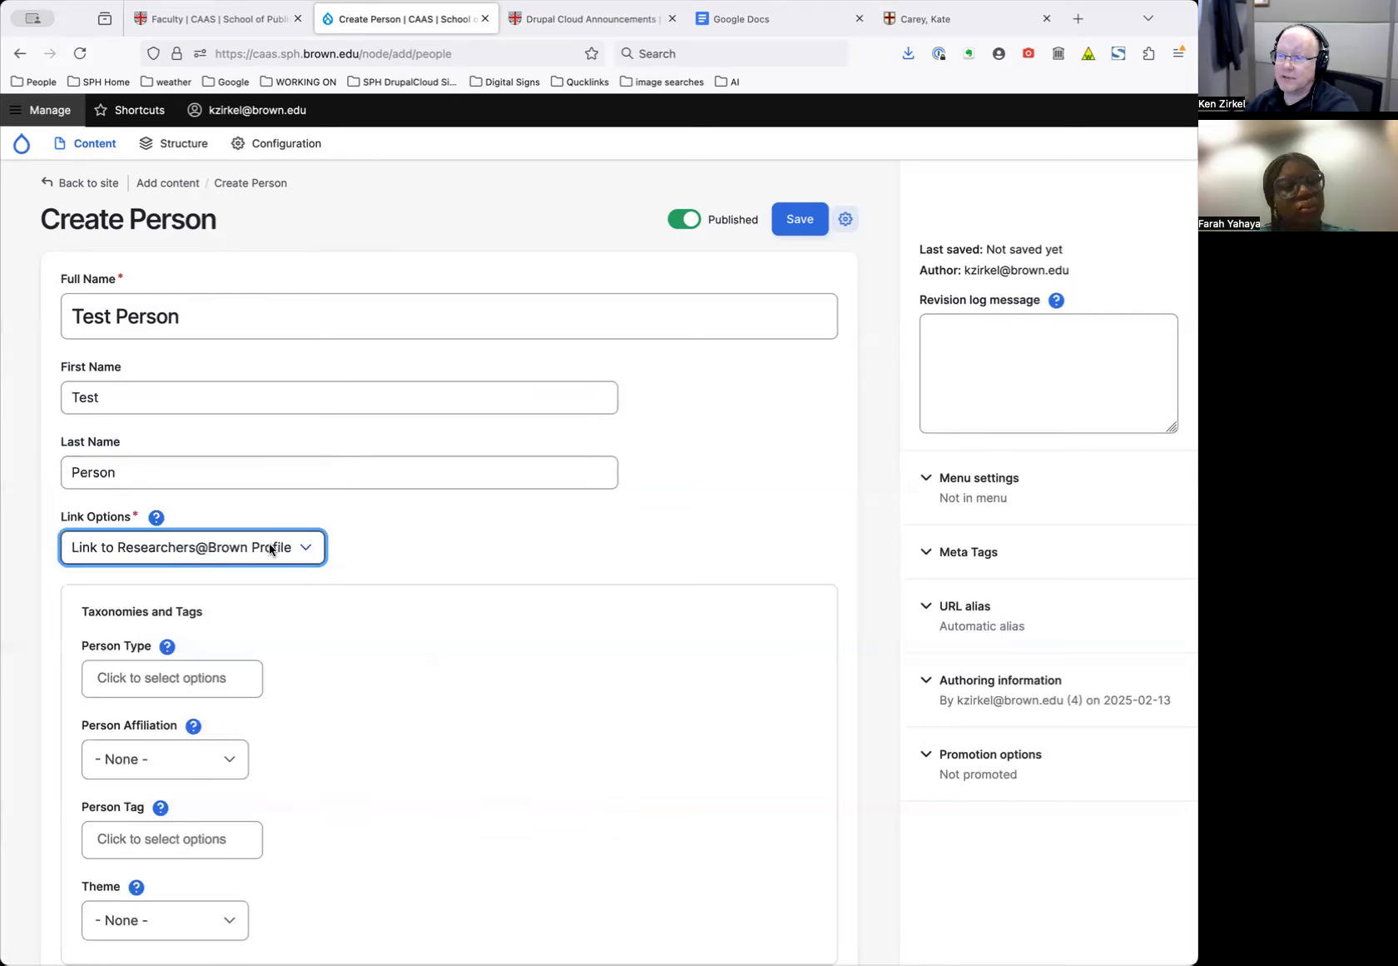
{"action": "scroll", "coordinate": [399, 559], "scroll_direction": "down", "scroll_amount": 2}
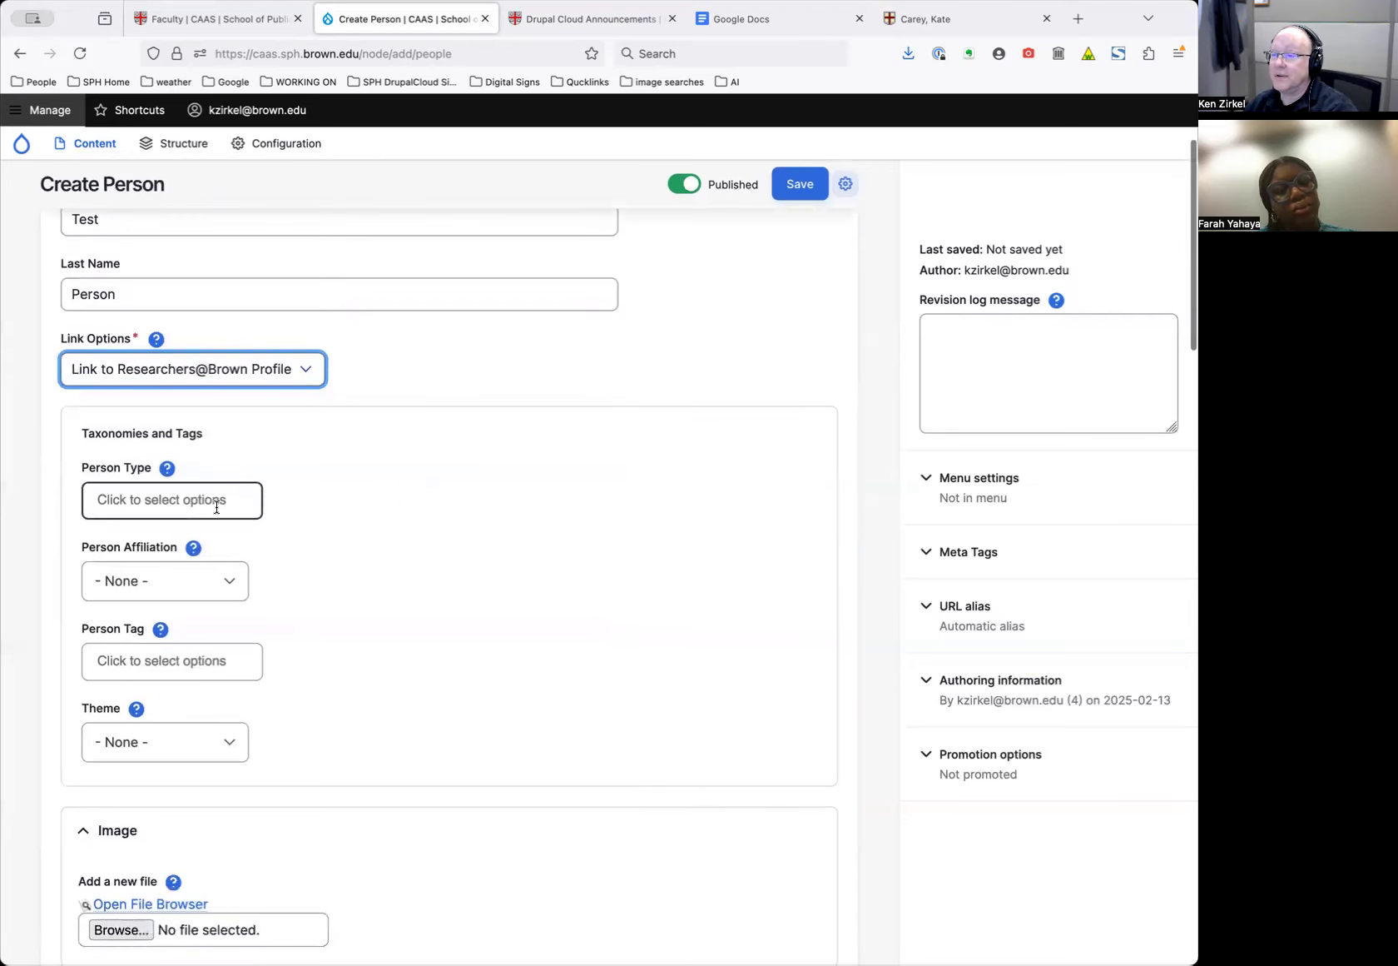
{"action": "left_click", "coordinate": [228, 491]}
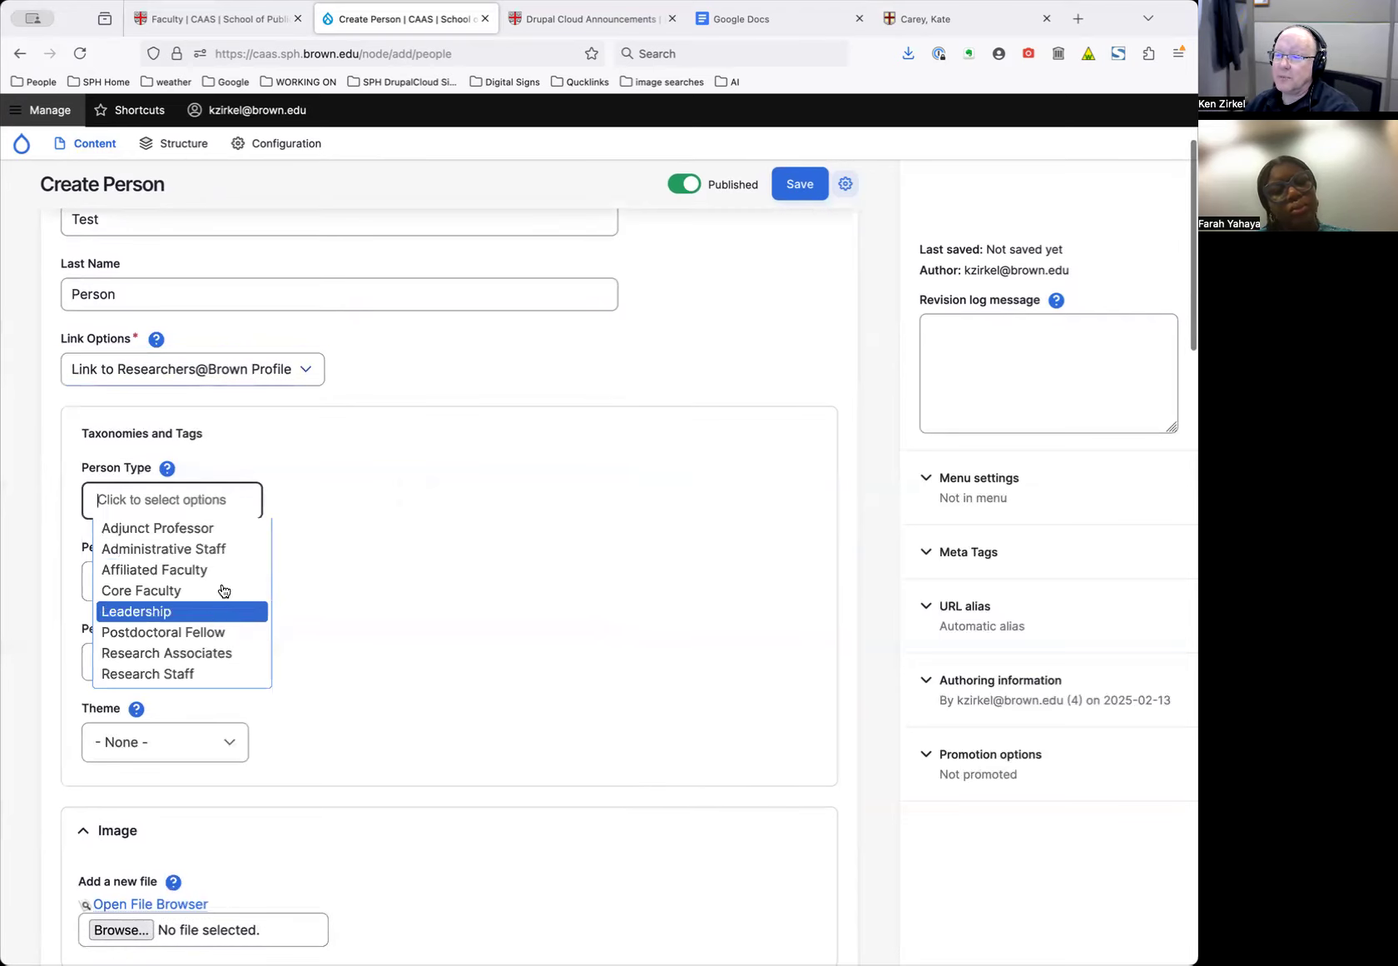
{"action": "left_click", "coordinate": [229, 529]}
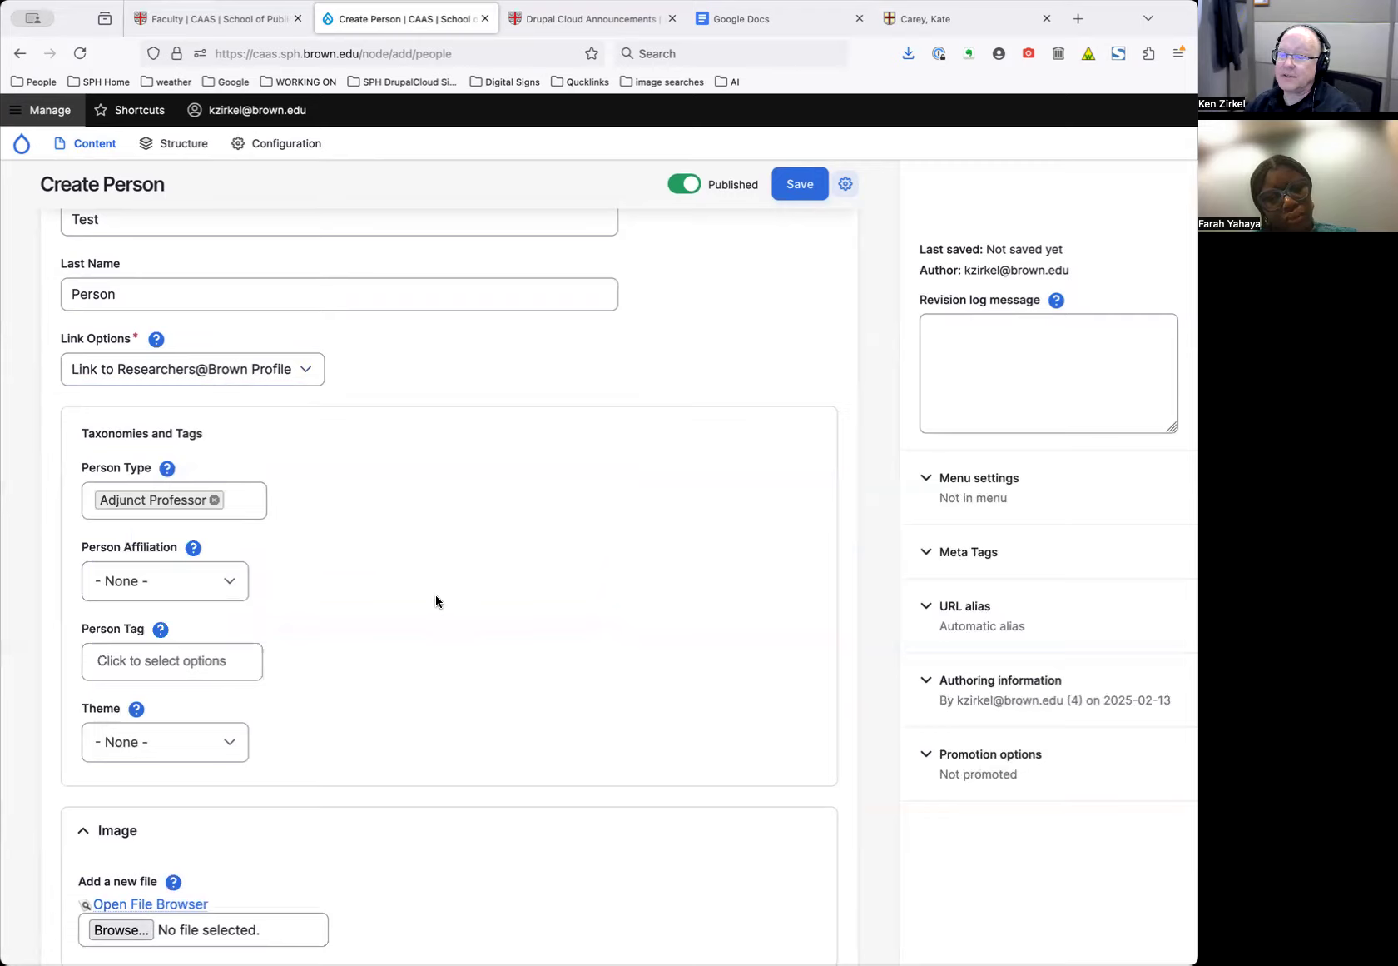
{"action": "scroll", "coordinate": [434, 594], "scroll_direction": "down", "scroll_amount": 3}
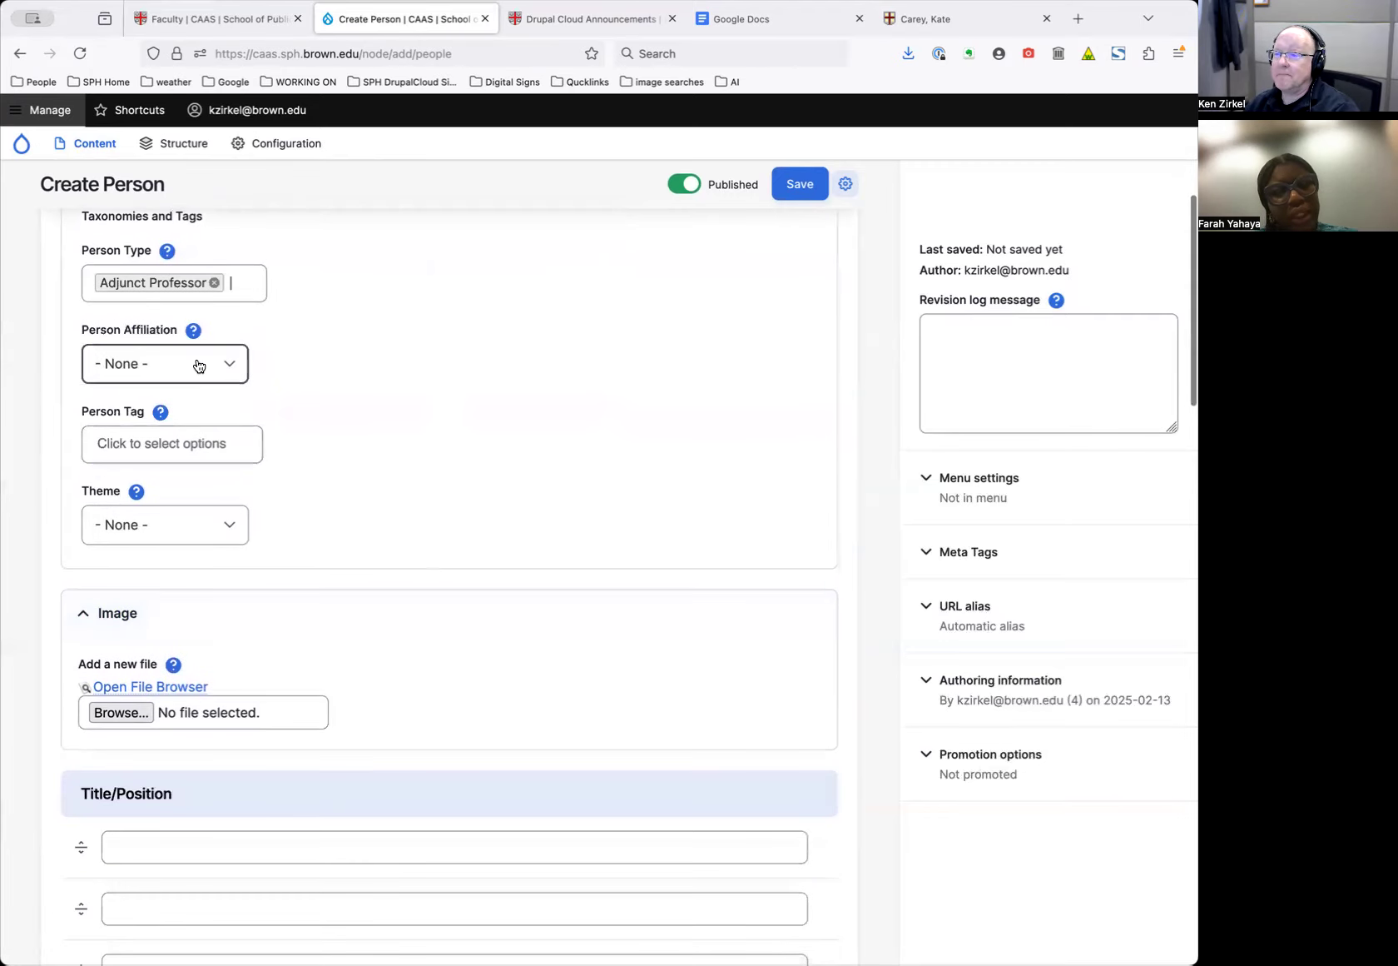
{"action": "scroll", "coordinate": [325, 398], "scroll_direction": "up", "scroll_amount": 2}
Check the Person Tag, Person Type and Person Affiliation lists, leaving Affiliation at None
{"action": "left_click", "coordinate": [246, 454]}
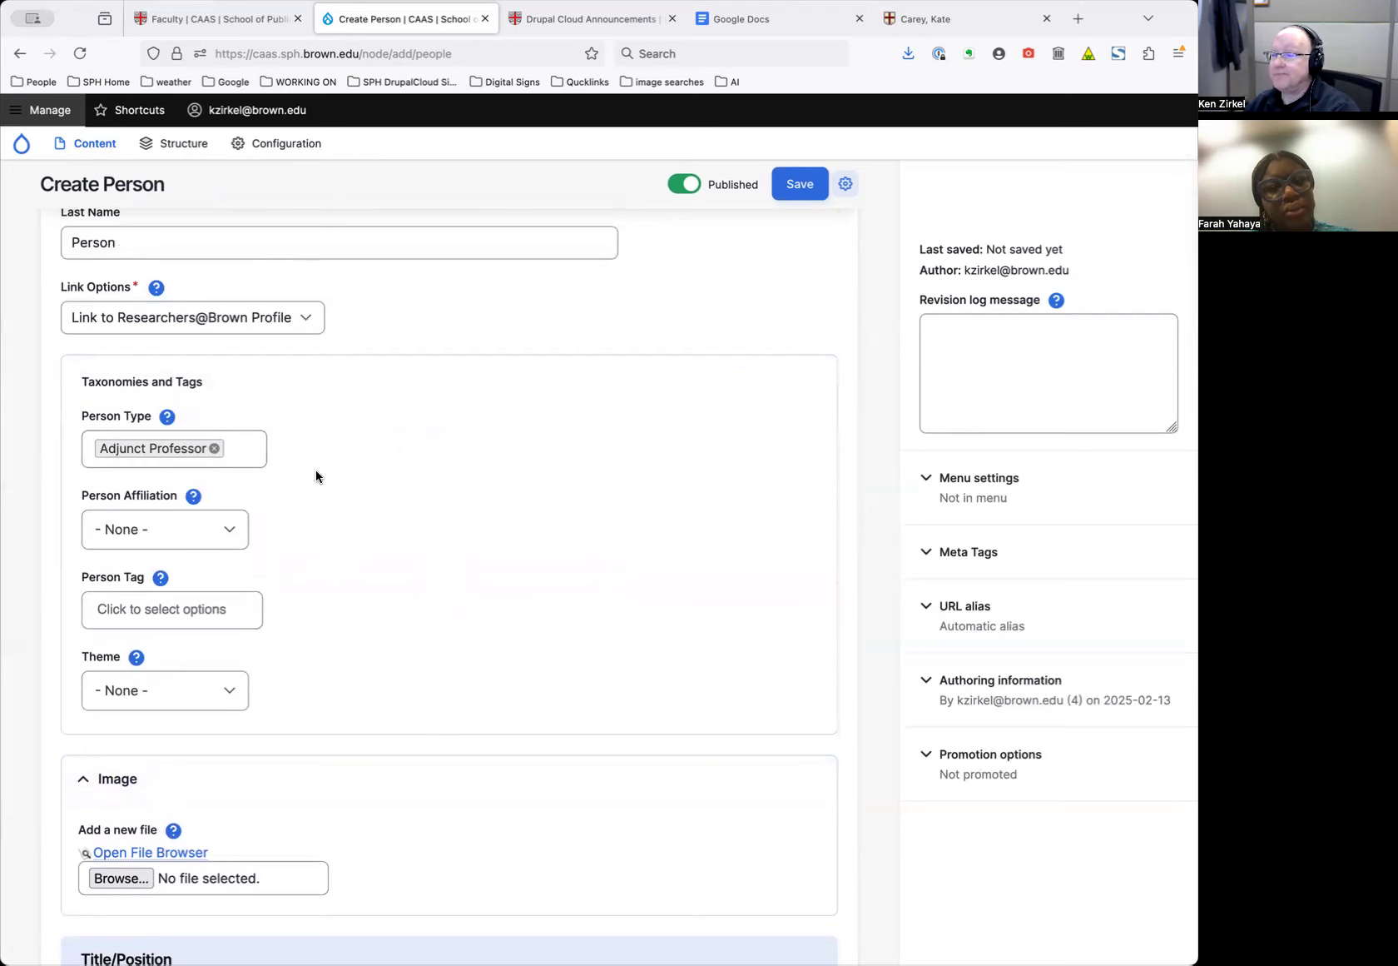
{"action": "scroll", "coordinate": [315, 471], "scroll_direction": "down", "scroll_amount": 1}
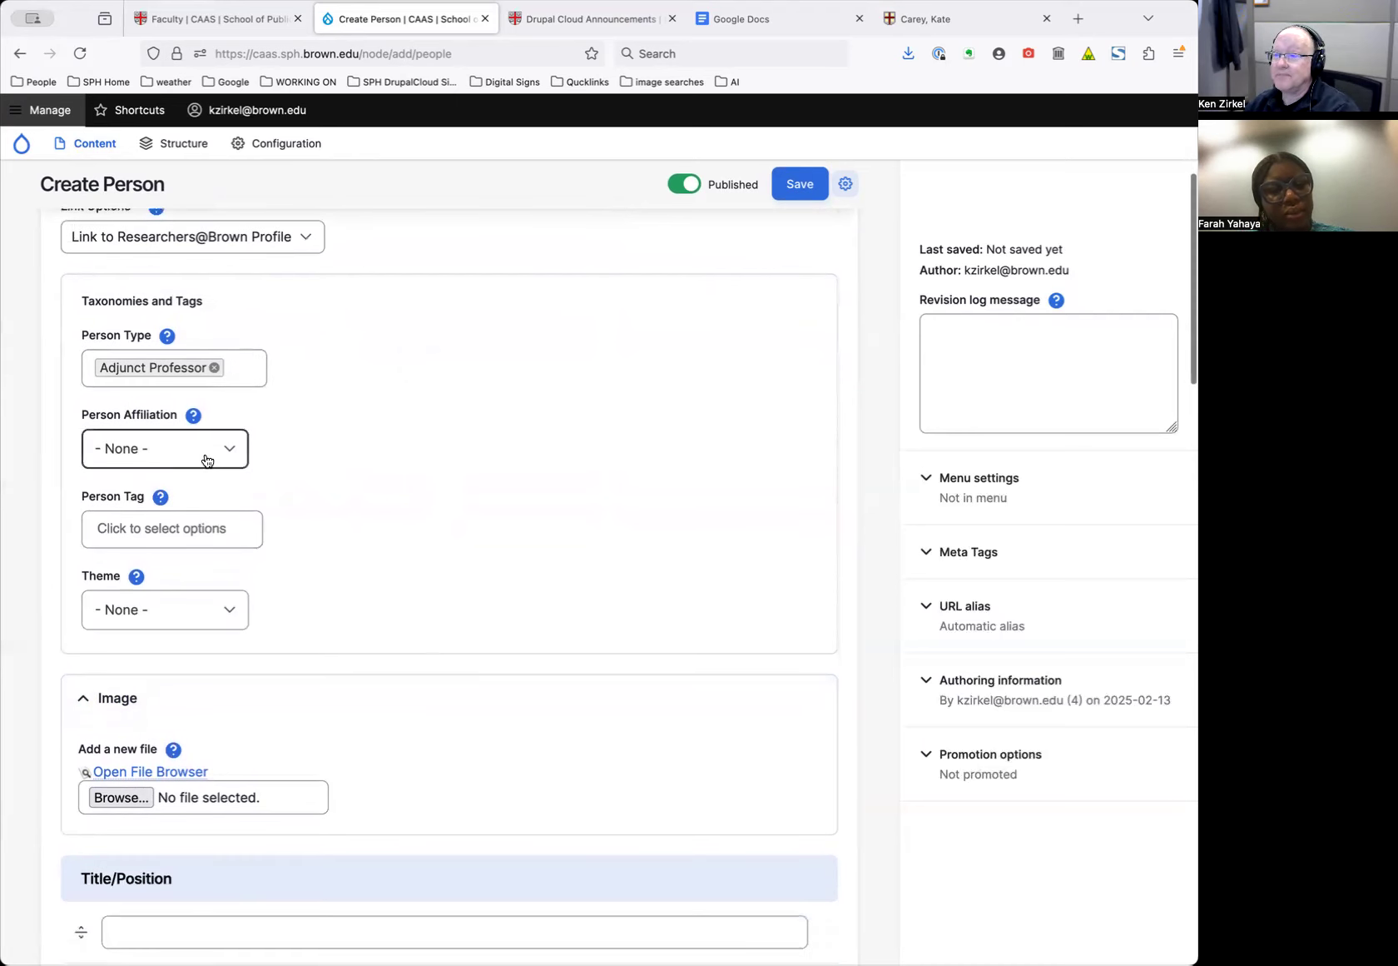
{"action": "left_click", "coordinate": [213, 528]}
{"action": "left_click", "coordinate": [374, 481]}
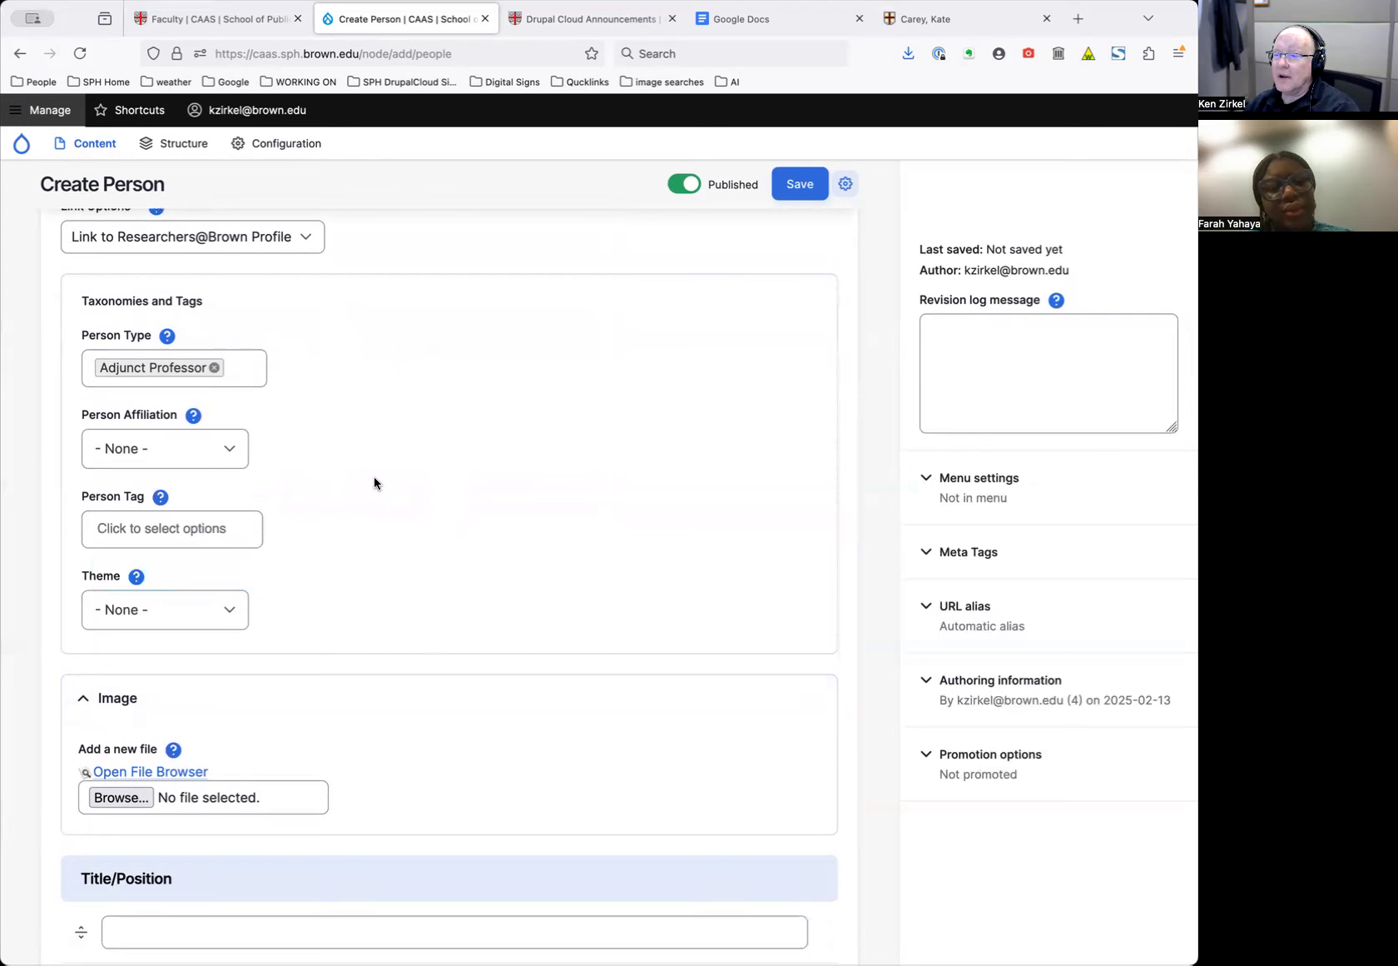
{"action": "left_click", "coordinate": [245, 370]}
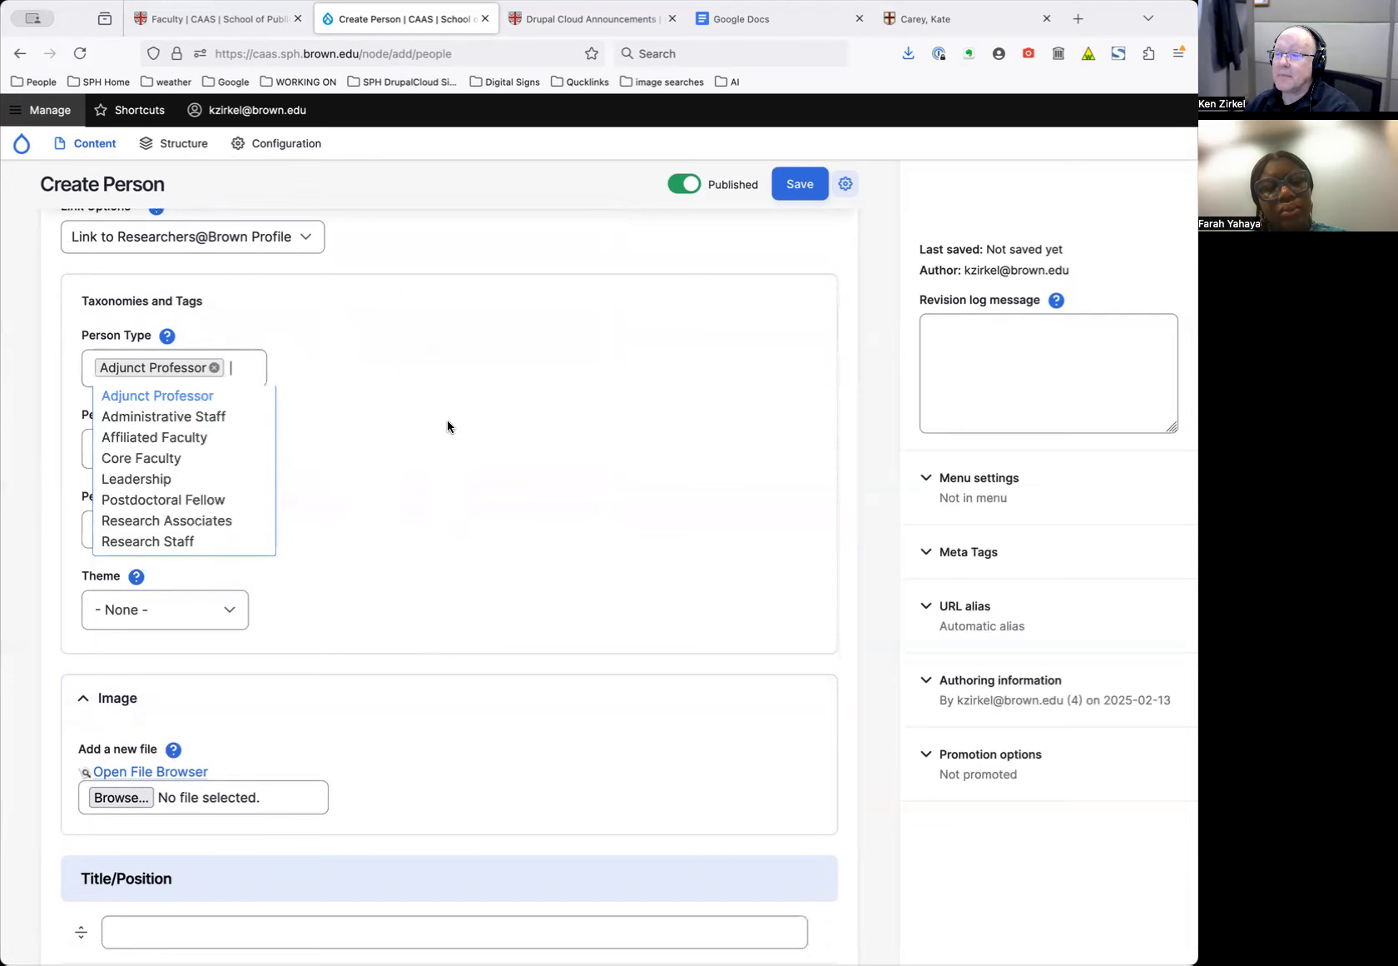
{"action": "left_click", "coordinate": [351, 382]}
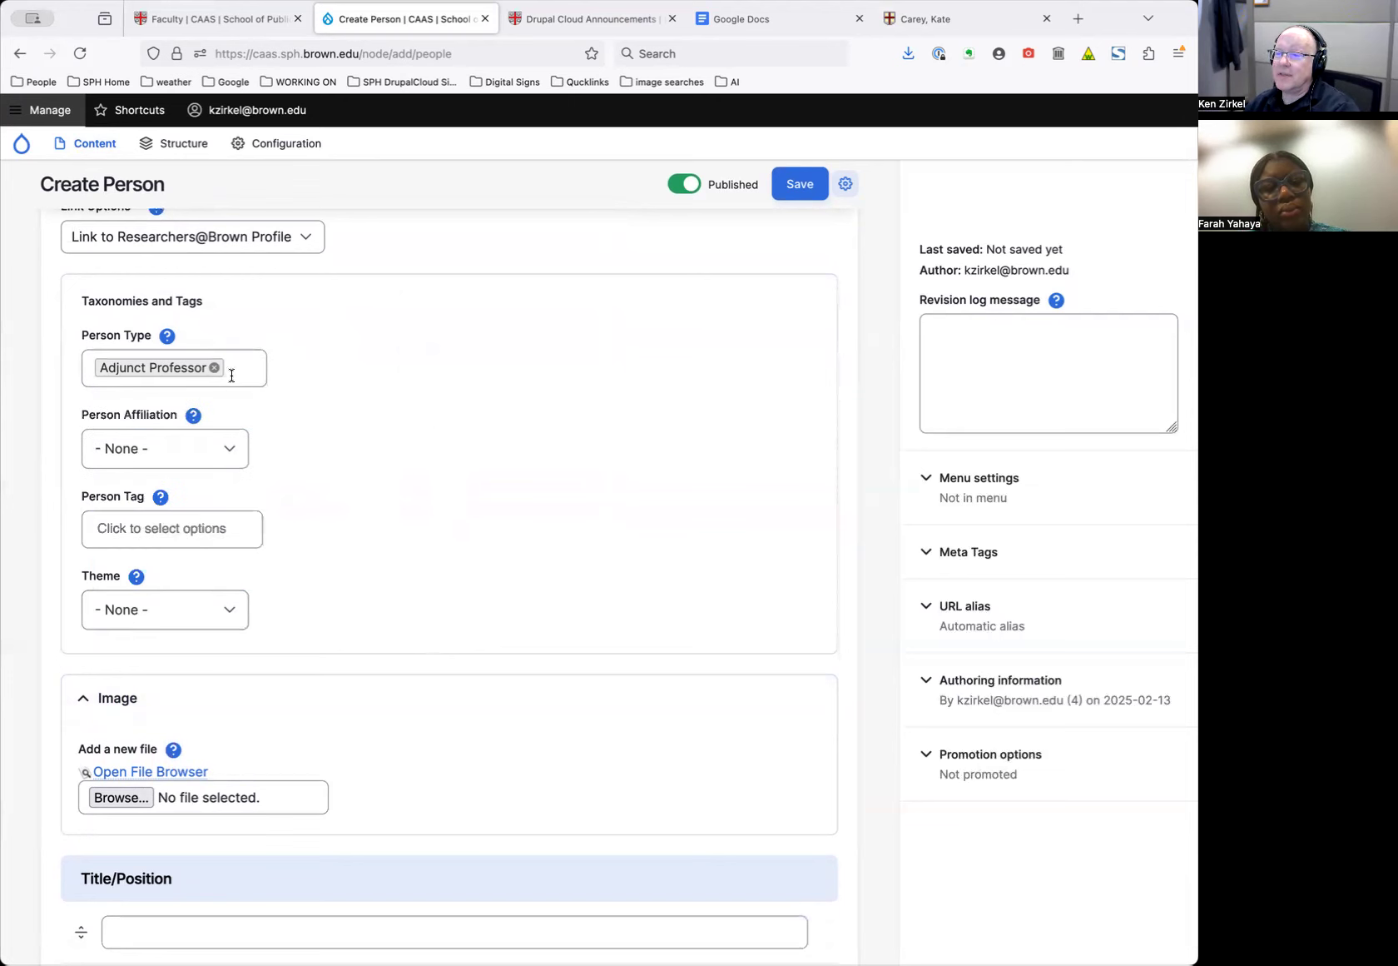
{"action": "left_click", "coordinate": [169, 531]}
{"action": "left_click", "coordinate": [342, 507]}
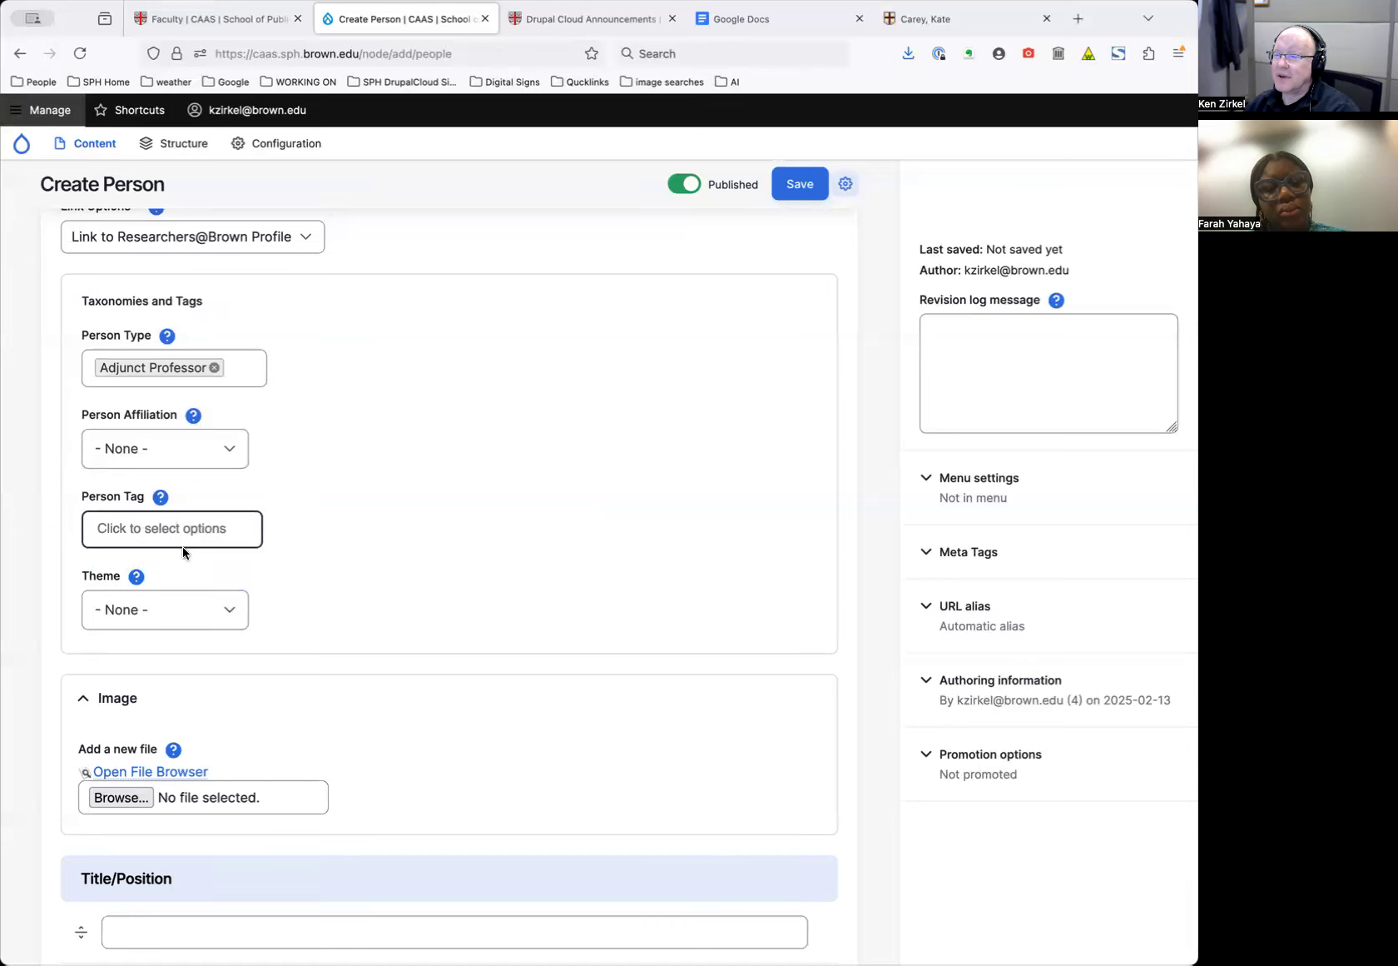
{"action": "left_click", "coordinate": [212, 450]}
{"action": "left_click", "coordinate": [338, 423]}
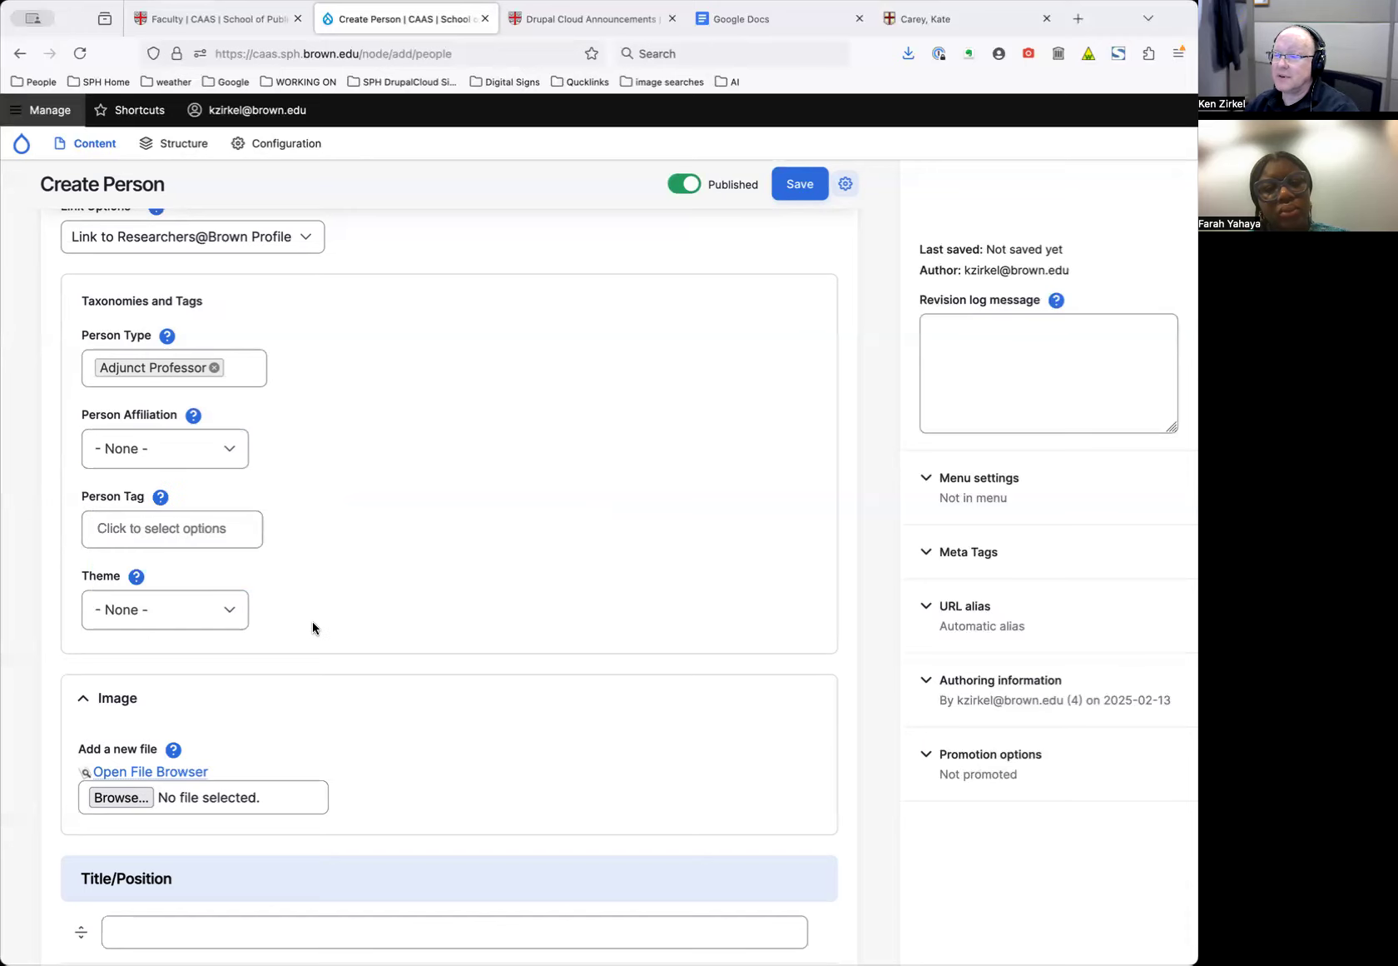
{"action": "scroll", "coordinate": [316, 621], "scroll_direction": "down", "scroll_amount": 3}
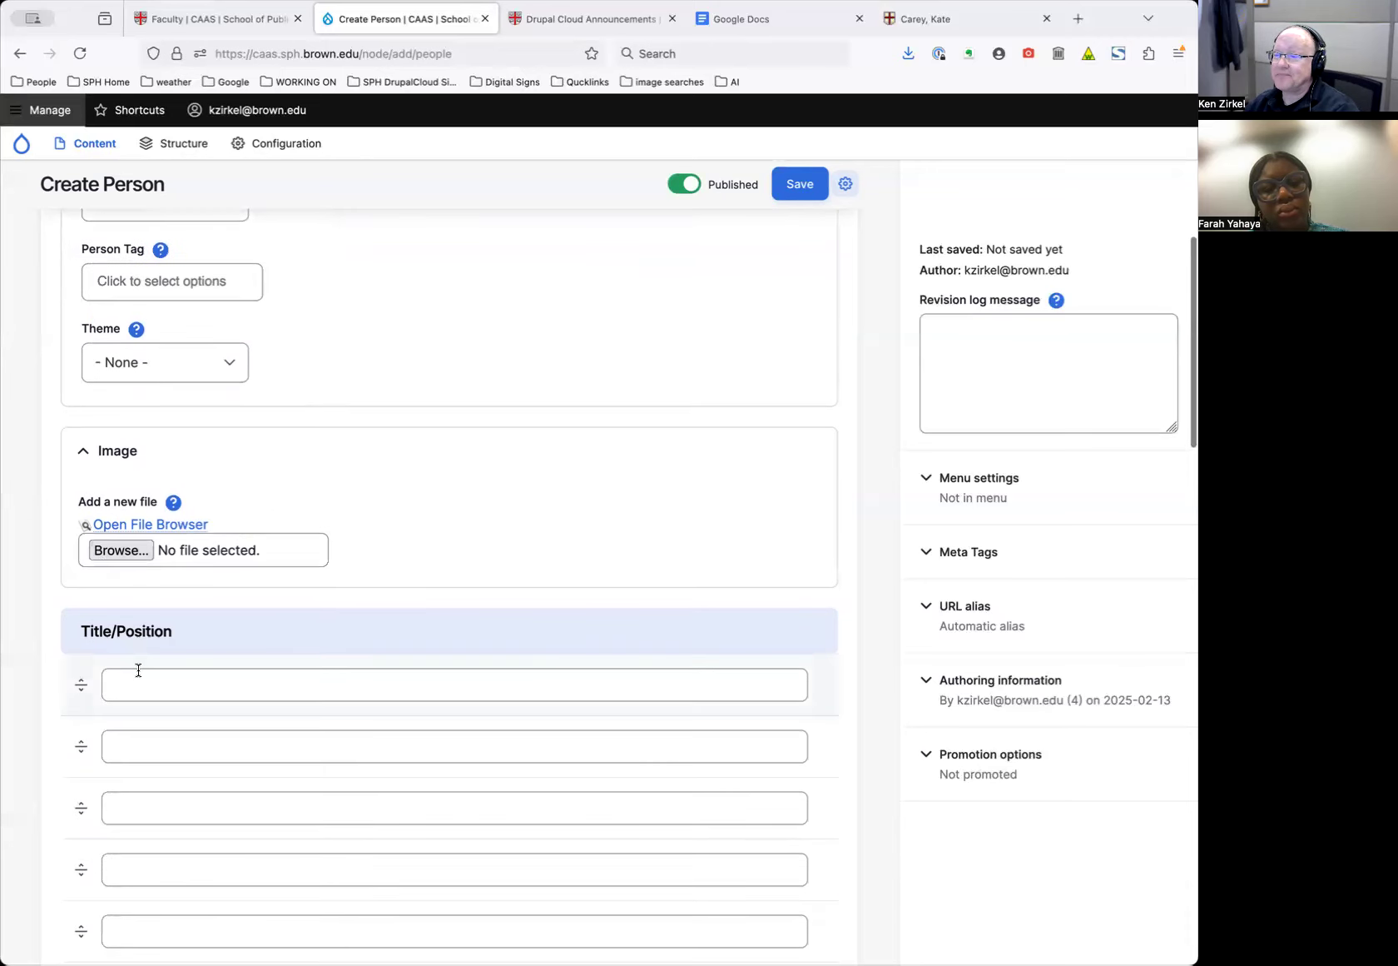
Paste the copied Researchers@Brown profile URL into the form's Researchers@Brown Profile field
{"action": "scroll", "coordinate": [155, 667], "scroll_direction": "down", "scroll_amount": 5}
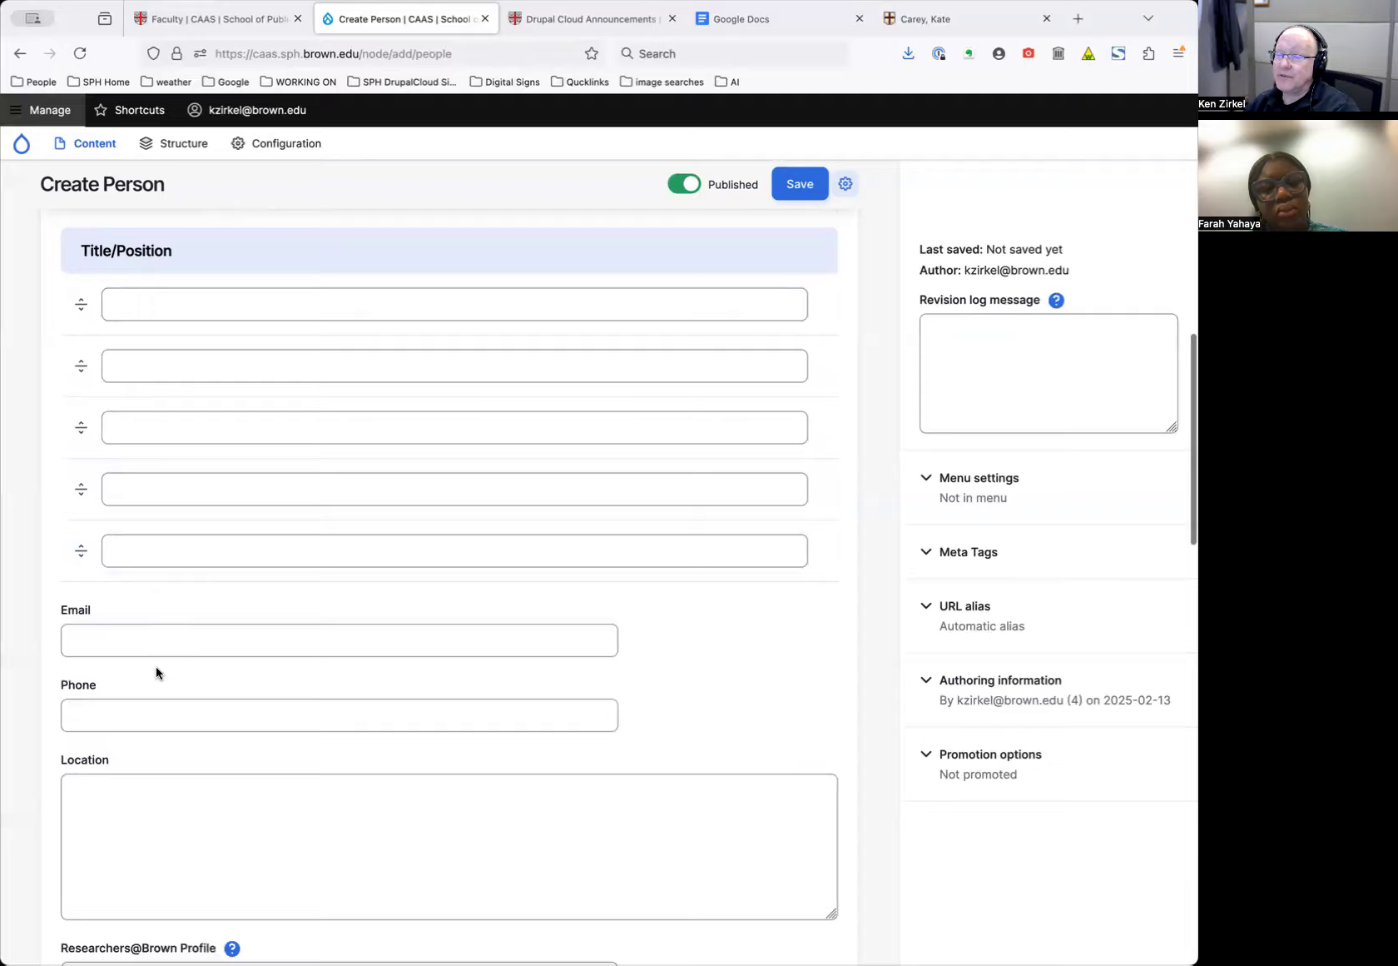
{"action": "scroll", "coordinate": [155, 667], "scroll_direction": "up", "scroll_amount": 3}
{"action": "scroll", "coordinate": [156, 668], "scroll_direction": "down", "scroll_amount": 5}
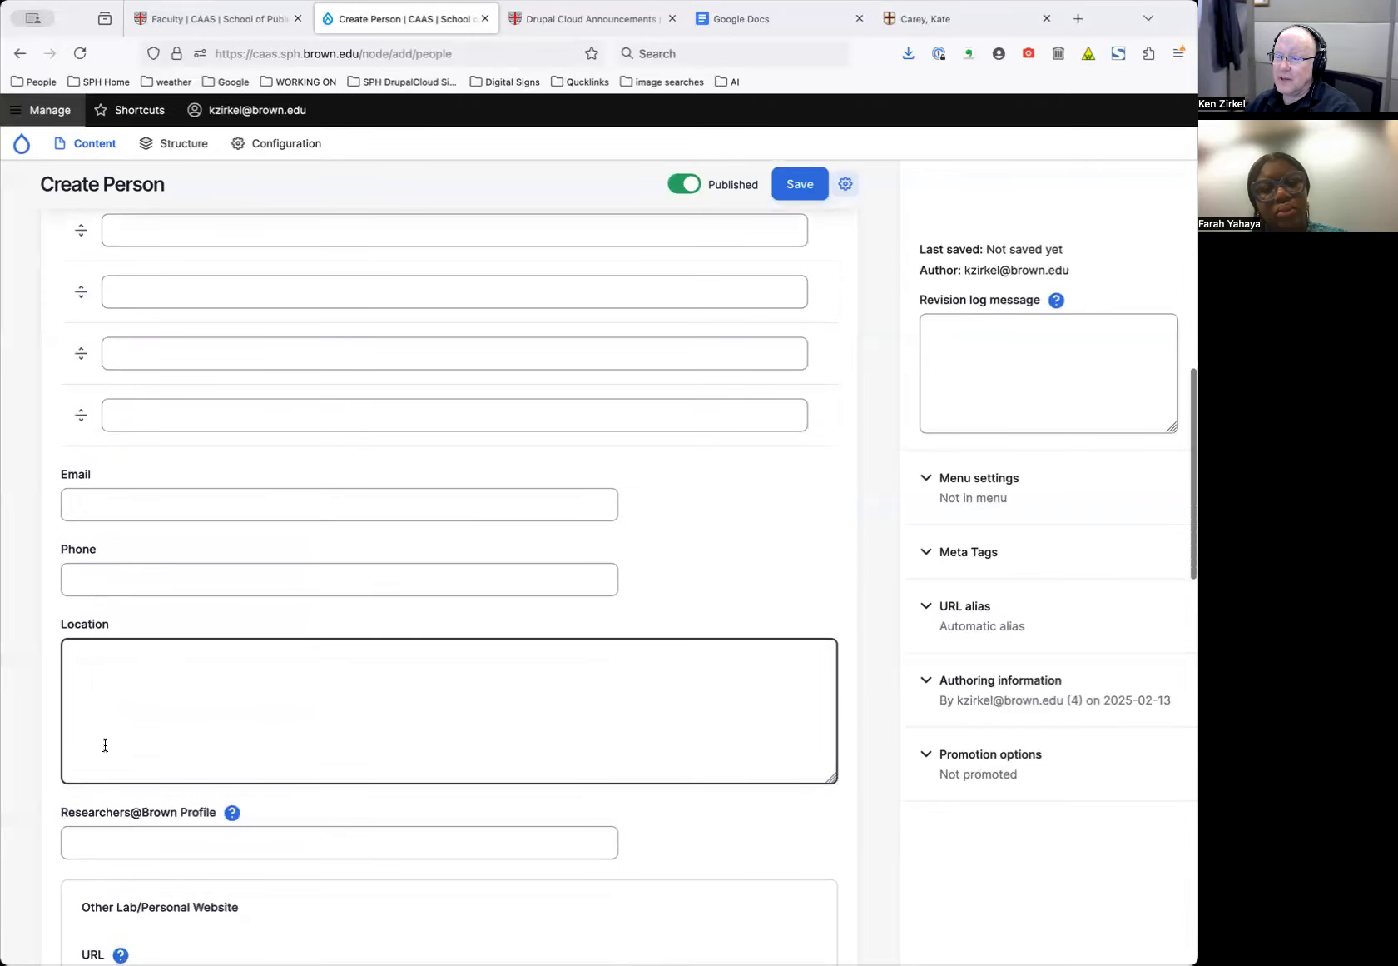
{"action": "scroll", "coordinate": [103, 742], "scroll_direction": "down", "scroll_amount": 2}
{"action": "left_click", "coordinate": [152, 691]}
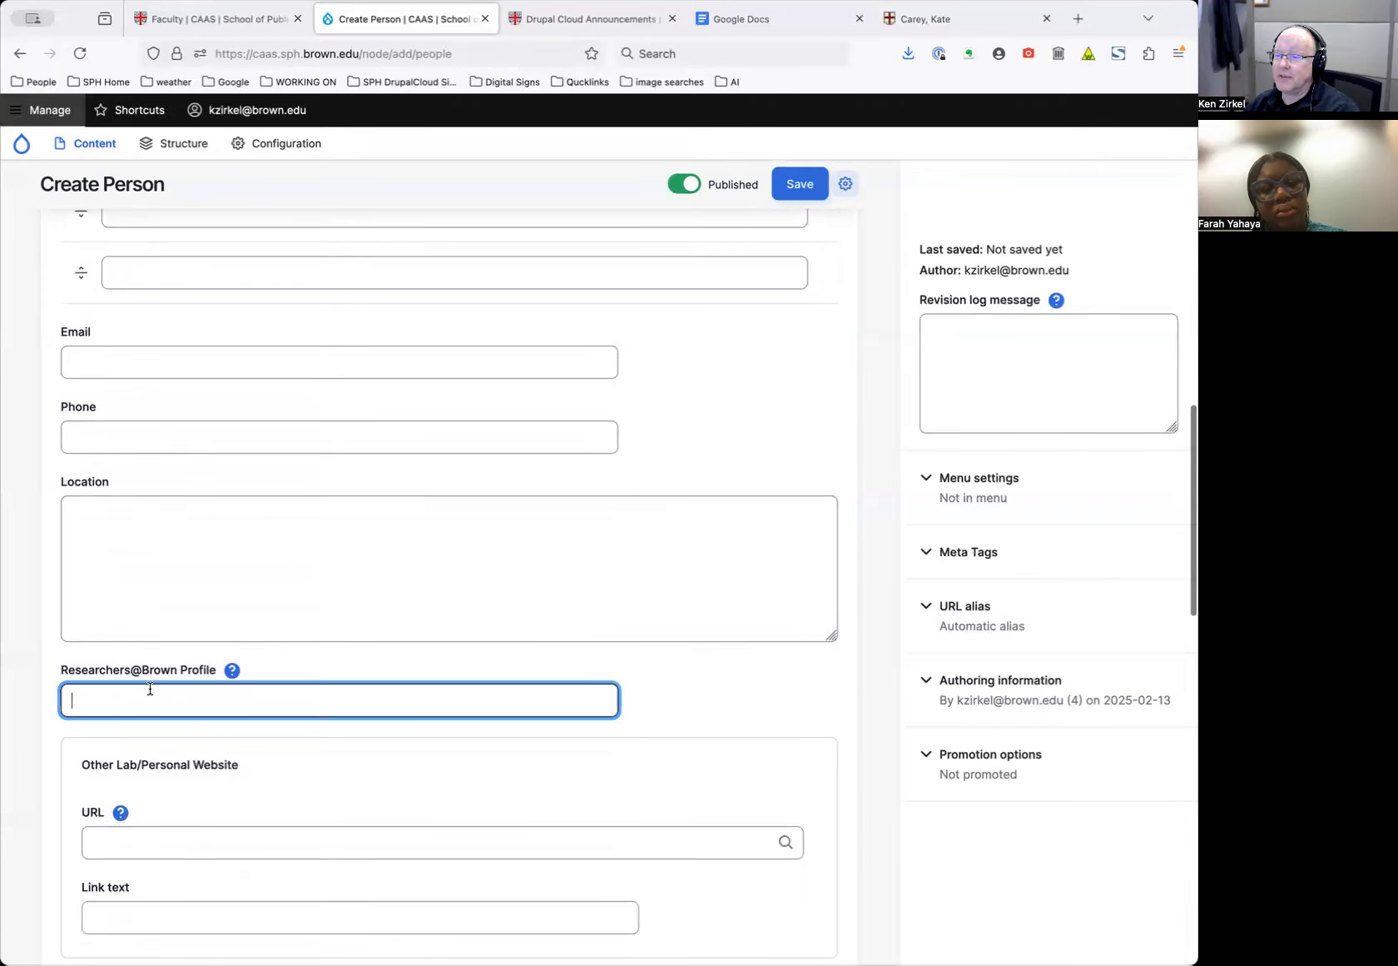
{"action": "type", "text": "https://vivo.brown.edu/display/kc11"}
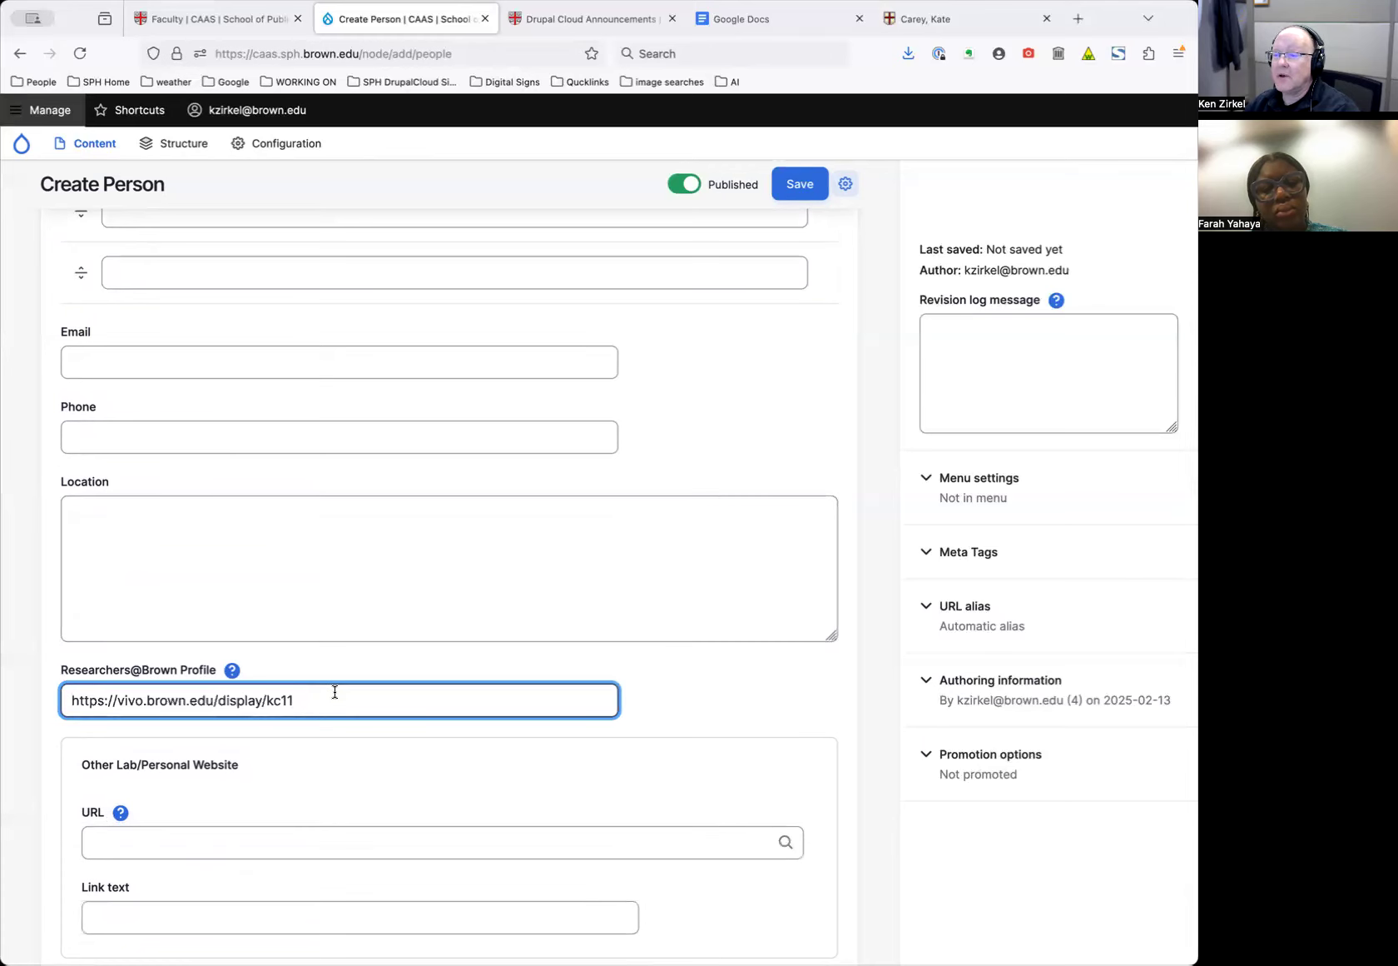
{"action": "scroll", "coordinate": [335, 691], "scroll_direction": "up", "scroll_amount": 2}
{"action": "scroll", "coordinate": [350, 770], "scroll_direction": "up", "scroll_amount": 14}
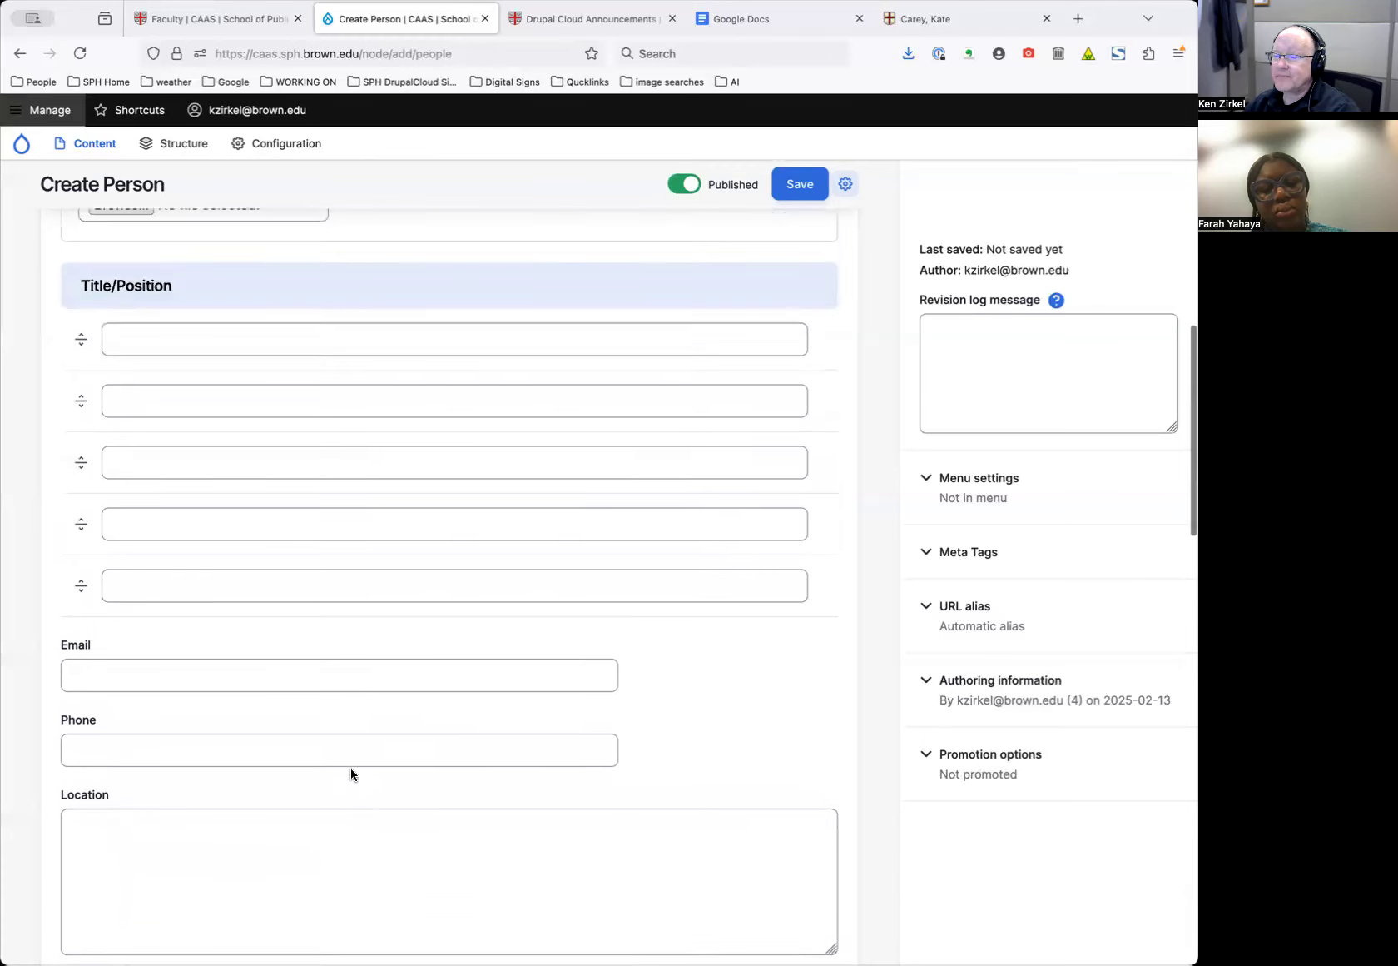
Open the researcher's profile photo at full size in its own tab
{"action": "left_click", "coordinate": [916, 18]}
{"action": "right_click", "coordinate": [324, 292]}
{"action": "left_click", "coordinate": [324, 296]}
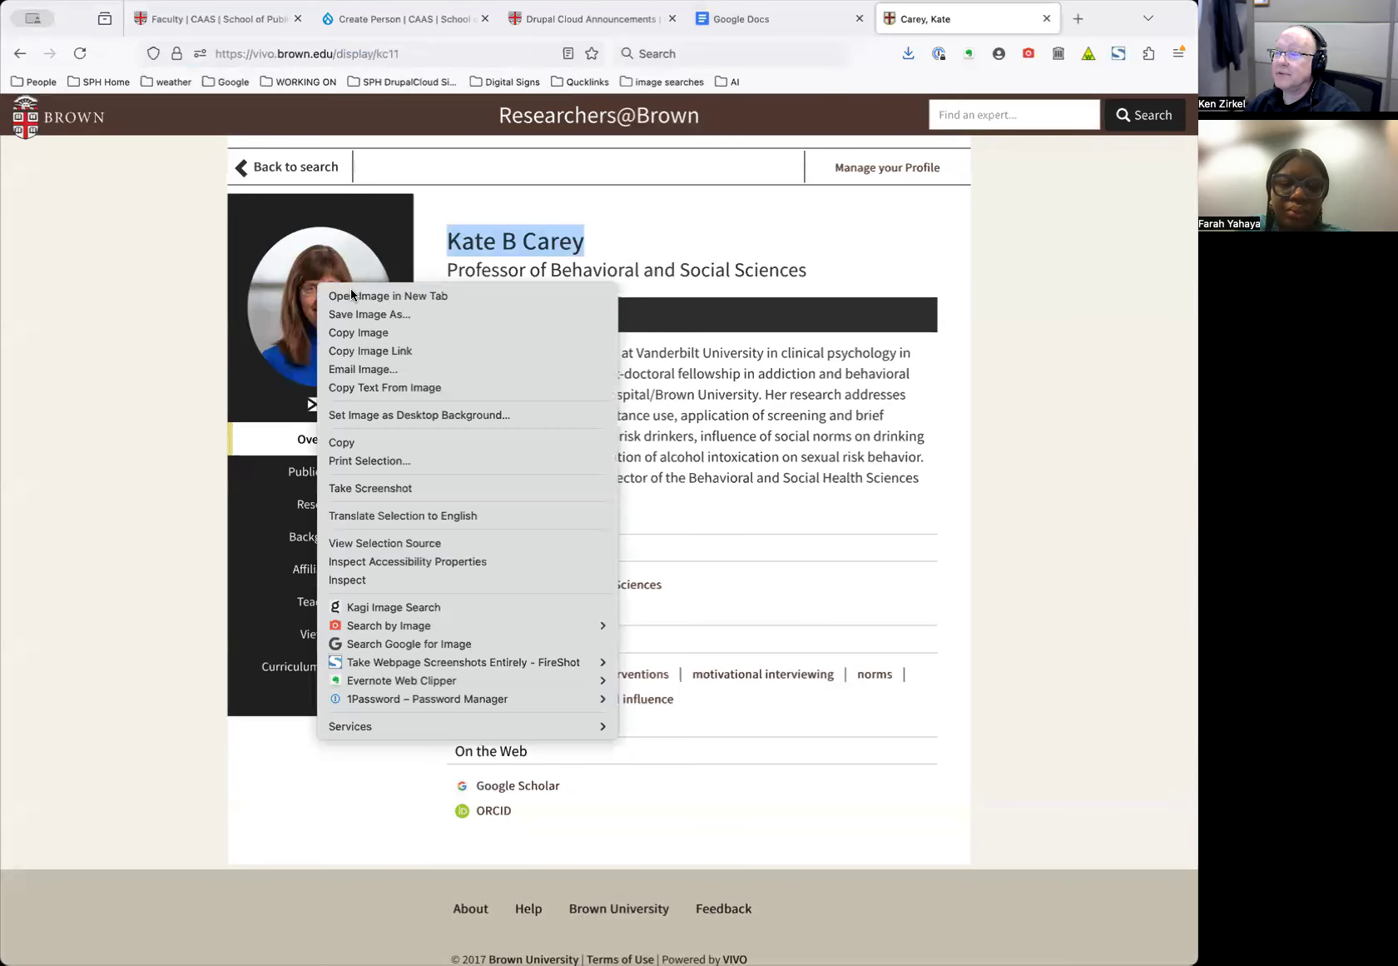
{"action": "left_click", "coordinate": [1013, 21]}
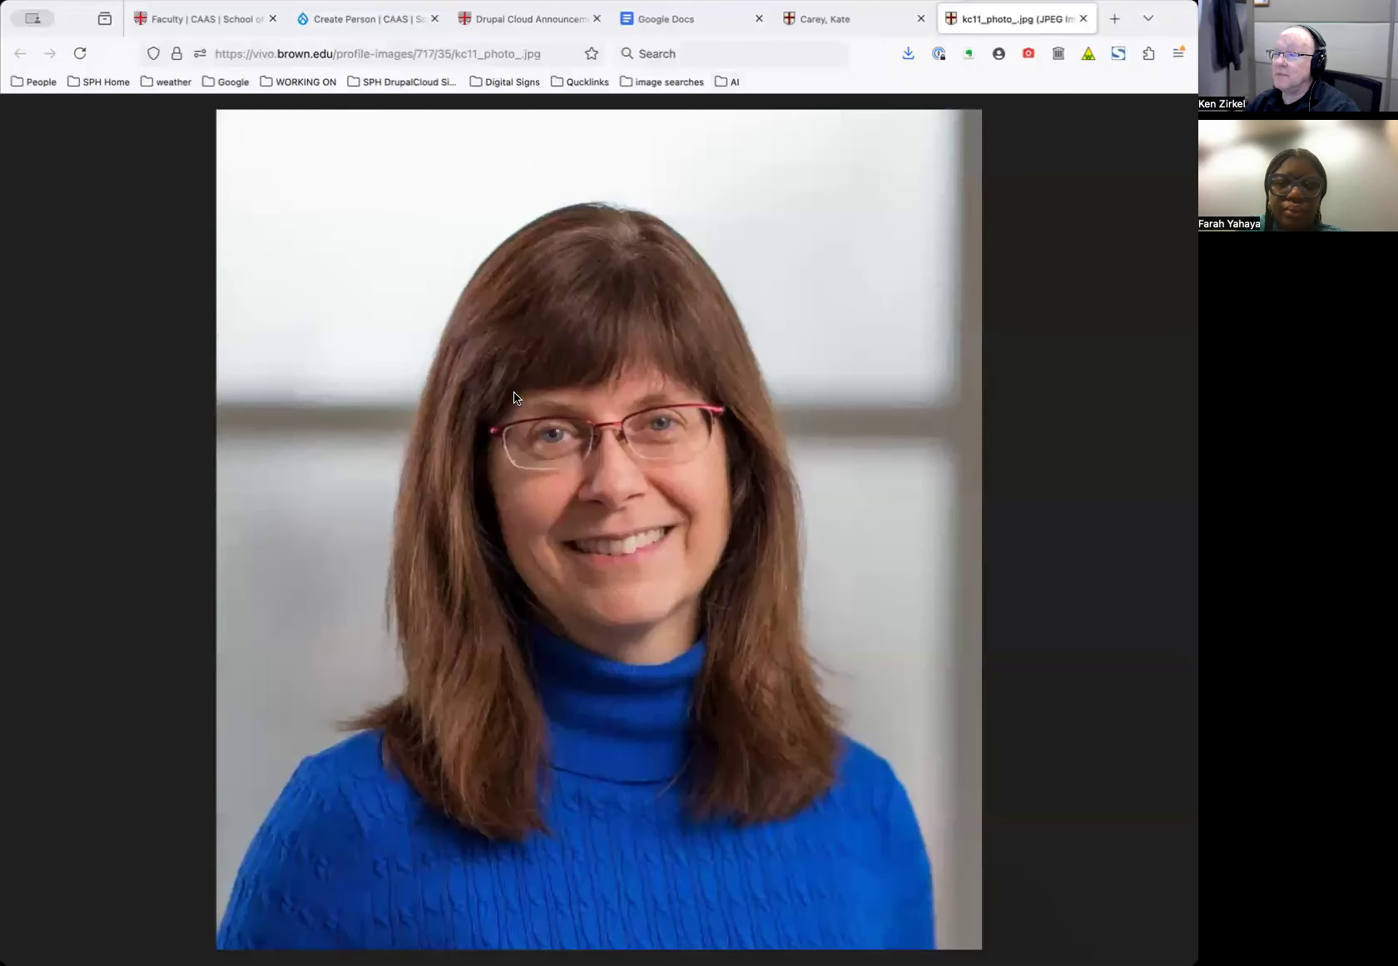
Save the full-size photo to Downloads as a JPEG named after the person
{"action": "right_click", "coordinate": [517, 391]}
{"action": "left_click", "coordinate": [542, 400]}
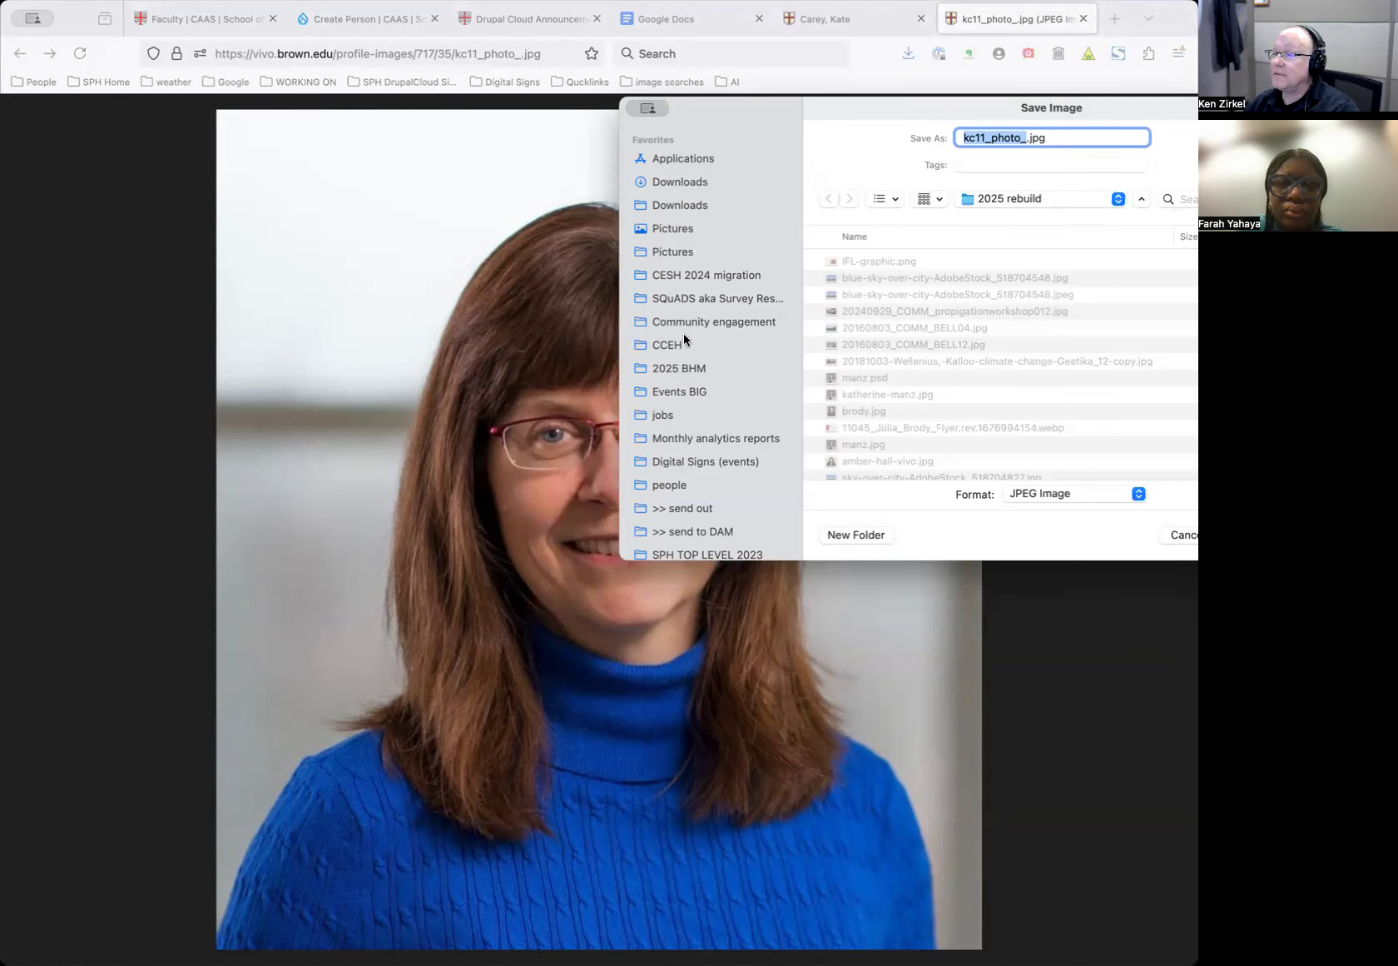
{"action": "left_click", "coordinate": [686, 182]}
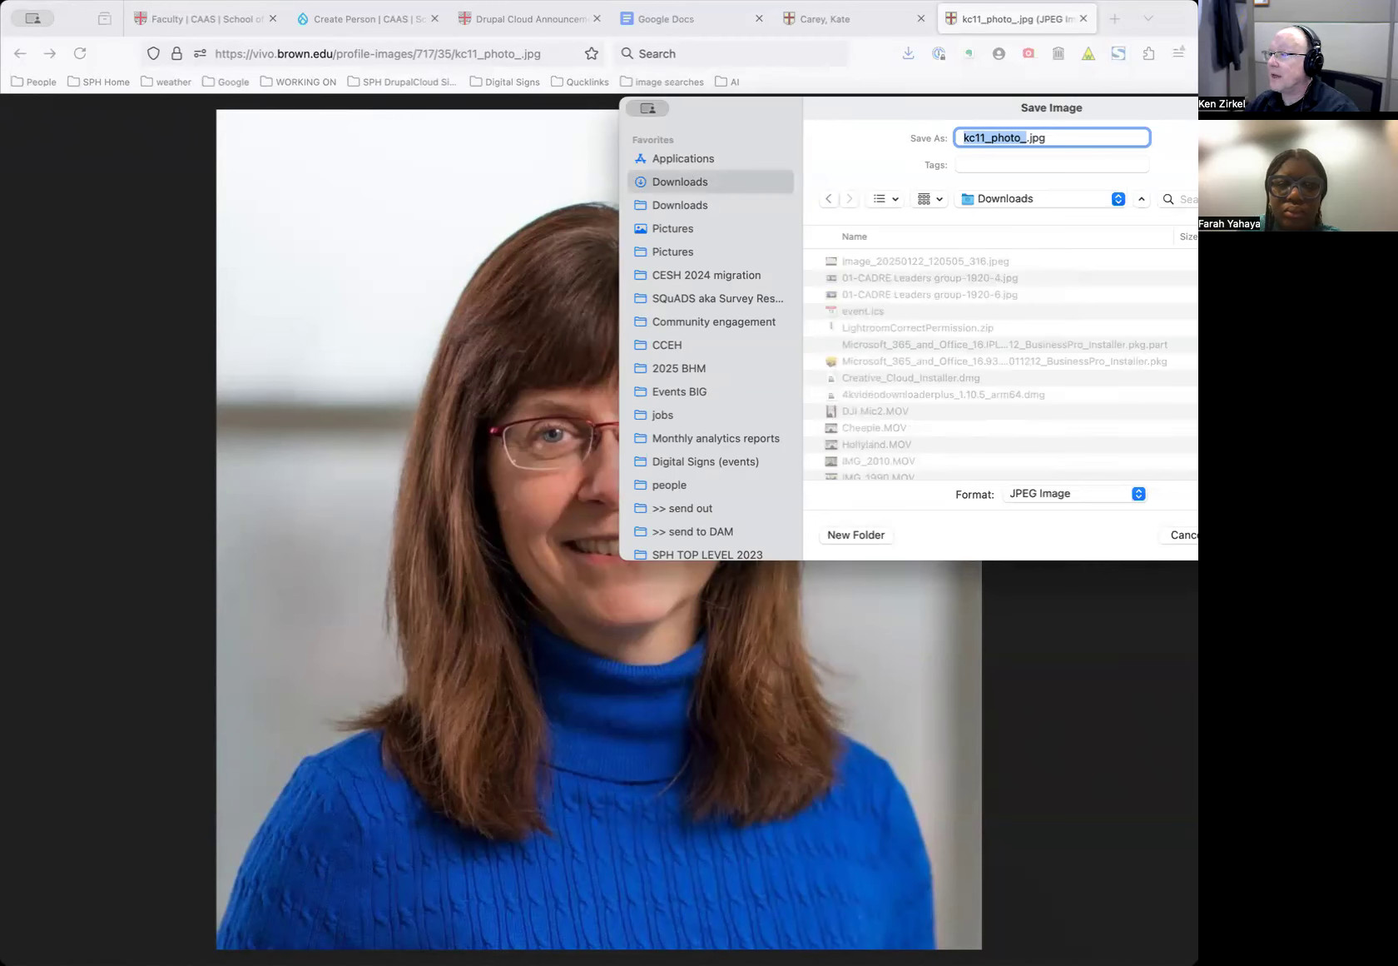
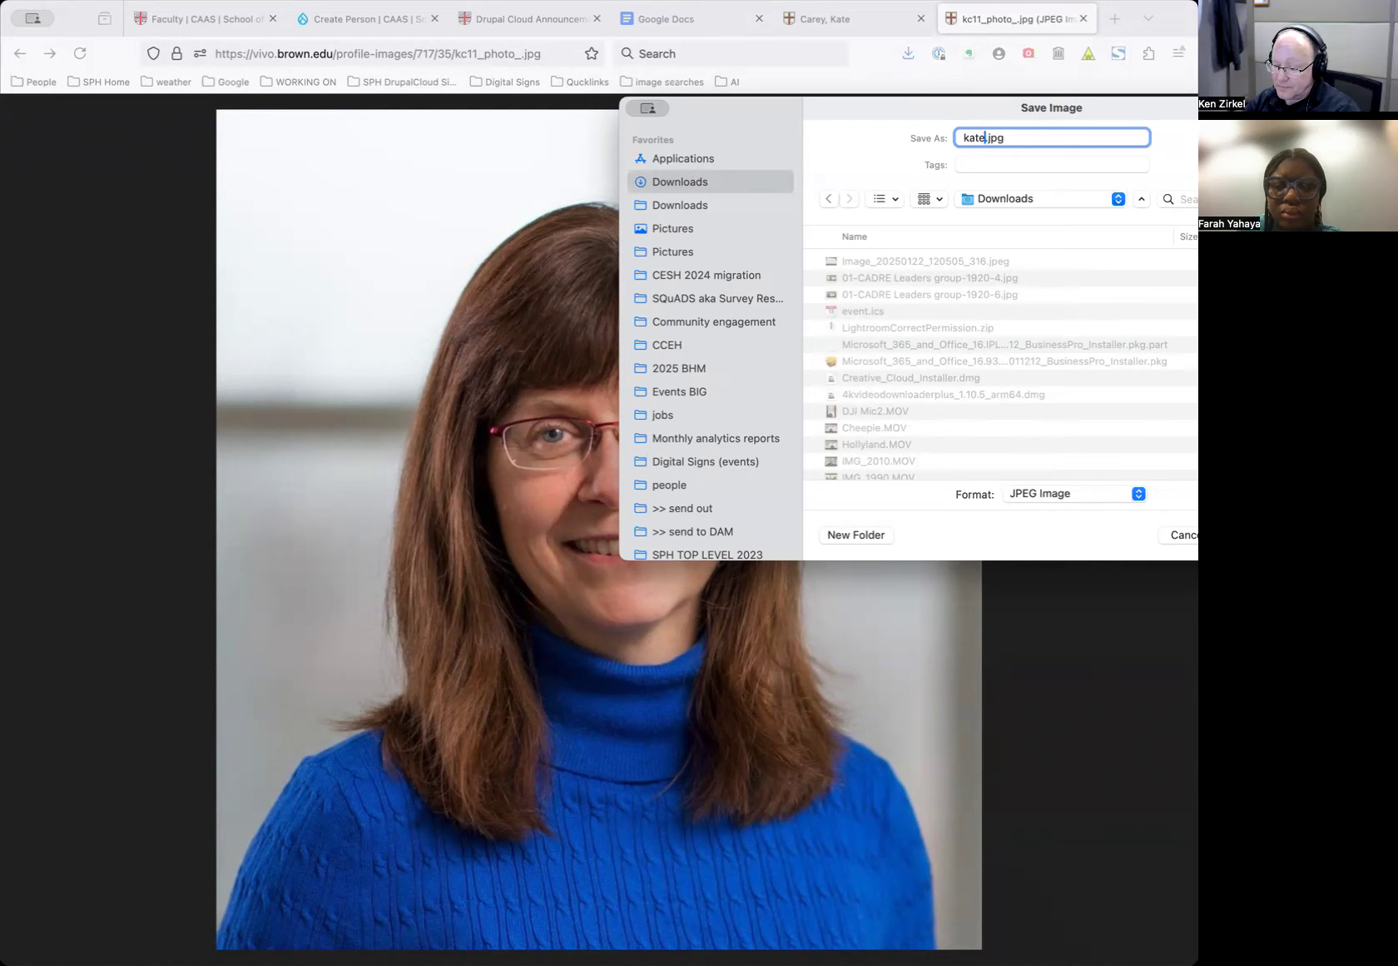
{"action": "key", "text": "Return"}
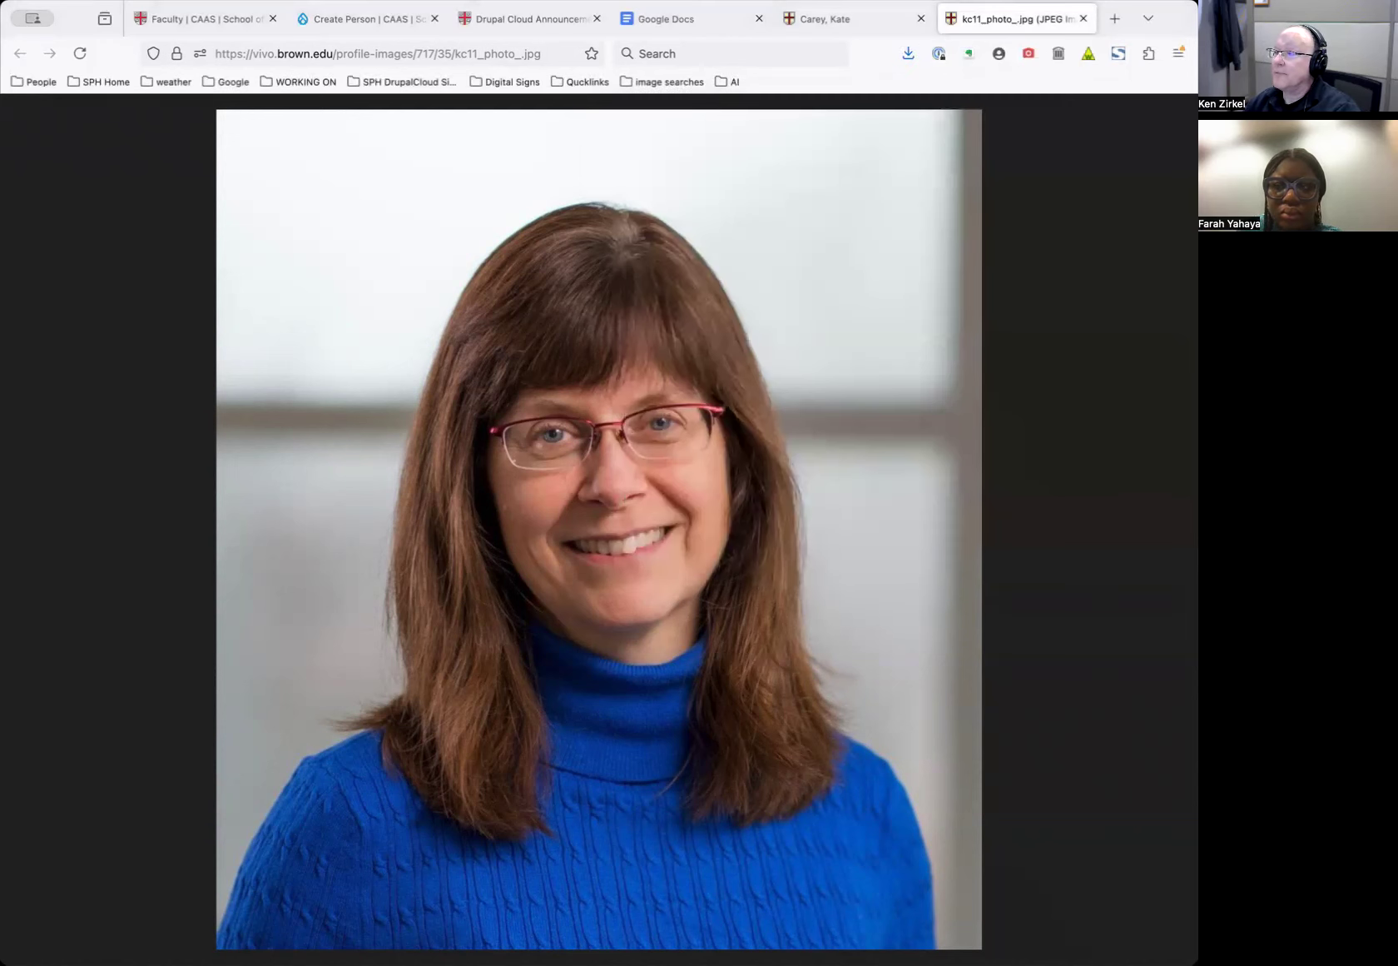
{"action": "left_click", "coordinate": [403, 22]}
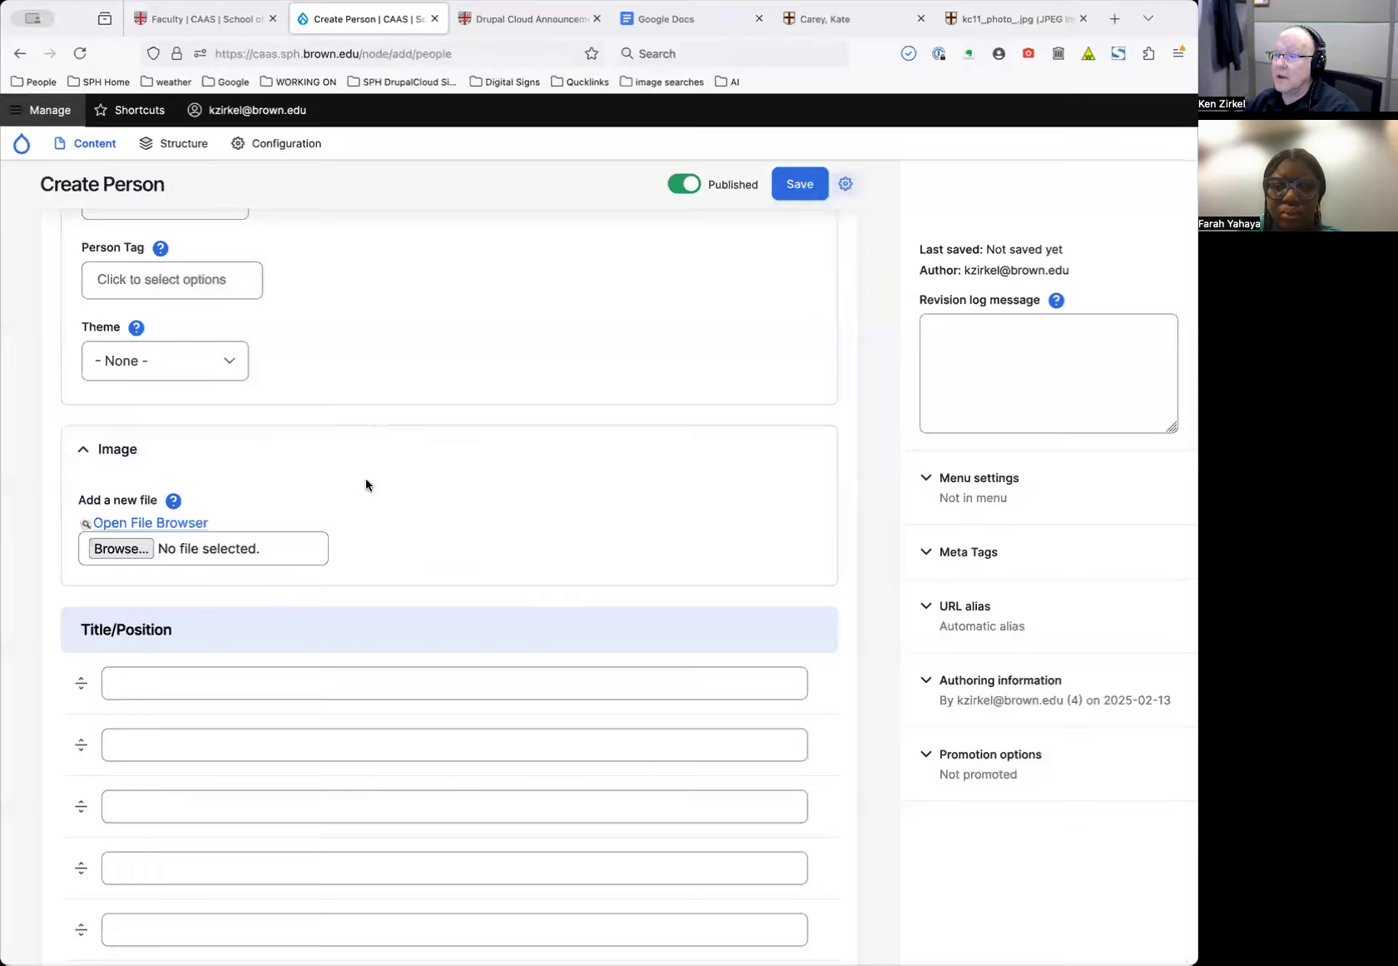
Upload the saved portrait from Downloads to the Image field, with the person's name as alt text
{"action": "left_click", "coordinate": [113, 548]}
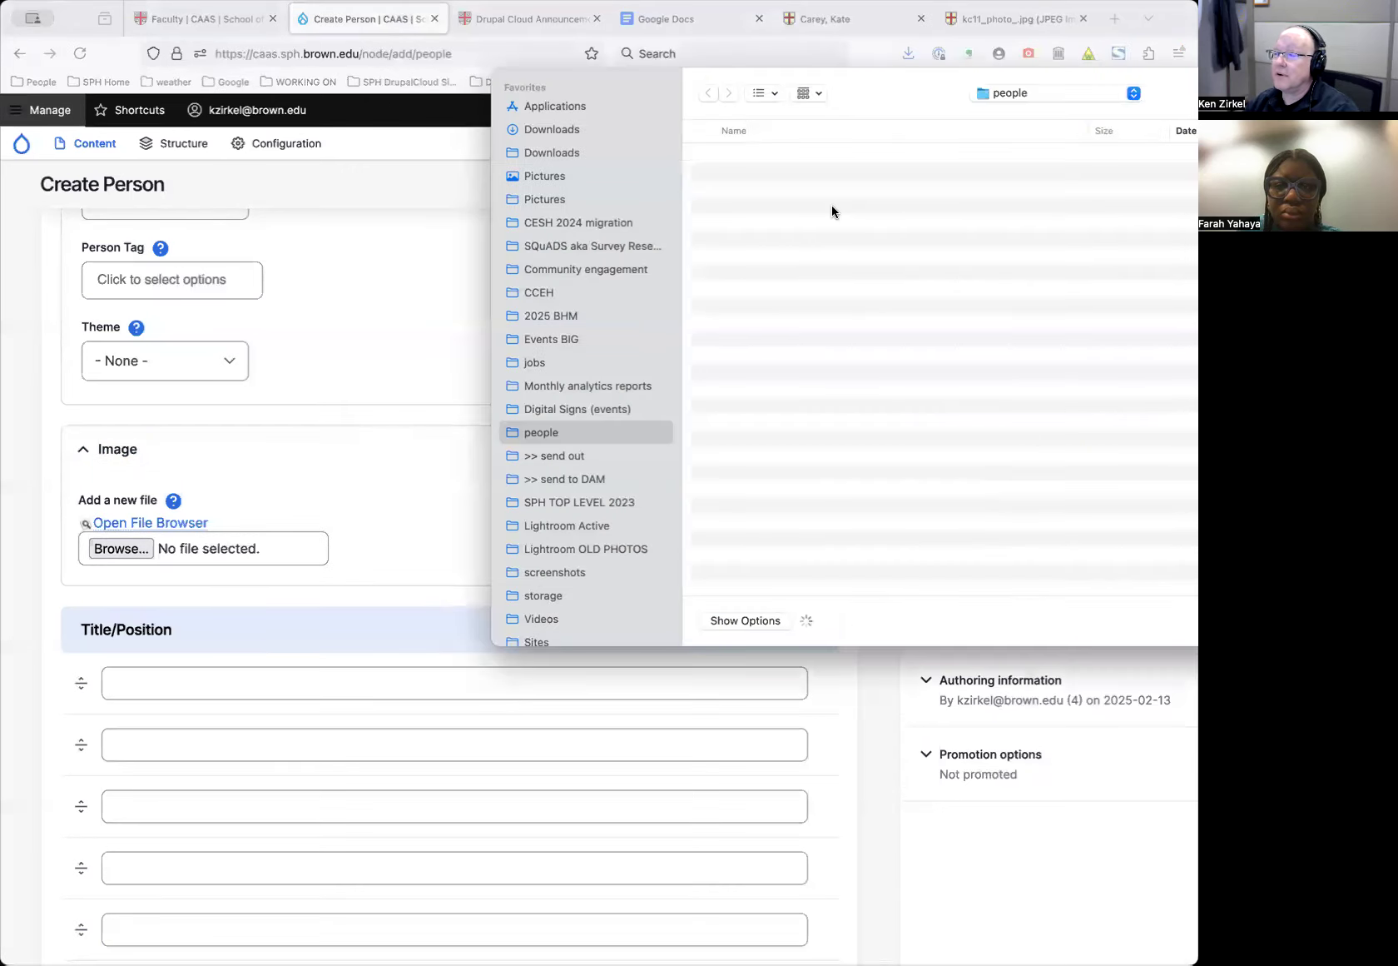
{"action": "left_click", "coordinate": [577, 128]}
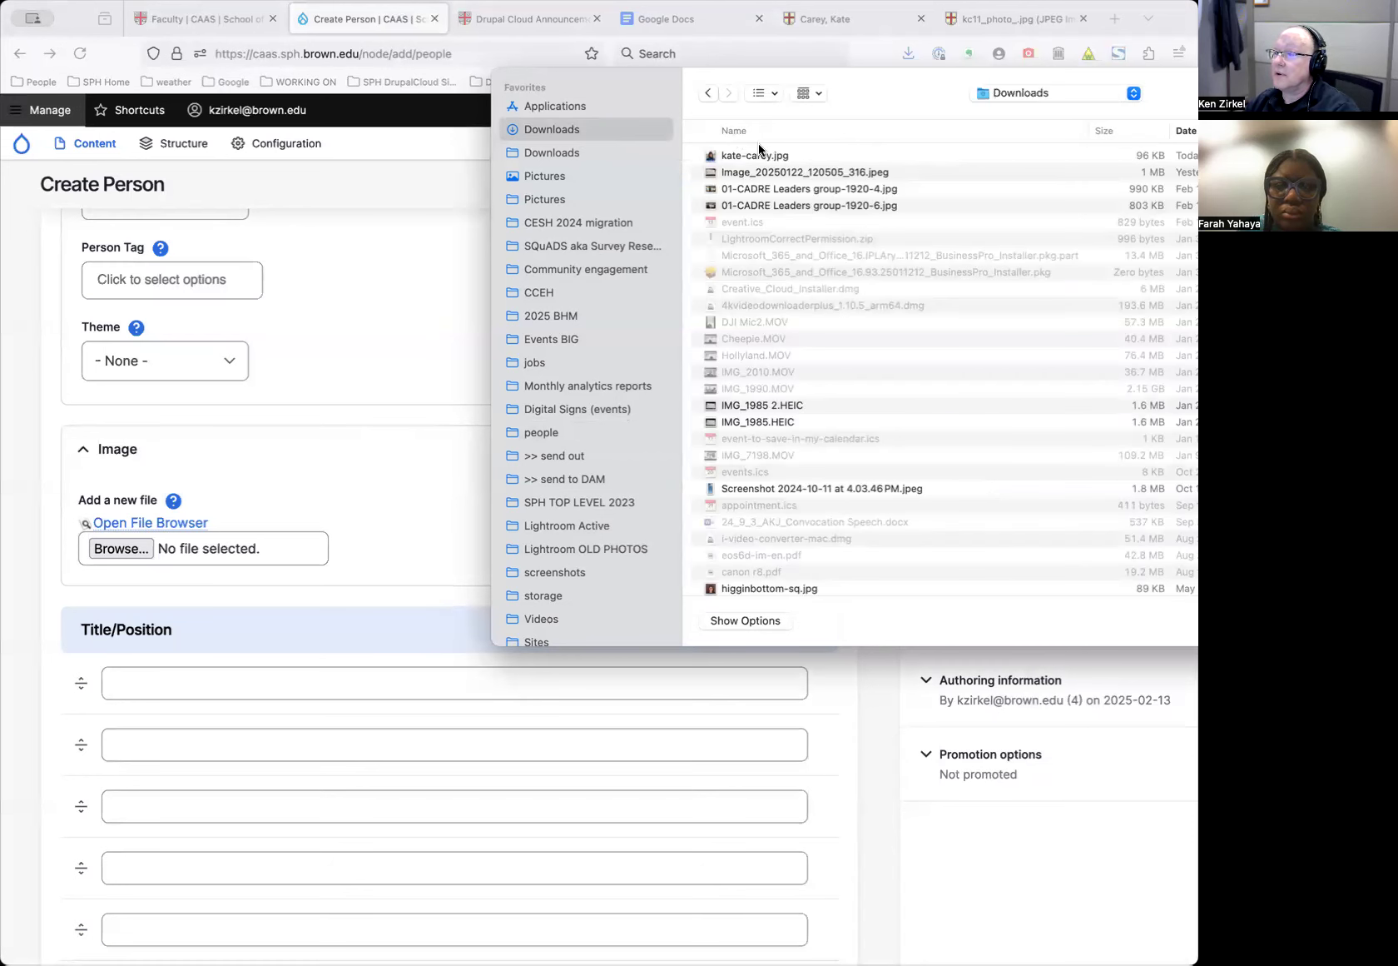
{"action": "left_click", "coordinate": [757, 156]}
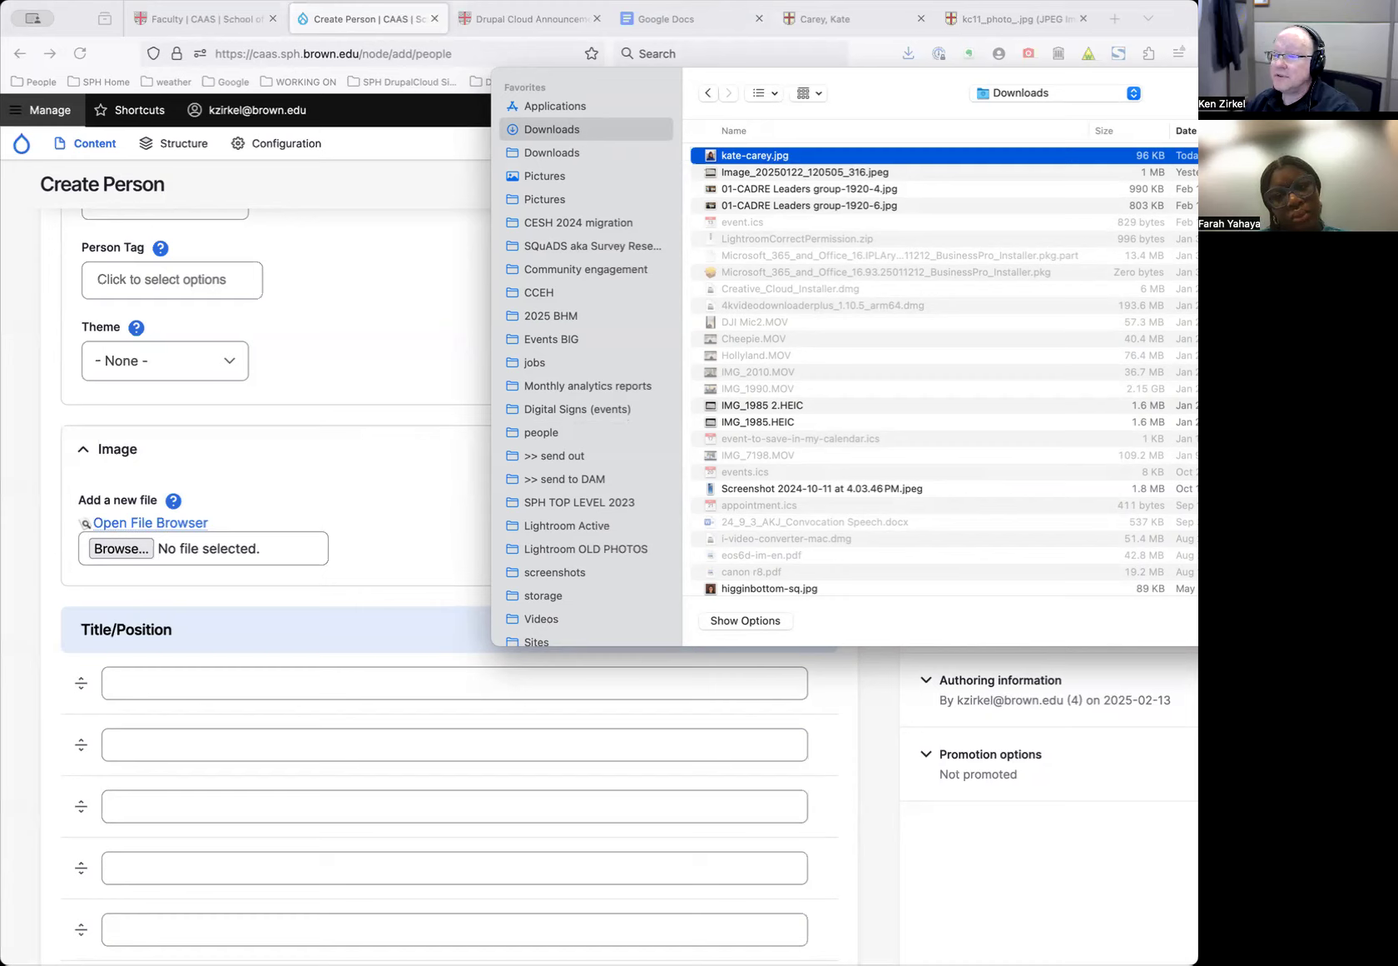
{"action": "key", "text": "Return"}
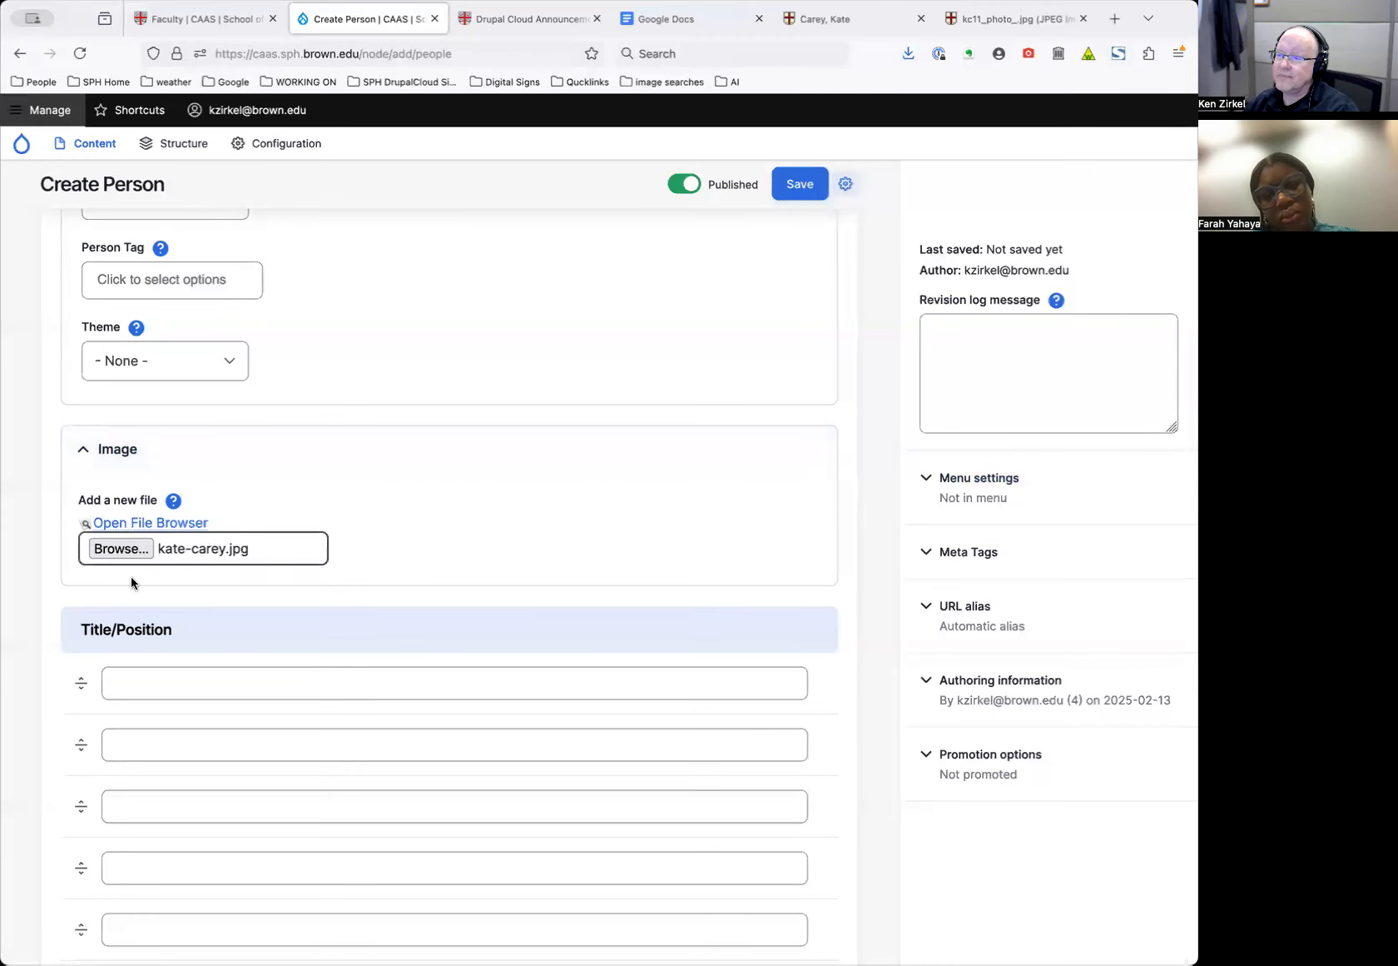
{"action": "left_click", "coordinate": [230, 587]}
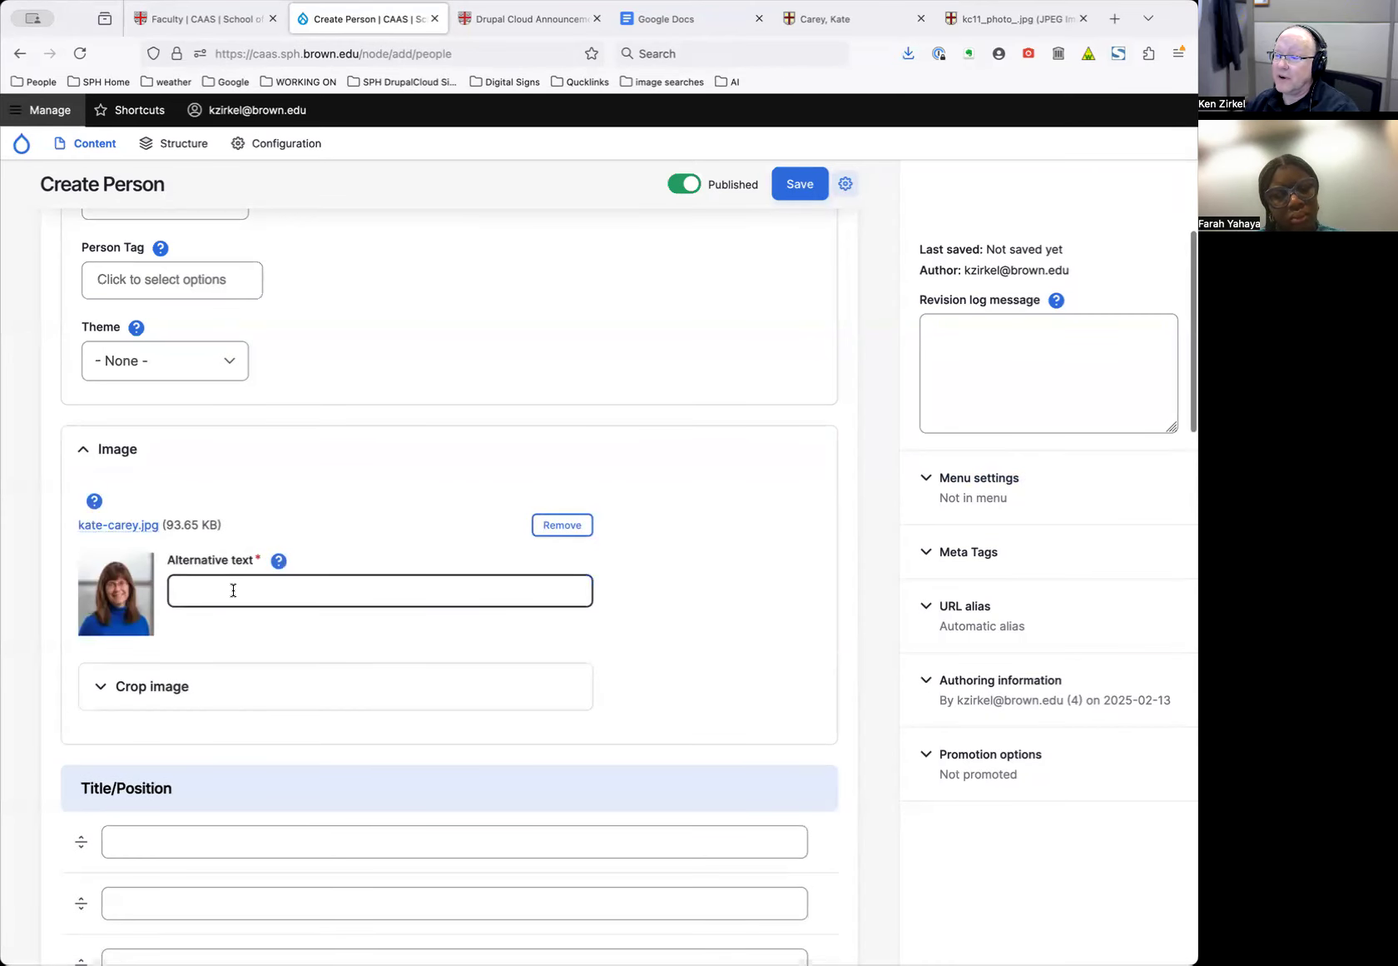
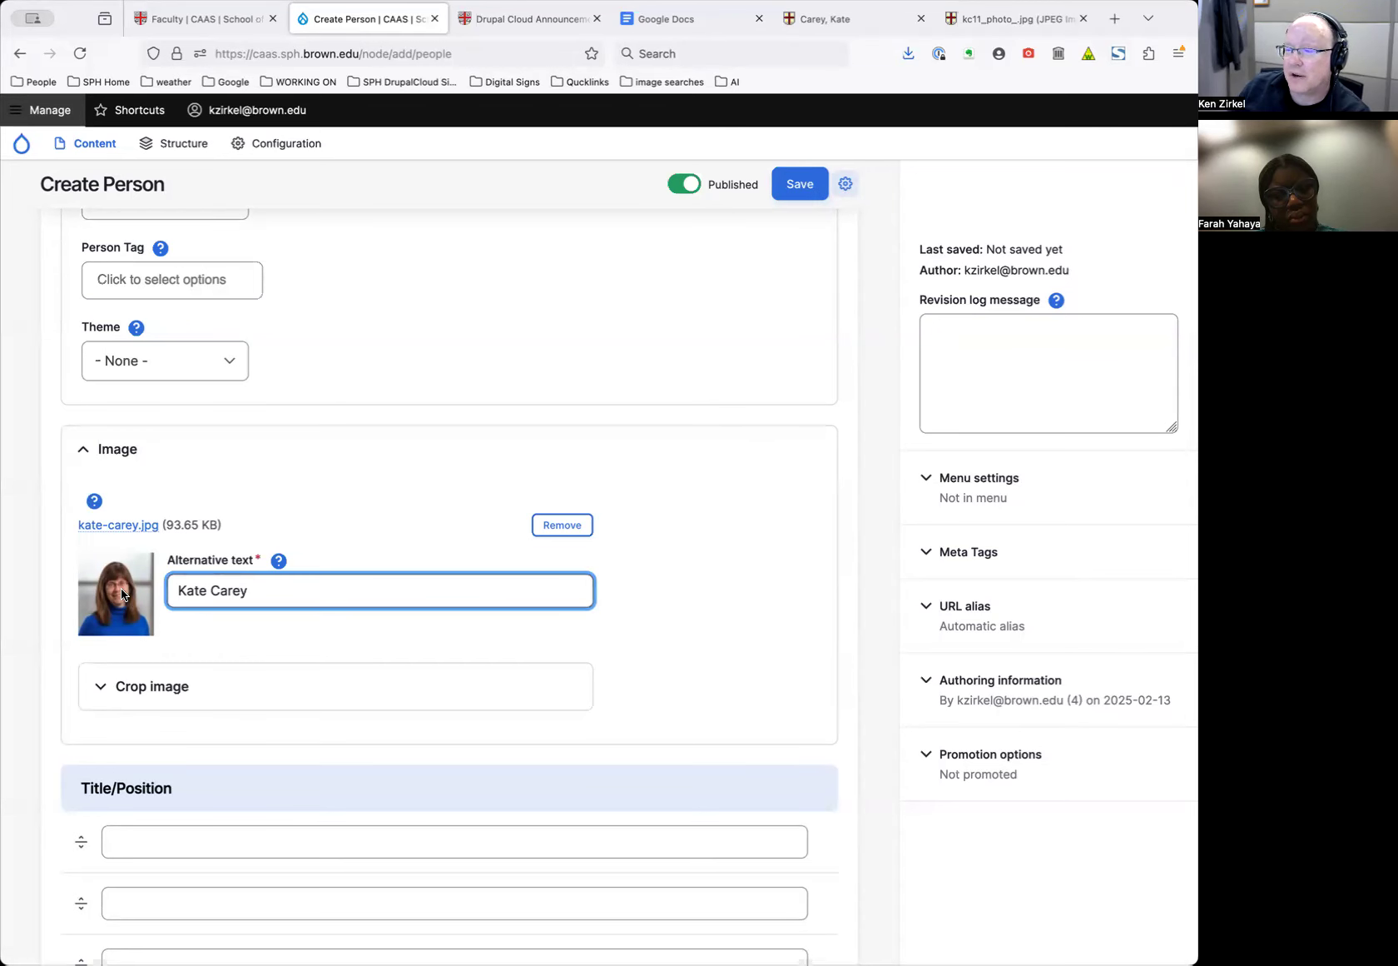
Apply the Portrait Classic crop and shrink it to frame the head and shoulders
{"action": "left_click", "coordinate": [193, 698]}
{"action": "scroll", "coordinate": [189, 691], "scroll_direction": "down", "scroll_amount": 4}
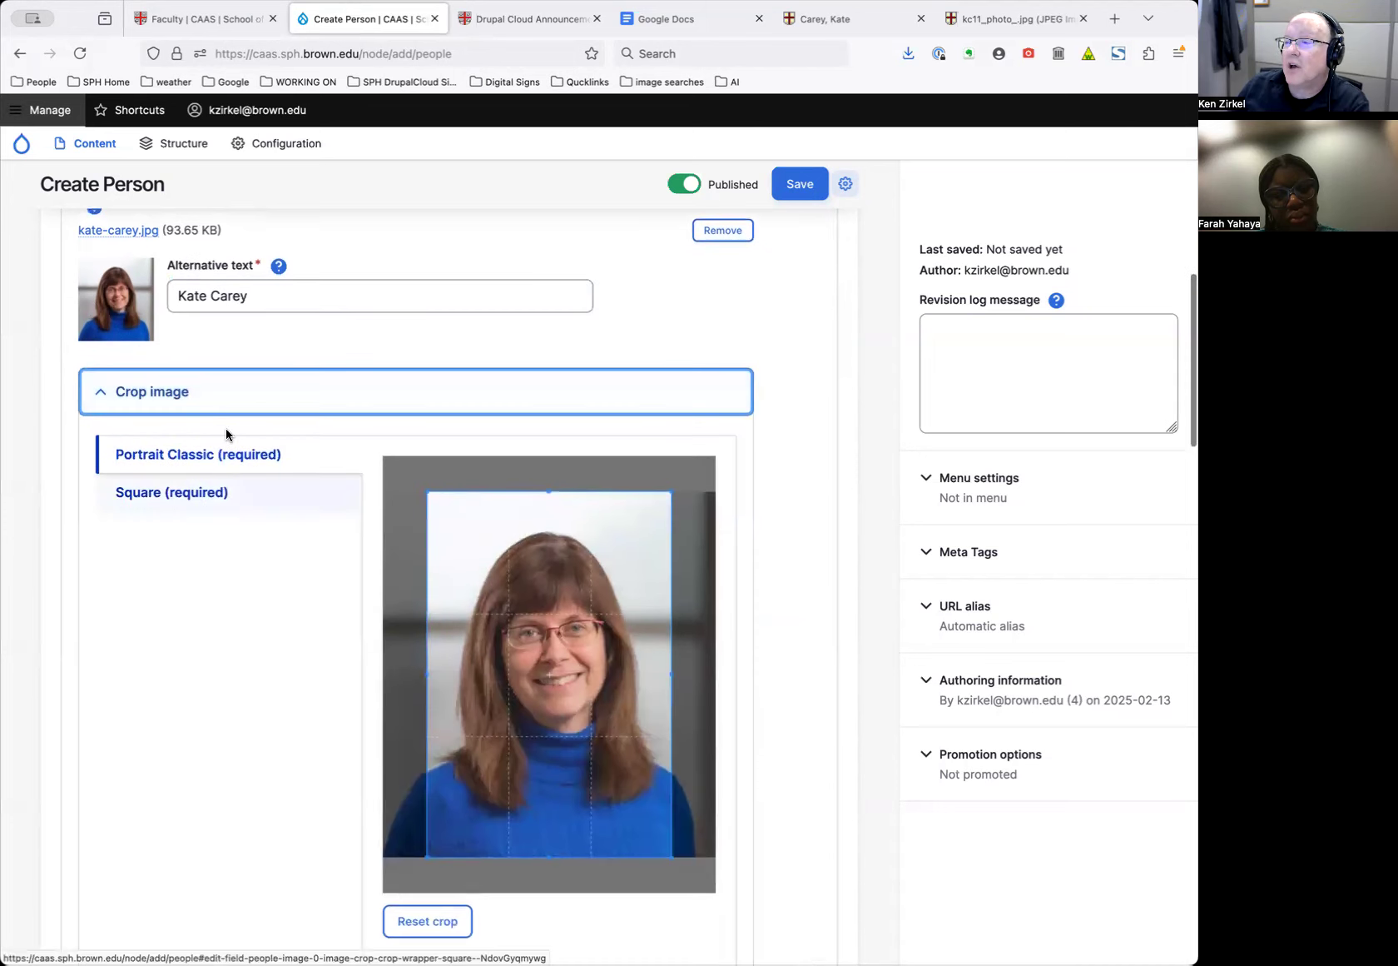
{"action": "left_click", "coordinate": [226, 401]}
{"action": "left_click", "coordinate": [225, 400]}
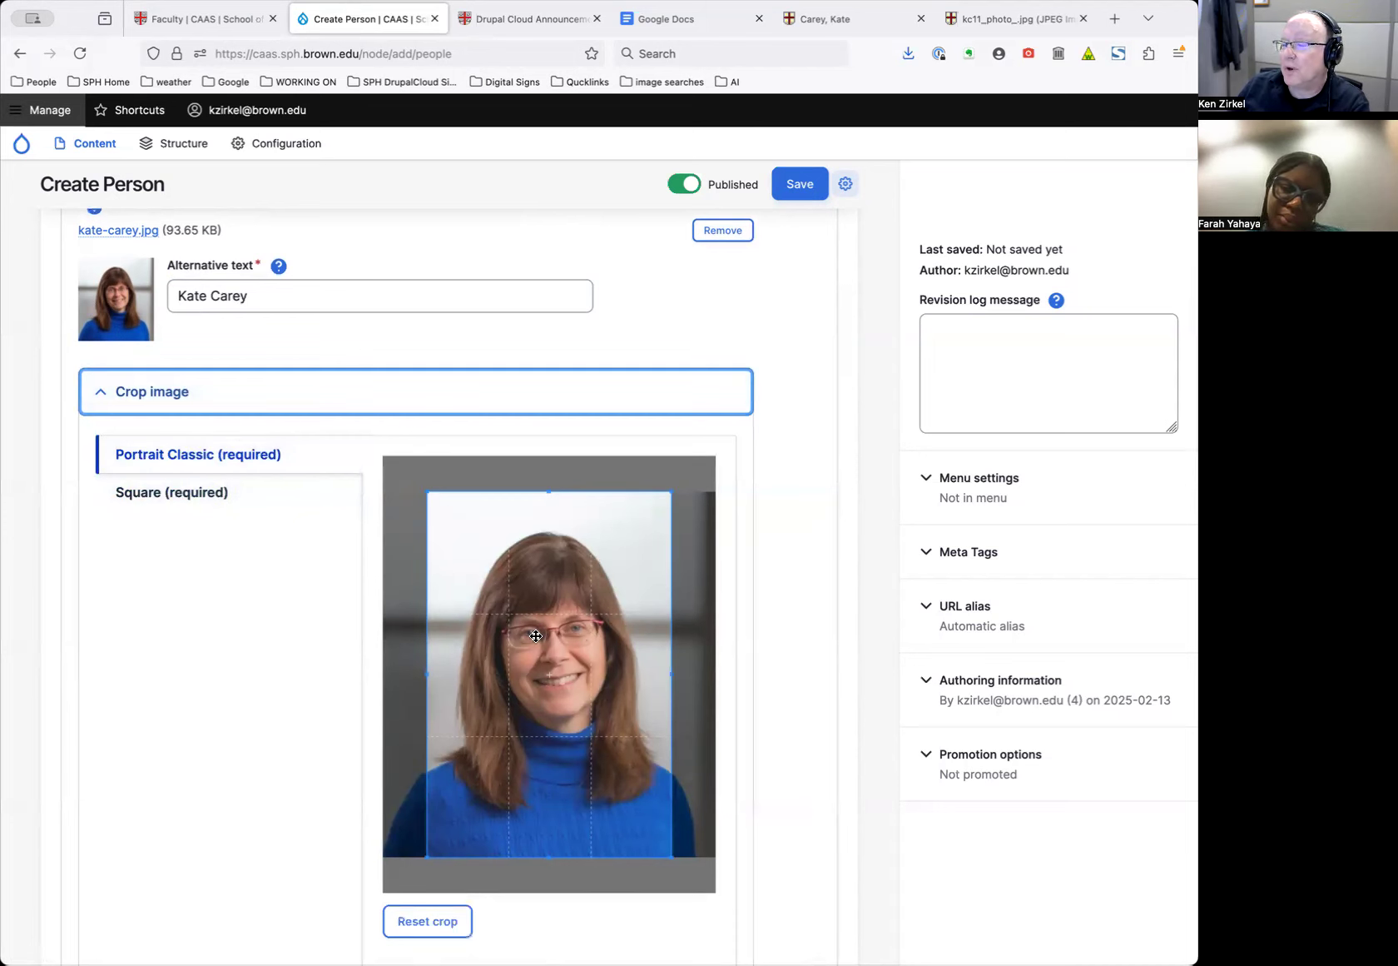
{"action": "left_click", "coordinate": [570, 667]}
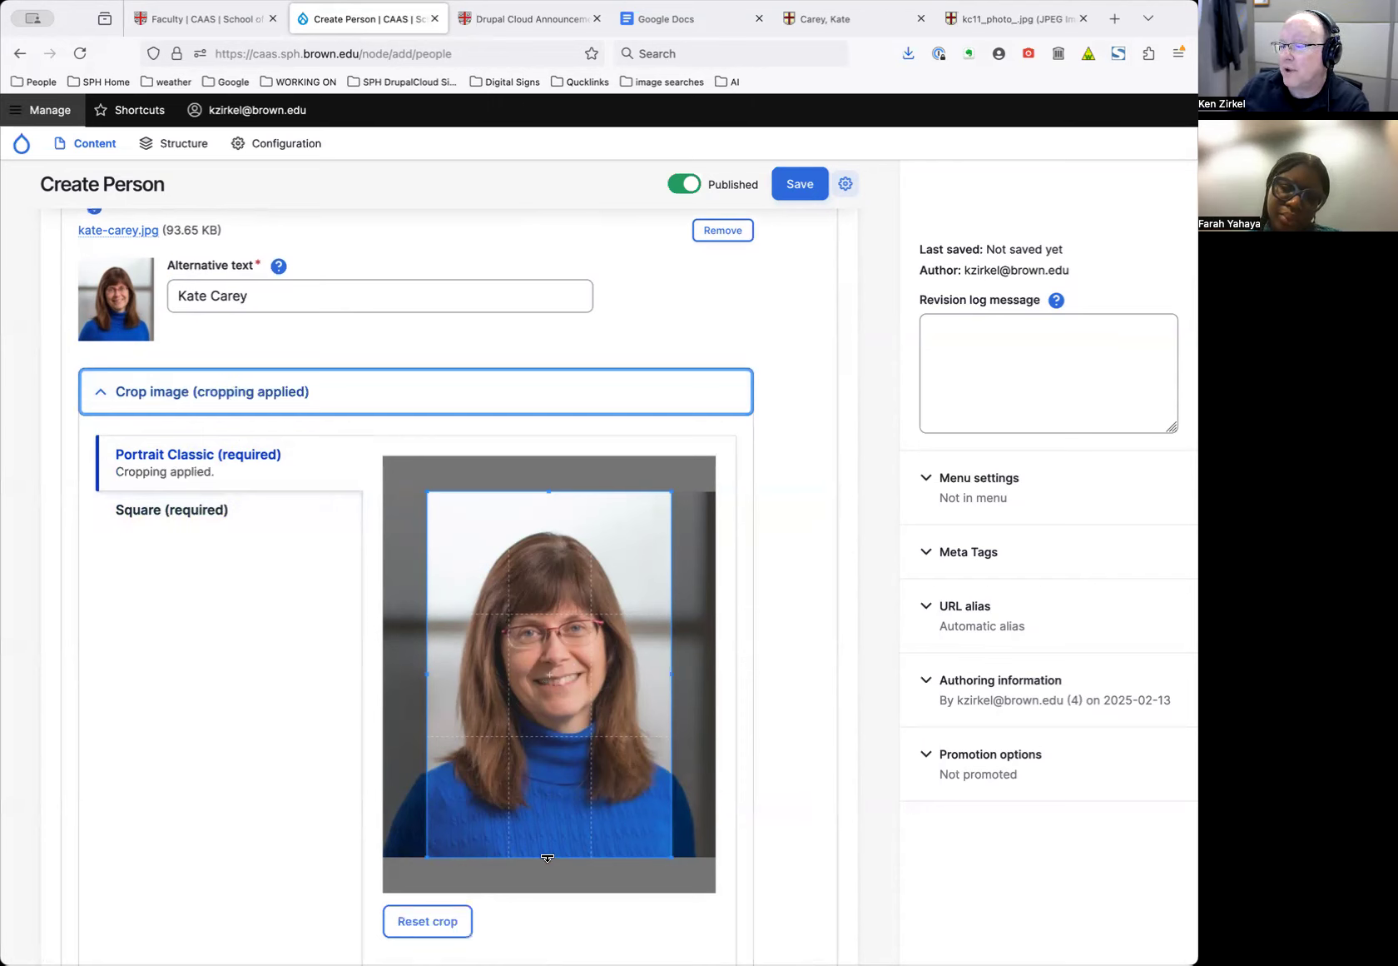
{"action": "left_click_drag", "start_coordinate": [547, 858], "coordinate": [547, 804]}
{"action": "left_click_drag", "start_coordinate": [559, 727], "coordinate": [556, 748]}
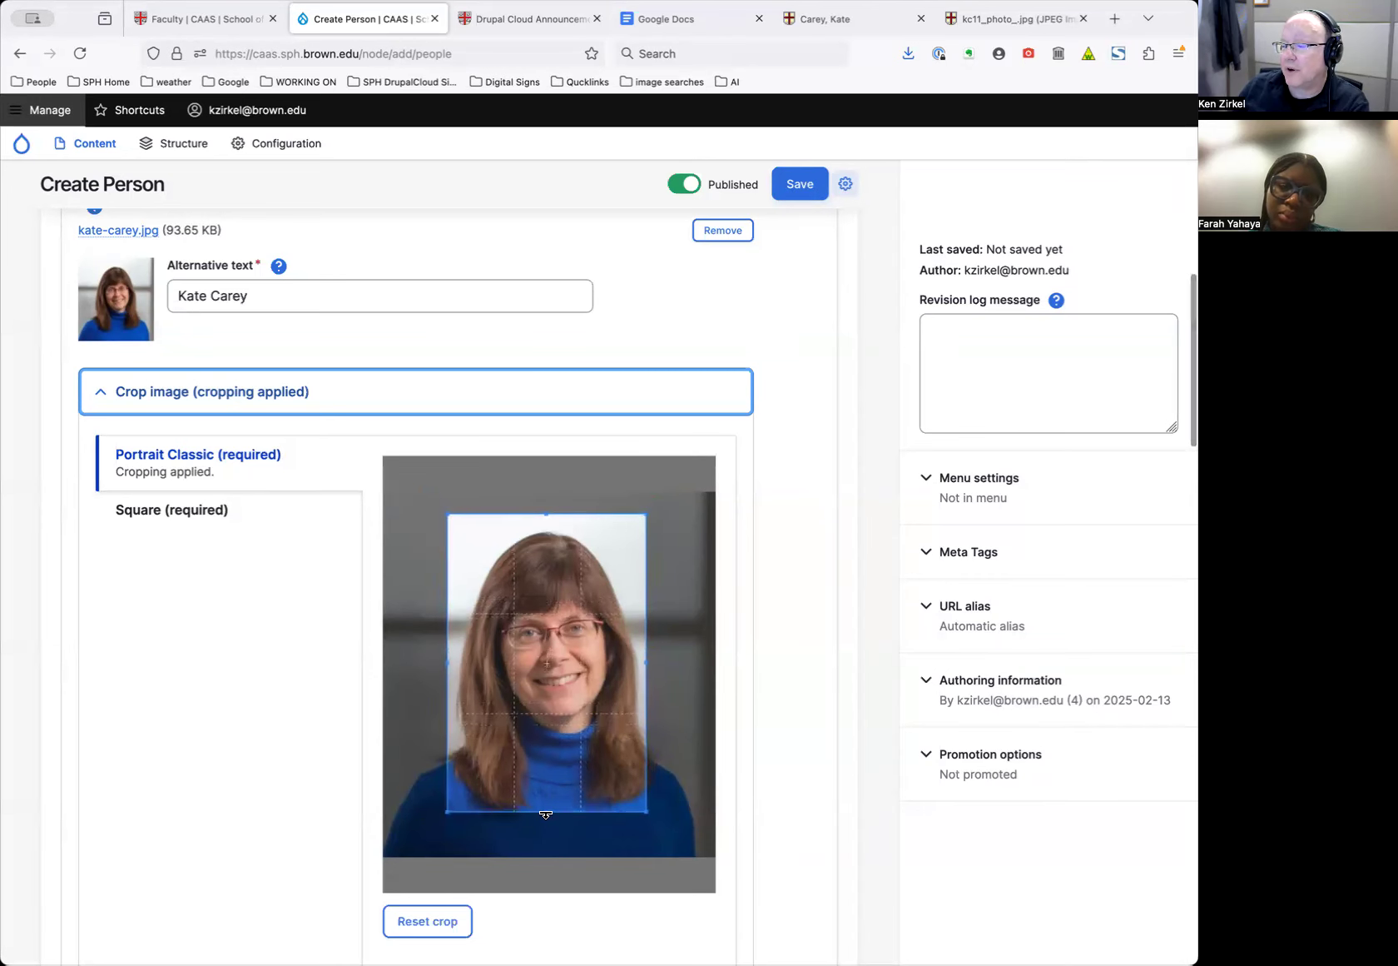
{"action": "mouse_move", "coordinate": [549, 824]}
{"action": "left_mouse_down"}
{"action": "mouse_move", "coordinate": [550, 787]}
{"action": "mouse_move", "coordinate": [554, 824]}
{"action": "left_mouse_up"}
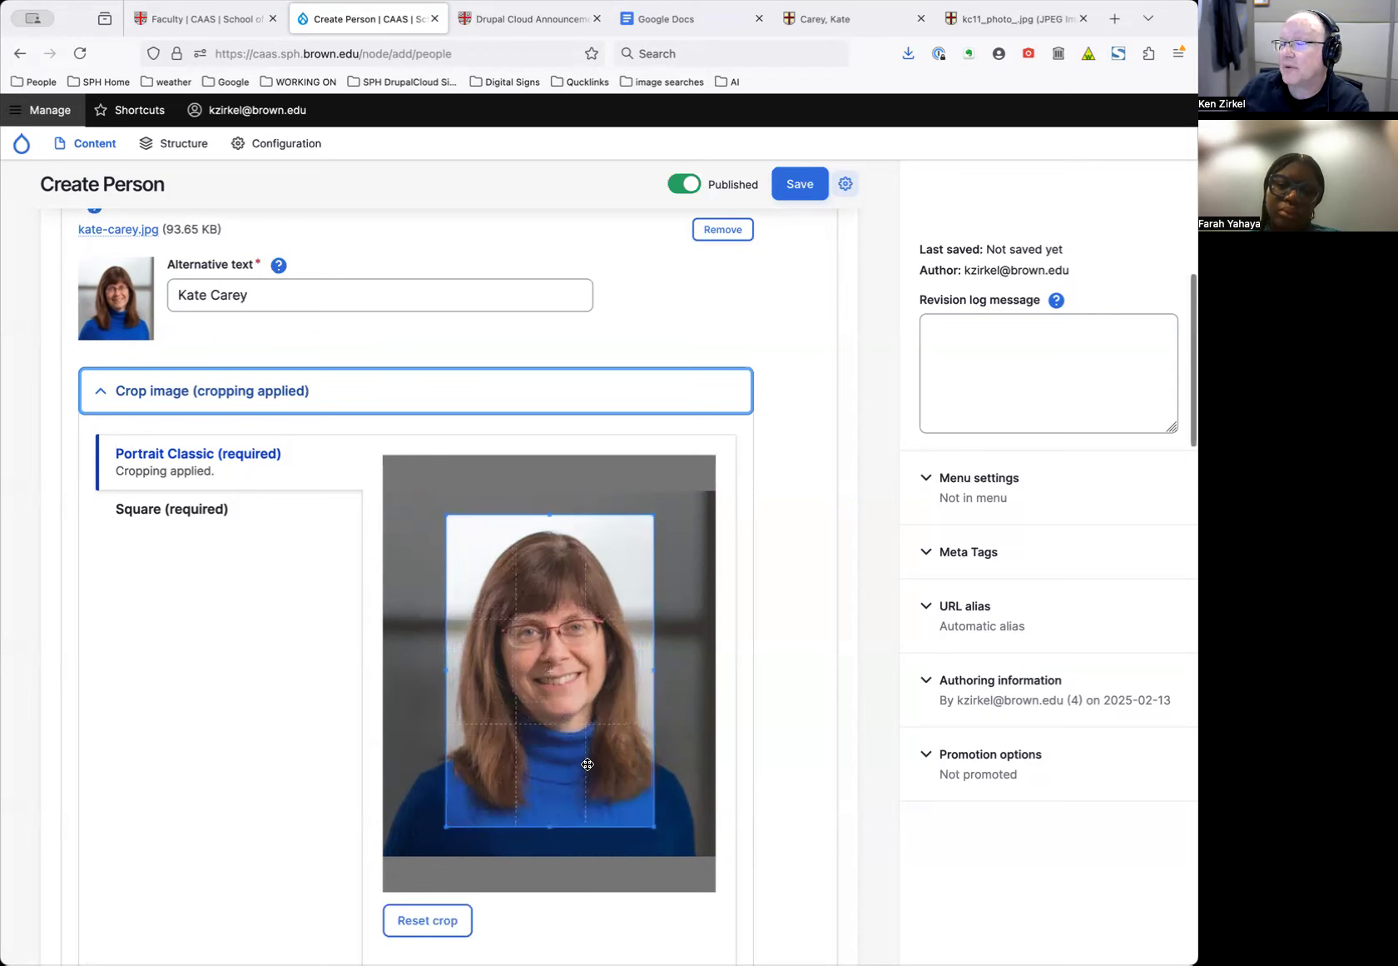
{"action": "left_click", "coordinate": [290, 514]}
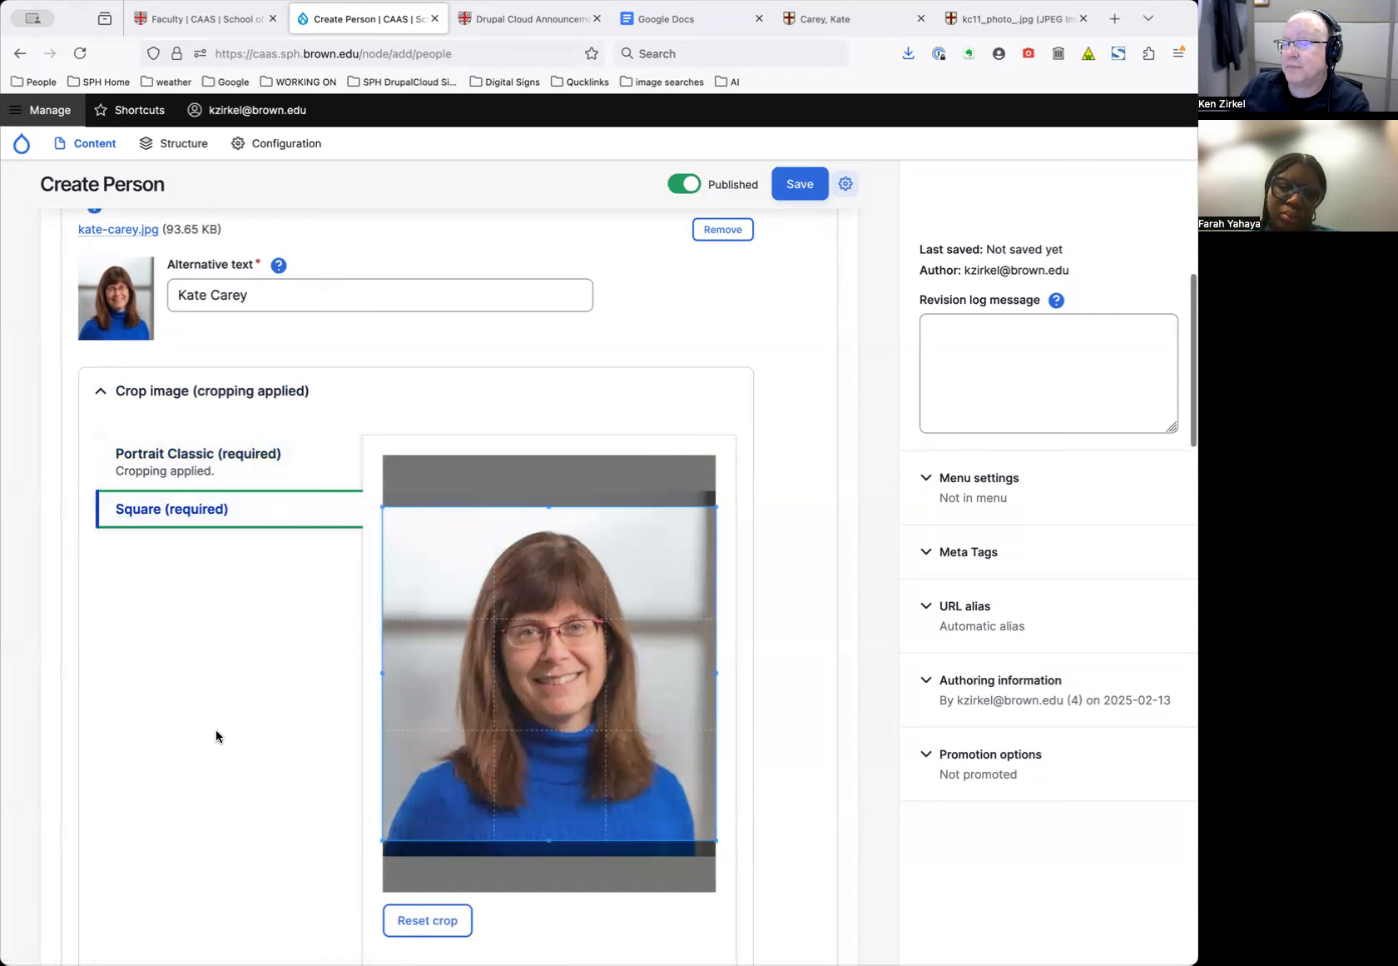
Apply the Square crop, shrinking and repositioning it around the face and shoulders
{"action": "left_click", "coordinate": [512, 613]}
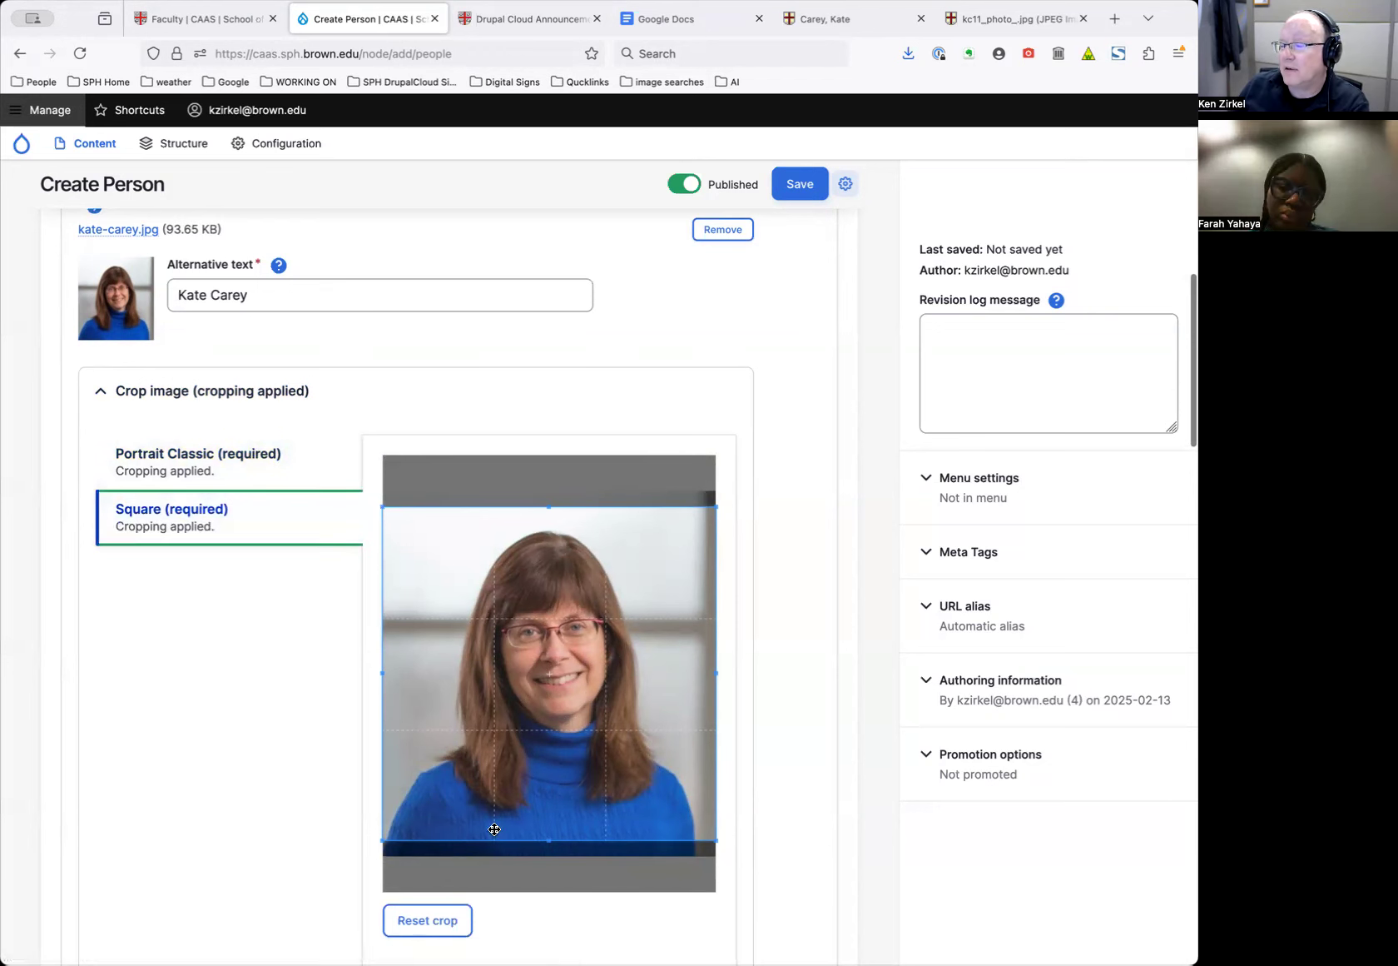
{"action": "left_click_drag", "start_coordinate": [386, 834], "coordinate": [406, 824]}
{"action": "left_click_drag", "start_coordinate": [580, 704], "coordinate": [569, 713]}
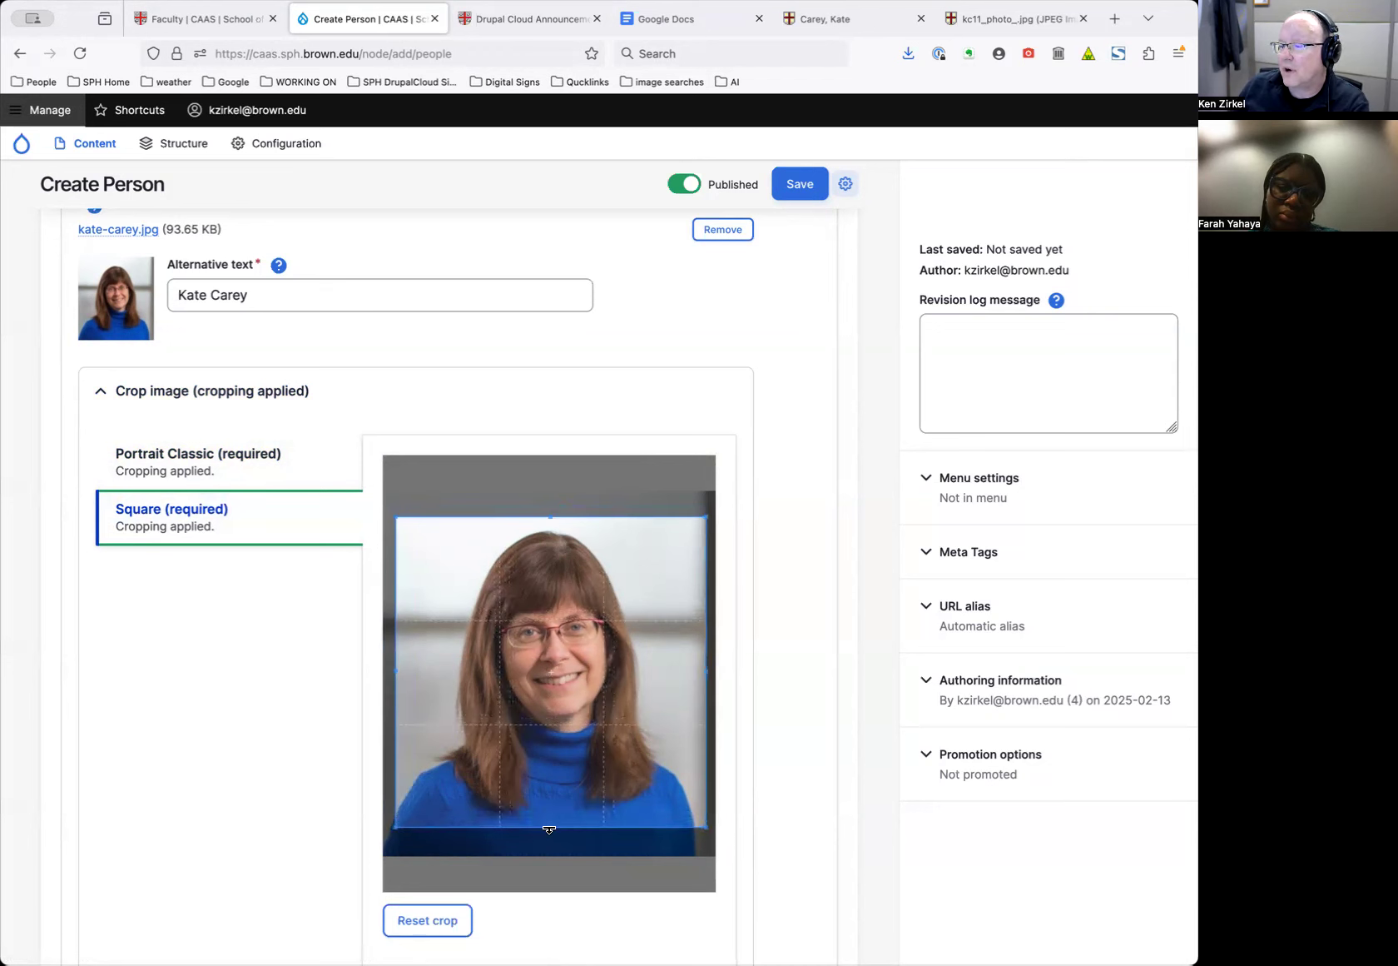
{"action": "left_click_drag", "start_coordinate": [552, 827], "coordinate": [553, 817]}
{"action": "left_click_drag", "start_coordinate": [561, 759], "coordinate": [564, 760]}
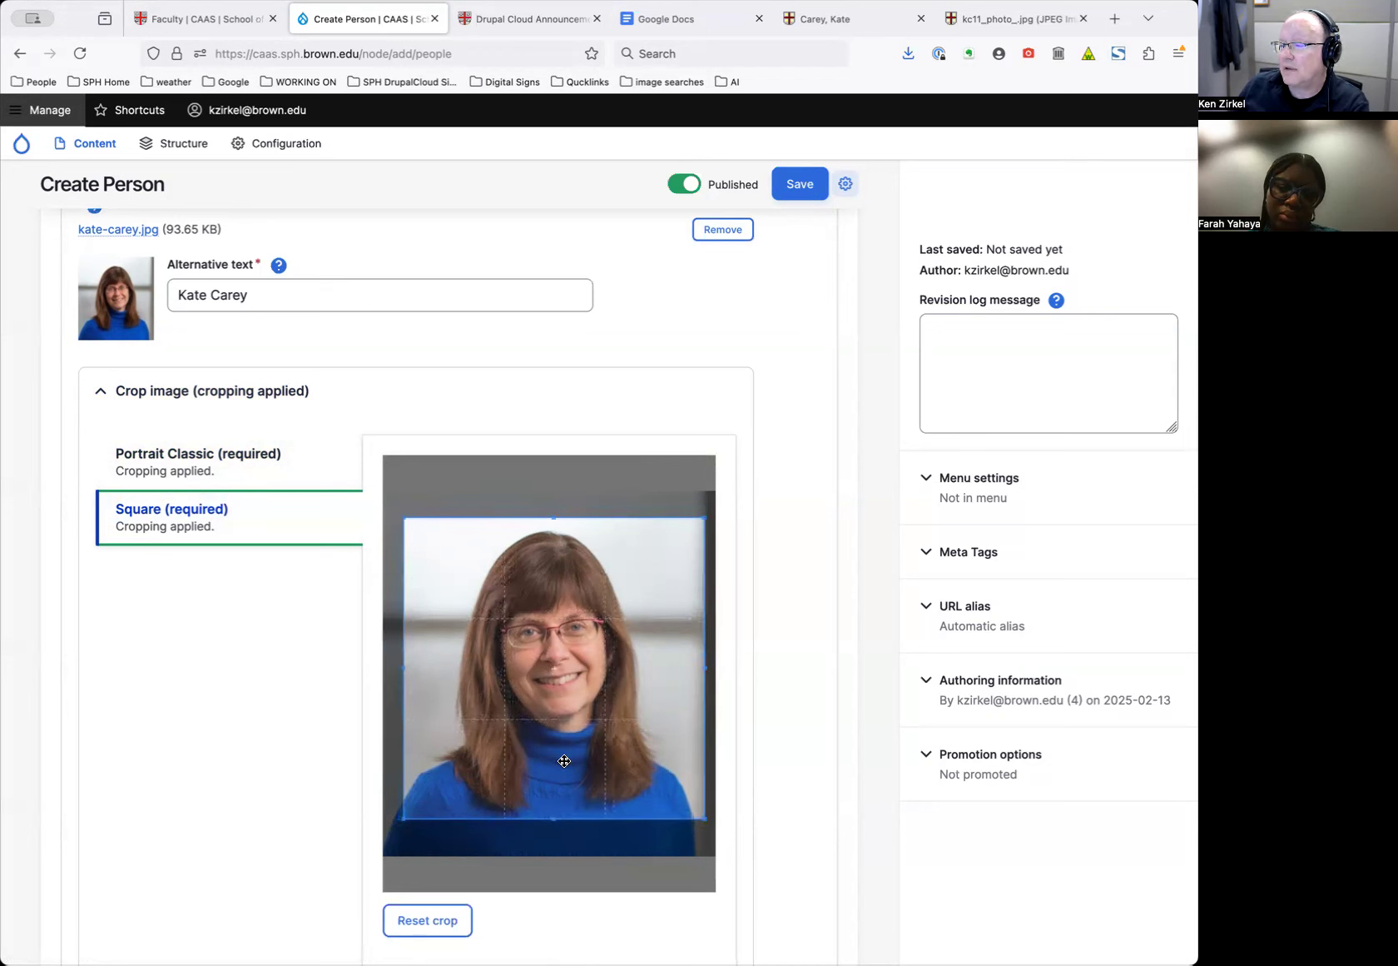
{"action": "left_click_drag", "start_coordinate": [582, 660], "coordinate": [582, 665]}
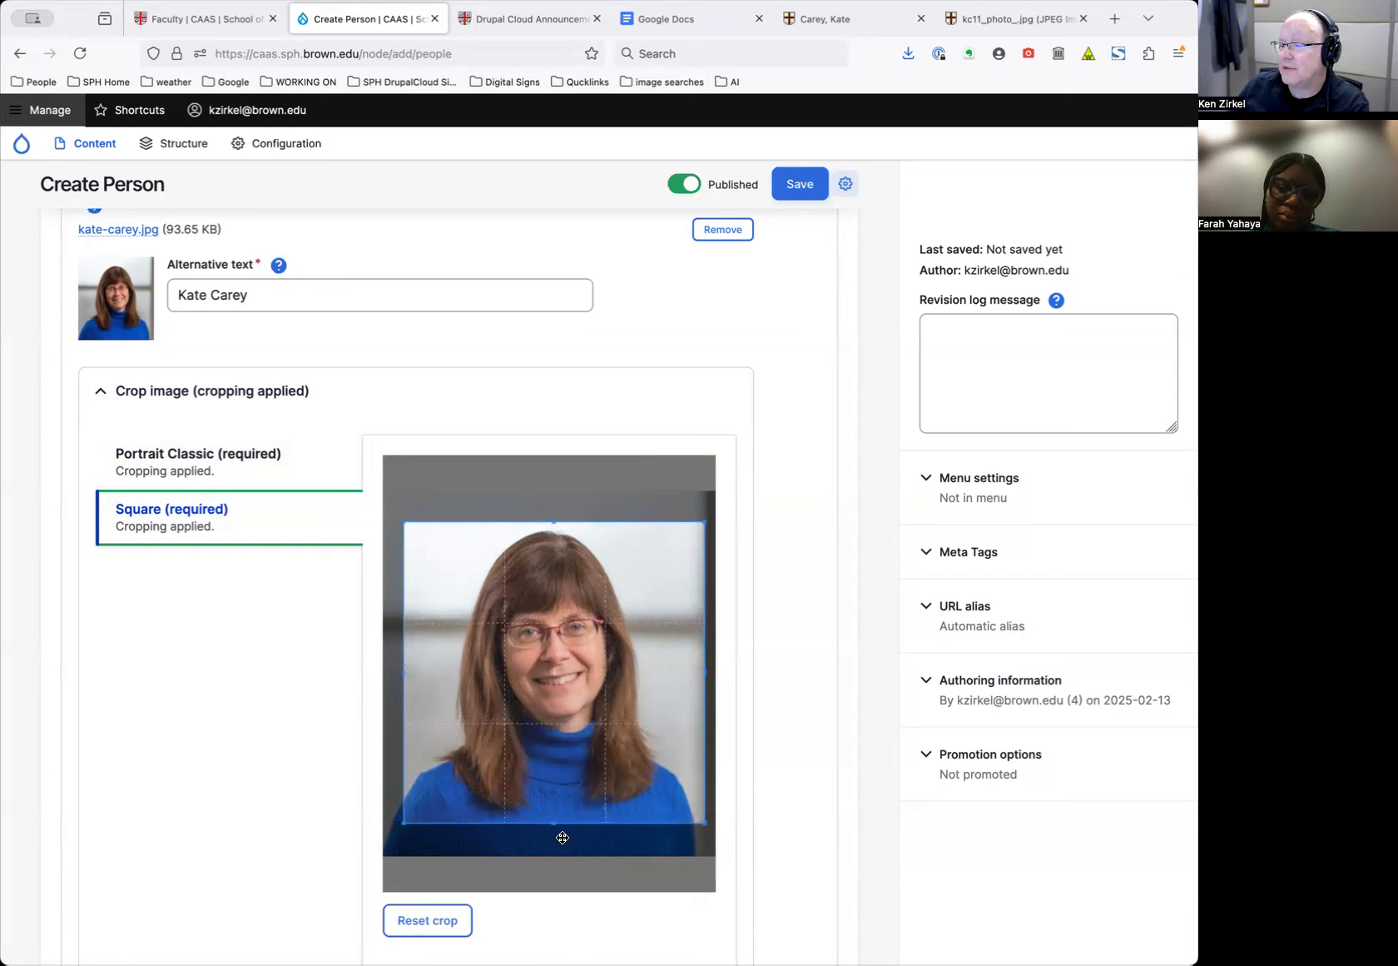
{"action": "left_click_drag", "start_coordinate": [552, 824], "coordinate": [561, 800]}
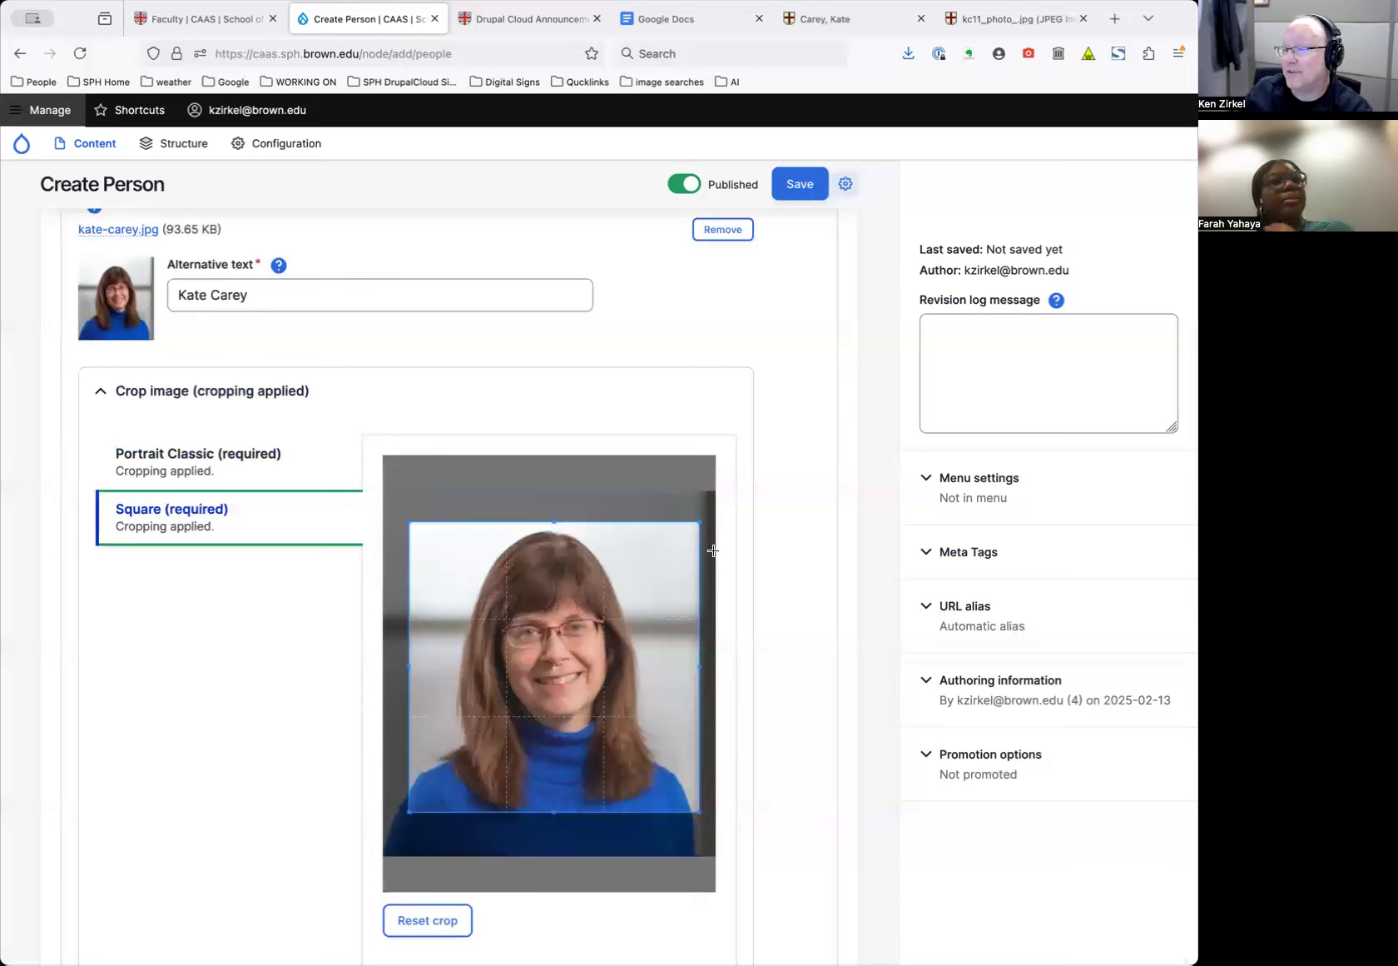
{"action": "scroll", "coordinate": [792, 693], "scroll_direction": "down", "scroll_amount": 5}
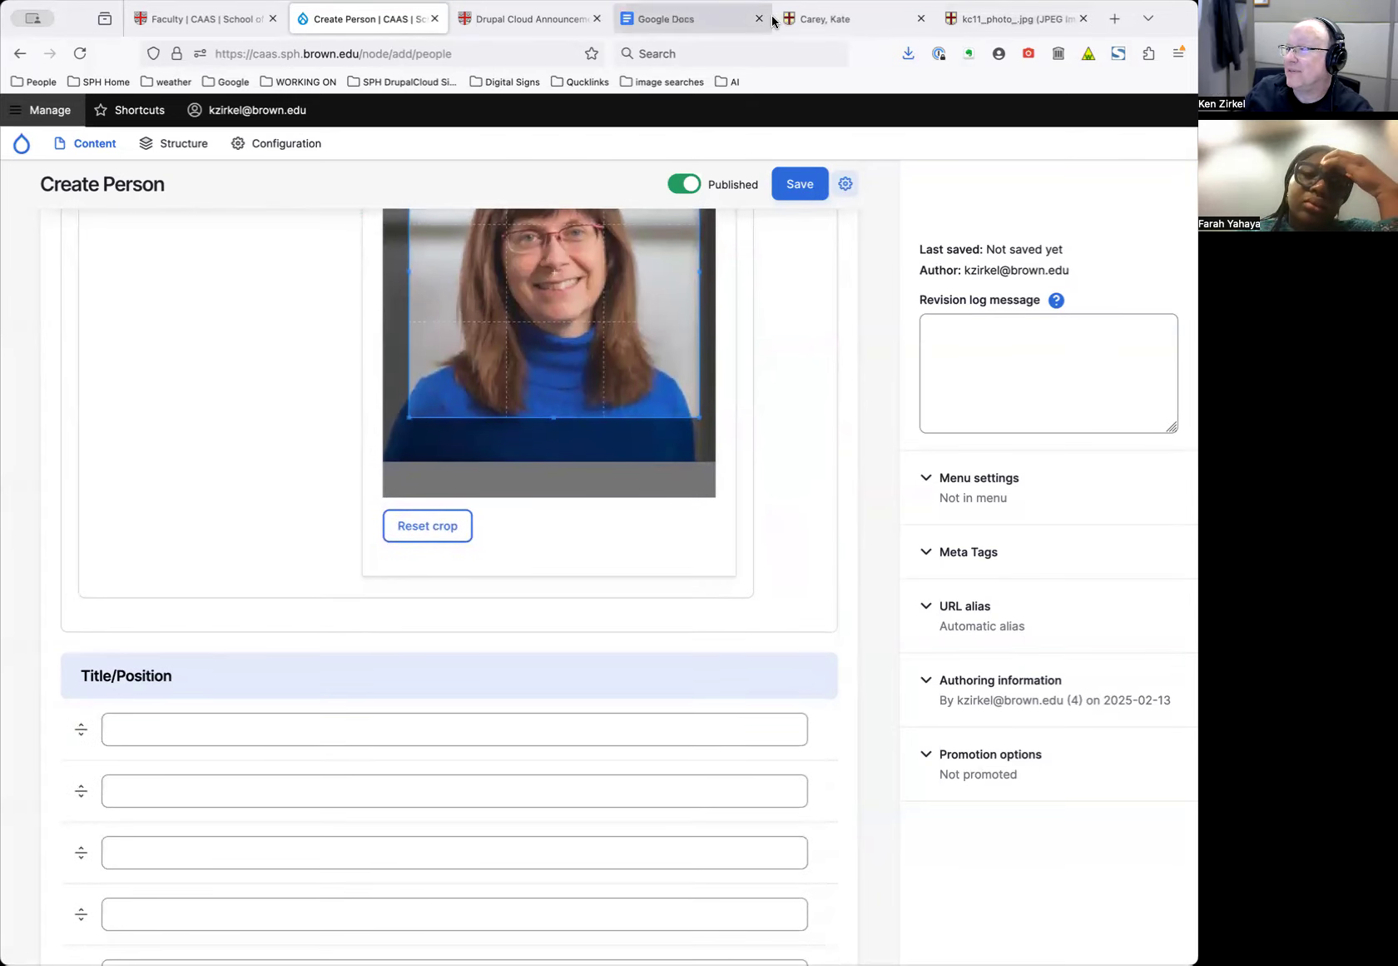
Copy the profile's job title into Title/Position: 'Professor of Behavioral and Social Sciences'
{"action": "left_click", "coordinate": [832, 20]}
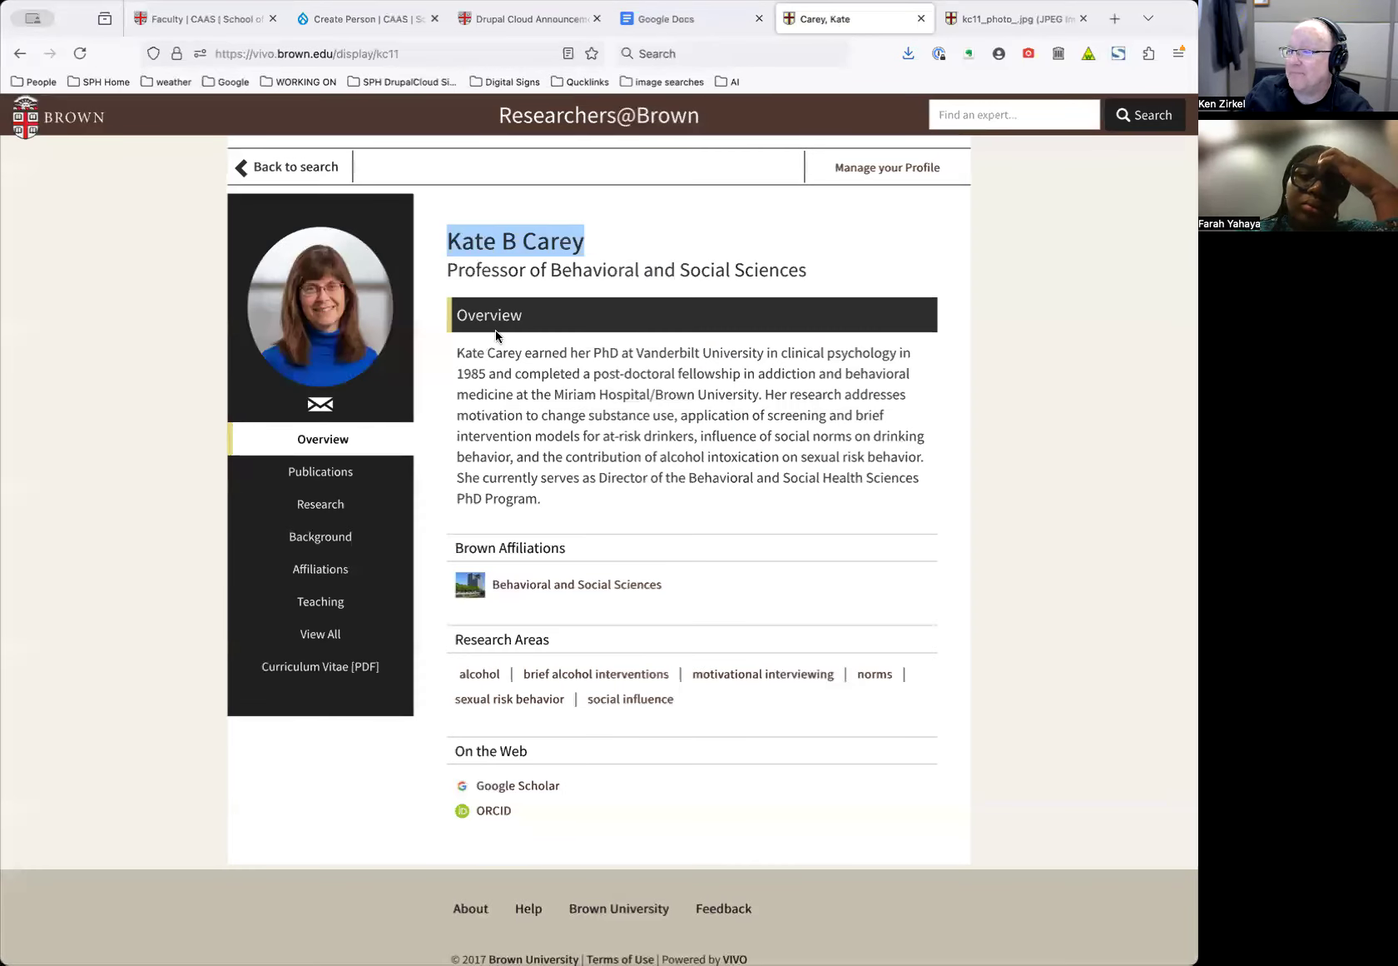
{"action": "triple_click", "coordinate": [552, 269]}
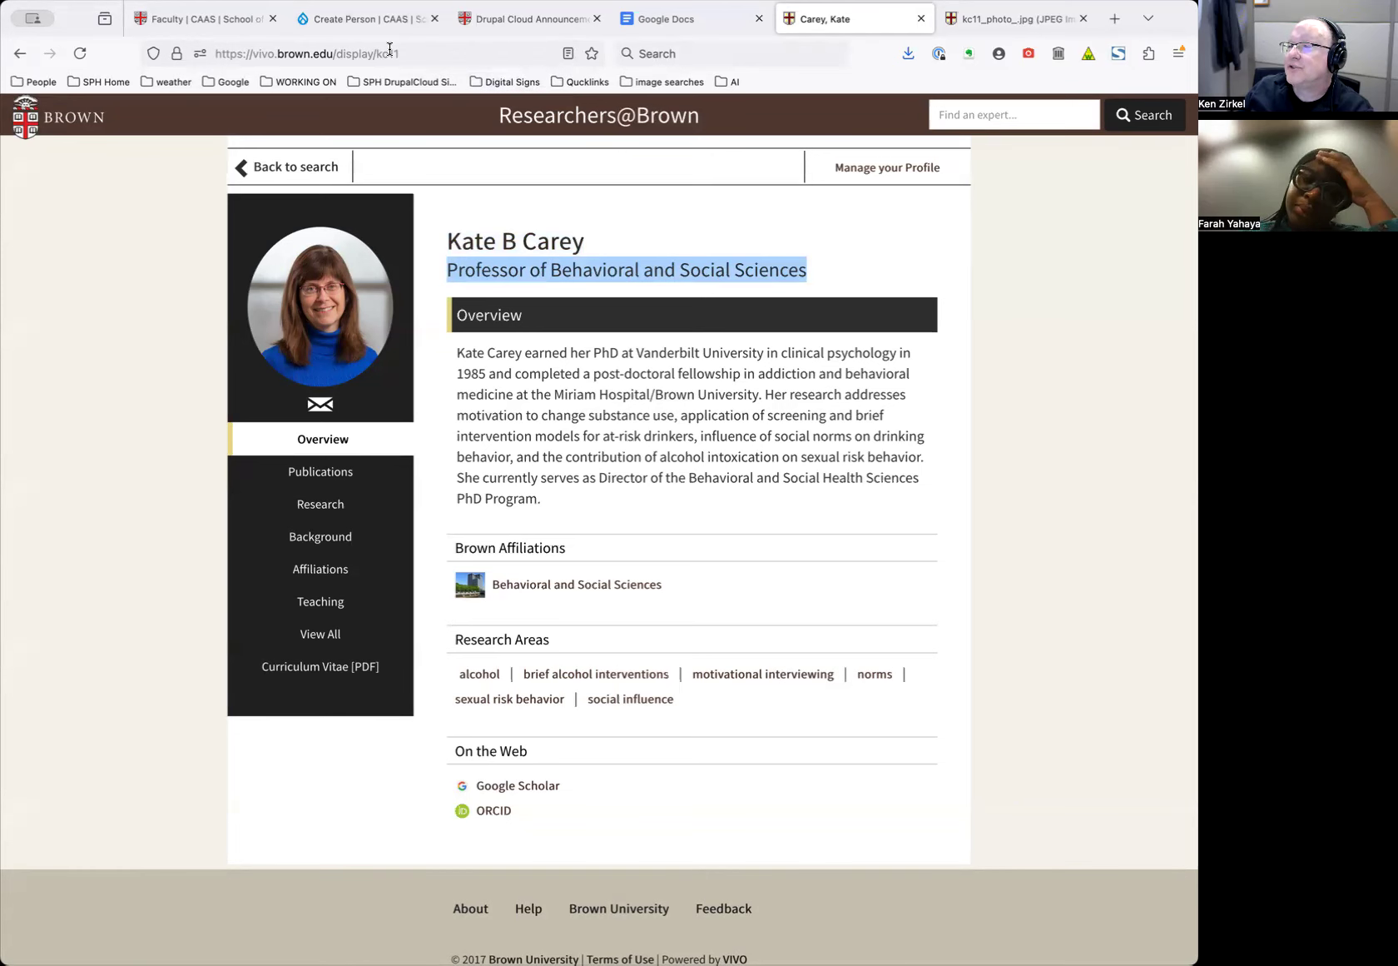
{"action": "right_click", "coordinate": [590, 268]}
{"action": "left_click", "coordinate": [615, 277]}
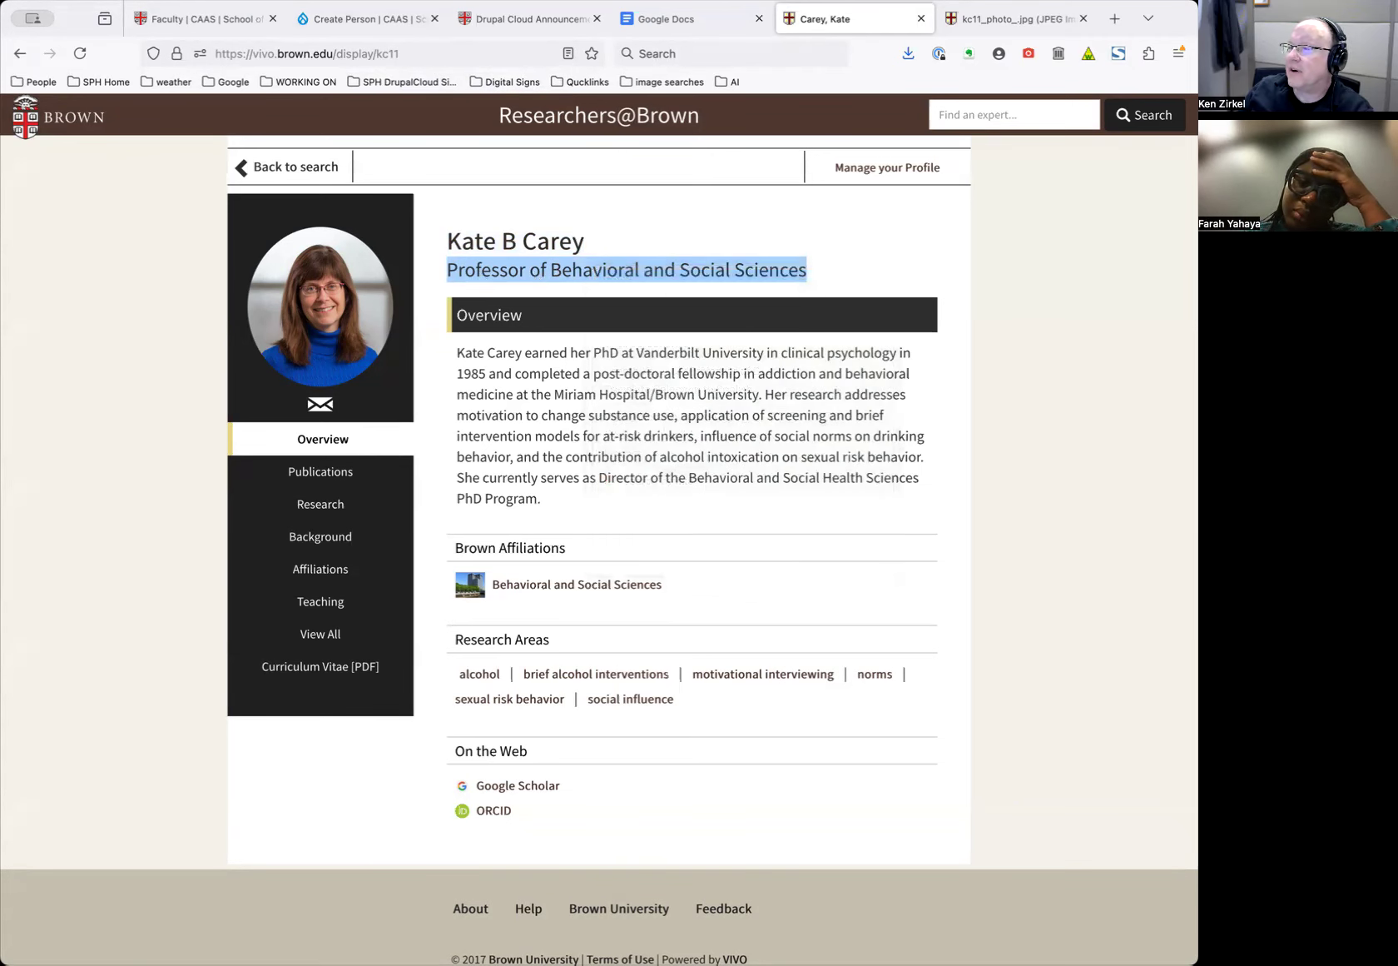
{"action": "left_click", "coordinate": [364, 19]}
{"action": "left_click", "coordinate": [203, 724]}
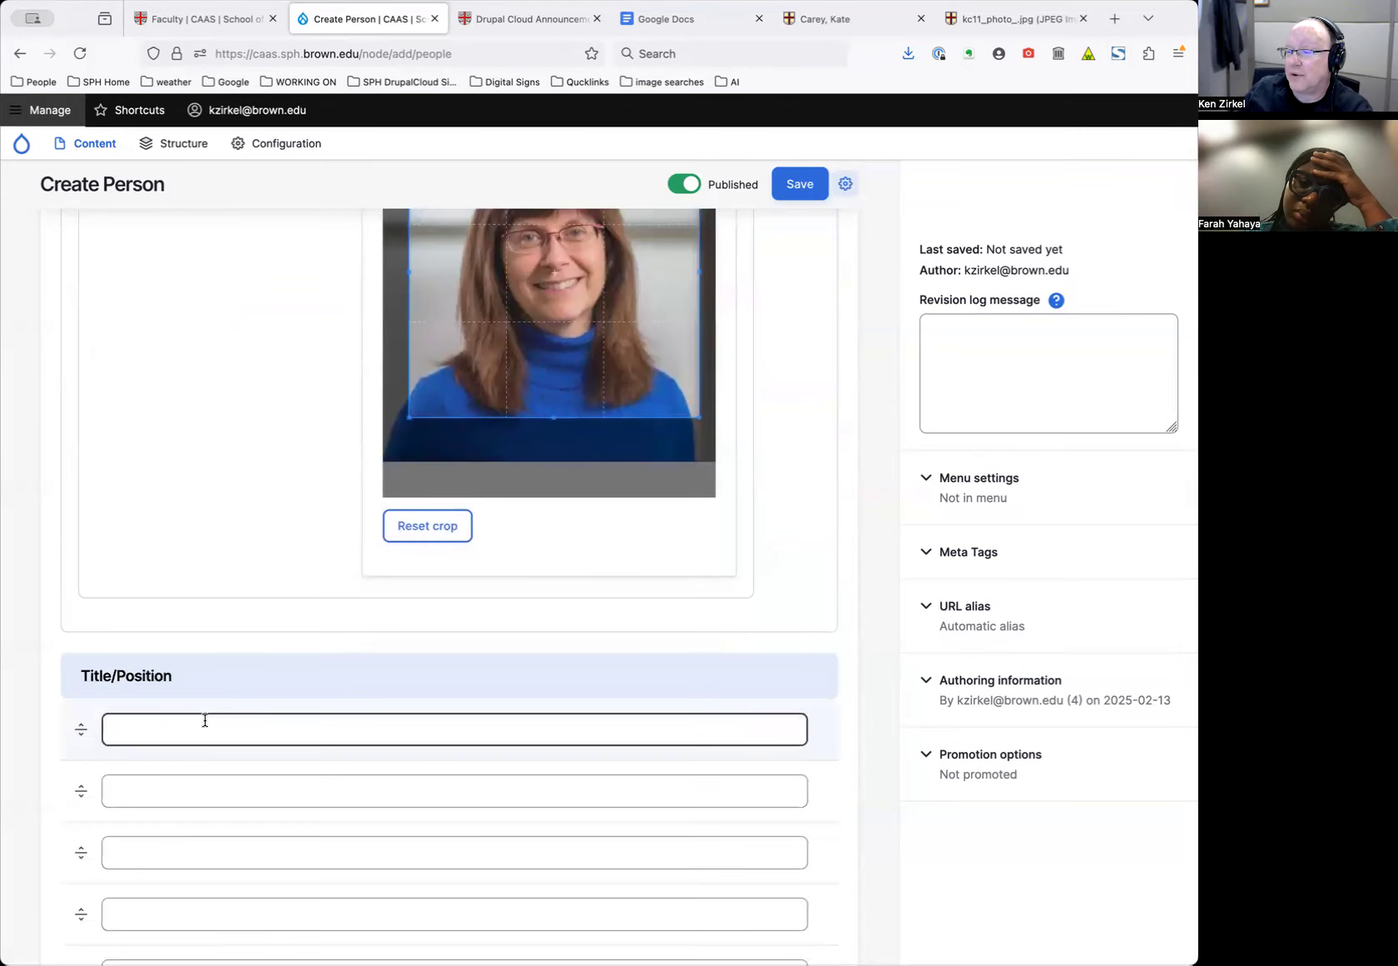
{"action": "key", "text": "super+v"}
{"action": "scroll", "coordinate": [303, 581], "scroll_direction": "down", "scroll_amount": 3}
{"action": "scroll", "coordinate": [303, 581], "scroll_direction": "down", "scroll_amount": 3}
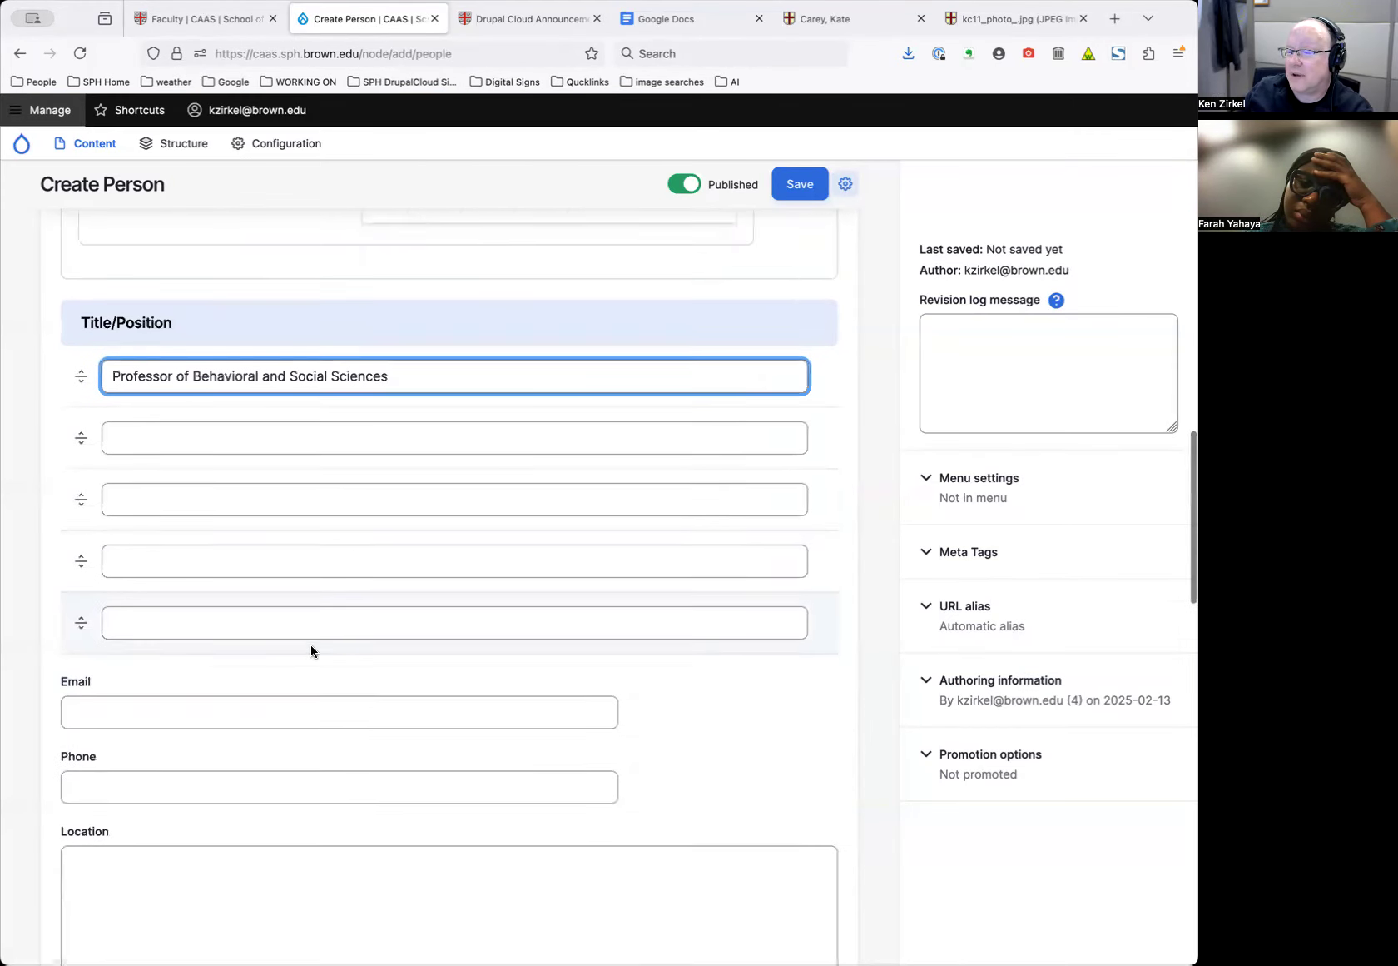
Copy the person's e-mail address from the profile into the Email field
{"action": "left_click", "coordinate": [843, 20]}
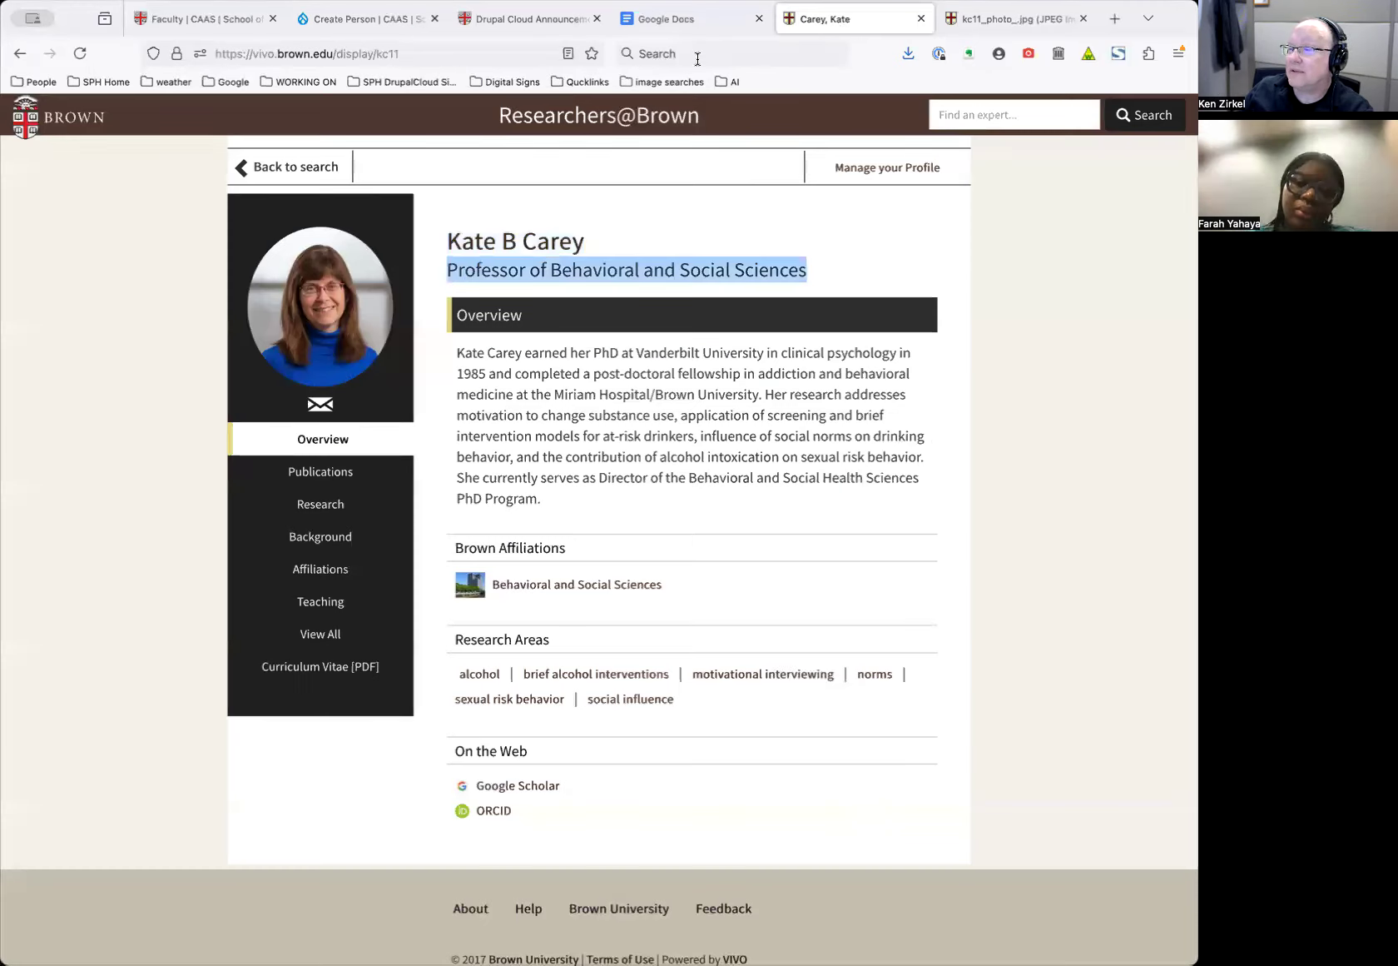
{"action": "right_click", "coordinate": [330, 411]}
{"action": "left_click", "coordinate": [354, 415]}
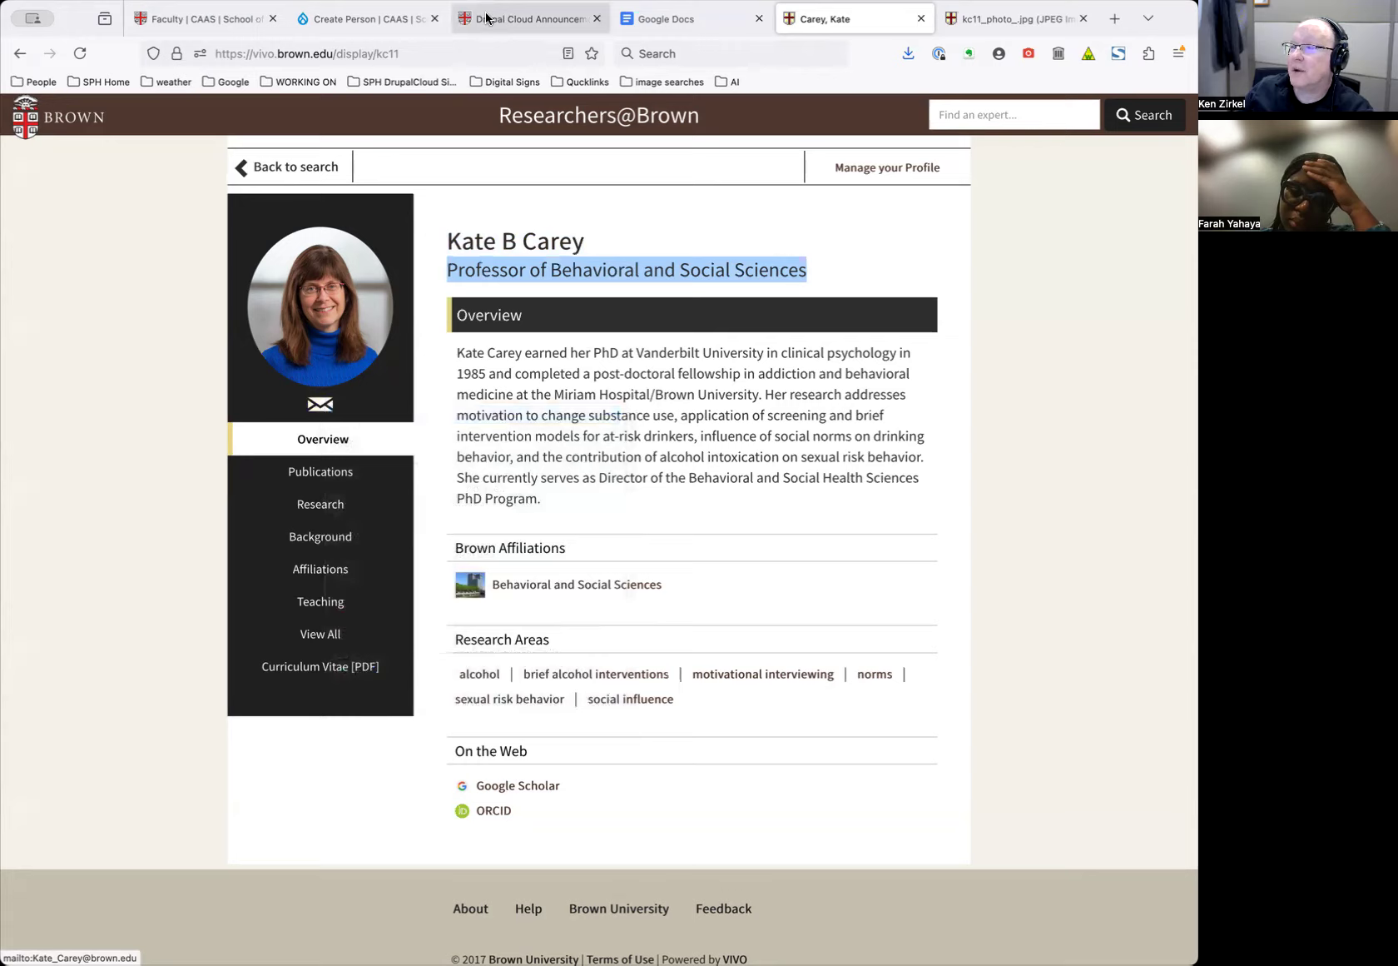
{"action": "left_click", "coordinate": [370, 18]}
{"action": "left_click", "coordinate": [171, 658]}
{"action": "key", "text": "super+v"}
{"action": "scroll", "coordinate": [758, 628], "scroll_direction": "down", "scroll_amount": 10}
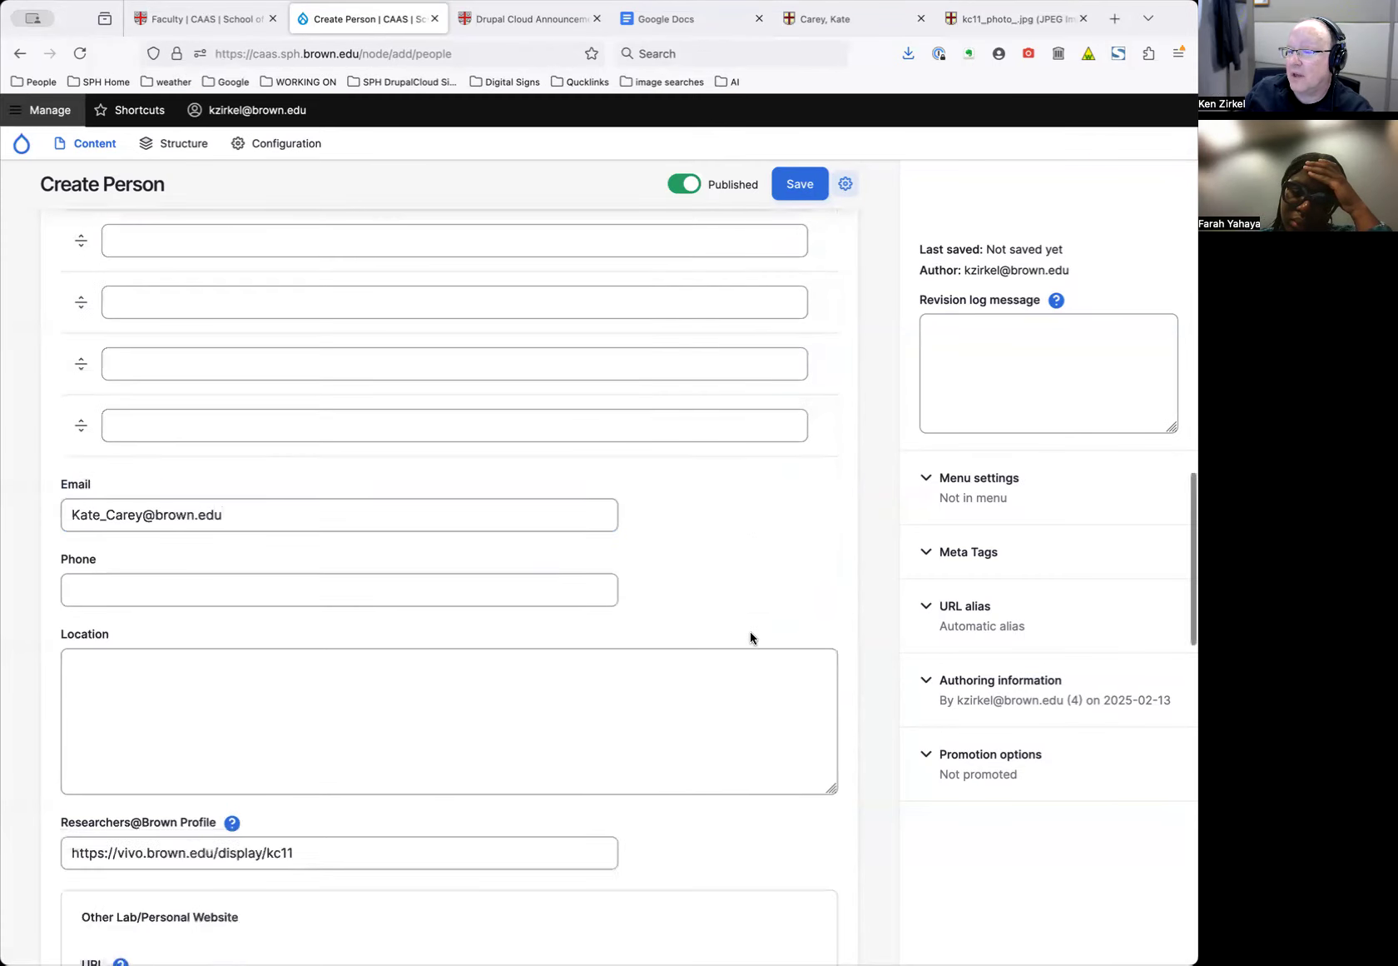
Save the new Test Person profile from the top of the Create Person form
{"action": "scroll", "coordinate": [752, 637], "scroll_direction": "down", "scroll_amount": 8}
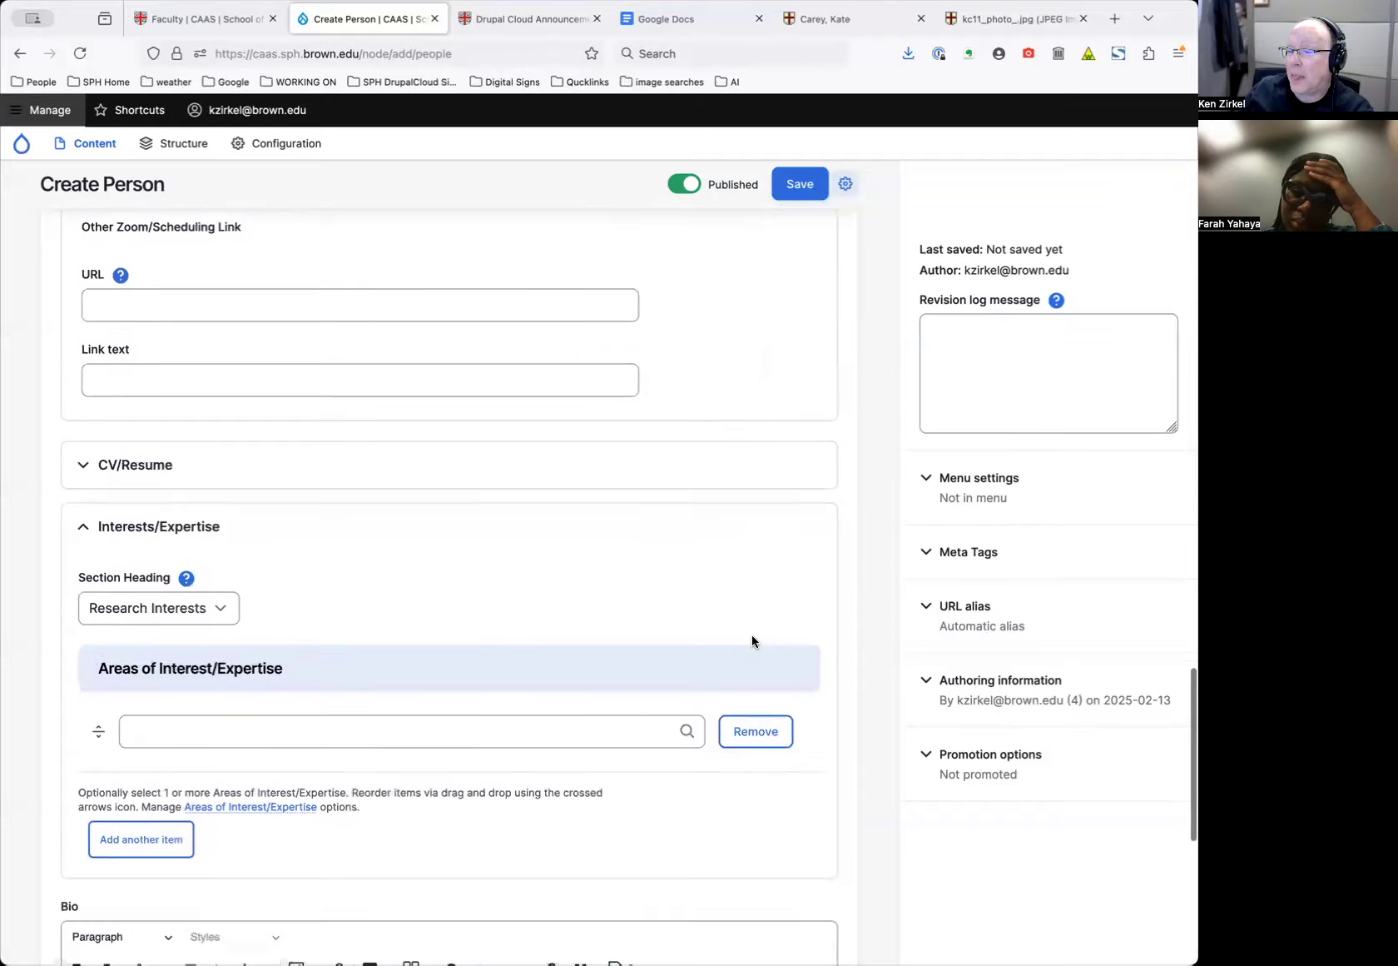
{"action": "scroll", "coordinate": [751, 635], "scroll_direction": "down", "scroll_amount": 4}
{"action": "scroll", "coordinate": [751, 633], "scroll_direction": "up", "scroll_amount": 15}
{"action": "scroll", "coordinate": [751, 633], "scroll_direction": "up", "scroll_amount": 10}
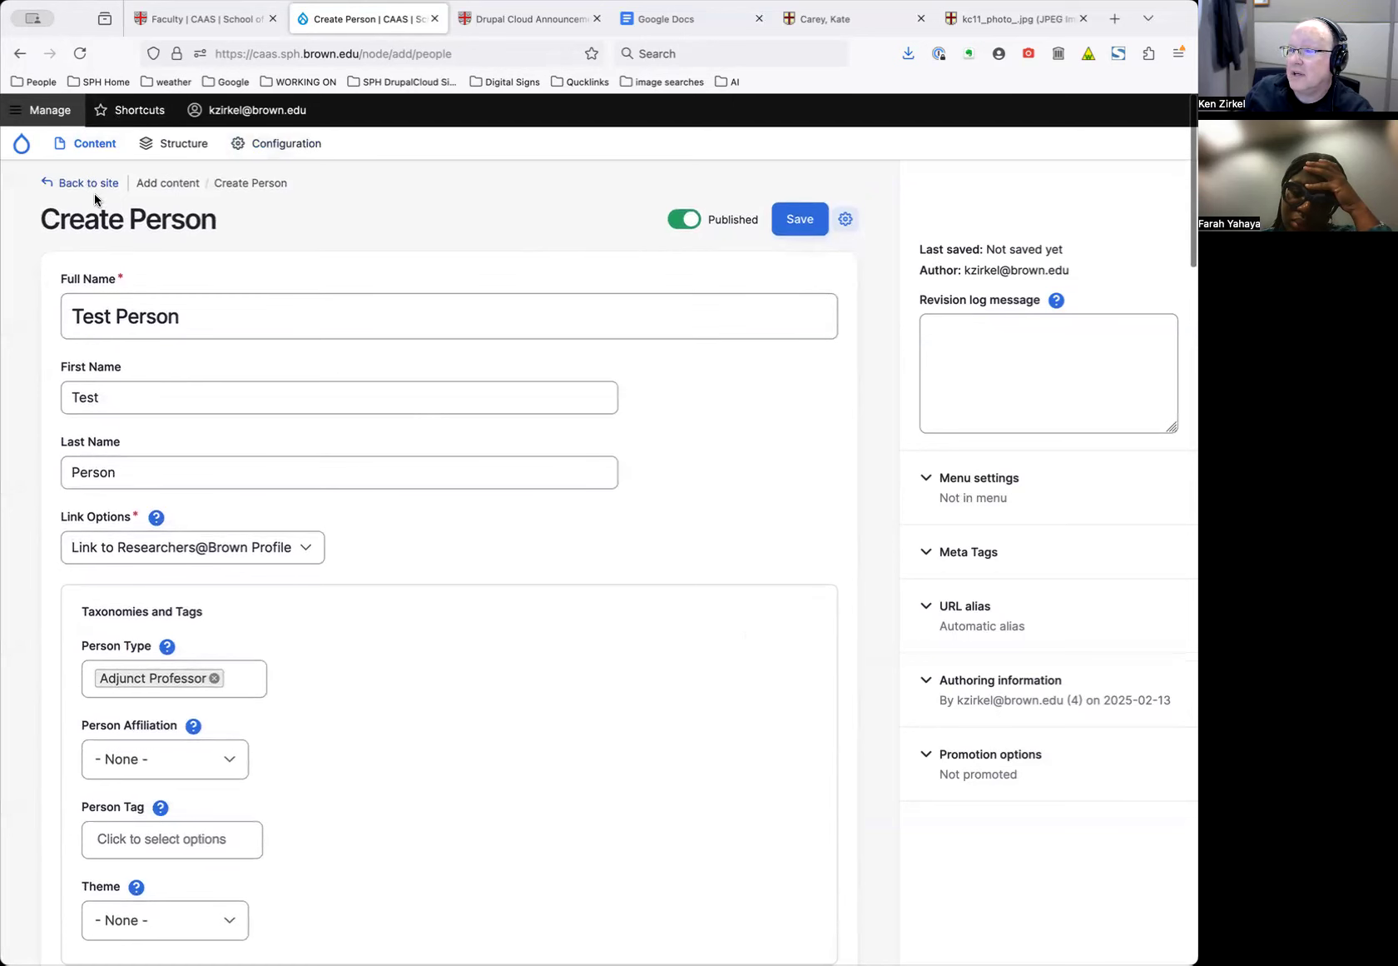
{"action": "scroll", "coordinate": [644, 341], "scroll_direction": "down", "scroll_amount": 3}
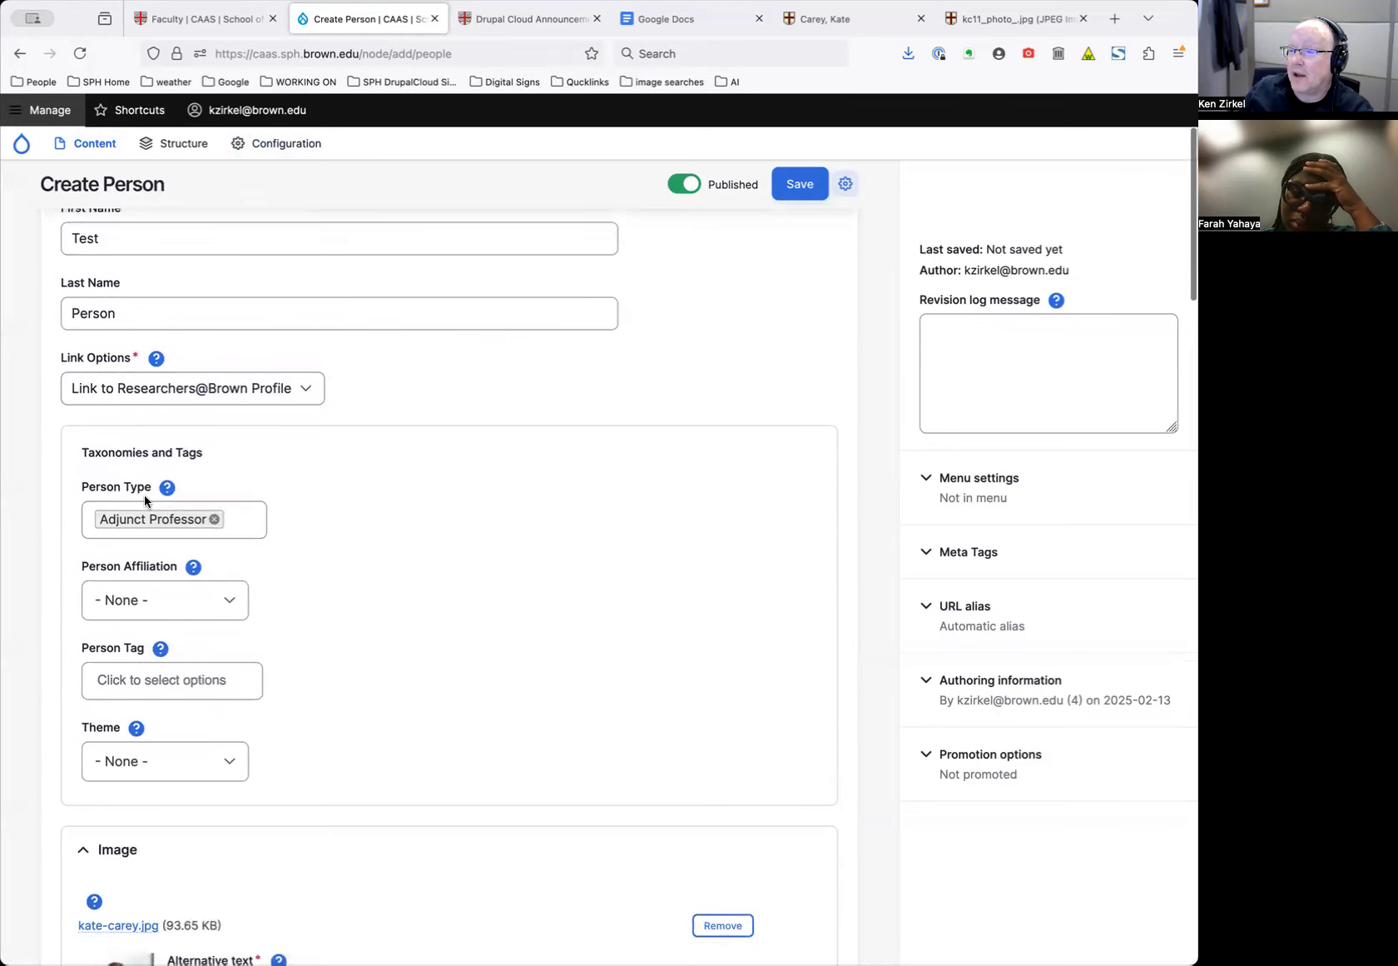
{"action": "scroll", "coordinate": [446, 487], "scroll_direction": "up", "scroll_amount": 3}
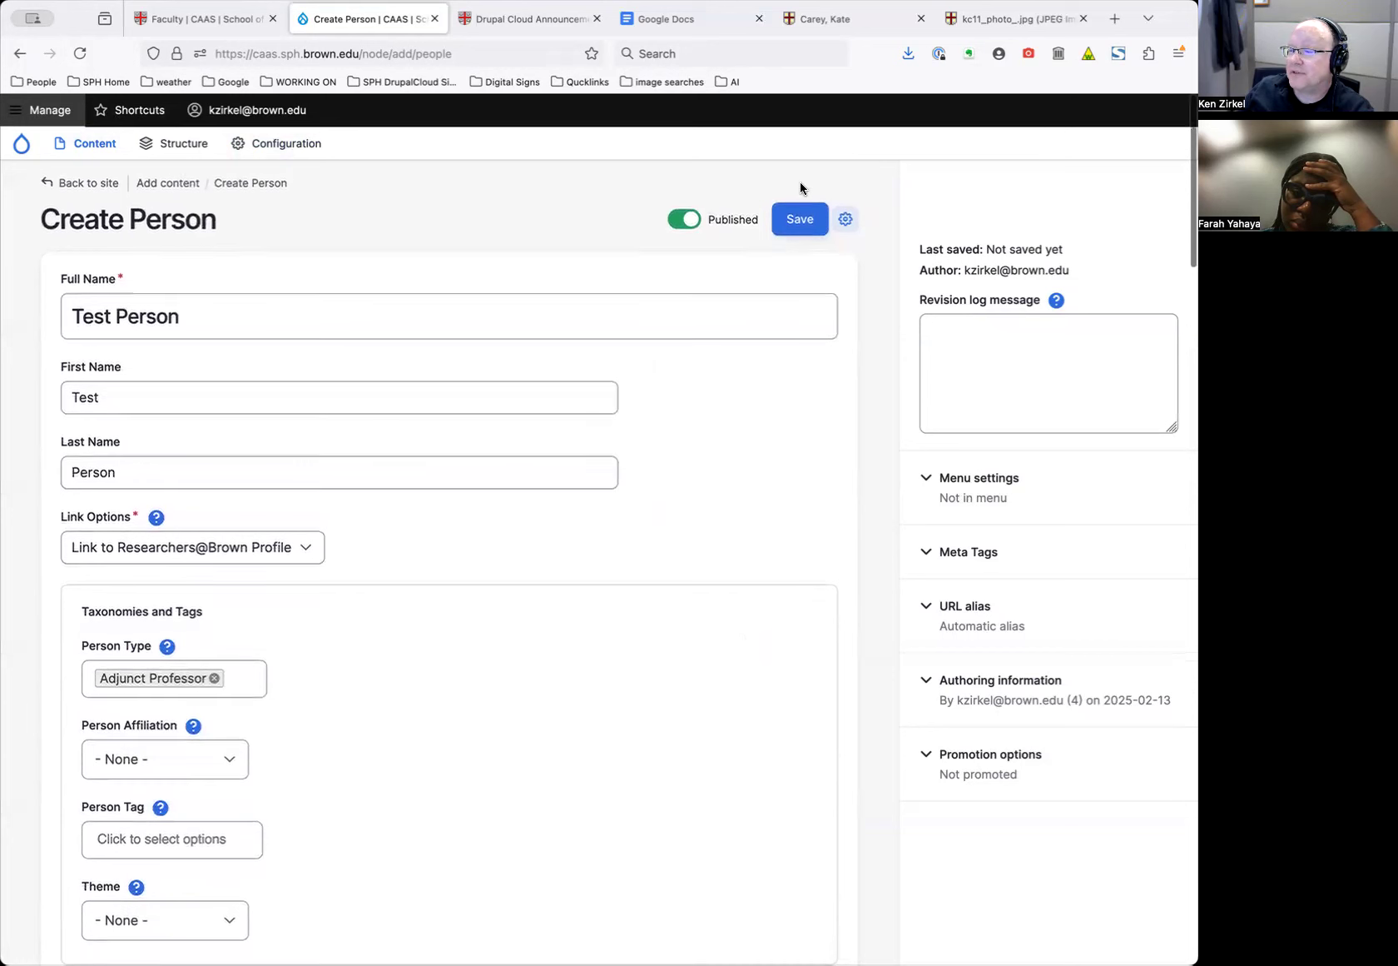
{"action": "left_click", "coordinate": [793, 215]}
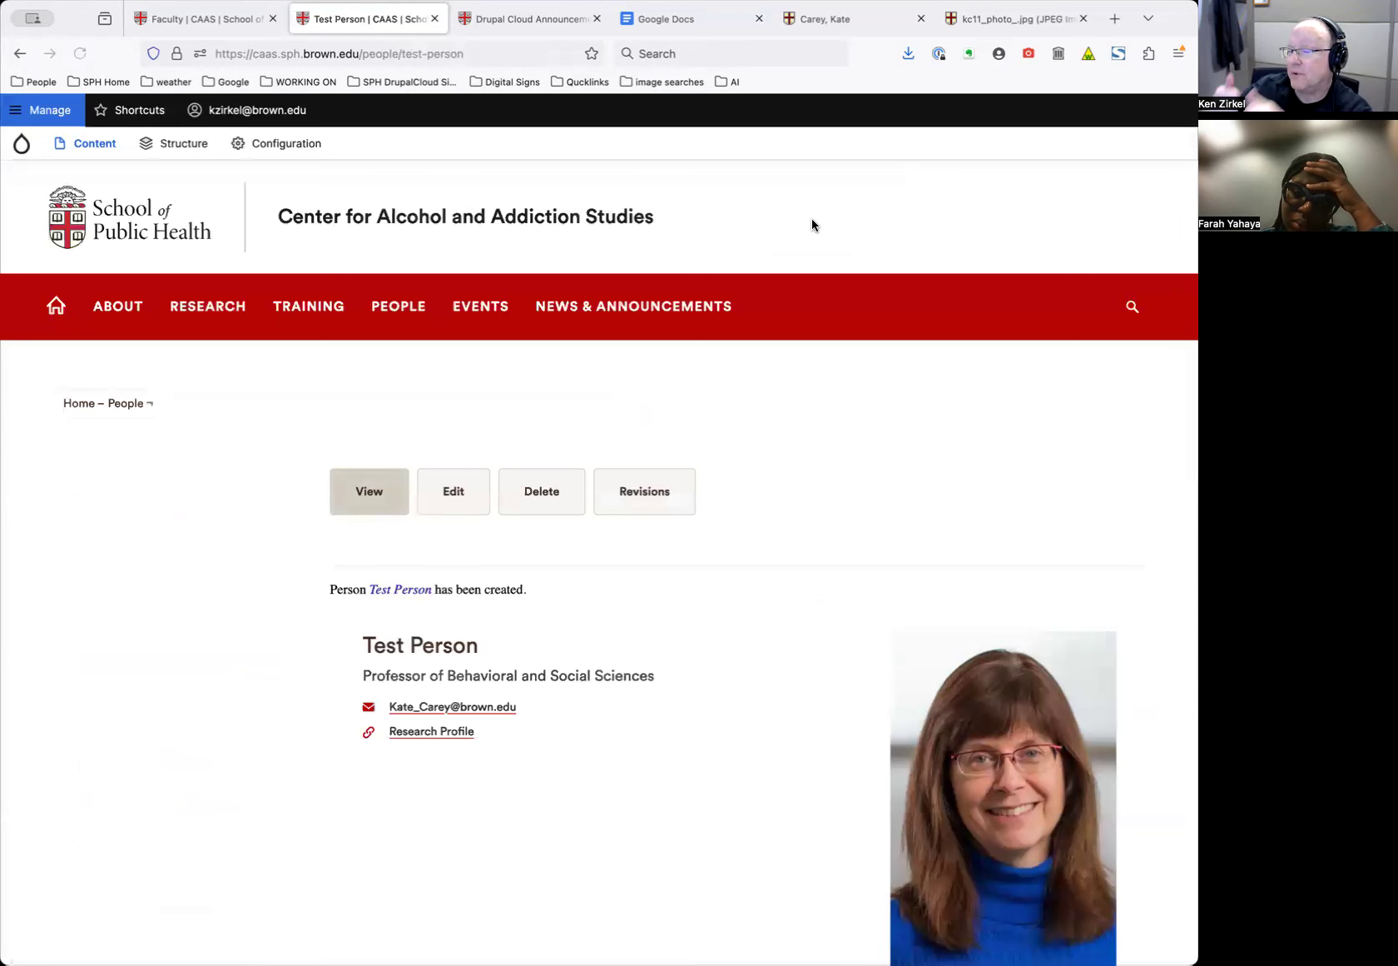
Reload the Faculty page and jump to its Affiliated Faculty section
{"action": "left_click", "coordinate": [222, 25]}
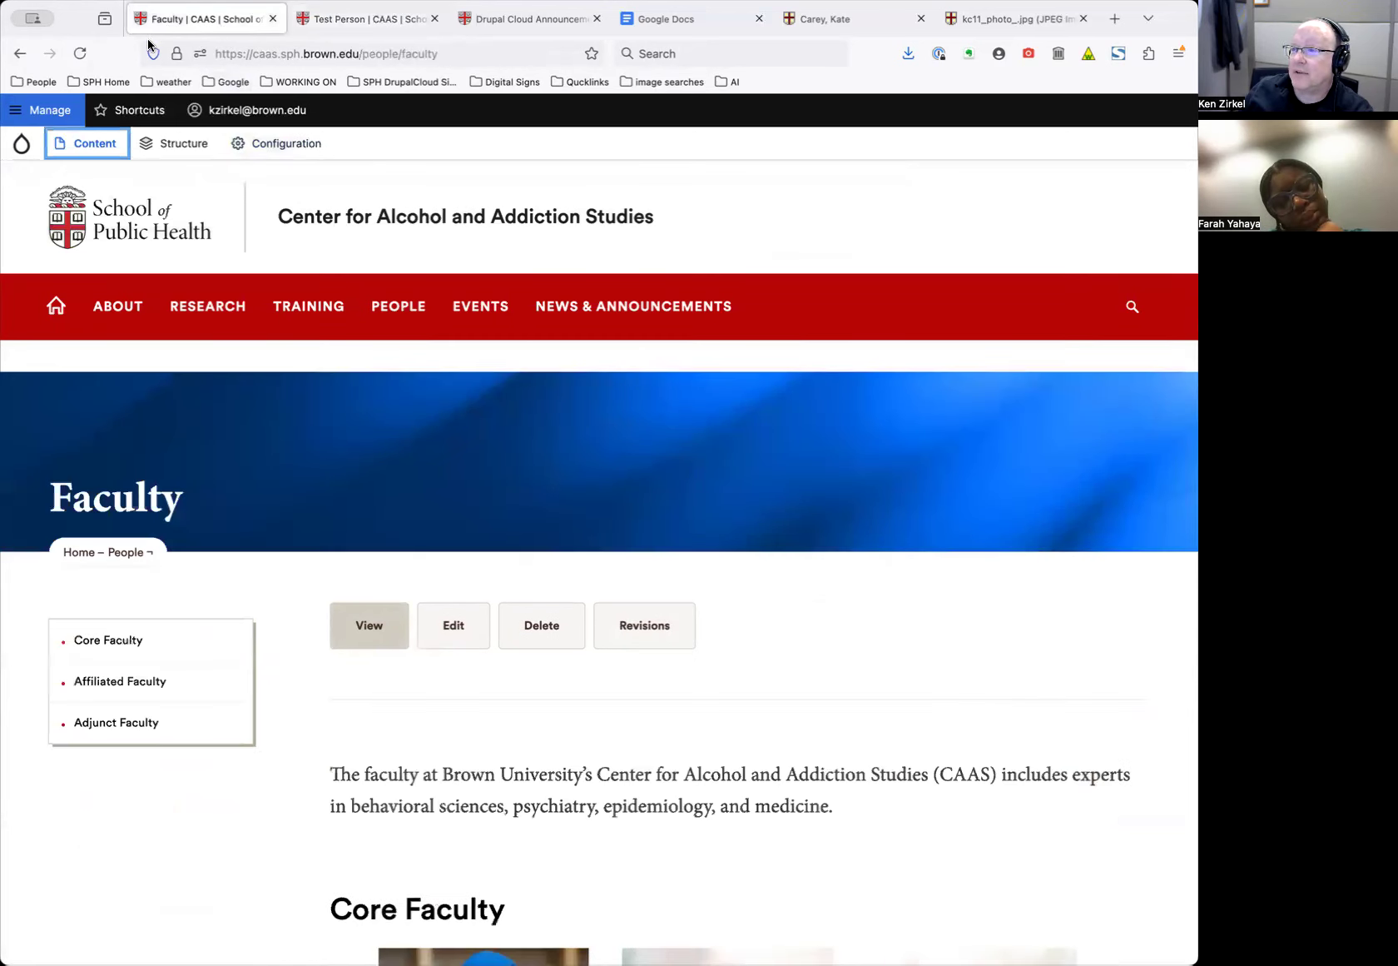
{"action": "left_click", "coordinate": [78, 54]}
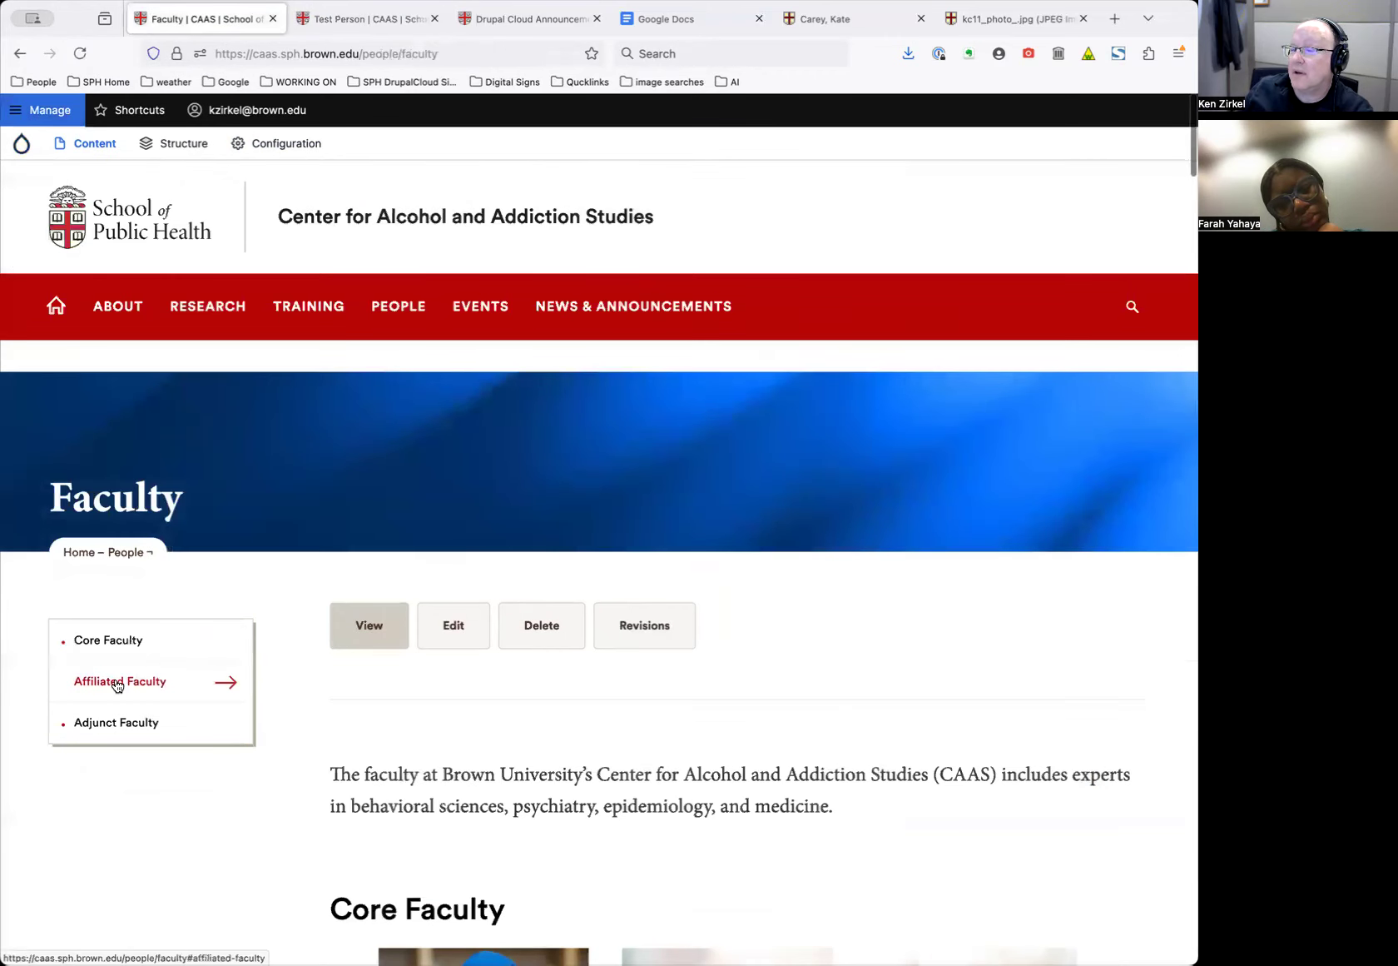
{"action": "left_click", "coordinate": [117, 683]}
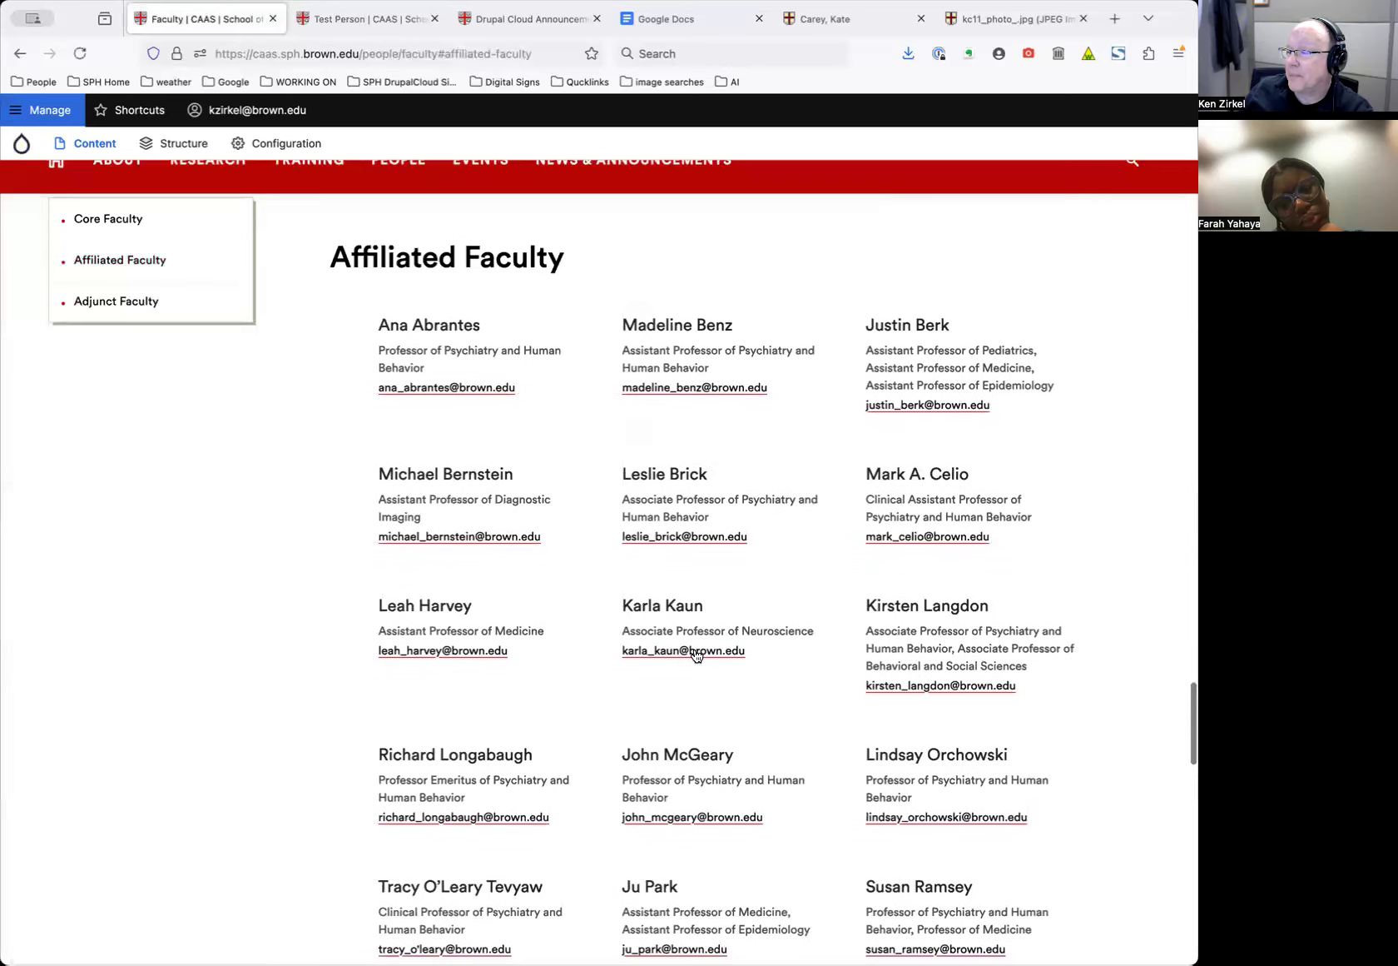
{"action": "scroll", "coordinate": [696, 655], "scroll_direction": "down", "scroll_amount": 7}
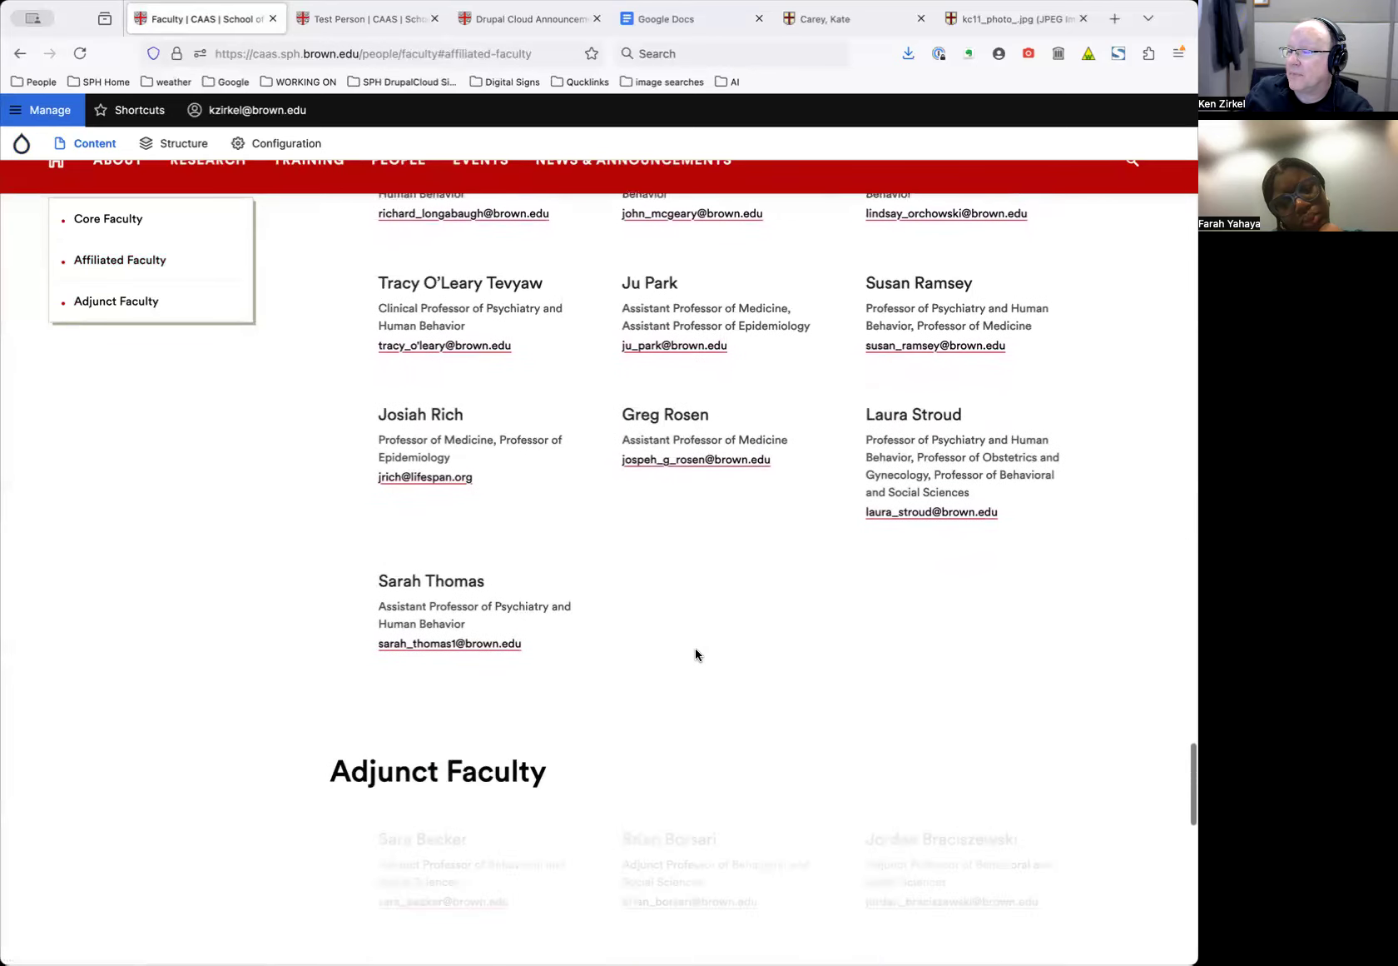
Find 'person' on the Faculty page to confirm Test Person's listing, then return to its profile
{"action": "key", "text": "ctrl+f"}
{"action": "type", "text": "person"}
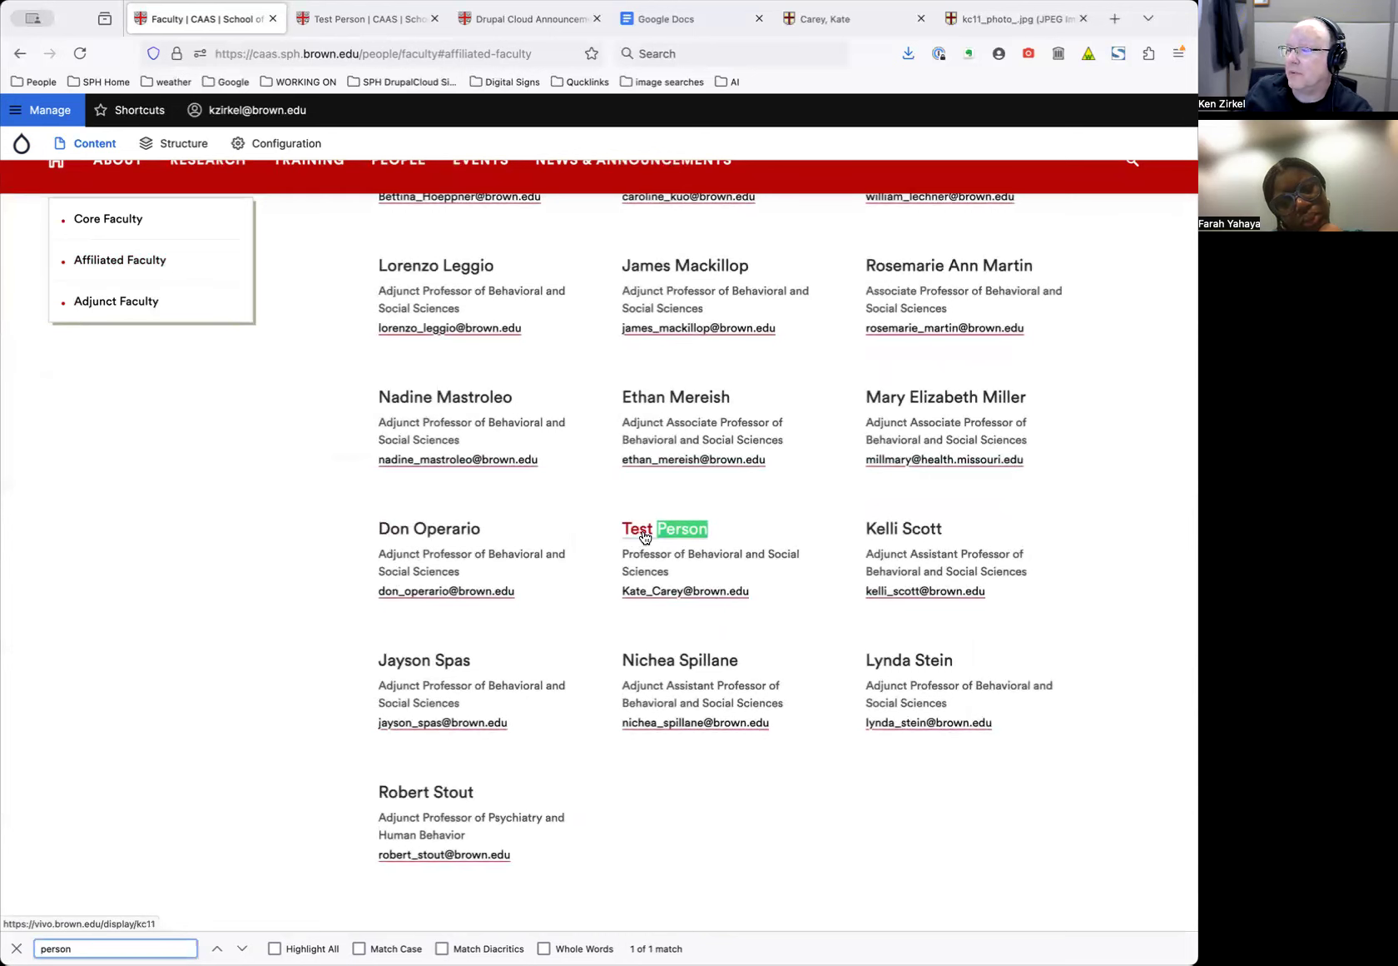
{"action": "scroll", "coordinate": [643, 537], "scroll_direction": "up", "scroll_amount": 4}
{"action": "scroll", "coordinate": [641, 537], "scroll_direction": "up", "scroll_amount": 3}
{"action": "scroll", "coordinate": [623, 593], "scroll_direction": "down", "scroll_amount": 4}
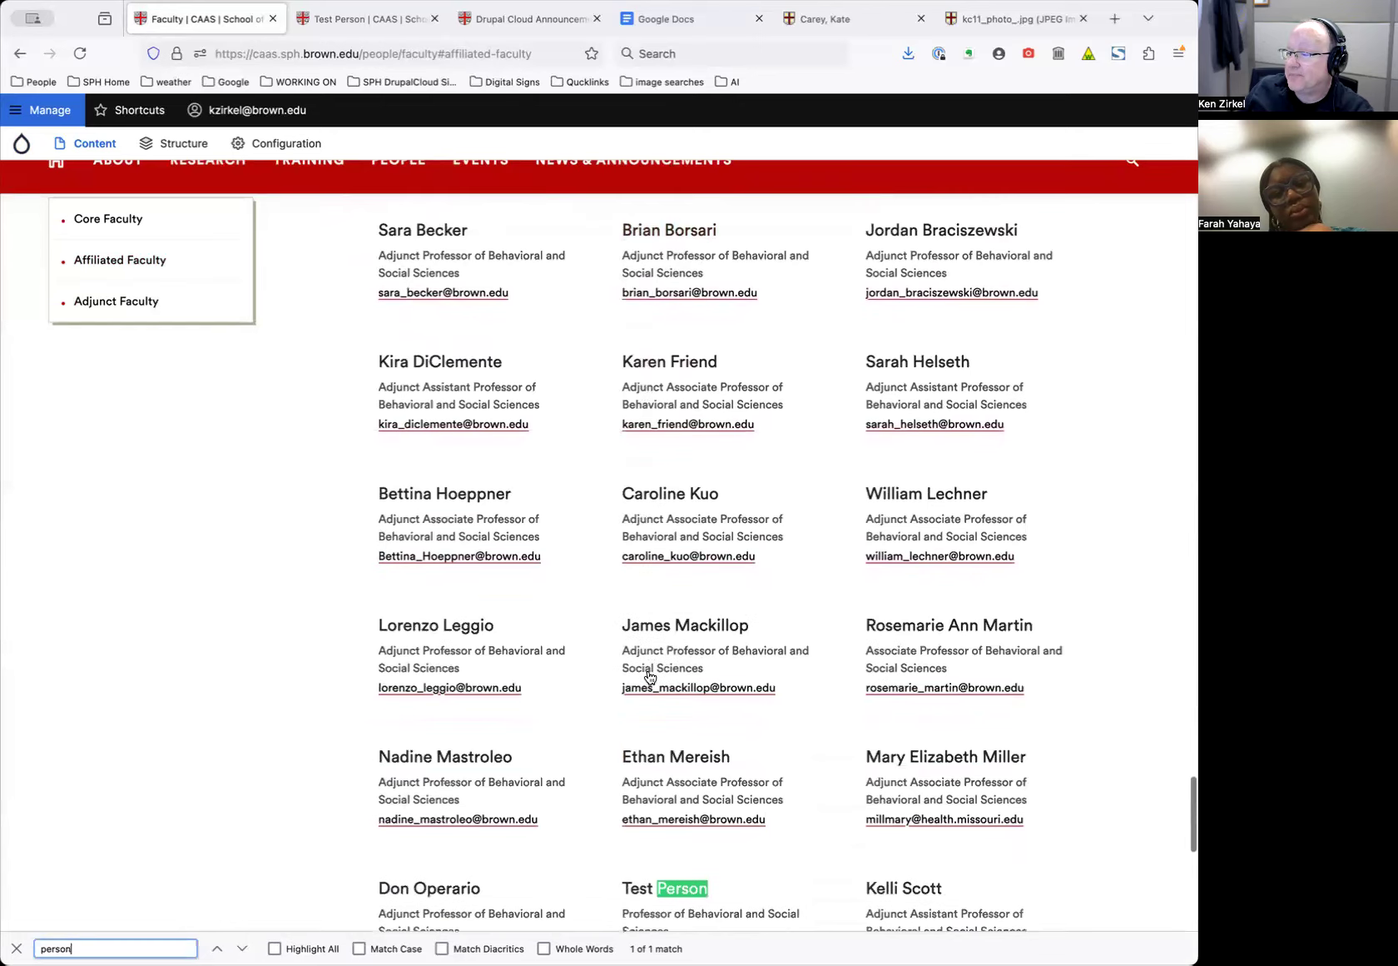
{"action": "scroll", "coordinate": [650, 676], "scroll_direction": "down", "scroll_amount": 3}
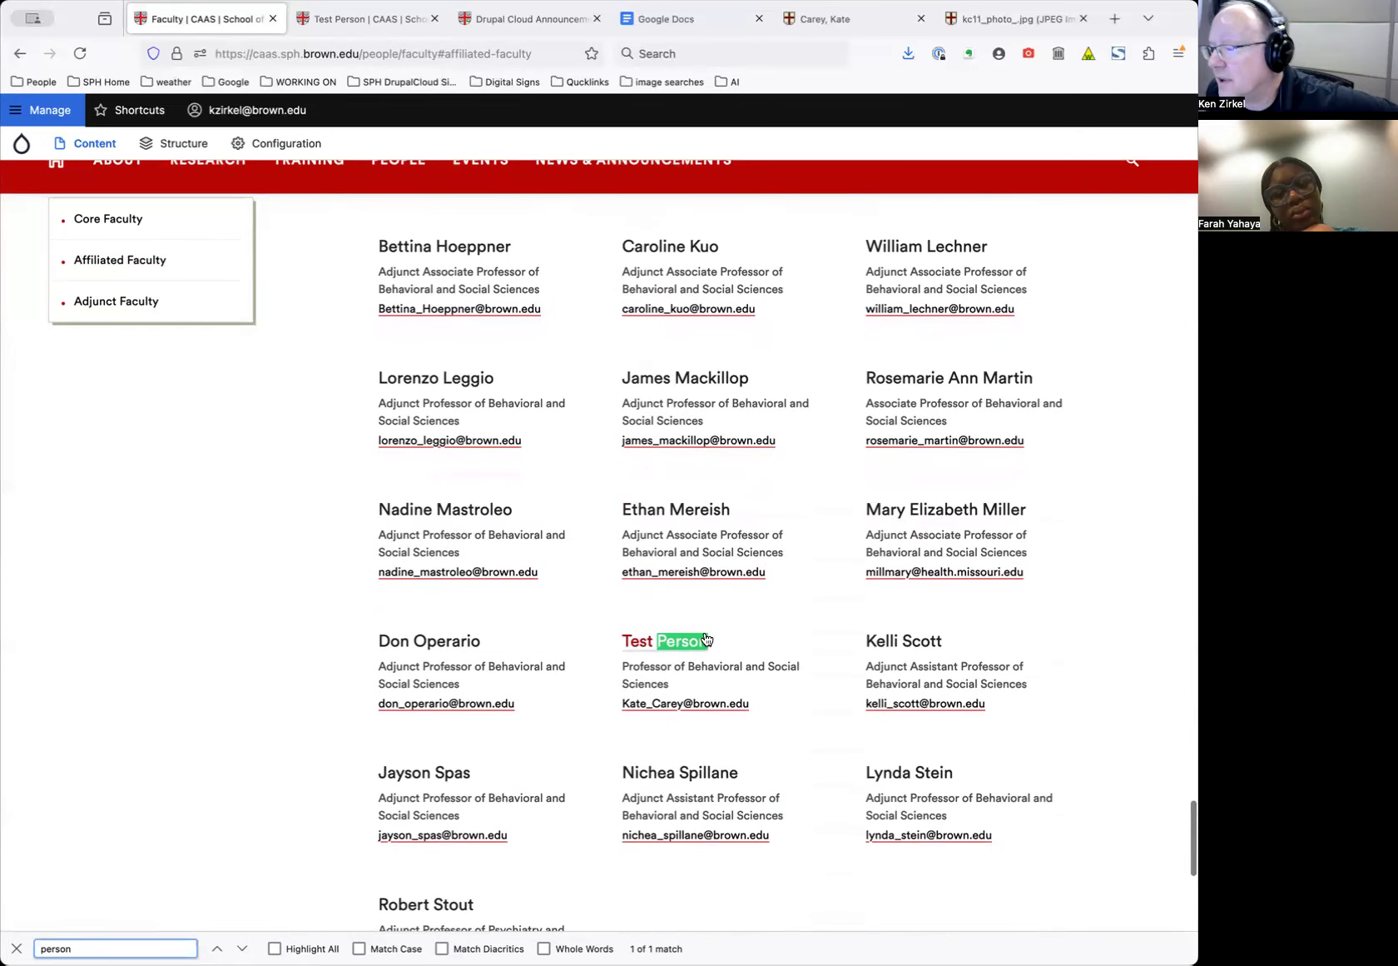
{"action": "scroll", "coordinate": [770, 660], "scroll_direction": "down", "scroll_amount": 3}
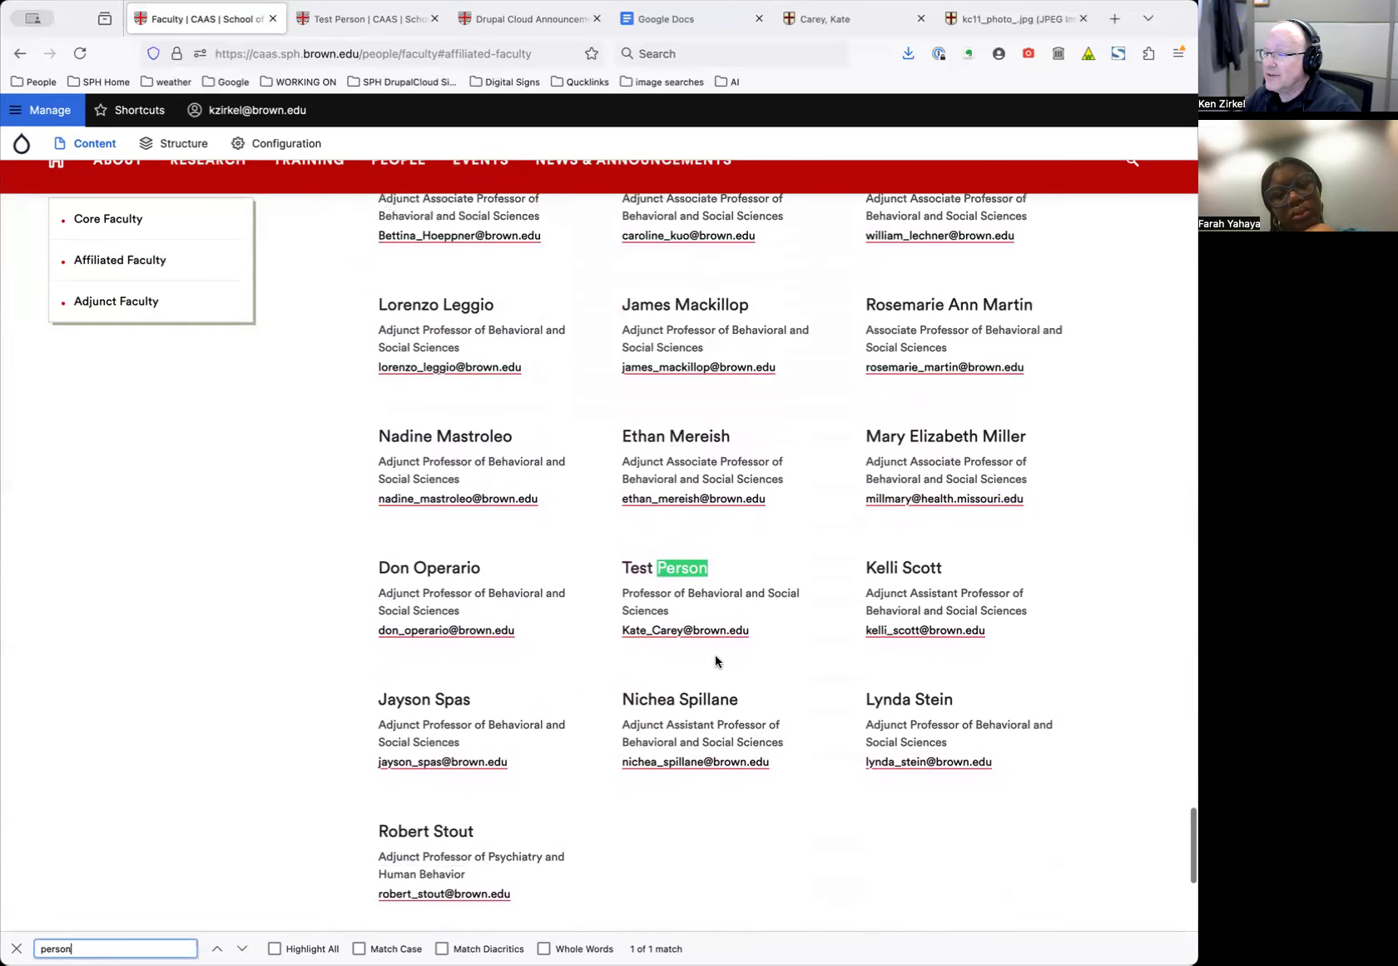
{"action": "scroll", "coordinate": [716, 660], "scroll_direction": "up", "scroll_amount": 2}
{"action": "scroll", "coordinate": [716, 661], "scroll_direction": "up", "scroll_amount": 3}
{"action": "scroll", "coordinate": [715, 665], "scroll_direction": "down", "scroll_amount": 4}
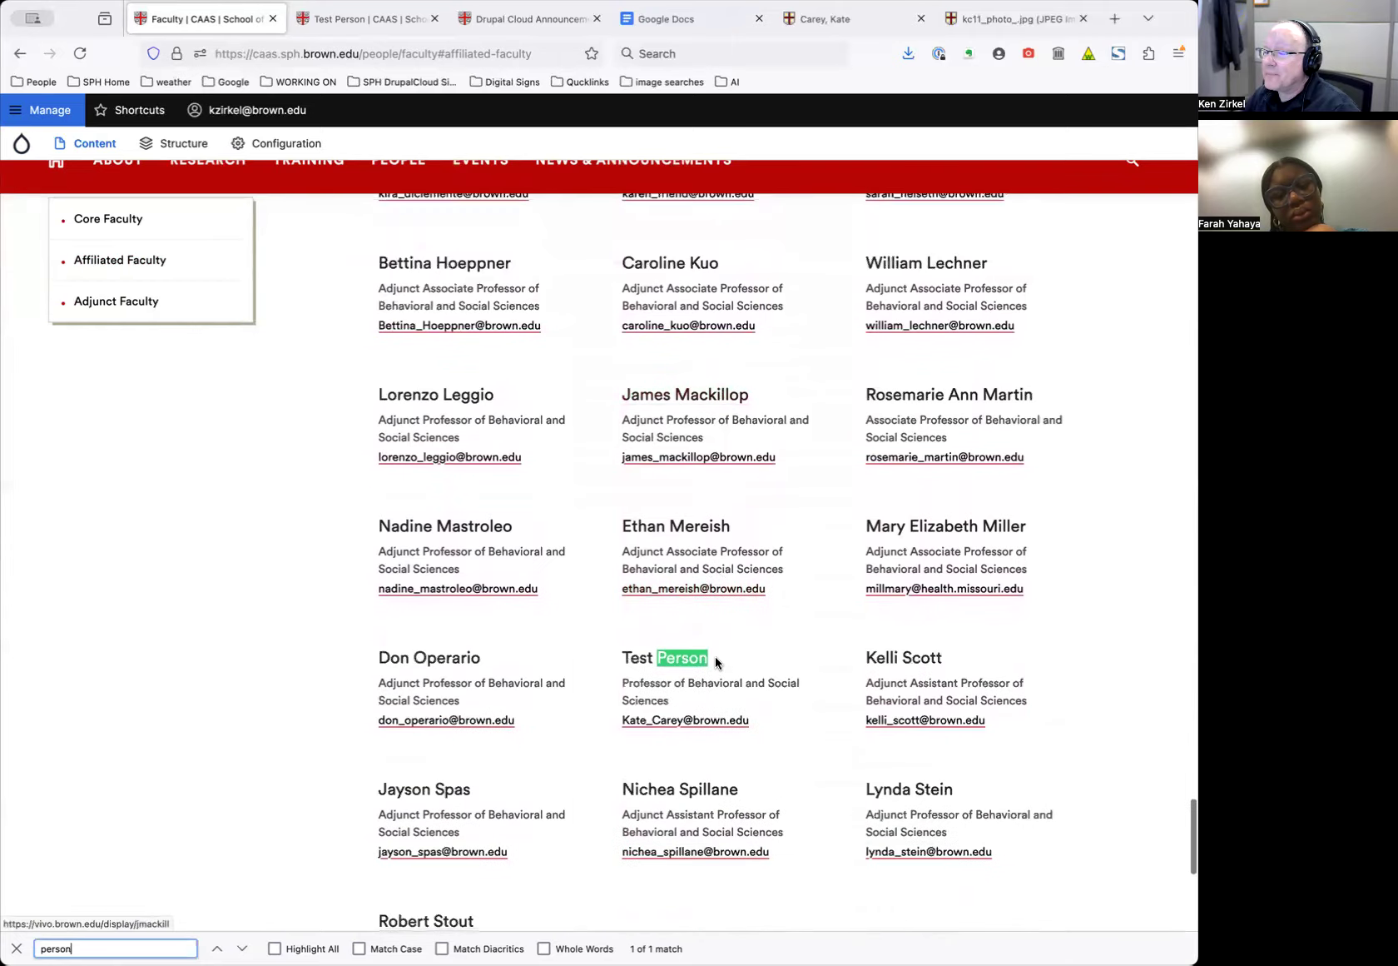
{"action": "left_click", "coordinate": [362, 20]}
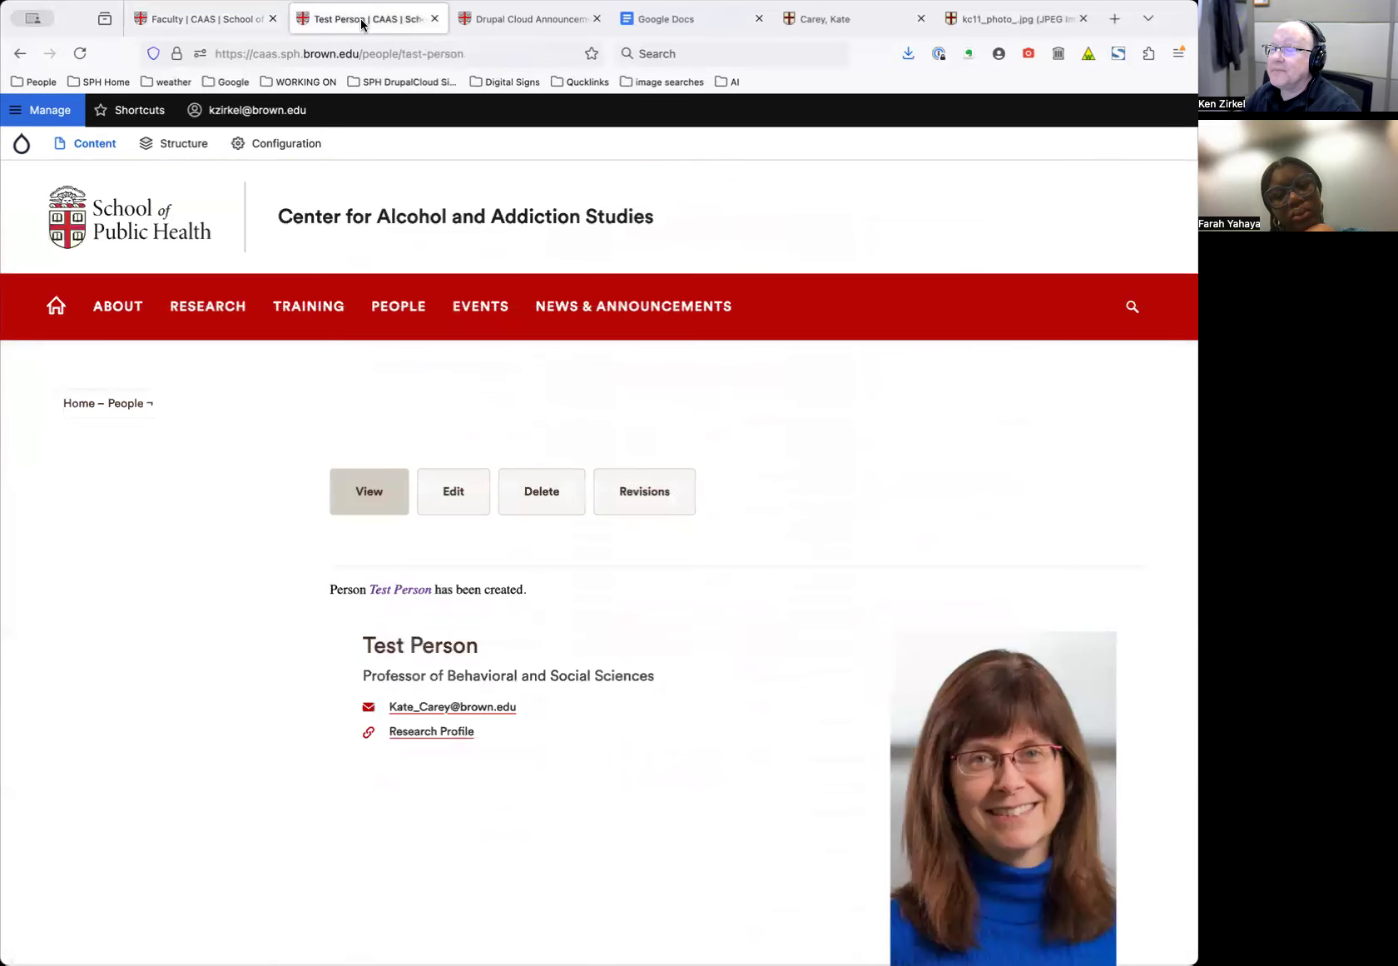
Filter the admin Content list to People and open the Test Person row's action dropdown
{"action": "left_click", "coordinate": [91, 144]}
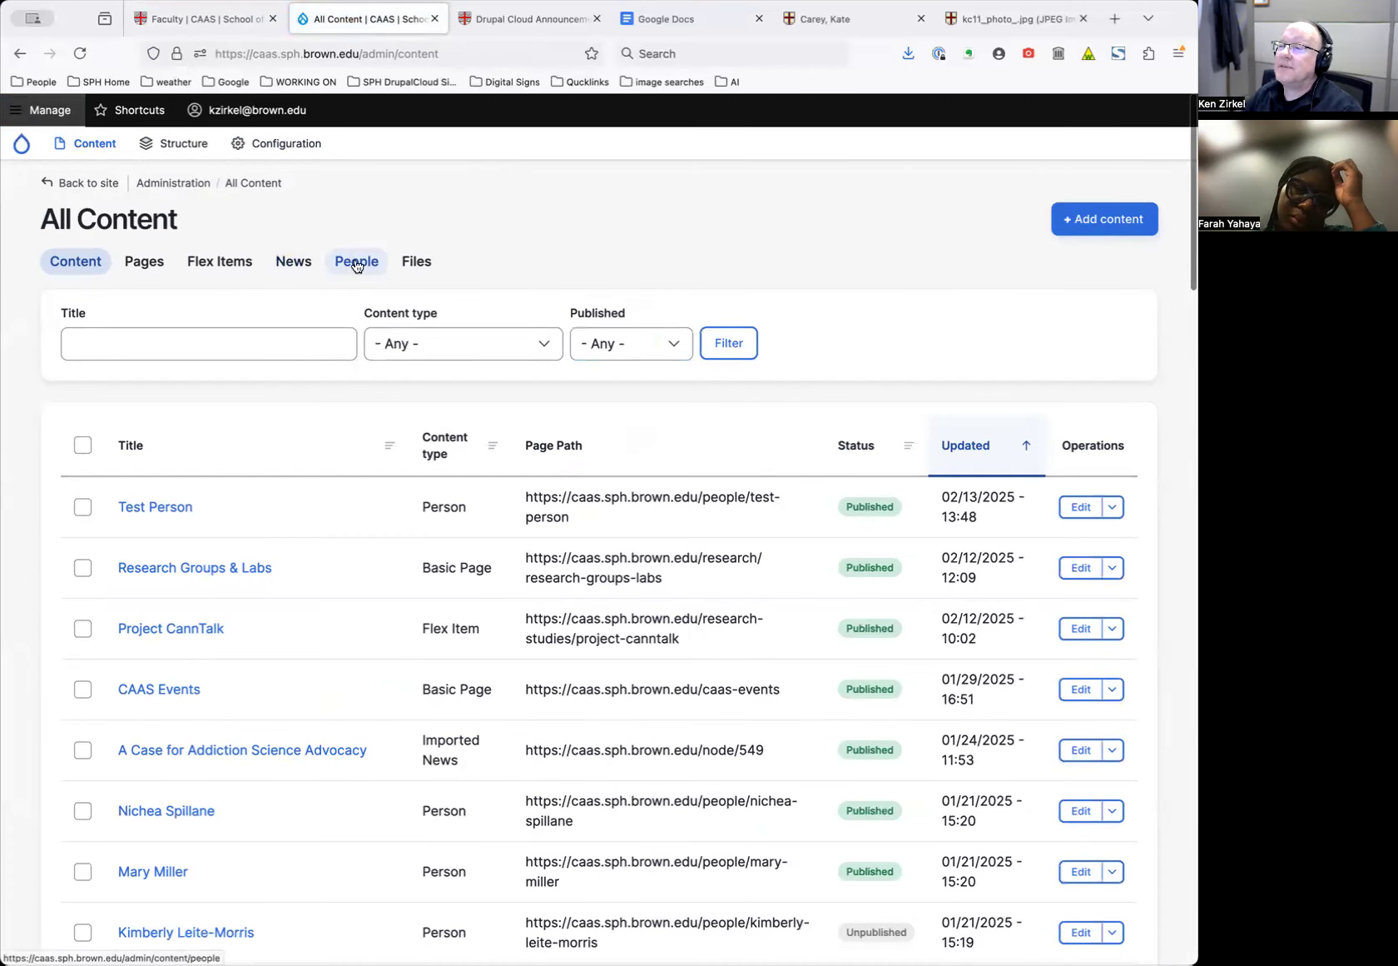
{"action": "left_click", "coordinate": [355, 265]}
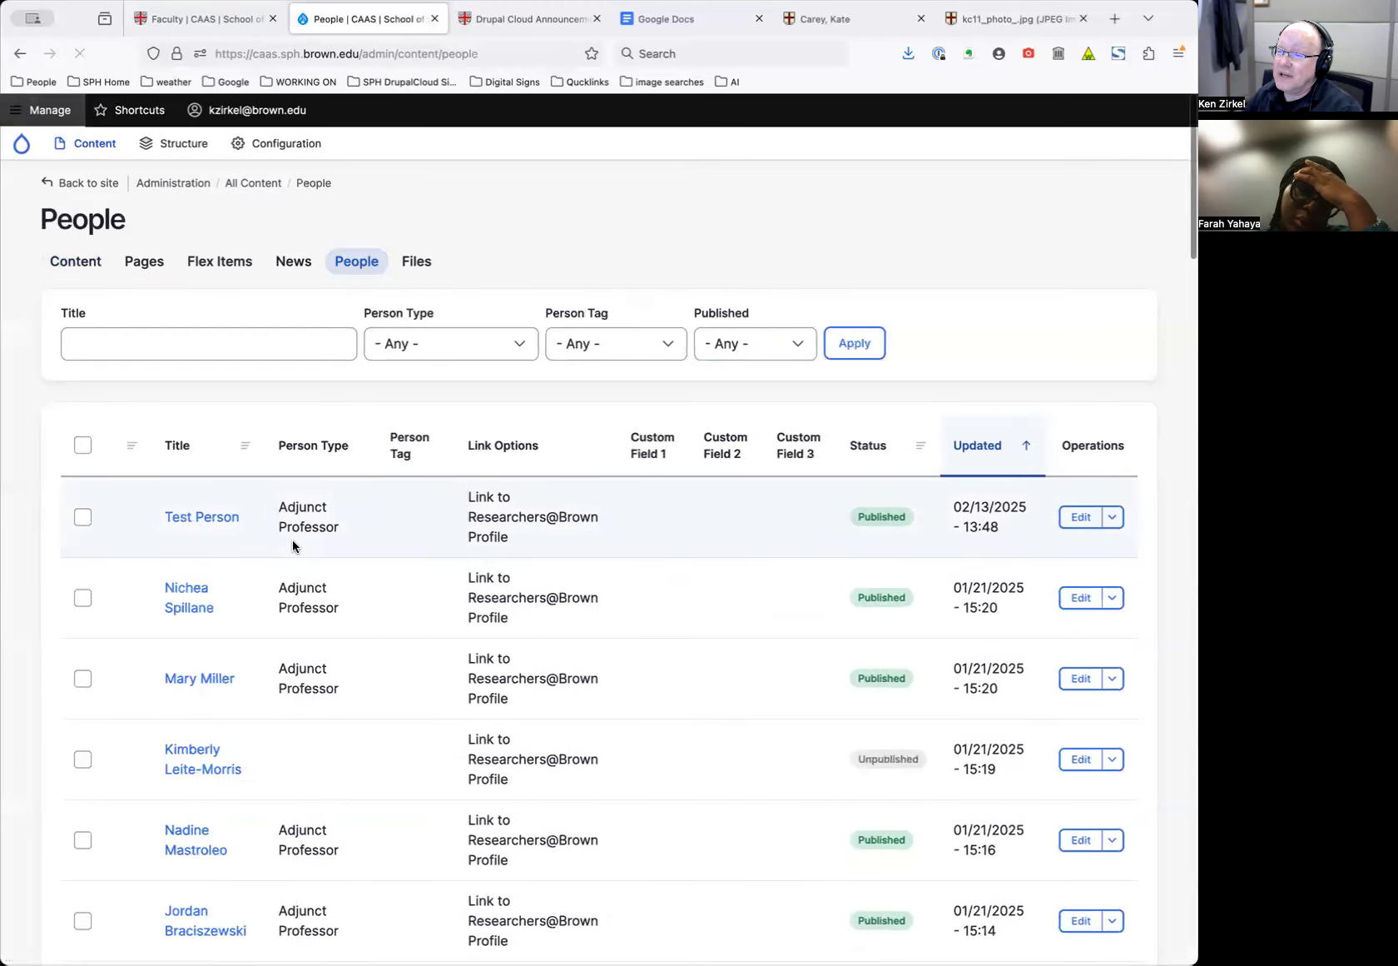
{"action": "scroll", "coordinate": [387, 614], "scroll_direction": "down", "scroll_amount": 10}
{"action": "scroll", "coordinate": [388, 614], "scroll_direction": "down", "scroll_amount": 4}
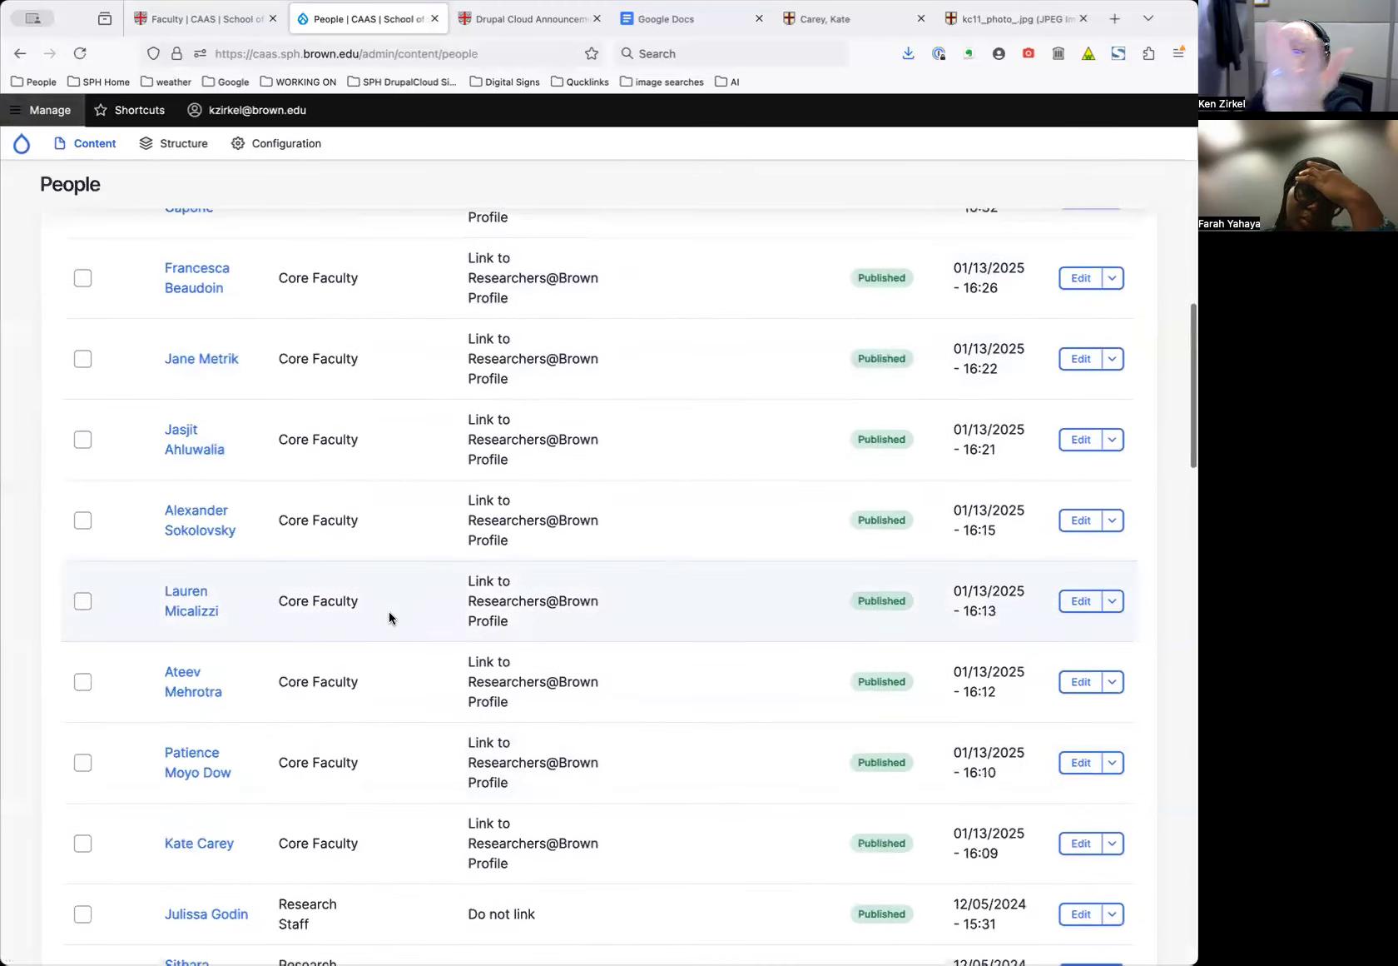
{"action": "scroll", "coordinate": [389, 615], "scroll_direction": "down", "scroll_amount": 4}
{"action": "scroll", "coordinate": [388, 616], "scroll_direction": "up", "scroll_amount": 15}
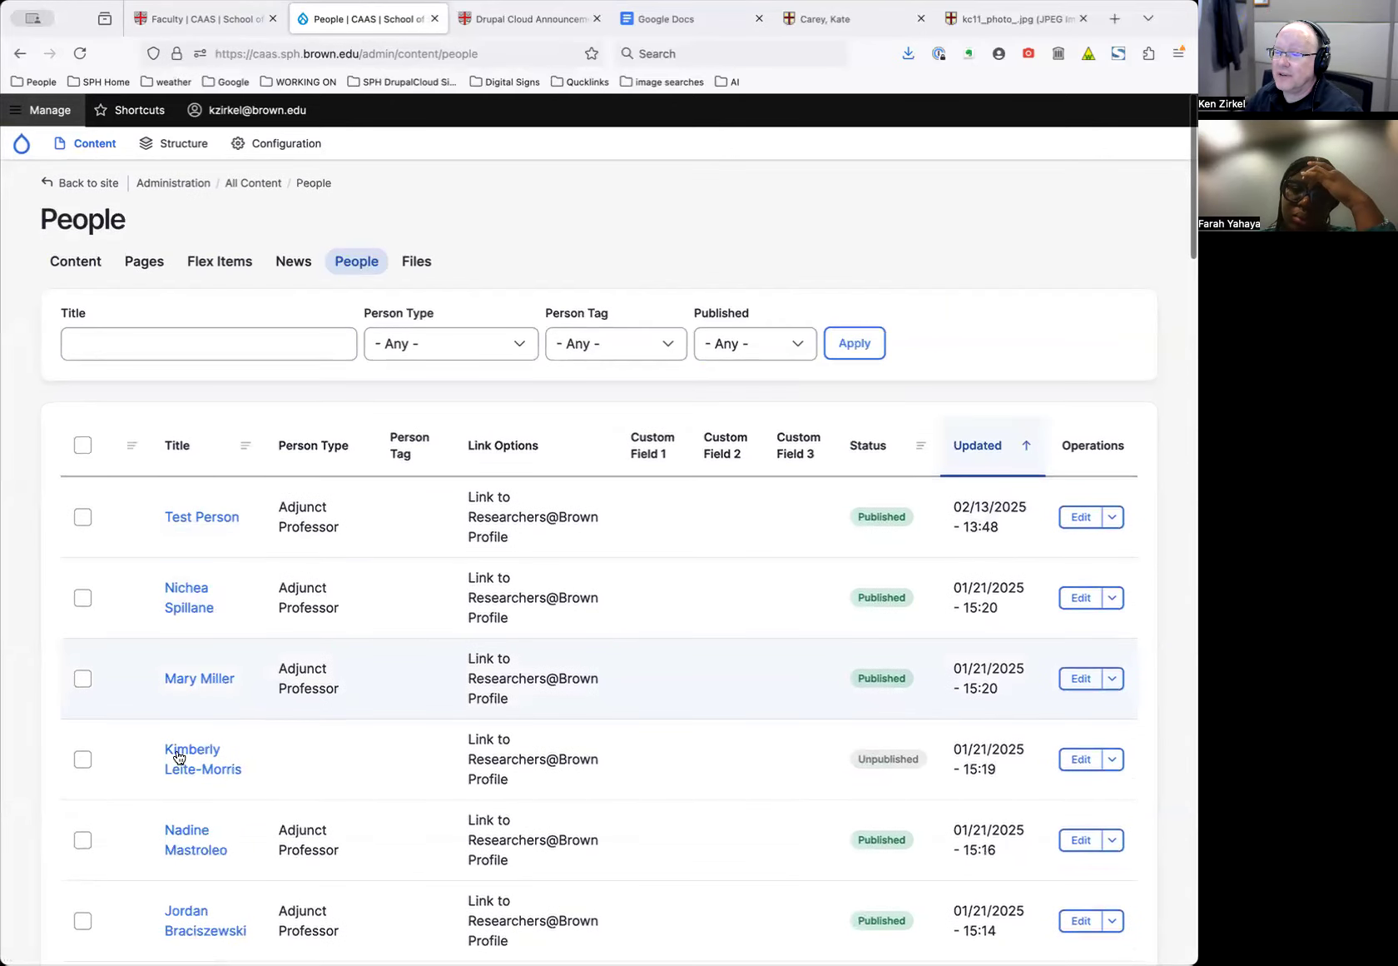
{"action": "scroll", "coordinate": [353, 771], "scroll_direction": "down", "scroll_amount": 2}
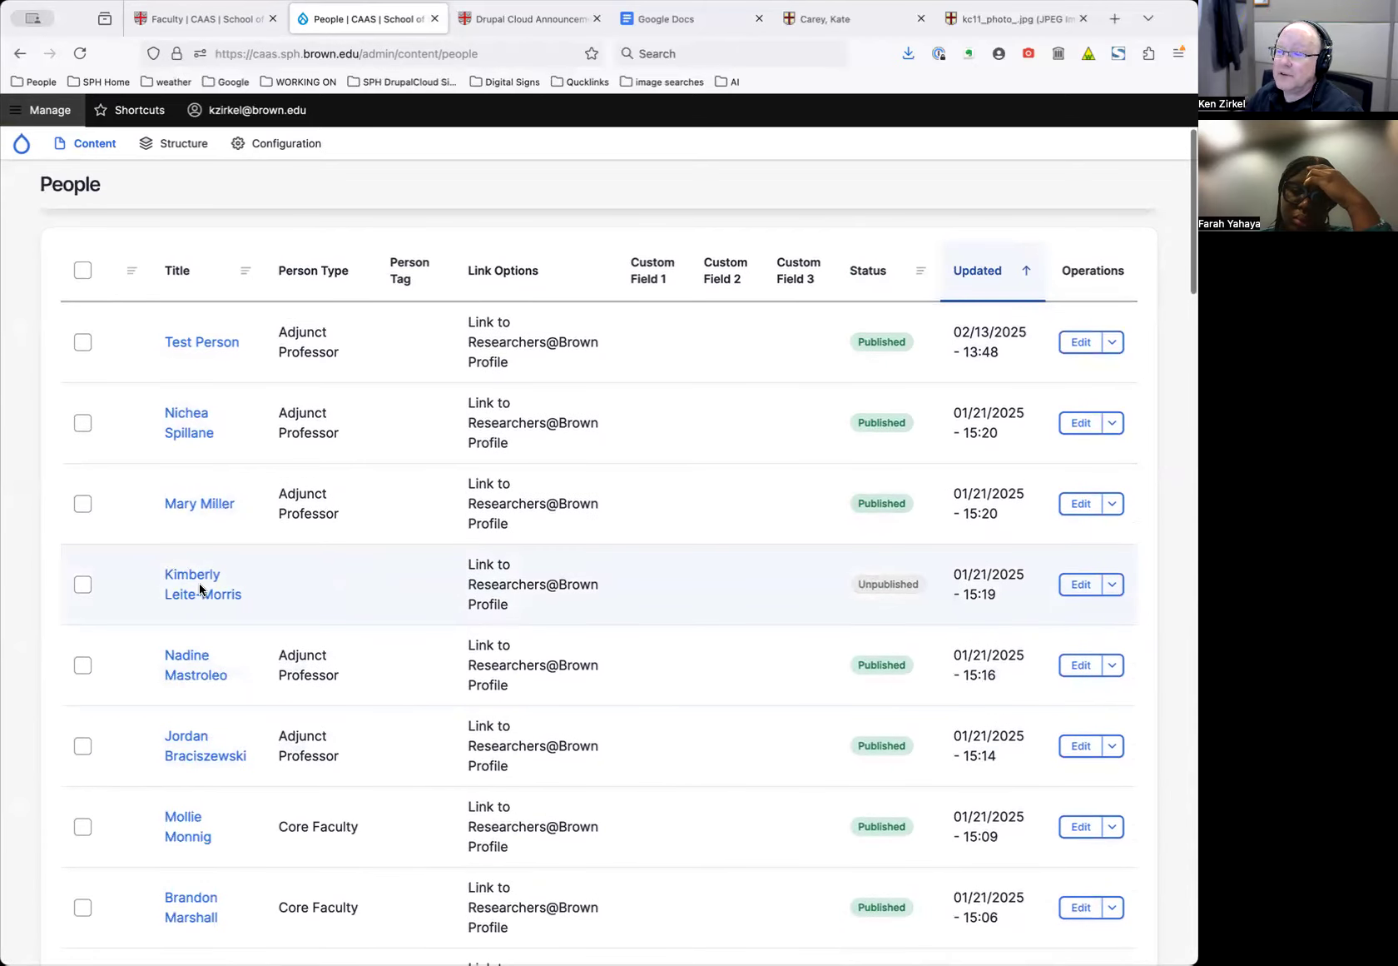
{"action": "scroll", "coordinate": [255, 693], "scroll_direction": "down", "scroll_amount": 2}
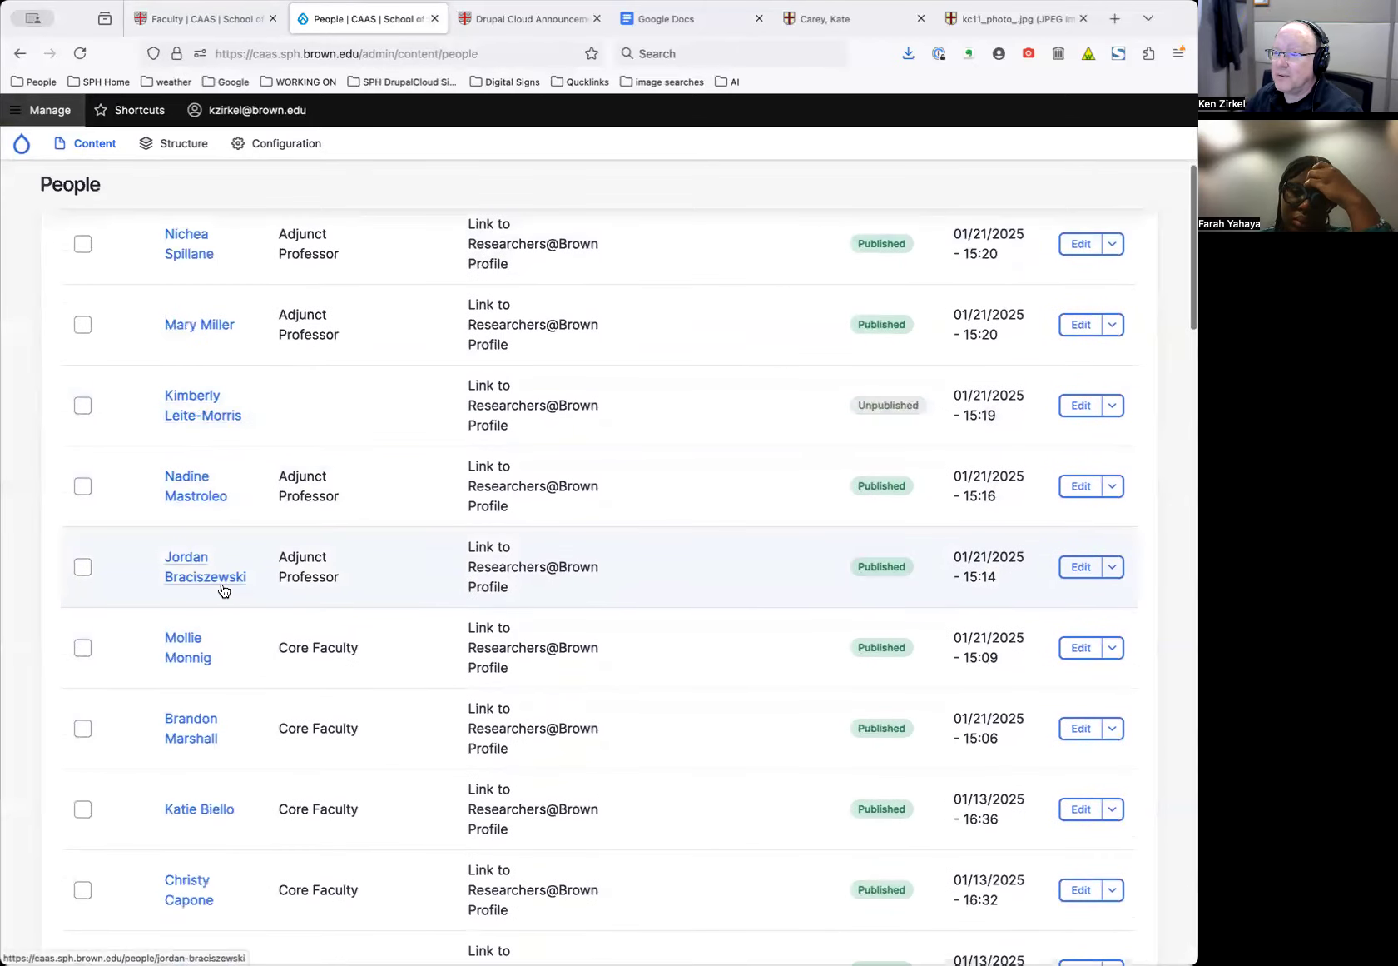
{"action": "scroll", "coordinate": [449, 642], "scroll_direction": "up", "scroll_amount": 2}
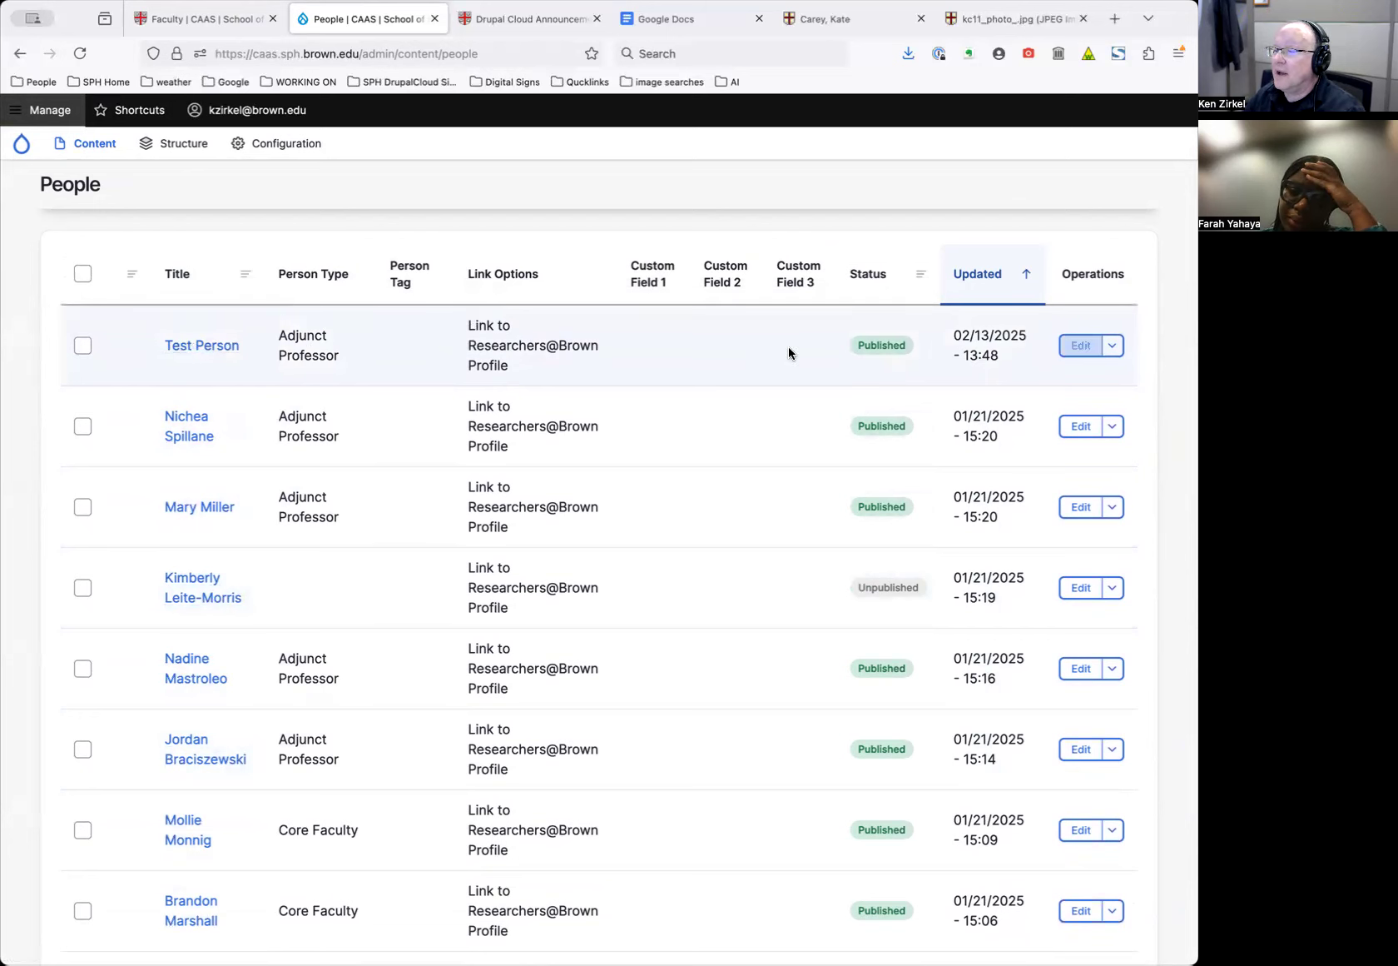
{"action": "left_click", "coordinate": [1114, 344]}
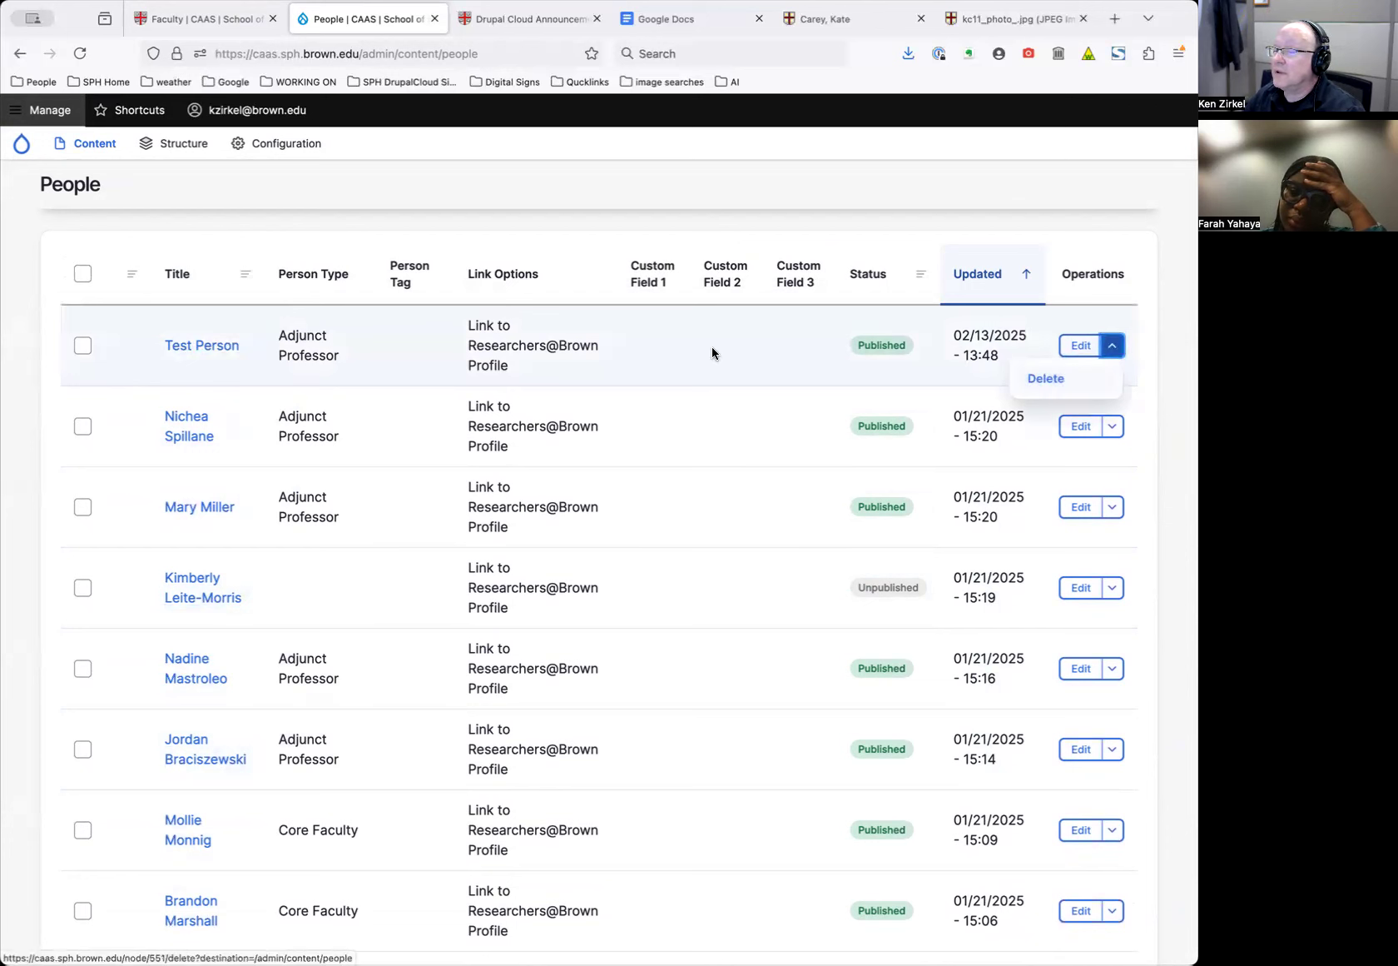
{"action": "left_click", "coordinate": [1115, 344]}
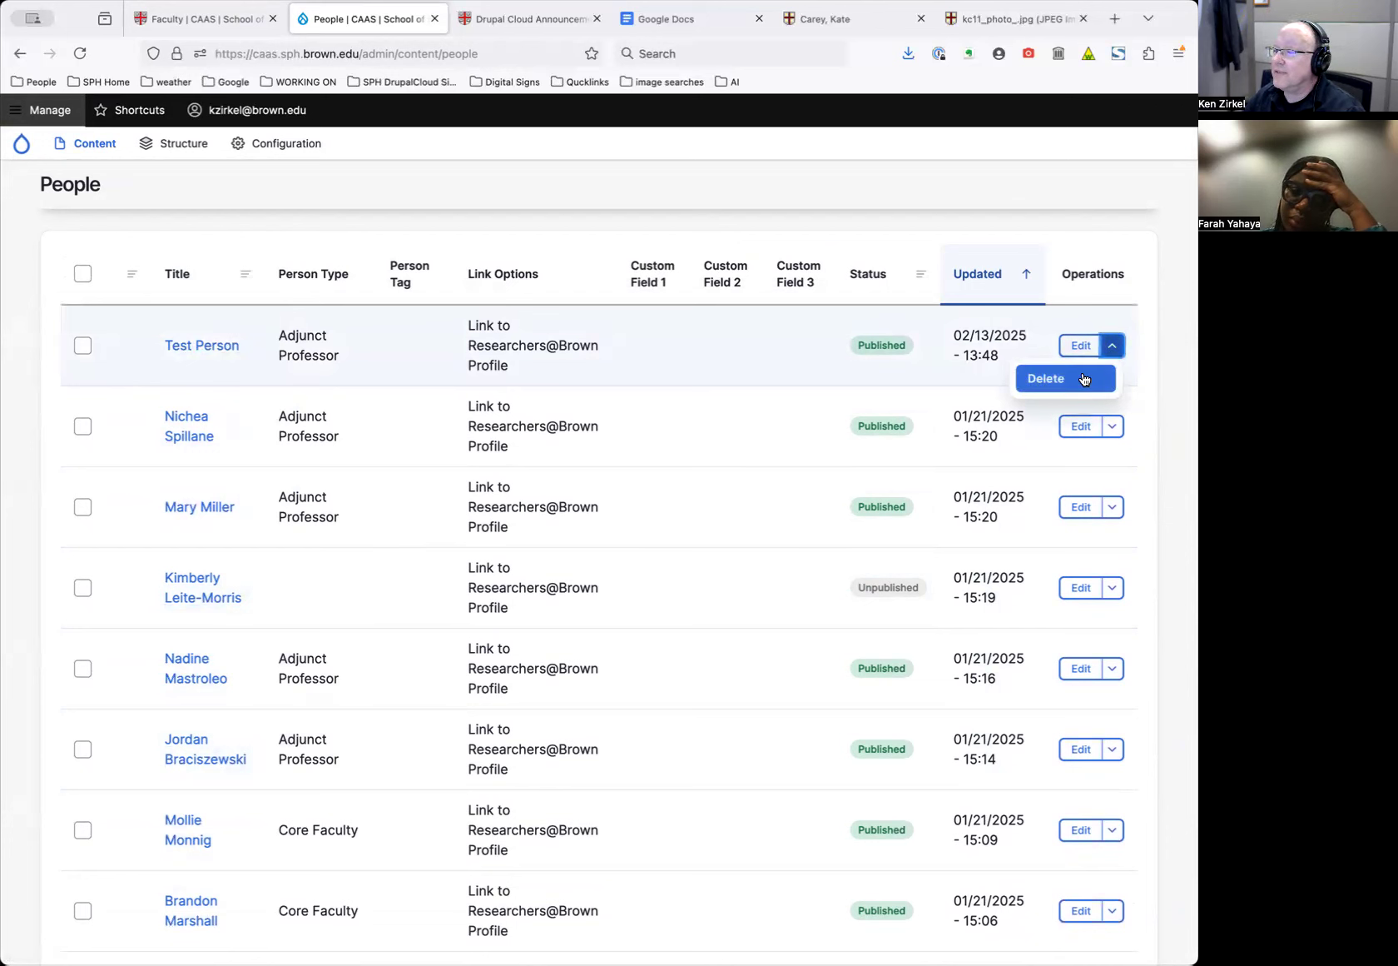
Delete the Test Person profile from its edit page and confirm the deletion
{"action": "left_click", "coordinate": [211, 346]}
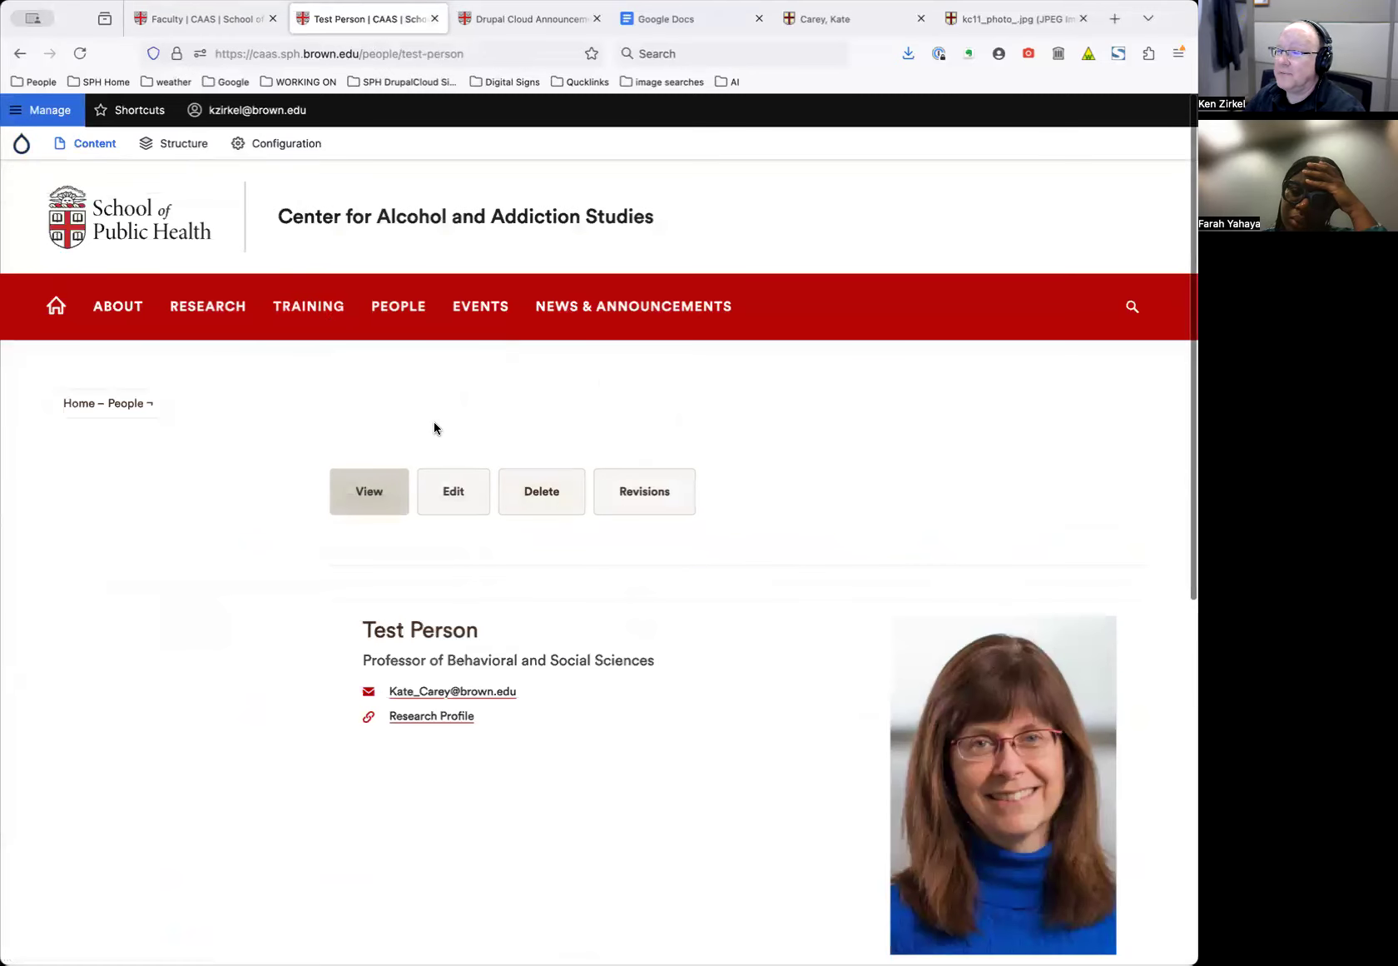
{"action": "left_click", "coordinate": [453, 497]}
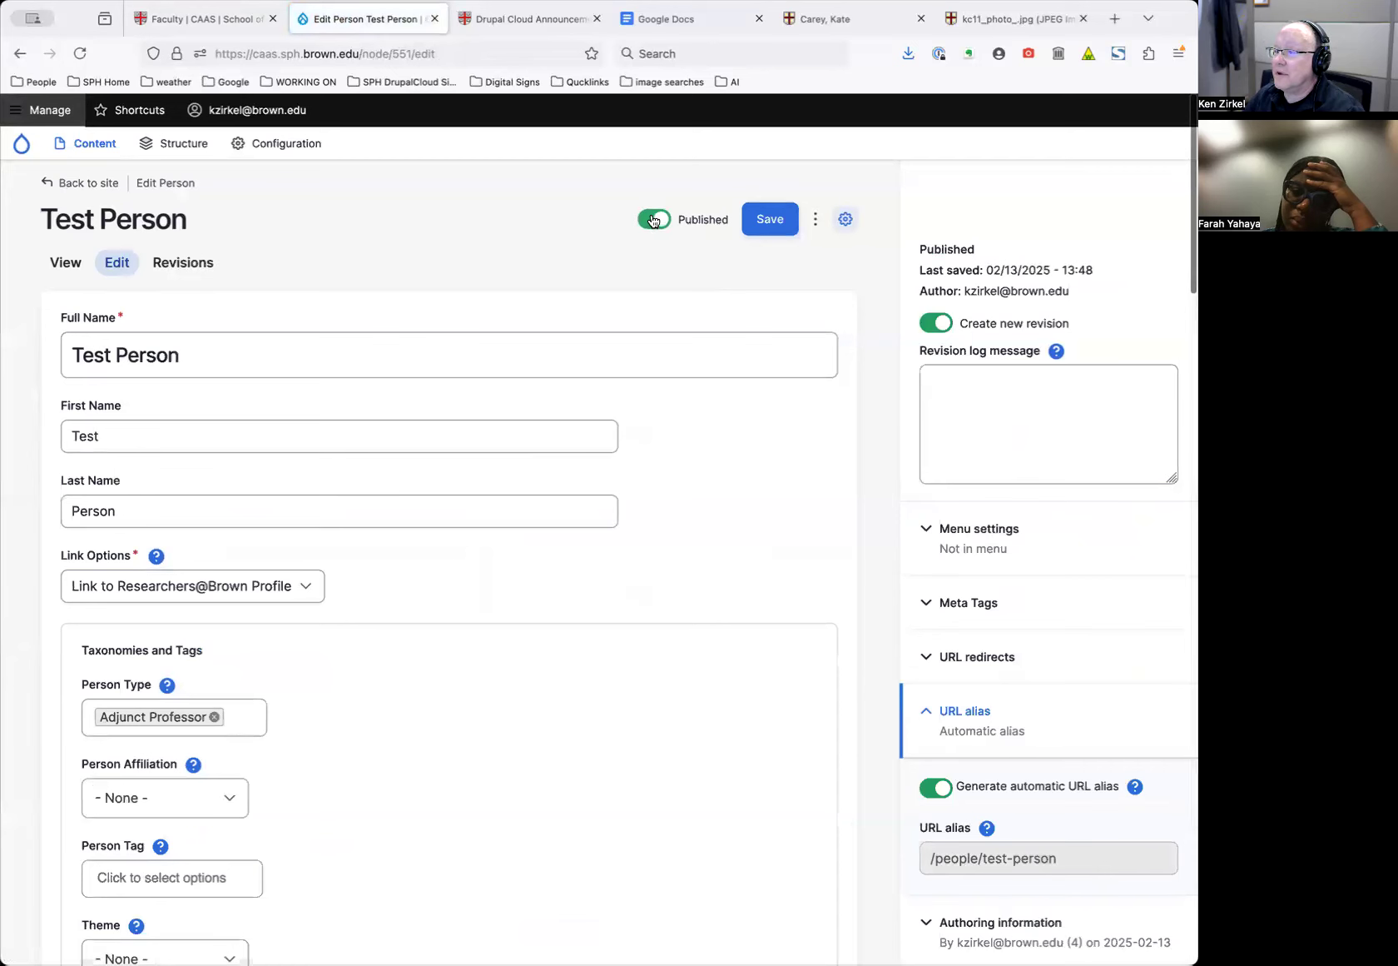
{"action": "left_click", "coordinate": [845, 219]}
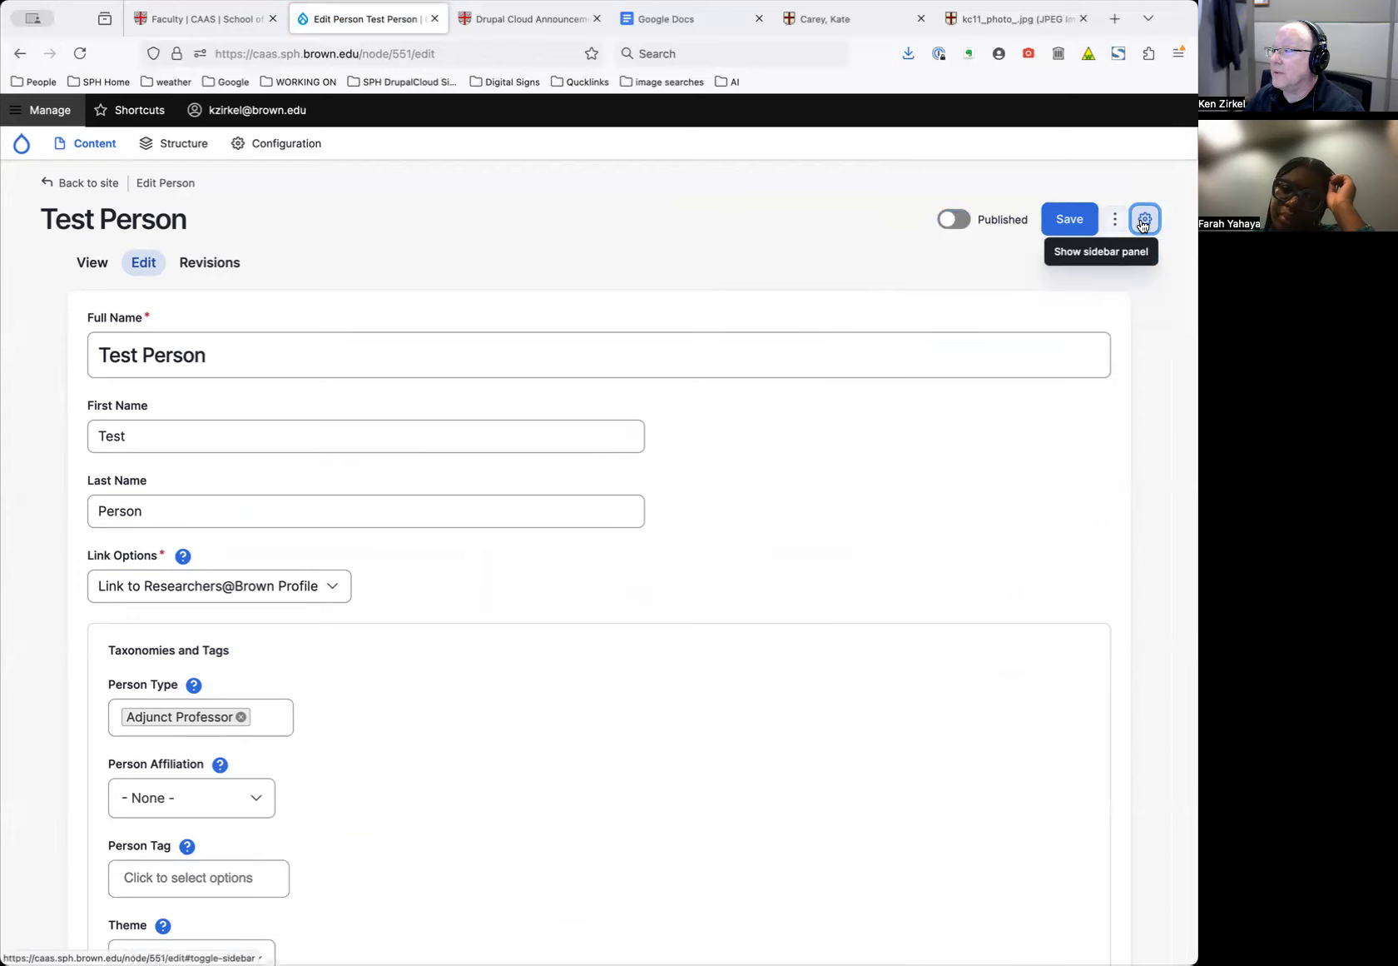
{"action": "left_click", "coordinate": [1145, 219]}
{"action": "left_click", "coordinate": [814, 218]}
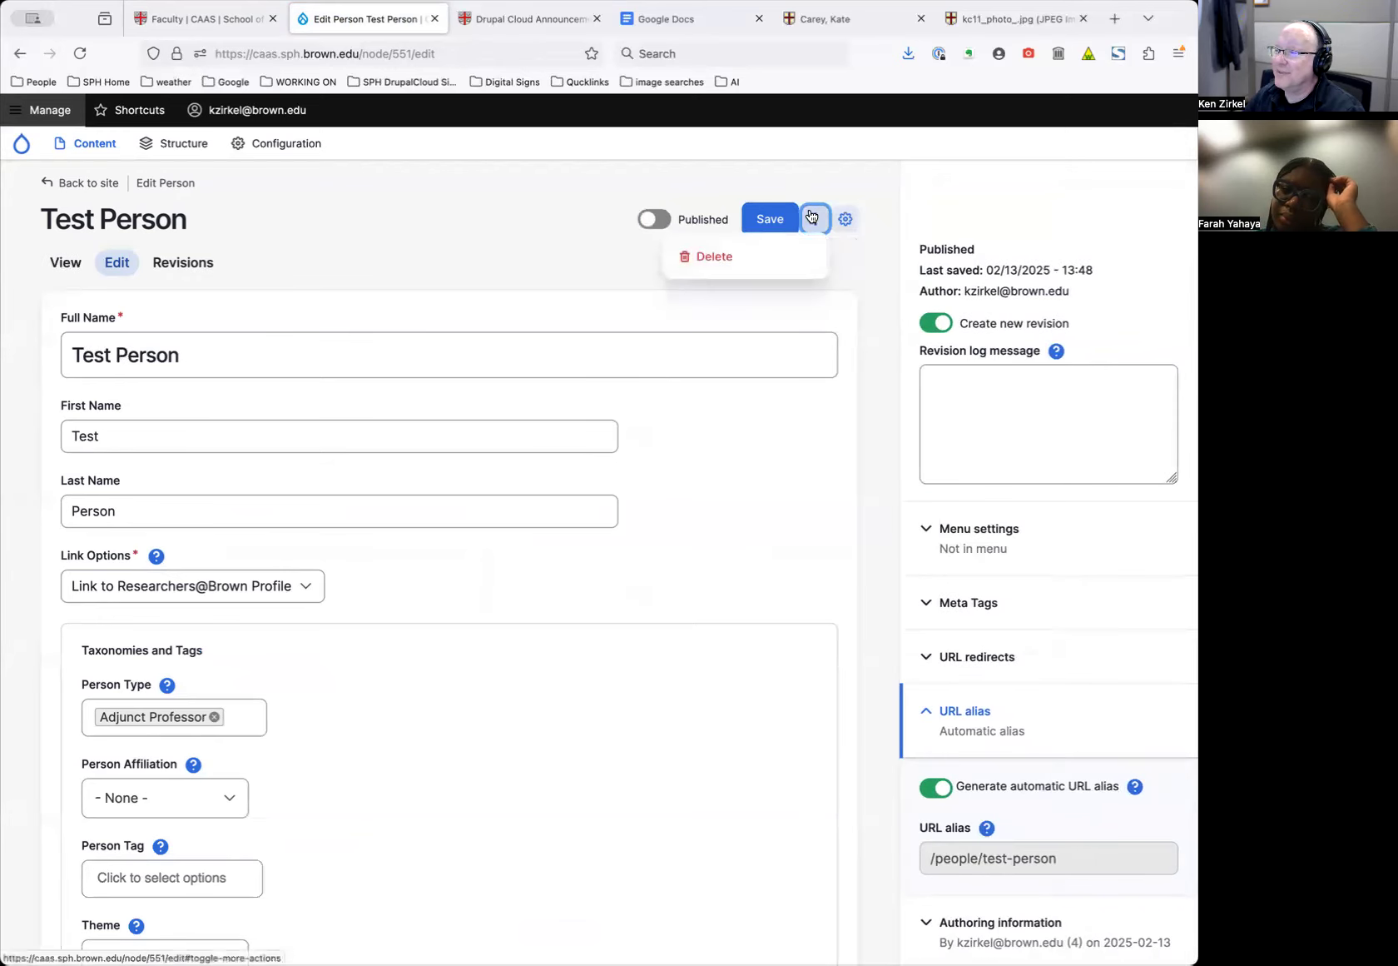
{"action": "left_click", "coordinate": [749, 258]}
{"action": "left_click", "coordinate": [283, 581]}
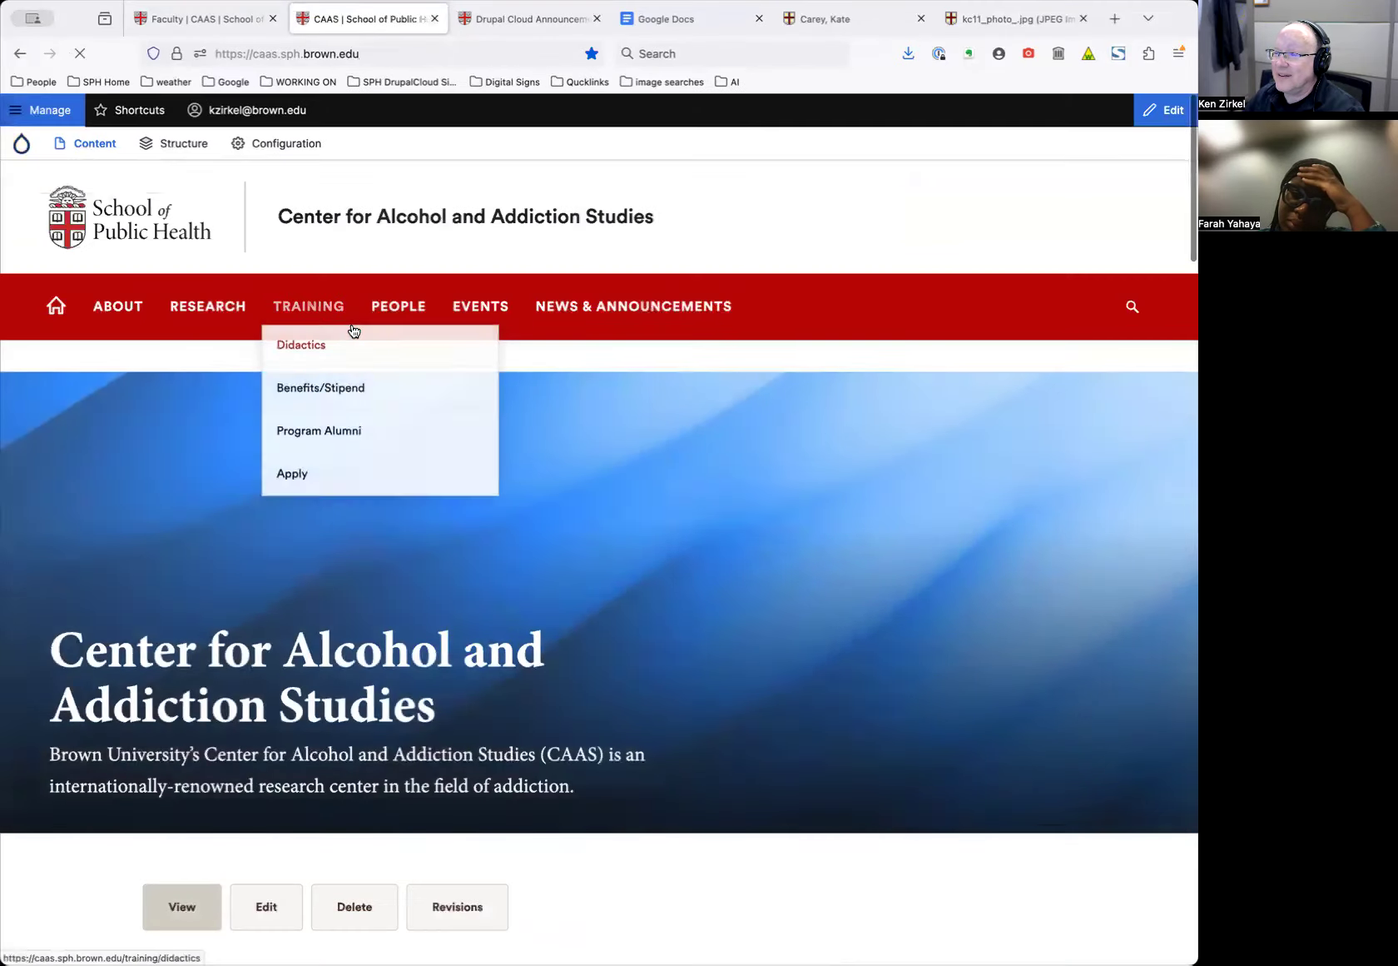
Go to the Core Faculty page through the PEOPLE menu
{"action": "scroll", "coordinate": [633, 538], "scroll_direction": "down", "scroll_amount": 5}
{"action": "scroll", "coordinate": [633, 538], "scroll_direction": "down", "scroll_amount": 8}
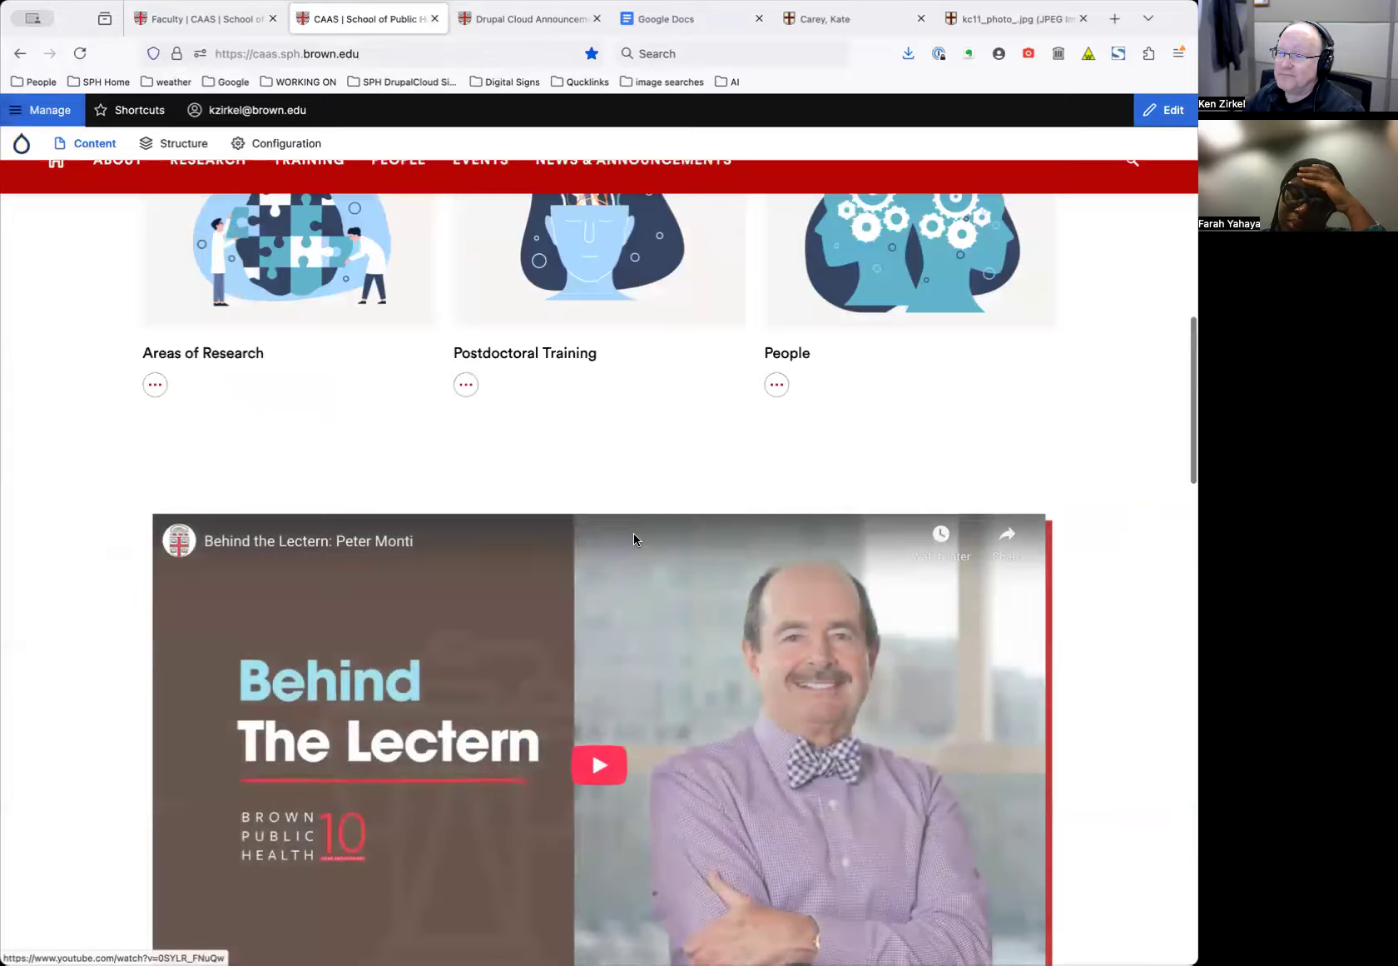
{"action": "scroll", "coordinate": [634, 538], "scroll_direction": "up", "scroll_amount": 13}
{"action": "mouse_move", "coordinate": [397, 311]}
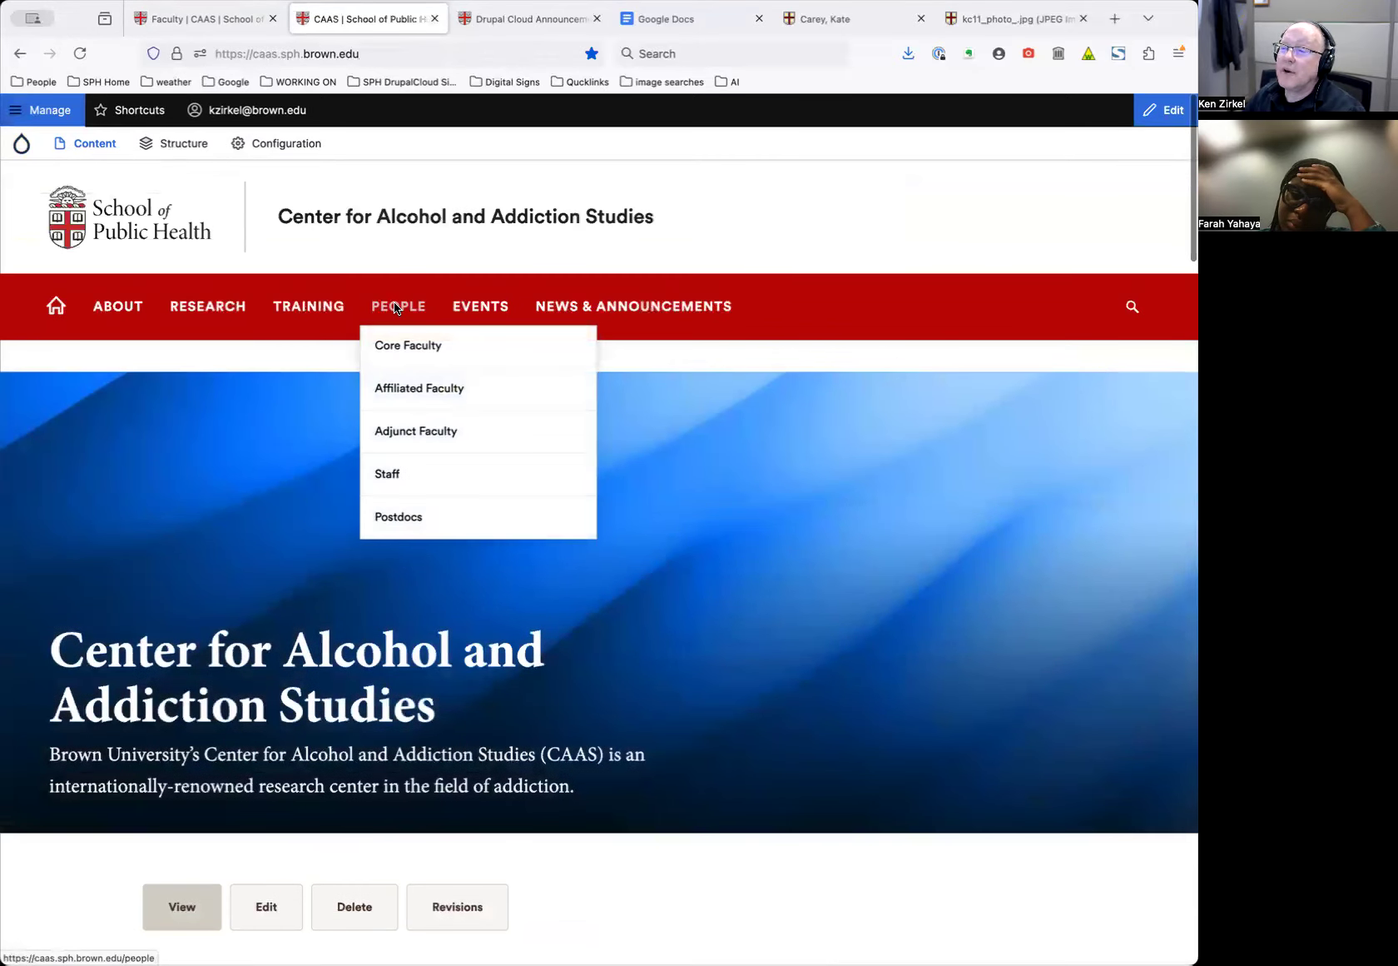
{"action": "mouse_move", "coordinate": [528, 291]}
{"action": "scroll", "coordinate": [468, 420], "scroll_direction": "down", "scroll_amount": 7}
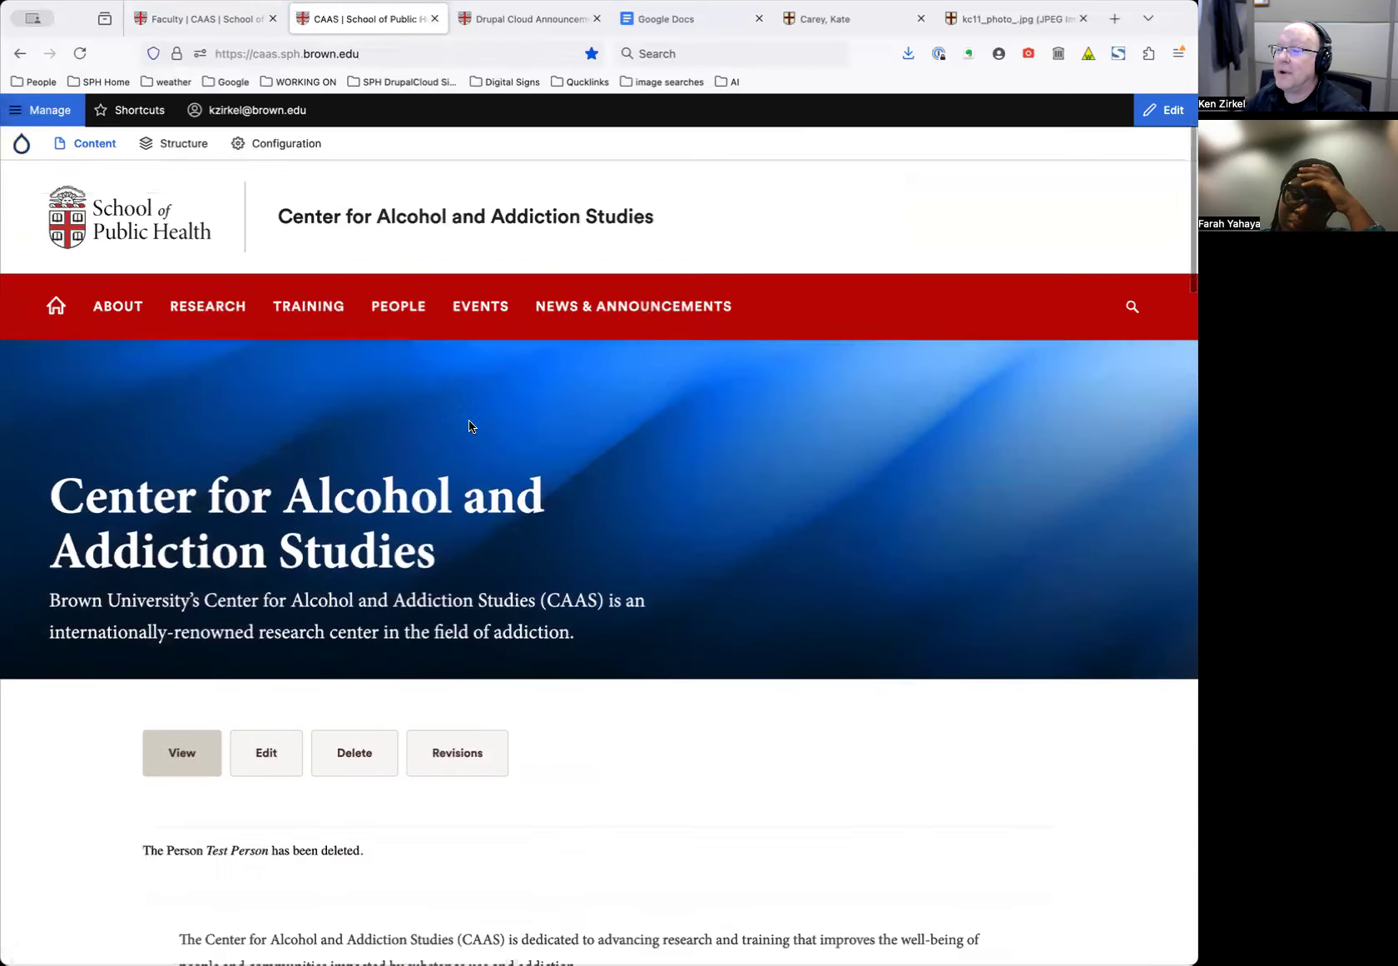
{"action": "scroll", "coordinate": [471, 421], "scroll_direction": "down", "scroll_amount": 3}
{"action": "scroll", "coordinate": [471, 423], "scroll_direction": "up", "scroll_amount": 3}
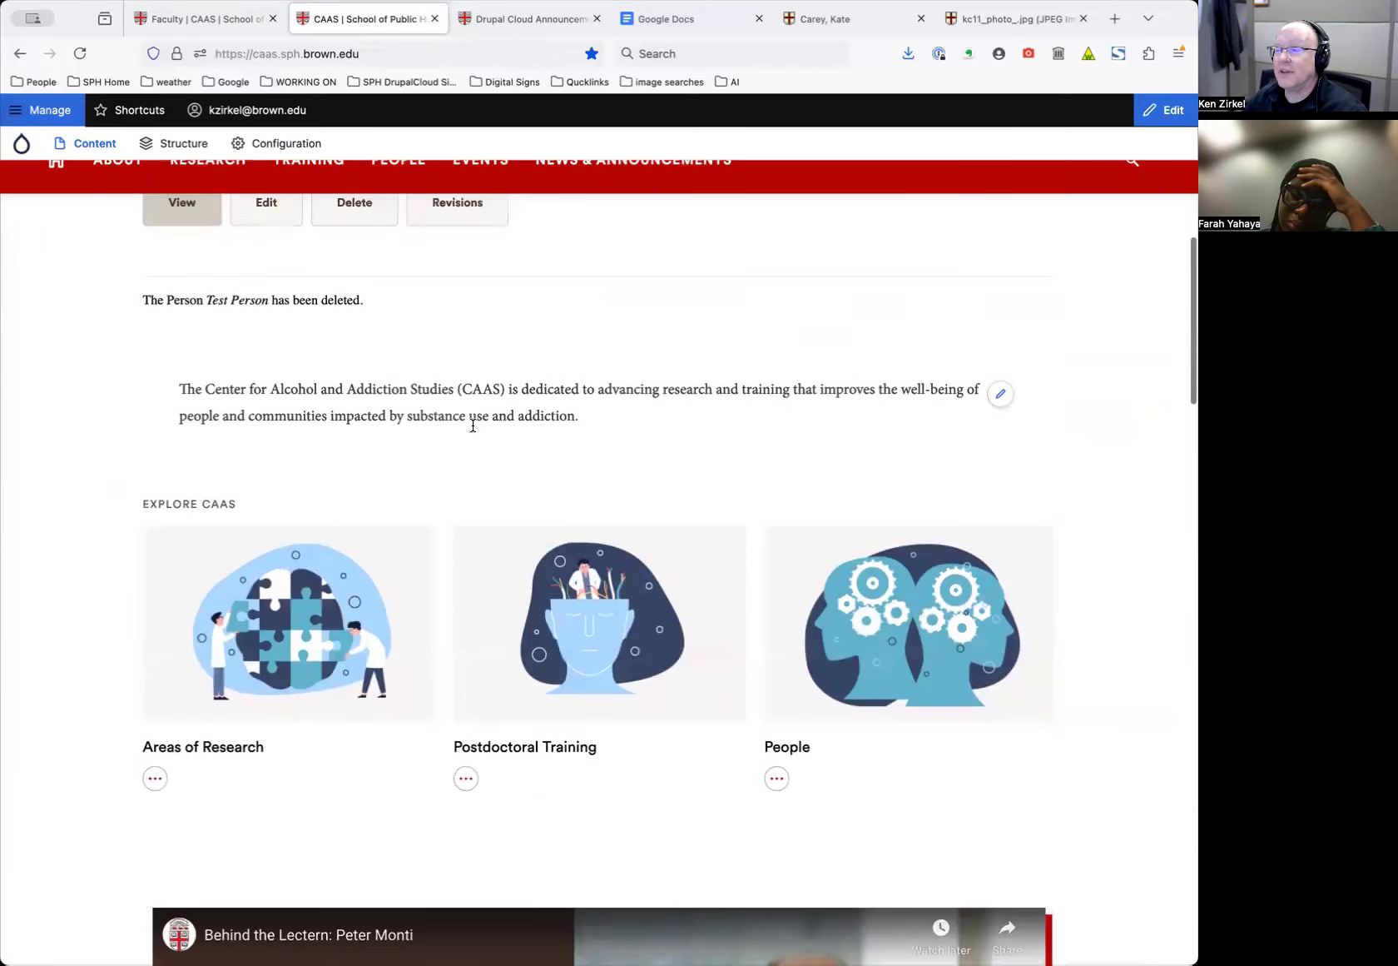
{"action": "scroll", "coordinate": [714, 700], "scroll_direction": "up", "scroll_amount": 7}
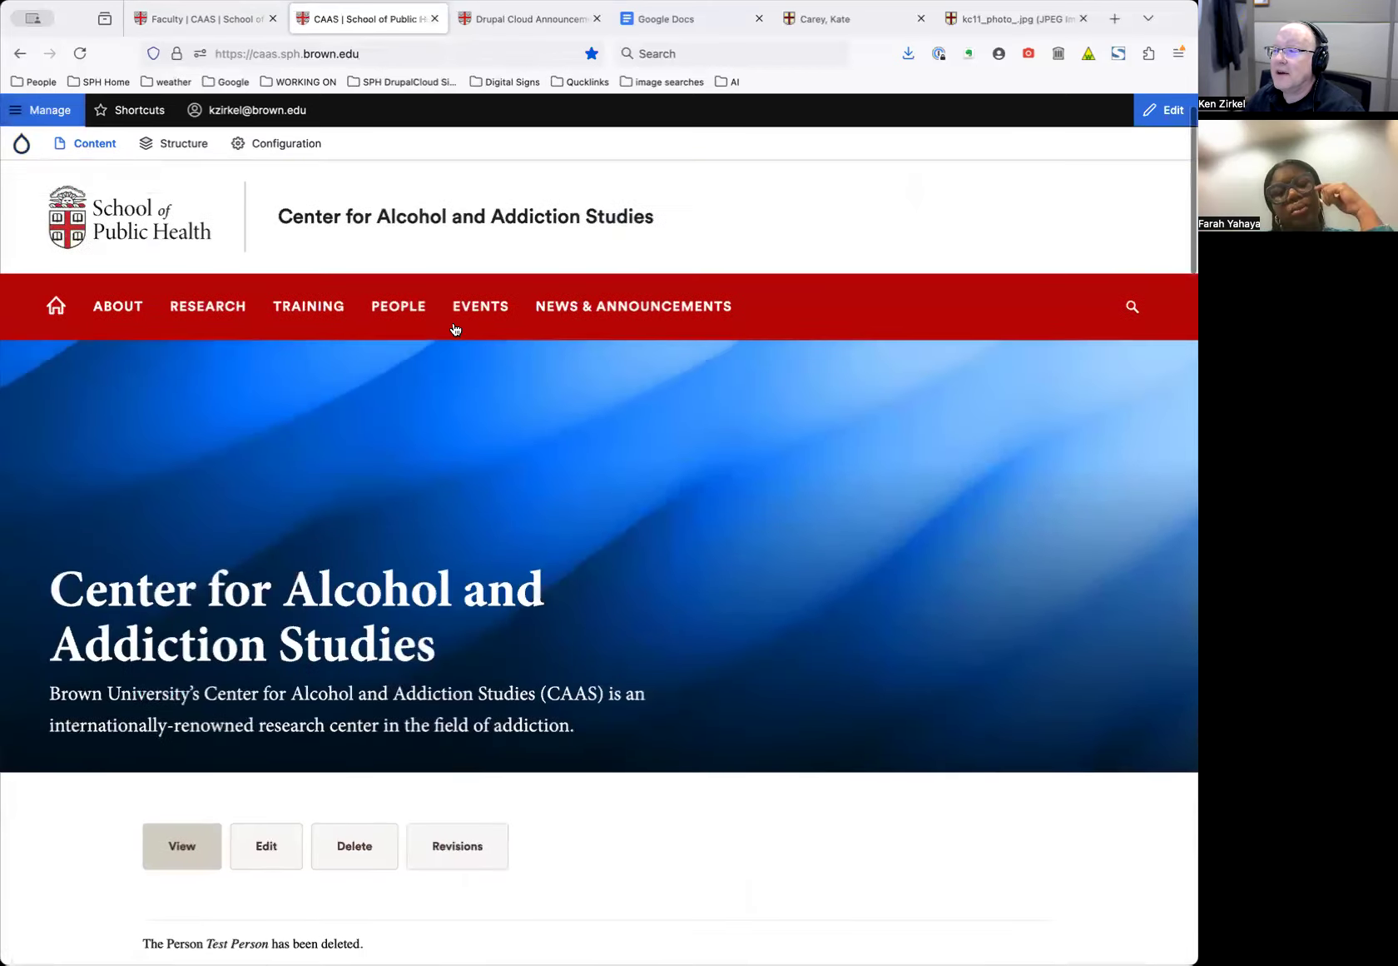
{"action": "left_click", "coordinate": [400, 345]}
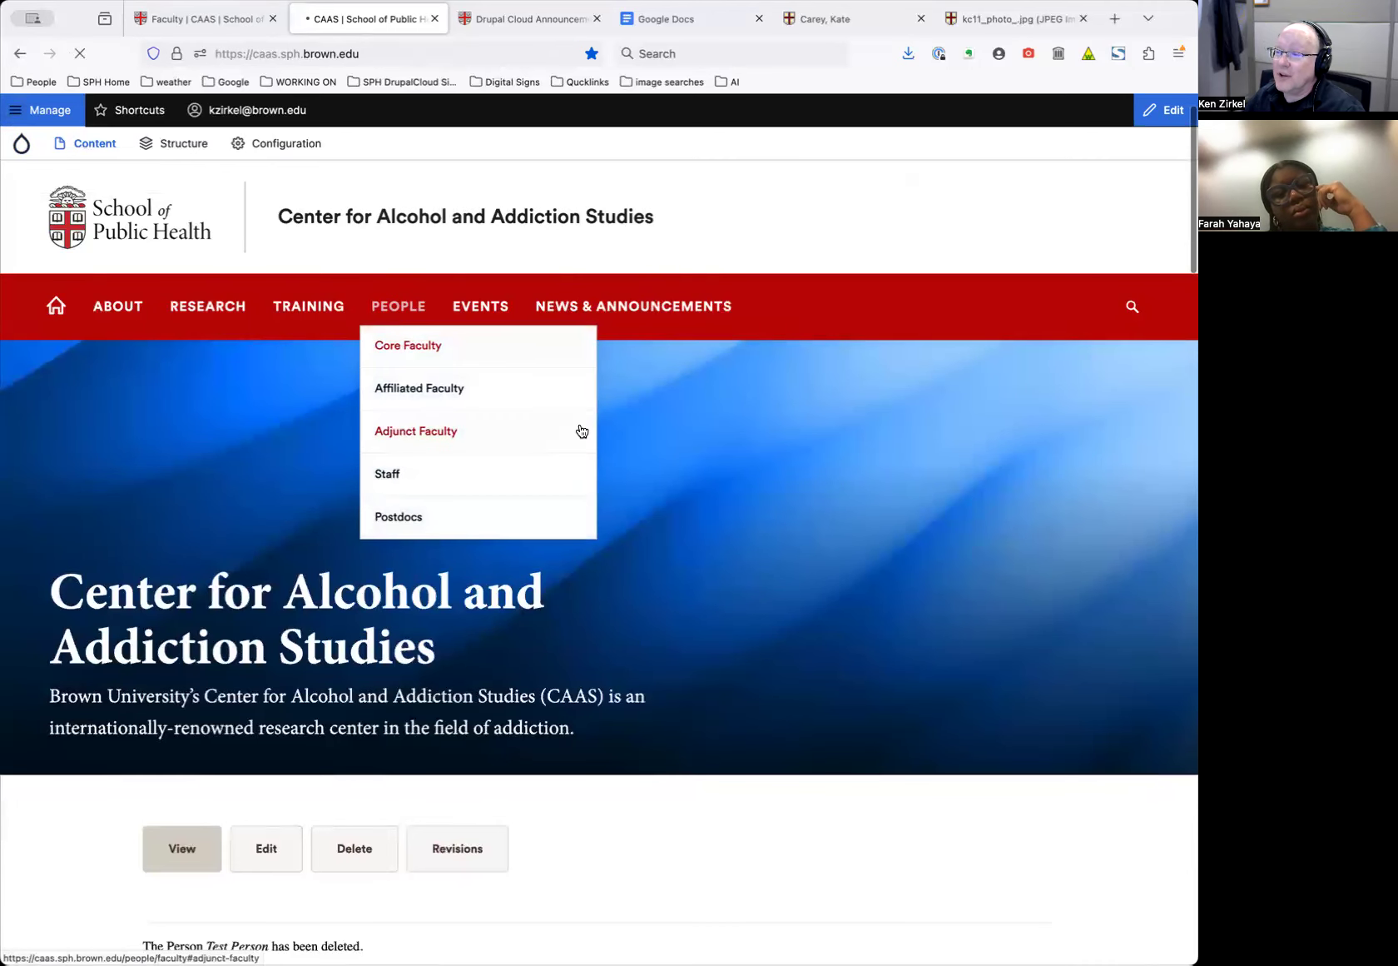
Browse the Core Faculty section's photos, titles and contact links
{"action": "scroll", "coordinate": [583, 437], "scroll_direction": "down", "scroll_amount": 15}
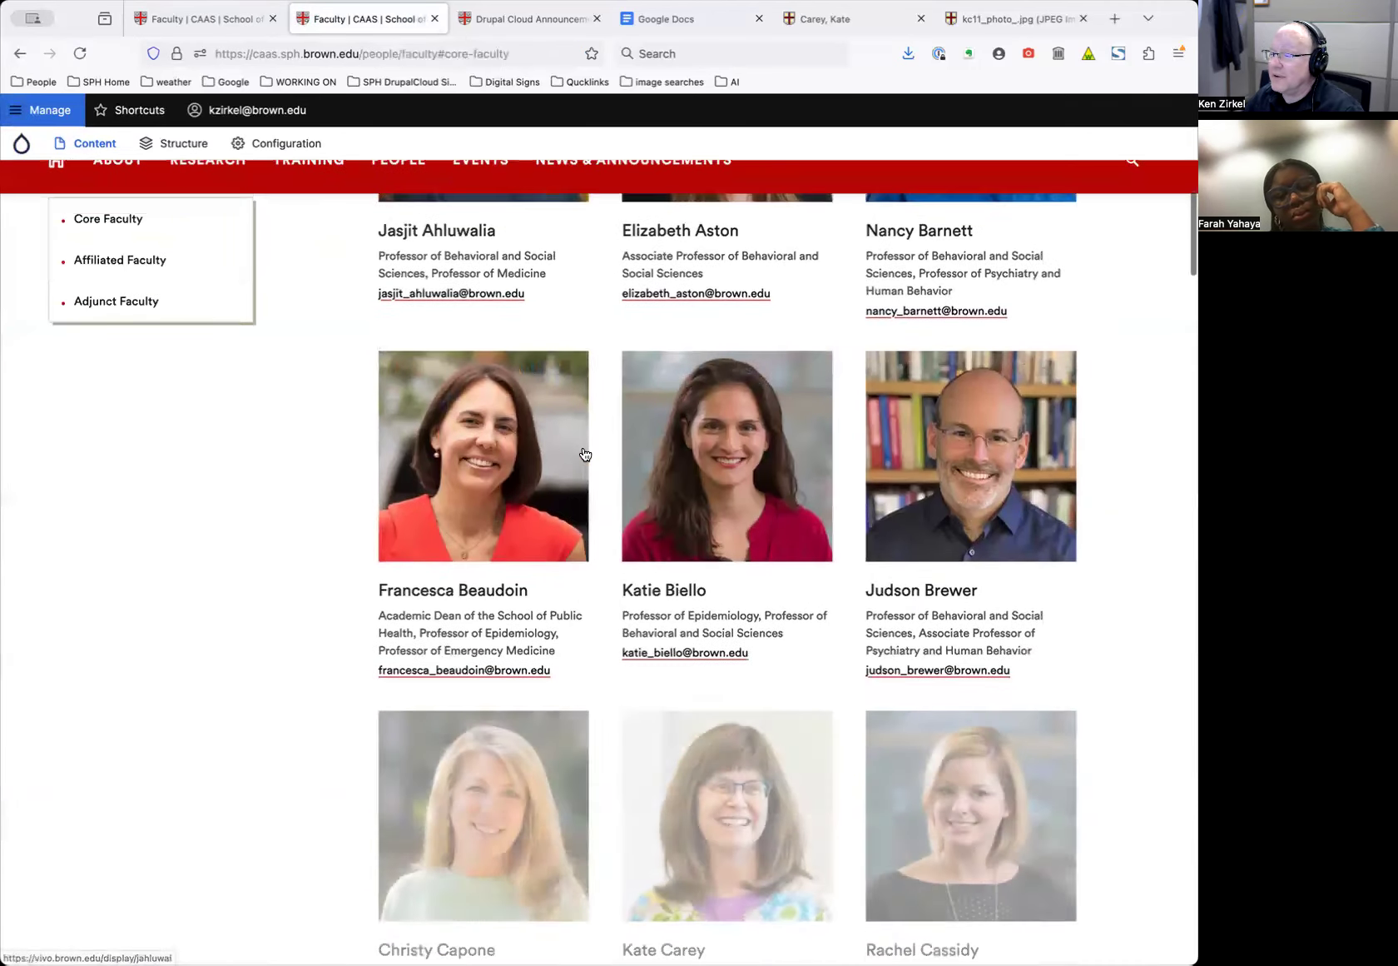
{"action": "scroll", "coordinate": [587, 456], "scroll_direction": "down", "scroll_amount": 10}
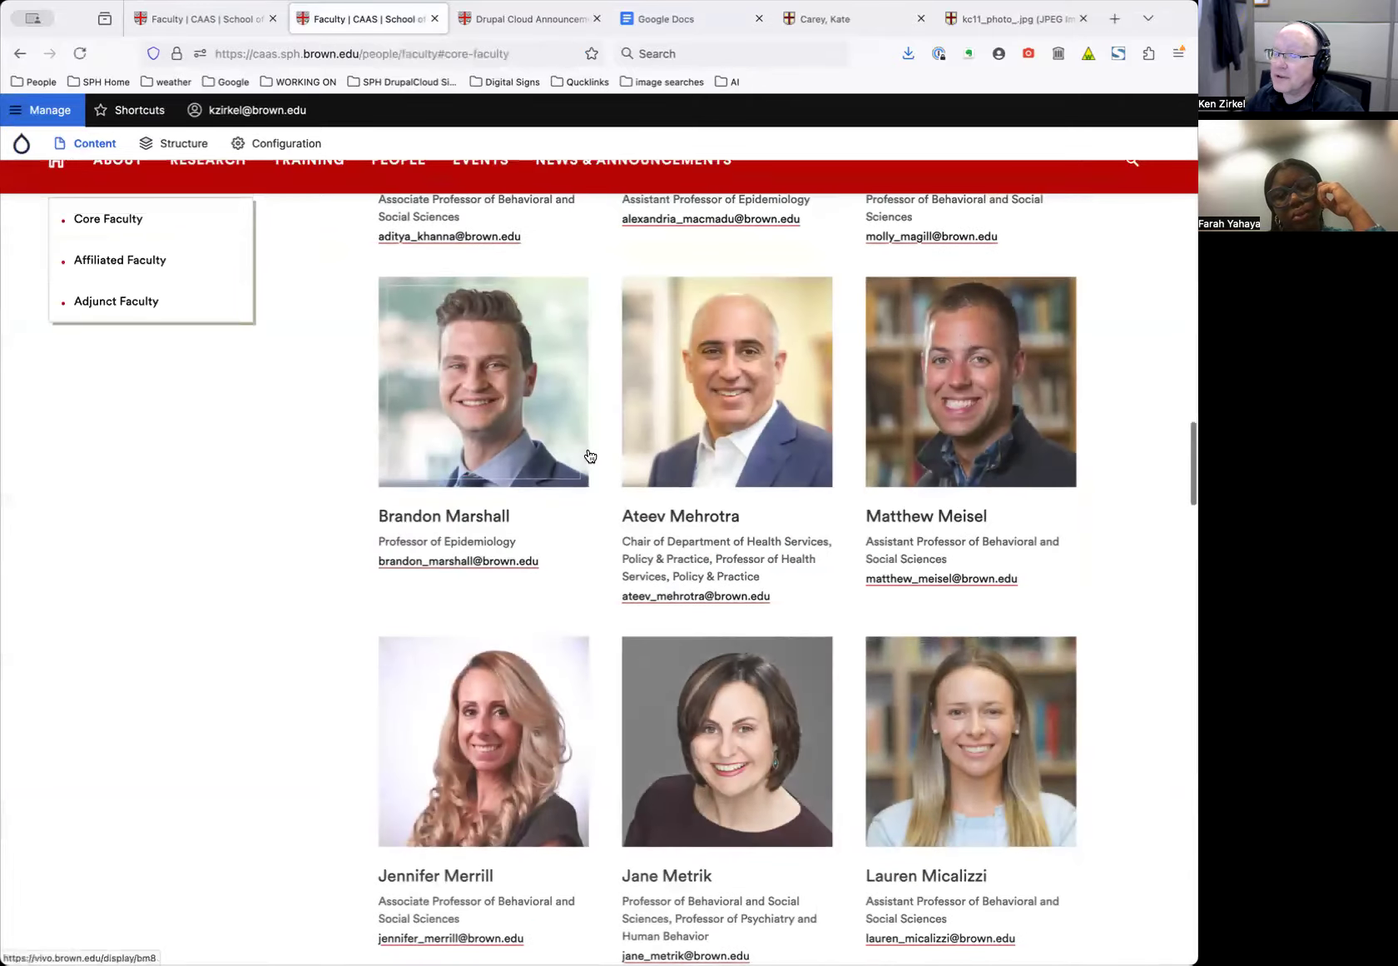
{"action": "scroll", "coordinate": [587, 455], "scroll_direction": "up", "scroll_amount": 20}
{"action": "scroll", "coordinate": [587, 455], "scroll_direction": "up", "scroll_amount": 10}
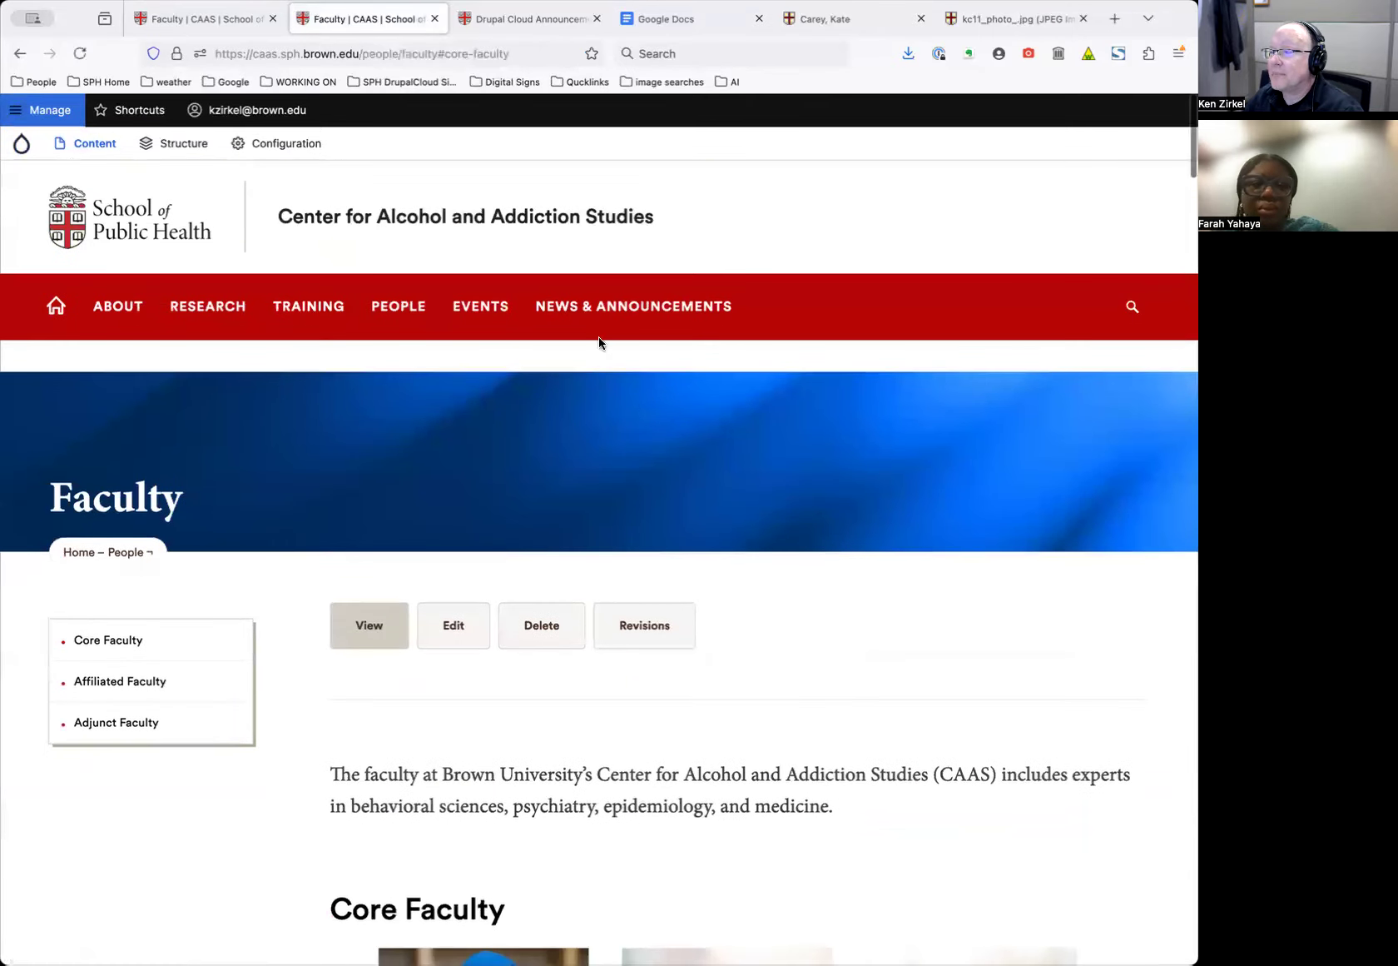
{"action": "mouse_move", "coordinate": [596, 343]}
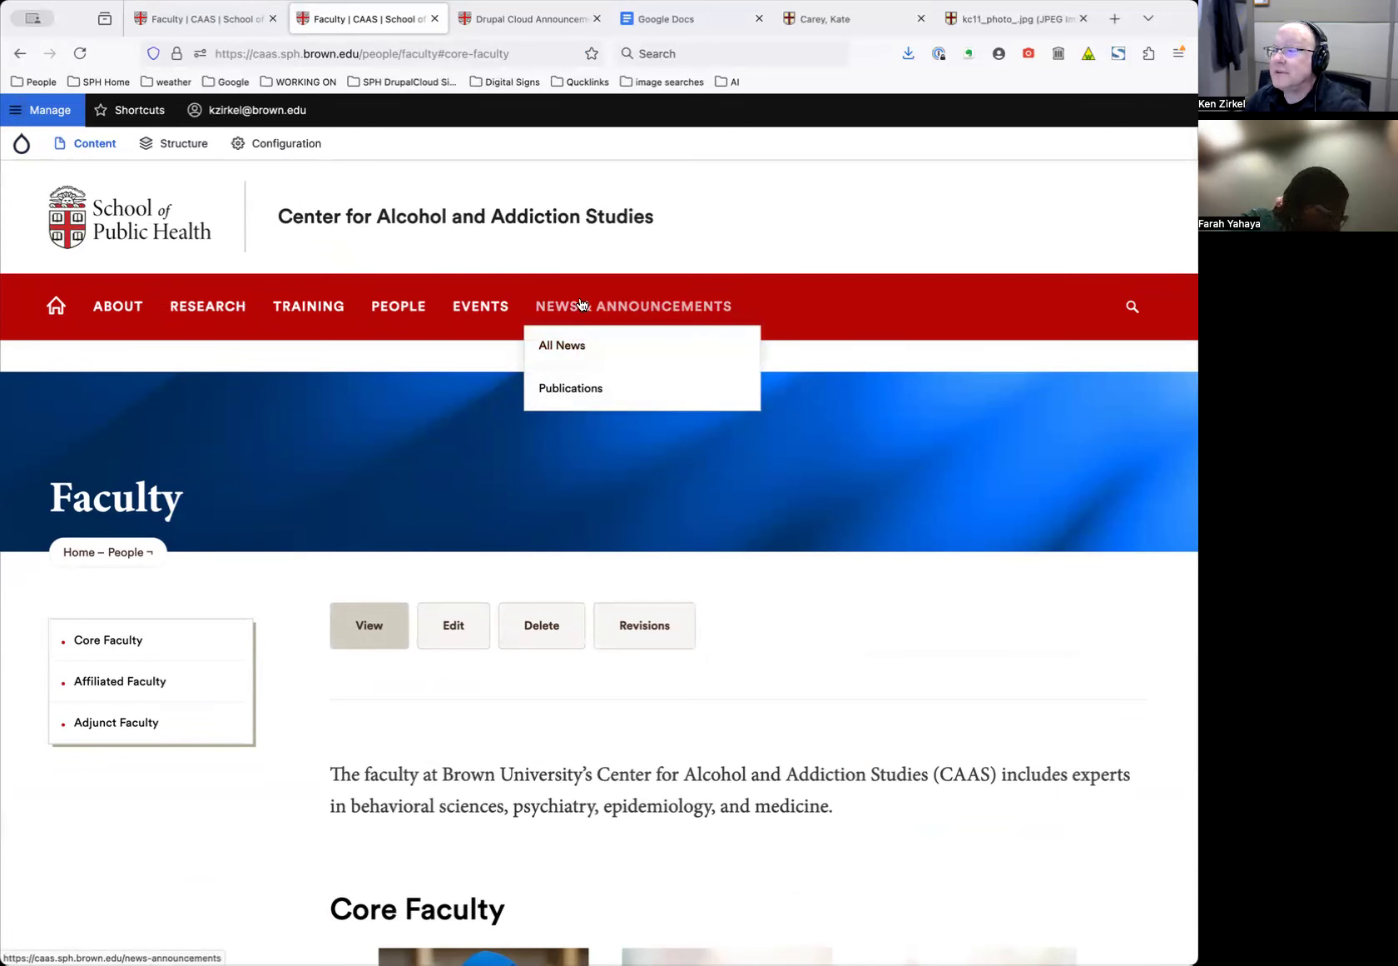
{"action": "mouse_move", "coordinate": [75, 154]}
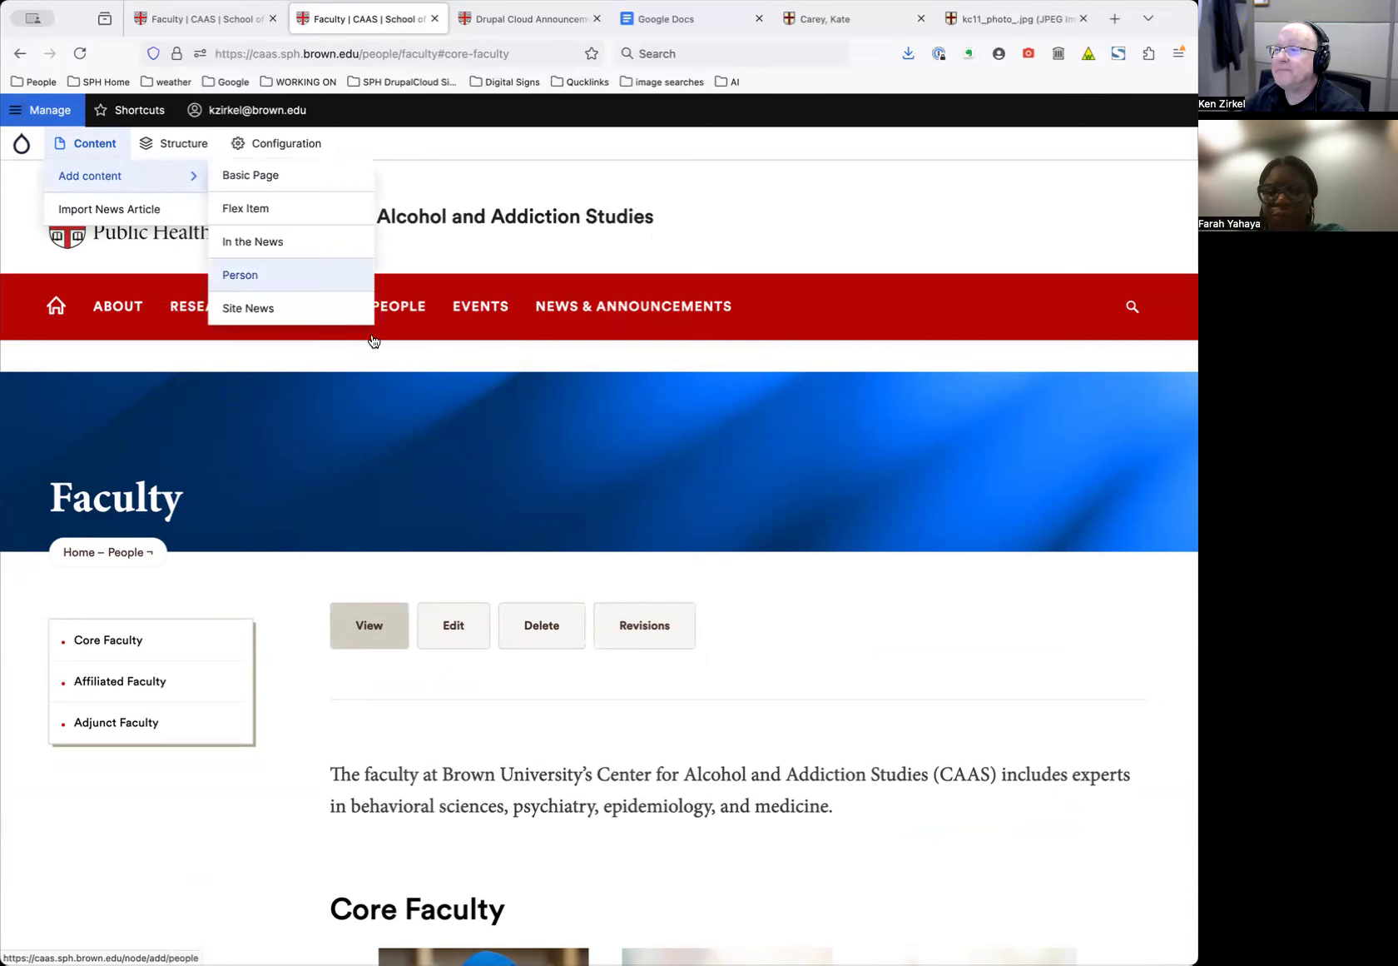
{"action": "mouse_move", "coordinate": [613, 305]}
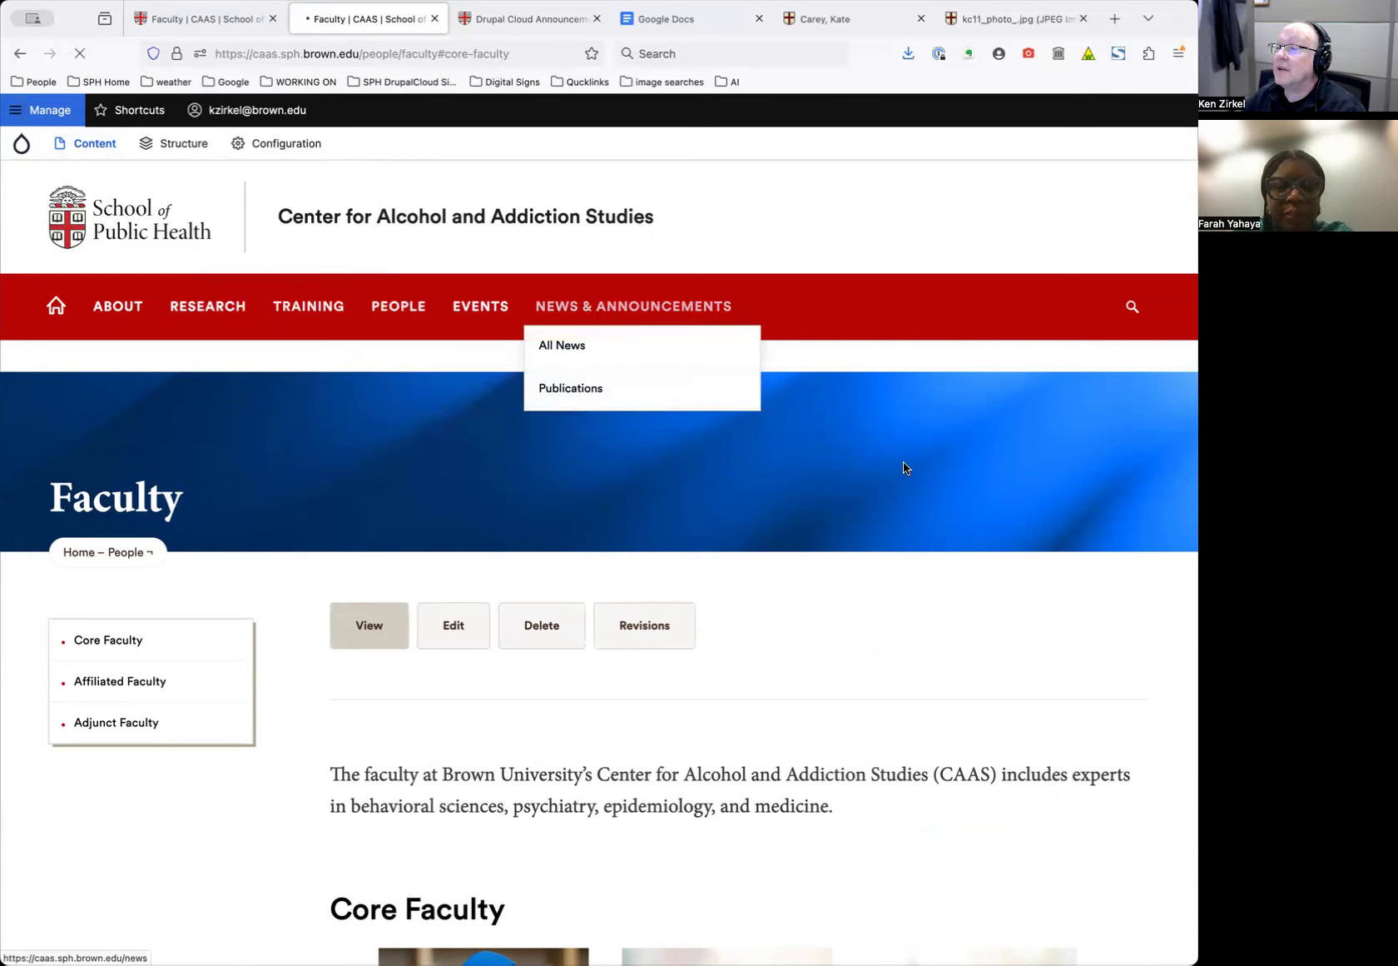
Browse the CAAS news list, highlighting the NEWS FROM BROWN source labels
{"action": "scroll", "coordinate": [732, 409], "scroll_direction": "down", "scroll_amount": 8}
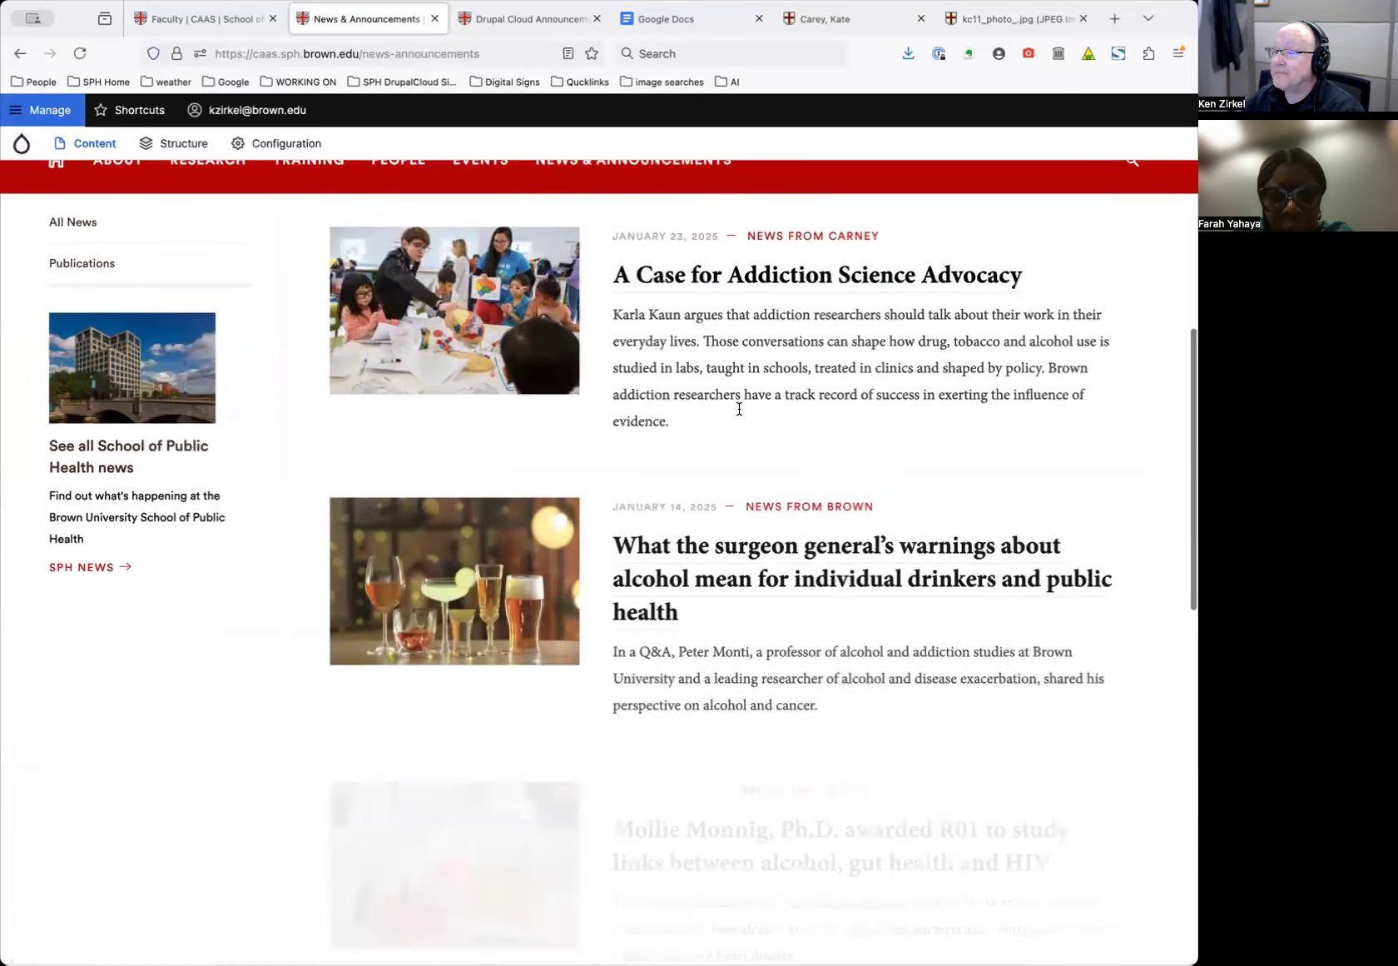
{"action": "scroll", "coordinate": [773, 317], "scroll_direction": "up", "scroll_amount": 2}
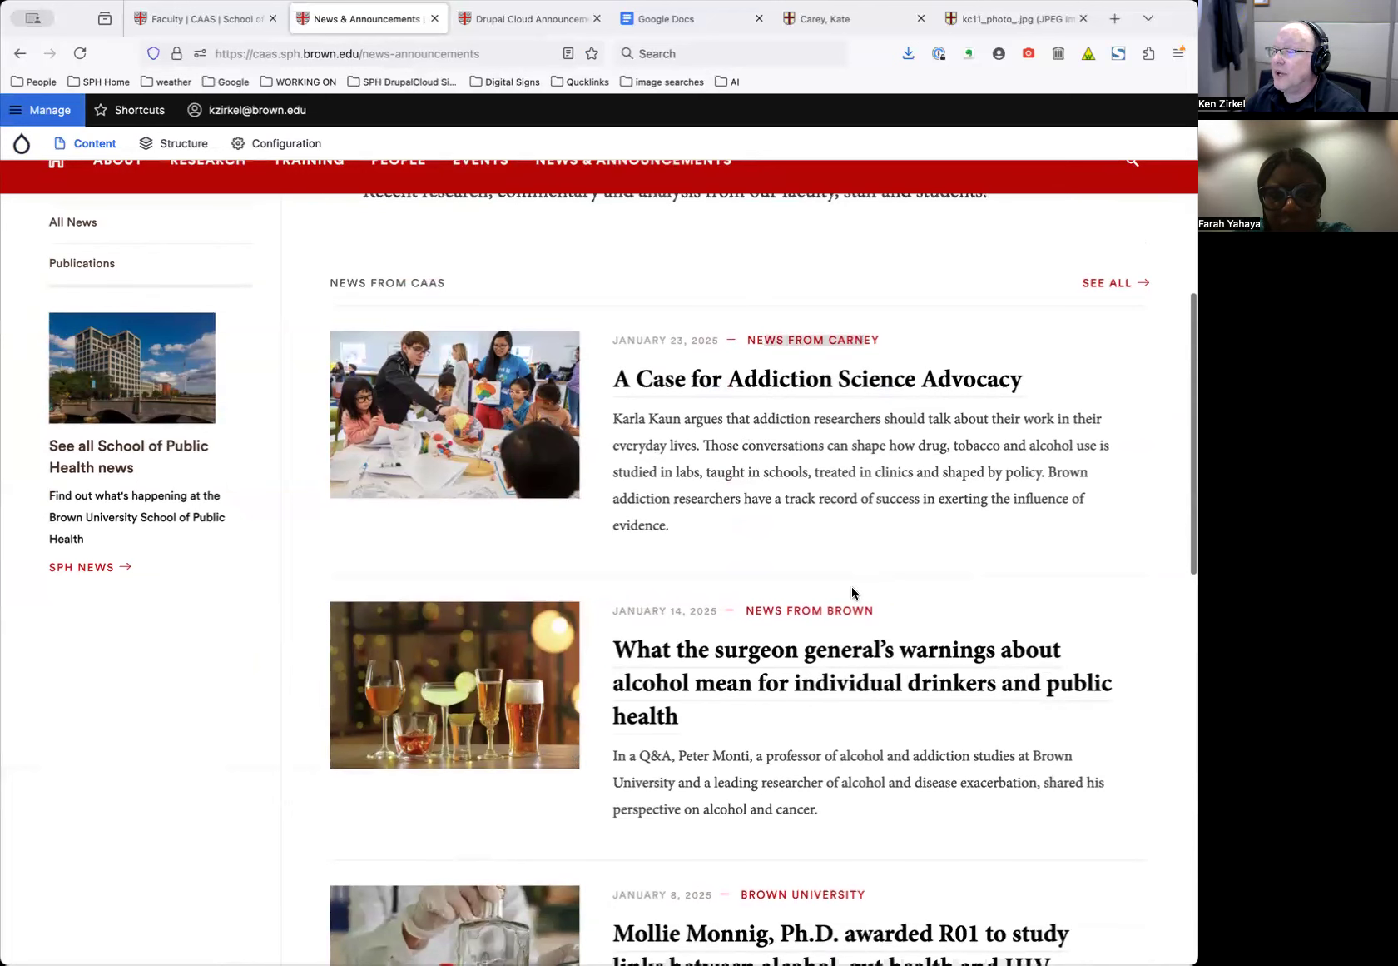
{"action": "left_click_drag", "start_coordinate": [885, 616], "coordinate": [769, 611]}
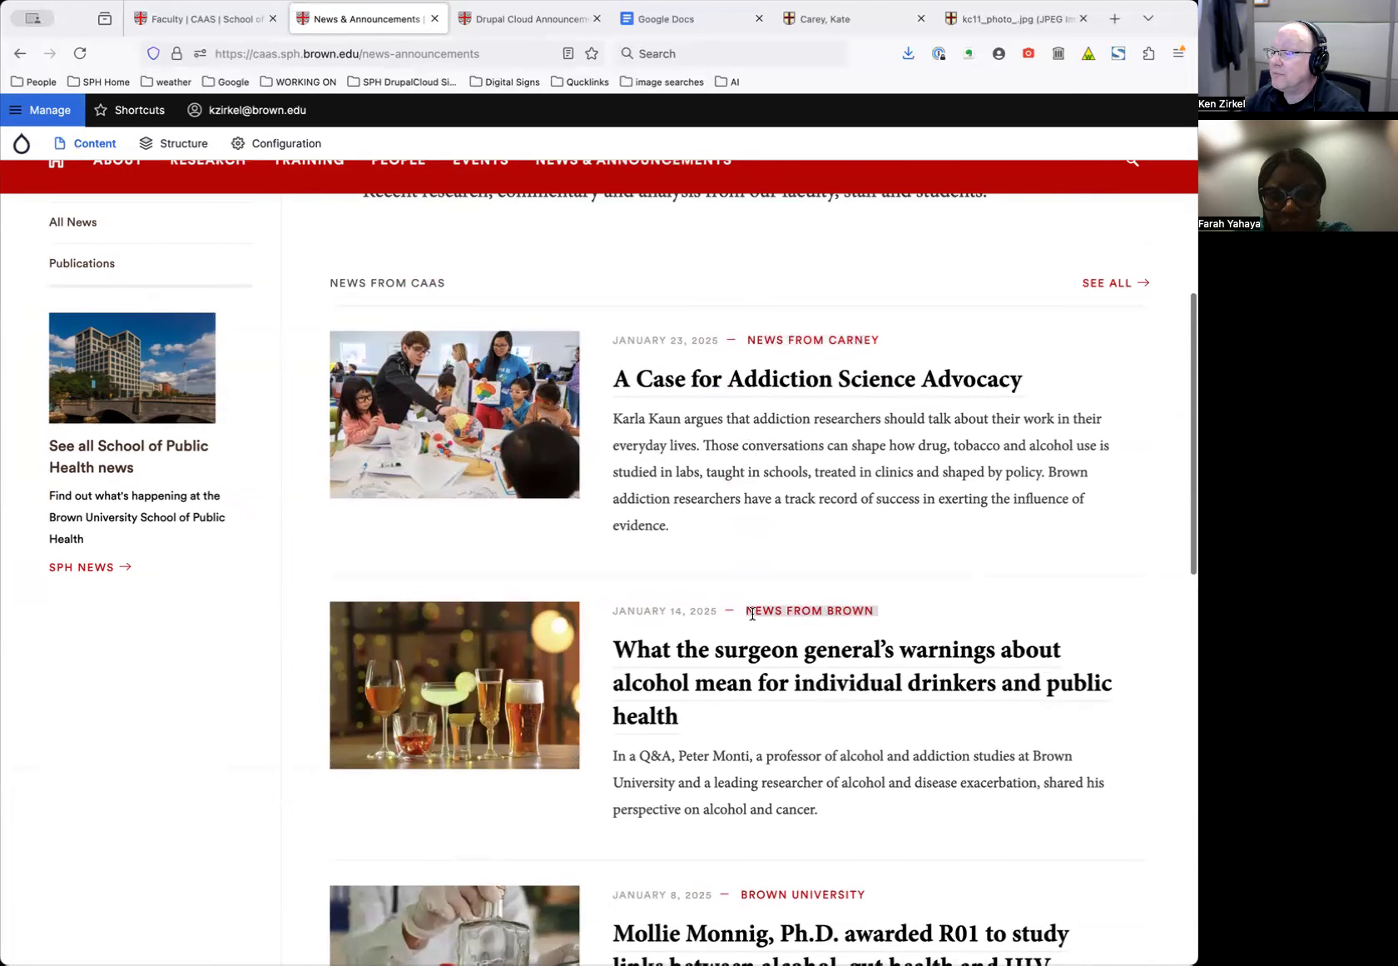
{"action": "scroll", "coordinate": [752, 616], "scroll_direction": "down", "scroll_amount": 5}
{"action": "left_click_drag", "start_coordinate": [868, 641], "coordinate": [740, 639]}
{"action": "scroll", "coordinate": [738, 442], "scroll_direction": "down", "scroll_amount": 5}
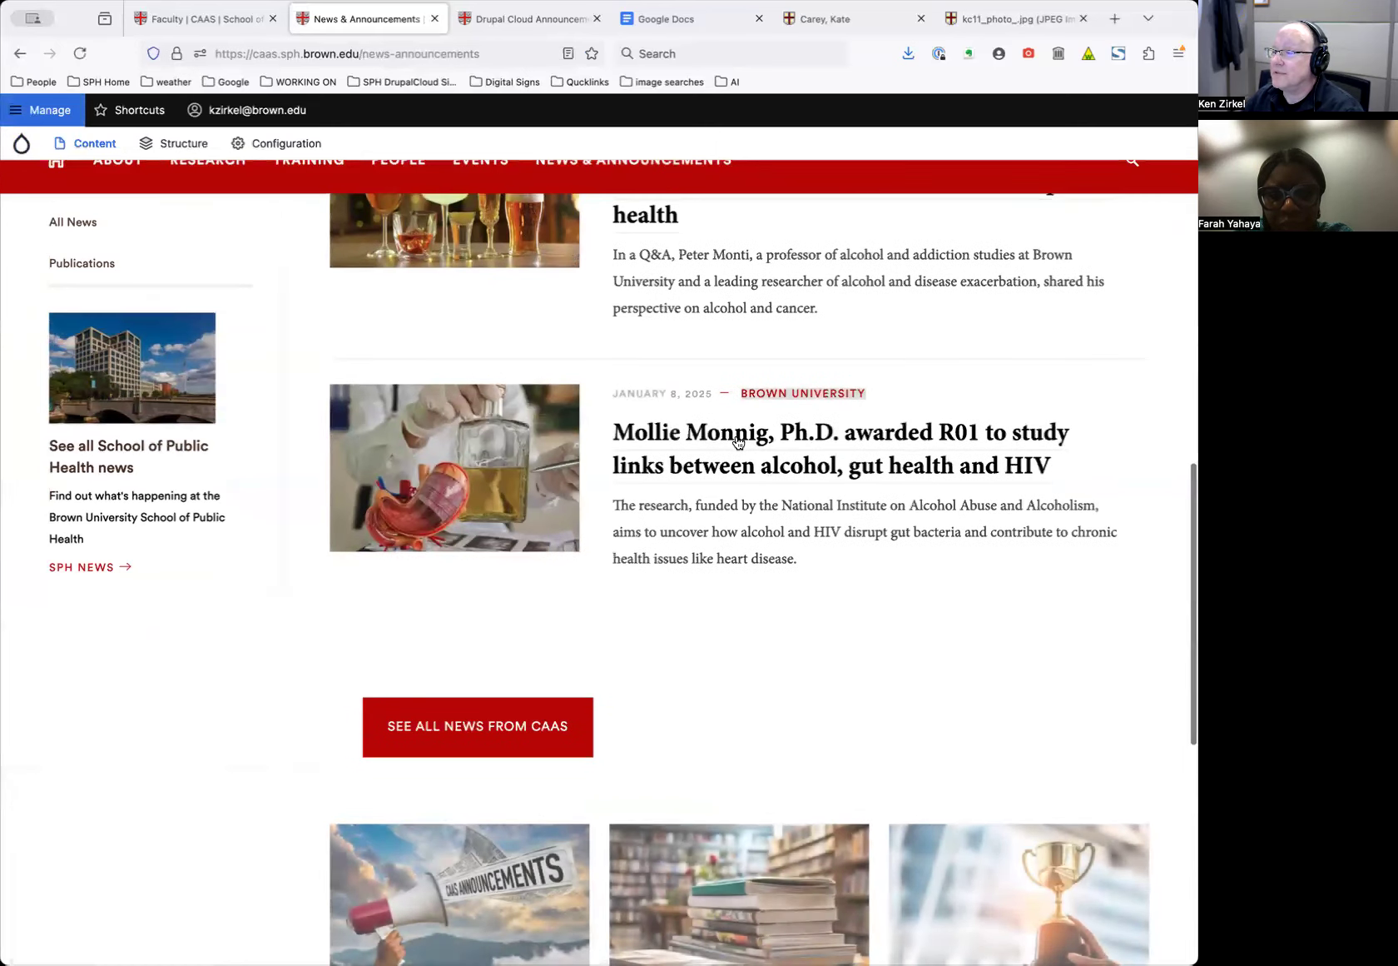
Open SEE ALL NEWS FROM CAAS and scroll the full news listing
{"action": "left_click", "coordinate": [500, 728]}
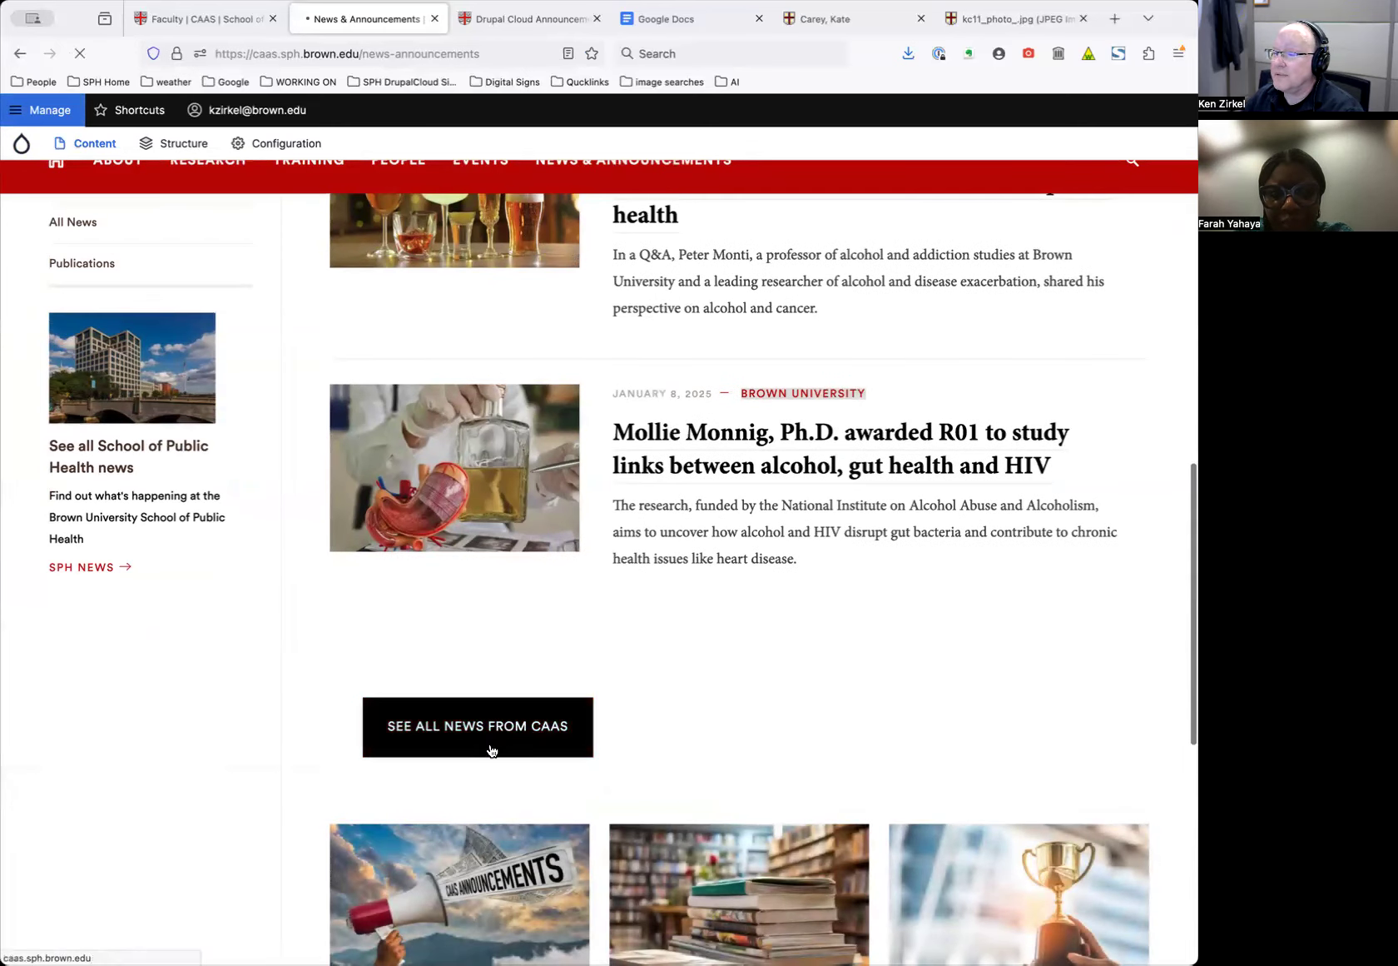
{"action": "scroll", "coordinate": [499, 733], "scroll_direction": "down", "scroll_amount": 10}
{"action": "scroll", "coordinate": [501, 733], "scroll_direction": "down", "scroll_amount": 20}
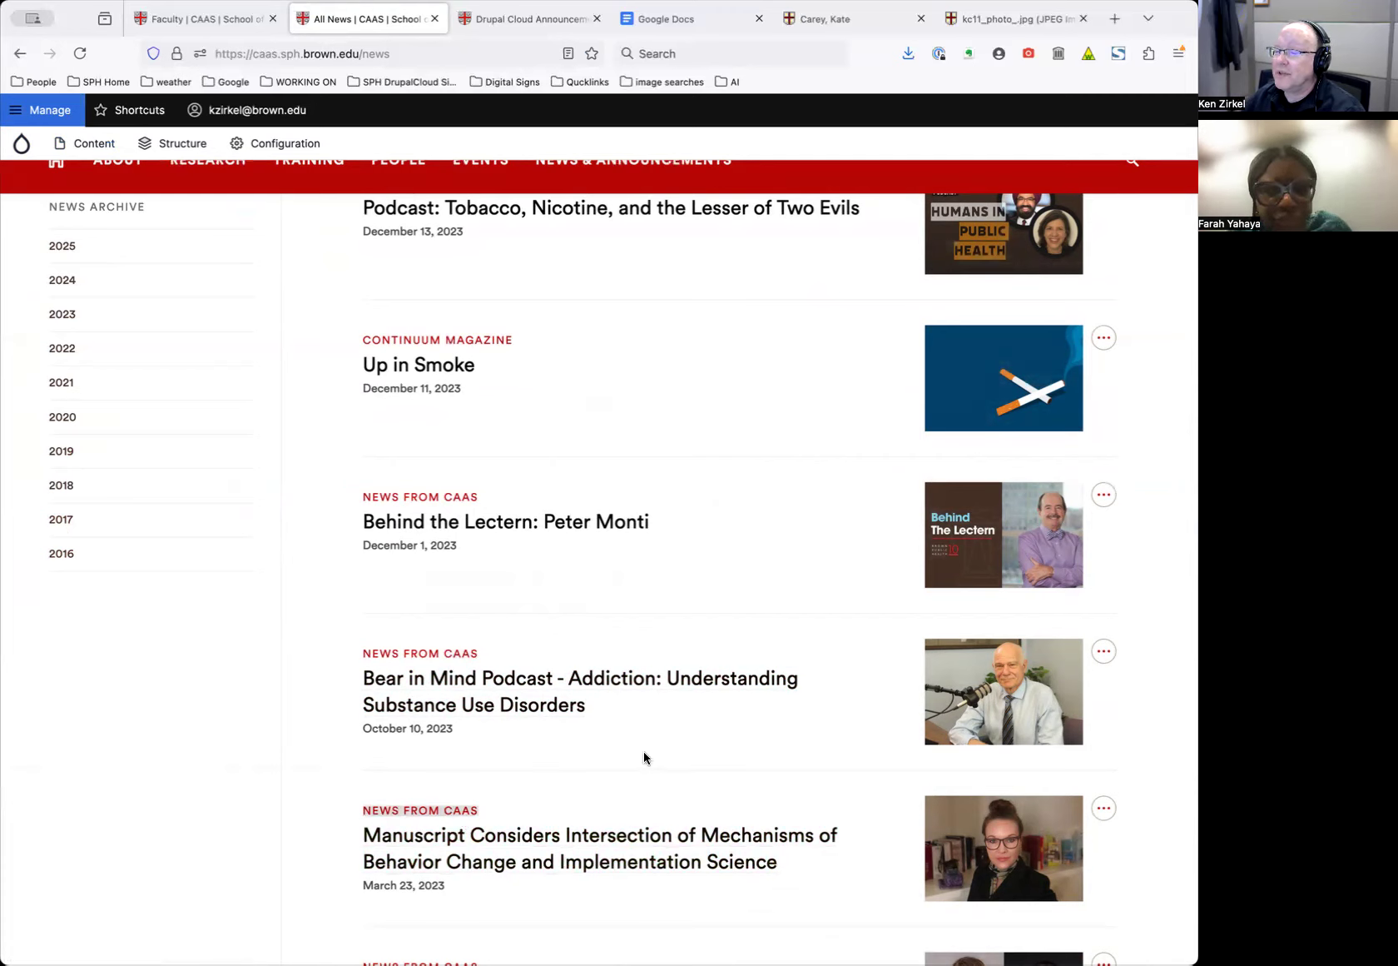
Scroll the All News list to the 2024 stories like 'A high-tech approach to curb heavy drinking'
{"action": "scroll", "coordinate": [645, 755], "scroll_direction": "up", "scroll_amount": 2}
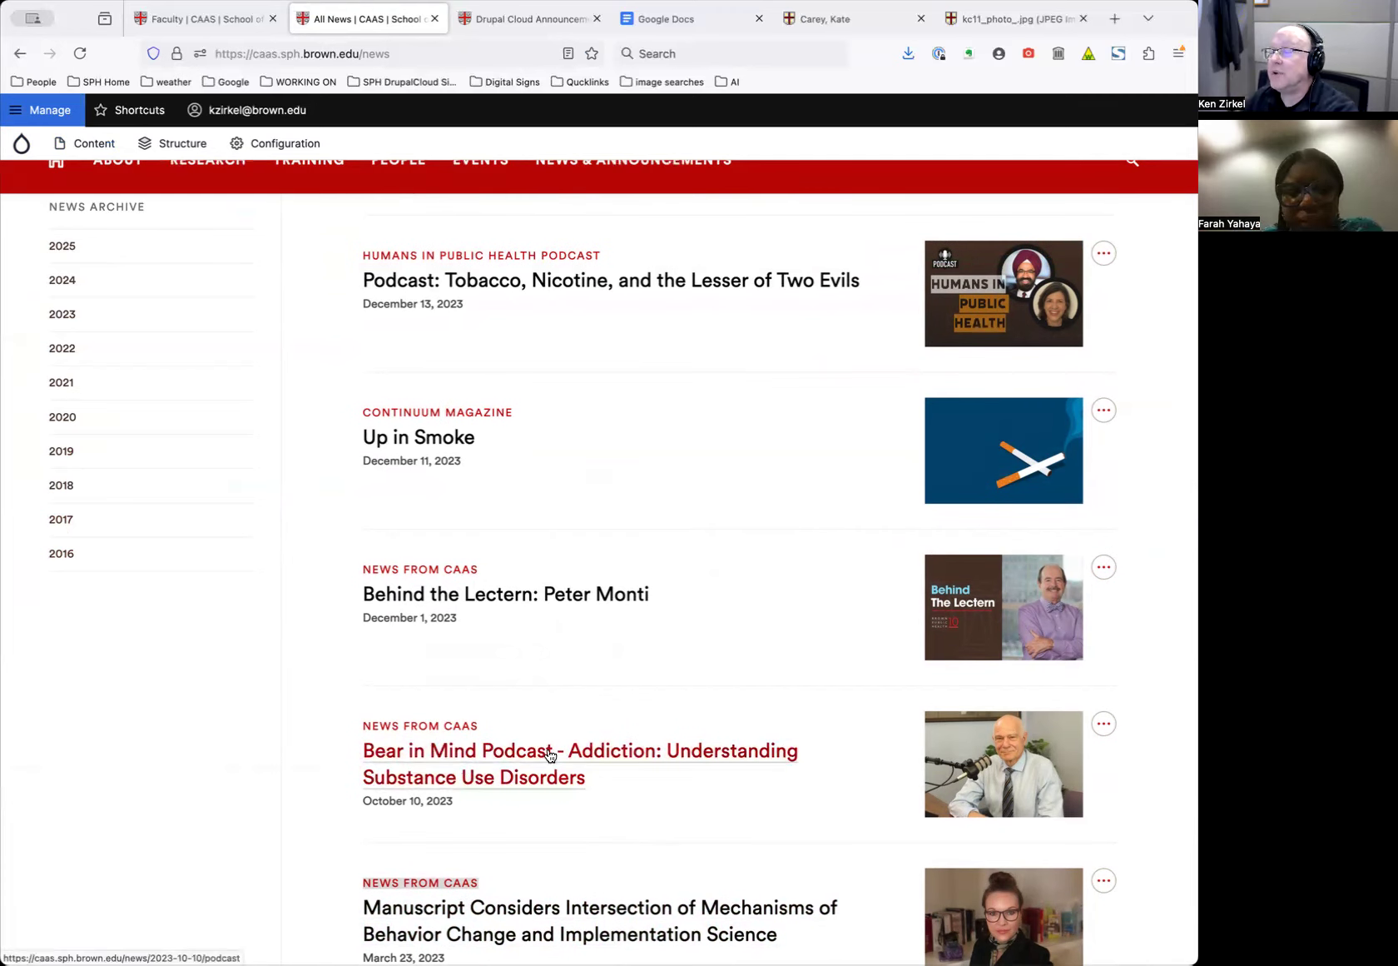
{"action": "scroll", "coordinate": [549, 755], "scroll_direction": "up", "scroll_amount": 10}
{"action": "scroll", "coordinate": [551, 760], "scroll_direction": "up", "scroll_amount": 12}
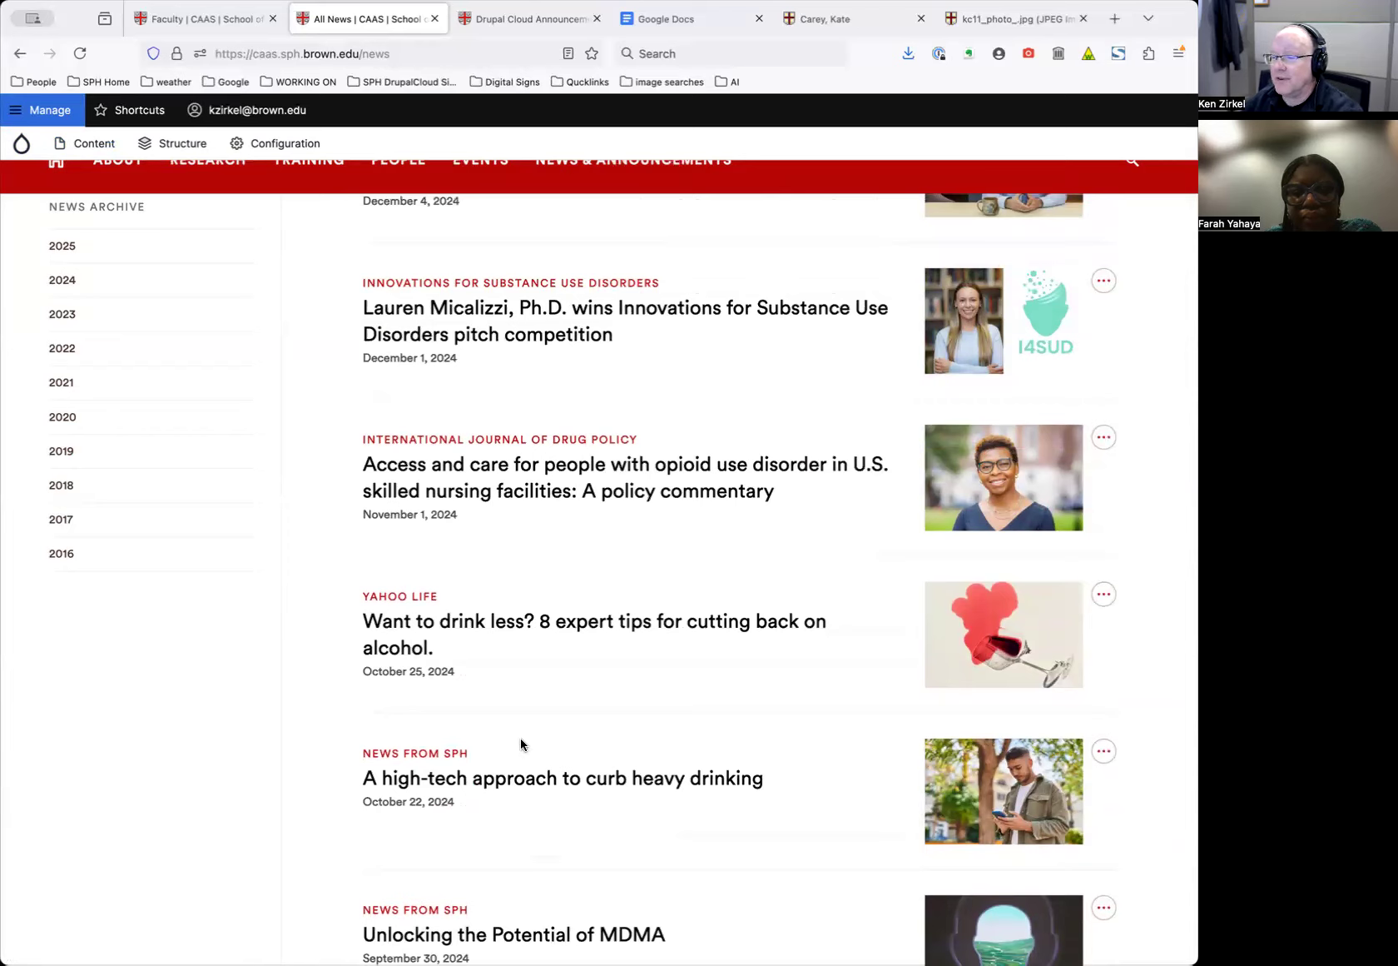
{"action": "scroll", "coordinate": [524, 745], "scroll_direction": "down", "scroll_amount": 3}
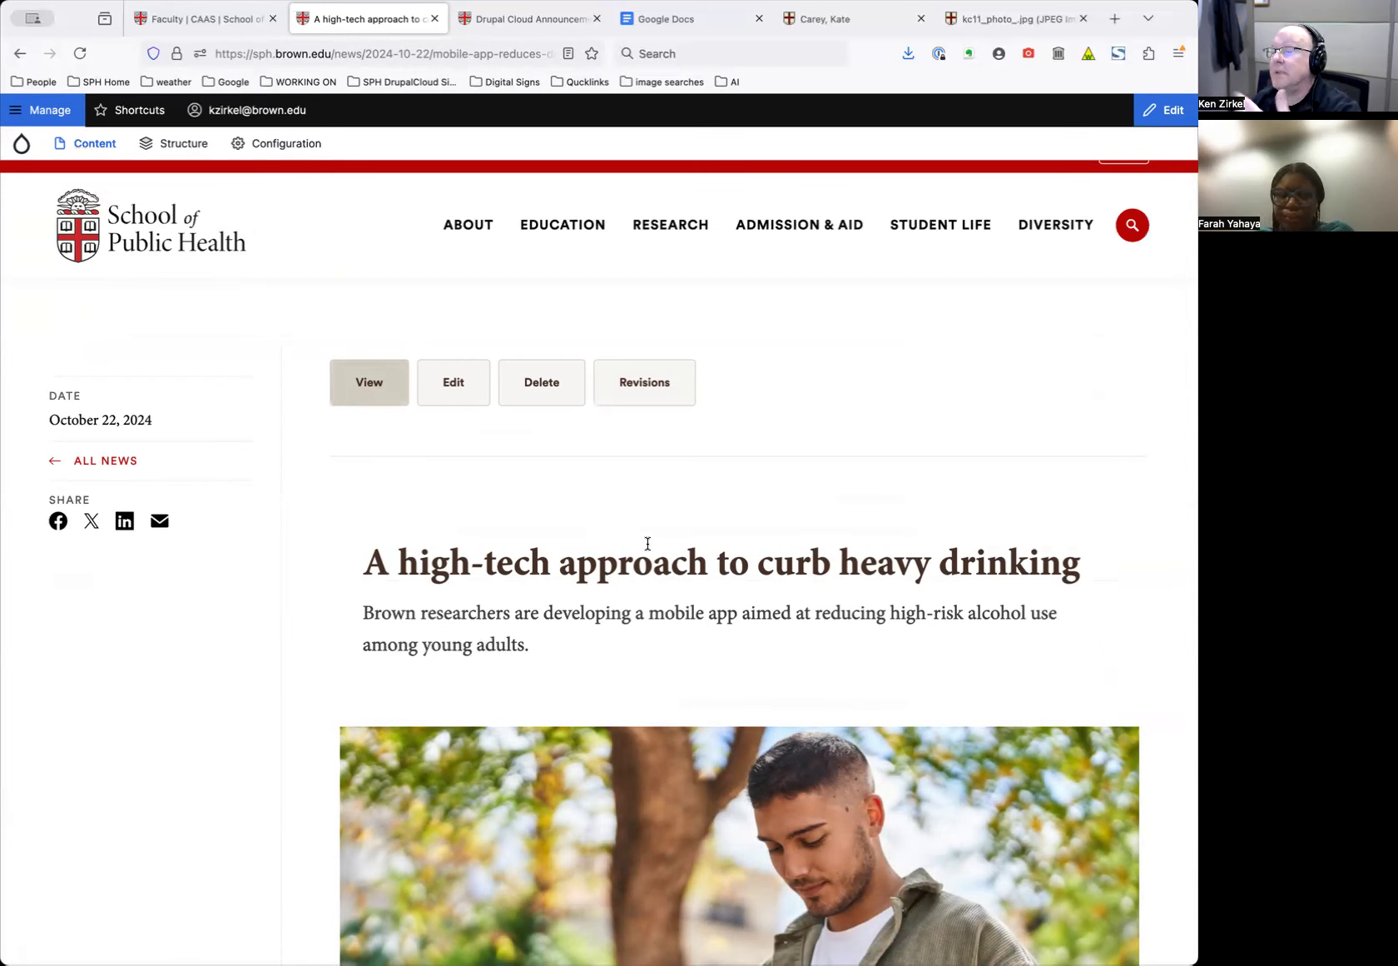
Read through the 'A high-tech approach to curb heavy drinking' article
{"action": "scroll", "coordinate": [648, 543], "scroll_direction": "down", "scroll_amount": 10}
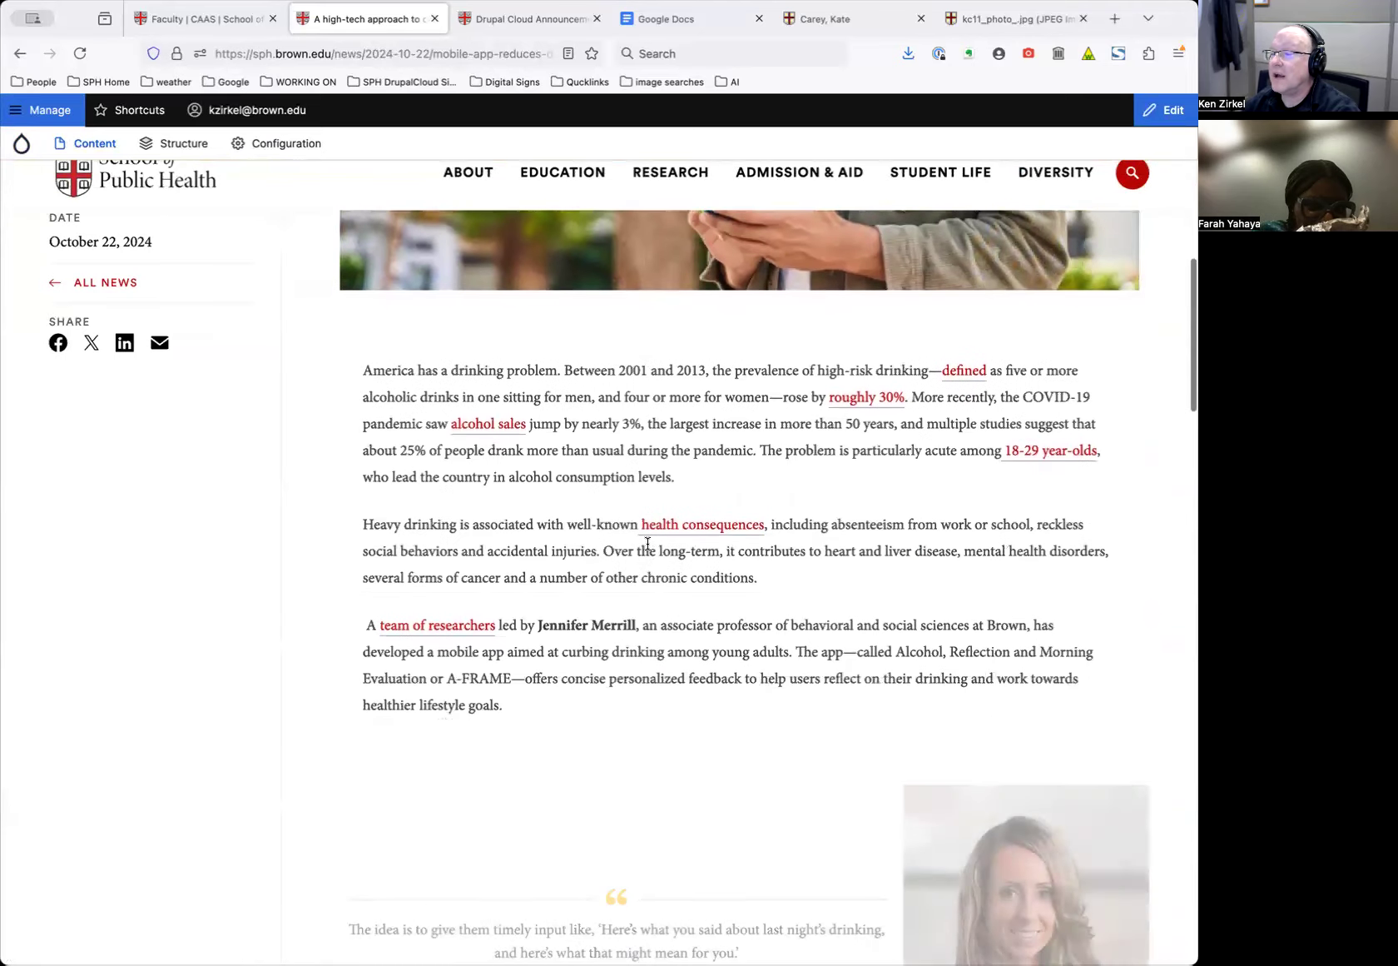
{"action": "scroll", "coordinate": [614, 620], "scroll_direction": "down", "scroll_amount": 8}
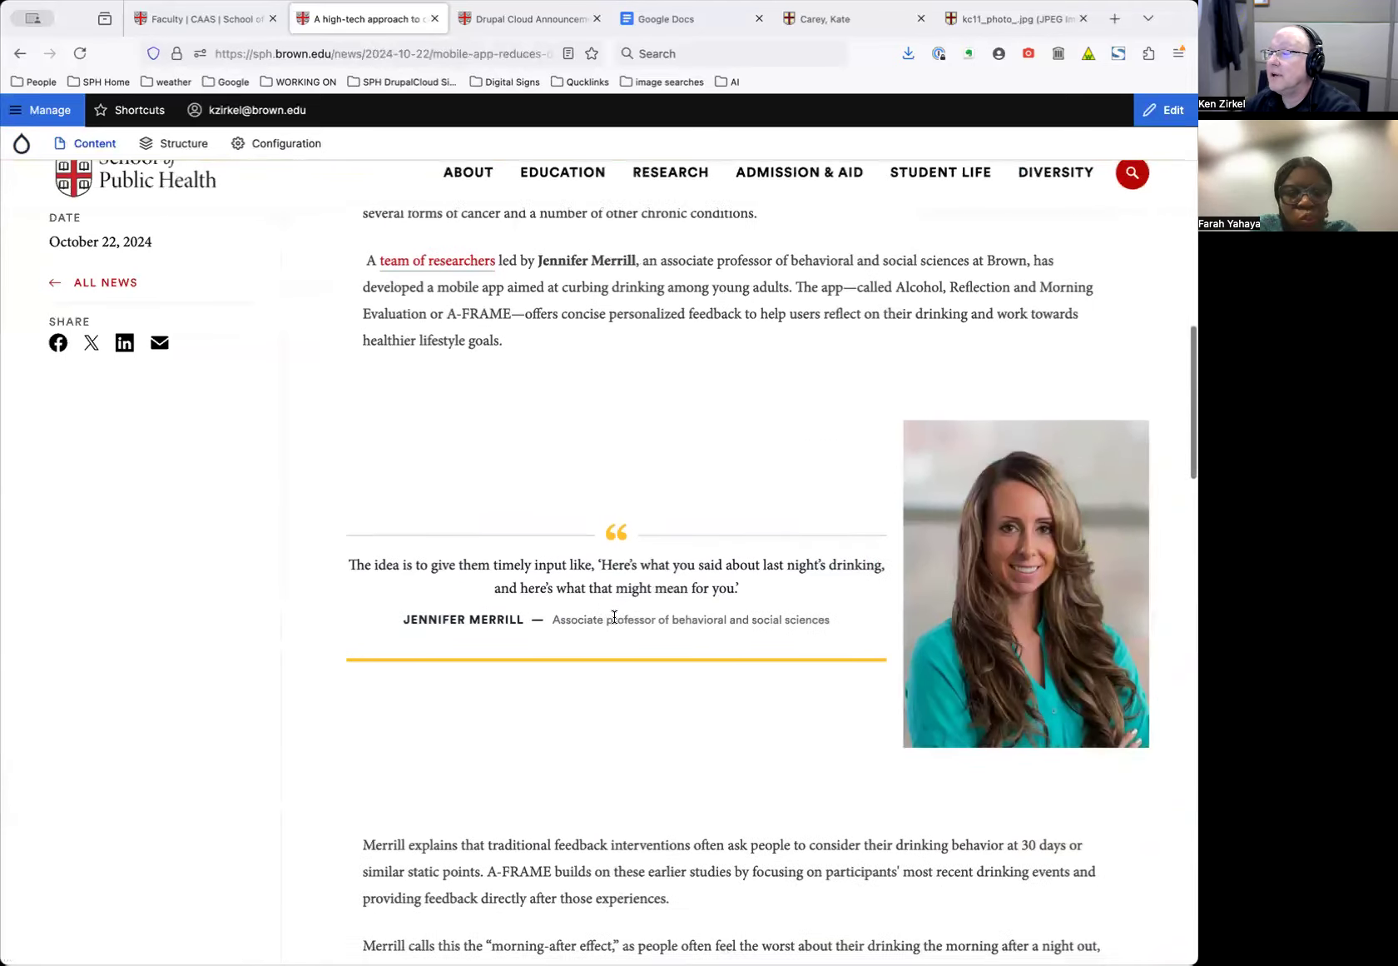
{"action": "scroll", "coordinate": [616, 616], "scroll_direction": "down", "scroll_amount": 3}
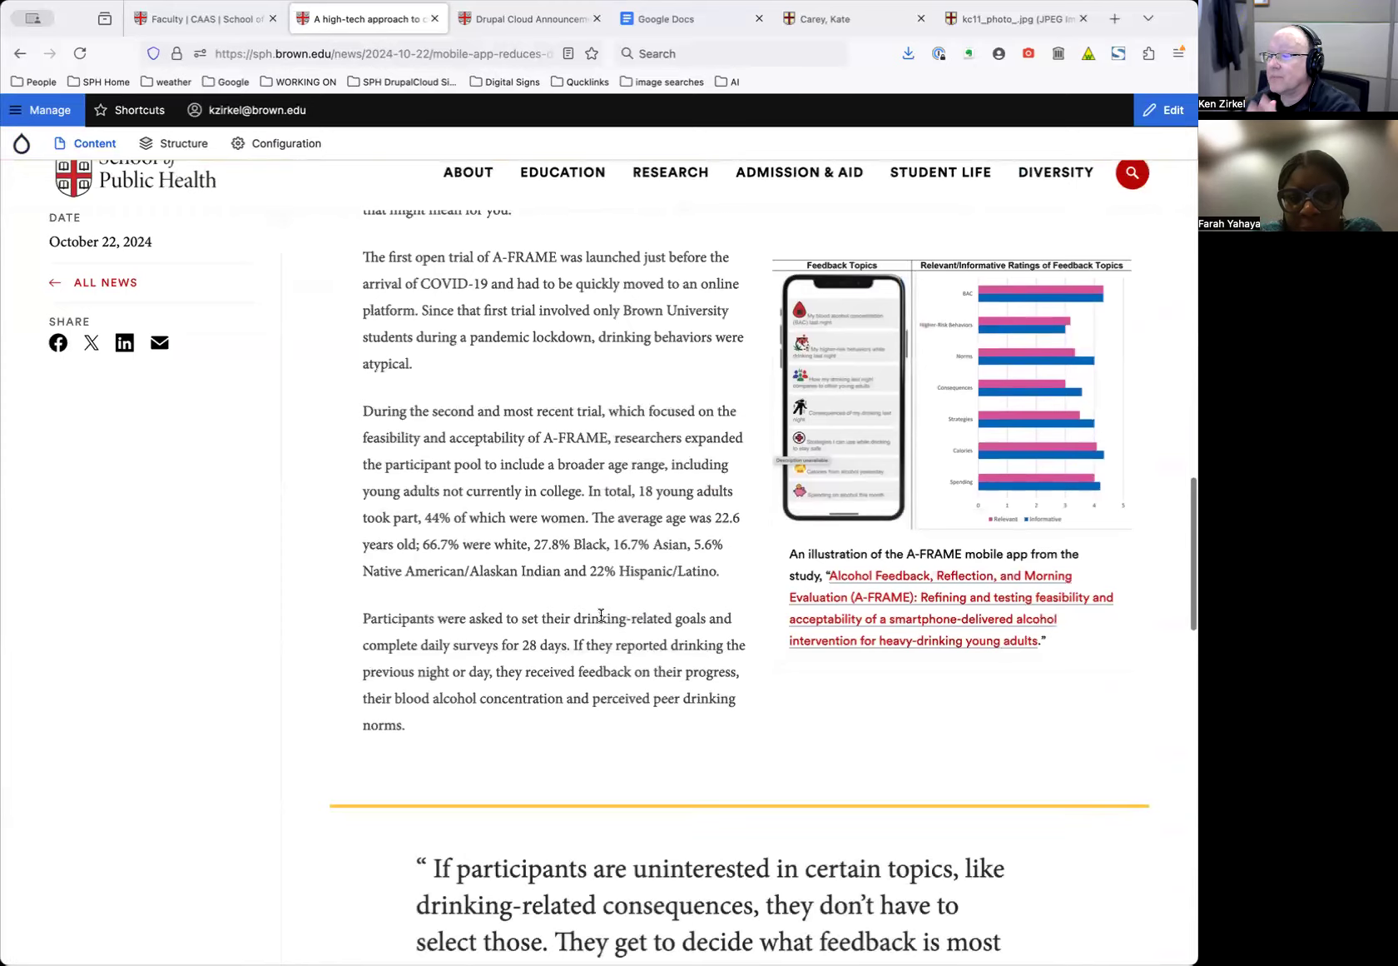
{"action": "scroll", "coordinate": [601, 616], "scroll_direction": "down", "scroll_amount": 6}
{"action": "scroll", "coordinate": [601, 614], "scroll_direction": "up", "scroll_amount": 15}
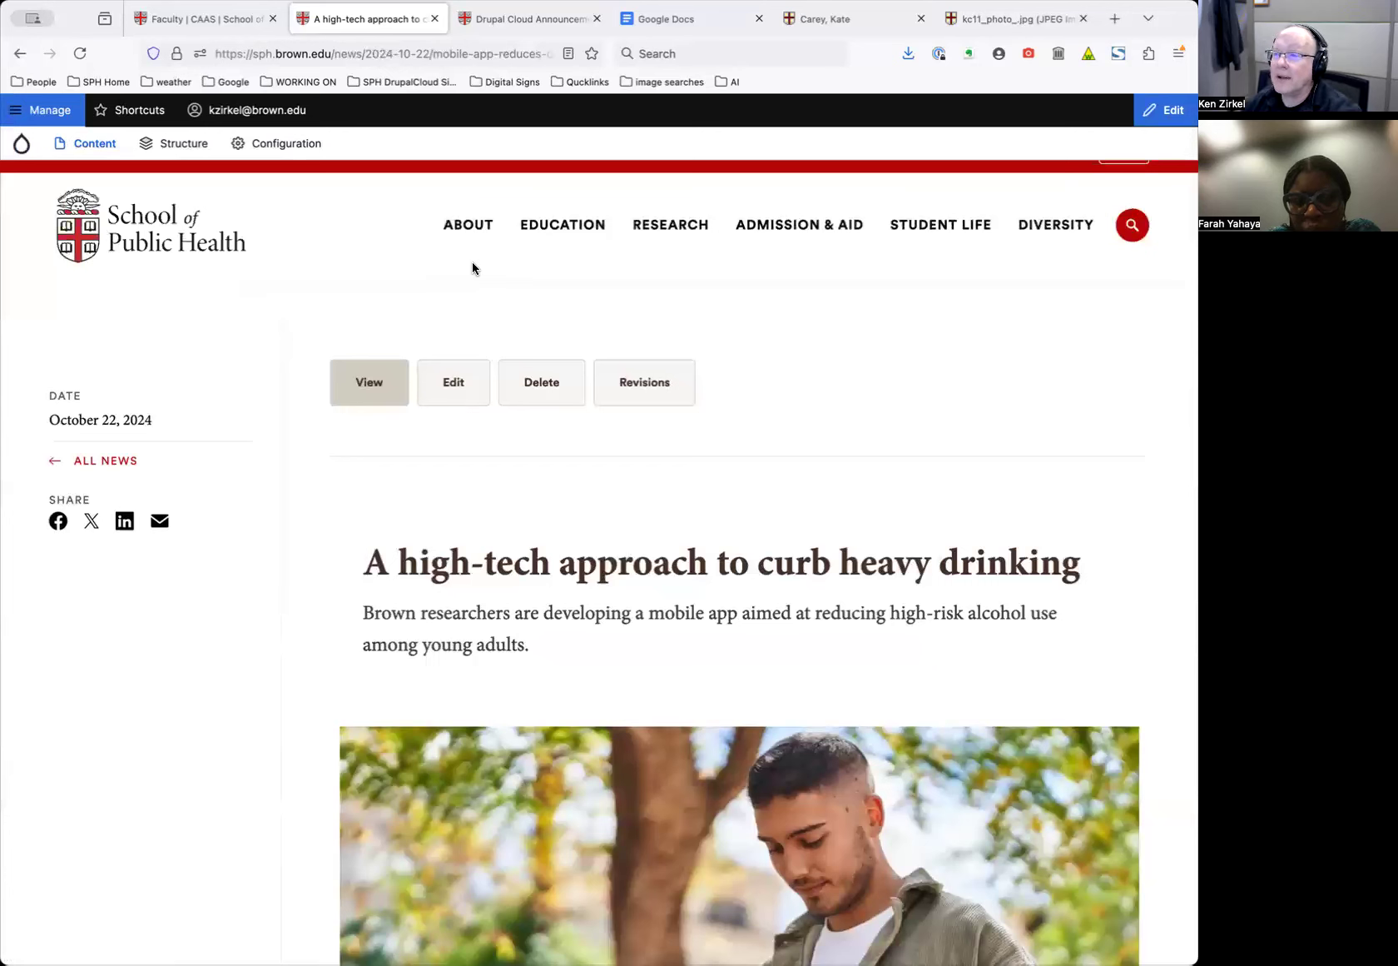
Select the article's web address, then collapse the admin tray via Manage
{"action": "left_click", "coordinate": [445, 54]}
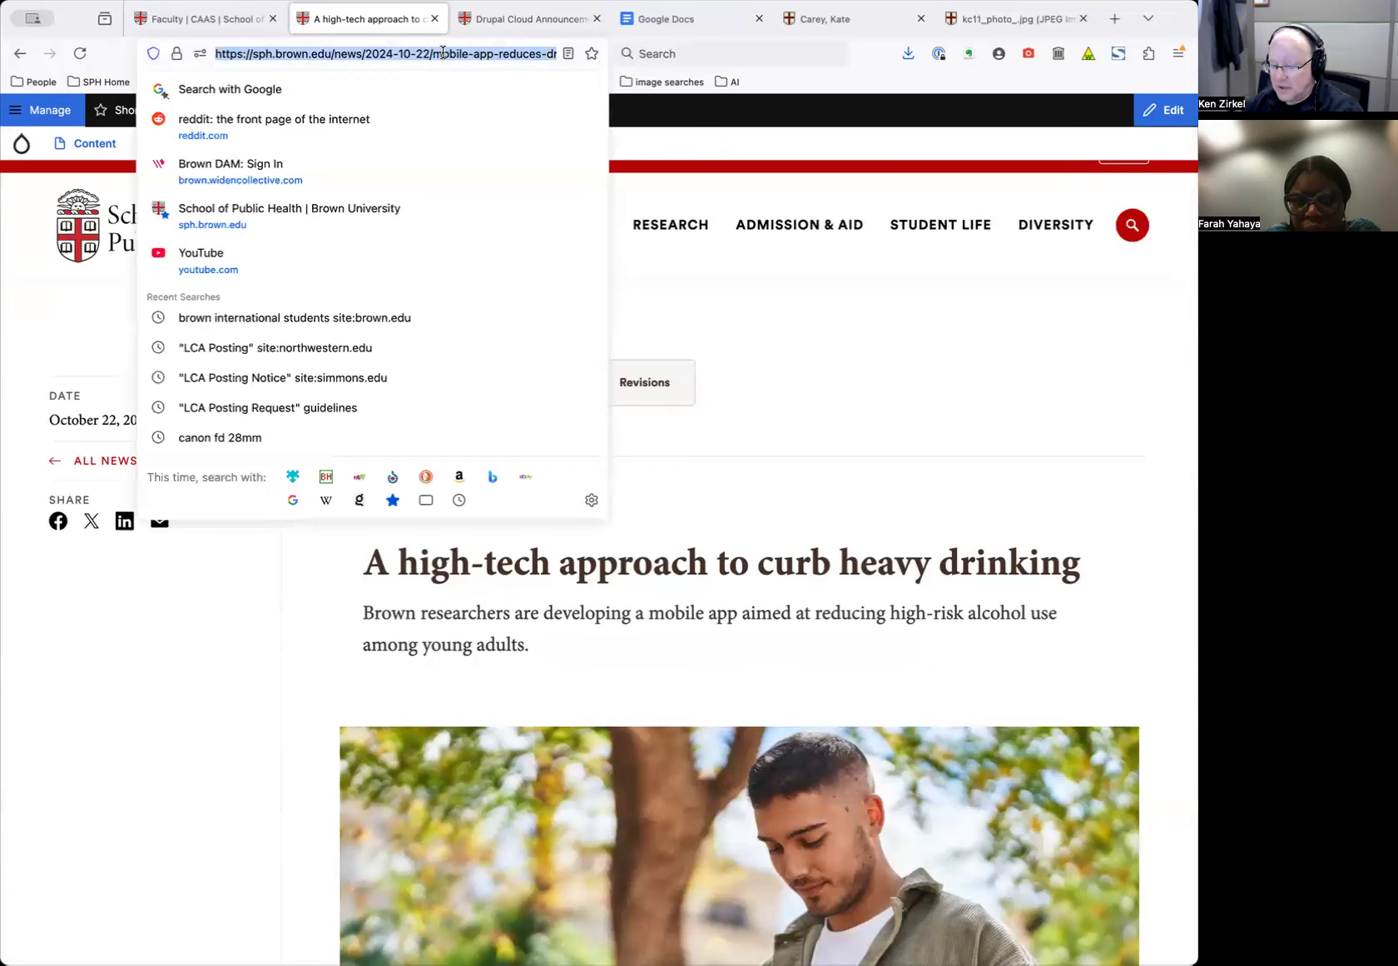
{"action": "left_click", "coordinate": [320, 239]}
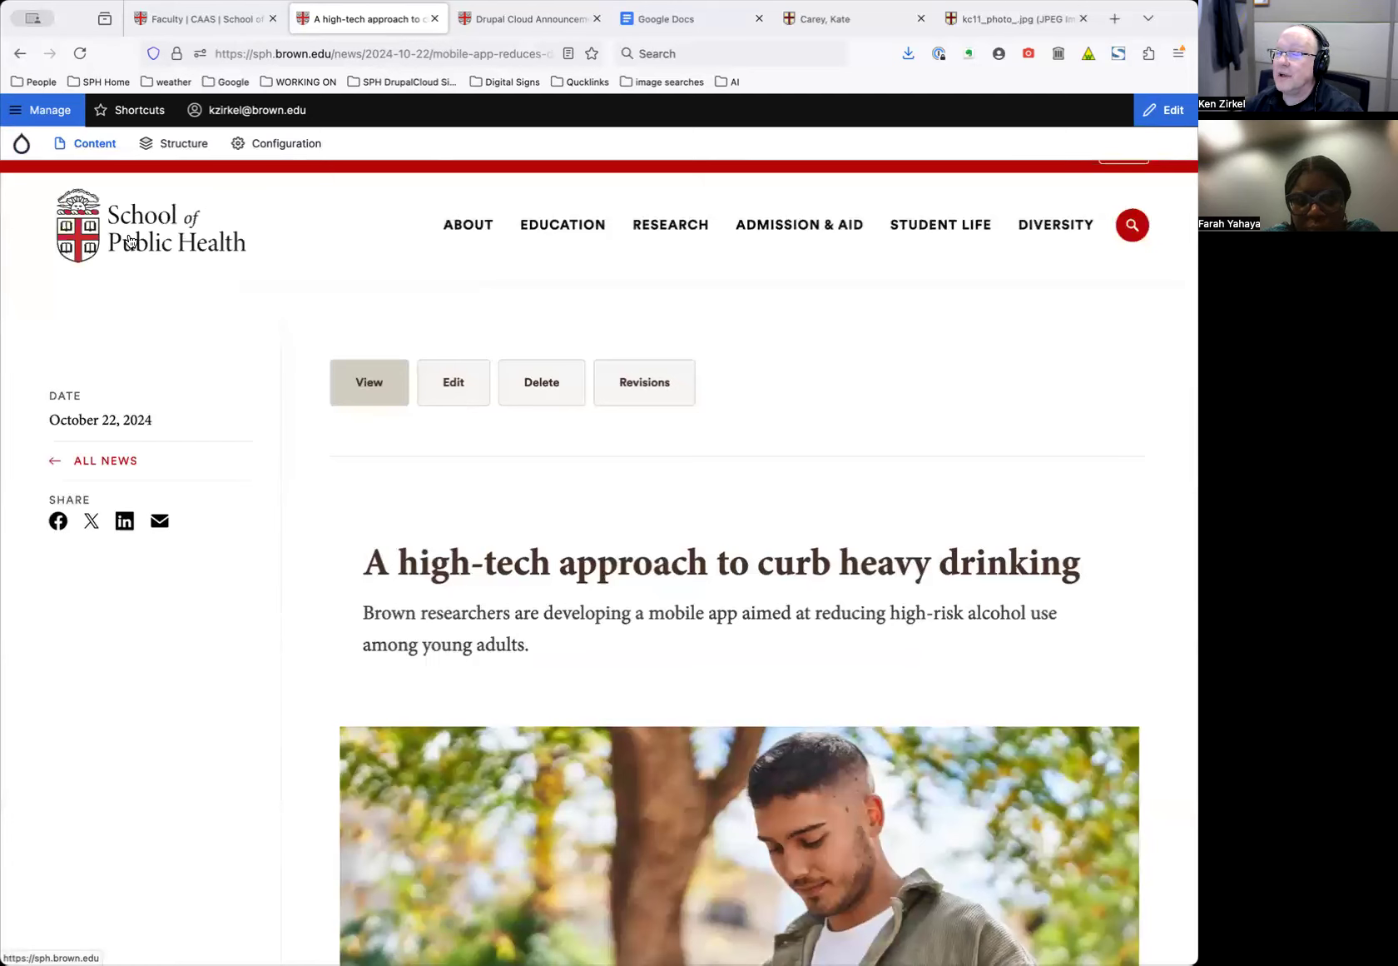
{"action": "left_click", "coordinate": [26, 117]}
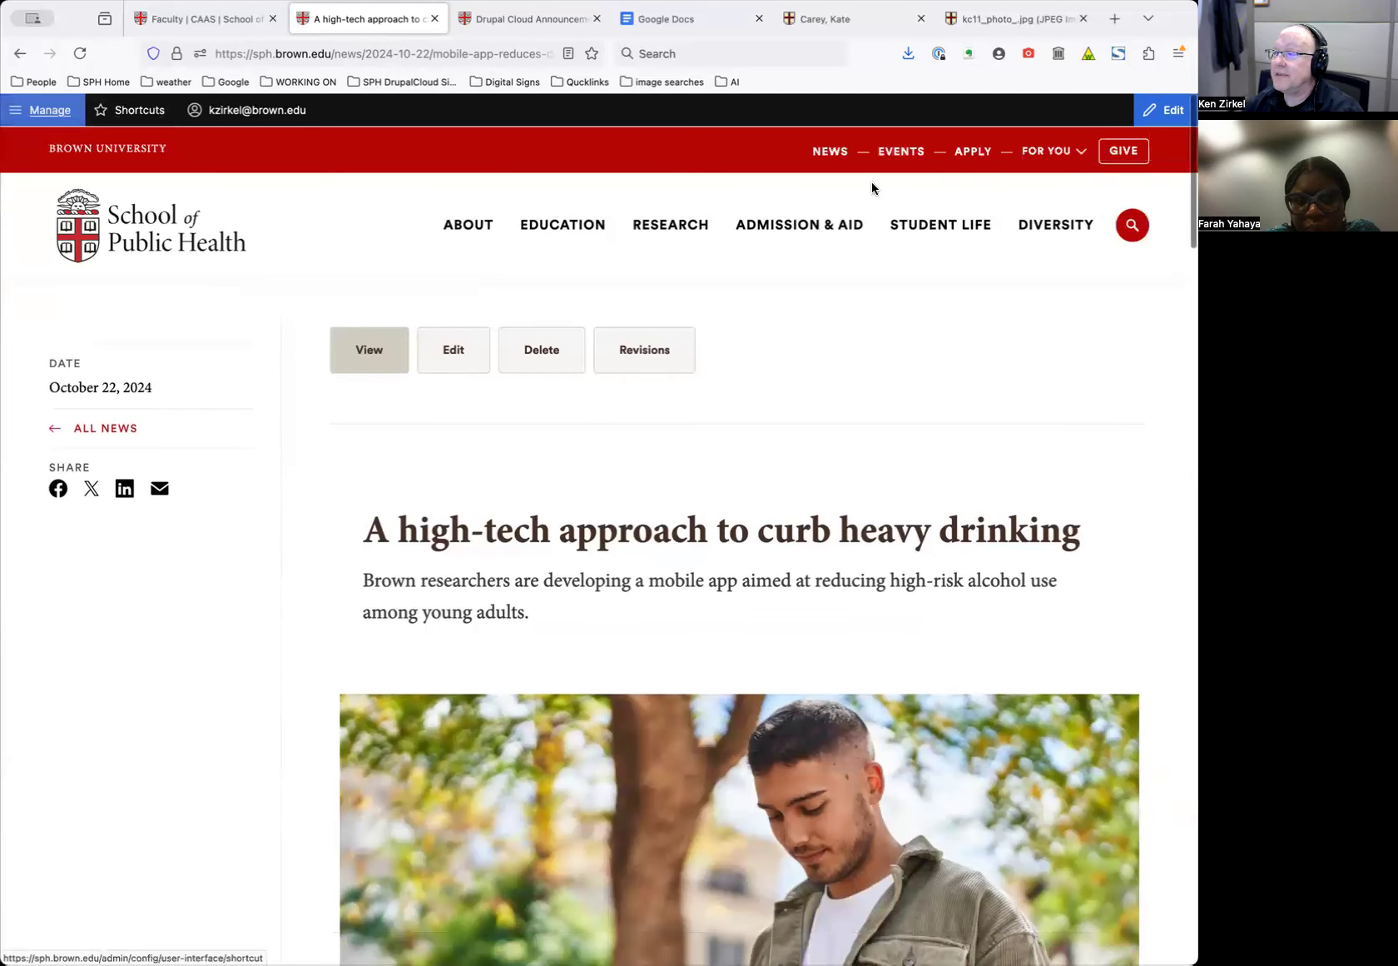
Go to the School of Public Health News and Stories page and scroll its list
{"action": "left_click", "coordinate": [832, 159]}
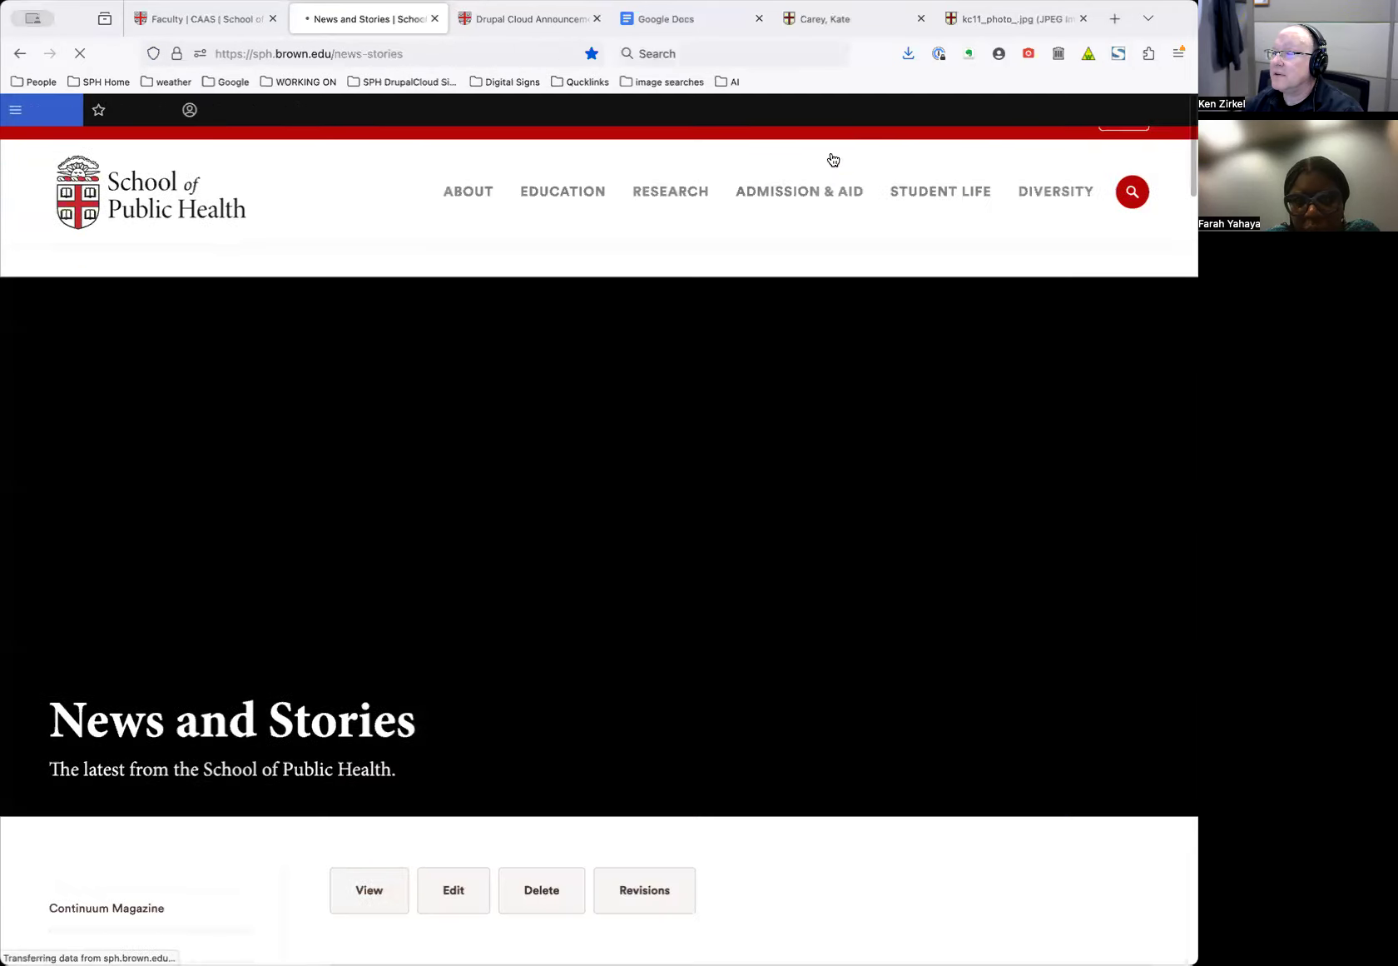
{"action": "scroll", "coordinate": [408, 584], "scroll_direction": "down", "scroll_amount": 3}
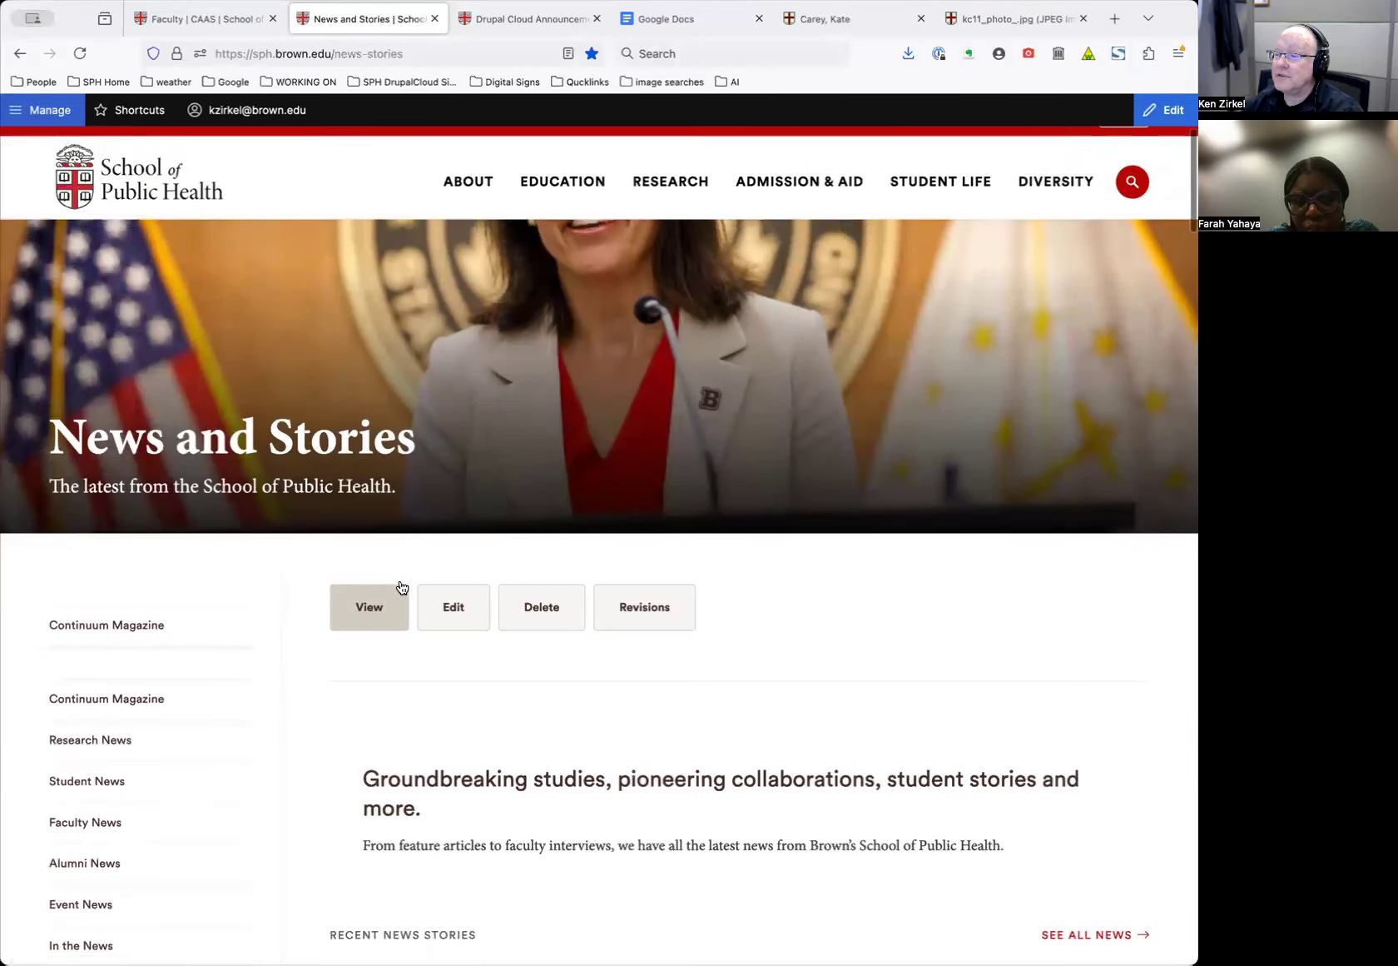
{"action": "scroll", "coordinate": [603, 622], "scroll_direction": "down", "scroll_amount": 10}
{"action": "scroll", "coordinate": [669, 621], "scroll_direction": "down", "scroll_amount": 4}
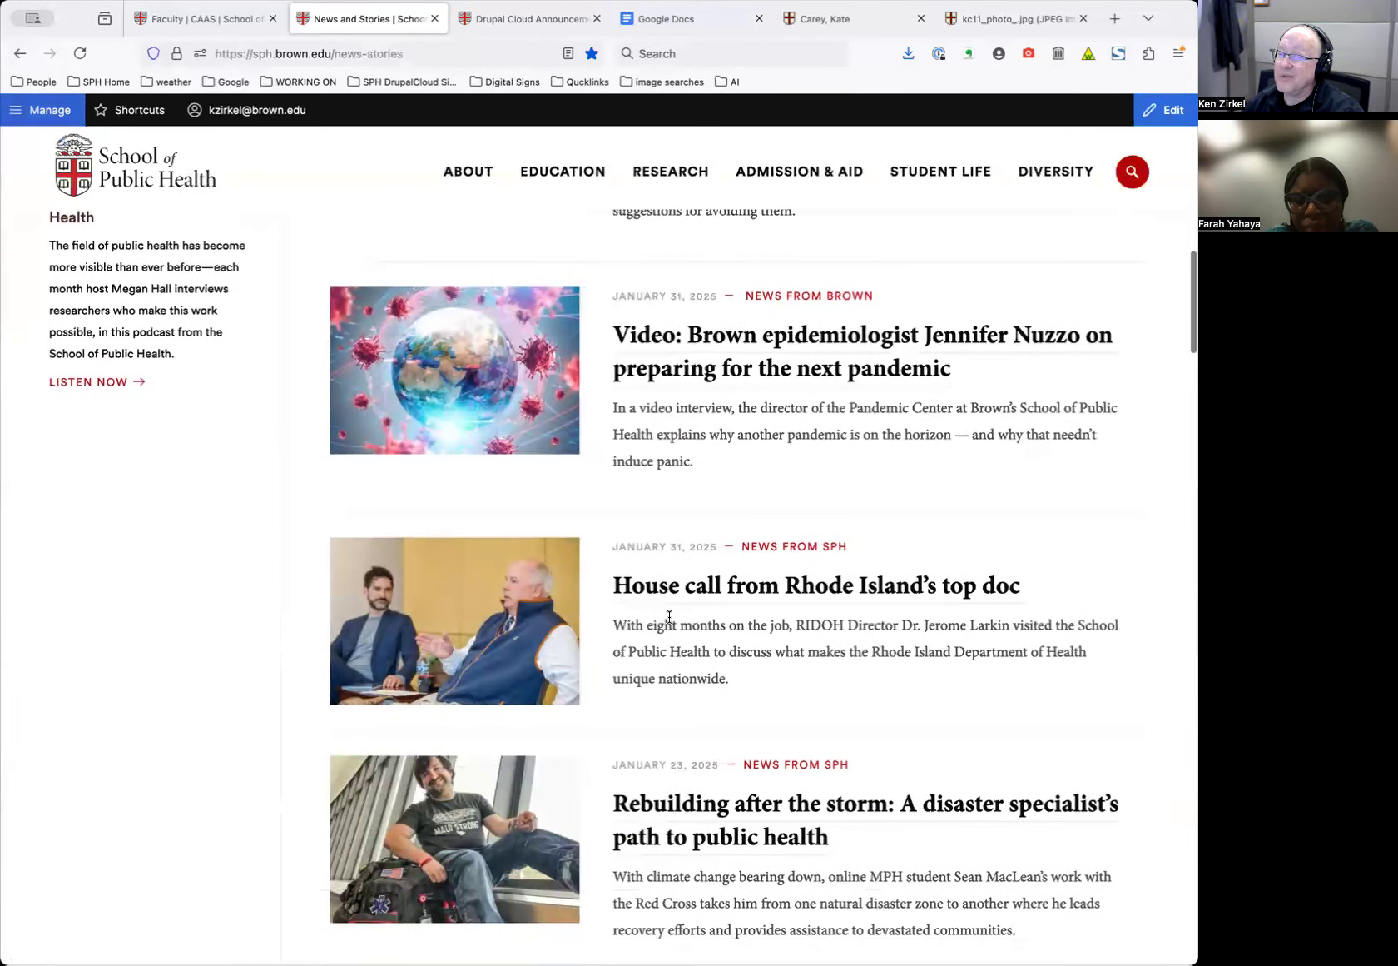
{"action": "scroll", "coordinate": [669, 621], "scroll_direction": "down", "scroll_amount": 5}
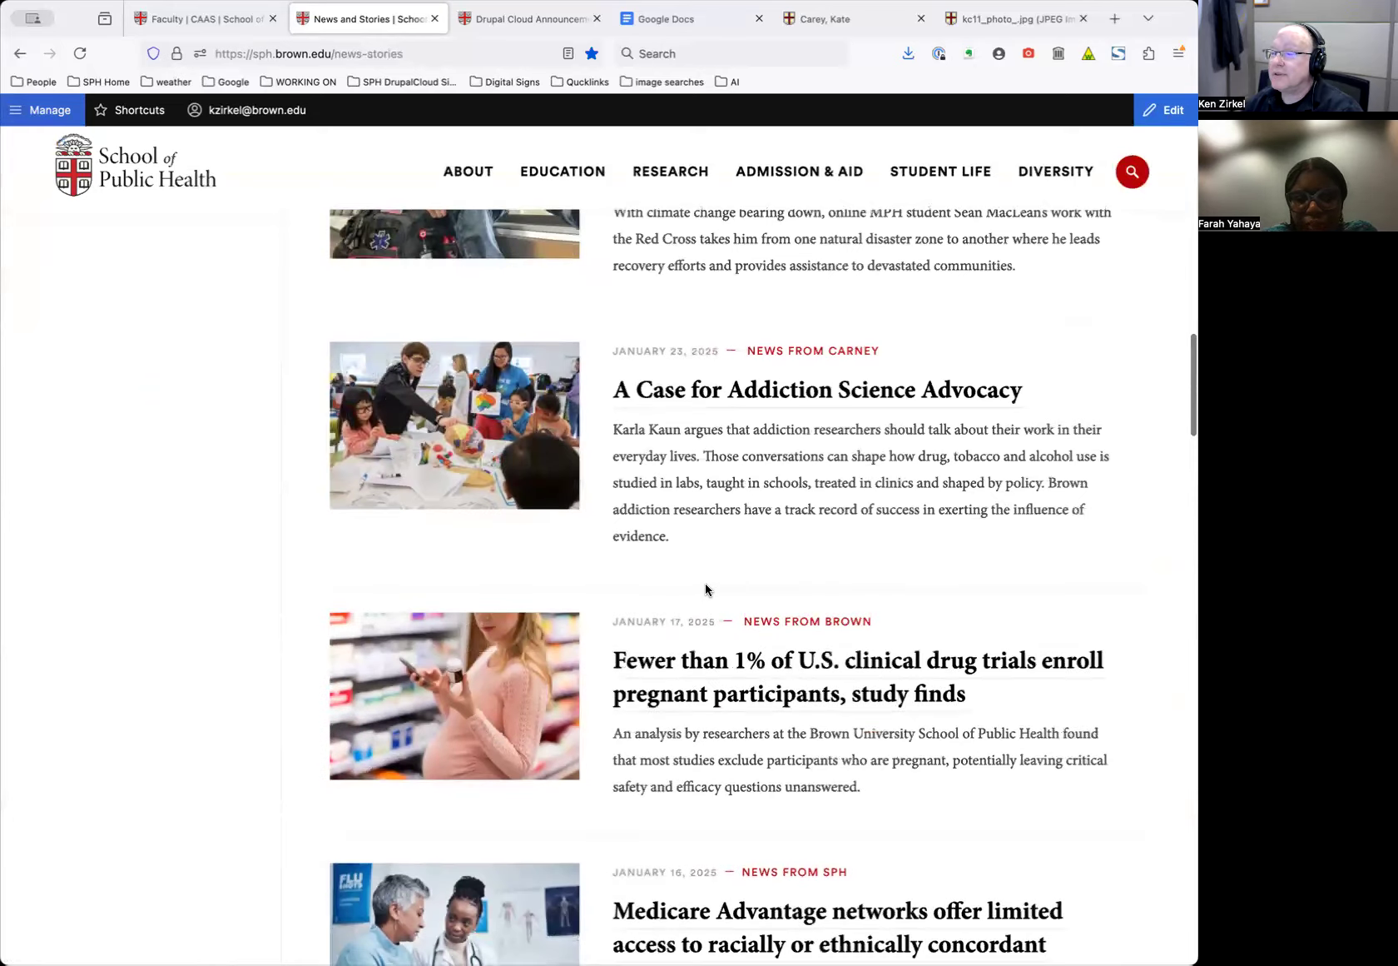
{"action": "scroll", "coordinate": [705, 583], "scroll_direction": "down", "scroll_amount": 4}
{"action": "scroll", "coordinate": [695, 609], "scroll_direction": "down", "scroll_amount": 4}
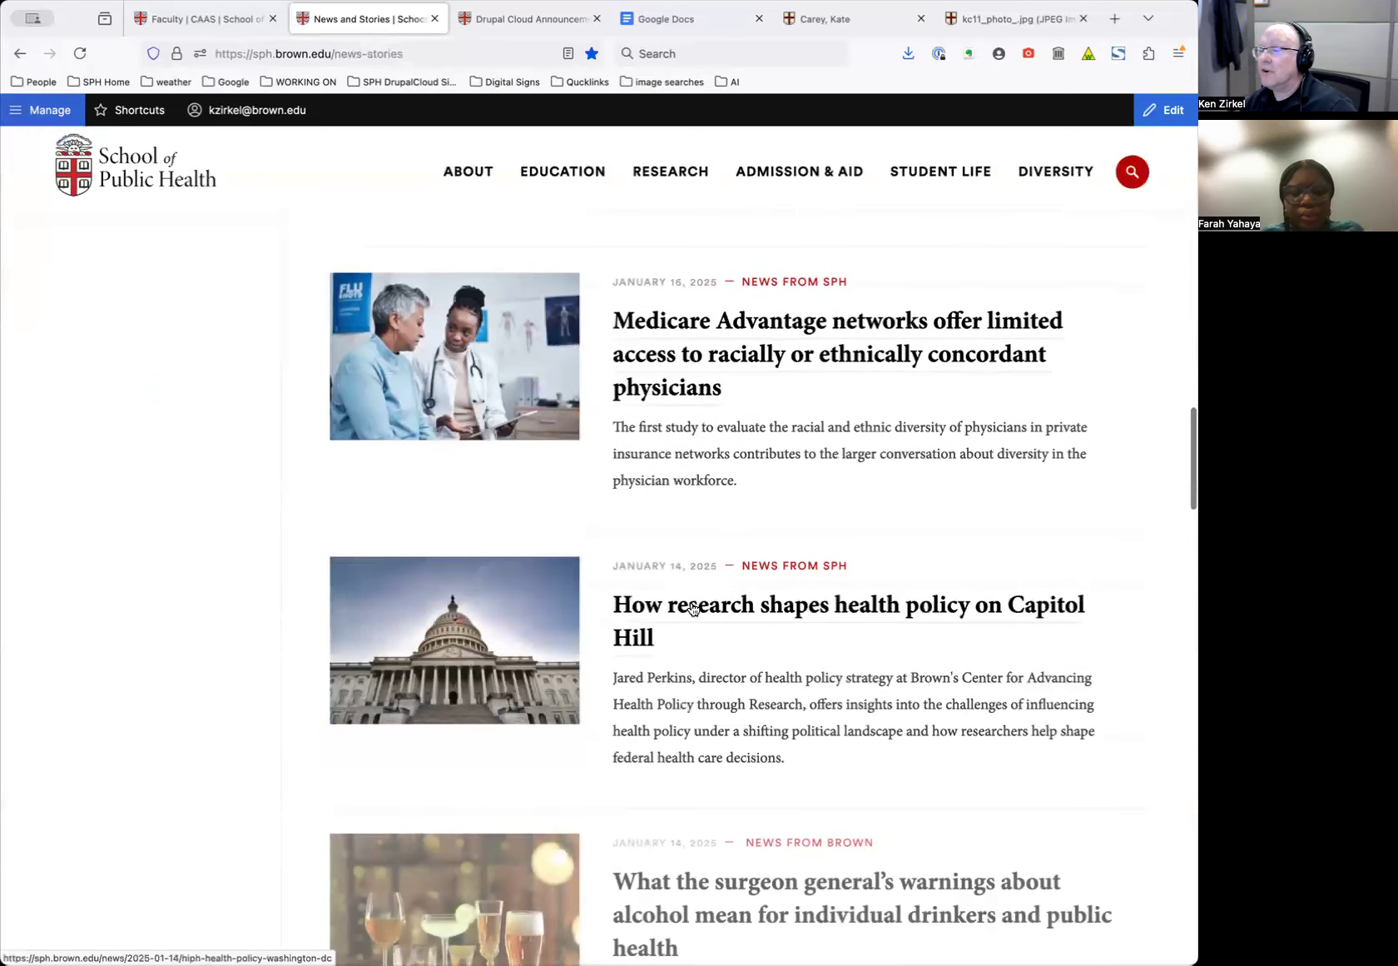
{"action": "scroll", "coordinate": [695, 616], "scroll_direction": "down", "scroll_amount": 3}
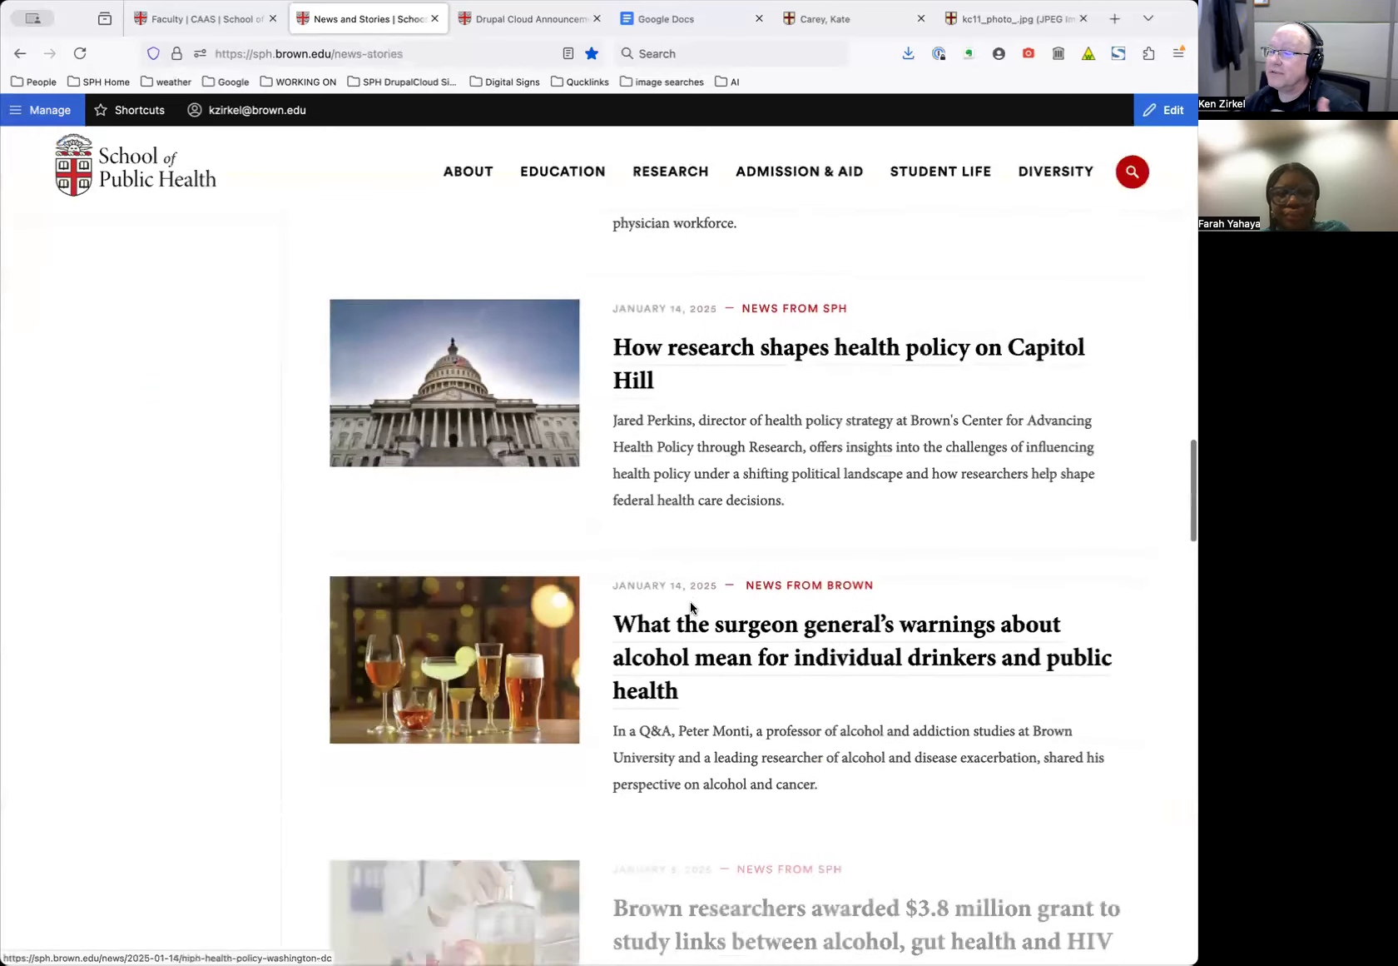
Open the surgeon general's alcohol warnings story, go back, and reopen it
{"action": "left_click", "coordinate": [705, 659]}
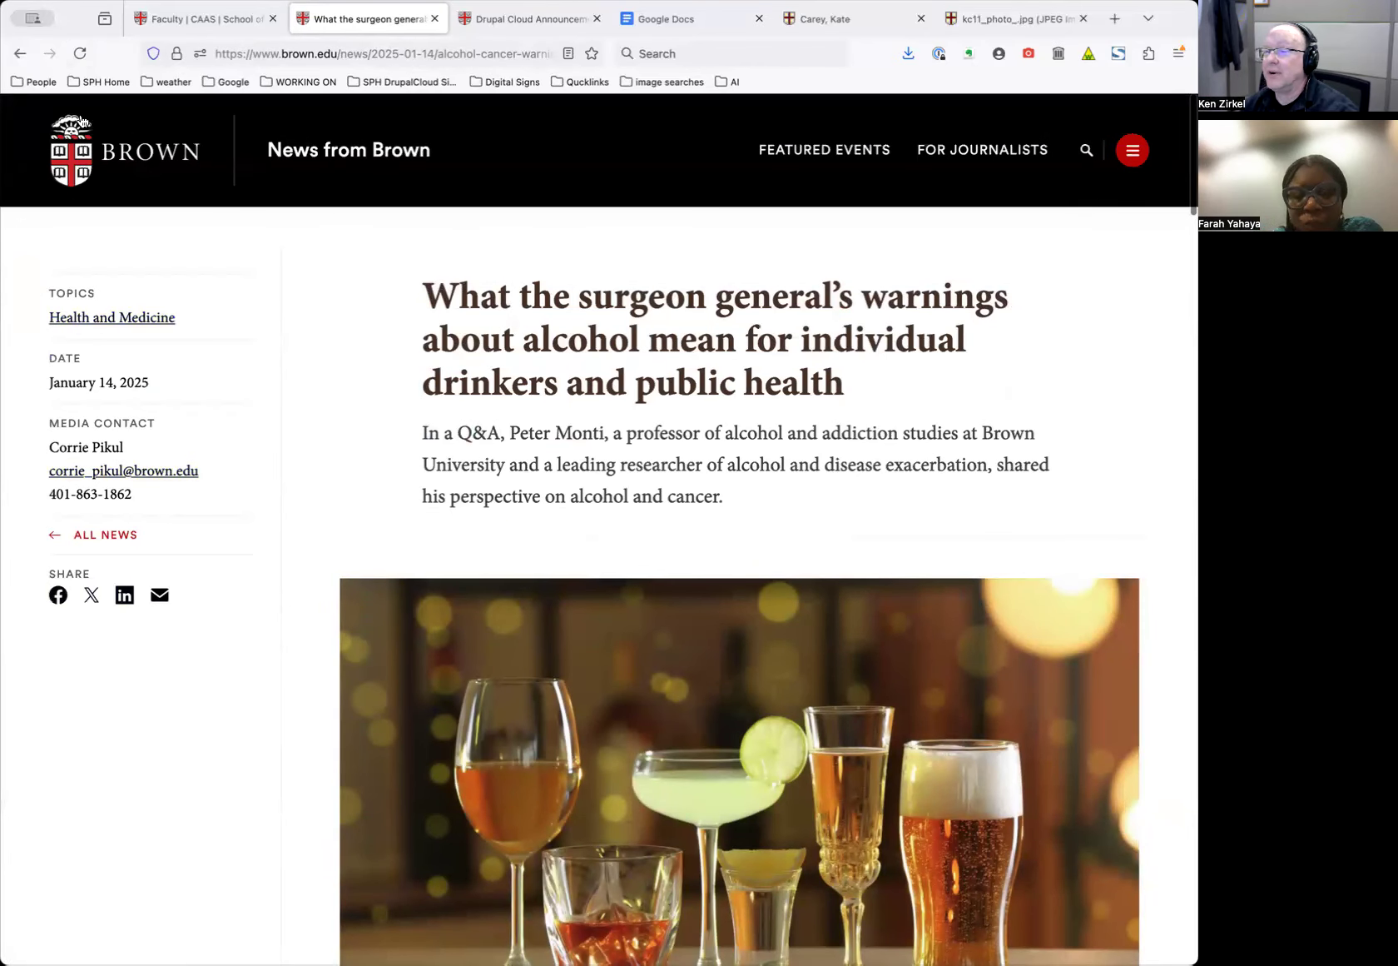
{"action": "left_click", "coordinate": [19, 55]}
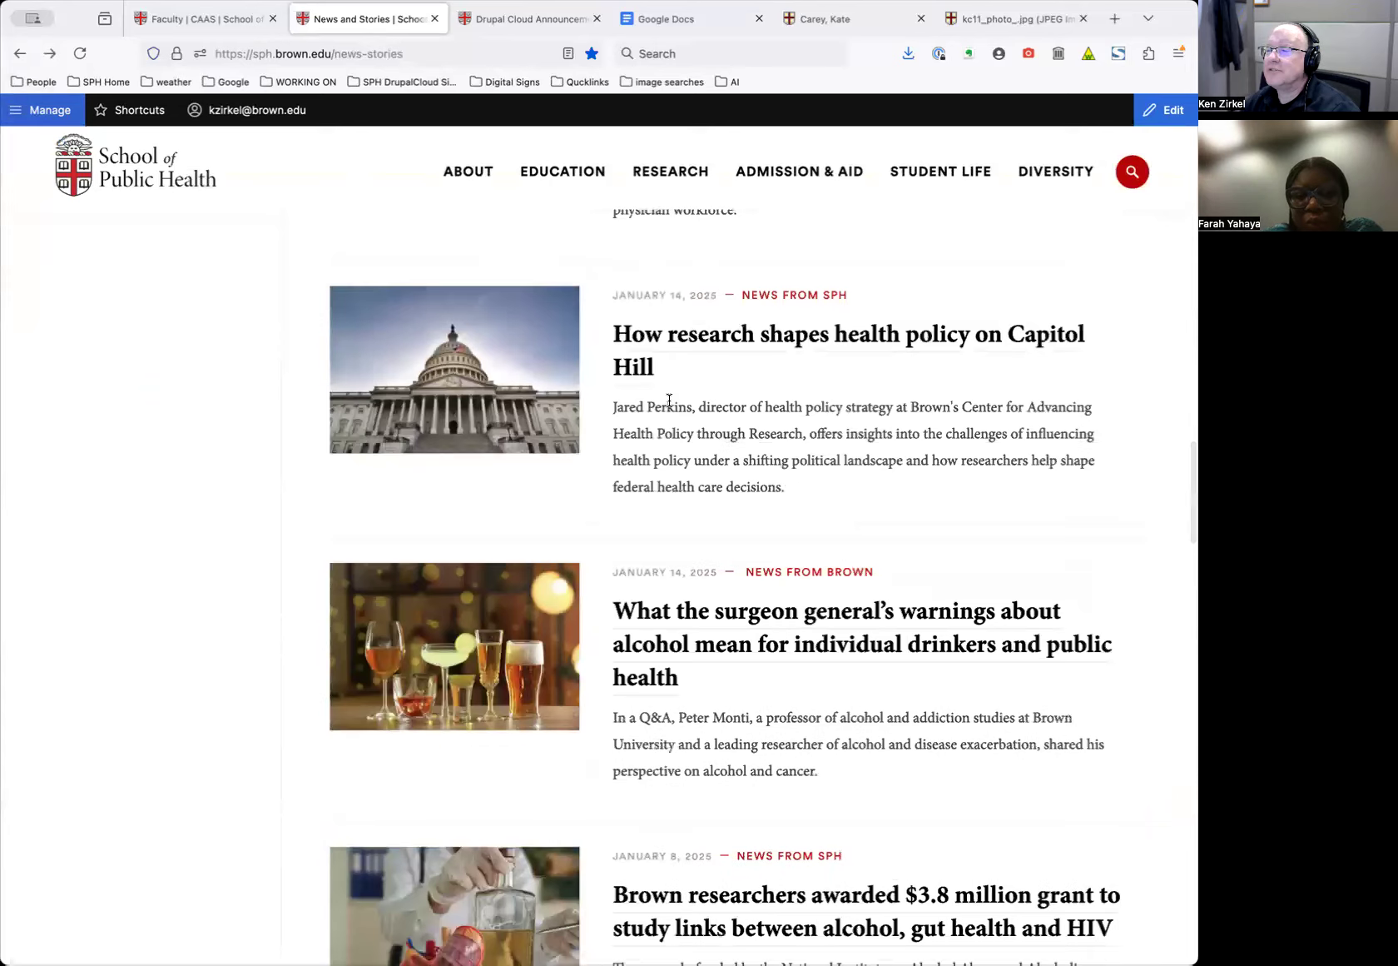
{"action": "scroll", "coordinate": [670, 412], "scroll_direction": "down", "scroll_amount": 3}
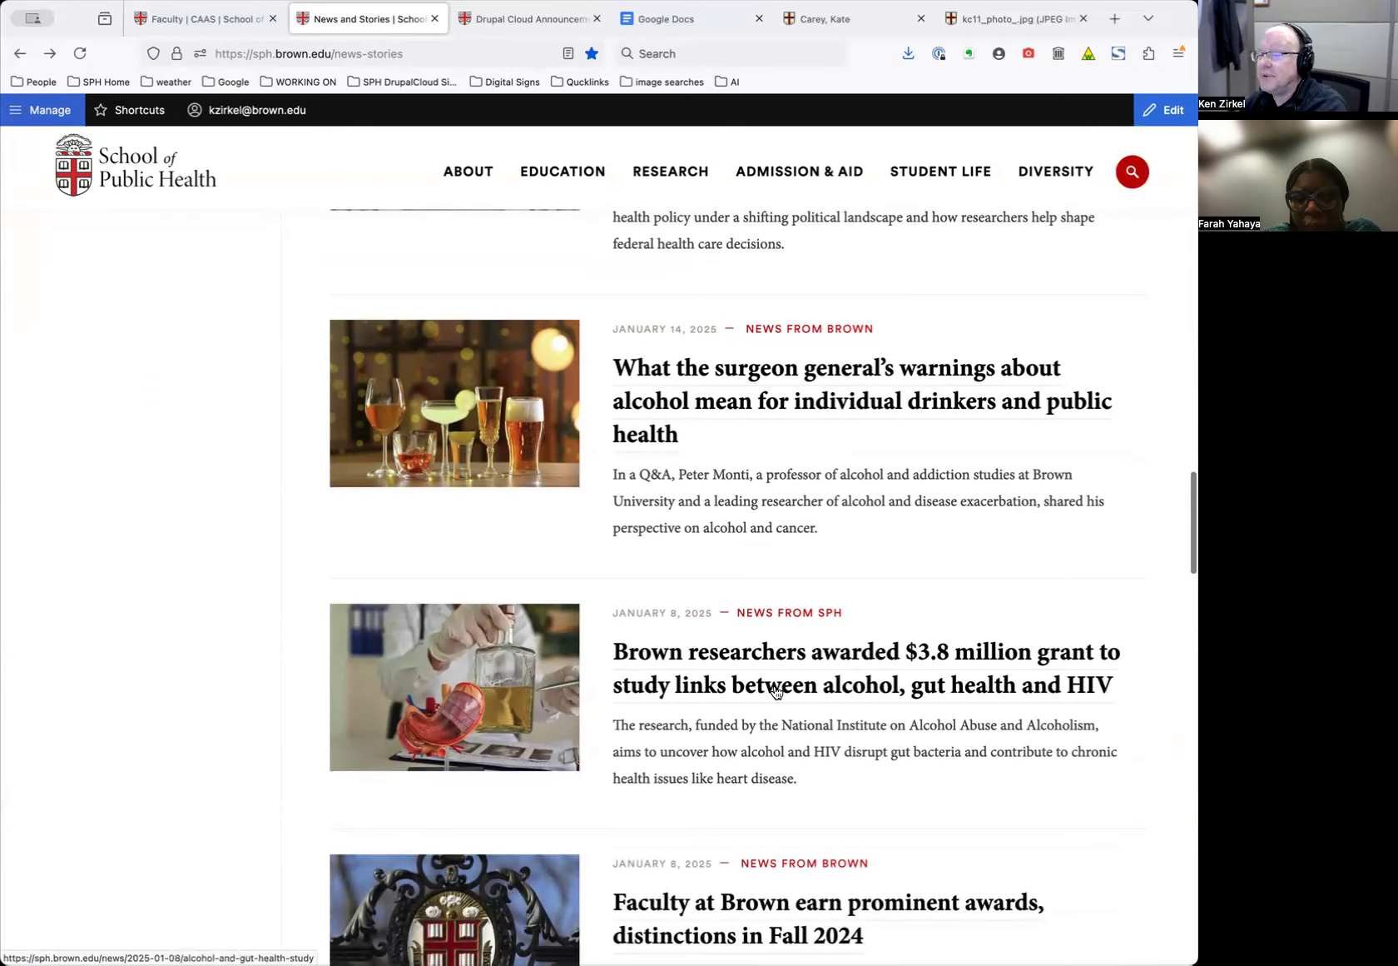
{"action": "left_click", "coordinate": [746, 406]}
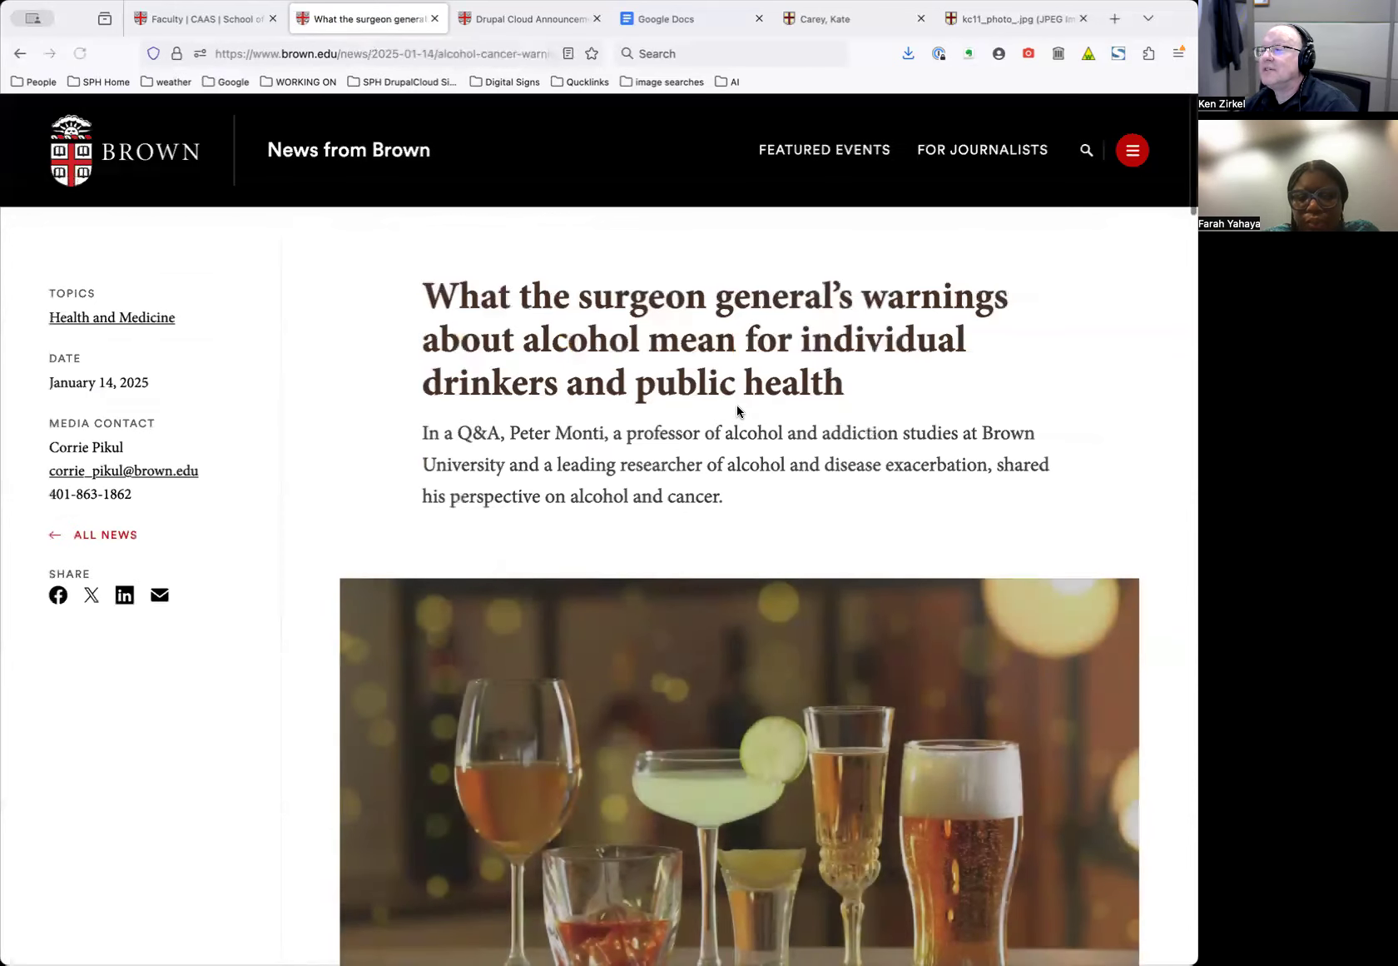
Copy the alcohol article's URL and return to the CAAS Faculty page's Affiliated Faculty section
{"action": "scroll", "coordinate": [737, 412], "scroll_direction": "down", "scroll_amount": 3}
{"action": "scroll", "coordinate": [736, 415], "scroll_direction": "up", "scroll_amount": 3}
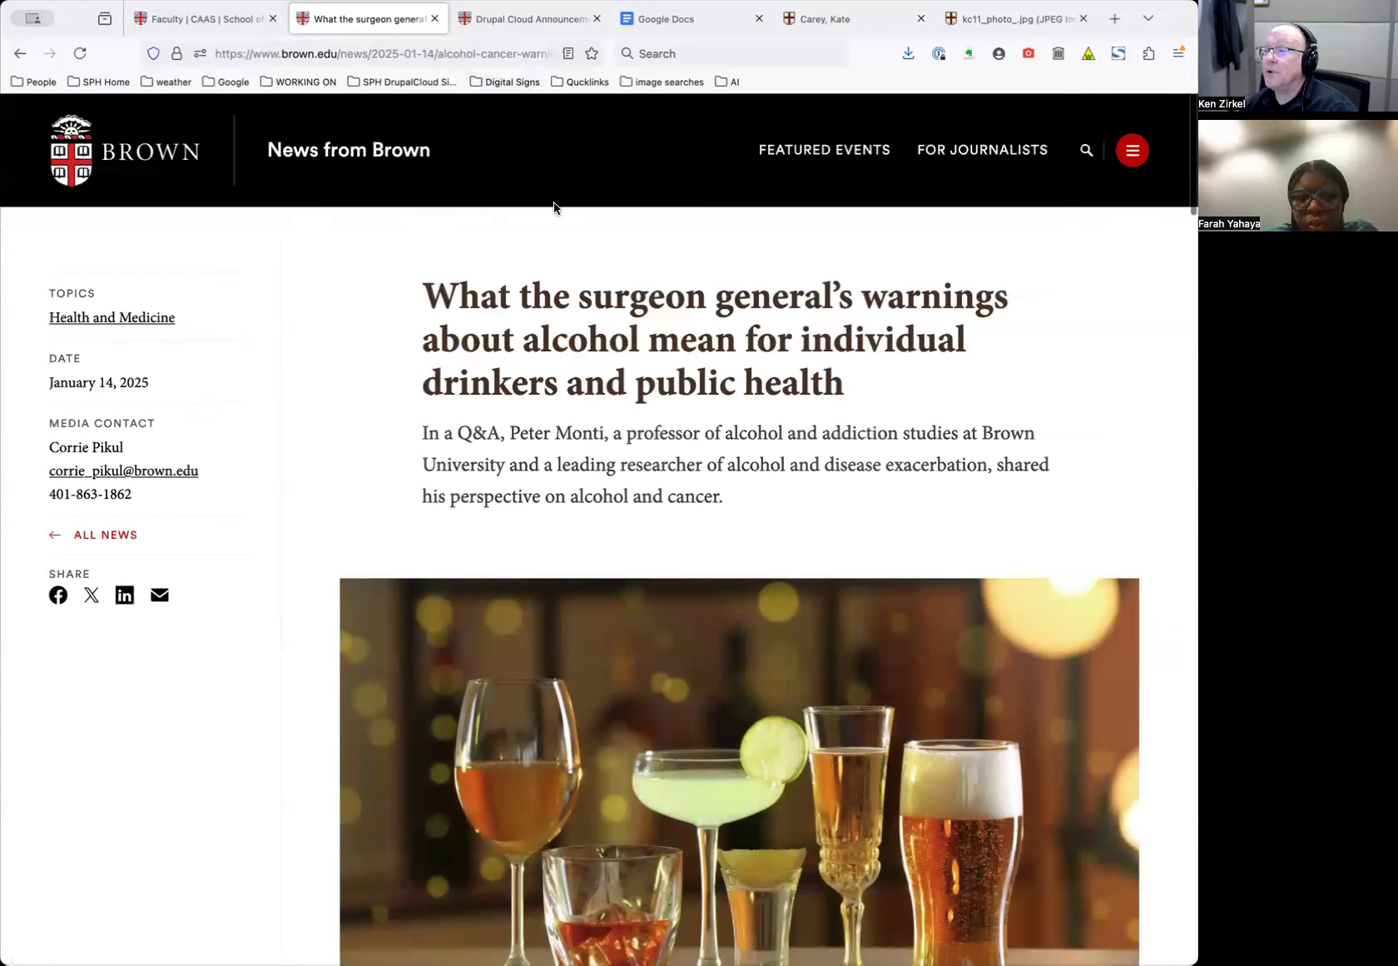
{"action": "left_click", "coordinate": [455, 47]}
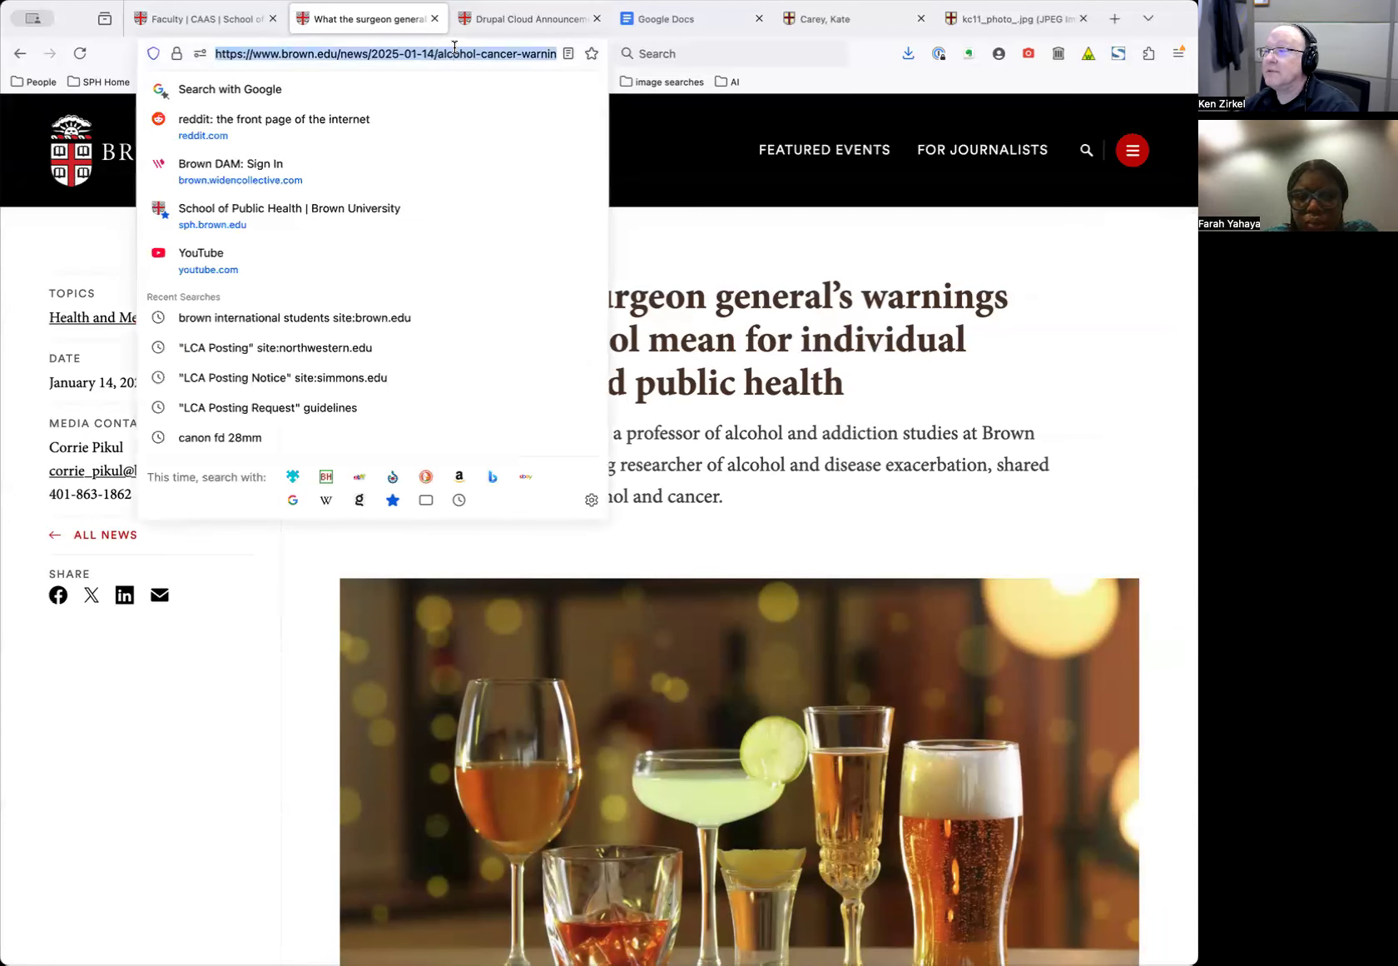
{"action": "left_click", "coordinate": [736, 252]}
{"action": "left_click", "coordinate": [487, 53]}
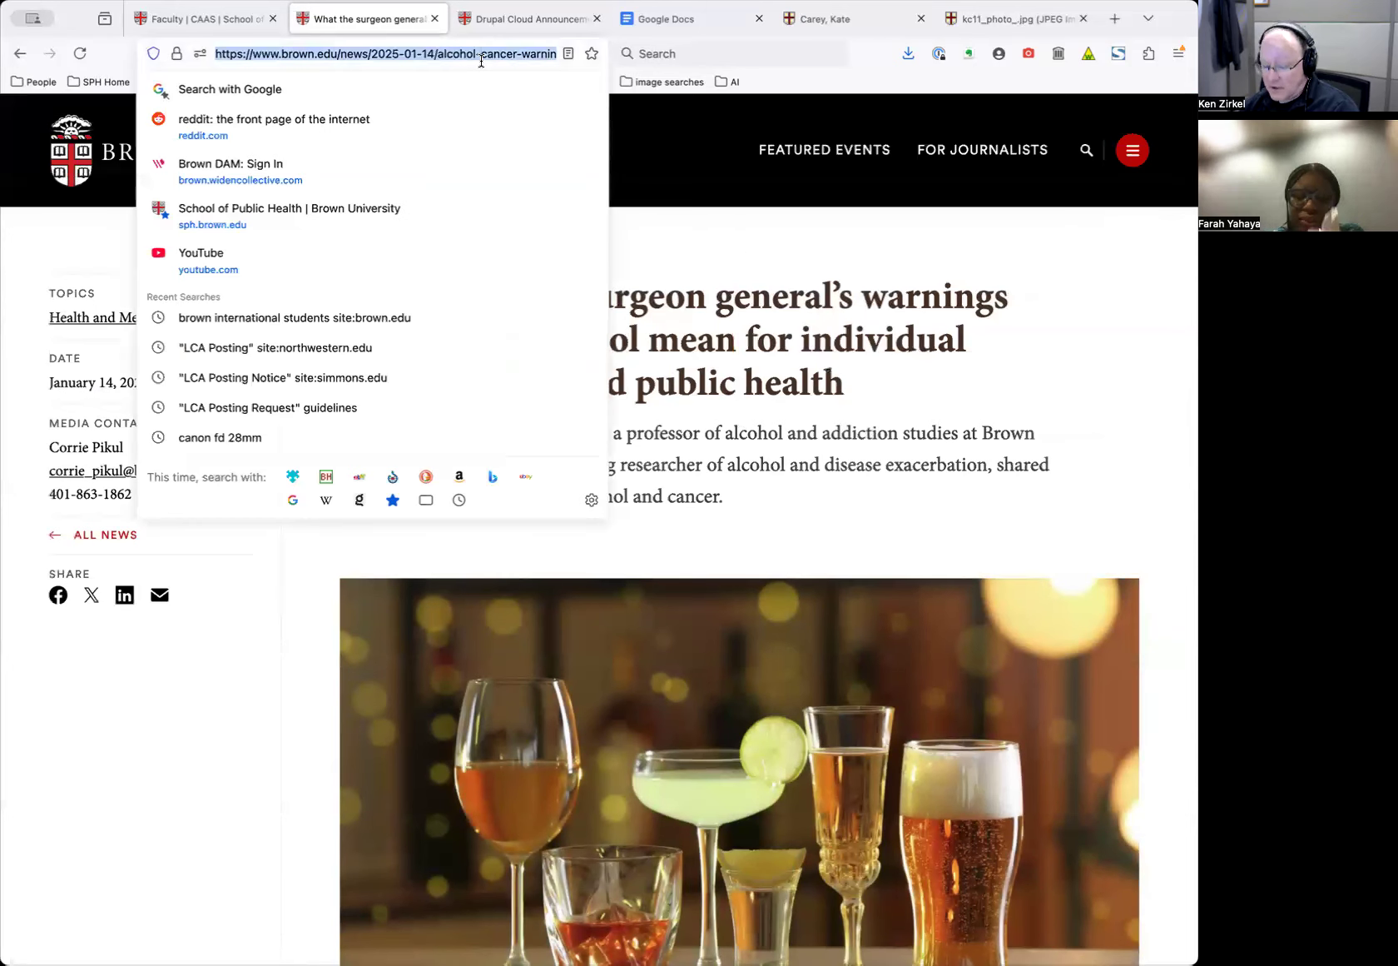
{"action": "left_click", "coordinate": [847, 253]}
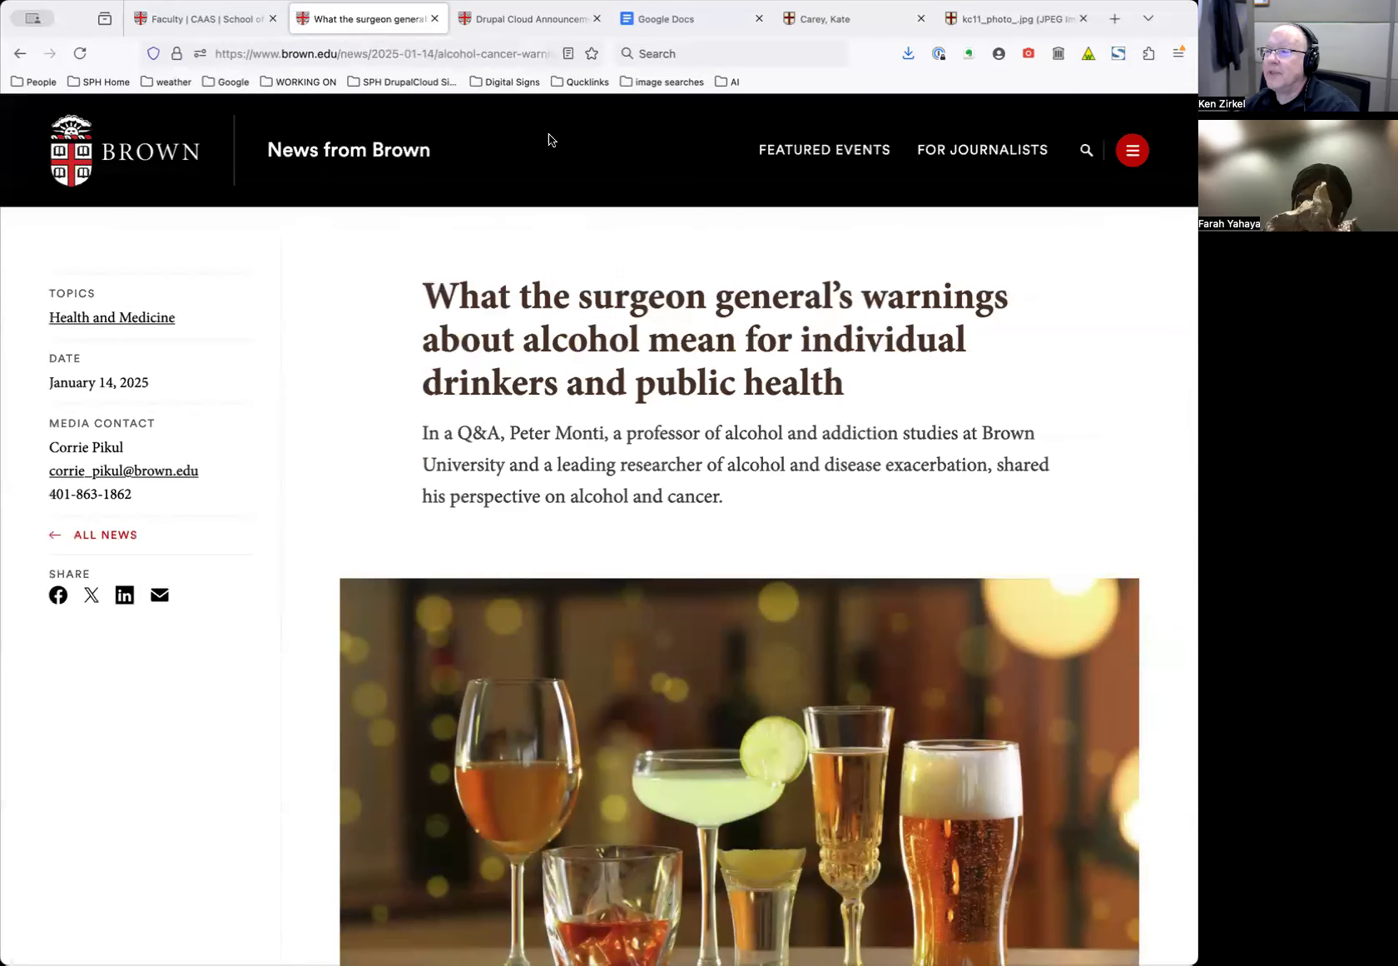
{"action": "left_click", "coordinate": [197, 19]}
{"action": "left_click", "coordinate": [218, 259]}
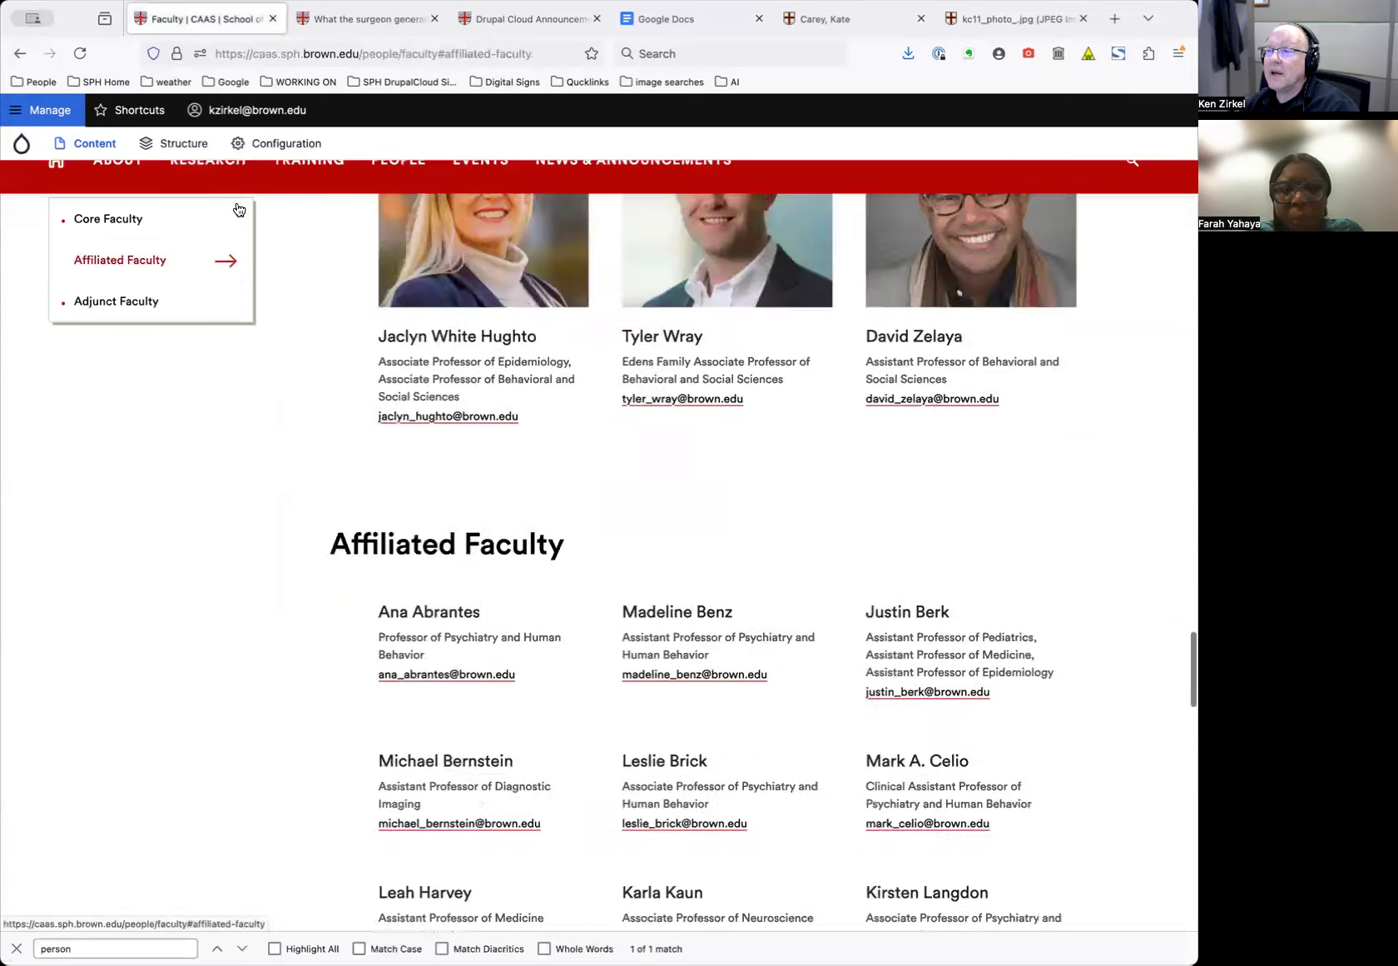
Import the copied brown.edu alcohol-warnings article URL via Content > Import News Article
{"action": "mouse_move", "coordinate": [101, 149]}
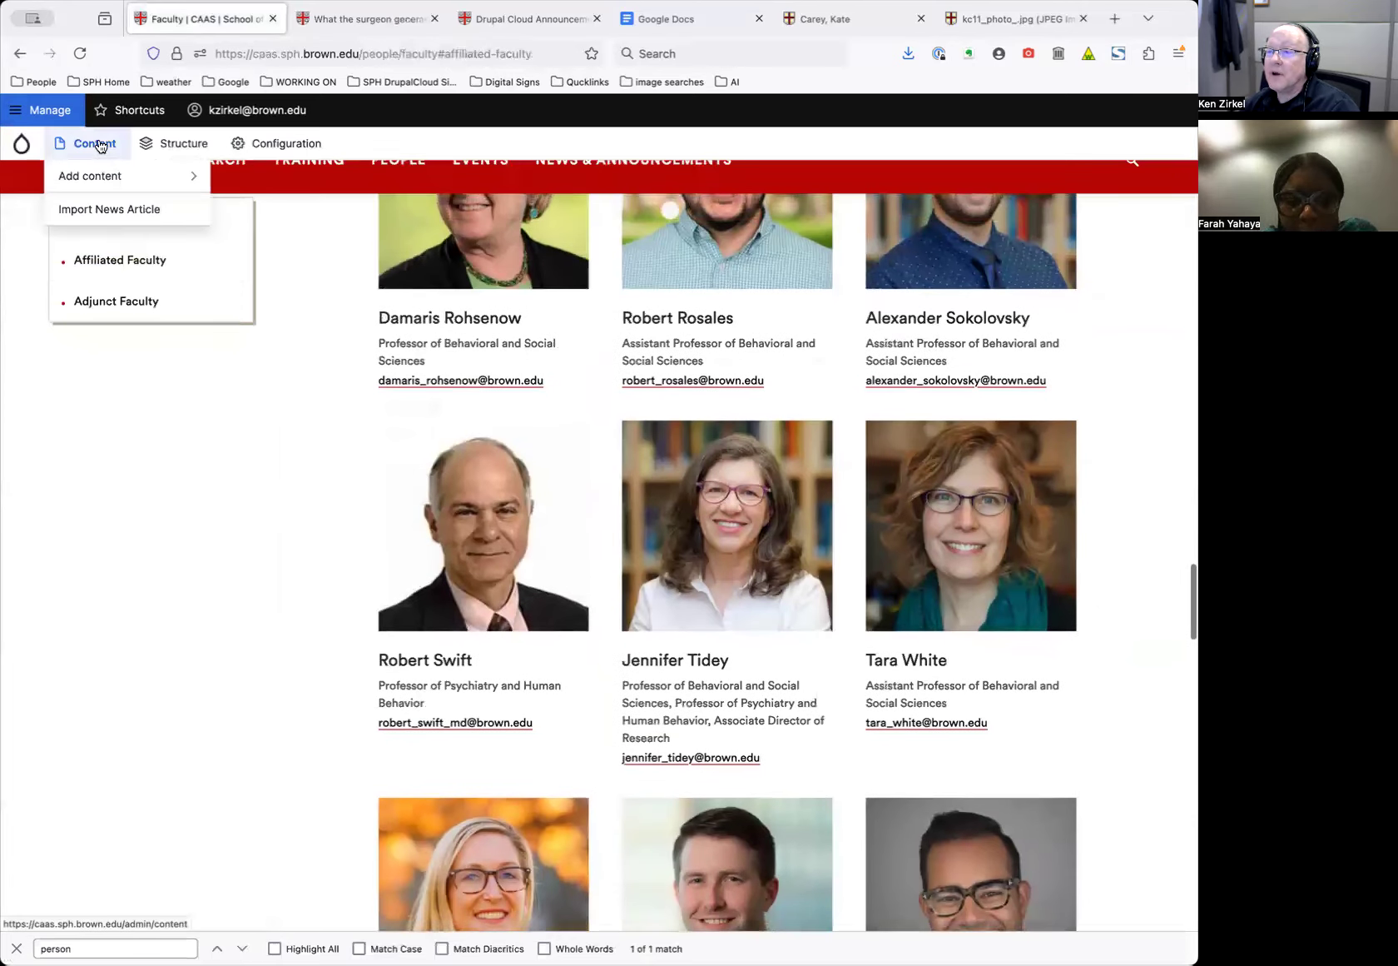
{"action": "left_click", "coordinate": [124, 213]}
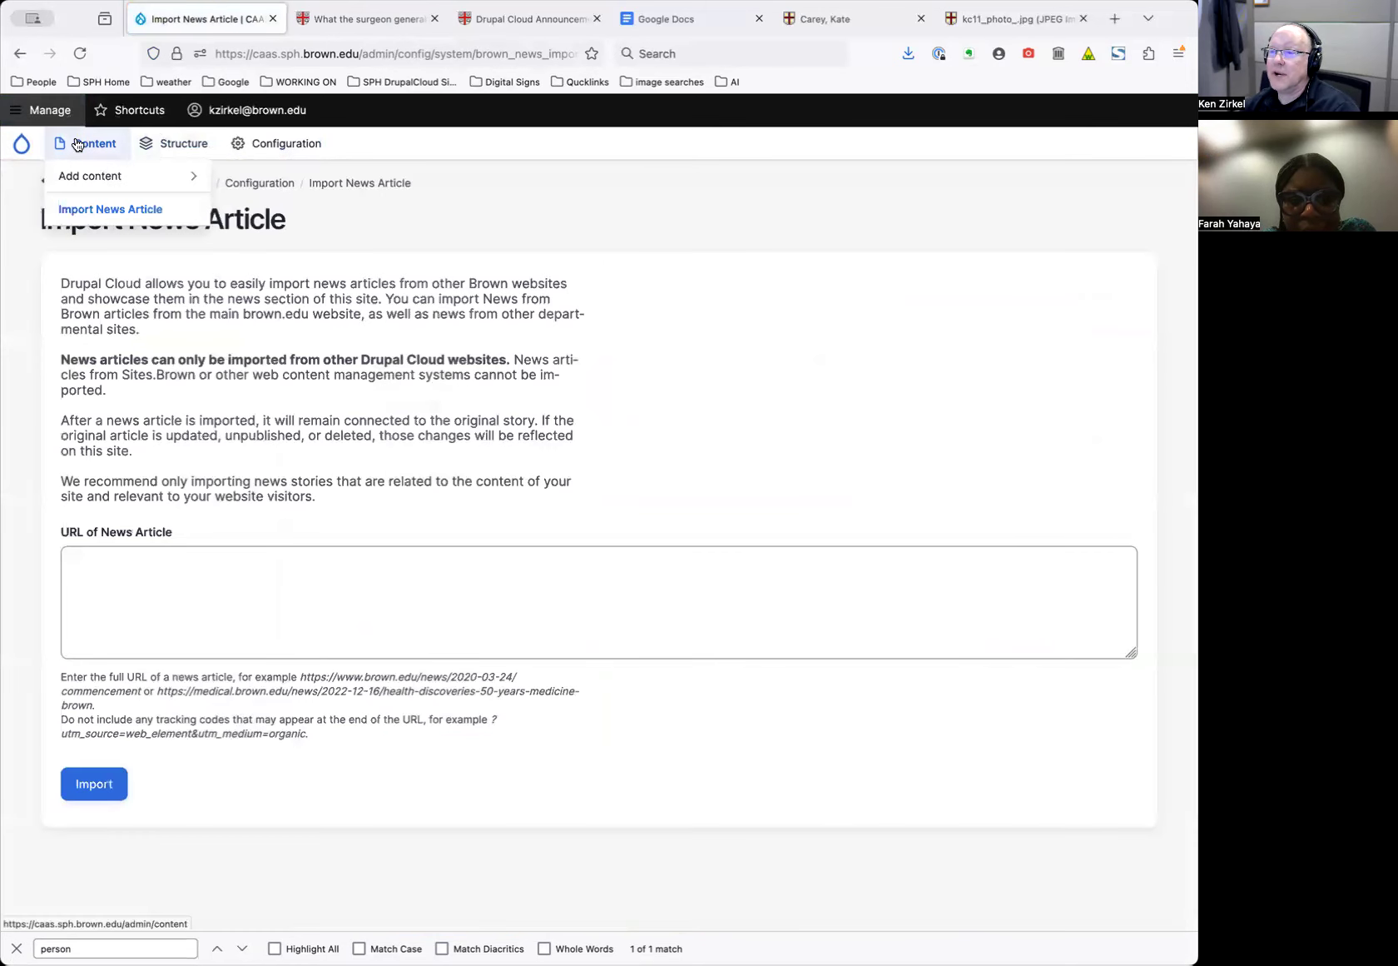
{"action": "left_click", "coordinate": [247, 585]}
{"action": "type", "text": "https://www.brown.edu/news/2025-01-14/alcohol-cancer-warning"}
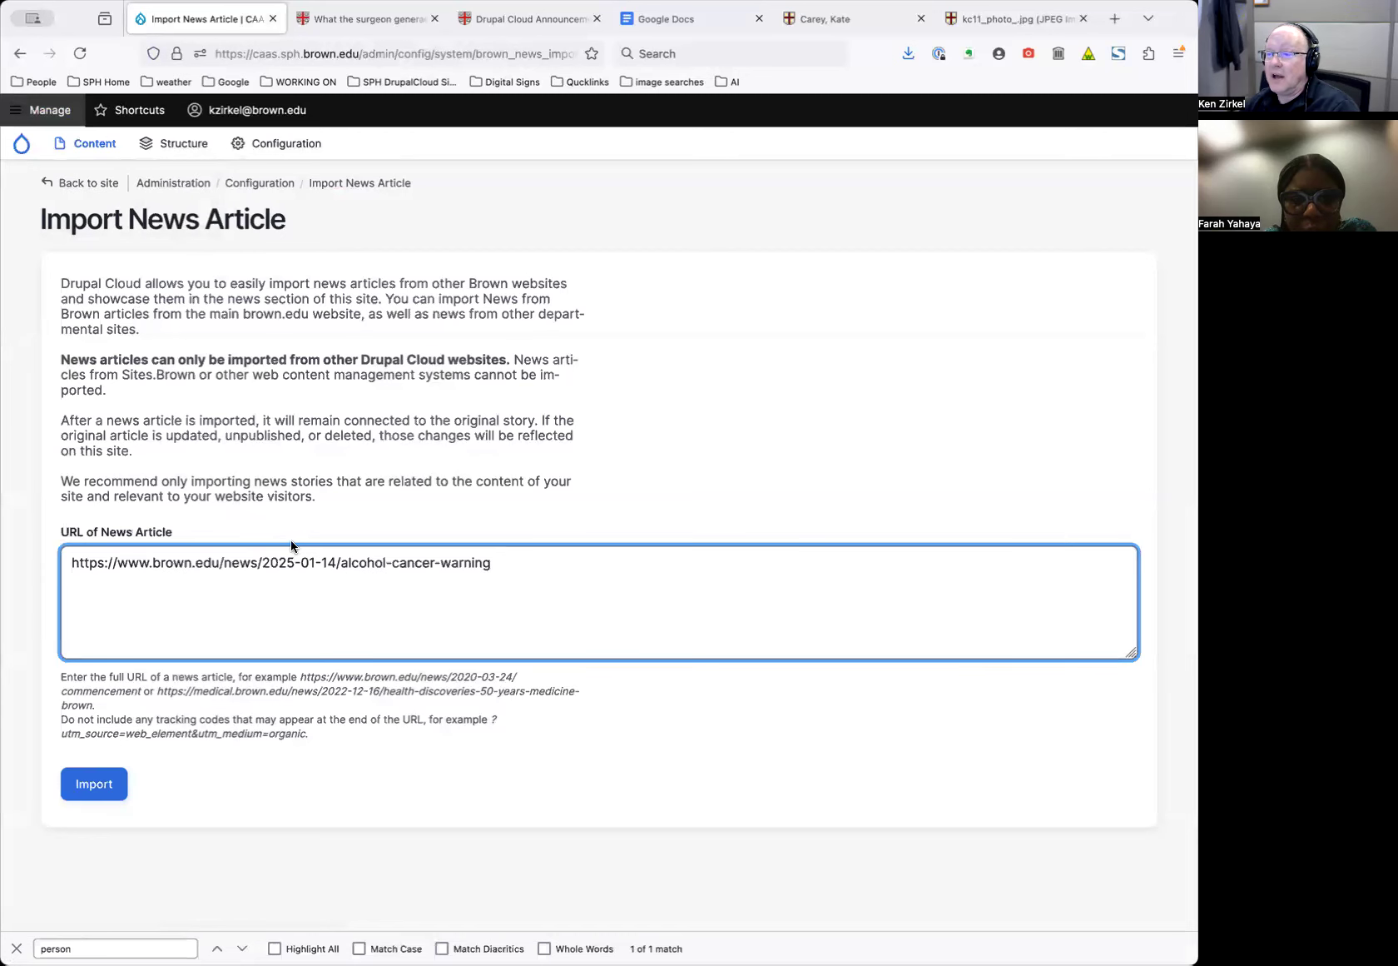
{"action": "left_click", "coordinate": [100, 785]}
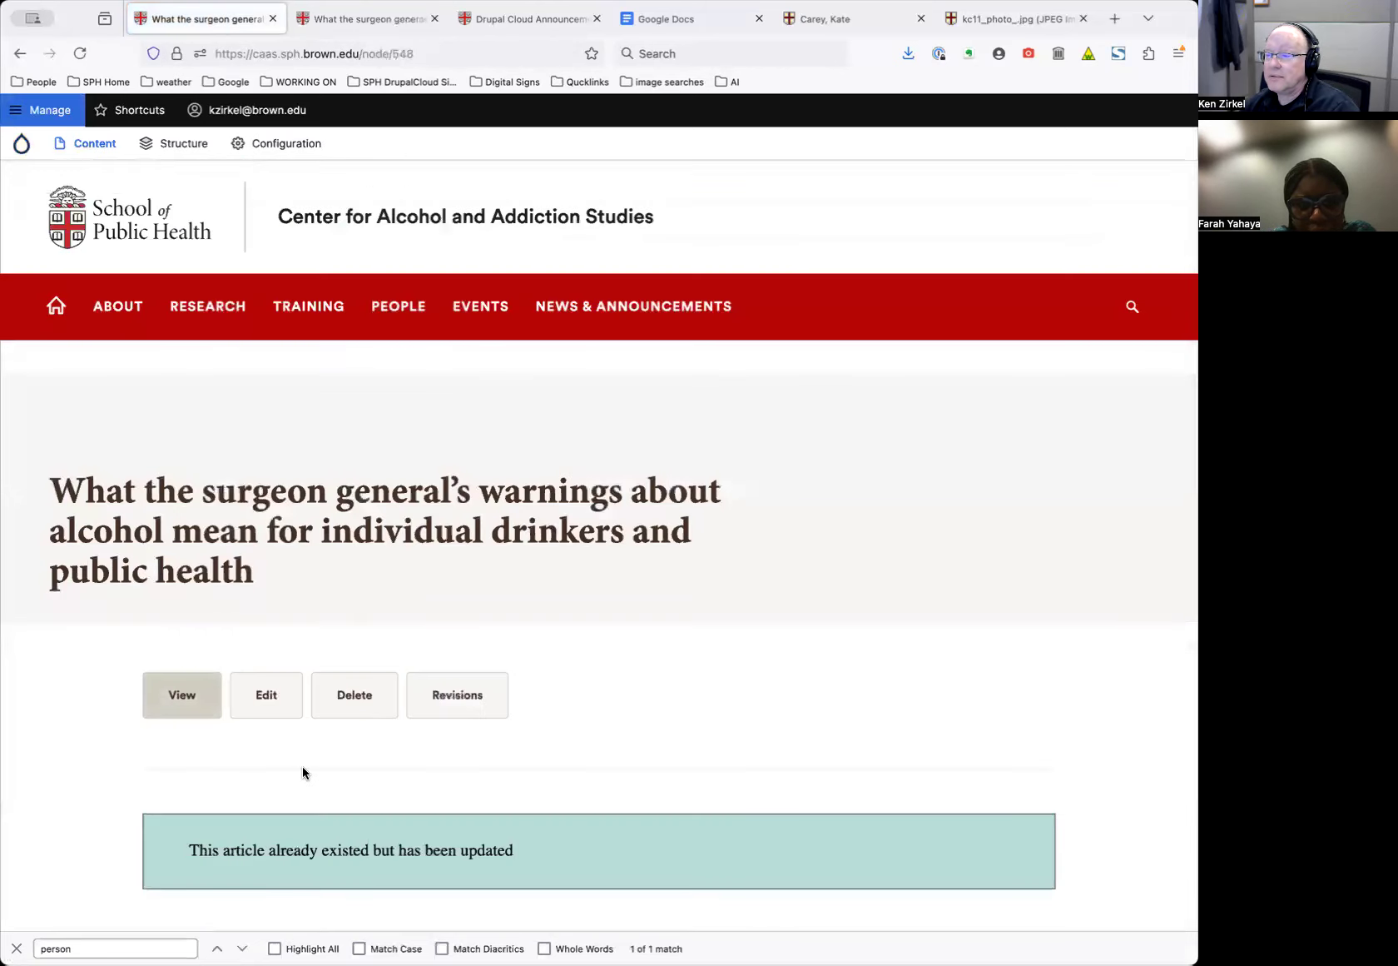
Review the 'already existed but has been updated' notice and open the article's Edit form
{"action": "scroll", "coordinate": [237, 716], "scroll_direction": "down", "scroll_amount": 3}
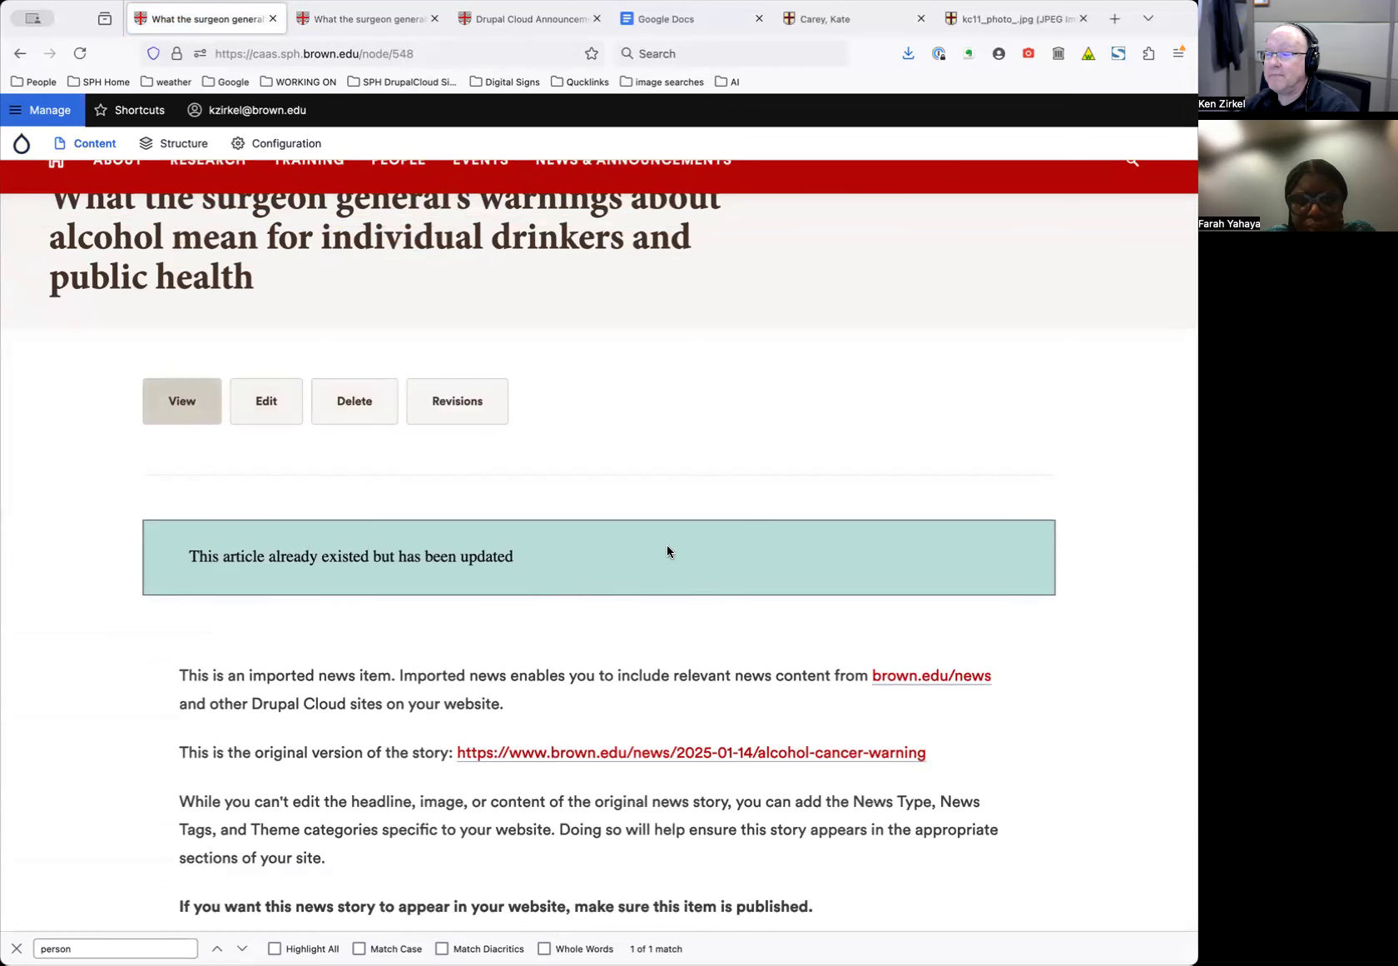
{"action": "scroll", "coordinate": [667, 551], "scroll_direction": "down", "scroll_amount": 6}
{"action": "scroll", "coordinate": [667, 551], "scroll_direction": "up", "scroll_amount": 5}
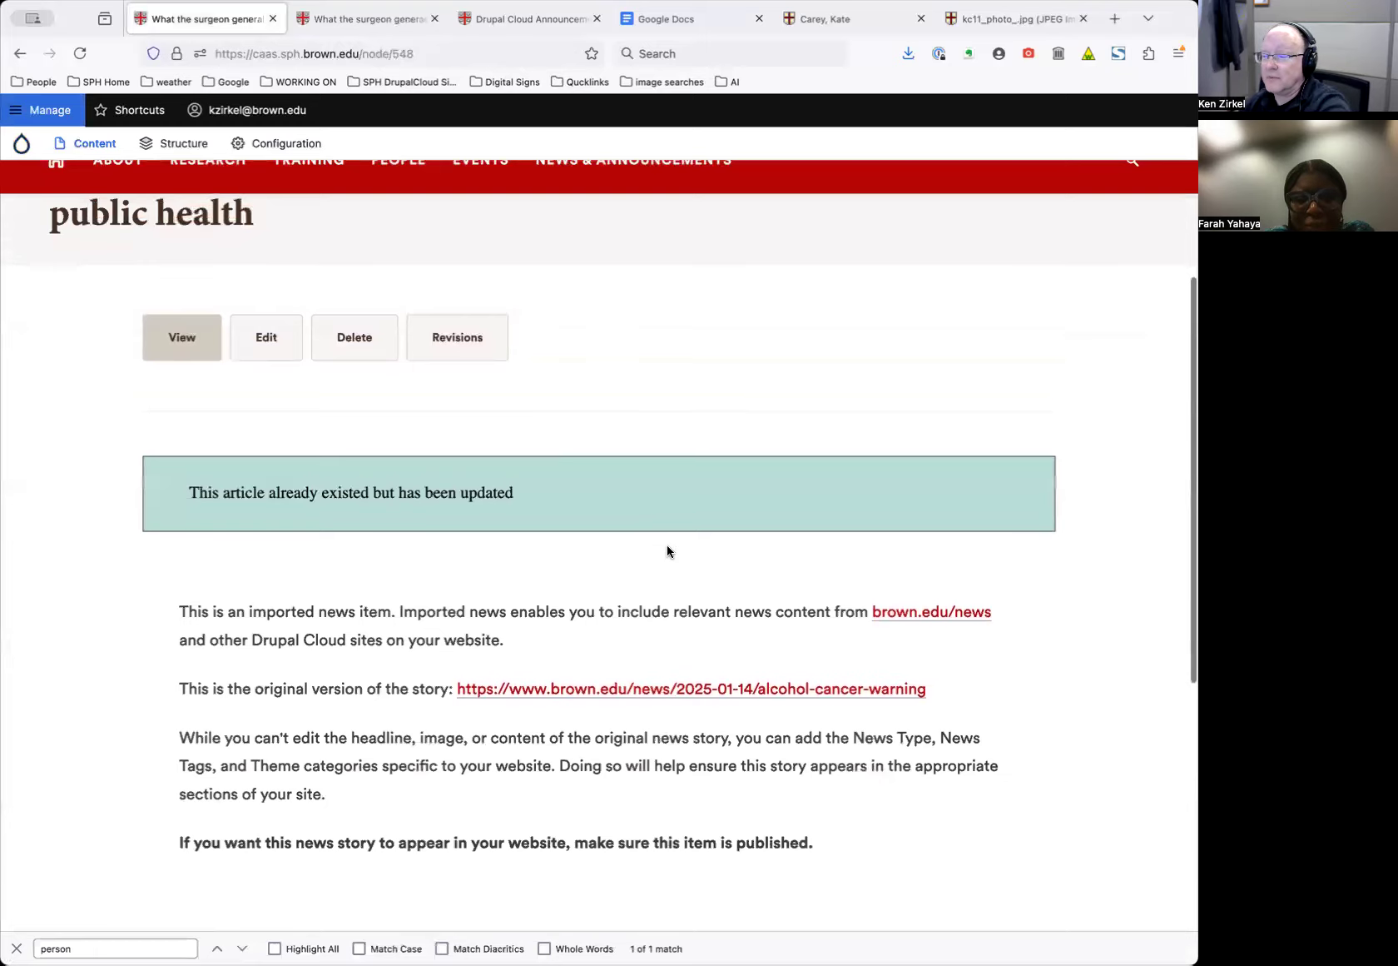
{"action": "scroll", "coordinate": [667, 551], "scroll_direction": "down", "scroll_amount": 1}
{"action": "scroll", "coordinate": [667, 551], "scroll_direction": "up", "scroll_amount": 3}
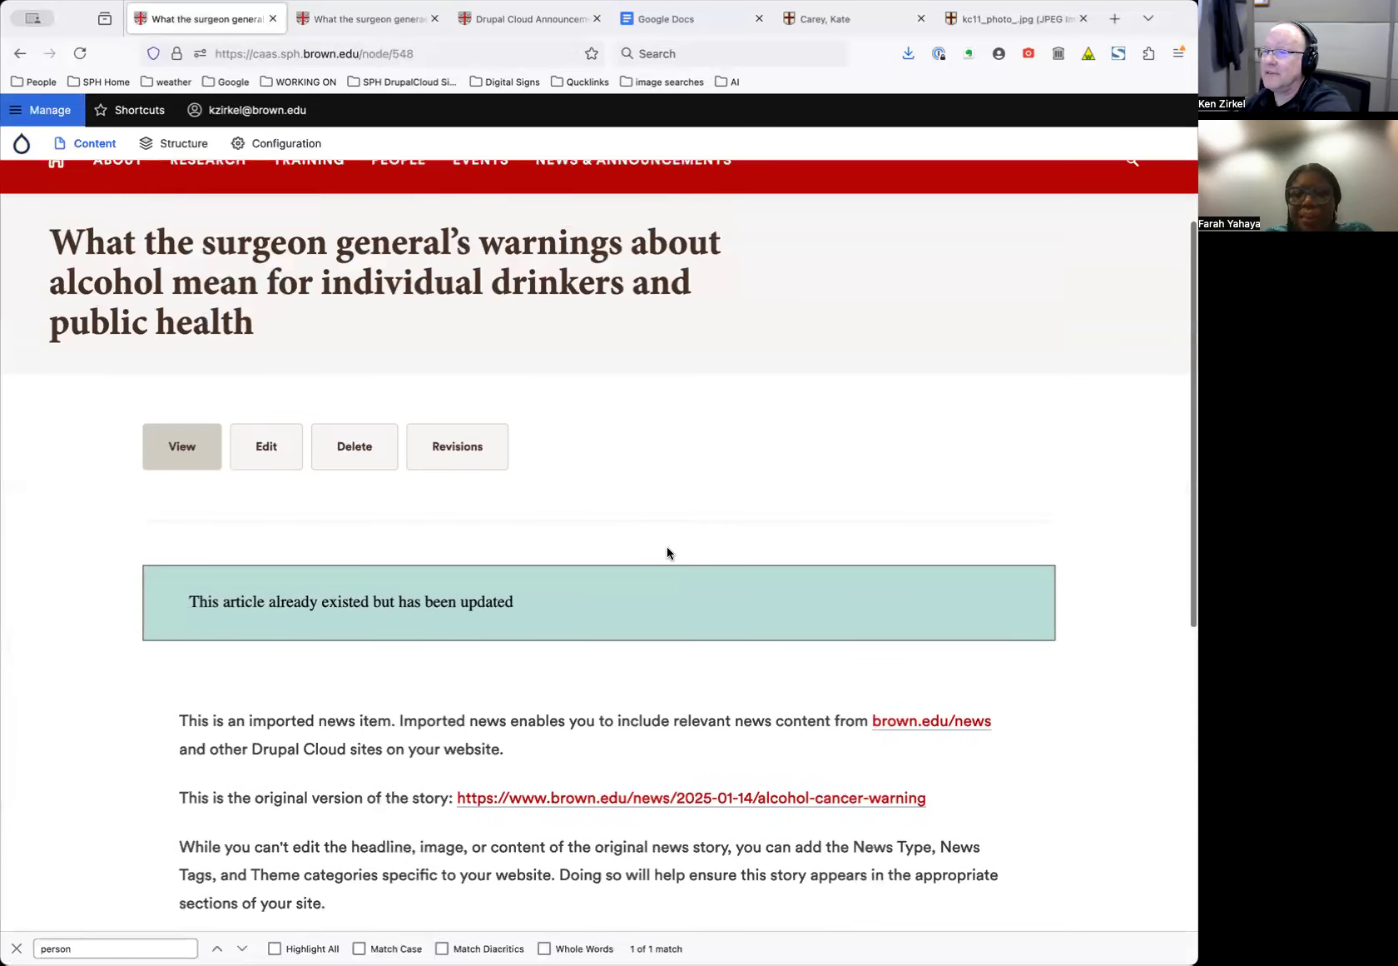
{"action": "left_click", "coordinate": [263, 452]}
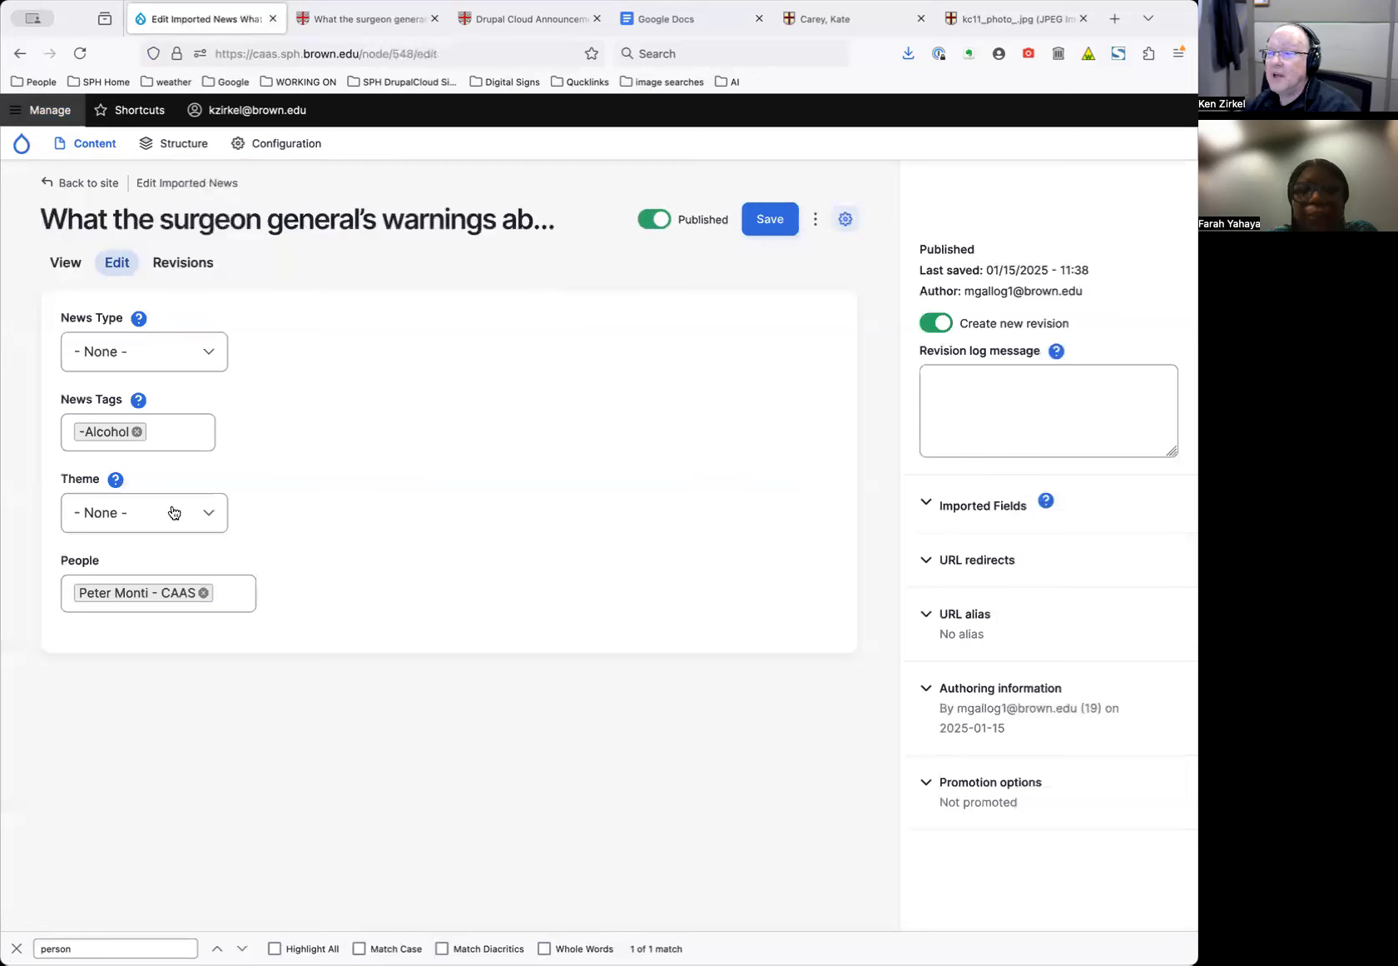
{"action": "left_click", "coordinate": [189, 432]}
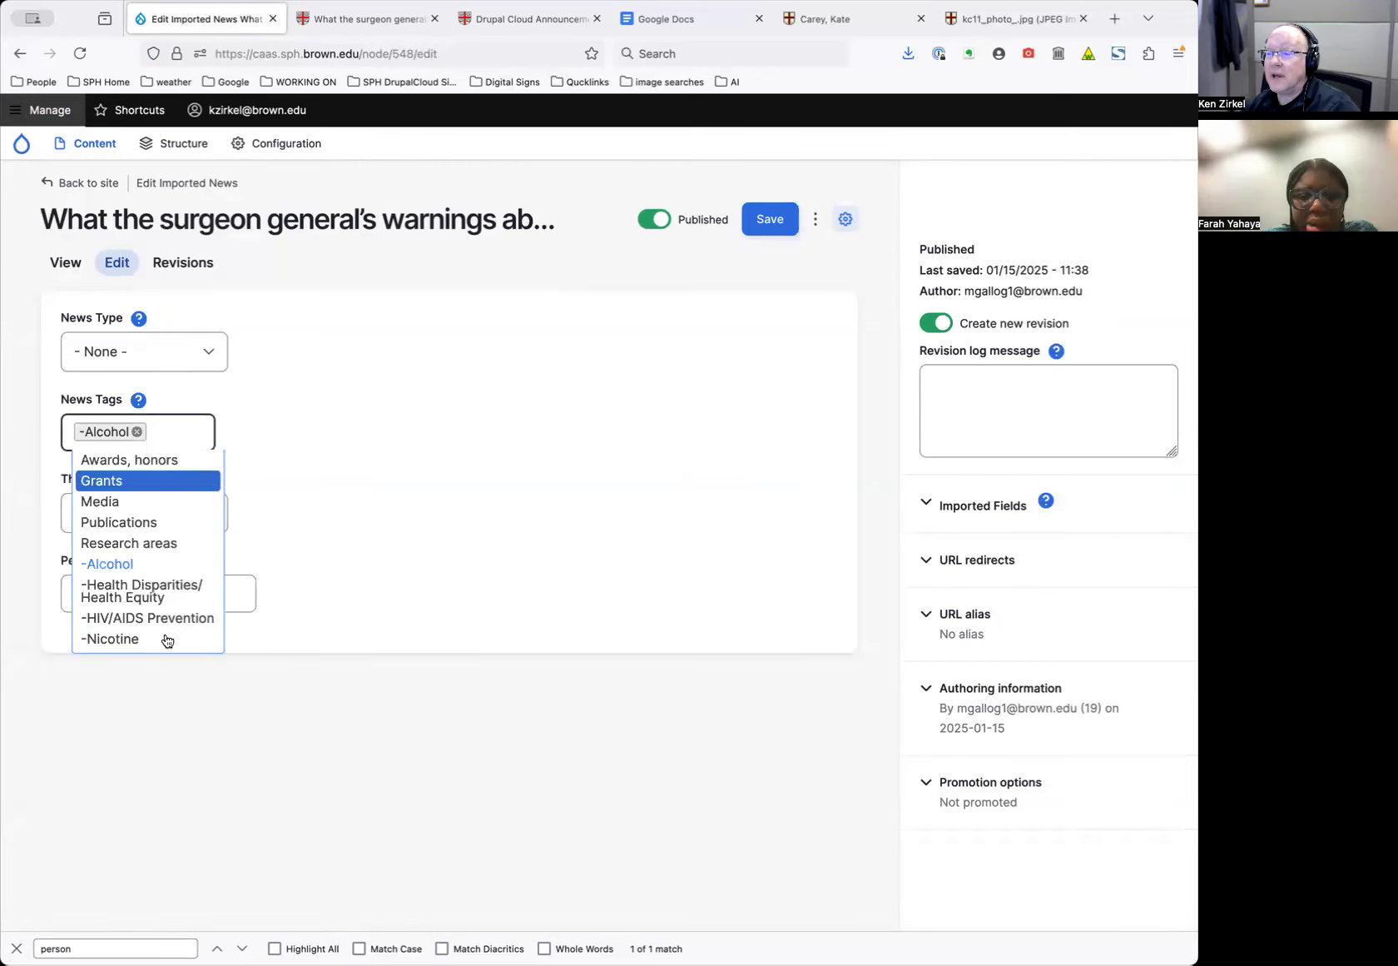
{"action": "left_click", "coordinate": [370, 375]}
{"action": "left_click", "coordinate": [182, 431]}
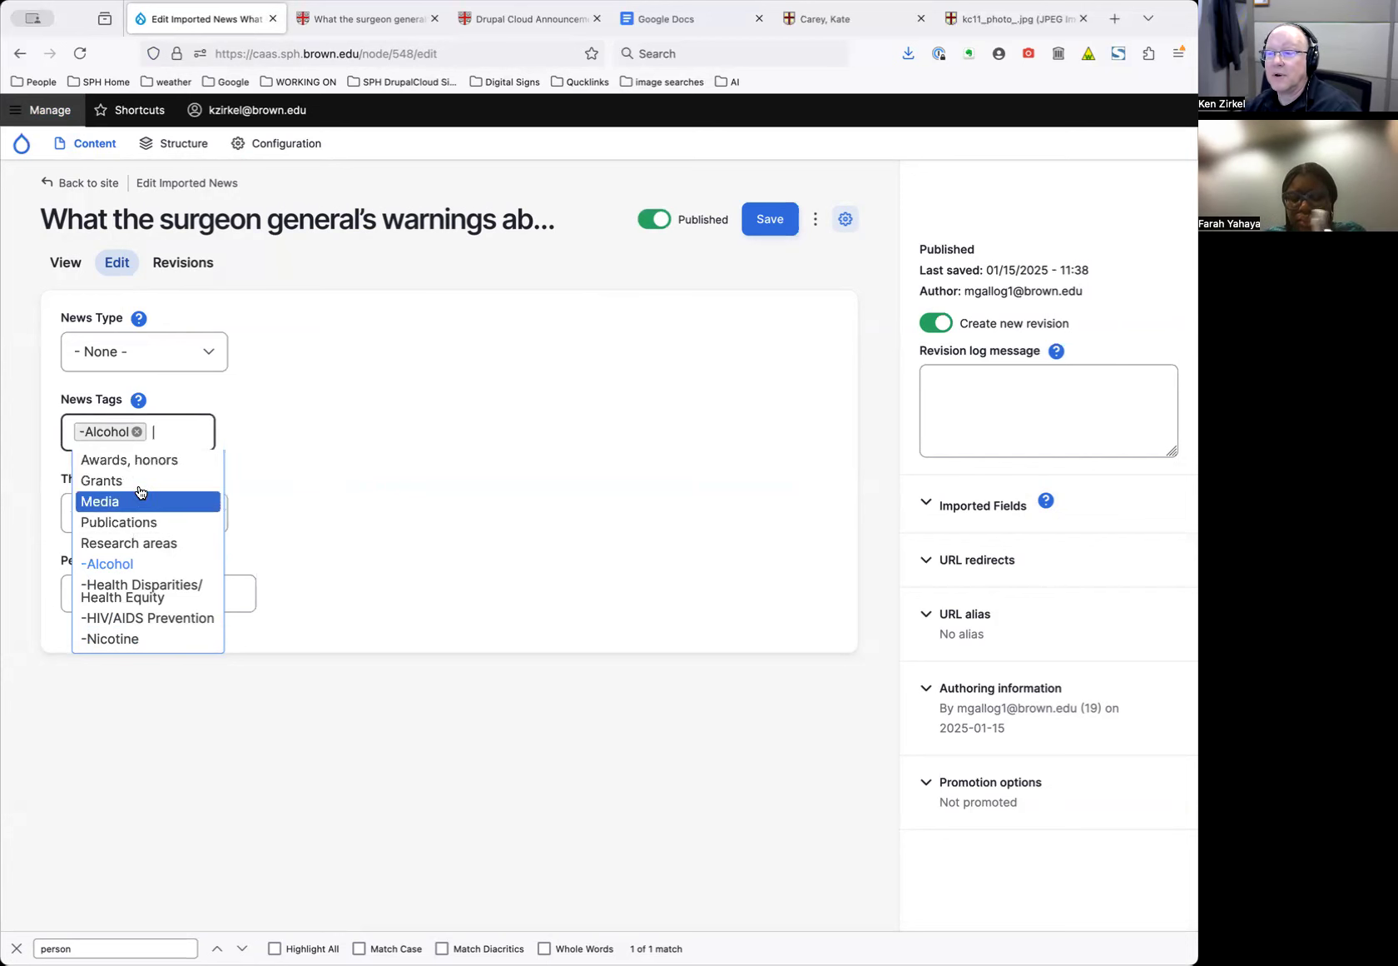
{"action": "left_click", "coordinate": [511, 472]}
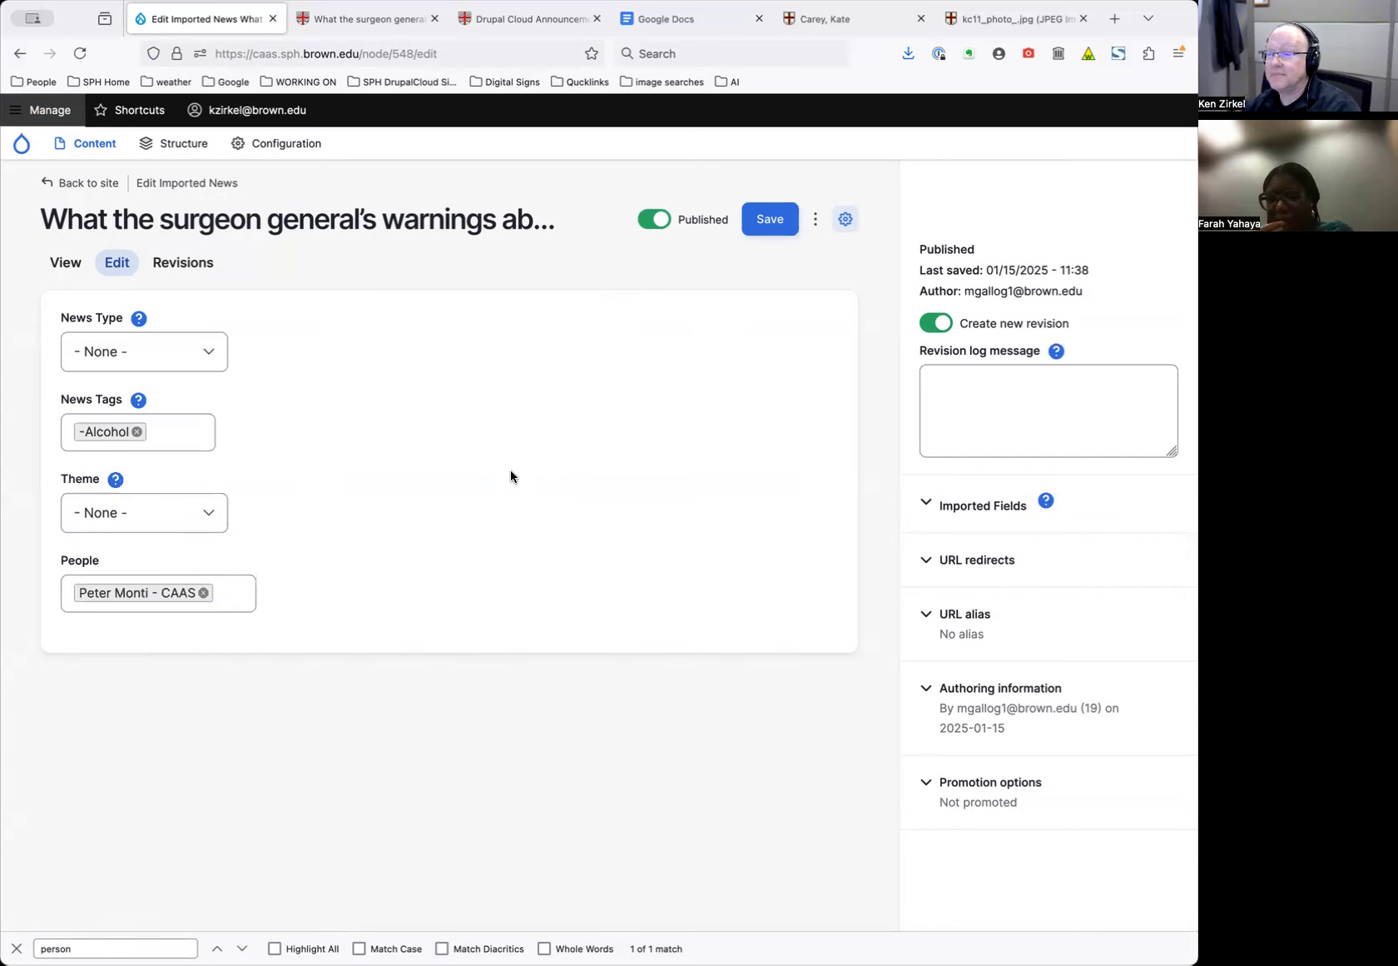
{"action": "left_click", "coordinate": [237, 592]}
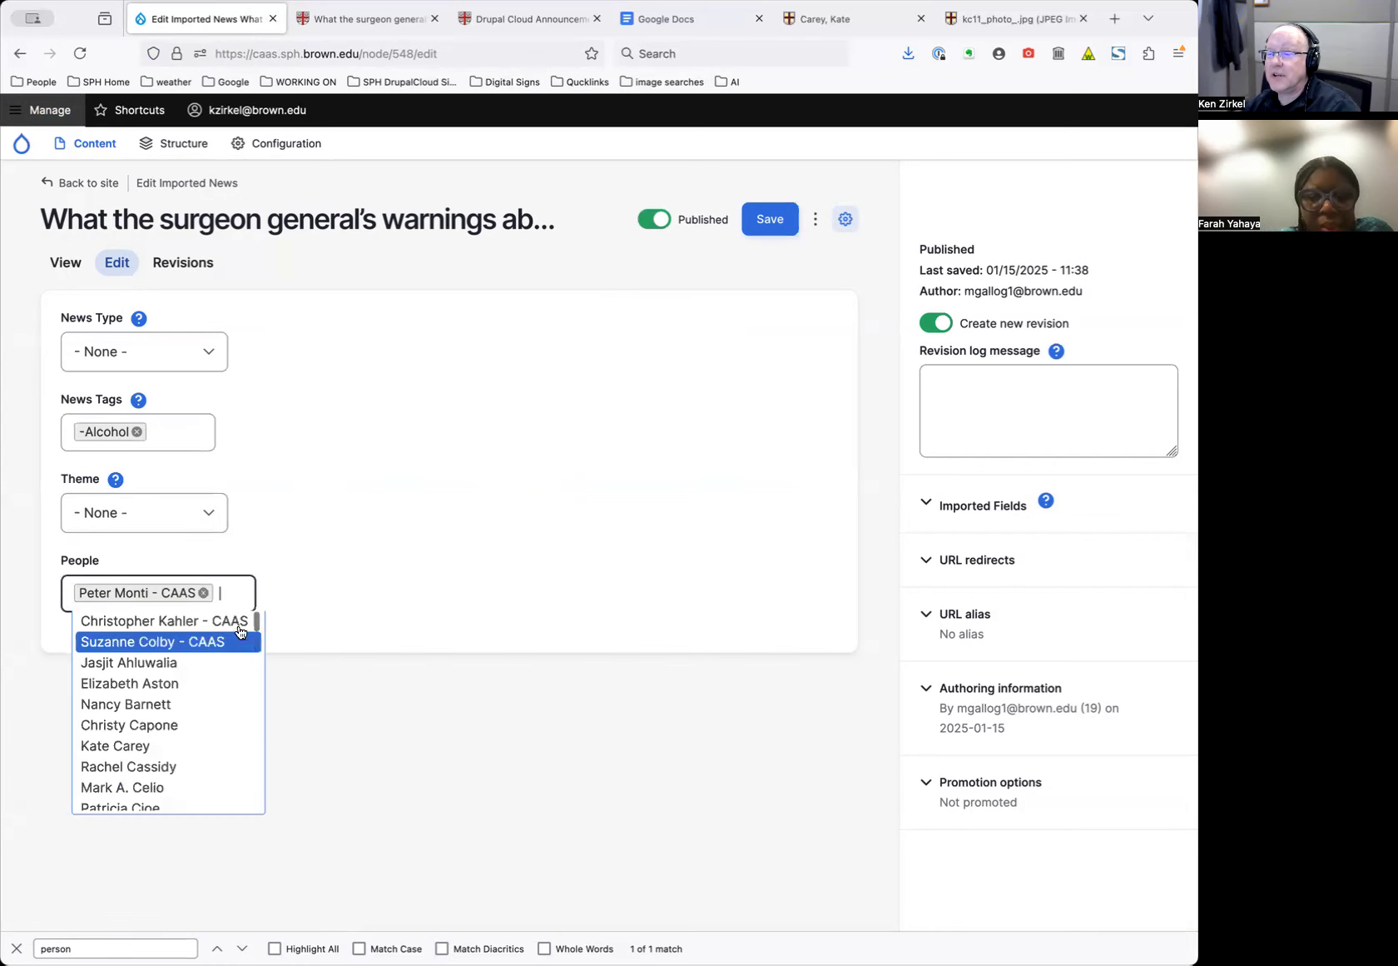
{"action": "left_click", "coordinate": [346, 556]}
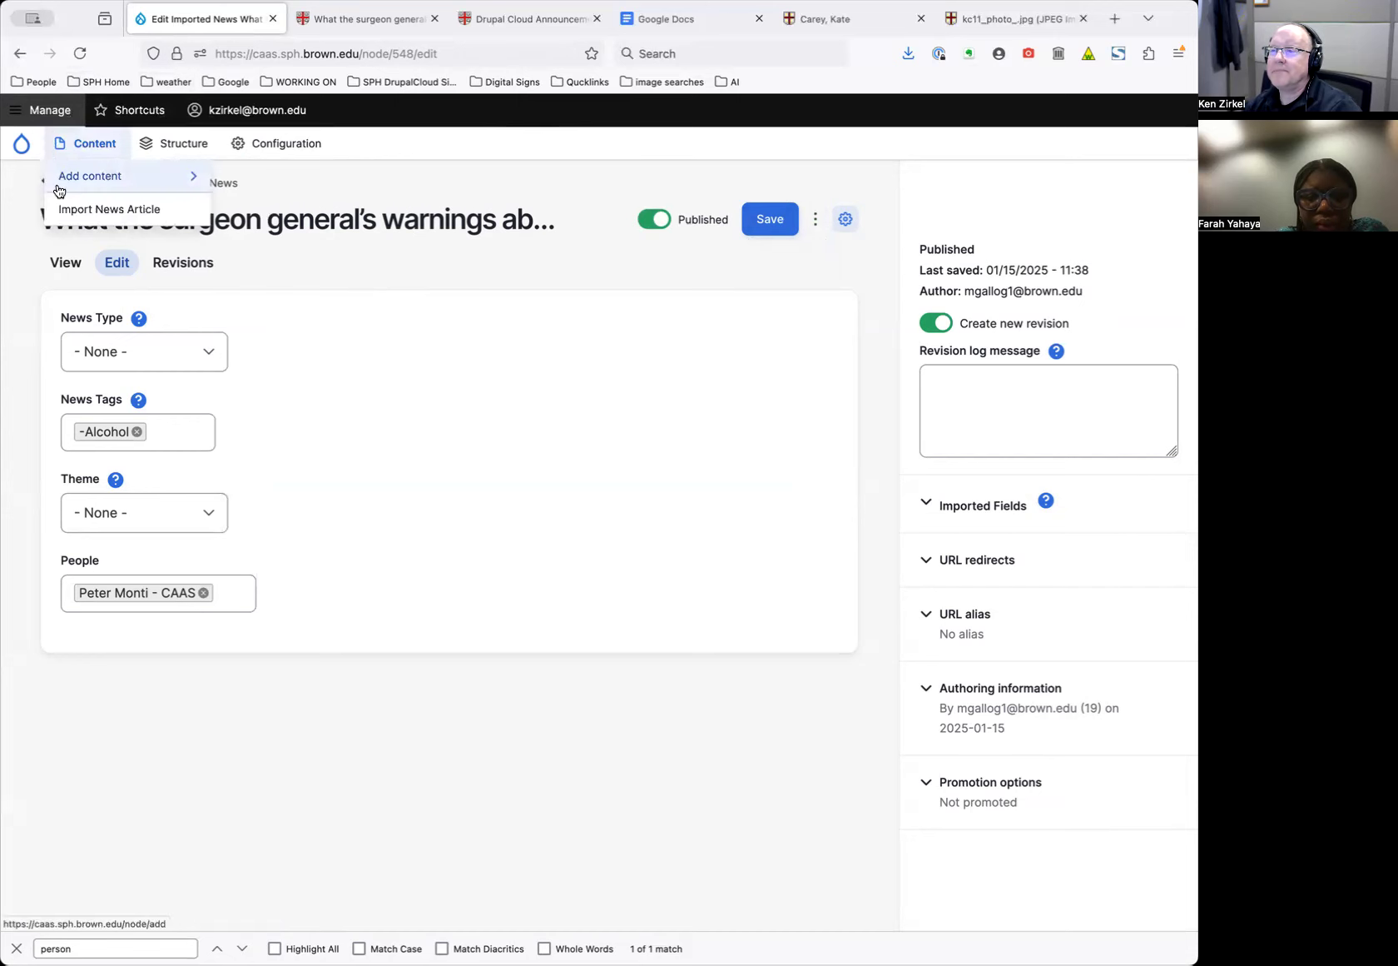
Return to the article's public page and open CAAS News & Announcements
{"action": "left_click", "coordinate": [72, 187]}
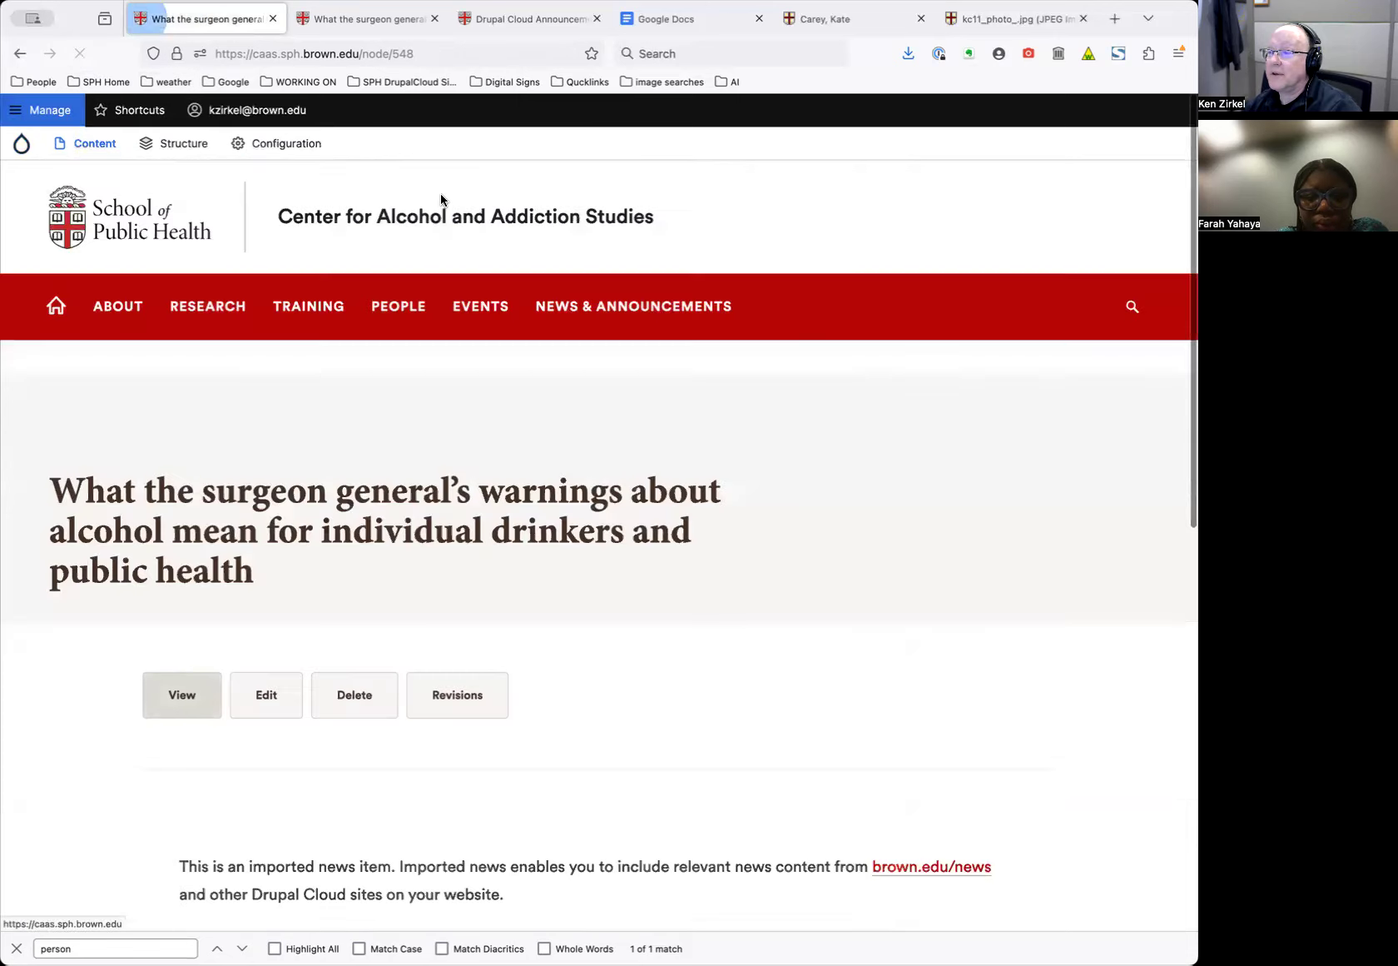
{"action": "left_click", "coordinate": [614, 313]}
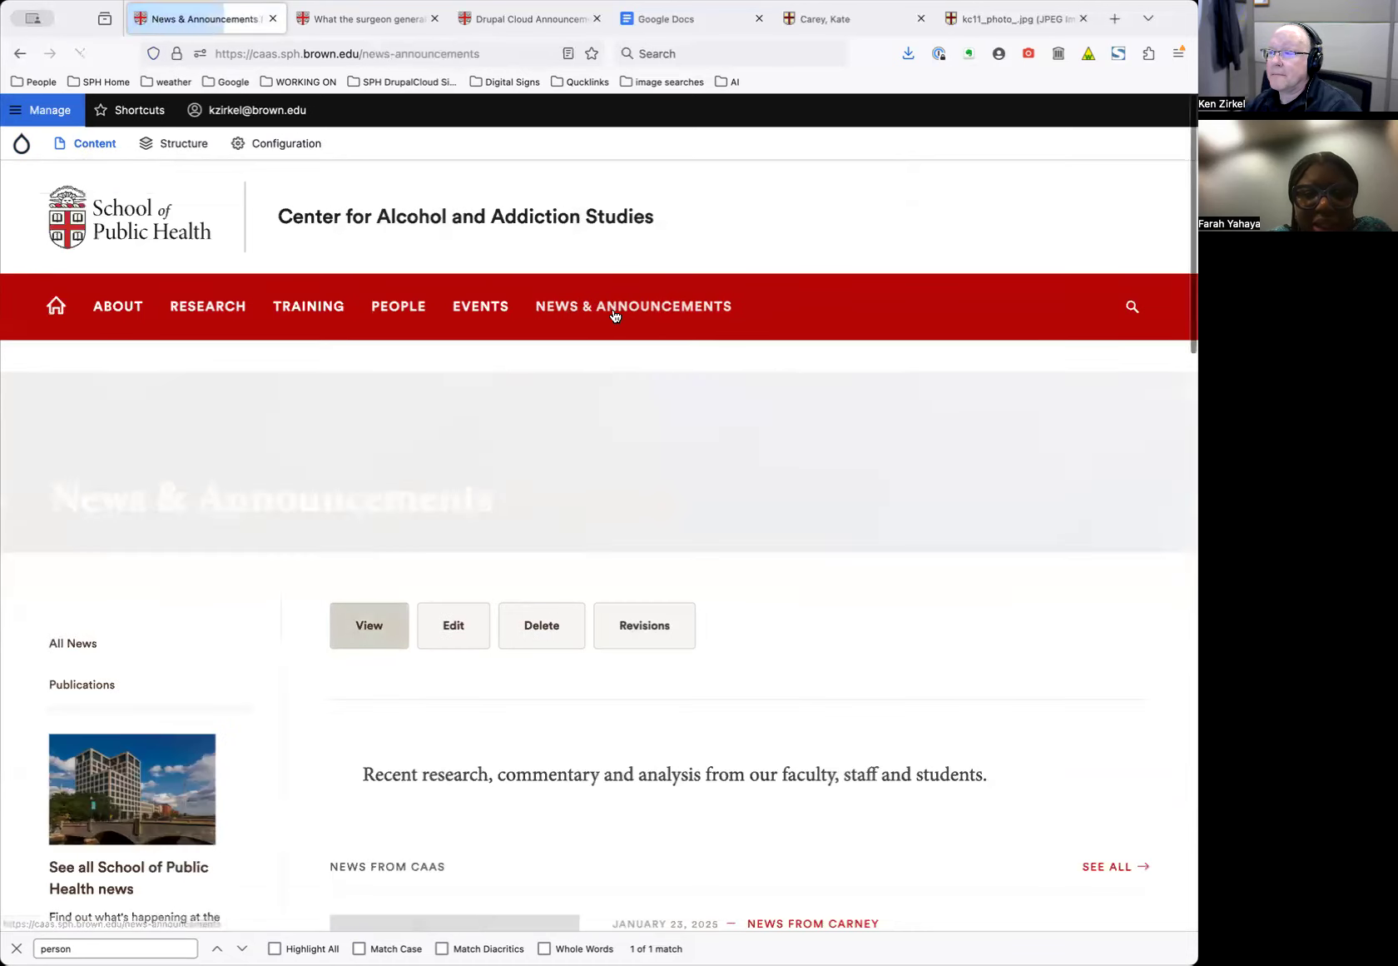
{"action": "mouse_move", "coordinate": [91, 146]}
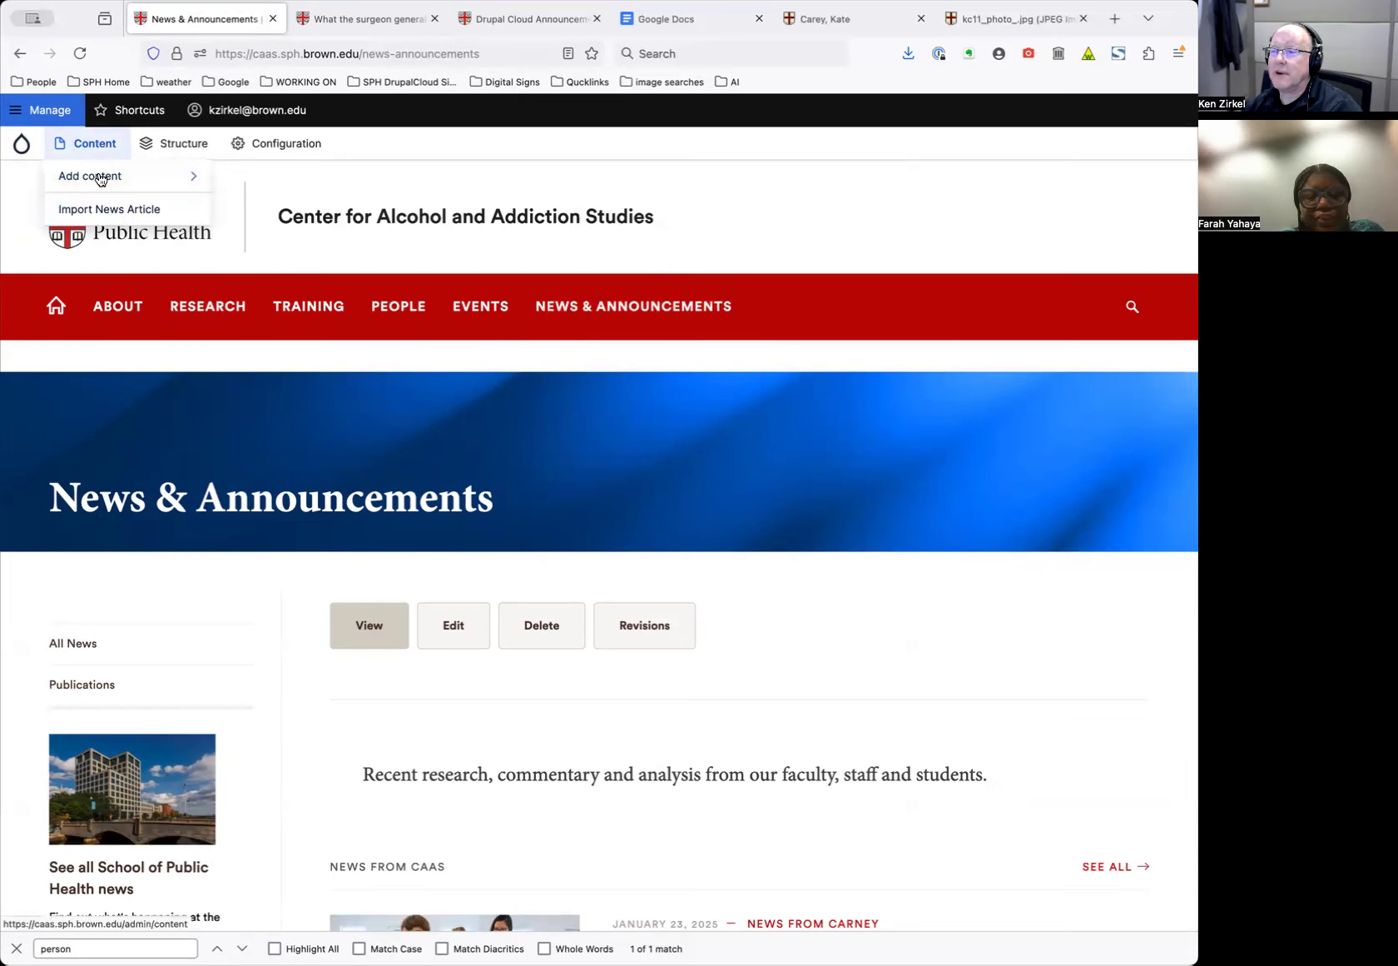
{"action": "scroll", "coordinate": [893, 627], "scroll_direction": "down", "scroll_amount": 10}
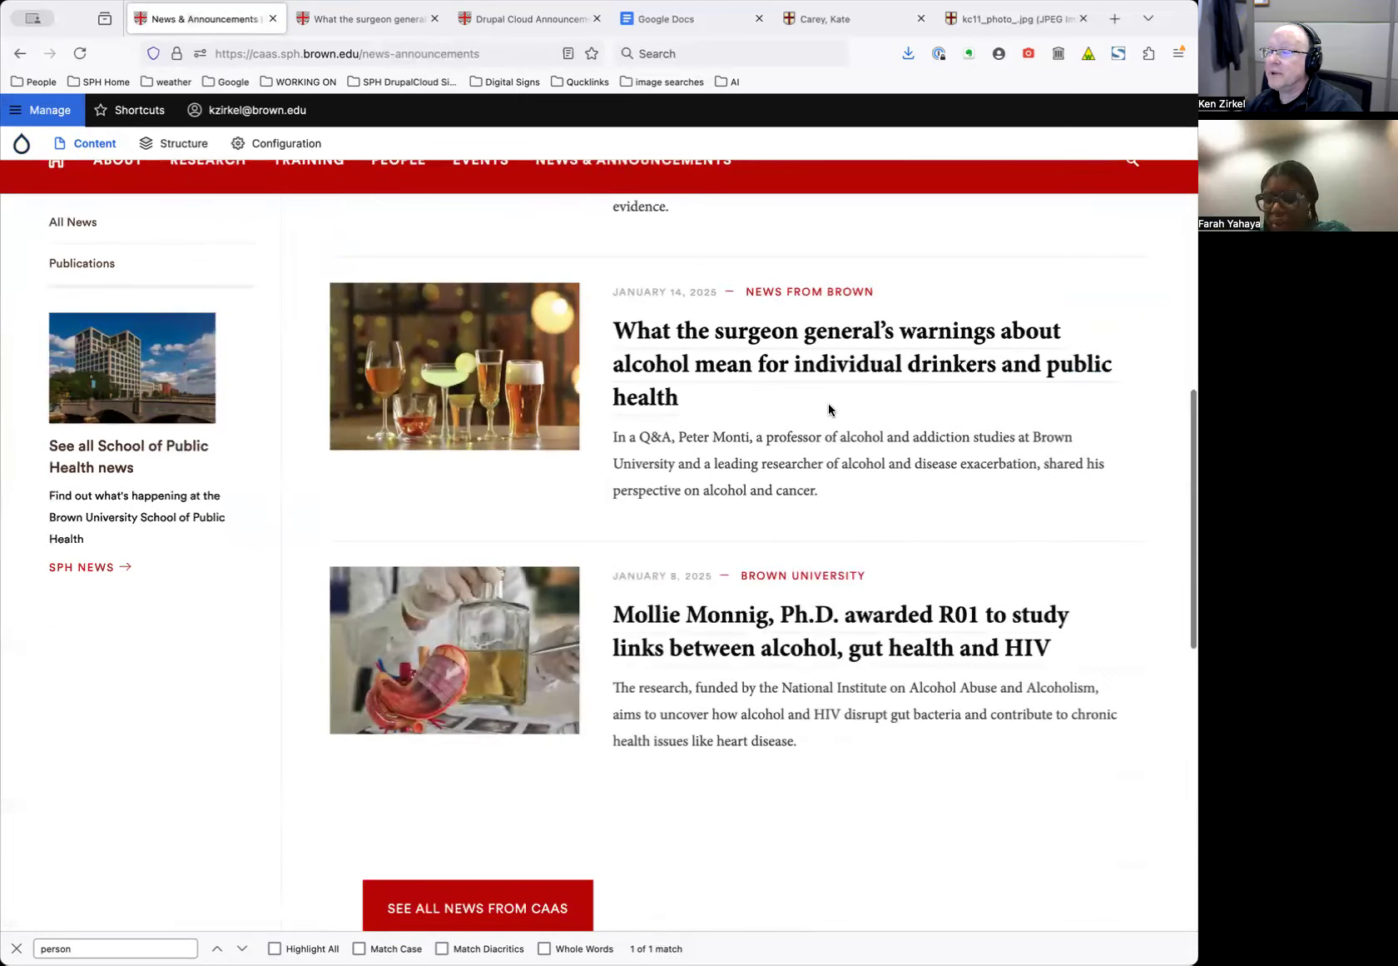
{"action": "scroll", "coordinate": [828, 406], "scroll_direction": "up", "scroll_amount": 2}
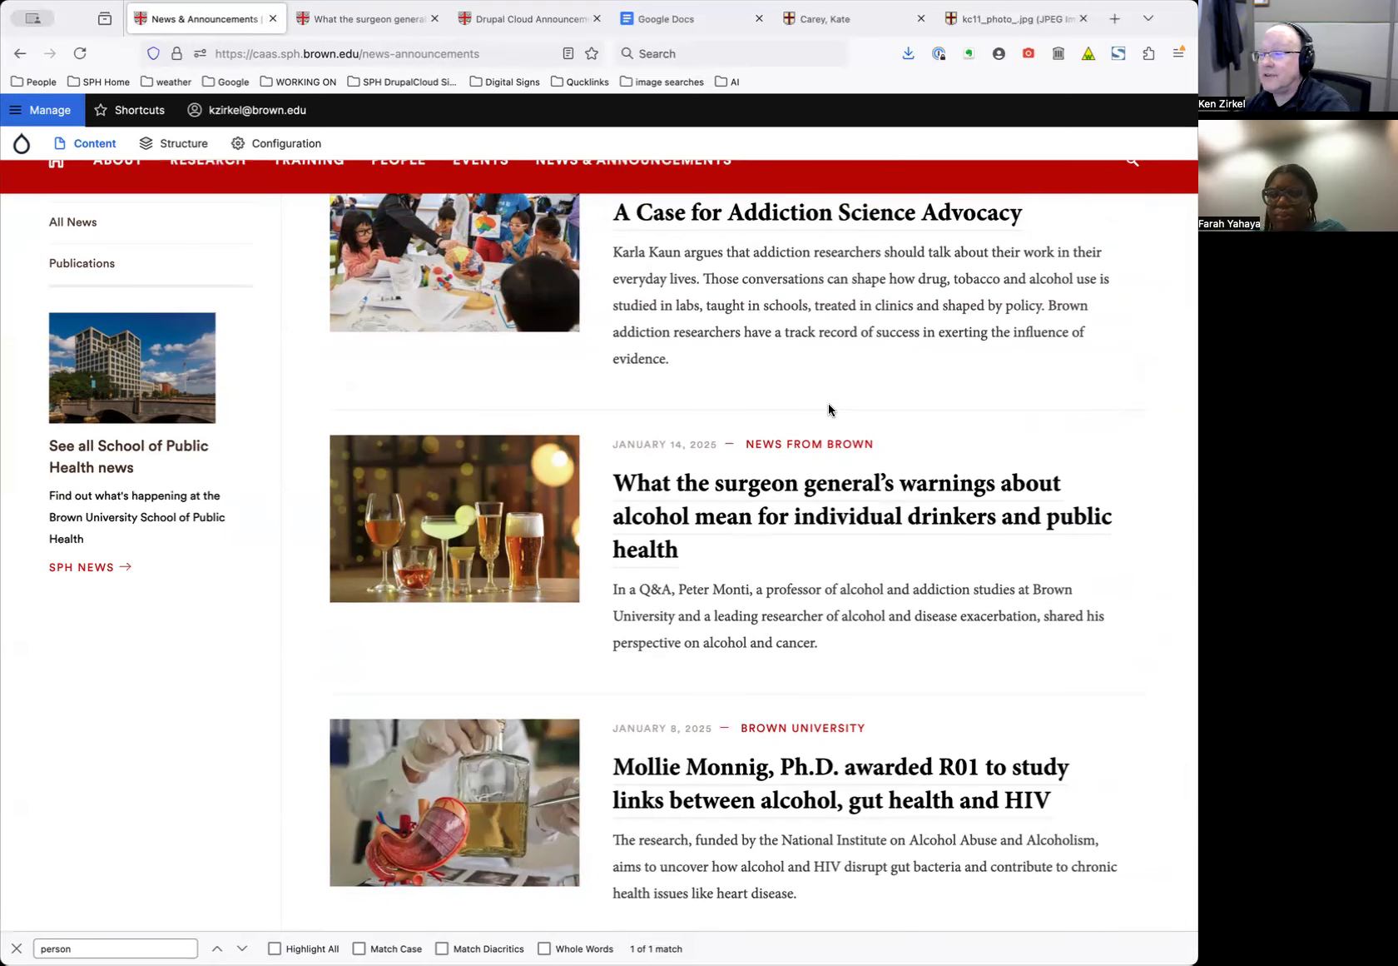
Find the surgeon general alcohol warnings story in the listing and open it
{"action": "triple_click", "coordinate": [730, 638]}
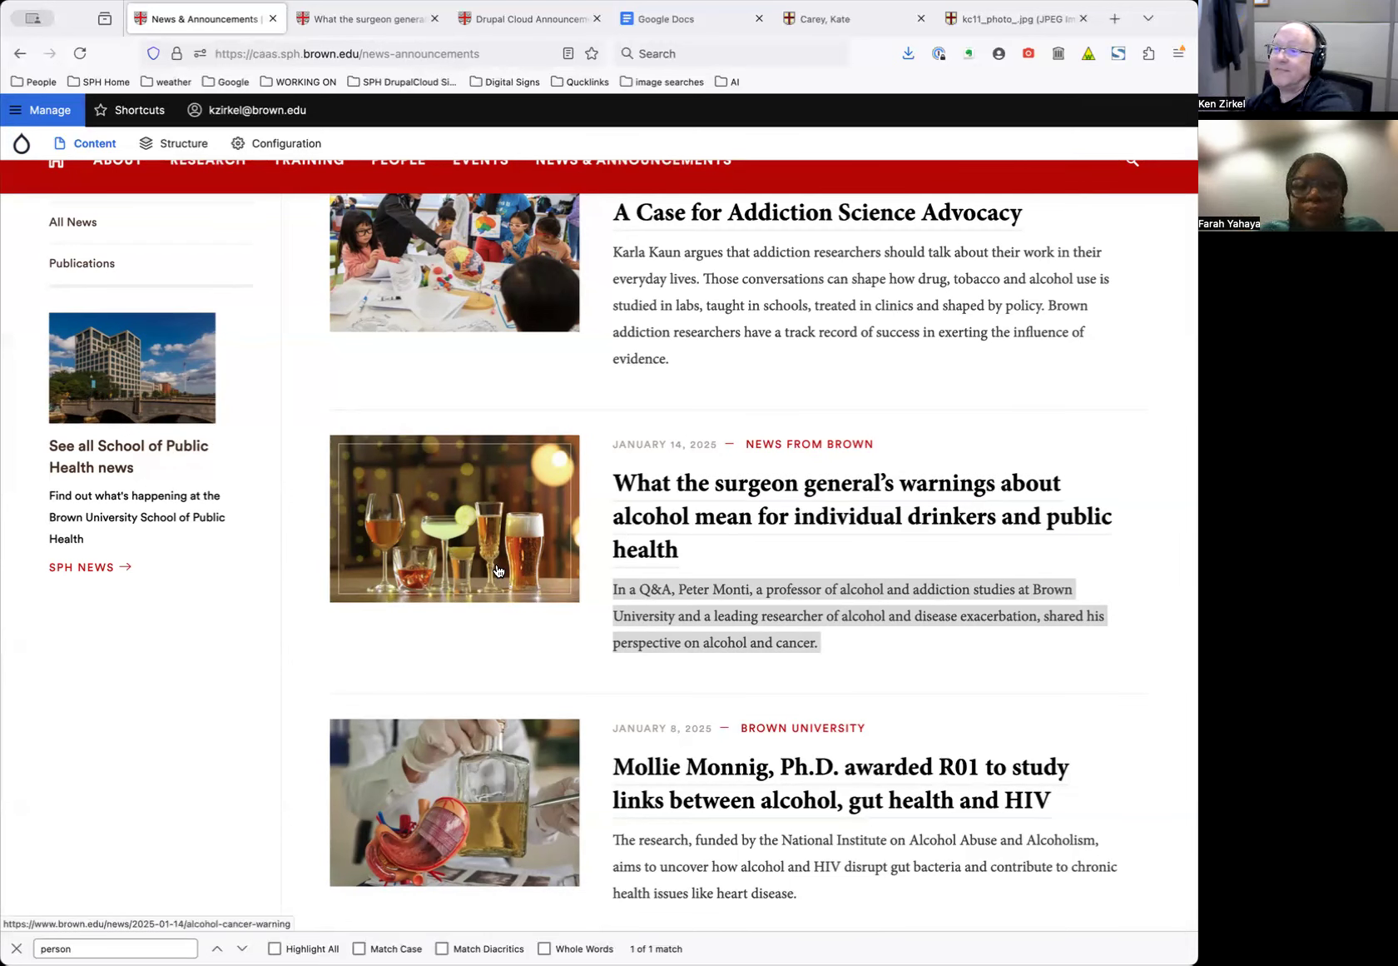
{"action": "scroll", "coordinate": [605, 580], "scroll_direction": "up", "scroll_amount": 5}
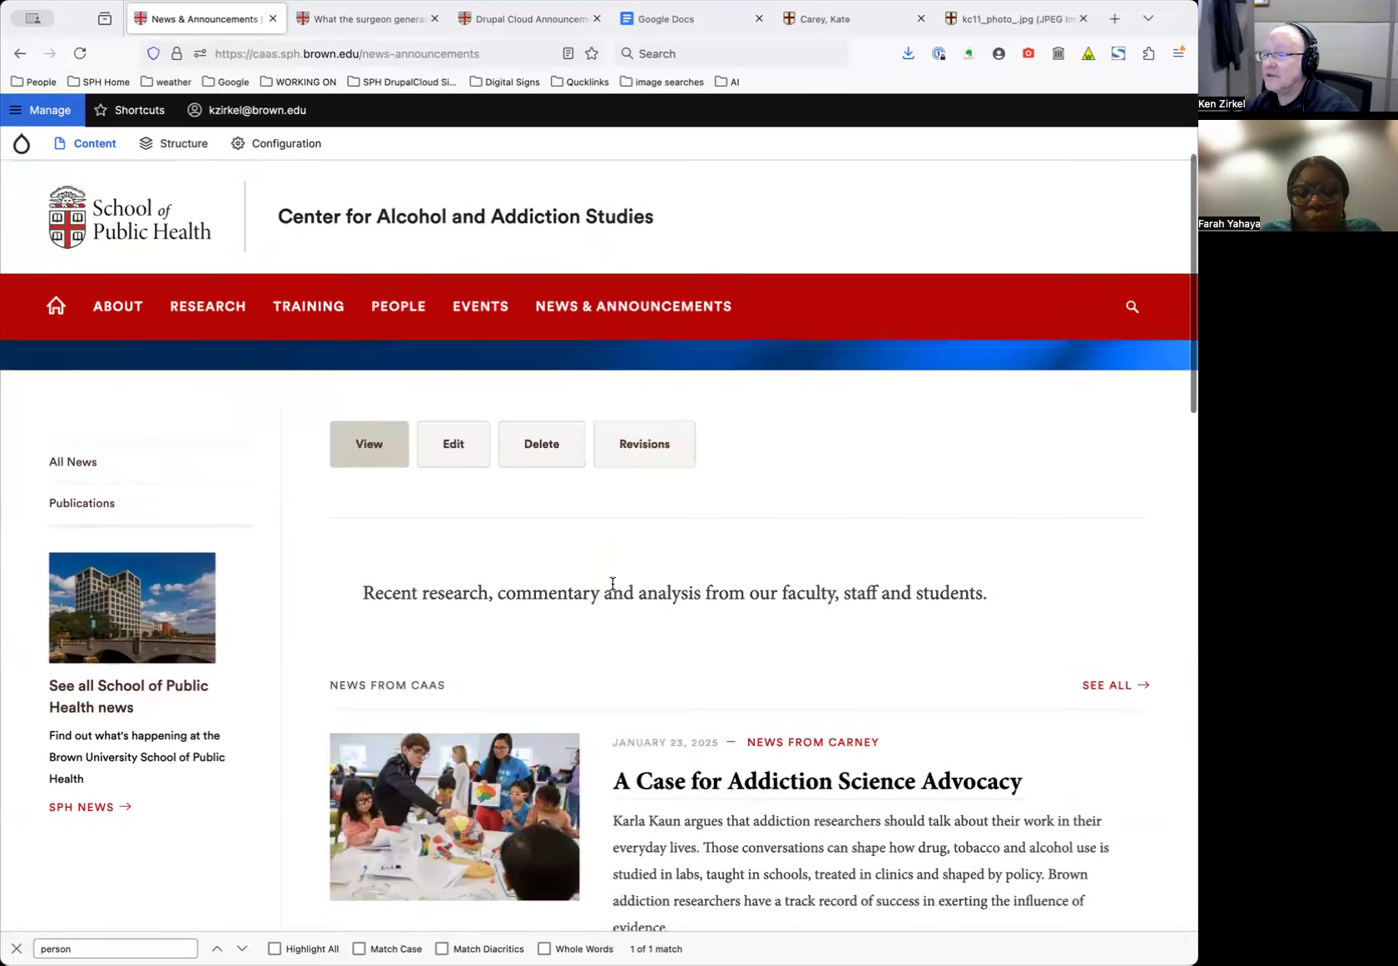
{"action": "scroll", "coordinate": [606, 587], "scroll_direction": "down", "scroll_amount": 3}
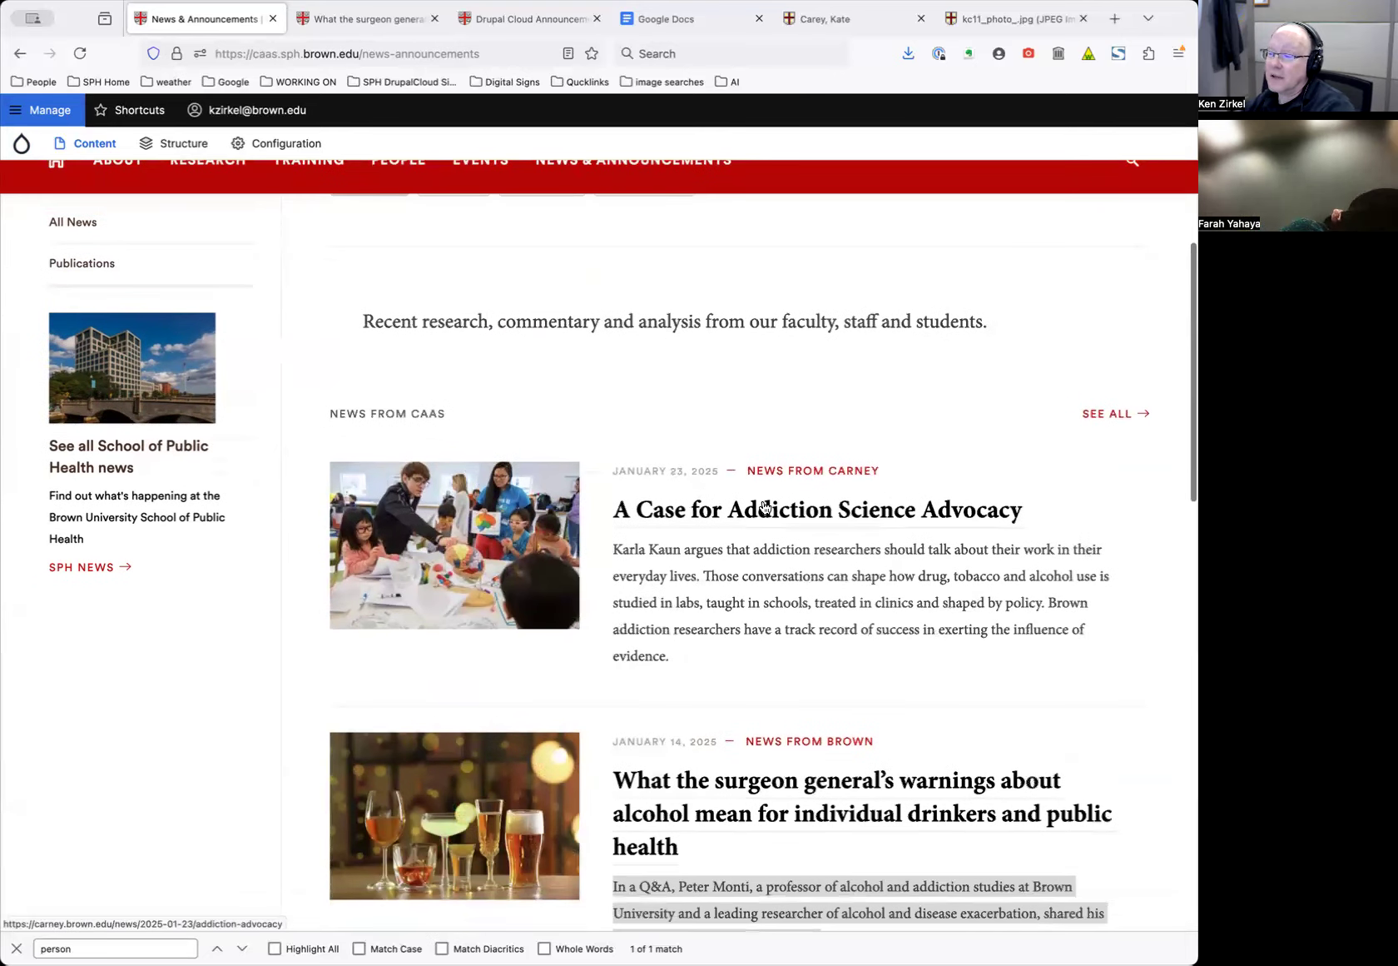
{"action": "scroll", "coordinate": [757, 541], "scroll_direction": "down", "scroll_amount": 6}
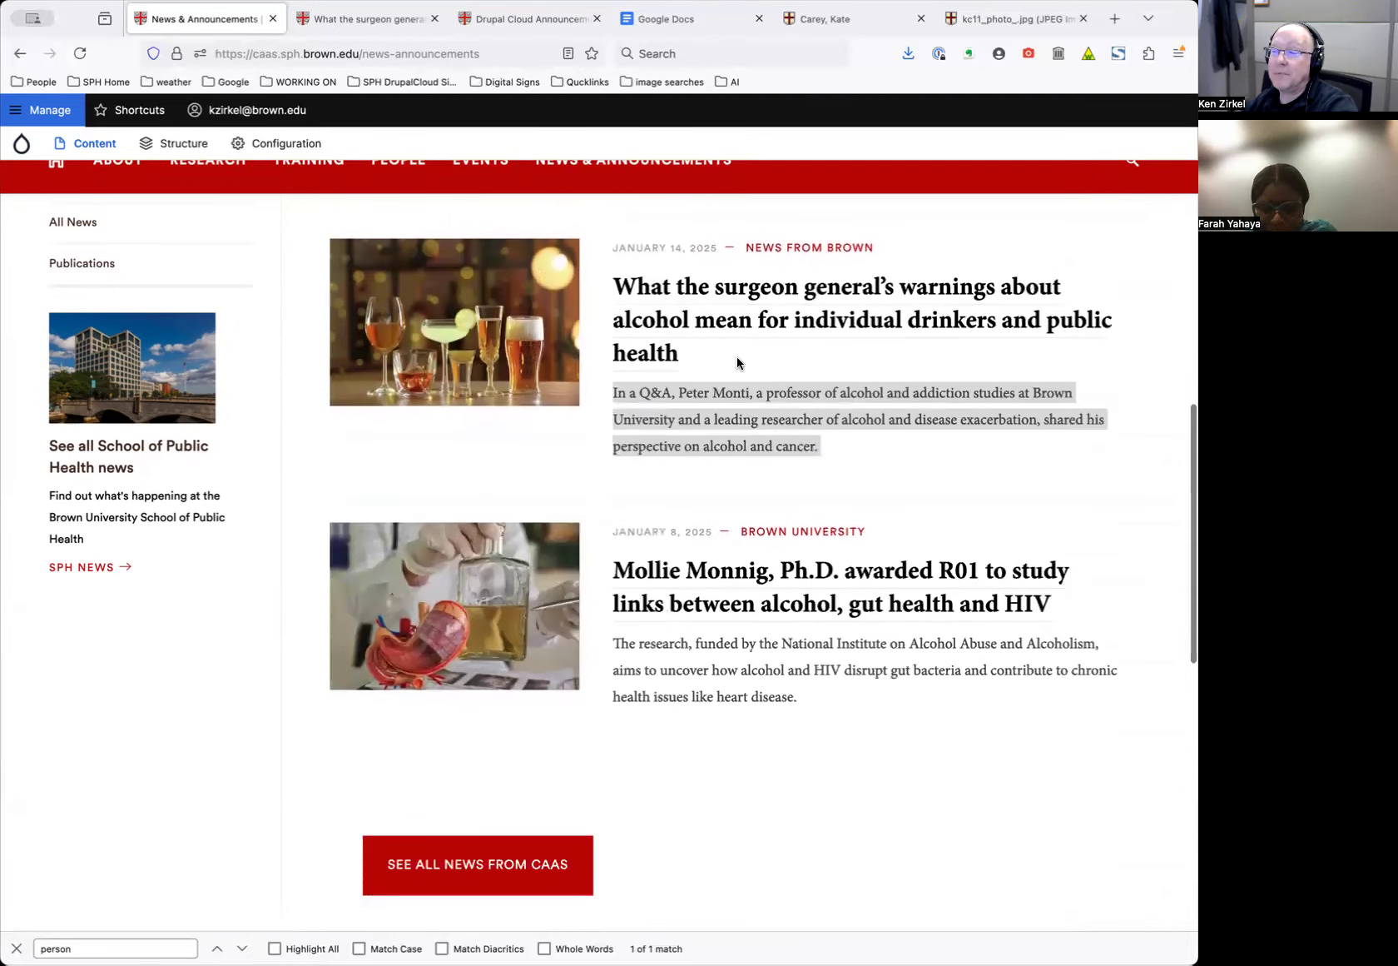
{"action": "left_click", "coordinate": [749, 303]}
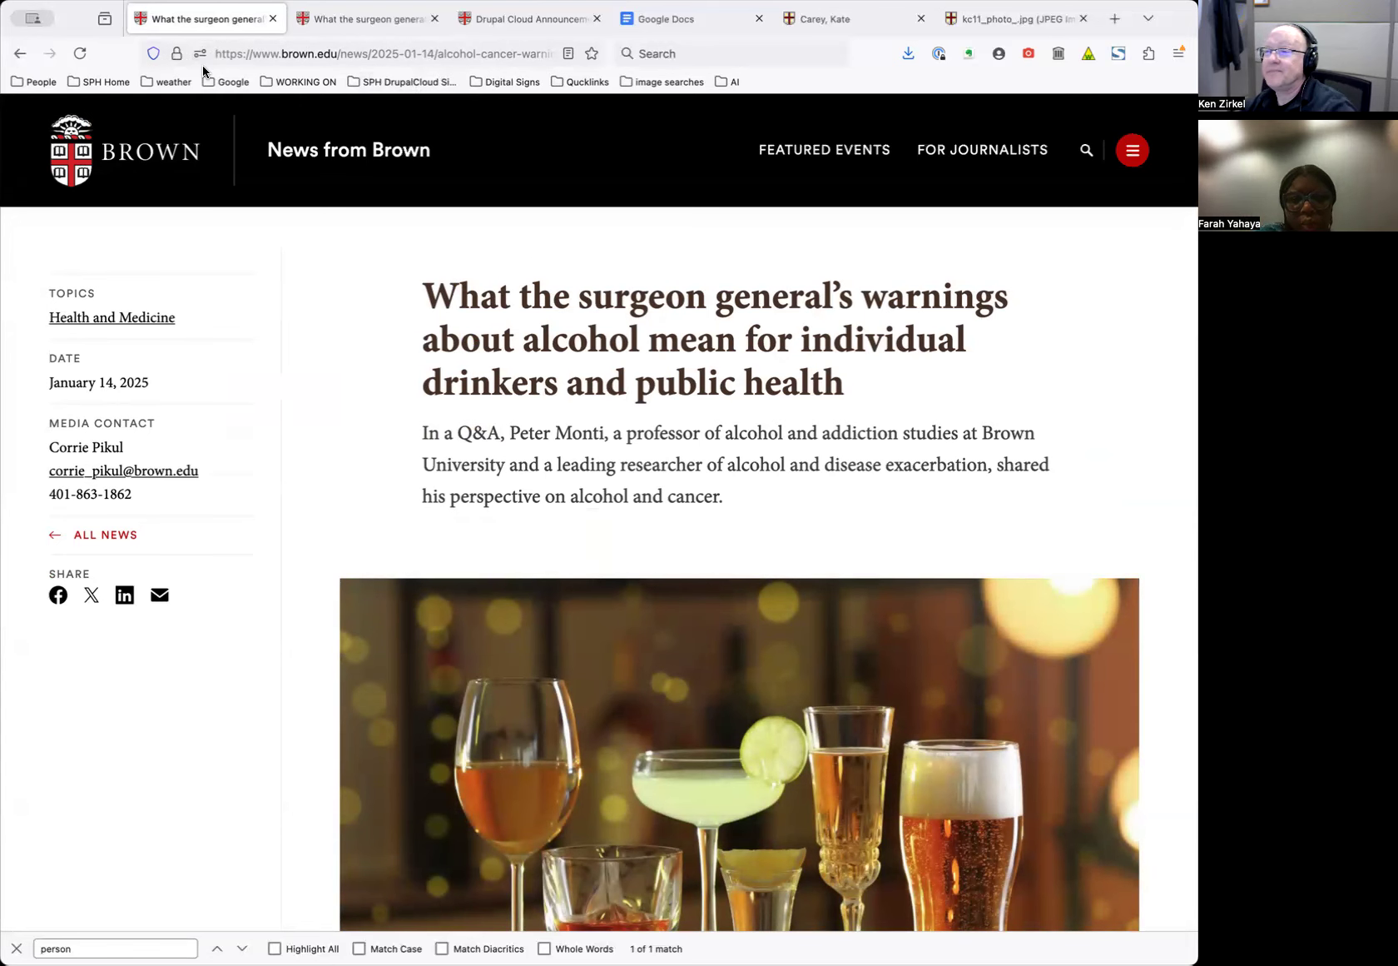
View the Carney 'A Case for Addiction Science Advocacy' article, then return to the CAAS news listing
{"action": "left_click", "coordinate": [20, 53]}
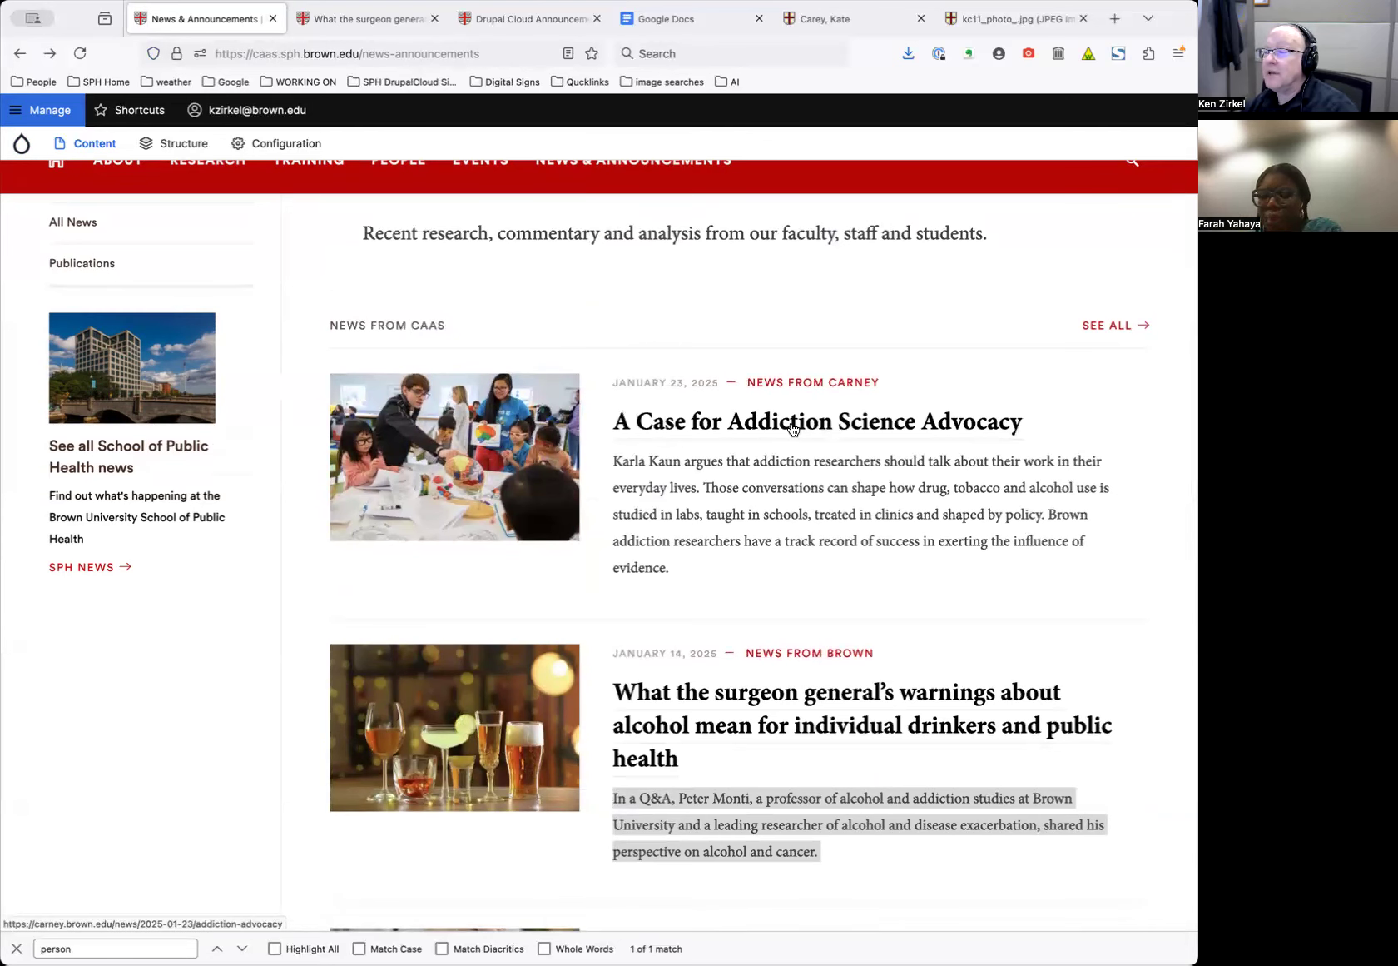
{"action": "double_click", "coordinate": [855, 380]}
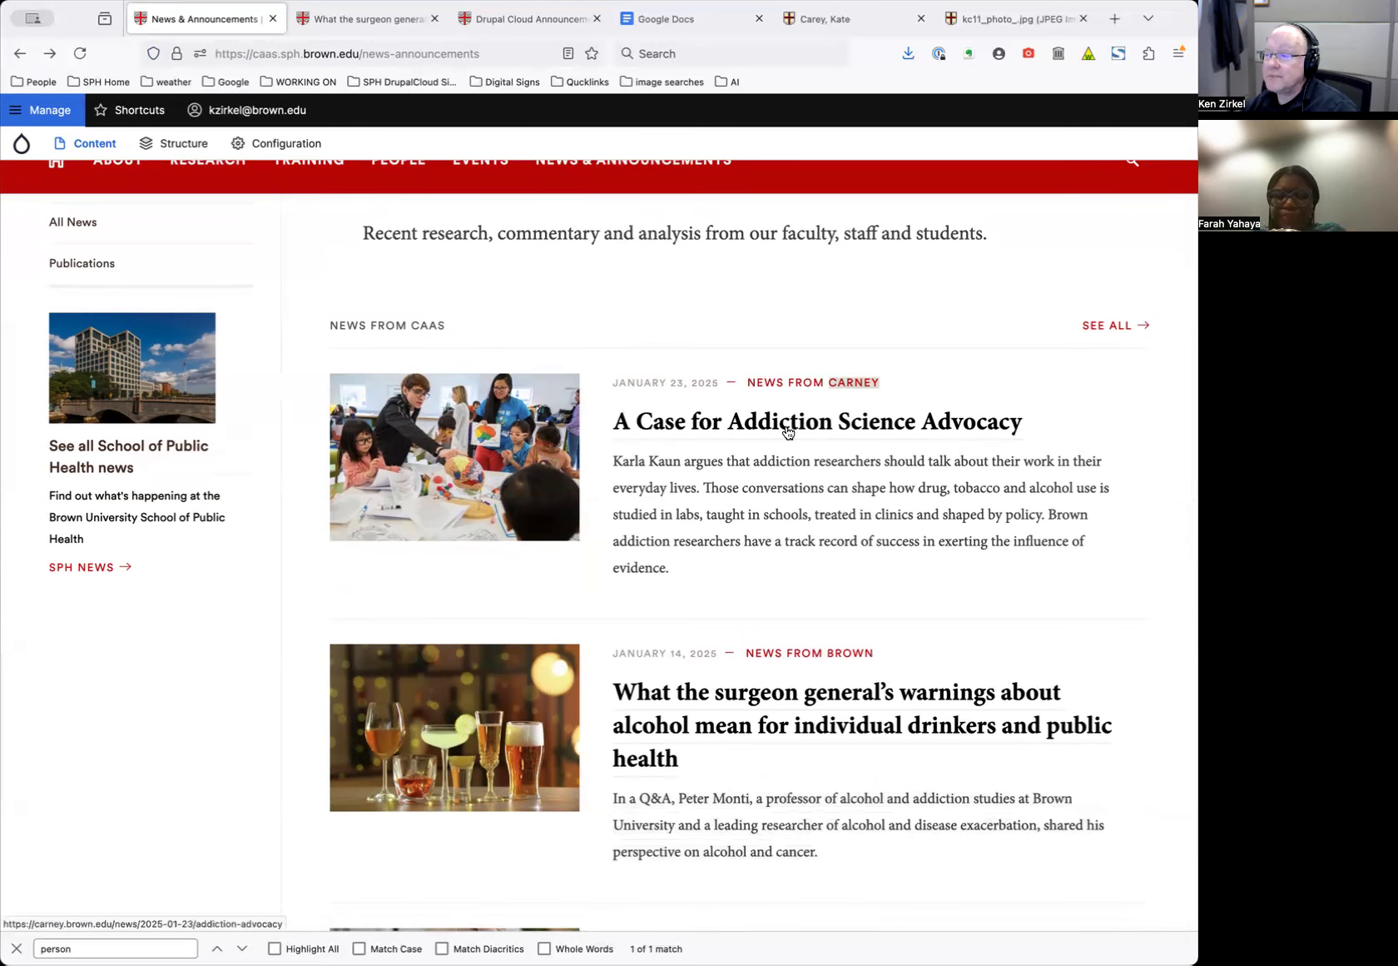
{"action": "left_click", "coordinate": [788, 431]}
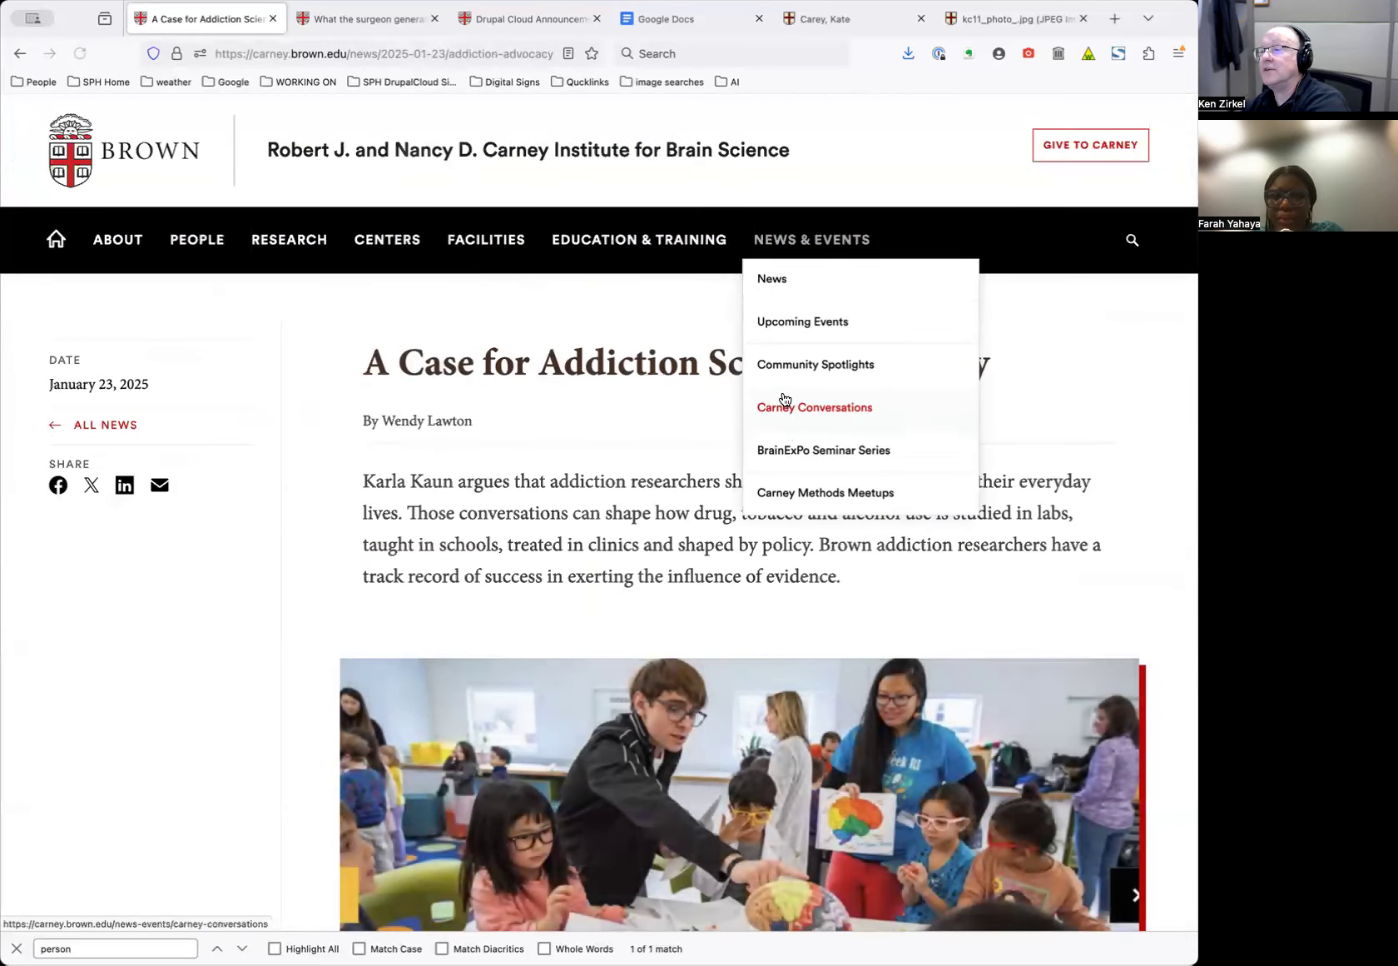
{"action": "scroll", "coordinate": [722, 448], "scroll_direction": "down", "scroll_amount": 4}
{"action": "scroll", "coordinate": [637, 388], "scroll_direction": "up", "scroll_amount": 4}
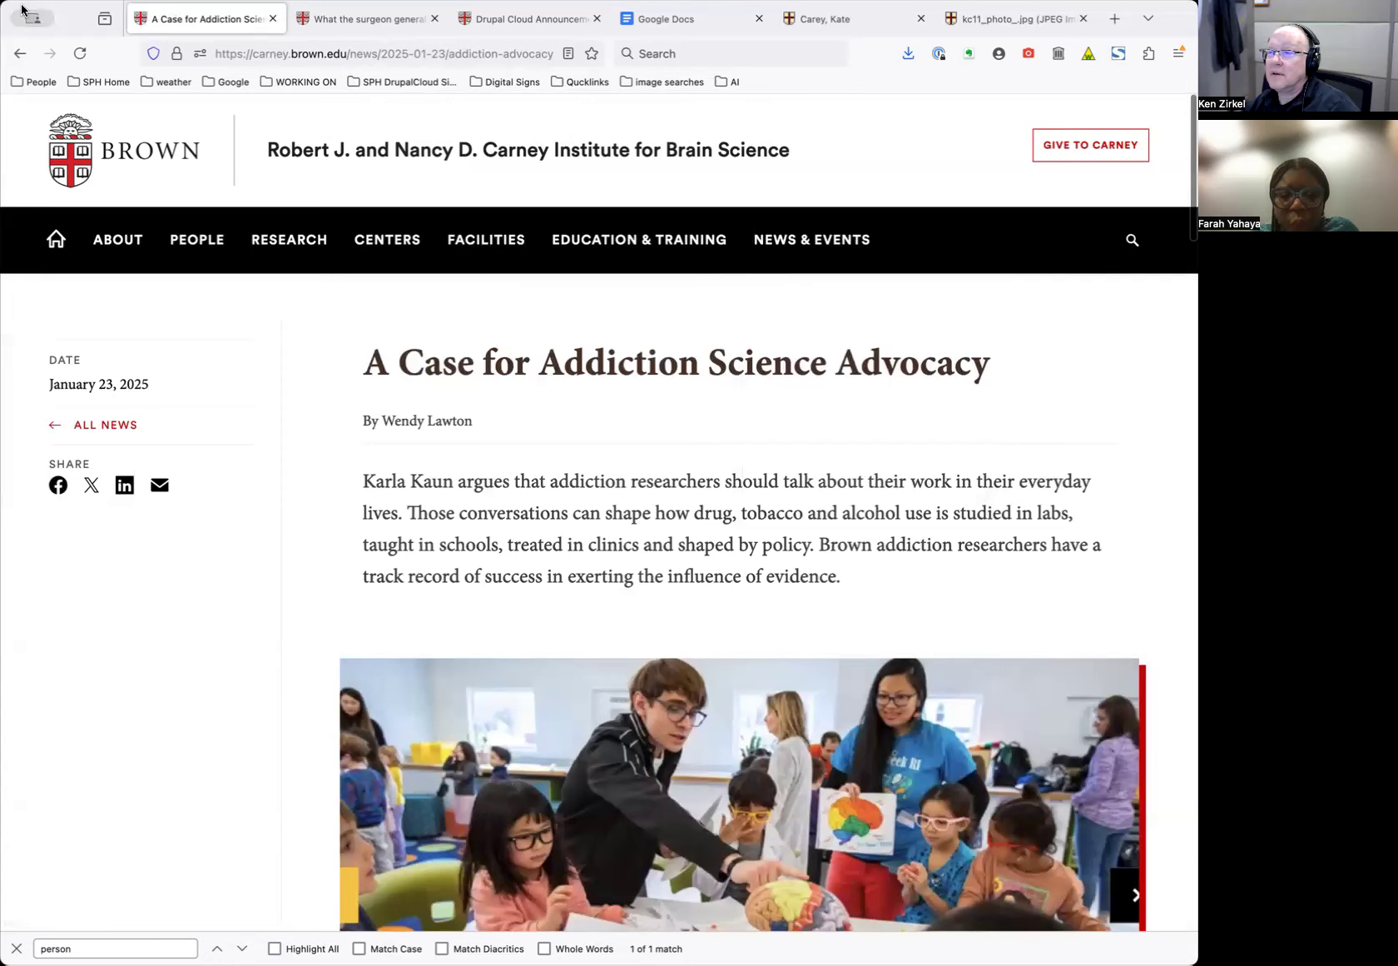
{"action": "left_click", "coordinate": [25, 55]}
{"action": "scroll", "coordinate": [616, 443], "scroll_direction": "up", "scroll_amount": 5}
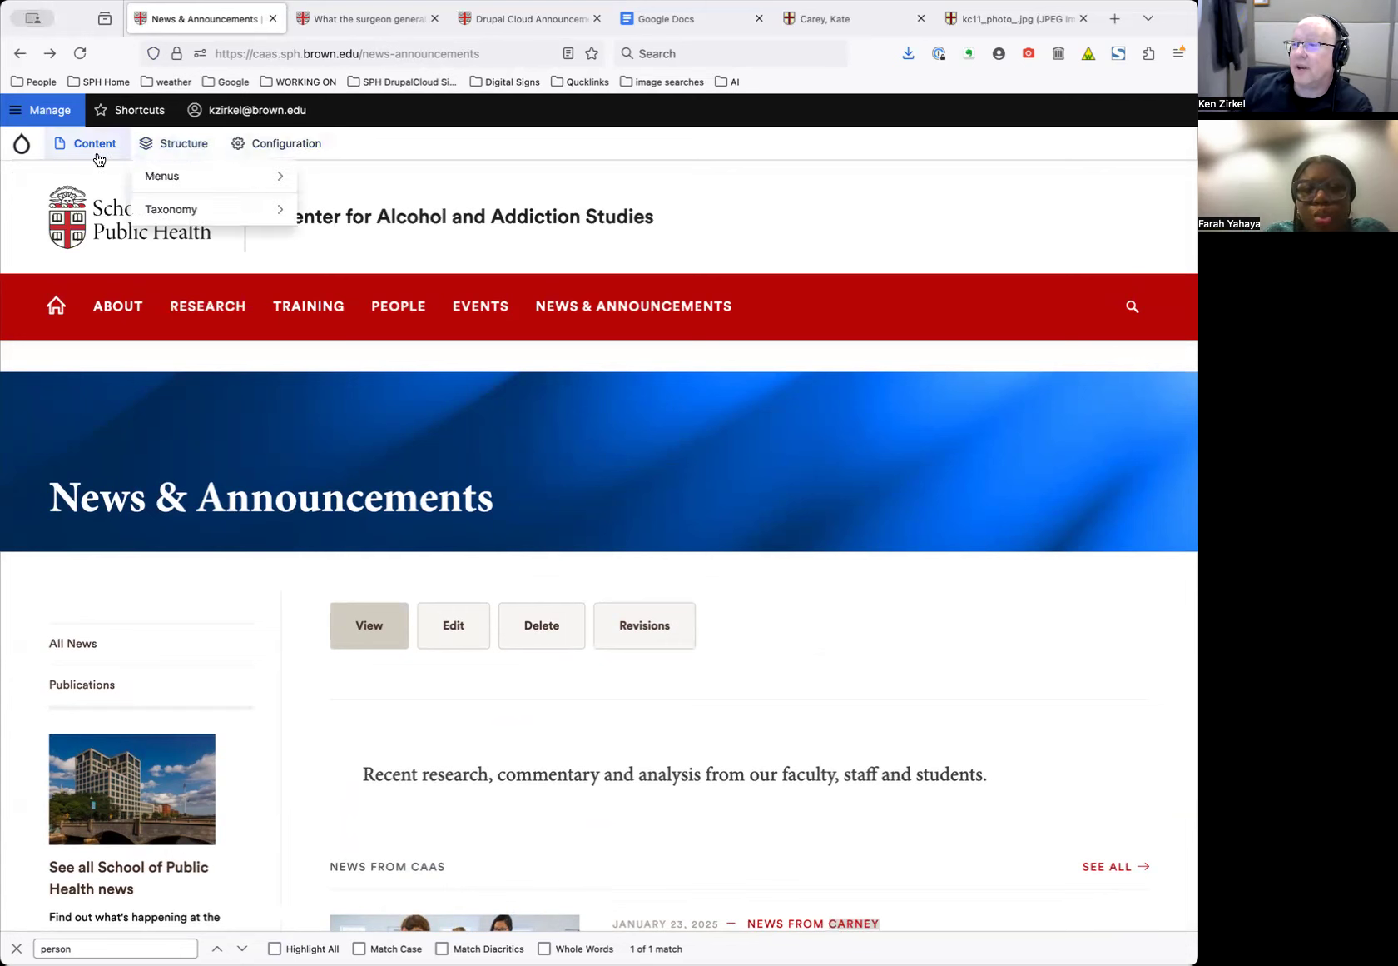
Start a new Site News item from Content > Add content
{"action": "mouse_move", "coordinate": [97, 153]}
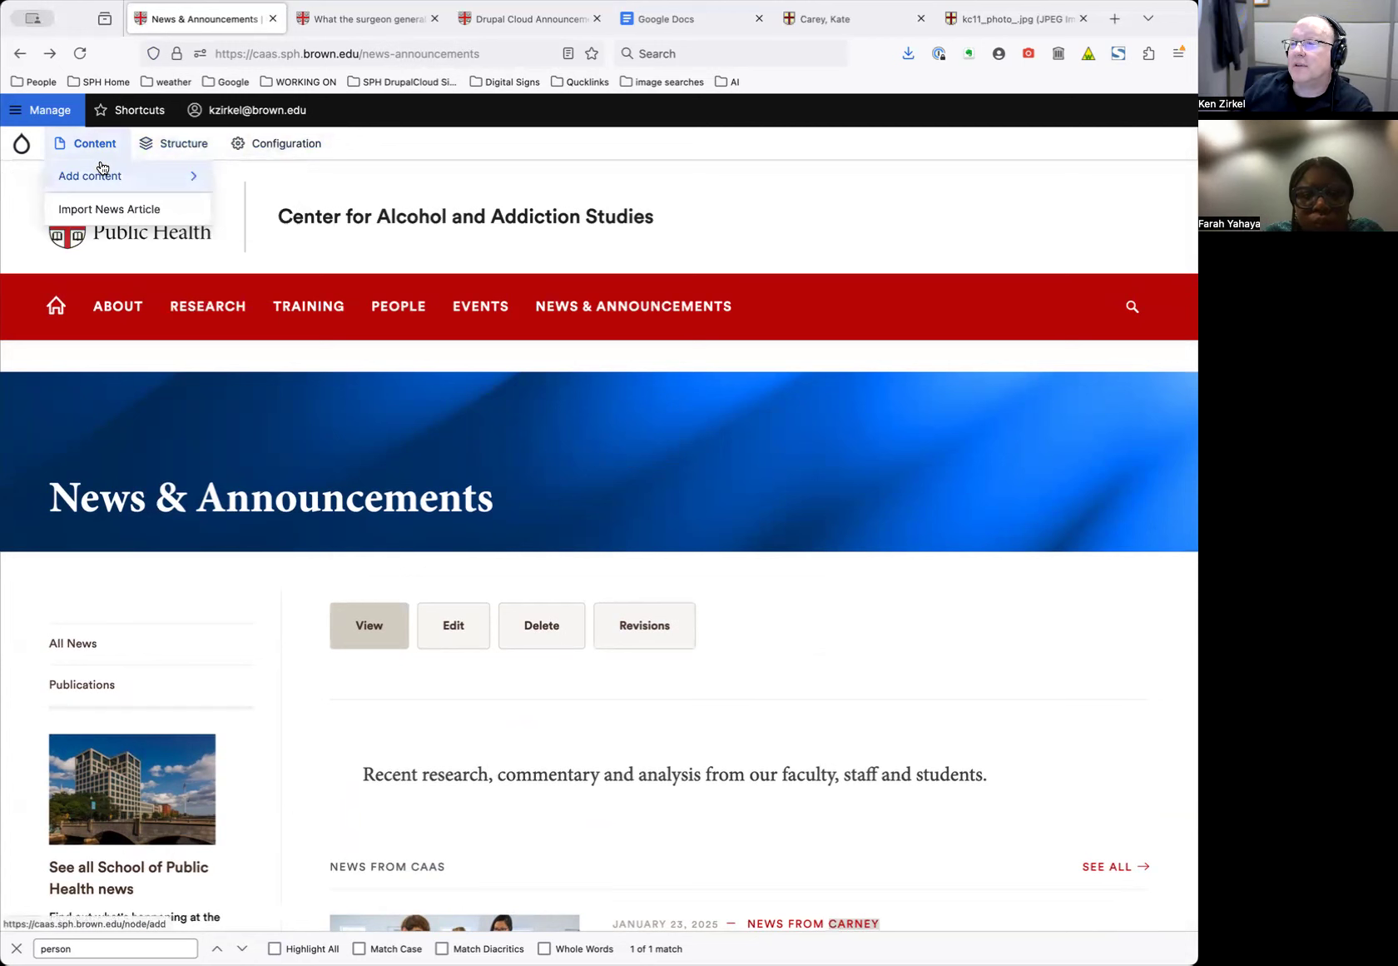
{"action": "mouse_move", "coordinate": [98, 182]}
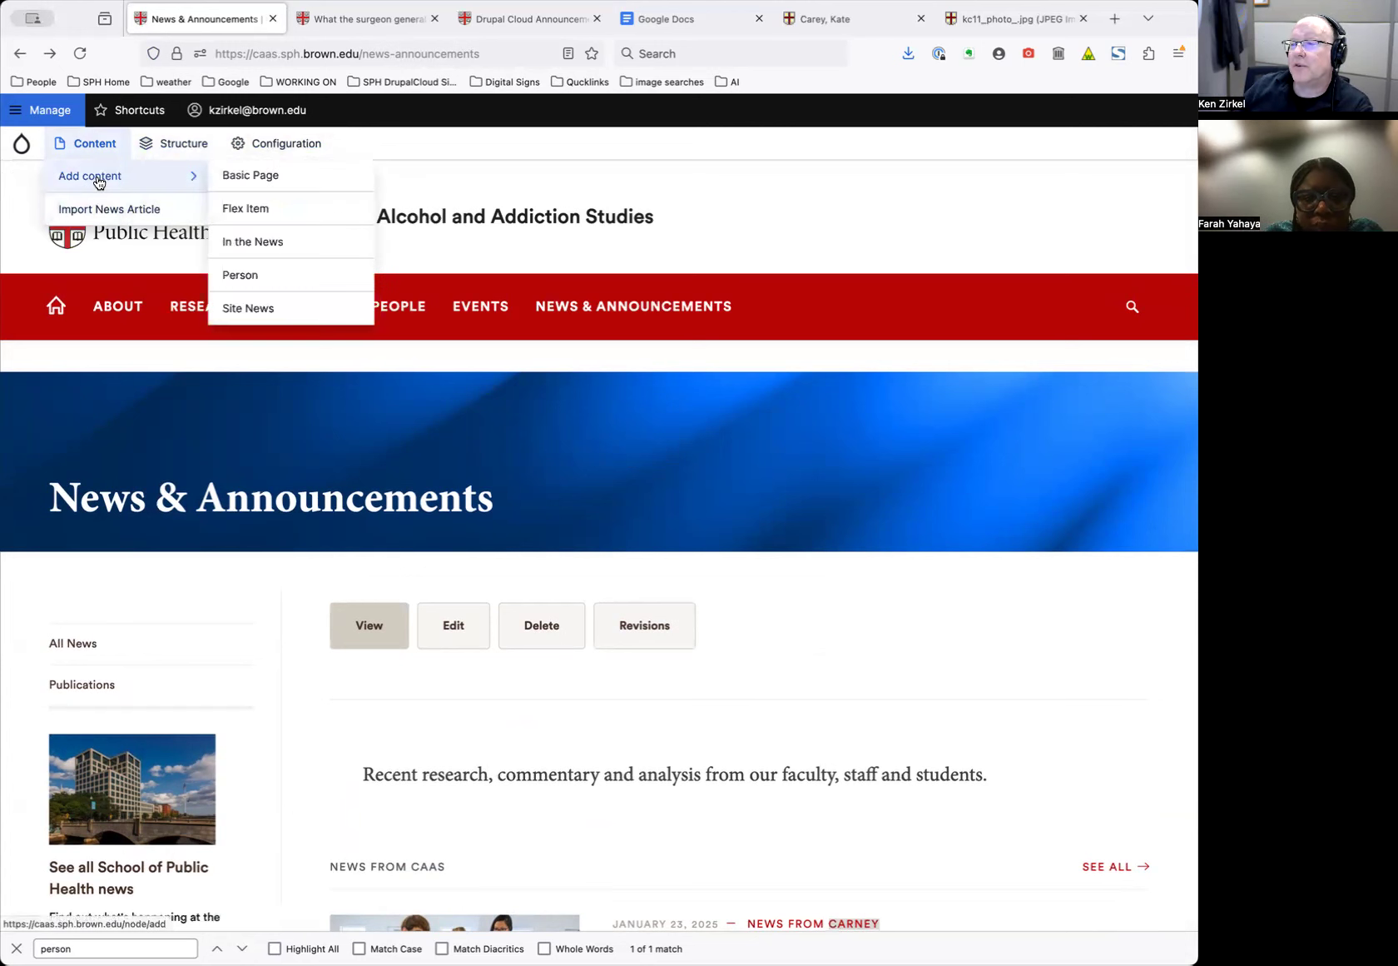
{"action": "left_click", "coordinate": [259, 312]}
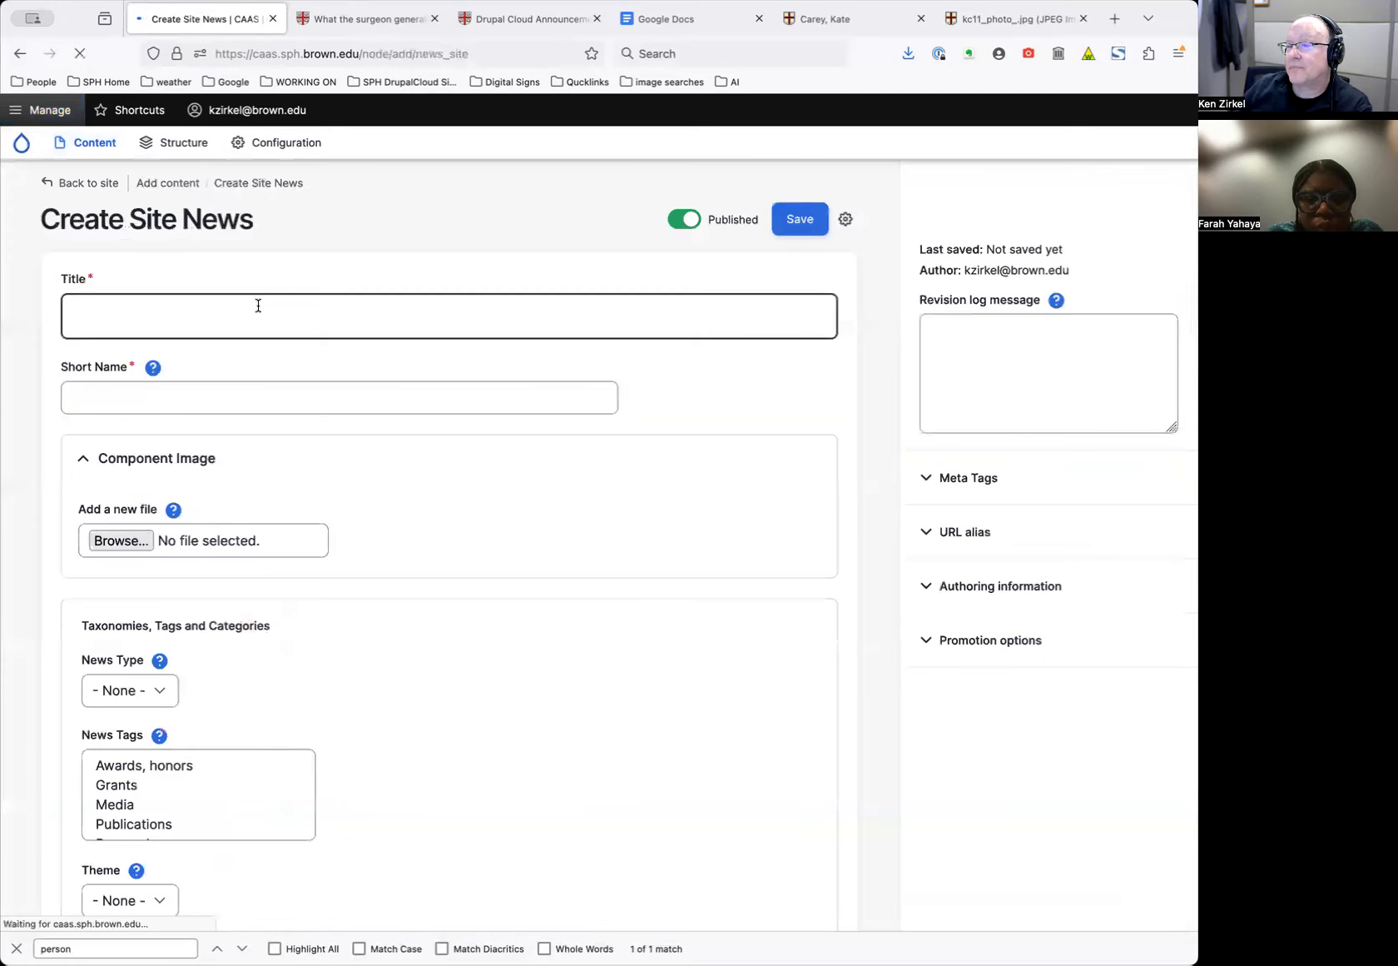
Enter 'Person wins award' as the Site News title and 'award' as the Short Name
{"action": "type", "text": "Person wins award"}
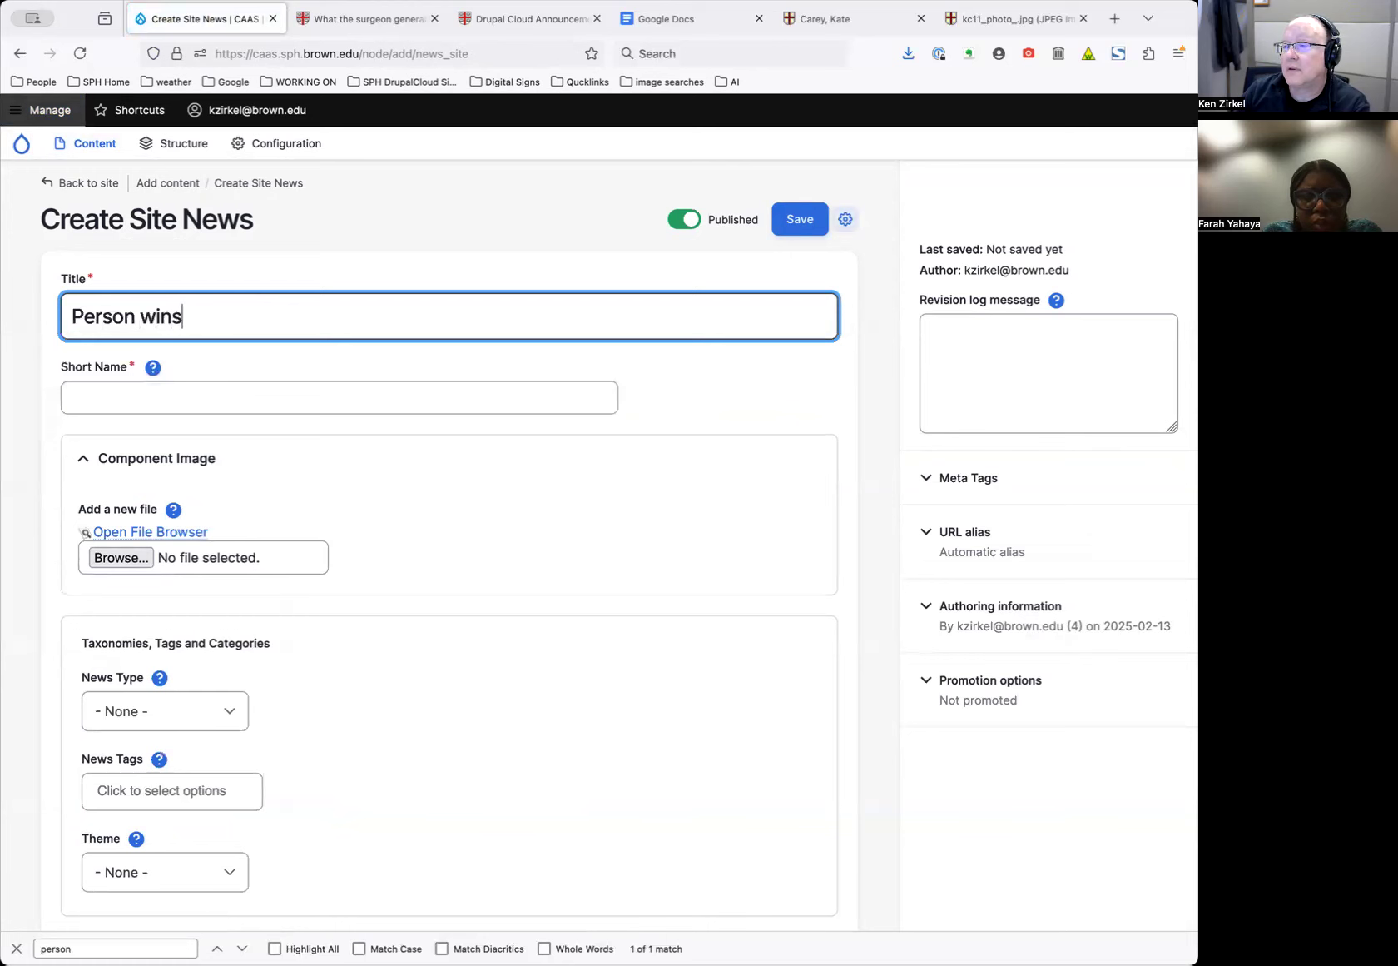
{"action": "left_click", "coordinate": [265, 385]}
{"action": "type", "text": "award"}
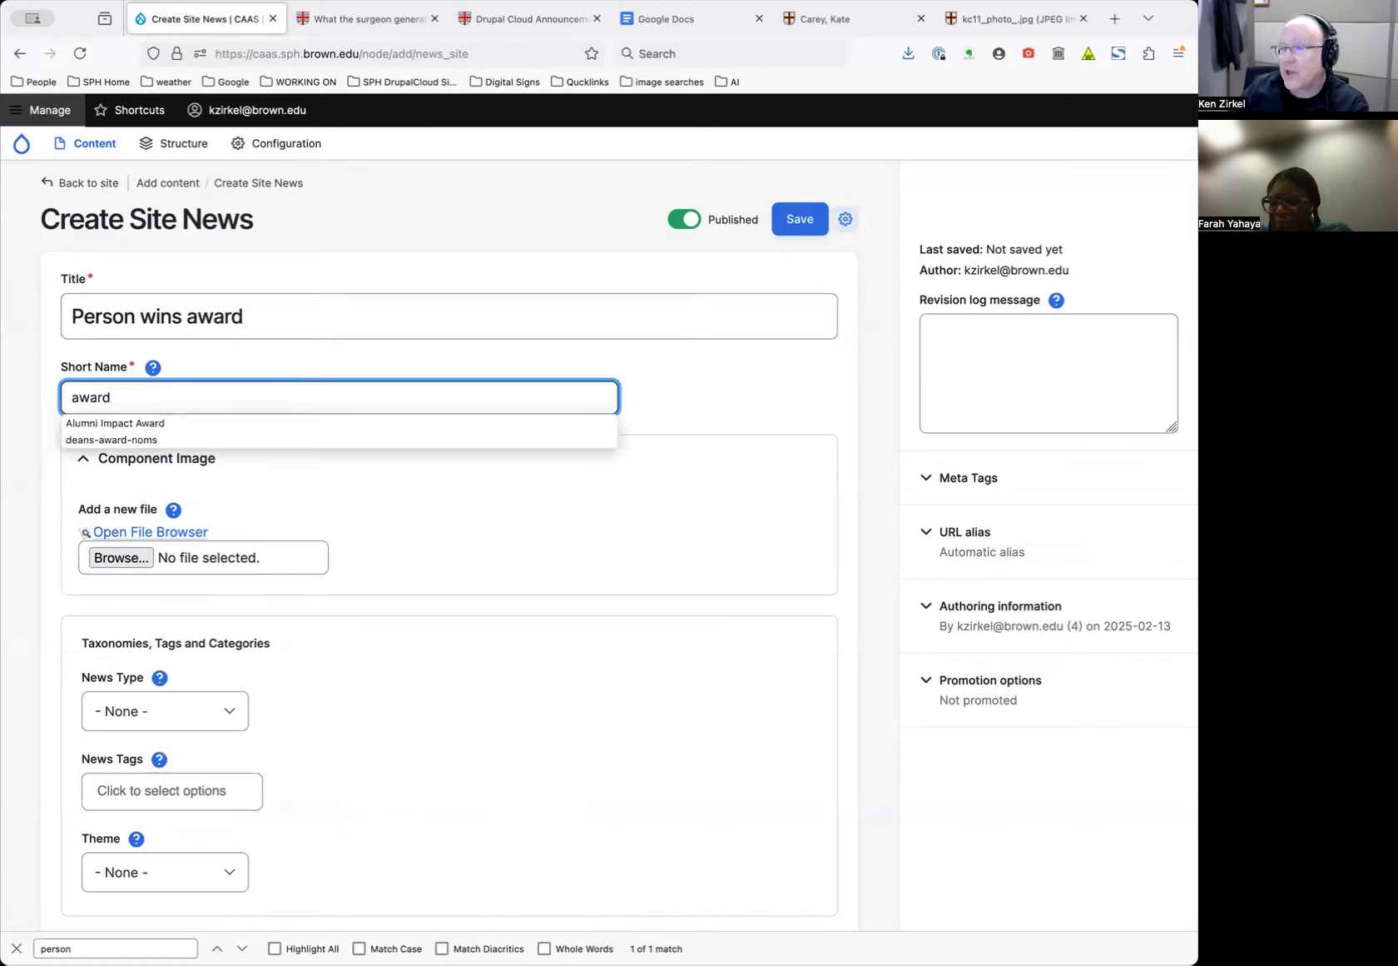
{"action": "left_click", "coordinate": [312, 315]}
{"action": "scroll", "coordinate": [341, 340], "scroll_direction": "down", "scroll_amount": 1}
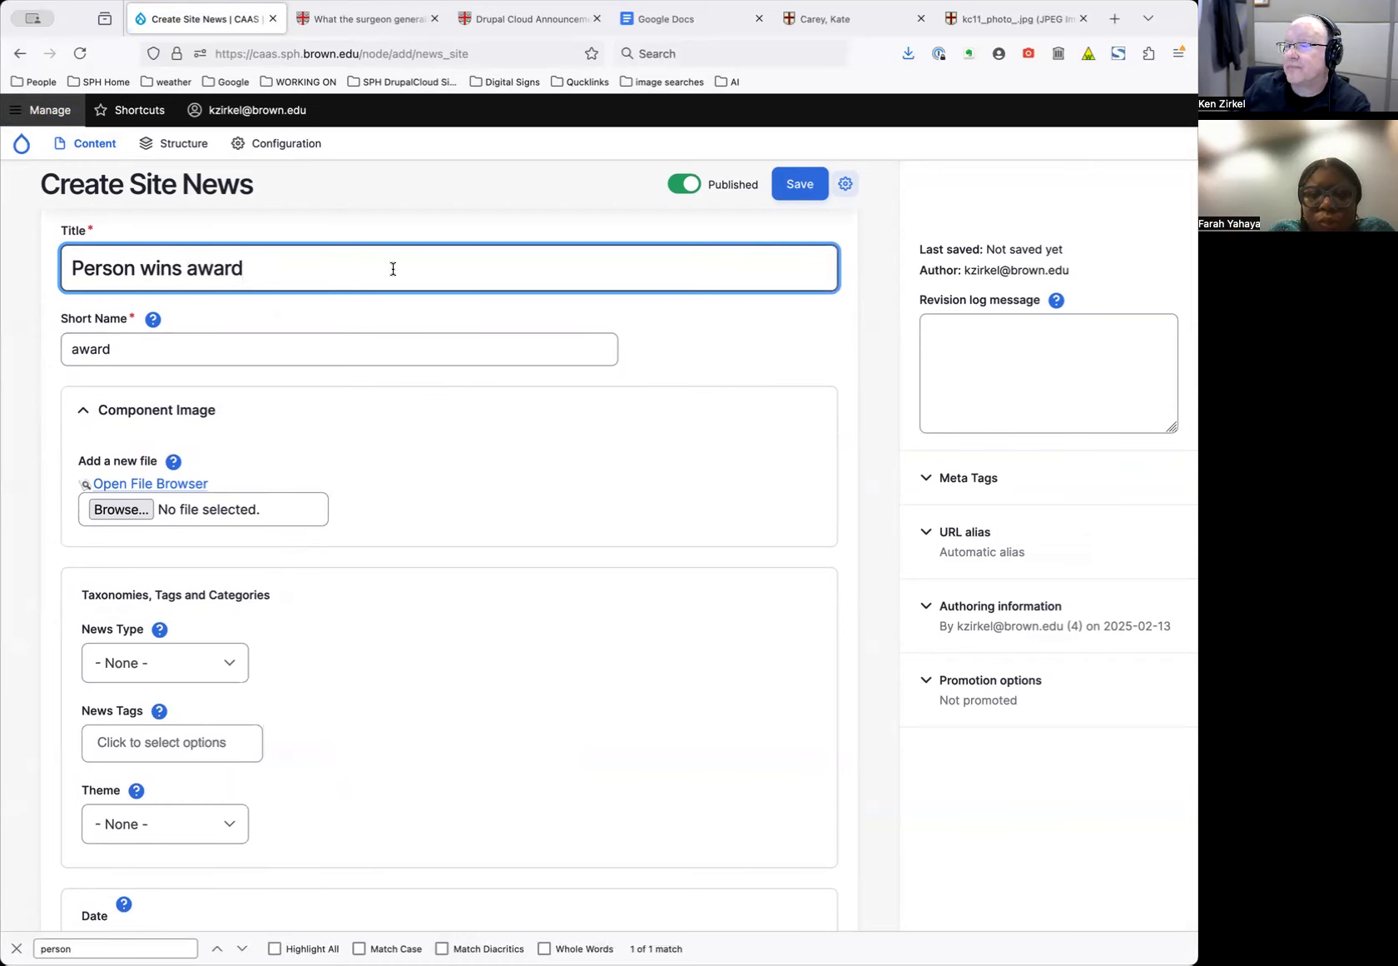
{"action": "scroll", "coordinate": [498, 416], "scroll_direction": "up", "scroll_amount": 1}
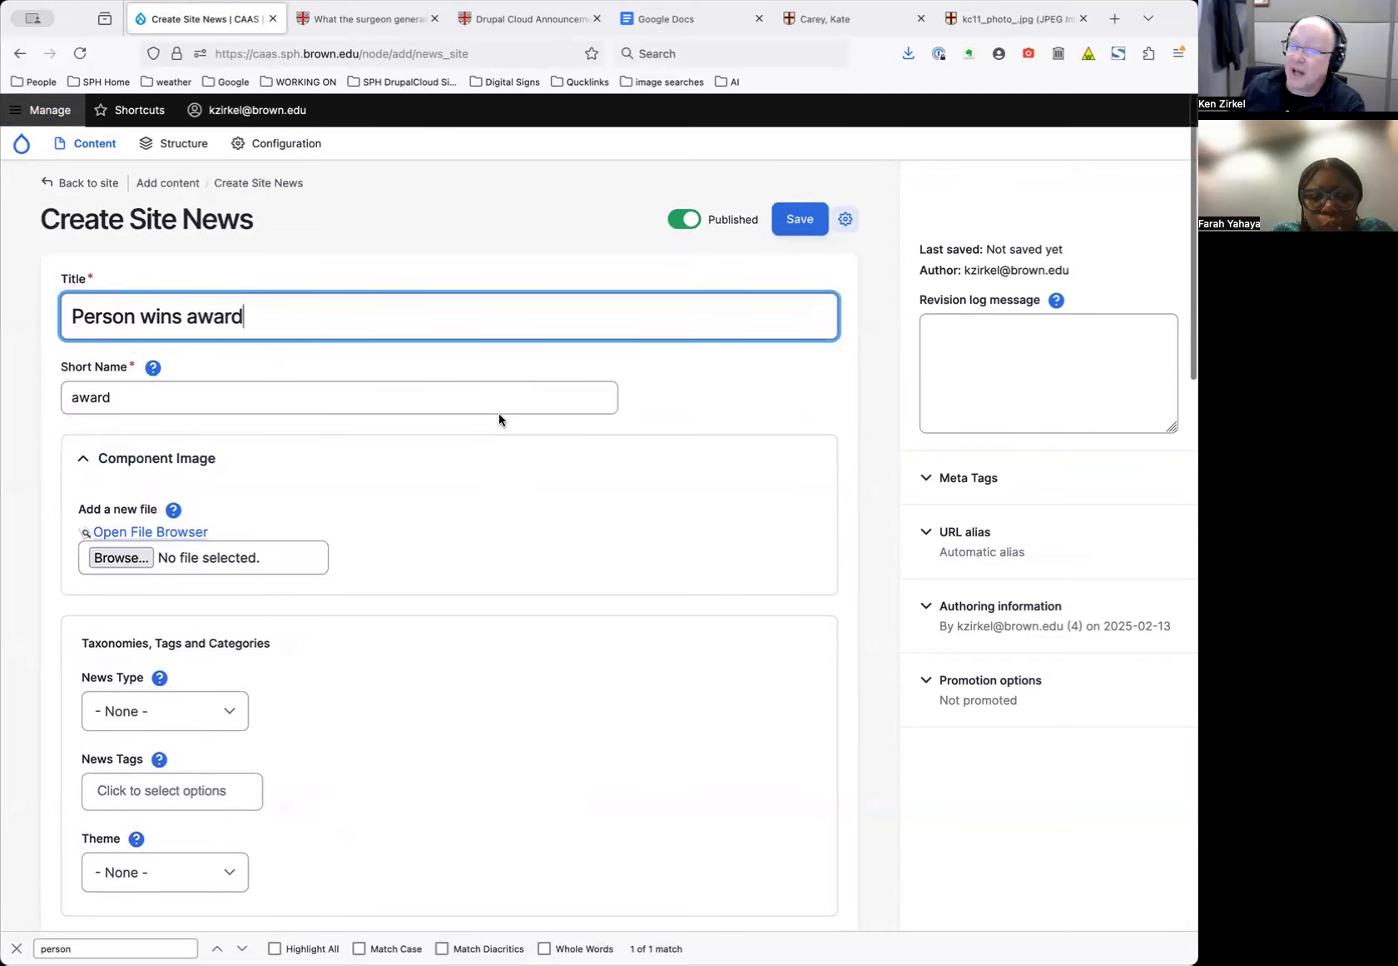
{"action": "scroll", "coordinate": [499, 418], "scroll_direction": "down", "scroll_amount": 1}
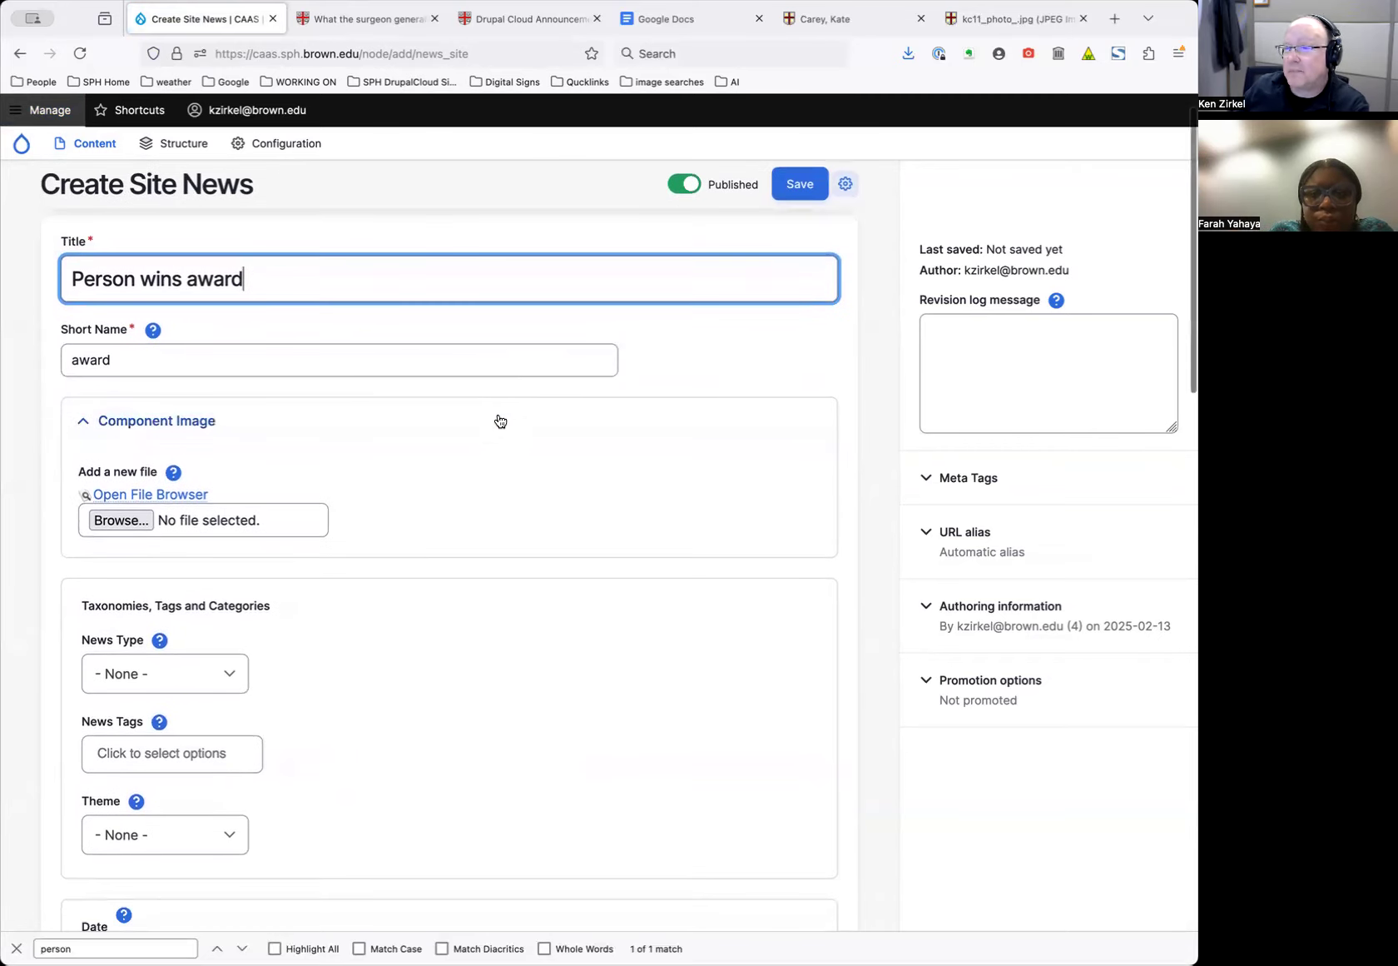
{"action": "scroll", "coordinate": [500, 418], "scroll_direction": "up", "scroll_amount": 1}
{"action": "left_click", "coordinate": [306, 319]}
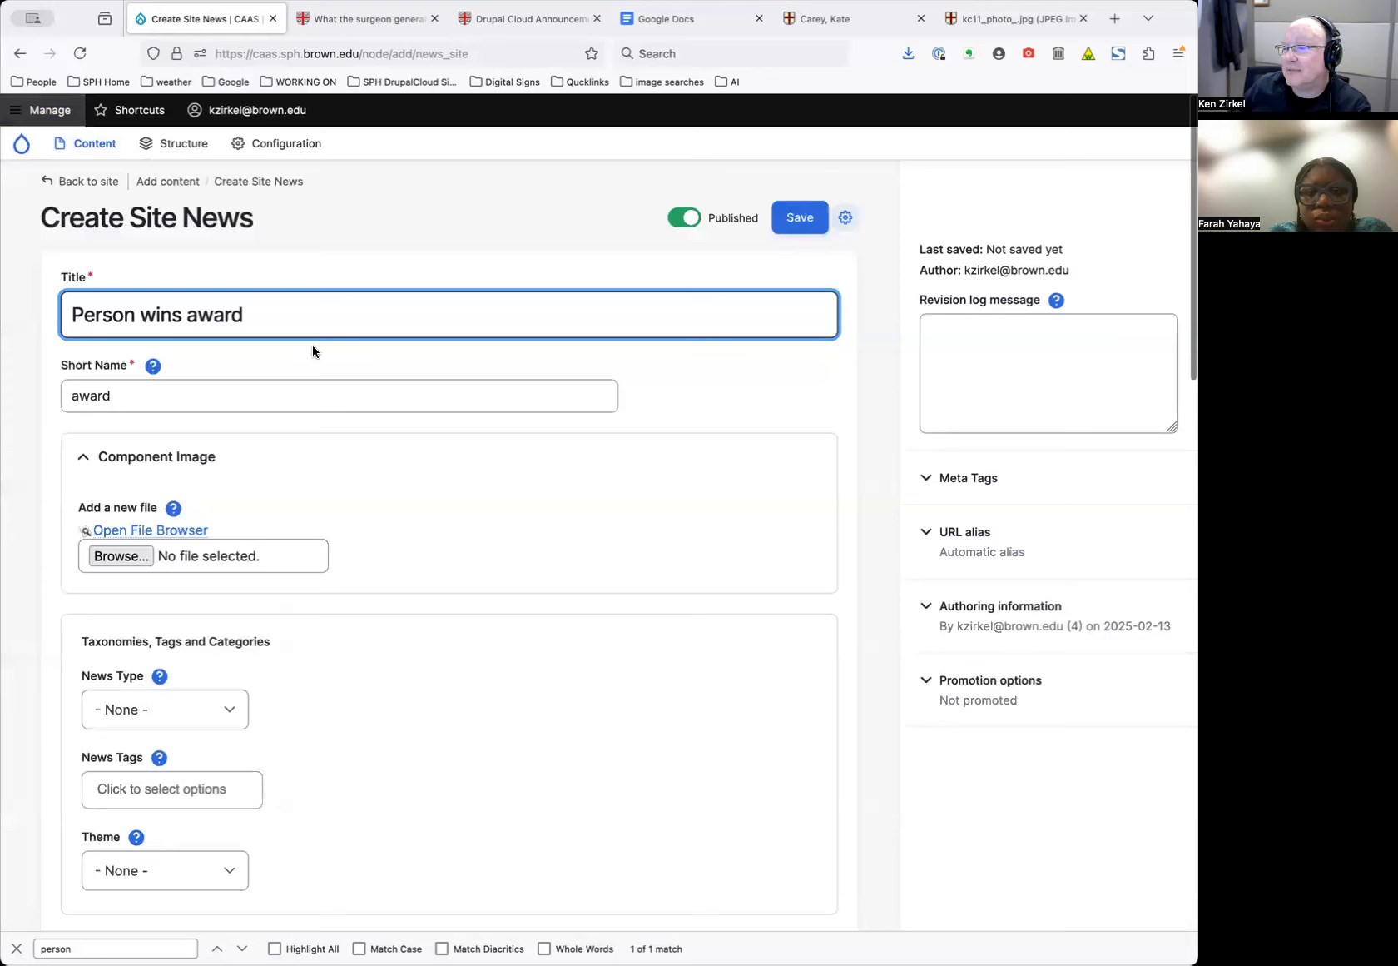
{"action": "scroll", "coordinate": [409, 496], "scroll_direction": "down", "scroll_amount": 1}
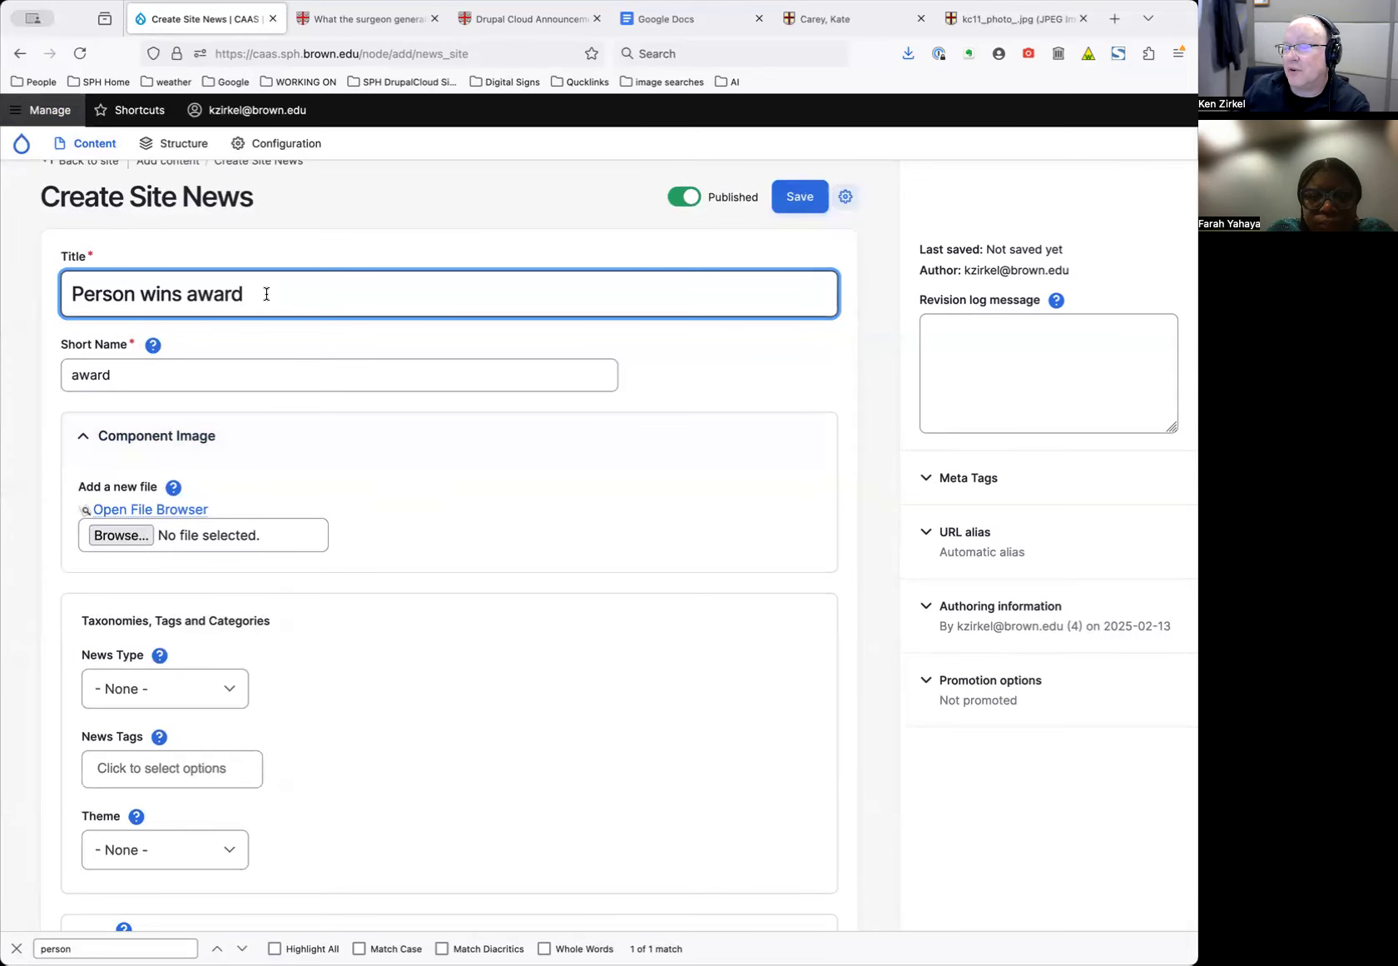
{"action": "scroll", "coordinate": [377, 478], "scroll_direction": "down", "scroll_amount": 1}
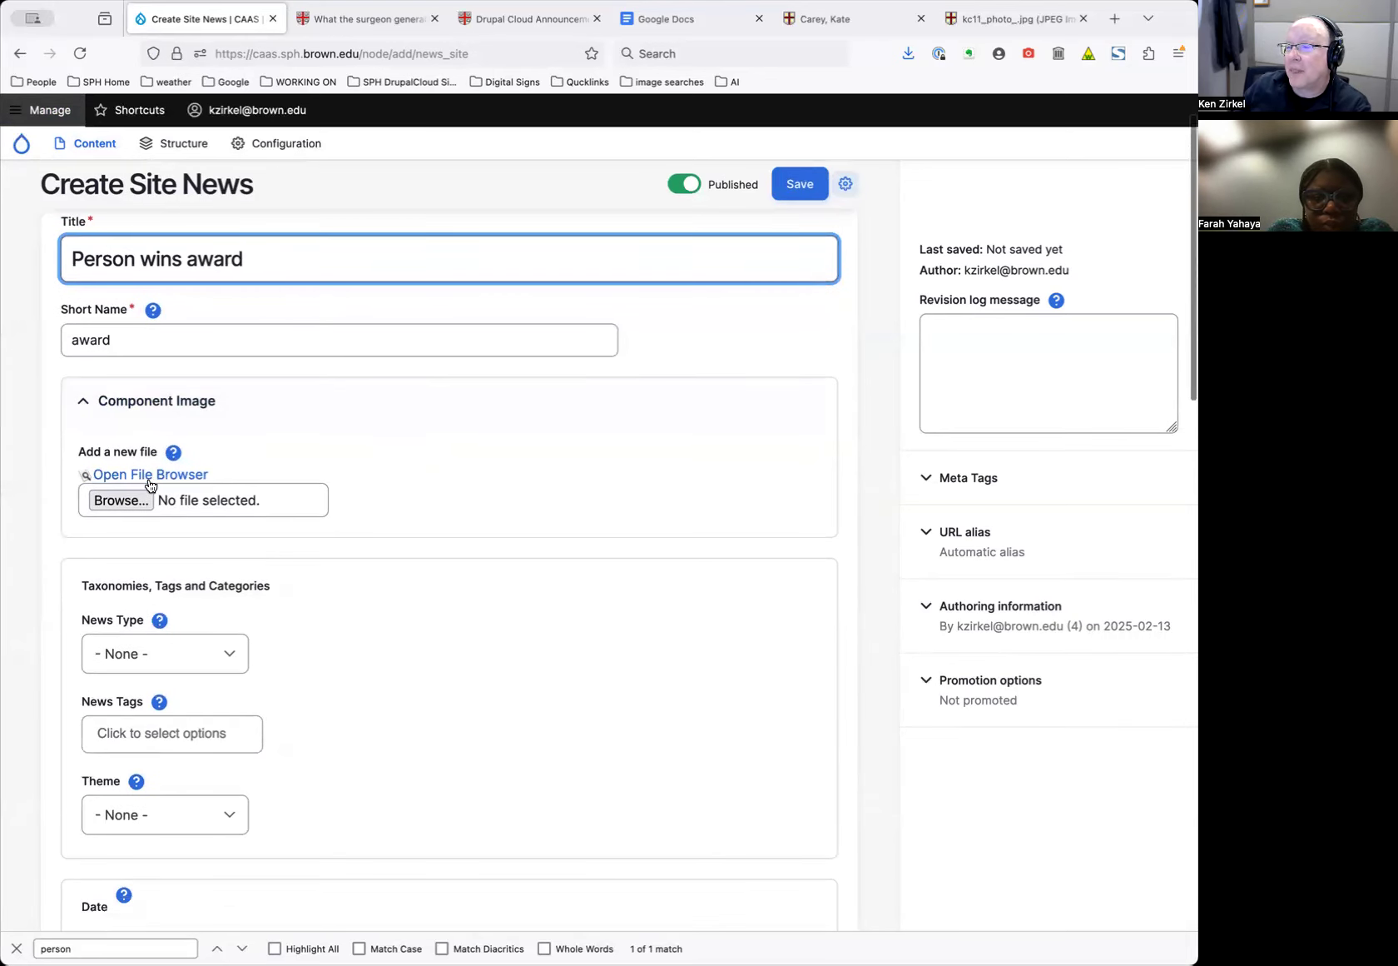
{"action": "scroll", "coordinate": [374, 571], "scroll_direction": "down", "scroll_amount": 3}
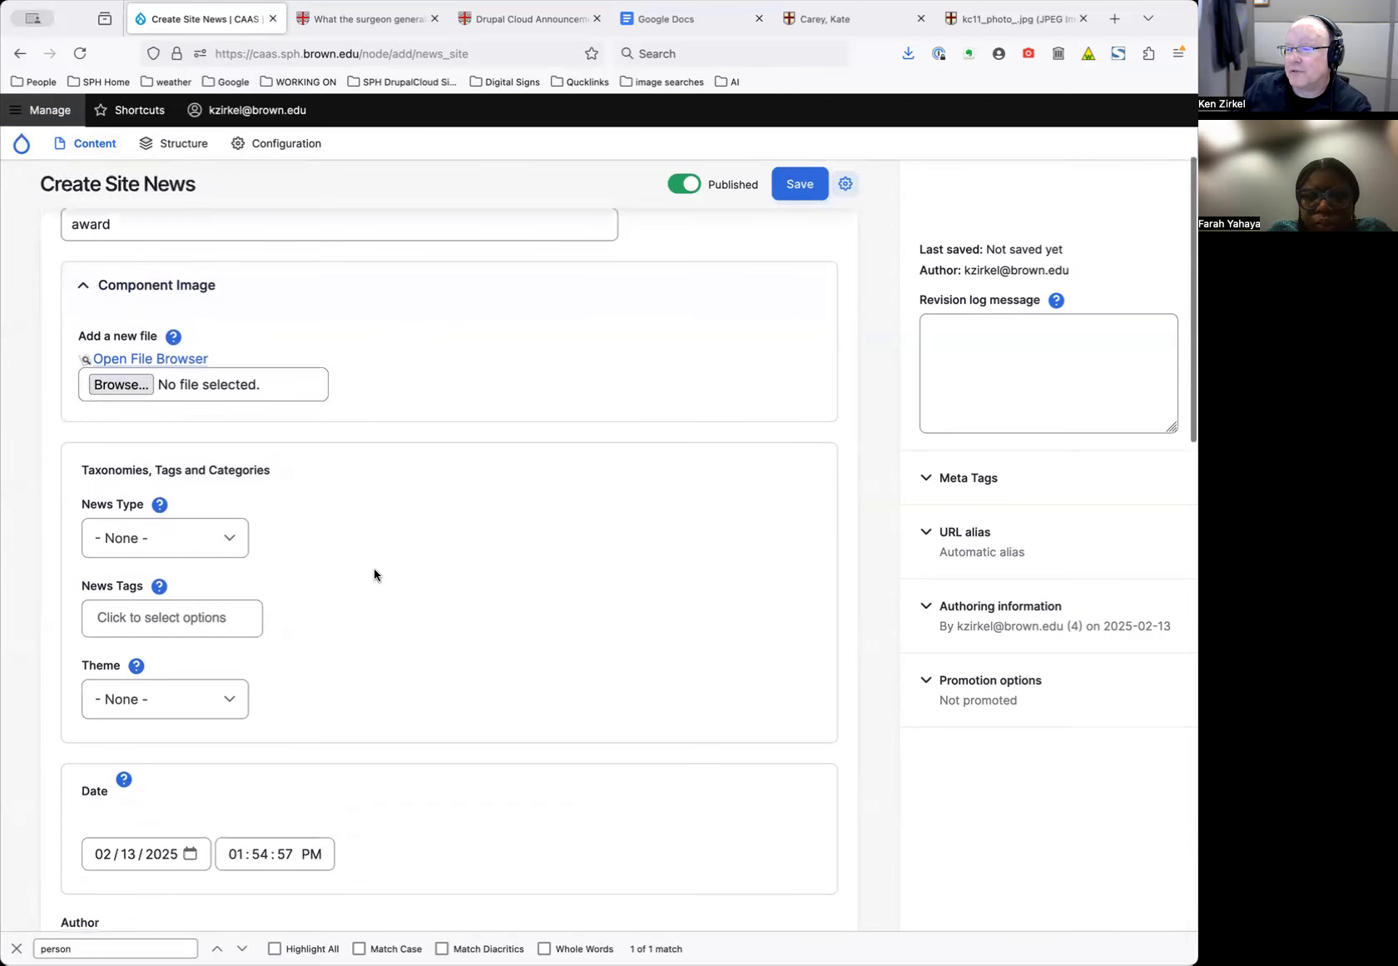
{"action": "scroll", "coordinate": [375, 571], "scroll_direction": "up", "scroll_amount": 4}
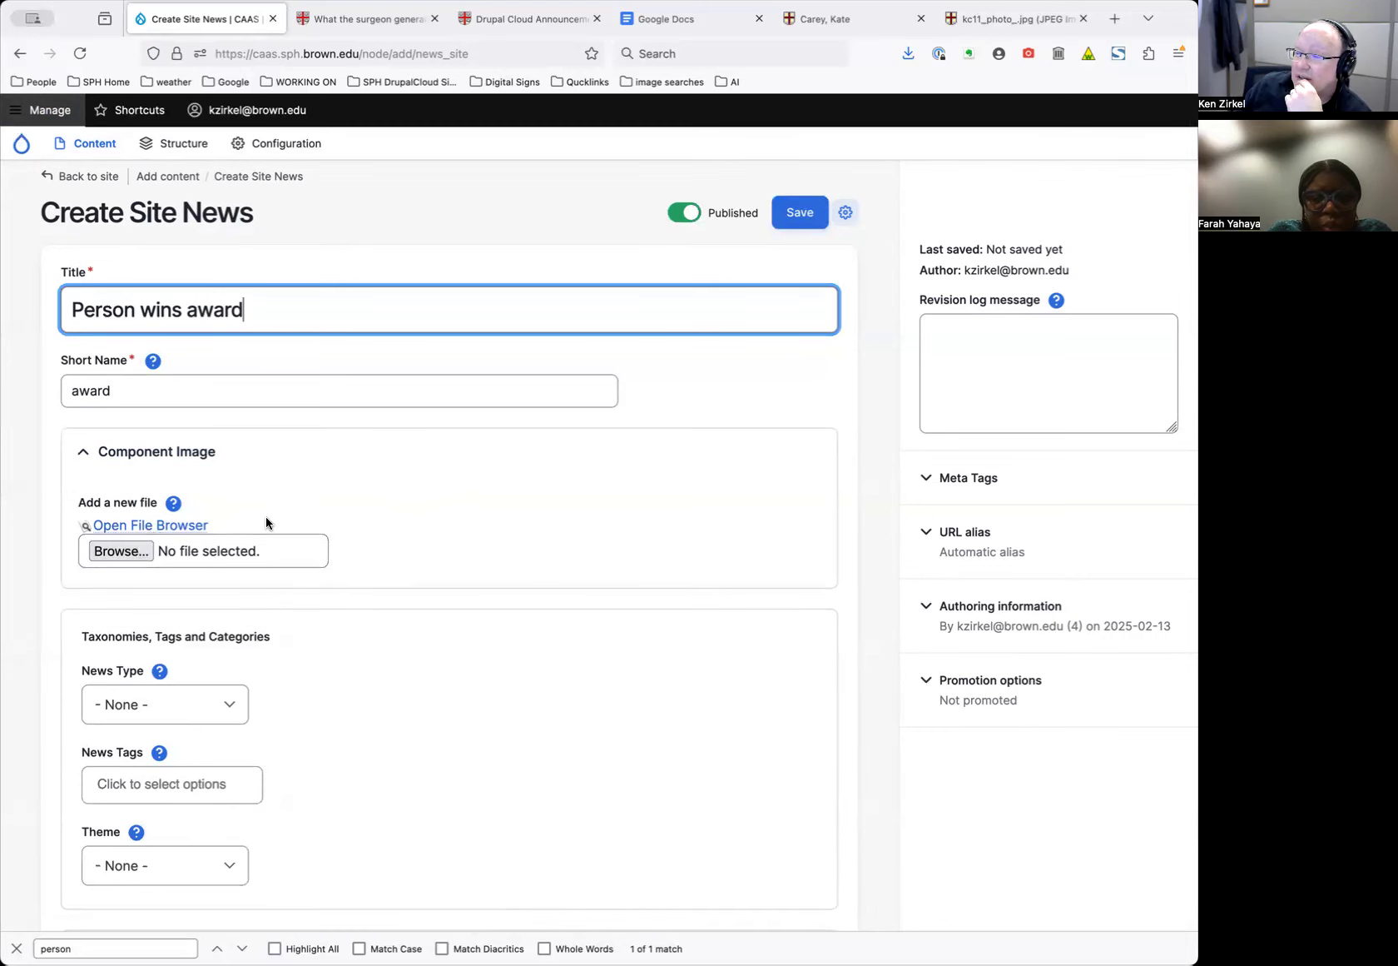
Choose the newest JPEG photo in Downloads as the Component Image to upload
{"action": "left_click", "coordinate": [138, 551]}
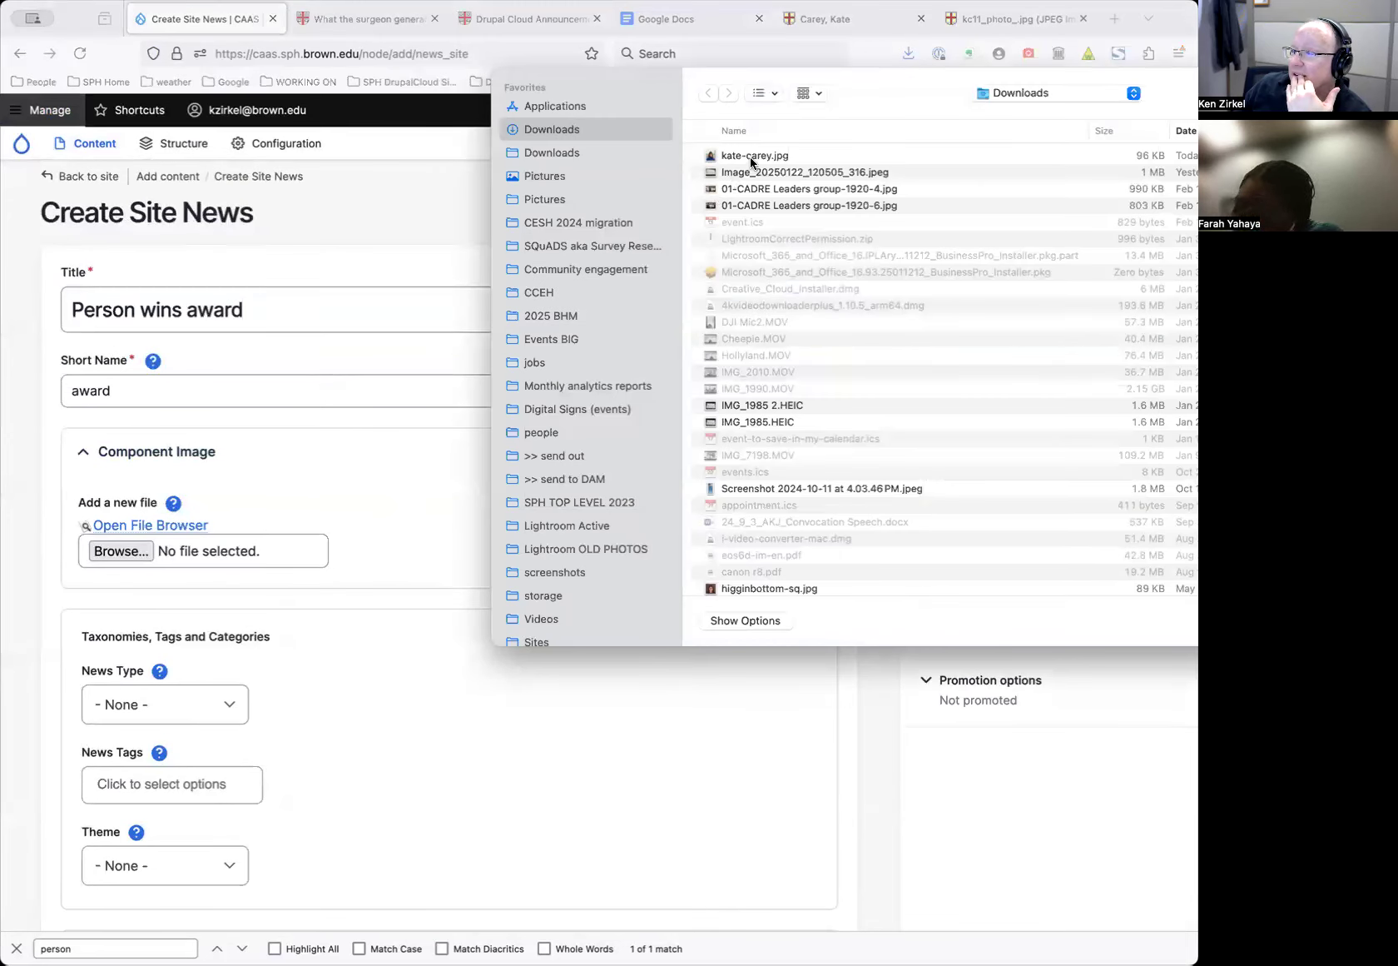
{"action": "left_click", "coordinate": [751, 158]}
{"action": "left_click_drag", "start_coordinate": [897, 77], "coordinate": [698, 83]}
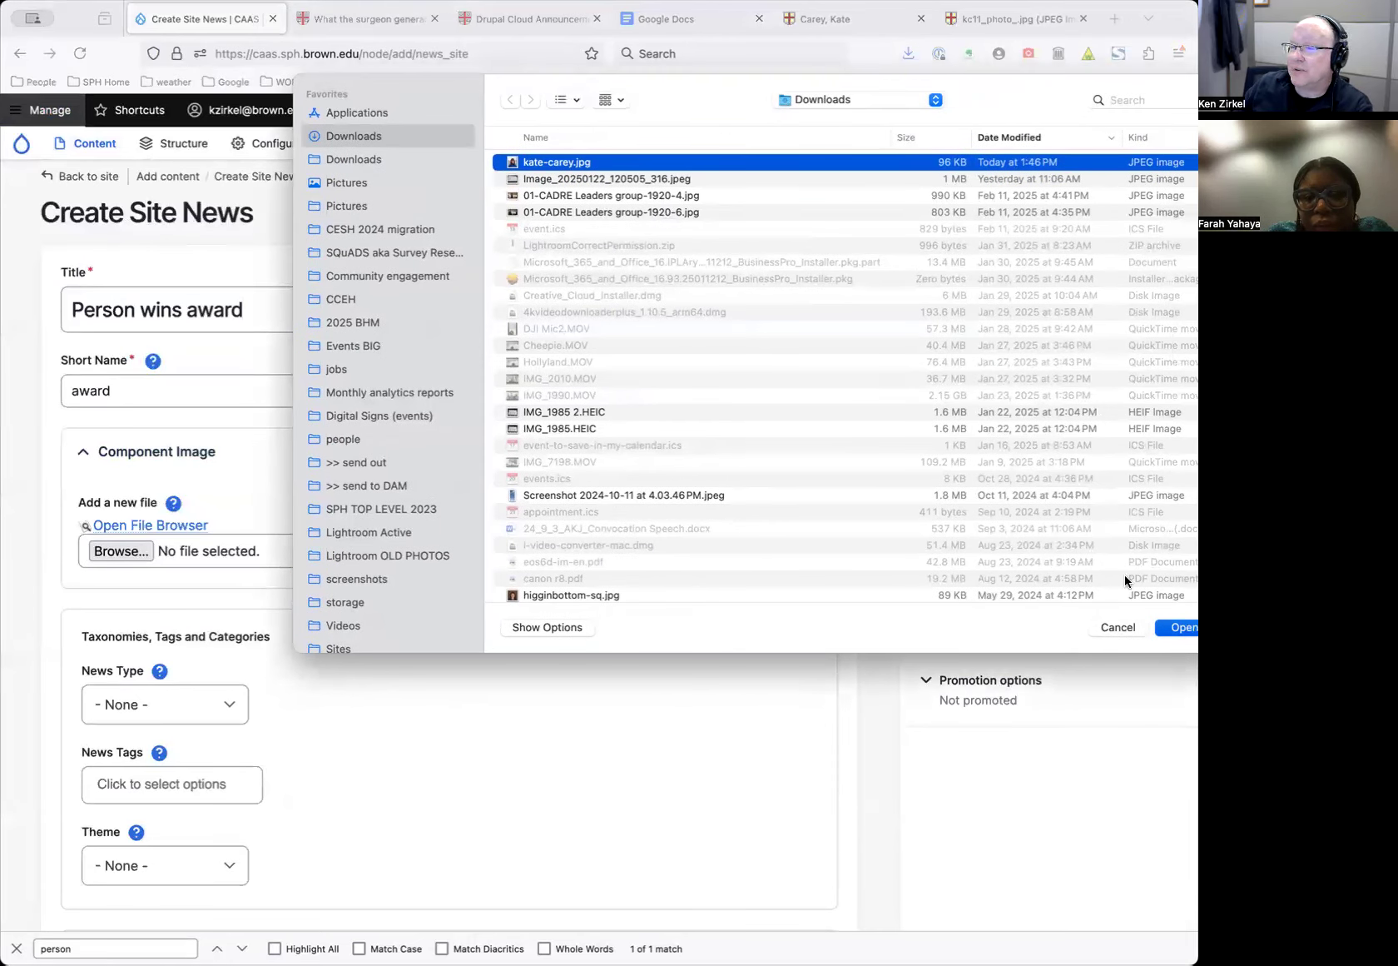
{"action": "key", "text": "Return"}
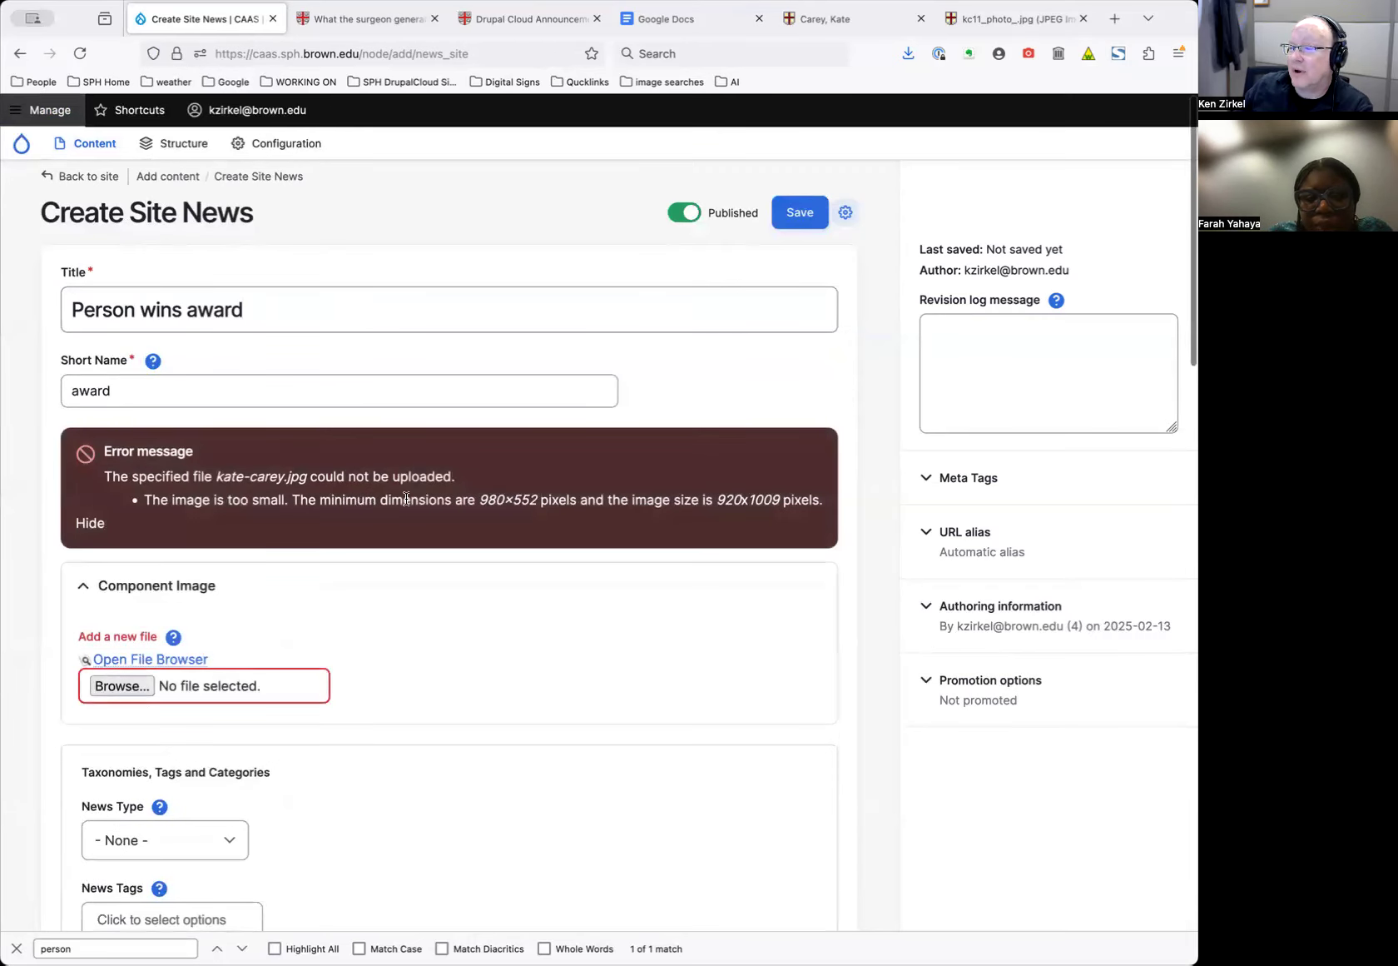
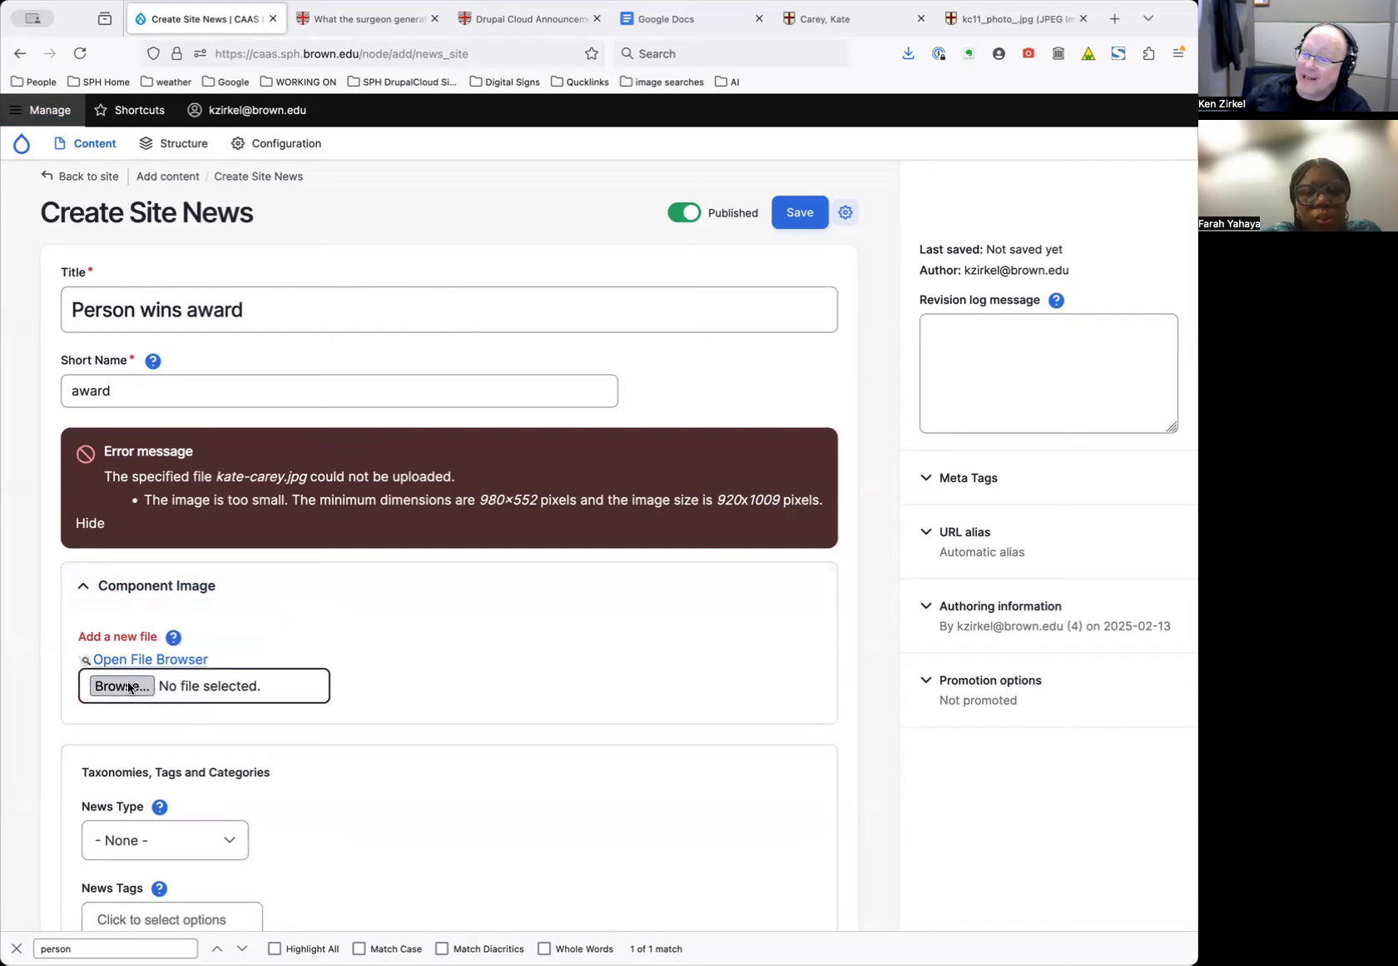
Upload the 2900-pixel headshot JPG from the people folder as the component image
{"action": "left_click", "coordinate": [129, 687]}
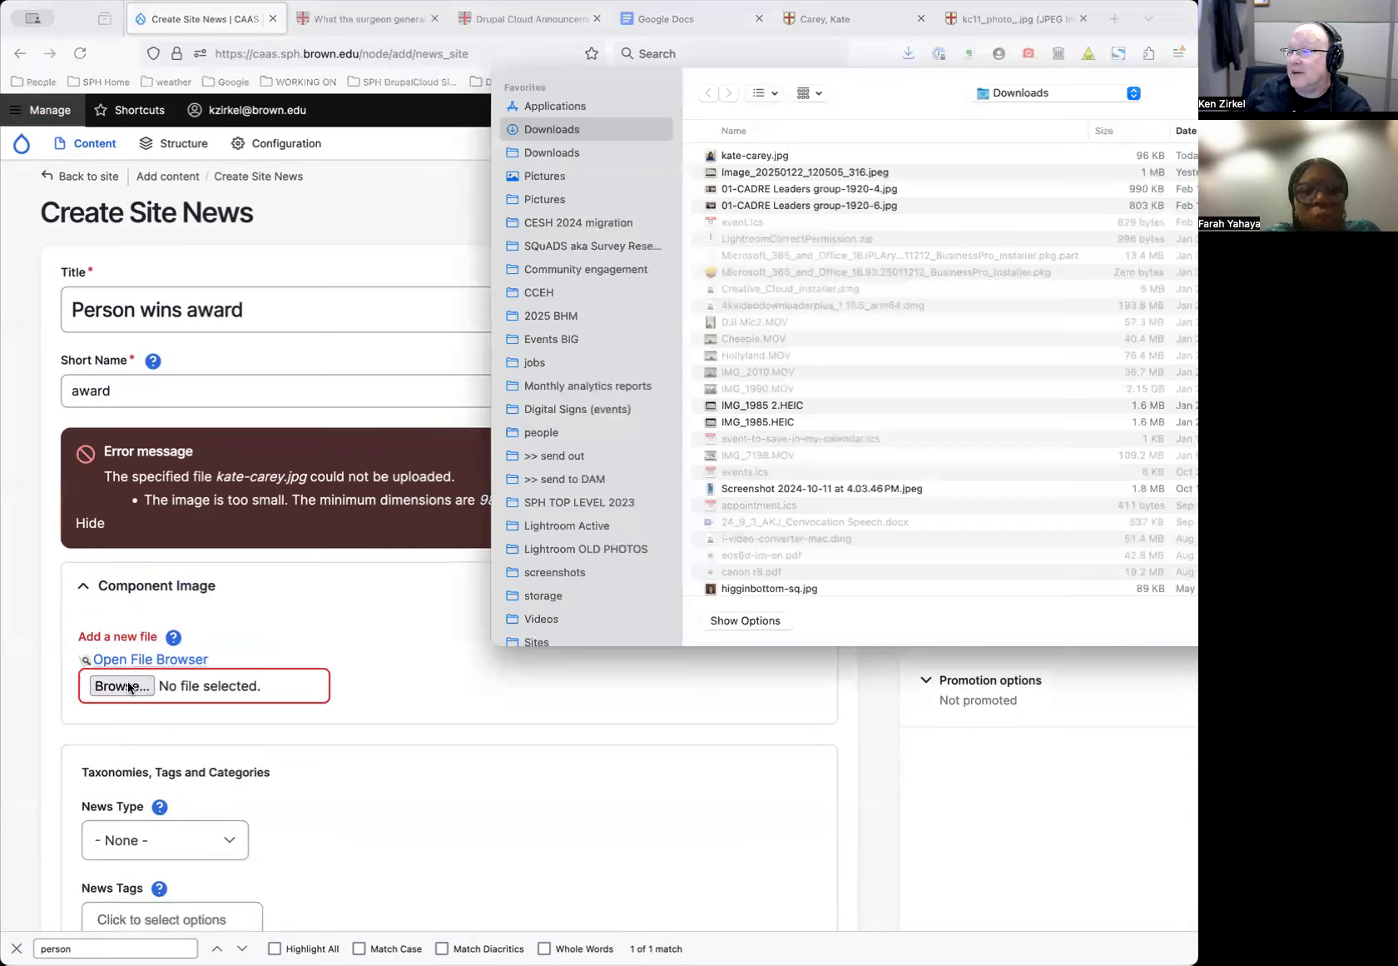
{"action": "scroll", "coordinate": [617, 506], "scroll_direction": "down", "scroll_amount": 1}
{"action": "left_click", "coordinate": [563, 408]}
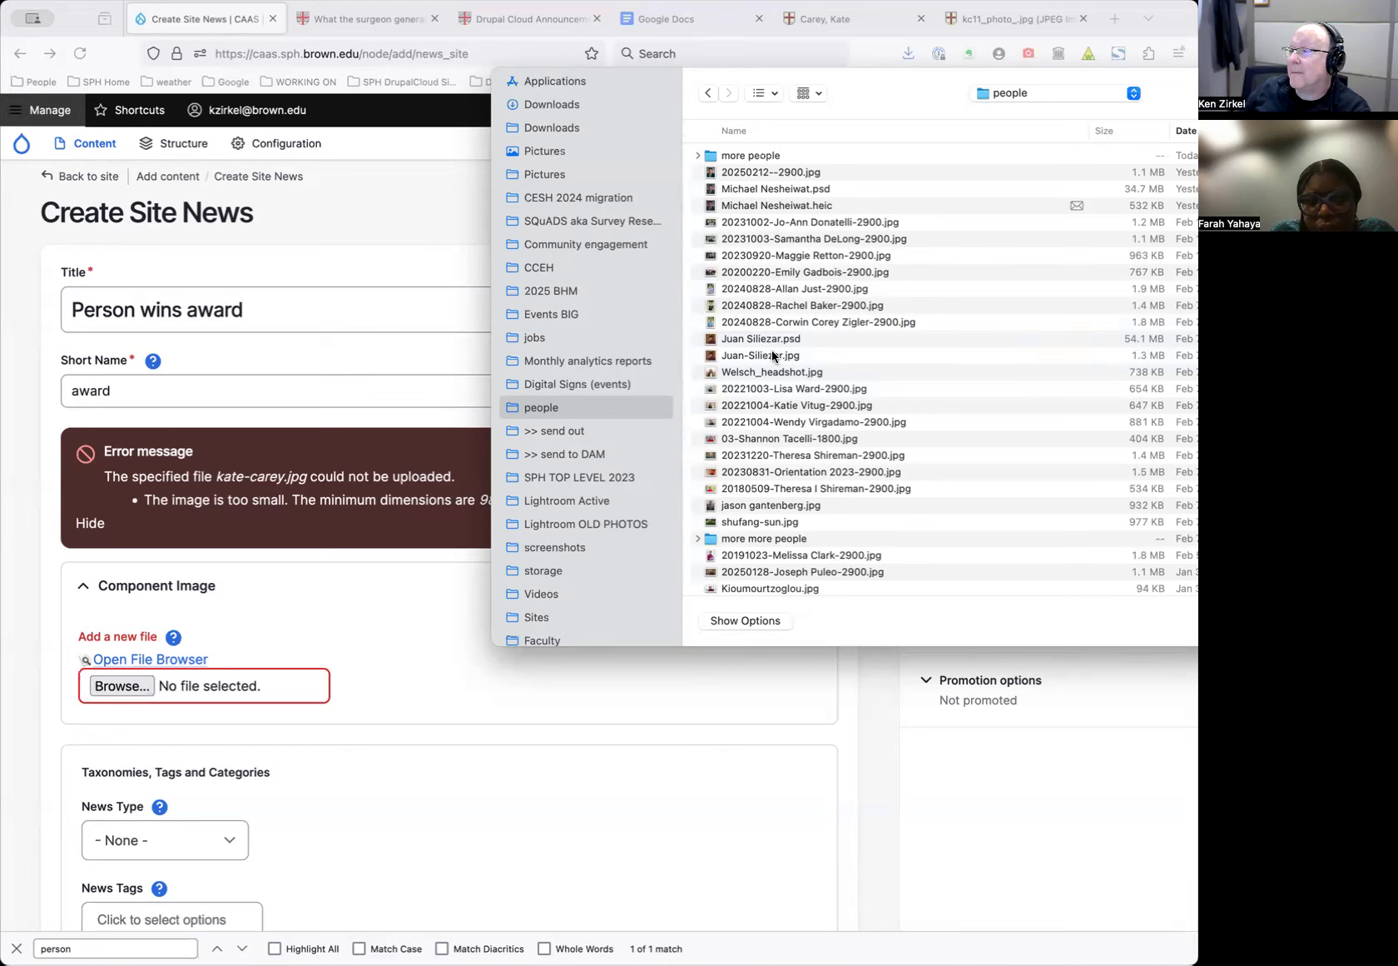
{"action": "left_click", "coordinate": [789, 297]}
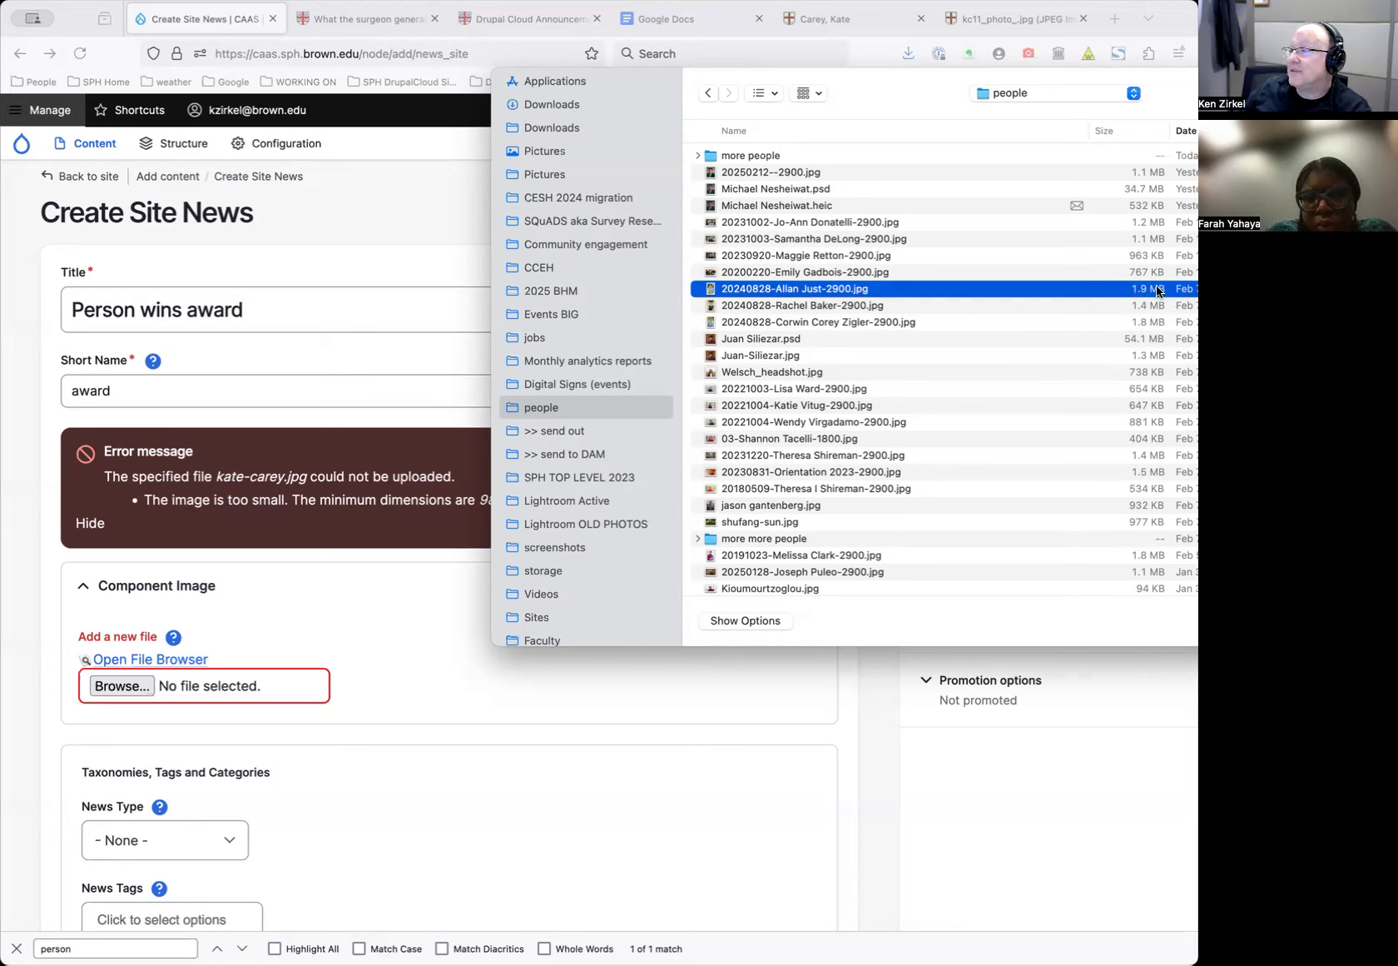
{"action": "left_click", "coordinate": [1173, 305]}
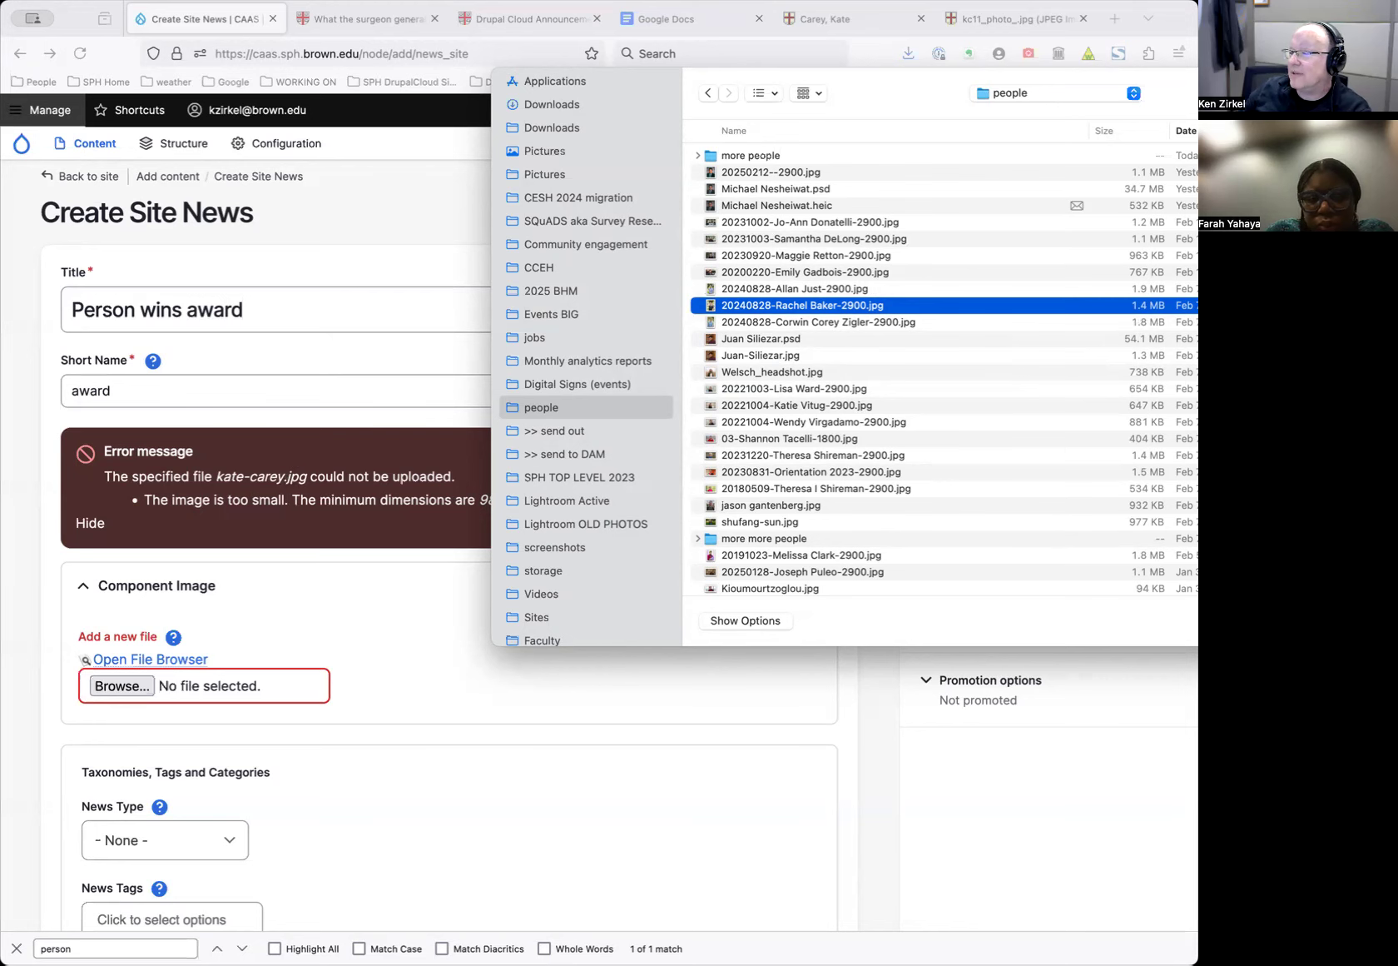
{"action": "key", "text": "Return"}
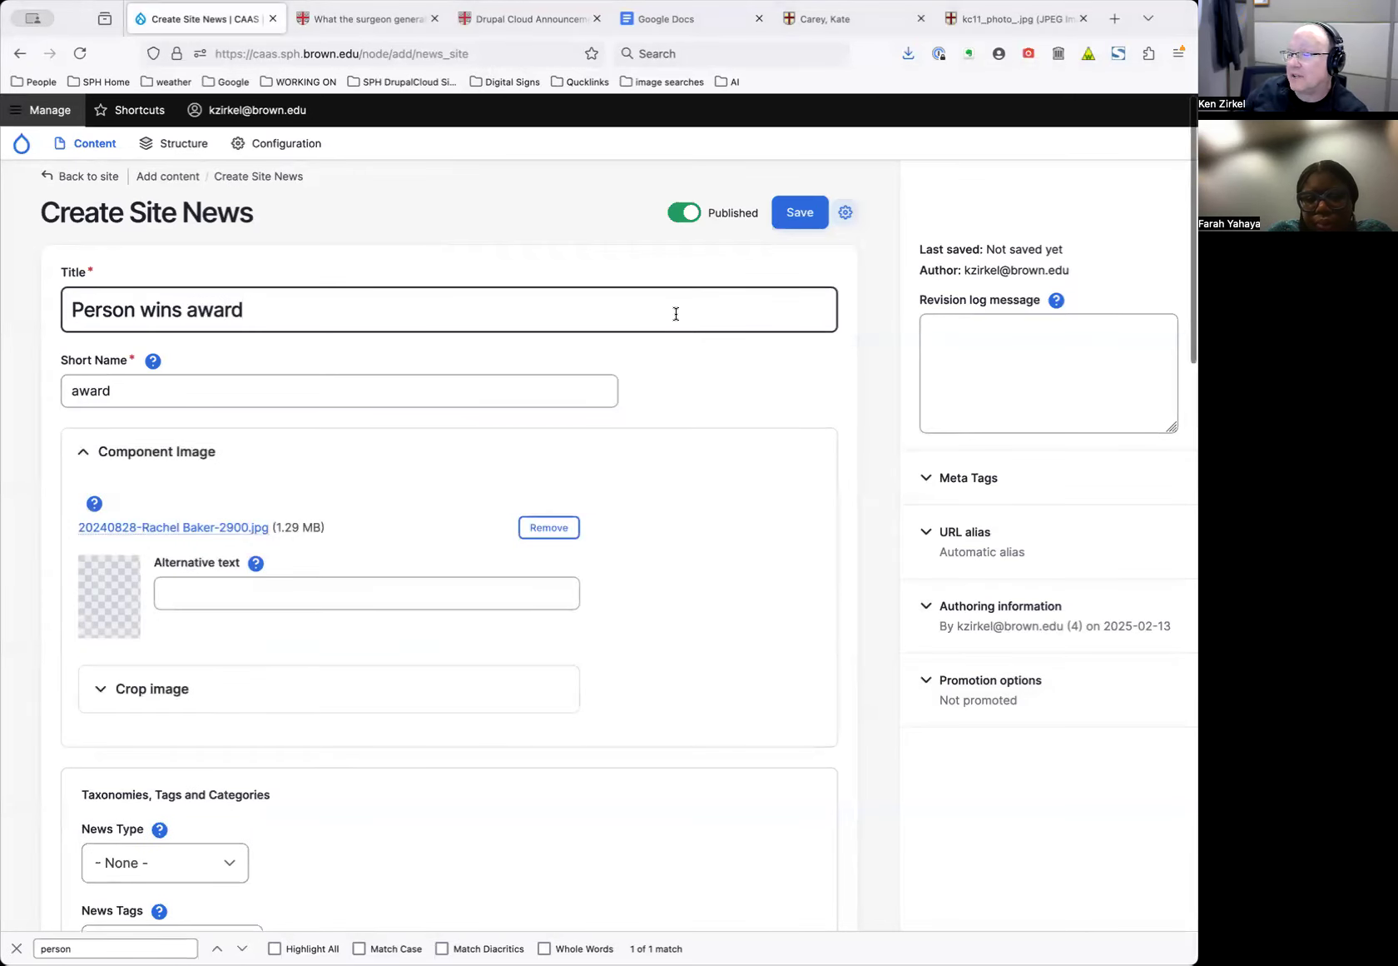
Enter 'Person' as the headshot's alternative text
{"action": "left_click", "coordinate": [246, 595]}
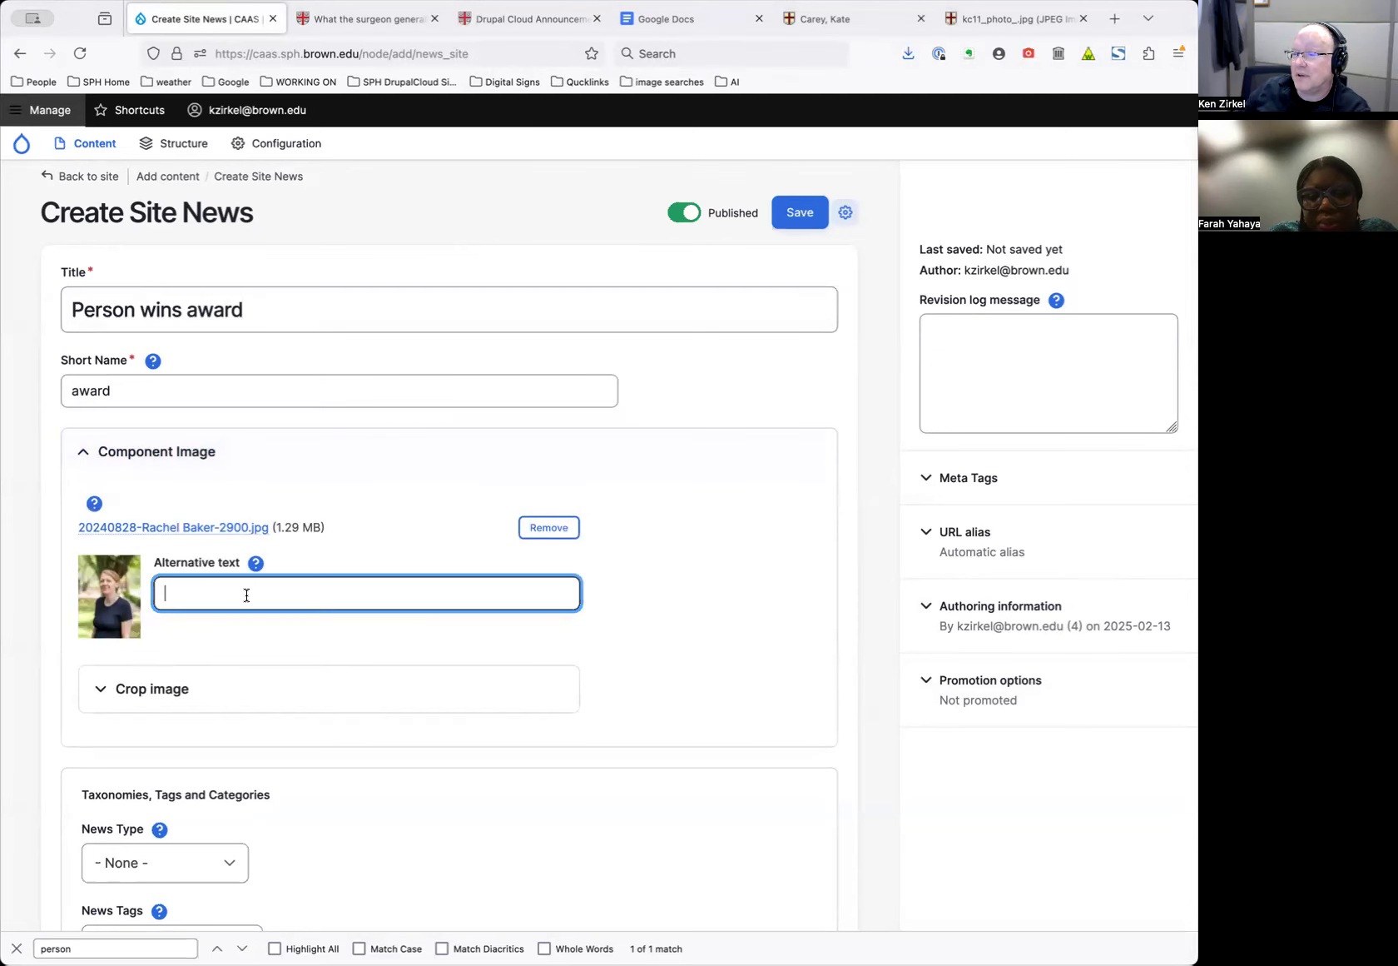
{"action": "type", "text": "Person"}
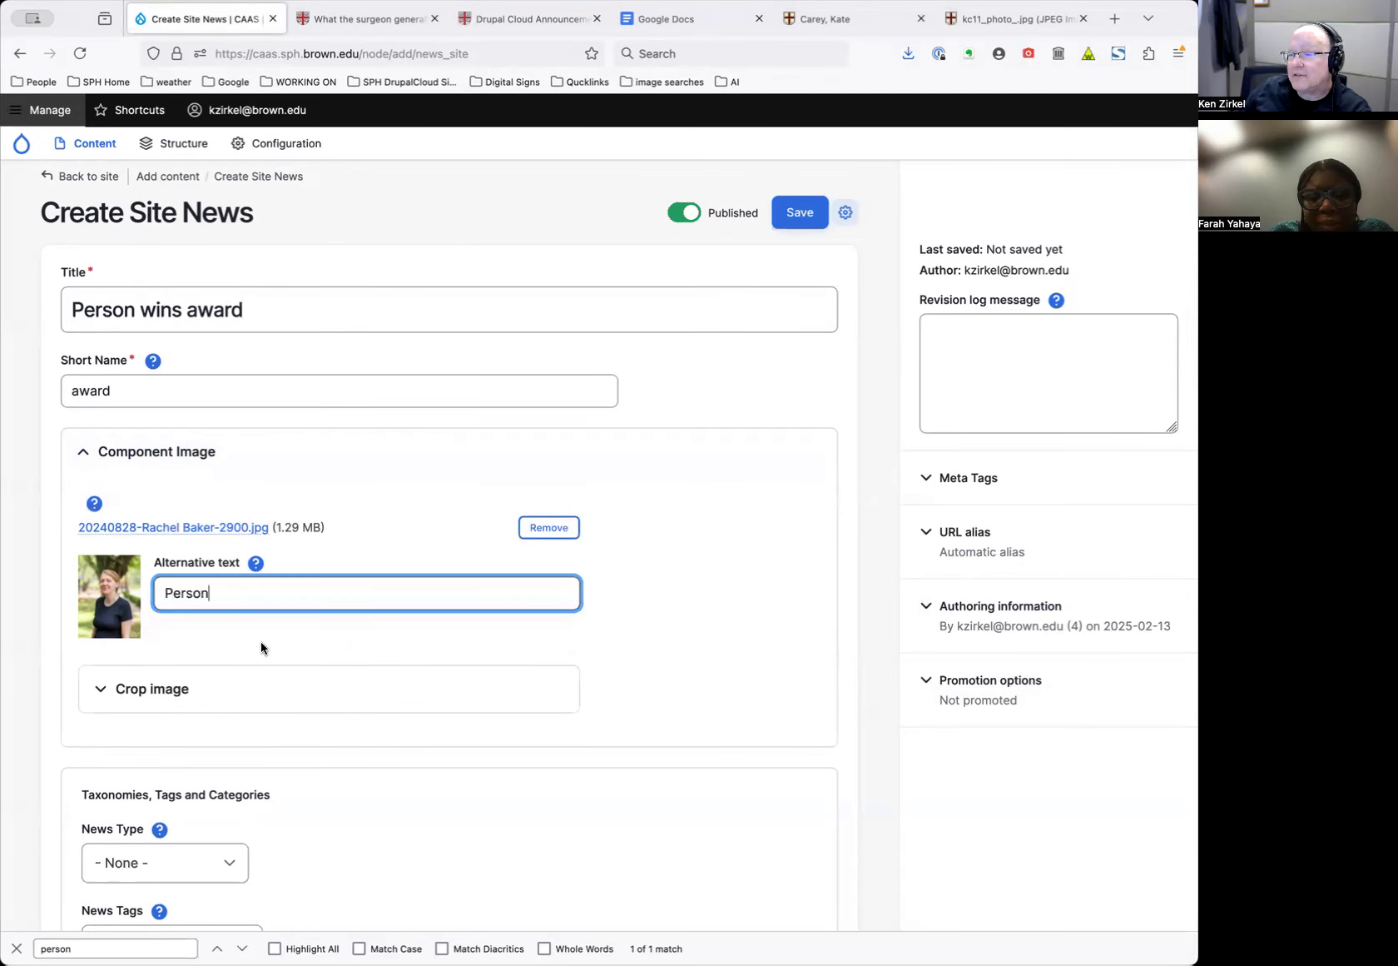
{"action": "scroll", "coordinate": [262, 643], "scroll_direction": "down", "scroll_amount": 3}
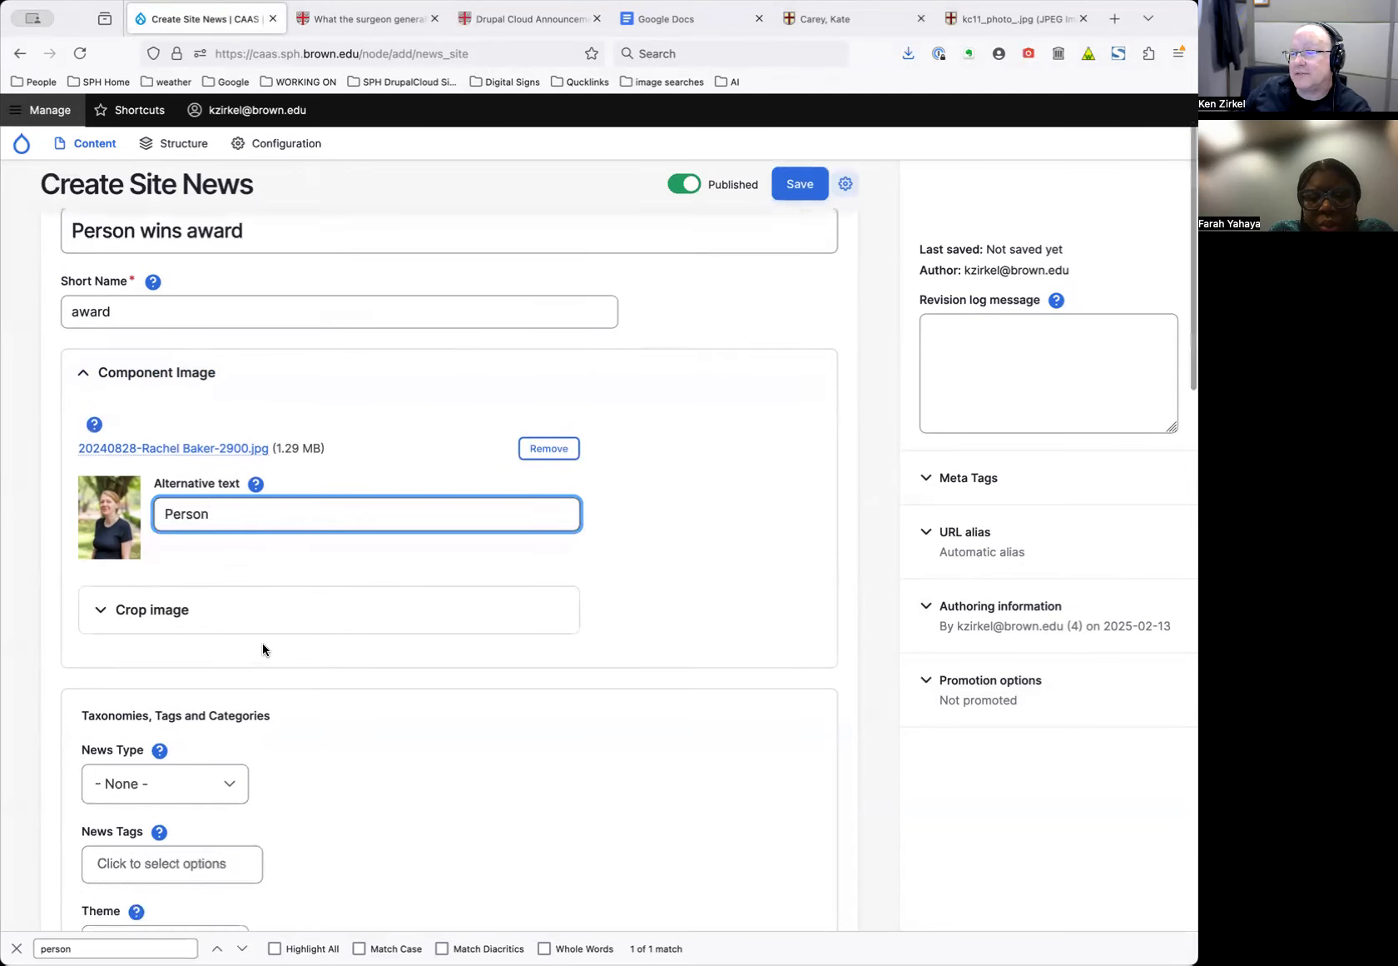
Frame the Classic, Portrait Full, Square and Wide crops on the person's face
{"action": "left_click", "coordinate": [184, 576]}
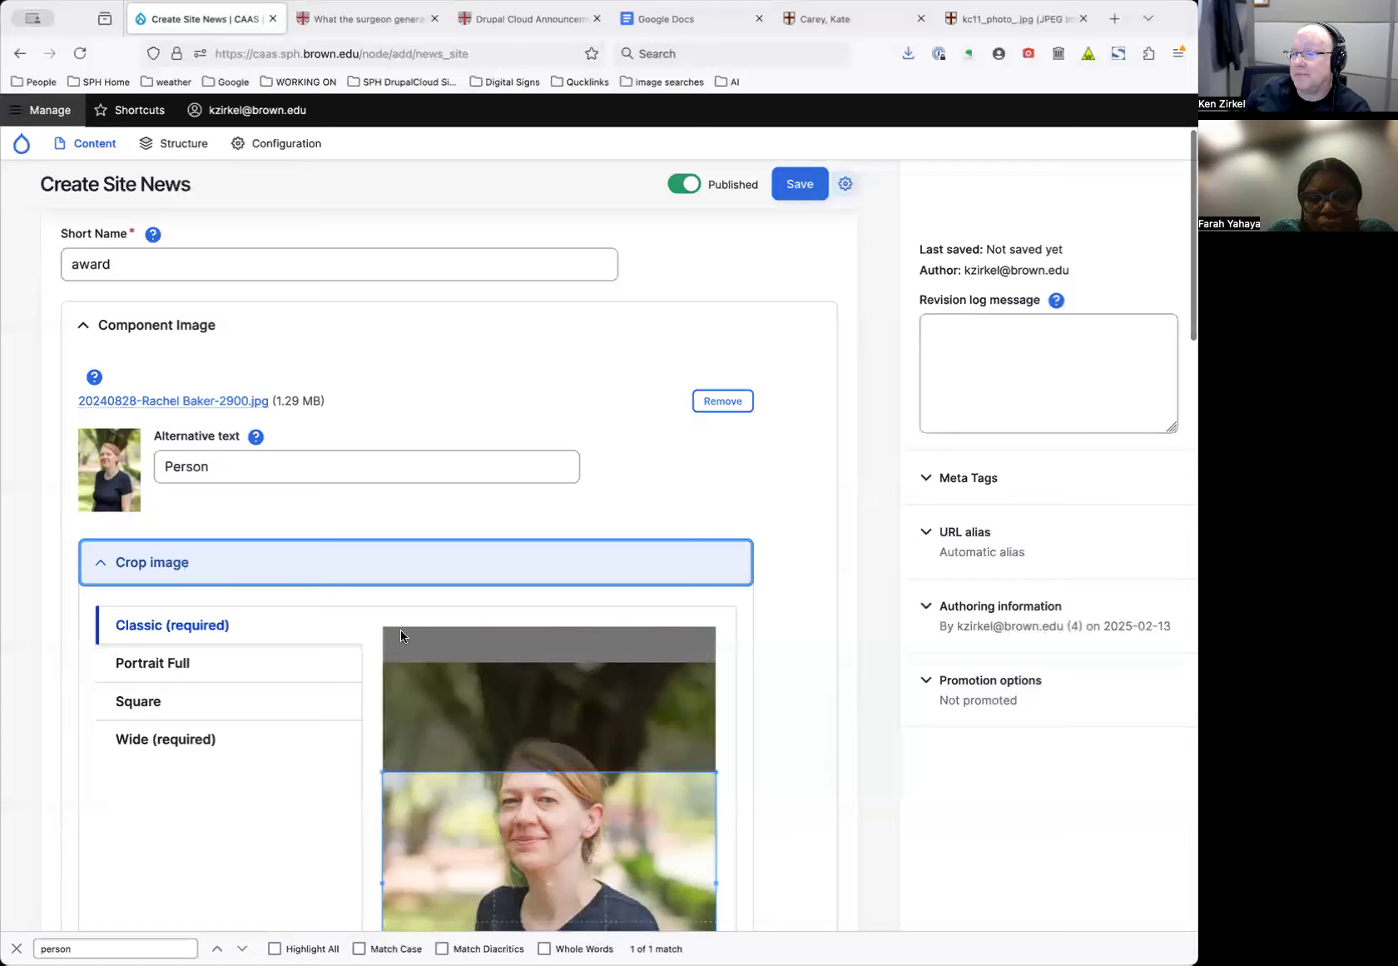
{"action": "scroll", "coordinate": [803, 708], "scroll_direction": "down", "scroll_amount": 7}
{"action": "left_click_drag", "start_coordinate": [558, 584], "coordinate": [549, 535]}
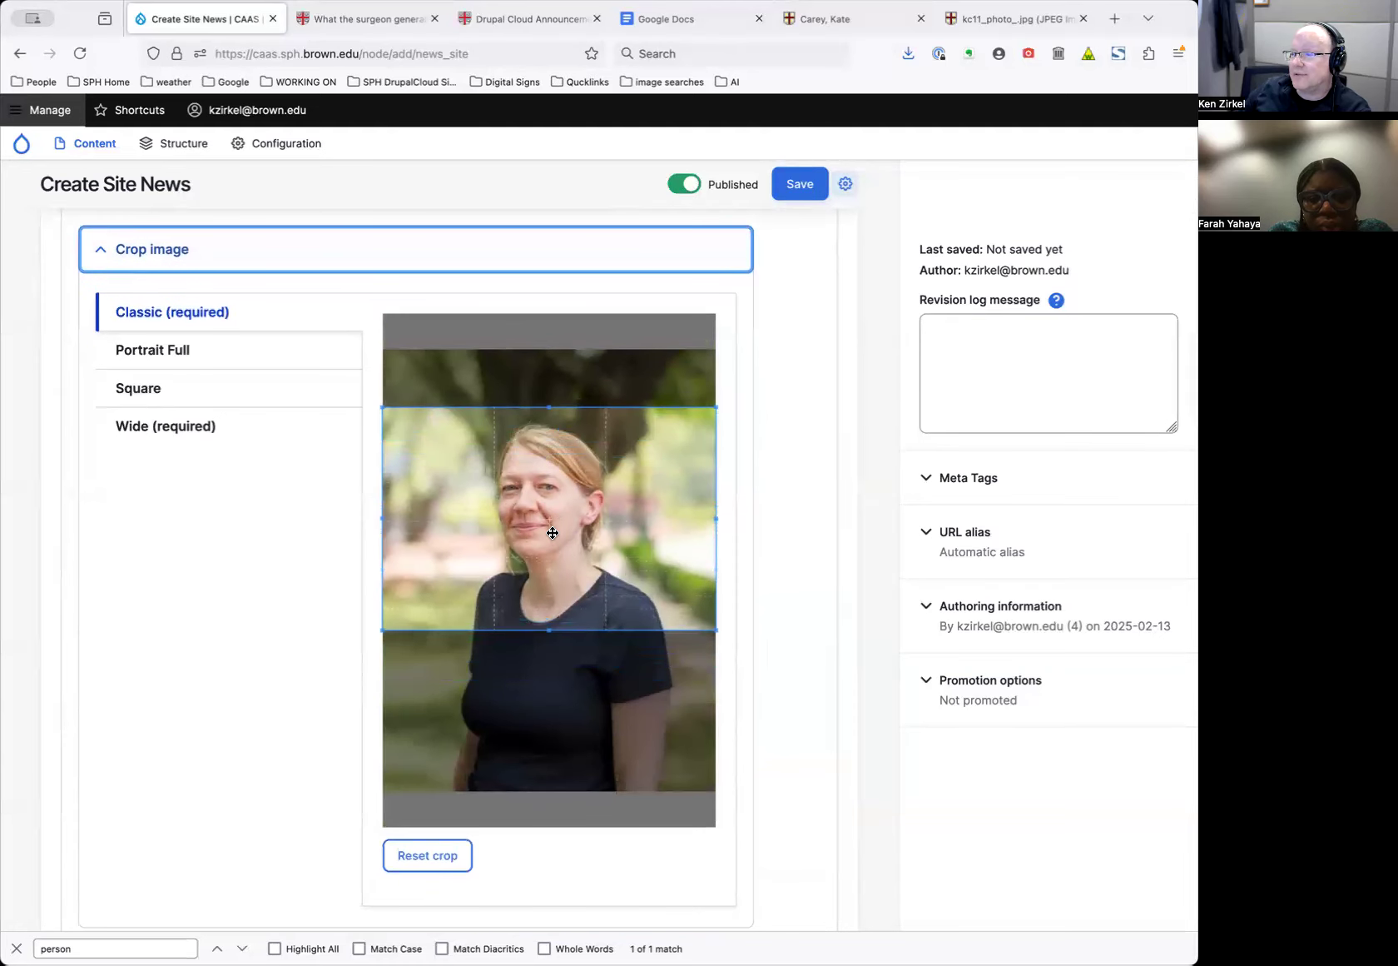
{"action": "left_click", "coordinate": [256, 394]}
{"action": "left_click", "coordinate": [255, 372]}
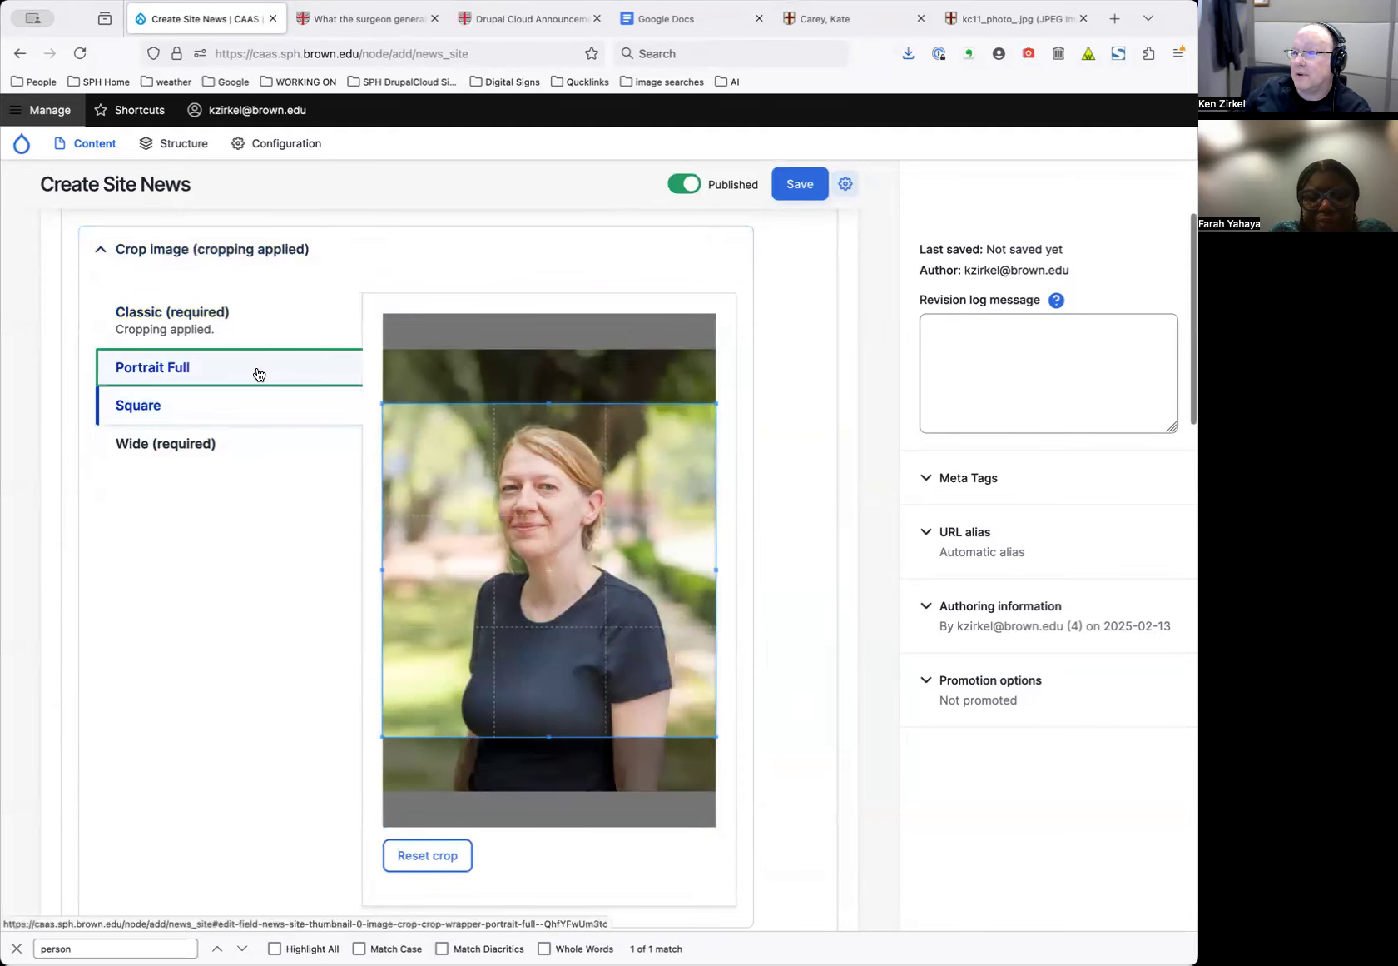
{"action": "left_click", "coordinate": [206, 414]}
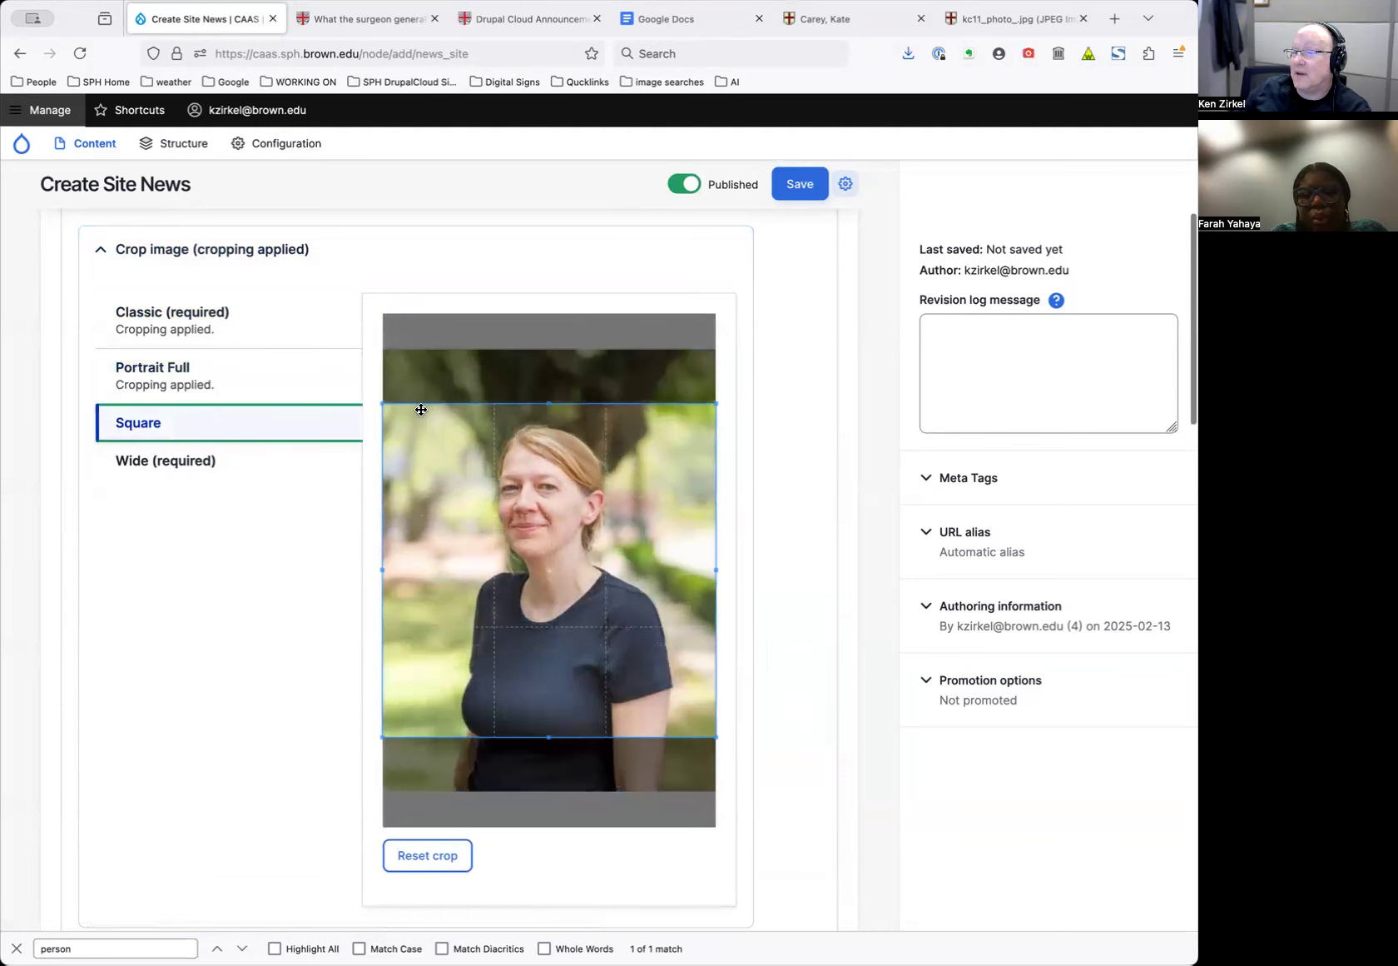
{"action": "left_click", "coordinate": [515, 434]}
{"action": "left_click", "coordinate": [260, 470]}
{"action": "left_click_drag", "start_coordinate": [516, 497], "coordinate": [521, 440]}
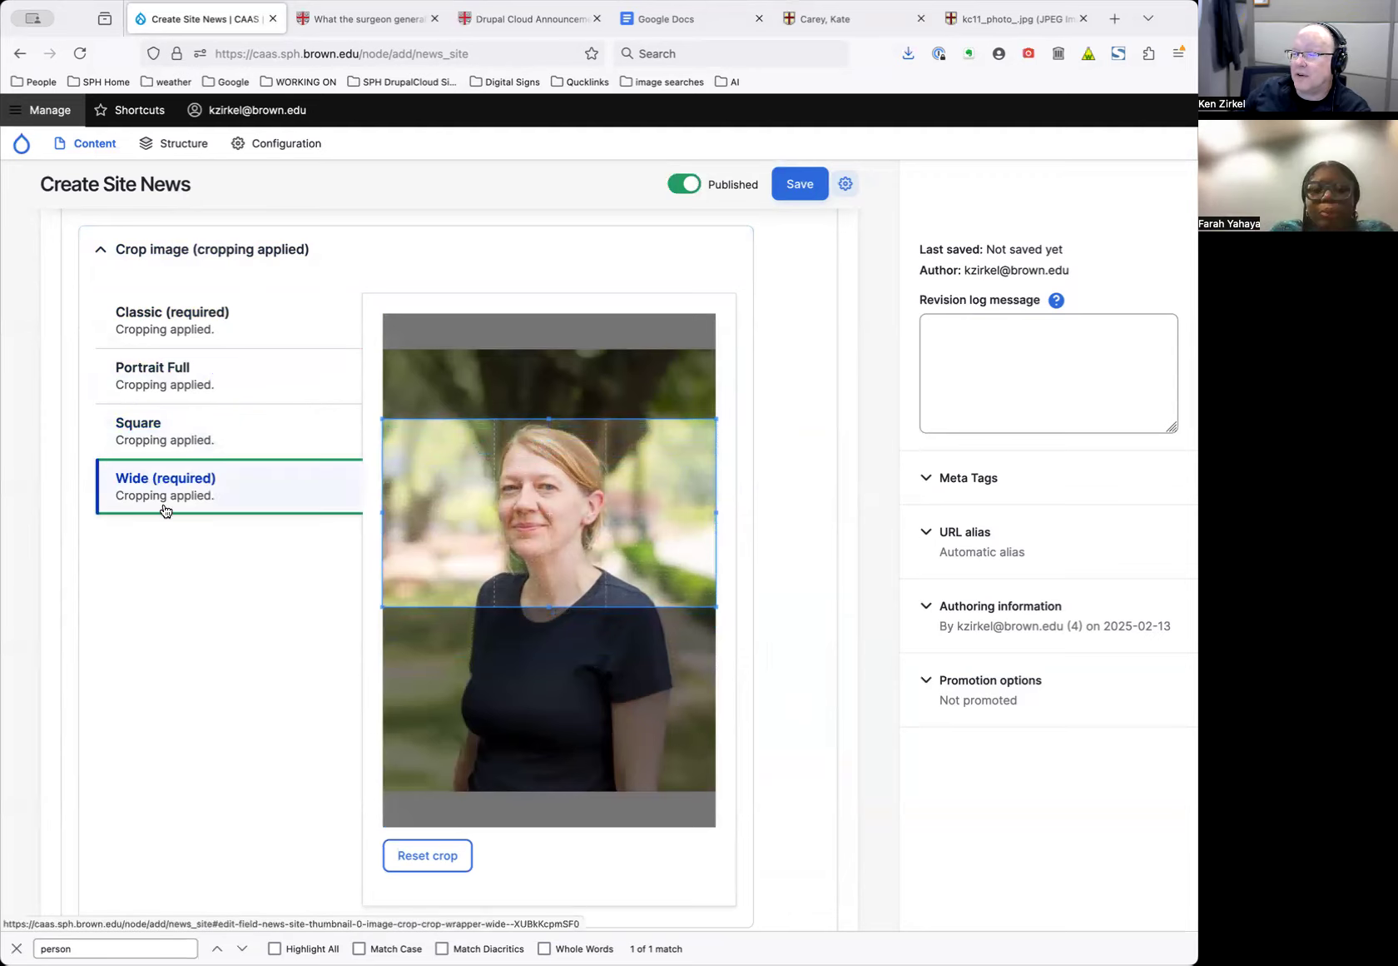
{"action": "scroll", "coordinate": [187, 561], "scroll_direction": "down", "scroll_amount": 5}
{"action": "scroll", "coordinate": [189, 562], "scroll_direction": "down", "scroll_amount": 6}
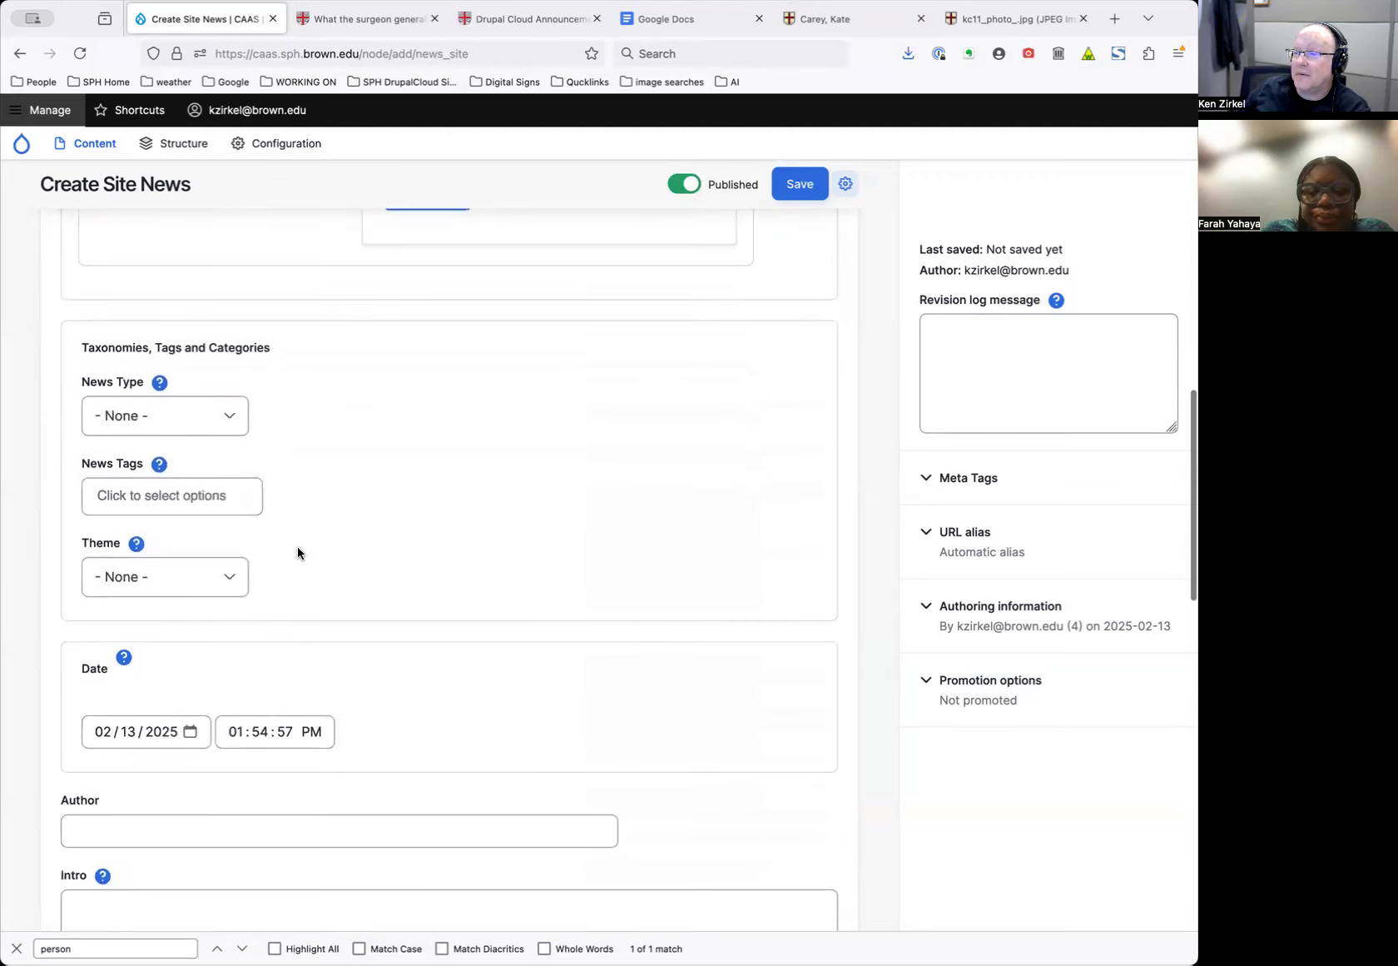
Tag the news item 'Awards, honors' and check its 02/13/2025 date
{"action": "left_click", "coordinate": [189, 413]}
{"action": "left_click", "coordinate": [203, 490]}
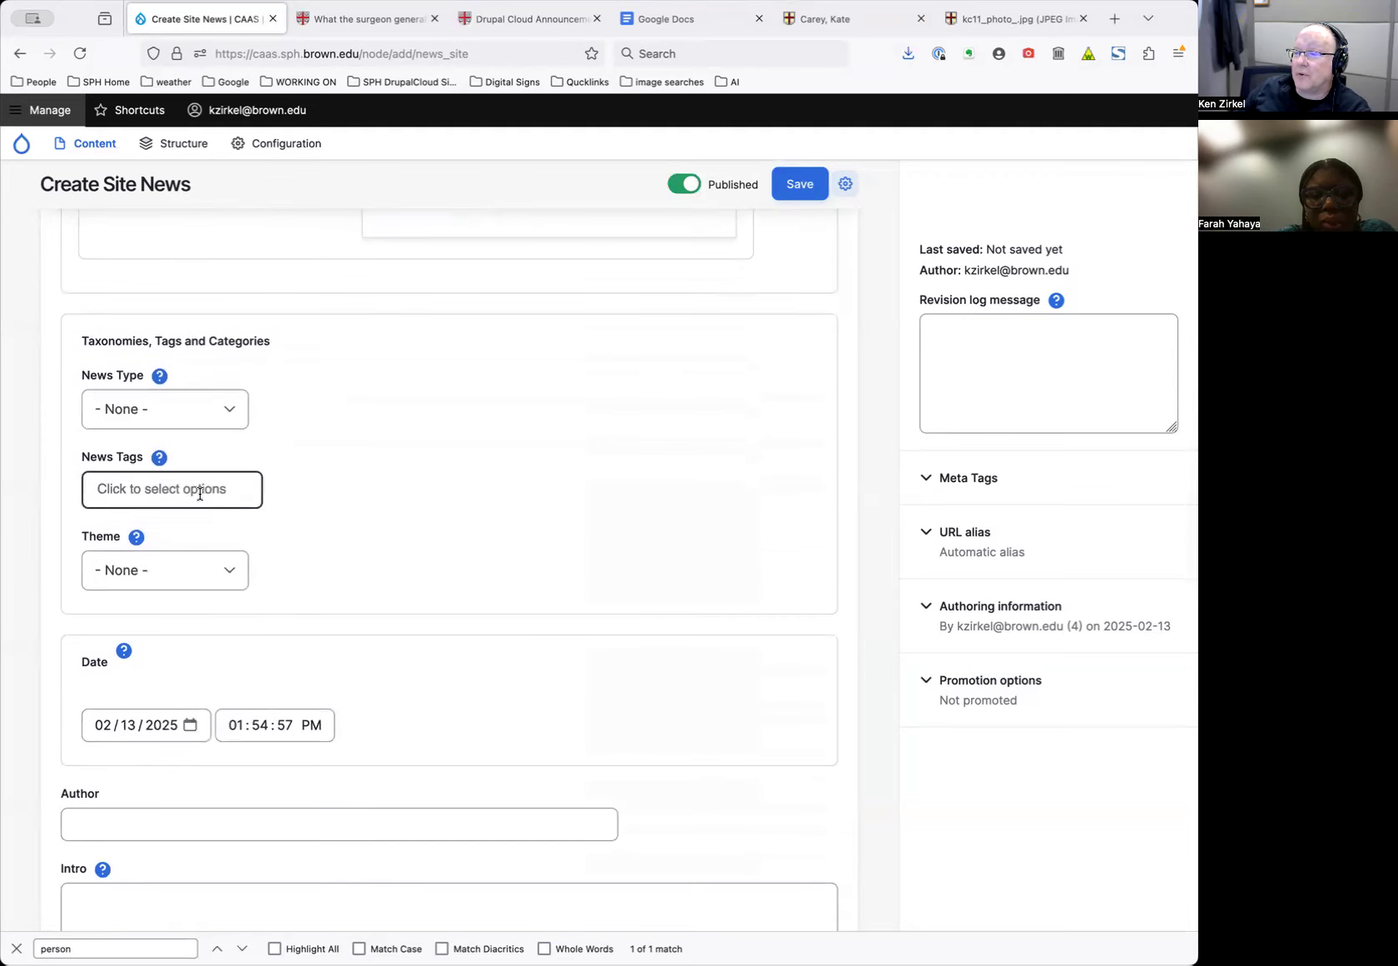
{"action": "left_click", "coordinate": [199, 521]}
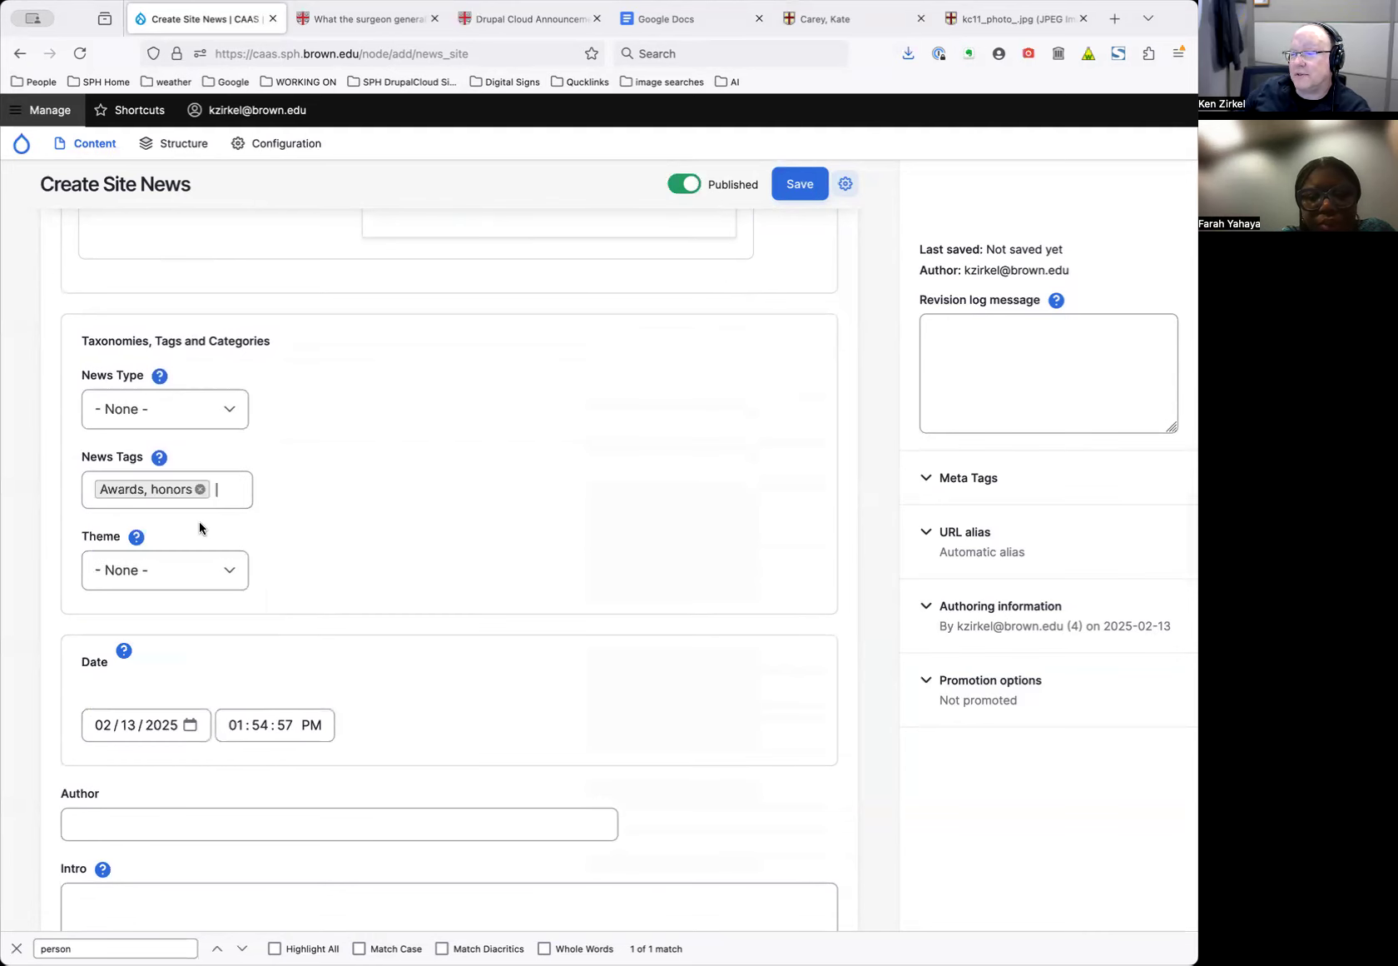
{"action": "scroll", "coordinate": [405, 550], "scroll_direction": "down", "scroll_amount": 3}
{"action": "left_click", "coordinate": [102, 526]}
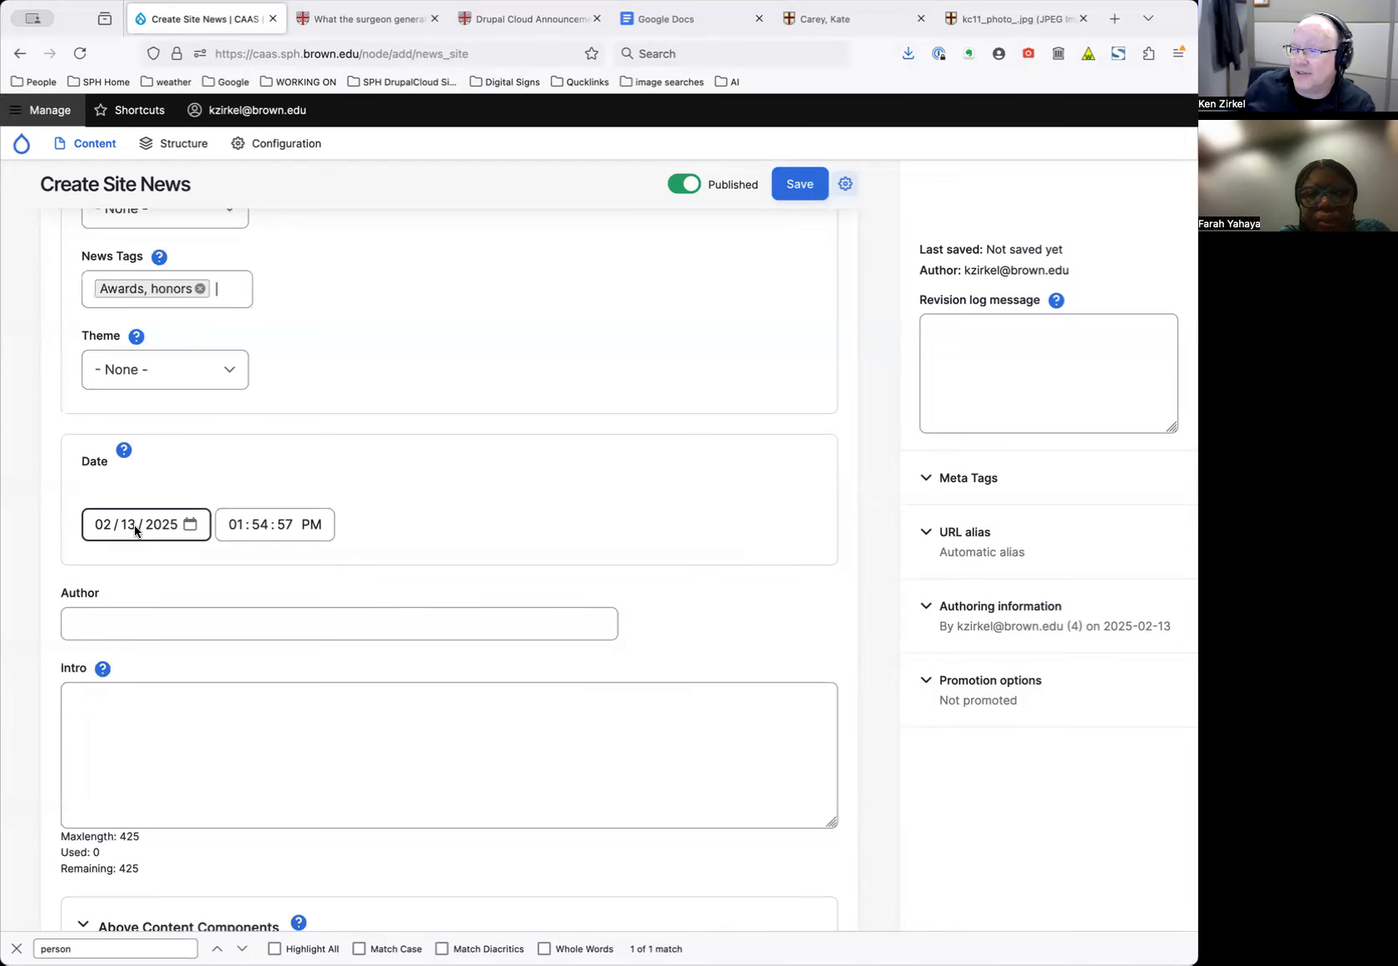
Move from the Author field to the Intro box, leaving both empty
{"action": "scroll", "coordinate": [132, 531], "scroll_direction": "down", "scroll_amount": 2}
{"action": "left_click", "coordinate": [133, 485]}
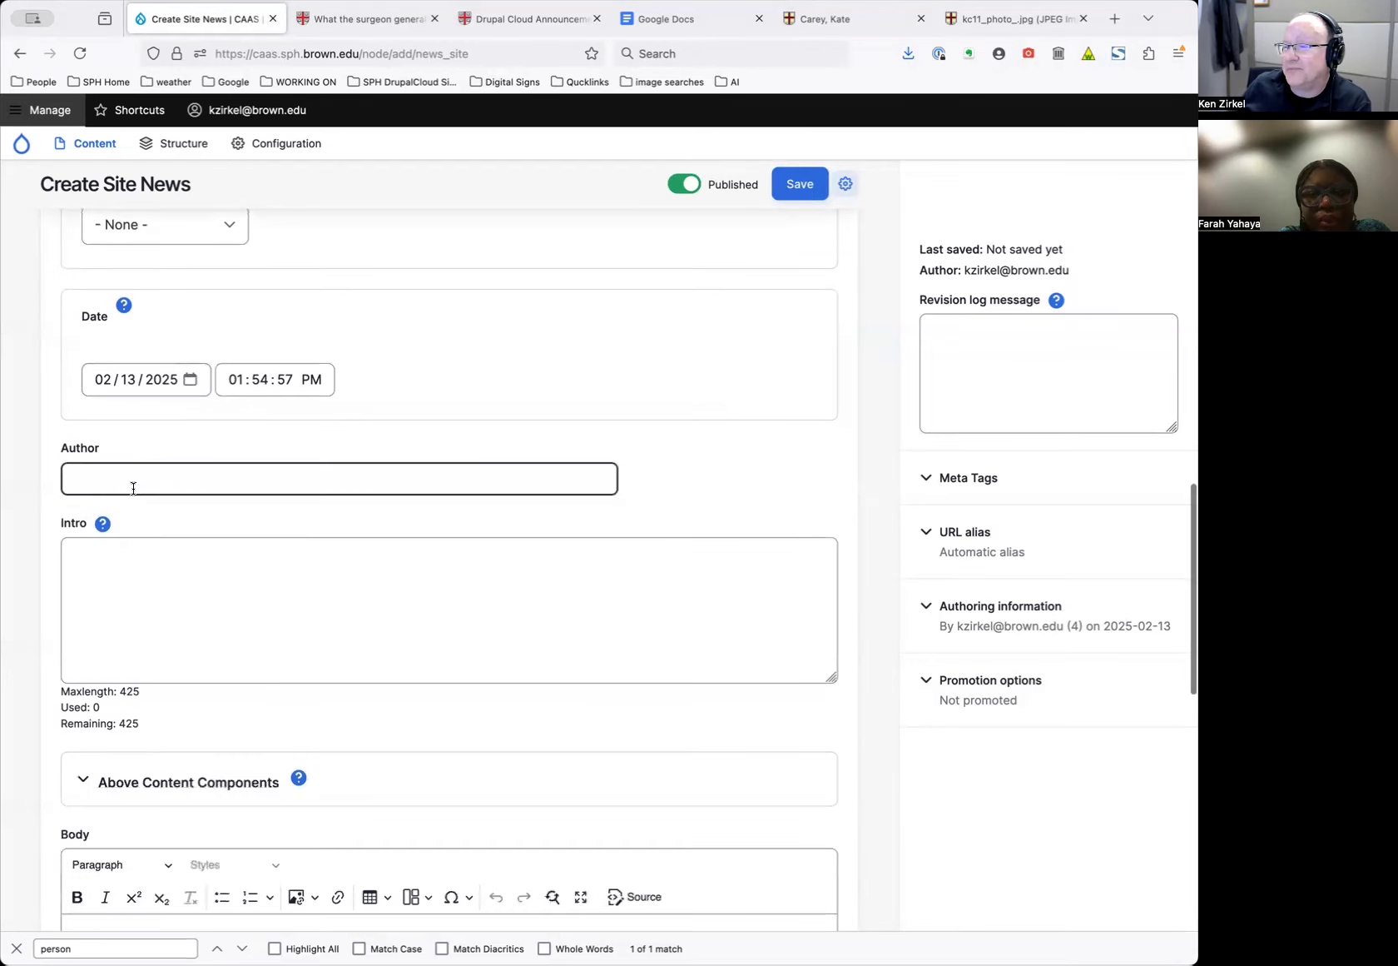
{"action": "left_click", "coordinate": [153, 570]}
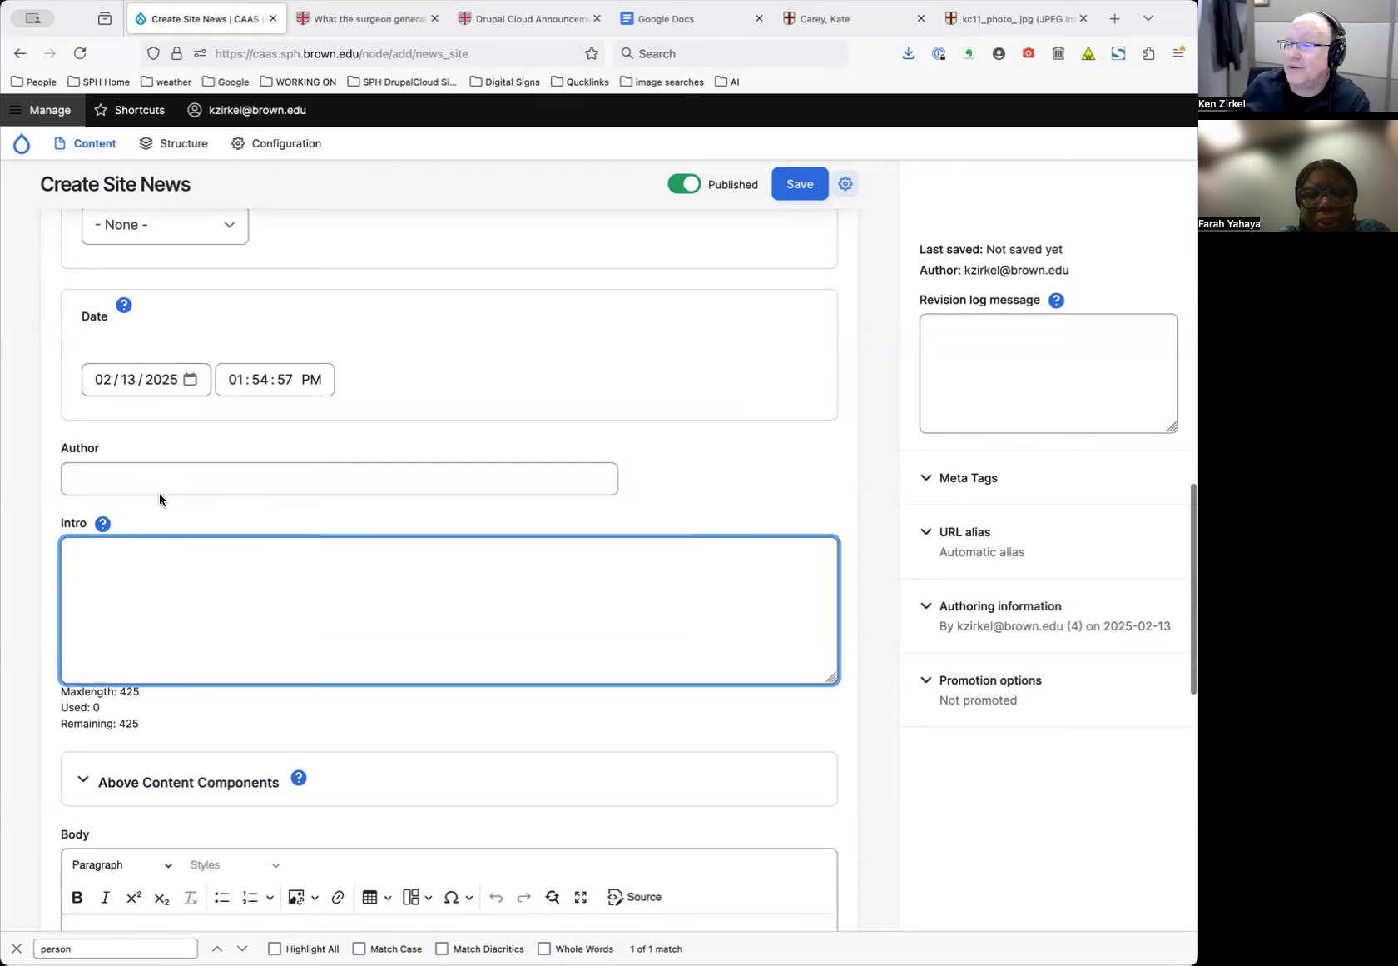
{"action": "scroll", "coordinate": [163, 498], "scroll_direction": "down", "scroll_amount": 2}
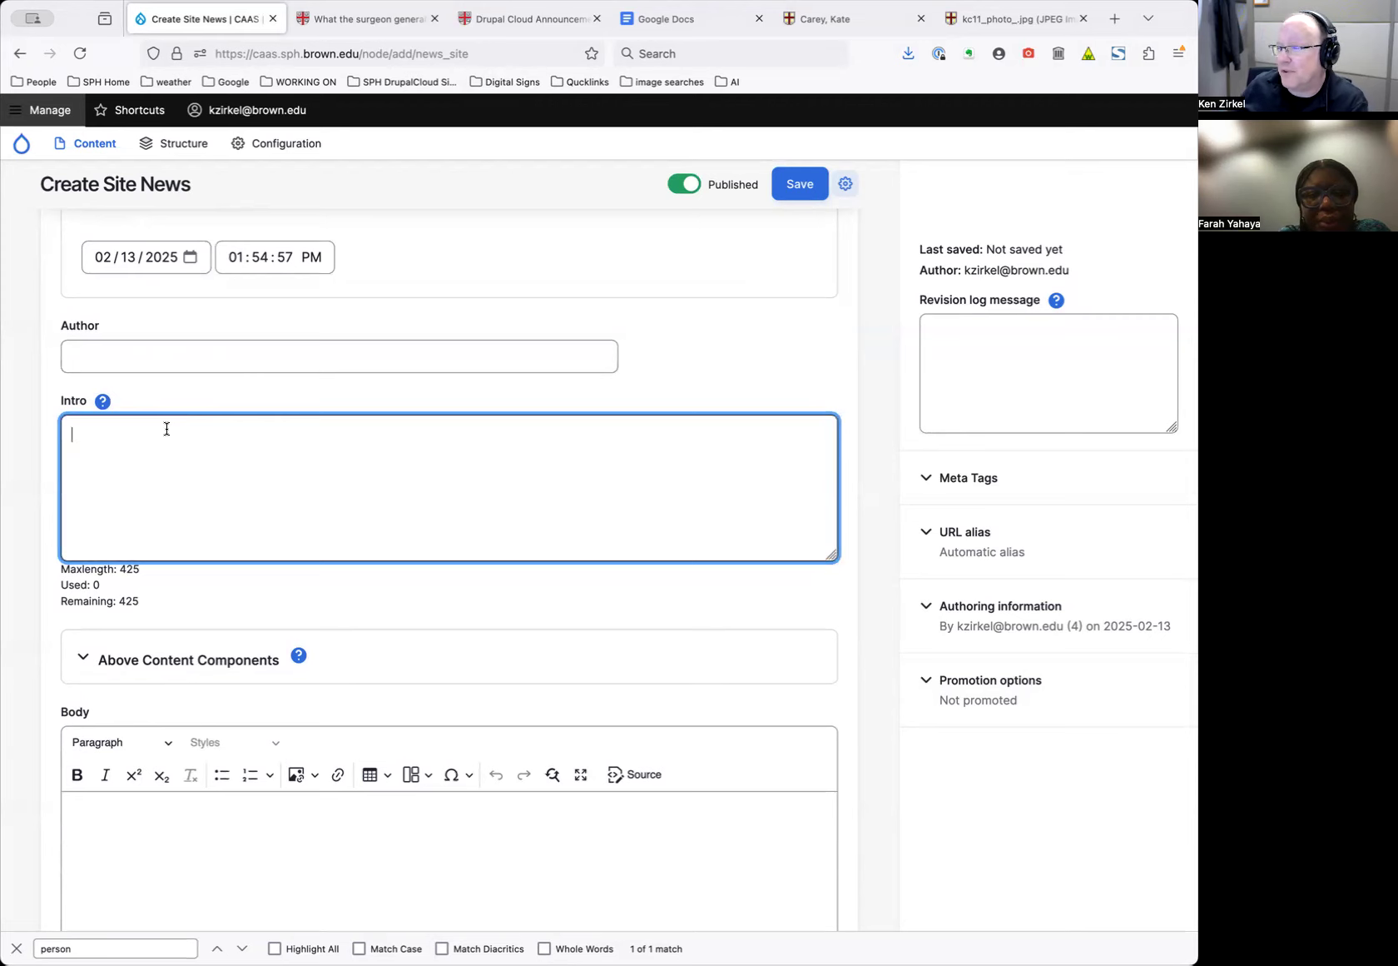
{"action": "scroll", "coordinate": [165, 435], "scroll_direction": "down", "scroll_amount": 2}
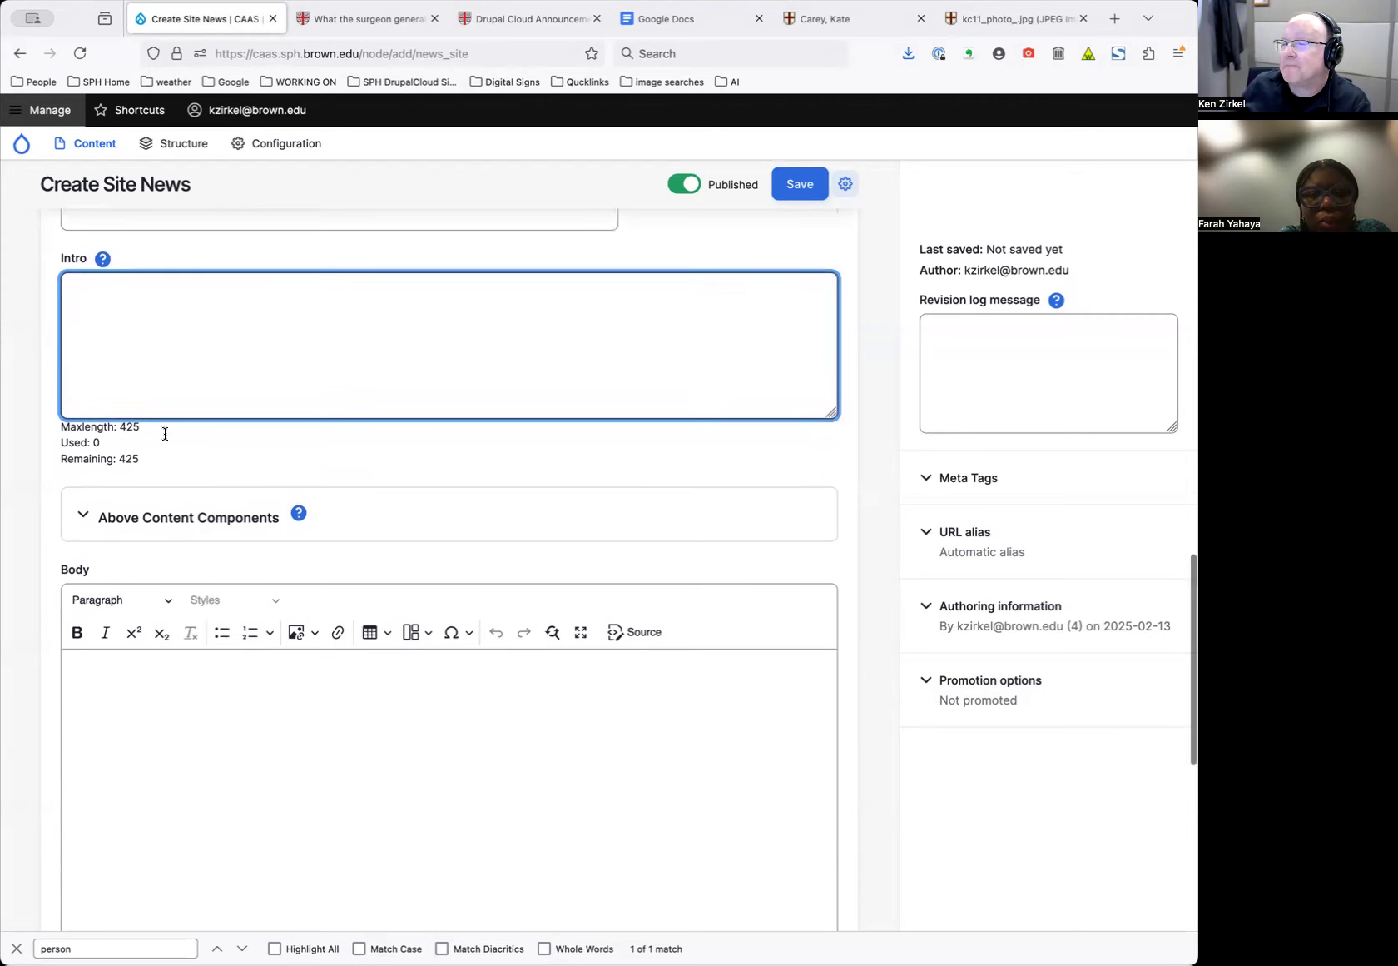
Write the Intro 'Person wins the Christina Paxson award for best professor'
{"action": "left_click", "coordinate": [187, 759]}
{"action": "left_click", "coordinate": [181, 344]}
{"action": "left_click", "coordinate": [168, 771]}
{"action": "left_click", "coordinate": [221, 387]}
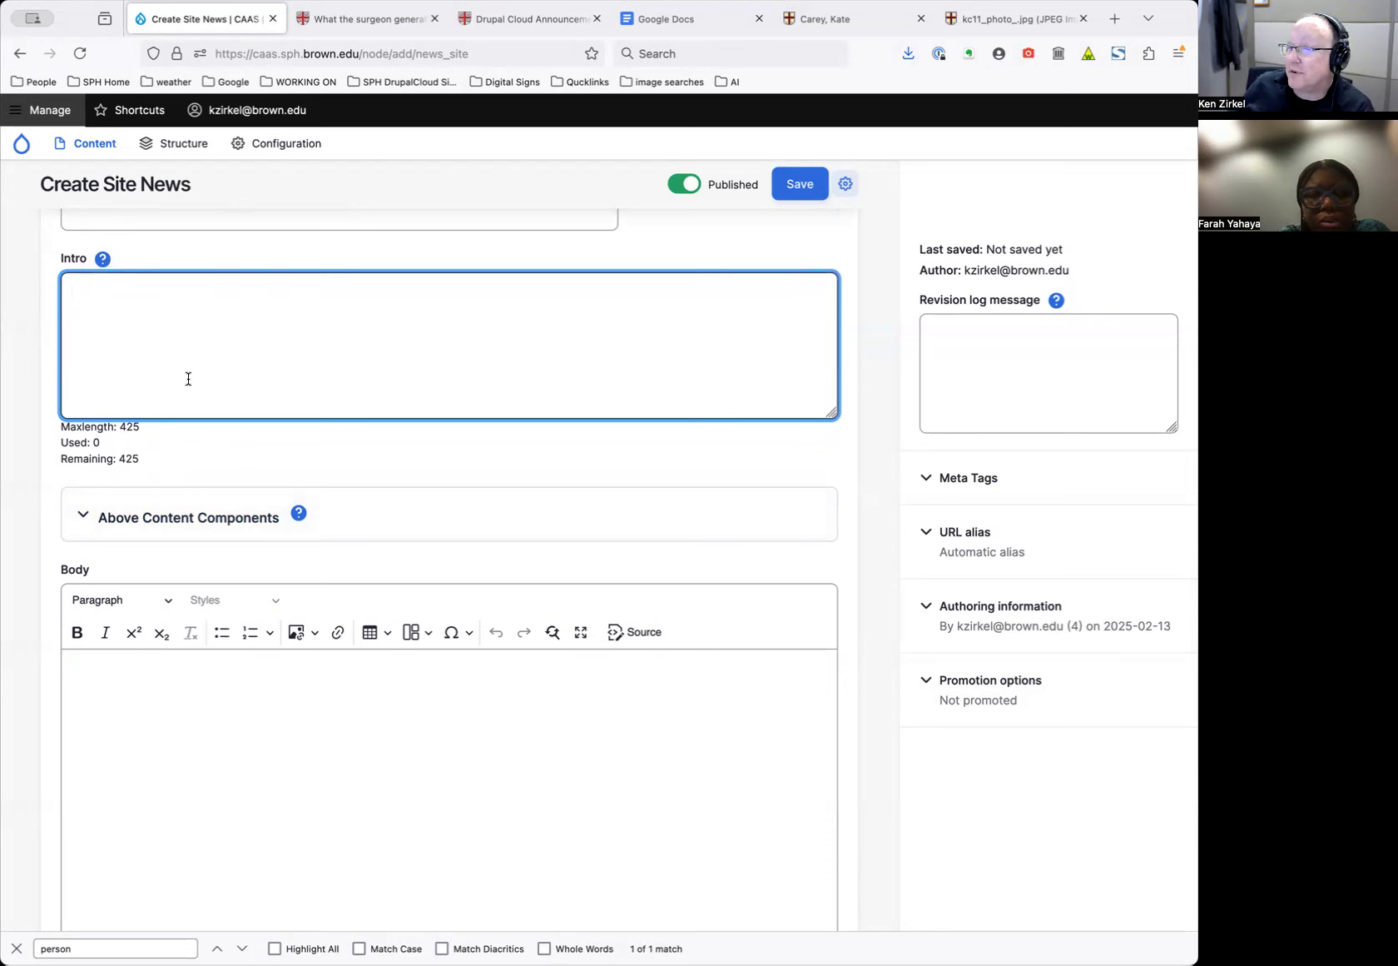
{"action": "type", "text": "Person wins the "}
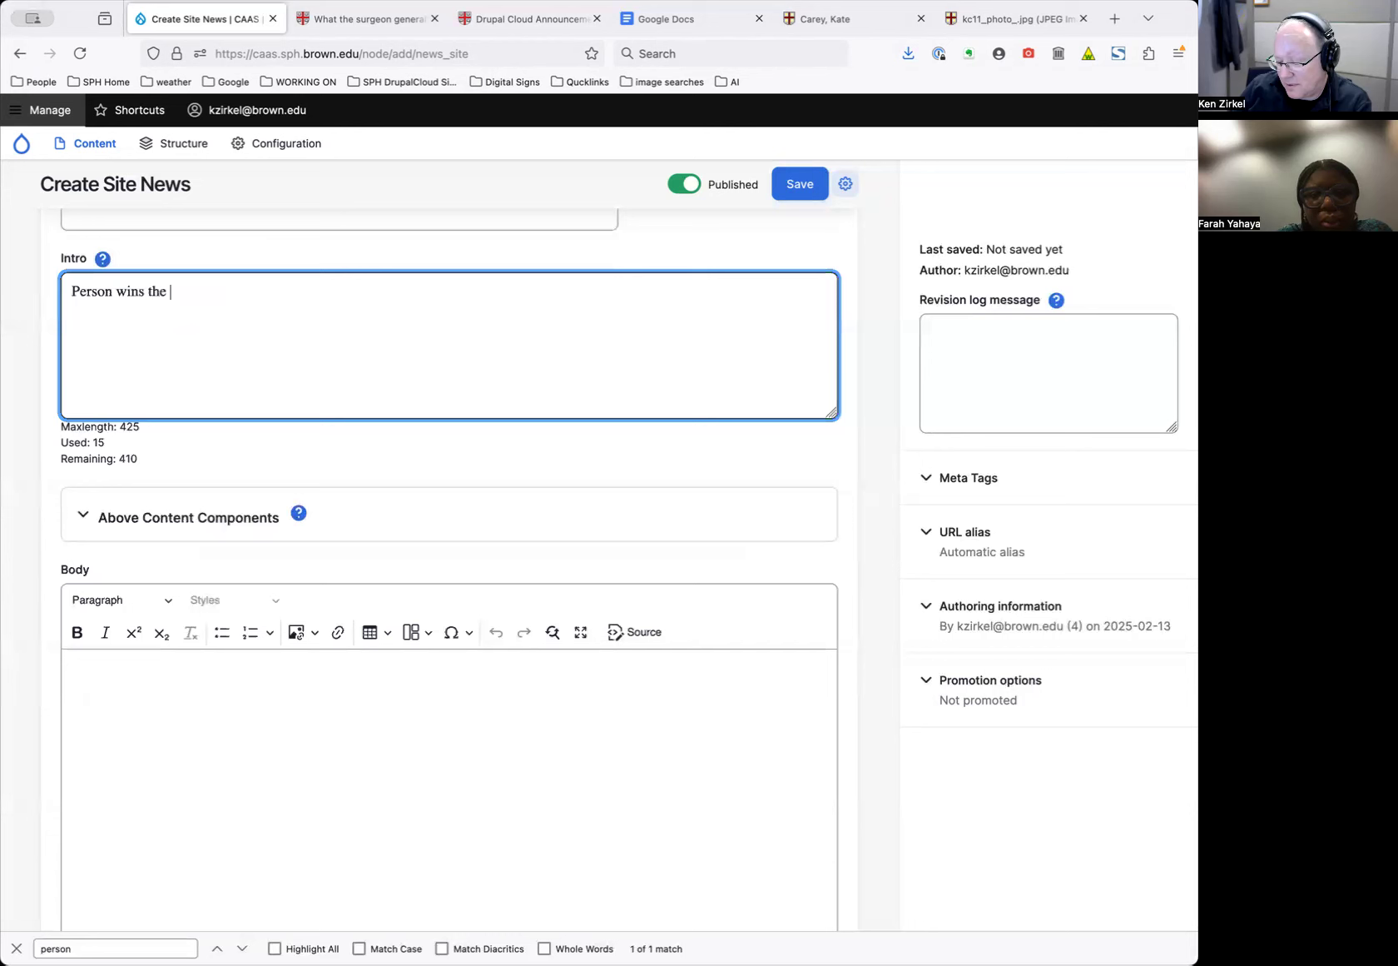
{"action": "type", "text": "Christ"}
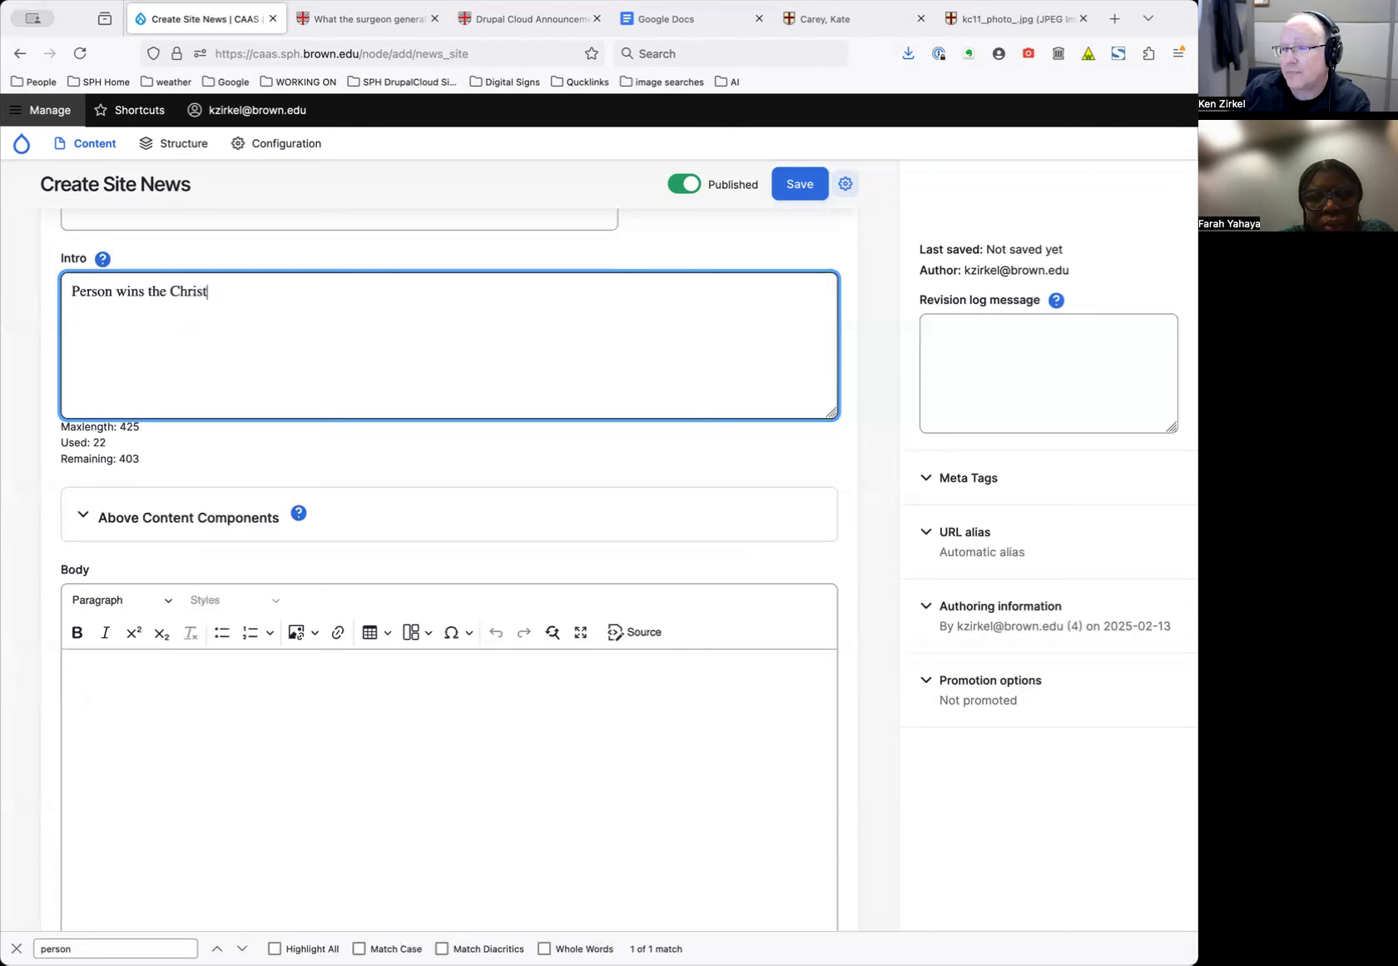
{"action": "type", "text": "ina Paxson award for best professor"}
Paste the intro sentence repeatedly into the Body as filler text
{"action": "left_click_drag", "start_coordinate": [441, 328], "coordinate": [421, 269]}
{"action": "key", "text": "super+c"}
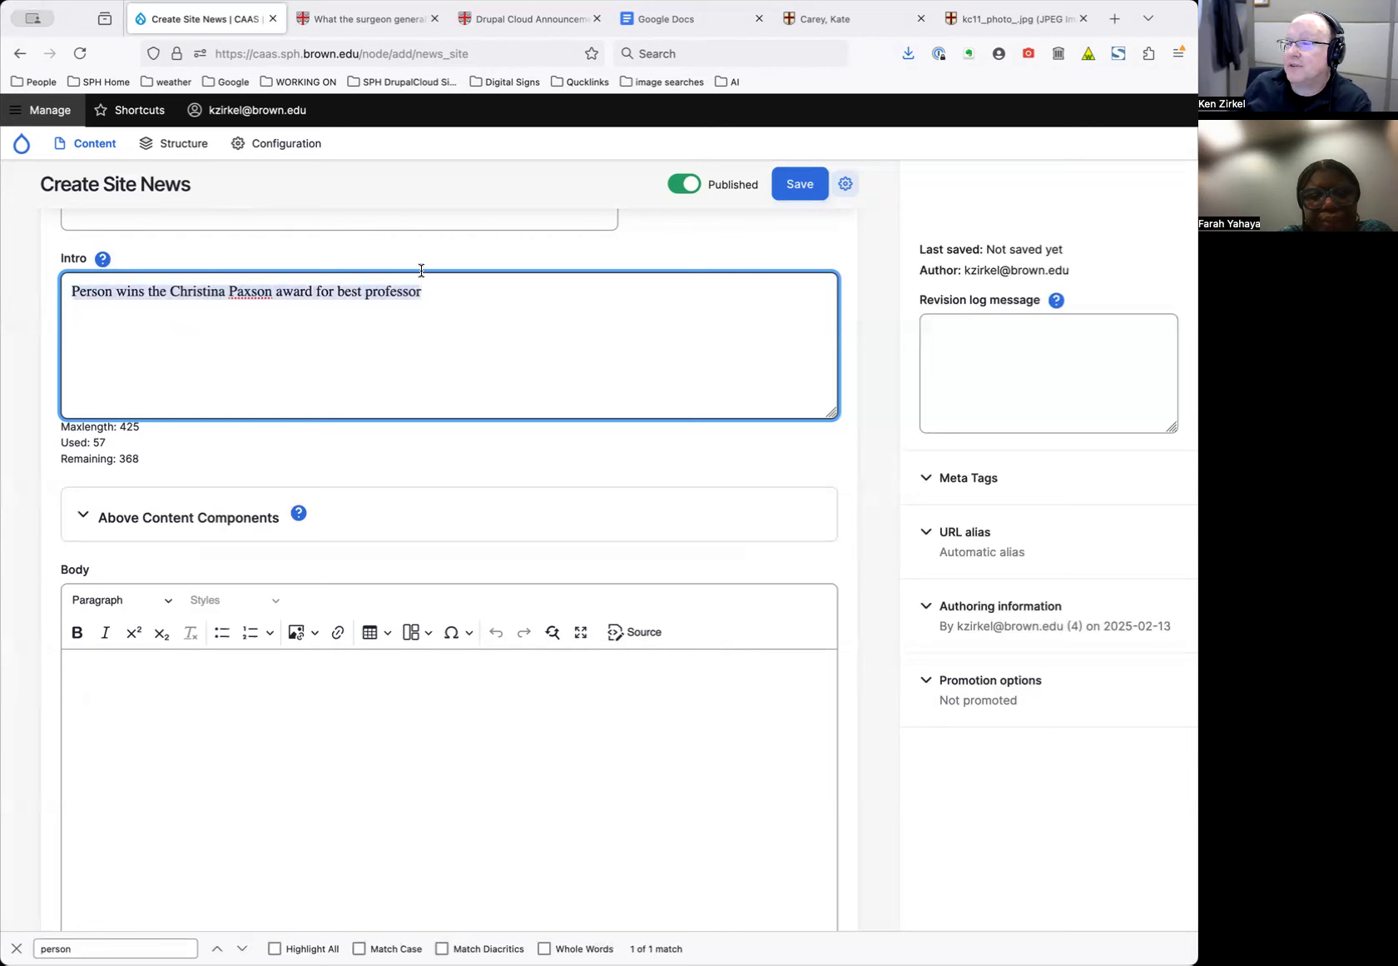
{"action": "left_click", "coordinate": [287, 720]}
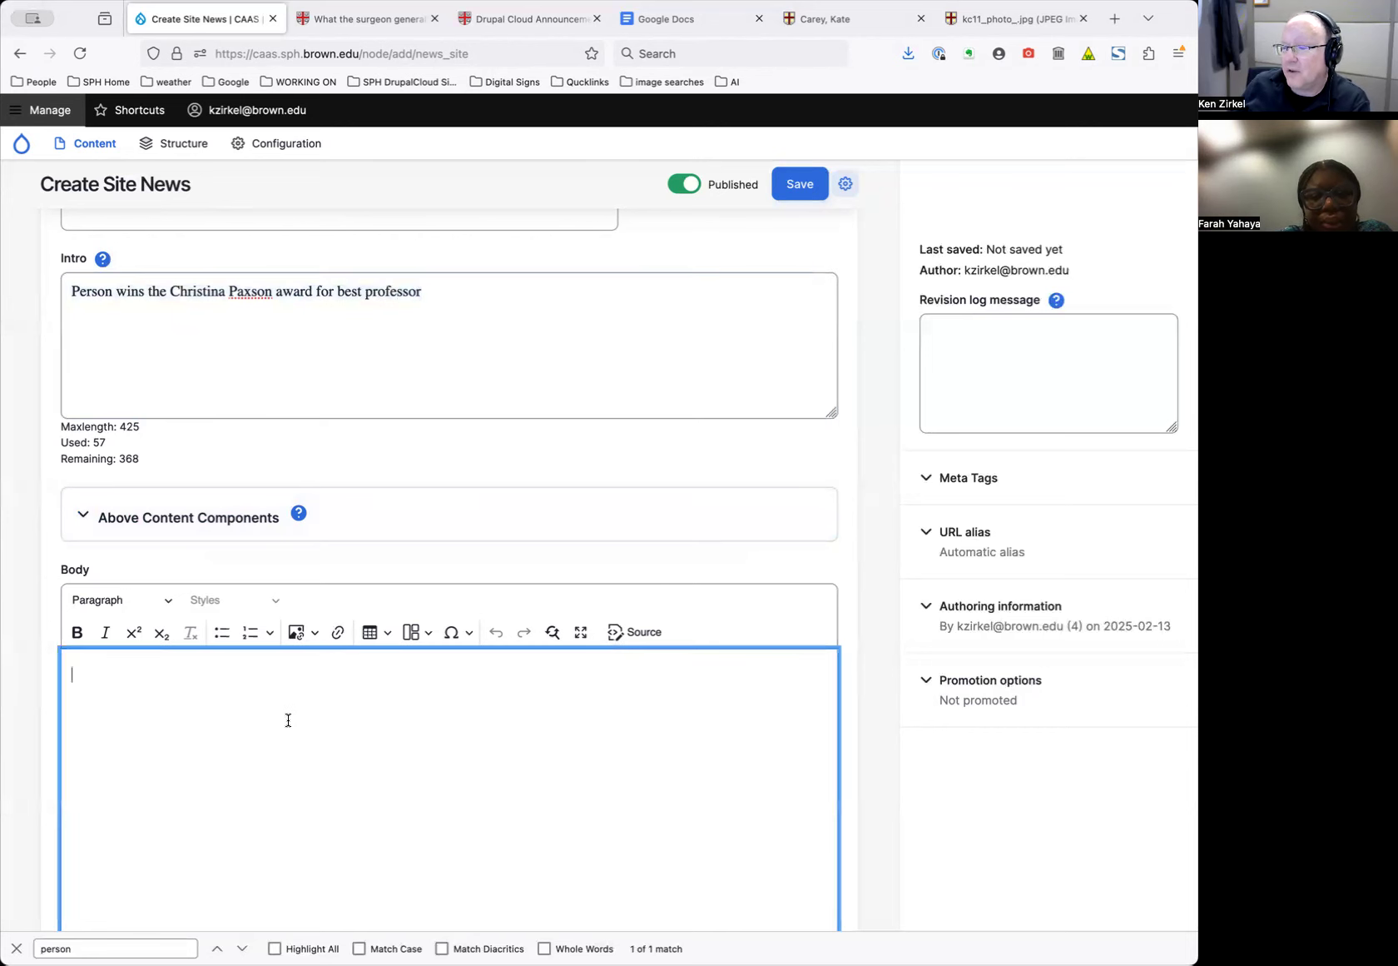
{"action": "key", "text": "super+v"}
{"action": "key", "text": "super+v"}
{"action": "key", "text": "super+v"}
{"action": "key", "text": "super+v"}
{"action": "key", "text": "super+v"}
{"action": "key", "text": "super+v"}
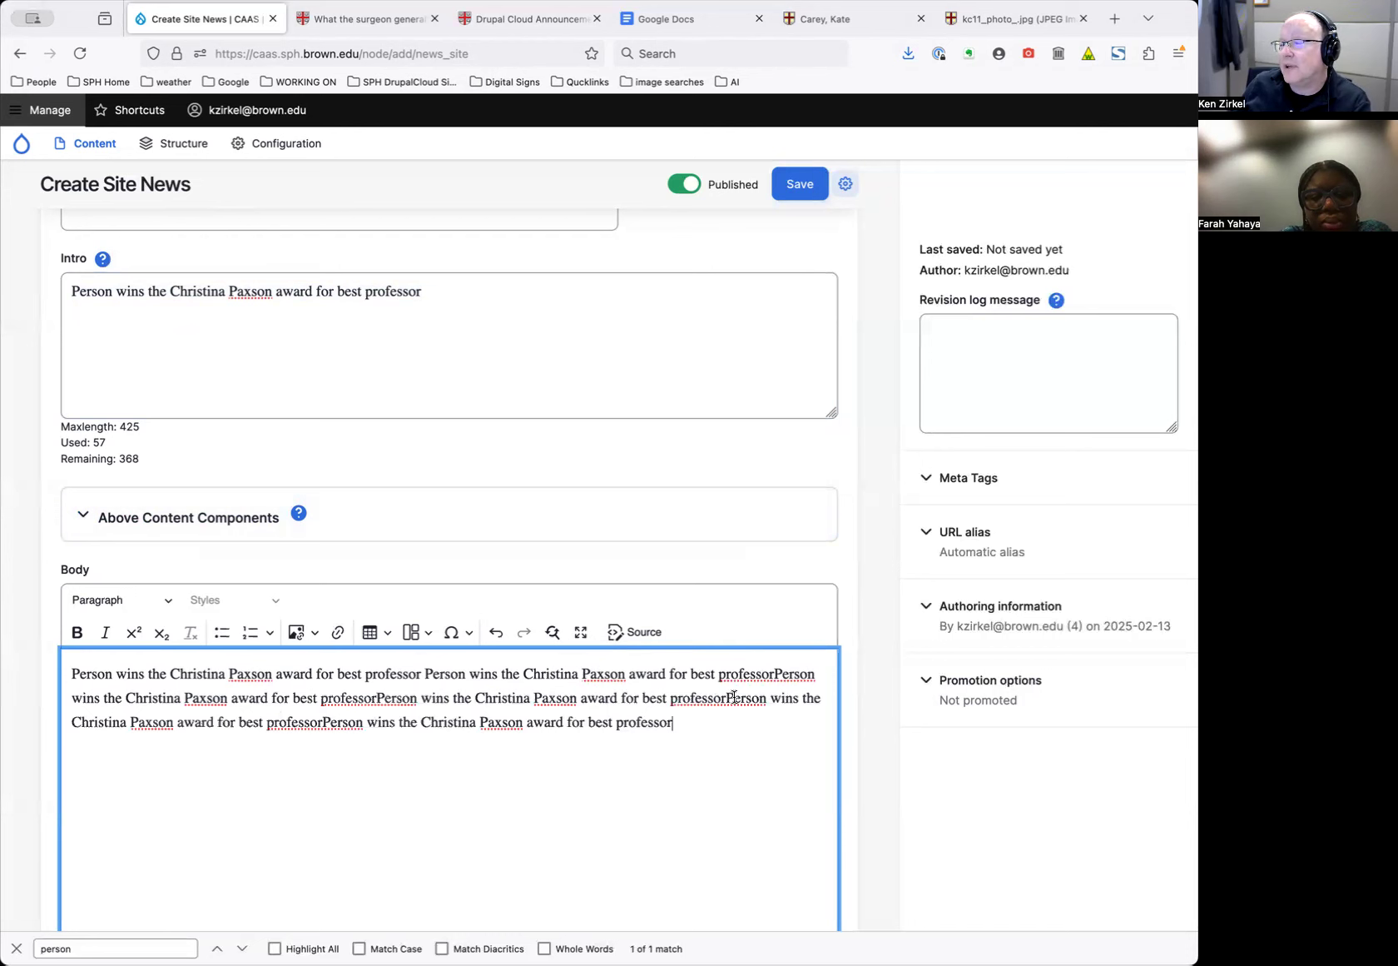
{"action": "scroll", "coordinate": [499, 475], "scroll_direction": "down", "scroll_amount": 1}
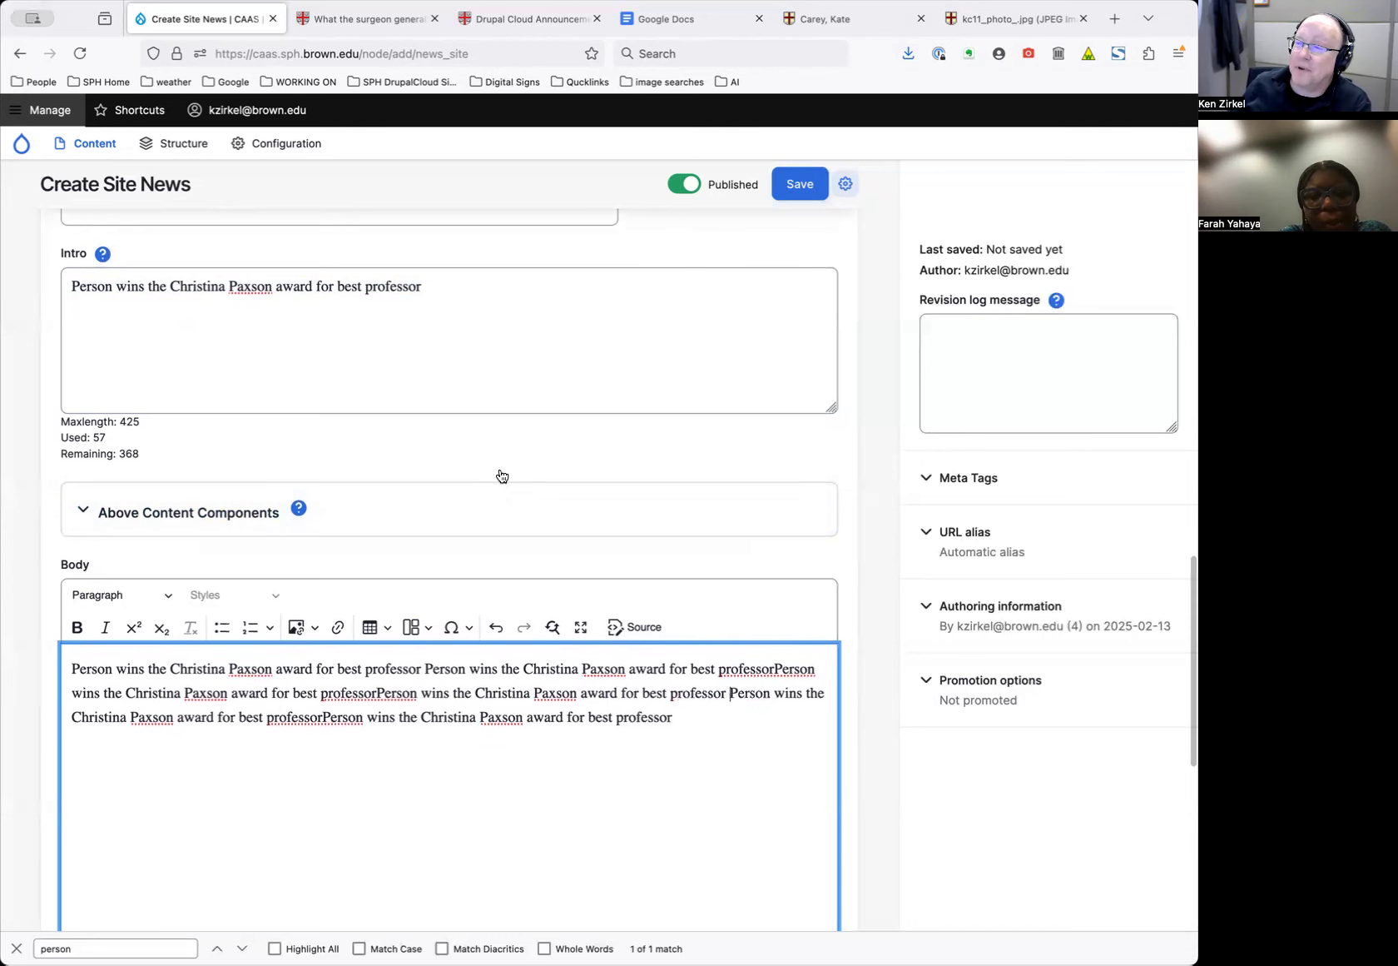
{"action": "left_click_drag", "start_coordinate": [491, 303], "coordinate": [446, 255]}
{"action": "left_click", "coordinate": [447, 257]}
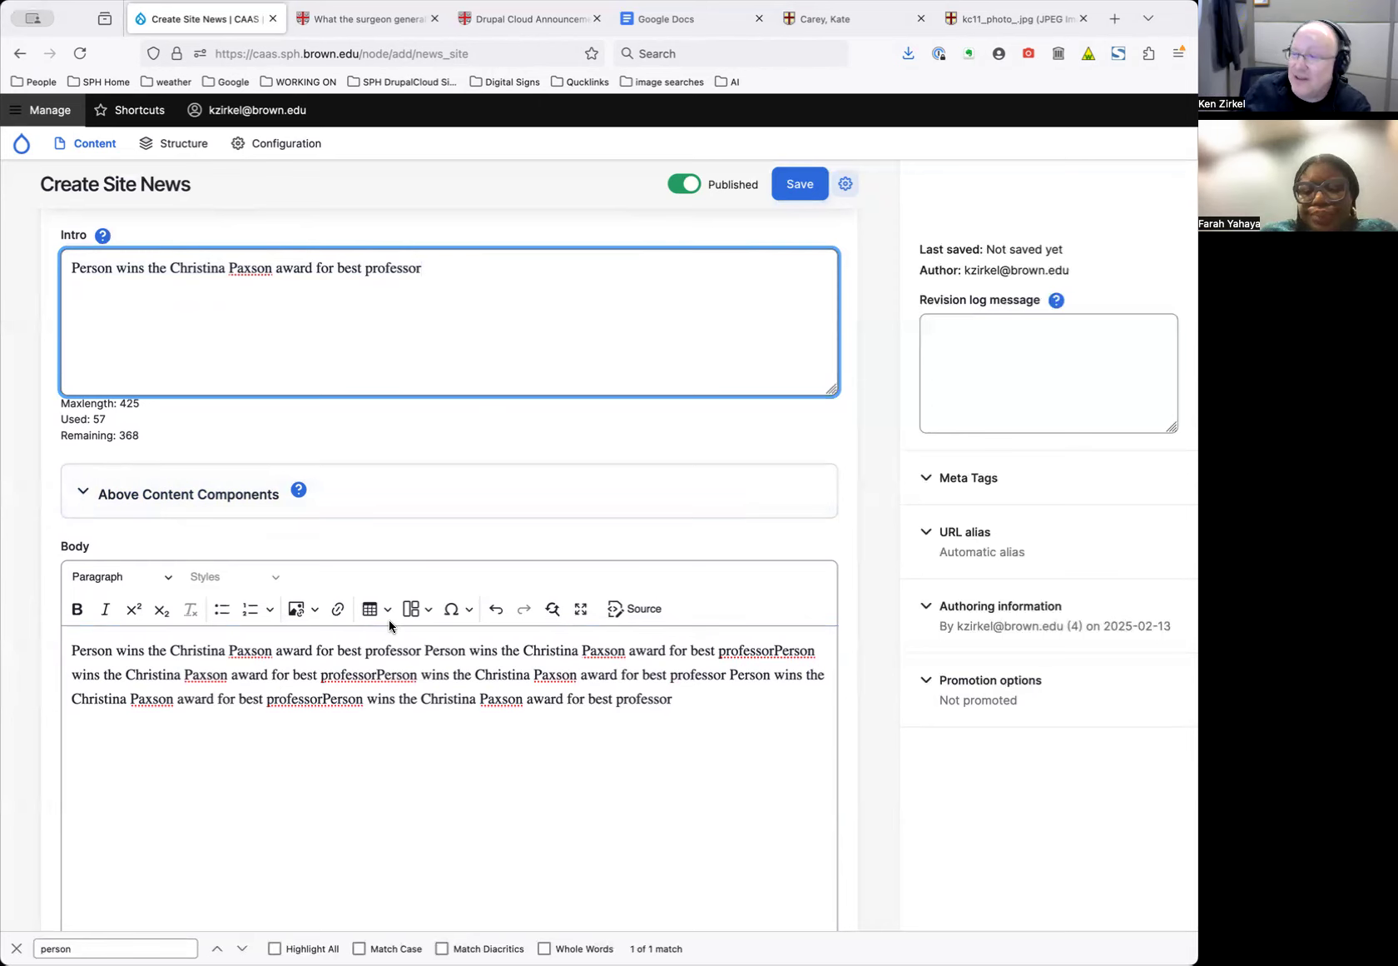
{"action": "scroll", "coordinate": [388, 620], "scroll_direction": "down", "scroll_amount": 3}
{"action": "scroll", "coordinate": [478, 537], "scroll_direction": "down", "scroll_amount": 5}
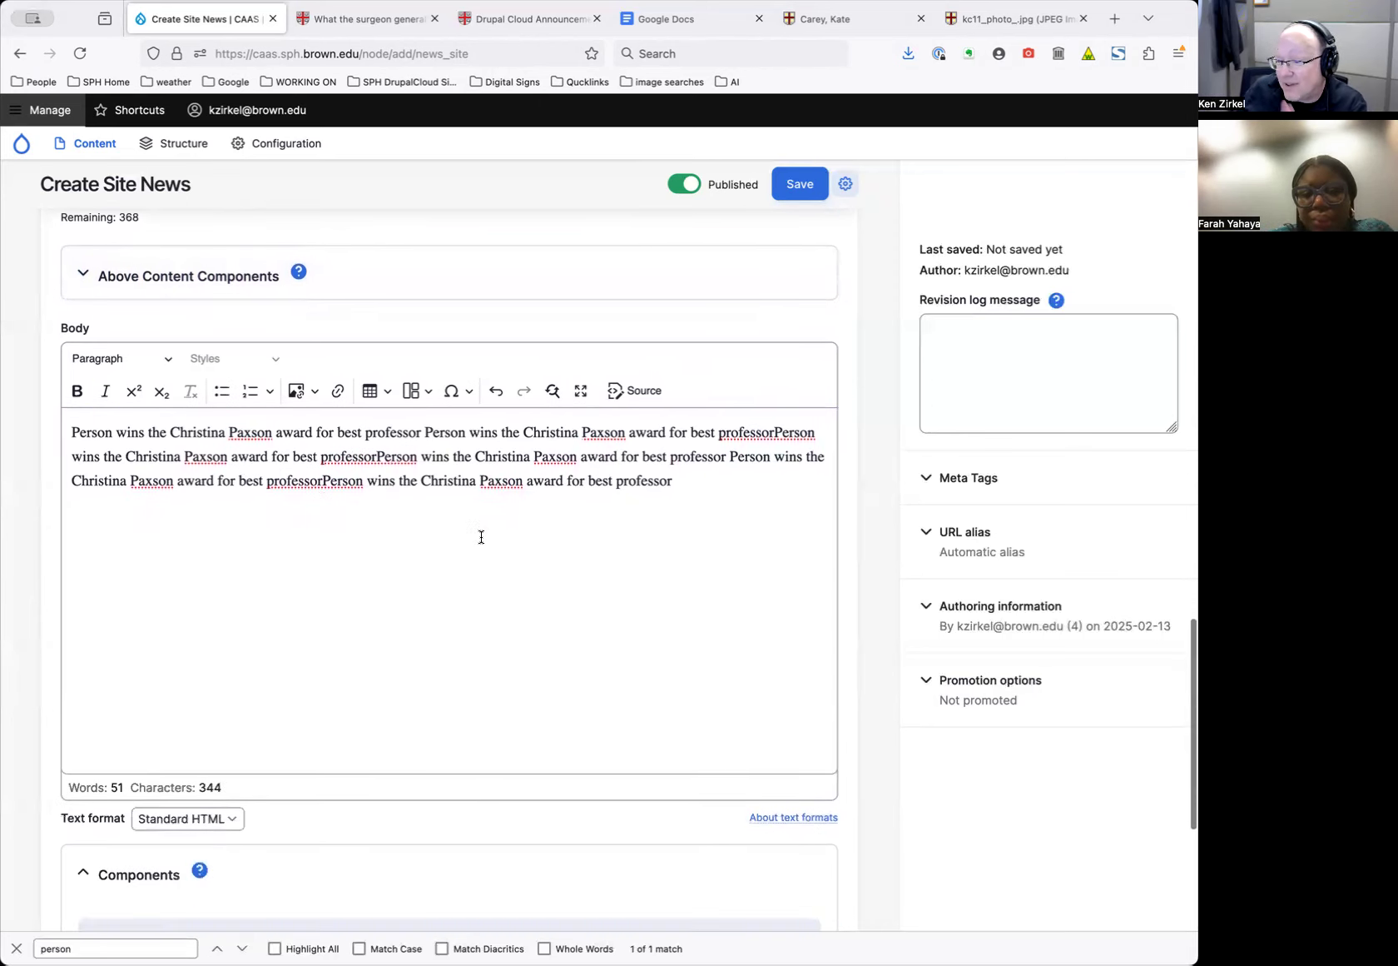
Tag the faculty member in the People field and save the news item
{"action": "scroll", "coordinate": [482, 538], "scroll_direction": "down", "scroll_amount": 4}
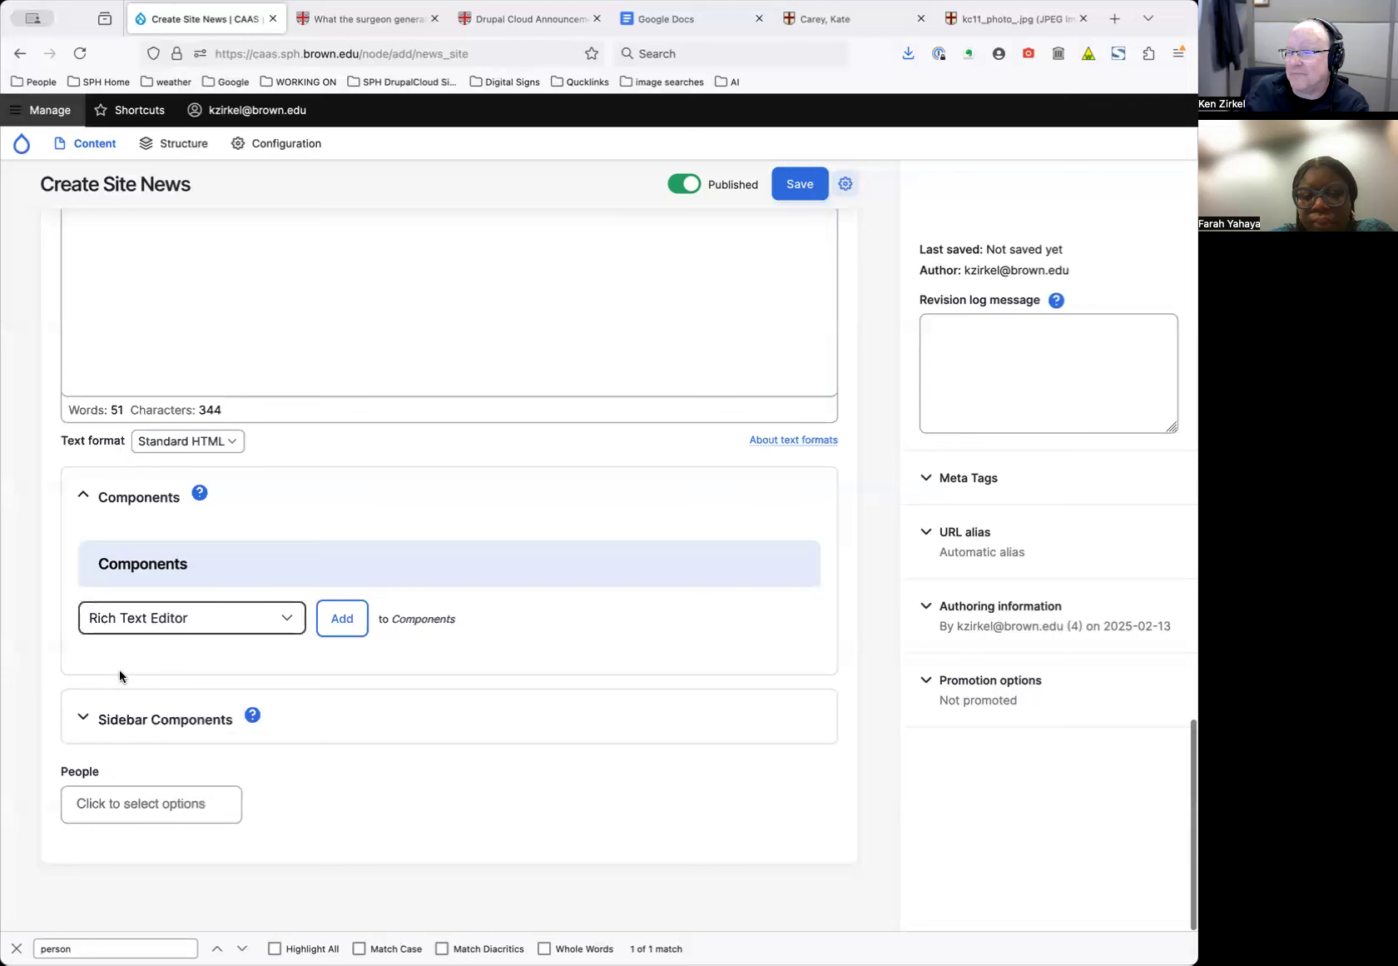
{"action": "left_click", "coordinate": [140, 803]}
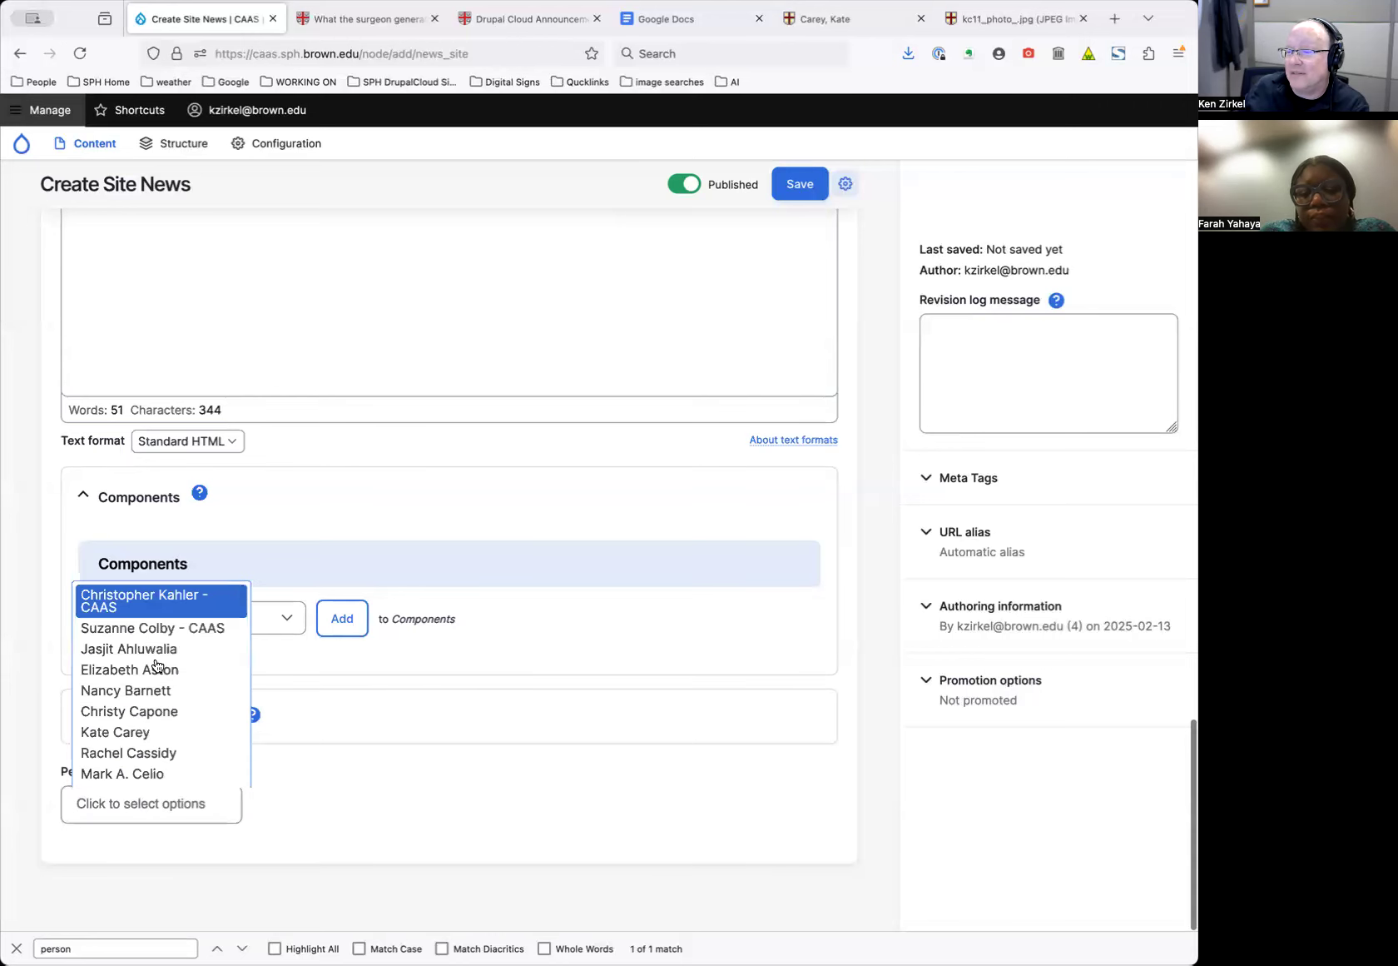
{"action": "left_click", "coordinate": [155, 731]}
{"action": "scroll", "coordinate": [372, 658], "scroll_direction": "up", "scroll_amount": 20}
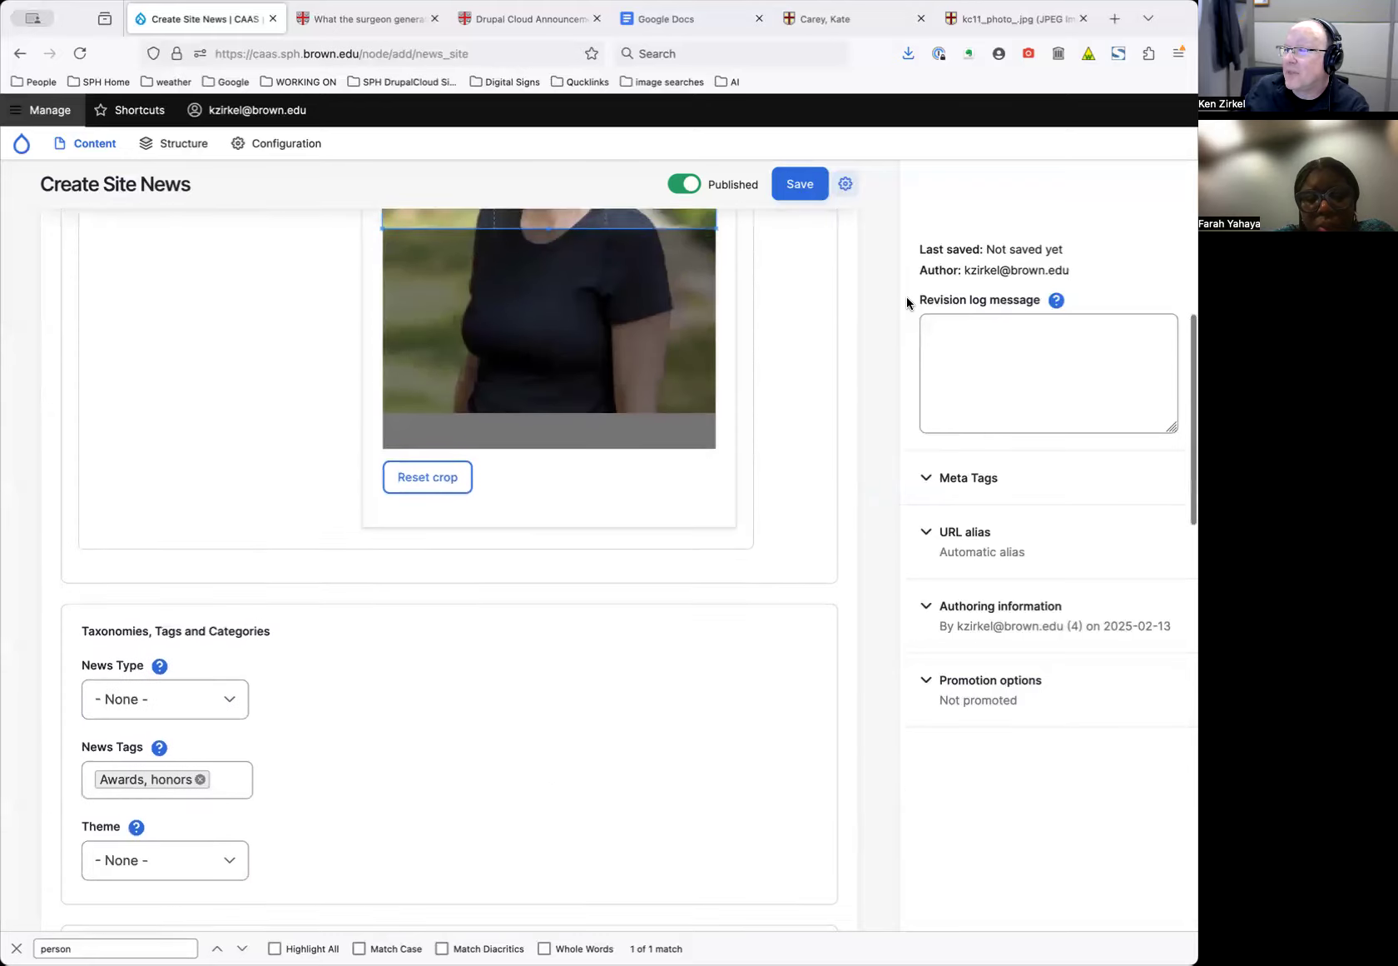
{"action": "left_click", "coordinate": [800, 184]}
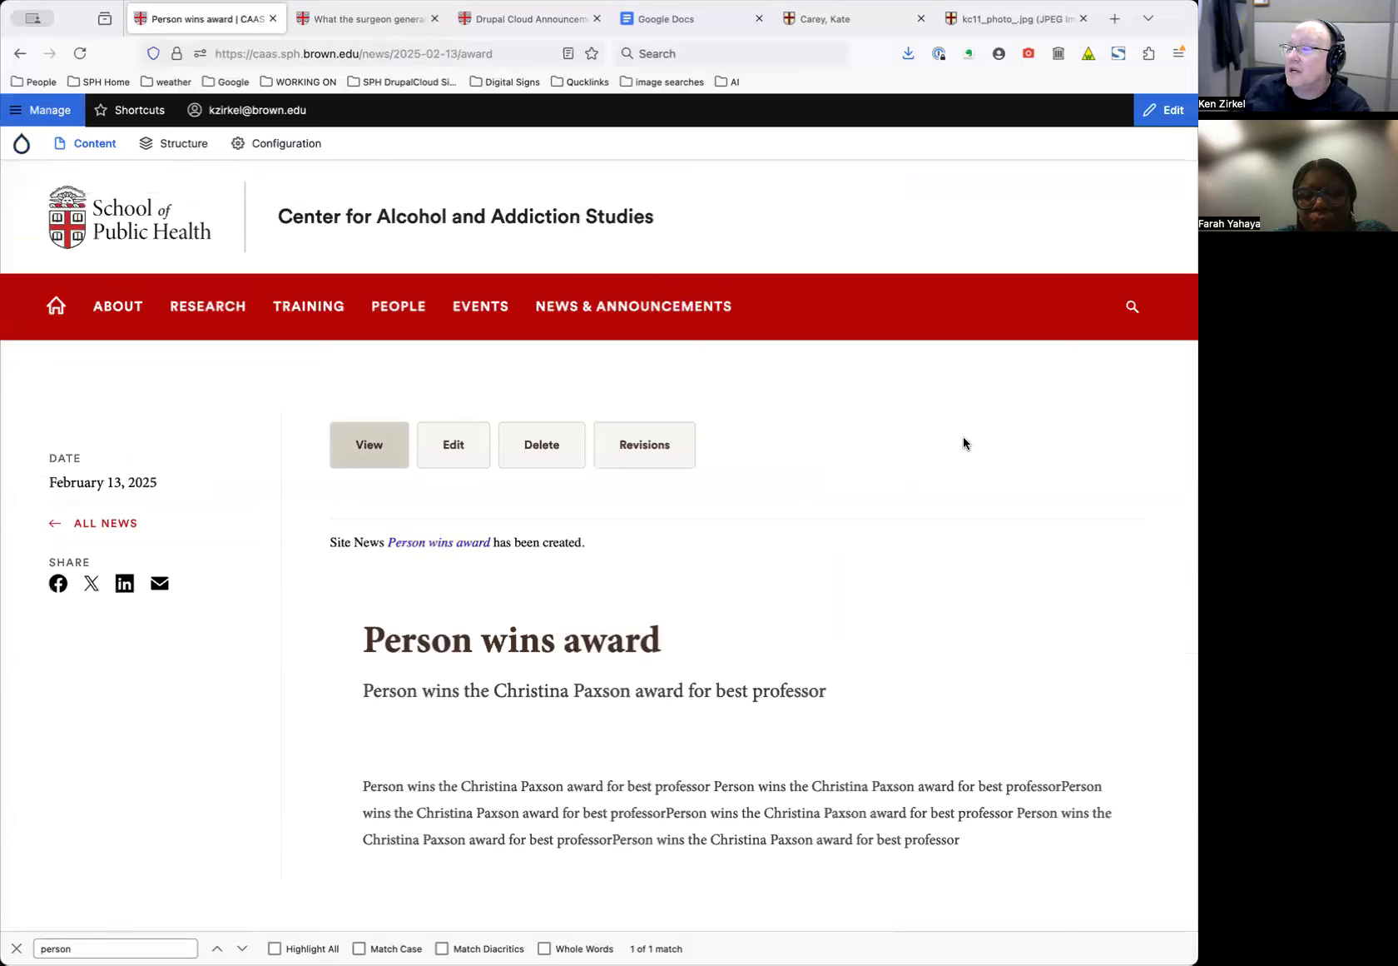
Open the published 'Person wins award' article and review its title and subtitle
{"action": "scroll", "coordinate": [949, 450], "scroll_direction": "down", "scroll_amount": 4}
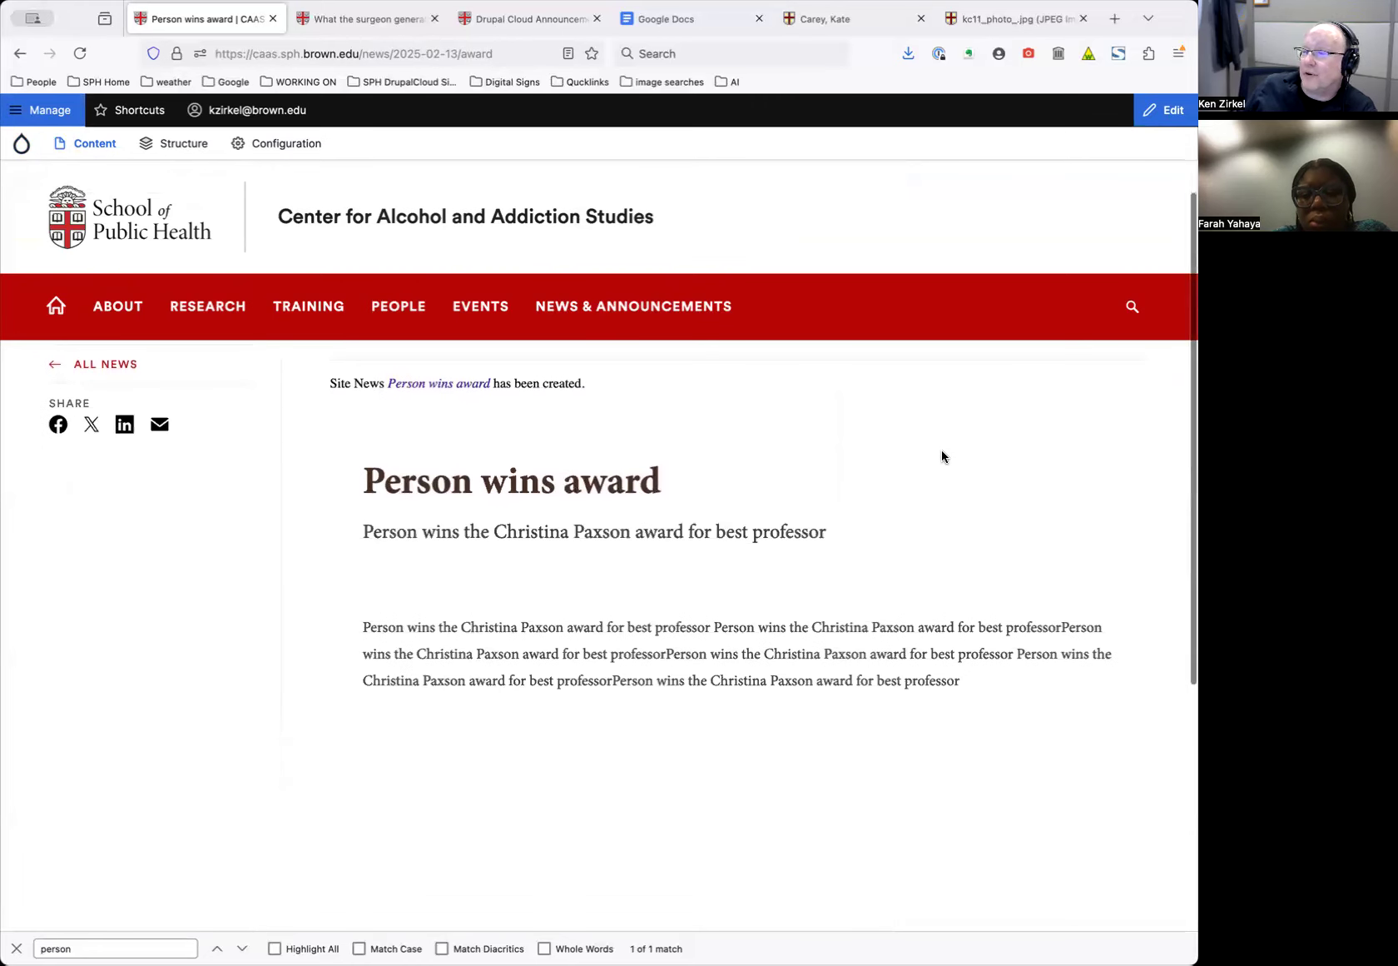
{"action": "scroll", "coordinate": [942, 457], "scroll_direction": "up", "scroll_amount": 4}
{"action": "mouse_move", "coordinate": [625, 307]}
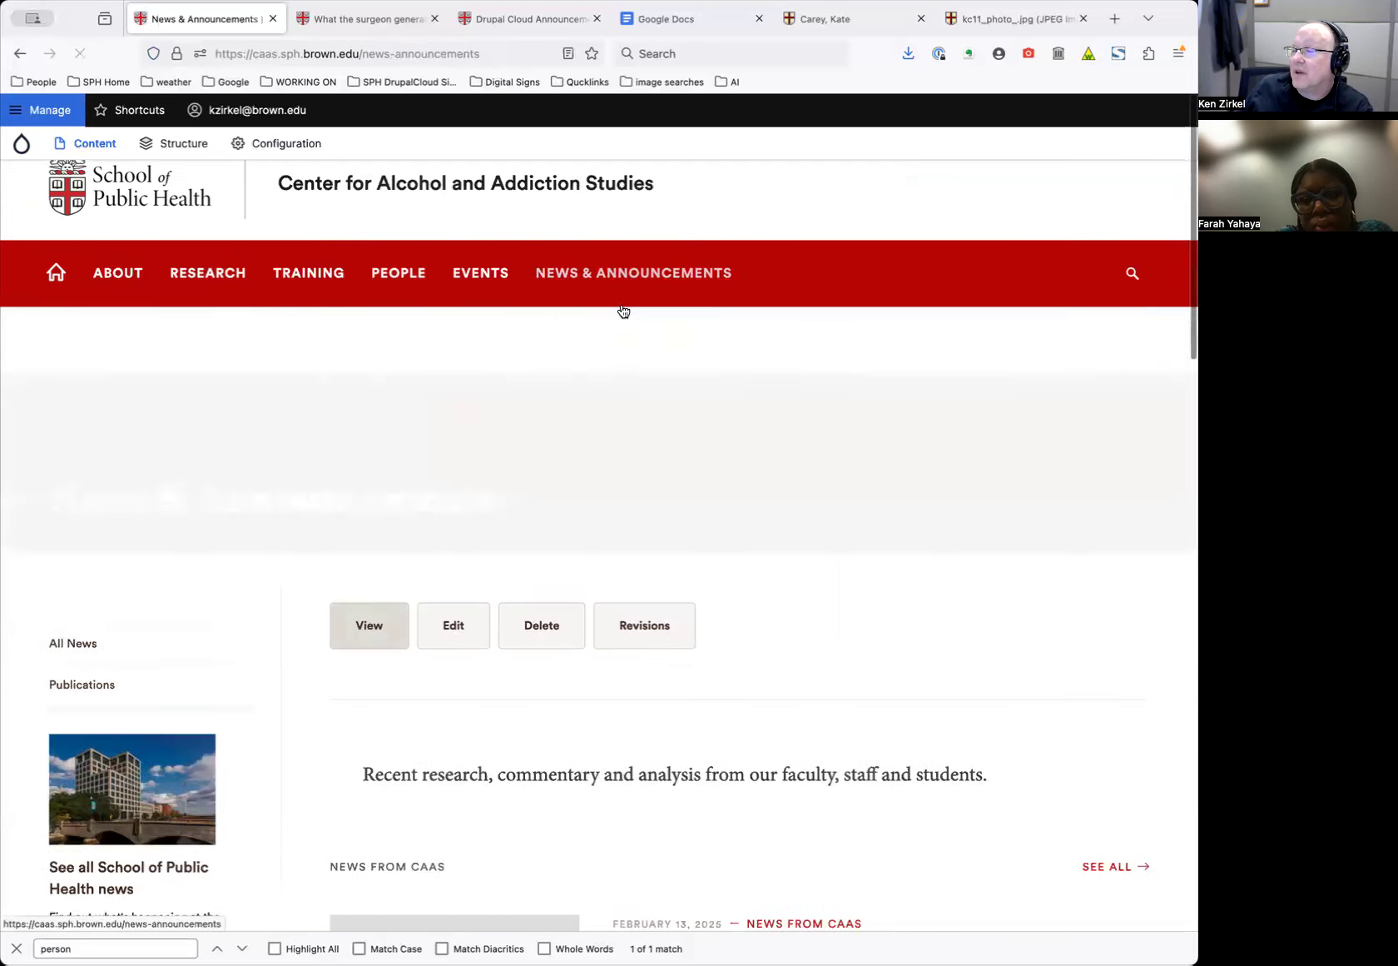
{"action": "scroll", "coordinate": [783, 489], "scroll_direction": "down", "scroll_amount": 5}
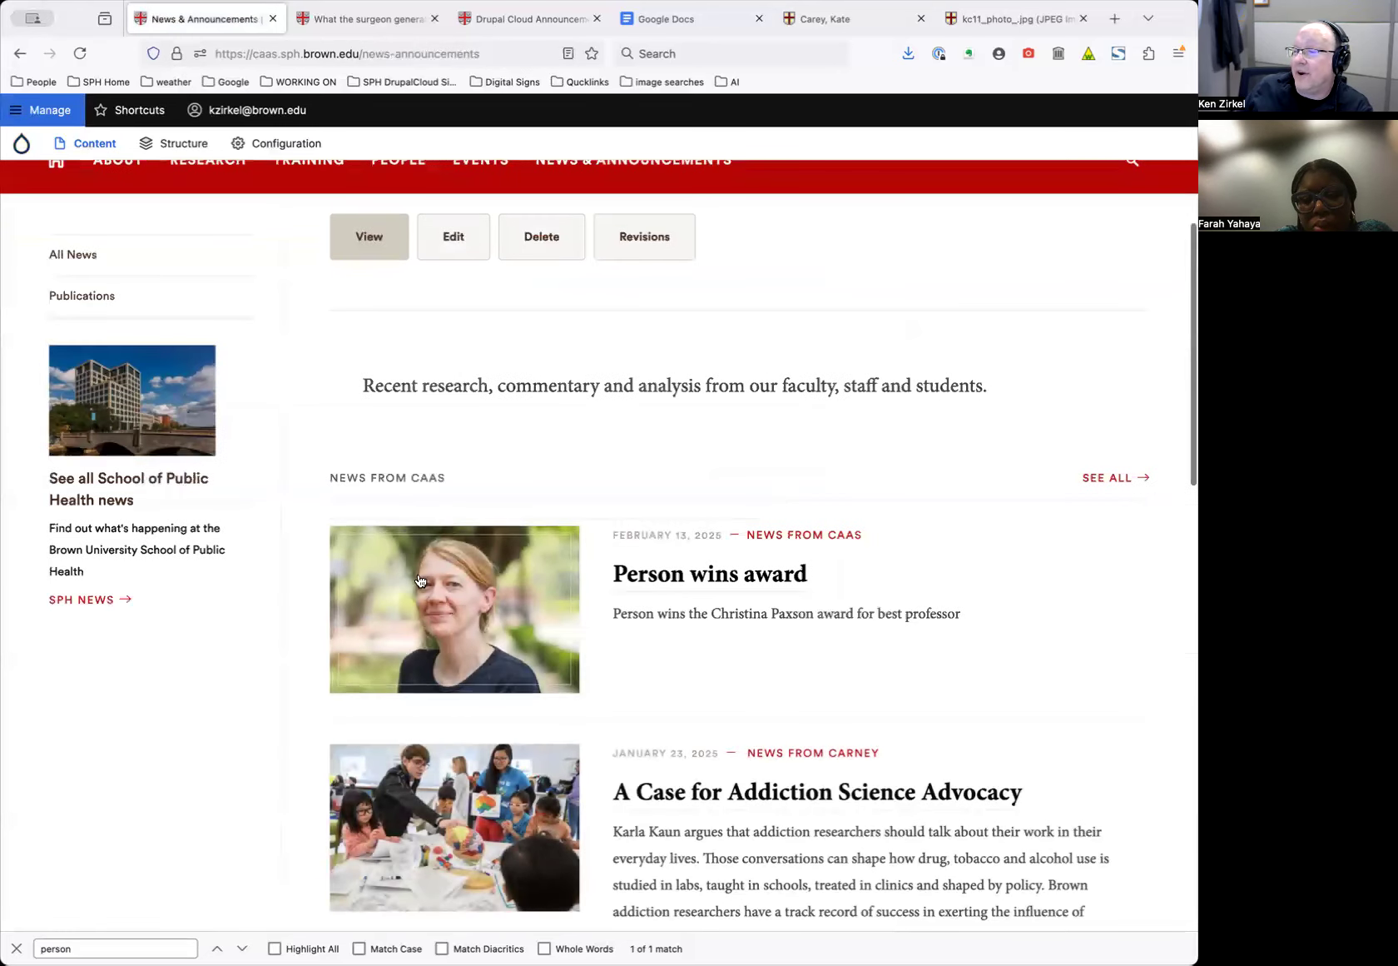
{"action": "left_click", "coordinate": [749, 578]}
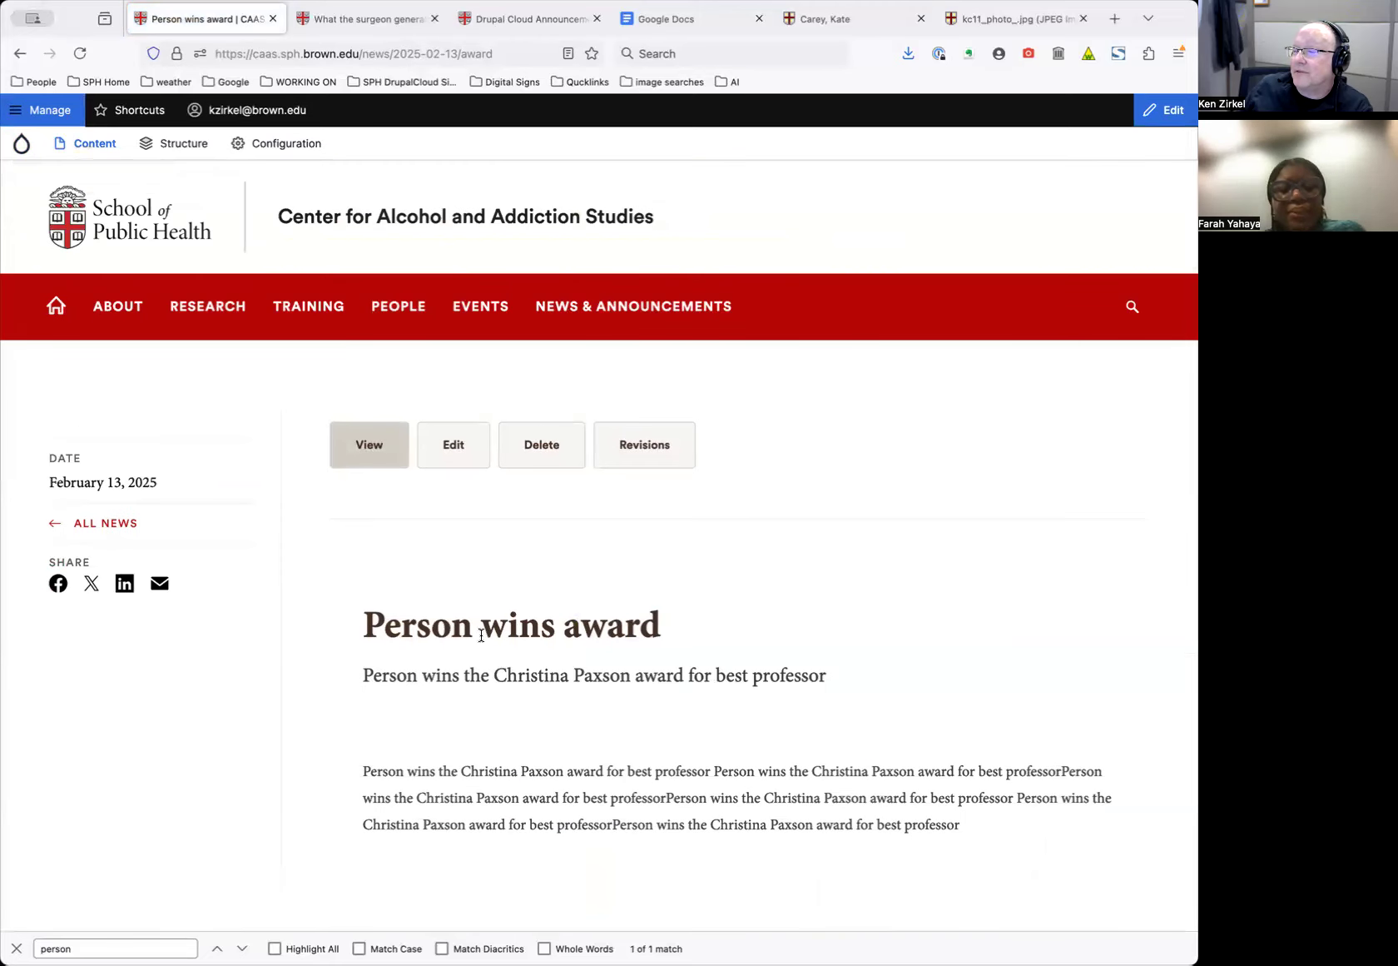
{"action": "triple_click", "coordinate": [487, 629]}
{"action": "left_click_drag", "start_coordinate": [487, 628], "coordinate": [493, 684]}
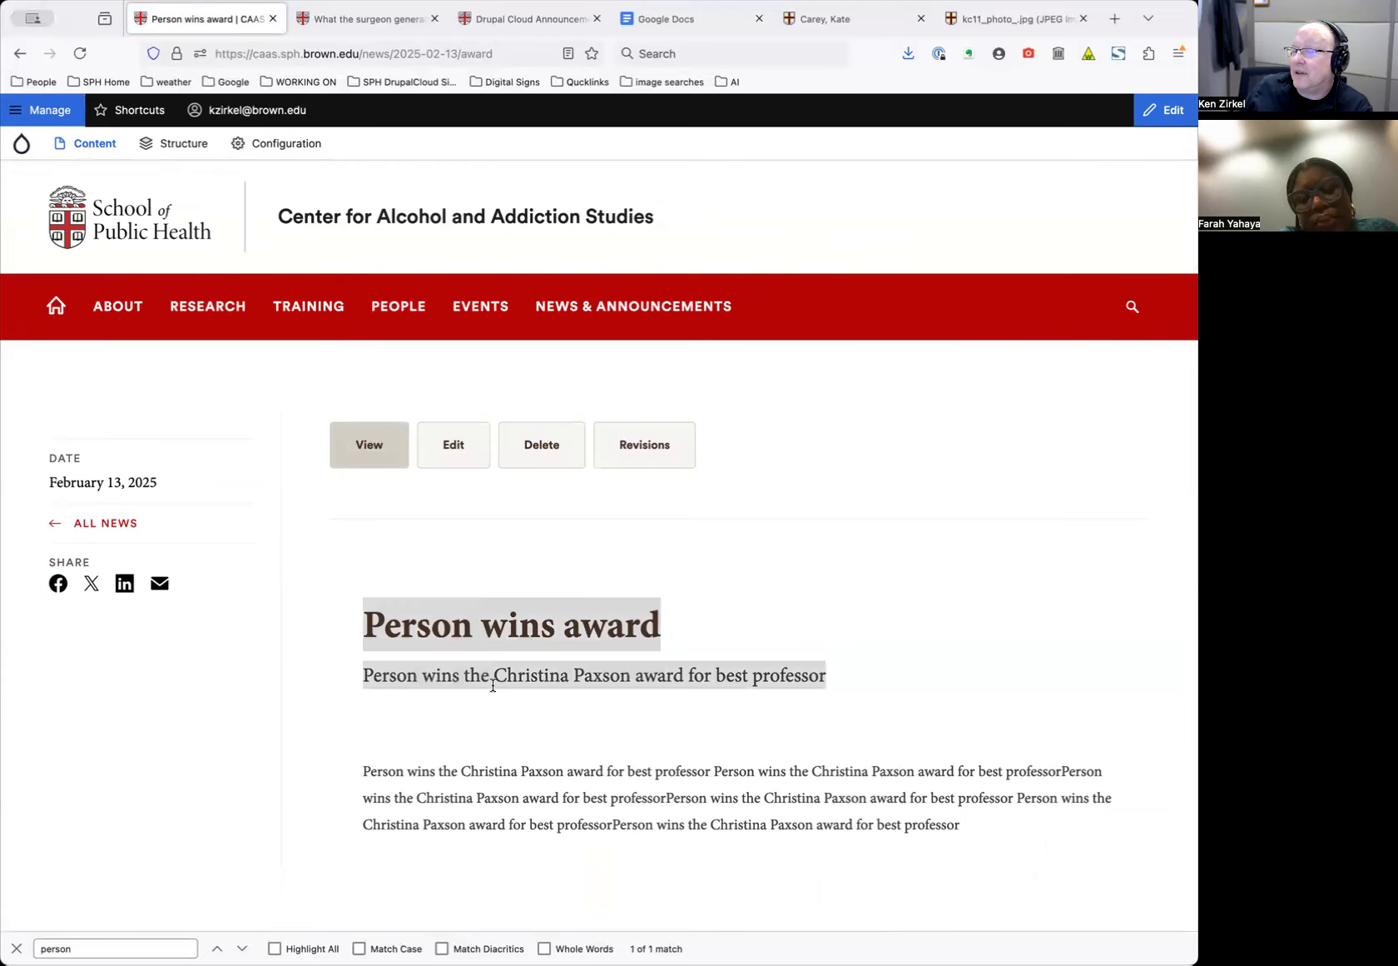
{"action": "double_click", "coordinate": [558, 678]}
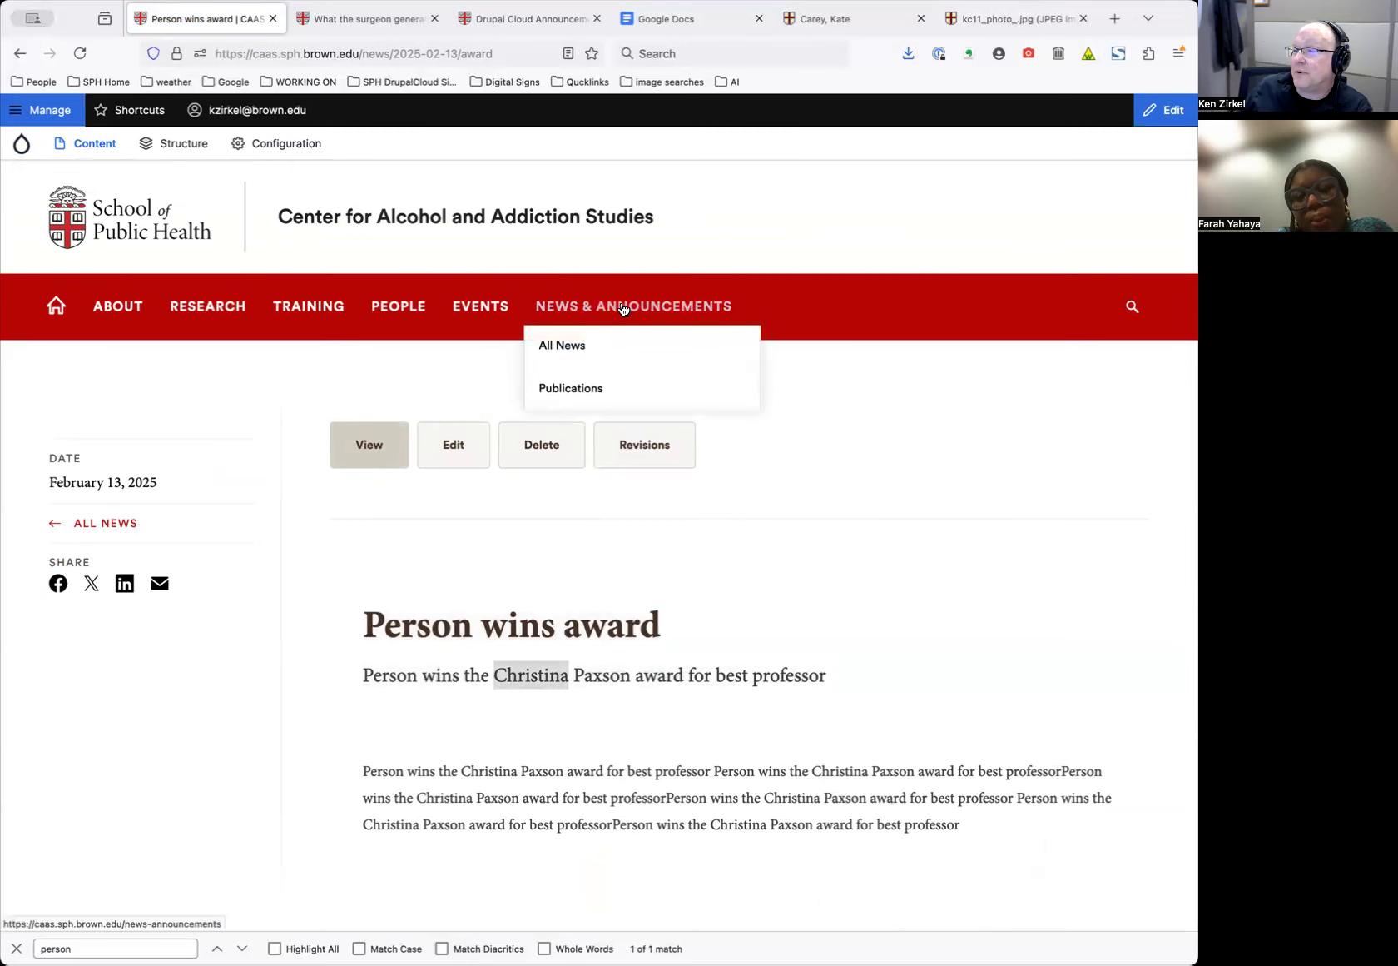
Check the article in the News & Announcements listing and reopen it for editing
{"action": "left_click", "coordinate": [624, 306]}
{"action": "scroll", "coordinate": [721, 713], "scroll_direction": "down", "scroll_amount": 3}
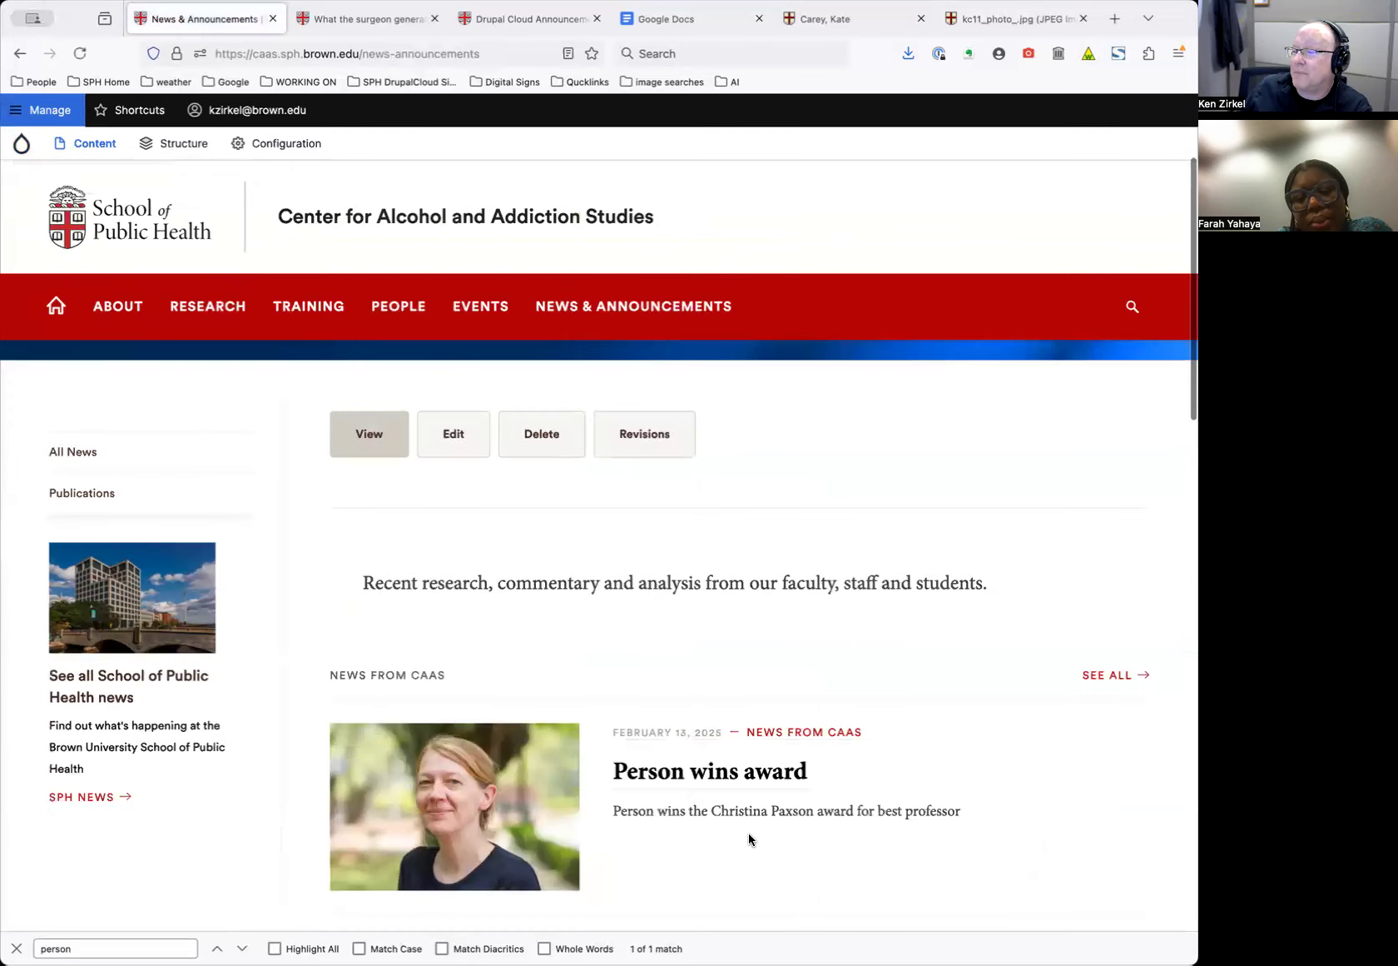
{"action": "scroll", "coordinate": [932, 824], "scroll_direction": "down", "scroll_amount": 2}
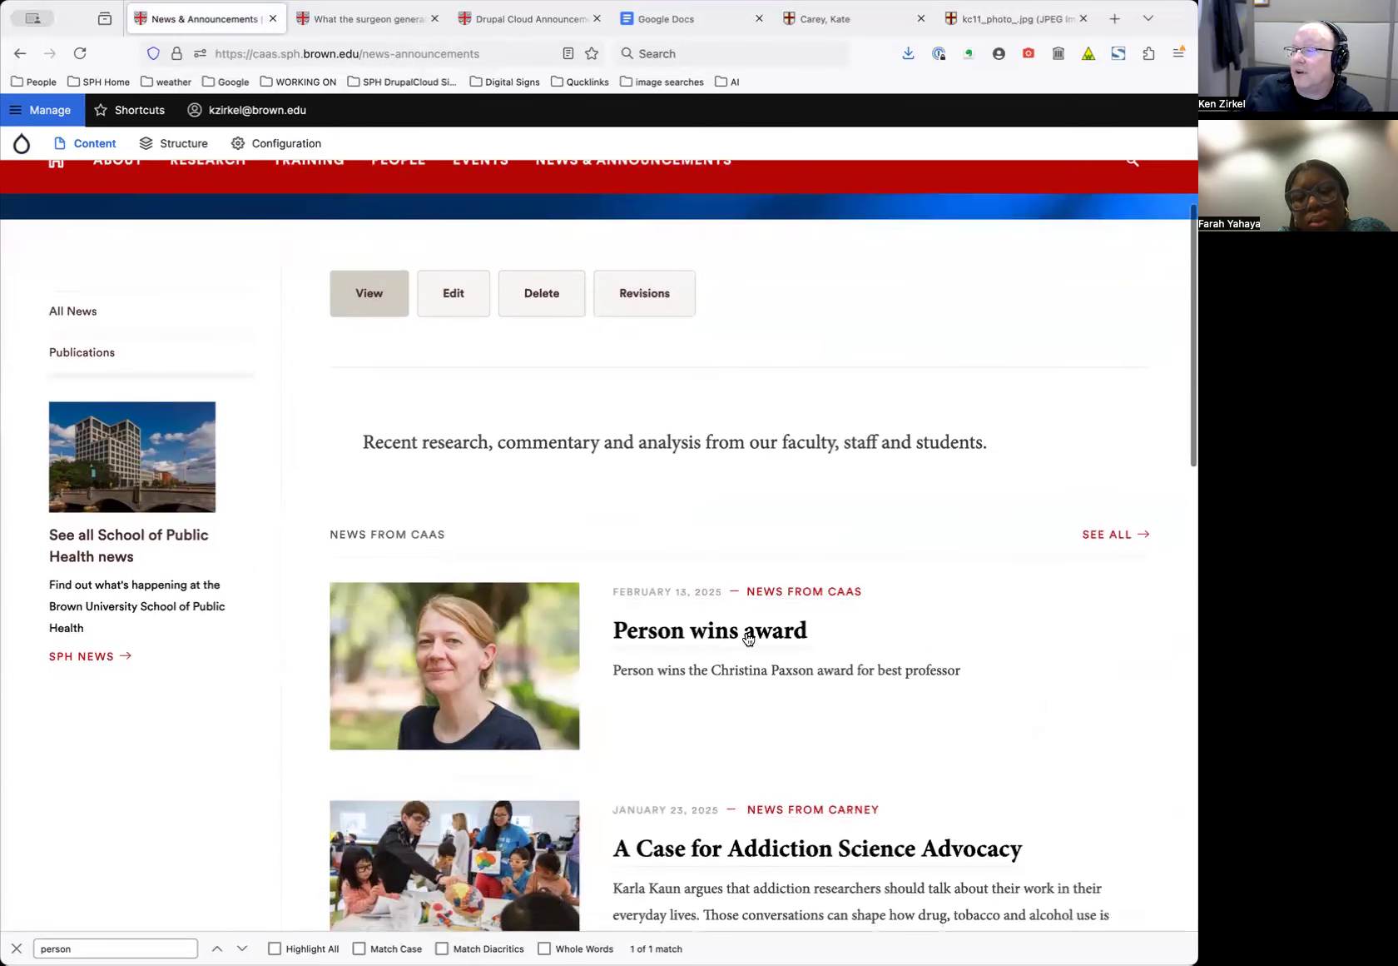
{"action": "triple_click", "coordinate": [763, 671]}
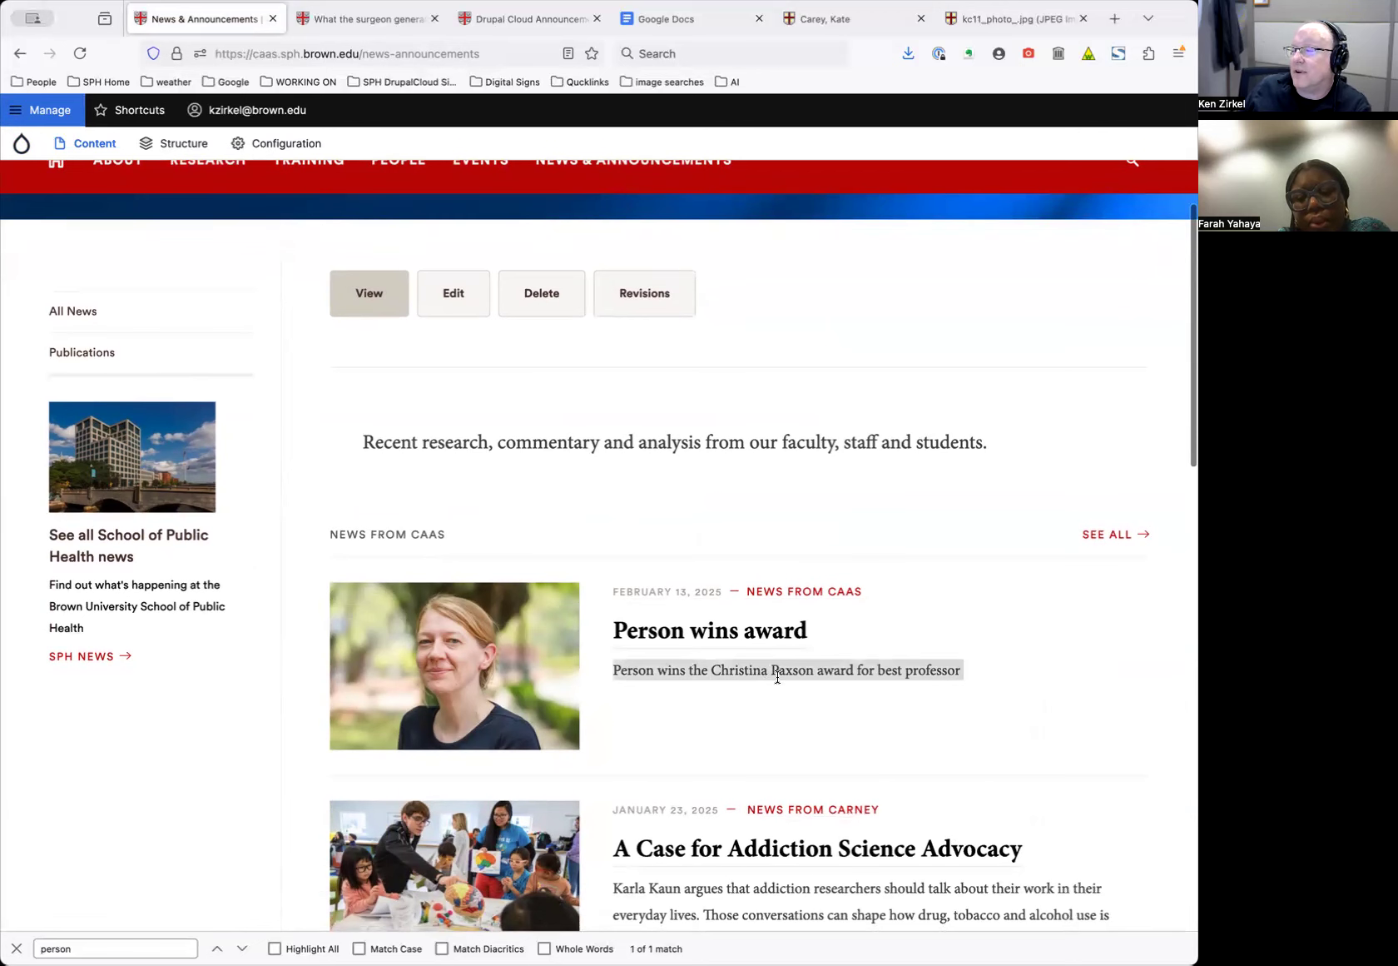
{"action": "triple_click", "coordinate": [778, 675]}
{"action": "left_click", "coordinate": [702, 631]}
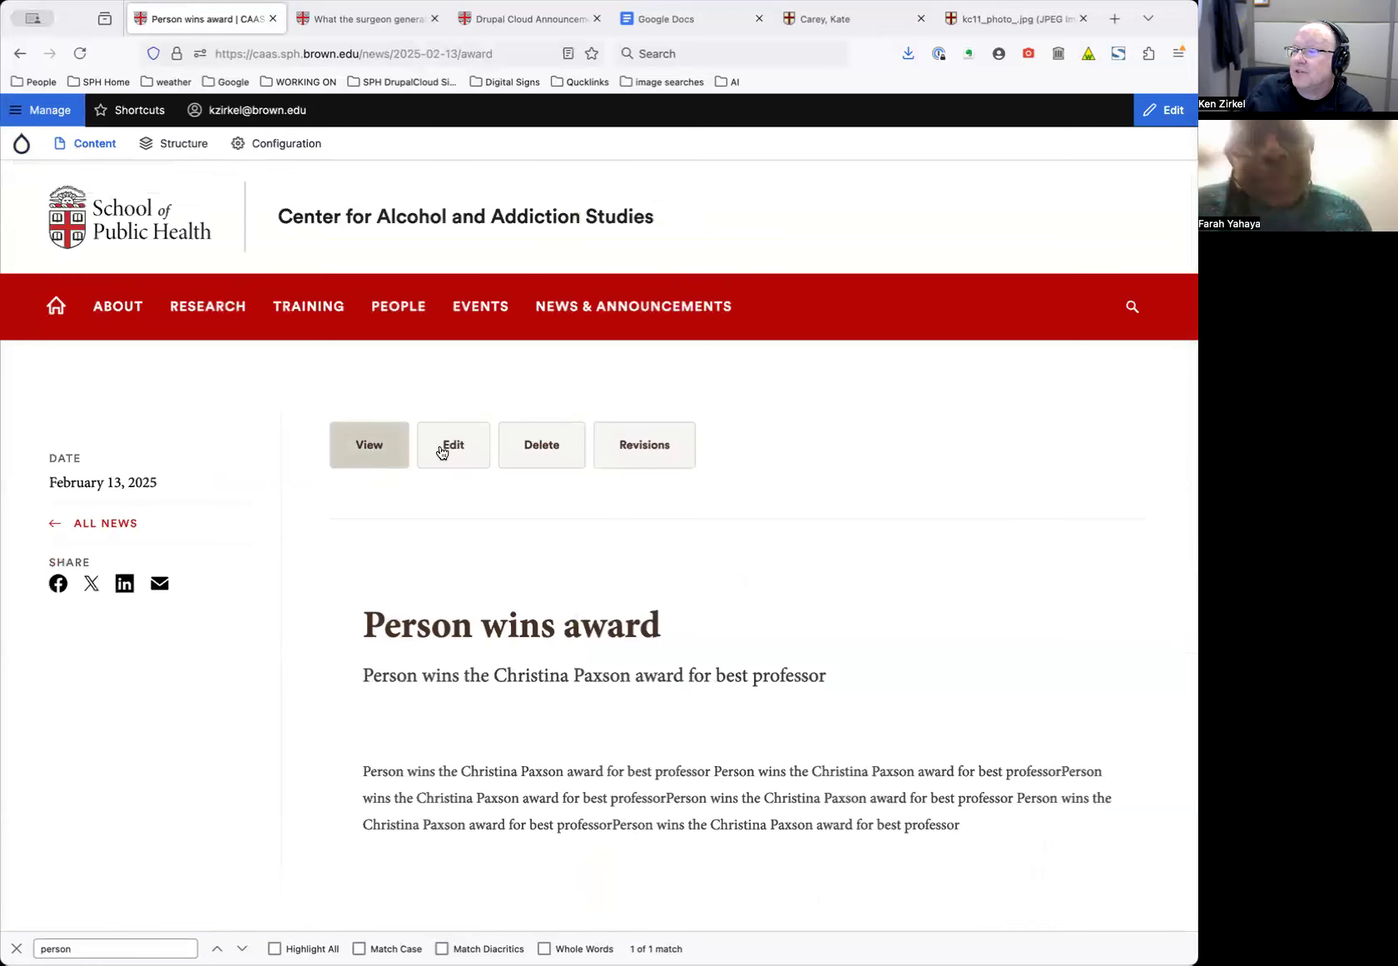
{"action": "scroll", "coordinate": [491, 569], "scroll_direction": "down", "scroll_amount": 4}
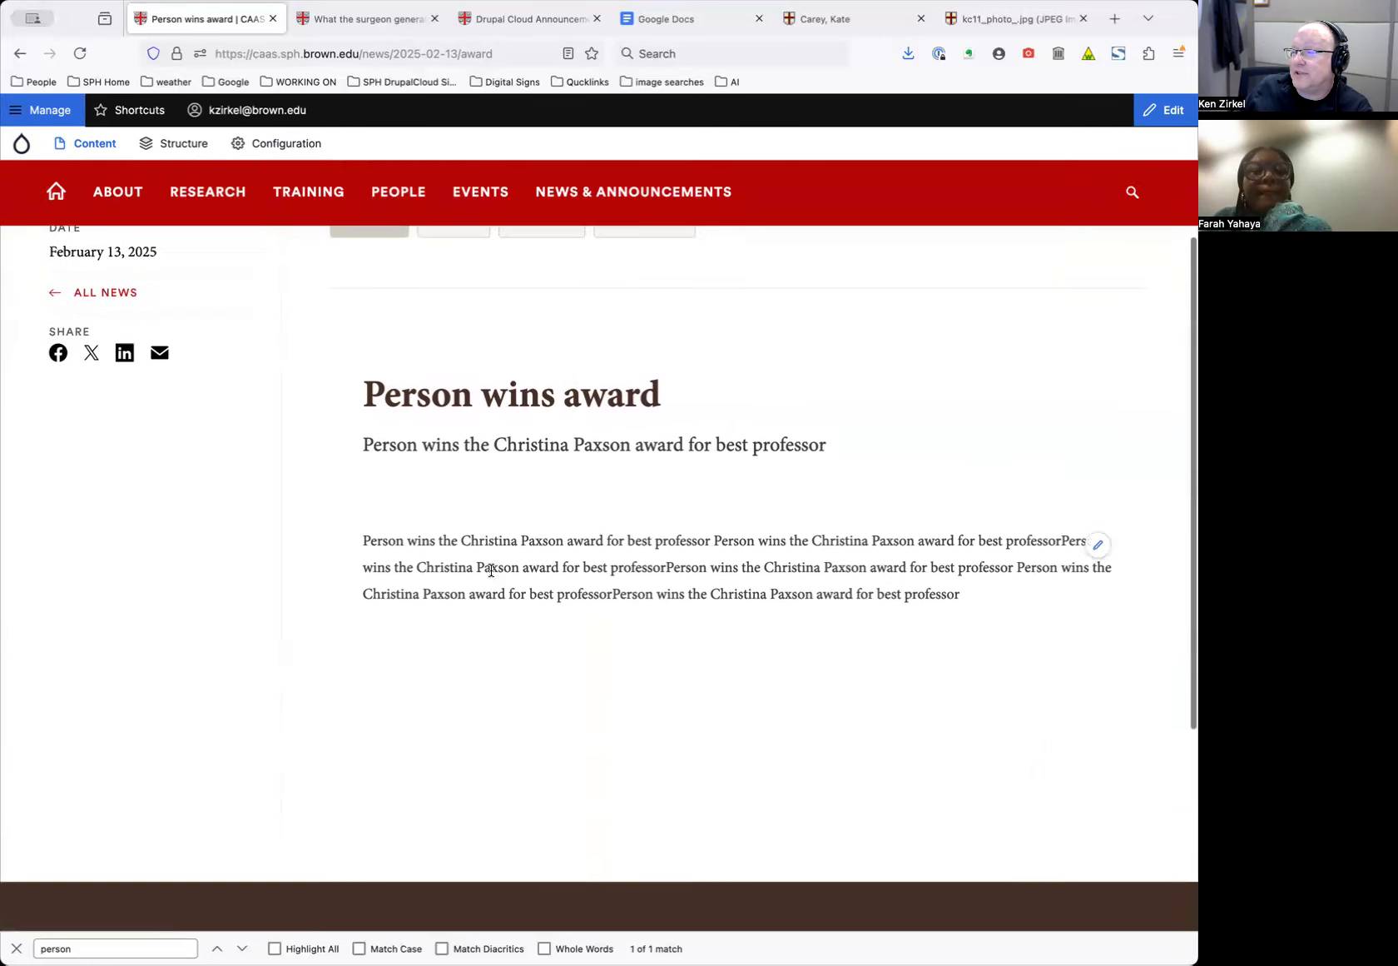
{"action": "scroll", "coordinate": [490, 569], "scroll_direction": "up", "scroll_amount": 4}
{"action": "left_click", "coordinate": [470, 443]}
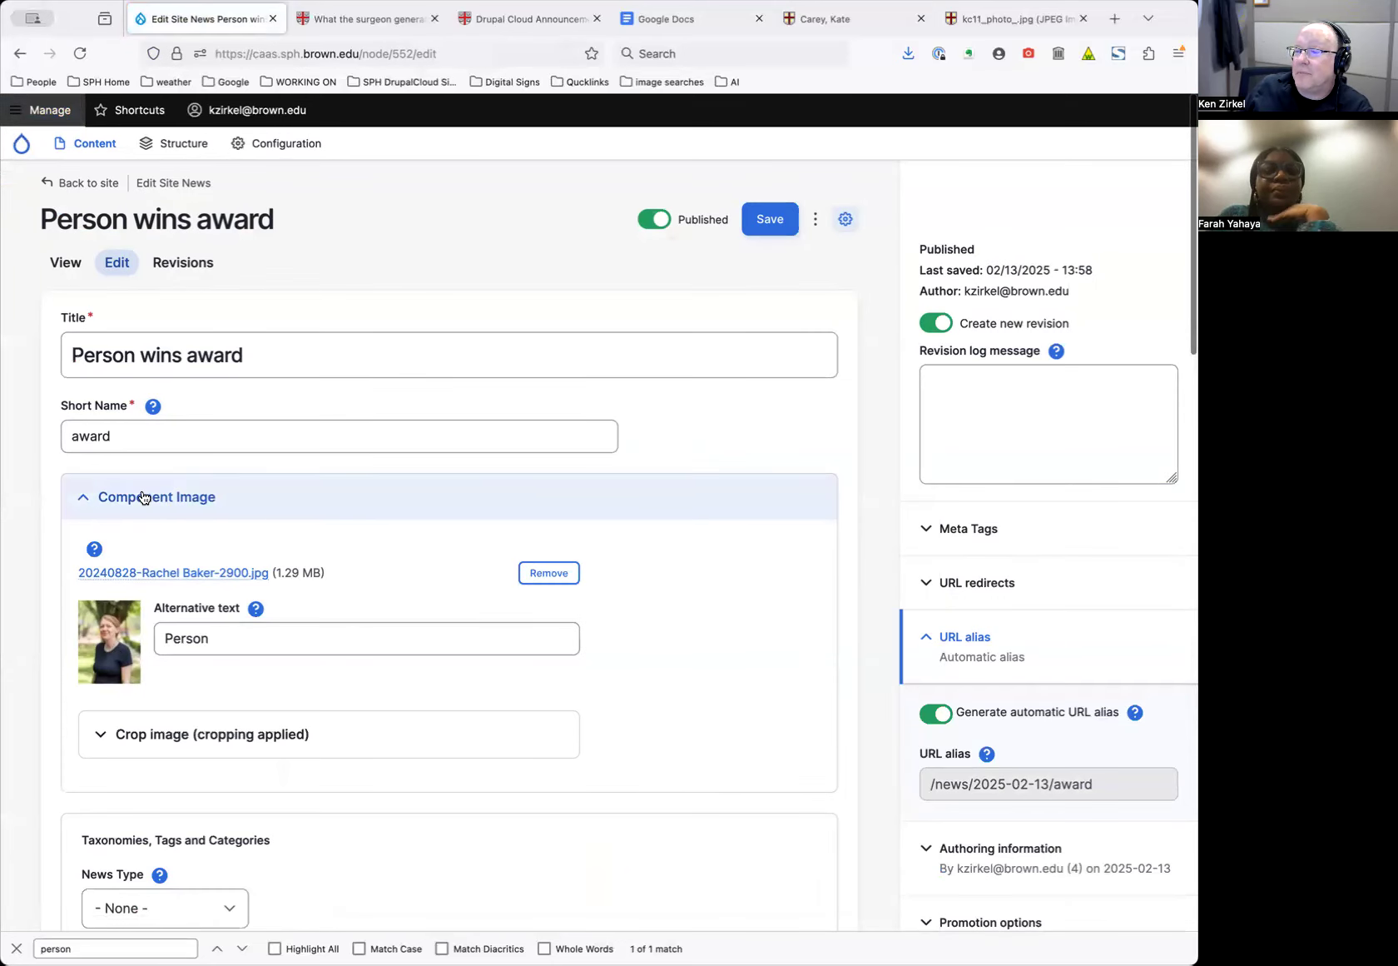
Expand the Above Content Components section of the article's edit form
{"action": "left_click", "coordinate": [77, 501]}
{"action": "left_click", "coordinate": [78, 500]}
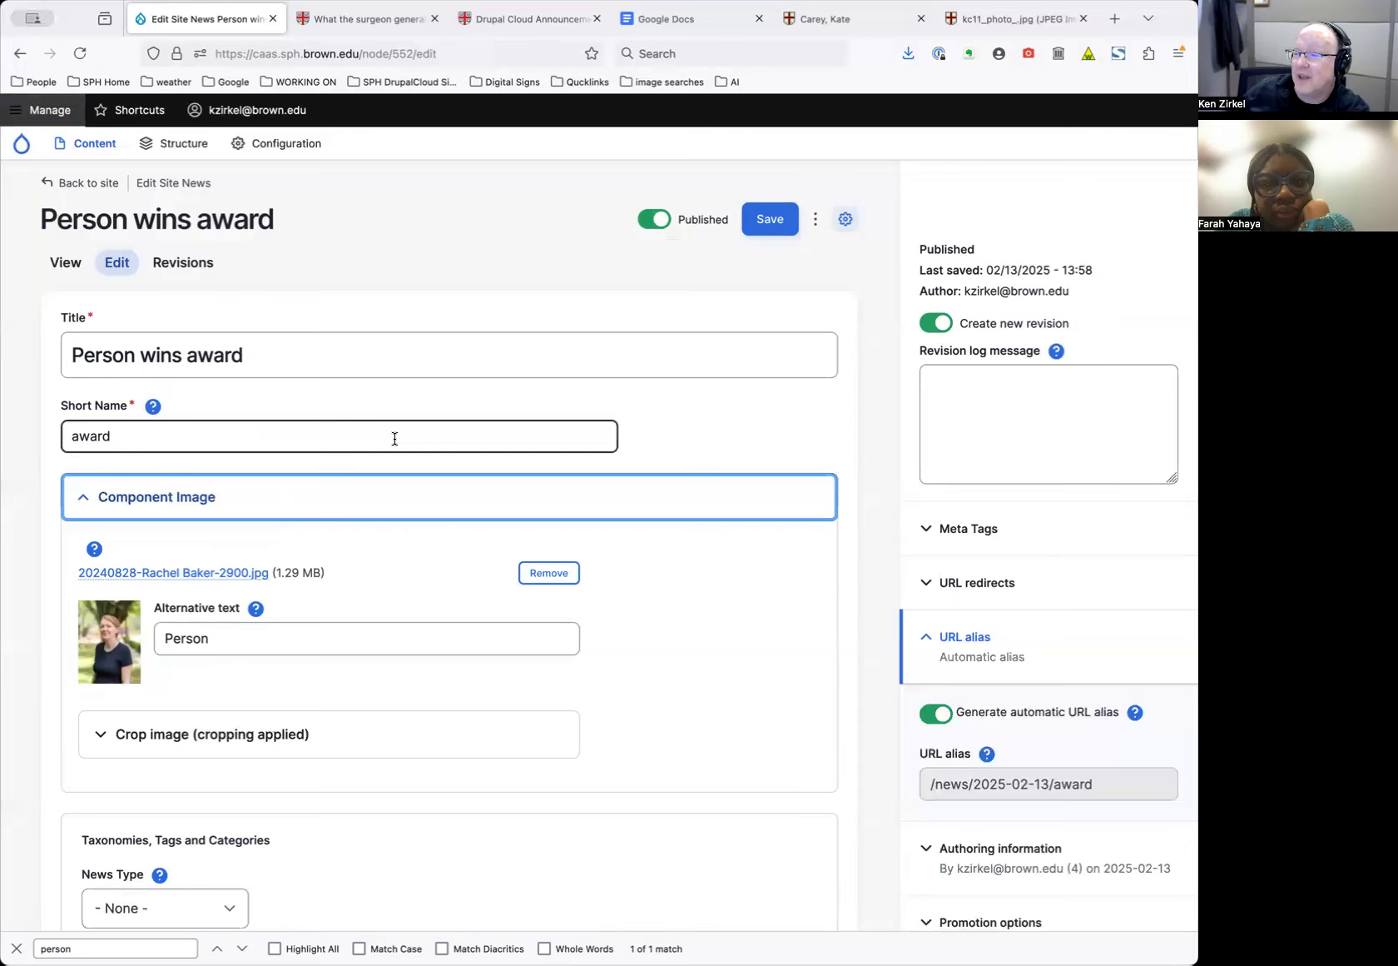
{"action": "scroll", "coordinate": [395, 469], "scroll_direction": "down", "scroll_amount": 6}
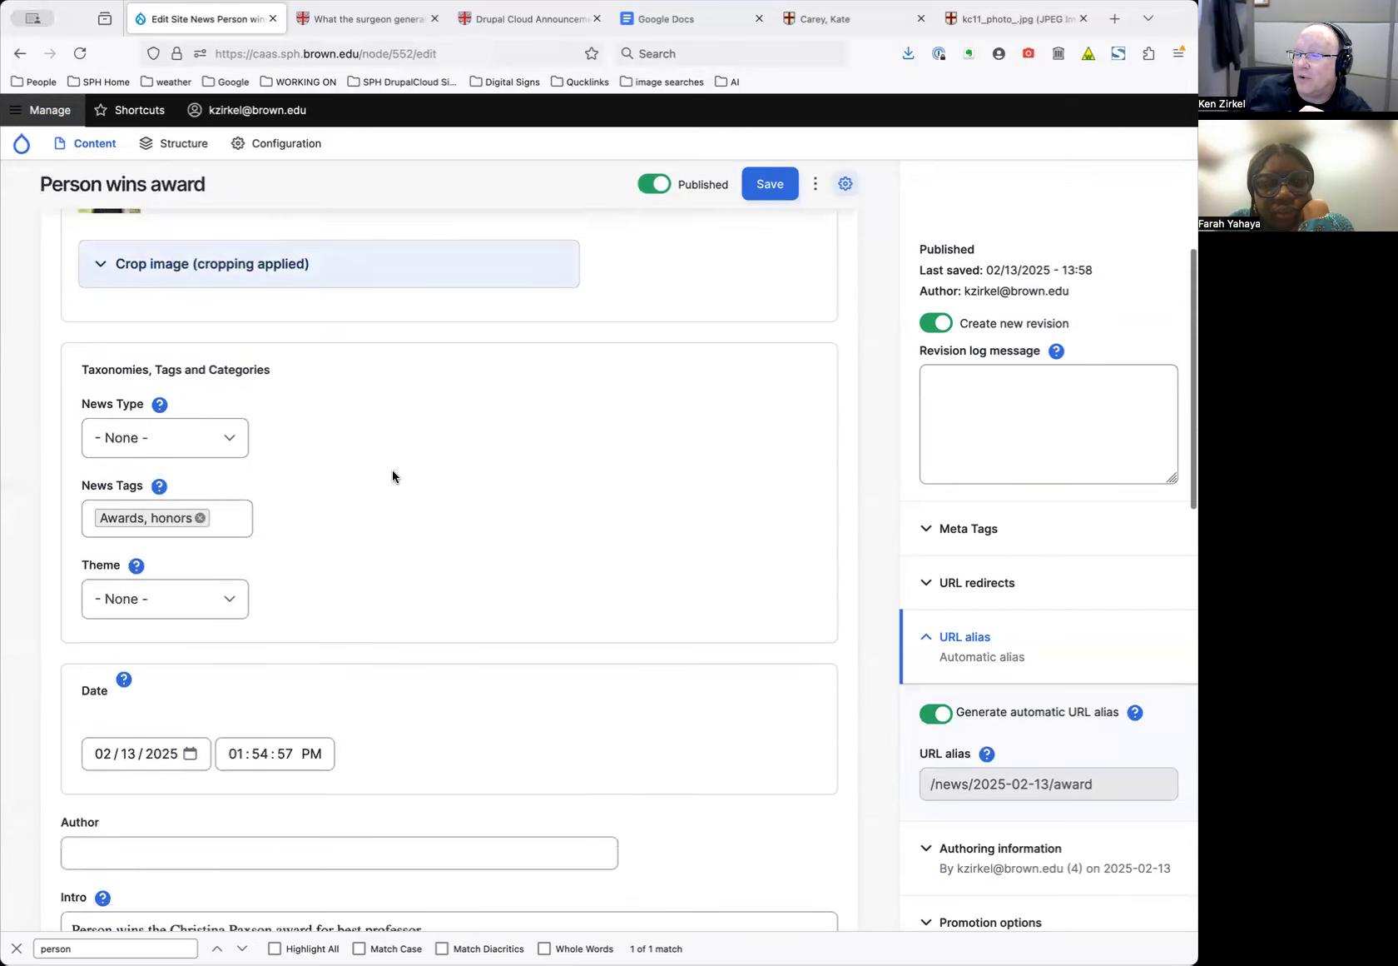
{"action": "scroll", "coordinate": [396, 479], "scroll_direction": "down", "scroll_amount": 5}
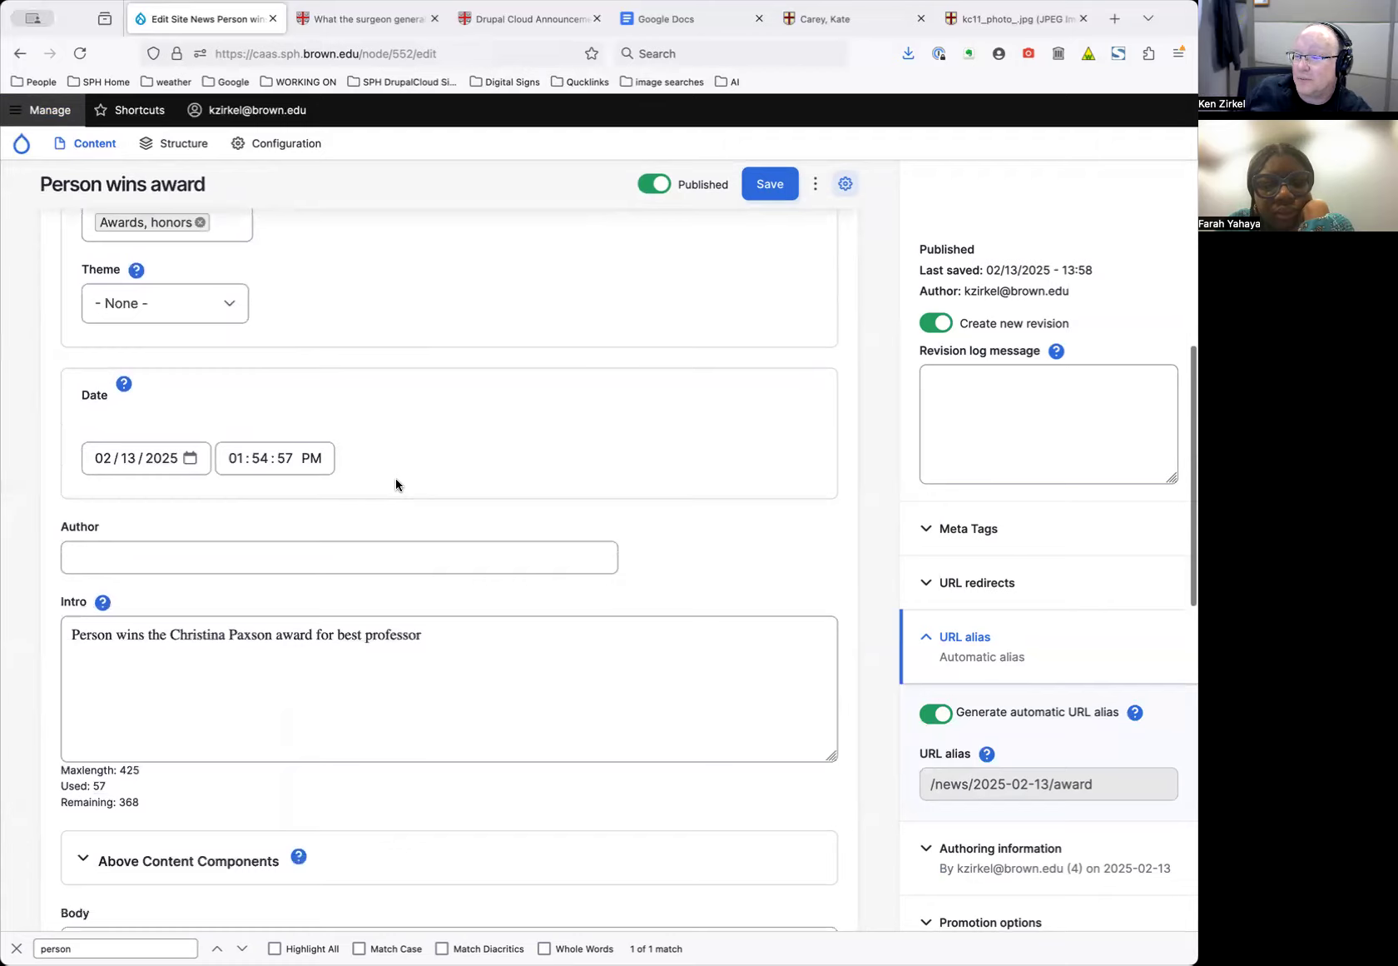
{"action": "scroll", "coordinate": [398, 477], "scroll_direction": "down", "scroll_amount": 2}
{"action": "left_click", "coordinate": [219, 536]}
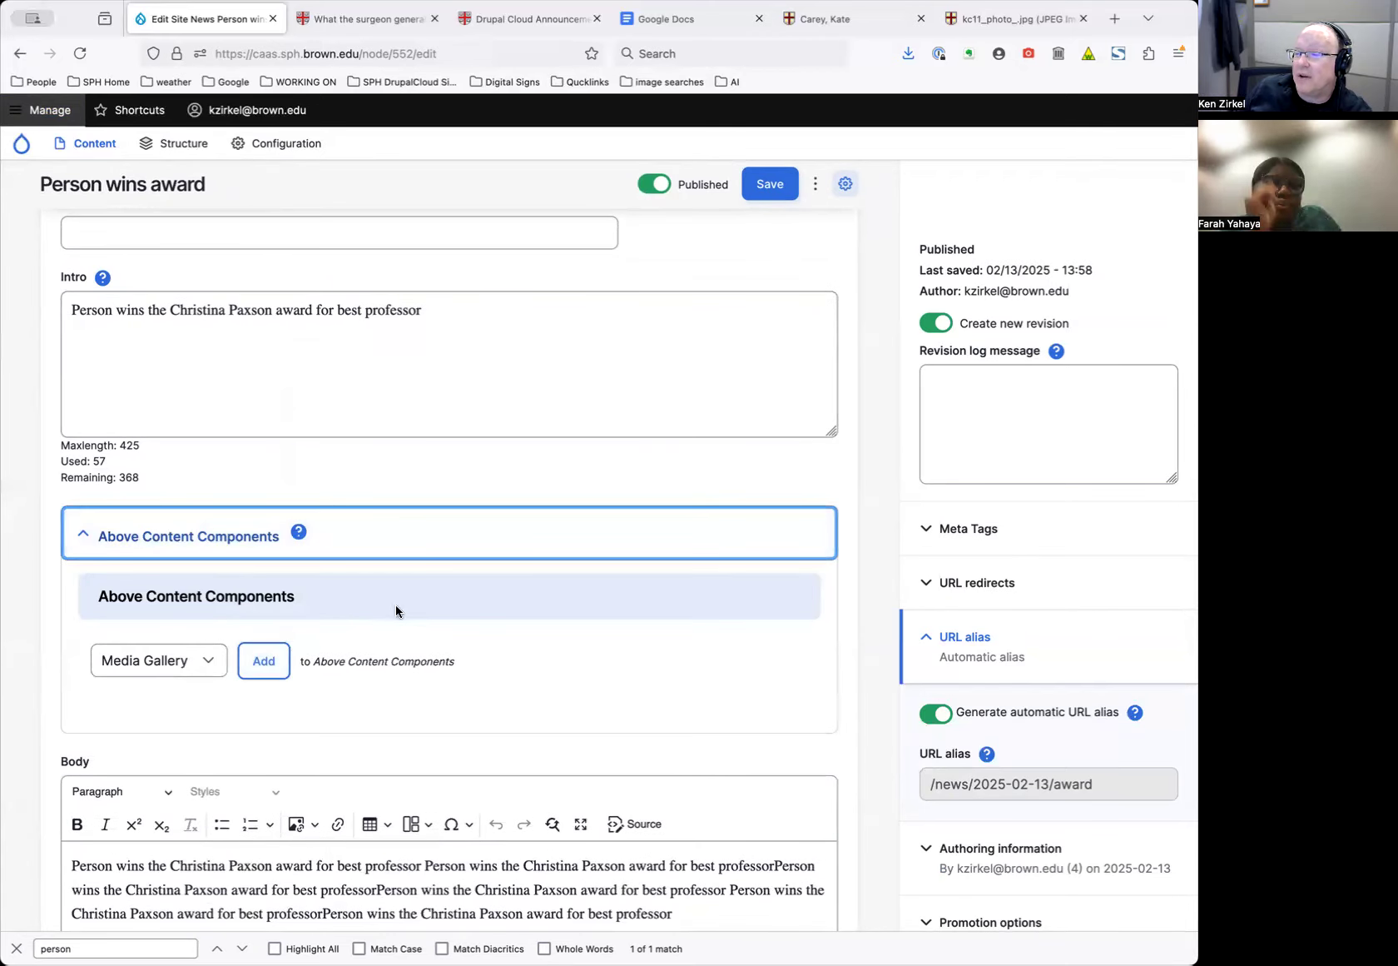
{"action": "scroll", "coordinate": [396, 606], "scroll_direction": "down", "scroll_amount": 3}
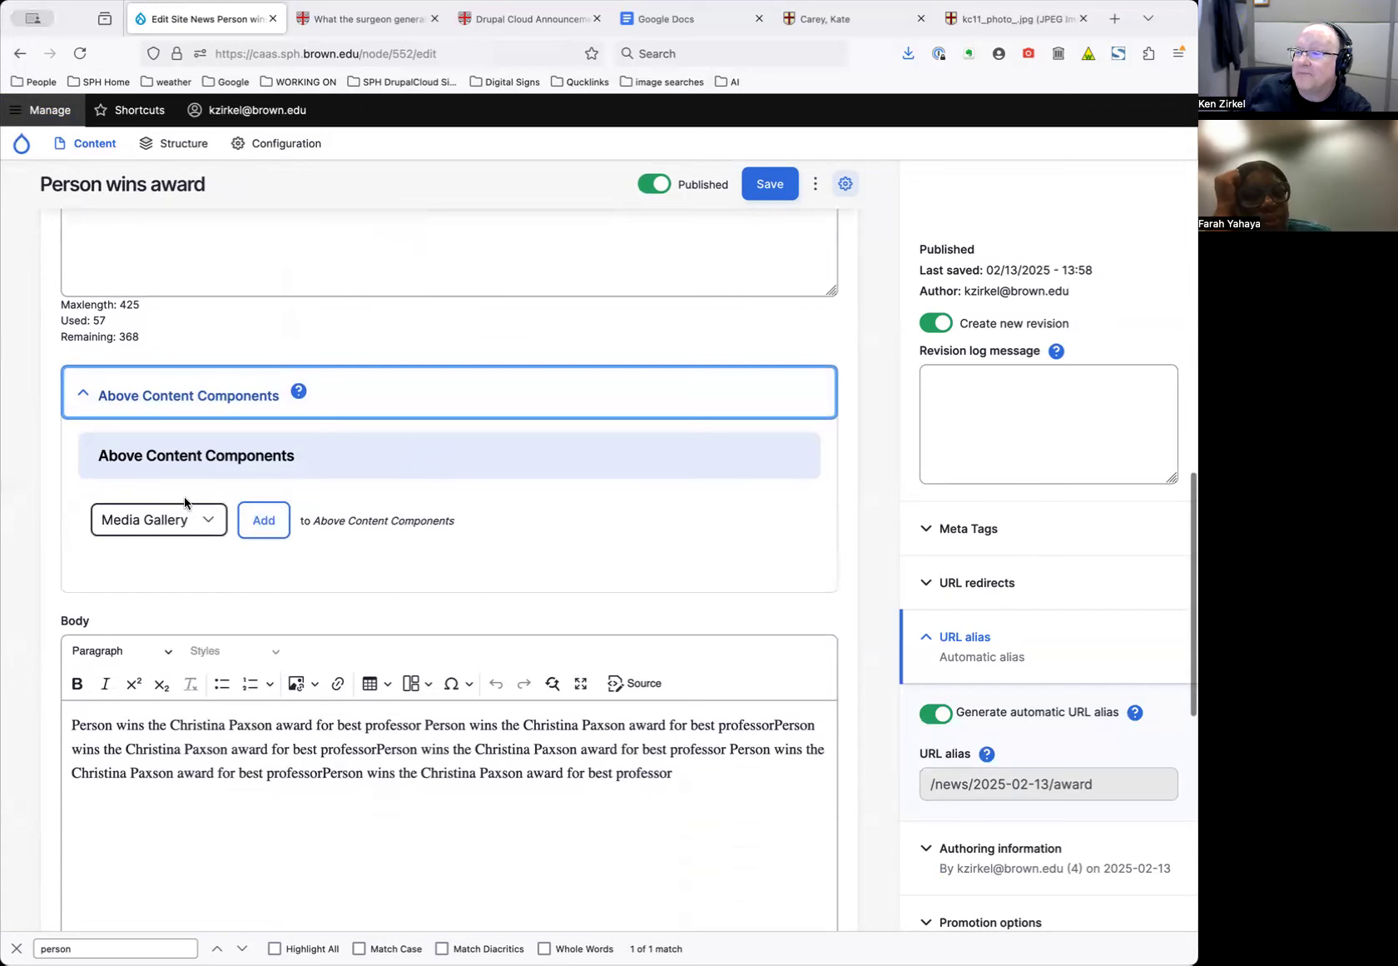
{"action": "scroll", "coordinate": [159, 408], "scroll_direction": "up", "scroll_amount": 2}
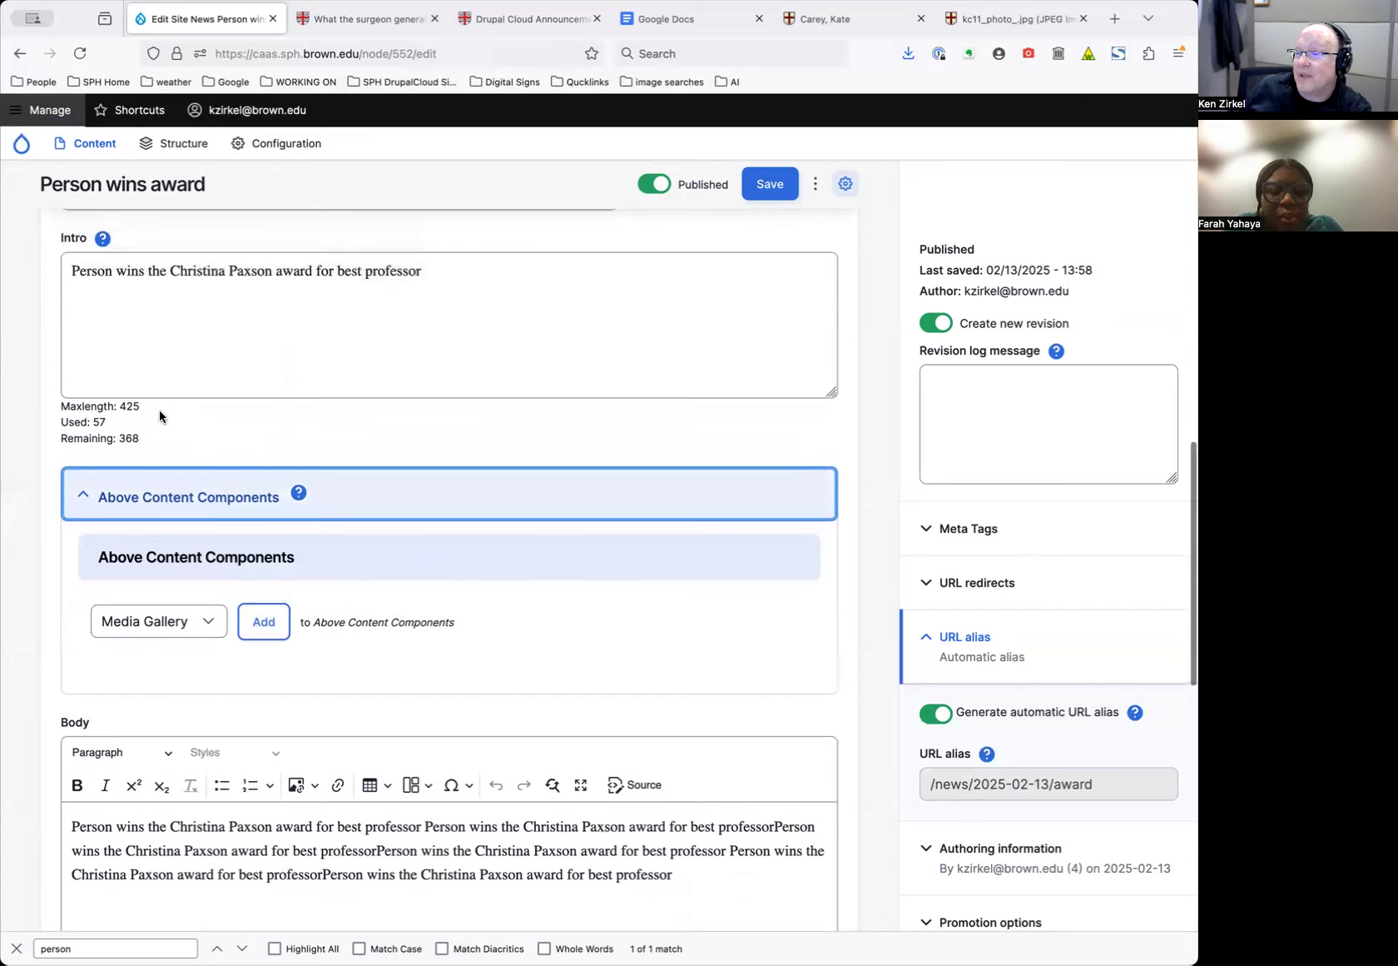
{"action": "left_click", "coordinate": [161, 486]}
{"action": "left_click", "coordinate": [163, 499]}
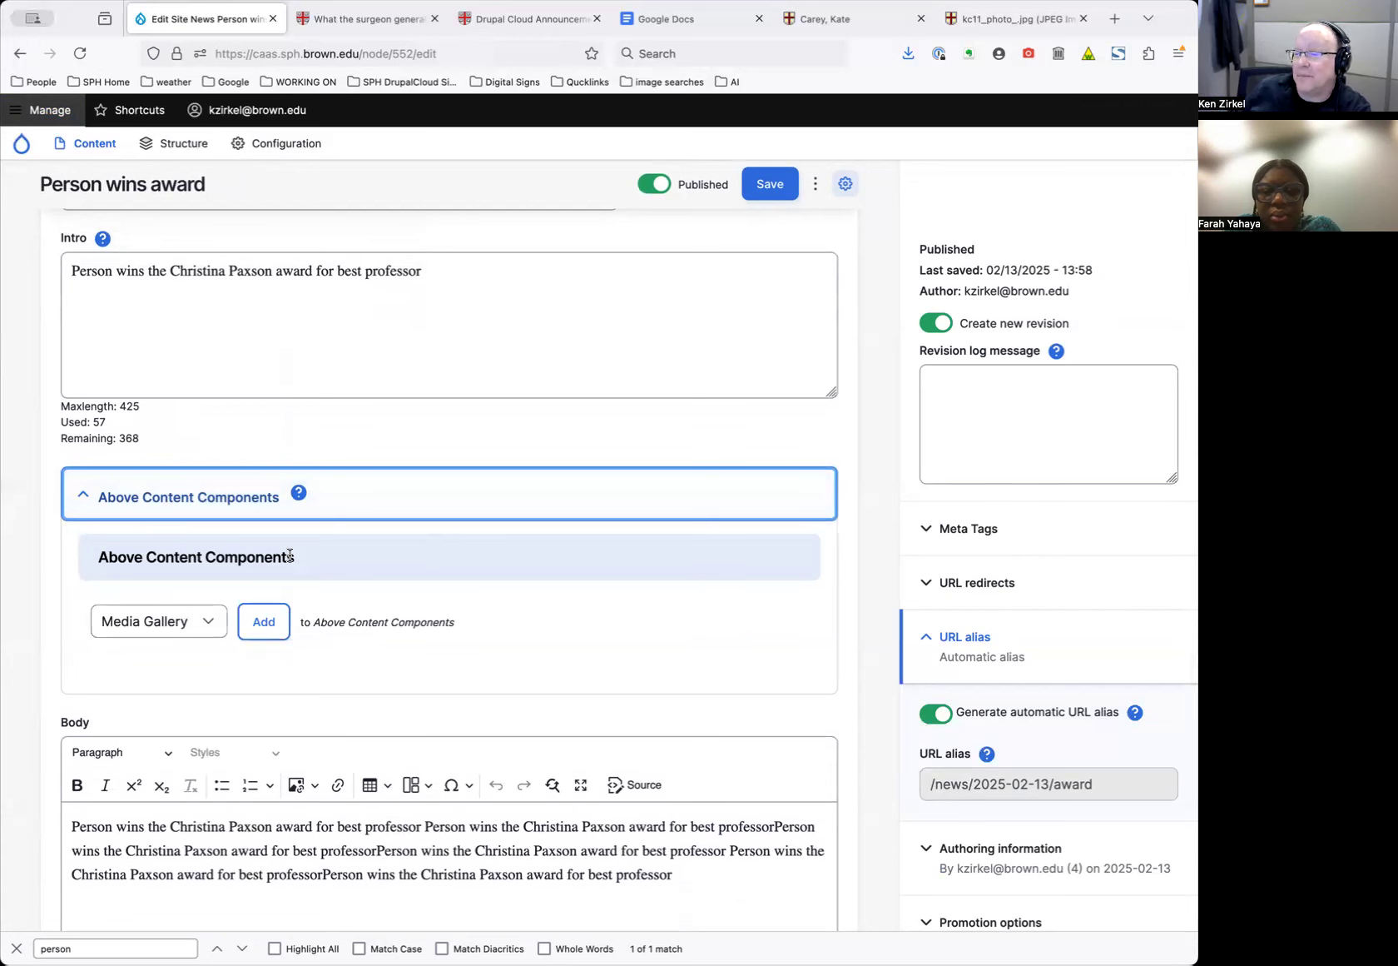
{"action": "scroll", "coordinate": [296, 571], "scroll_direction": "down", "scroll_amount": 2}
{"action": "scroll", "coordinate": [304, 583], "scroll_direction": "up", "scroll_amount": 1}
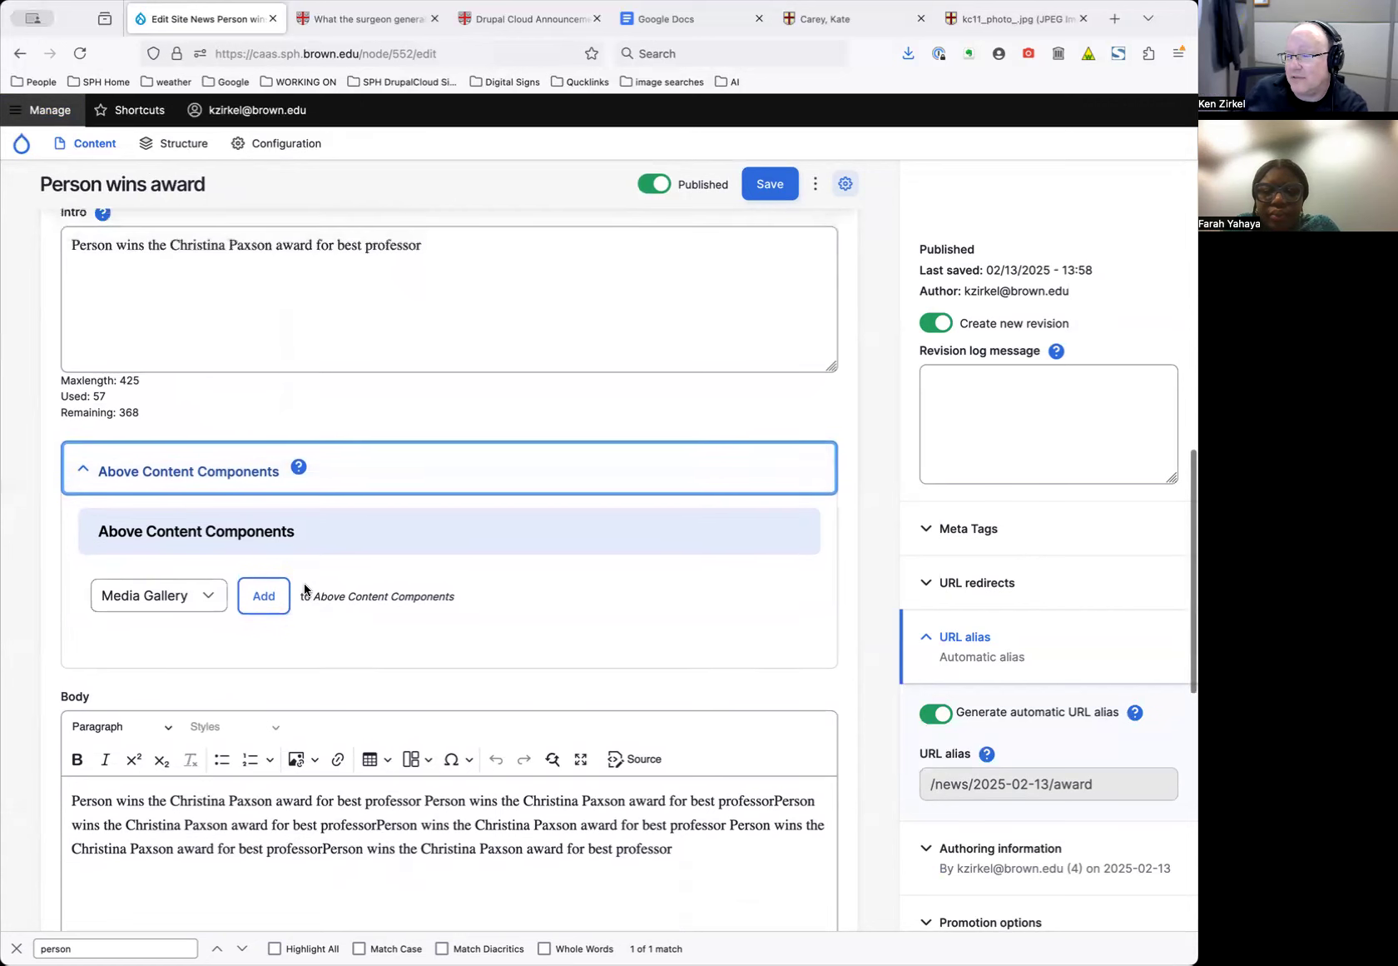
Add a Poster - Media component above the content
{"action": "left_click", "coordinate": [200, 597]}
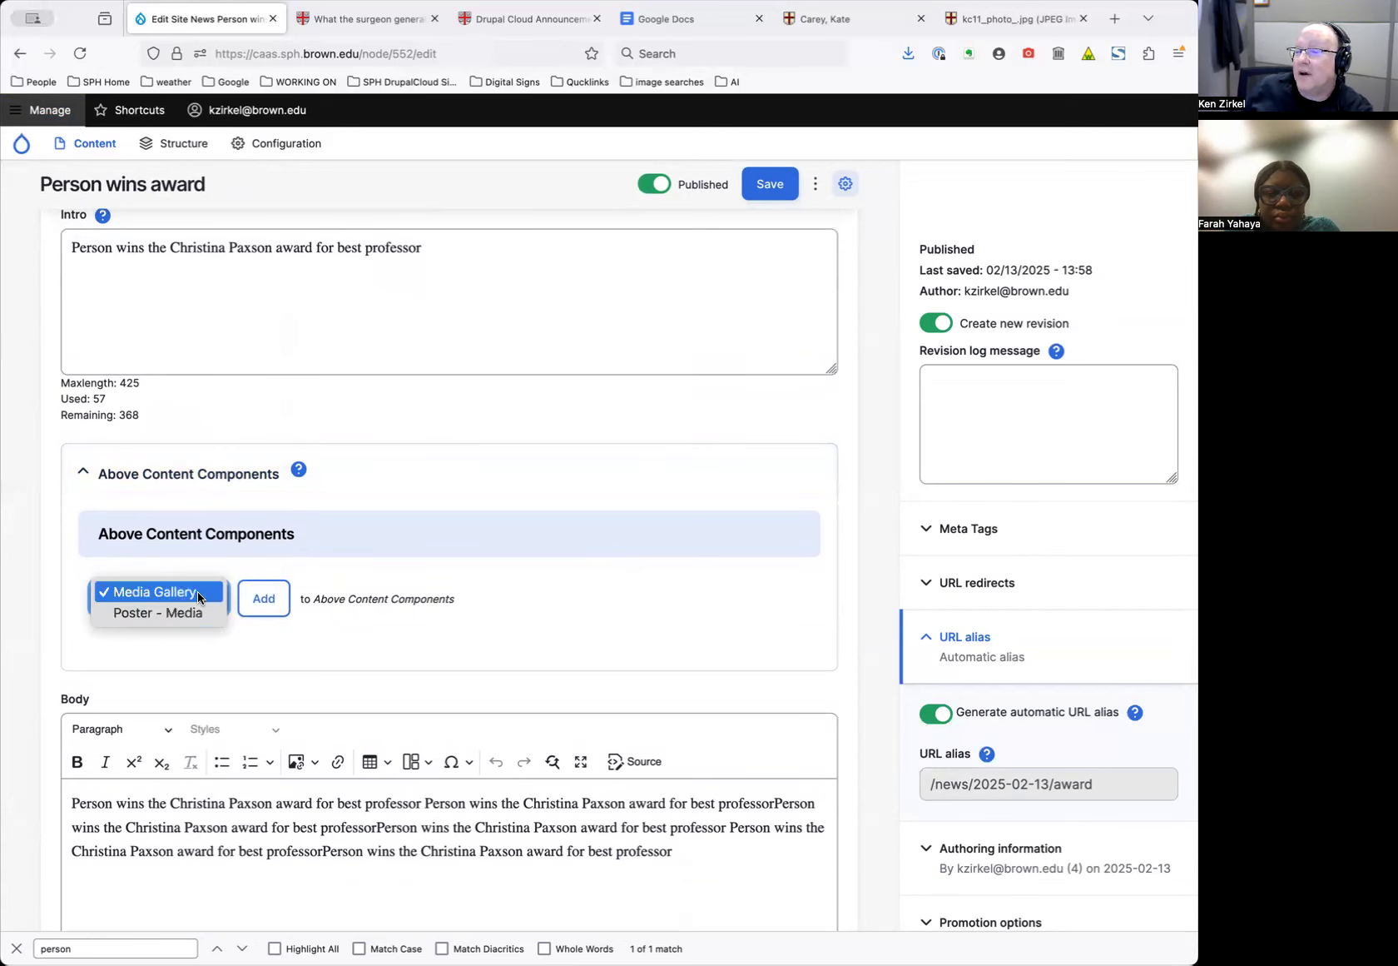
{"action": "left_click", "coordinate": [198, 591]}
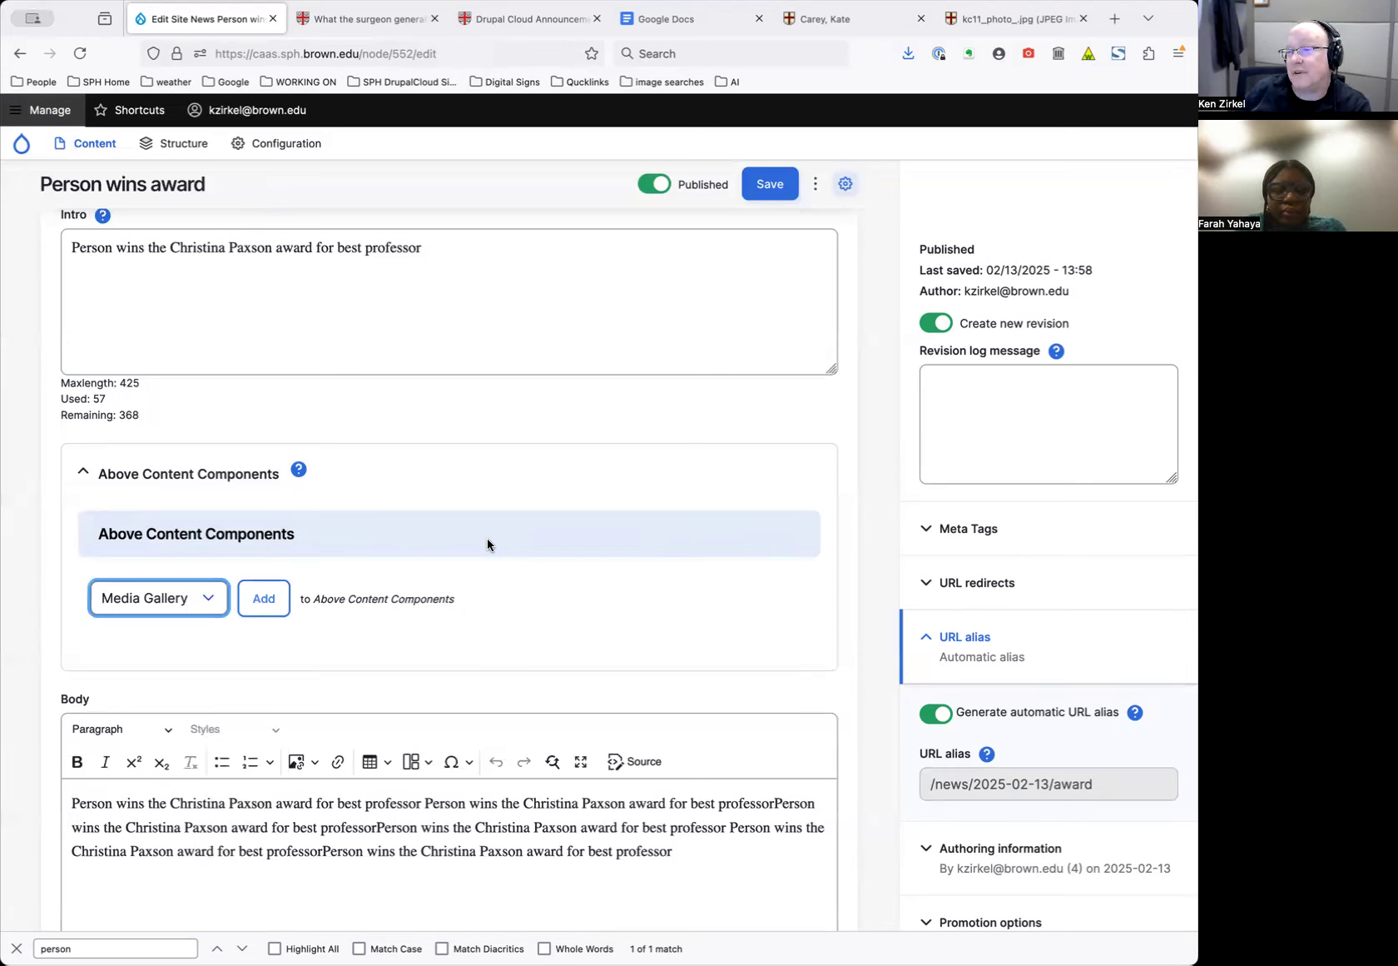
{"action": "left_click", "coordinate": [193, 599]}
{"action": "left_click", "coordinate": [190, 613]}
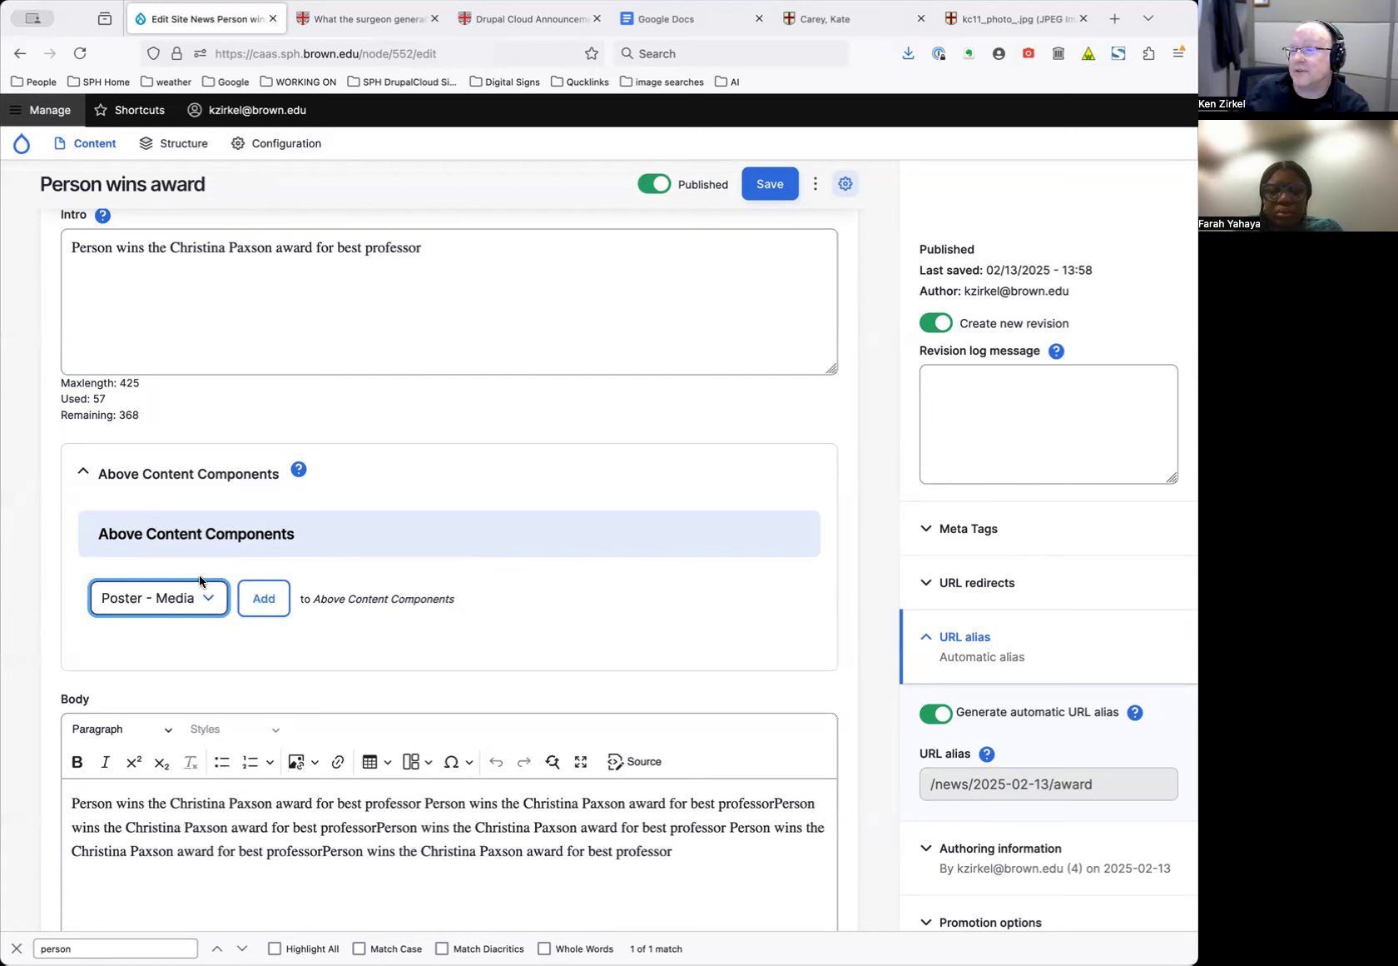
{"action": "left_click", "coordinate": [263, 598]}
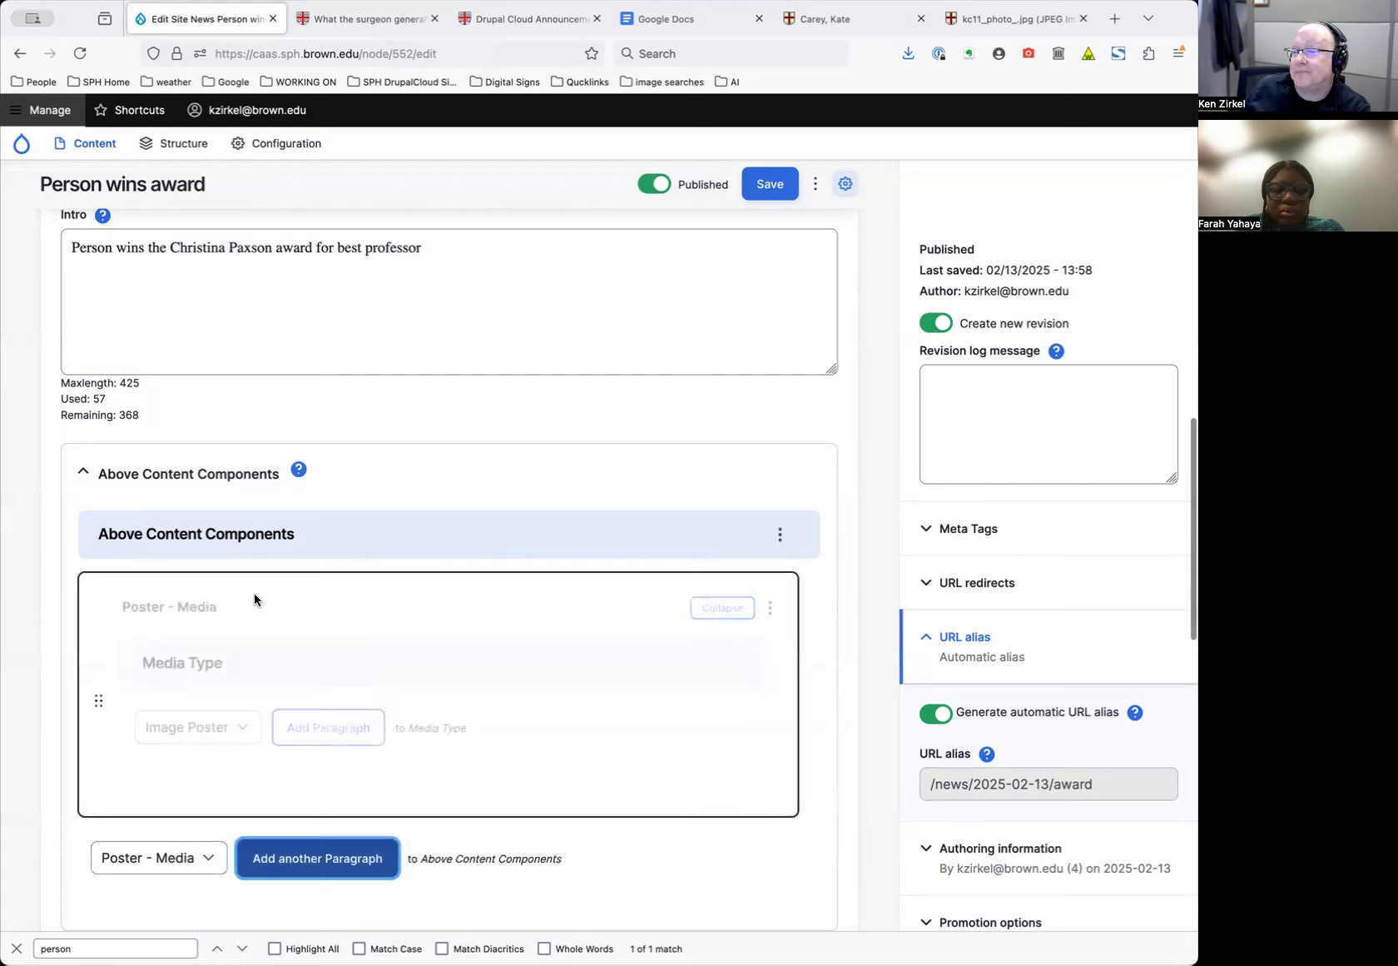
Insert an Image Poster media item into the Poster - Media component
{"action": "scroll", "coordinate": [168, 618], "scroll_direction": "down", "scroll_amount": 3}
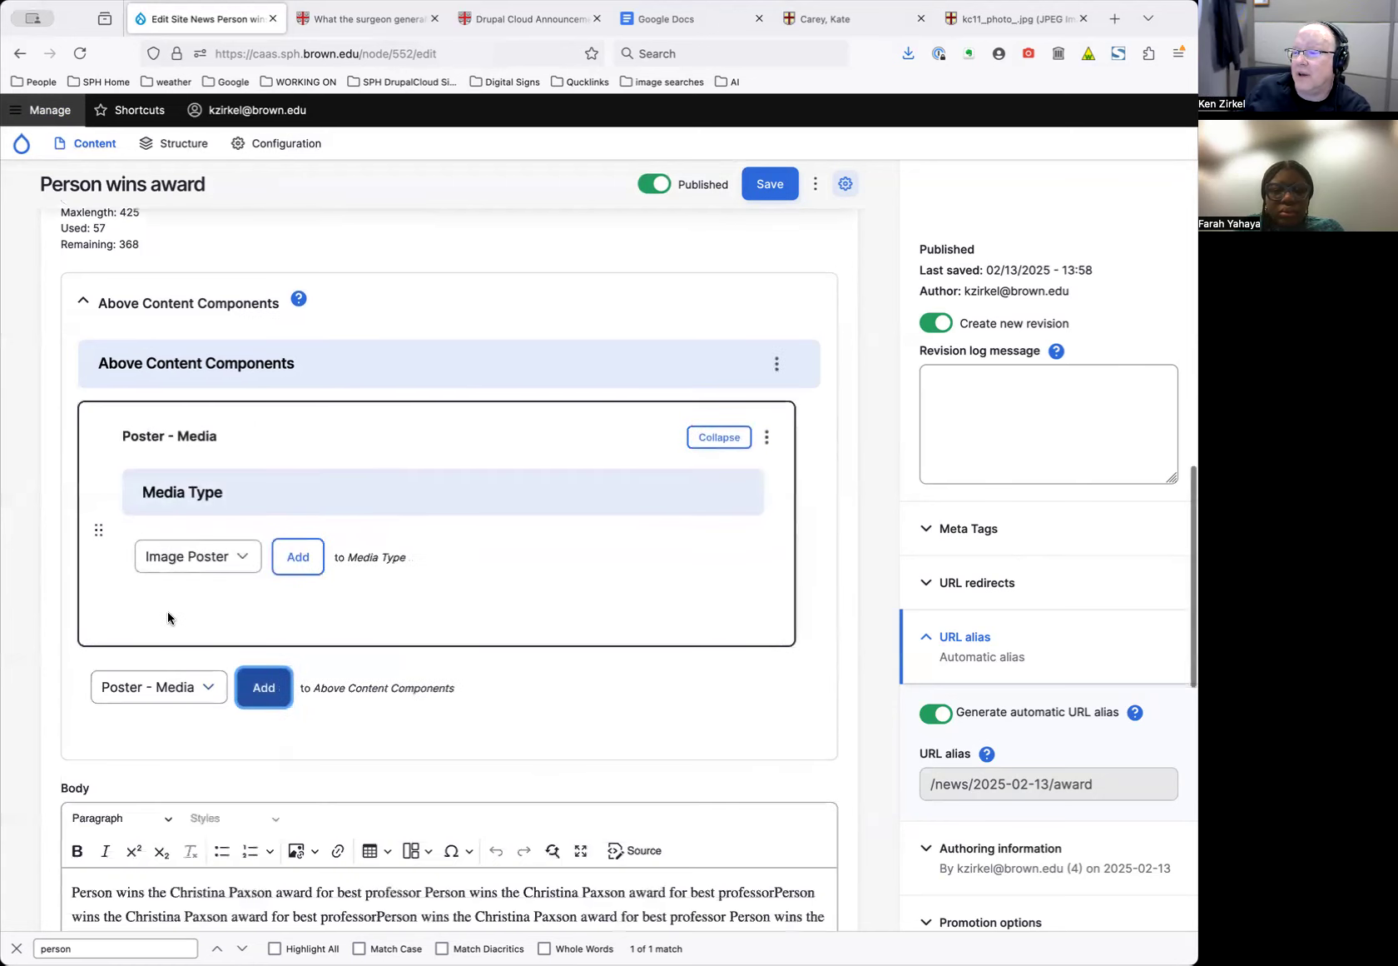
{"action": "left_click", "coordinate": [248, 558]}
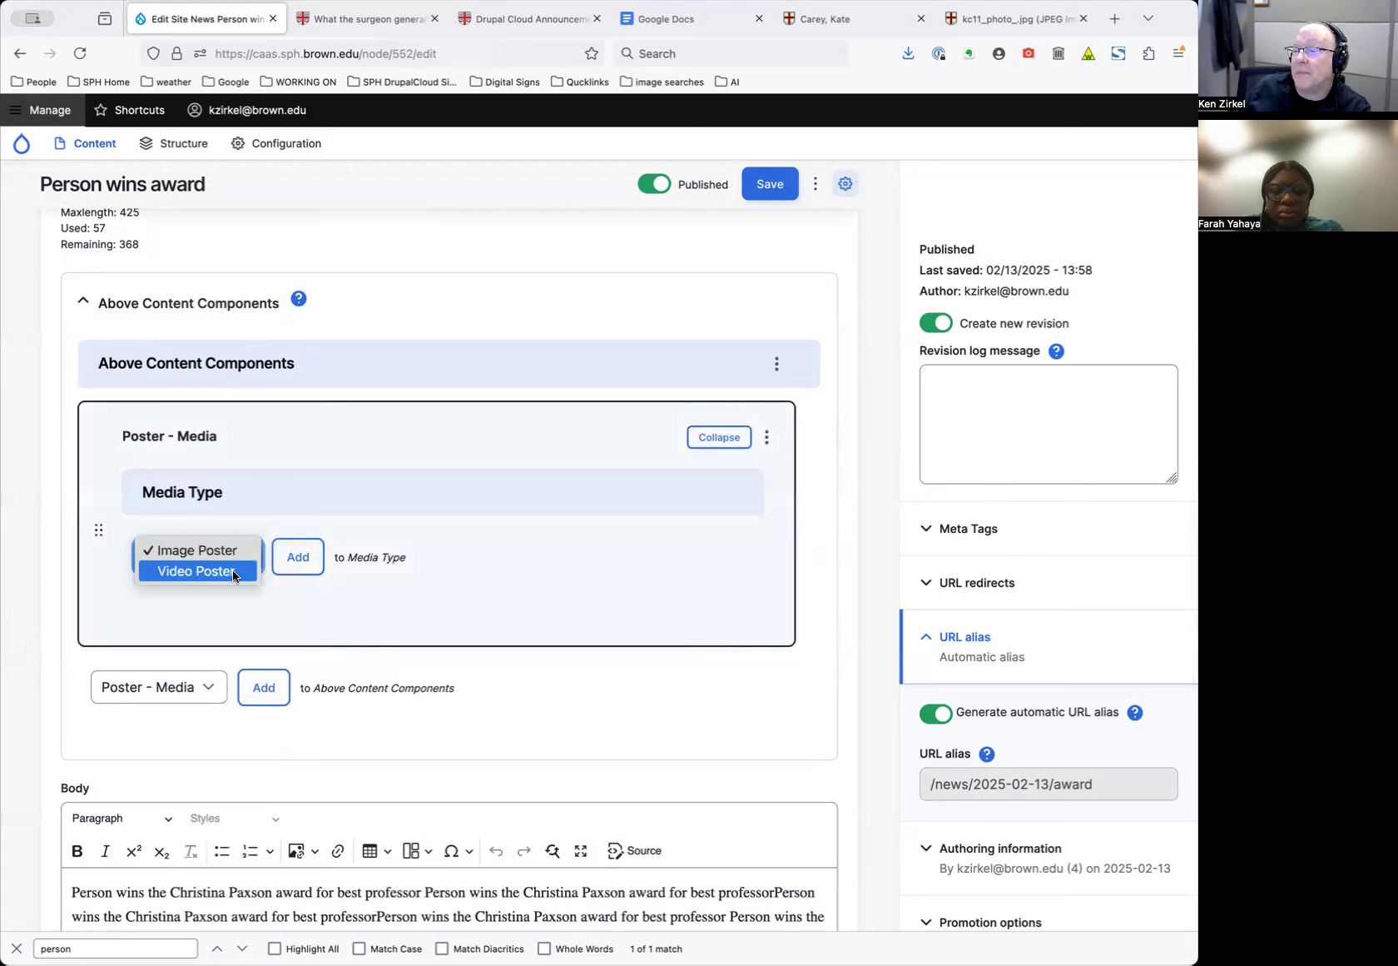
{"action": "left_click", "coordinate": [233, 572]}
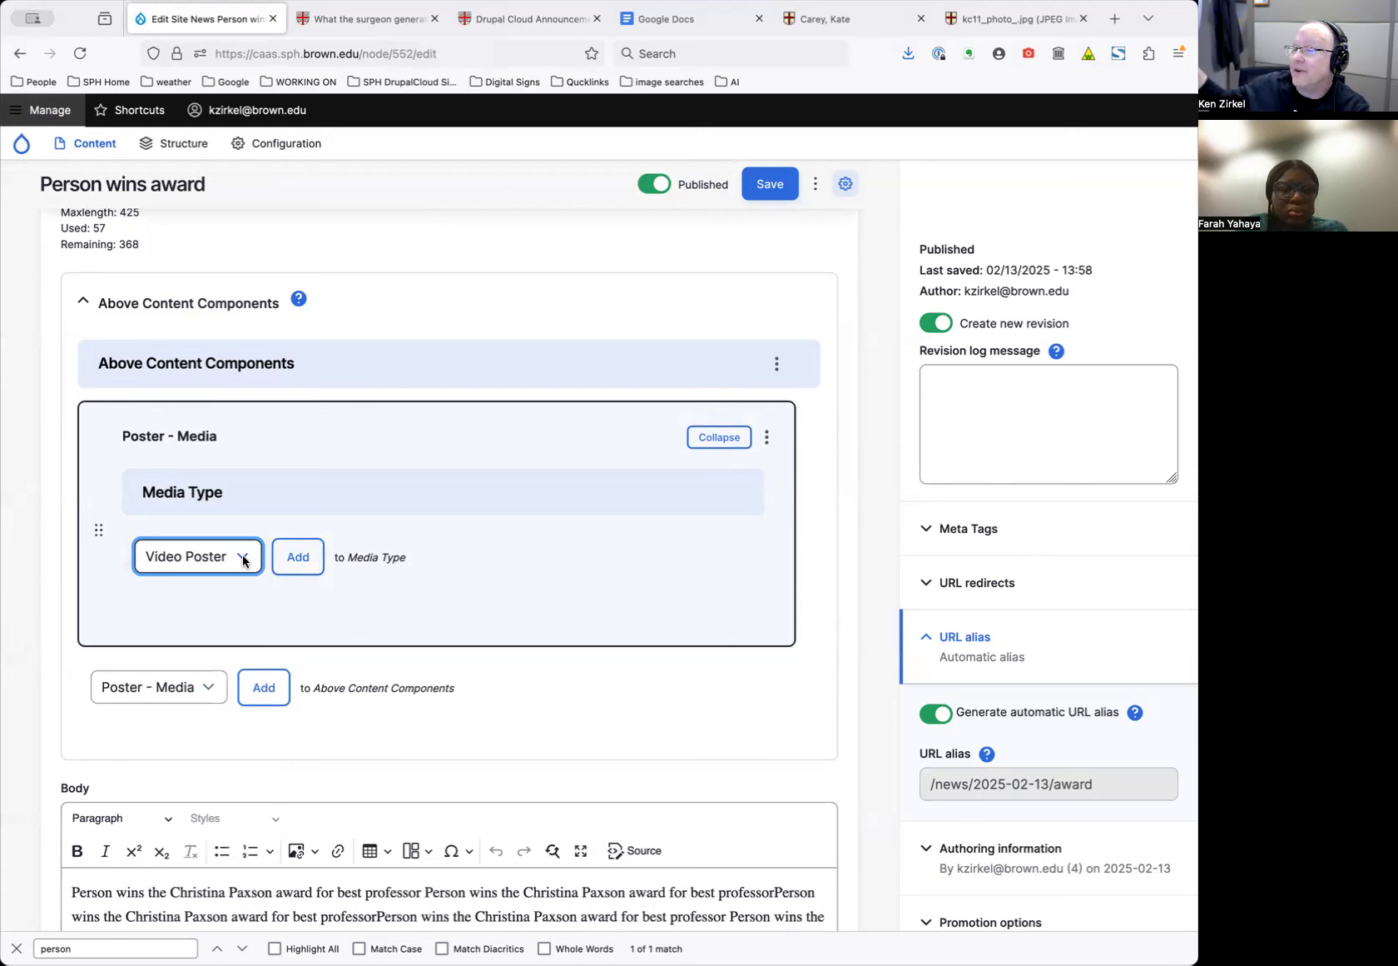
{"action": "left_click", "coordinate": [244, 561]}
{"action": "left_click", "coordinate": [236, 530]}
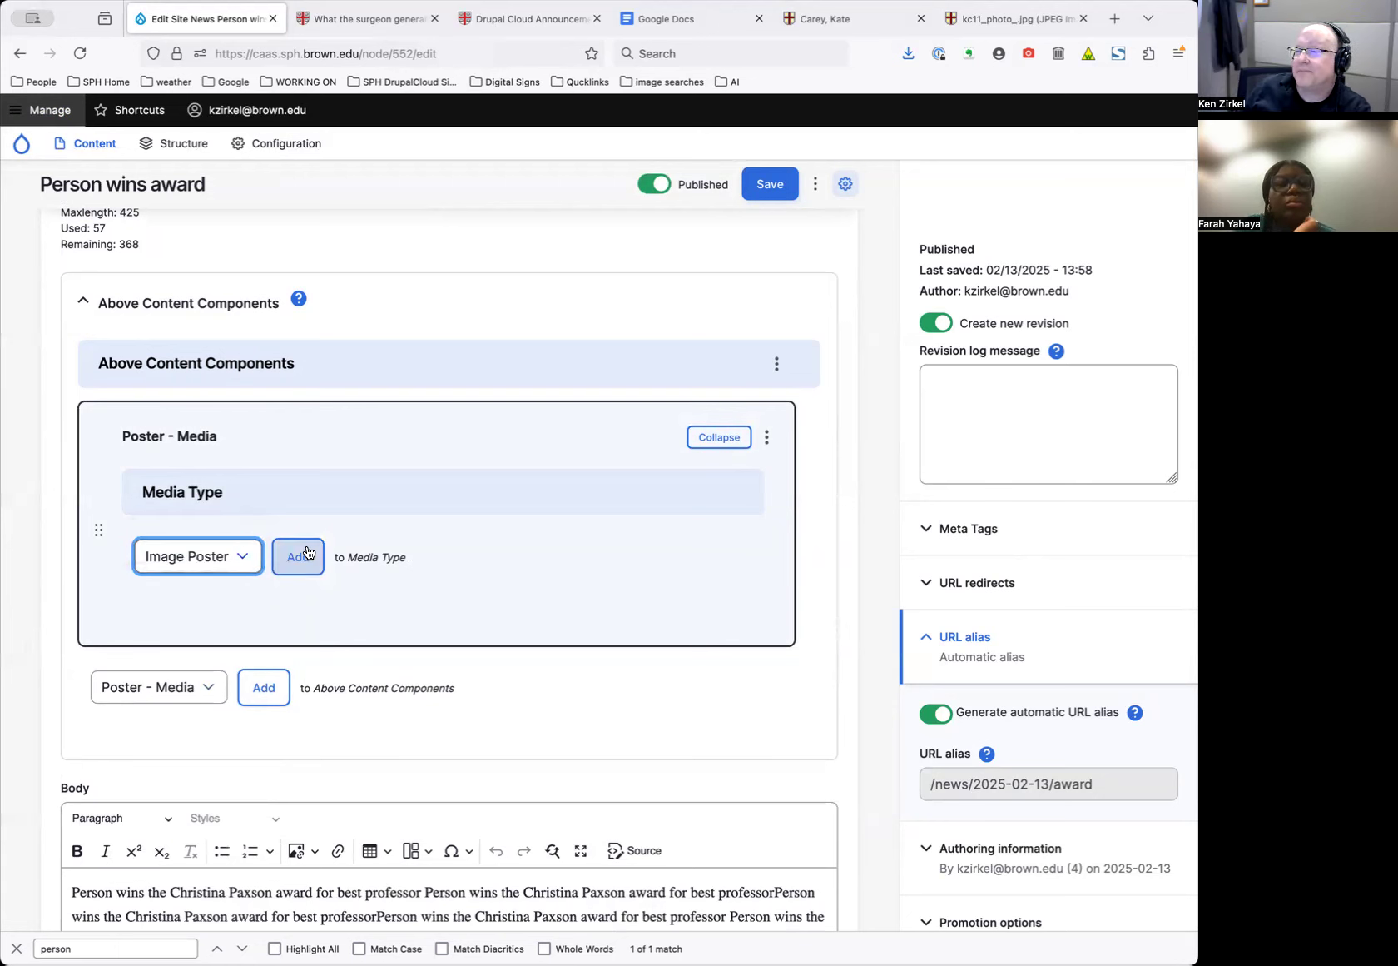
{"action": "left_click", "coordinate": [233, 554]}
{"action": "left_click", "coordinate": [230, 569]}
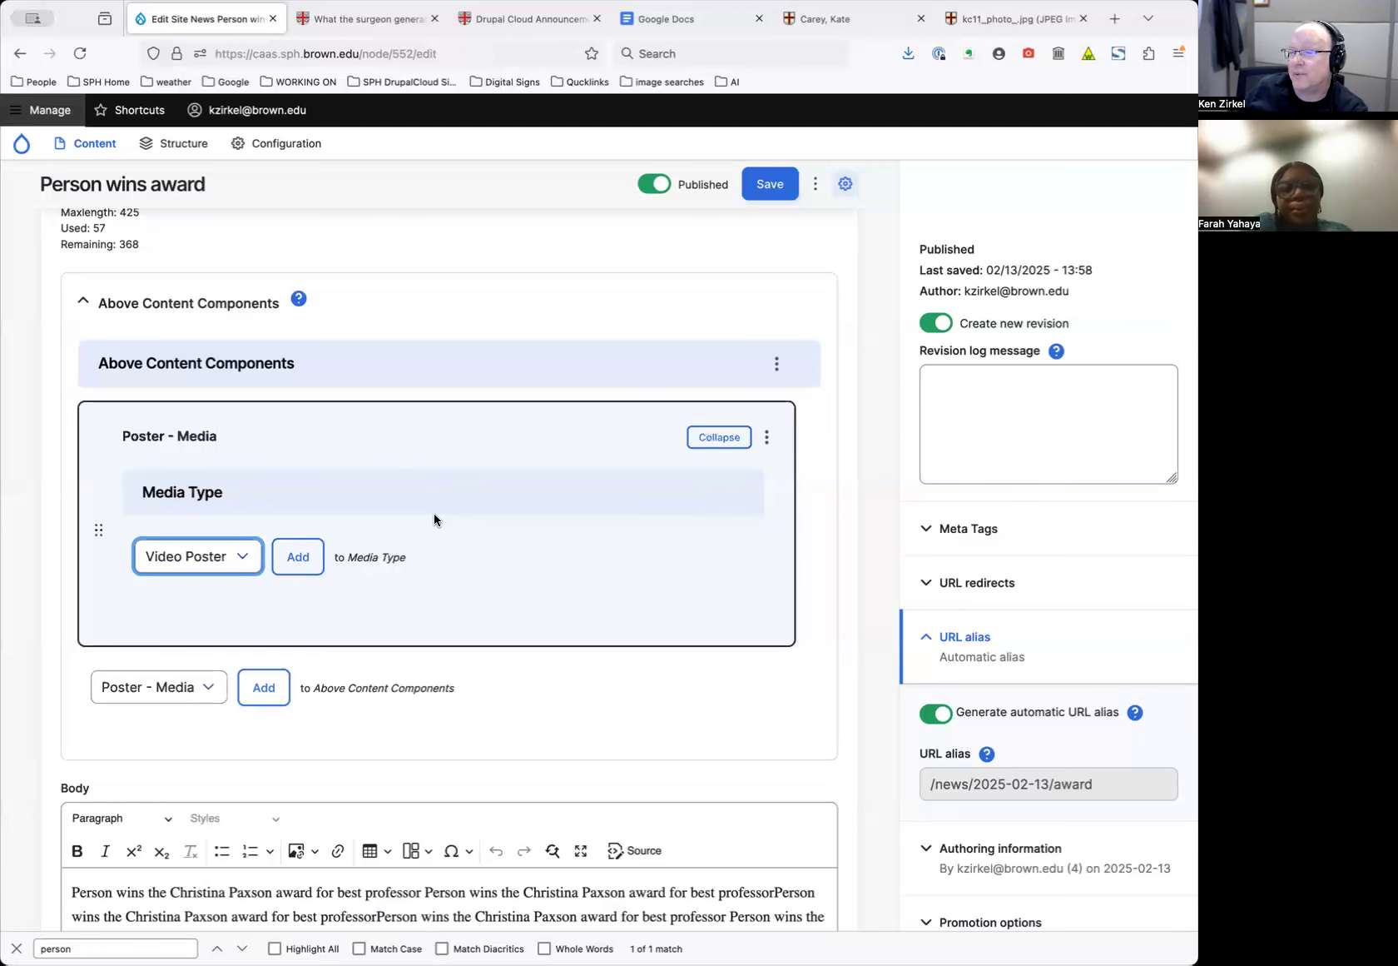
{"action": "left_click", "coordinate": [305, 557]}
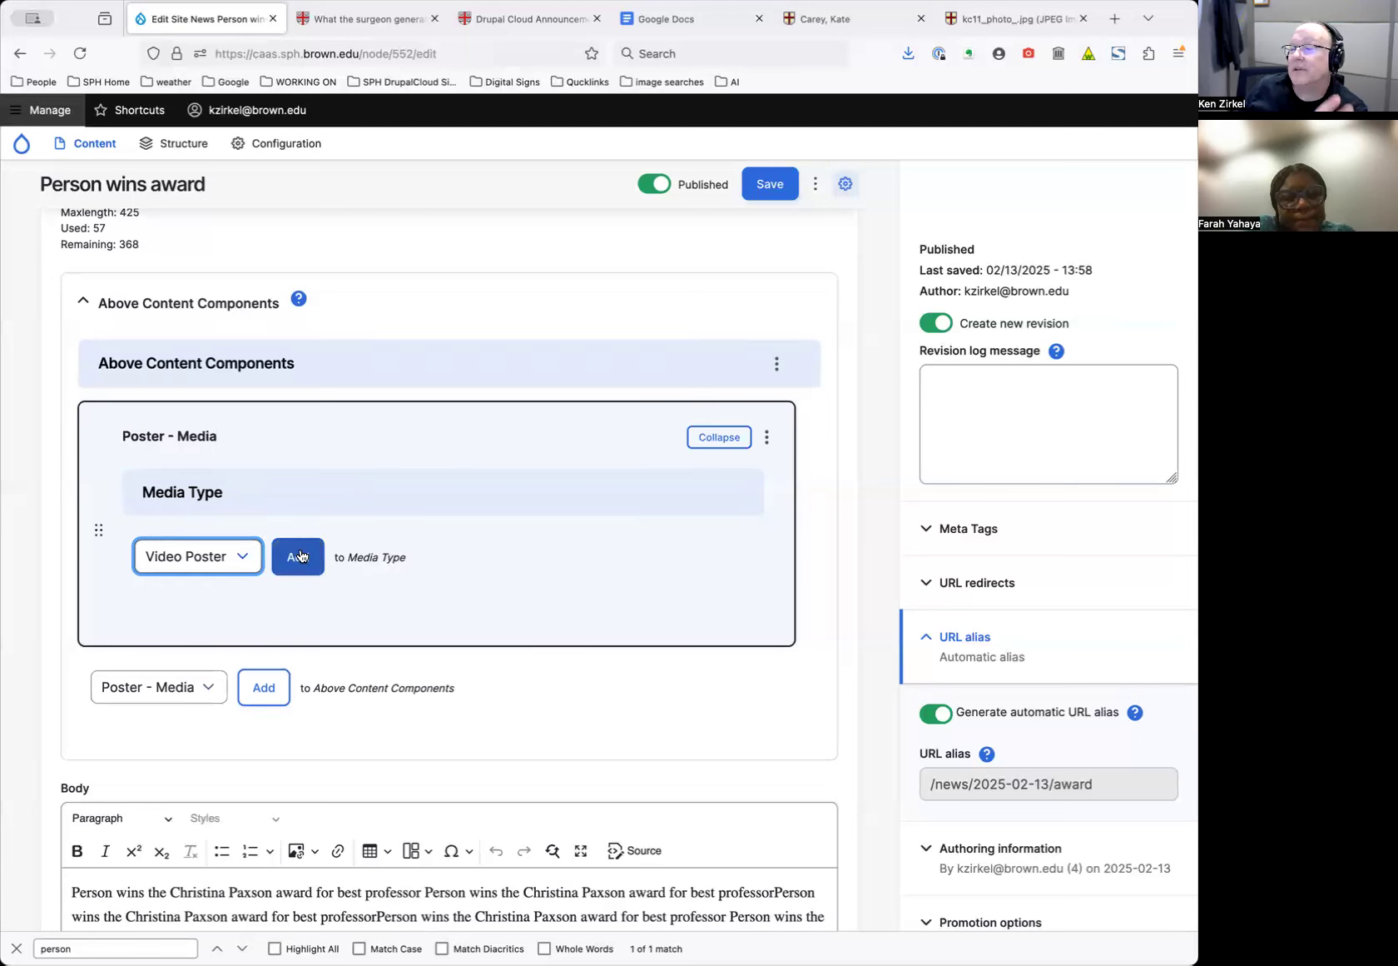
{"action": "left_click", "coordinate": [234, 556]}
{"action": "left_click", "coordinate": [223, 530]}
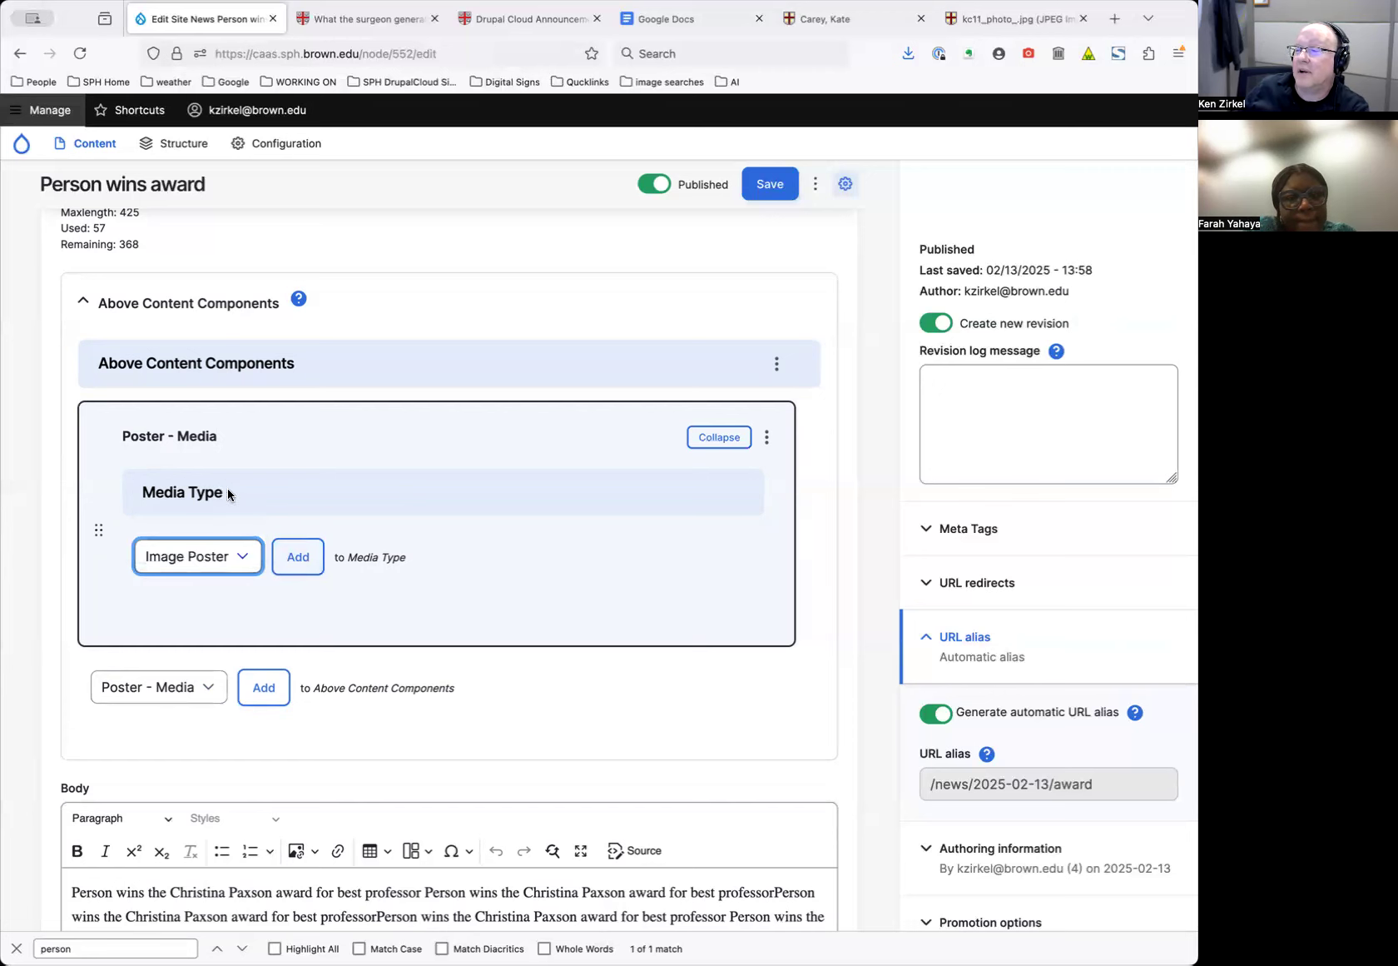
{"action": "left_click", "coordinate": [298, 556]}
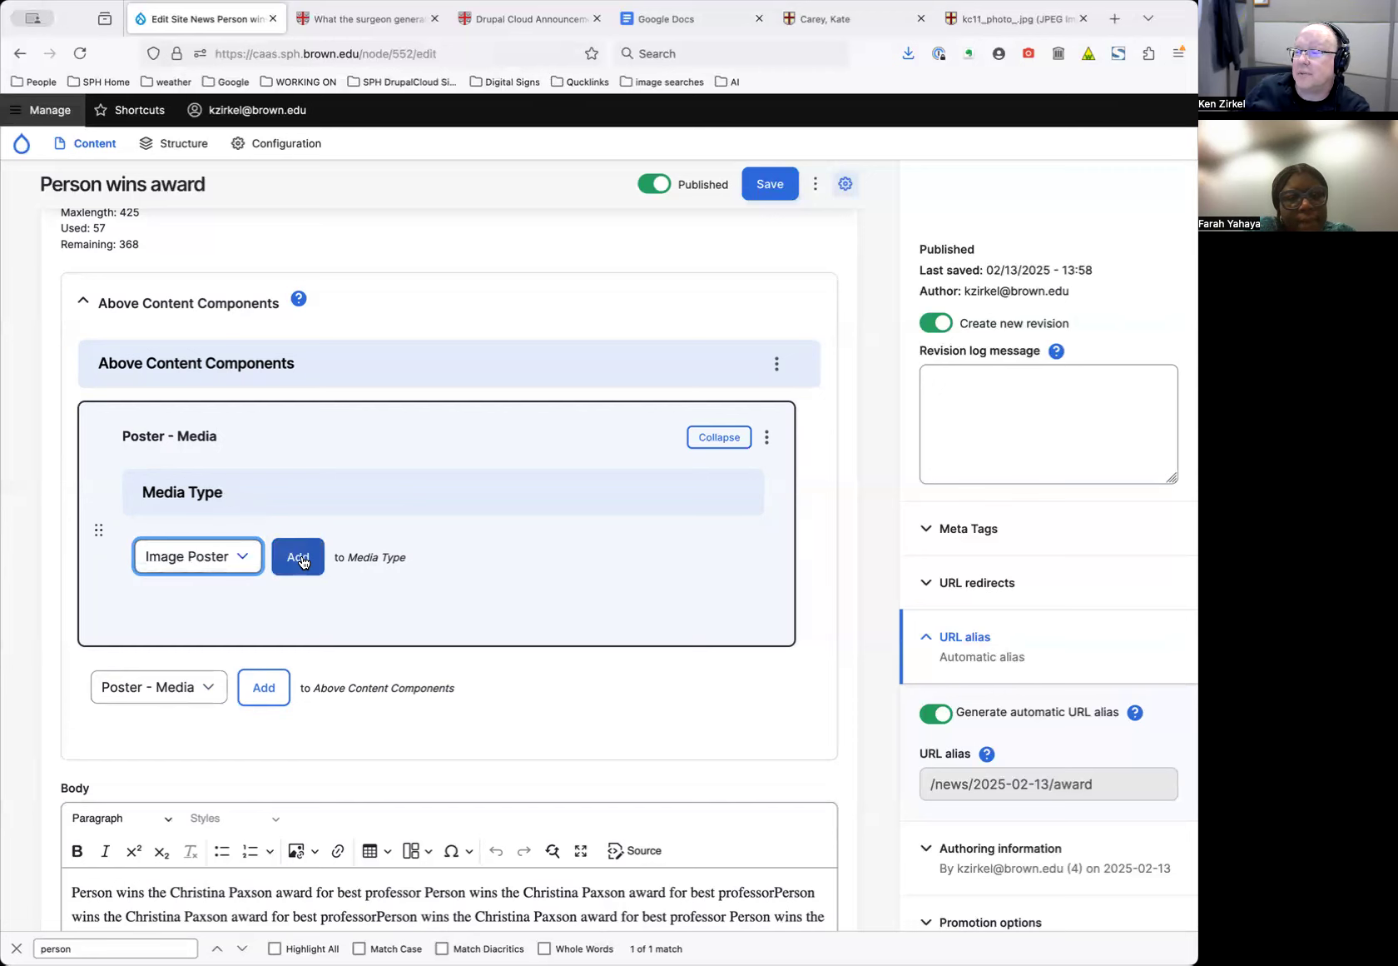
{"action": "scroll", "coordinate": [455, 537], "scroll_direction": "down", "scroll_amount": 3}
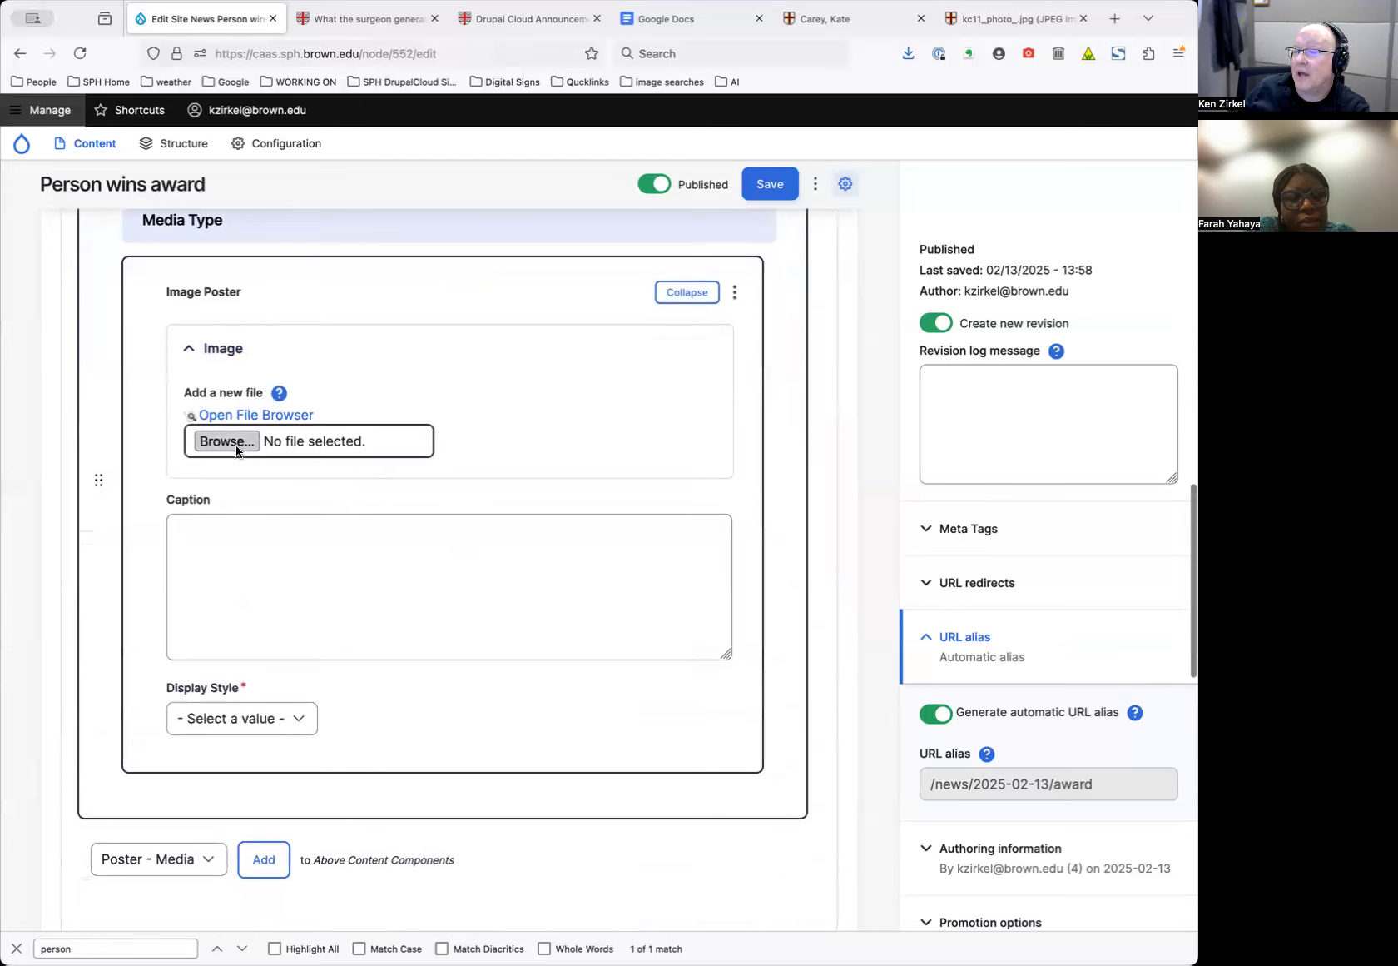
Upload the headshot to the Image Poster with alt text and a face-framing Wide crop
{"action": "left_click", "coordinate": [226, 442]}
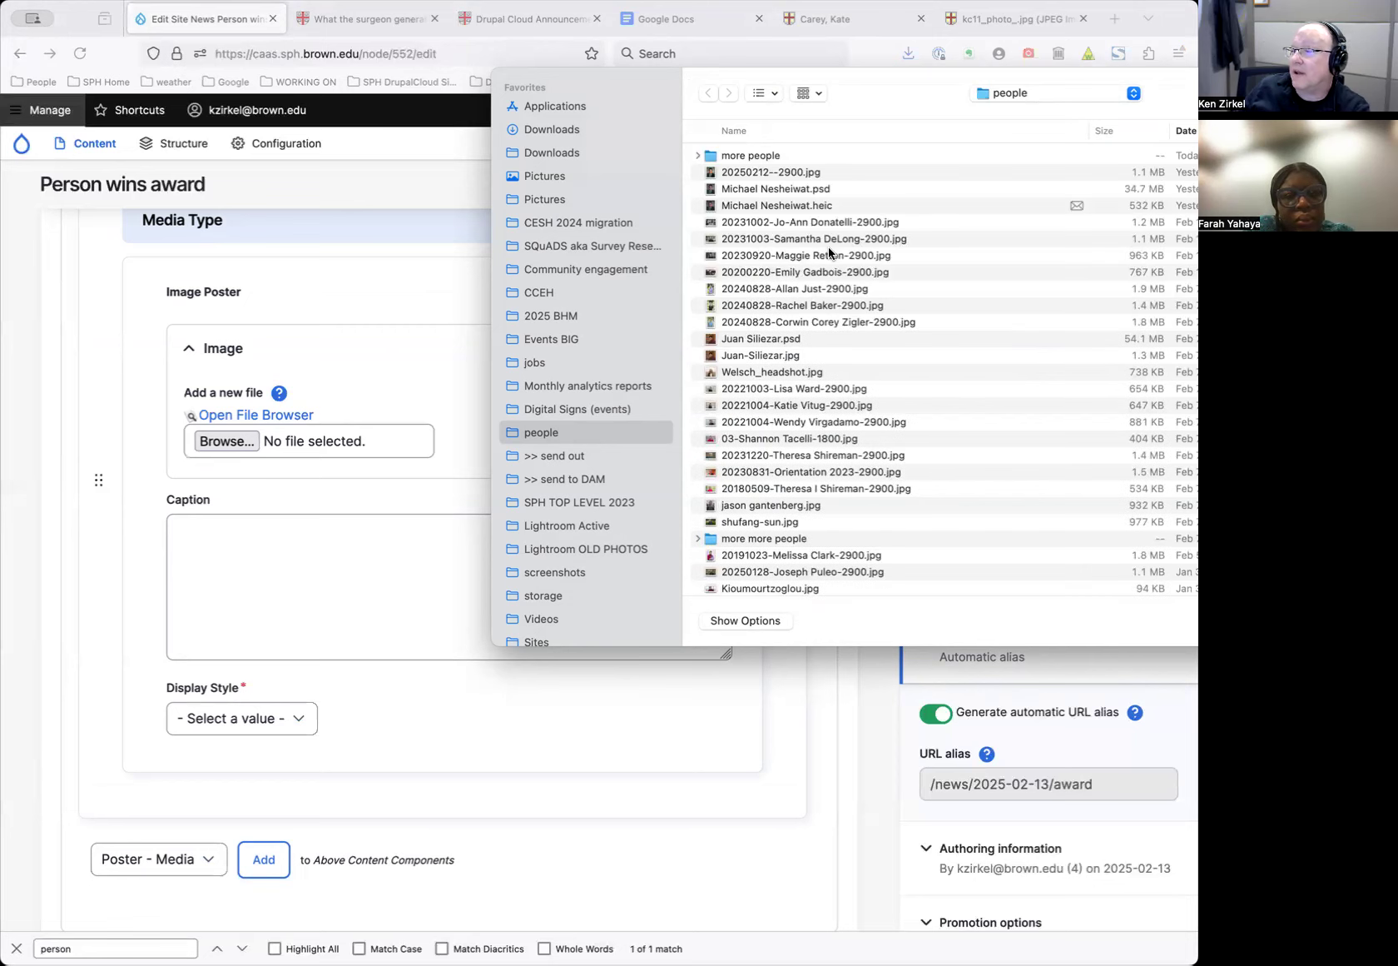
{"action": "left_click", "coordinate": [807, 306]}
{"action": "double_click", "coordinate": [808, 306]}
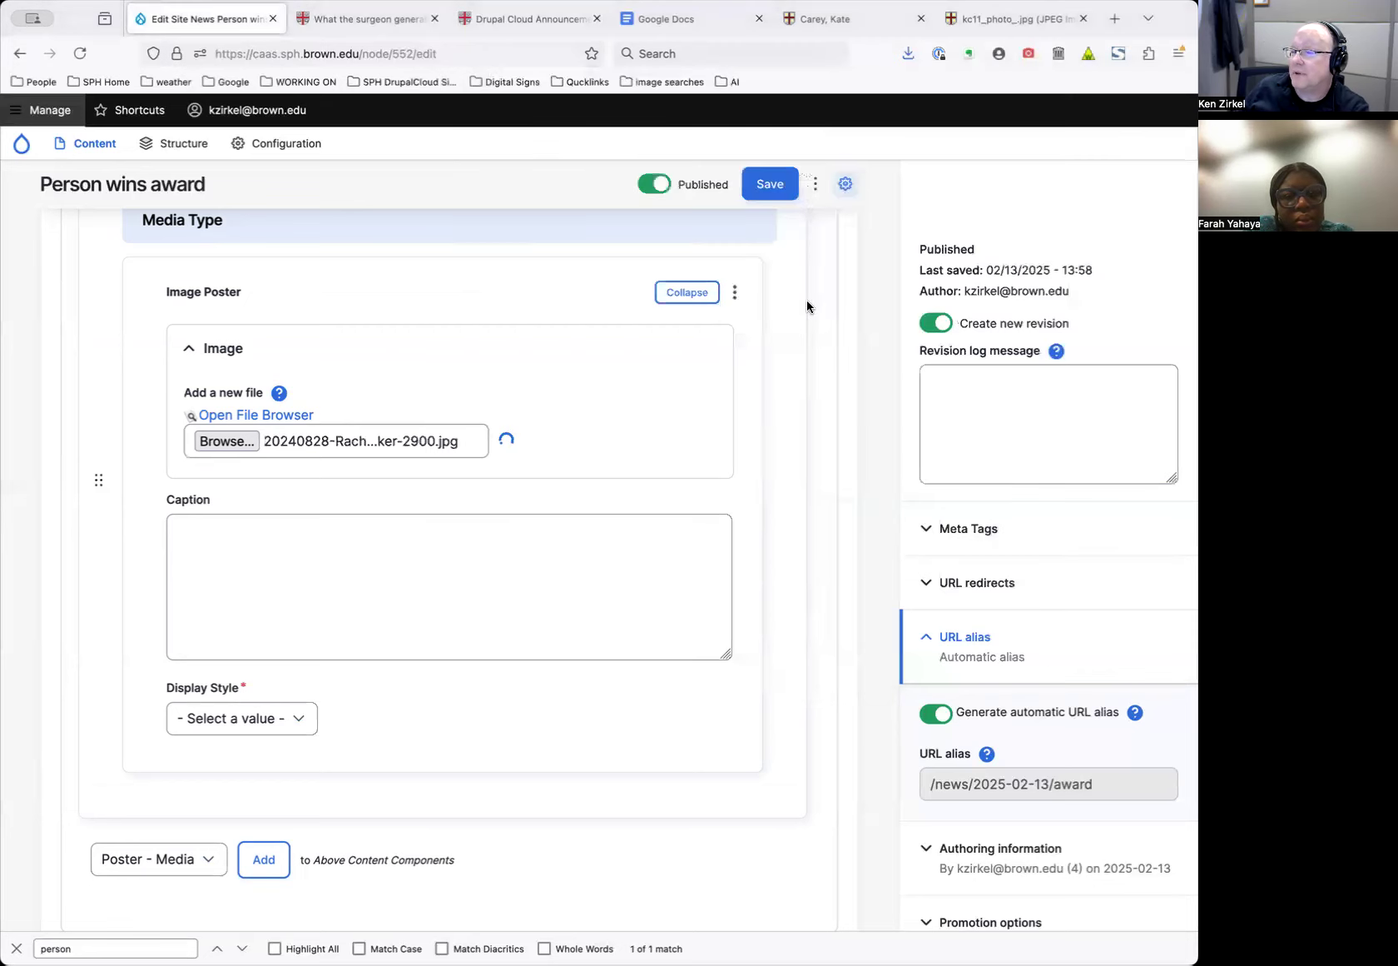
{"action": "left_click", "coordinate": [340, 404]}
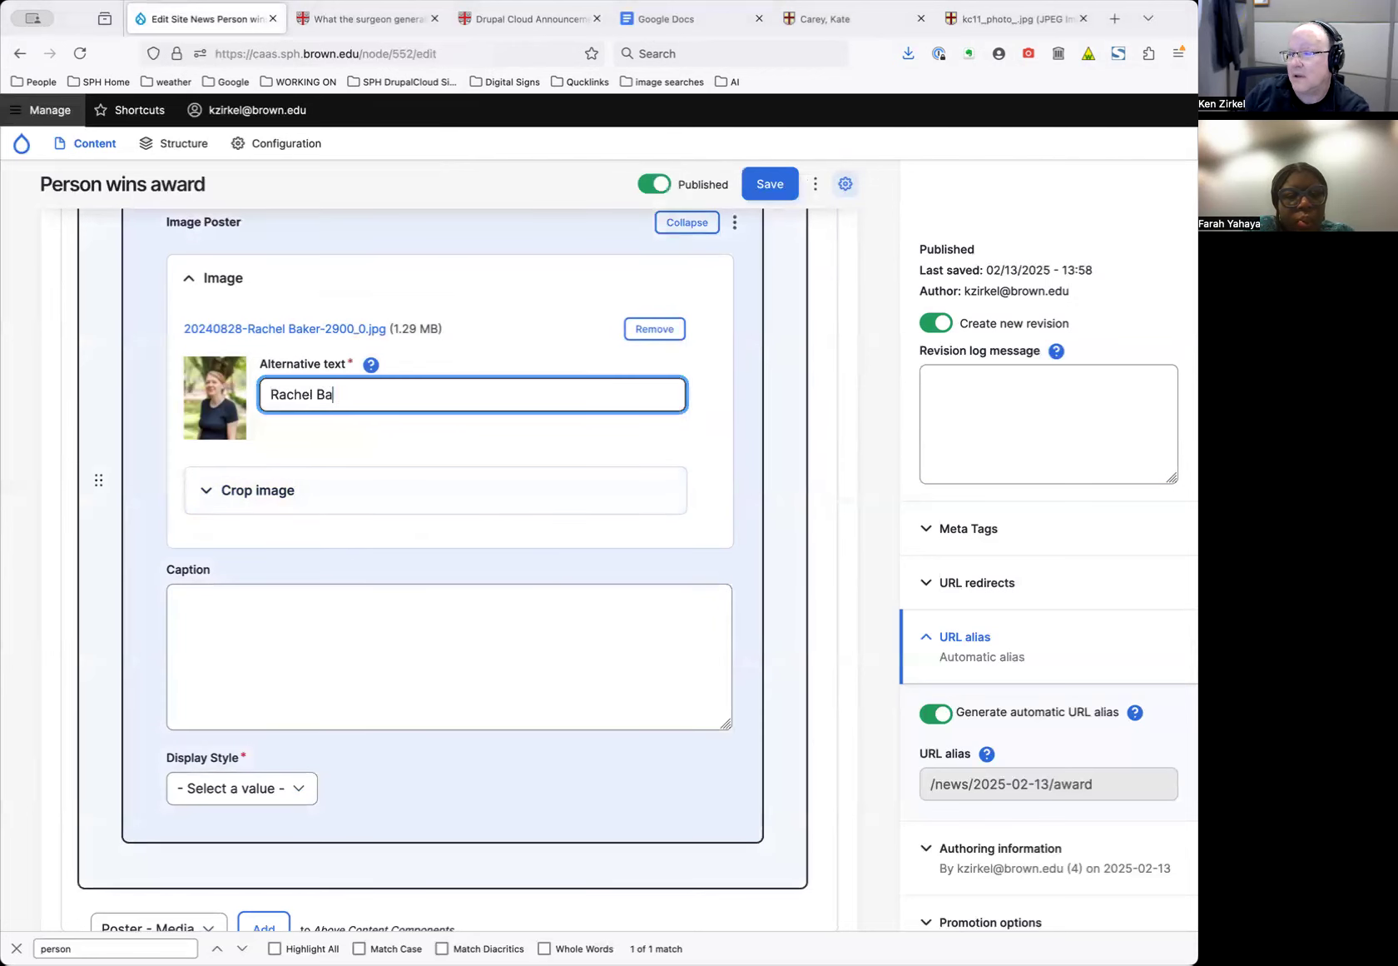
{"action": "left_click", "coordinate": [316, 486]}
{"action": "scroll", "coordinate": [334, 475], "scroll_direction": "down", "scroll_amount": 4}
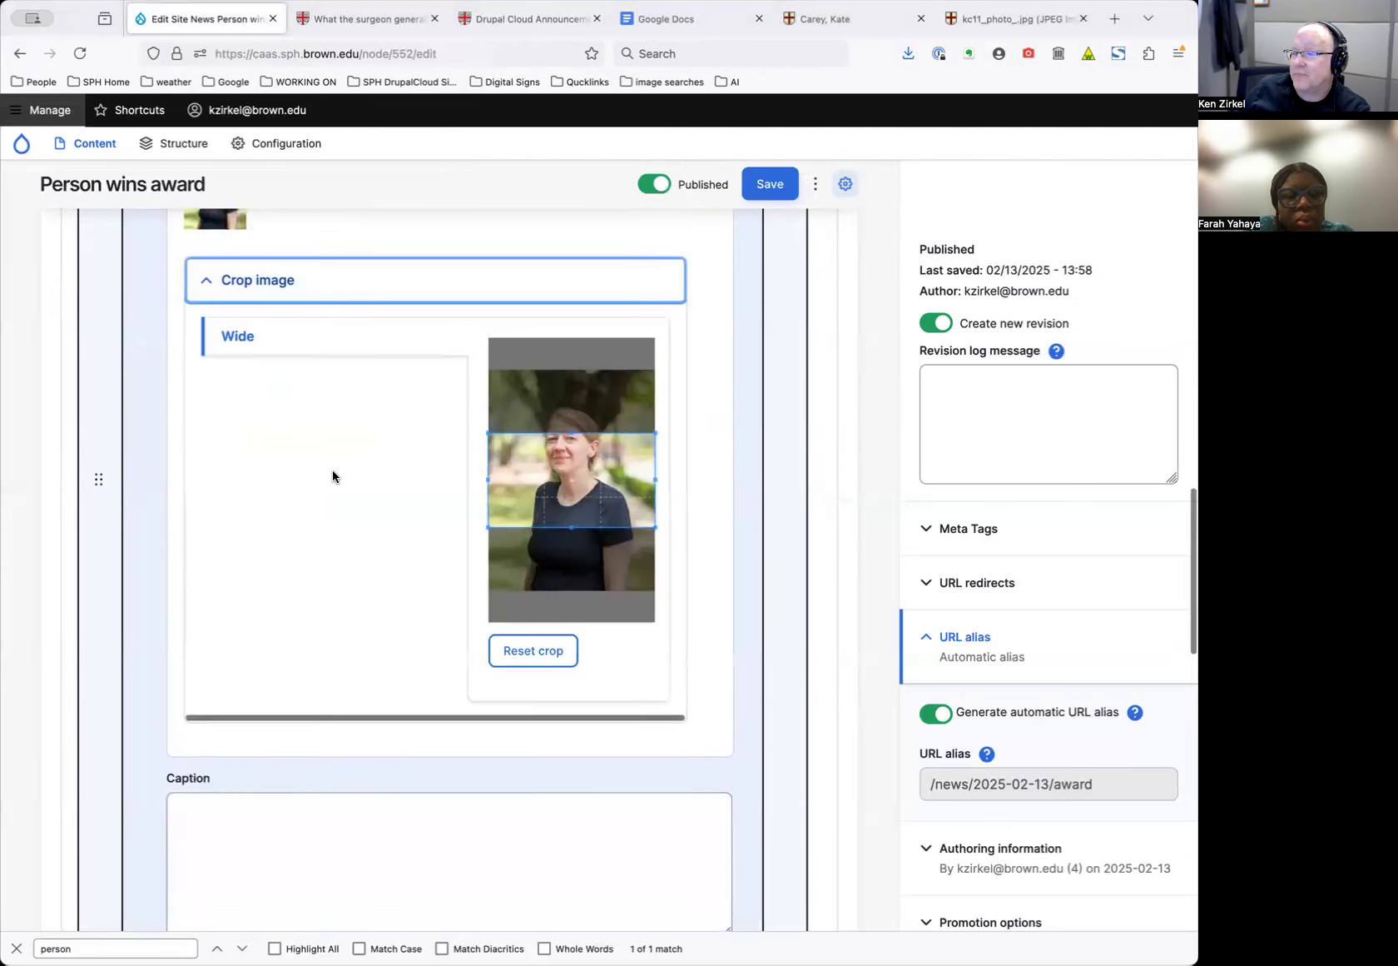
{"action": "mouse_move", "coordinate": [601, 418]}
{"action": "left_mouse_down"}
{"action": "mouse_move", "coordinate": [596, 371]}
{"action": "mouse_move", "coordinate": [594, 384]}
{"action": "left_mouse_up"}
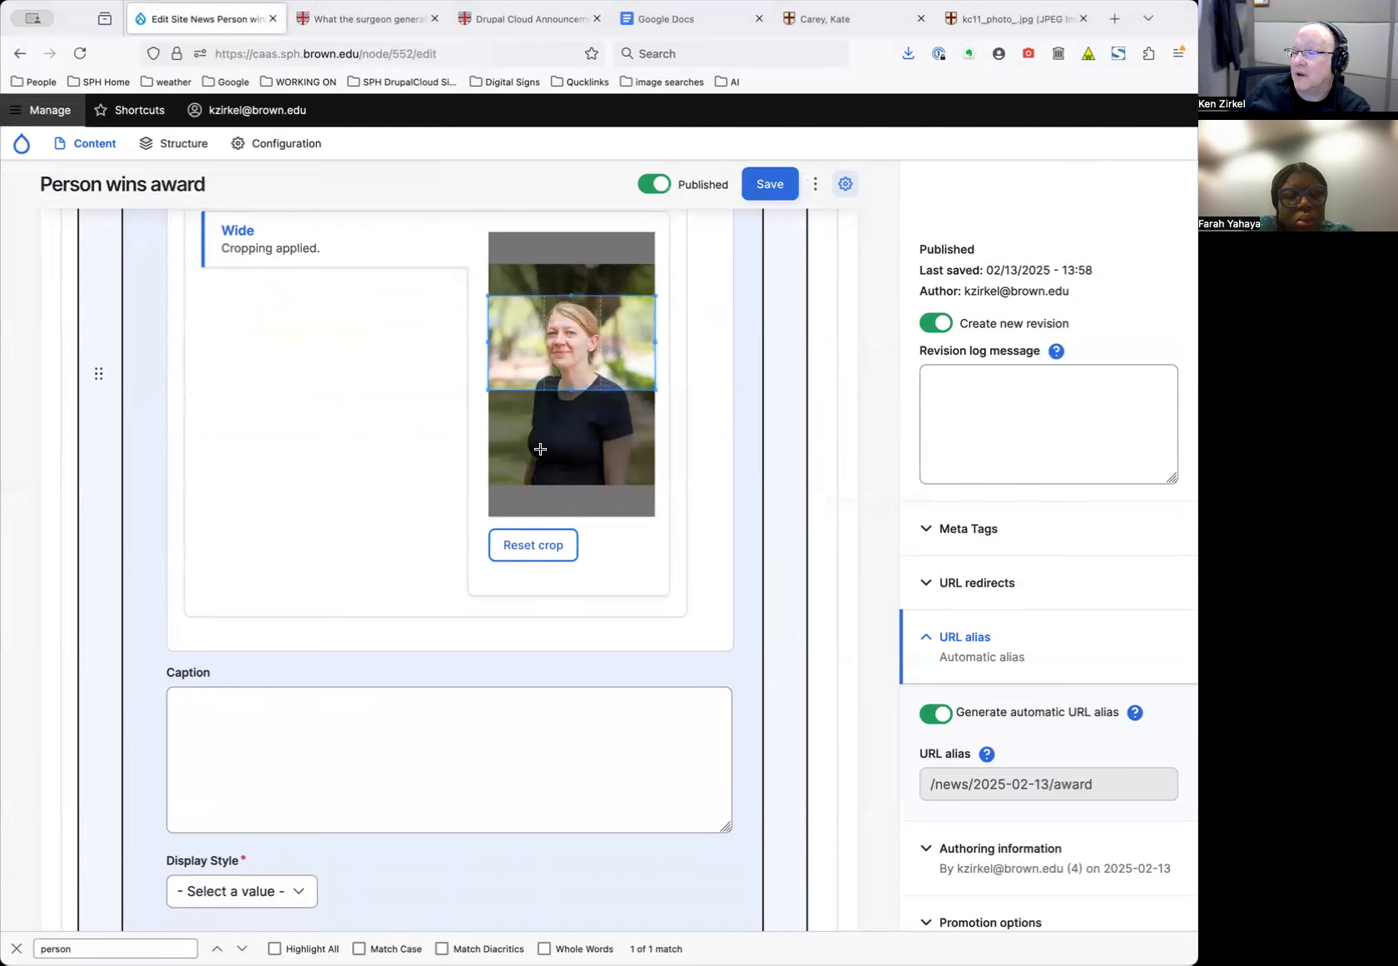
Caption the poster with the person's name, set Red box shadow style, and save
{"action": "left_click", "coordinate": [316, 779]}
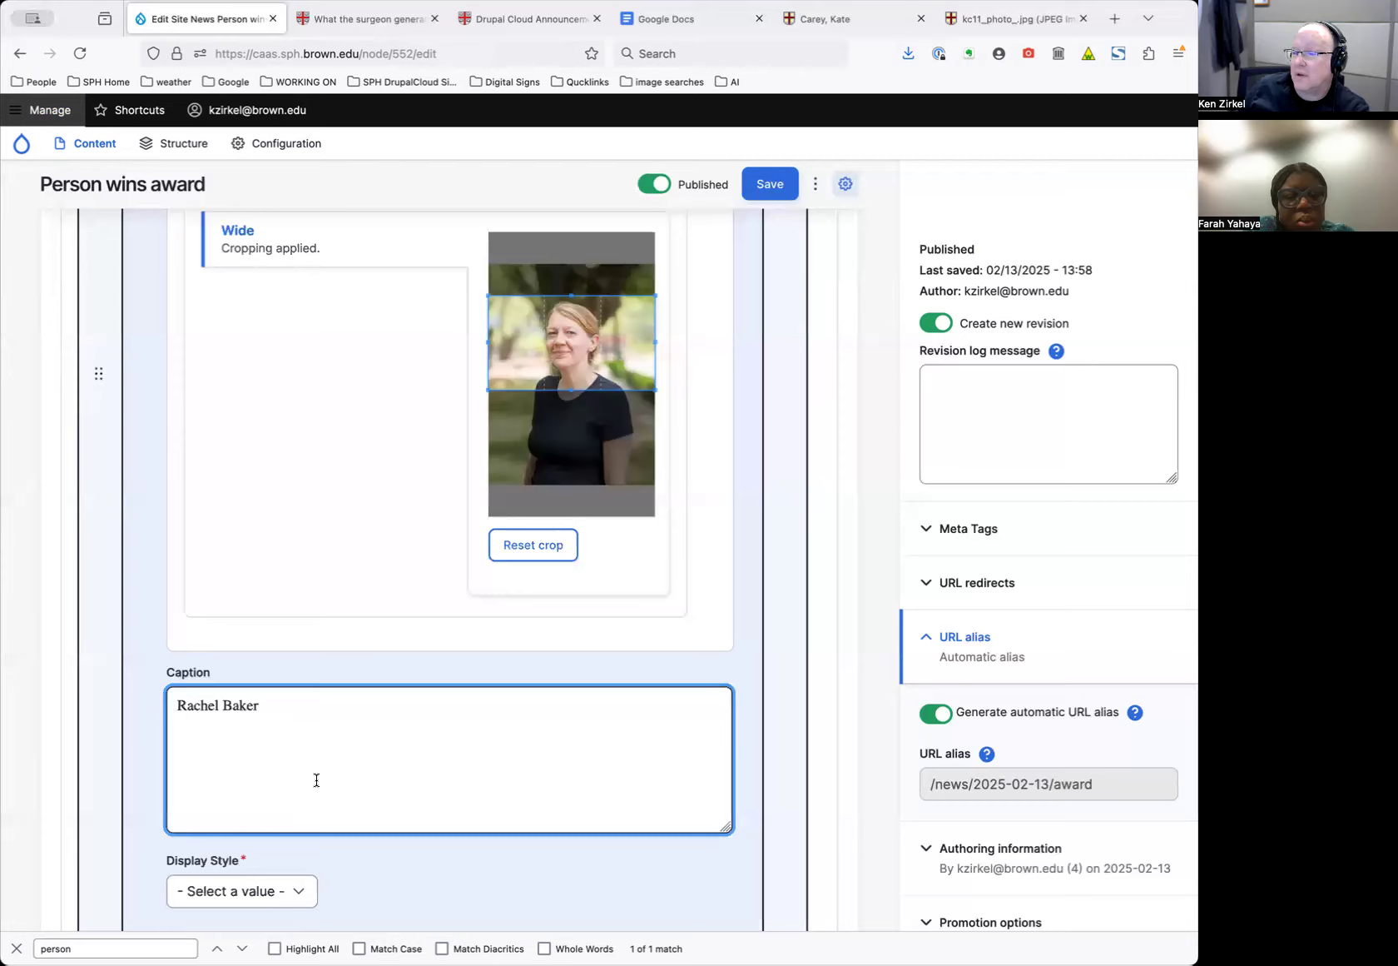
{"action": "scroll", "coordinate": [317, 779], "scroll_direction": "down", "scroll_amount": 3}
{"action": "left_click", "coordinate": [279, 701]}
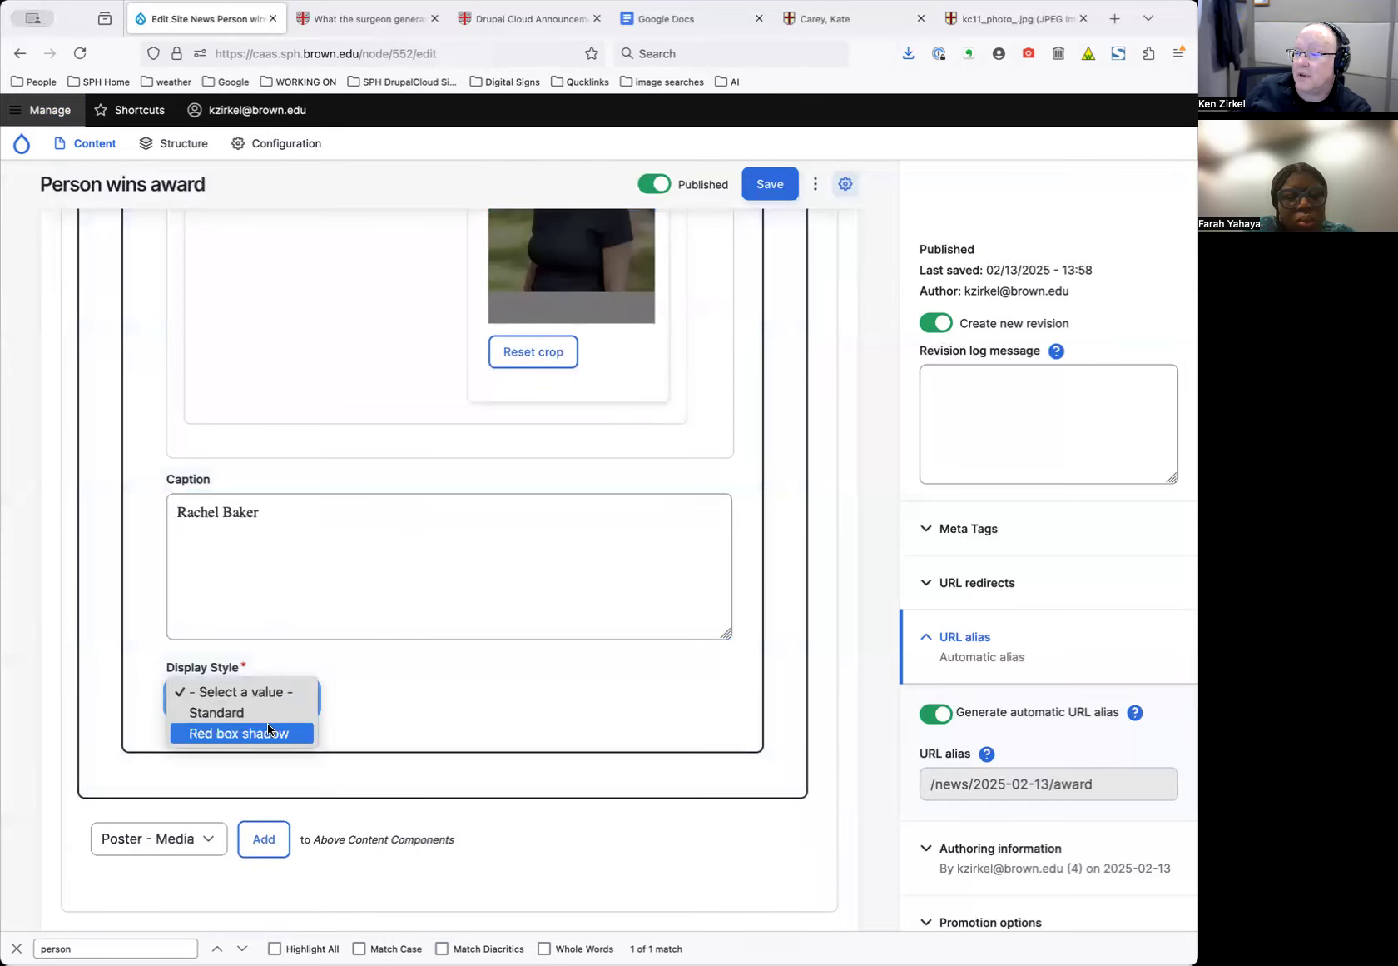
{"action": "left_click", "coordinate": [267, 732]}
{"action": "left_click", "coordinate": [268, 702]}
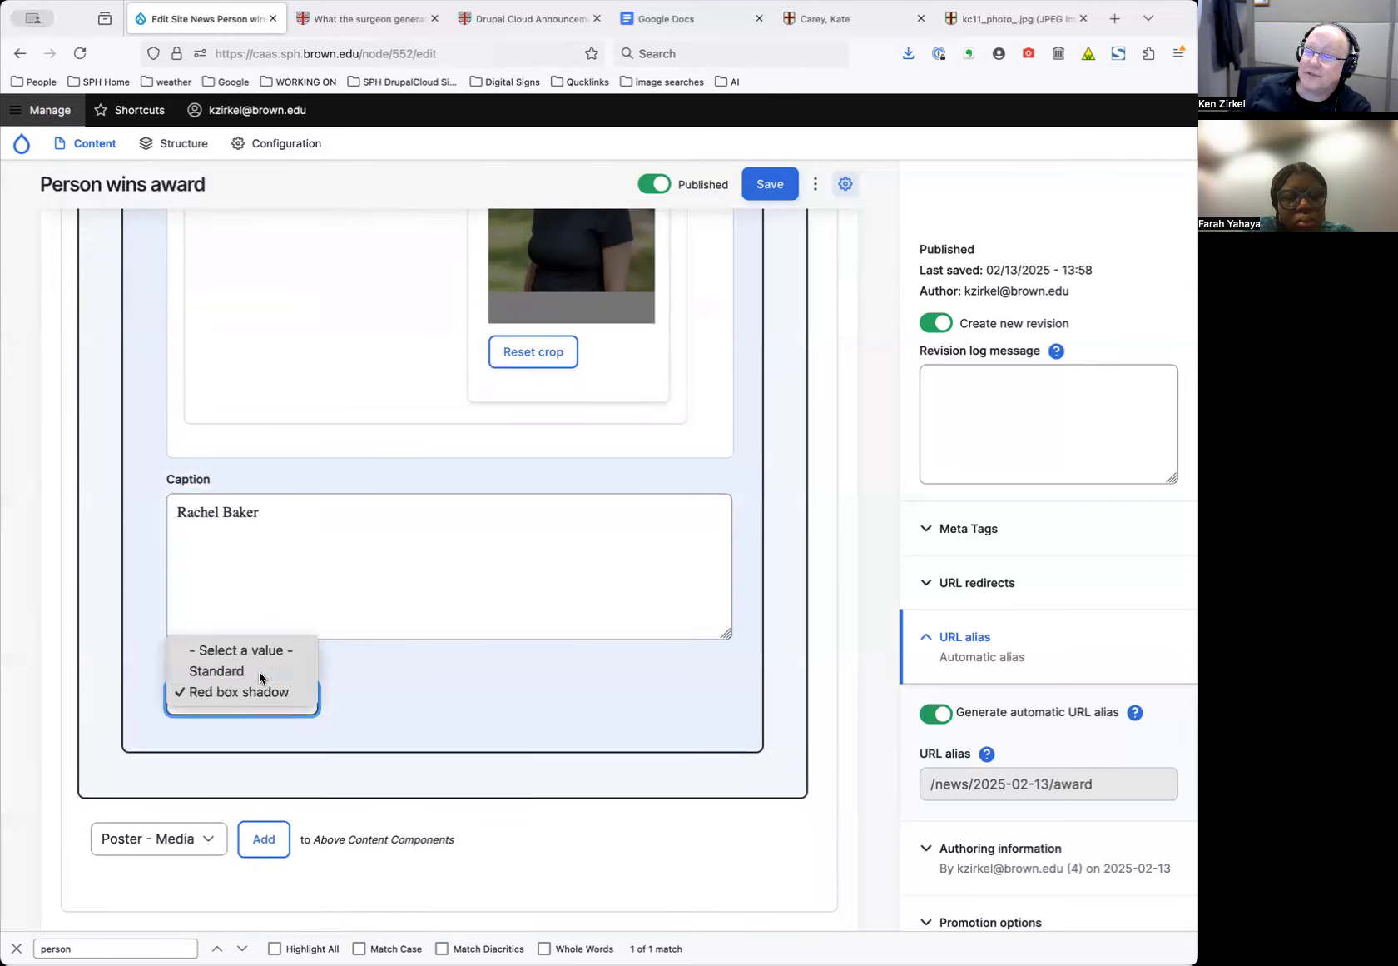
{"action": "left_click", "coordinate": [260, 674]}
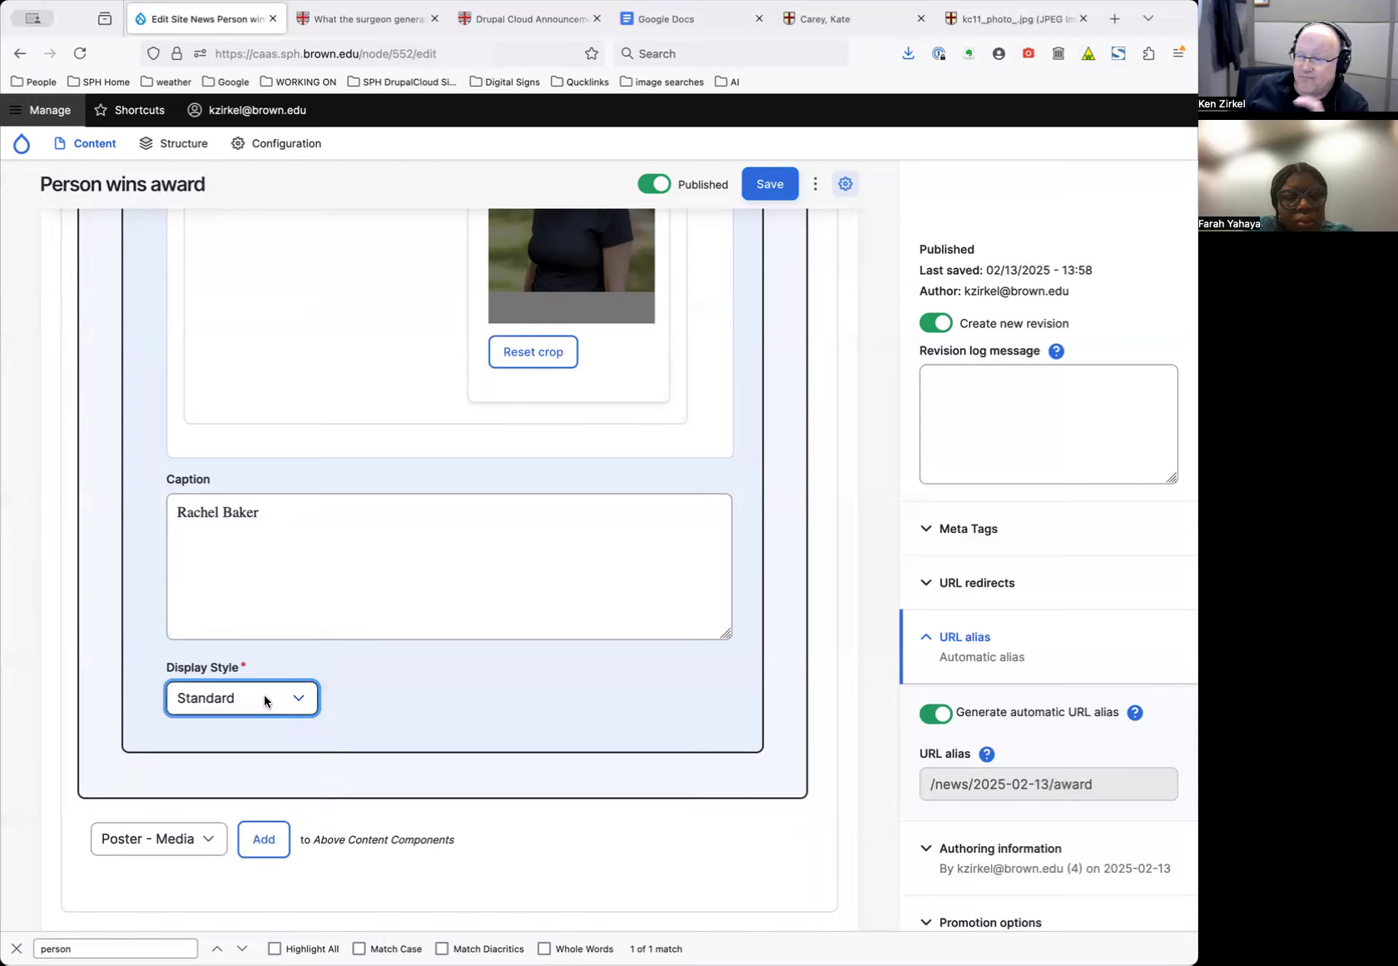
{"action": "left_click", "coordinate": [266, 701]}
{"action": "left_click", "coordinate": [266, 714]}
{"action": "left_click", "coordinate": [770, 184]}
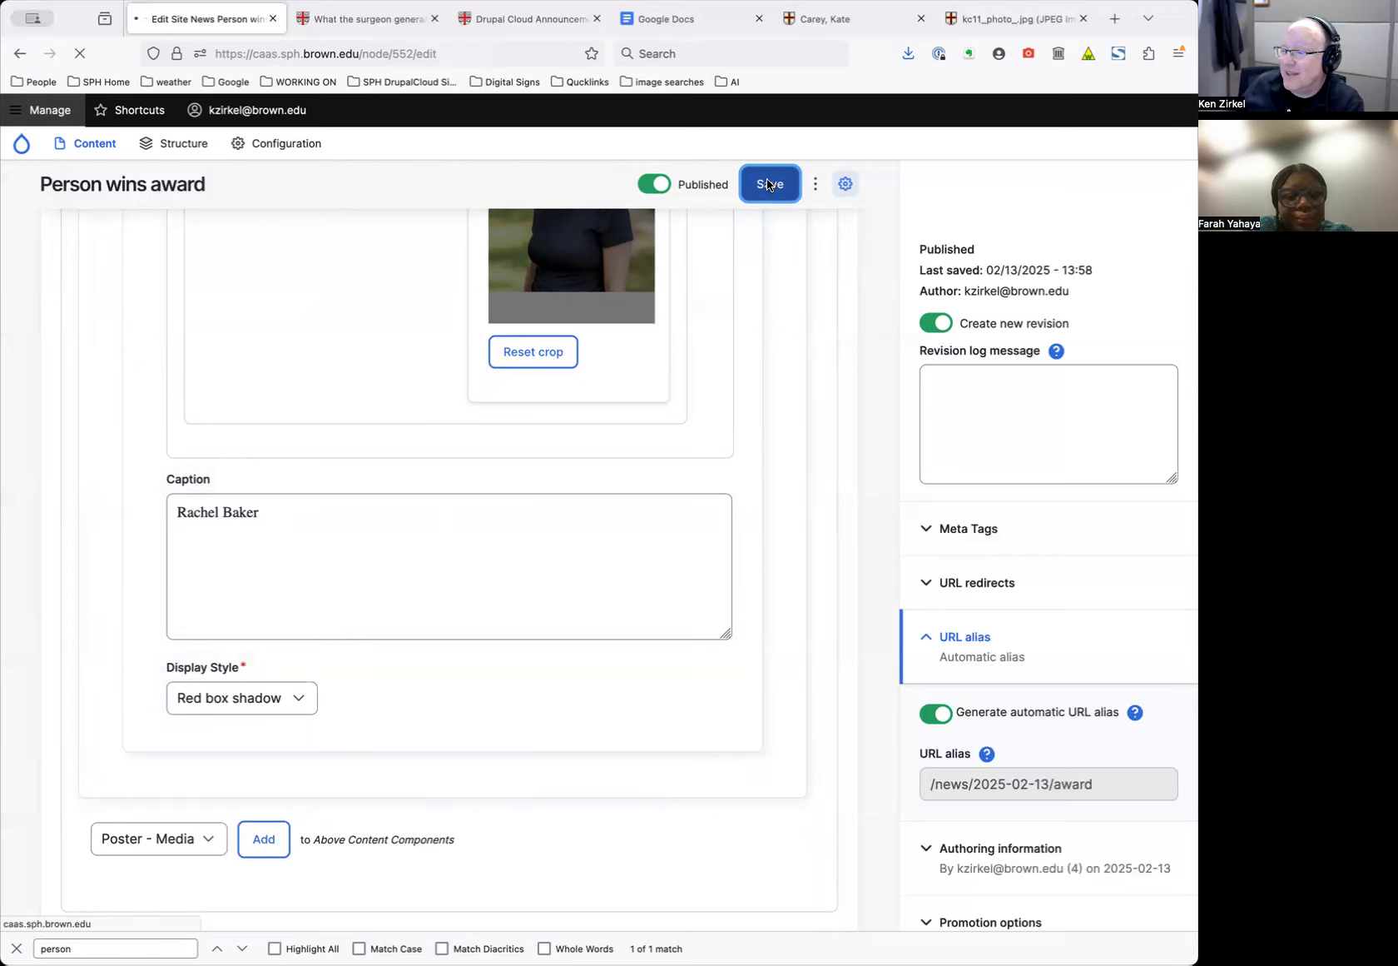
Review the saved article's captioned headshot poster, then open its revision history
{"action": "scroll", "coordinate": [797, 367], "scroll_direction": "down", "scroll_amount": 6}
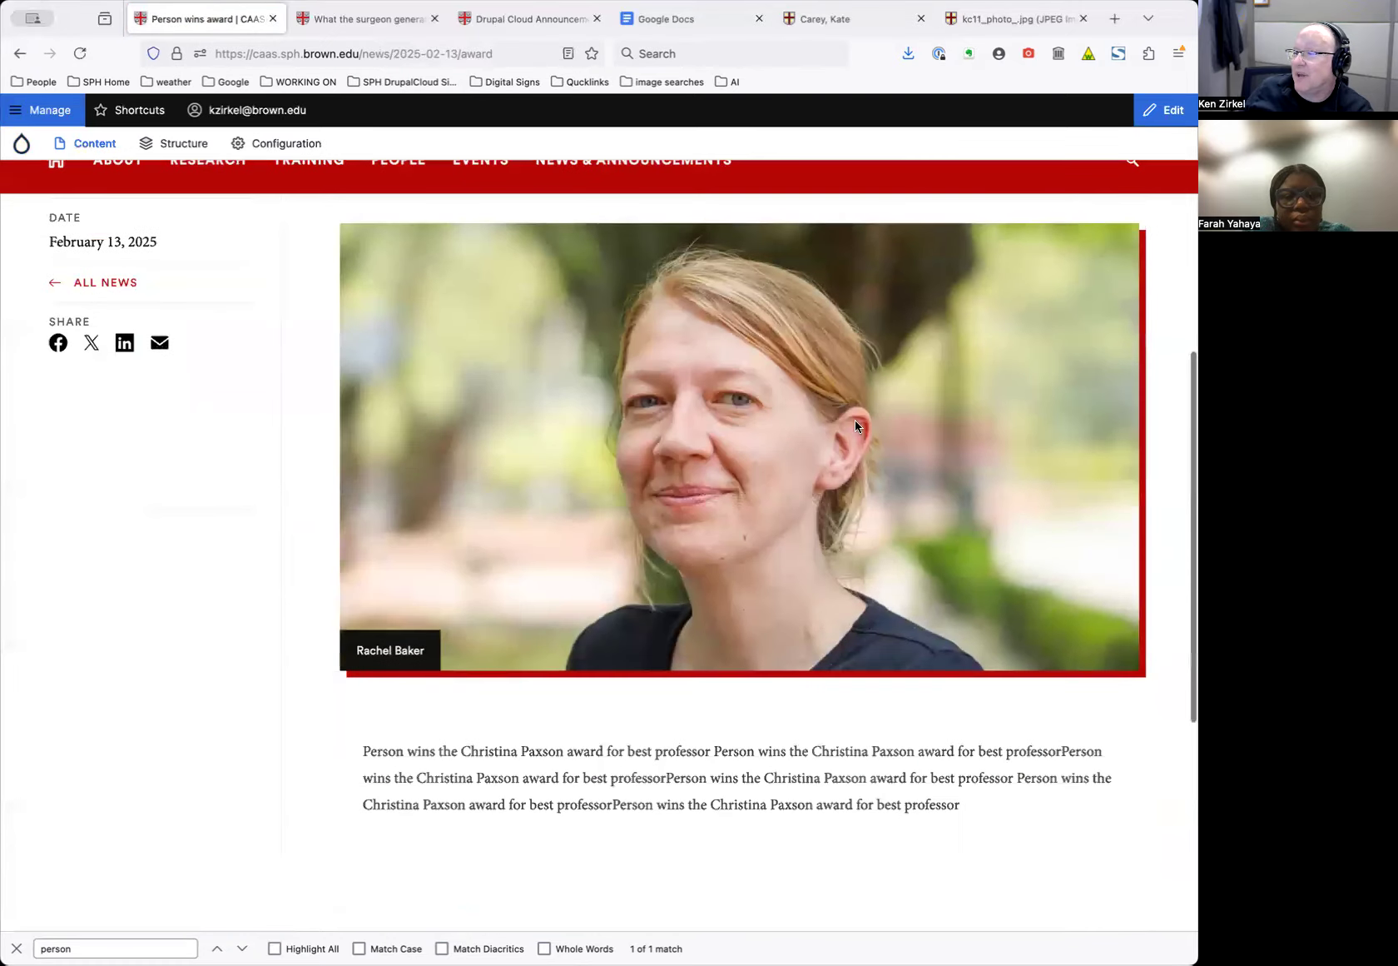
{"action": "scroll", "coordinate": [990, 498], "scroll_direction": "down", "scroll_amount": 5}
{"action": "scroll", "coordinate": [990, 497], "scroll_direction": "up", "scroll_amount": 7}
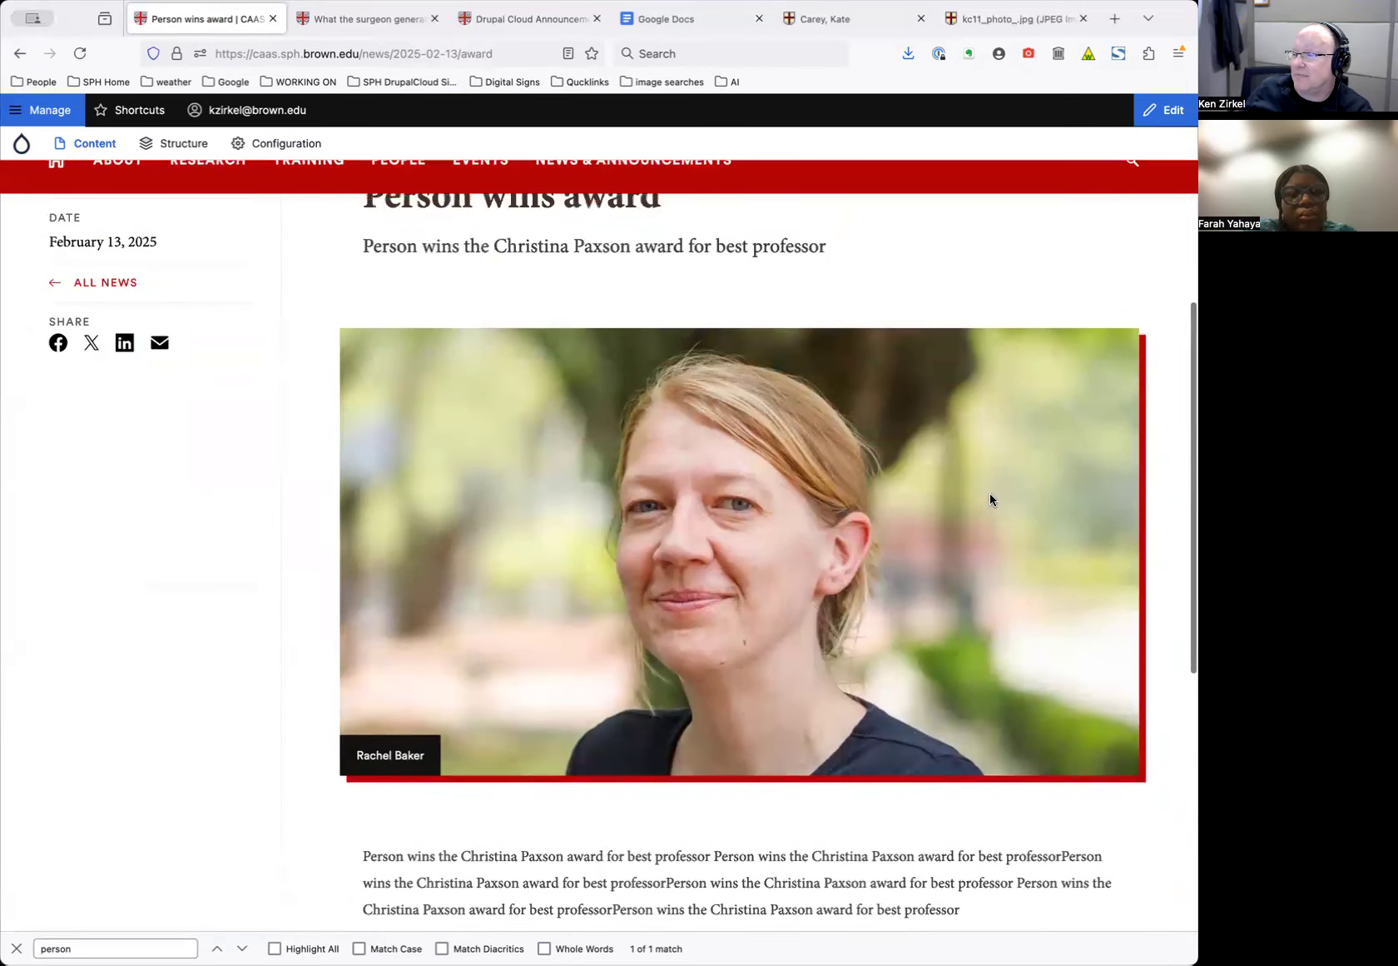
{"action": "scroll", "coordinate": [991, 495], "scroll_direction": "up", "scroll_amount": 5}
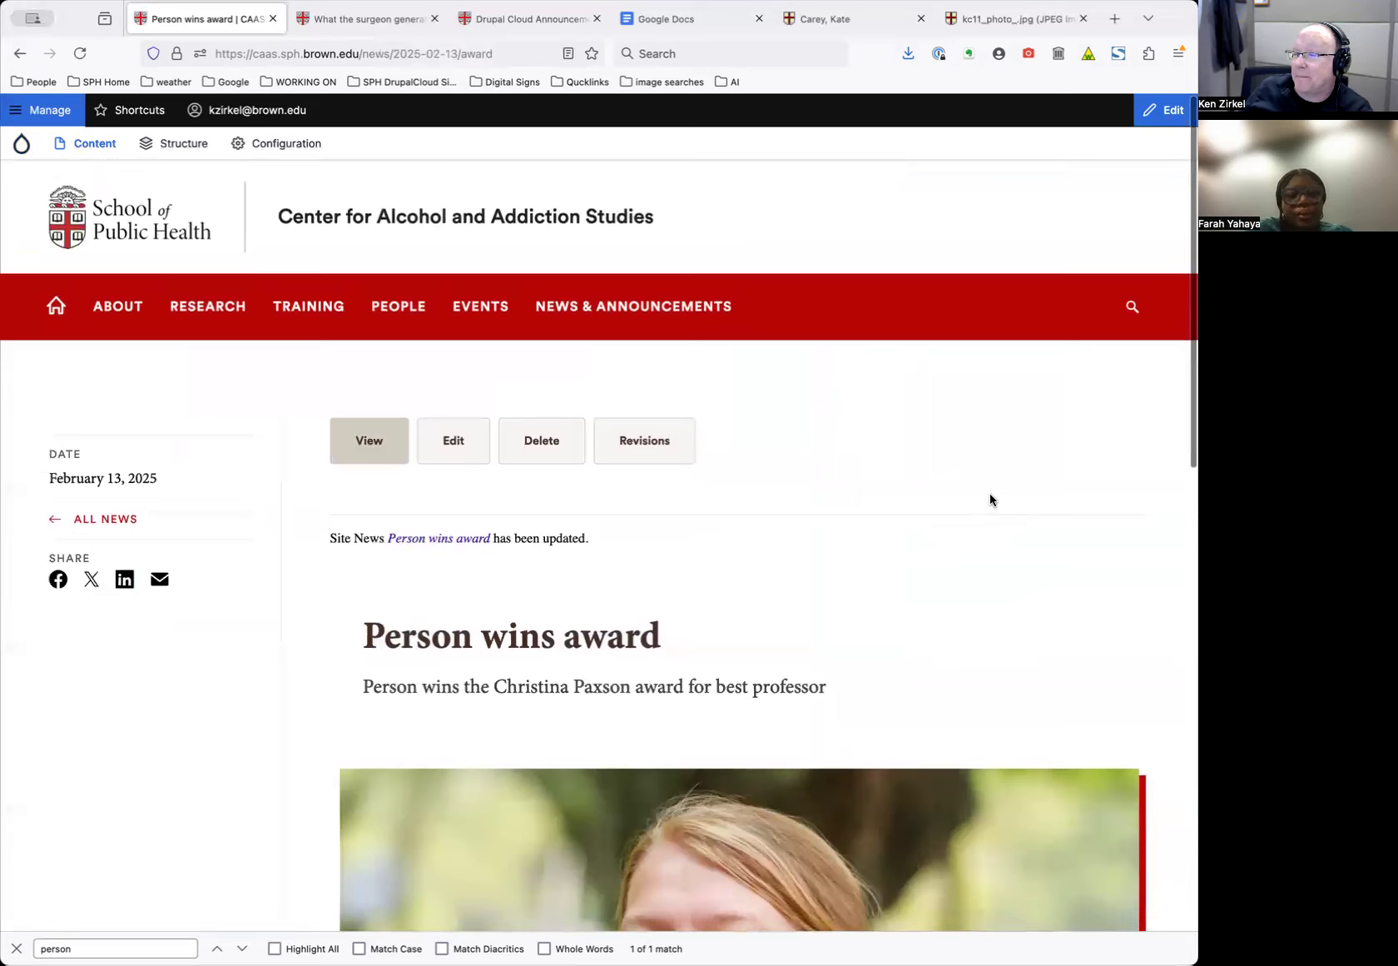
{"action": "scroll", "coordinate": [772, 604], "scroll_direction": "down", "scroll_amount": 6}
{"action": "scroll", "coordinate": [771, 600], "scroll_direction": "up", "scroll_amount": 6}
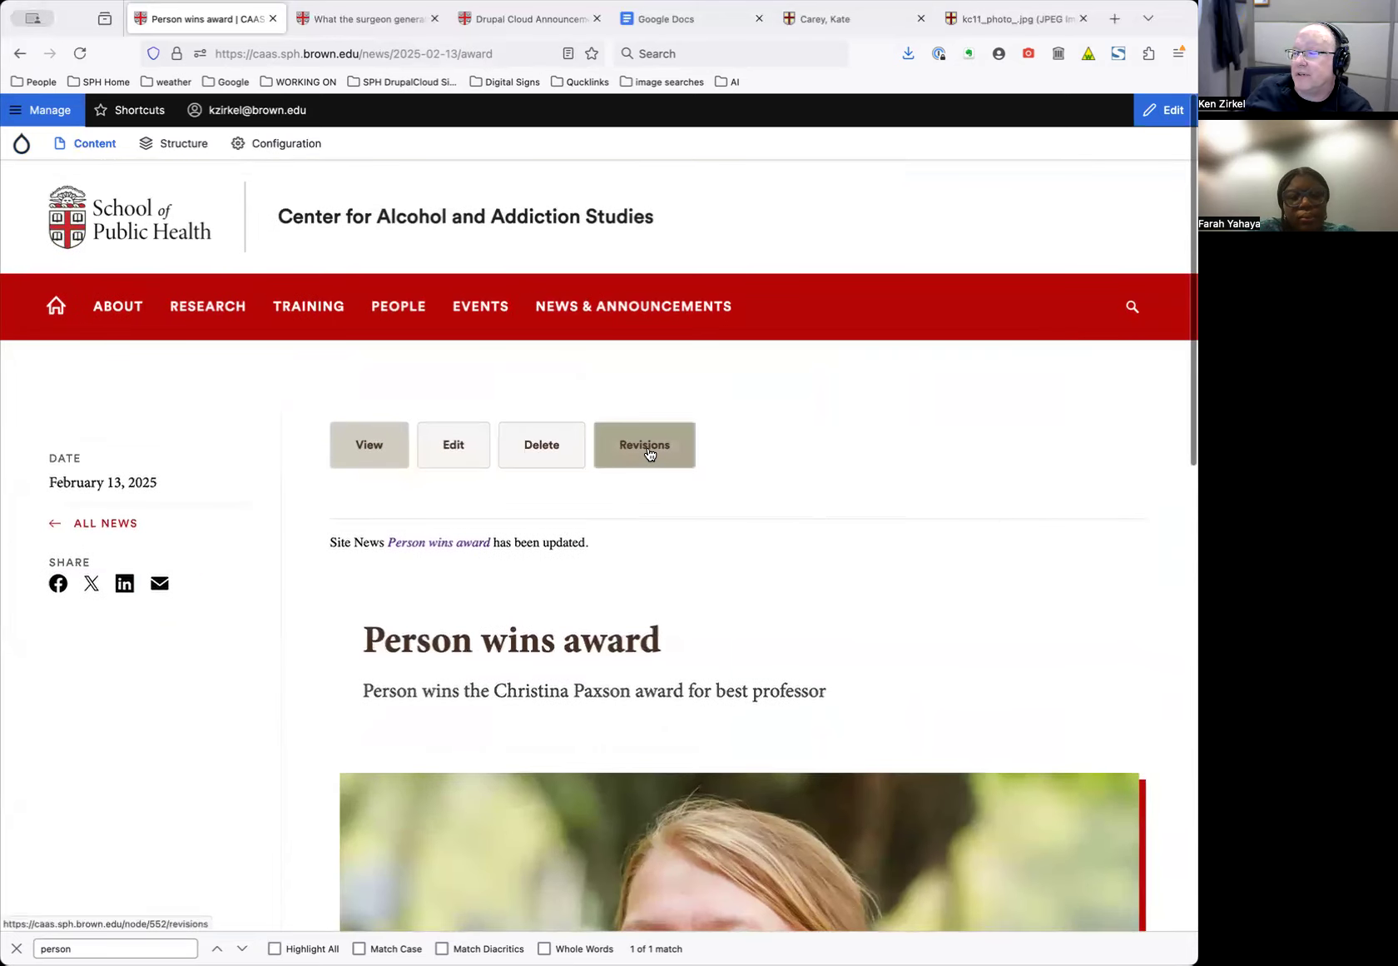
{"action": "scroll", "coordinate": [767, 591], "scroll_direction": "down", "scroll_amount": 1}
{"action": "scroll", "coordinate": [766, 586], "scroll_direction": "down", "scroll_amount": 10}
{"action": "scroll", "coordinate": [767, 587], "scroll_direction": "up", "scroll_amount": 11}
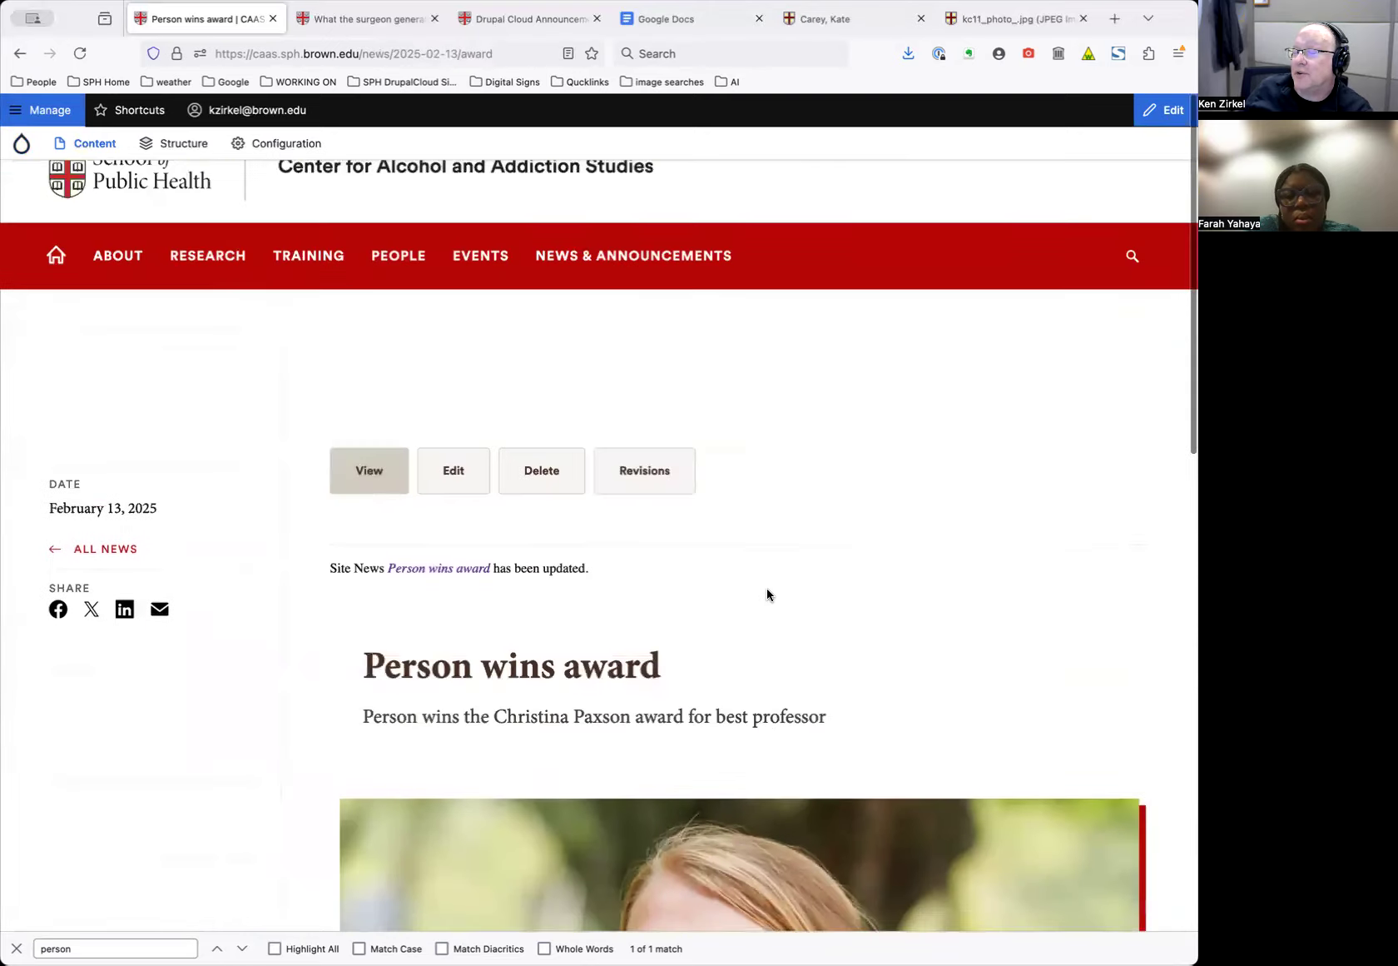
{"action": "left_click", "coordinate": [656, 452]}
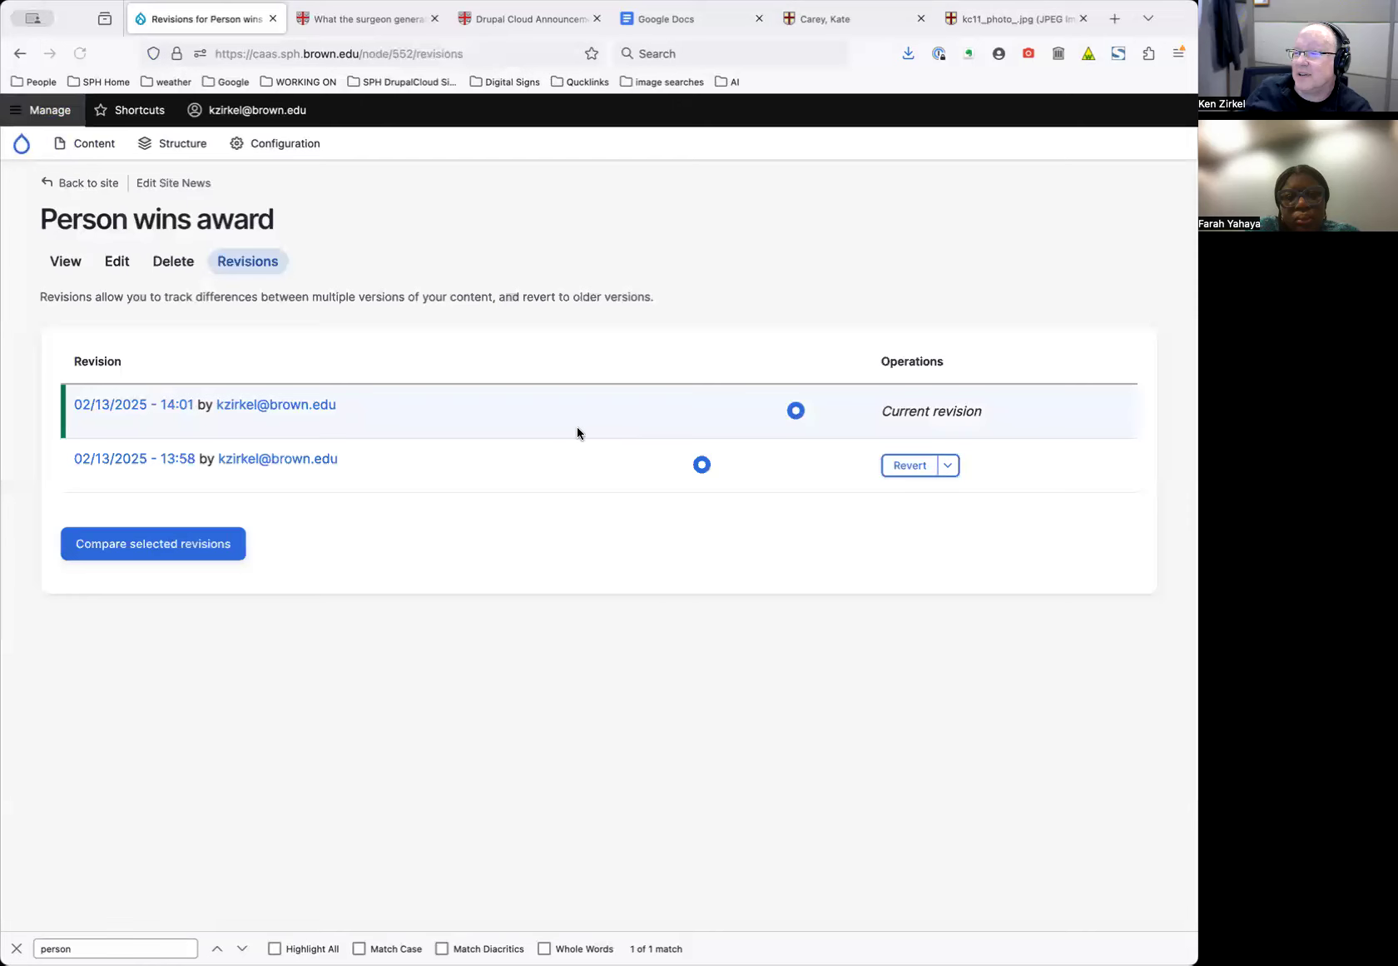
Revert the news item to its 13:58 revision and view the reverted page
{"action": "left_click", "coordinate": [907, 465]}
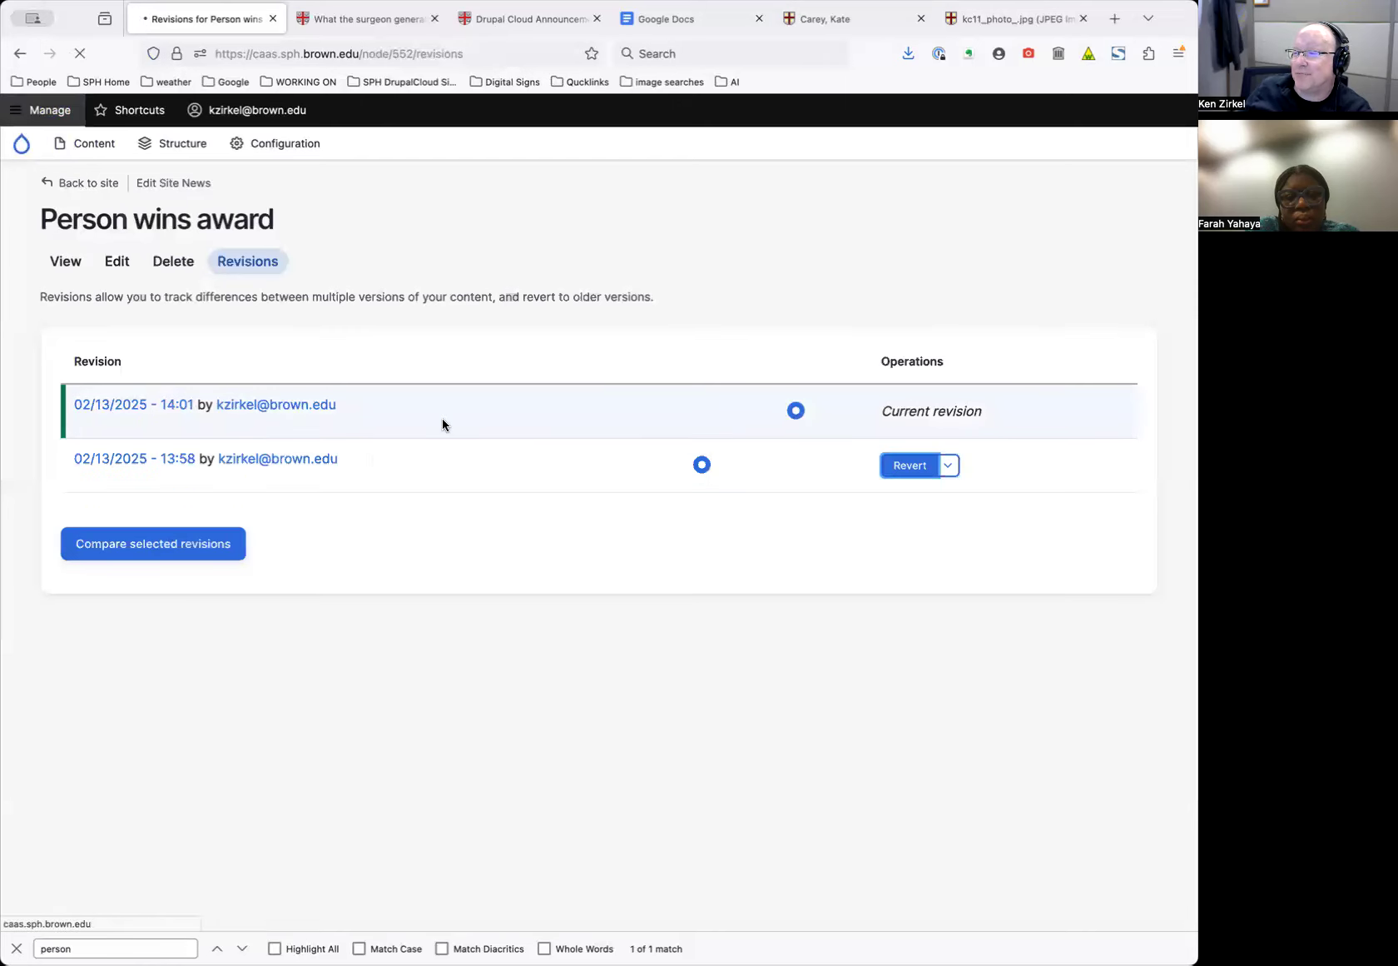
{"action": "left_click", "coordinate": [106, 305]}
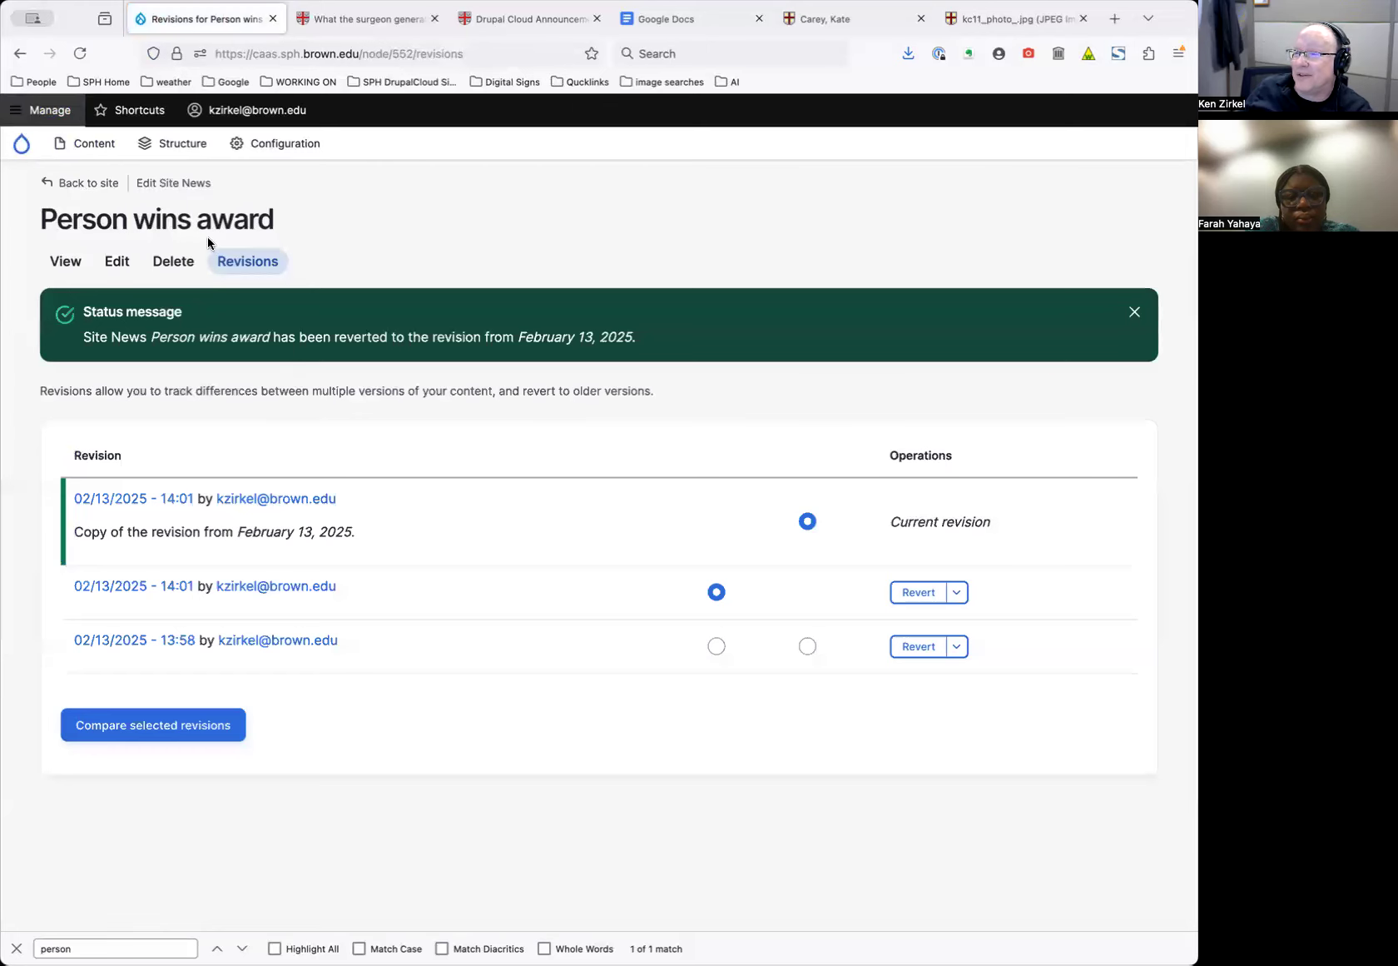
{"action": "left_click", "coordinate": [65, 261]}
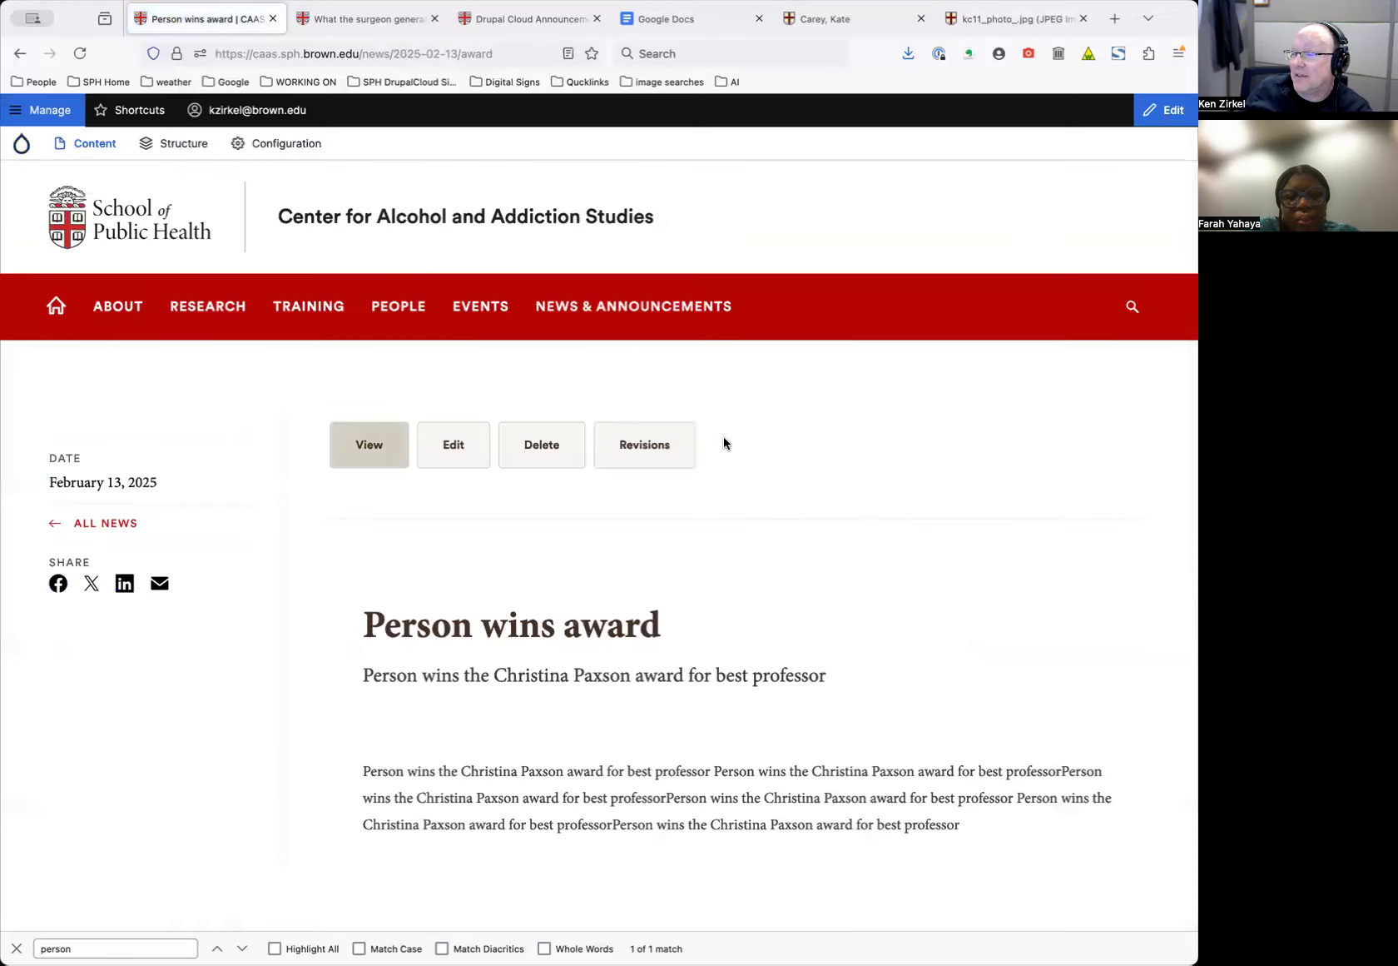
{"action": "scroll", "coordinate": [723, 442], "scroll_direction": "down", "scroll_amount": 5}
{"action": "scroll", "coordinate": [724, 443], "scroll_direction": "up", "scroll_amount": 5}
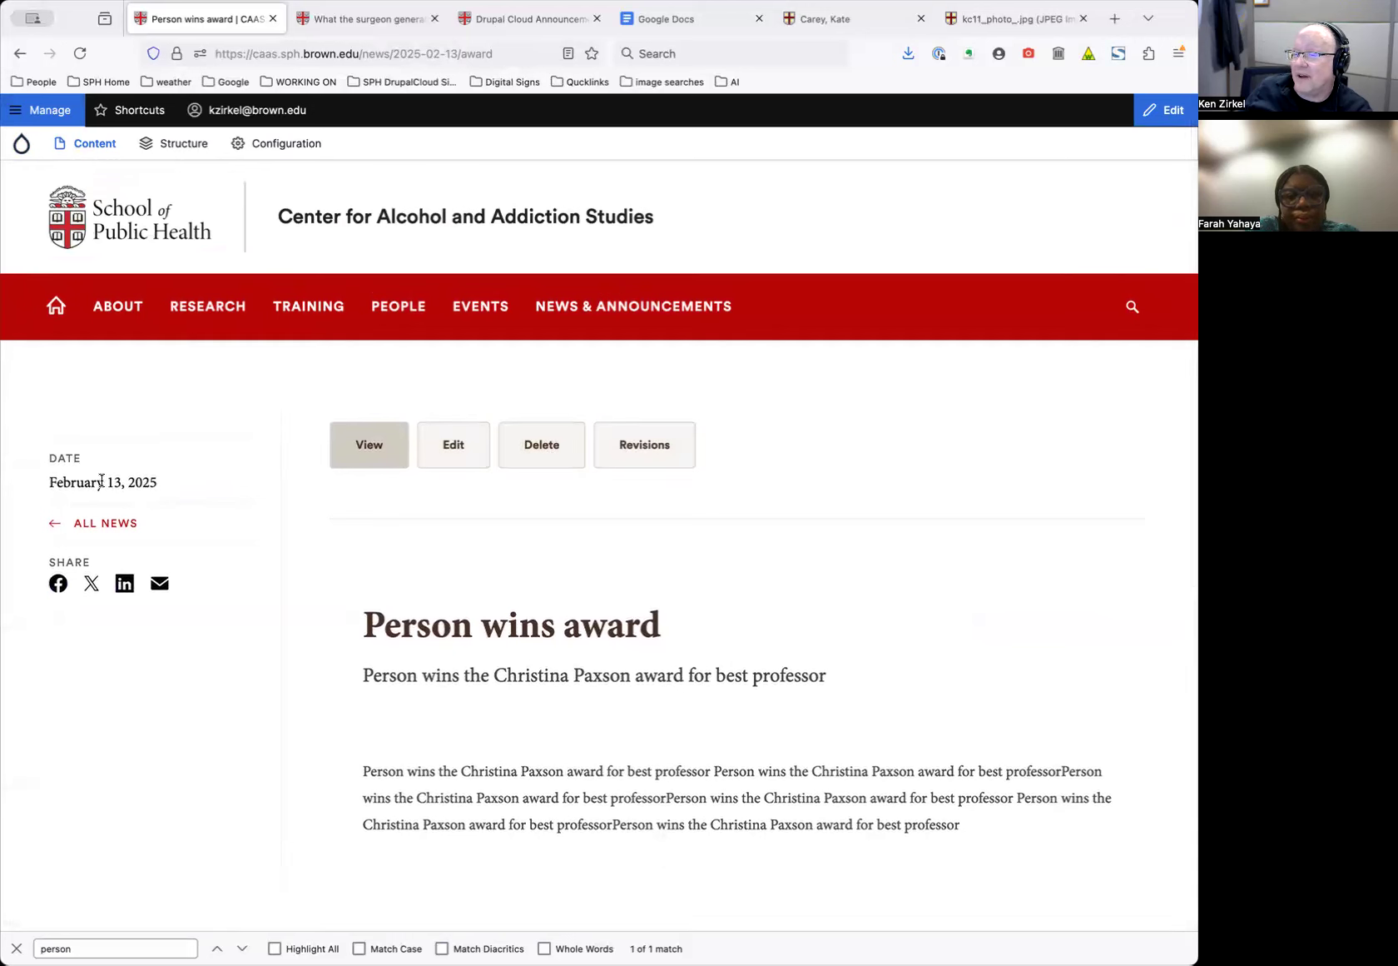
Select the February 13, 2025 date on the page, then reopen the item for editing
{"action": "left_click_drag", "start_coordinate": [87, 482], "coordinate": [153, 482]}
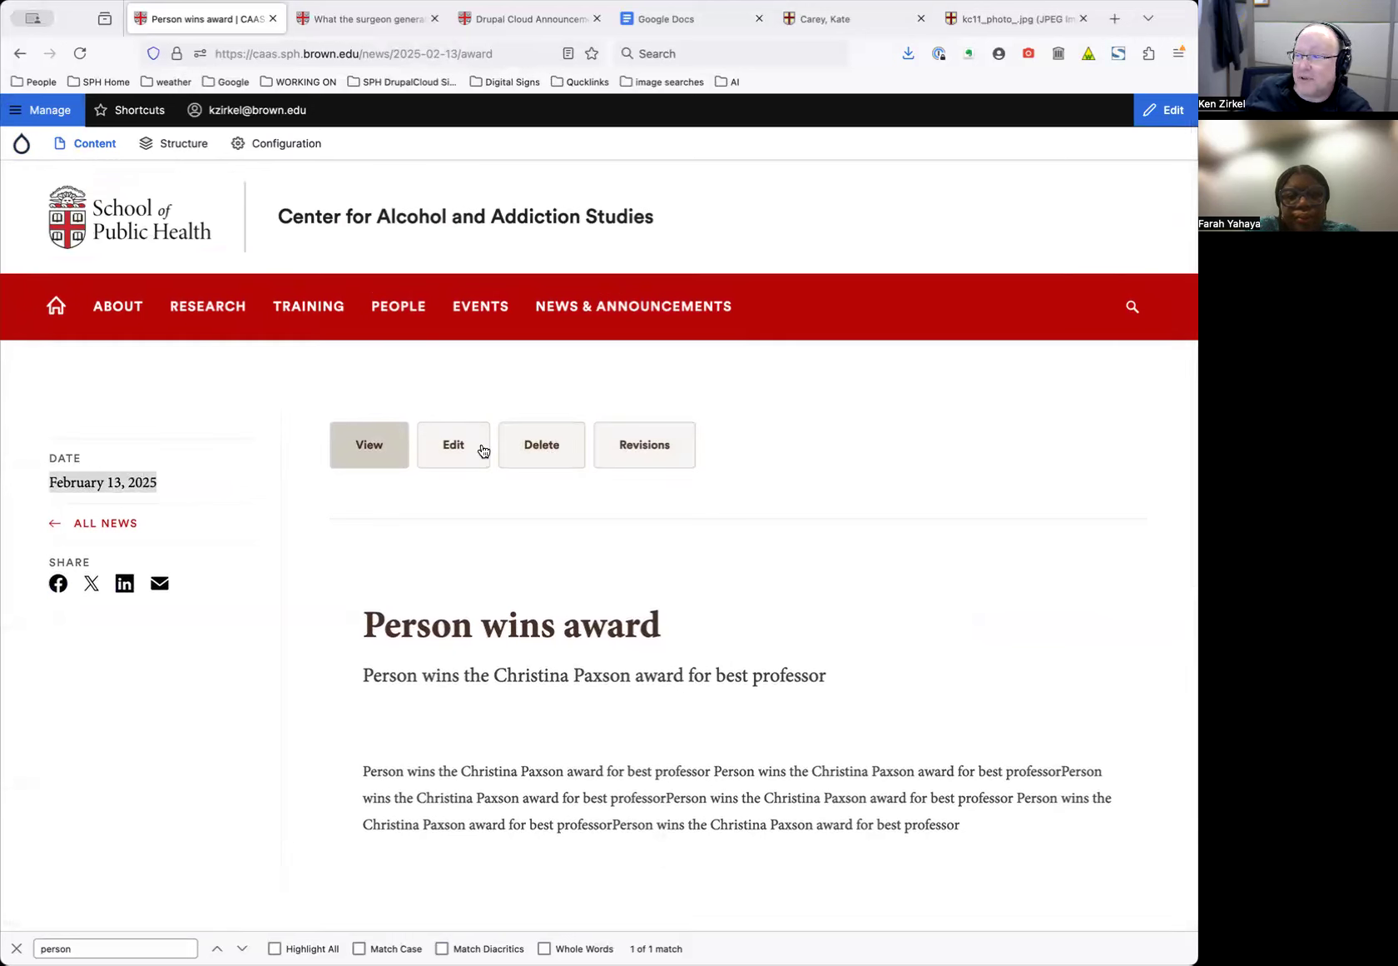
{"action": "scroll", "coordinate": [726, 599], "scroll_direction": "down", "scroll_amount": 3}
{"action": "scroll", "coordinate": [724, 596], "scroll_direction": "up", "scroll_amount": 3}
{"action": "left_click", "coordinate": [449, 457]}
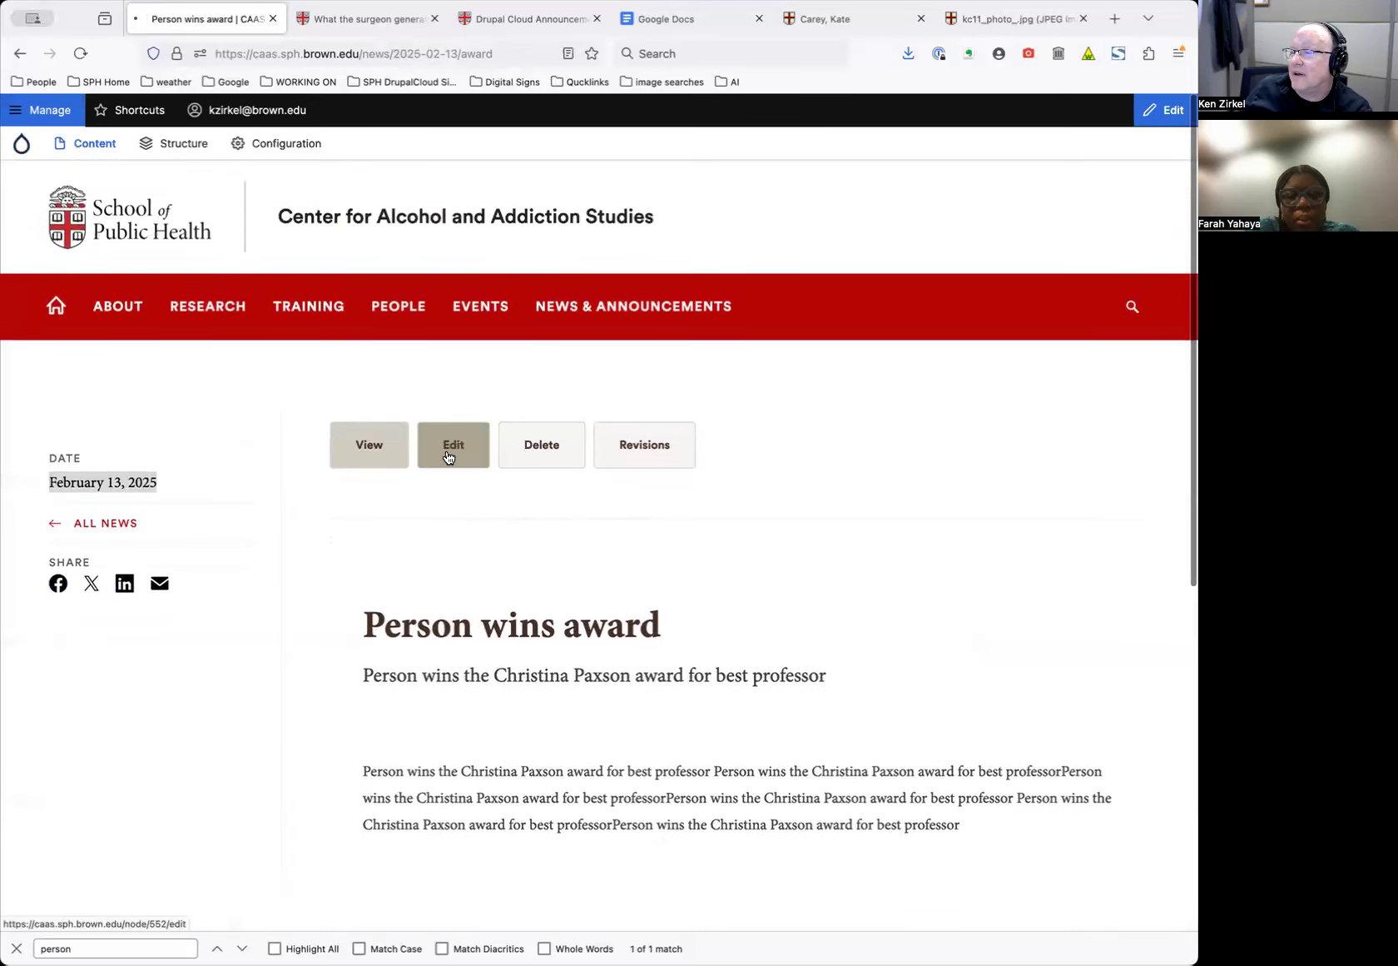
Add a Quote component using the 'Quote - with Image' display type
{"action": "scroll", "coordinate": [678, 650], "scroll_direction": "down", "scroll_amount": 10}
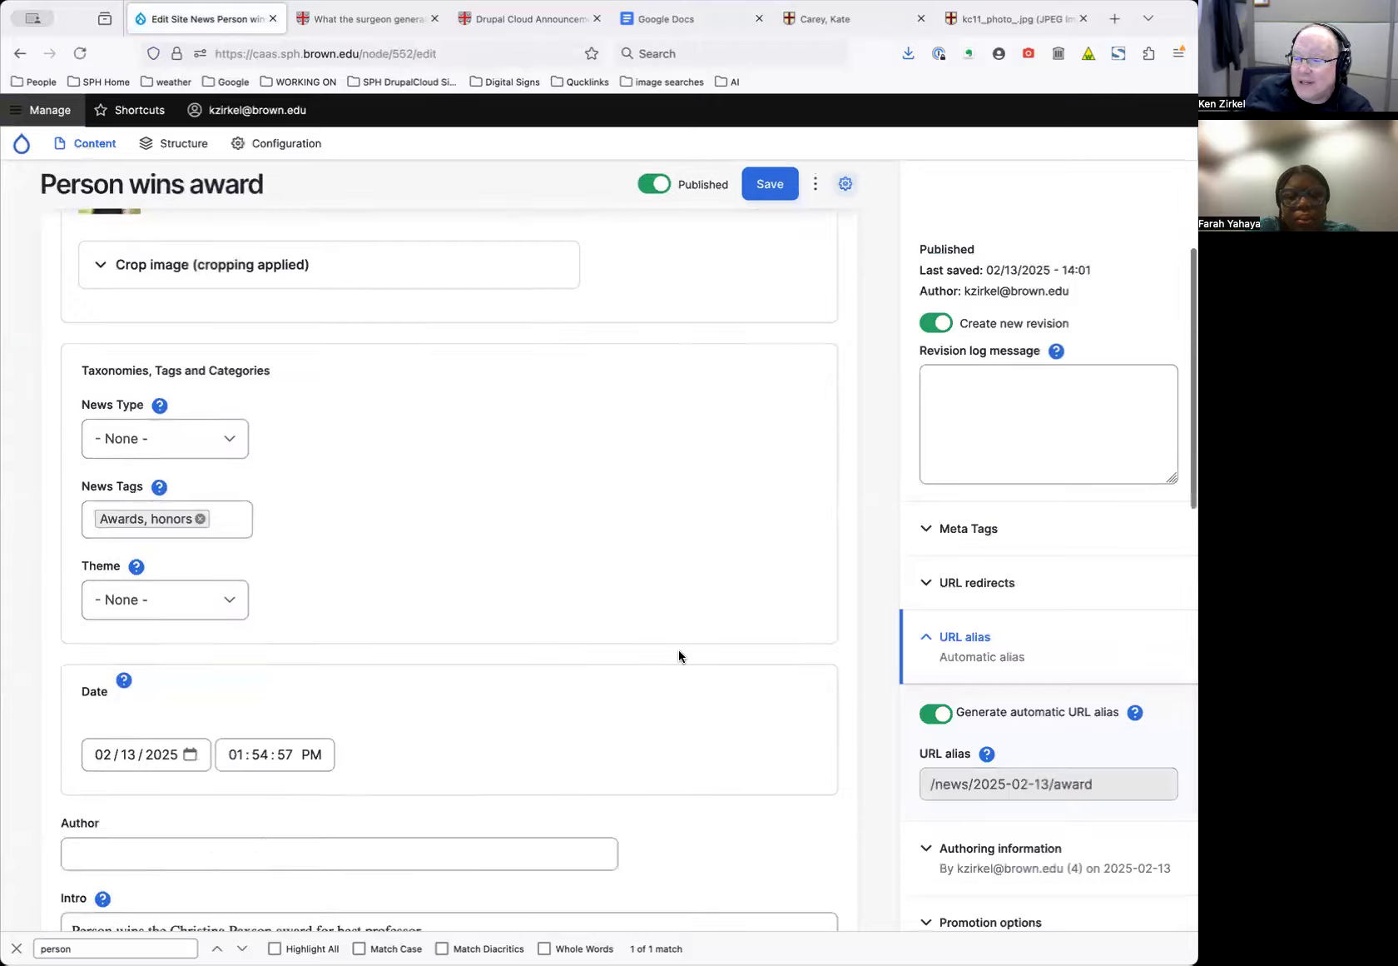
{"action": "scroll", "coordinate": [678, 651], "scroll_direction": "down", "scroll_amount": 5}
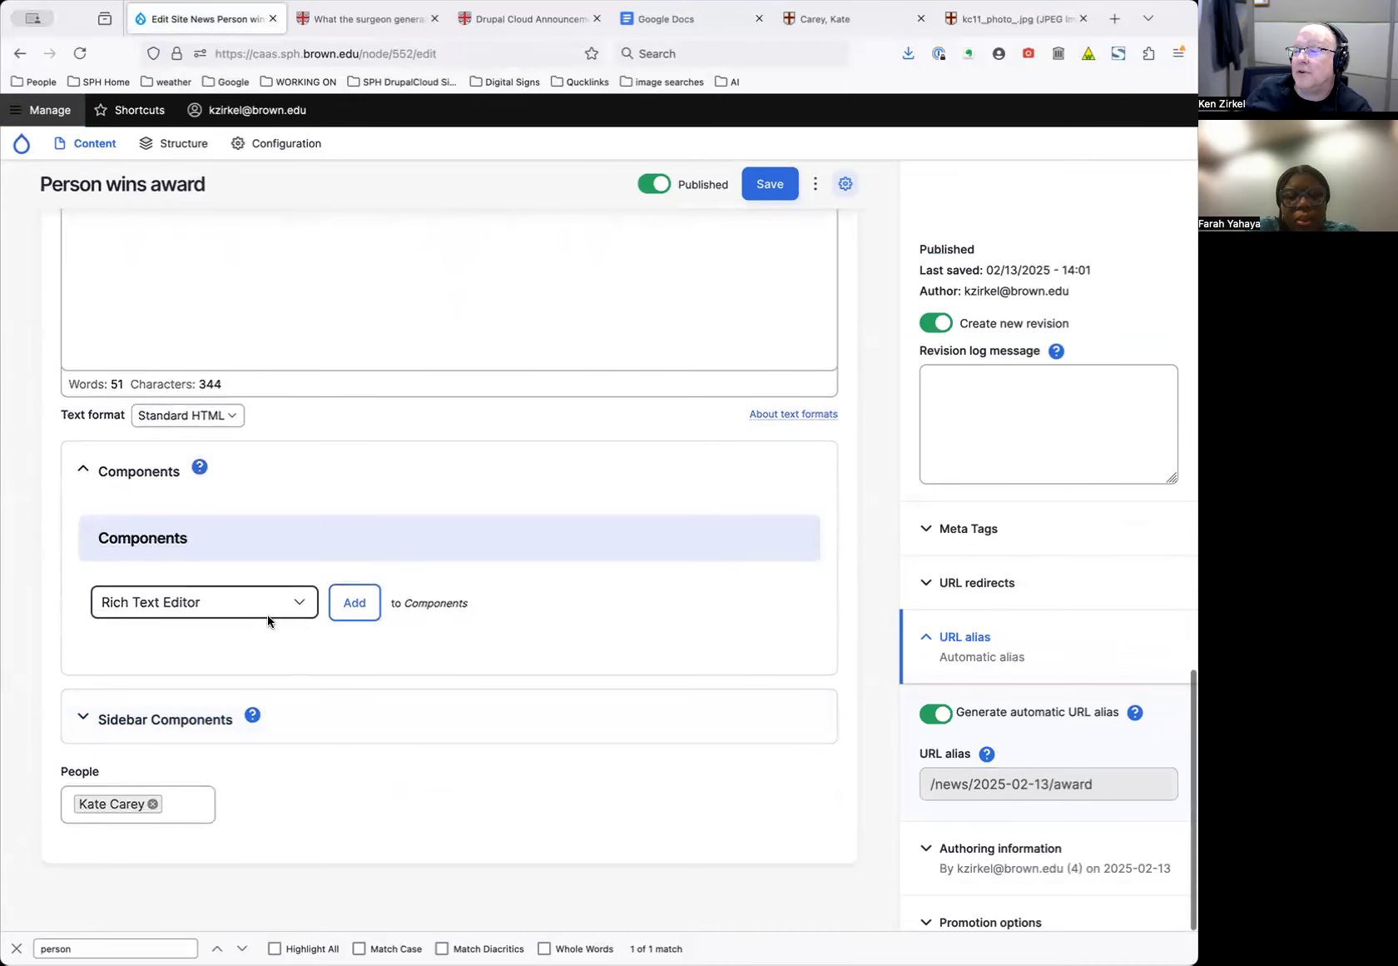
{"action": "left_click", "coordinate": [269, 609]}
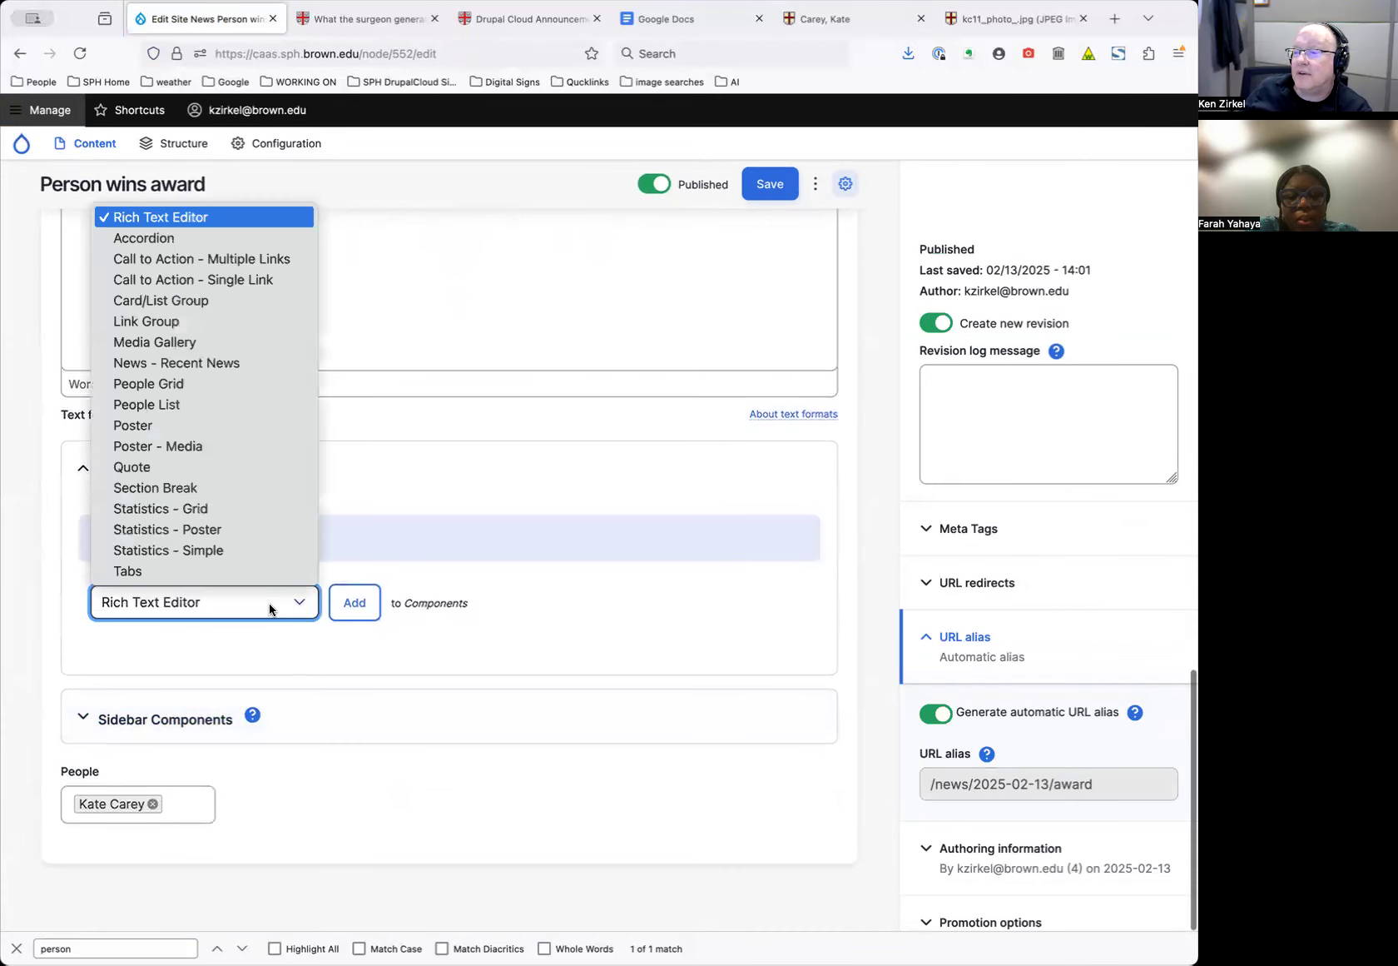
{"action": "left_click", "coordinate": [245, 468]}
{"action": "left_click", "coordinate": [364, 606]}
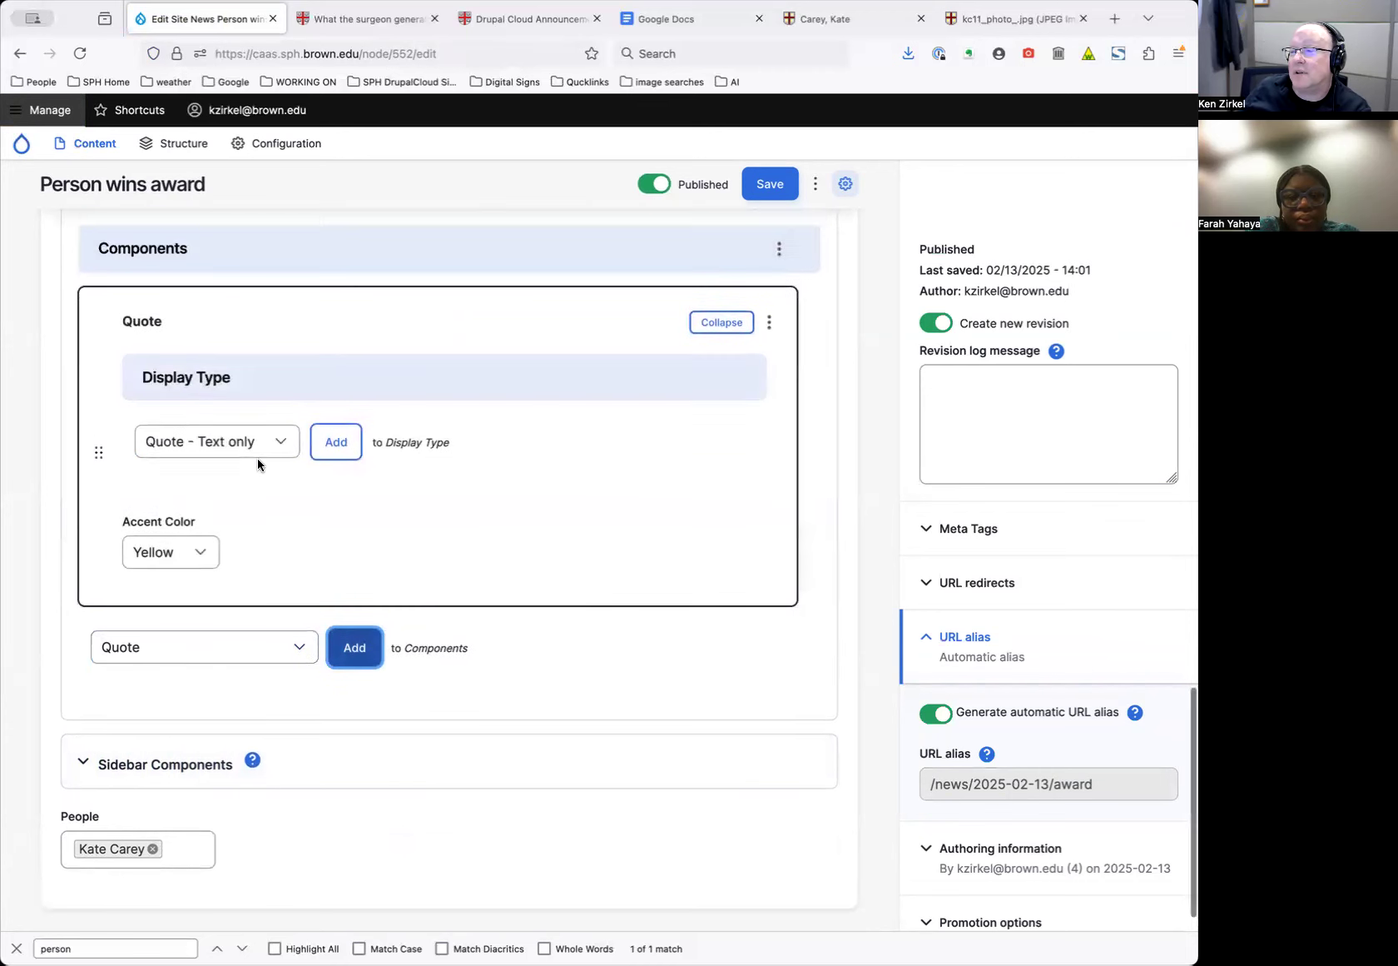
{"action": "left_click", "coordinate": [257, 457]}
{"action": "left_click", "coordinate": [251, 454]}
{"action": "left_click", "coordinate": [324, 447]}
Enter the quote 'I'm glad to be at Brown', align the image Left, and pick the photo from the file browser
{"action": "left_click", "coordinate": [258, 761]}
{"action": "type", "text": "I'm glad to be at Brown"}
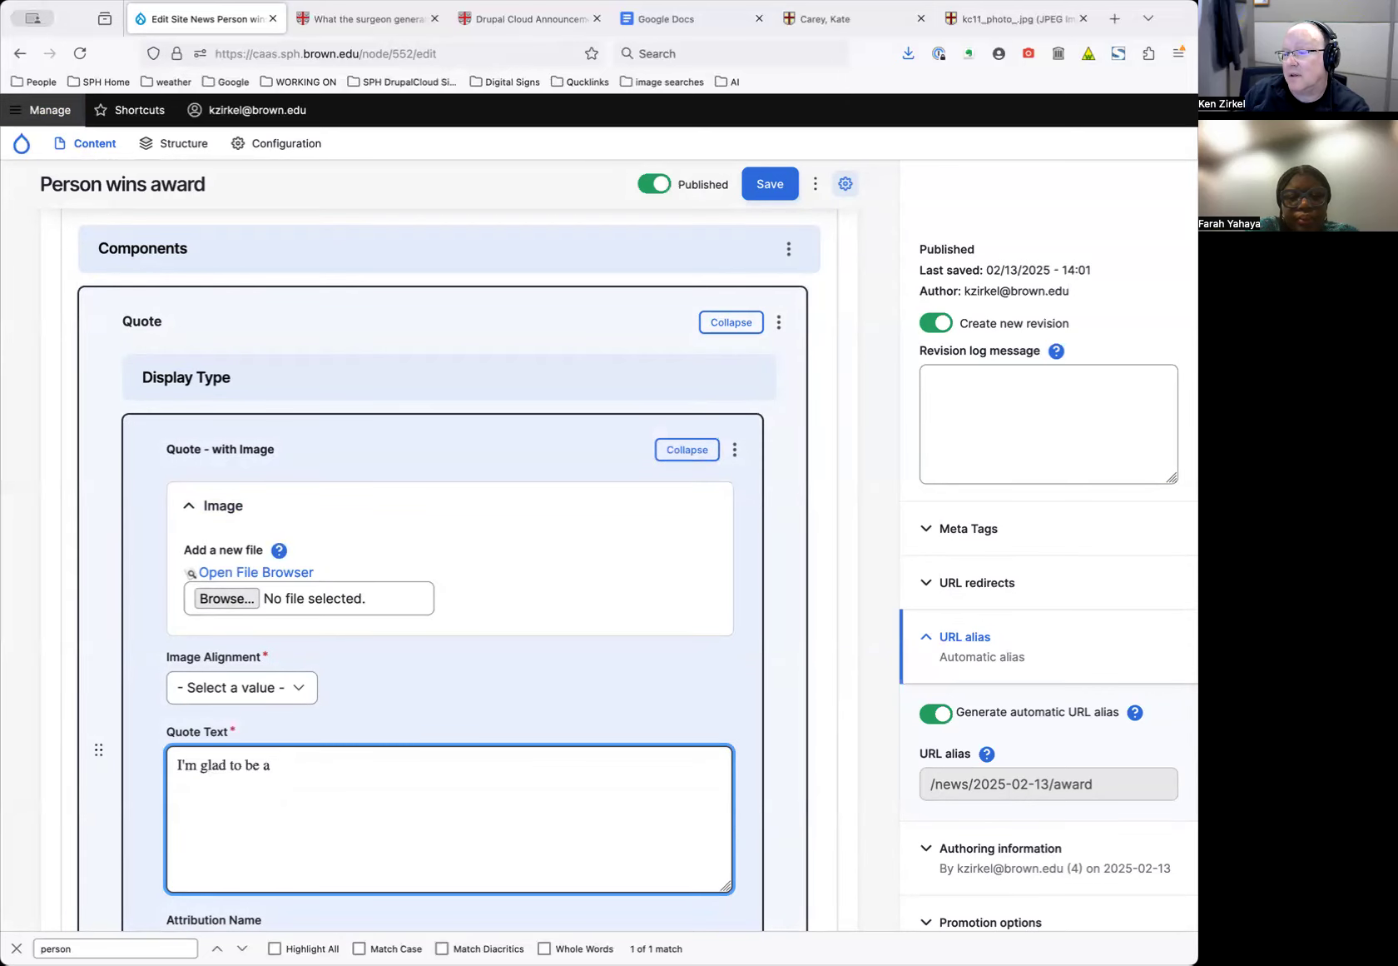
{"action": "left_click", "coordinate": [256, 695]}
{"action": "left_click", "coordinate": [256, 699]}
{"action": "left_click", "coordinate": [255, 599]}
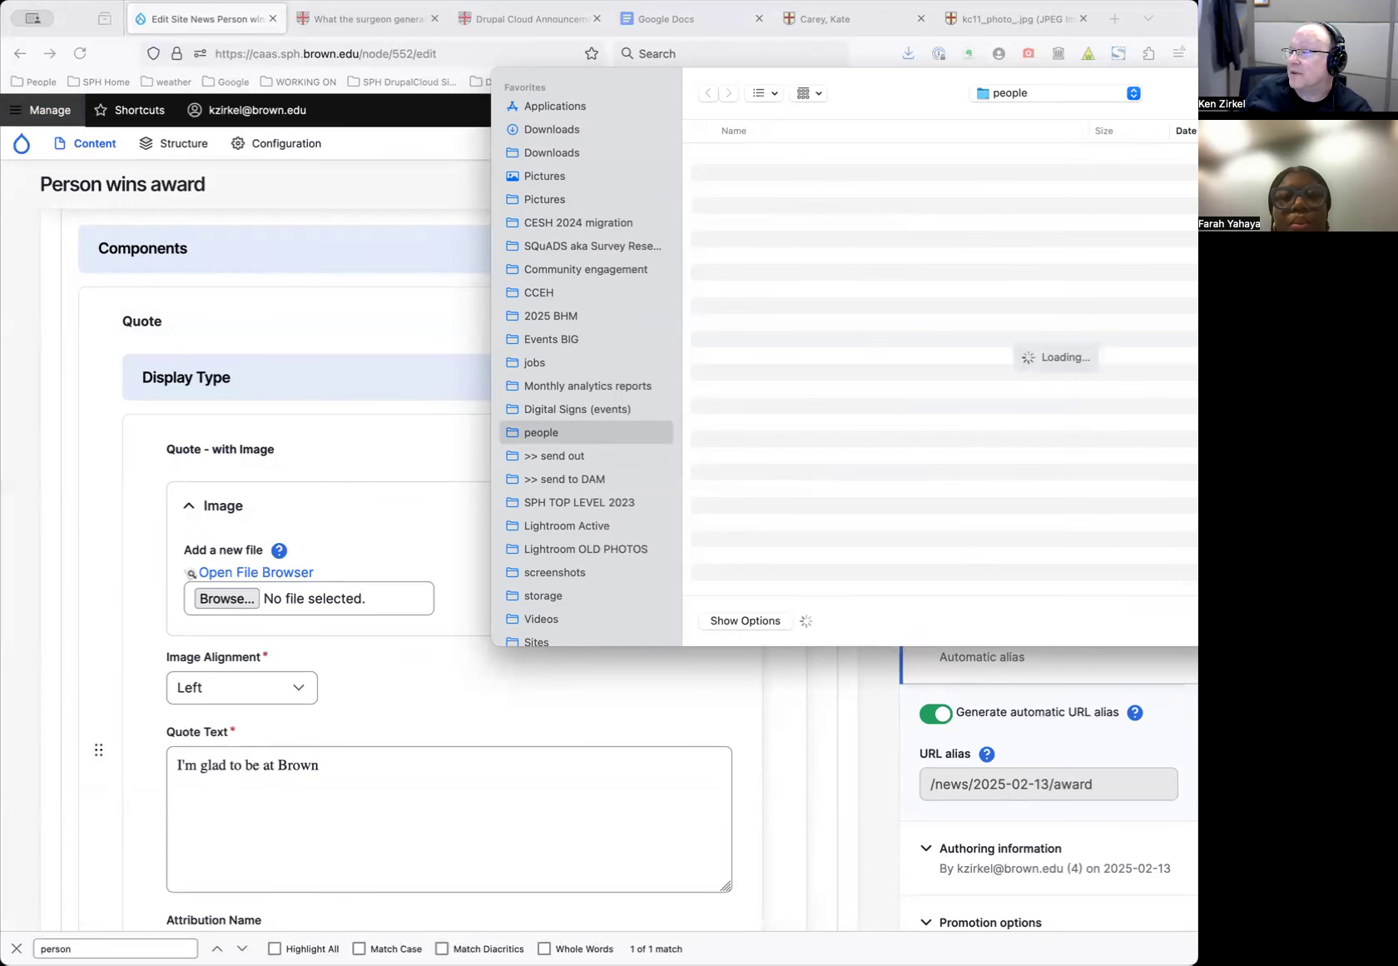
{"action": "key", "text": "Escape"}
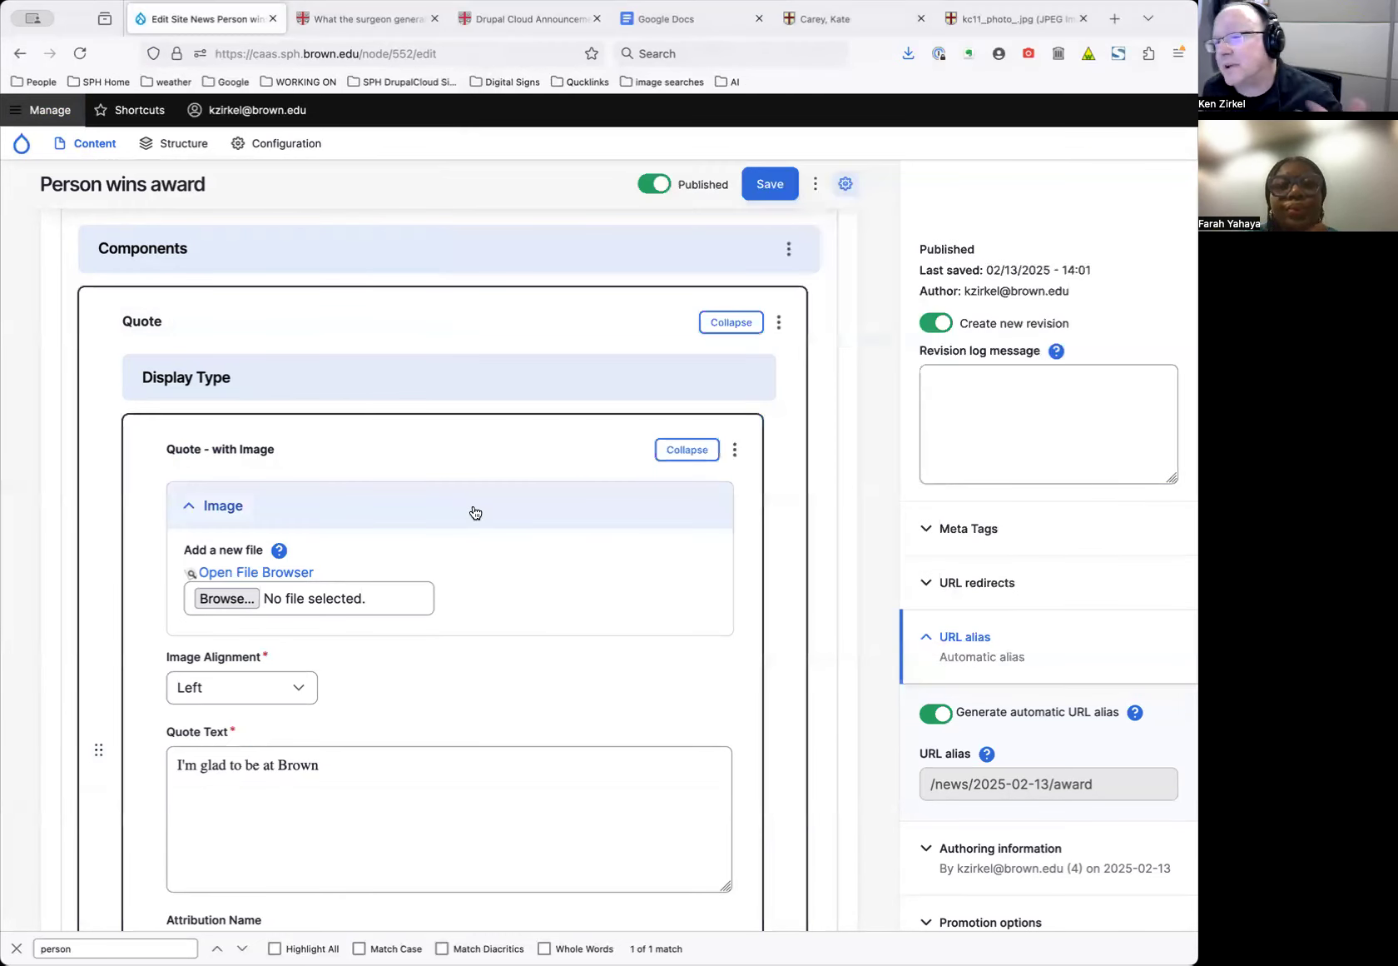
{"action": "left_click", "coordinate": [271, 574]}
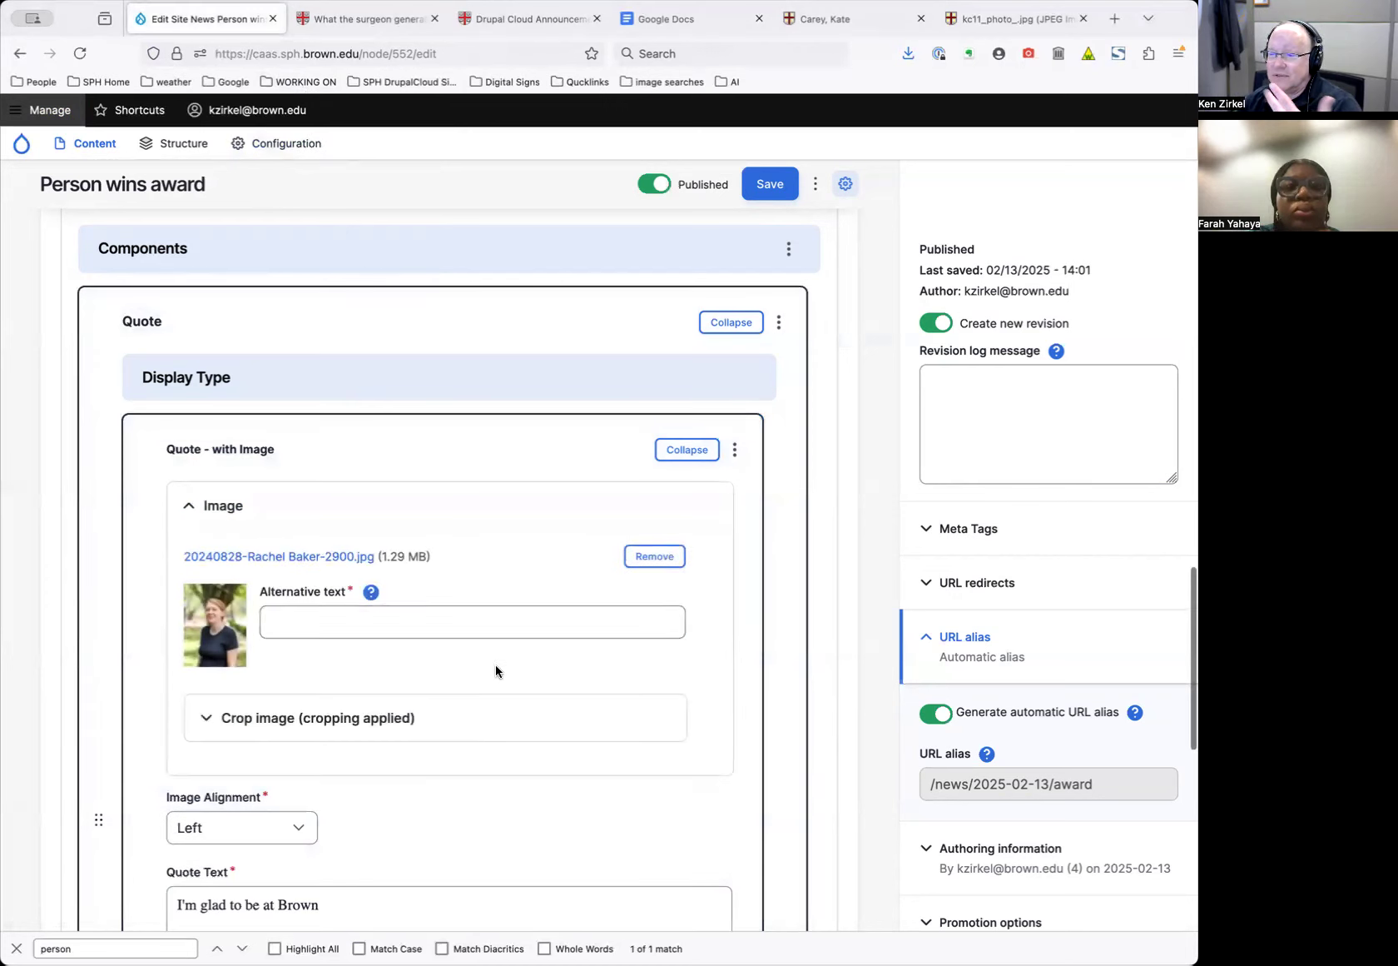
Enter the pictured person's name as the photo's alternative text and save the news item
{"action": "left_click", "coordinate": [437, 619]}
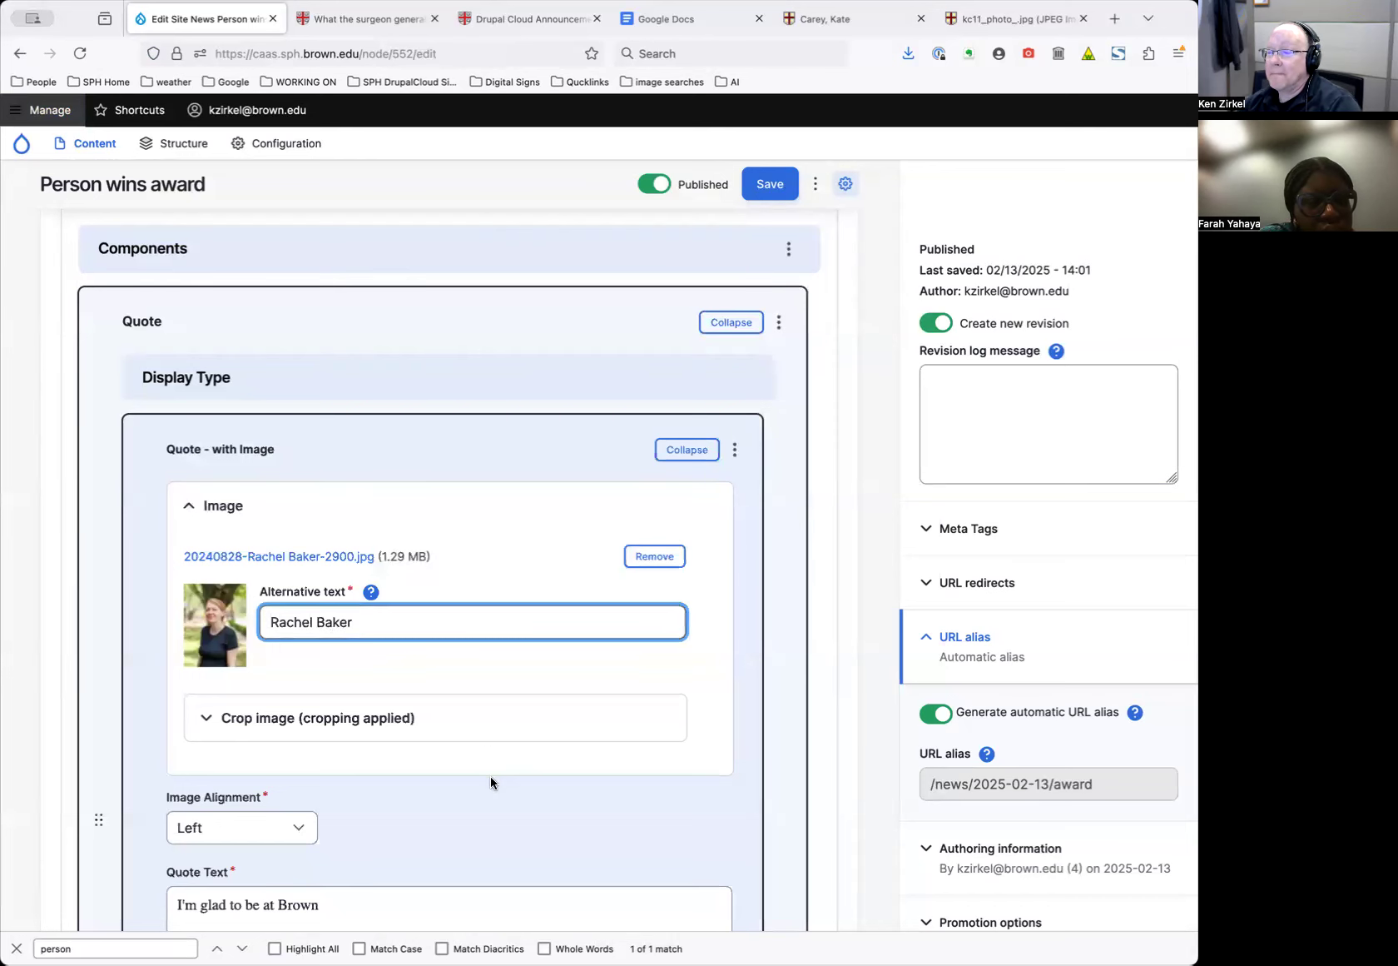
{"action": "left_click", "coordinate": [375, 716]}
{"action": "scroll", "coordinate": [574, 732], "scroll_direction": "down", "scroll_amount": 3}
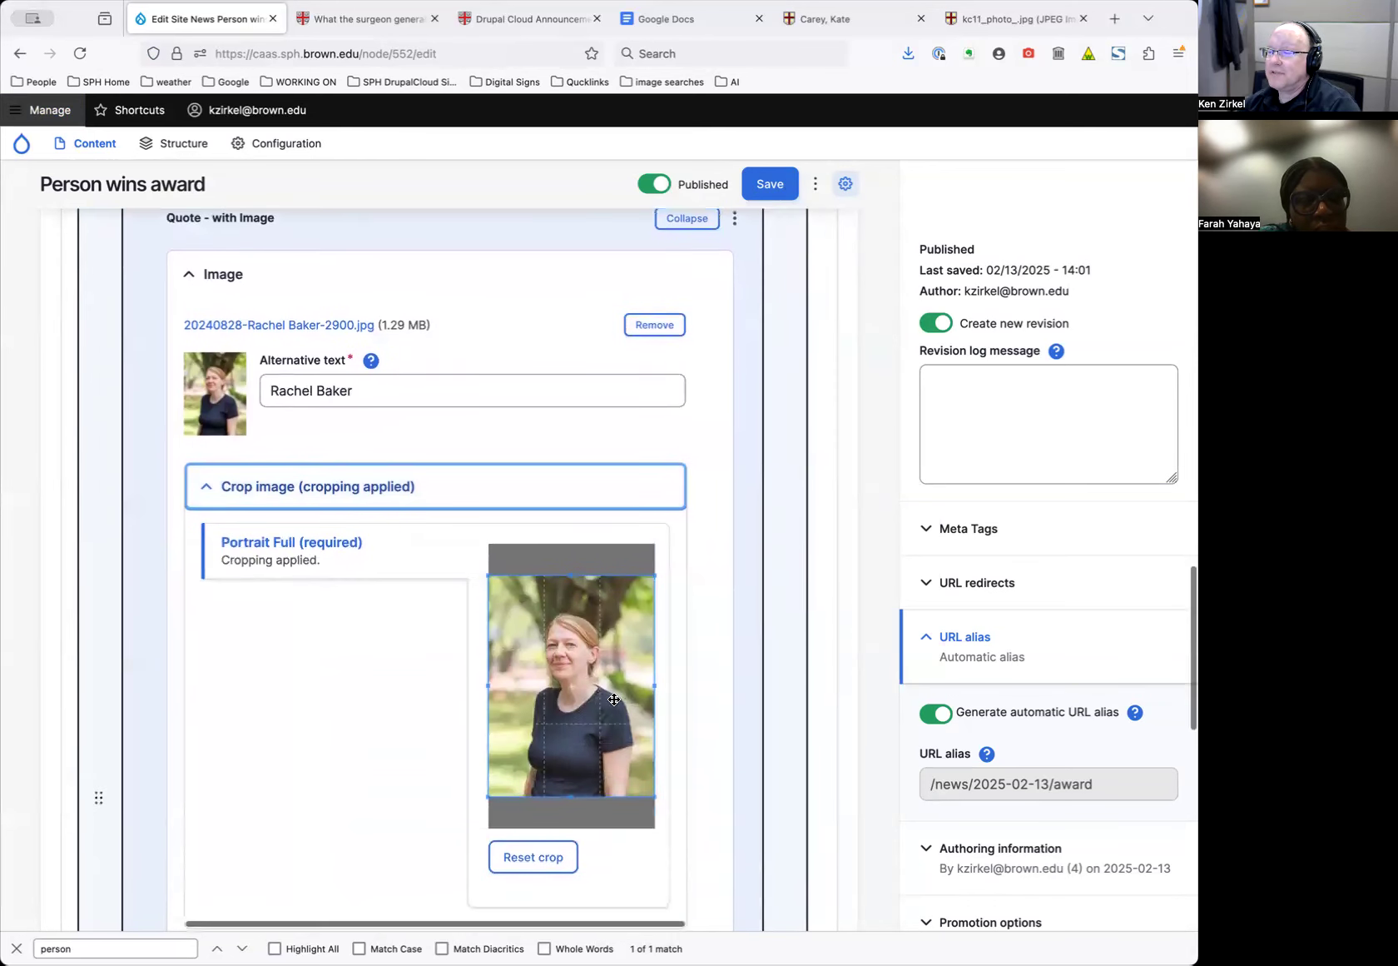
{"action": "left_click", "coordinate": [767, 185]}
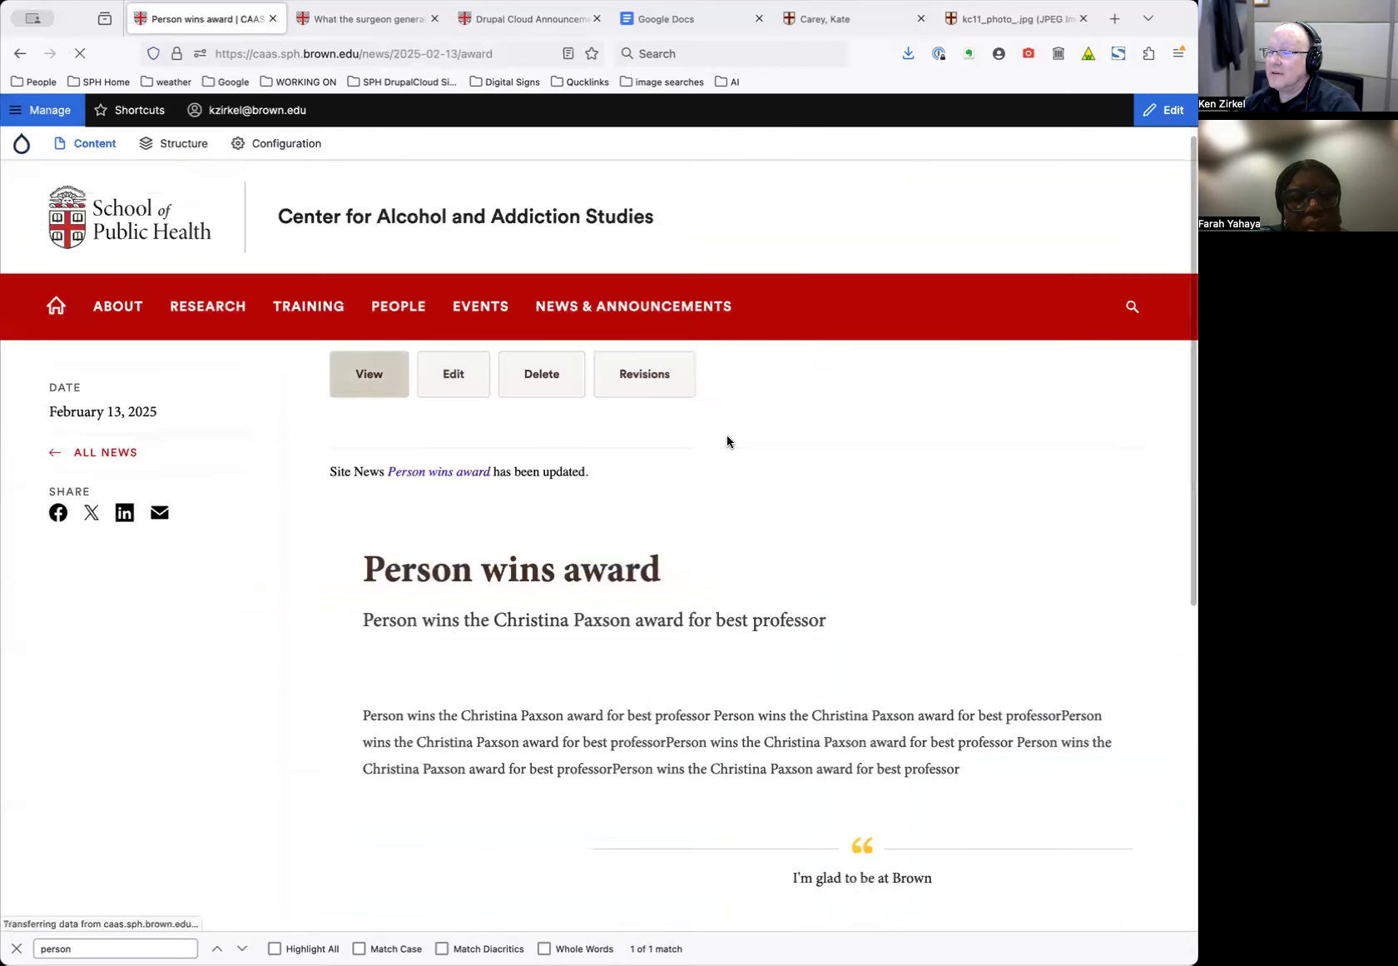
Return to the news item's edit form and reopen its Quote component
{"action": "scroll", "coordinate": [727, 440], "scroll_direction": "down", "scroll_amount": 7}
{"action": "scroll", "coordinate": [853, 567], "scroll_direction": "up", "scroll_amount": 6}
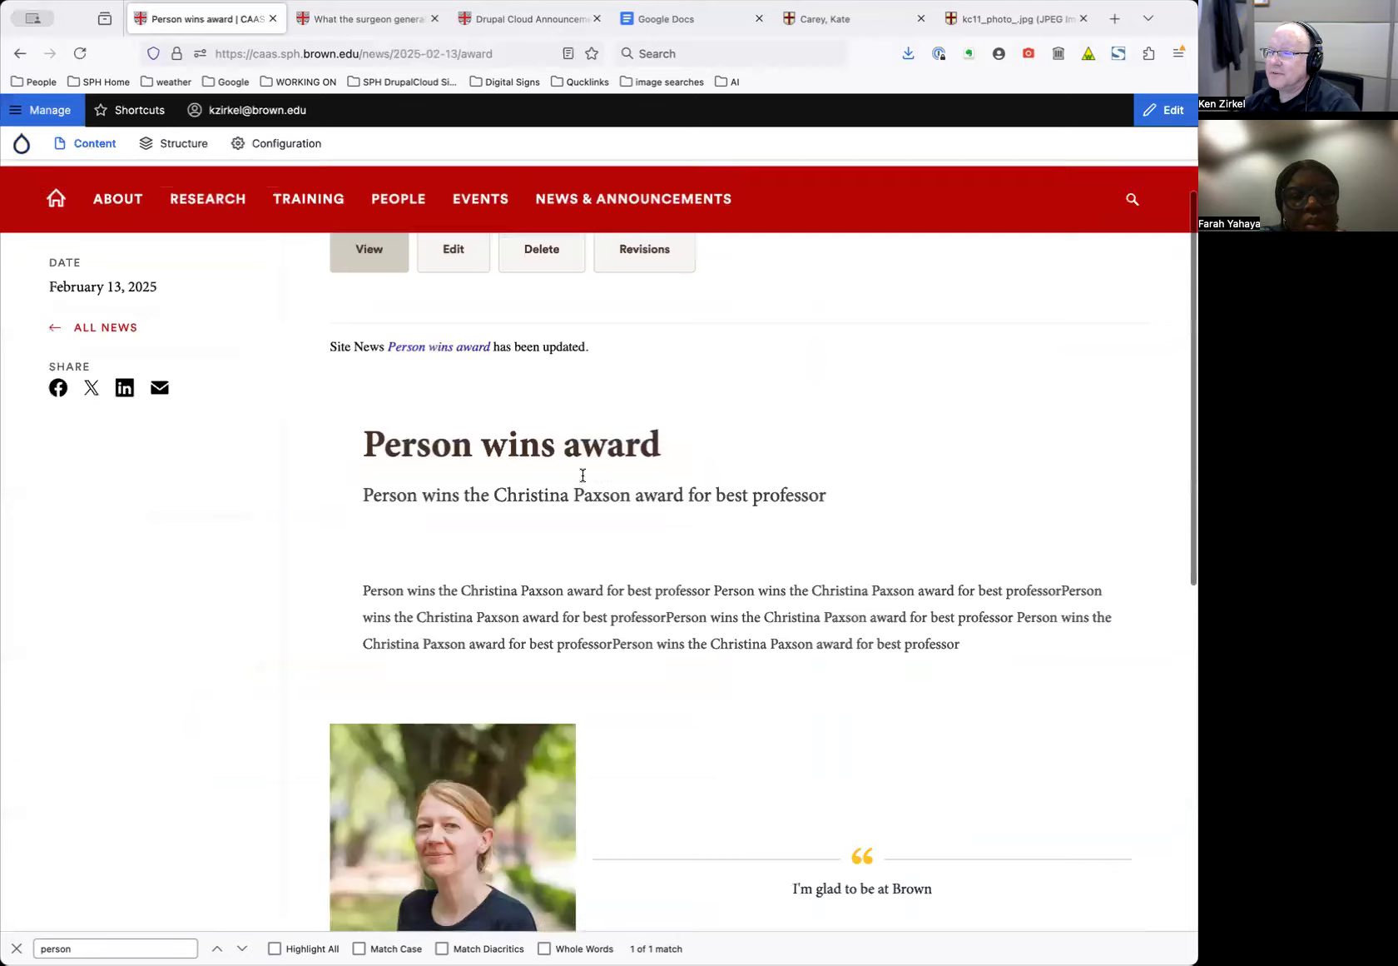
{"action": "left_click", "coordinate": [454, 370]}
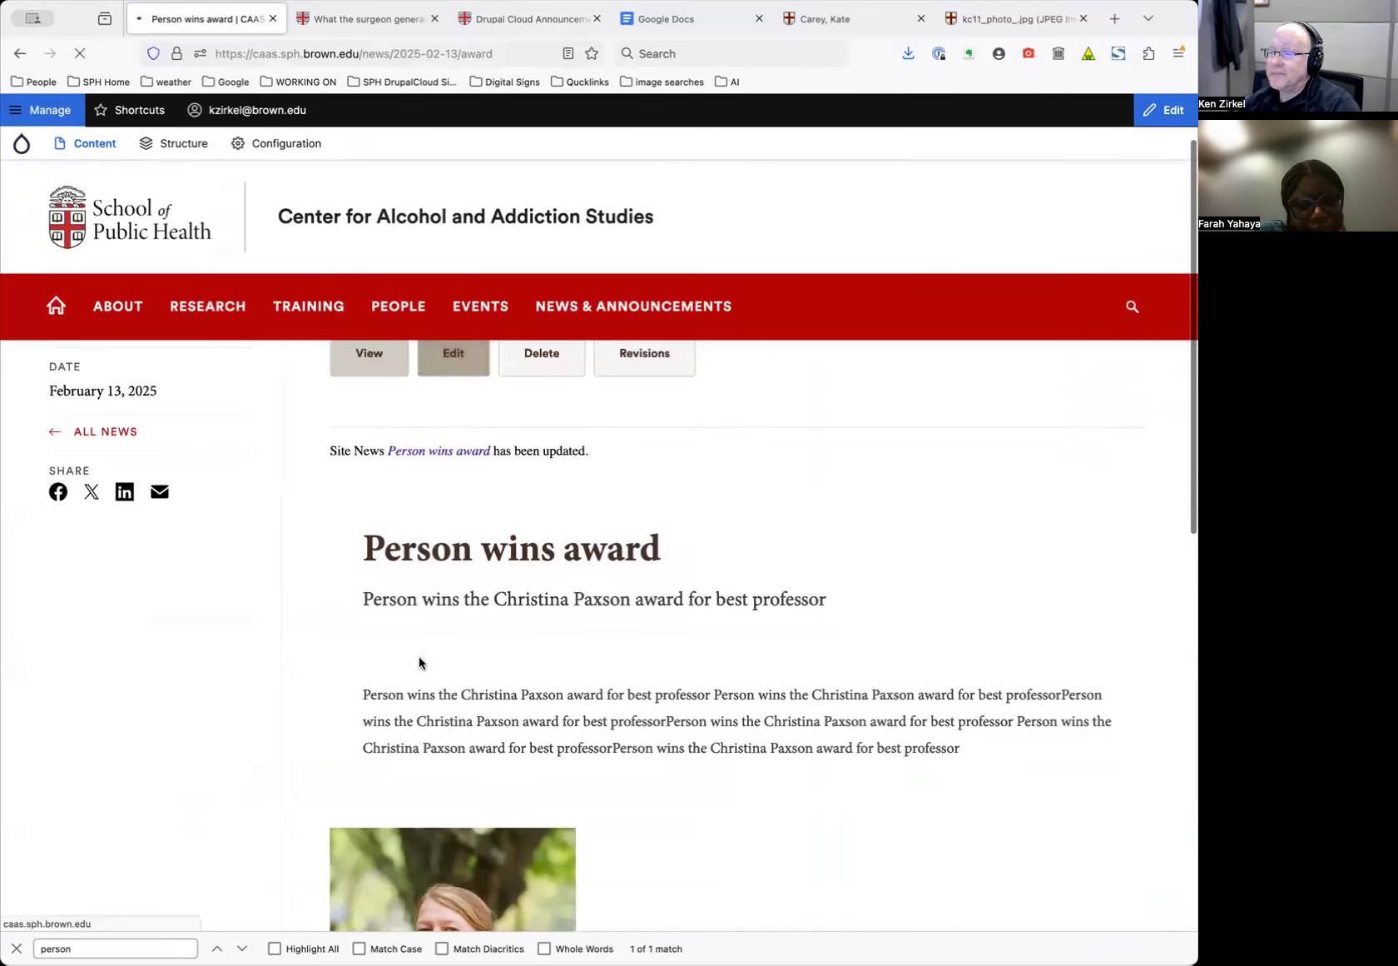
{"action": "scroll", "coordinate": [420, 691], "scroll_direction": "down", "scroll_amount": 18}
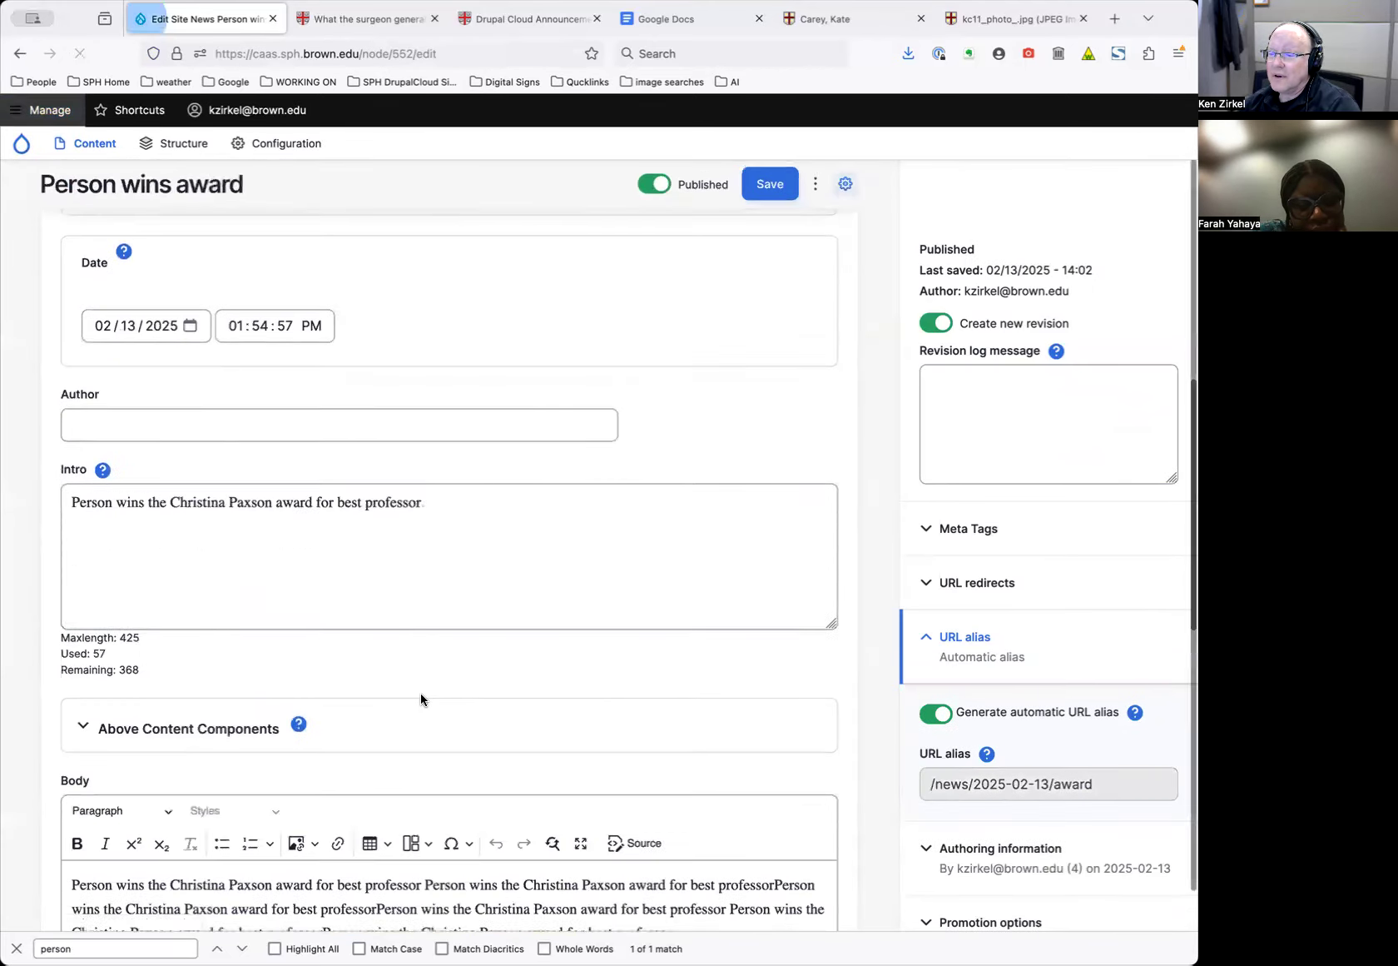
{"action": "scroll", "coordinate": [422, 694], "scroll_direction": "down", "scroll_amount": 5}
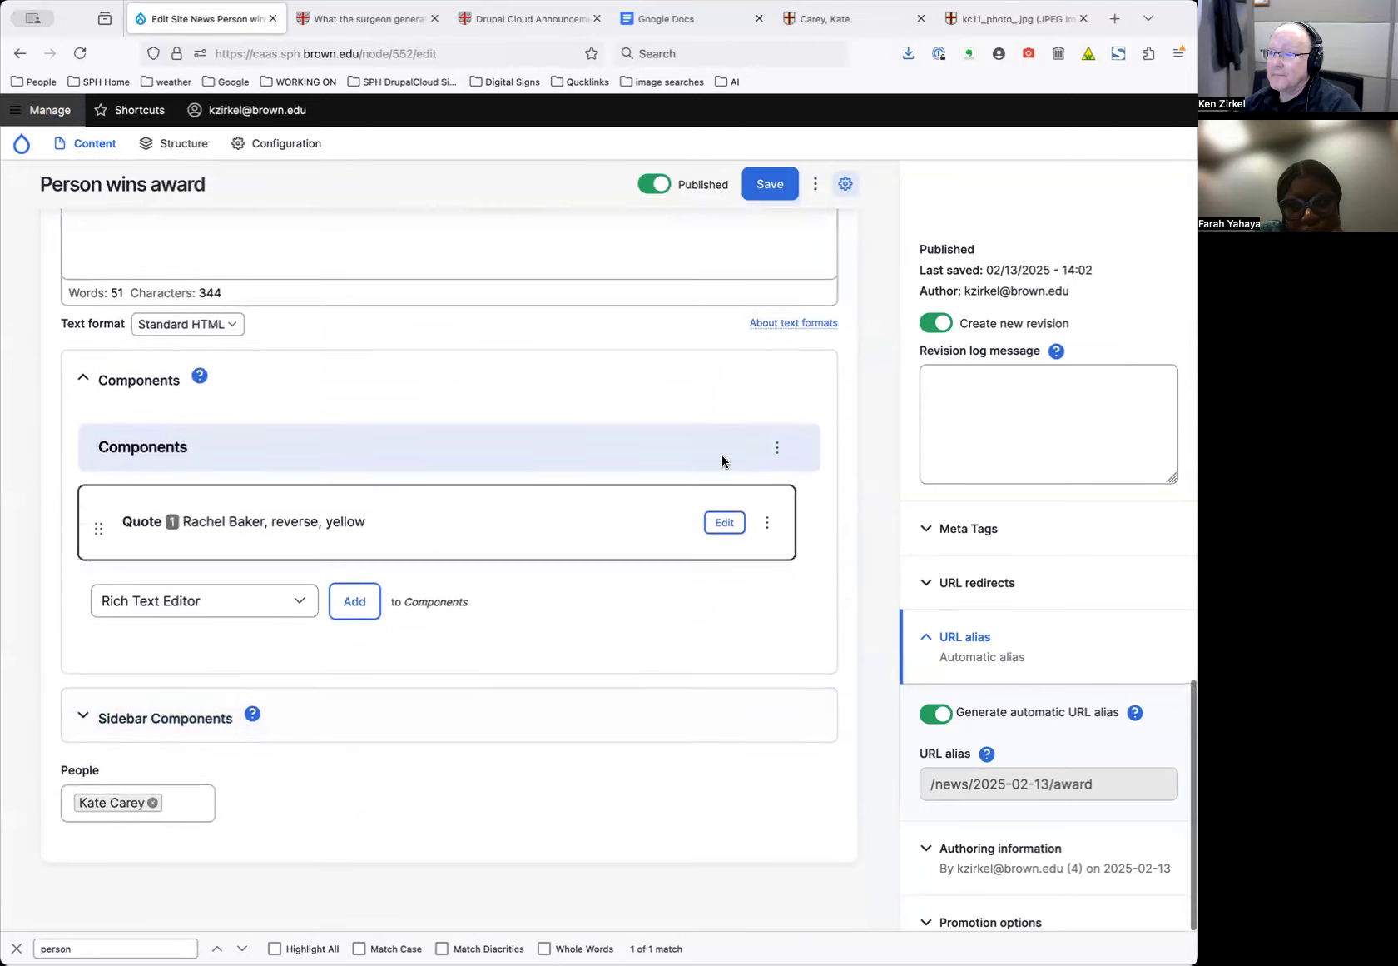
{"action": "left_click", "coordinate": [724, 524]}
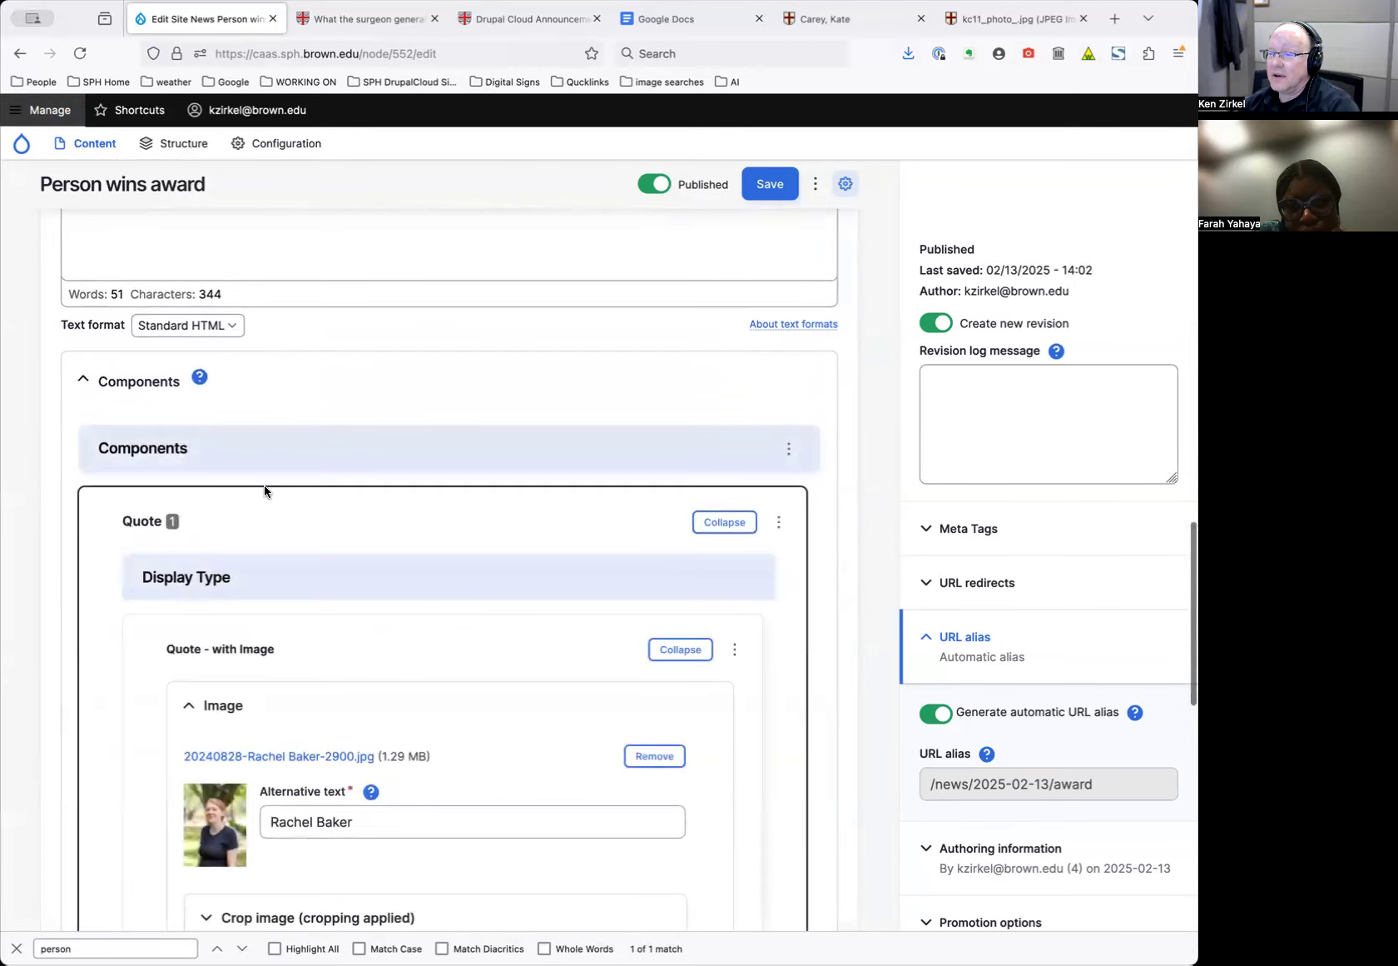
{"action": "scroll", "coordinate": [301, 783], "scroll_direction": "down", "scroll_amount": 4}
{"action": "scroll", "coordinate": [286, 820], "scroll_direction": "down", "scroll_amount": 4}
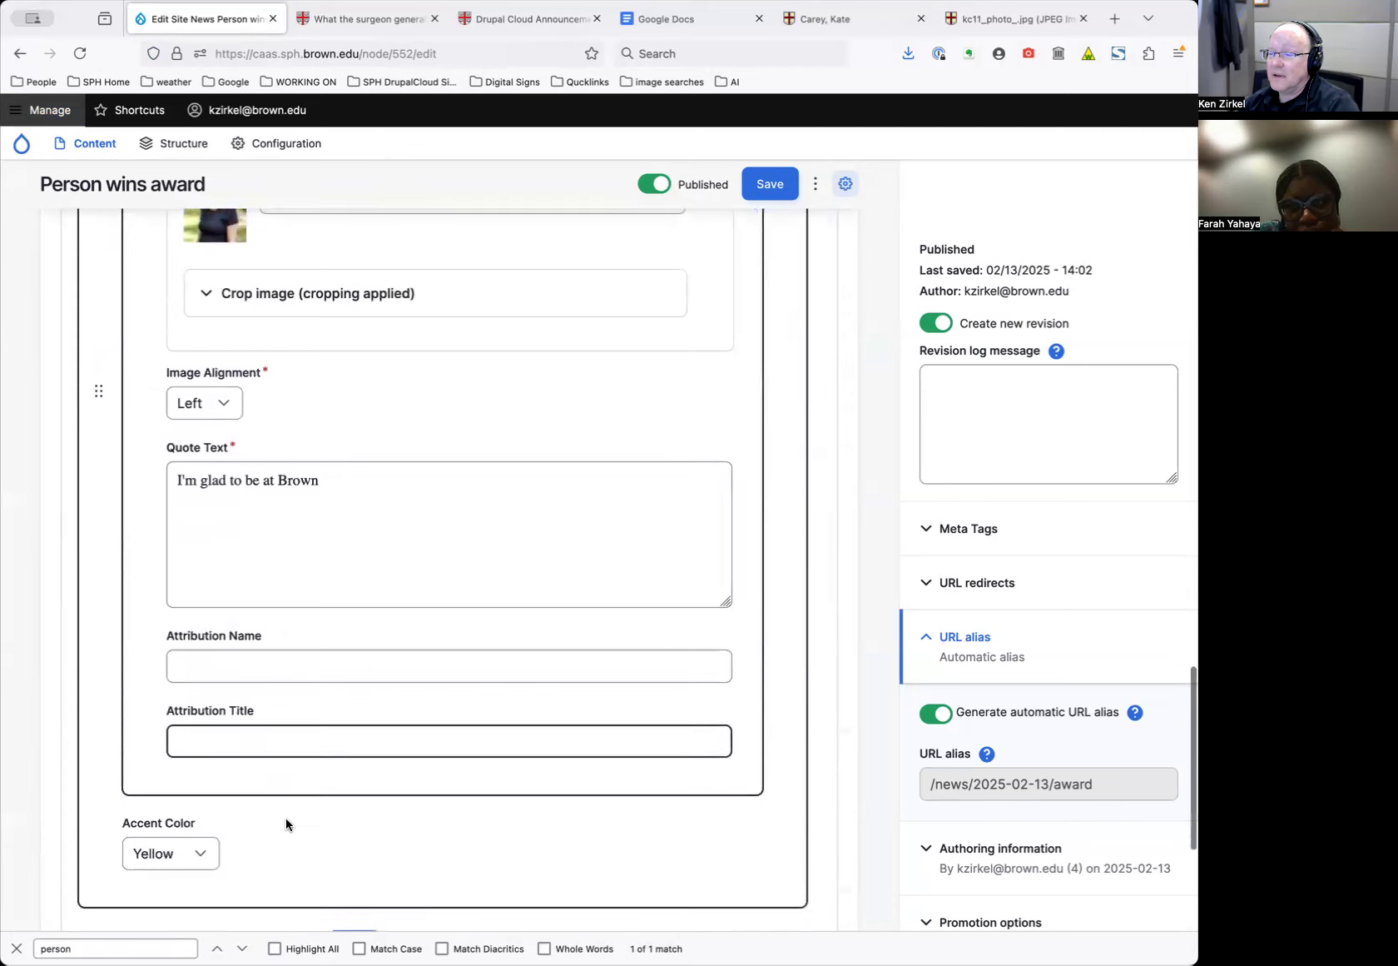
Set the quote's attribution name to the pictured person and attribution title to 'Professor'
{"action": "left_click", "coordinate": [260, 666]}
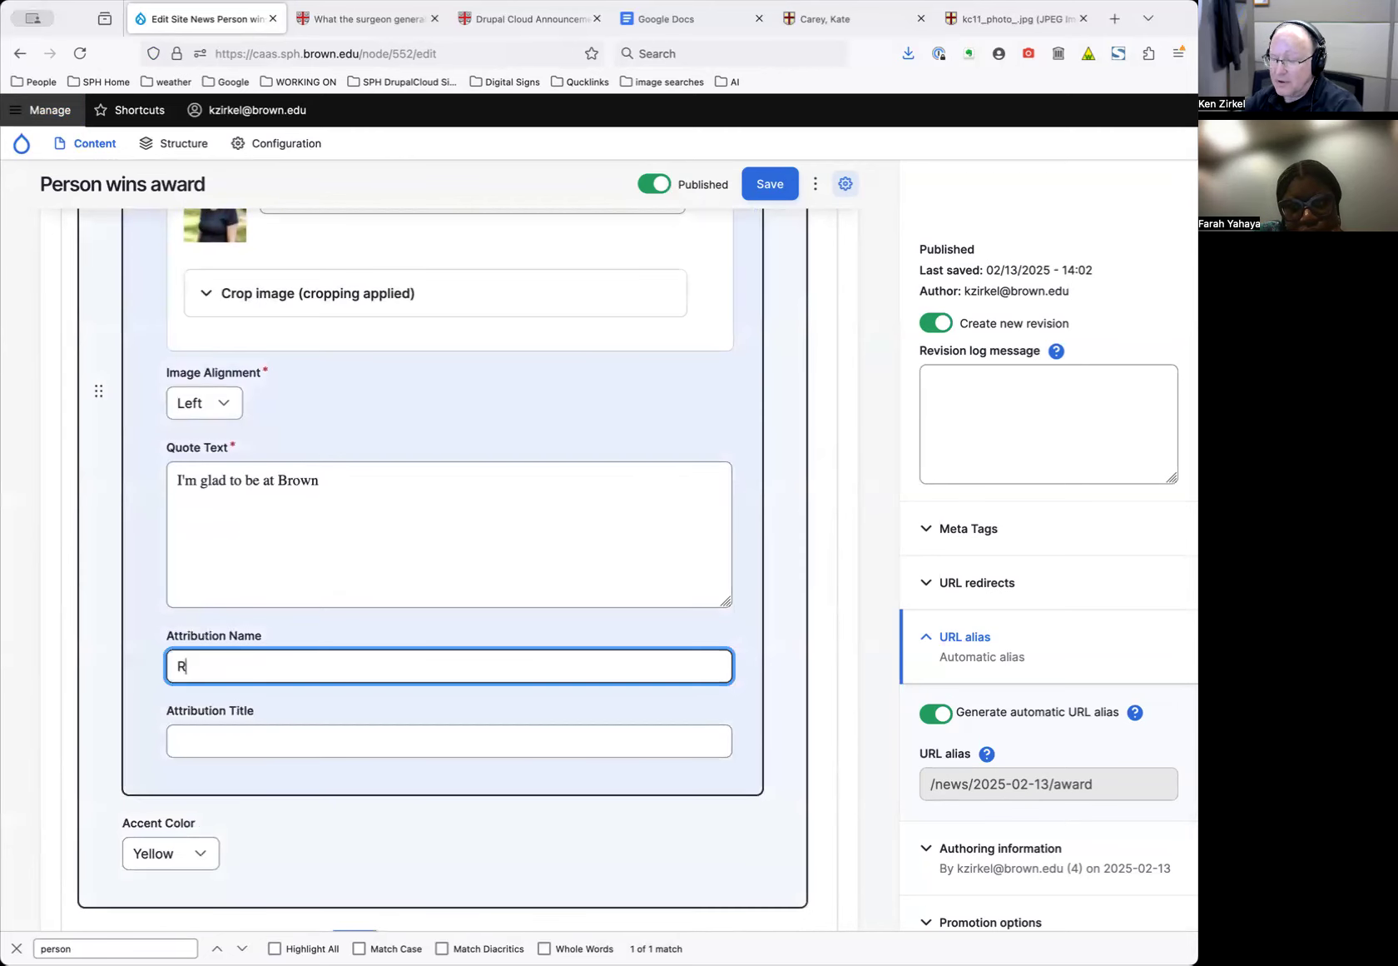
{"action": "key", "text": "Tab"}
{"action": "type", "text": "Professor"}
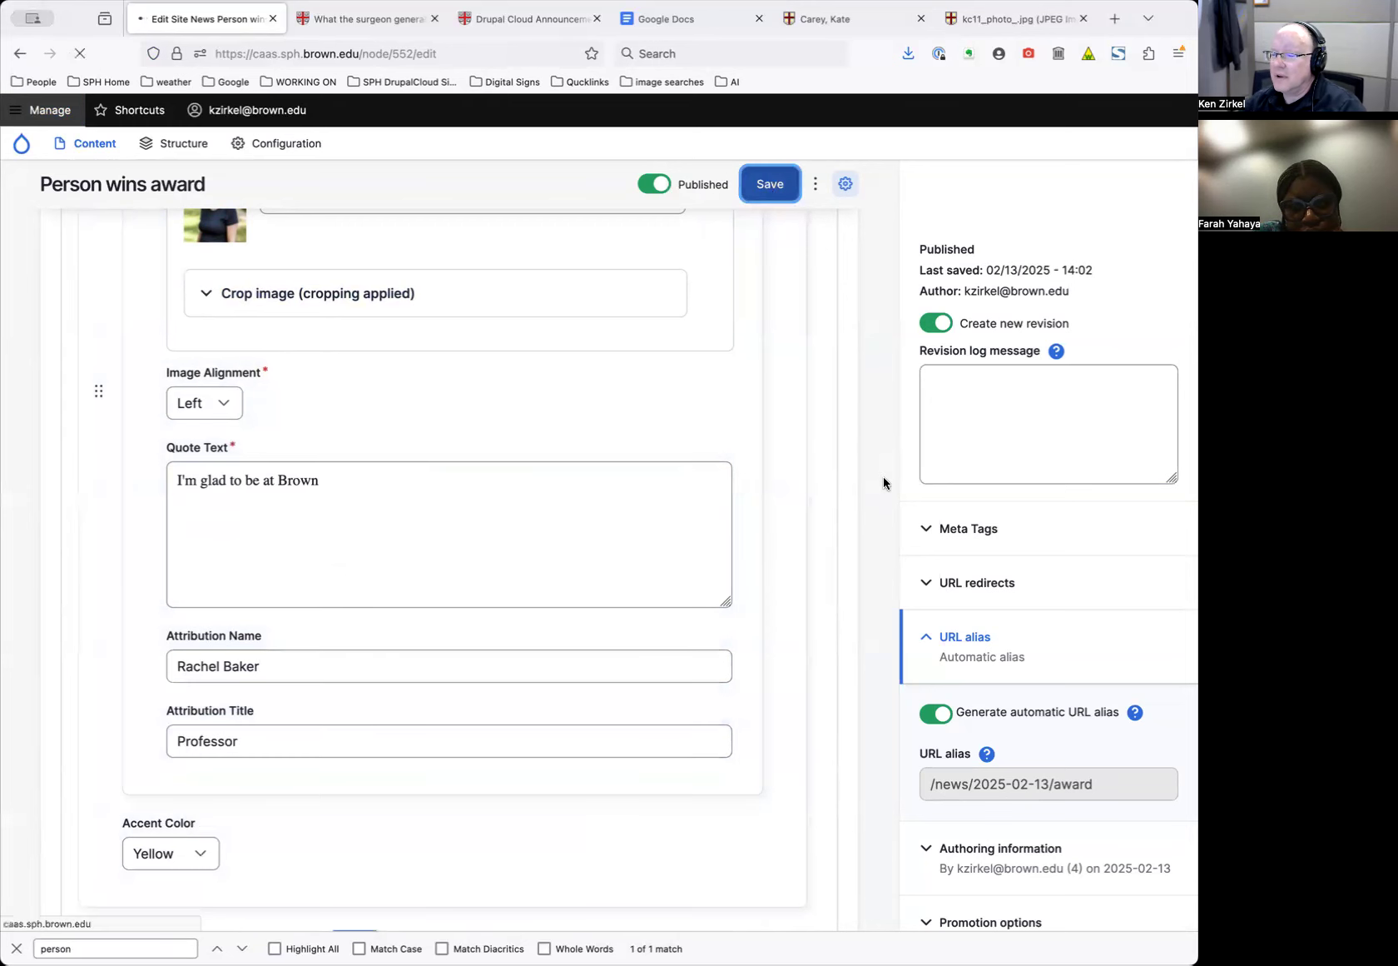
{"action": "scroll", "coordinate": [882, 478], "scroll_direction": "down", "scroll_amount": 9}
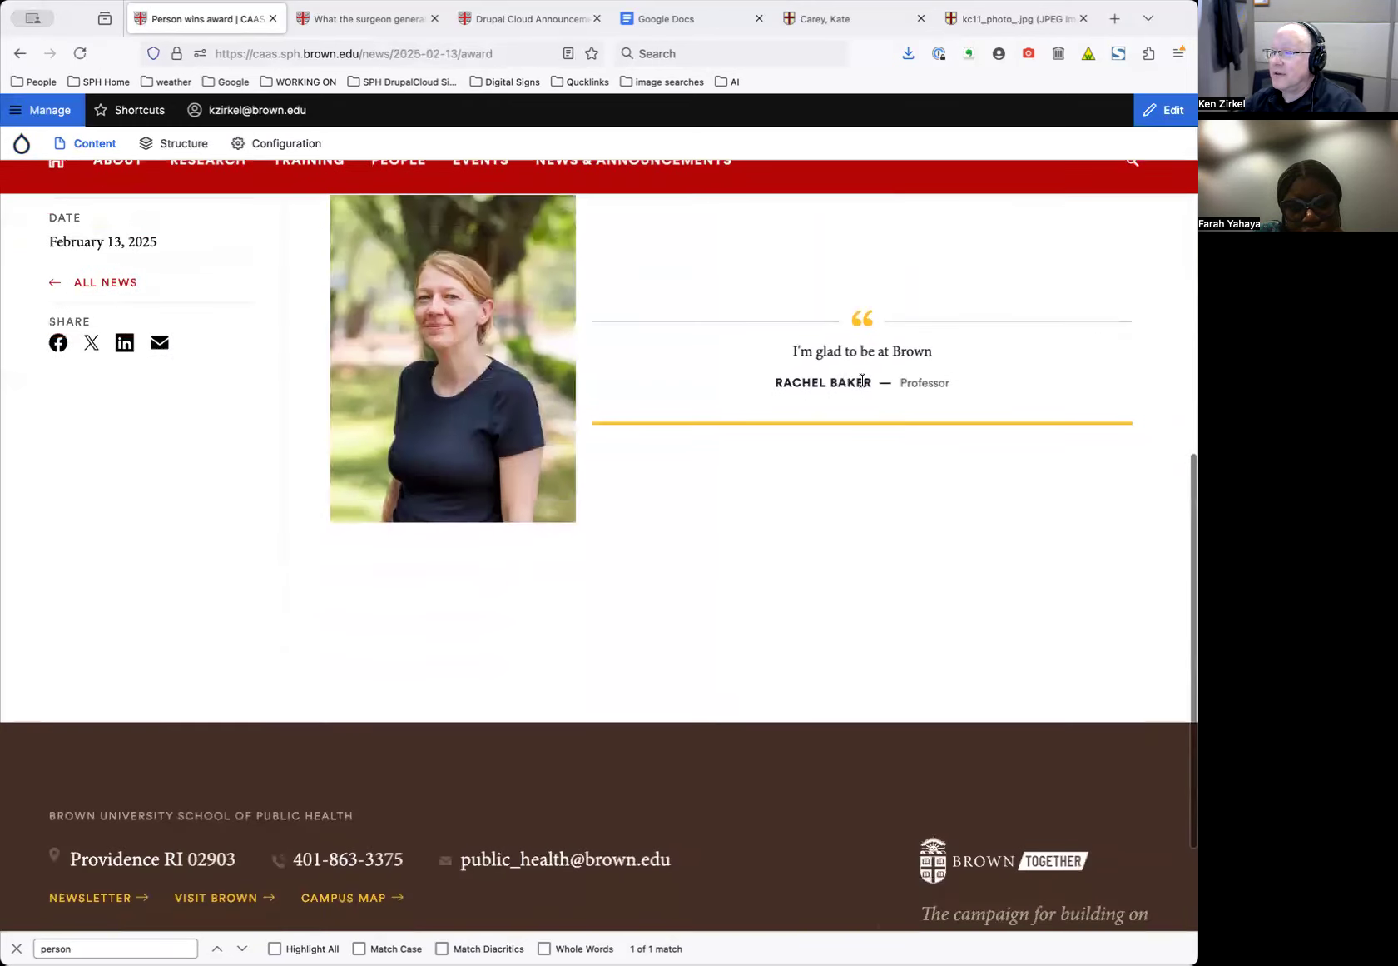
{"action": "scroll", "coordinate": [815, 390], "scroll_direction": "up", "scroll_amount": 9}
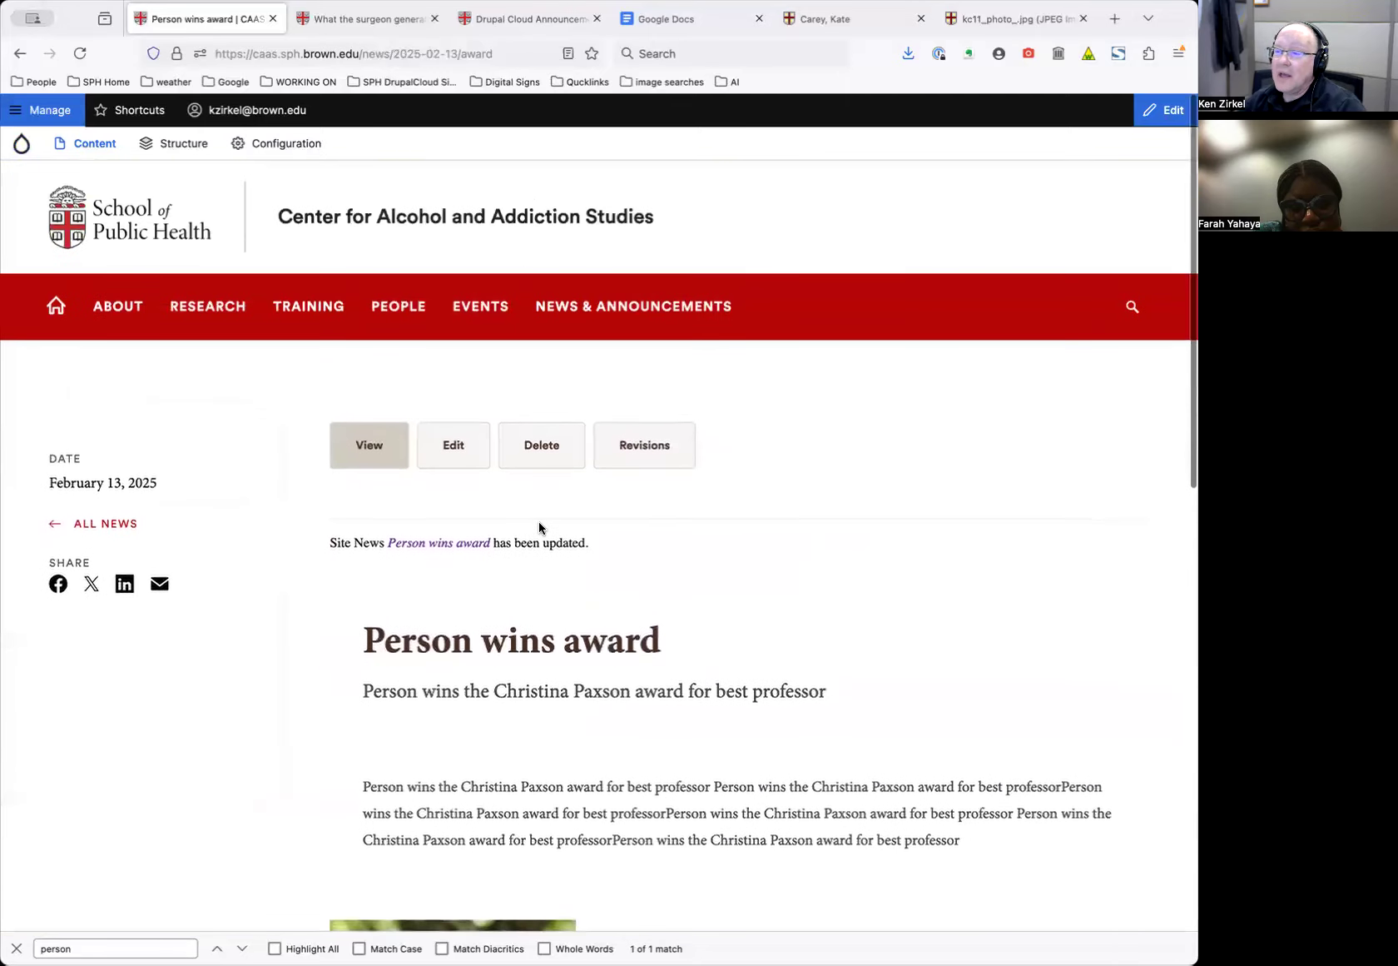
Reopen the news item's edit form and browse the component type list without adding anything
{"action": "left_click", "coordinate": [462, 446]}
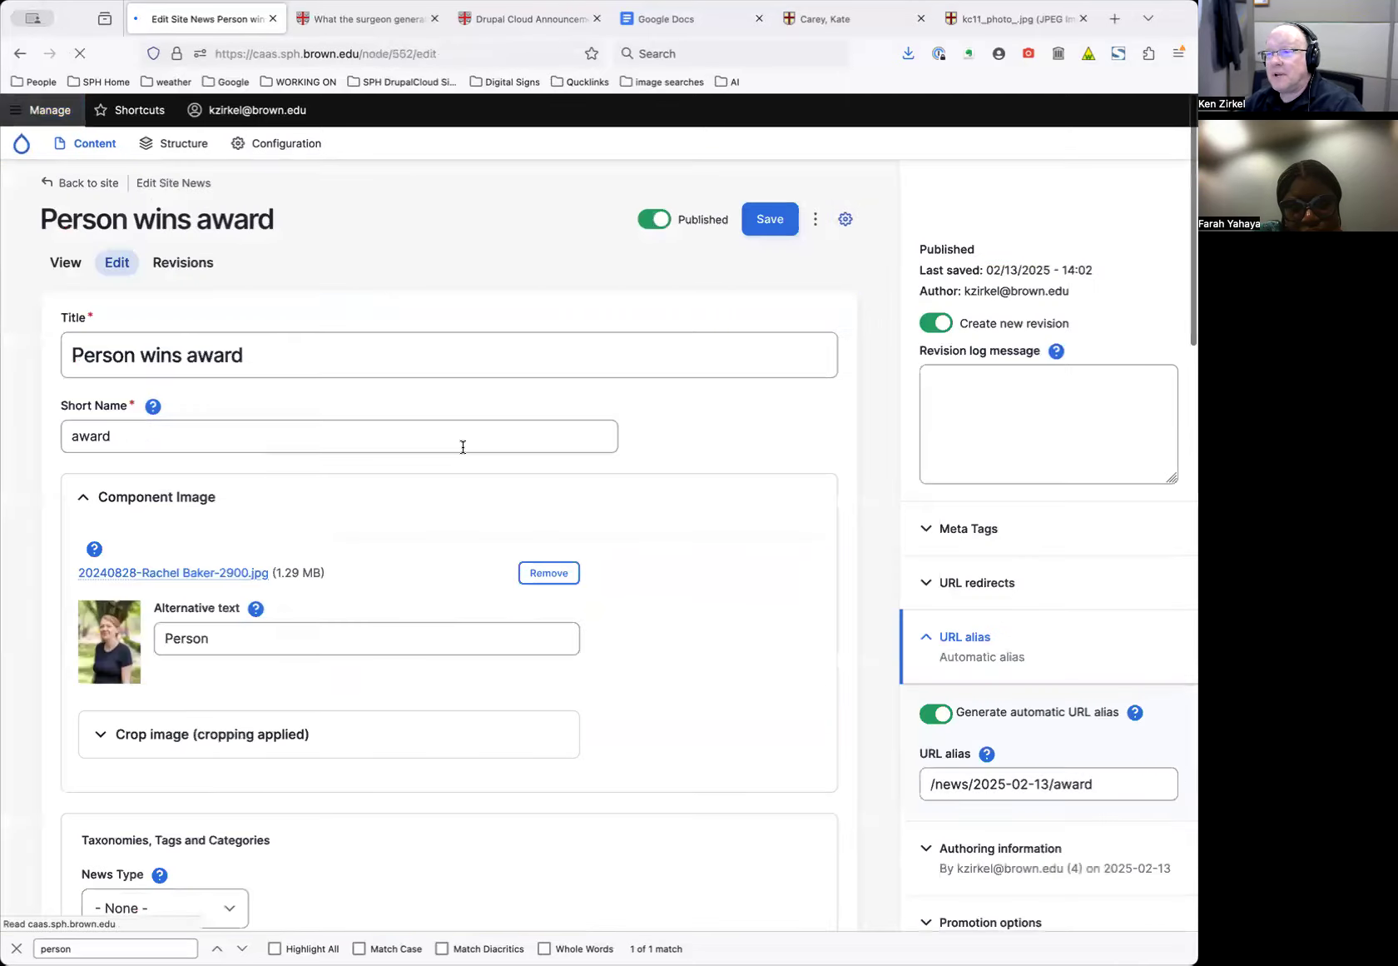
{"action": "scroll", "coordinate": [572, 549], "scroll_direction": "down", "scroll_amount": 10}
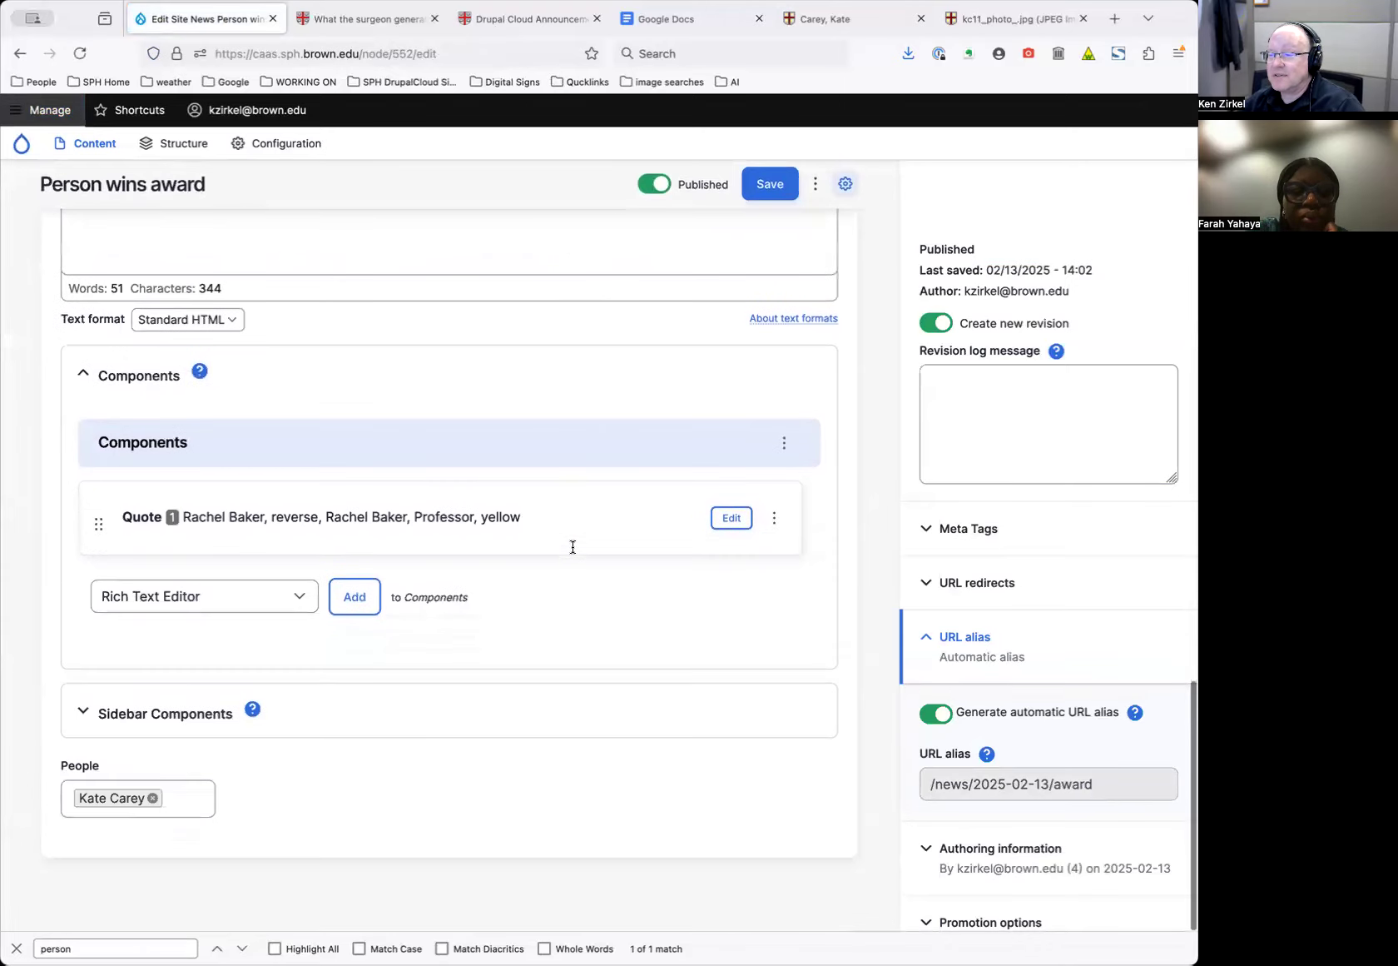
{"action": "scroll", "coordinate": [657, 500], "scroll_direction": "up", "scroll_amount": 4}
{"action": "scroll", "coordinate": [679, 484], "scroll_direction": "up", "scroll_amount": 7}
{"action": "scroll", "coordinate": [418, 646], "scroll_direction": "down", "scroll_amount": 11}
{"action": "left_click", "coordinate": [278, 613]}
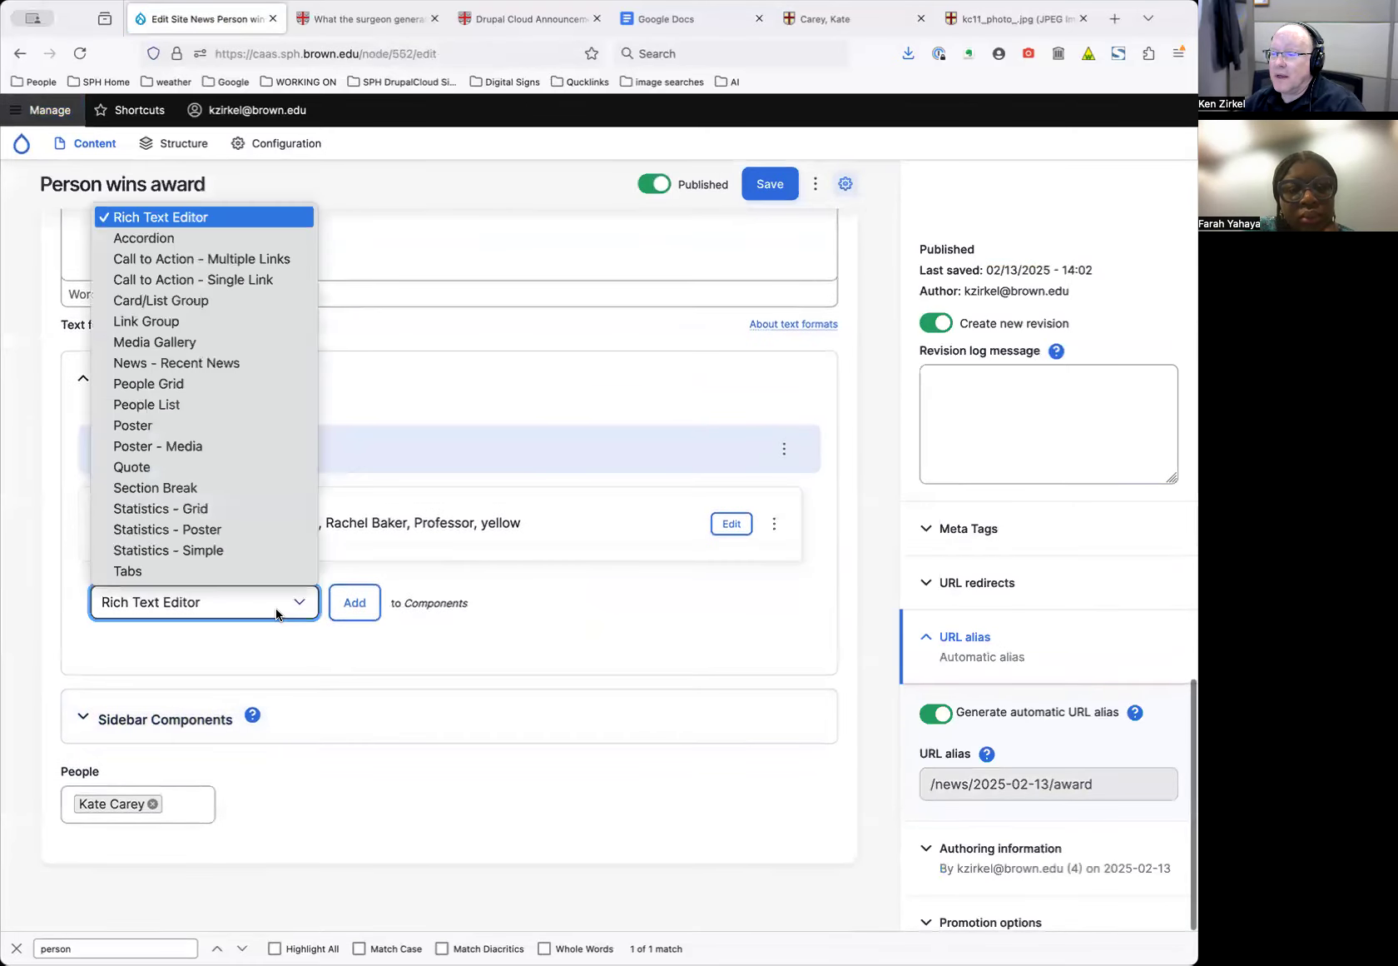
{"action": "left_click", "coordinate": [525, 397]}
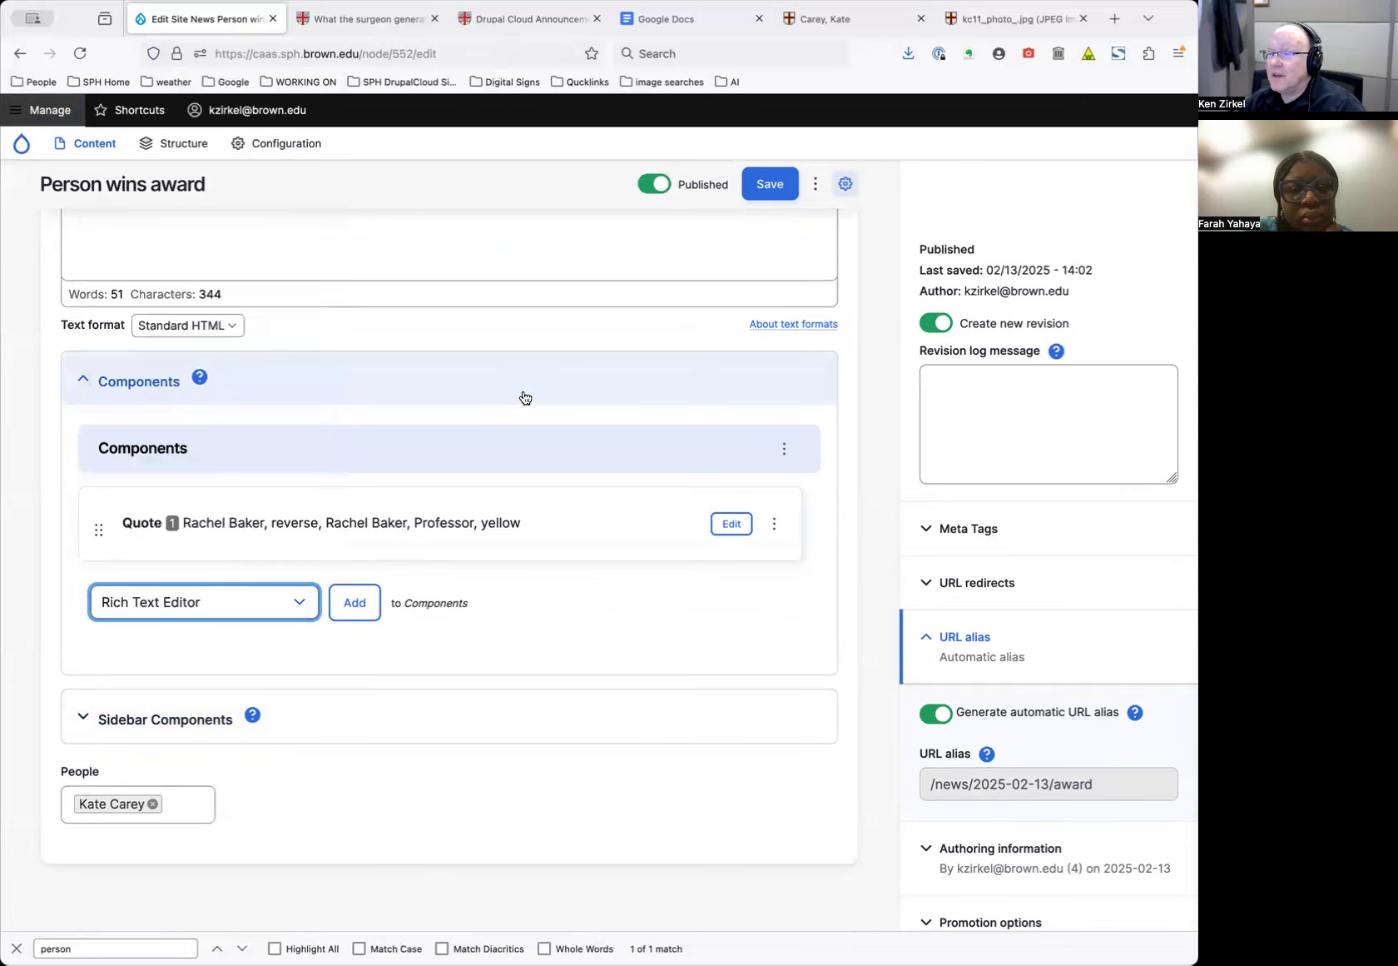
Choose Delete from the news item's More actions (⋮) menu
{"action": "scroll", "coordinate": [520, 405], "scroll_direction": "up", "scroll_amount": 10}
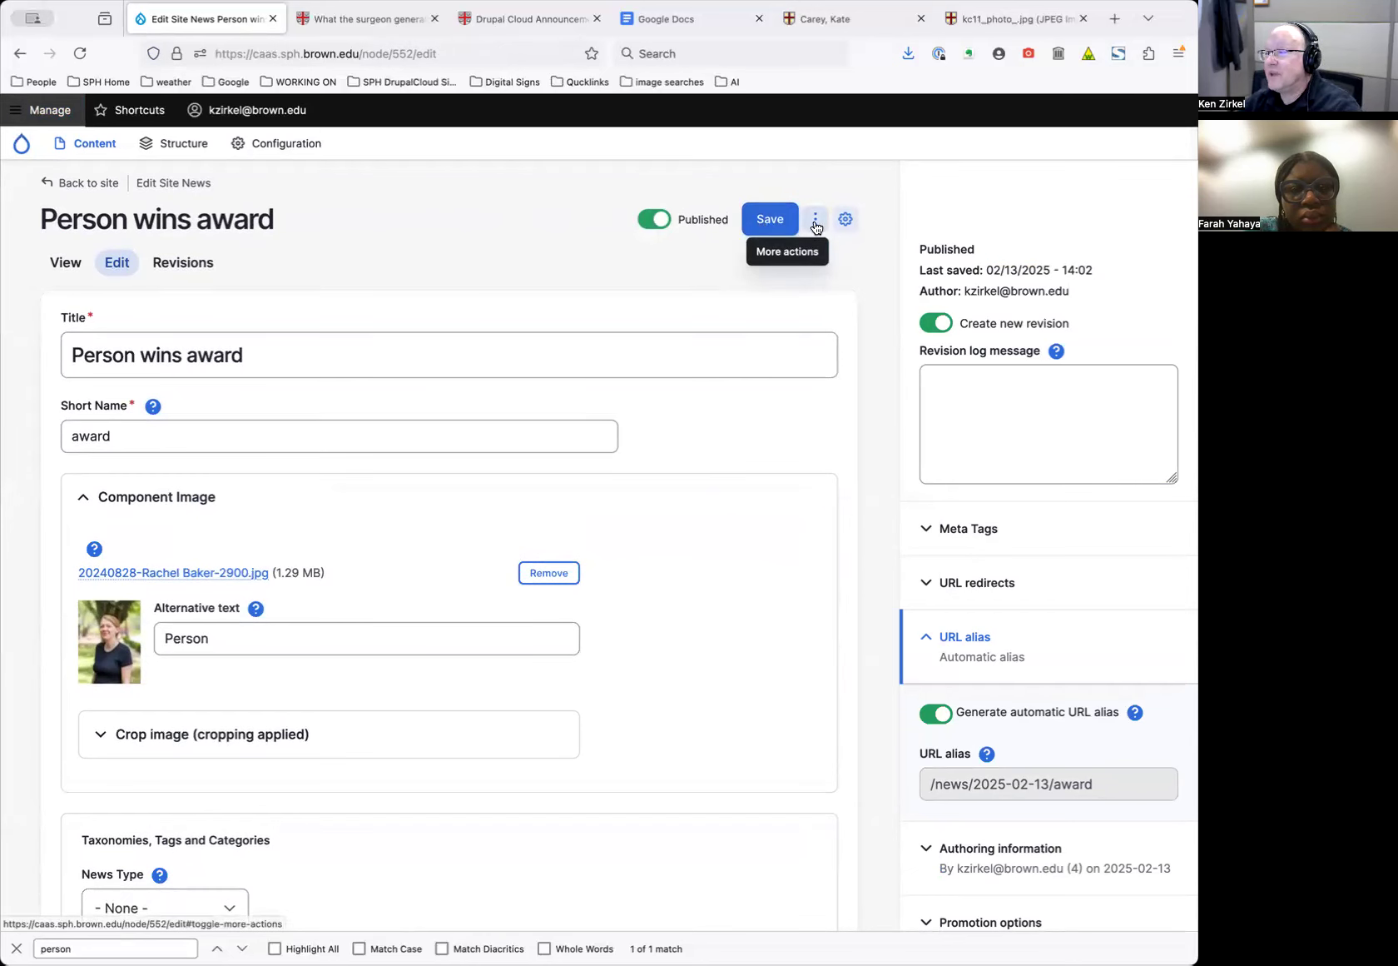
{"action": "left_click", "coordinate": [816, 223]}
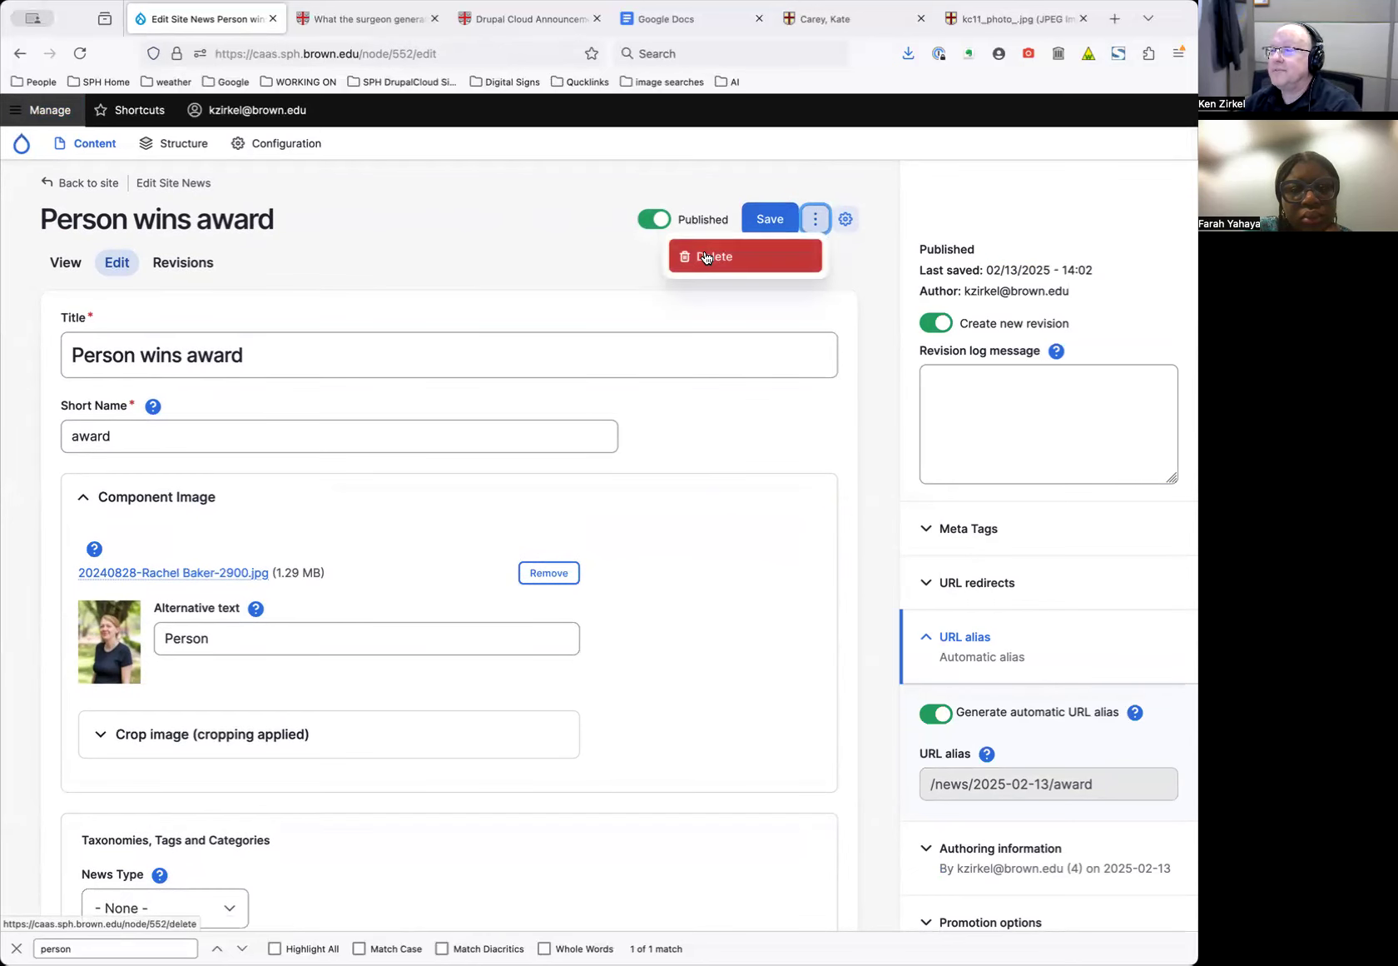
{"action": "left_click", "coordinate": [521, 248]}
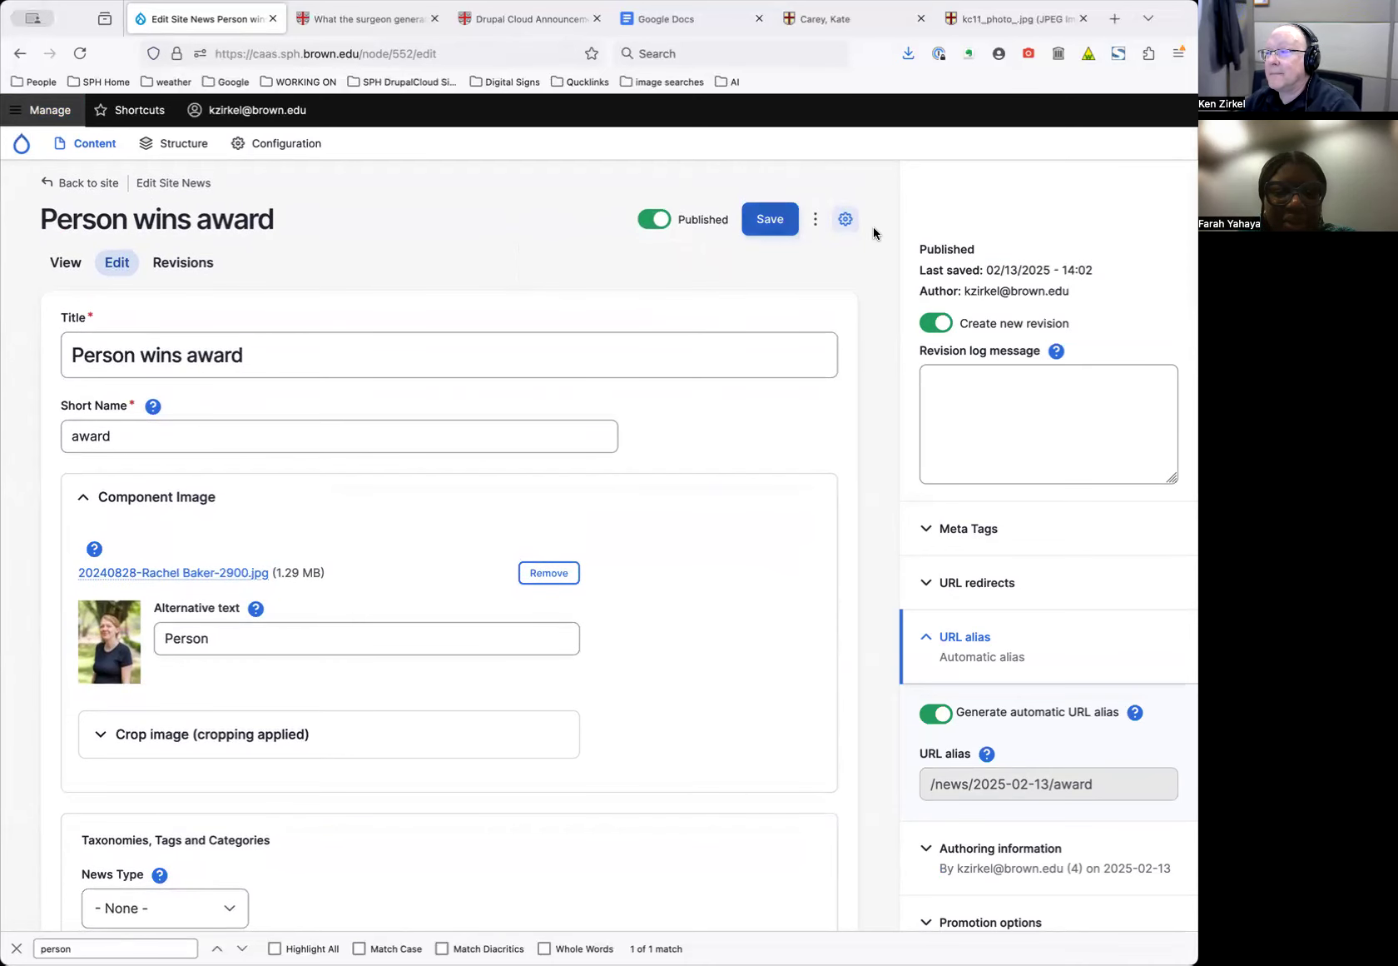
{"action": "left_click", "coordinate": [813, 219]}
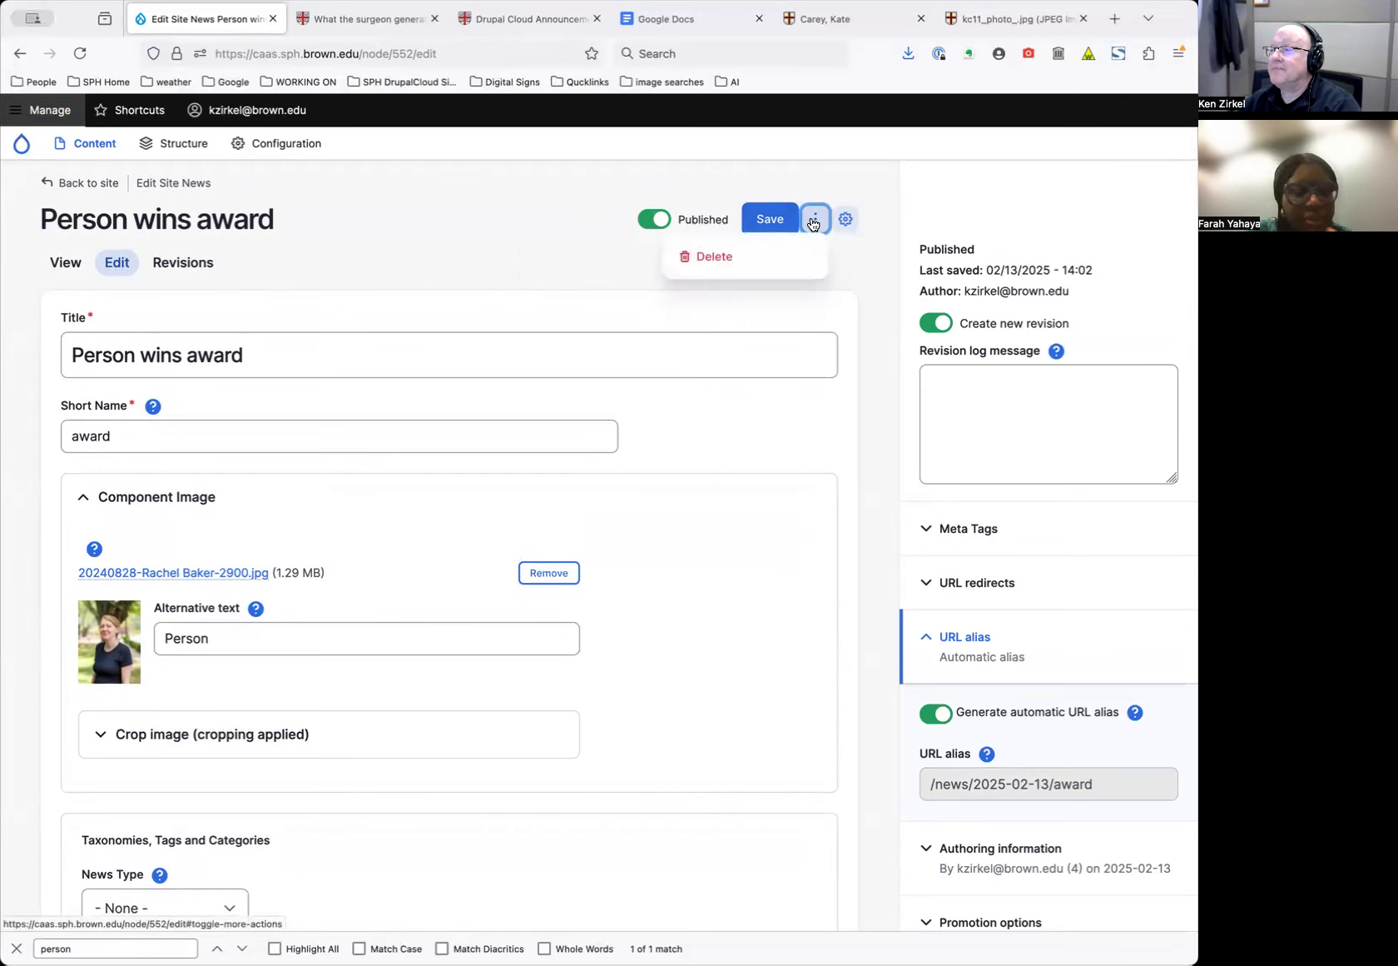
{"action": "left_click", "coordinate": [714, 250]}
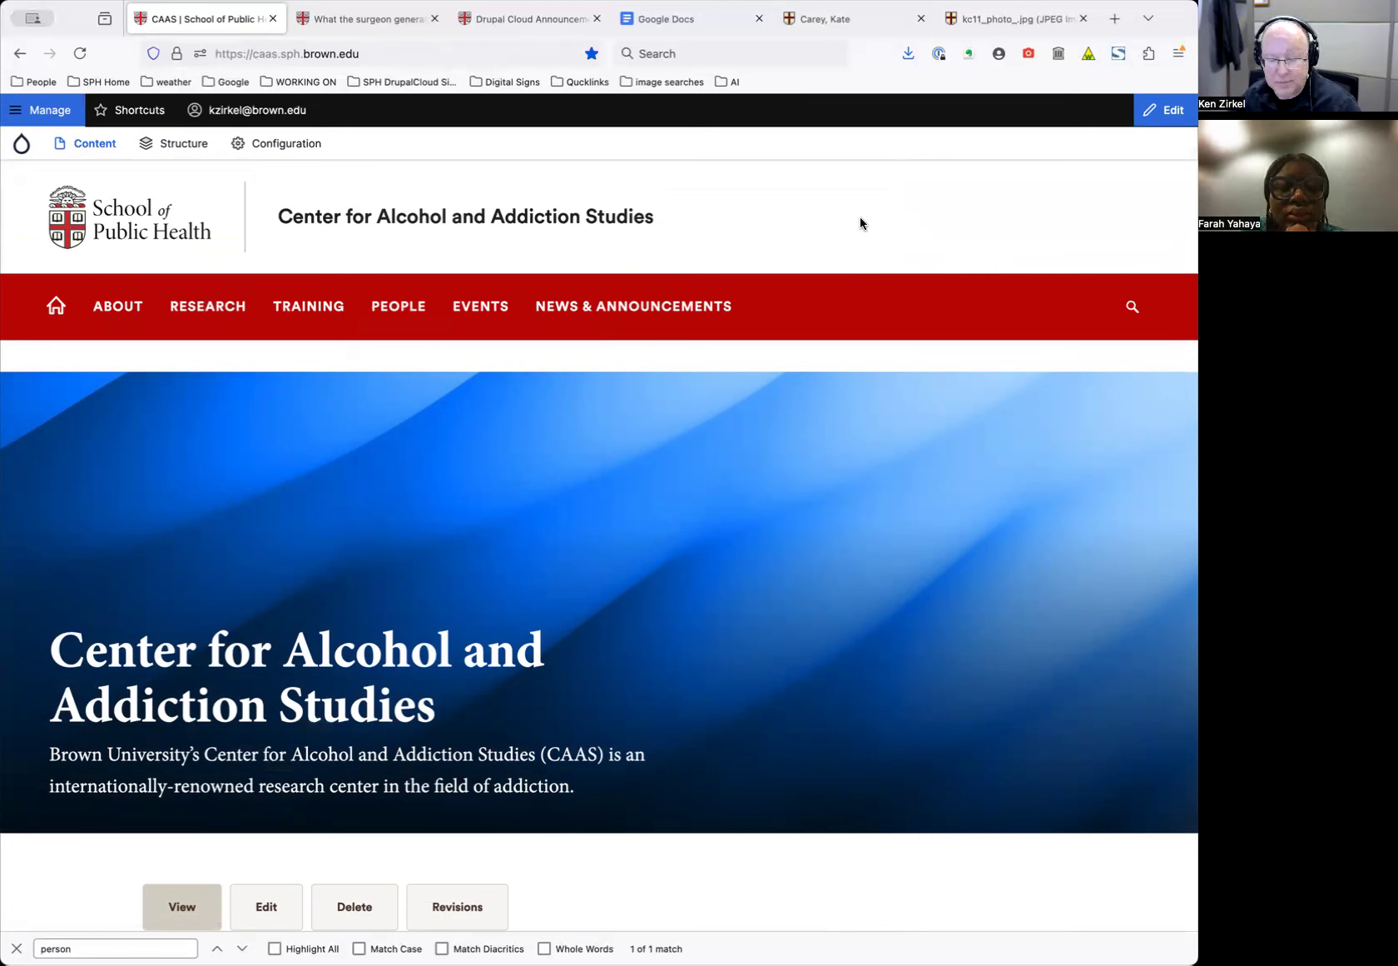
Go to the Research section and open the Find a Study page
{"action": "left_click", "coordinate": [192, 309]}
{"action": "scroll", "coordinate": [674, 593], "scroll_direction": "down", "scroll_amount": 5}
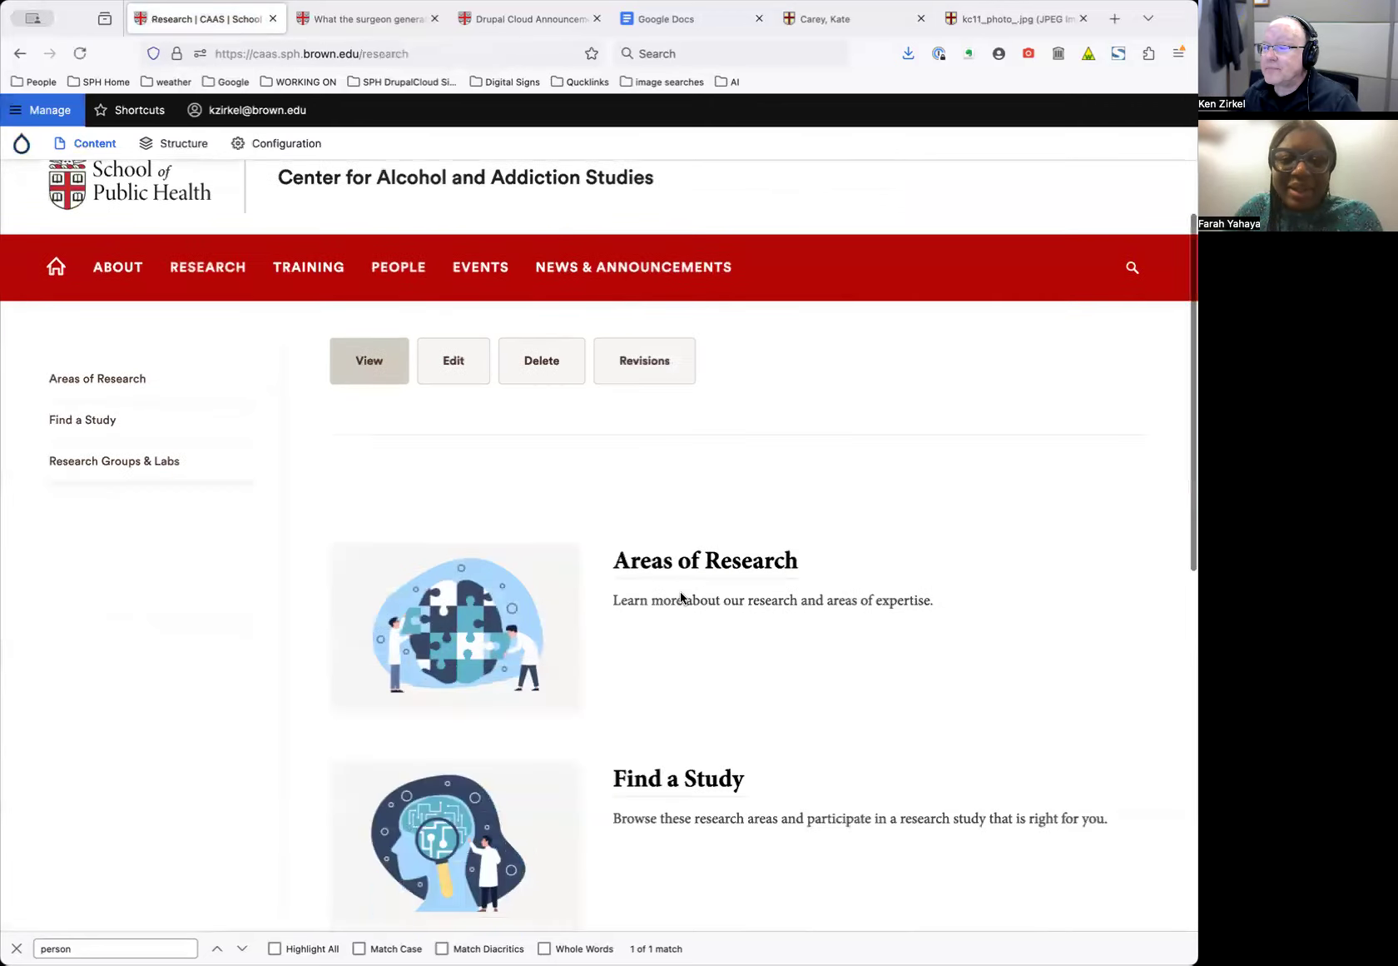
{"action": "scroll", "coordinate": [681, 593], "scroll_direction": "down", "scroll_amount": 3}
{"action": "scroll", "coordinate": [688, 602], "scroll_direction": "down", "scroll_amount": 2}
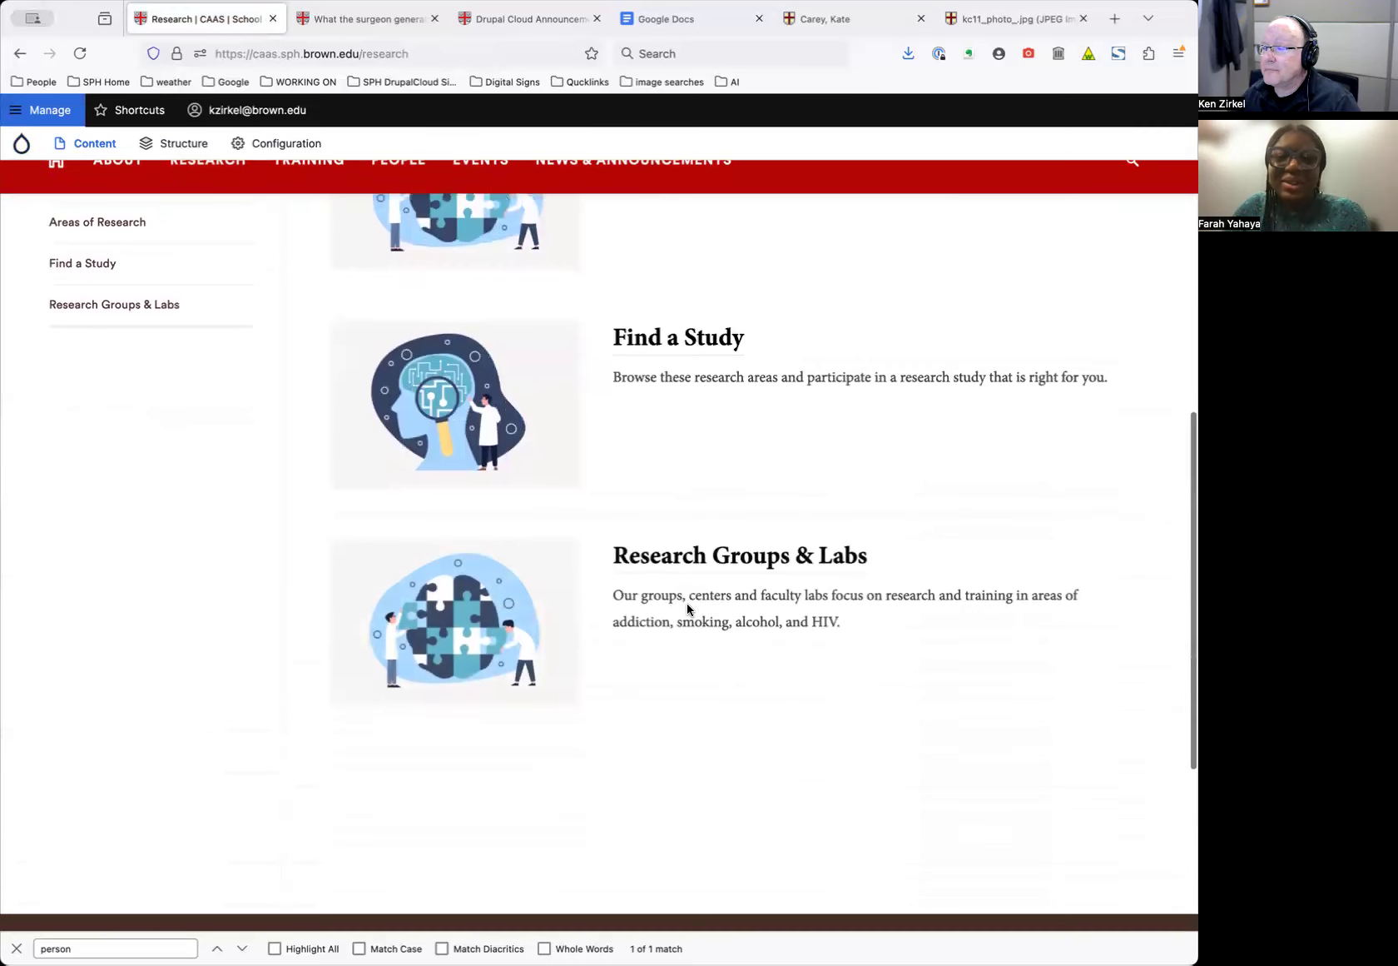
{"action": "left_click", "coordinate": [690, 313]}
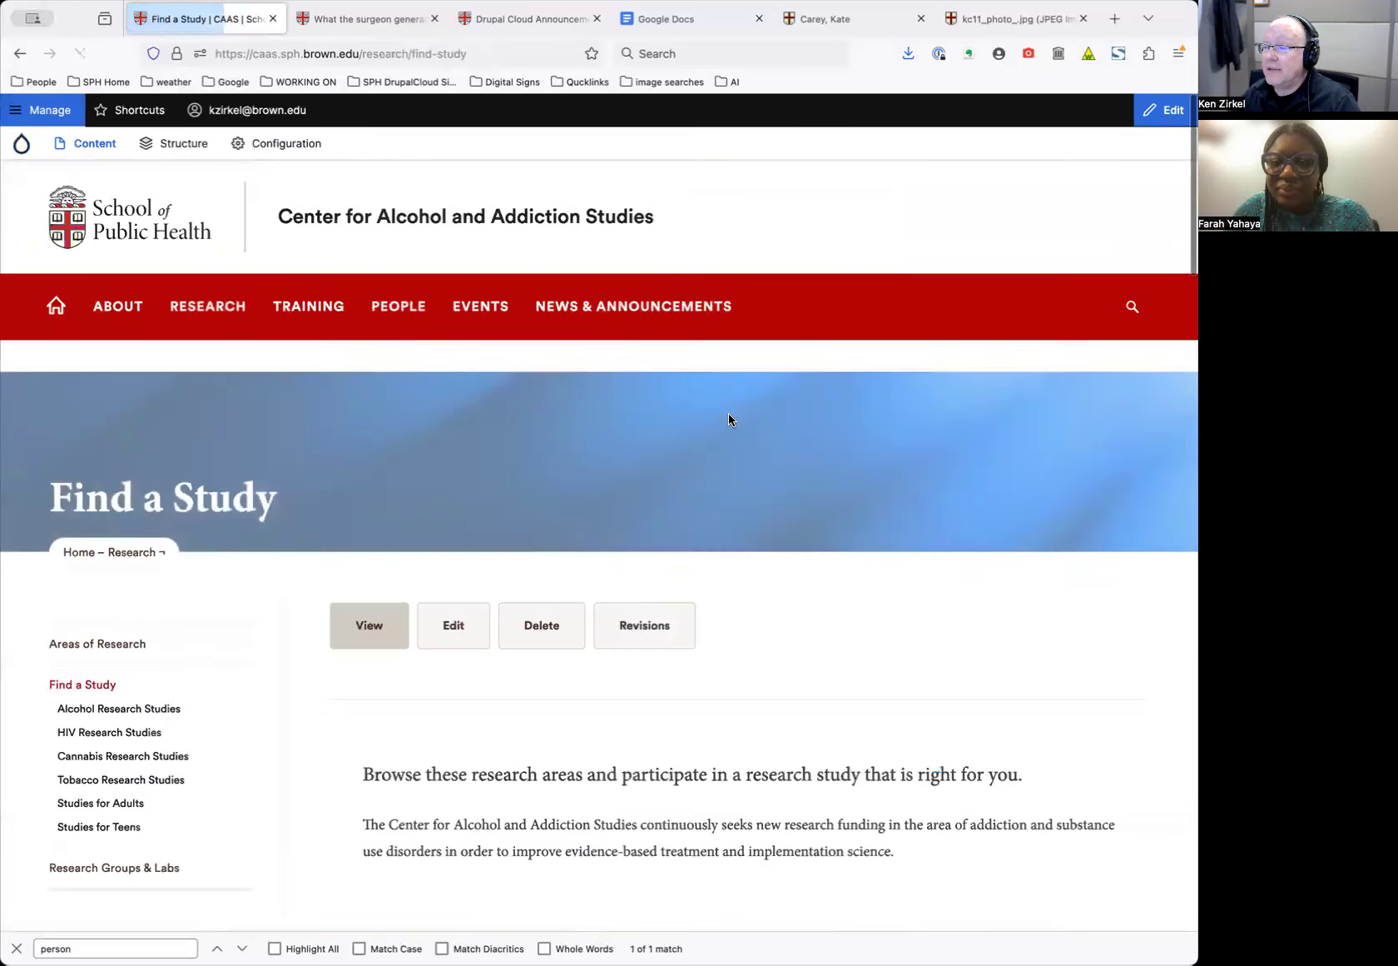
{"action": "scroll", "coordinate": [740, 567], "scroll_direction": "down", "scroll_amount": 10}
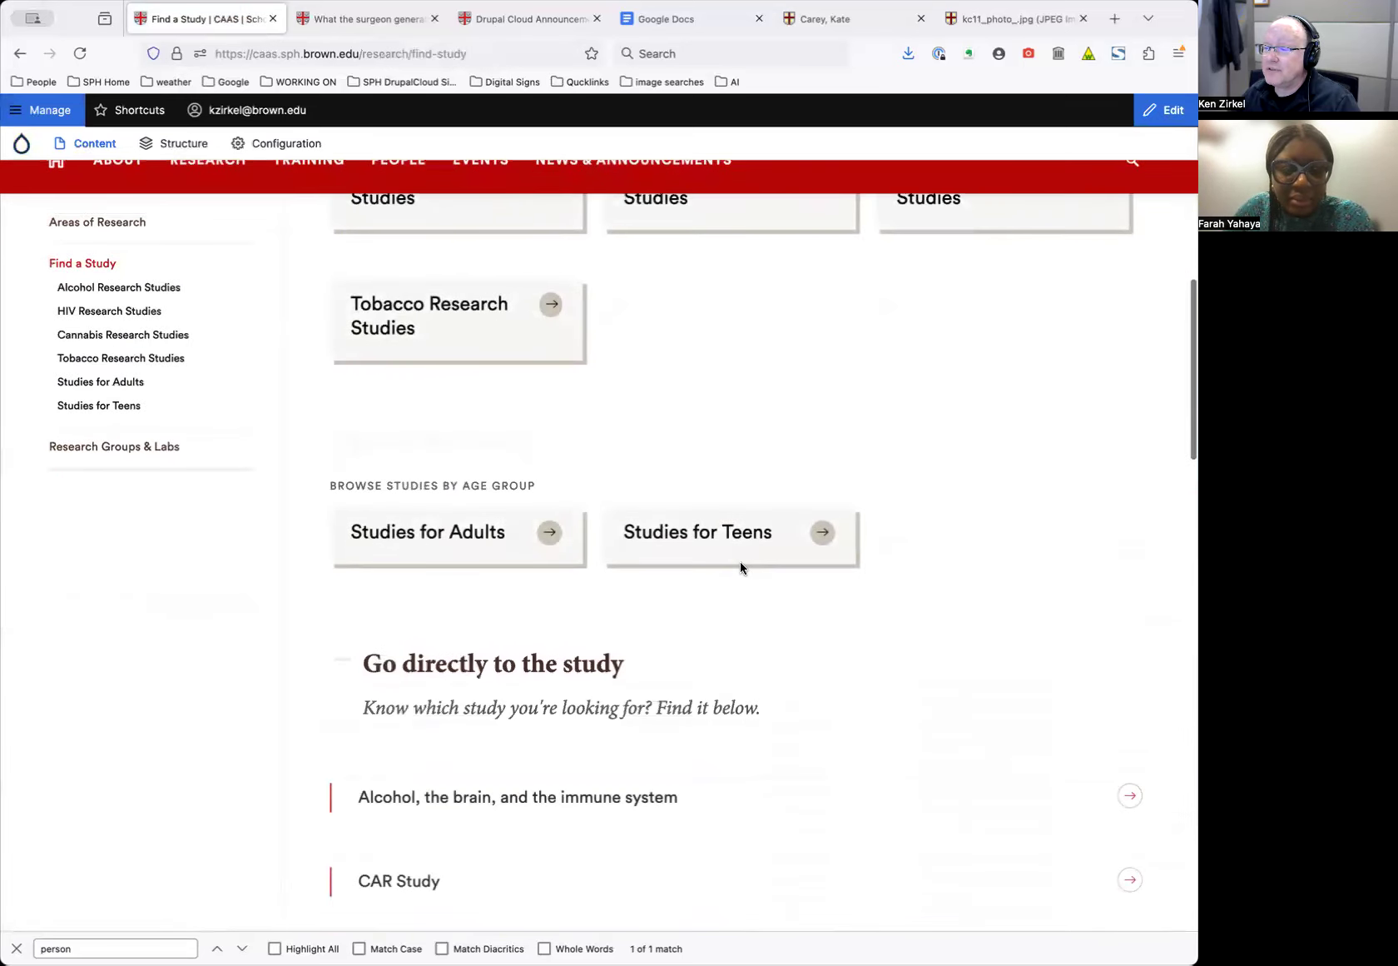
{"action": "scroll", "coordinate": [741, 567], "scroll_direction": "up", "scroll_amount": 5}
Open Alcohol Research Studies and then the 'Alcohol, the brain, and the immune system' study
{"action": "left_click", "coordinate": [465, 575]}
{"action": "scroll", "coordinate": [789, 651], "scroll_direction": "down", "scroll_amount": 5}
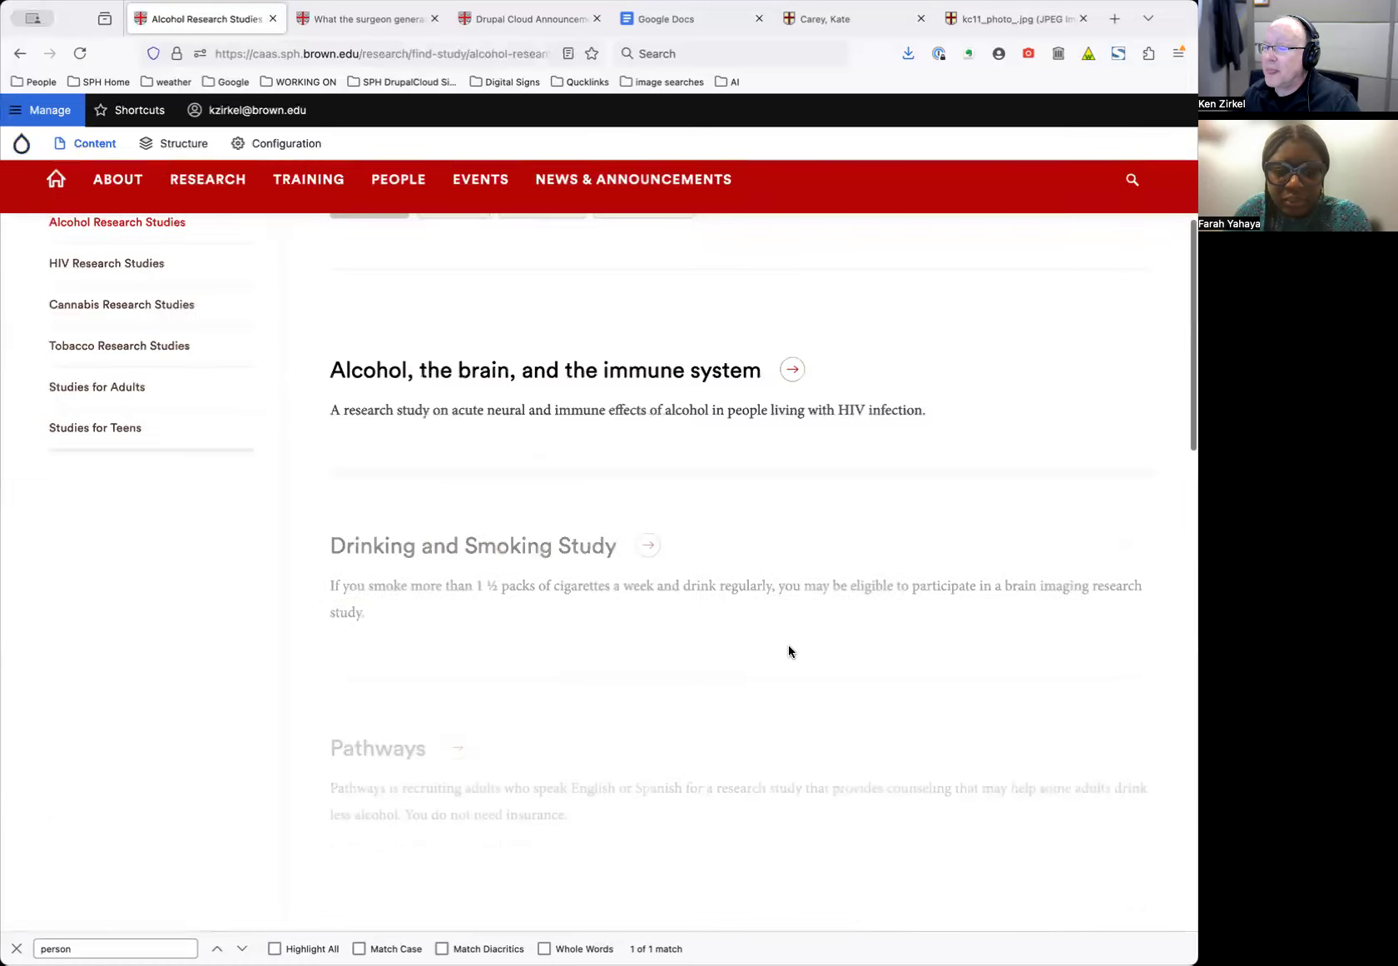
{"action": "scroll", "coordinate": [789, 651], "scroll_direction": "down", "scroll_amount": 5}
{"action": "scroll", "coordinate": [789, 650], "scroll_direction": "up", "scroll_amount": 10}
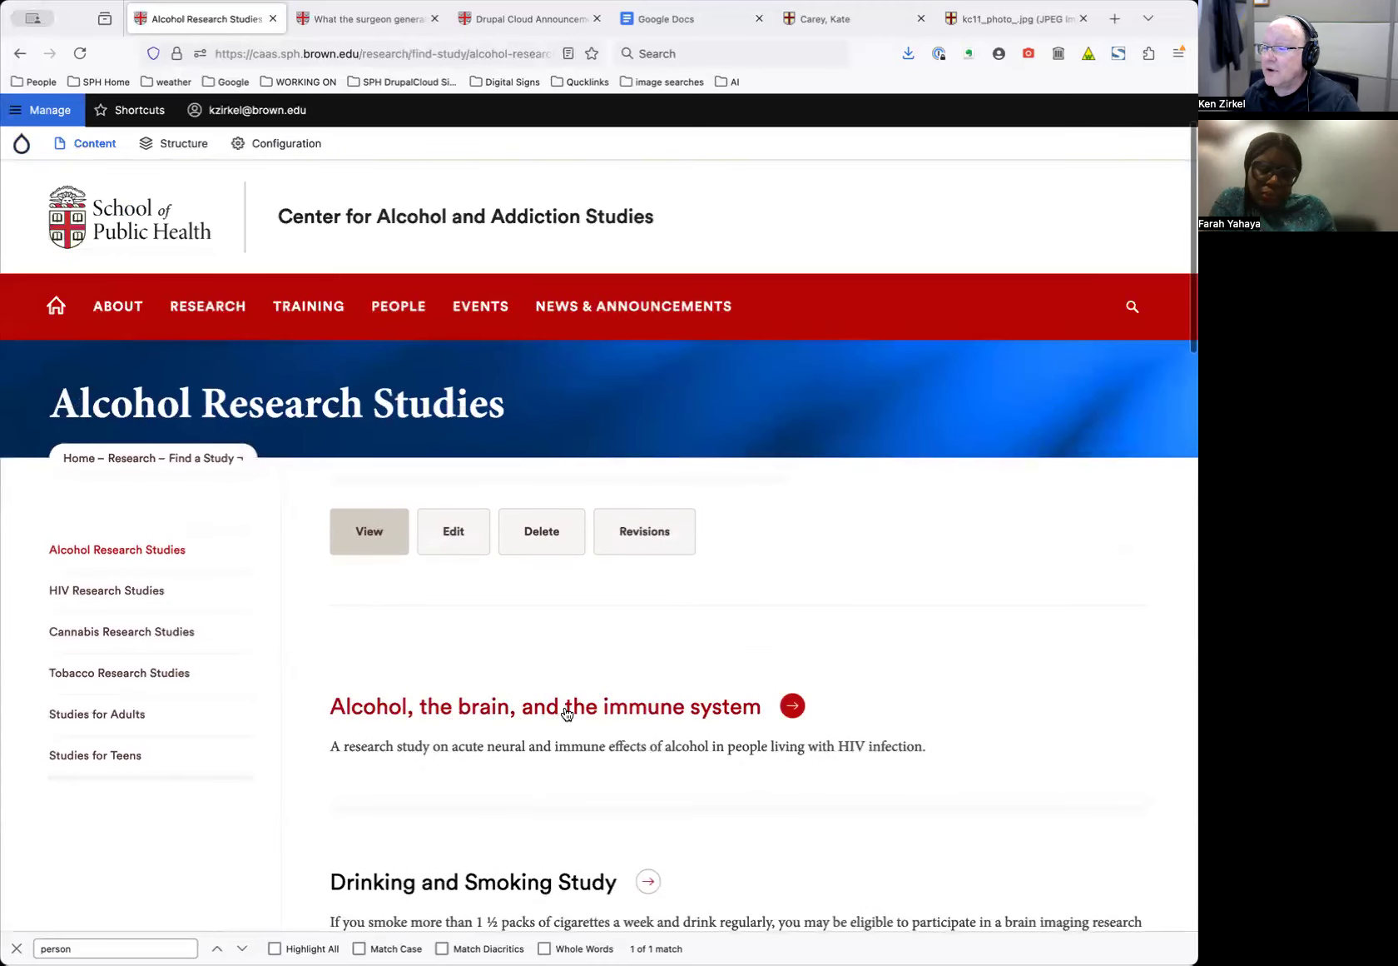
{"action": "left_click", "coordinate": [614, 710]}
{"action": "scroll", "coordinate": [665, 633], "scroll_direction": "down", "scroll_amount": 7}
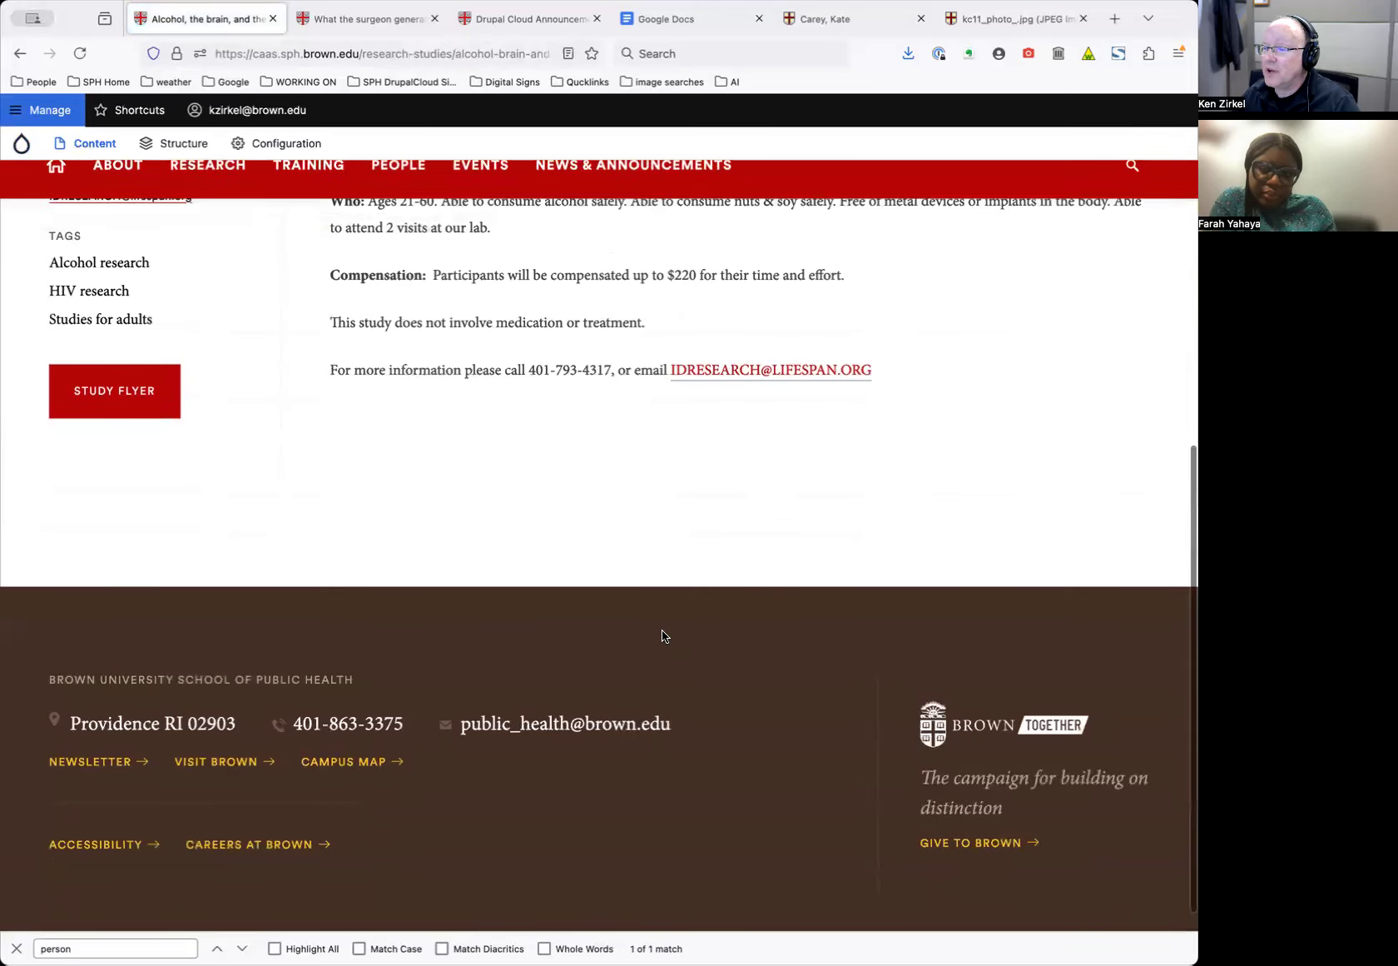
{"action": "scroll", "coordinate": [664, 634], "scroll_direction": "up", "scroll_amount": 8}
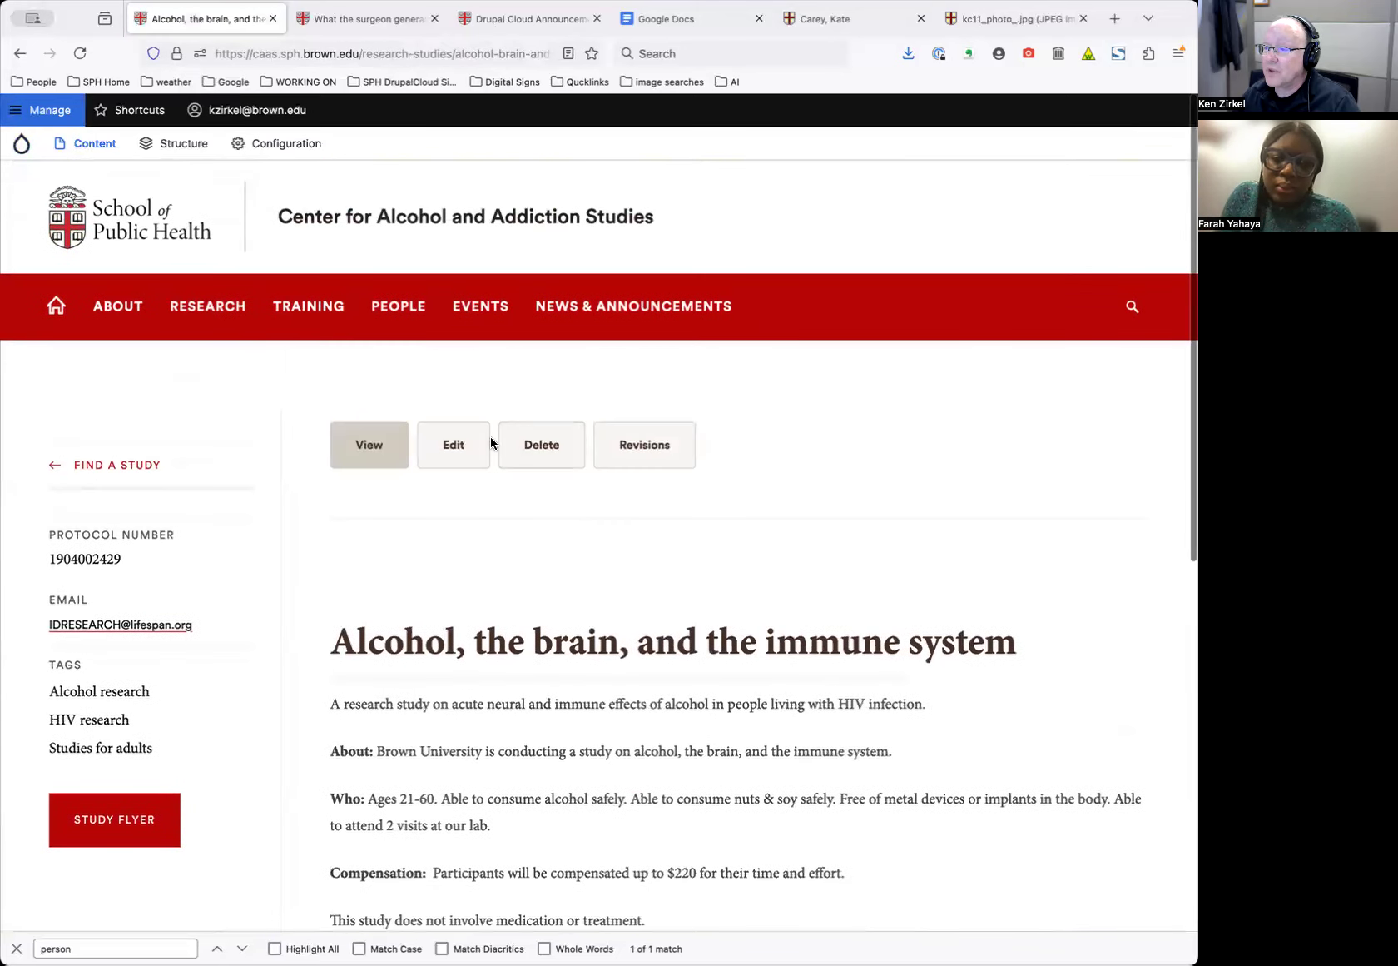
Open the study's edit form and review its title and Flex Type, keeping Research Studies
{"action": "left_click", "coordinate": [454, 447]}
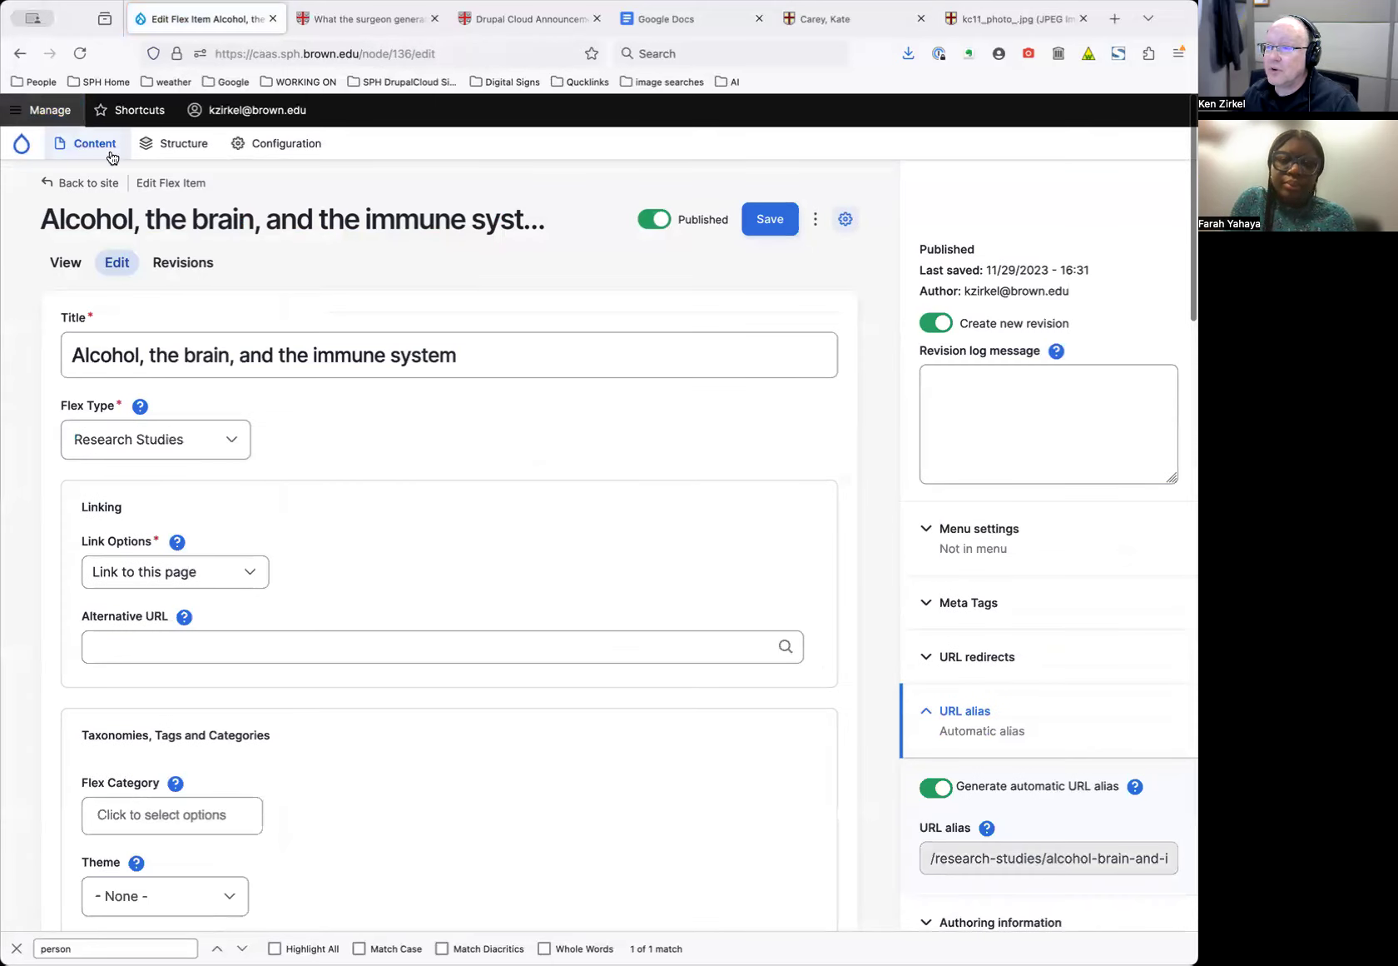
{"action": "left_click_drag", "start_coordinate": [166, 183], "coordinate": [205, 183]}
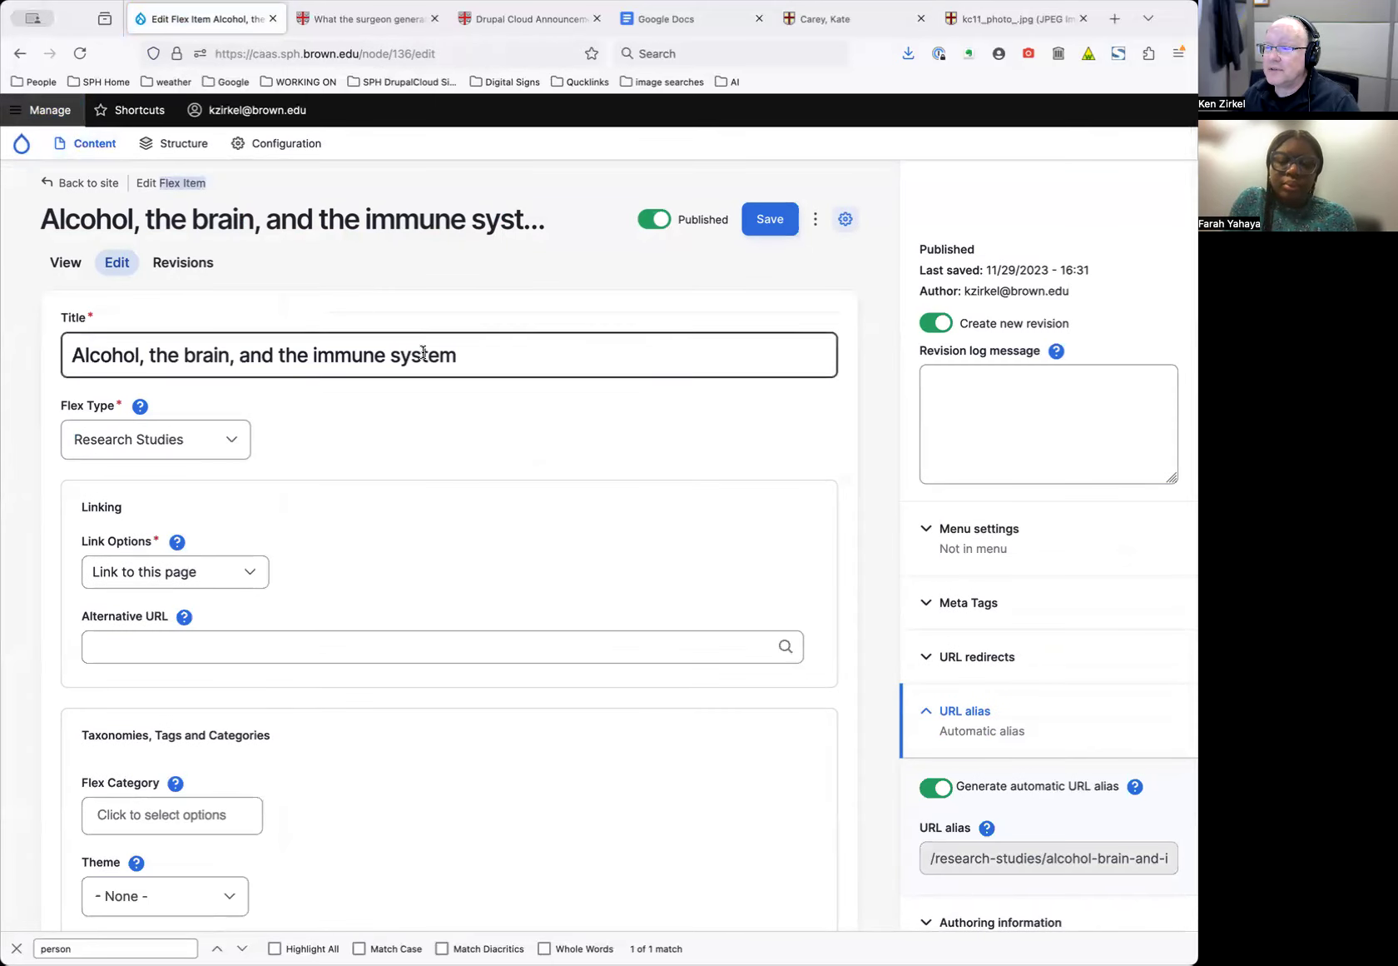
{"action": "triple_click", "coordinate": [506, 350]}
{"action": "left_click", "coordinate": [402, 452]}
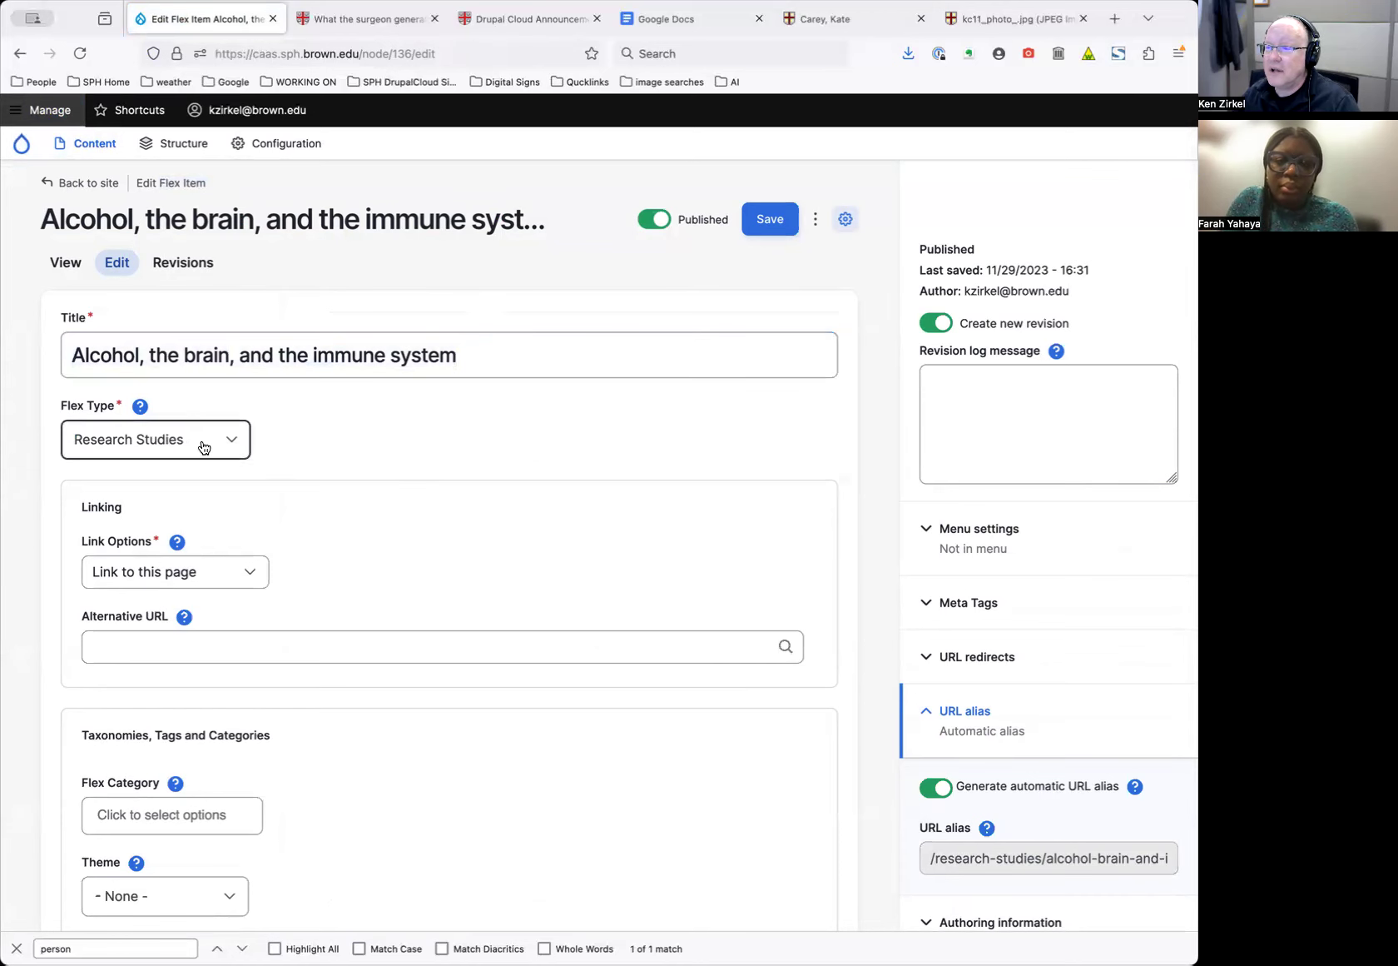
{"action": "left_click", "coordinate": [200, 447]}
{"action": "left_click", "coordinate": [200, 493]}
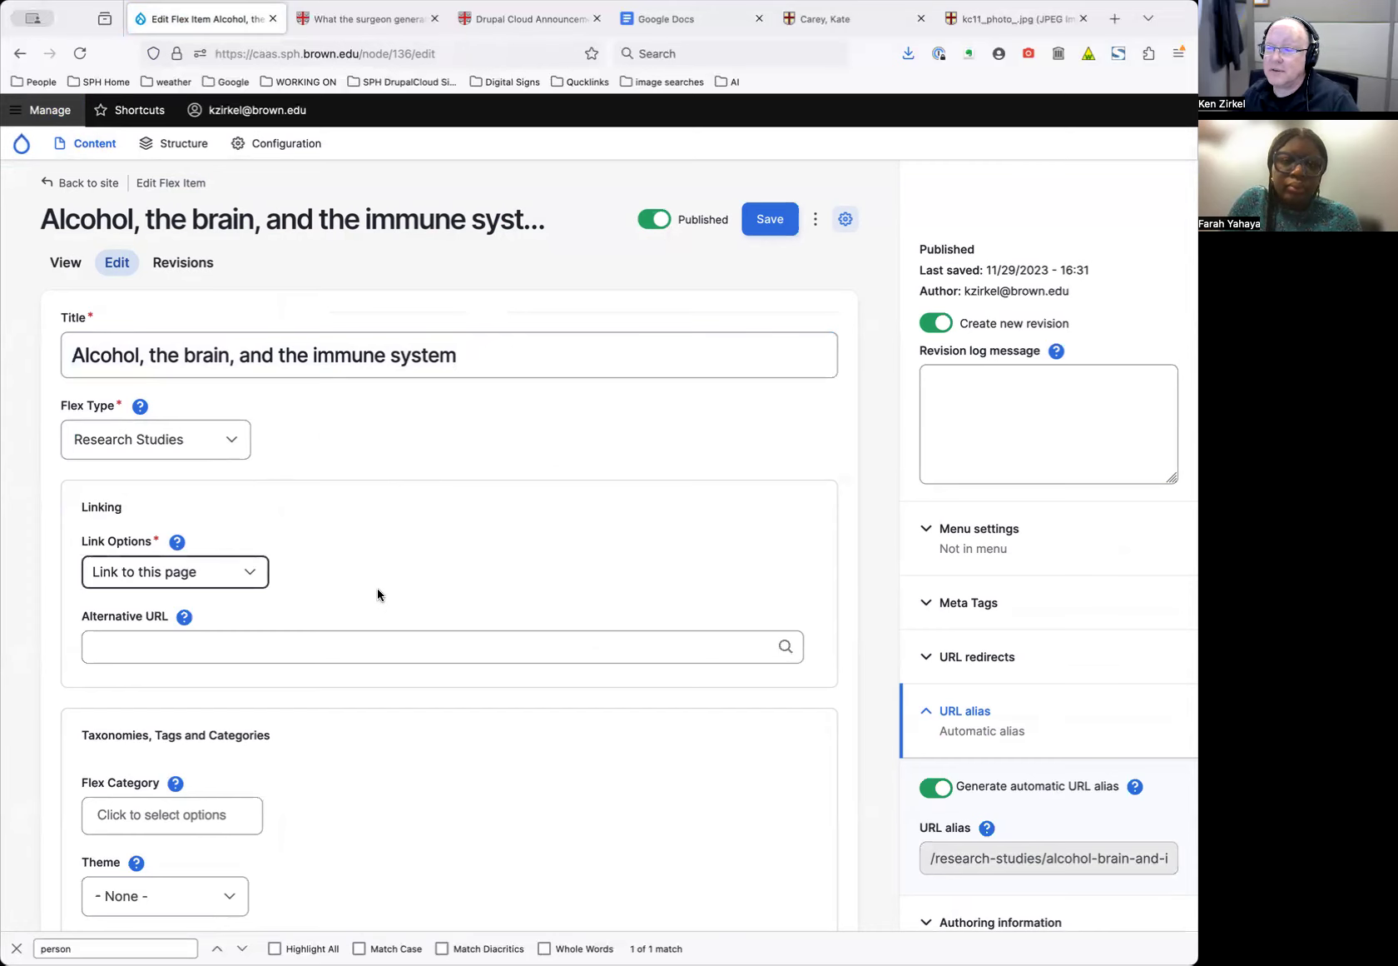
Review the Linking and Flex Tags fields, then open the published study page via Back to site
{"action": "scroll", "coordinate": [358, 574], "scroll_direction": "down", "scroll_amount": 3}
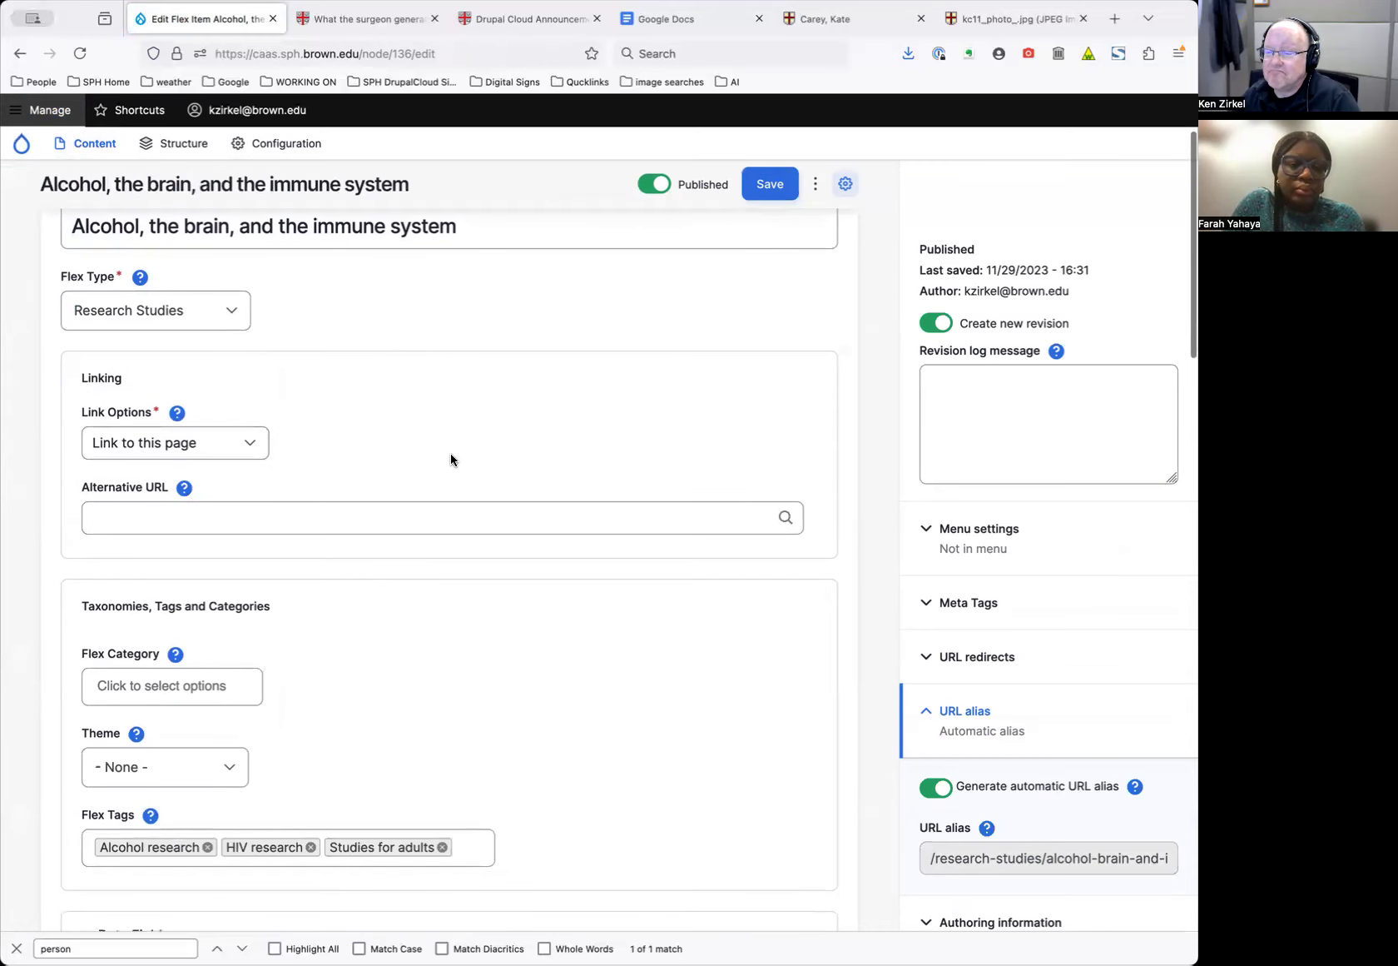
{"action": "scroll", "coordinate": [466, 466], "scroll_direction": "down", "scroll_amount": 4}
{"action": "scroll", "coordinate": [391, 471], "scroll_direction": "down", "scroll_amount": 2}
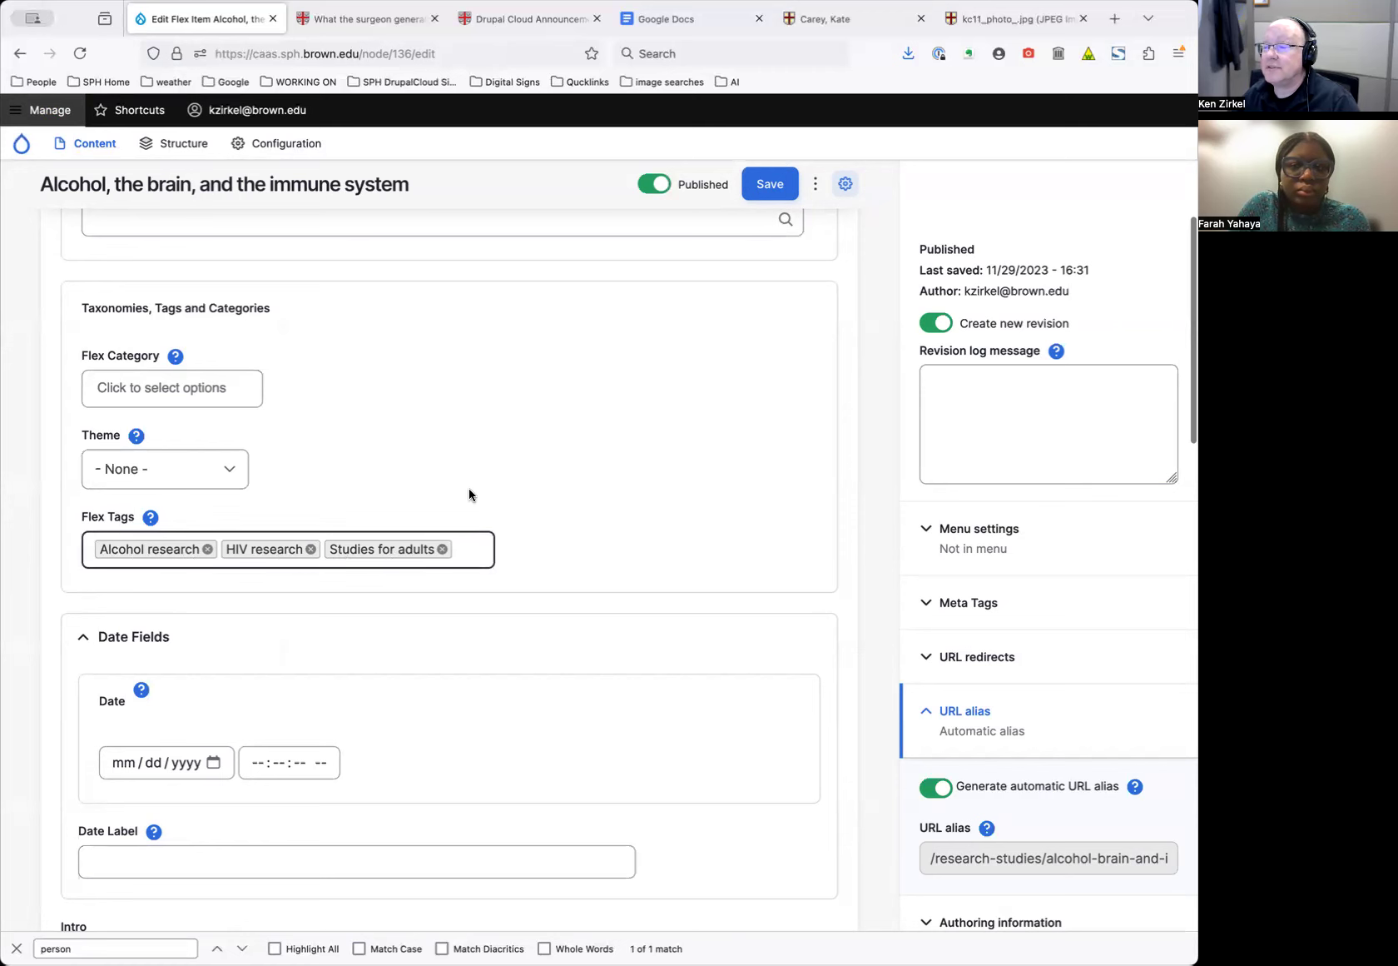
{"action": "scroll", "coordinate": [472, 487], "scroll_direction": "up", "scroll_amount": 5}
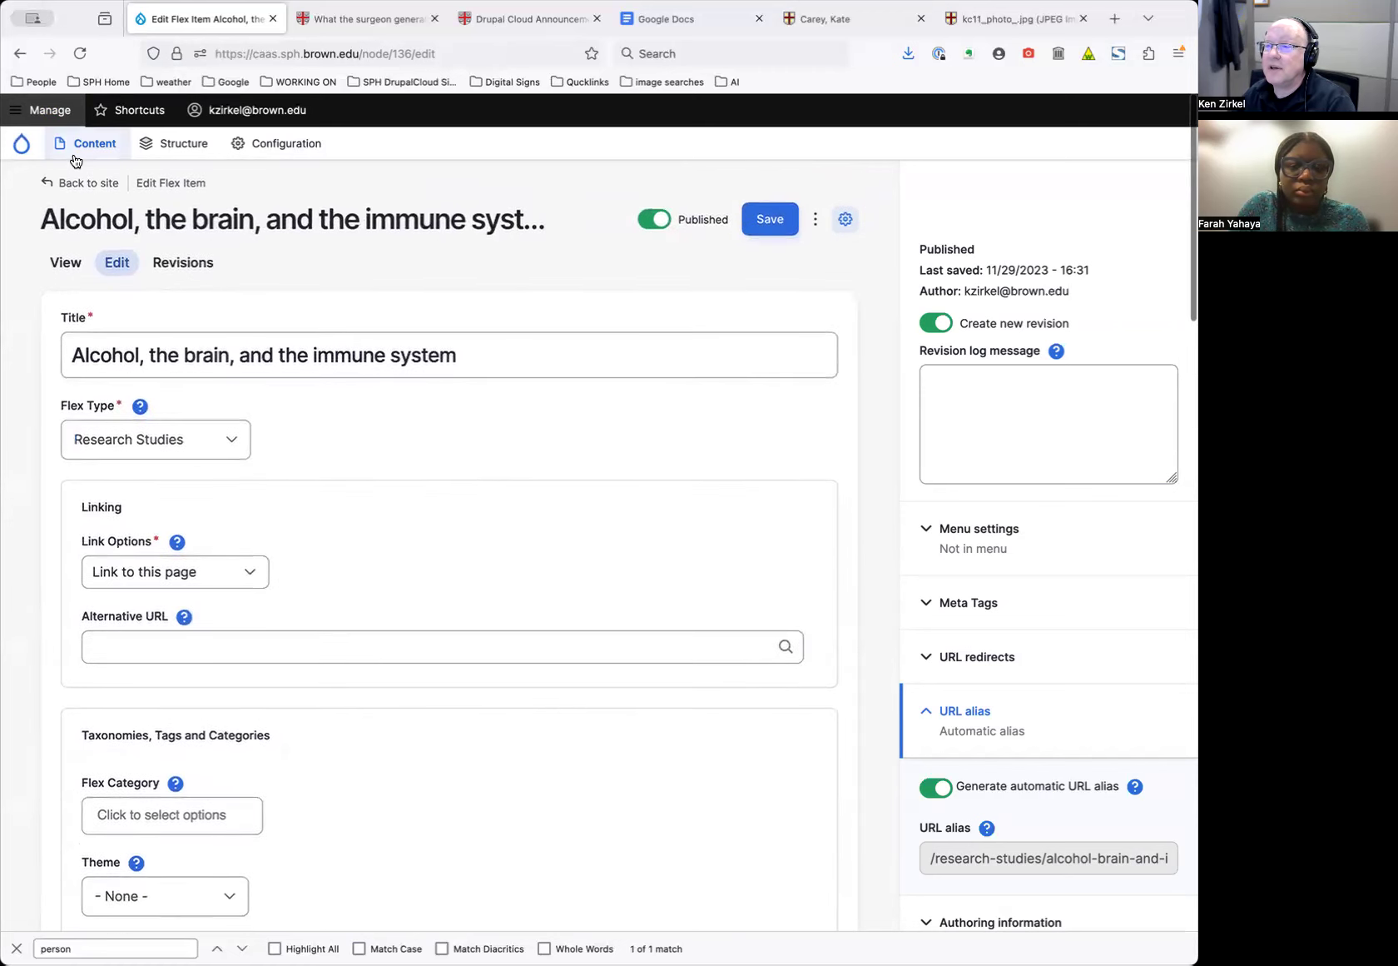
{"action": "left_click", "coordinate": [81, 189], "text": "super"}
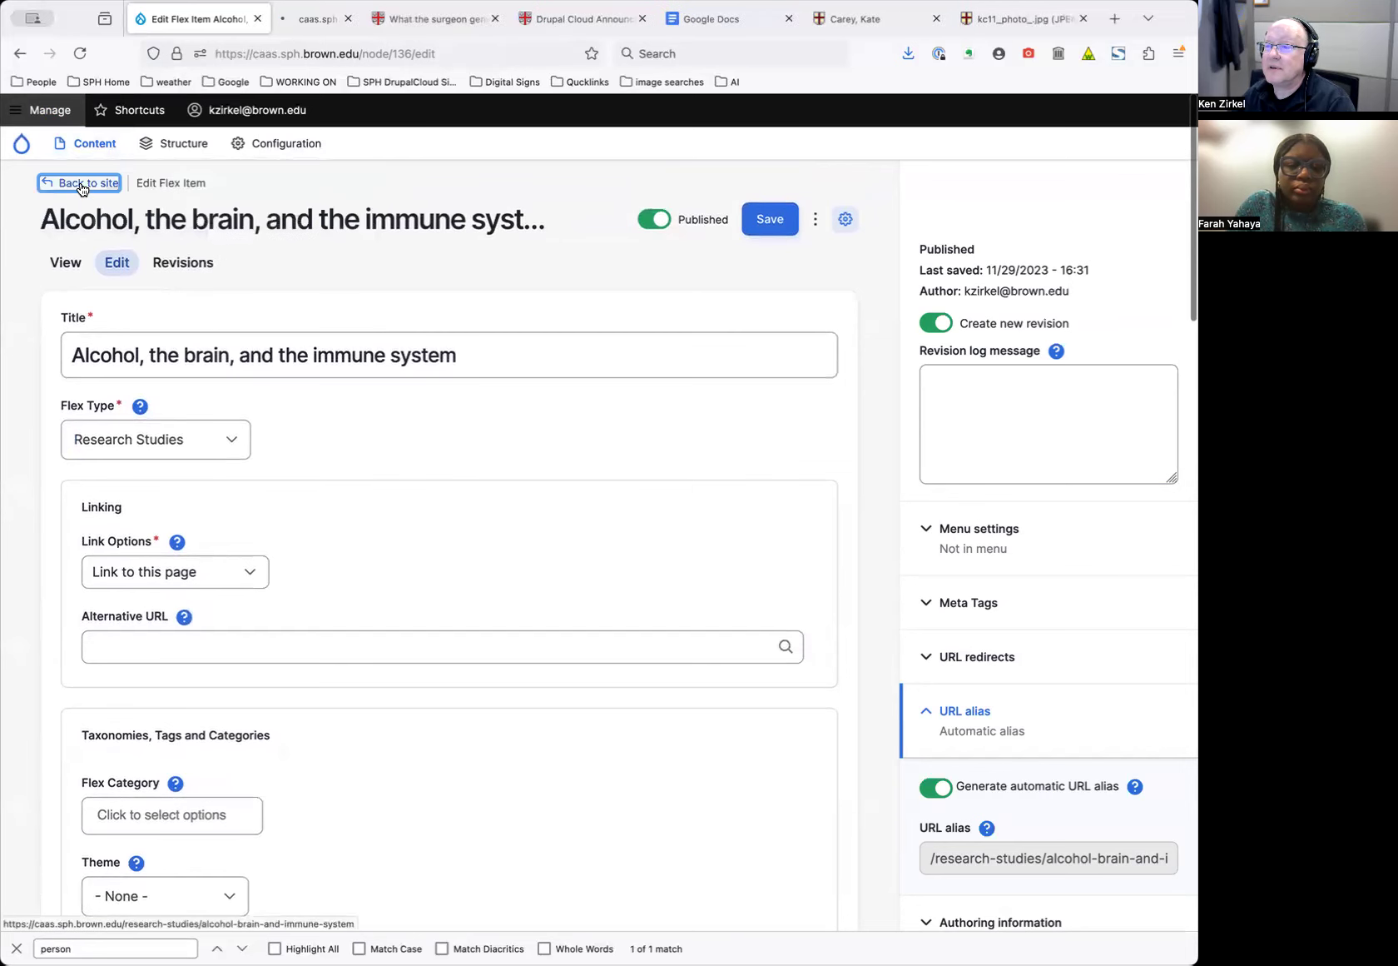
Switch to the published study page and return to the Find a Study listing
{"action": "left_click", "coordinate": [329, 23]}
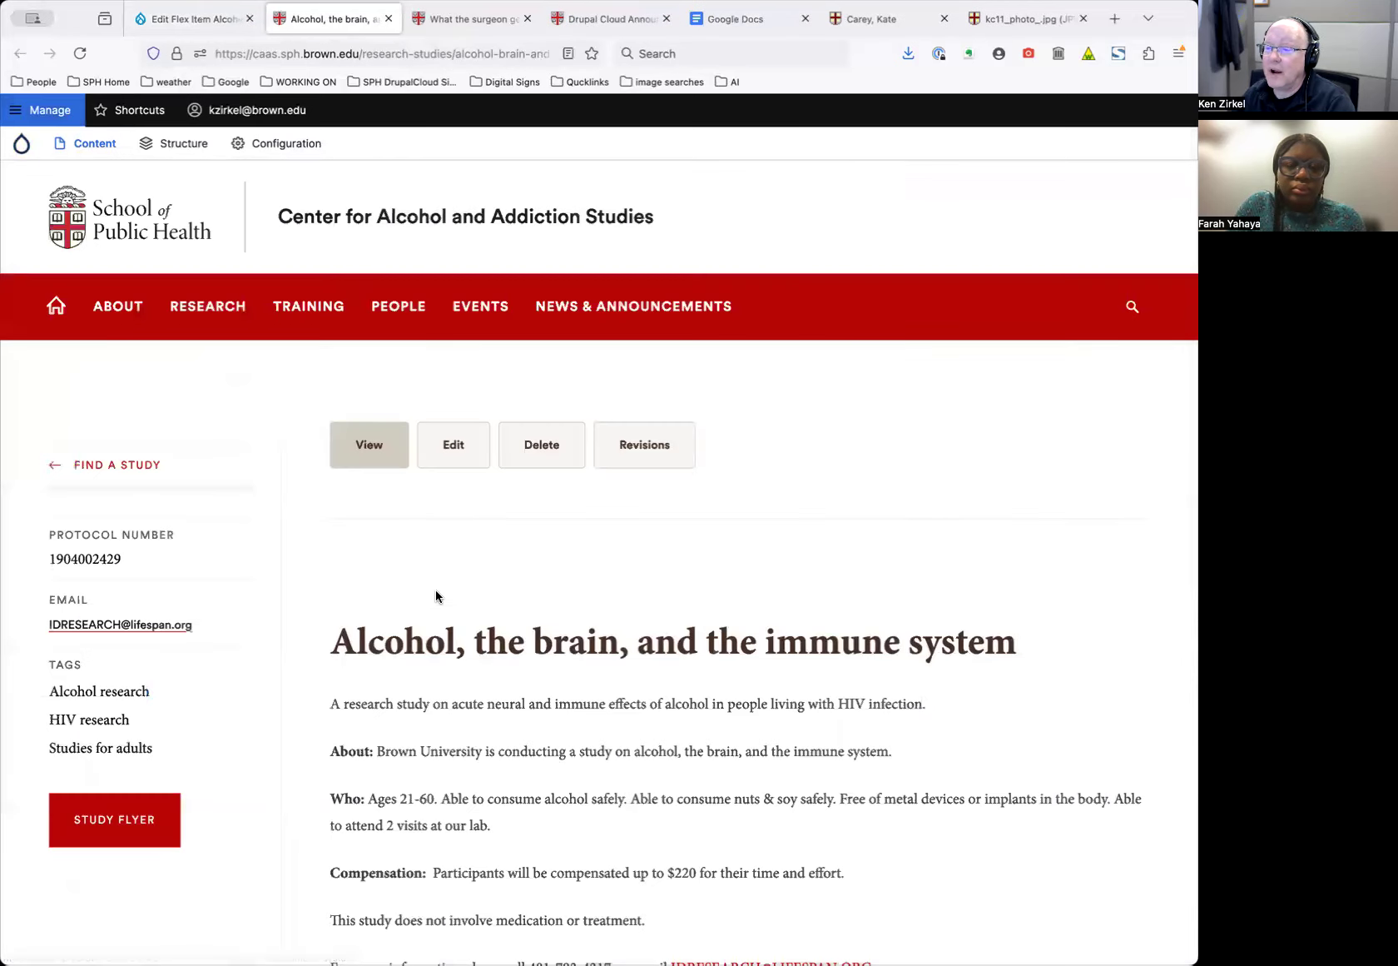
{"action": "scroll", "coordinate": [407, 587], "scroll_direction": "down", "scroll_amount": 2}
{"action": "scroll", "coordinate": [371, 490], "scroll_direction": "up", "scroll_amount": 2}
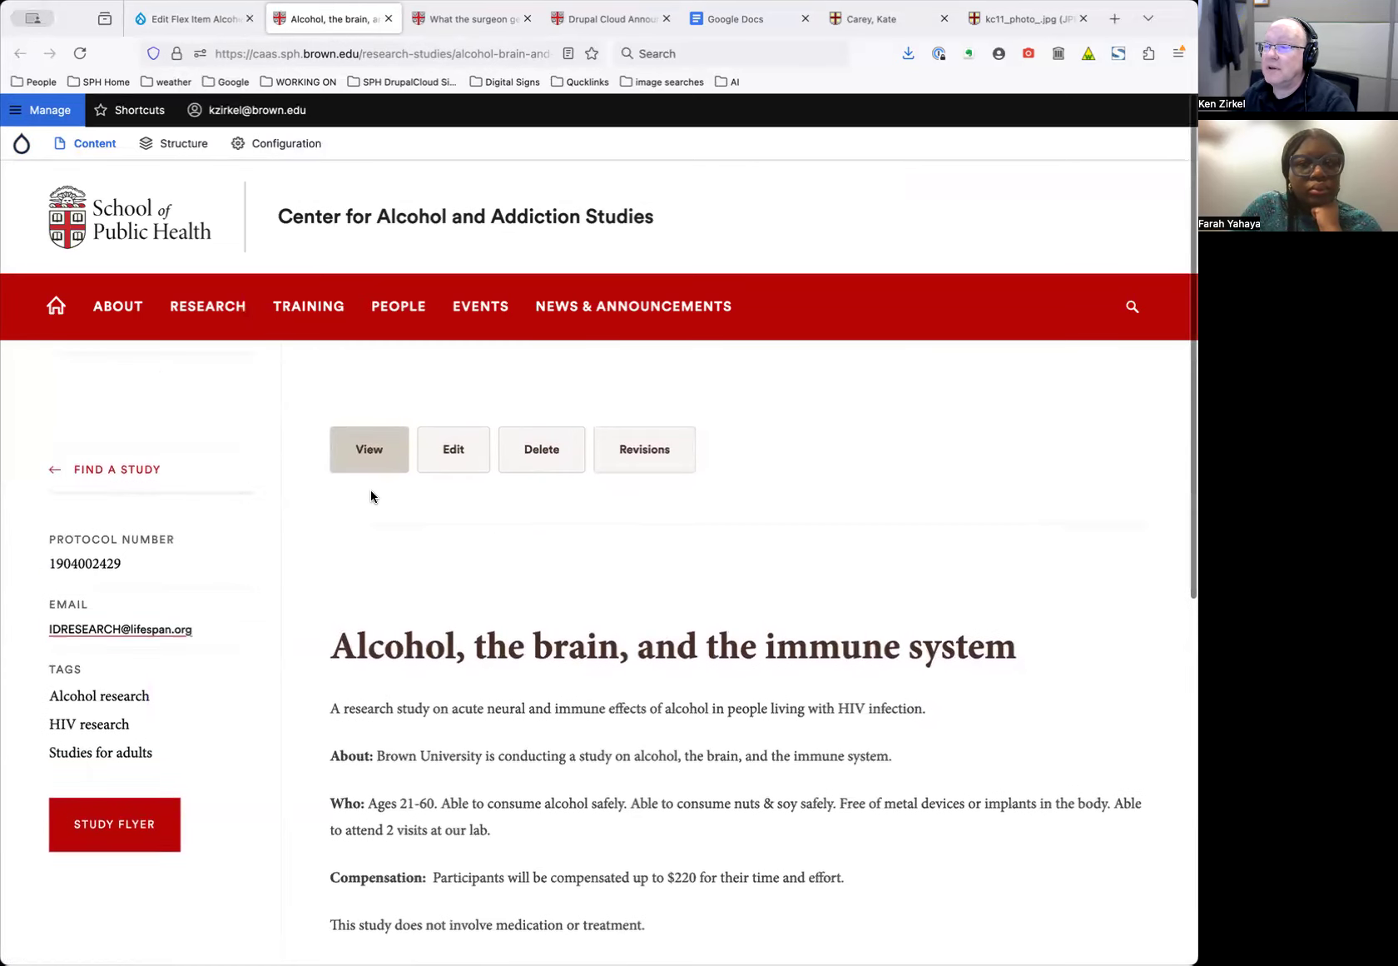
{"action": "left_click", "coordinate": [124, 471]}
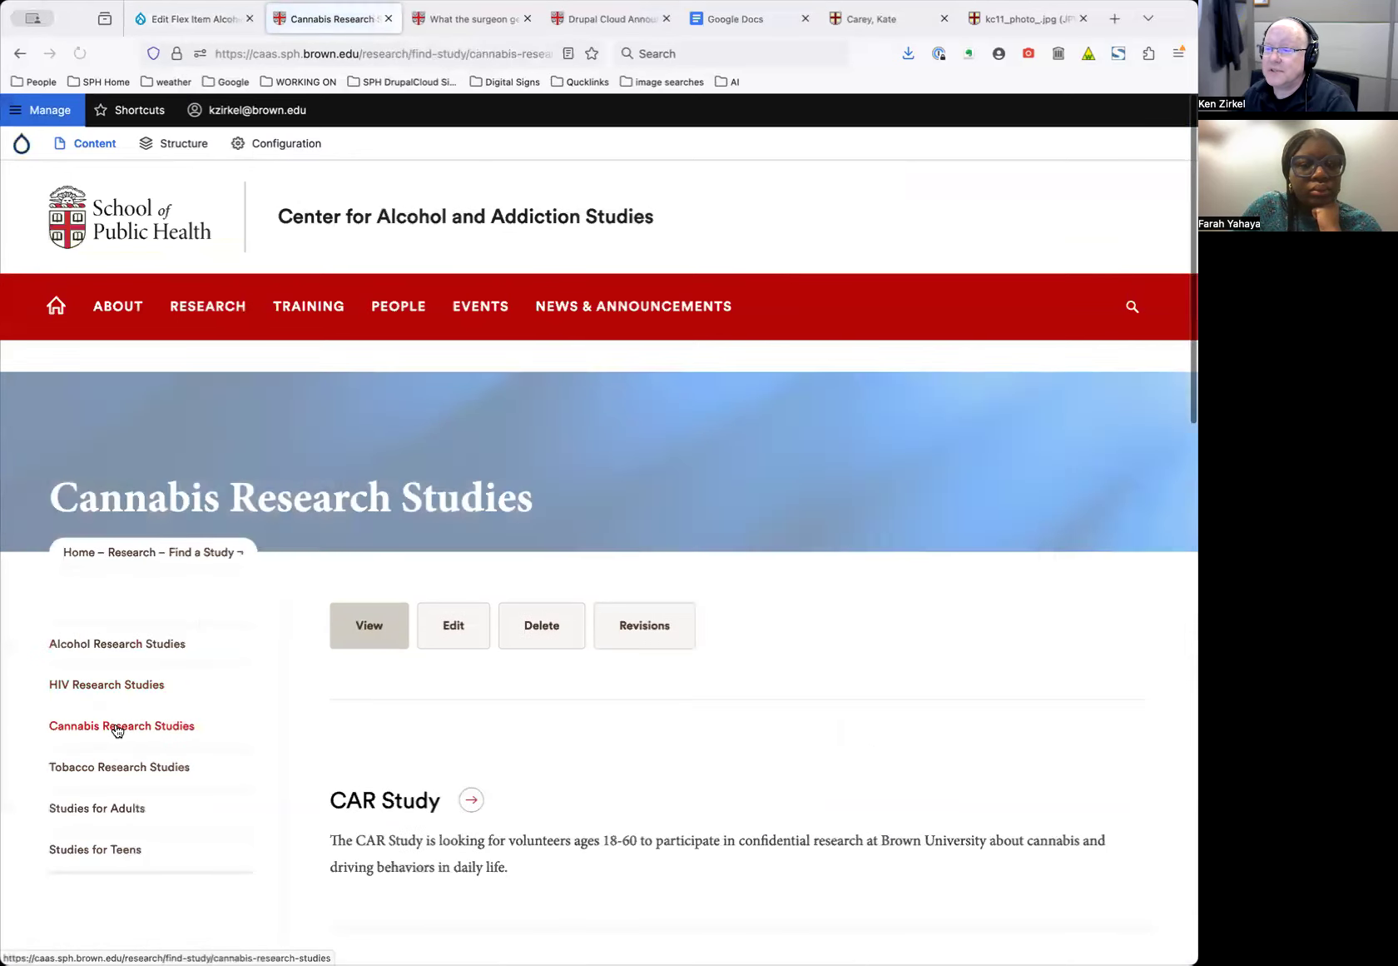
Browse Tobacco Research Studies to the Drinking and Smoking Study, then view the surgeon general news article
{"action": "left_click", "coordinate": [109, 769]}
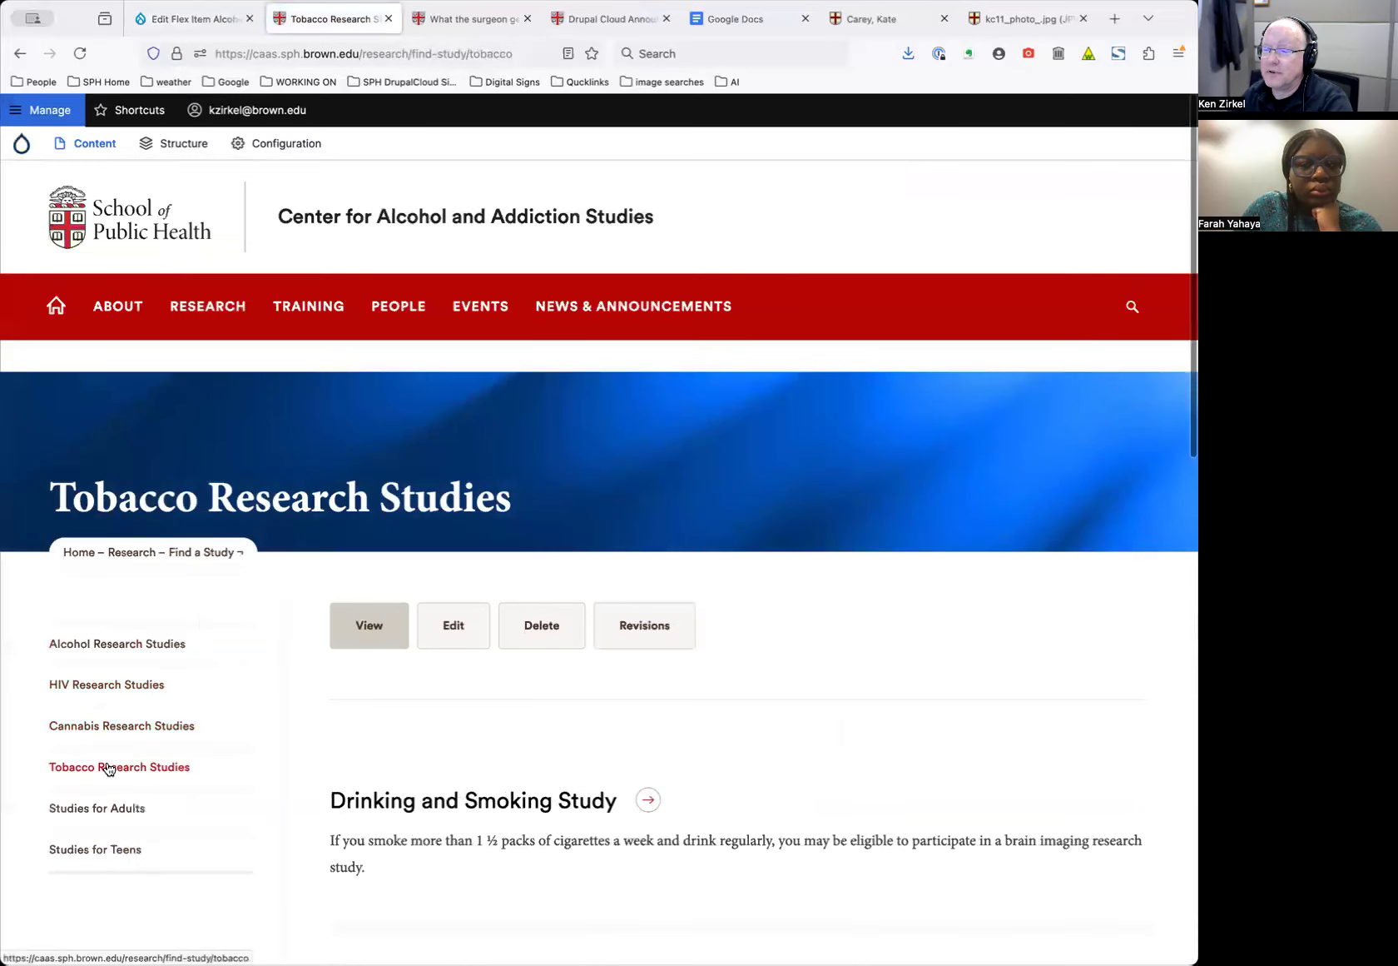
{"action": "scroll", "coordinate": [107, 768], "scroll_direction": "down", "scroll_amount": 3}
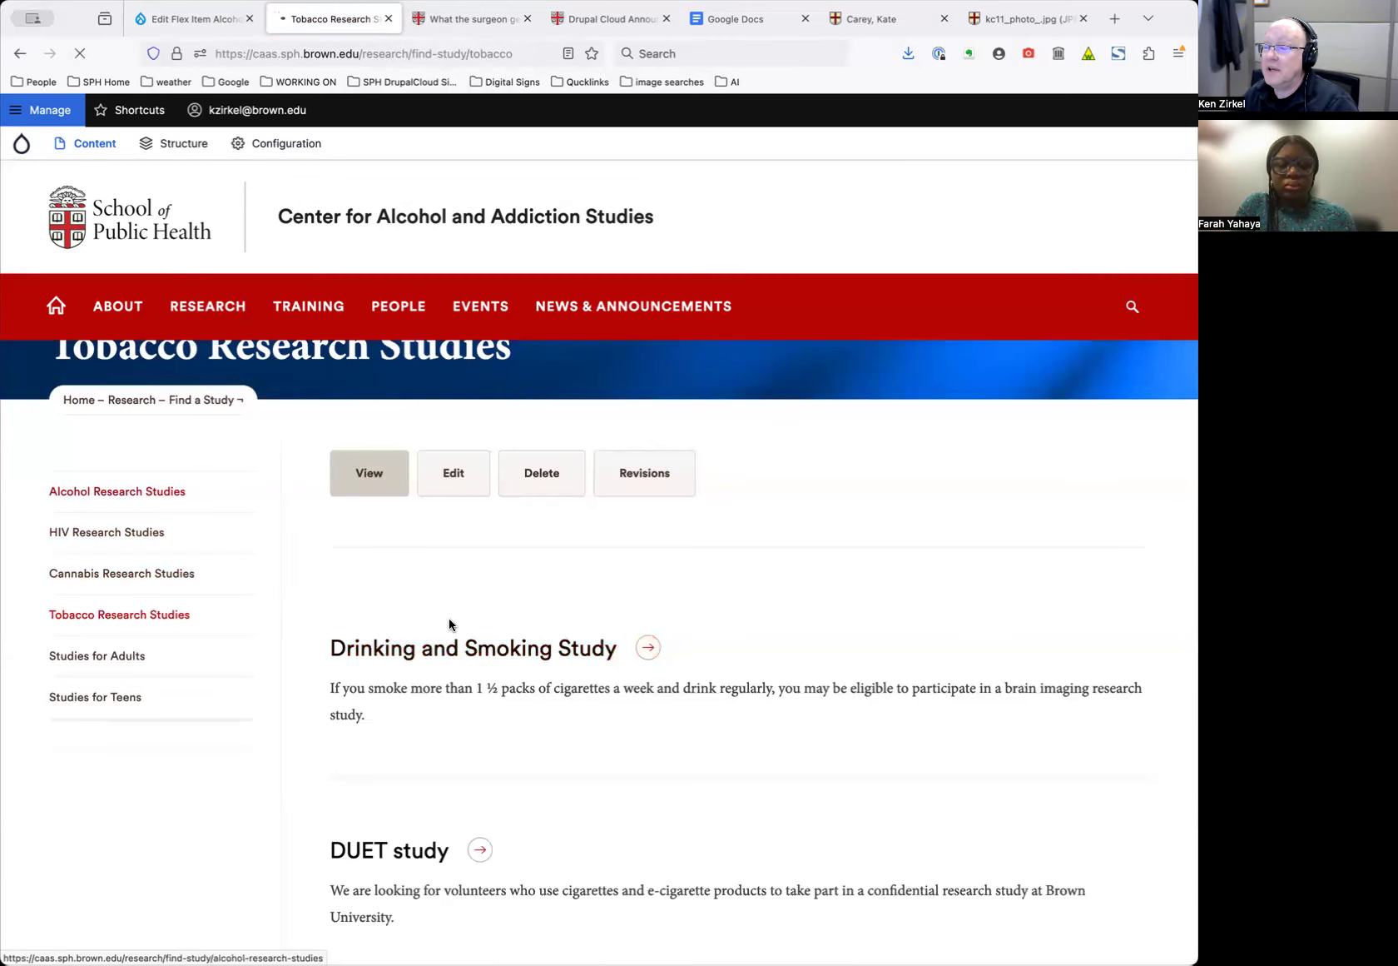
{"action": "scroll", "coordinate": [491, 723], "scroll_direction": "down", "scroll_amount": 5}
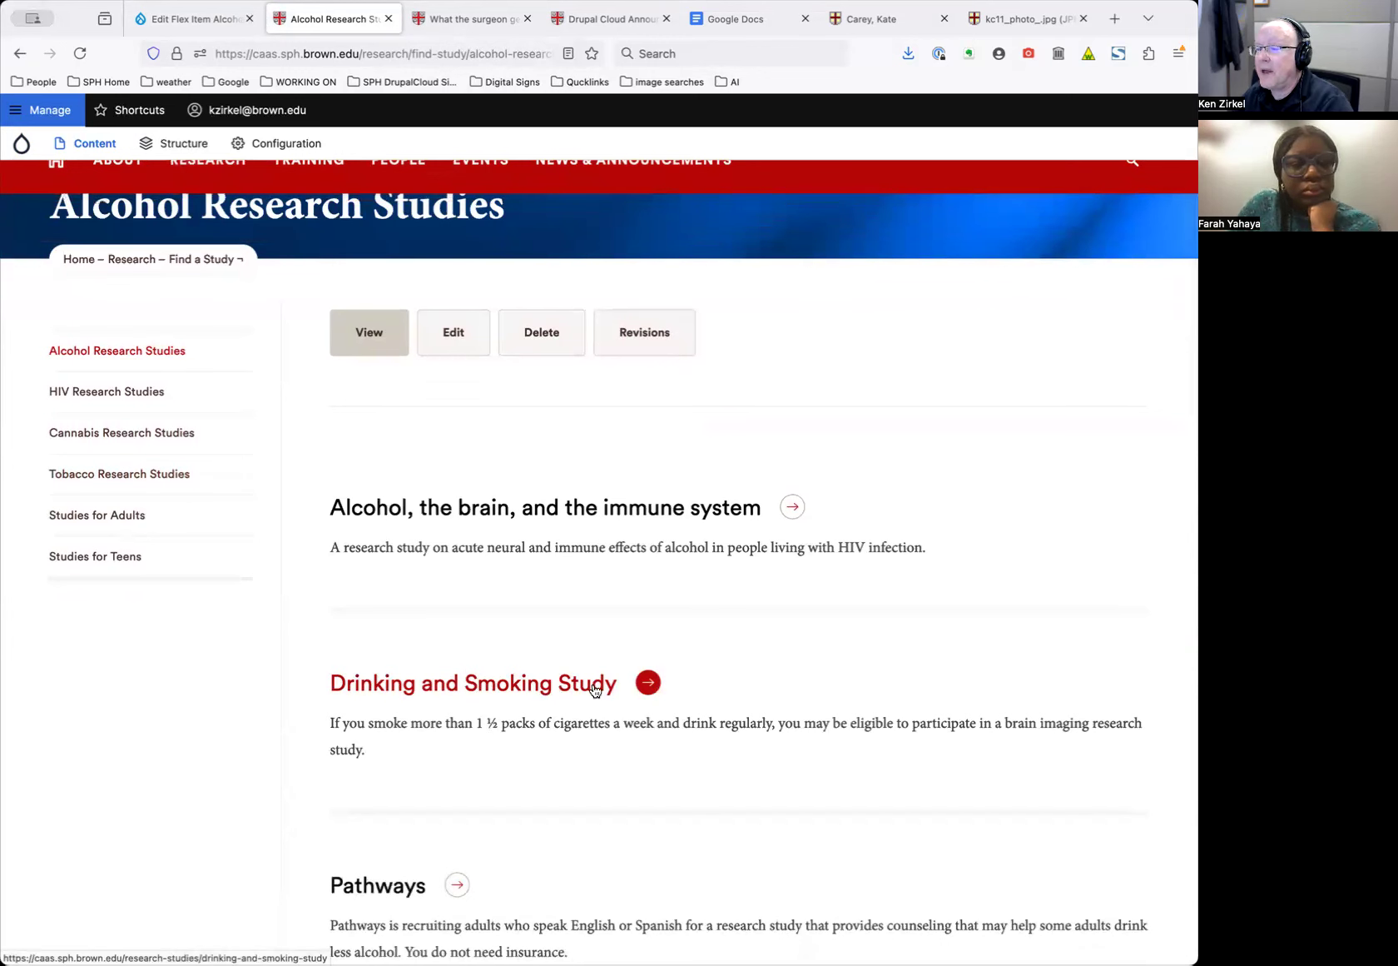
{"action": "left_click", "coordinate": [513, 686]}
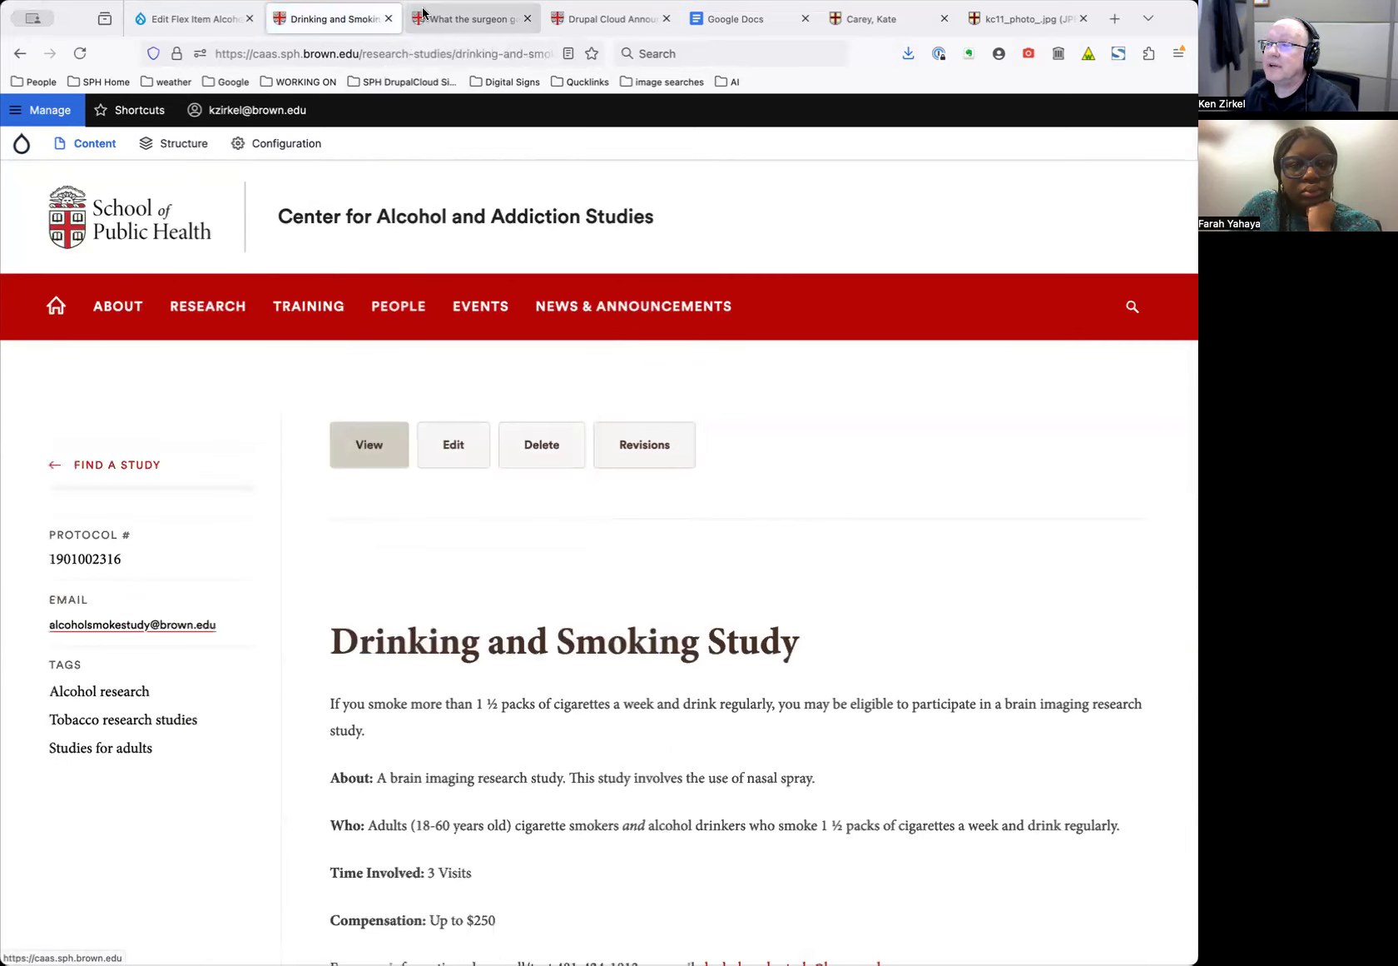
{"action": "left_click", "coordinate": [451, 25]}
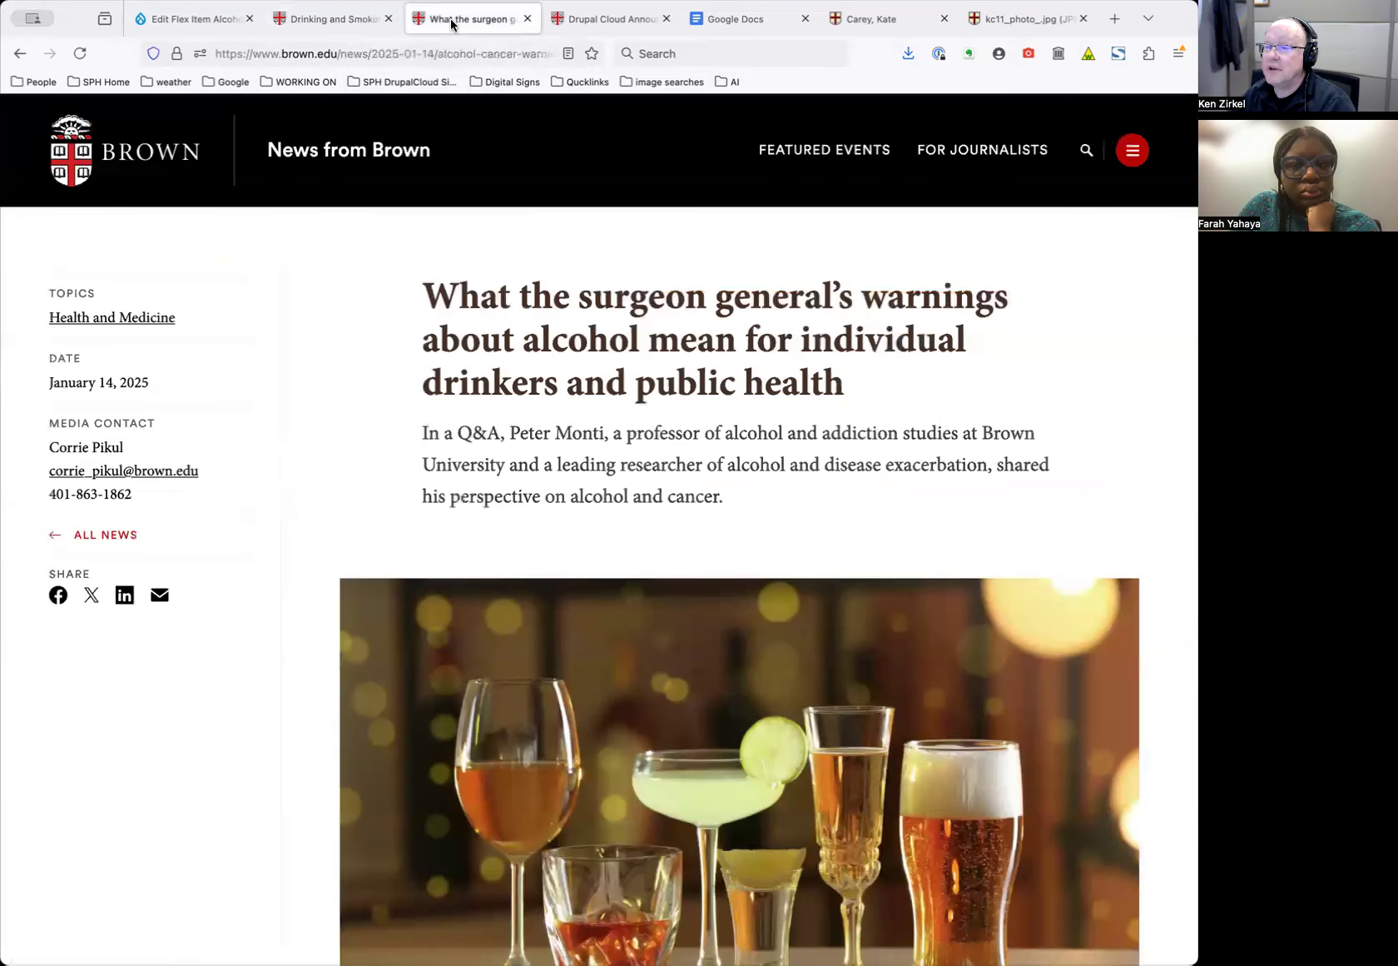
Close the news article, Announcements and Google Docs tabs and return to the study's edit form
{"action": "left_click", "coordinate": [526, 19]}
{"action": "left_click", "coordinate": [525, 19]}
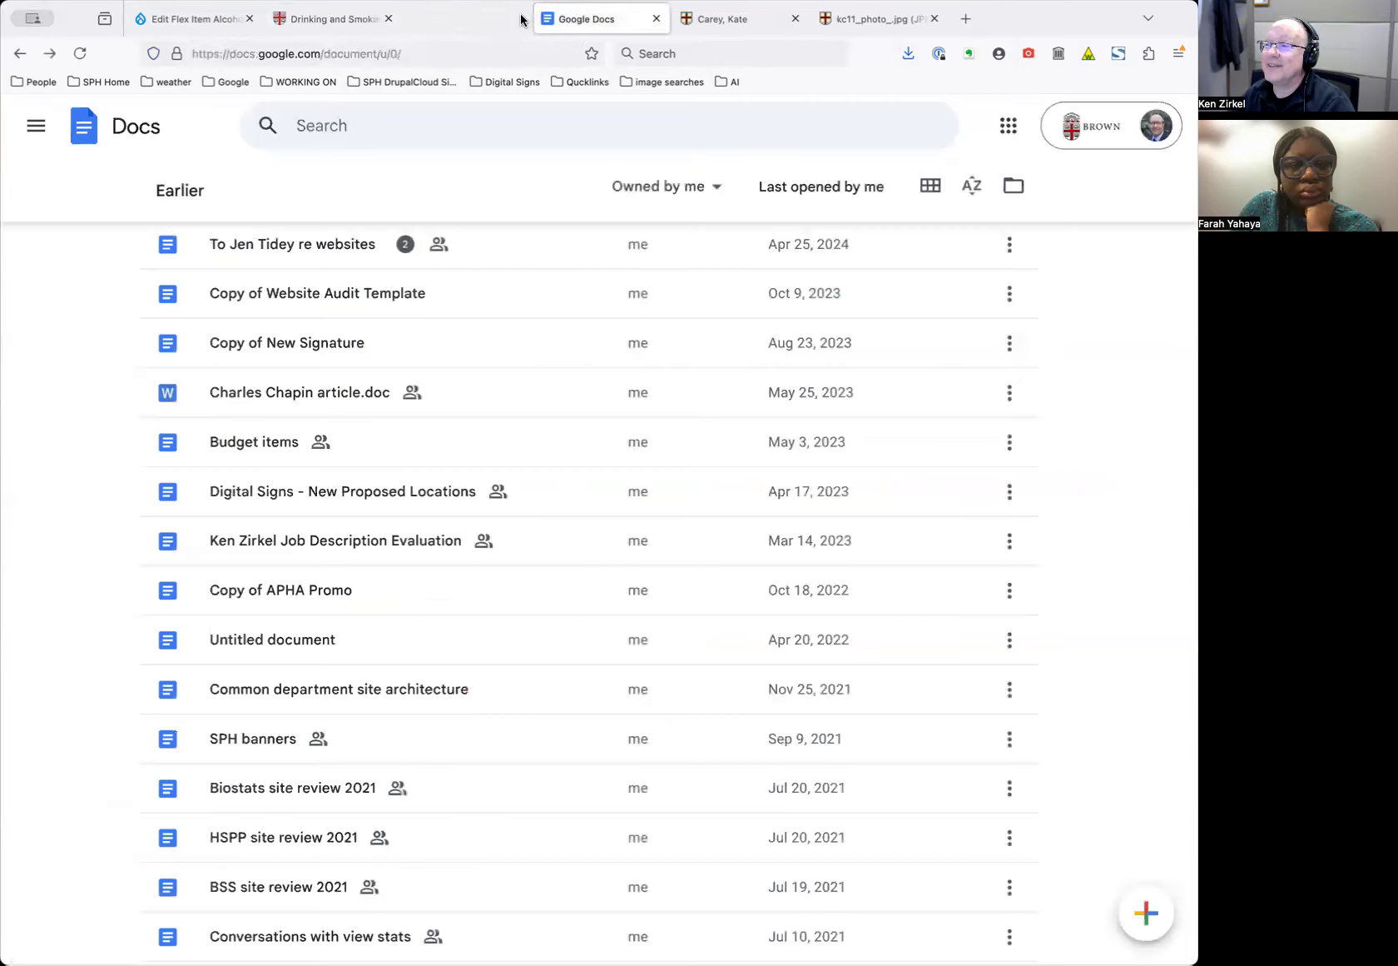
{"action": "left_click", "coordinate": [525, 19]}
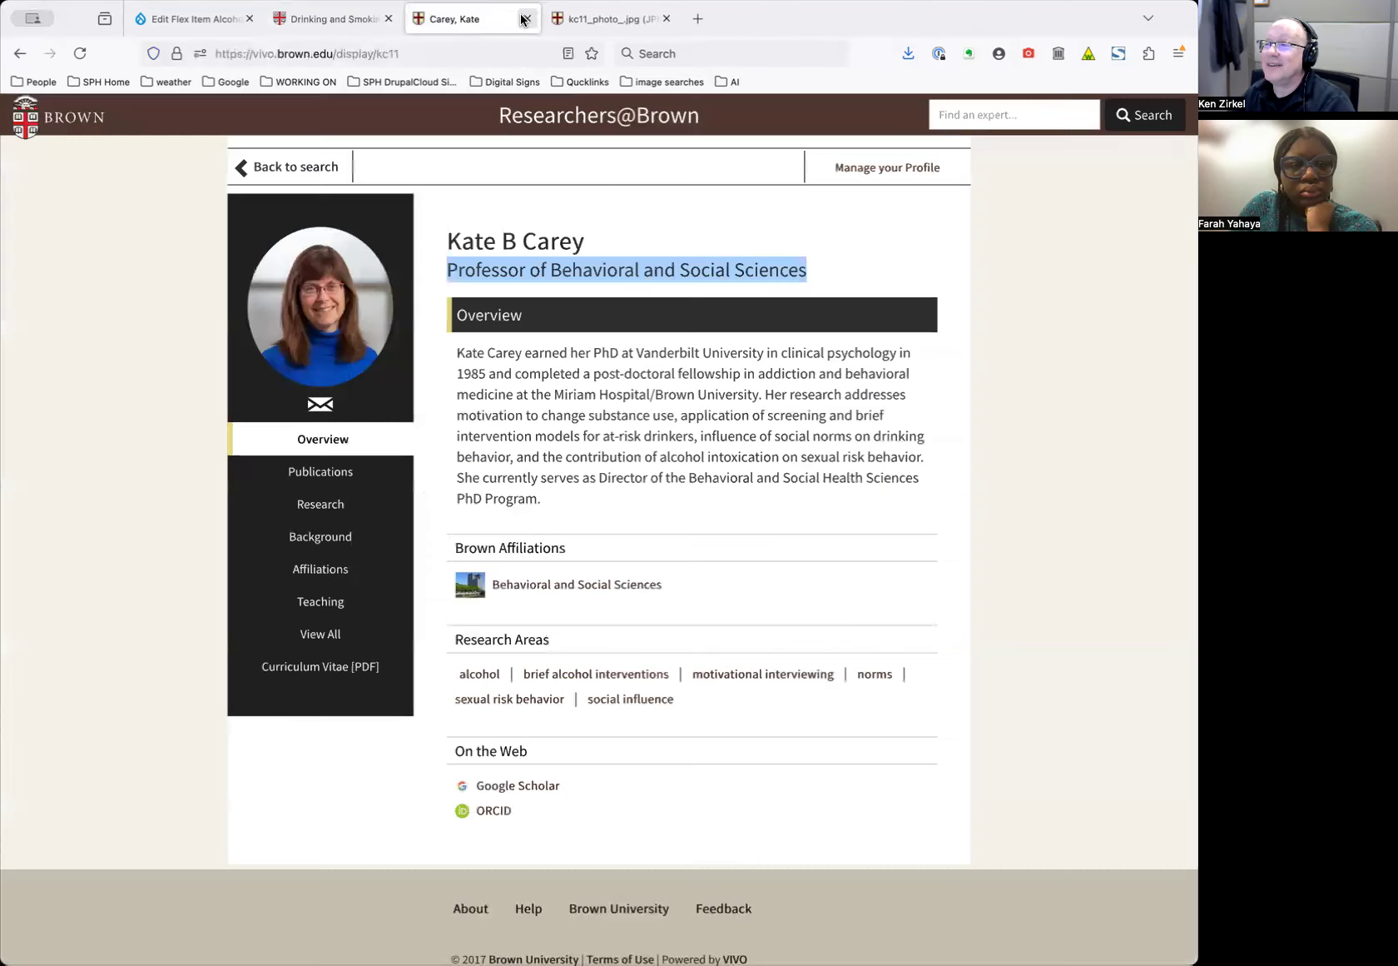
{"action": "left_click", "coordinate": [189, 18]}
Check the Link Options choices, leaving 'Link to this page' selected
{"action": "scroll", "coordinate": [370, 496], "scroll_direction": "down", "scroll_amount": 5}
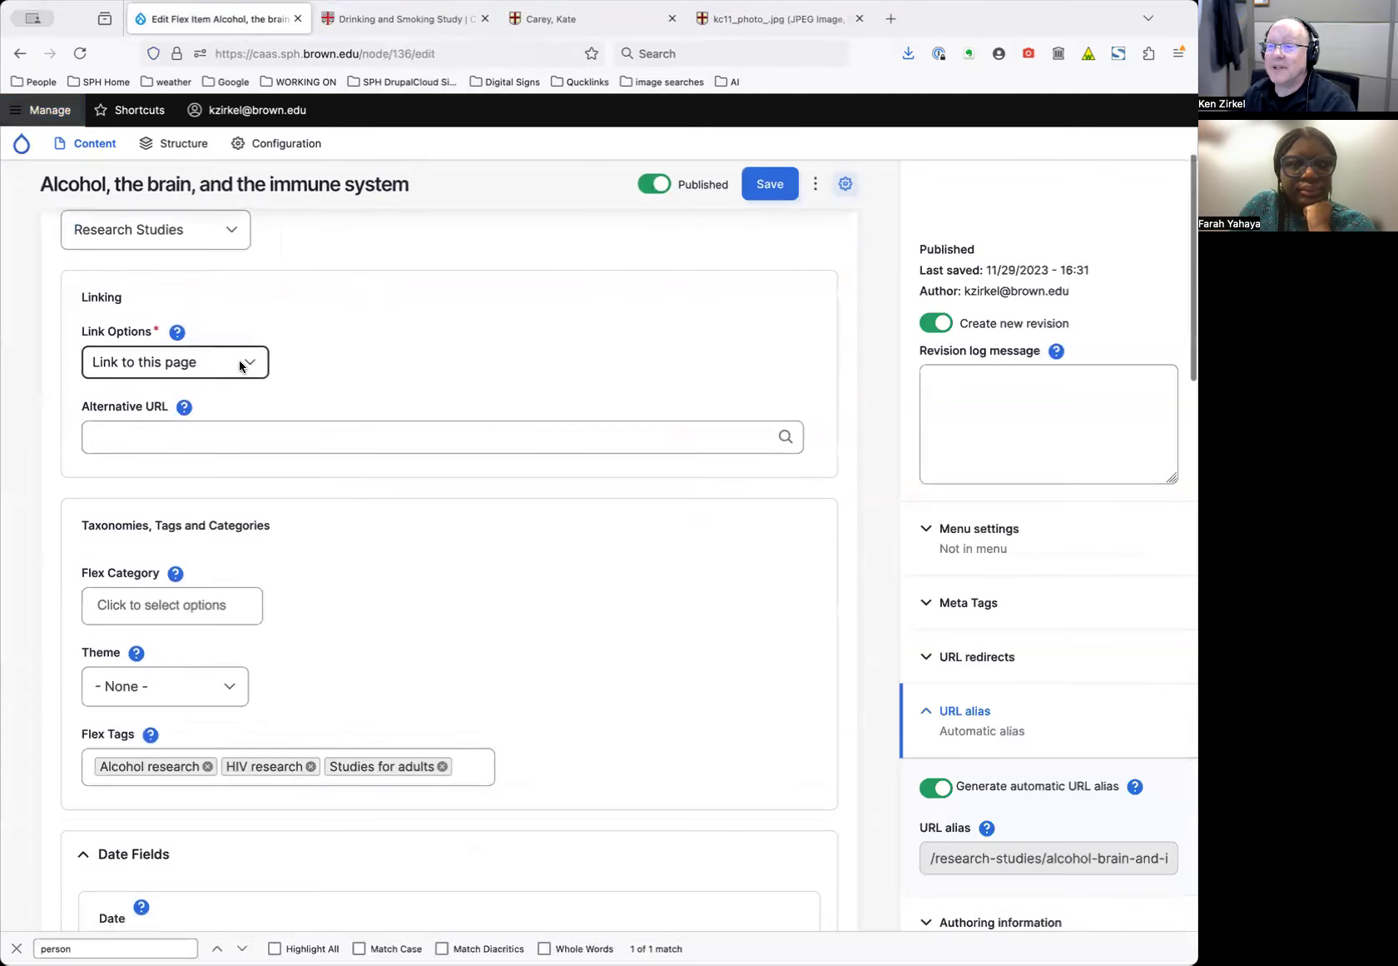
{"action": "left_click", "coordinate": [241, 363]}
{"action": "left_click", "coordinate": [355, 359]}
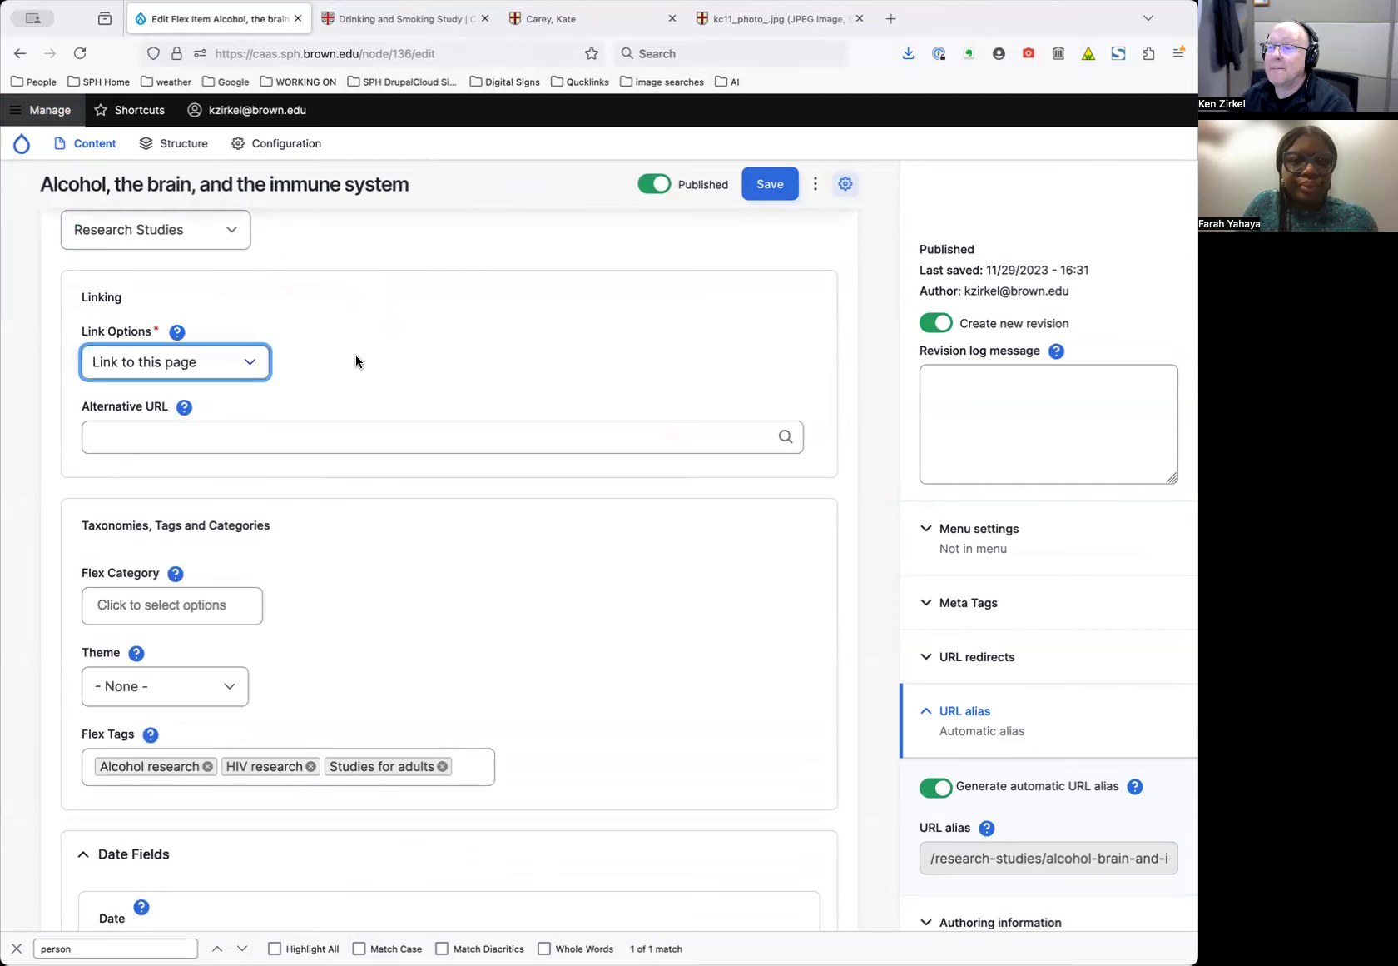
{"action": "scroll", "coordinate": [364, 440], "scroll_direction": "down", "scroll_amount": 3}
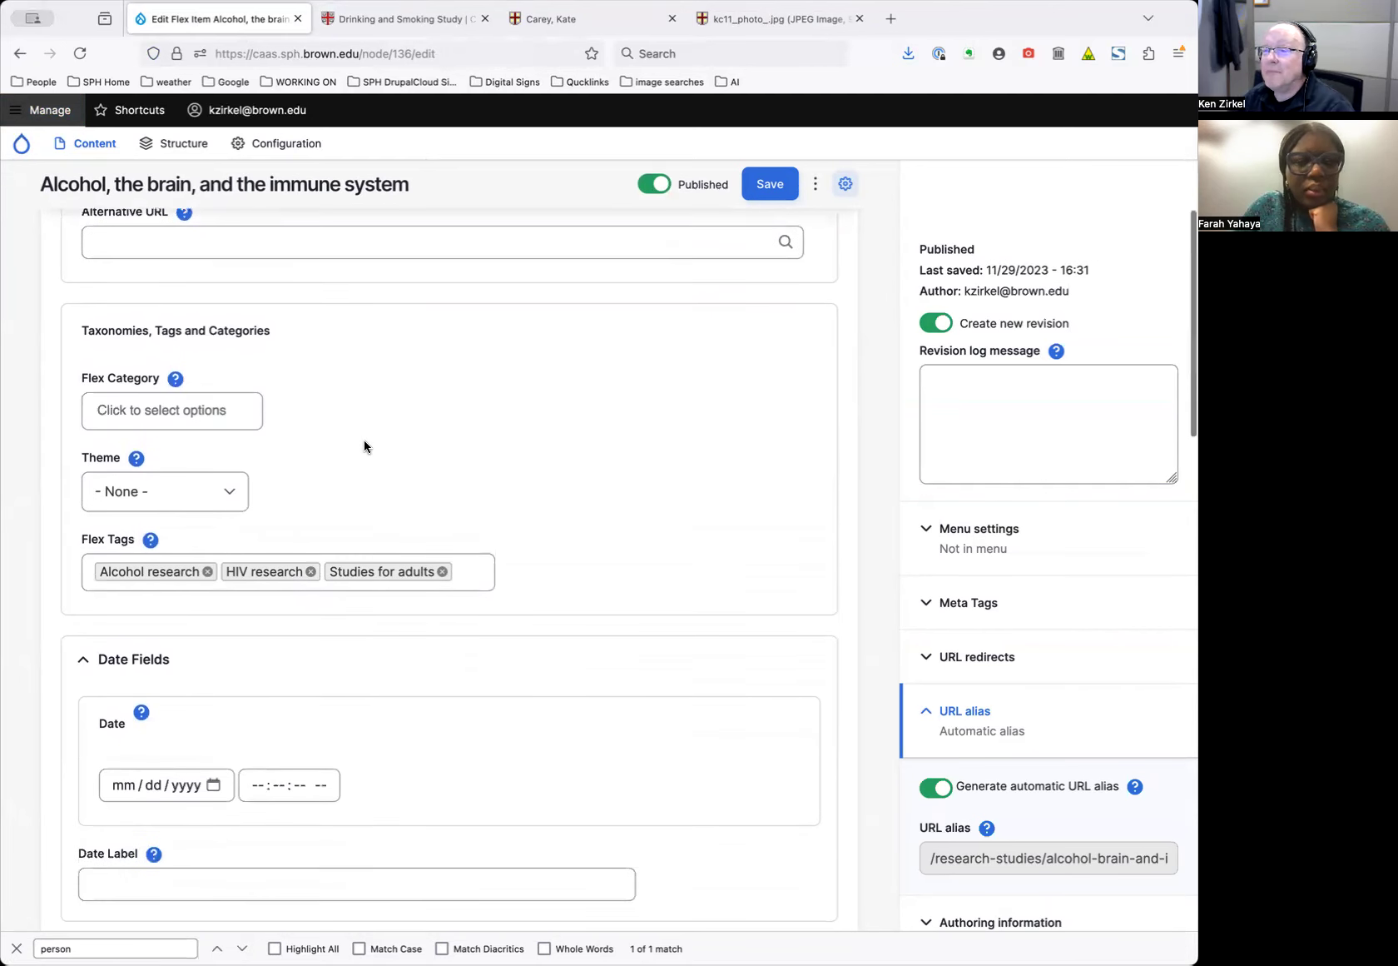
{"action": "scroll", "coordinate": [364, 440], "scroll_direction": "up", "scroll_amount": 3}
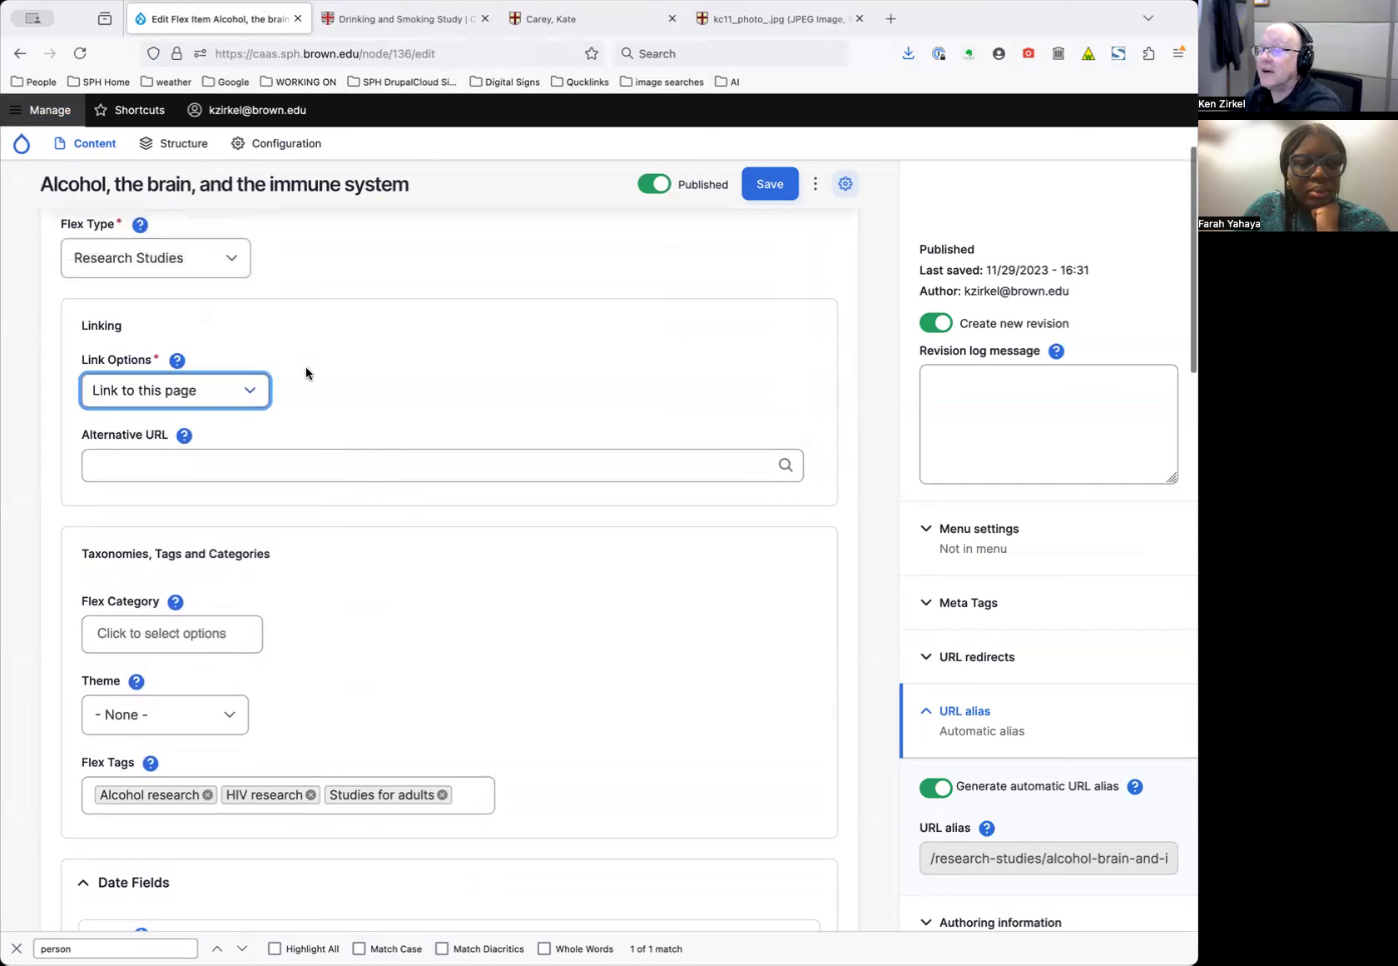
Try the alternative URL link option, then switch back to 'Link to this page'
{"action": "left_click", "coordinate": [170, 406]}
{"action": "left_click", "coordinate": [171, 401]}
{"action": "left_click", "coordinate": [194, 459]}
{"action": "left_click", "coordinate": [223, 390]}
{"action": "left_click", "coordinate": [279, 366]}
{"action": "scroll", "coordinate": [382, 521], "scroll_direction": "down", "scroll_amount": 2}
{"action": "scroll", "coordinate": [651, 478], "scroll_direction": "down", "scroll_amount": 5}
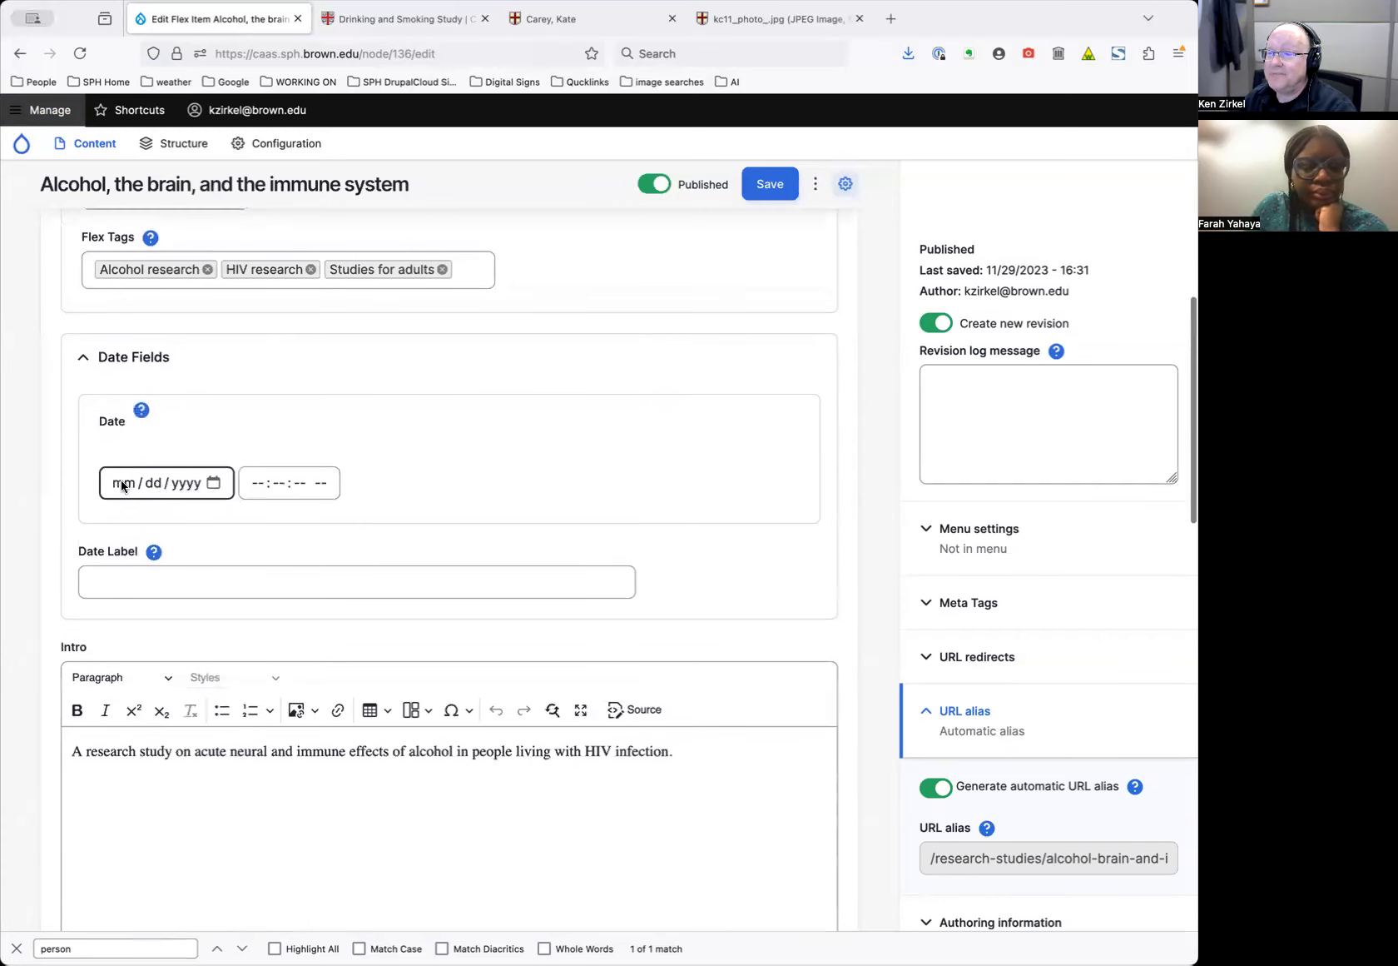
{"action": "scroll", "coordinate": [521, 488], "scroll_direction": "down", "scroll_amount": 4}
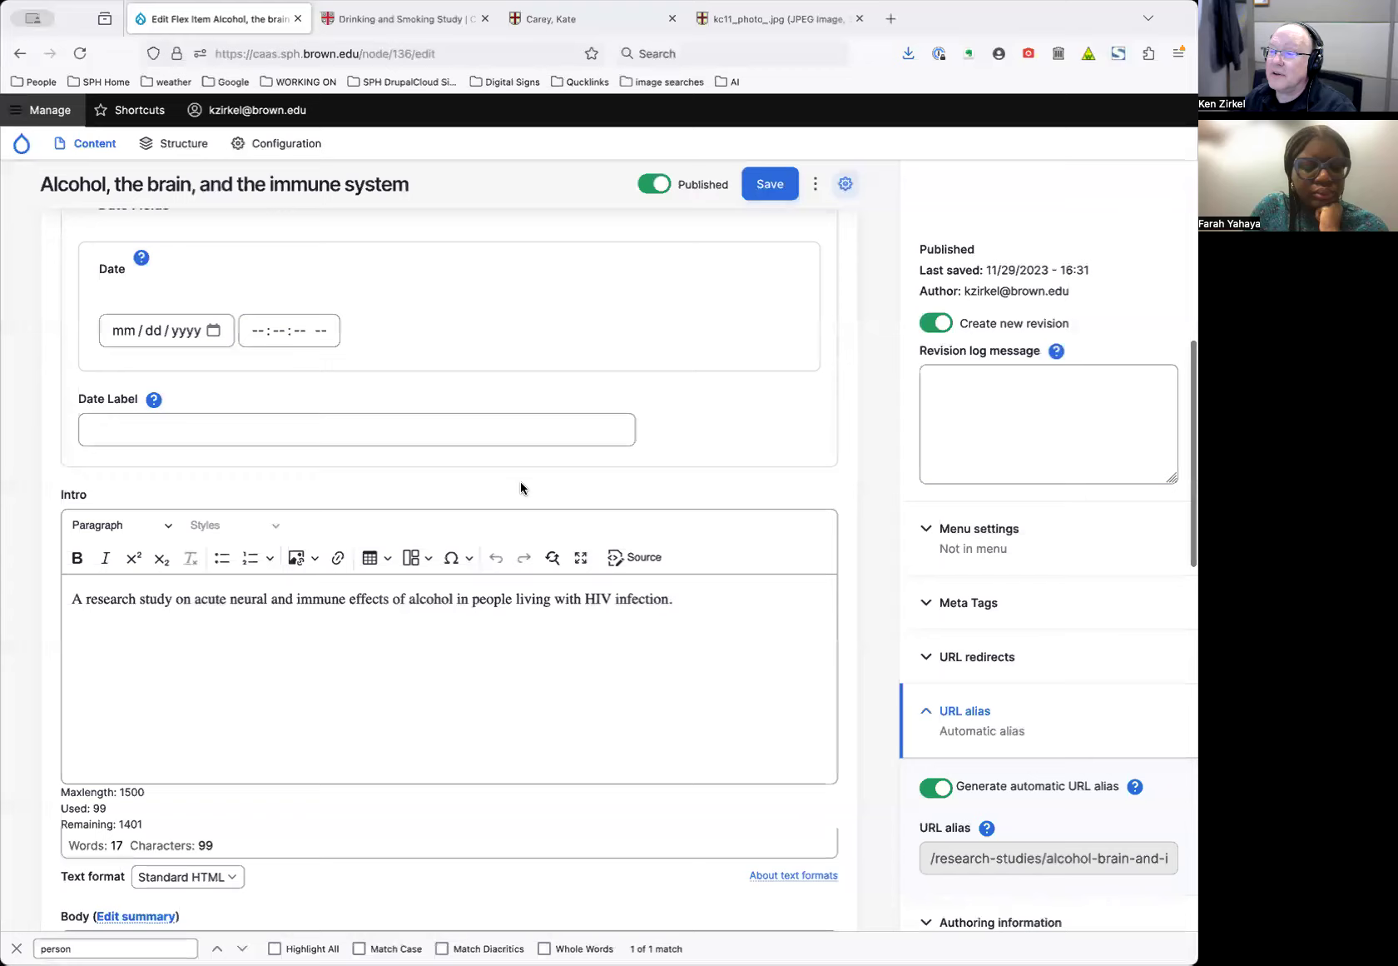
Review the study's intro and body text, then view the published Drinking and Smoking Study page
{"action": "left_click_drag", "start_coordinate": [704, 444], "coordinate": [674, 395]}
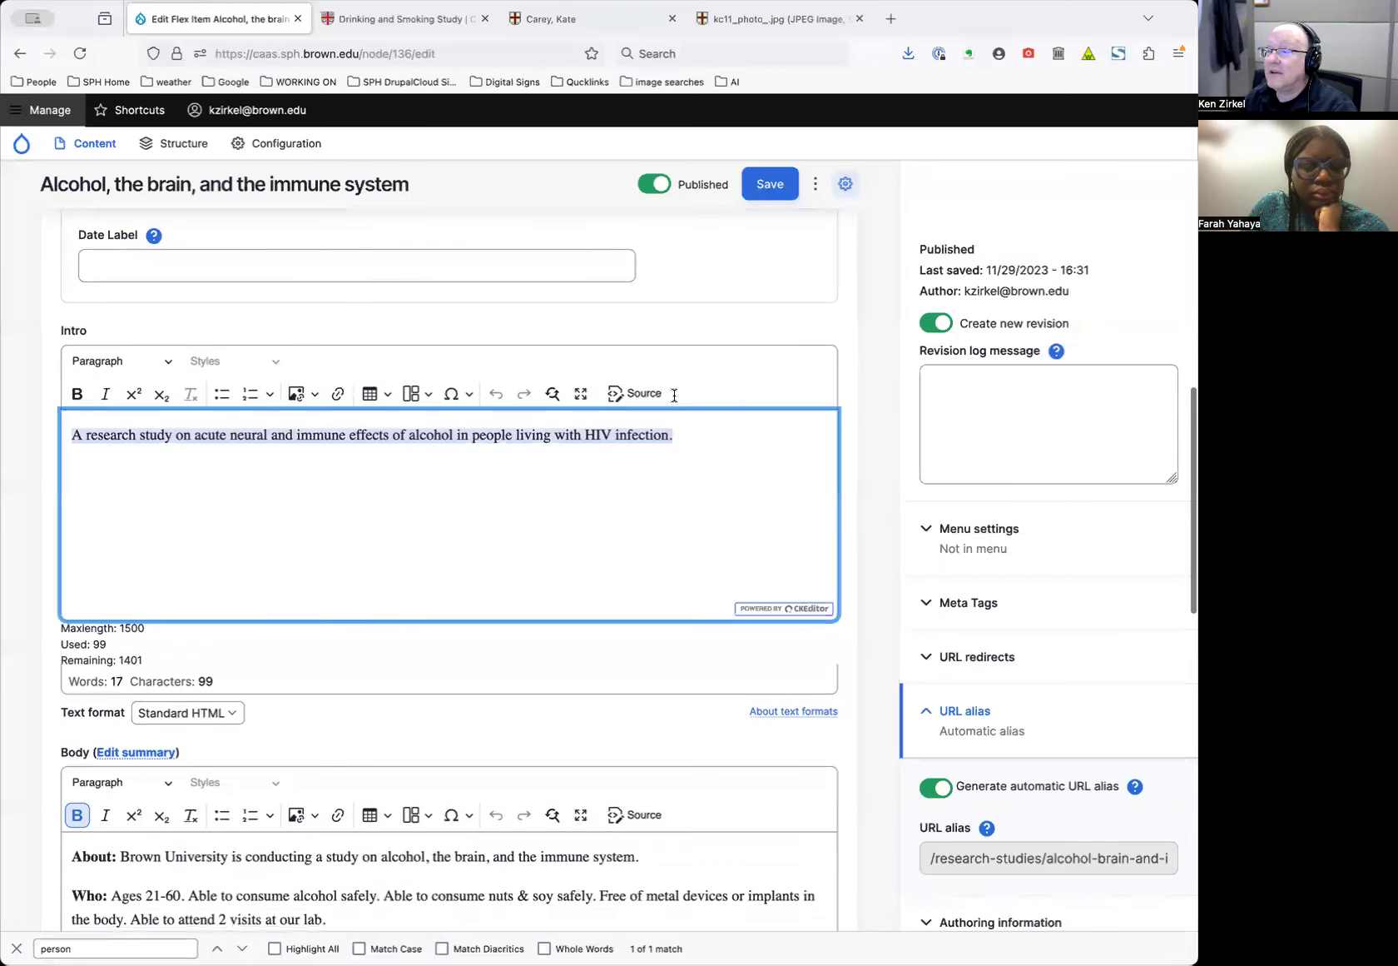
{"action": "scroll", "coordinate": [542, 570], "scroll_direction": "down", "scroll_amount": 4}
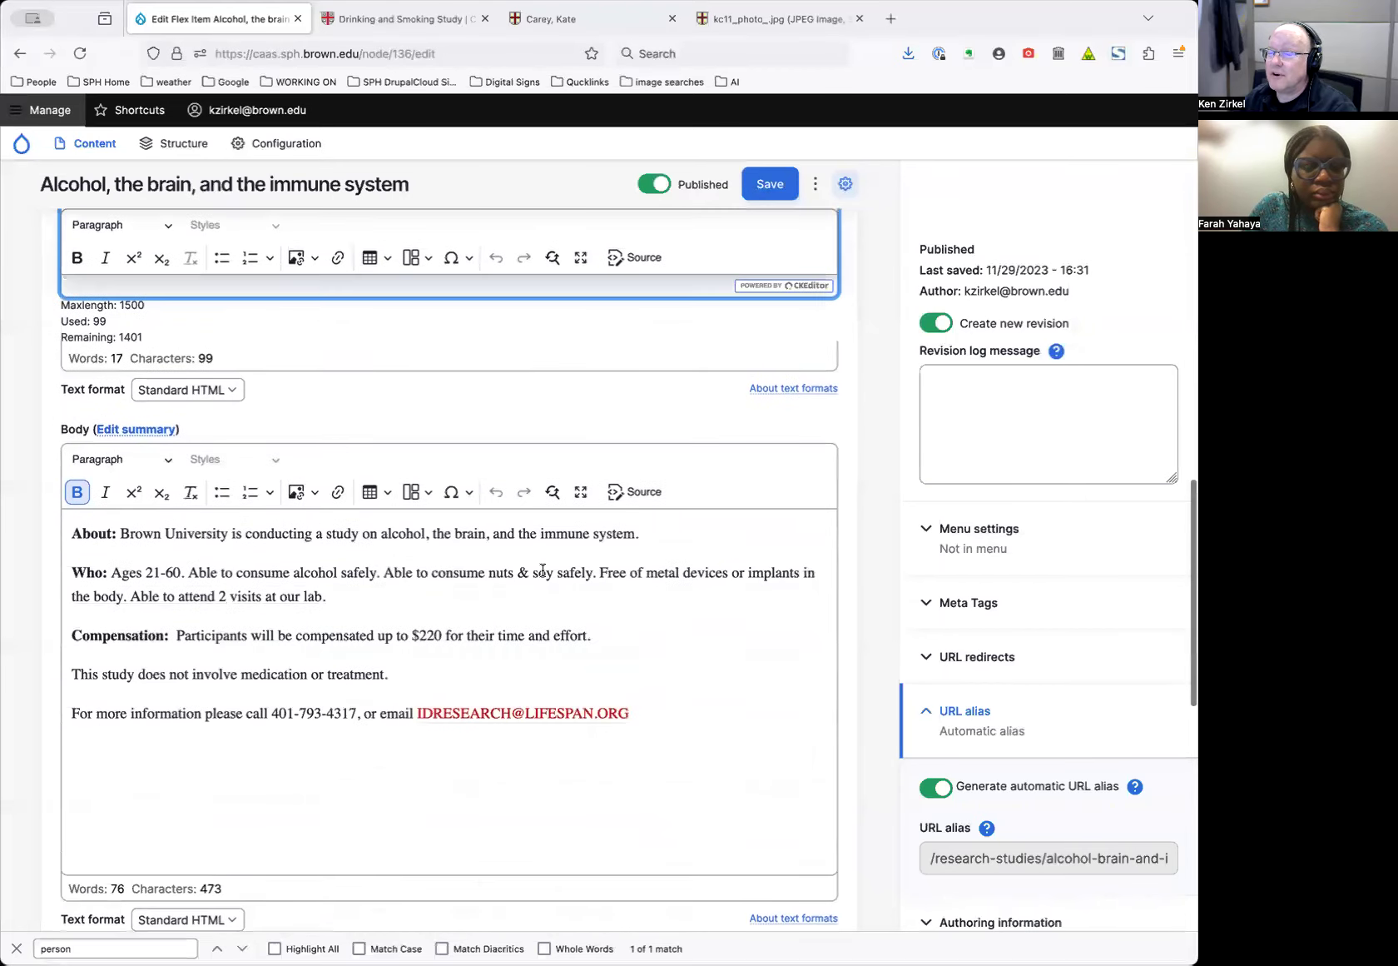
{"action": "left_click", "coordinate": [636, 650]}
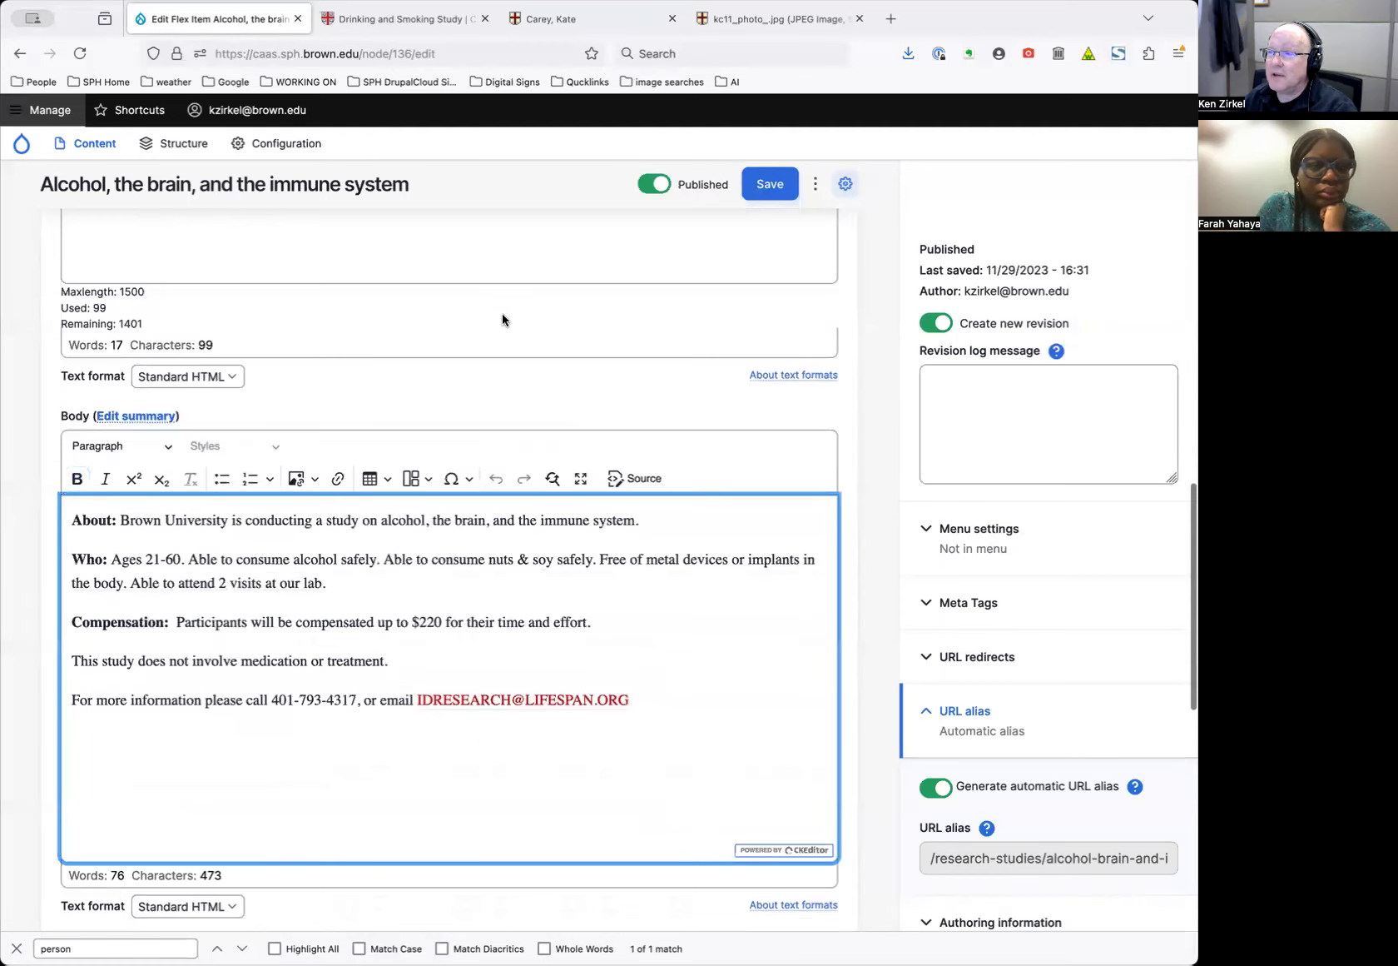
{"action": "left_click", "coordinate": [385, 18]}
{"action": "scroll", "coordinate": [564, 466], "scroll_direction": "down", "scroll_amount": 3}
{"action": "scroll", "coordinate": [564, 463], "scroll_direction": "up", "scroll_amount": 3}
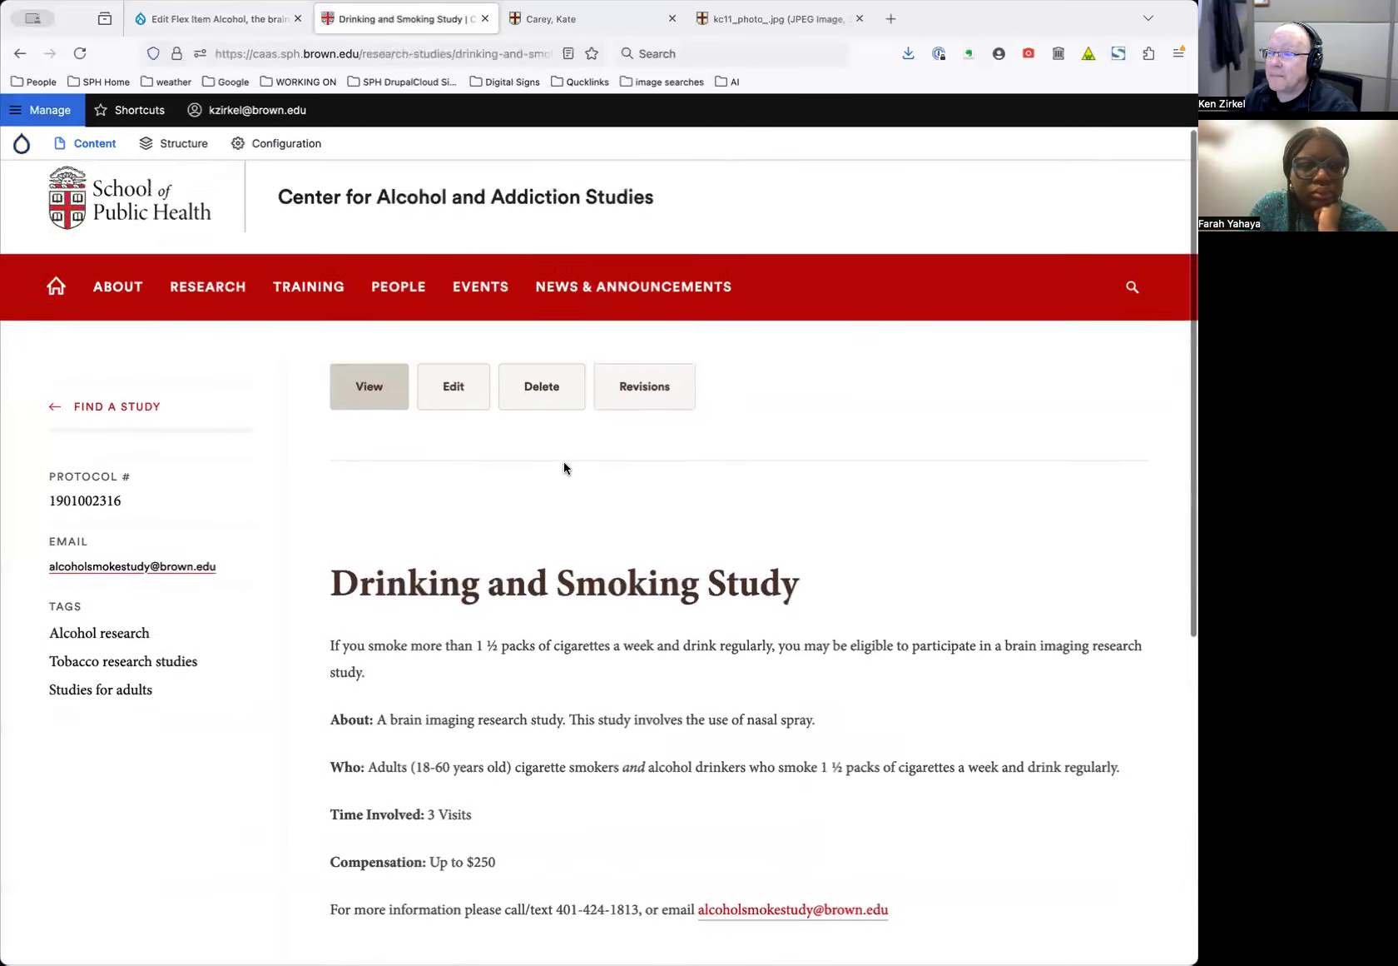
Open the Drinking and Smoking Study edit form and select its intro text
{"action": "left_click", "coordinate": [449, 387]}
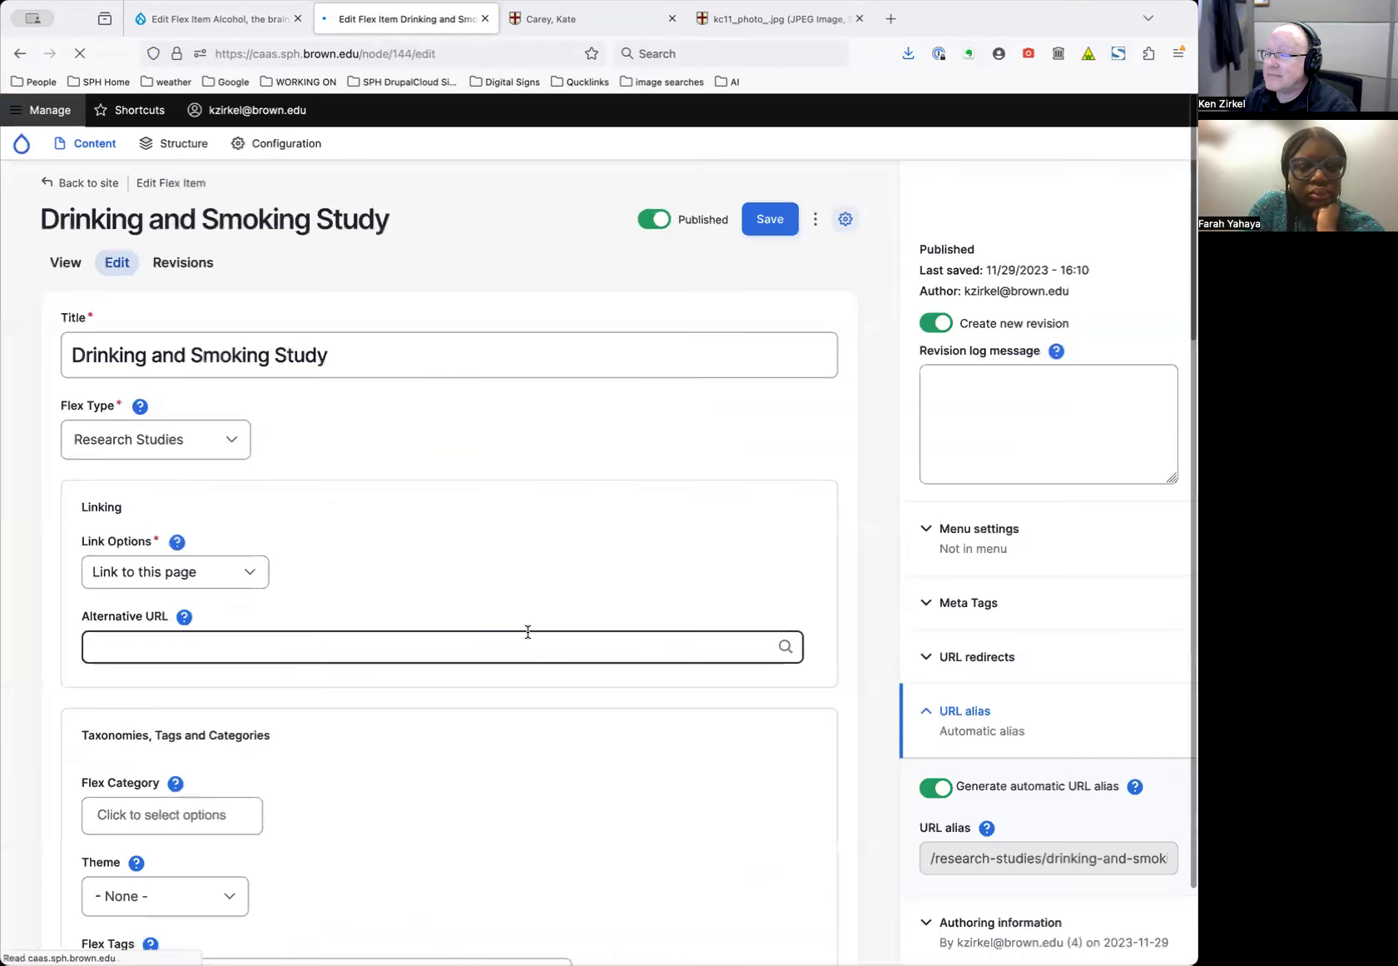
{"action": "scroll", "coordinate": [529, 632], "scroll_direction": "down", "scroll_amount": 8}
{"action": "scroll", "coordinate": [532, 633], "scroll_direction": "down", "scroll_amount": 3}
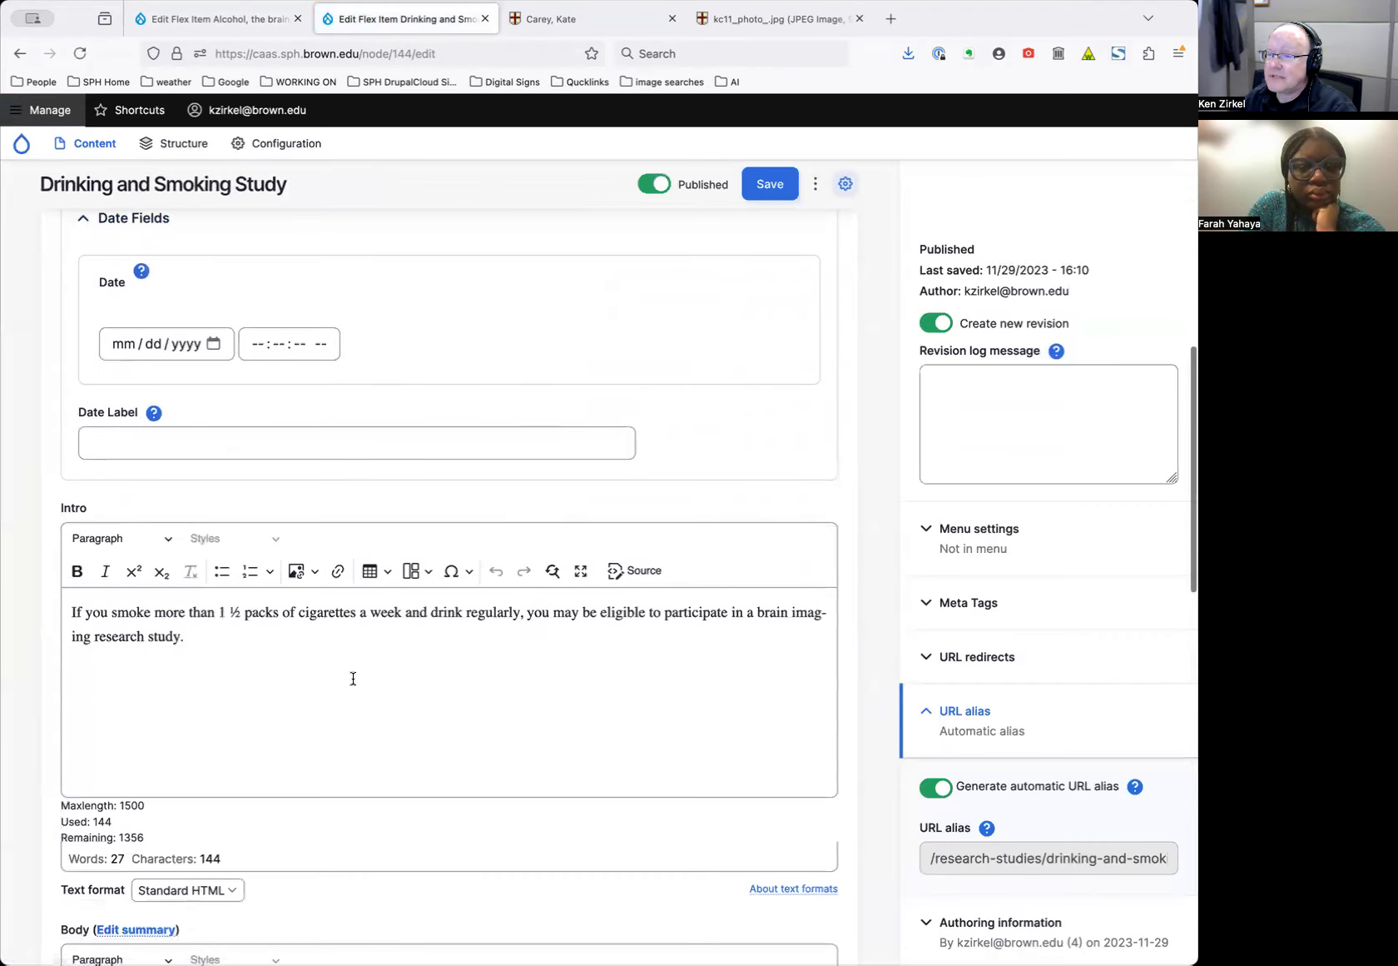
{"action": "left_click", "coordinate": [293, 681]}
{"action": "key", "text": "ctrl+a"}
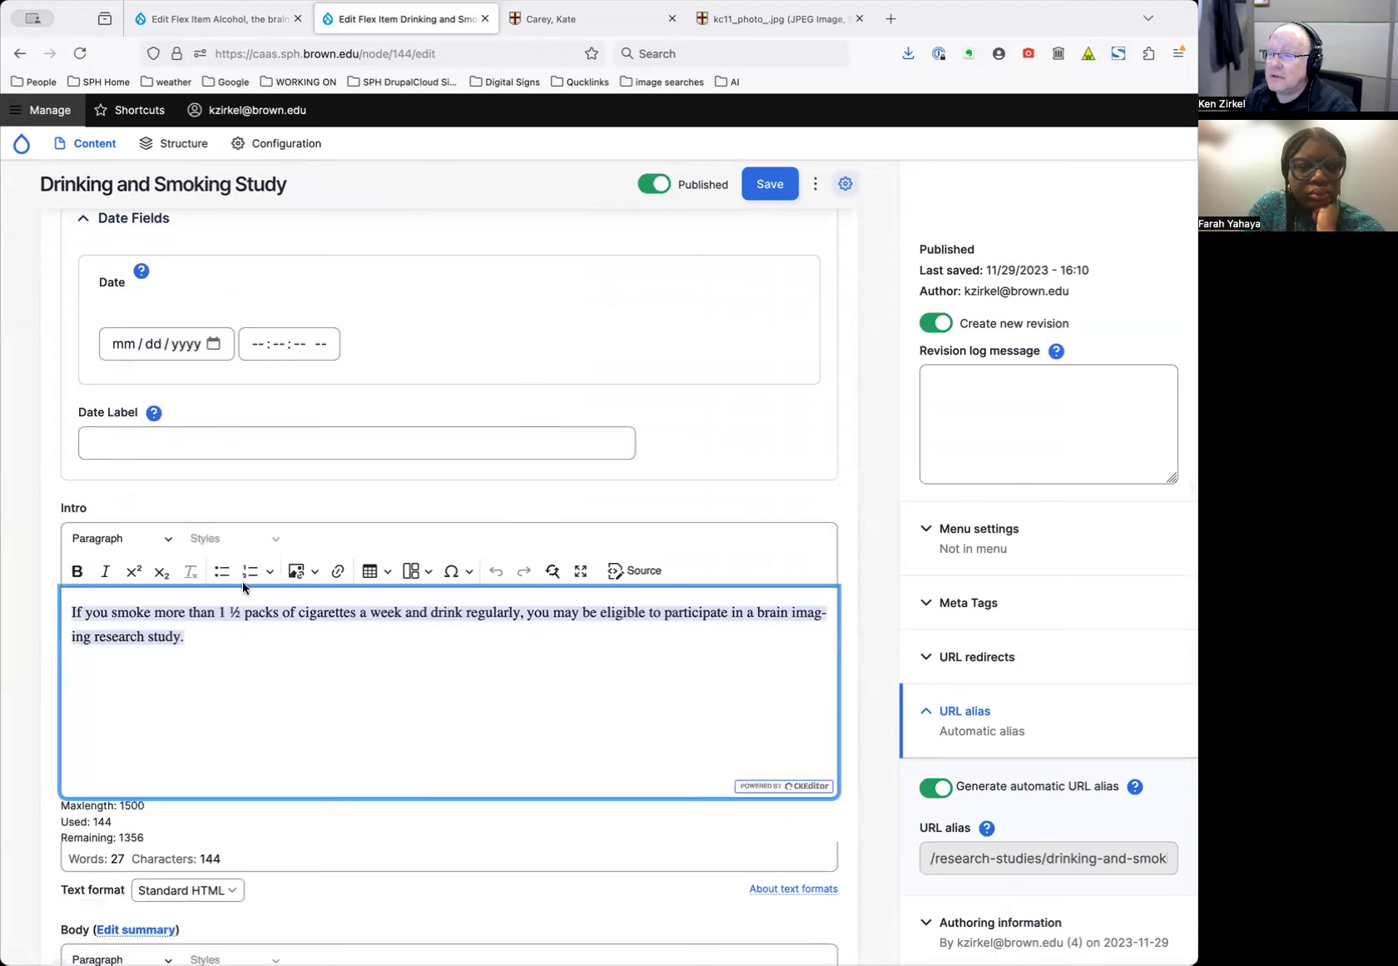
{"action": "scroll", "coordinate": [314, 709], "scroll_direction": "down", "scroll_amount": 5}
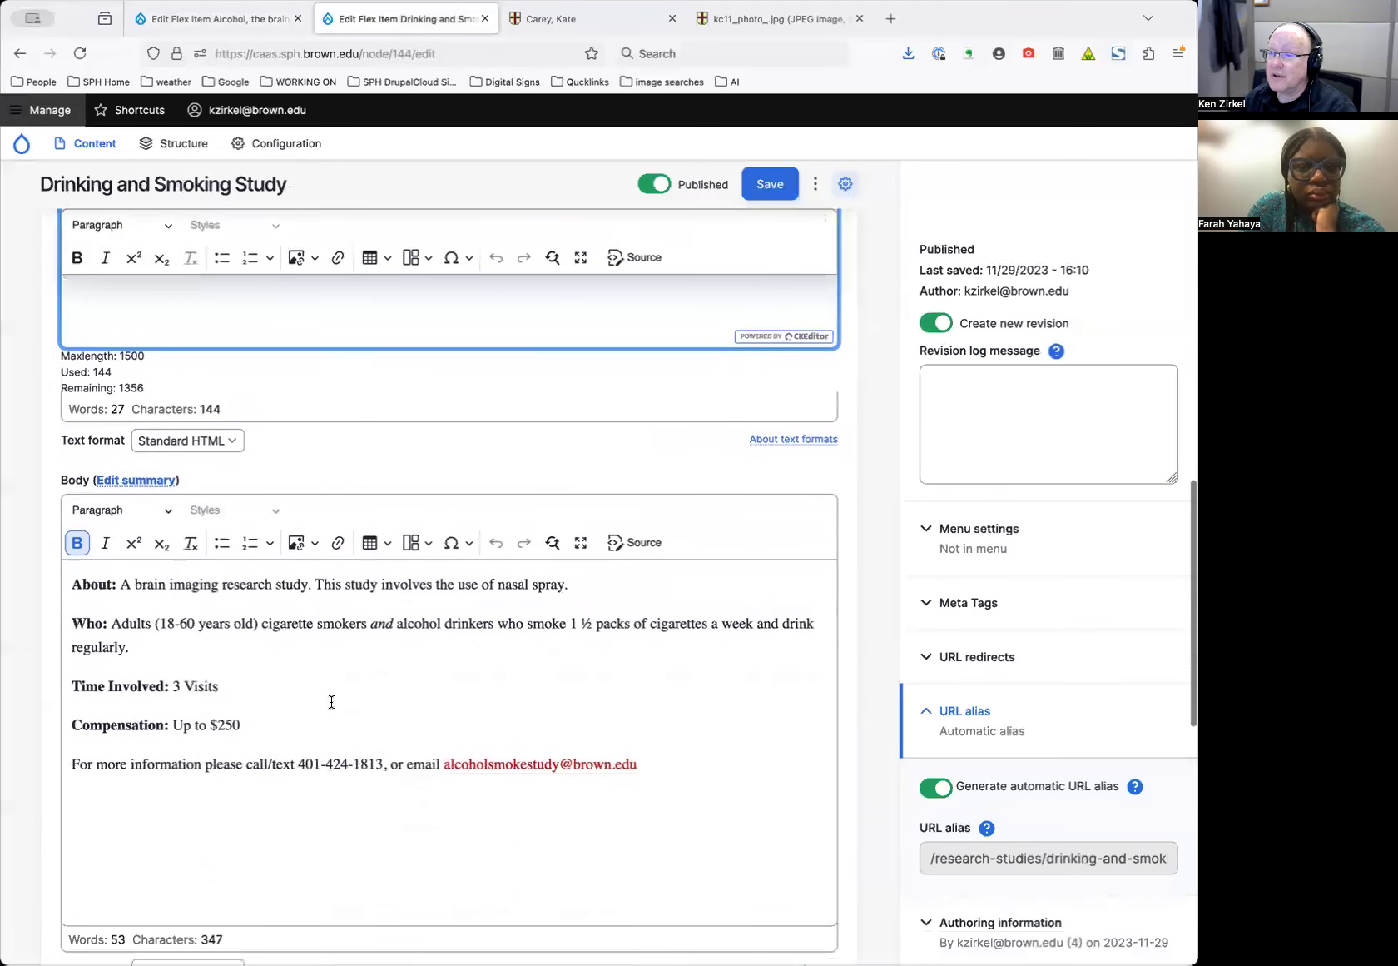
{"action": "scroll", "coordinate": [212, 493], "scroll_direction": "up", "scroll_amount": 3}
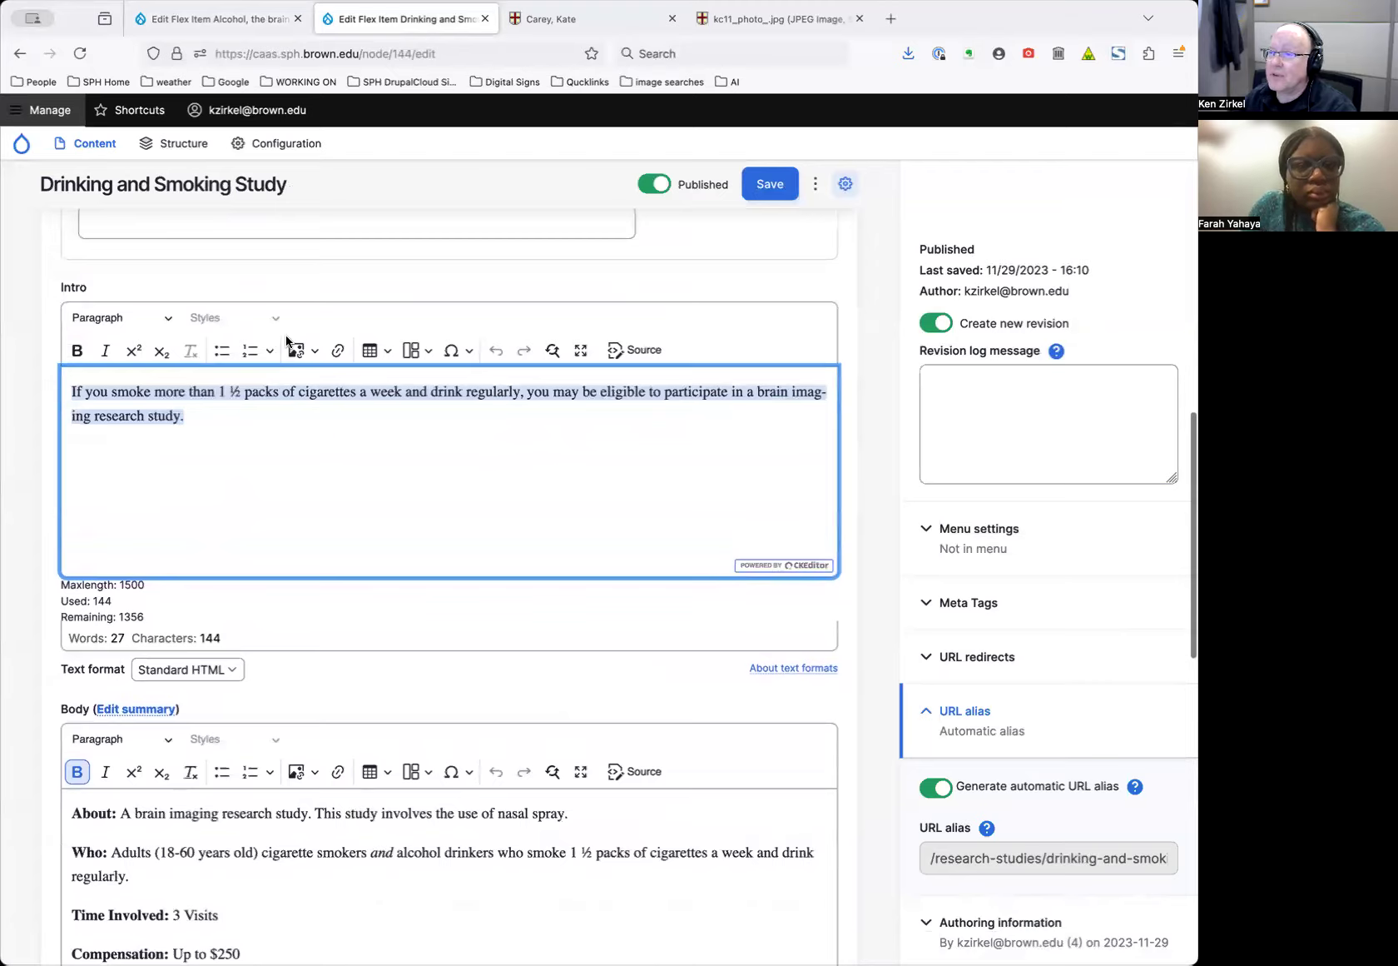
{"action": "scroll", "coordinate": [285, 337], "scroll_direction": "up", "scroll_amount": 12}
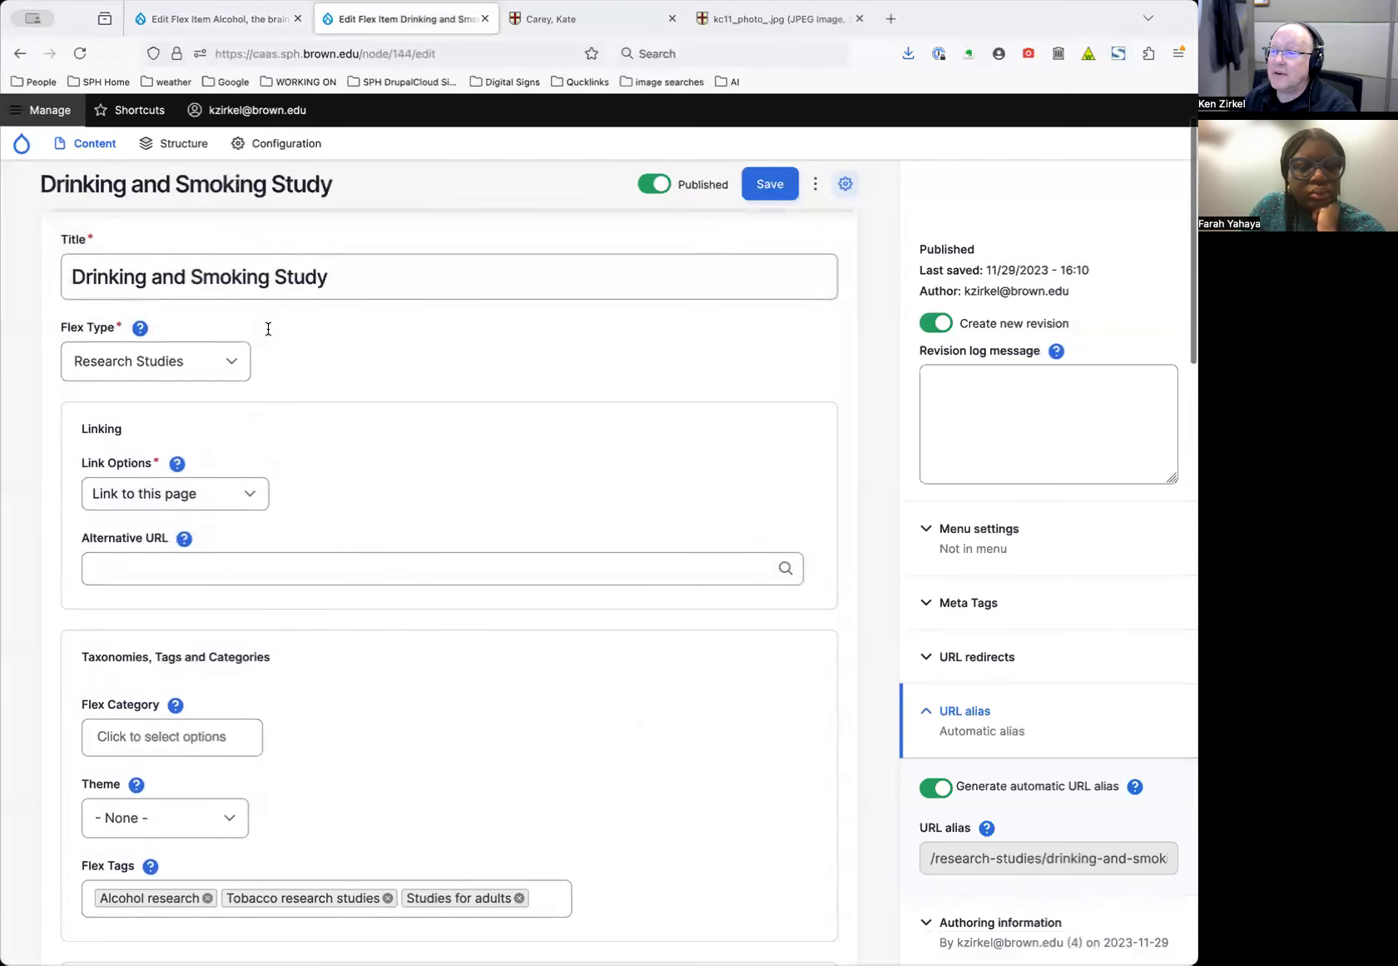
{"action": "scroll", "coordinate": [268, 329], "scroll_direction": "up", "scroll_amount": 2}
Open the study's public page in a new tab, then return to the edit form
{"action": "left_click_drag", "start_coordinate": [65, 262], "coordinate": [560, 12]}
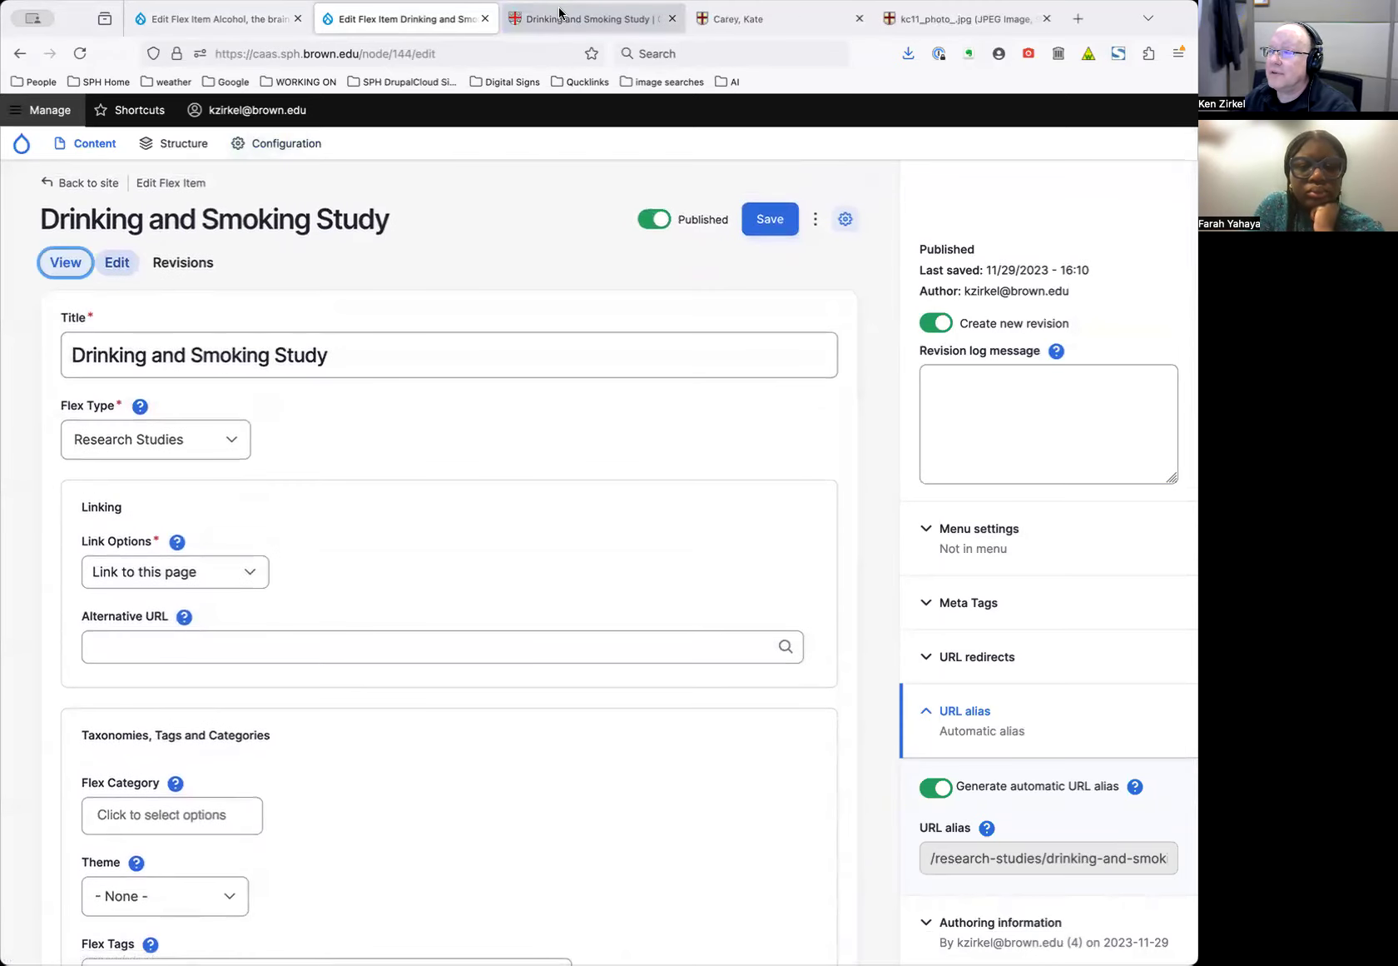
{"action": "left_click", "coordinate": [559, 11]}
{"action": "scroll", "coordinate": [592, 568], "scroll_direction": "down", "scroll_amount": 3}
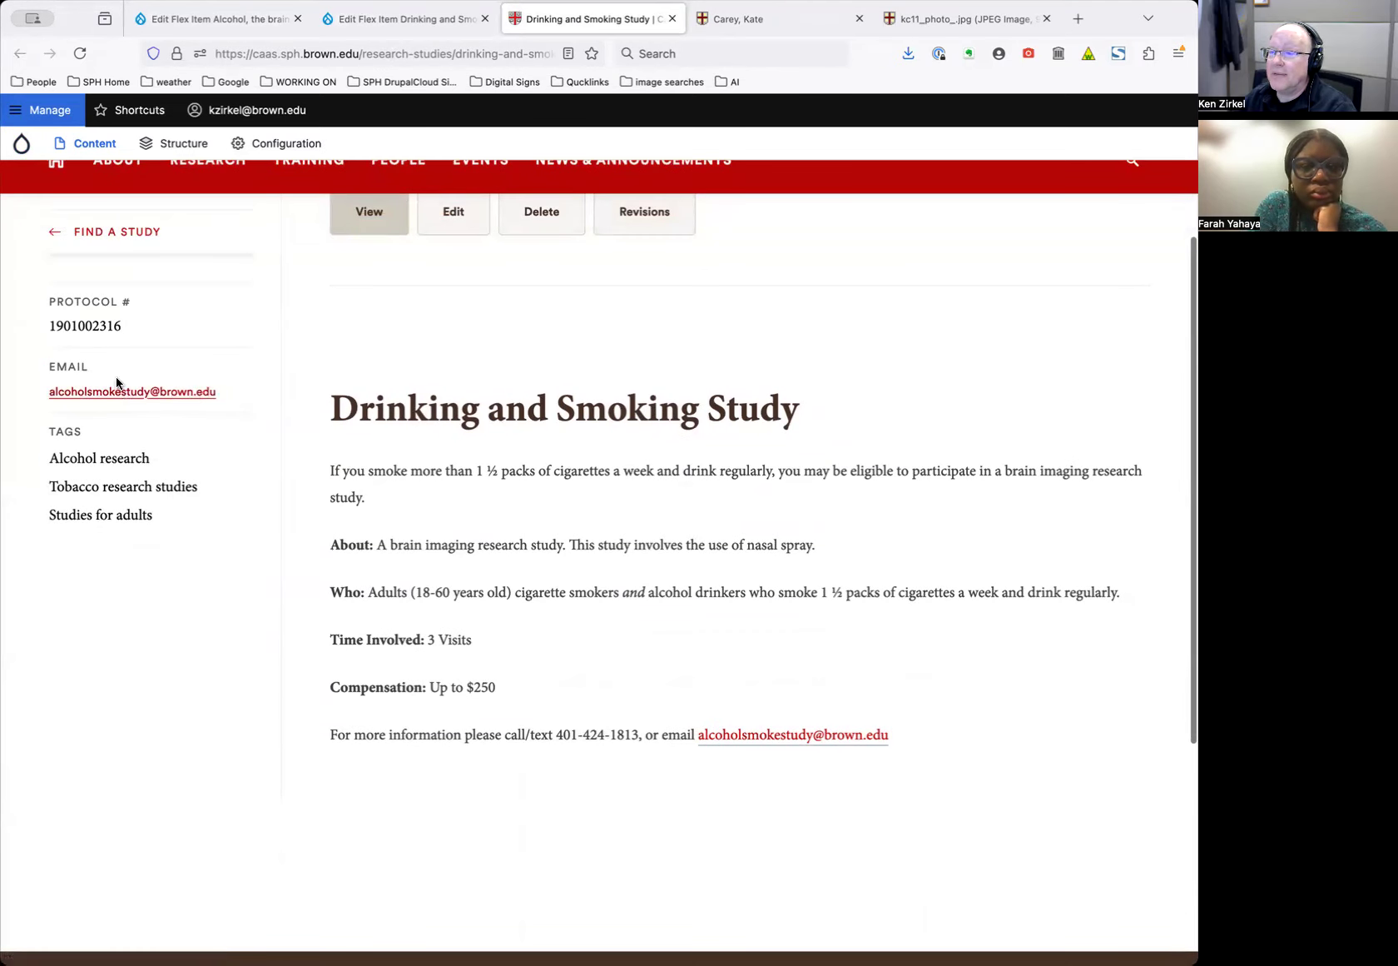
{"action": "left_click", "coordinate": [412, 18]}
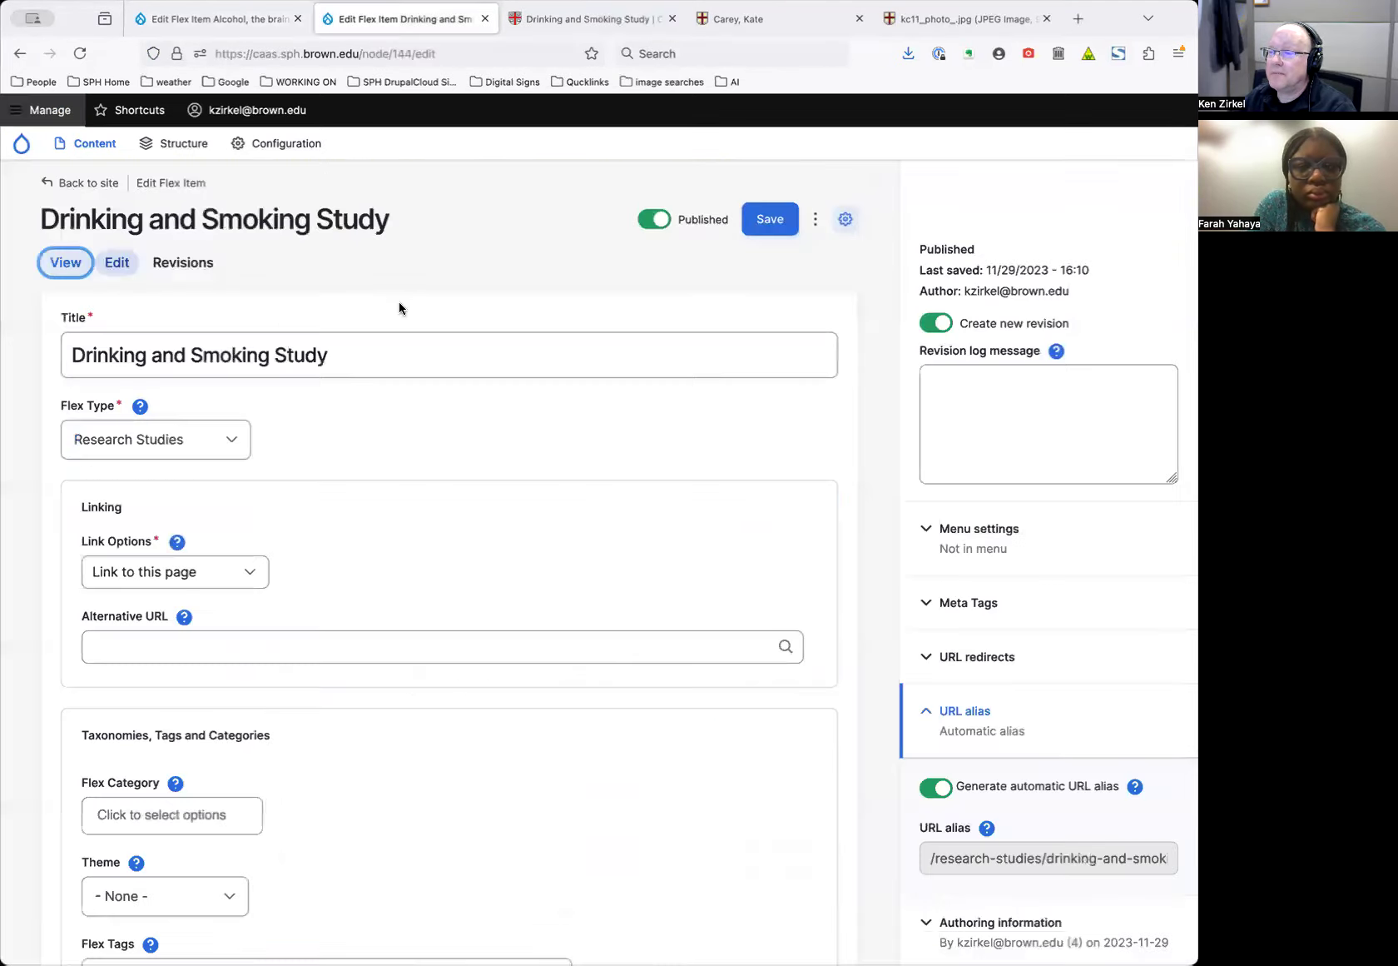
Expand the study's Custom Fields and inspect the Protocol # label and value
{"action": "scroll", "coordinate": [421, 376], "scroll_direction": "down", "scroll_amount": 3}
{"action": "scroll", "coordinate": [450, 449], "scroll_direction": "down", "scroll_amount": 6}
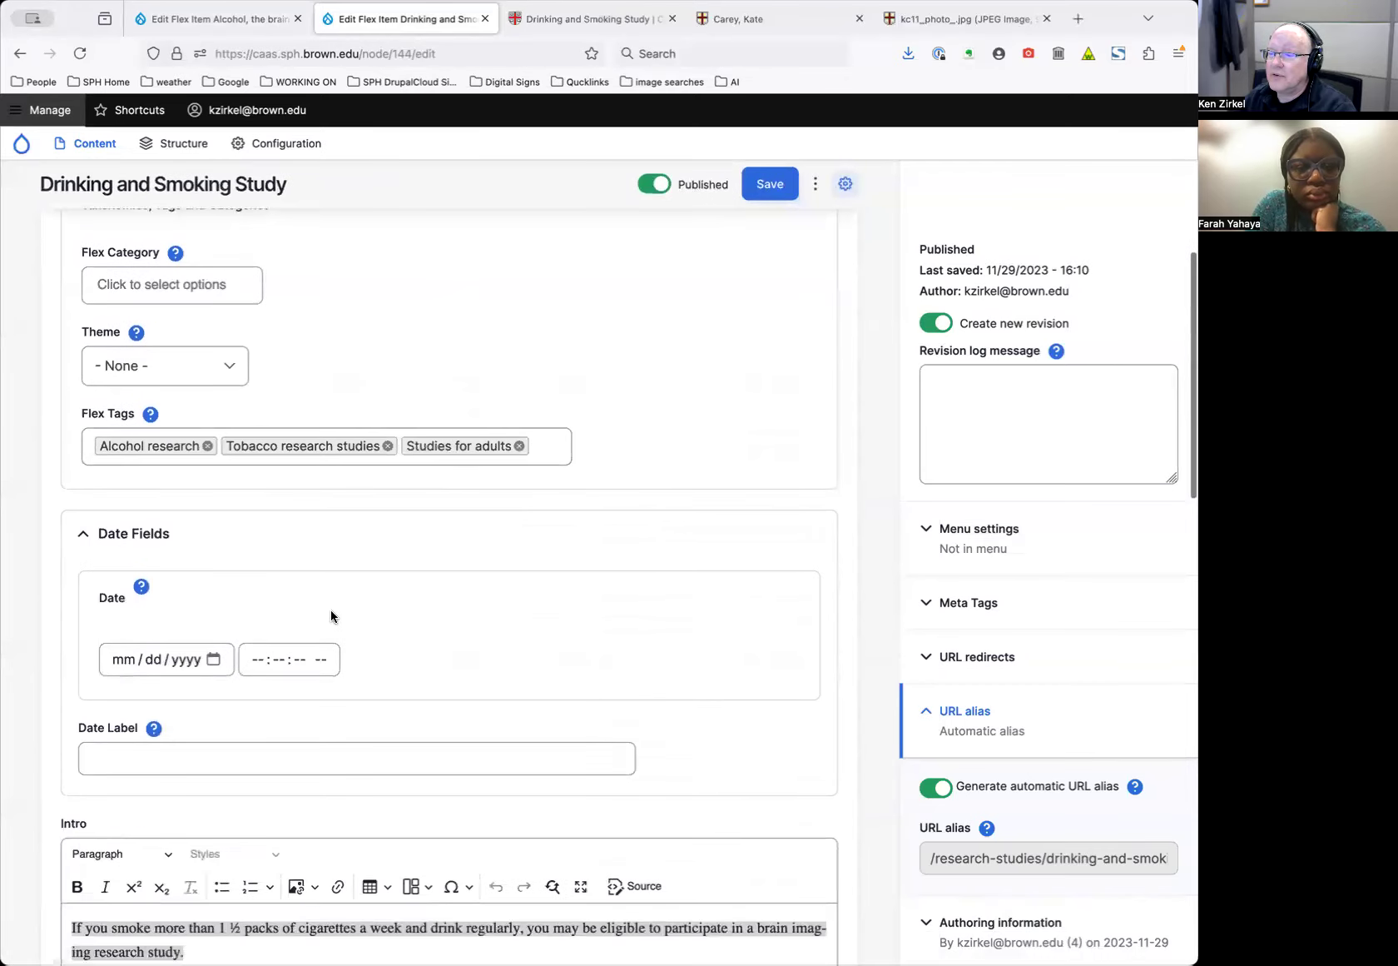
{"action": "scroll", "coordinate": [335, 626], "scroll_direction": "down", "scroll_amount": 9}
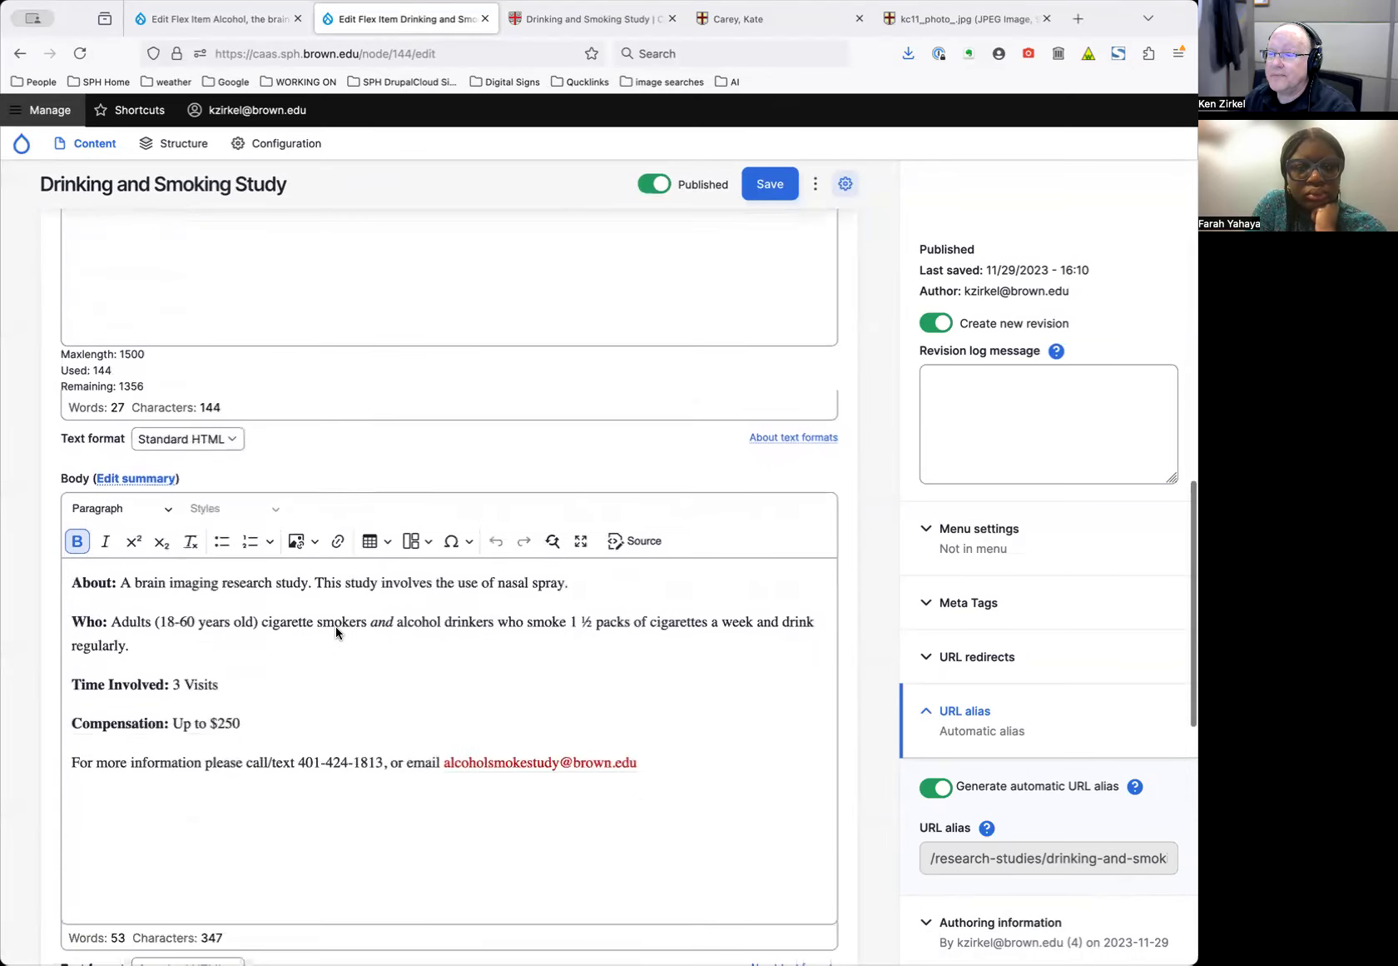
{"action": "scroll", "coordinate": [336, 628], "scroll_direction": "down", "scroll_amount": 5}
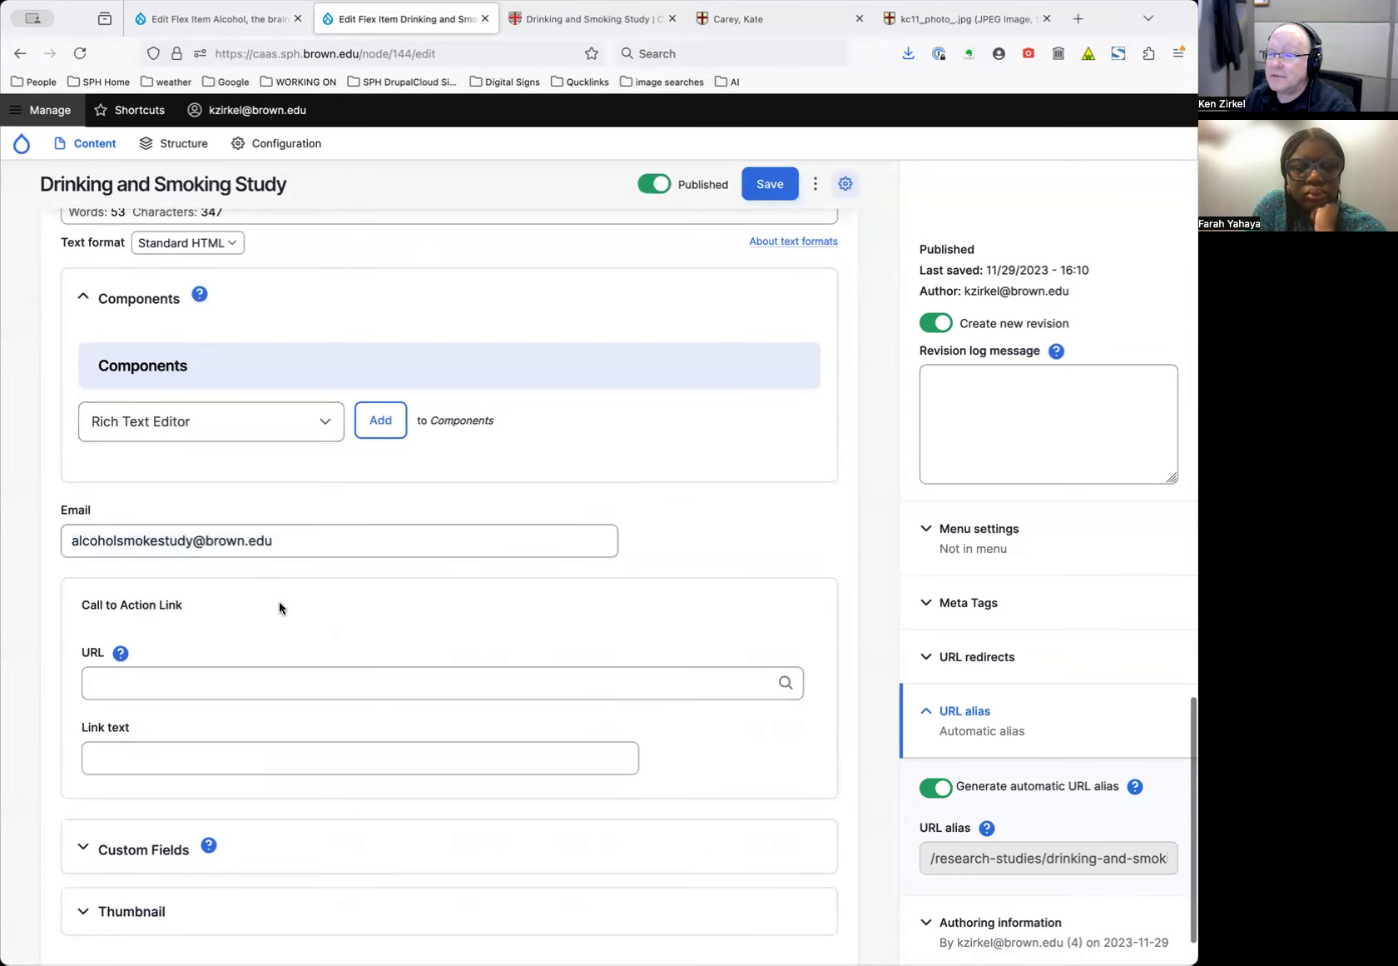
{"action": "scroll", "coordinate": [279, 601], "scroll_direction": "down", "scroll_amount": 2}
{"action": "left_click", "coordinate": [166, 778]}
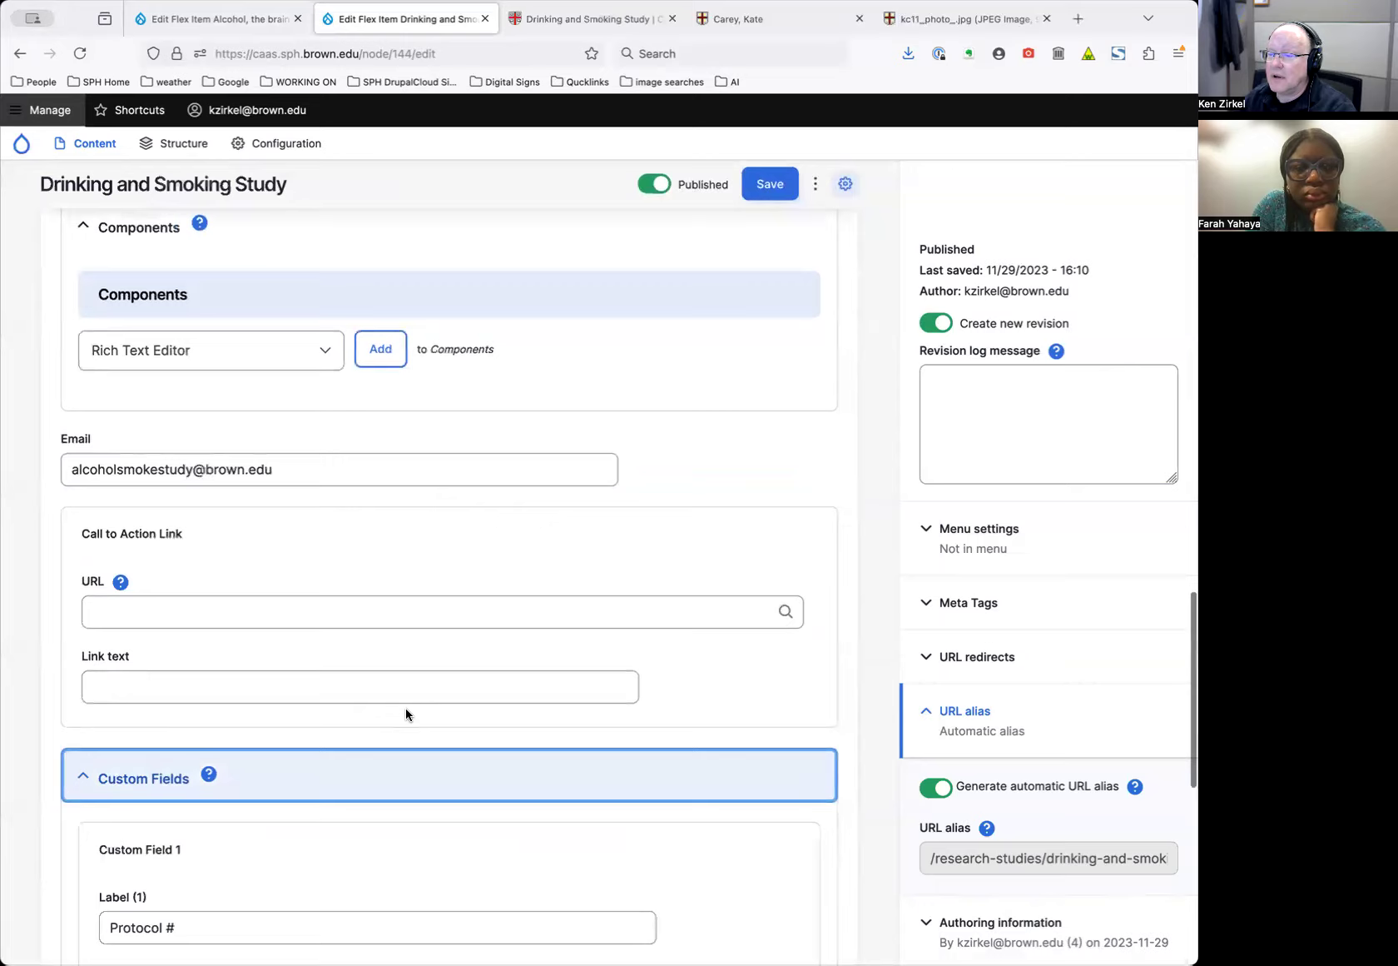
{"action": "scroll", "coordinate": [405, 707], "scroll_direction": "down", "scroll_amount": 4}
{"action": "mouse_move", "coordinate": [209, 634]}
{"action": "left_mouse_down"}
{"action": "mouse_move", "coordinate": [194, 600]}
{"action": "mouse_move", "coordinate": [203, 664]}
{"action": "left_mouse_up"}
{"action": "scroll", "coordinate": [204, 663], "scroll_direction": "down", "scroll_amount": 1}
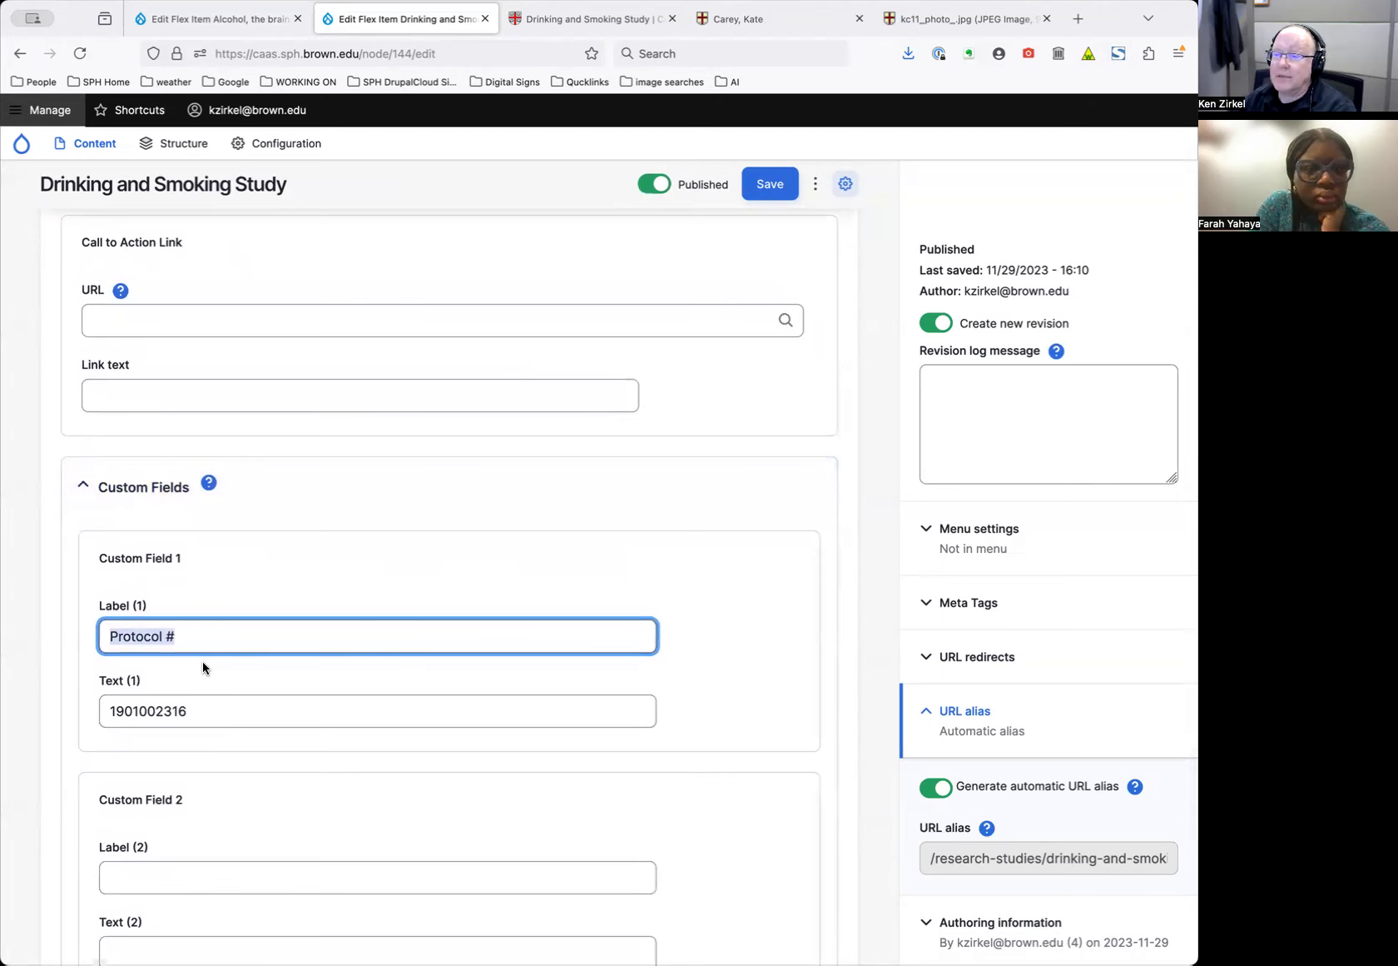
{"action": "left_click_drag", "start_coordinate": [209, 704], "coordinate": [277, 674]}
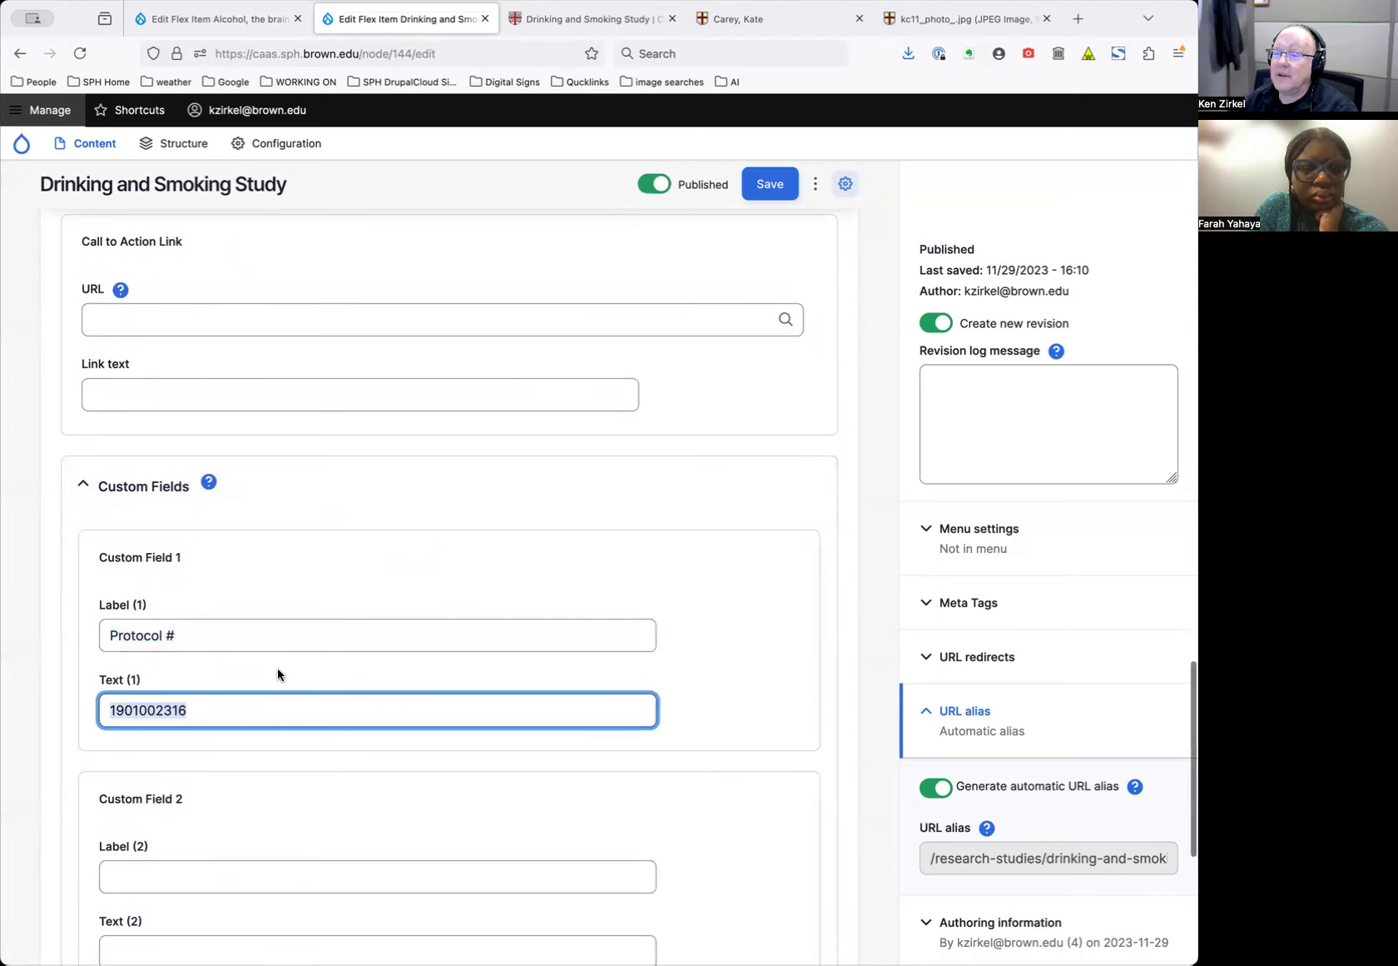
Compare the Protocol # against the published Drinking and Smoking Study page
{"action": "left_click", "coordinate": [596, 19]}
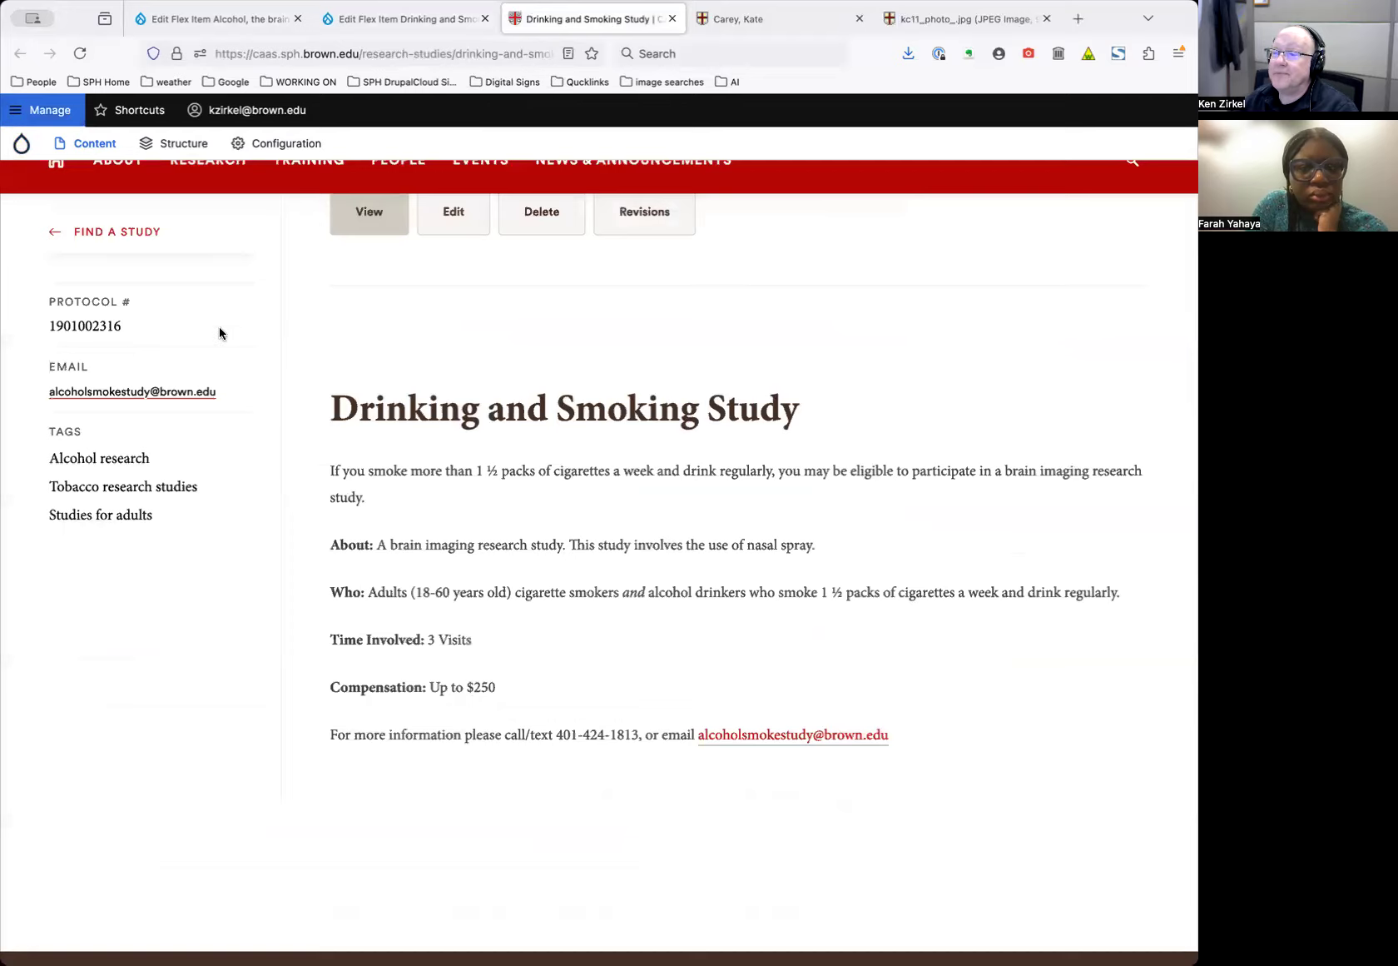
{"action": "scroll", "coordinate": [111, 369], "scroll_direction": "up", "scroll_amount": 3}
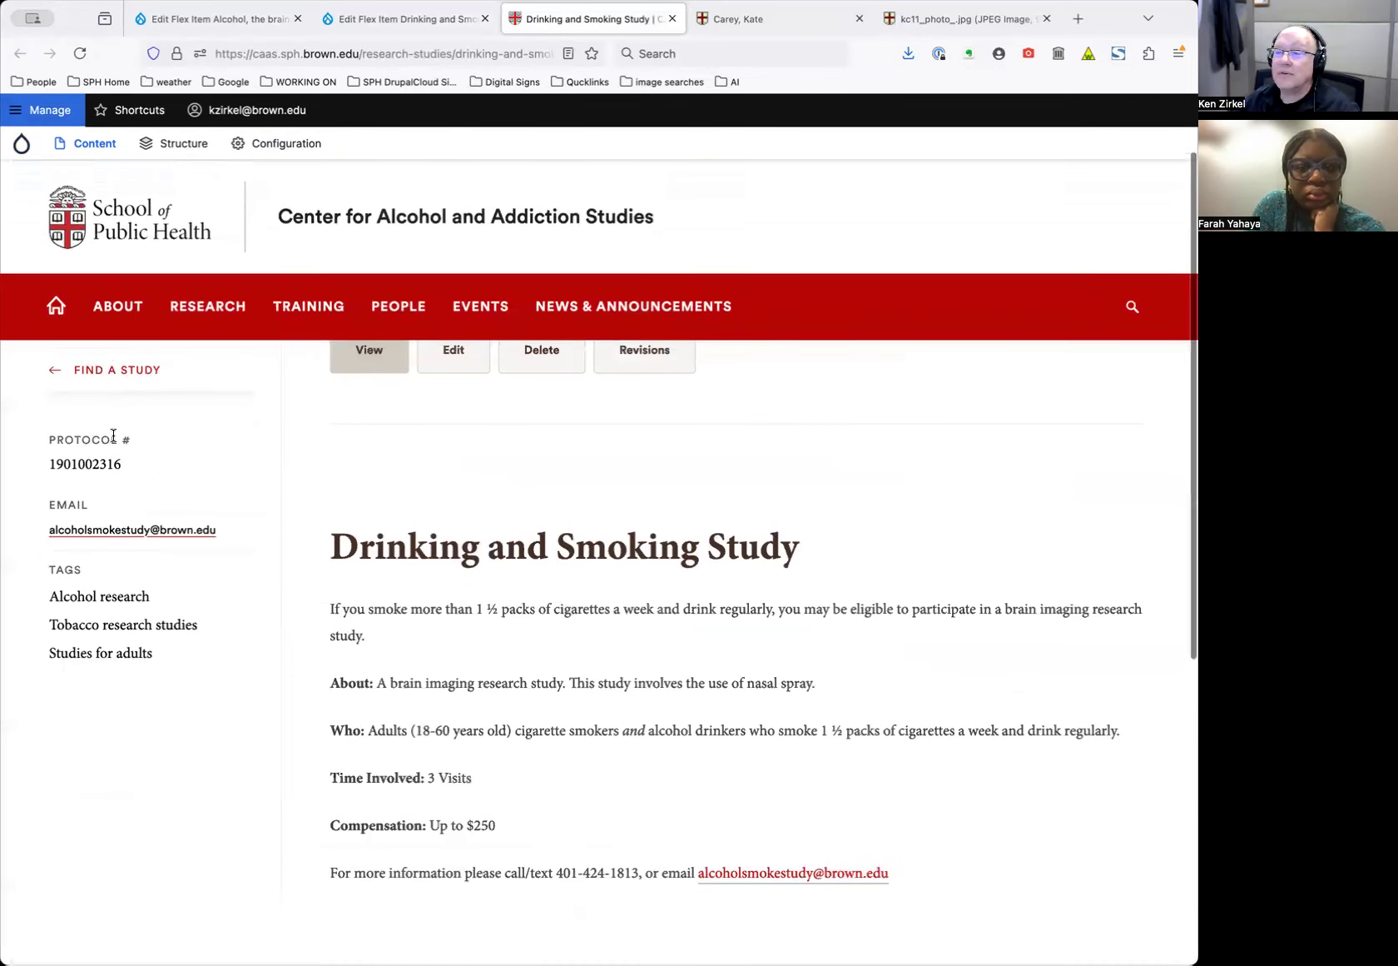
{"action": "left_click", "coordinate": [213, 440]}
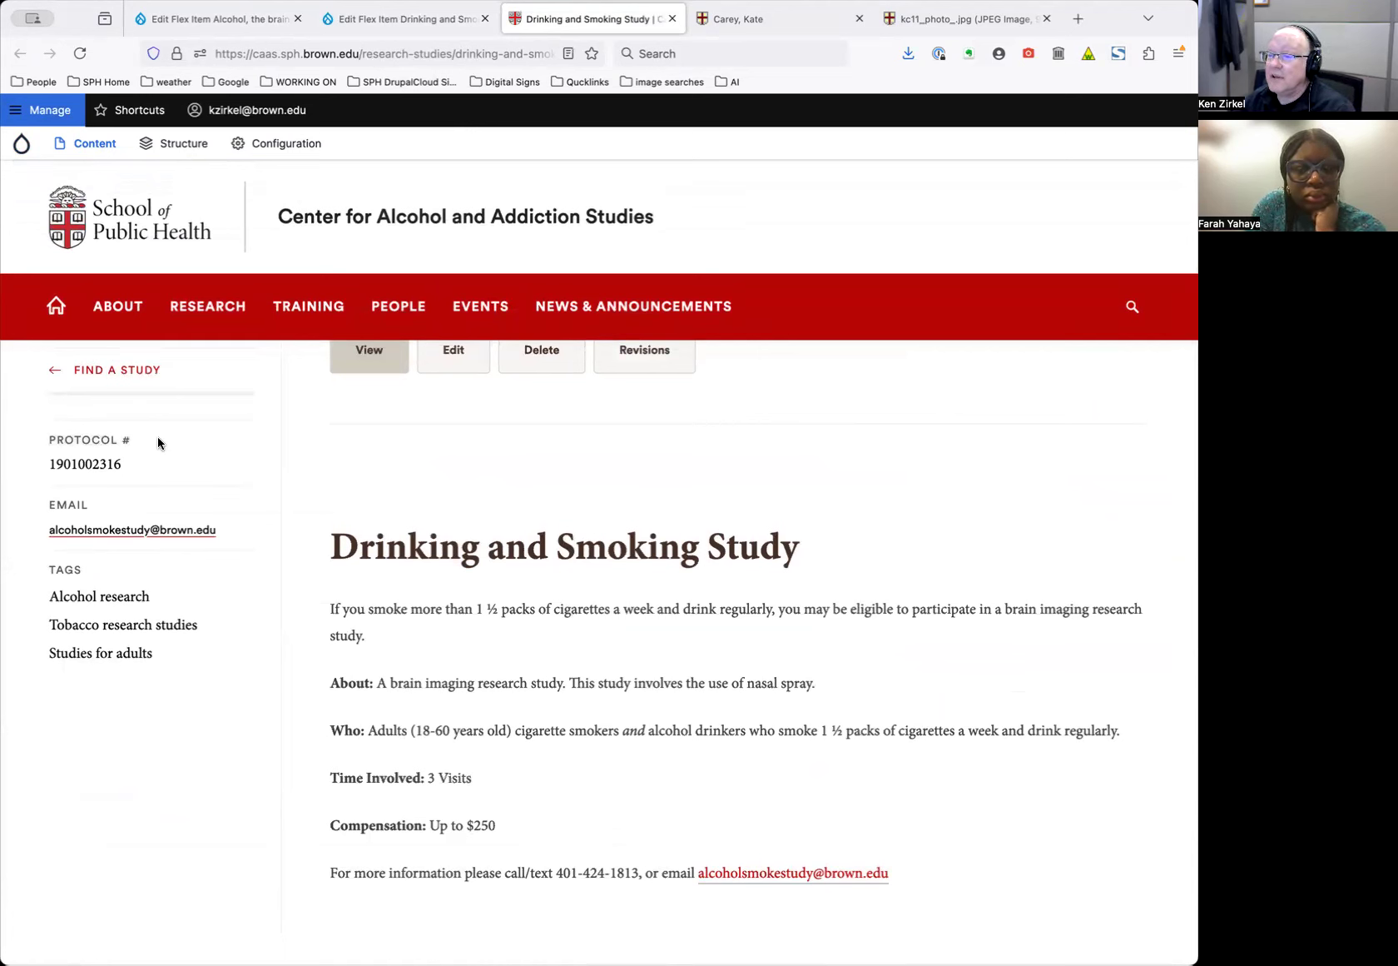
{"action": "scroll", "coordinate": [188, 439], "scroll_direction": "down", "scroll_amount": 1}
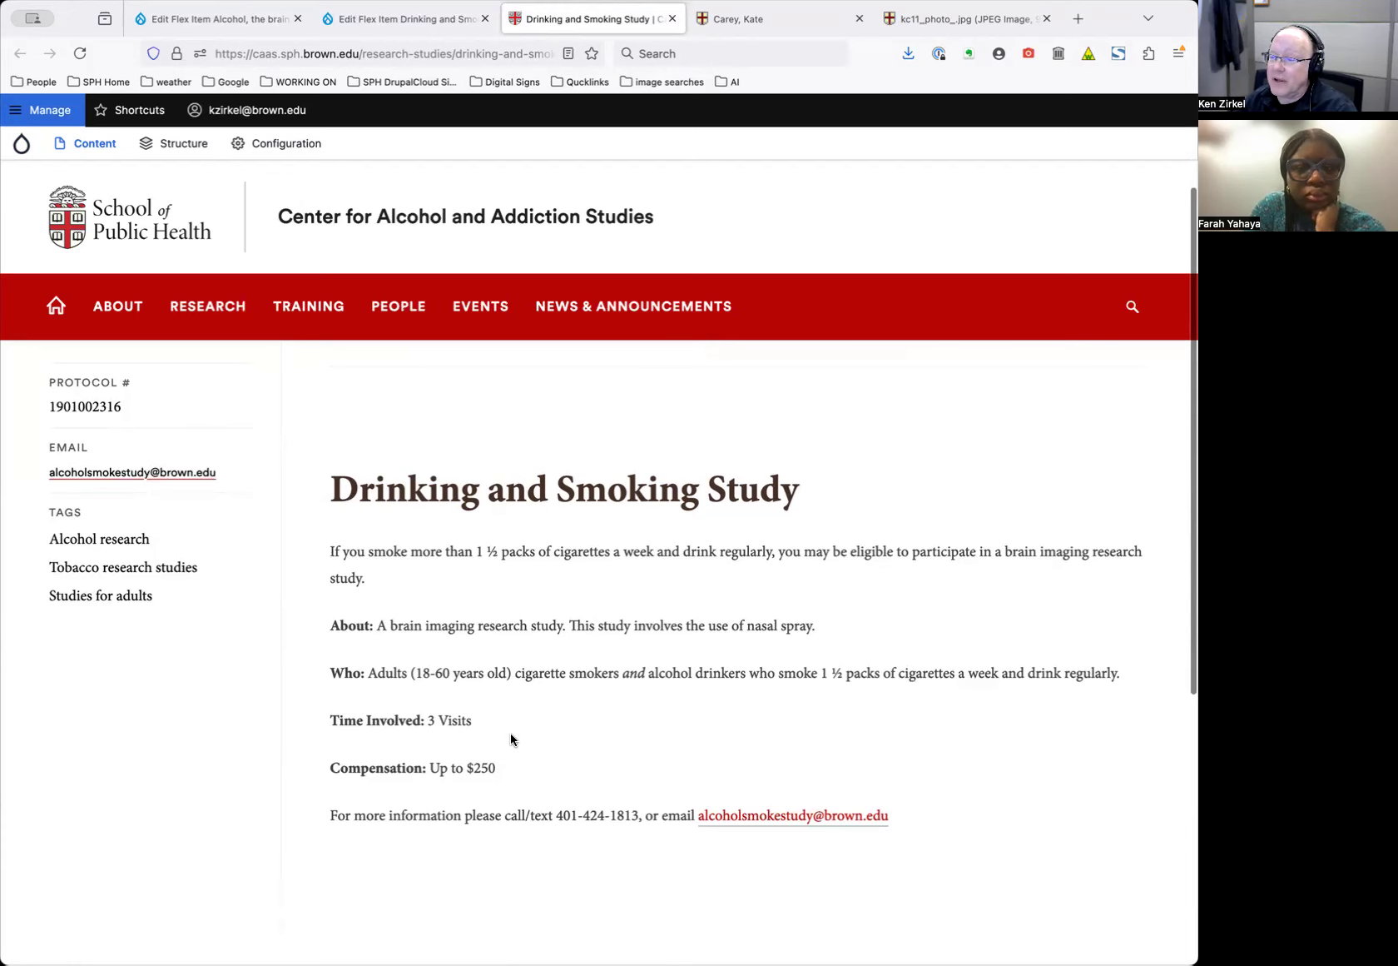
{"action": "scroll", "coordinate": [511, 738], "scroll_direction": "up", "scroll_amount": 2}
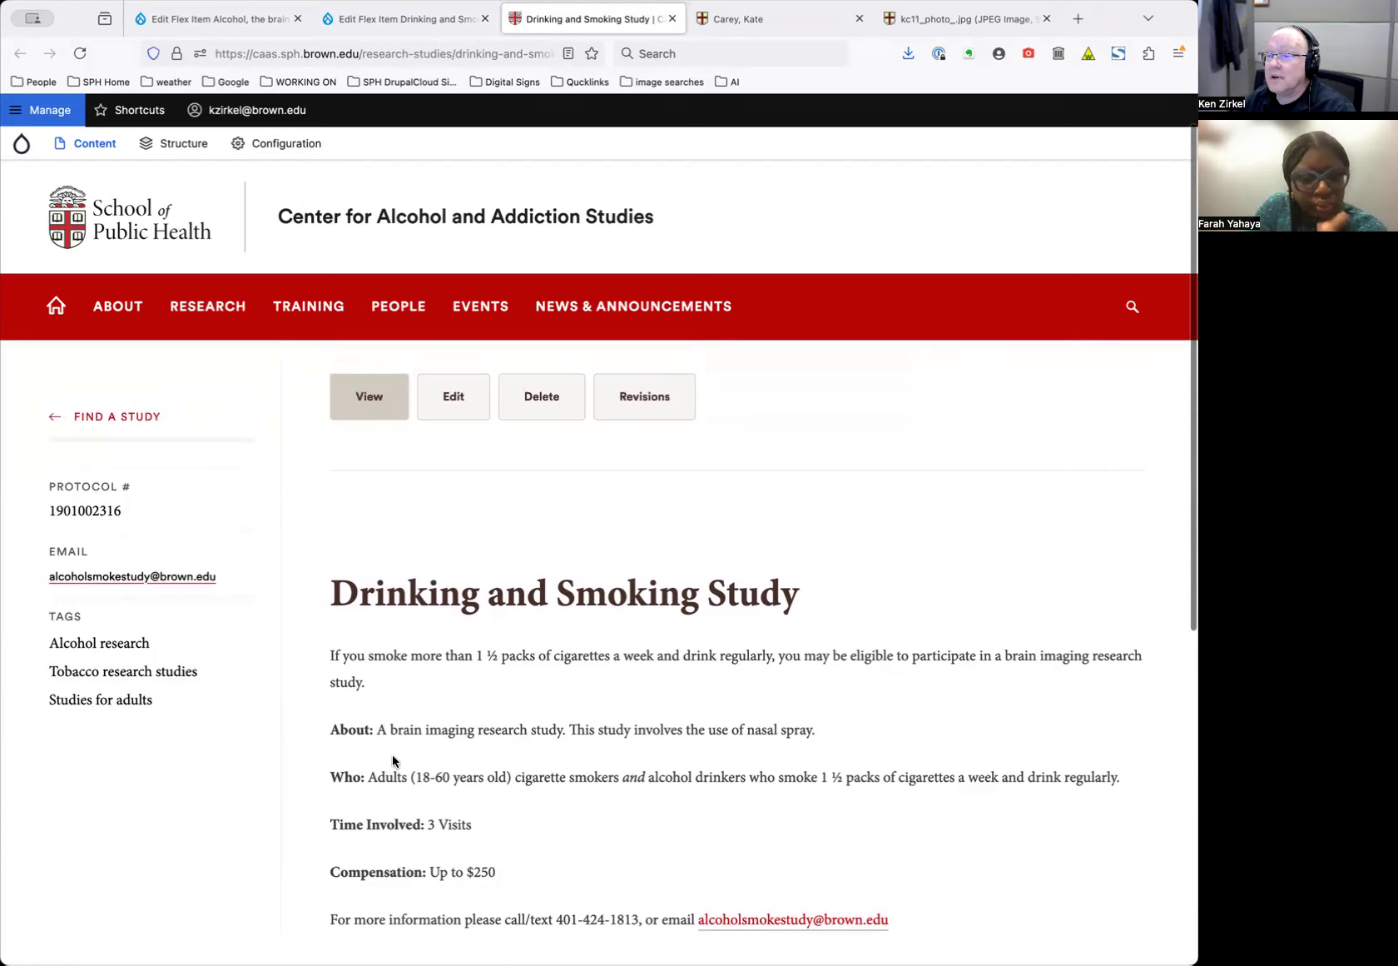
{"action": "scroll", "coordinate": [393, 761], "scroll_direction": "up", "scroll_amount": 1}
Open Project MAP for editing via Find a Study and HIV Research Studies
{"action": "left_click", "coordinate": [138, 472]}
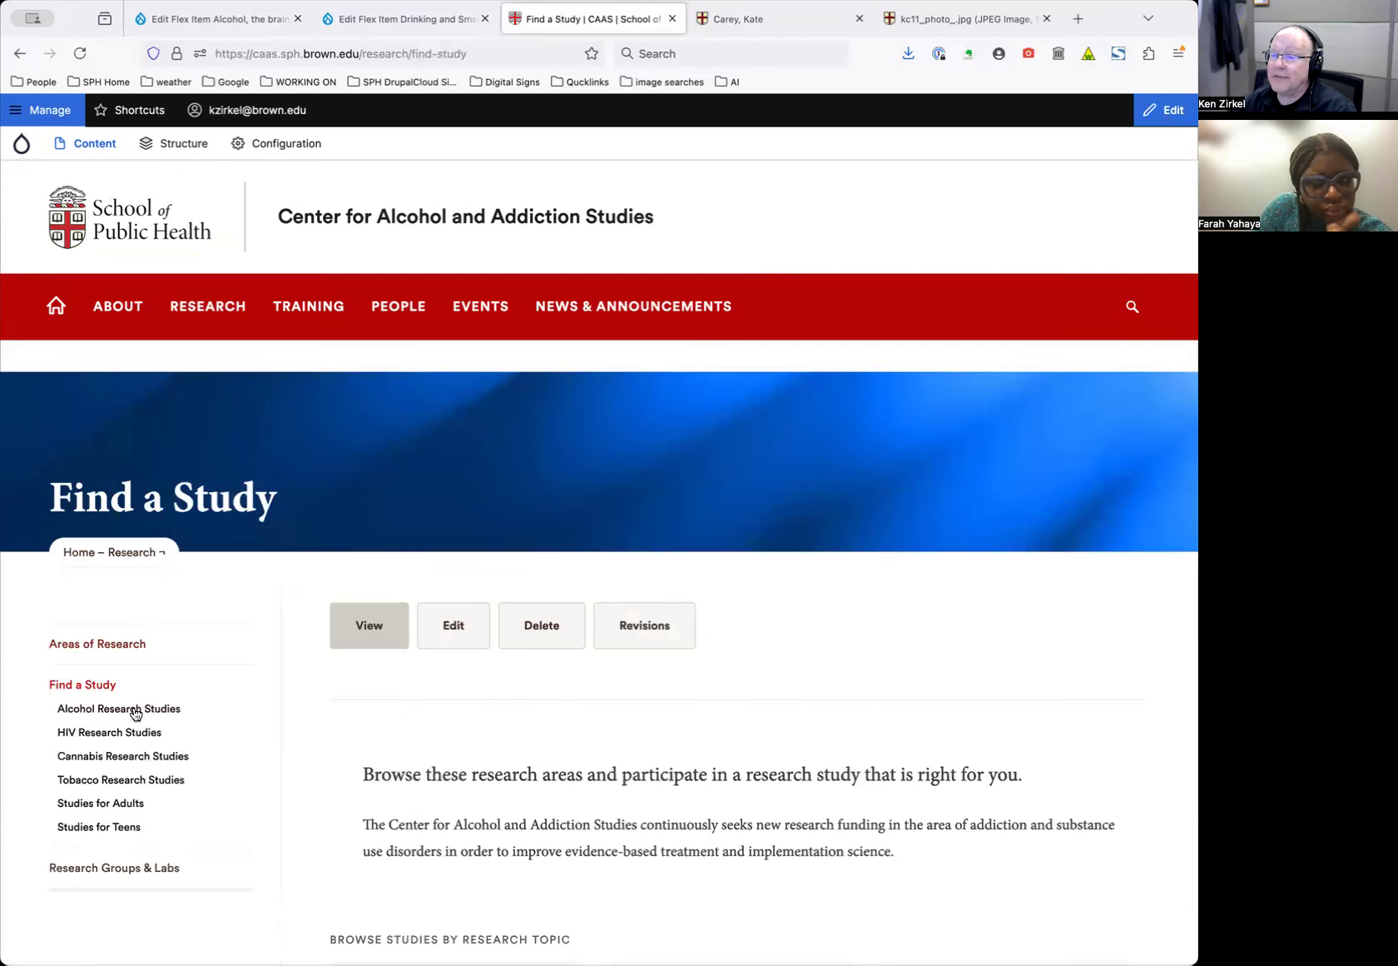
{"action": "left_click", "coordinate": [119, 732]}
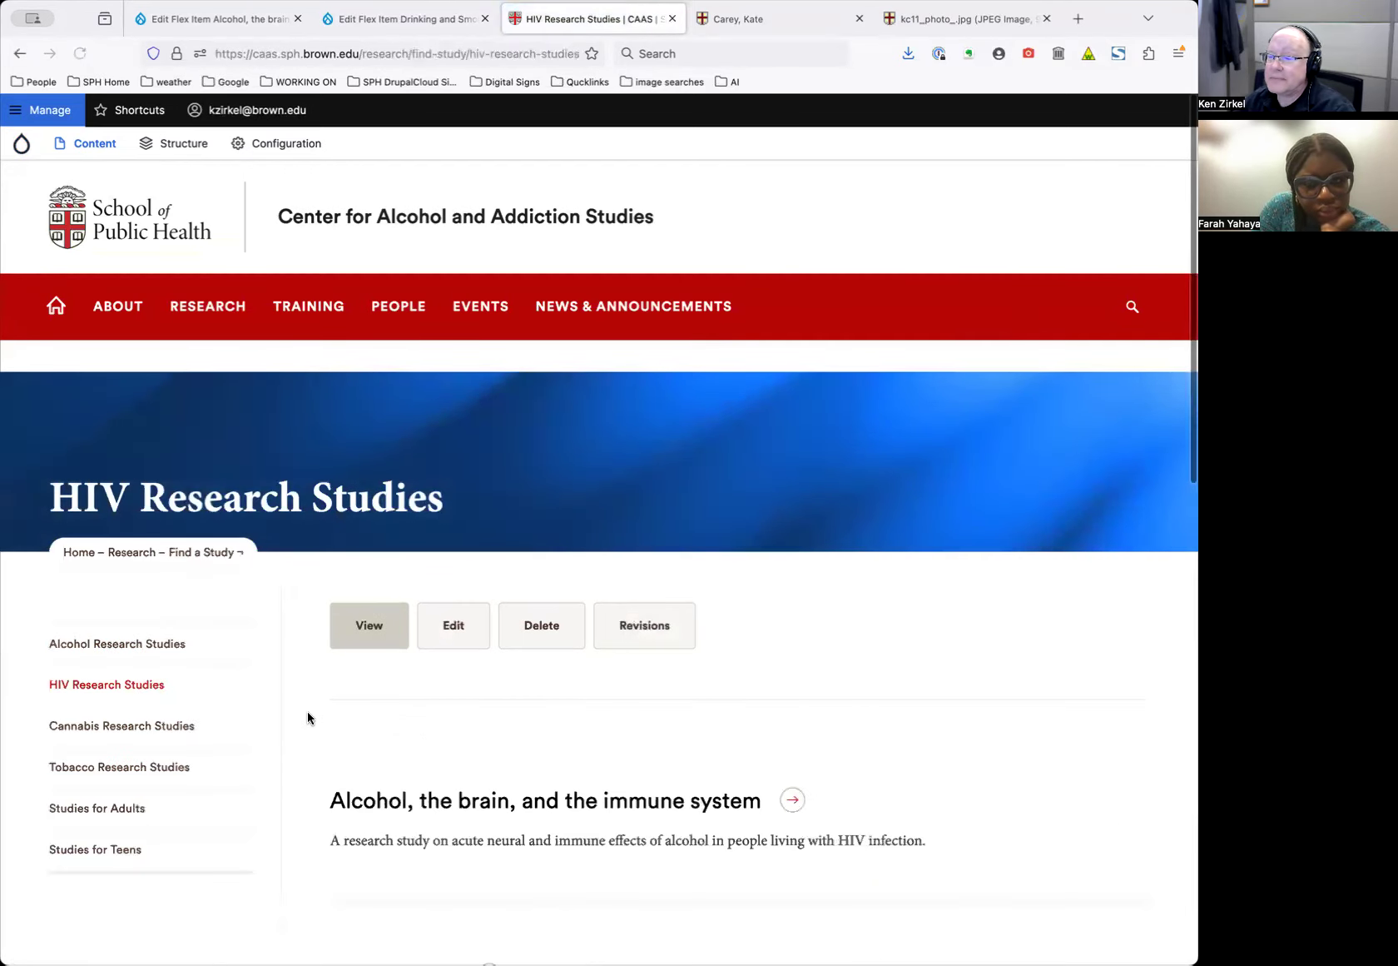
{"action": "scroll", "coordinate": [308, 718], "scroll_direction": "down", "scroll_amount": 4}
{"action": "left_click", "coordinate": [362, 804]}
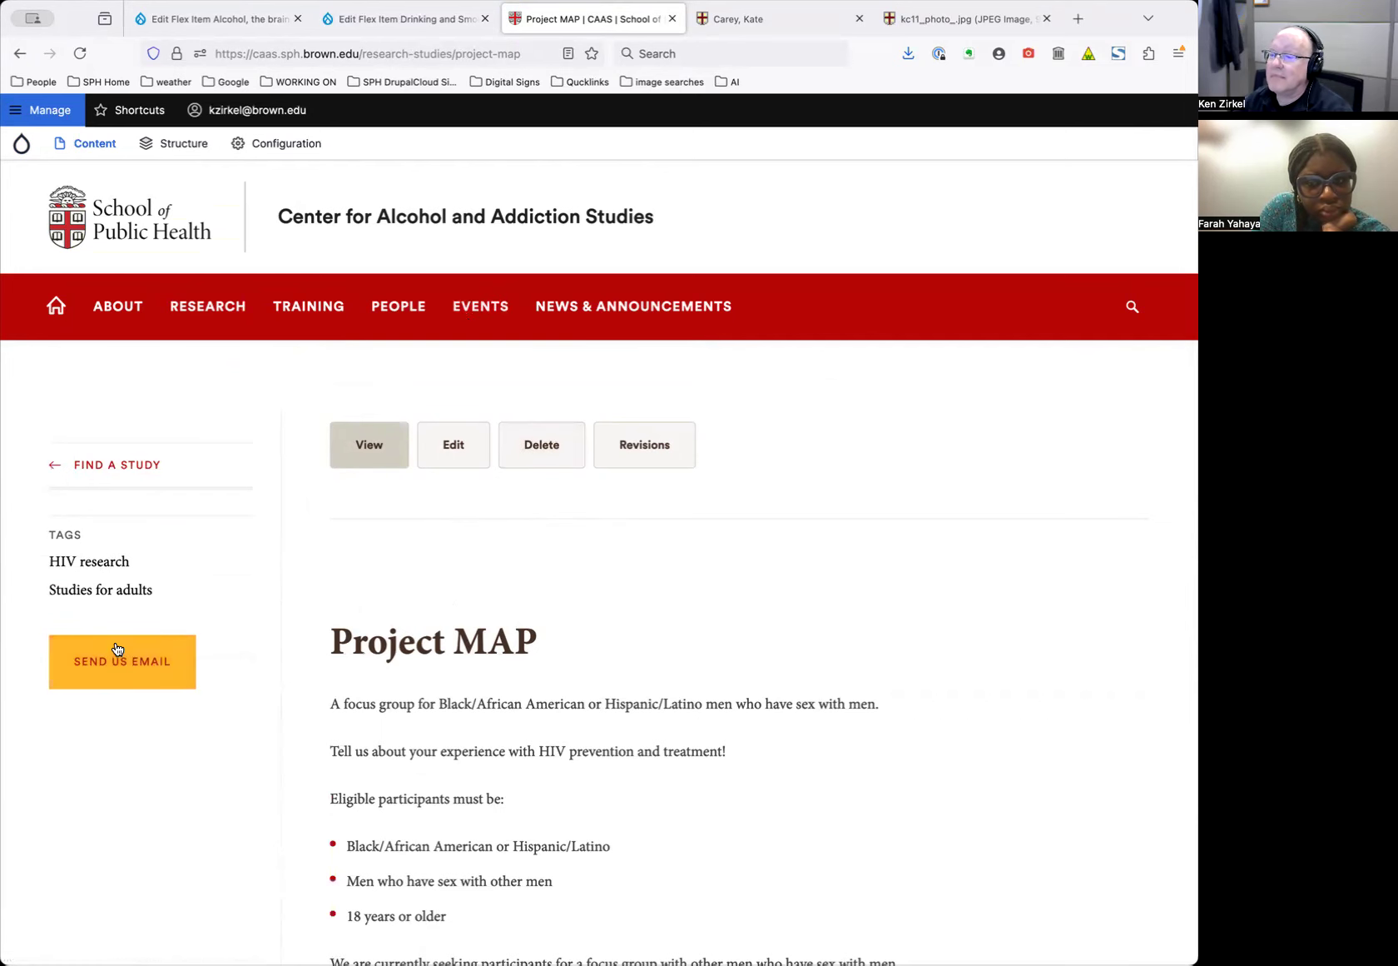
{"action": "left_click", "coordinate": [454, 446]}
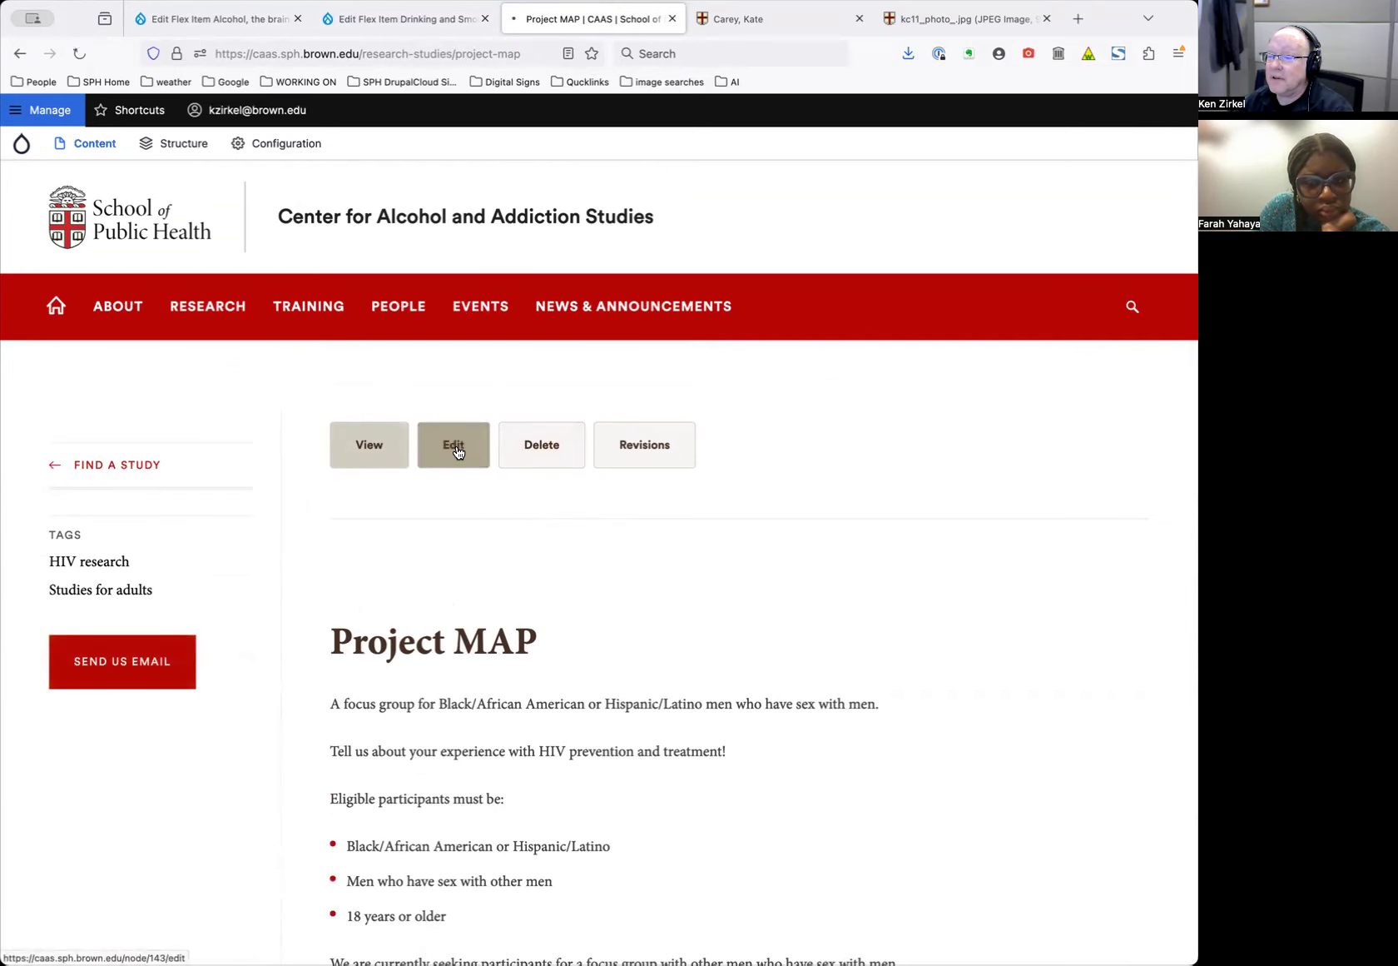
Inspect the Project MAP call-to-action mailto address and link text
{"action": "scroll", "coordinate": [447, 736], "scroll_direction": "down", "scroll_amount": 10}
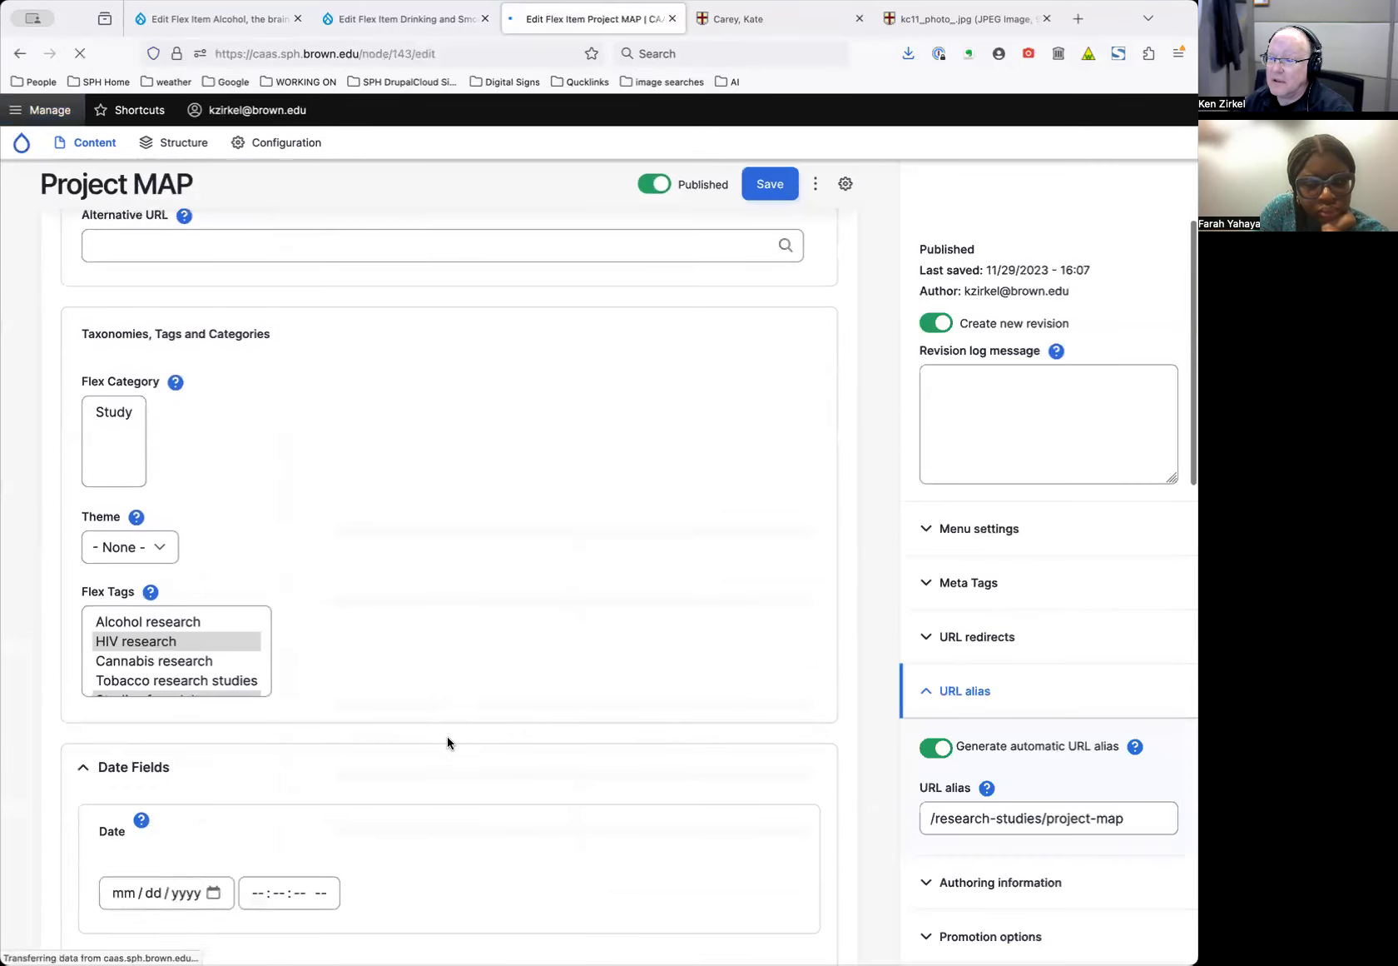
{"action": "scroll", "coordinate": [447, 736], "scroll_direction": "down", "scroll_amount": 10}
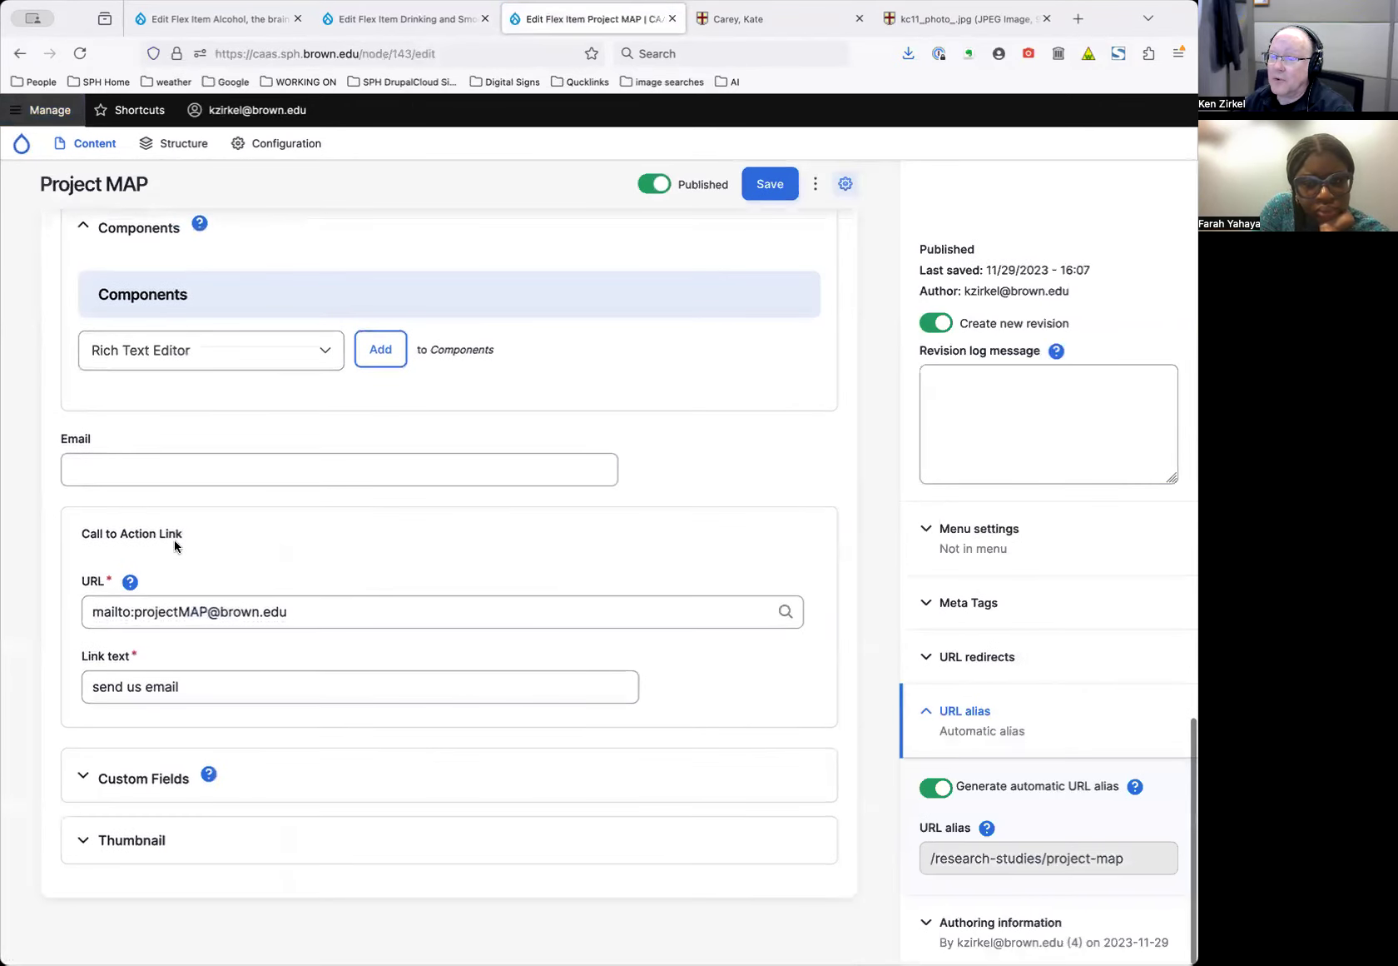
{"action": "left_click_drag", "start_coordinate": [343, 609], "coordinate": [324, 571]}
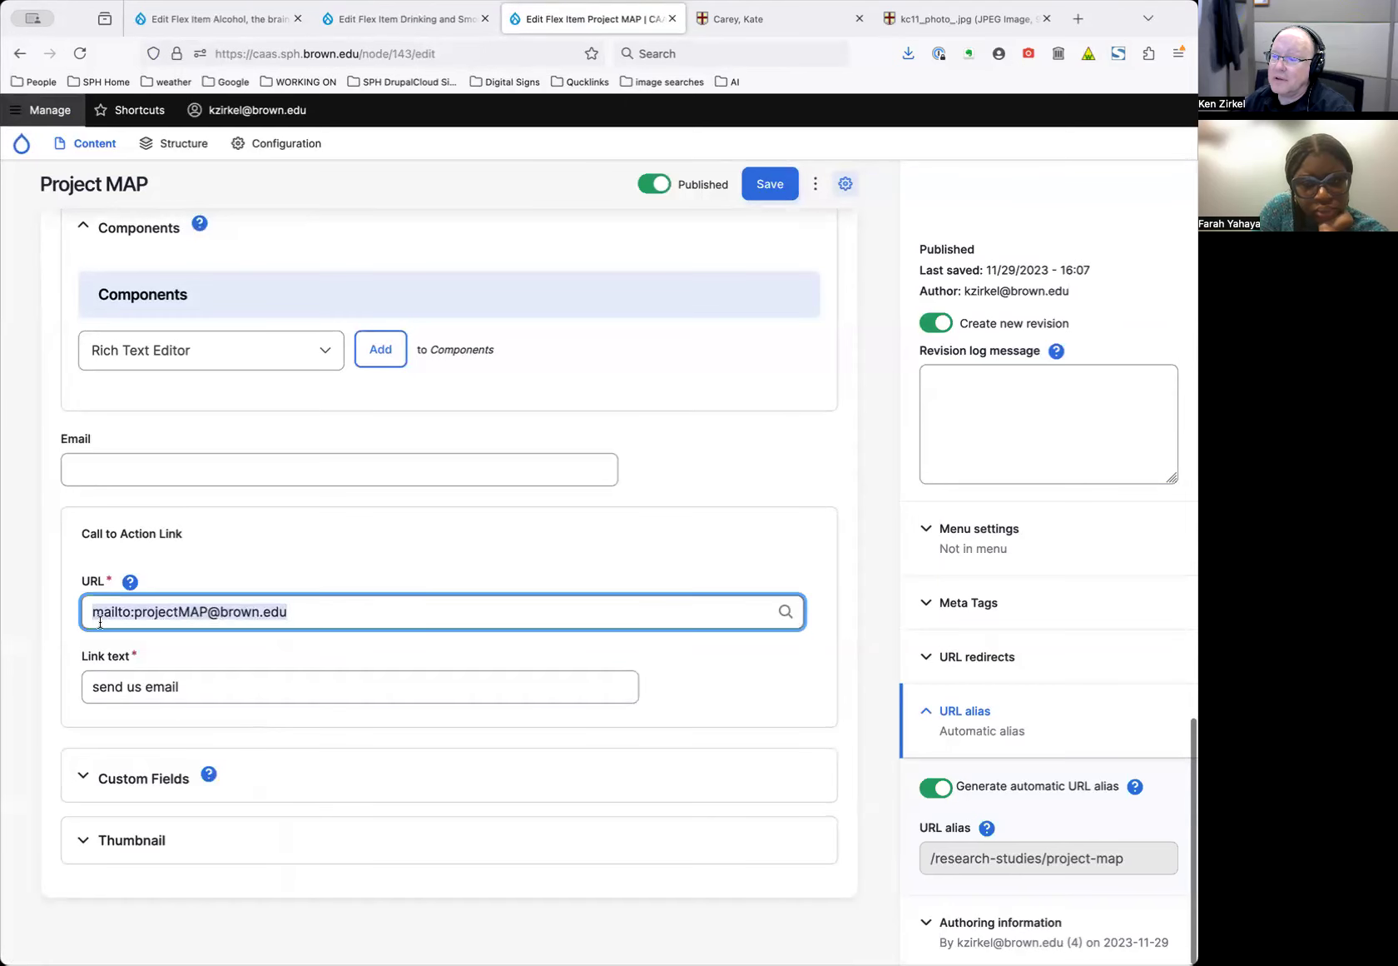
{"action": "left_click", "coordinate": [238, 696]}
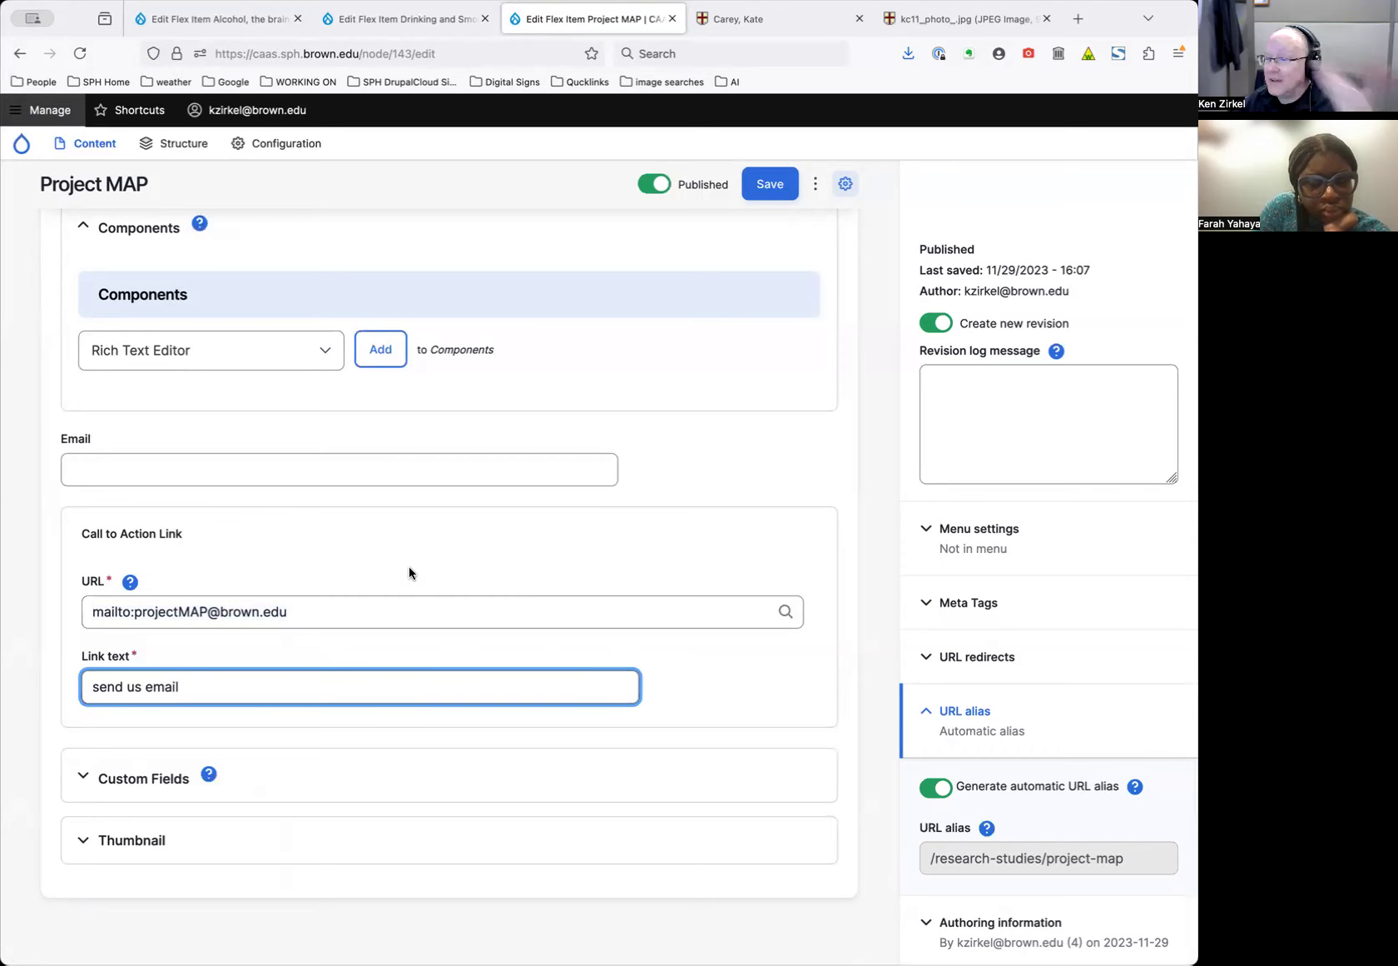
Switch to the published Project MAP page
{"action": "scroll", "coordinate": [408, 566], "scroll_direction": "up", "scroll_amount": 1}
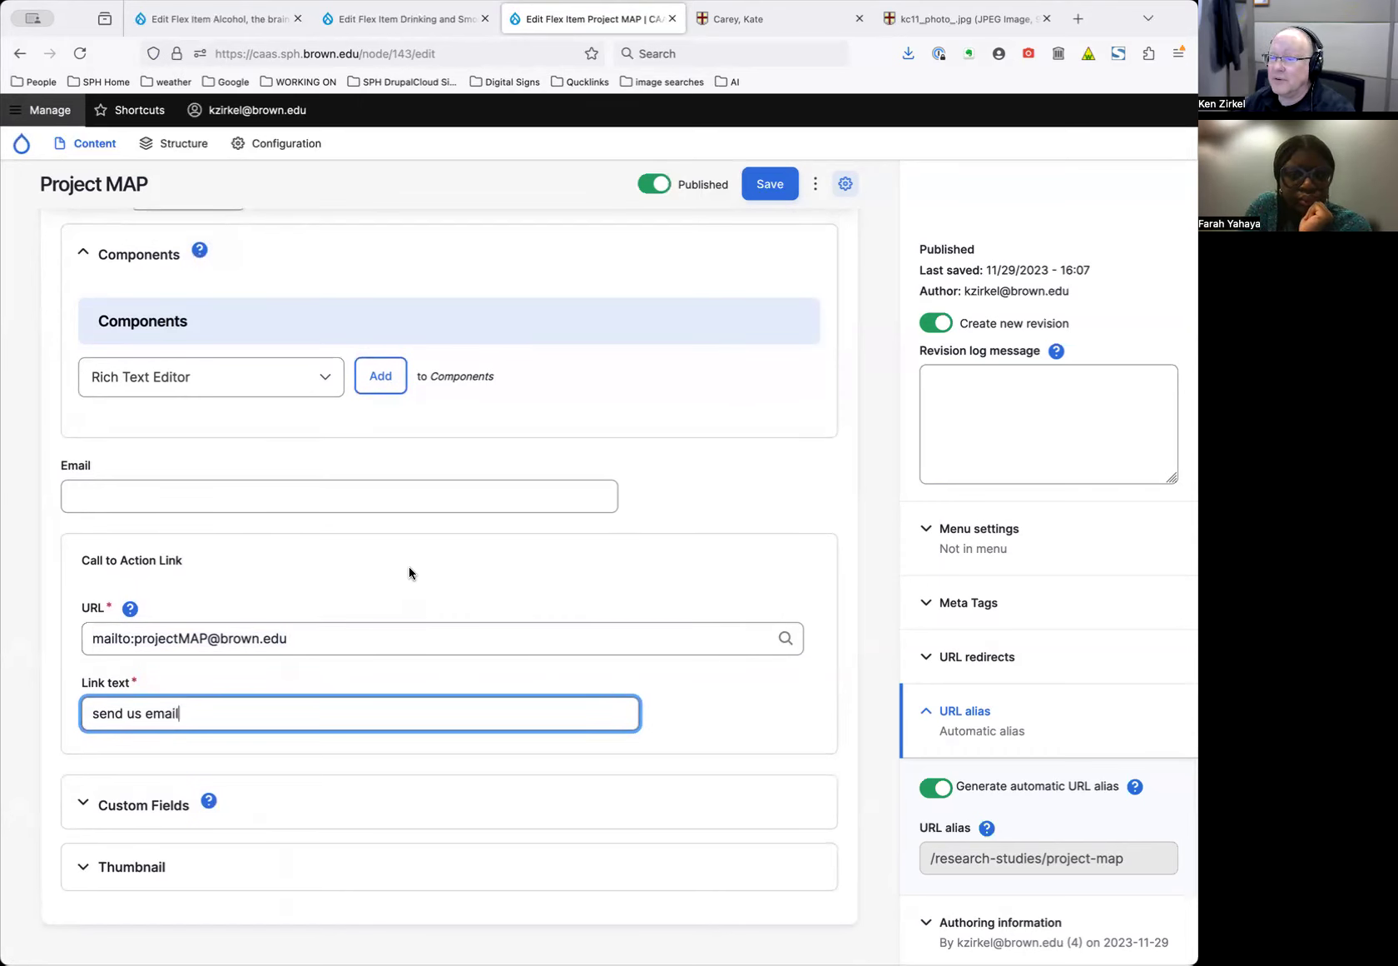
{"action": "scroll", "coordinate": [408, 563], "scroll_direction": "up", "scroll_amount": 3}
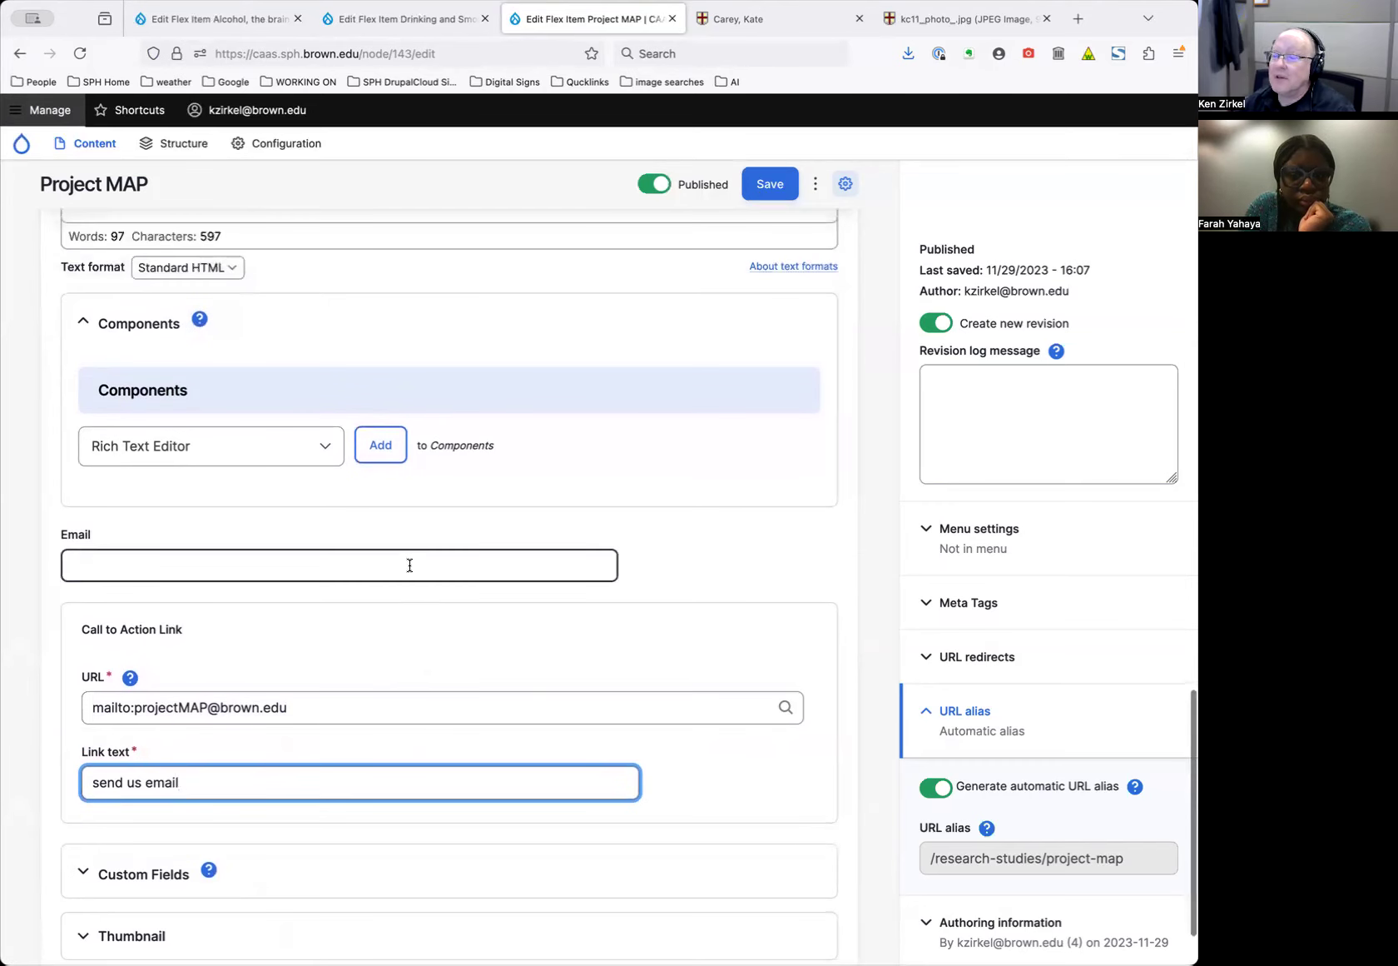
{"action": "scroll", "coordinate": [409, 565], "scroll_direction": "up", "scroll_amount": 10}
{"action": "scroll", "coordinate": [409, 567], "scroll_direction": "up", "scroll_amount": 20}
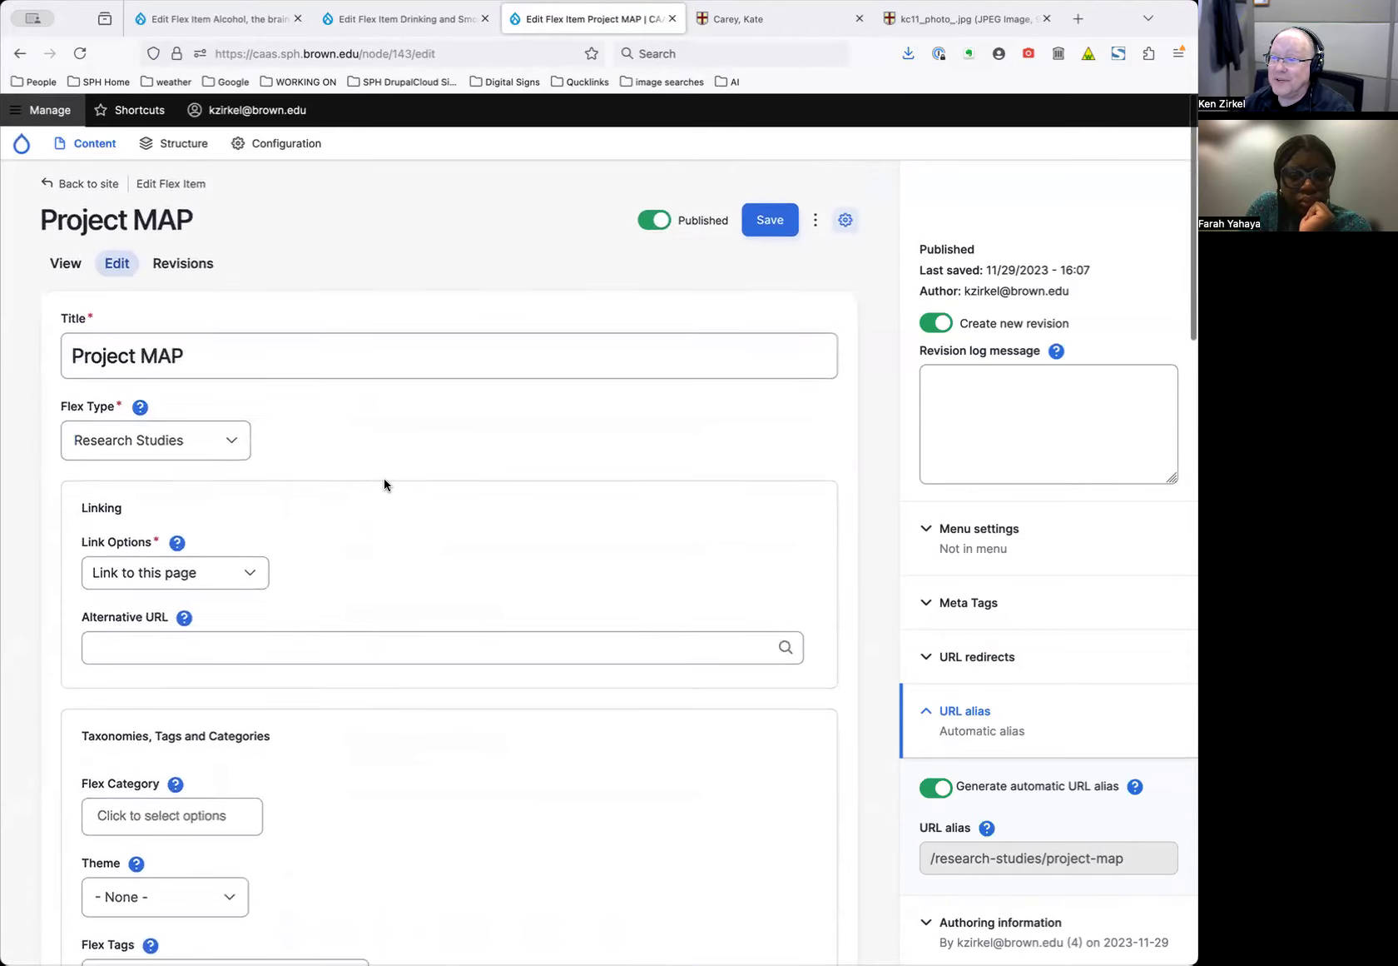
{"action": "left_click", "coordinate": [66, 263]}
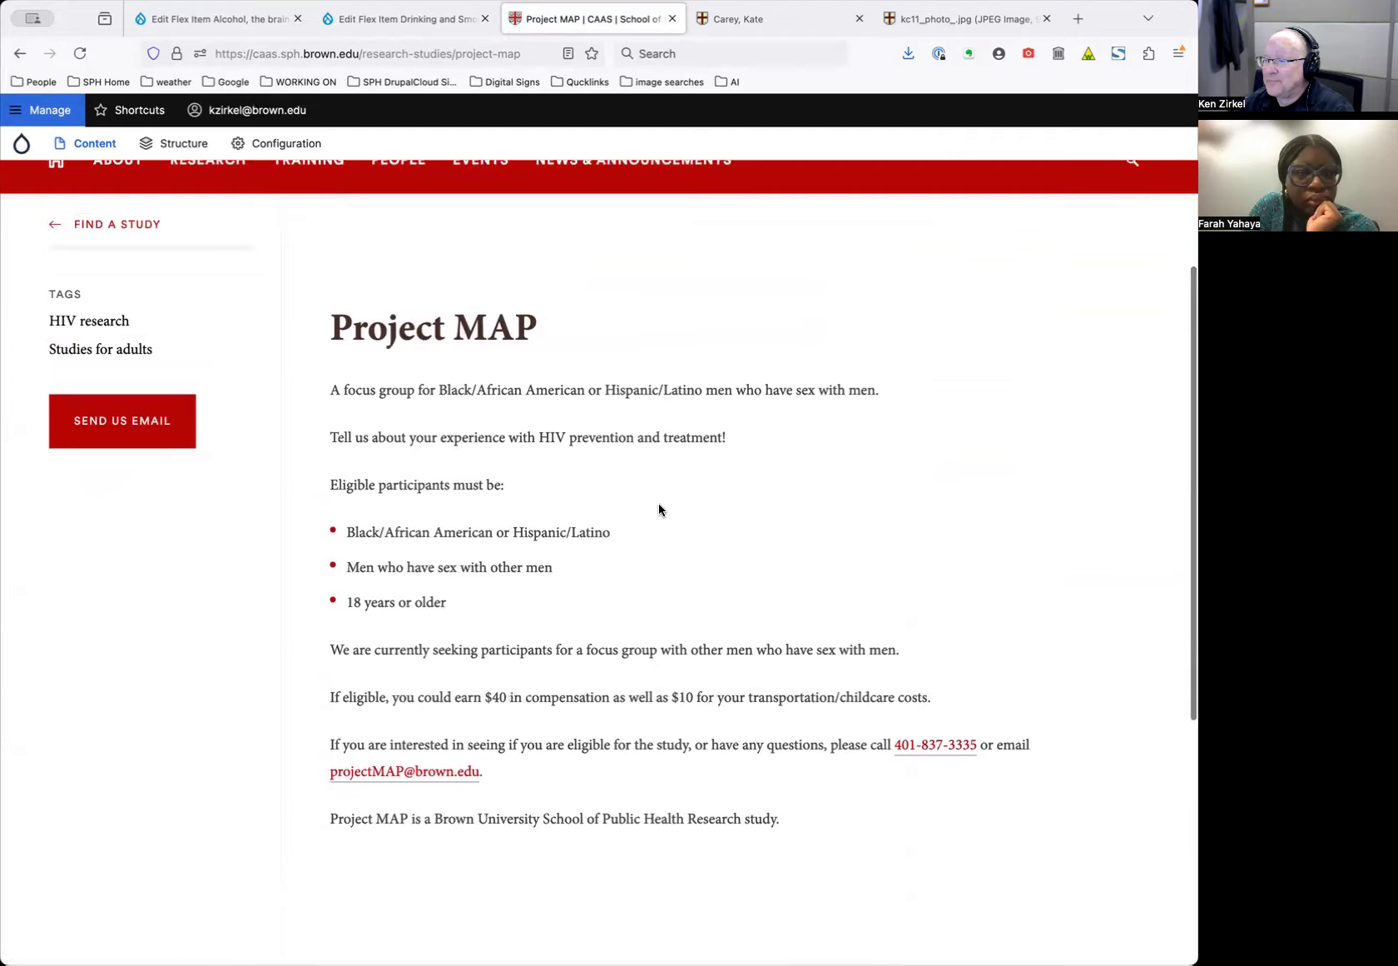
Go to Find a Study and browse the Studies for Adults listing
{"action": "scroll", "coordinate": [658, 502], "scroll_direction": "up", "scroll_amount": 5}
{"action": "left_click", "coordinate": [116, 465]}
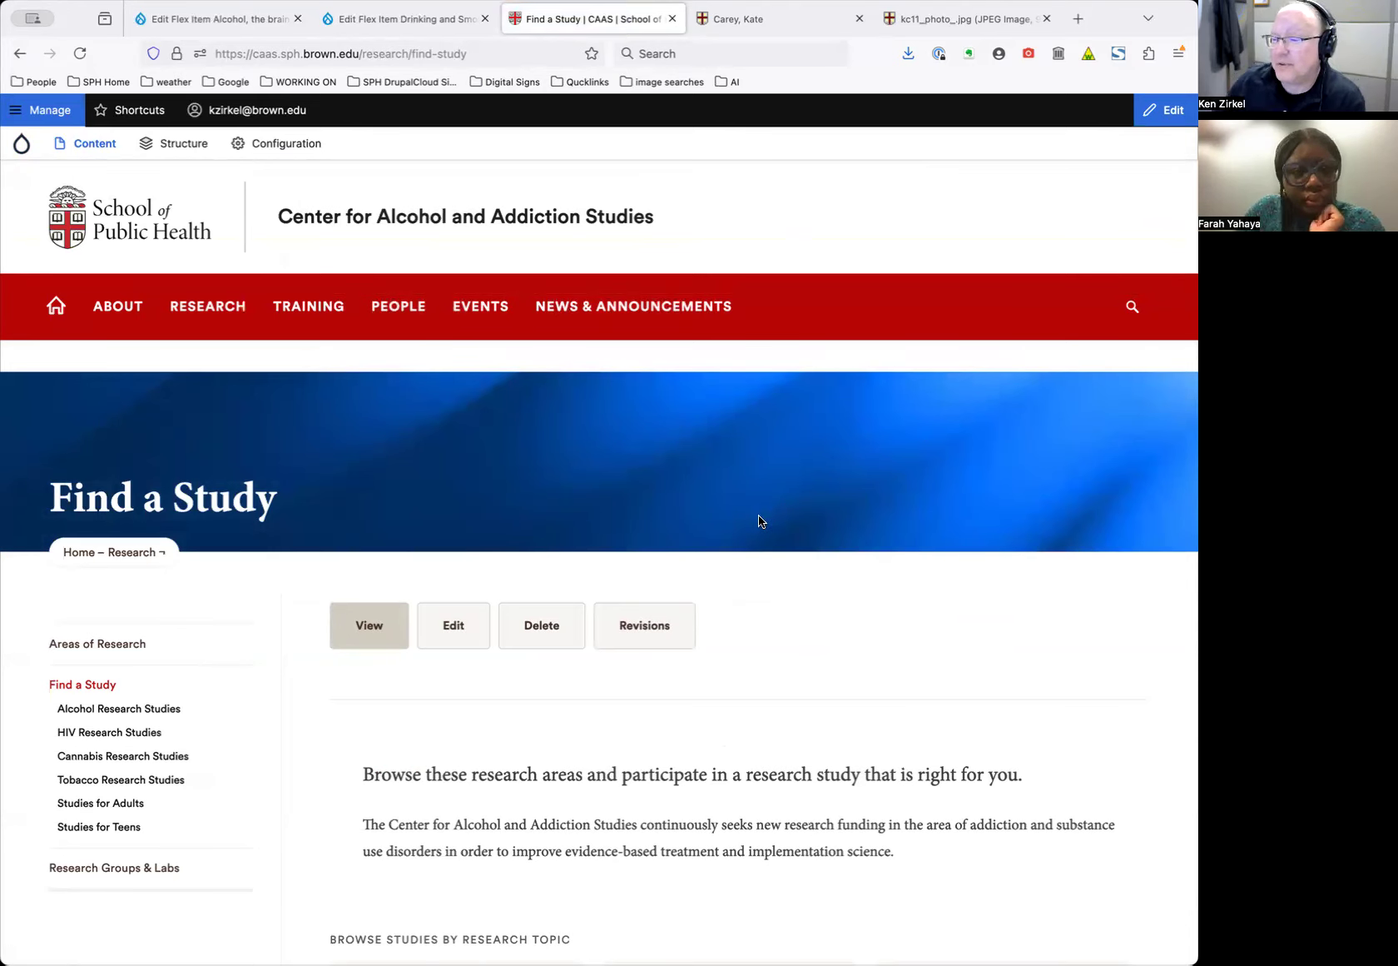
{"action": "scroll", "coordinate": [759, 521], "scroll_direction": "down", "scroll_amount": 3}
{"action": "scroll", "coordinate": [759, 515], "scroll_direction": "down", "scroll_amount": 3}
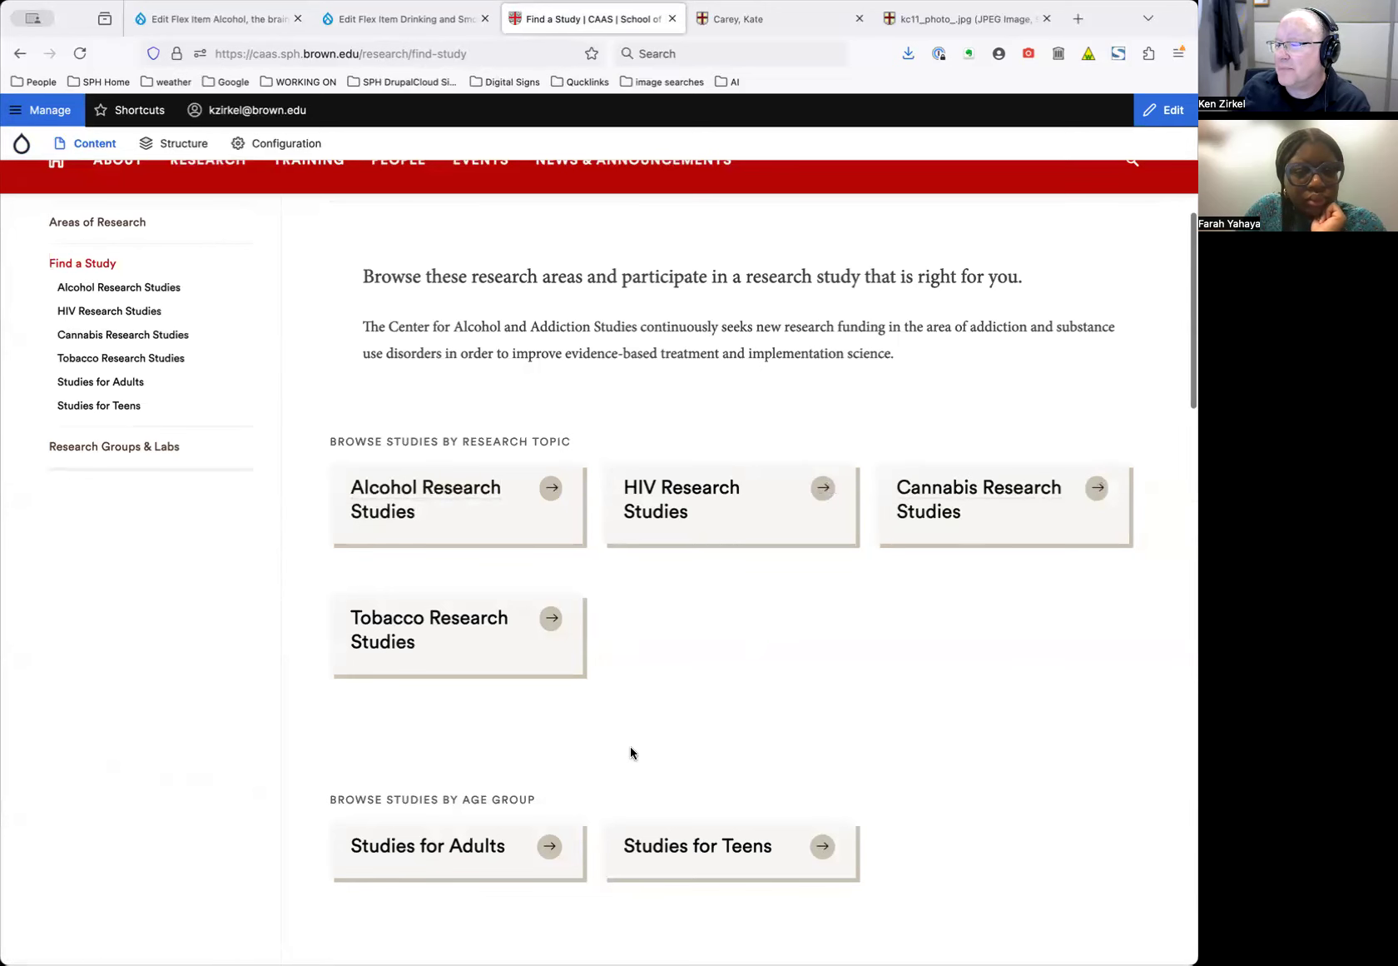
{"action": "scroll", "coordinate": [803, 833], "scroll_direction": "down", "scroll_amount": 2}
{"action": "left_click", "coordinate": [123, 383]}
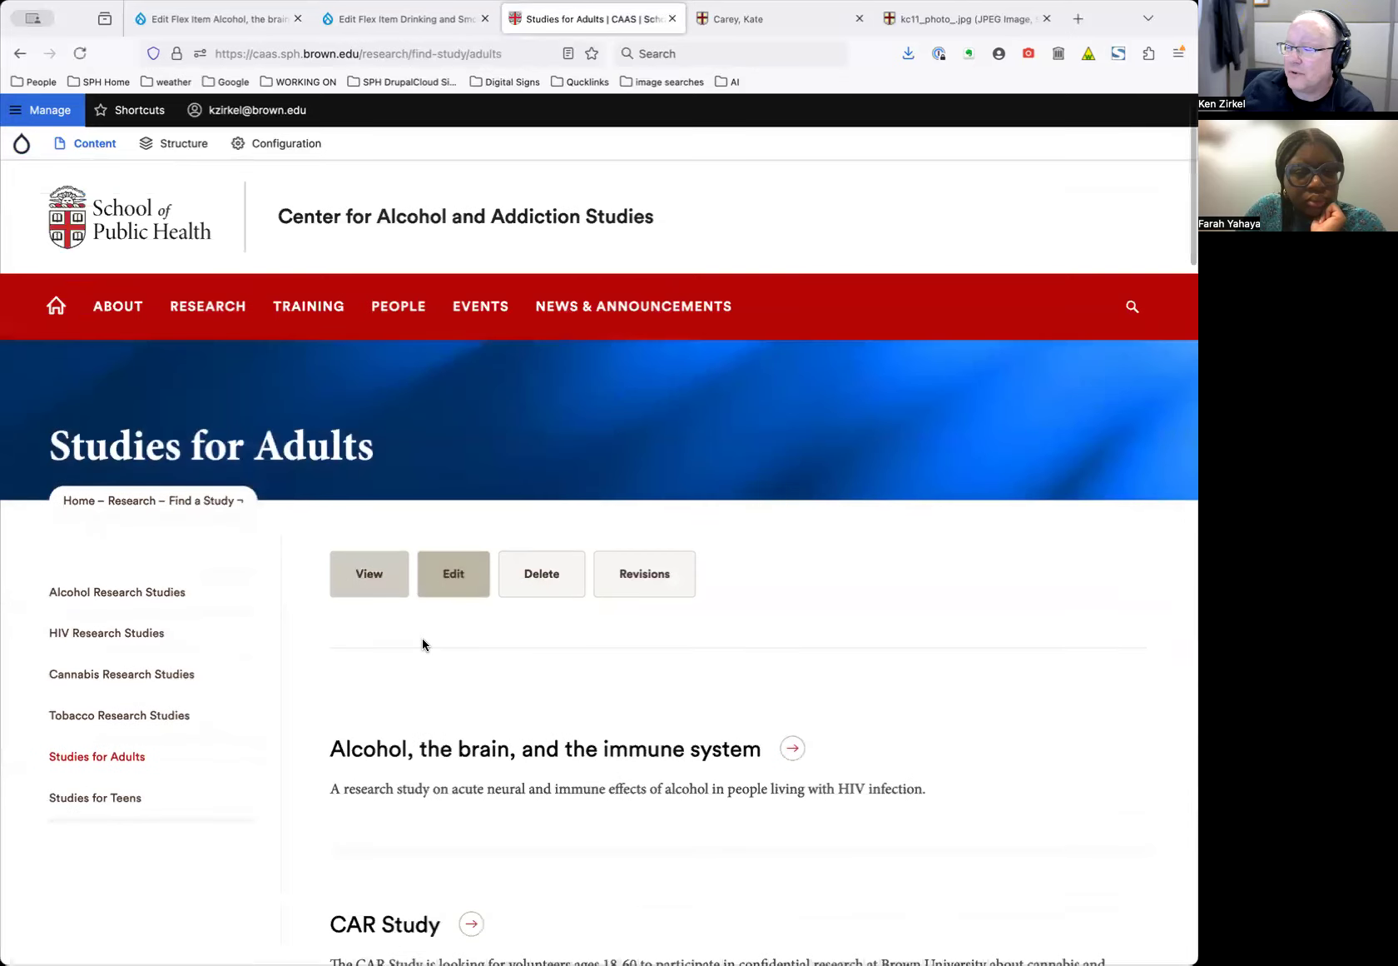
{"action": "scroll", "coordinate": [422, 644], "scroll_direction": "down", "scroll_amount": 3}
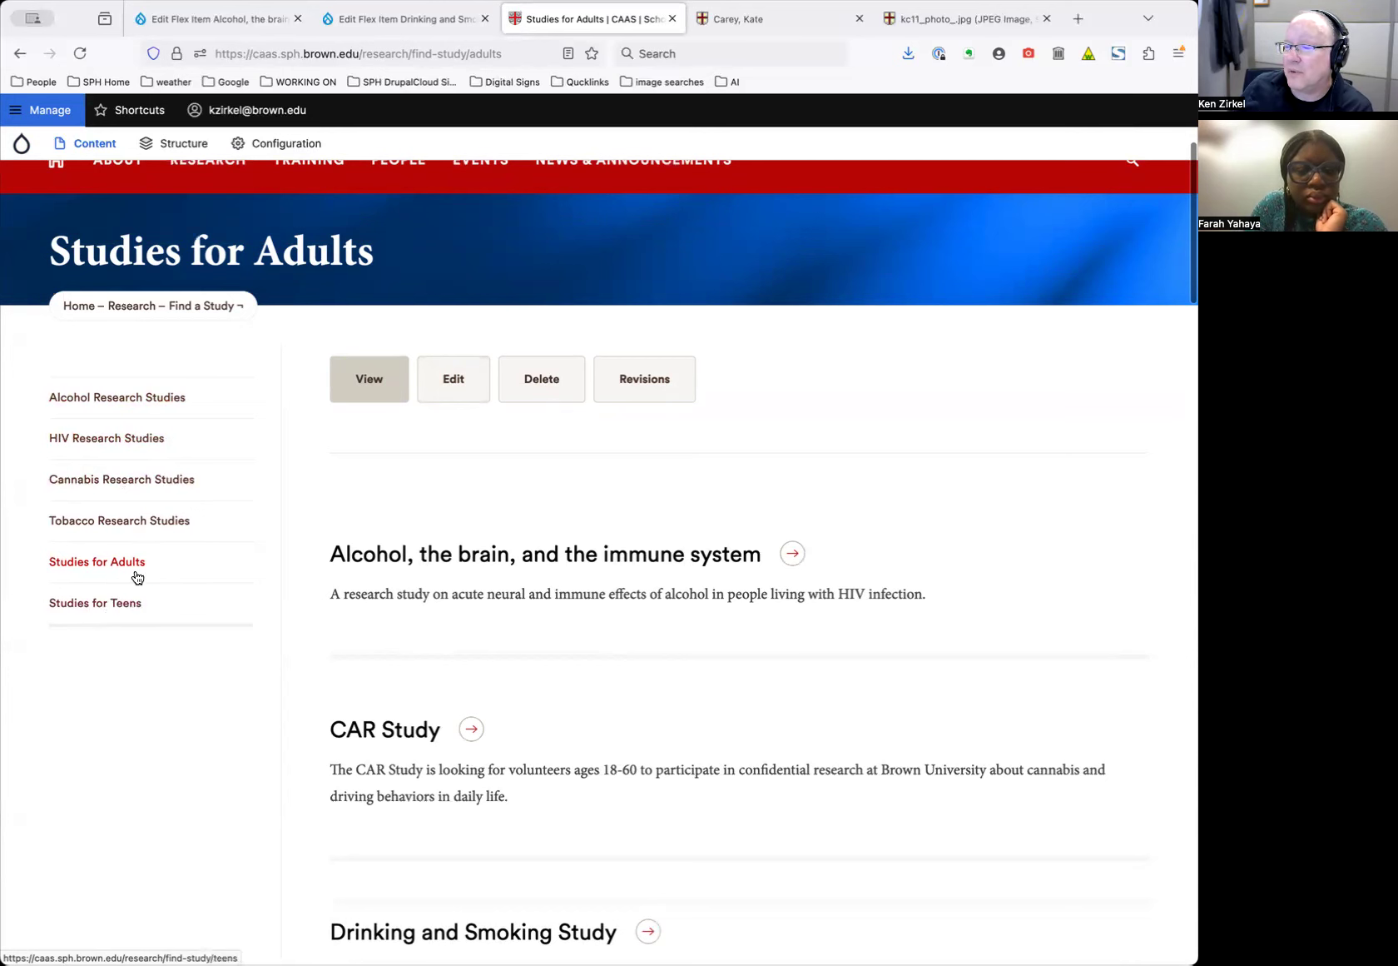
{"action": "scroll", "coordinate": [358, 638], "scroll_direction": "down", "scroll_amount": 1}
{"action": "scroll", "coordinate": [412, 592], "scroll_direction": "down", "scroll_amount": 1}
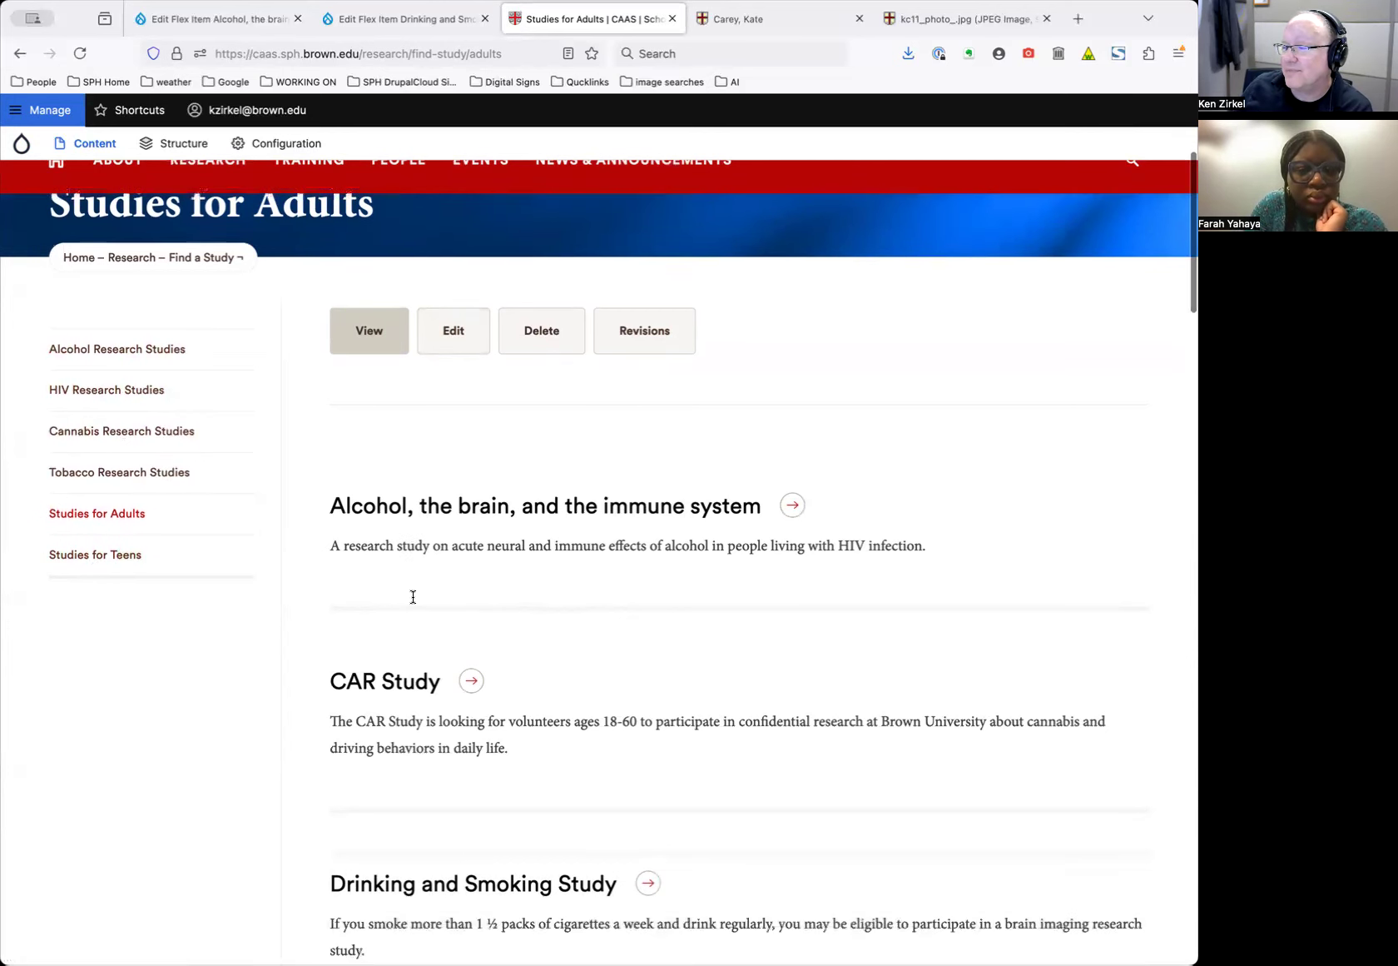
{"action": "scroll", "coordinate": [163, 390], "scroll_direction": "up", "scroll_amount": 5}
Return to Find a Study, open the Drinking and Smoking Study, then go back to the list
{"action": "left_click", "coordinate": [202, 554]}
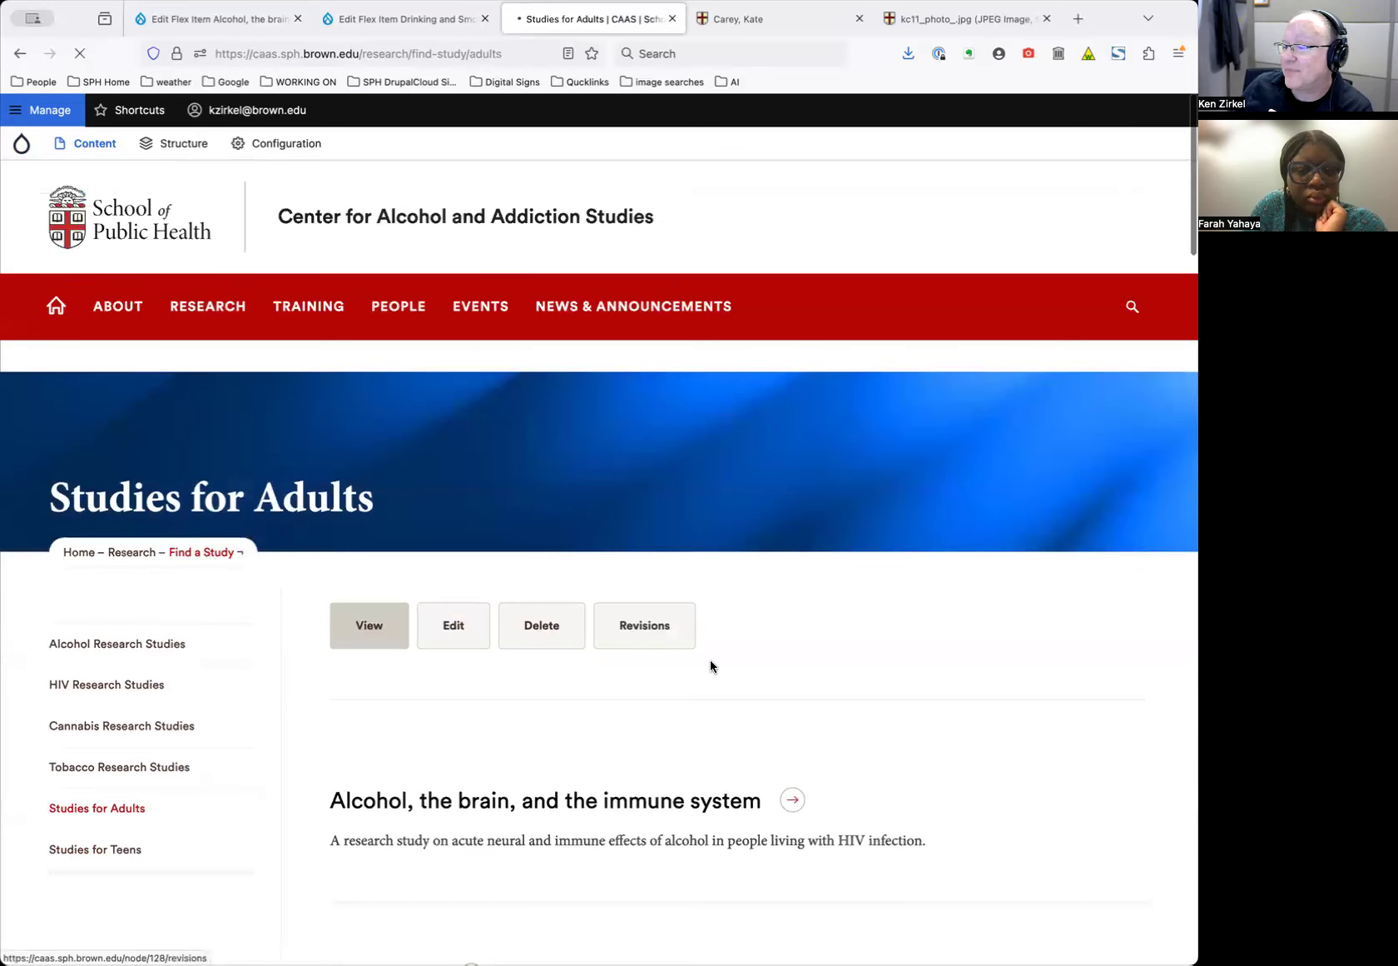
{"action": "scroll", "coordinate": [868, 723], "scroll_direction": "down", "scroll_amount": 10}
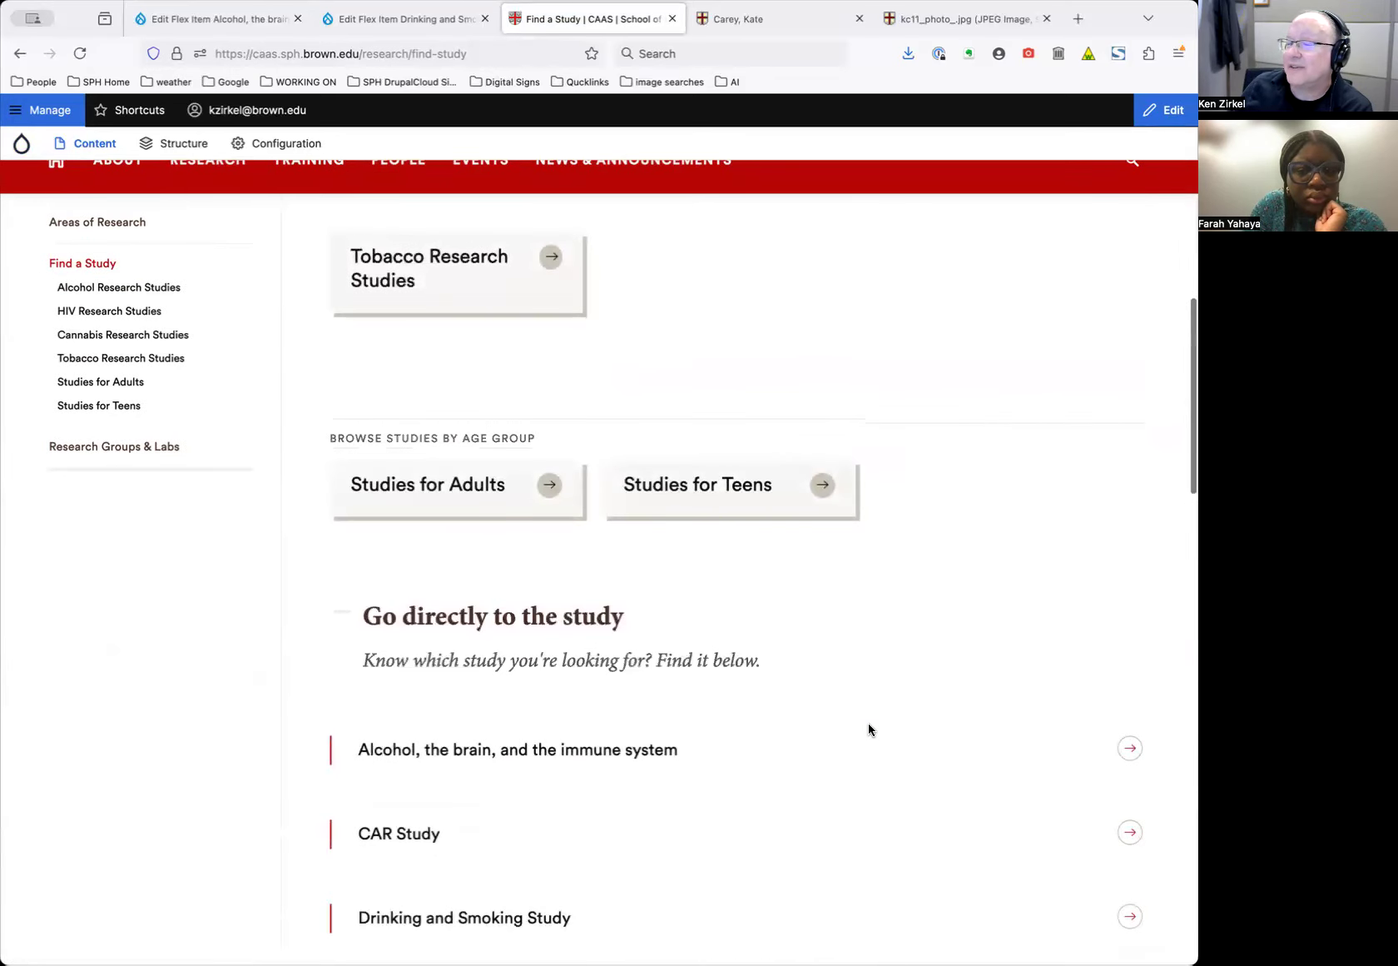
{"action": "scroll", "coordinate": [869, 729], "scroll_direction": "down", "scroll_amount": 4}
{"action": "scroll", "coordinate": [869, 727], "scroll_direction": "down", "scroll_amount": 2}
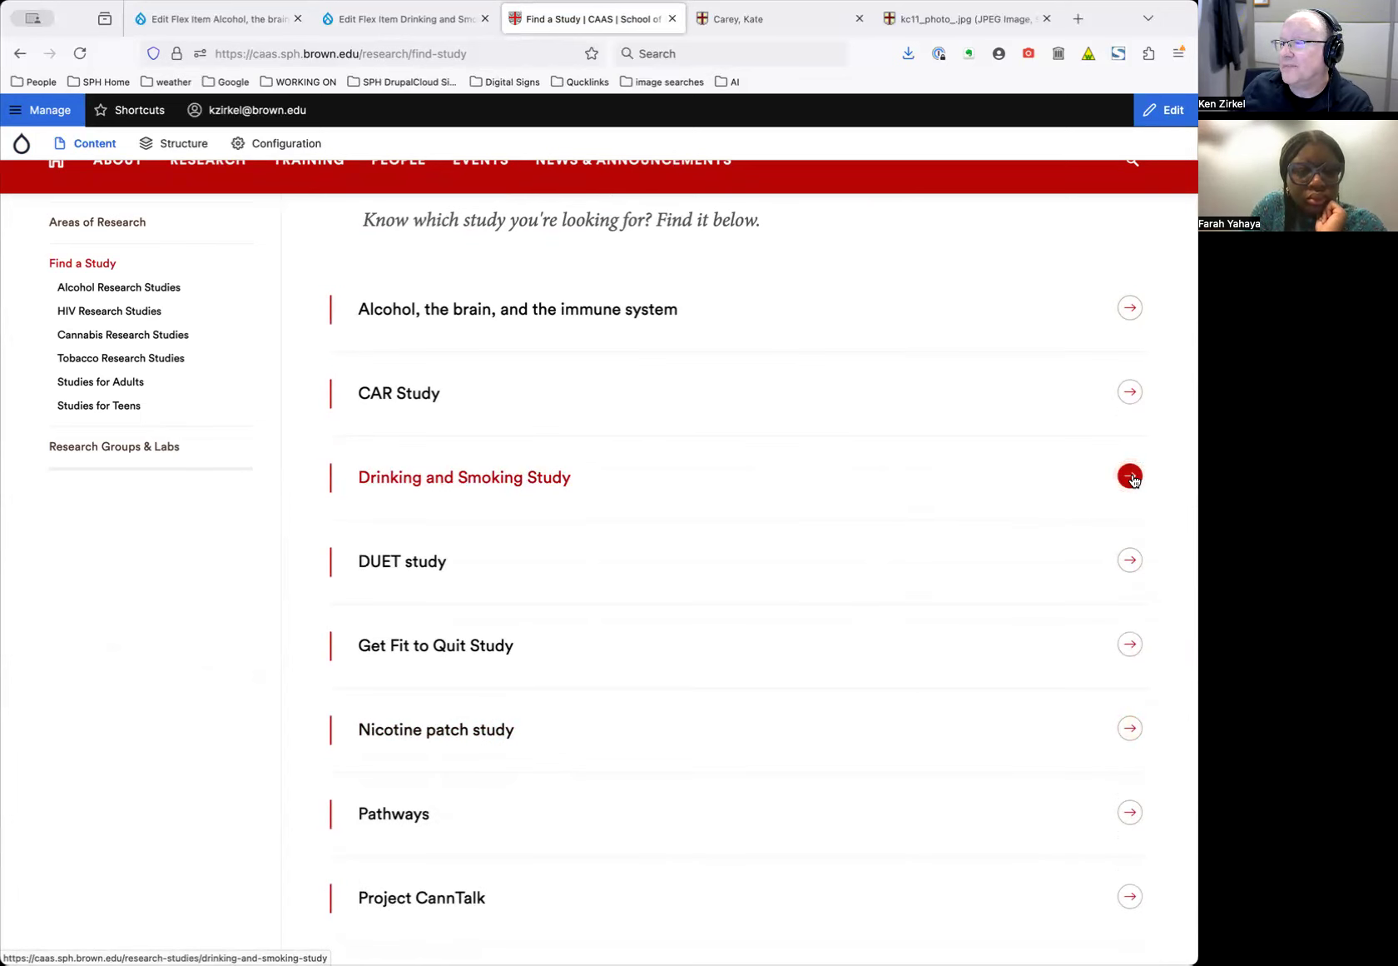
{"action": "left_click", "coordinate": [1131, 477]}
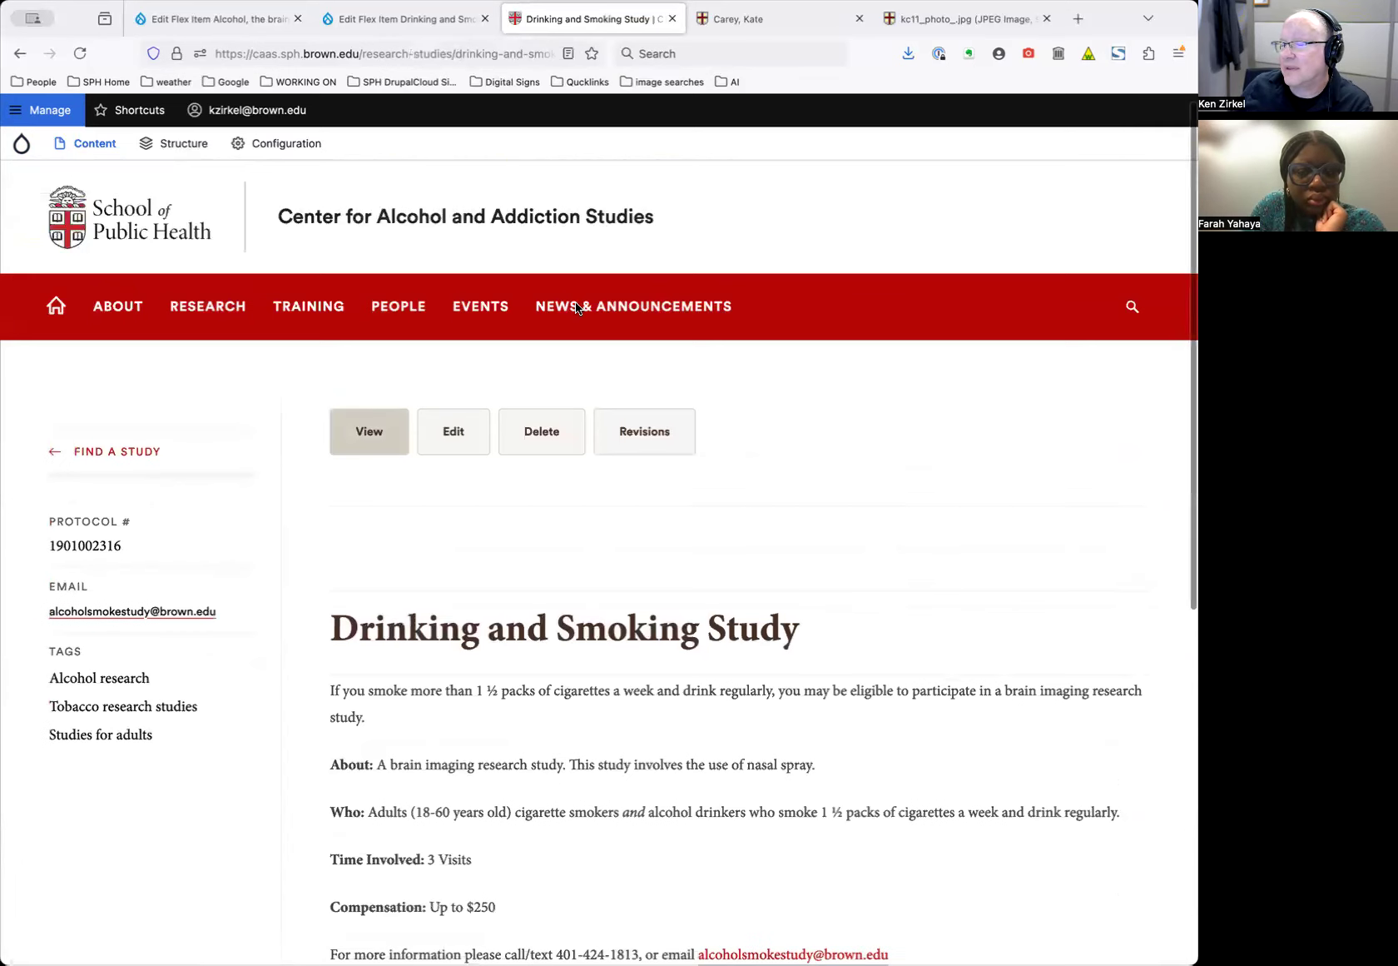
{"action": "left_click", "coordinate": [20, 53]}
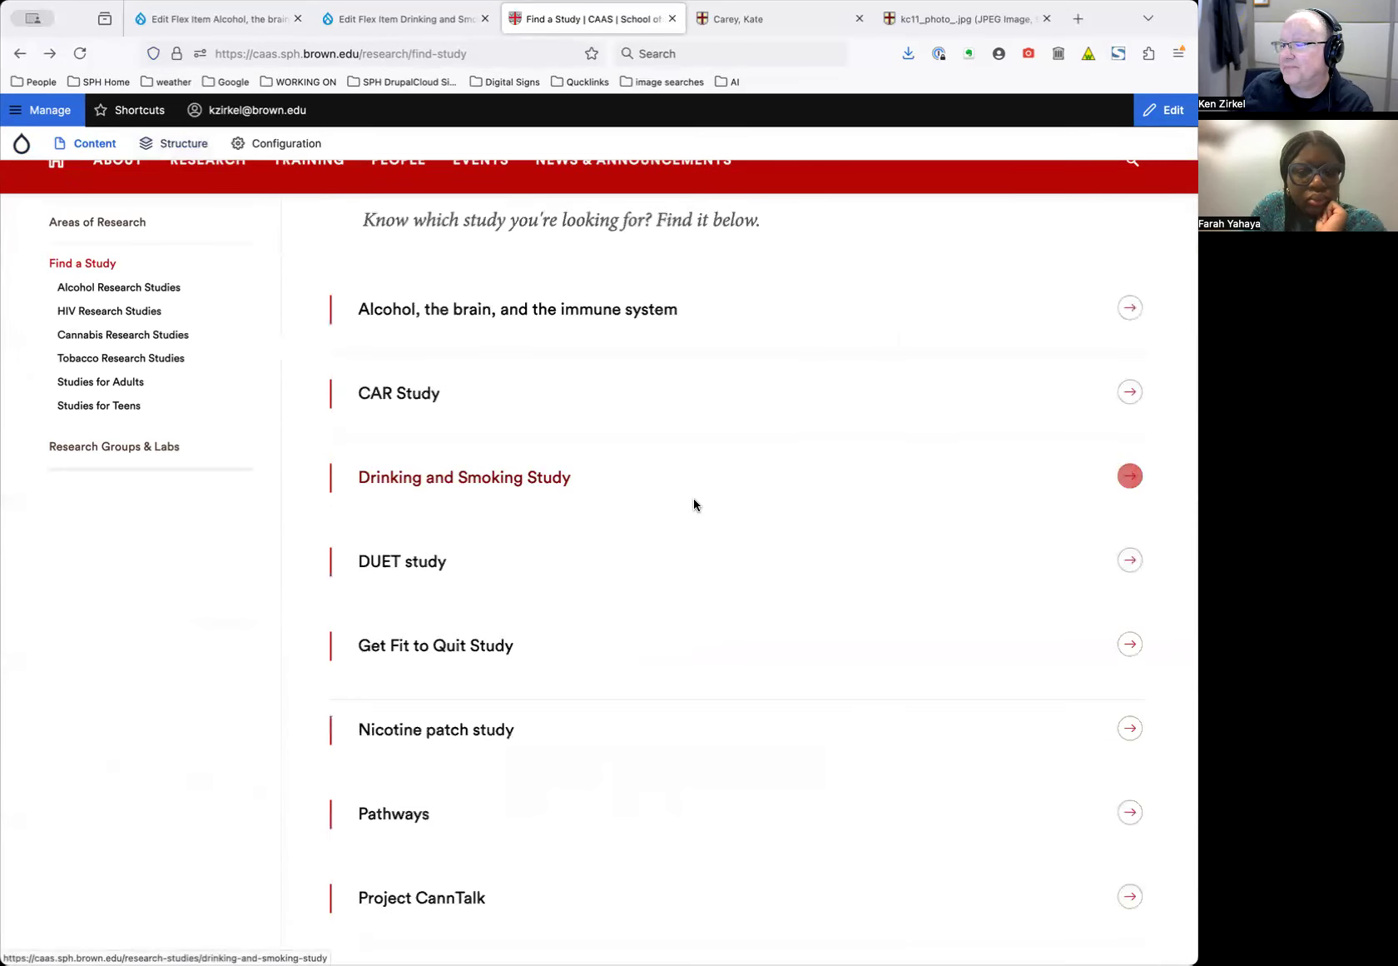
{"action": "scroll", "coordinate": [692, 503], "scroll_direction": "down", "scroll_amount": 5}
{"action": "scroll", "coordinate": [695, 505], "scroll_direction": "down", "scroll_amount": 12}
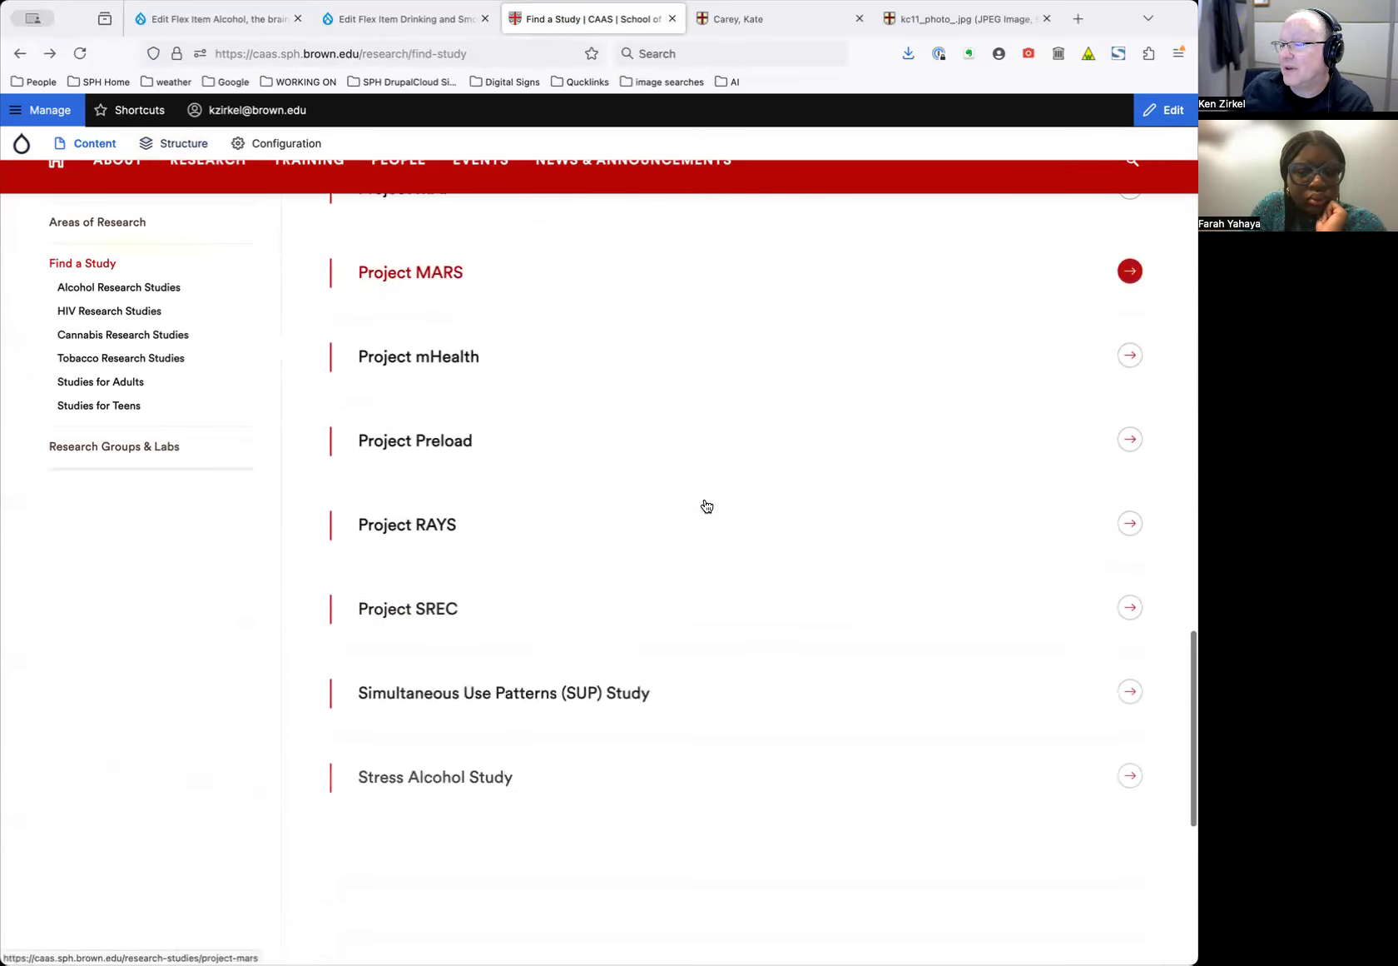
{"action": "scroll", "coordinate": [704, 503], "scroll_direction": "up", "scroll_amount": 20}
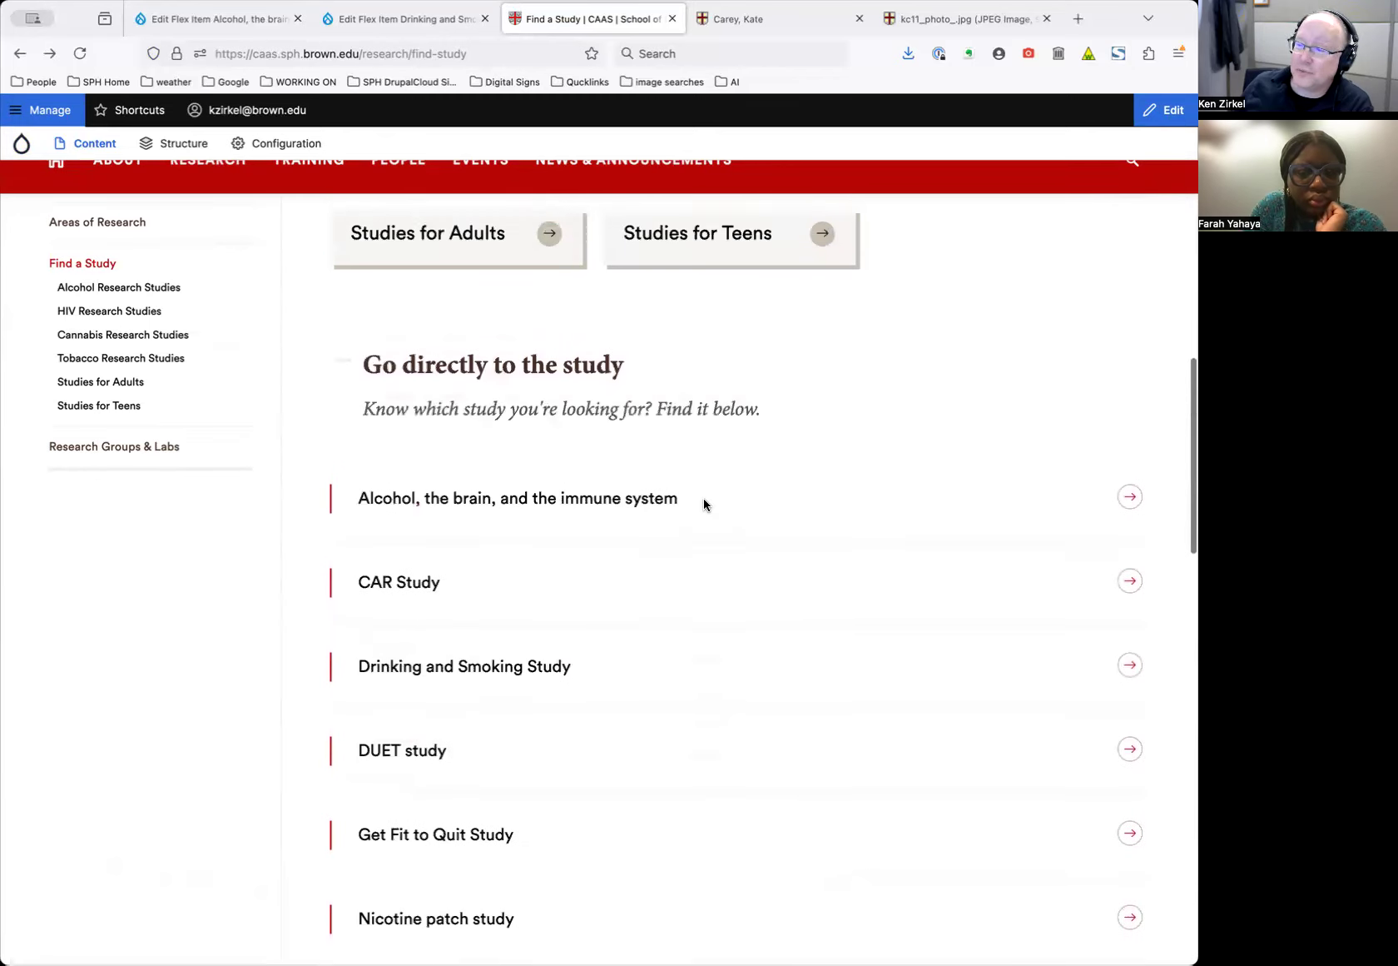
{"action": "scroll", "coordinate": [701, 505], "scroll_direction": "up", "scroll_amount": 6}
{"action": "left_click", "coordinate": [450, 626]}
{"action": "scroll", "coordinate": [785, 778], "scroll_direction": "down", "scroll_amount": 10}
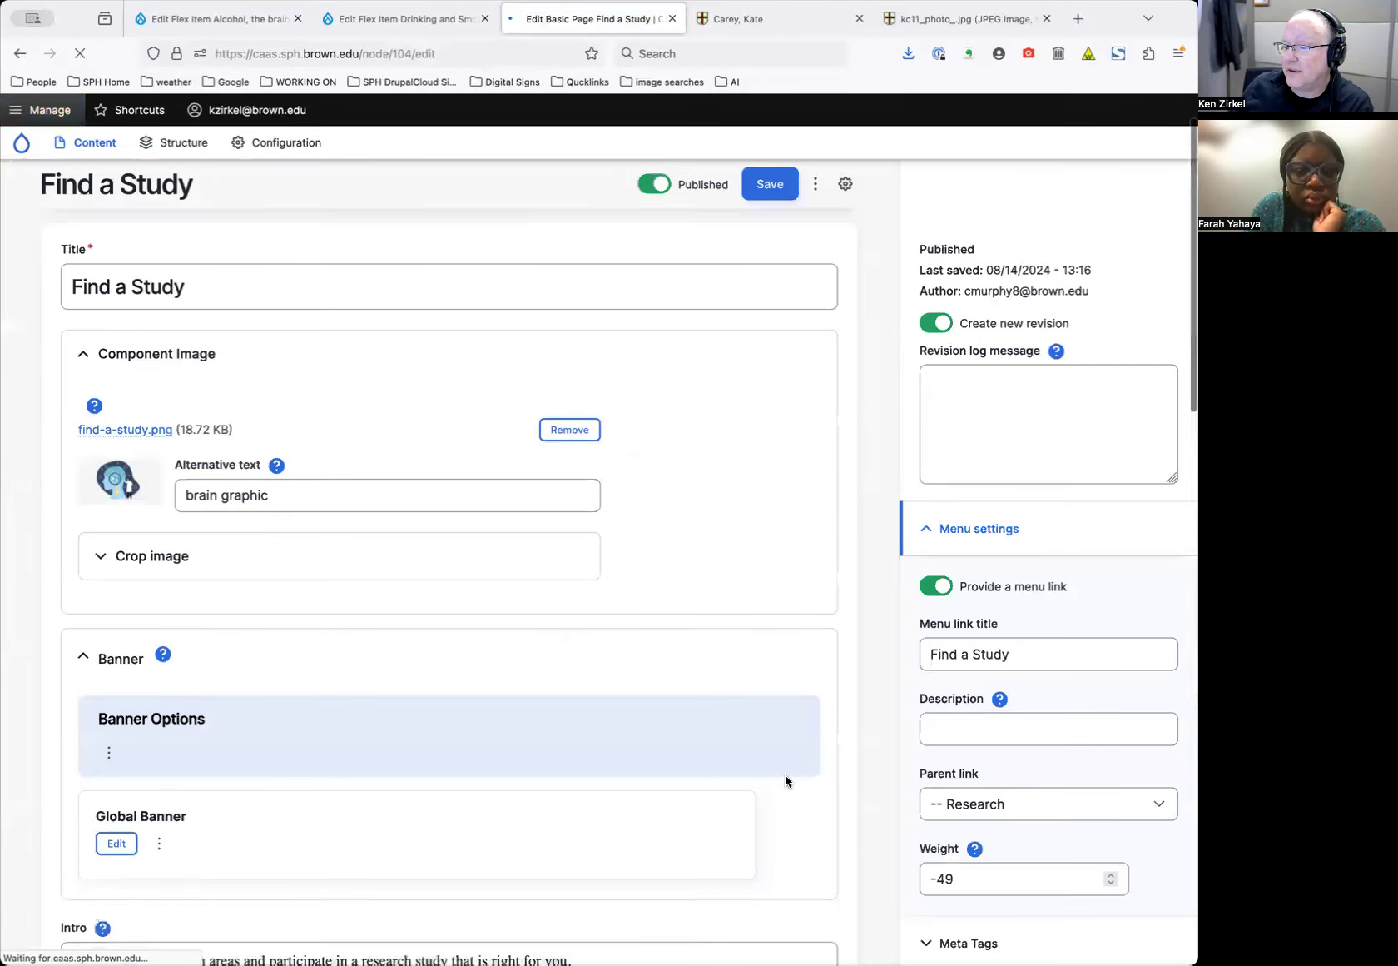
{"action": "scroll", "coordinate": [826, 777], "scroll_direction": "down", "scroll_amount": 5}
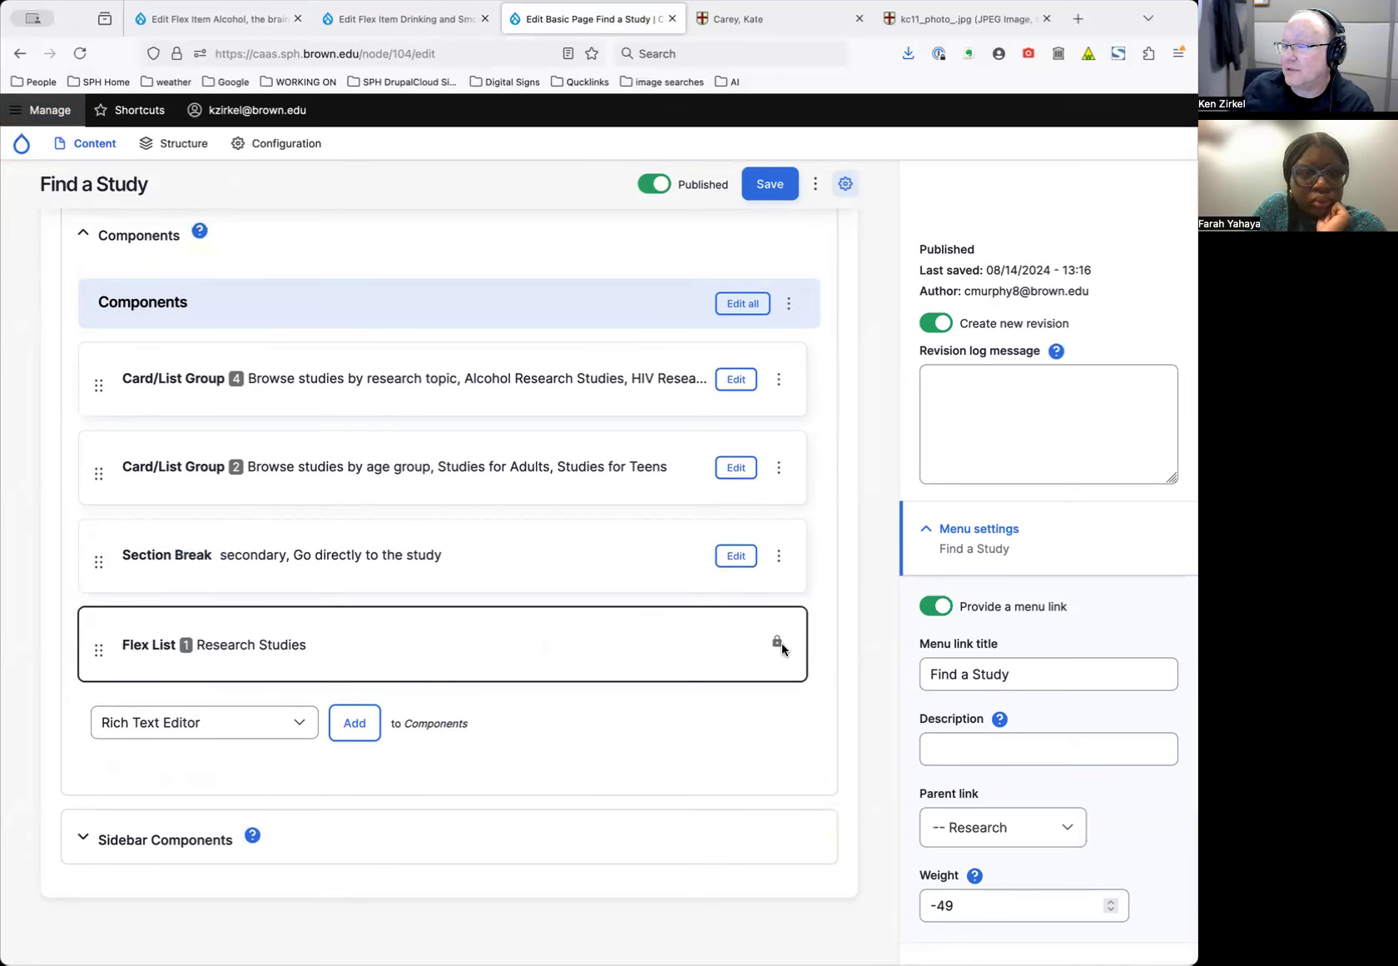
{"action": "scroll", "coordinate": [571, 262], "scroll_direction": "up", "scroll_amount": 15}
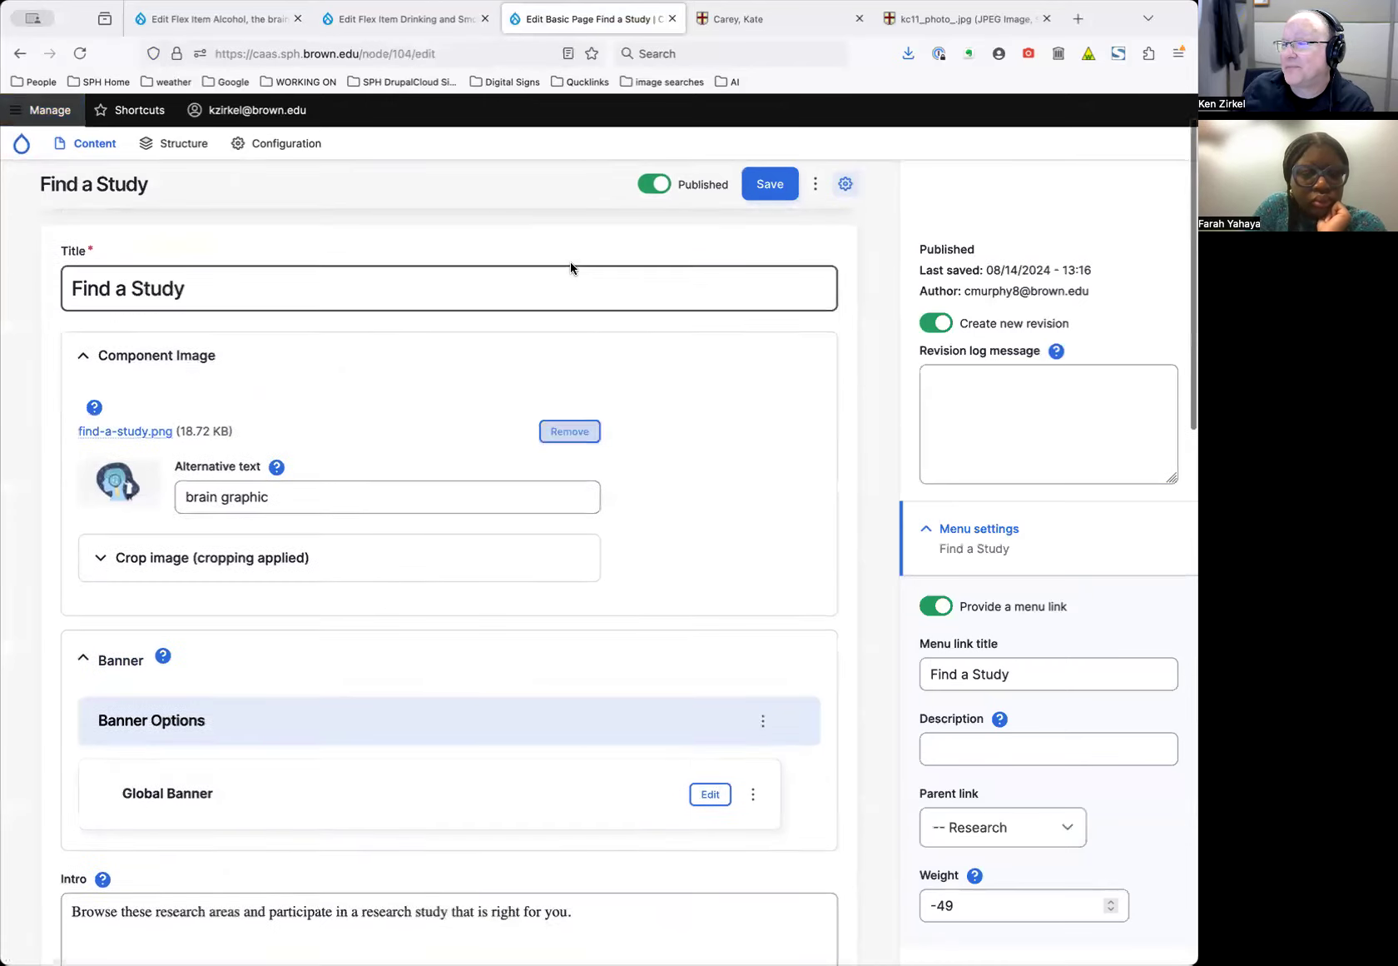
{"action": "left_click", "coordinate": [65, 262]}
{"action": "scroll", "coordinate": [629, 580], "scroll_direction": "down", "scroll_amount": 20}
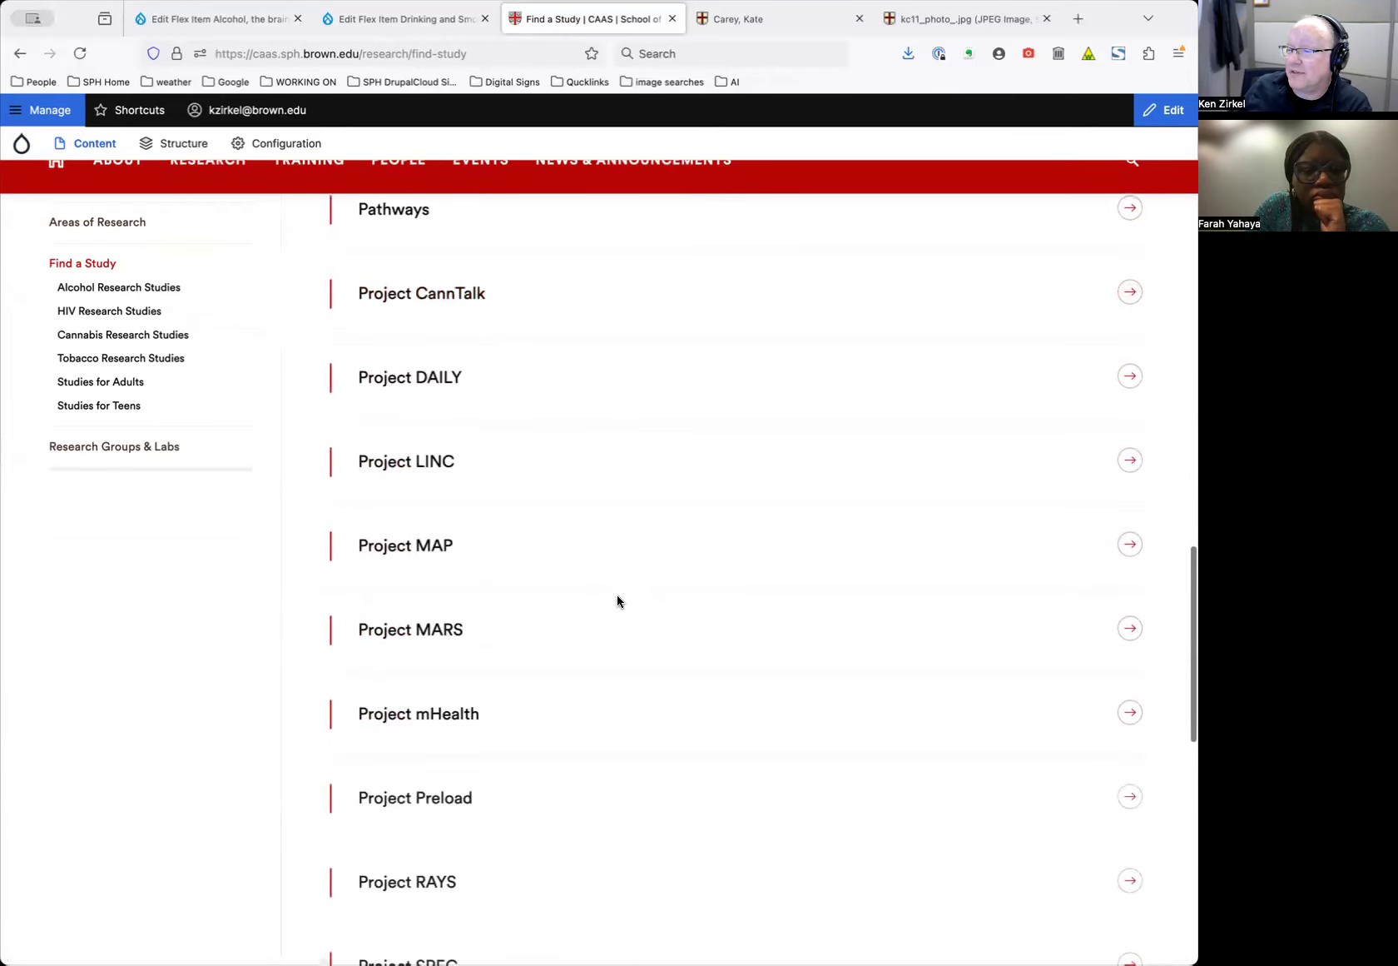
{"action": "scroll", "coordinate": [620, 592], "scroll_direction": "down", "scroll_amount": 7}
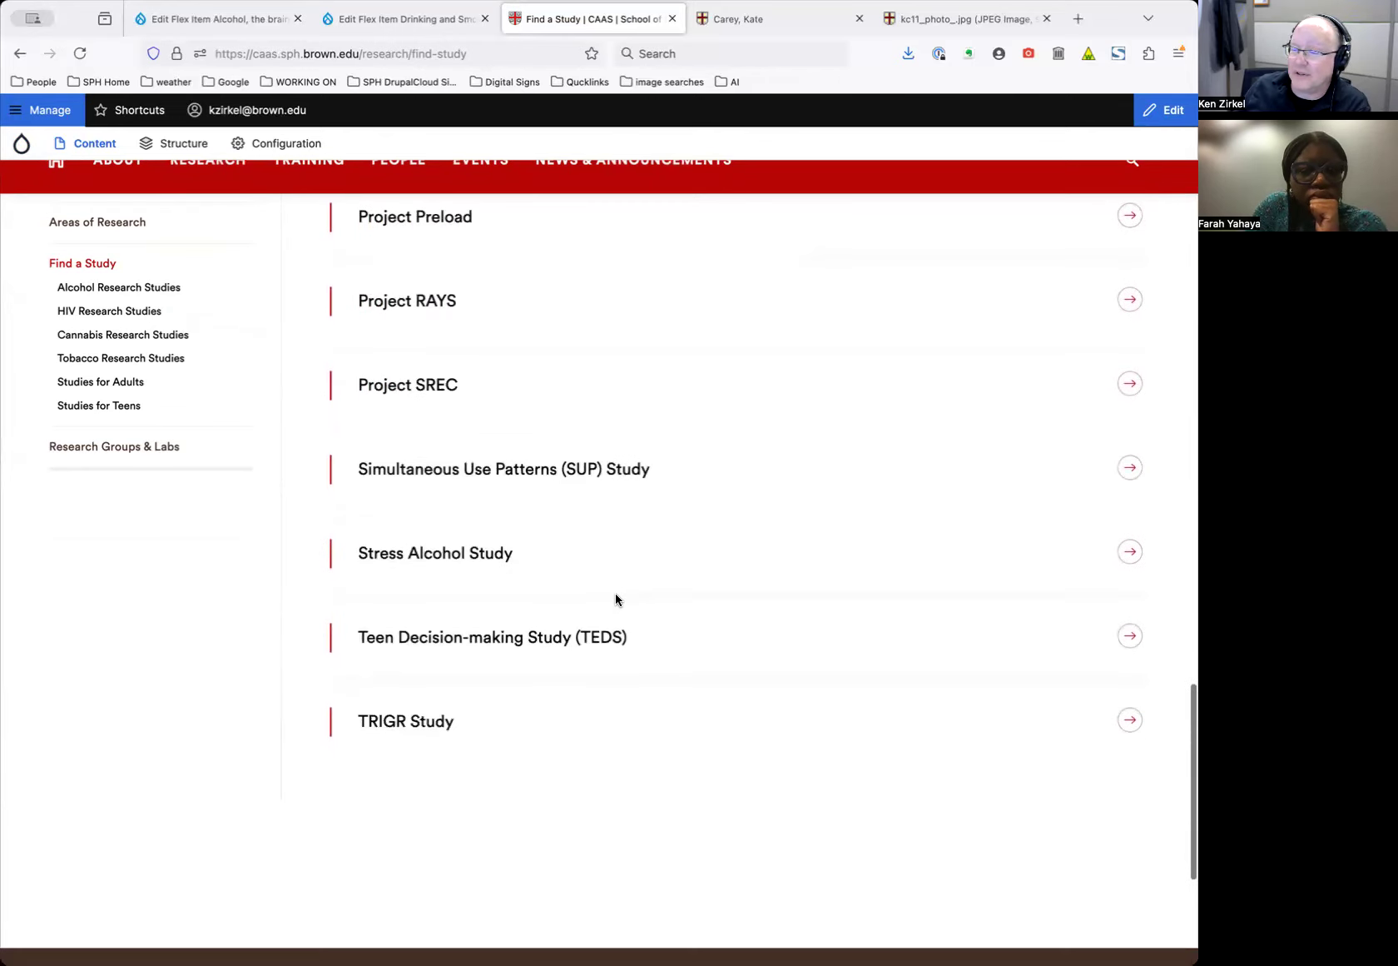
{"action": "scroll", "coordinate": [615, 594], "scroll_direction": "up", "scroll_amount": 20}
{"action": "scroll", "coordinate": [615, 595], "scroll_direction": "up", "scroll_amount": 5}
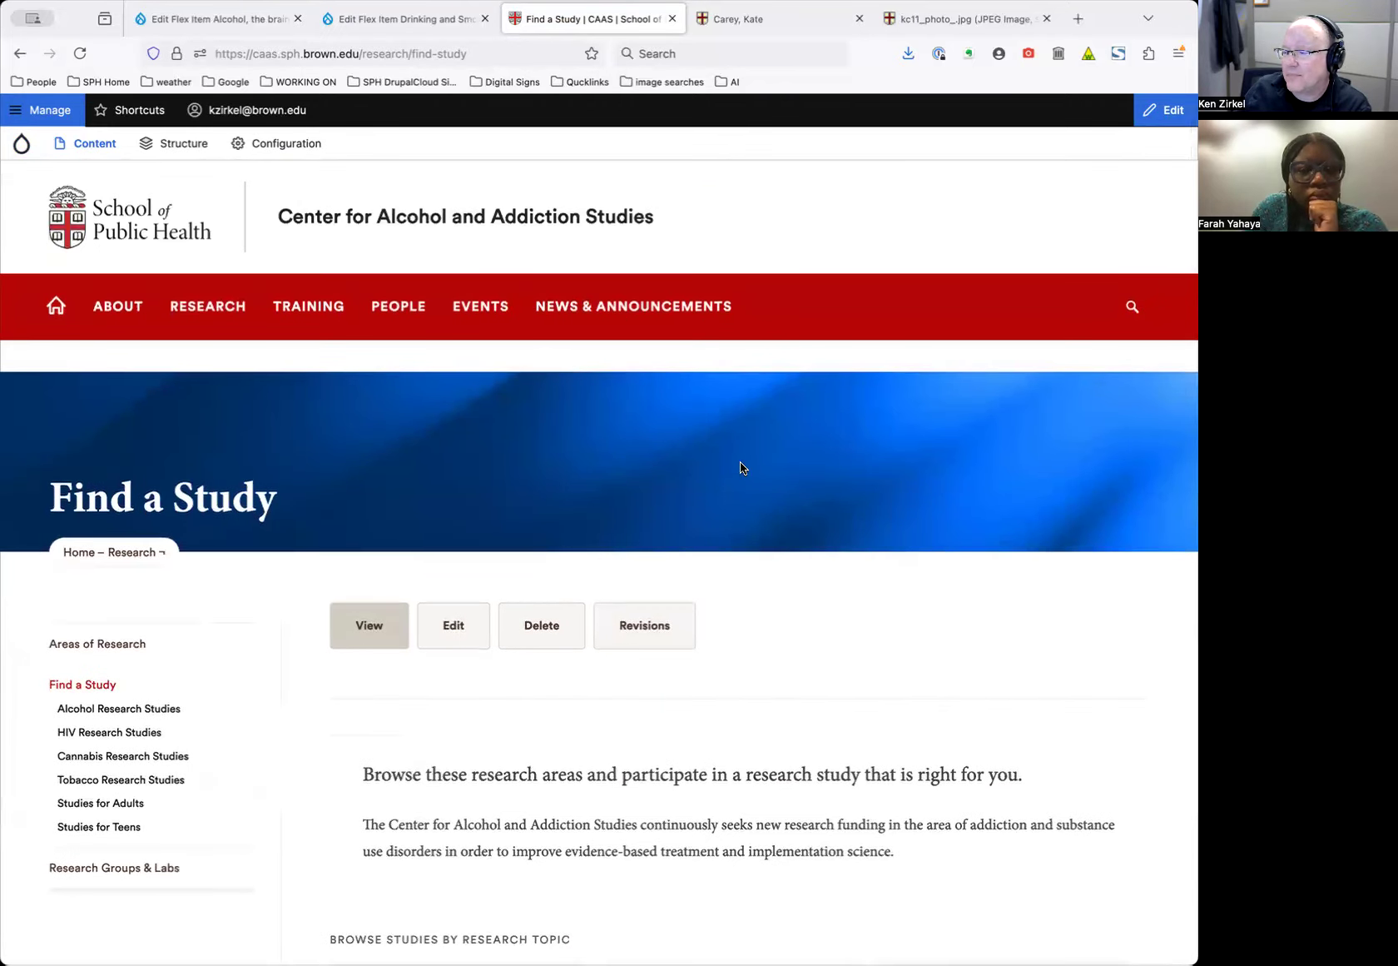
{"action": "scroll", "coordinate": [731, 530], "scroll_direction": "down", "scroll_amount": 8}
{"action": "scroll", "coordinate": [730, 533], "scroll_direction": "up", "scroll_amount": 8}
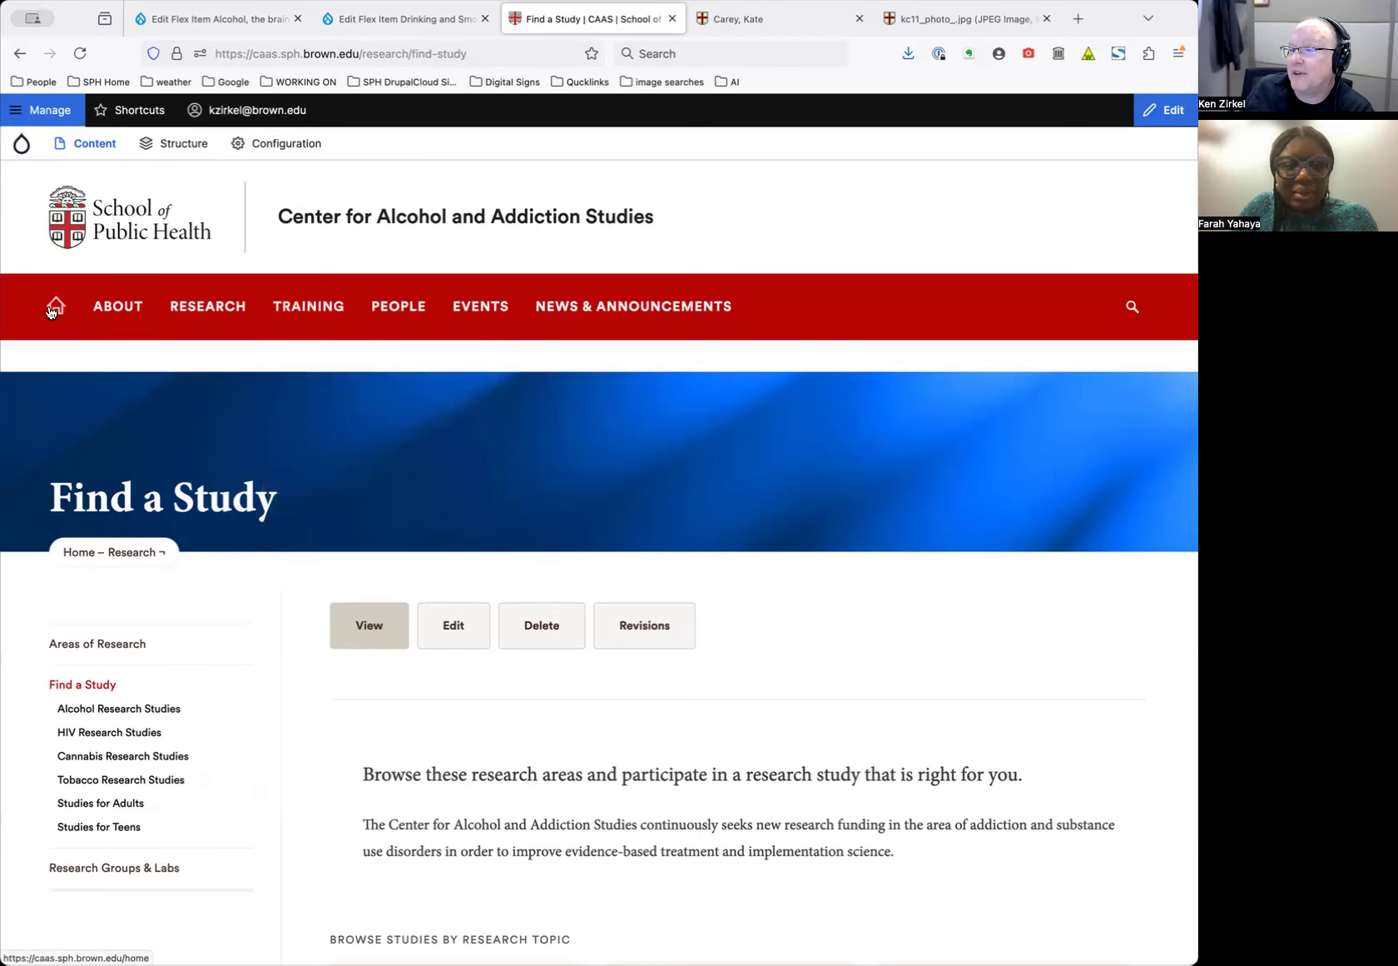
From the home page, open Research and then Areas of Research
{"action": "scroll", "coordinate": [468, 533], "scroll_direction": "down", "scroll_amount": 5}
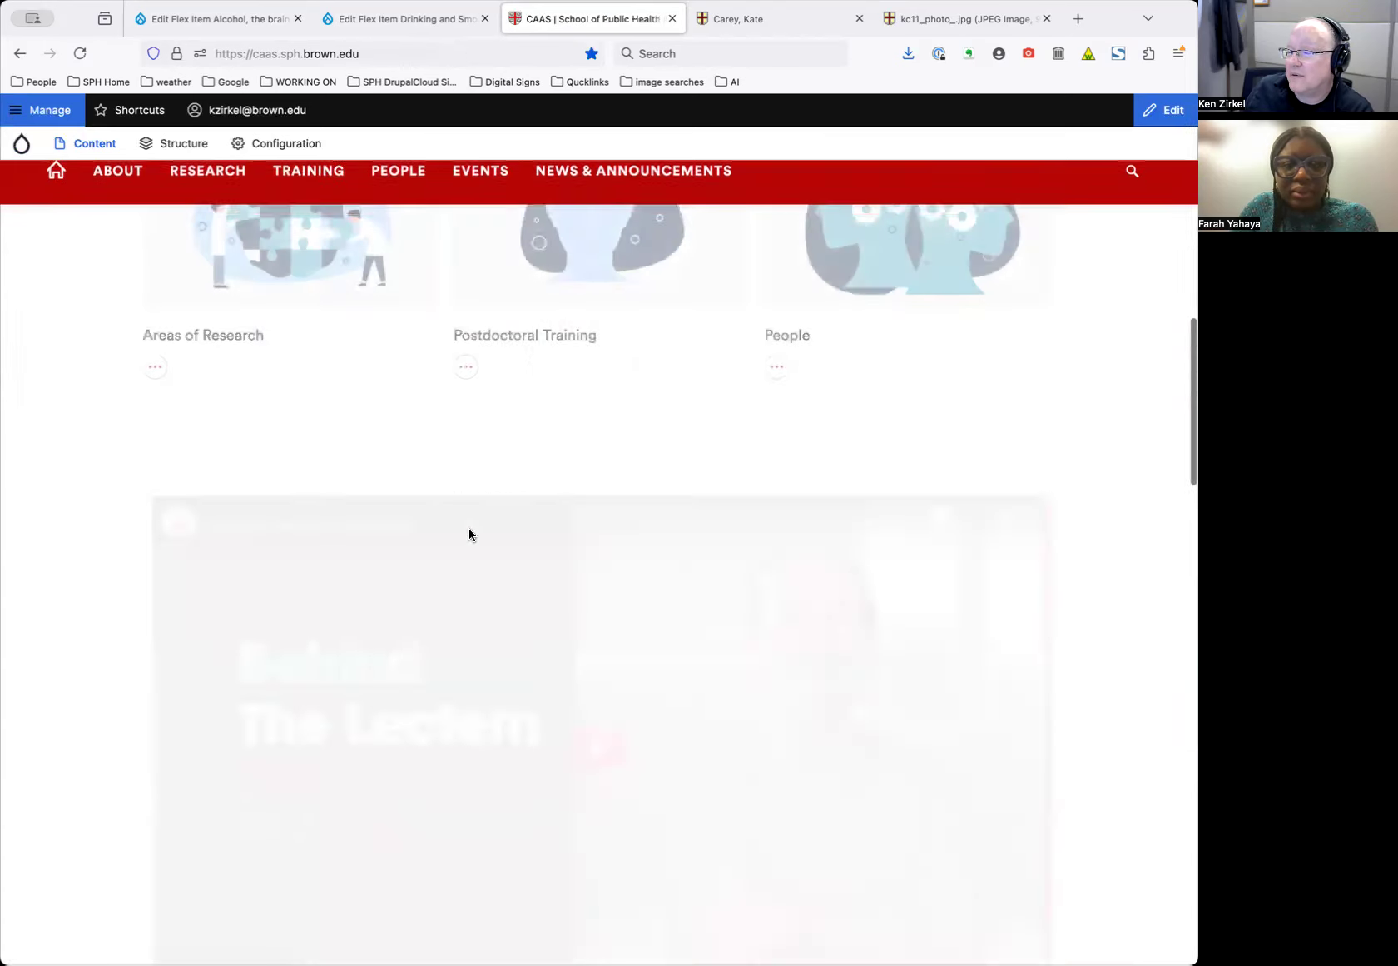
{"action": "scroll", "coordinate": [469, 535], "scroll_direction": "up", "scroll_amount": 4}
{"action": "scroll", "coordinate": [468, 536], "scroll_direction": "down", "scroll_amount": 10}
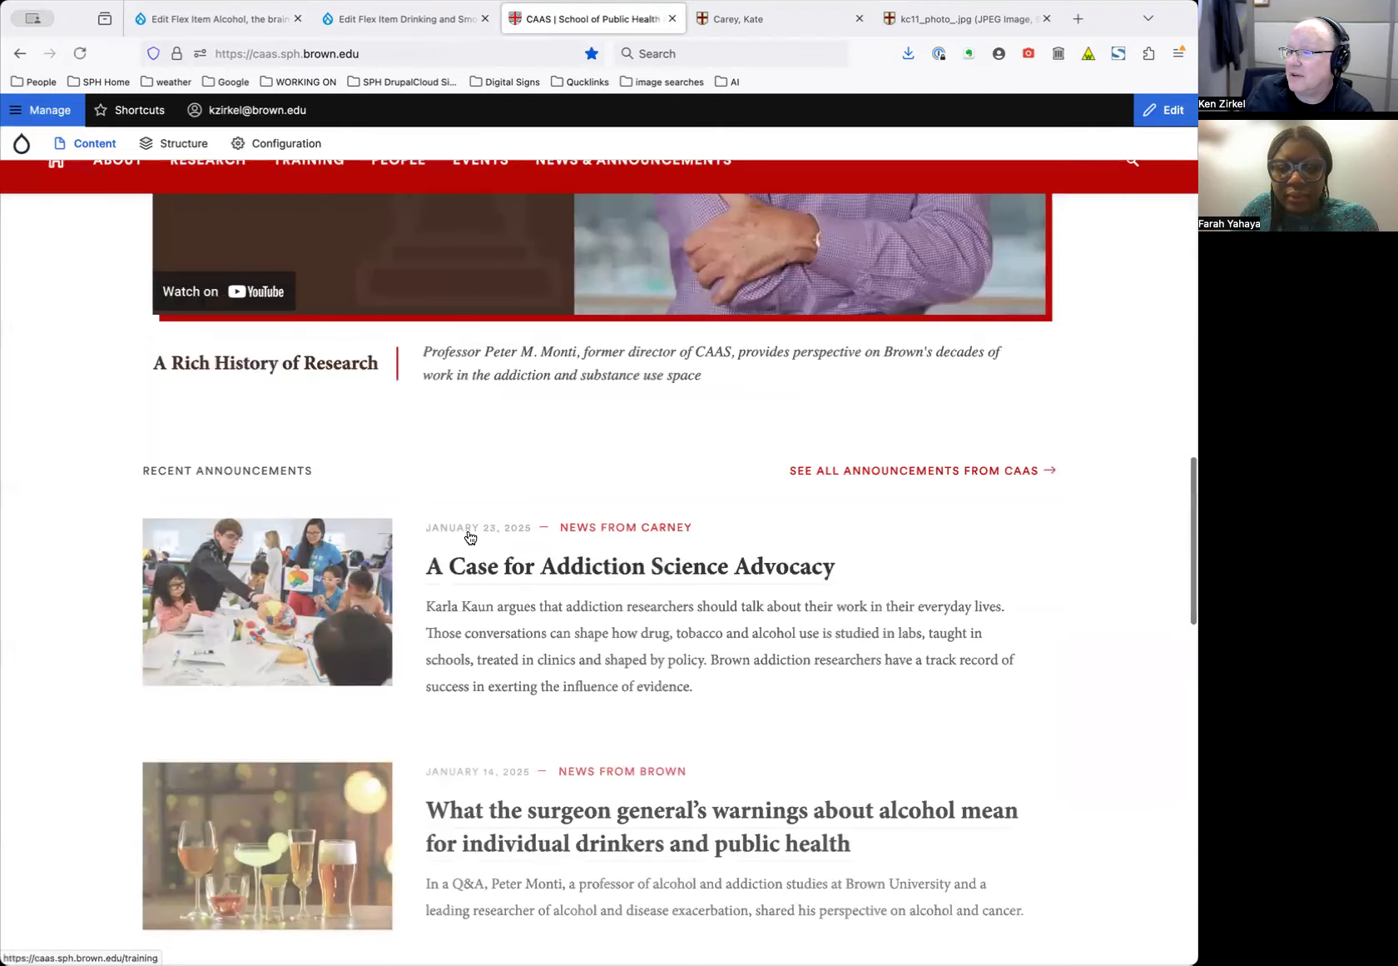
{"action": "scroll", "coordinate": [469, 535], "scroll_direction": "down", "scroll_amount": 5}
{"action": "scroll", "coordinate": [465, 533], "scroll_direction": "up", "scroll_amount": 3}
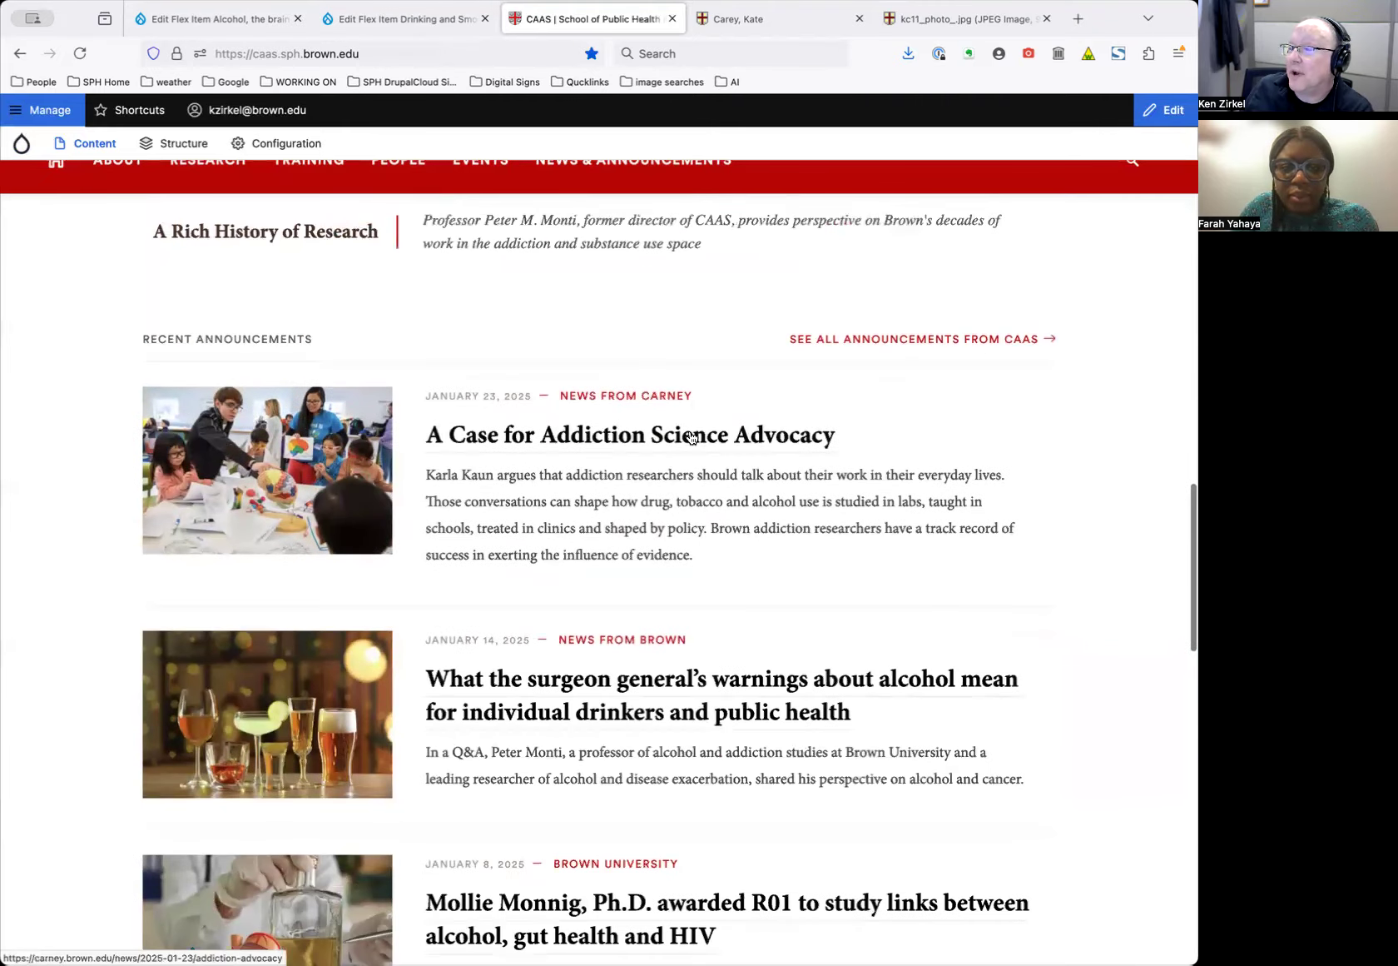
{"action": "scroll", "coordinate": [636, 472], "scroll_direction": "down", "scroll_amount": 6}
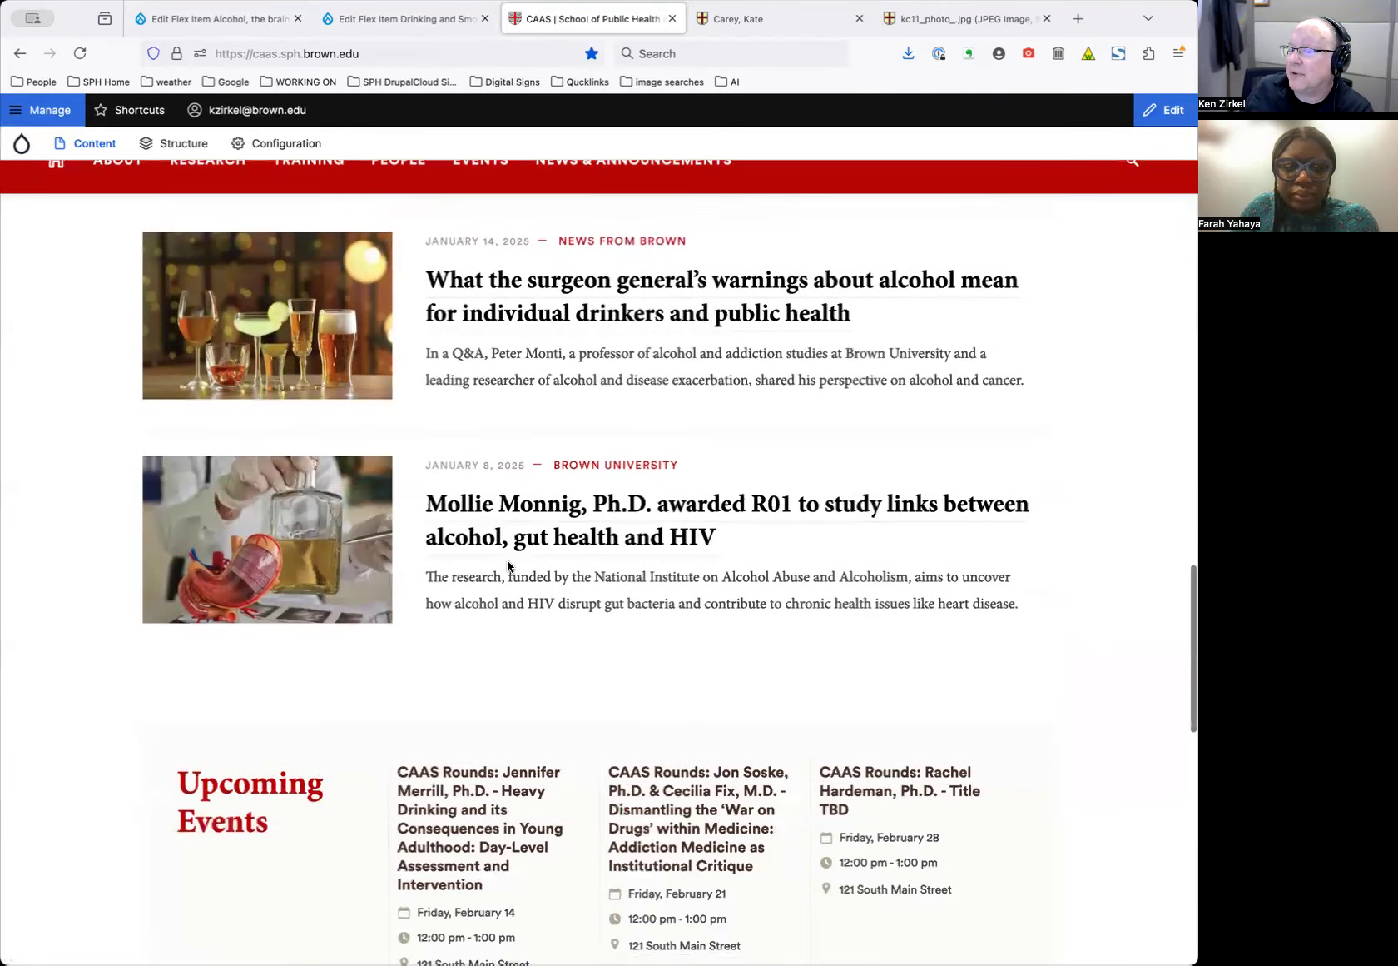
{"action": "scroll", "coordinate": [504, 541], "scroll_direction": "up", "scroll_amount": 2}
{"action": "scroll", "coordinate": [496, 508], "scroll_direction": "up", "scroll_amount": 4}
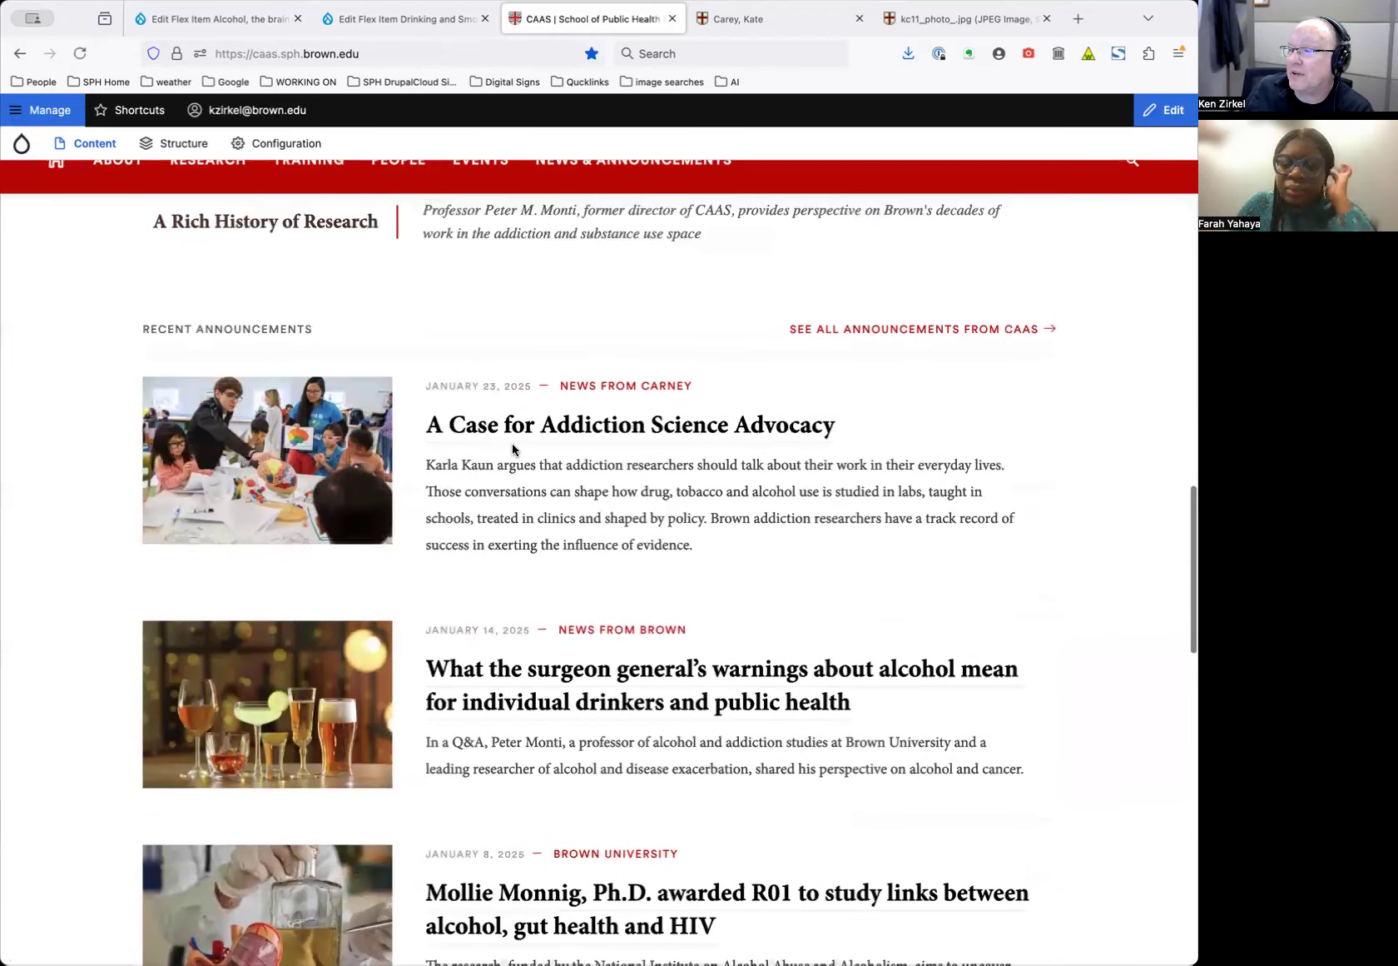
{"action": "scroll", "coordinate": [512, 449], "scroll_direction": "up", "scroll_amount": 15}
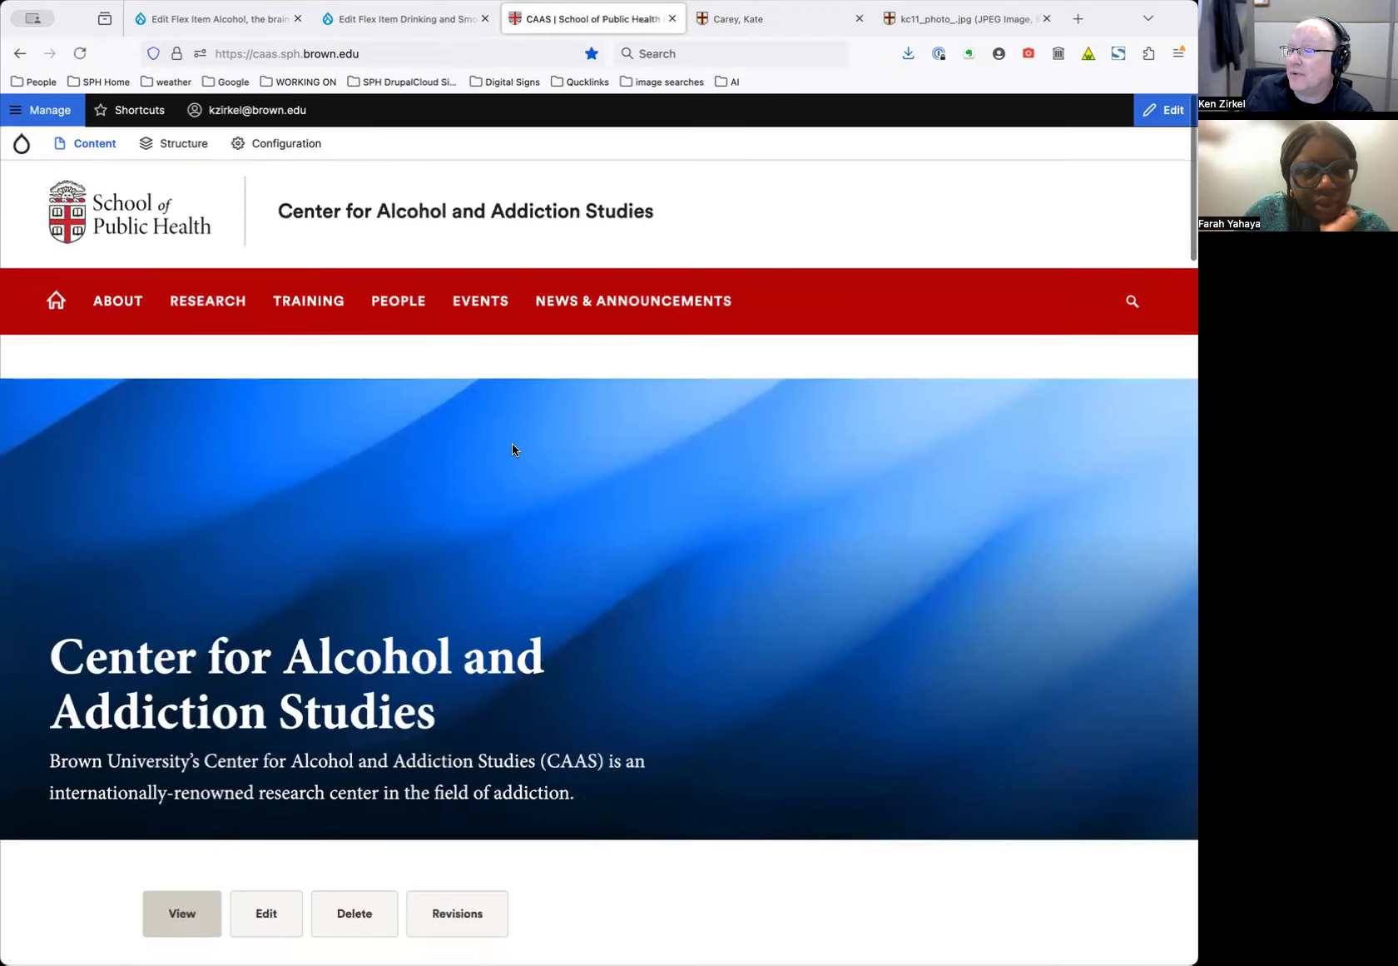
{"action": "mouse_move", "coordinate": [605, 307]}
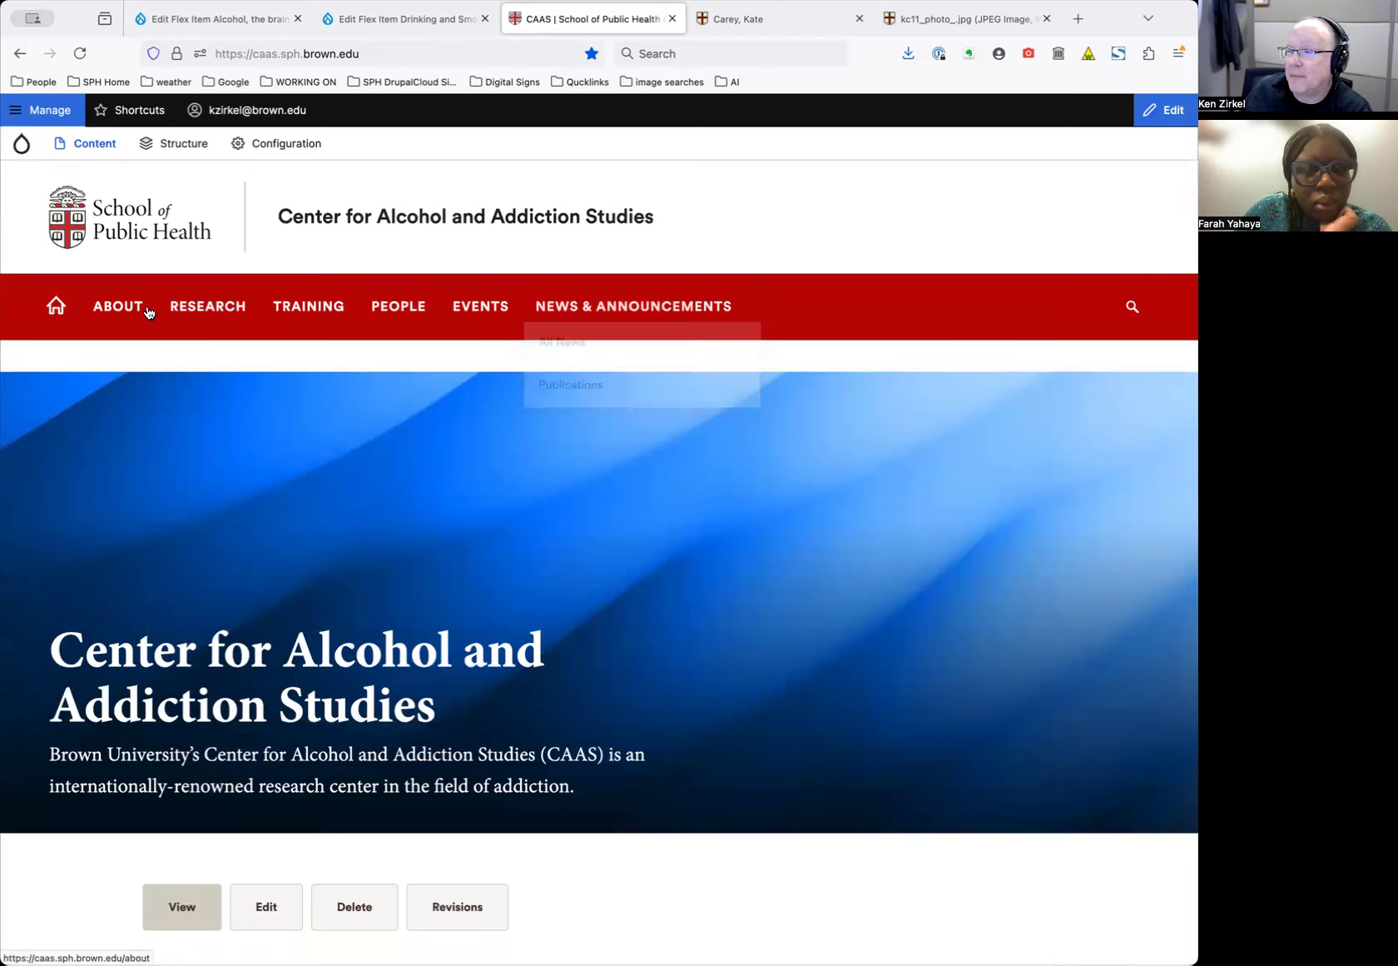
{"action": "left_click", "coordinate": [189, 308]}
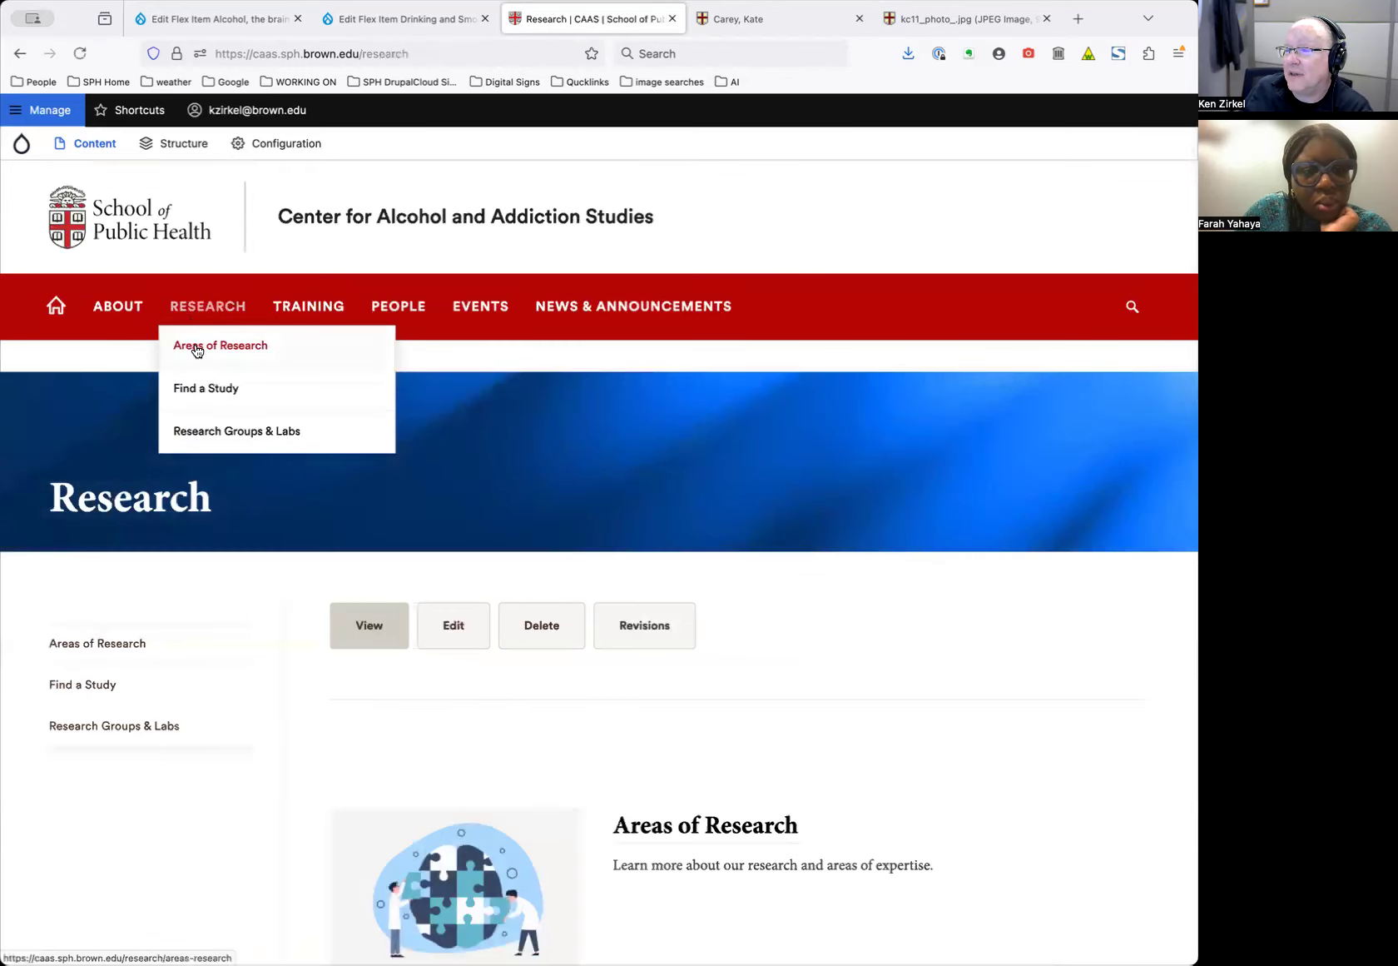
{"action": "left_click", "coordinate": [197, 351]}
Open the Alcohol research area and review its news cards and Faculty section
{"action": "scroll", "coordinate": [365, 519], "scroll_direction": "down", "scroll_amount": 5}
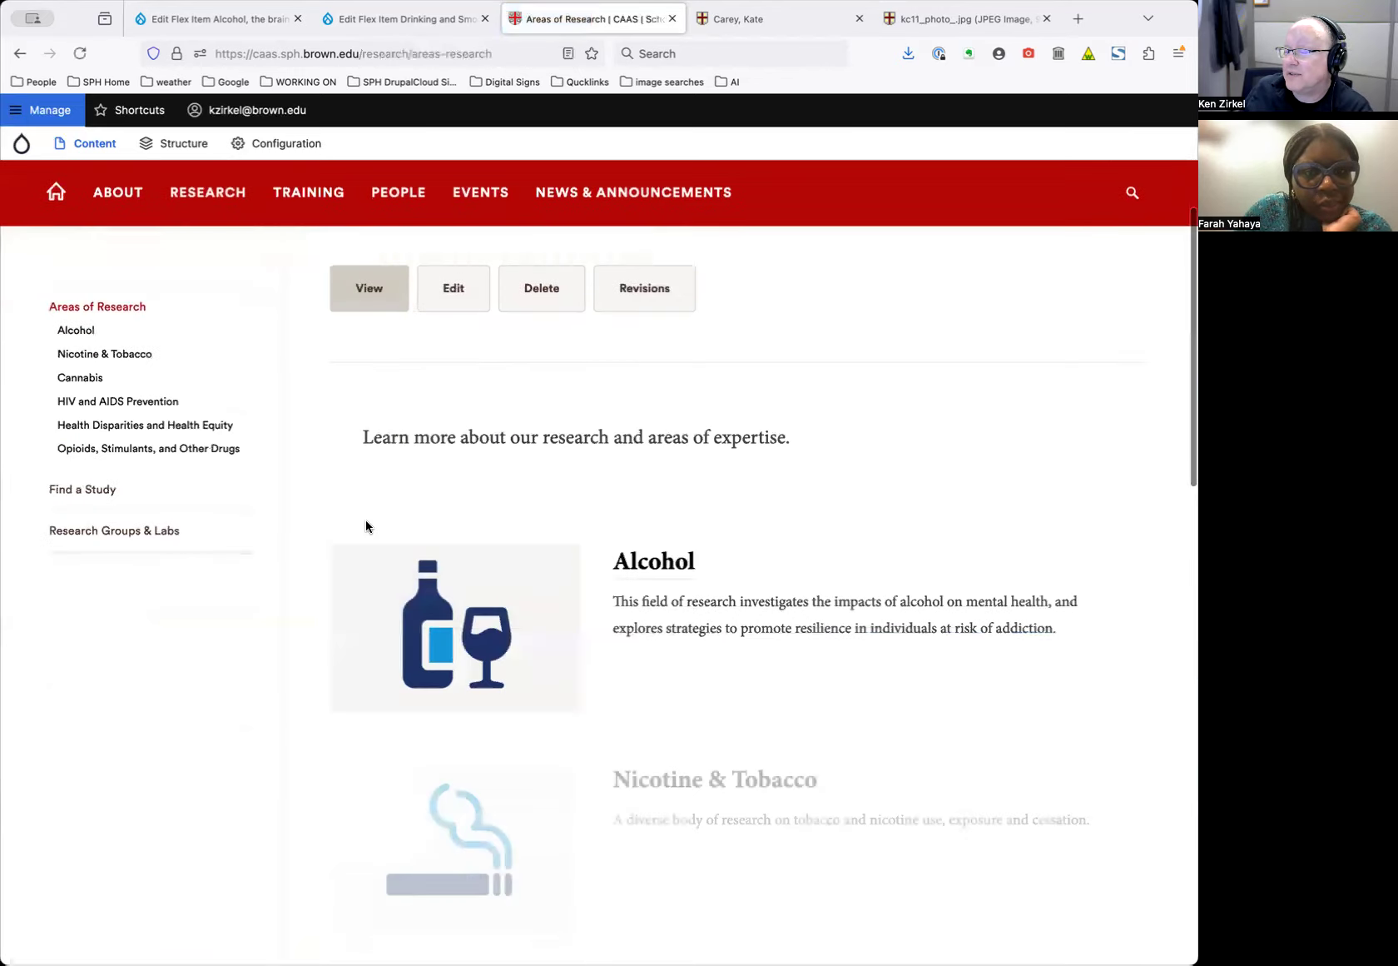
{"action": "left_click", "coordinate": [811, 587]}
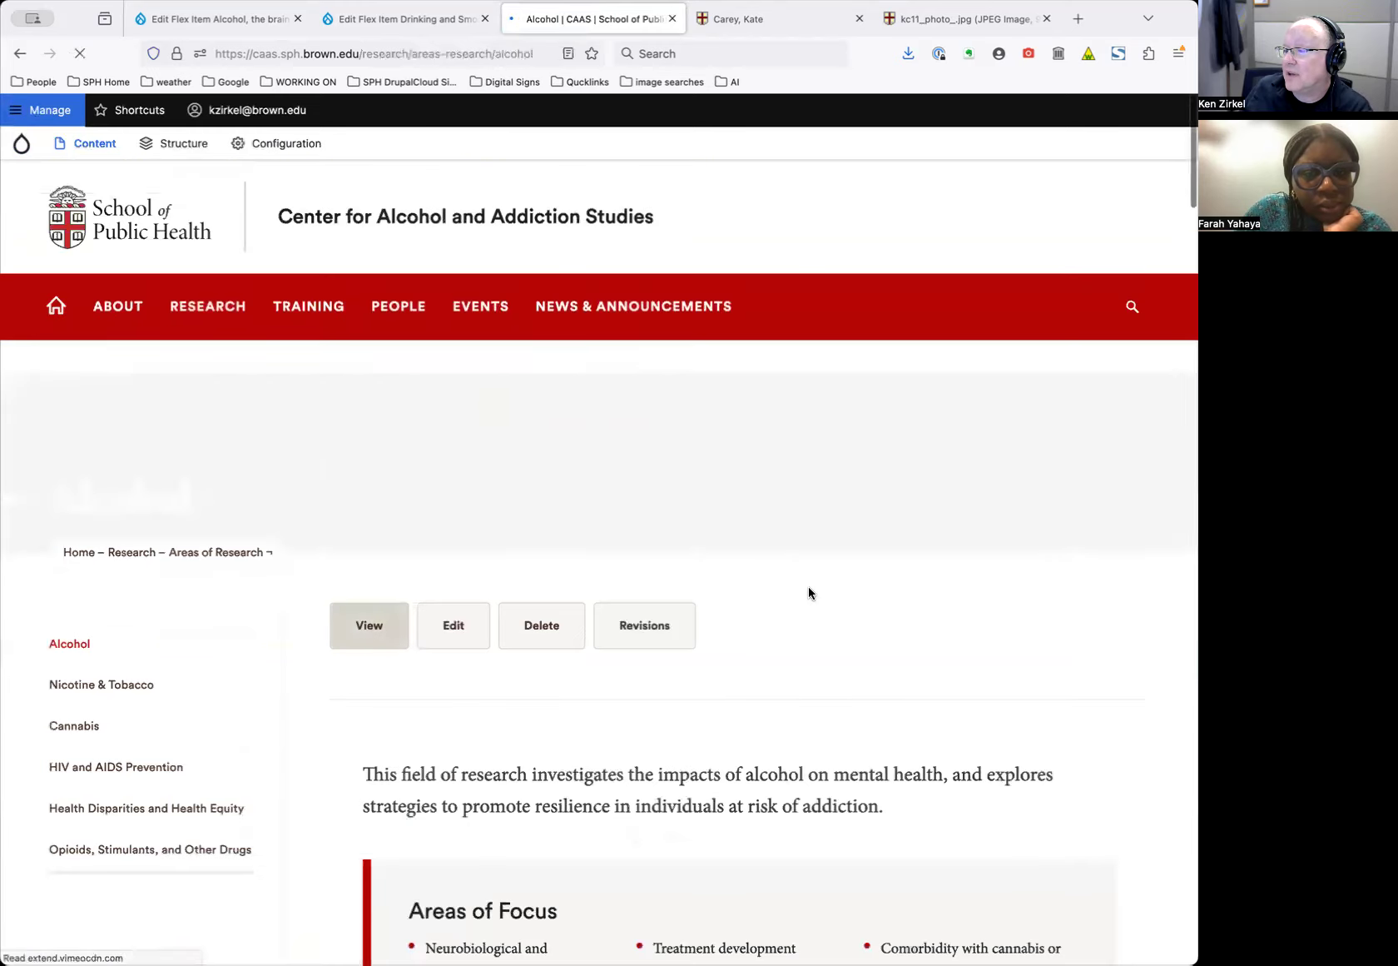
{"action": "scroll", "coordinate": [801, 593], "scroll_direction": "down", "scroll_amount": 20}
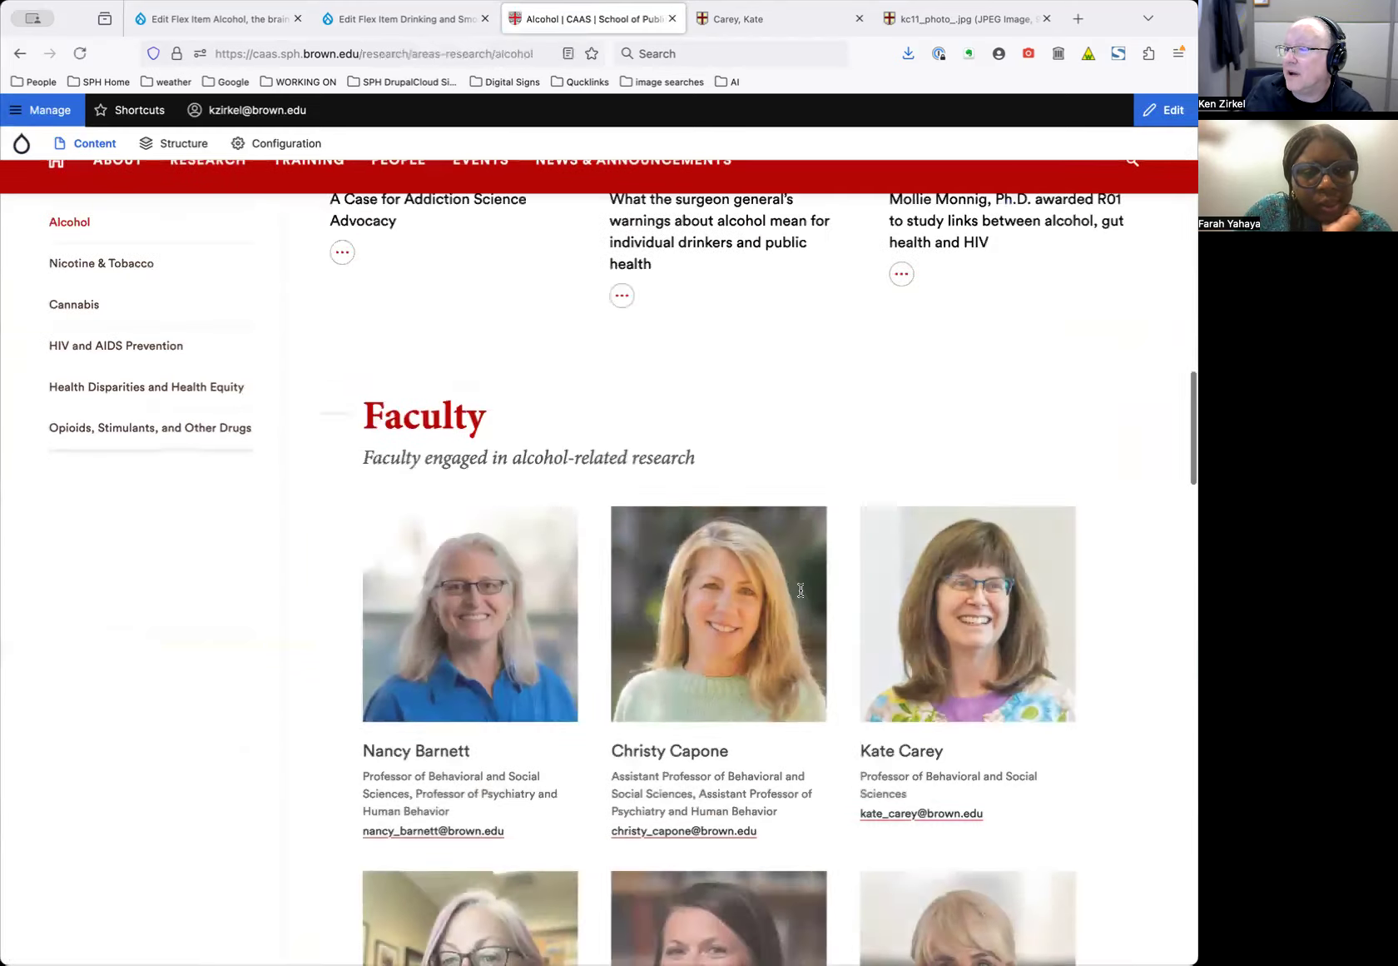
{"action": "scroll", "coordinate": [801, 591], "scroll_direction": "up", "scroll_amount": 5}
{"action": "scroll", "coordinate": [800, 589], "scroll_direction": "up", "scroll_amount": 1}
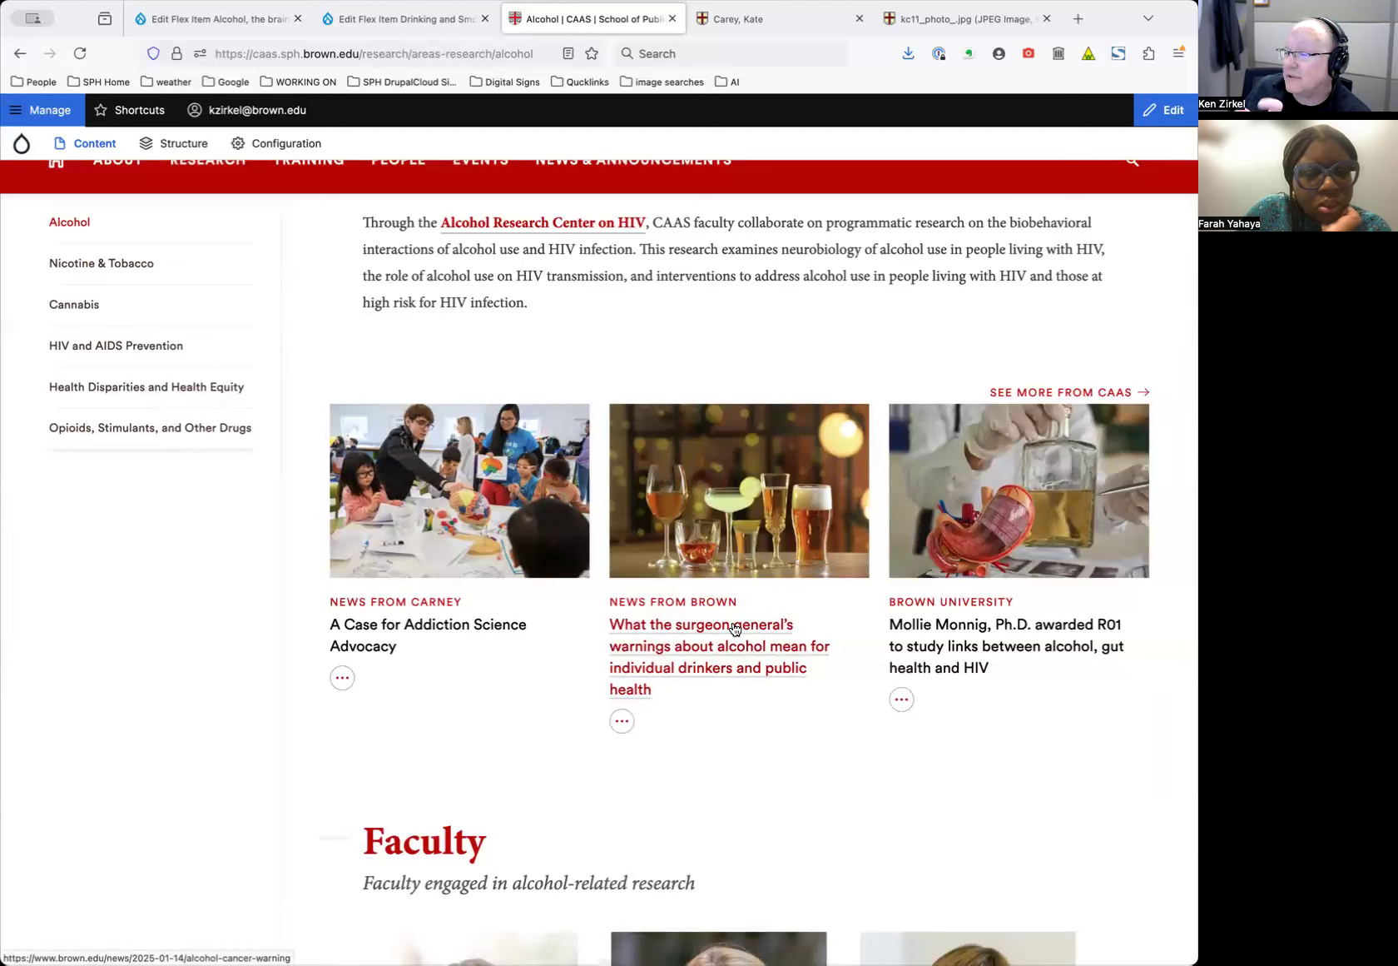
{"action": "scroll", "coordinate": [399, 616], "scroll_direction": "up", "scroll_amount": 3}
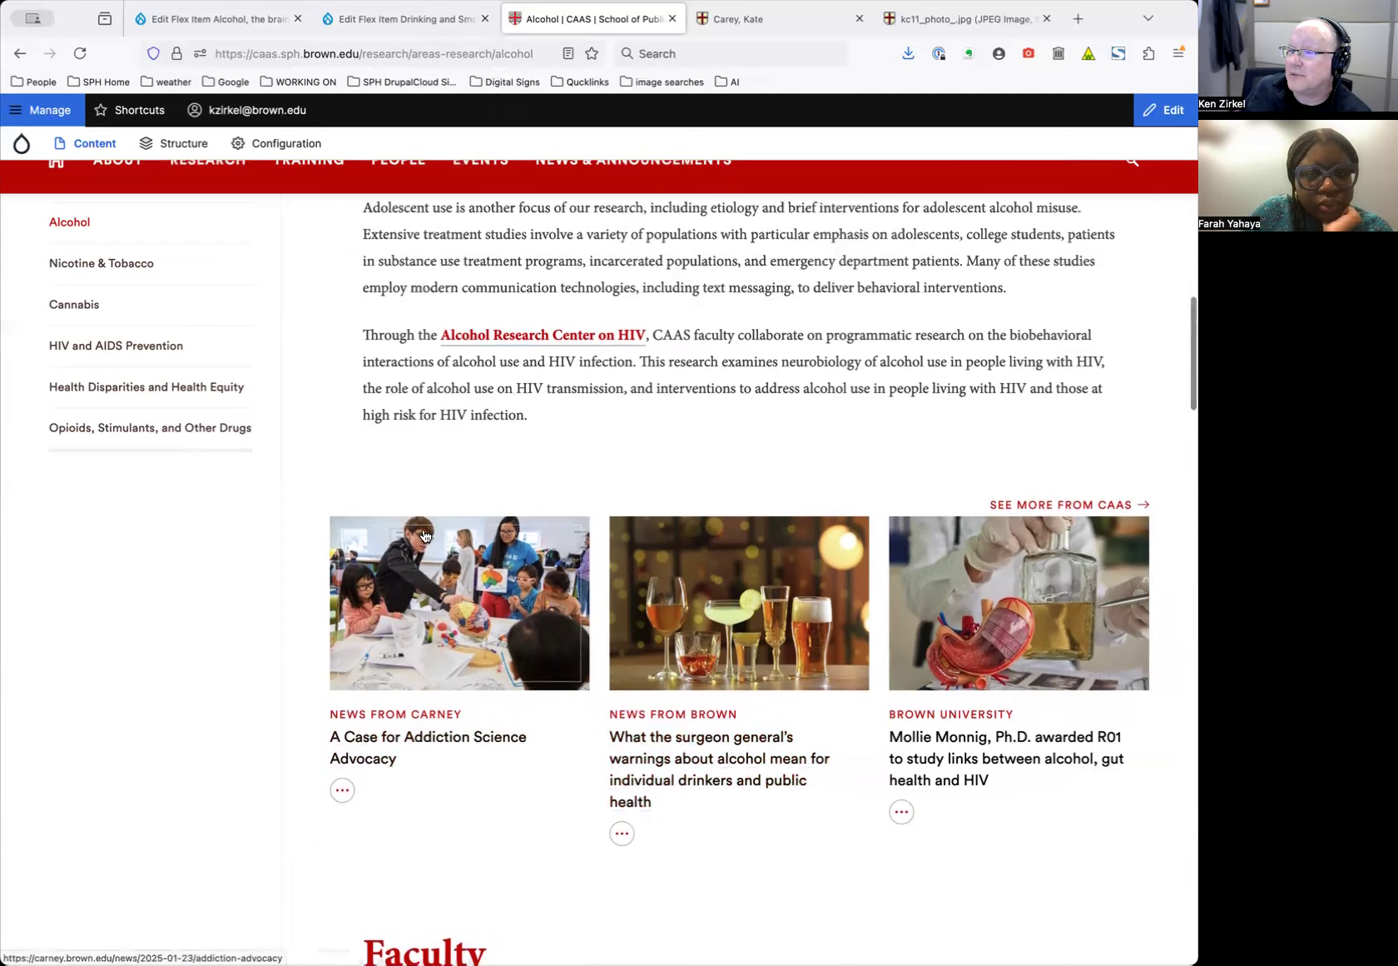
{"action": "scroll", "coordinate": [425, 529], "scroll_direction": "up", "scroll_amount": 4}
{"action": "scroll", "coordinate": [424, 531], "scroll_direction": "down", "scroll_amount": 5}
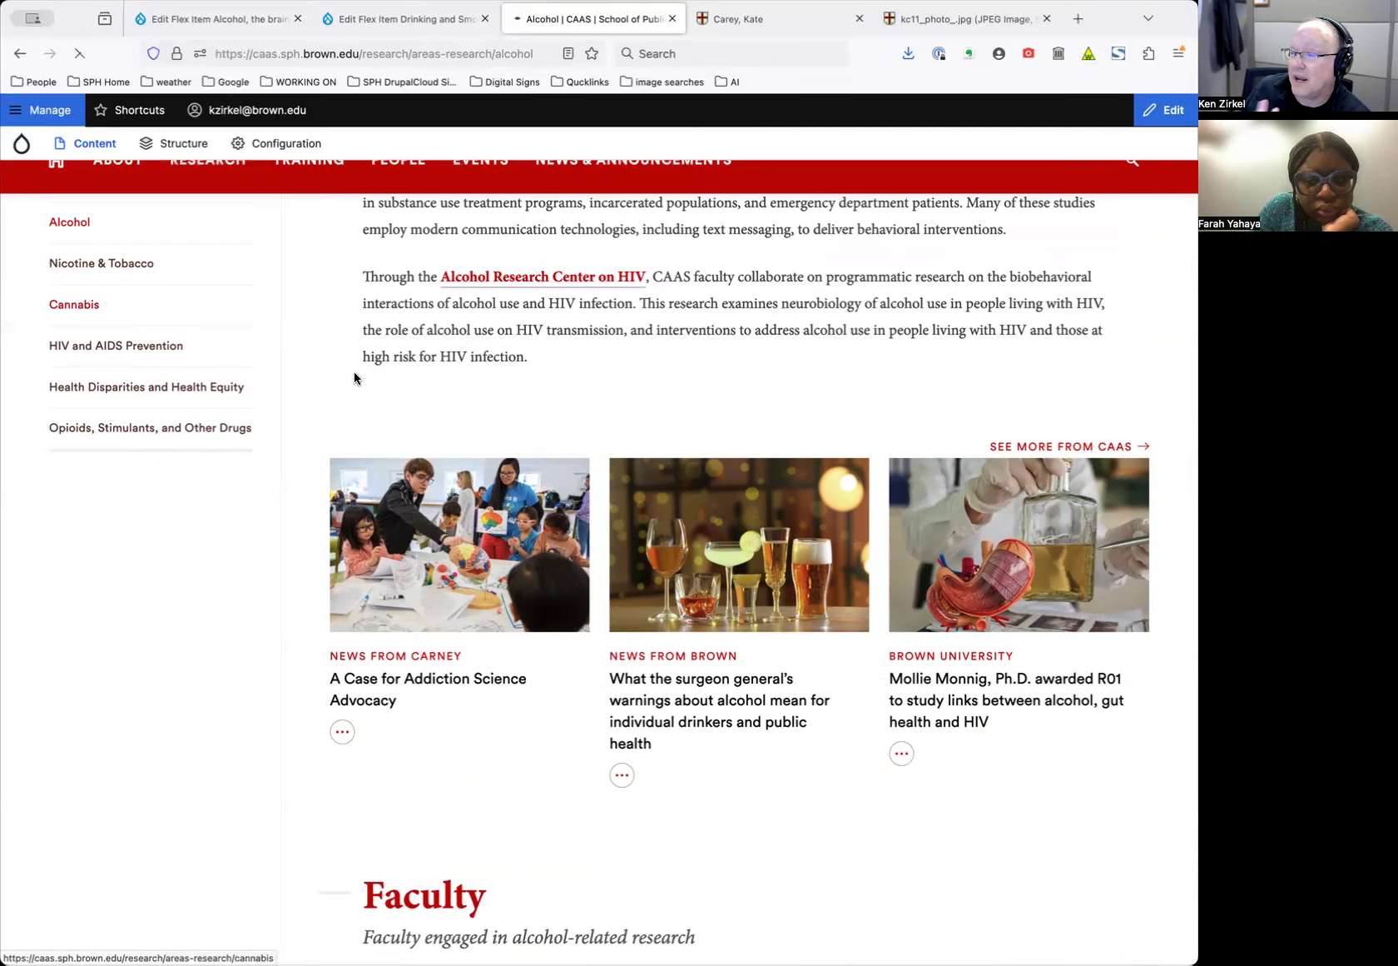
Scroll down the Cannabis page to review its Faculty people grid of researchers
{"action": "scroll", "coordinate": [555, 500], "scroll_direction": "down", "scroll_amount": 10}
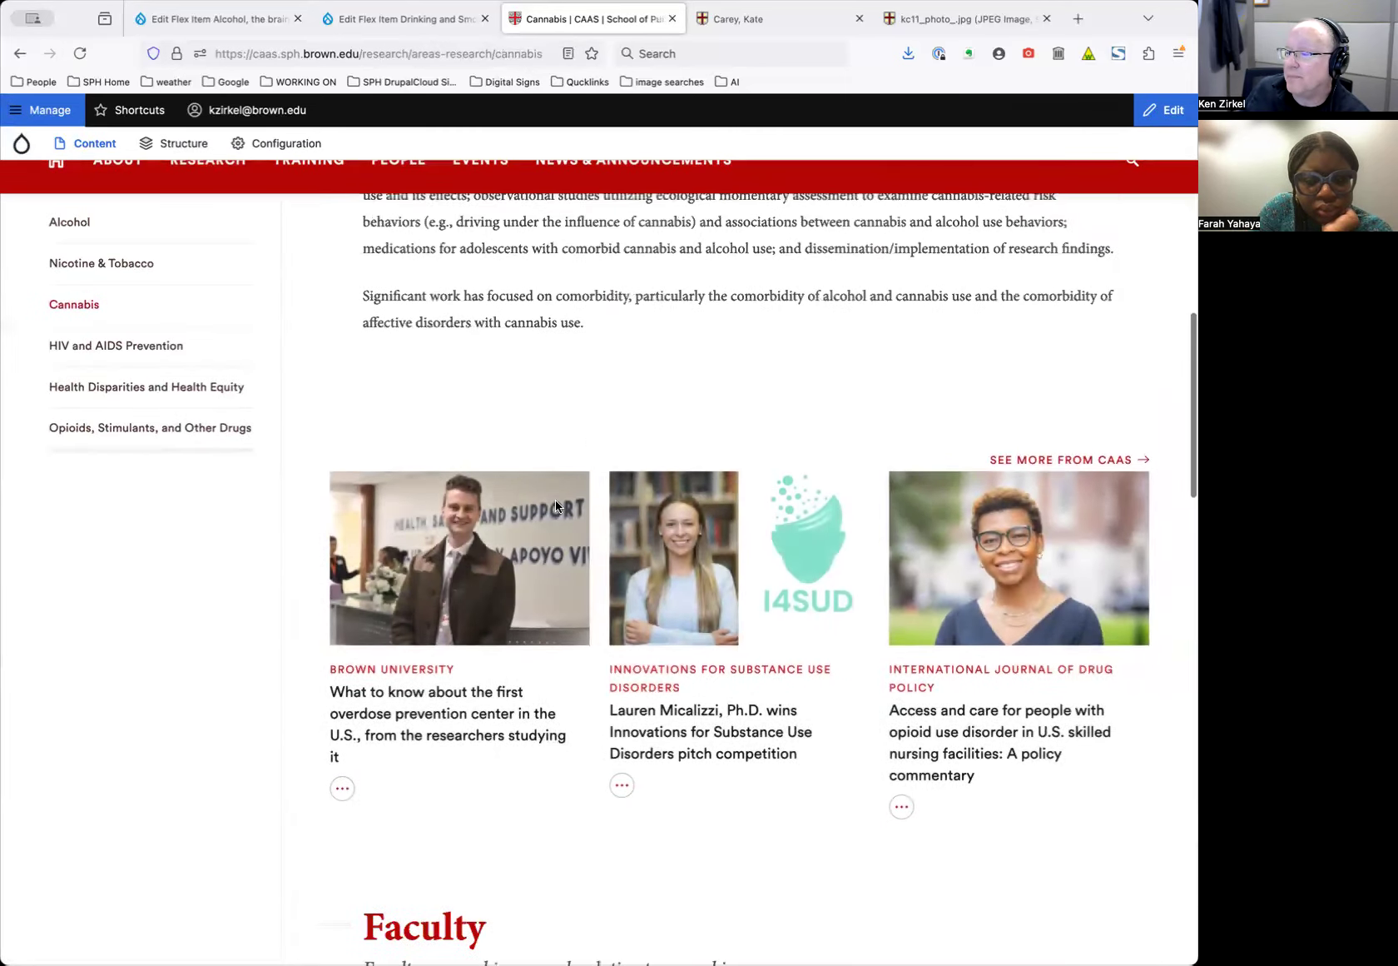
{"action": "scroll", "coordinate": [555, 500], "scroll_direction": "down", "scroll_amount": 1}
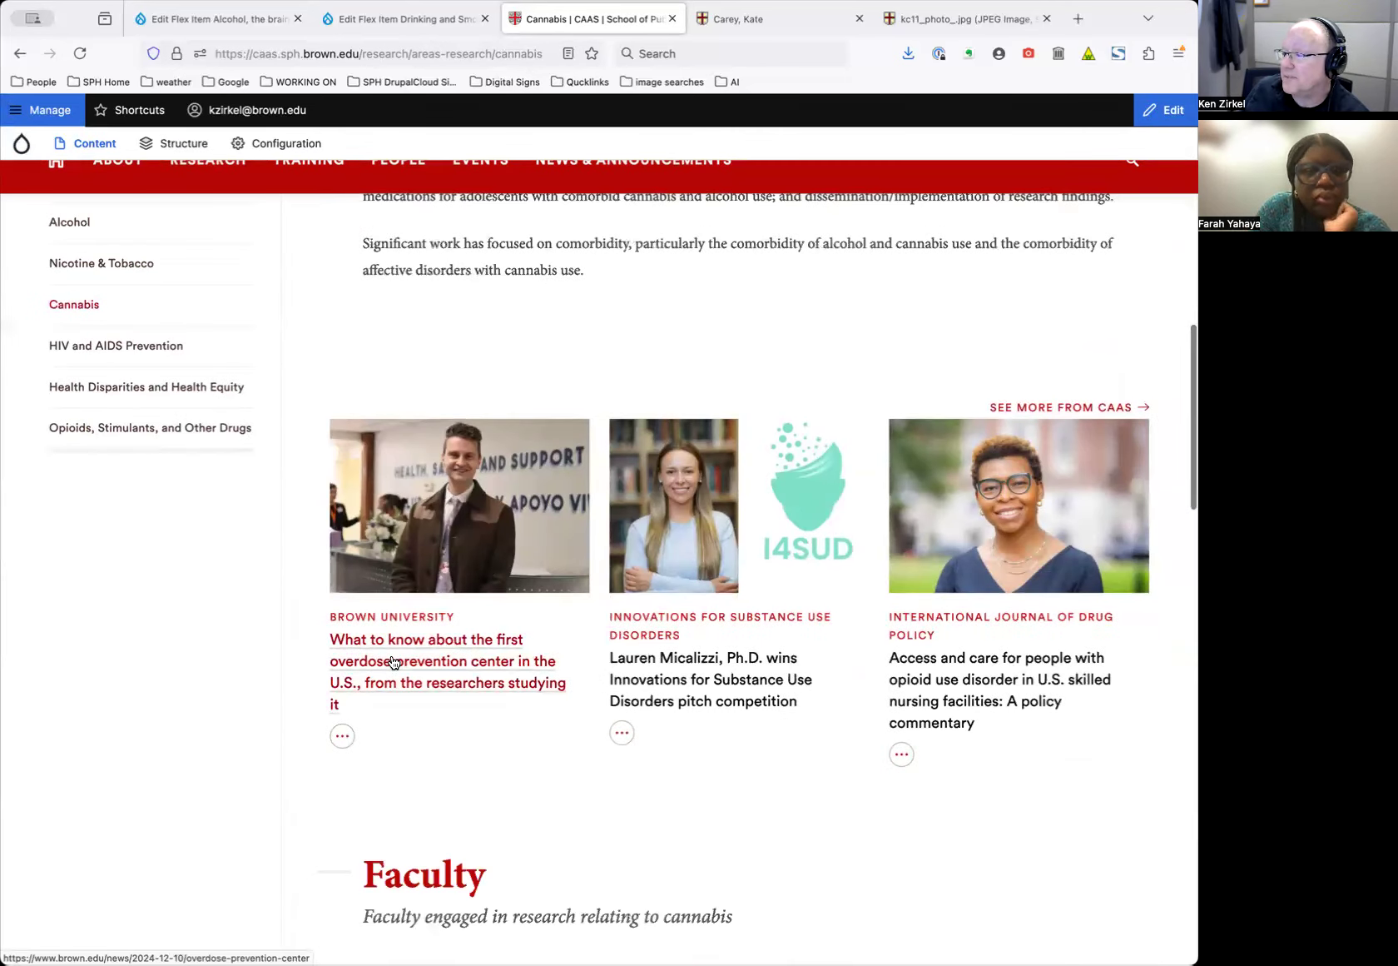
{"action": "scroll", "coordinate": [394, 662], "scroll_direction": "down", "scroll_amount": 8}
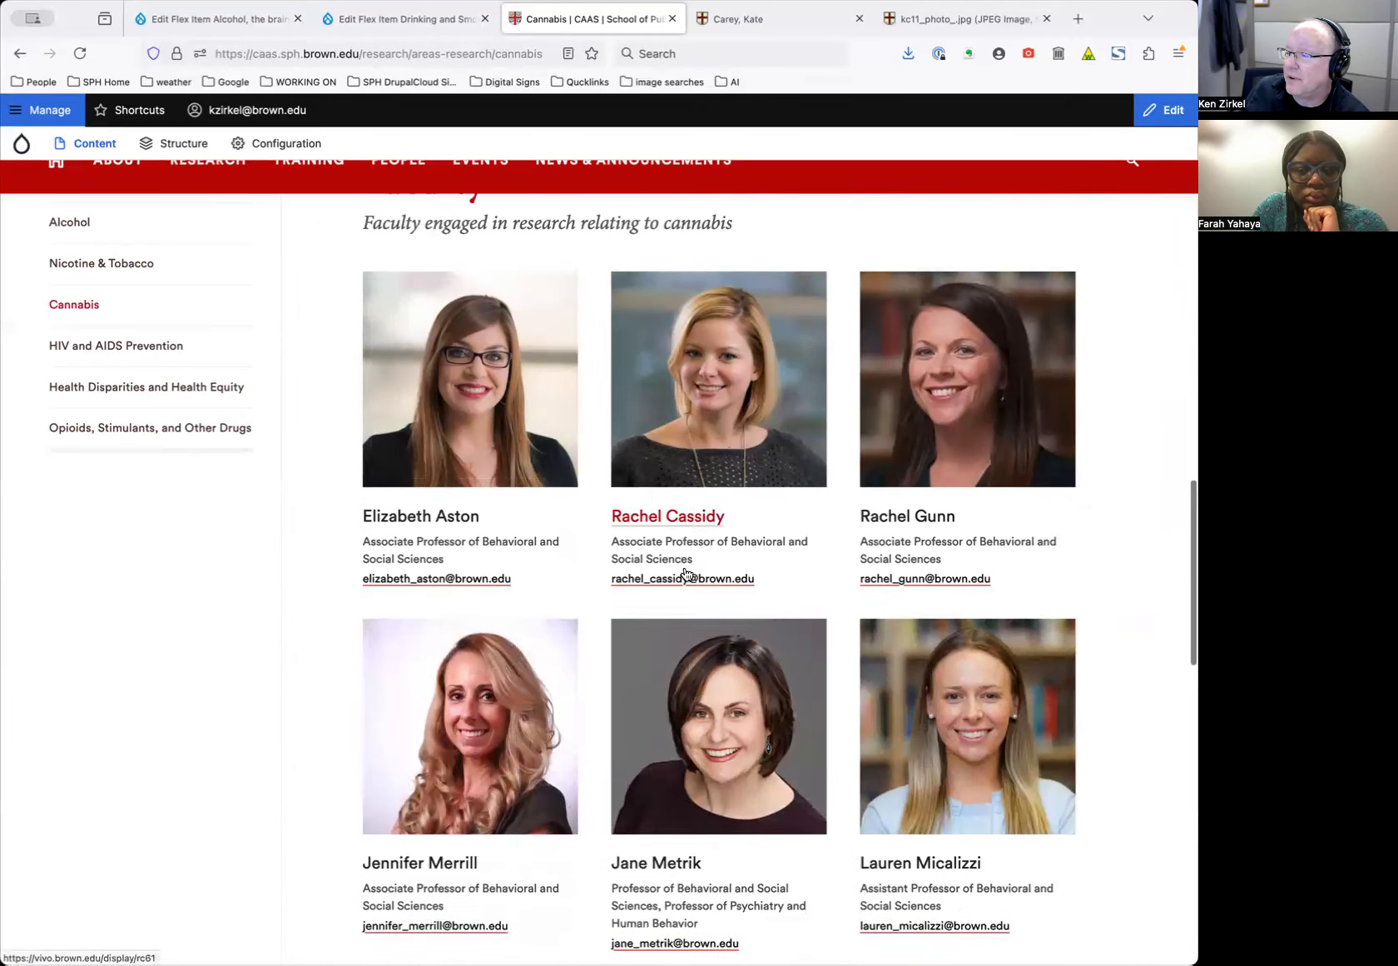
{"action": "scroll", "coordinate": [684, 558], "scroll_direction": "down", "scroll_amount": 10}
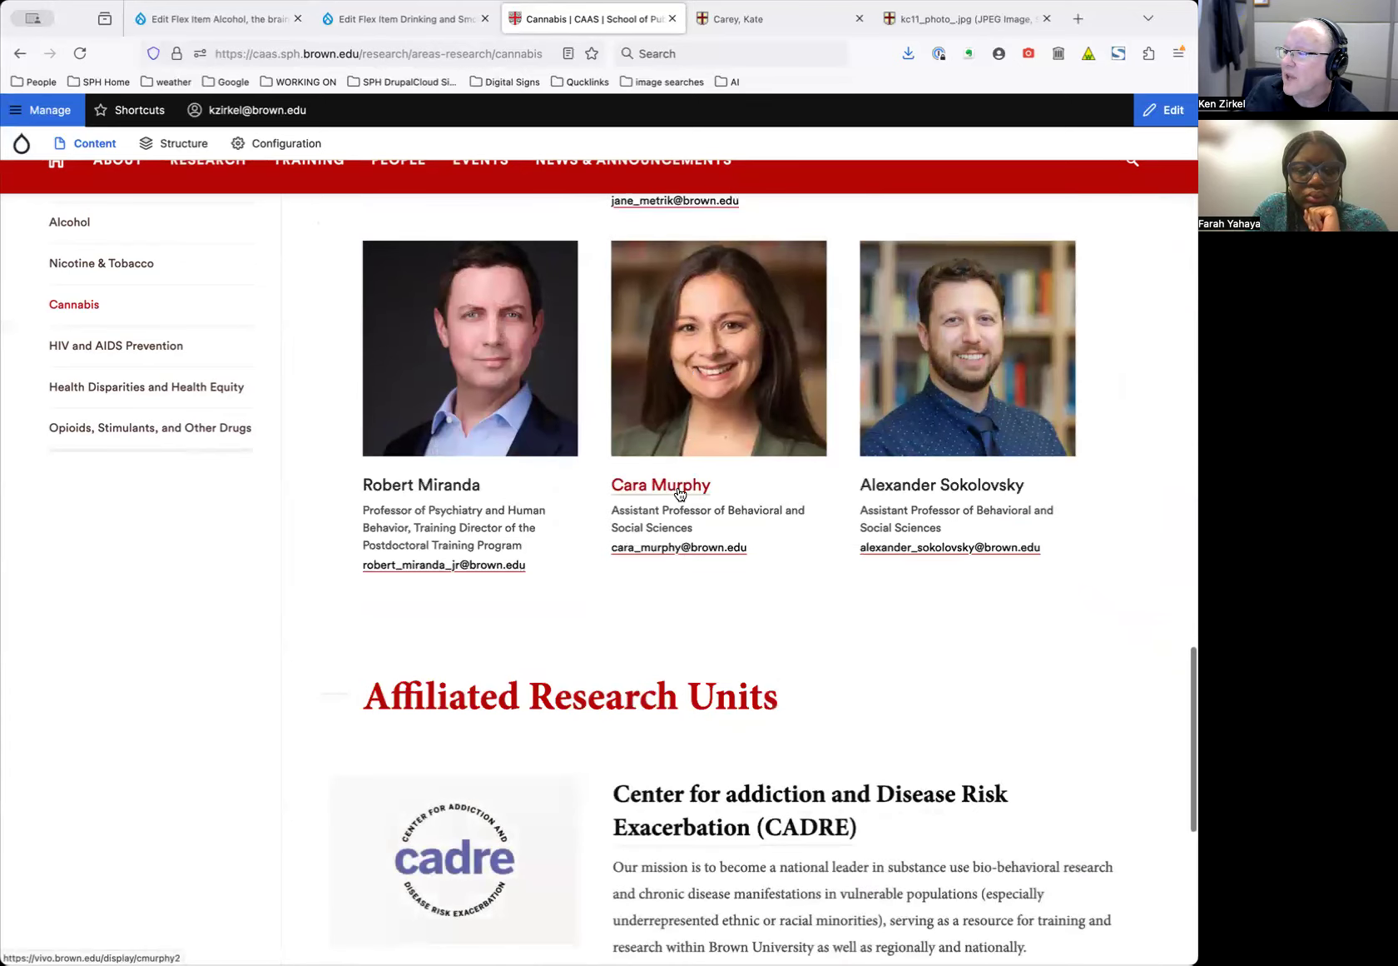
{"action": "scroll", "coordinate": [678, 486], "scroll_direction": "up", "scroll_amount": 12}
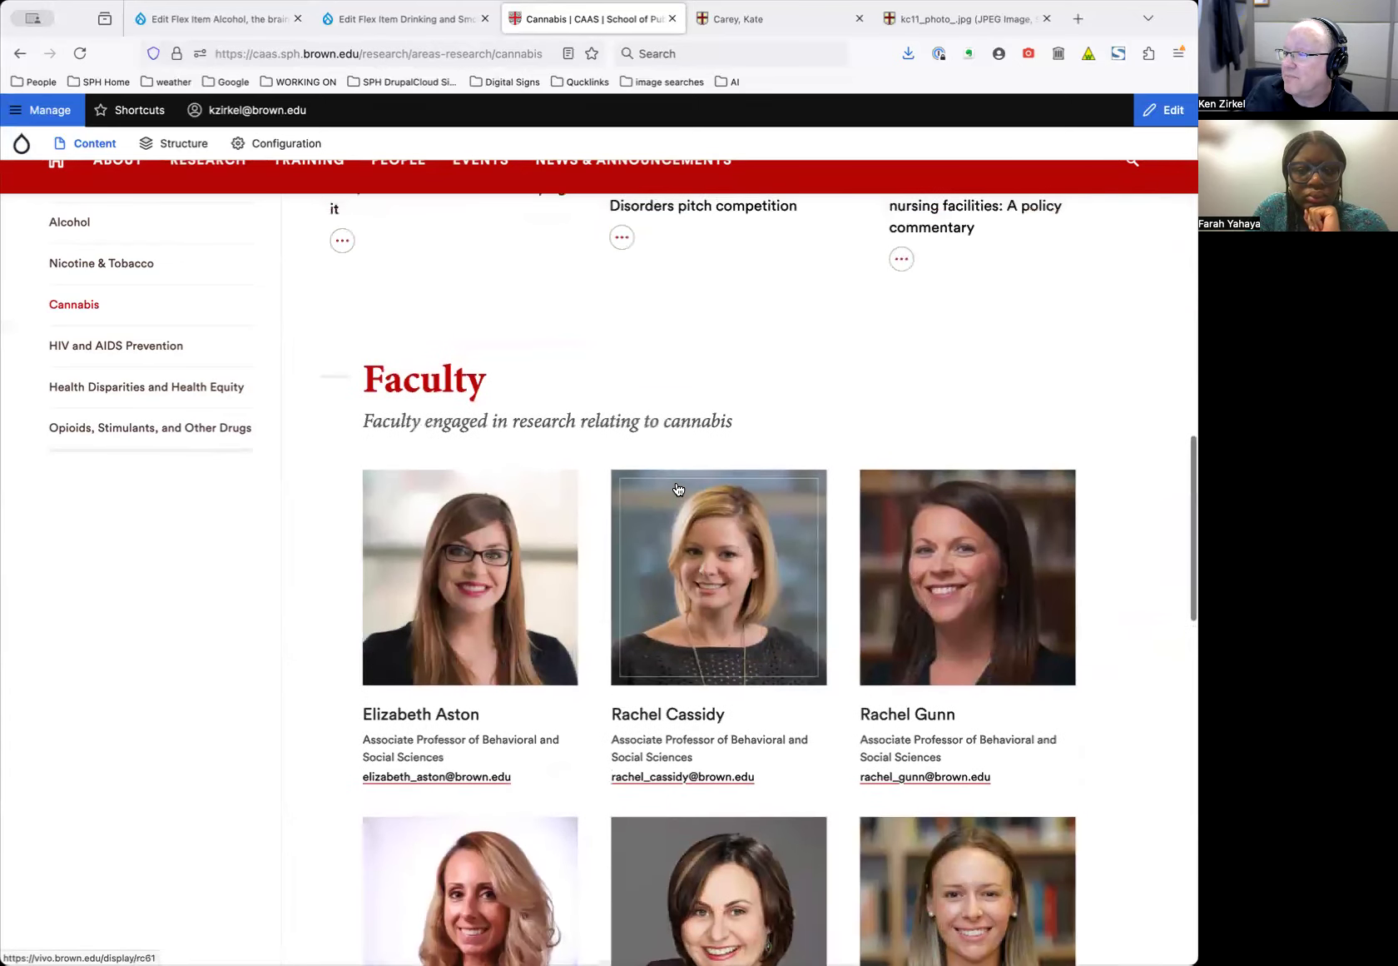
{"action": "scroll", "coordinate": [681, 553], "scroll_direction": "down", "scroll_amount": 1}
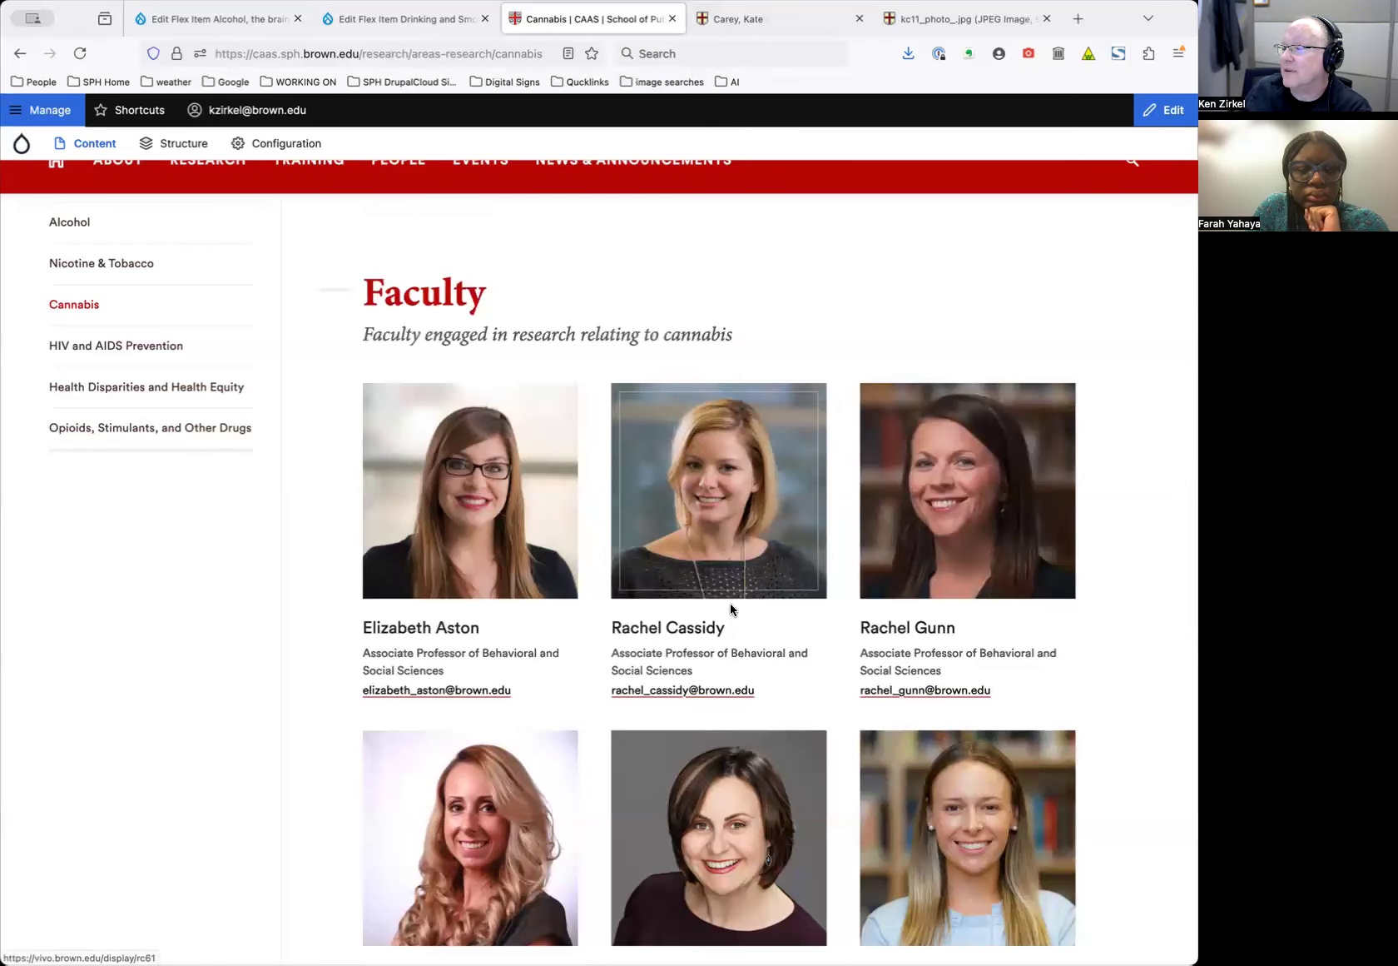
Close the researcher profile tab and the leftover photo tab
{"action": "left_click", "coordinate": [765, 21]}
{"action": "key", "text": "super+w"}
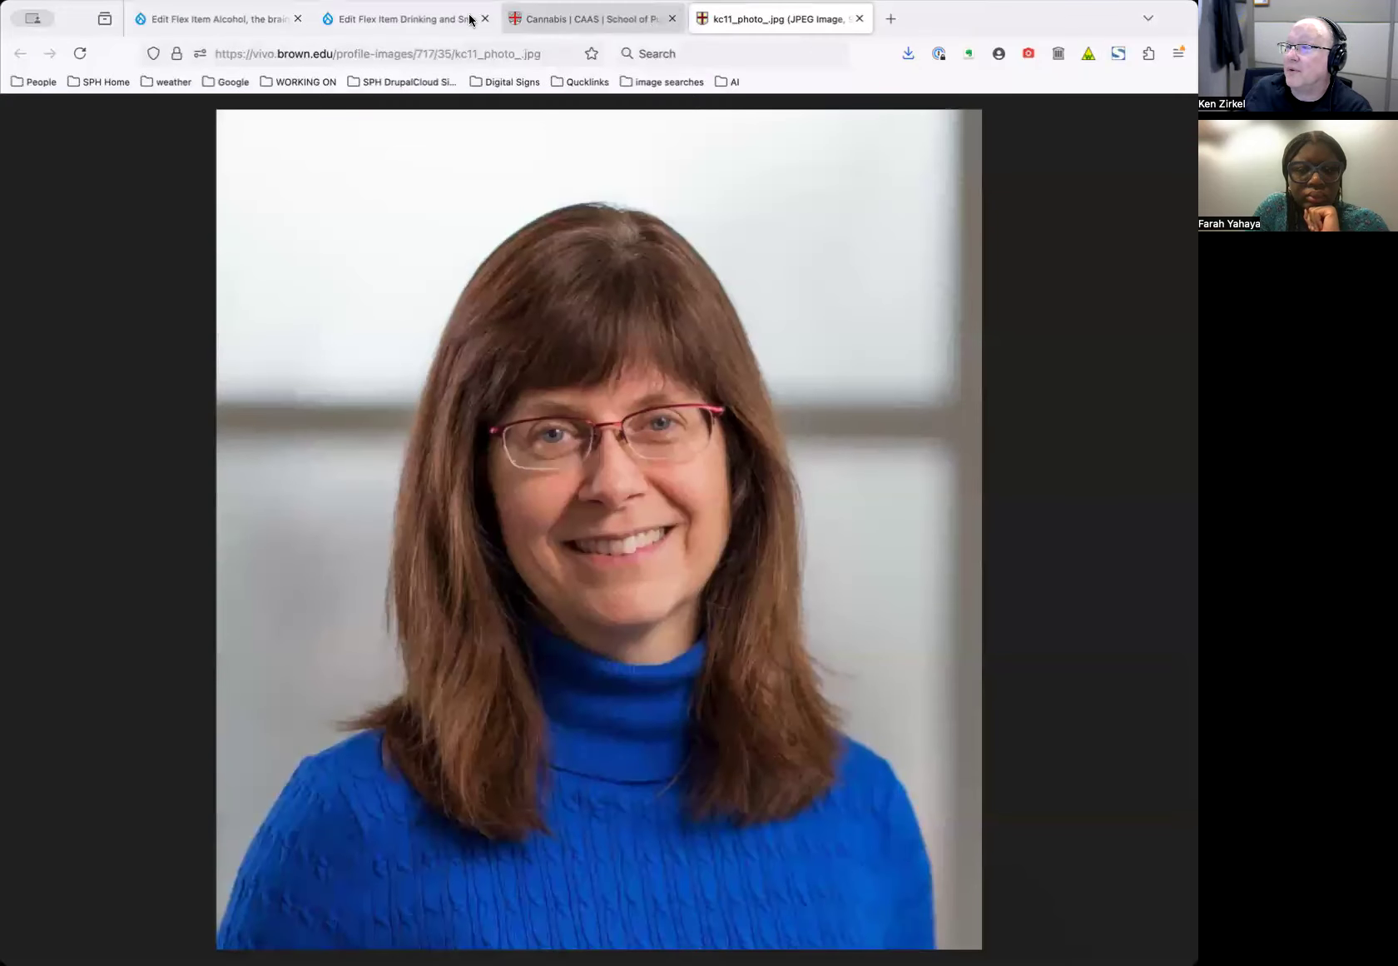
{"action": "key", "text": "super+w"}
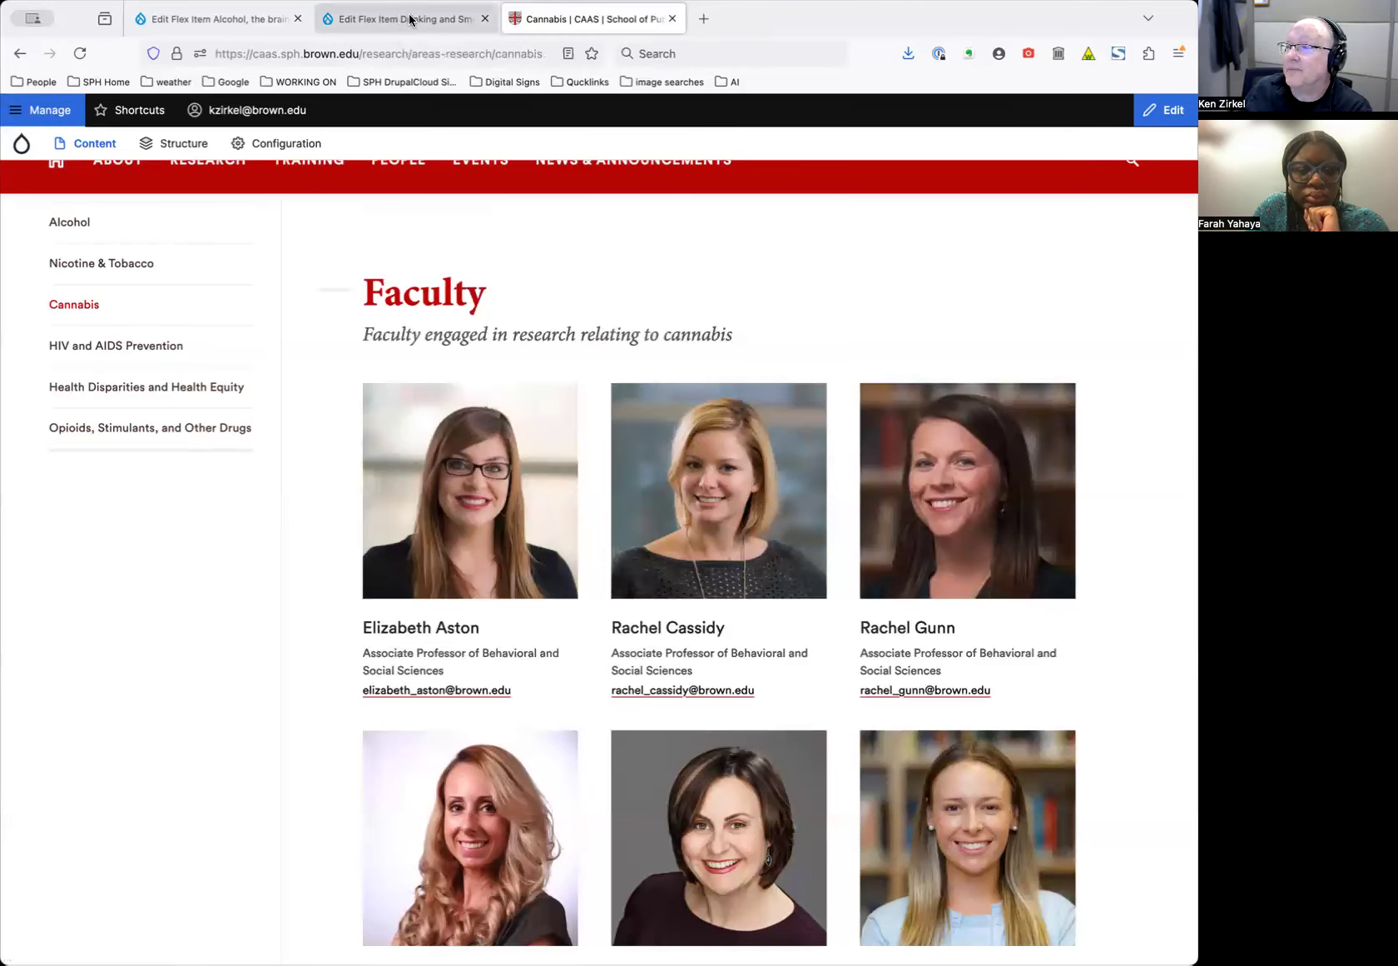
Filter All Content by the faculty member's name and open their Person record for editing
{"action": "left_click", "coordinate": [410, 20]}
{"action": "left_click", "coordinate": [93, 143], "text": "super"}
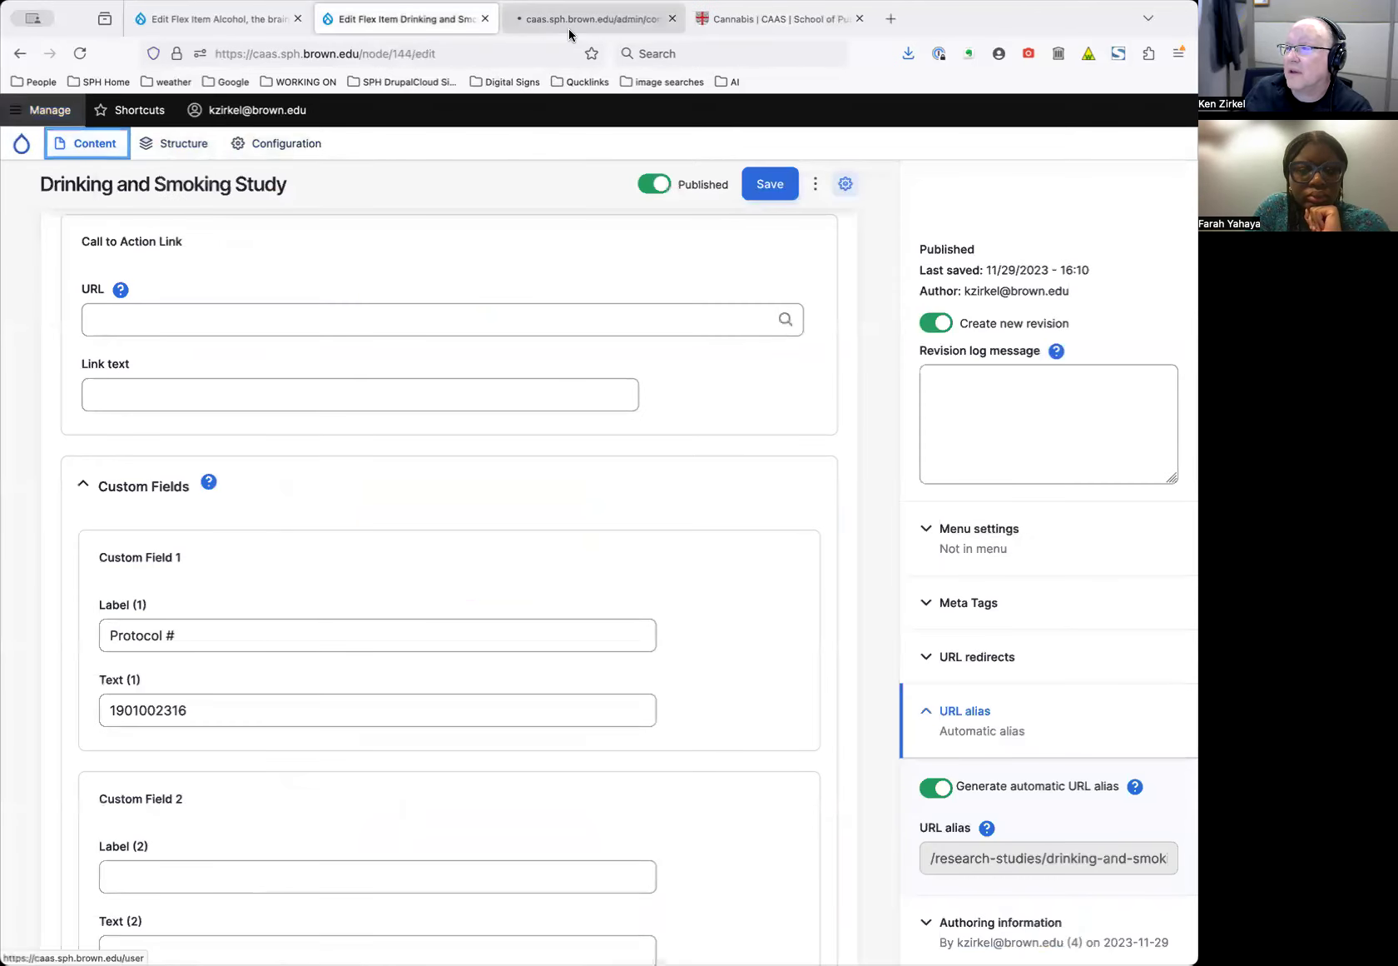
{"action": "left_click", "coordinate": [567, 20]}
{"action": "left_click", "coordinate": [143, 346]}
{"action": "type", "text": "cassidy"}
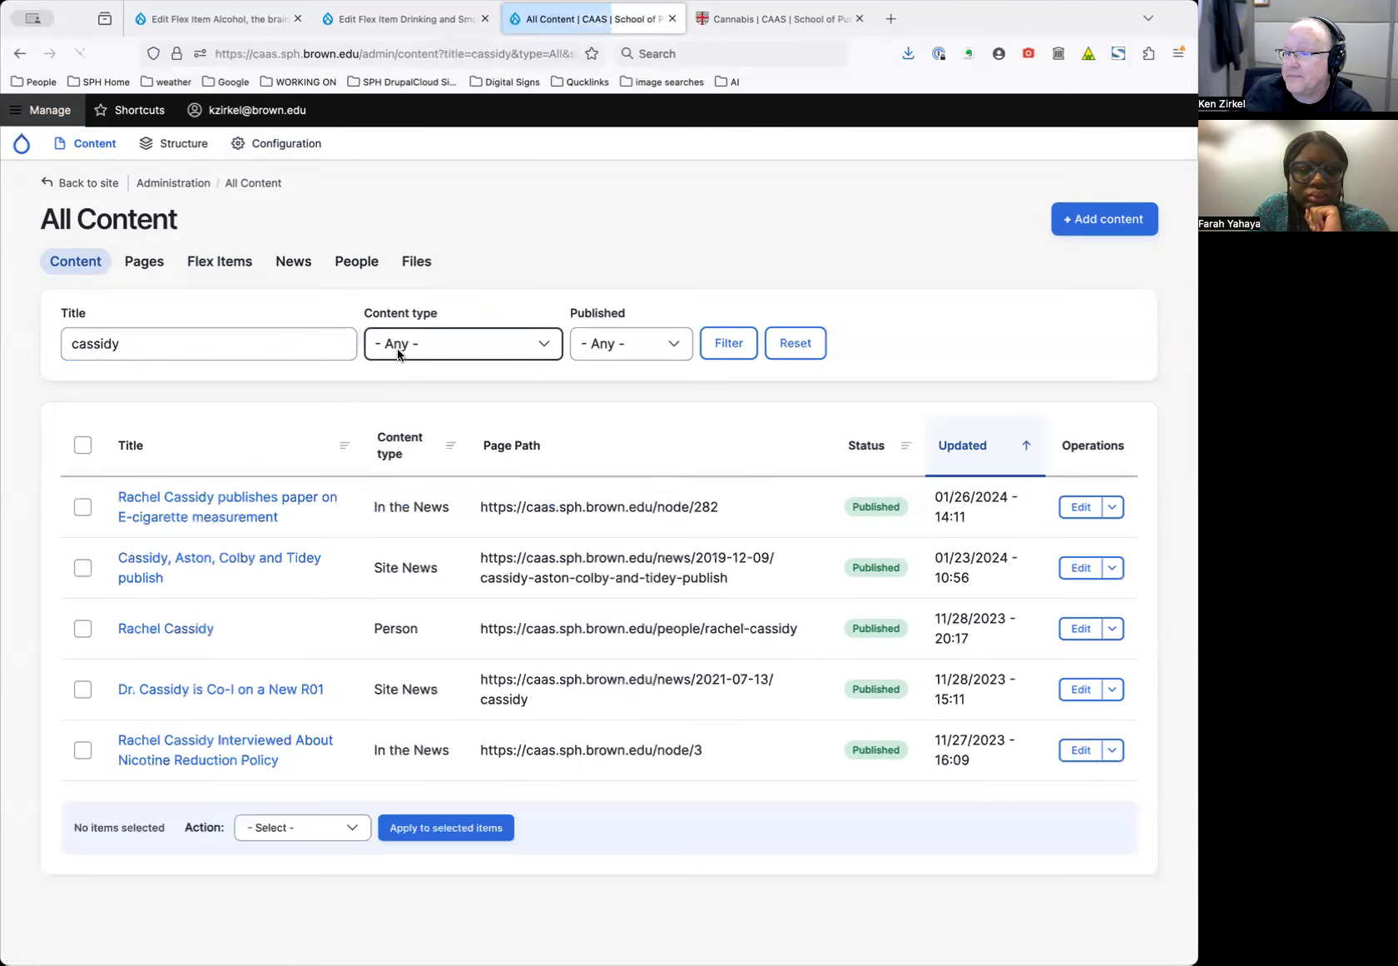
{"action": "left_click", "coordinate": [1082, 629]}
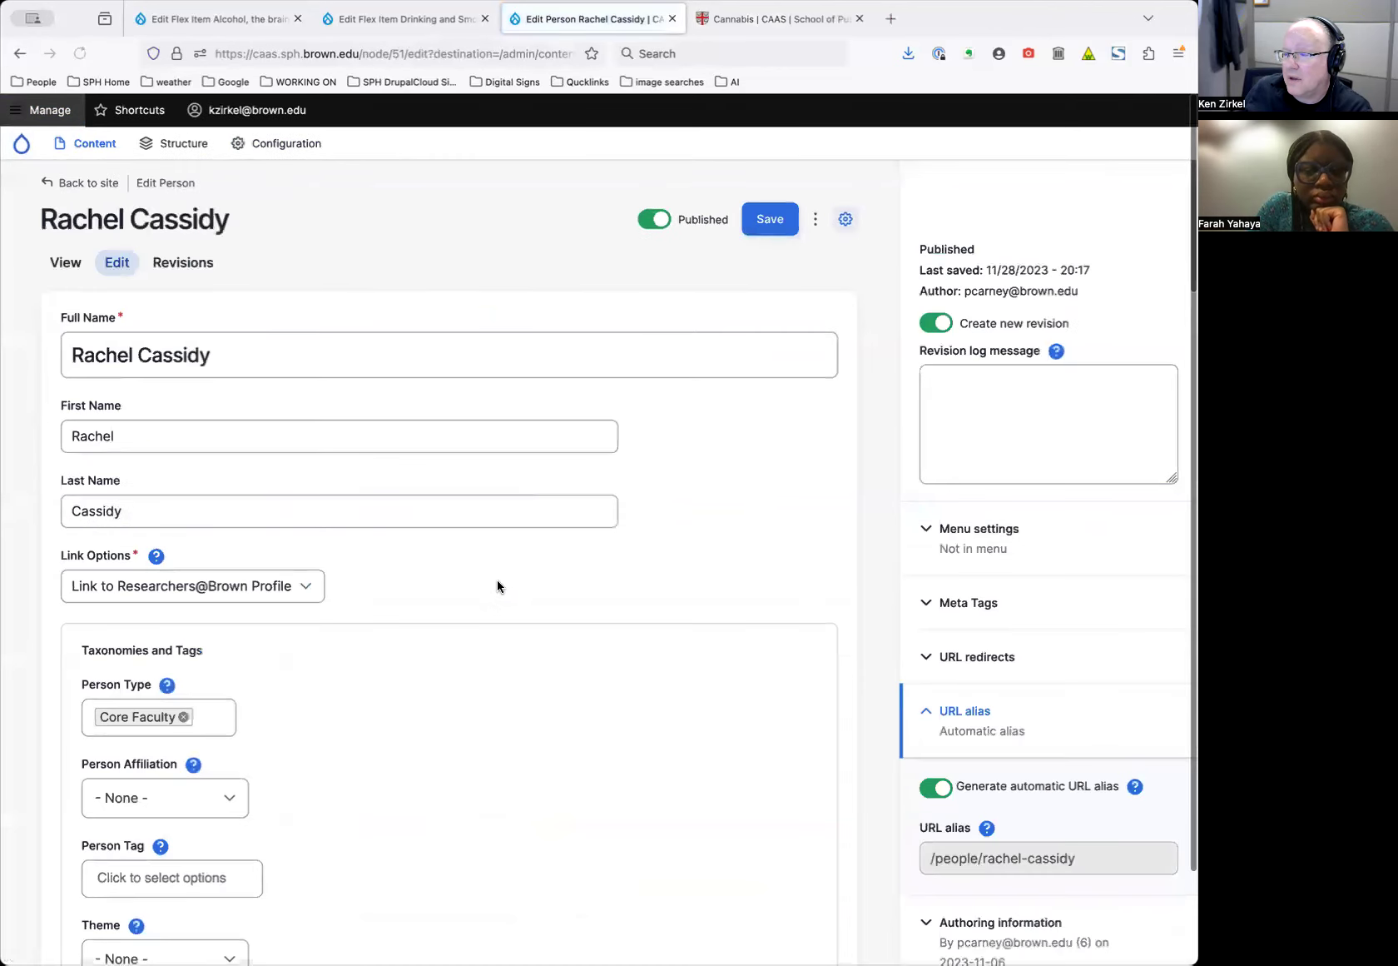
{"action": "scroll", "coordinate": [498, 582], "scroll_direction": "down", "scroll_amount": 10}
{"action": "scroll", "coordinate": [496, 586], "scroll_direction": "down", "scroll_amount": 8}
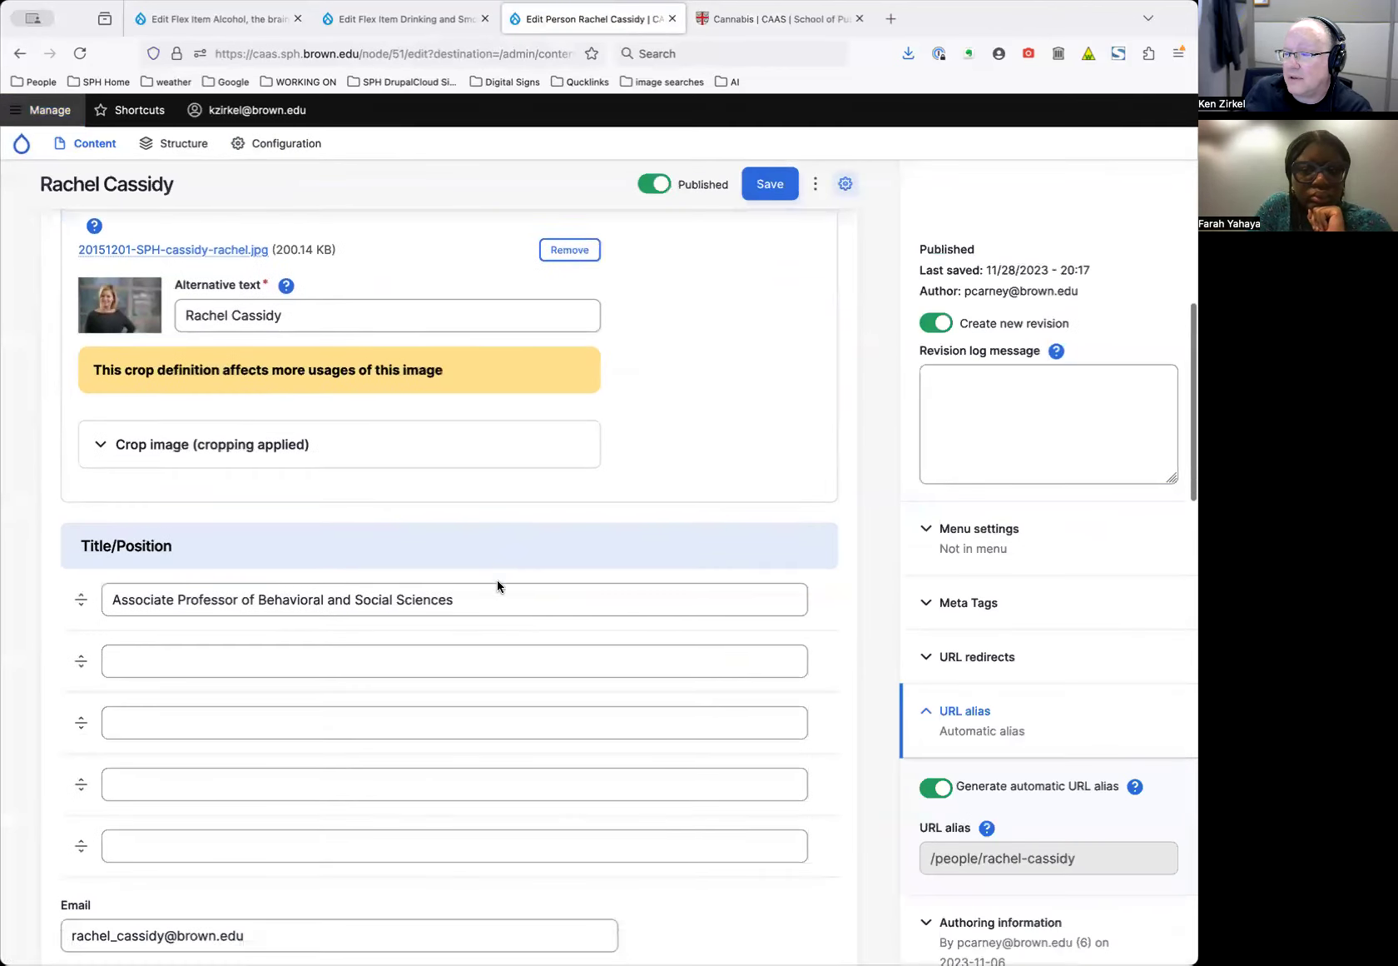
{"action": "scroll", "coordinate": [497, 581], "scroll_direction": "up", "scroll_amount": 12}
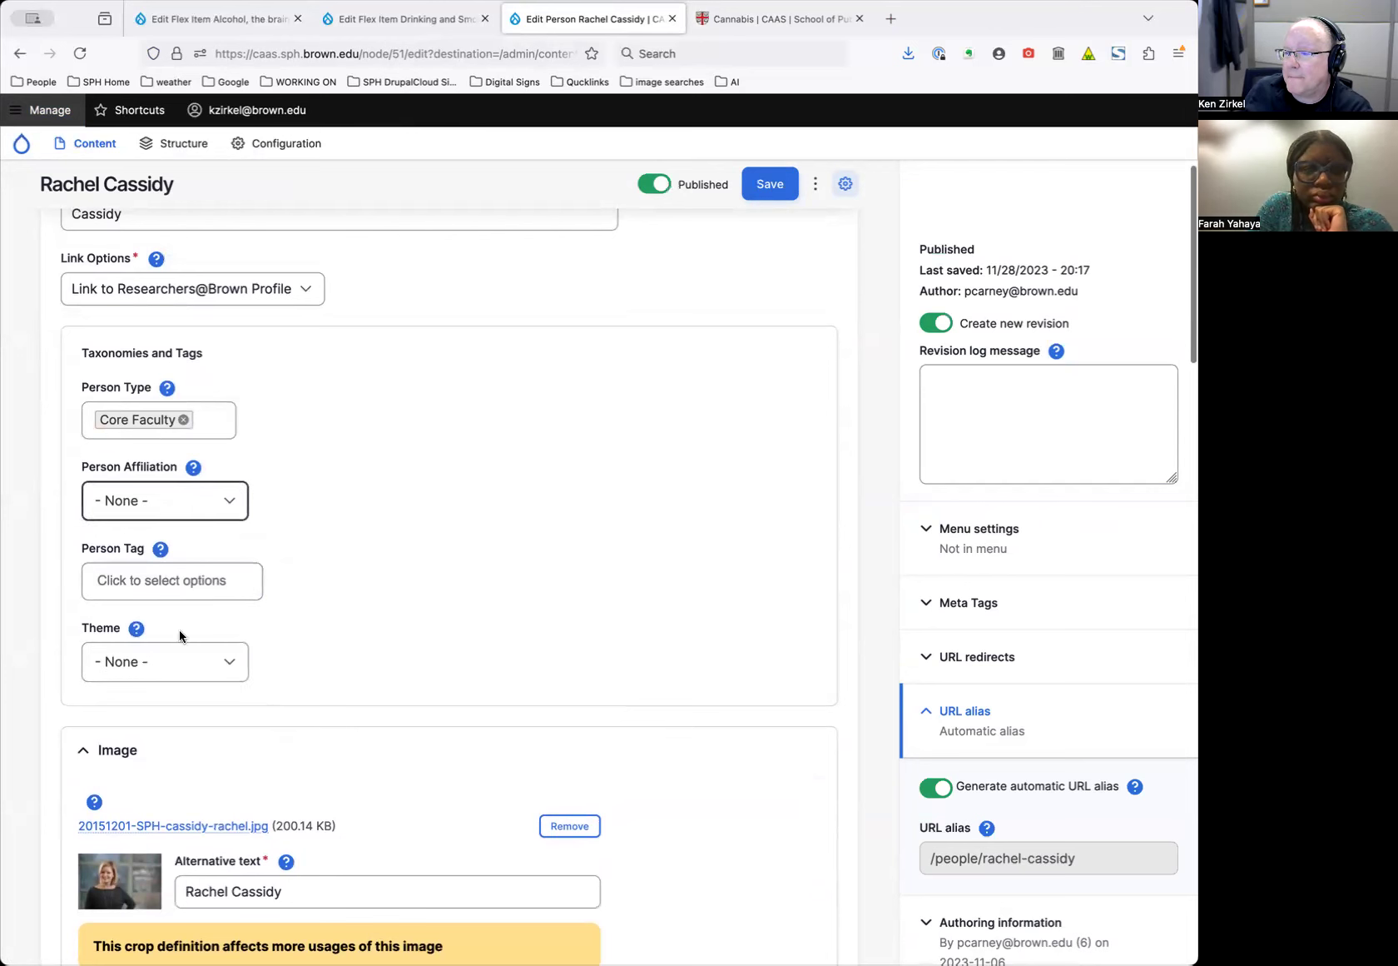
Return to the Cannabis faculty page tab
{"action": "left_click", "coordinate": [418, 25]}
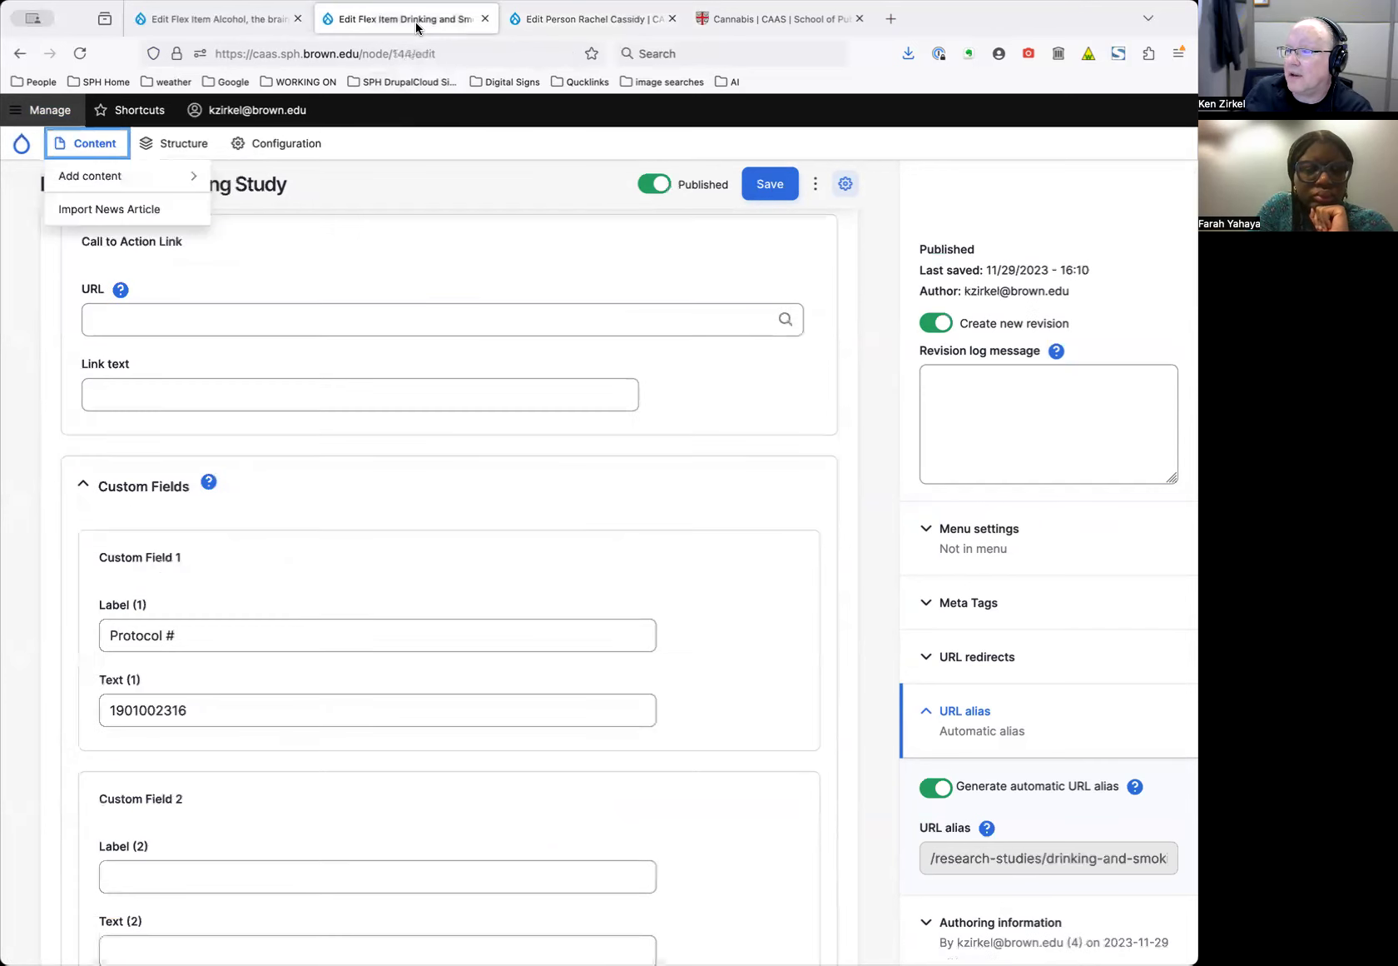
{"action": "left_click", "coordinate": [245, 25]}
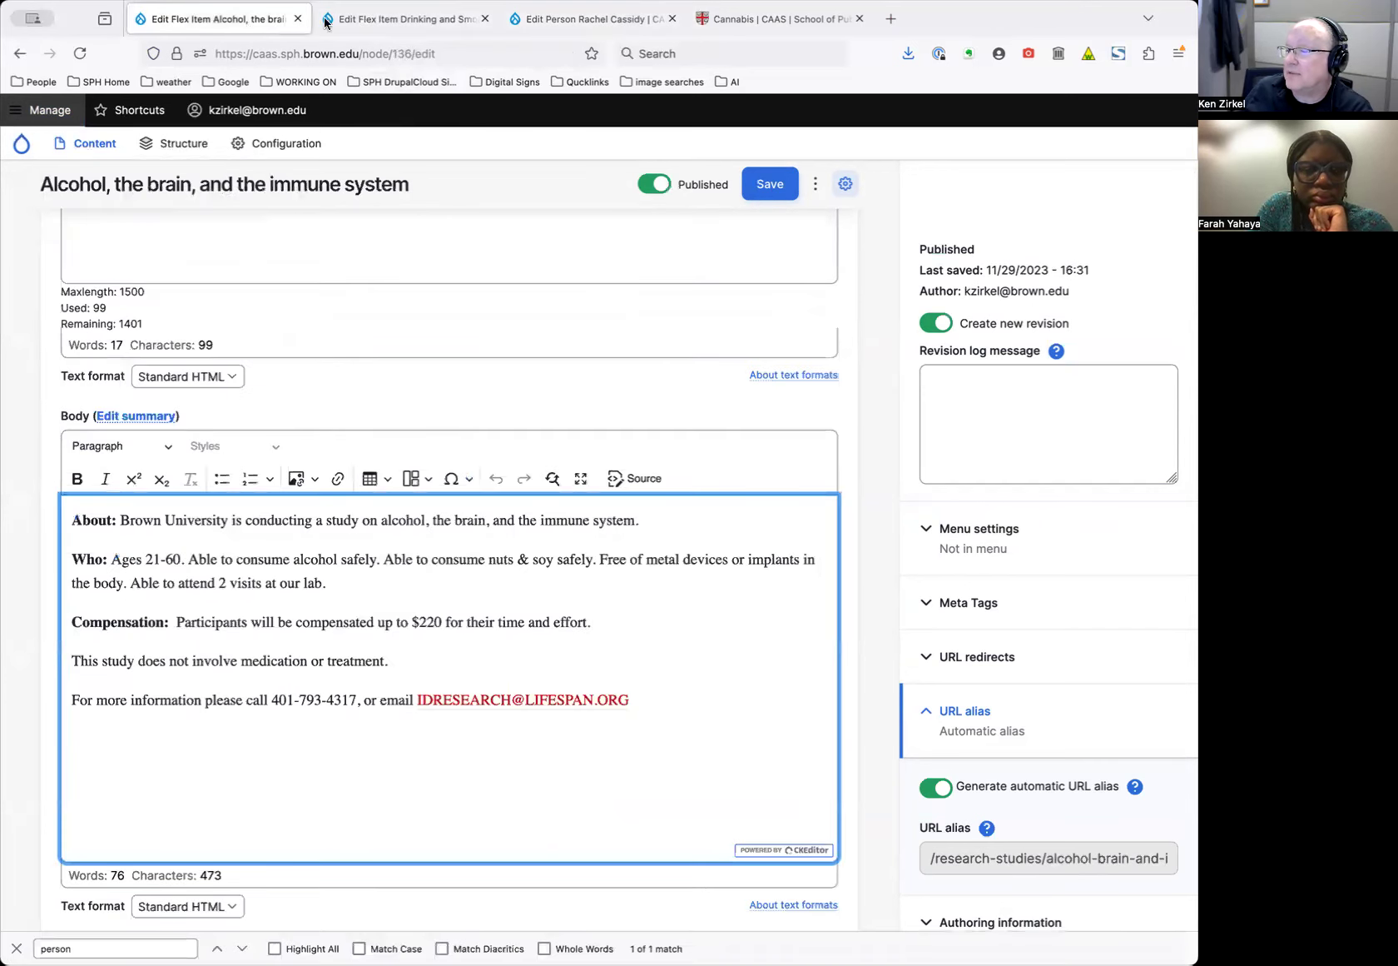
{"action": "left_click", "coordinate": [583, 19]}
{"action": "left_click", "coordinate": [749, 18]}
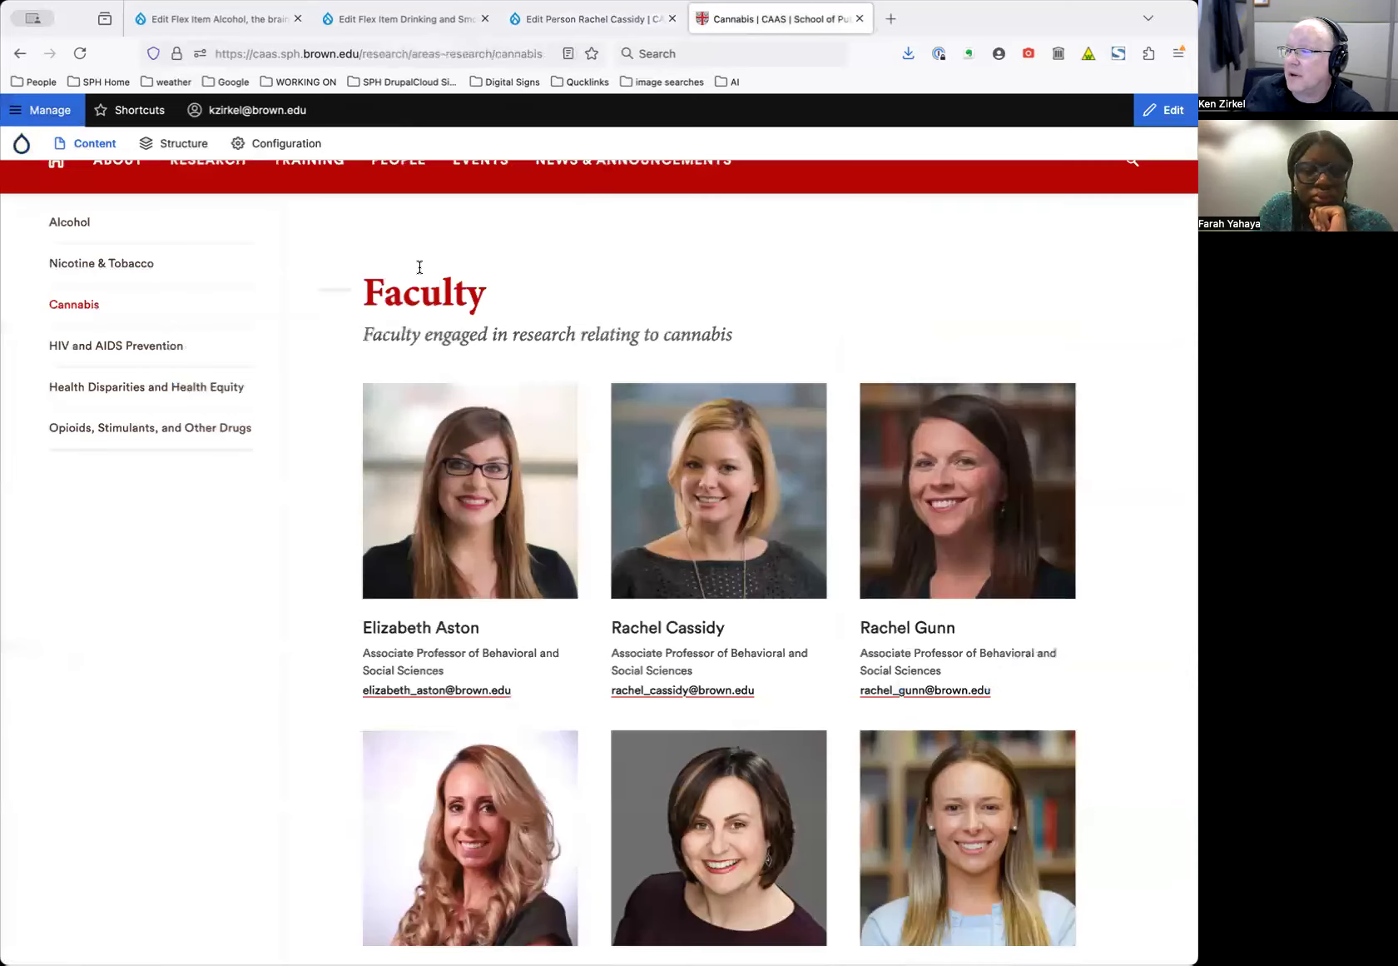
{"action": "scroll", "coordinate": [419, 266], "scroll_direction": "up", "scroll_amount": 15}
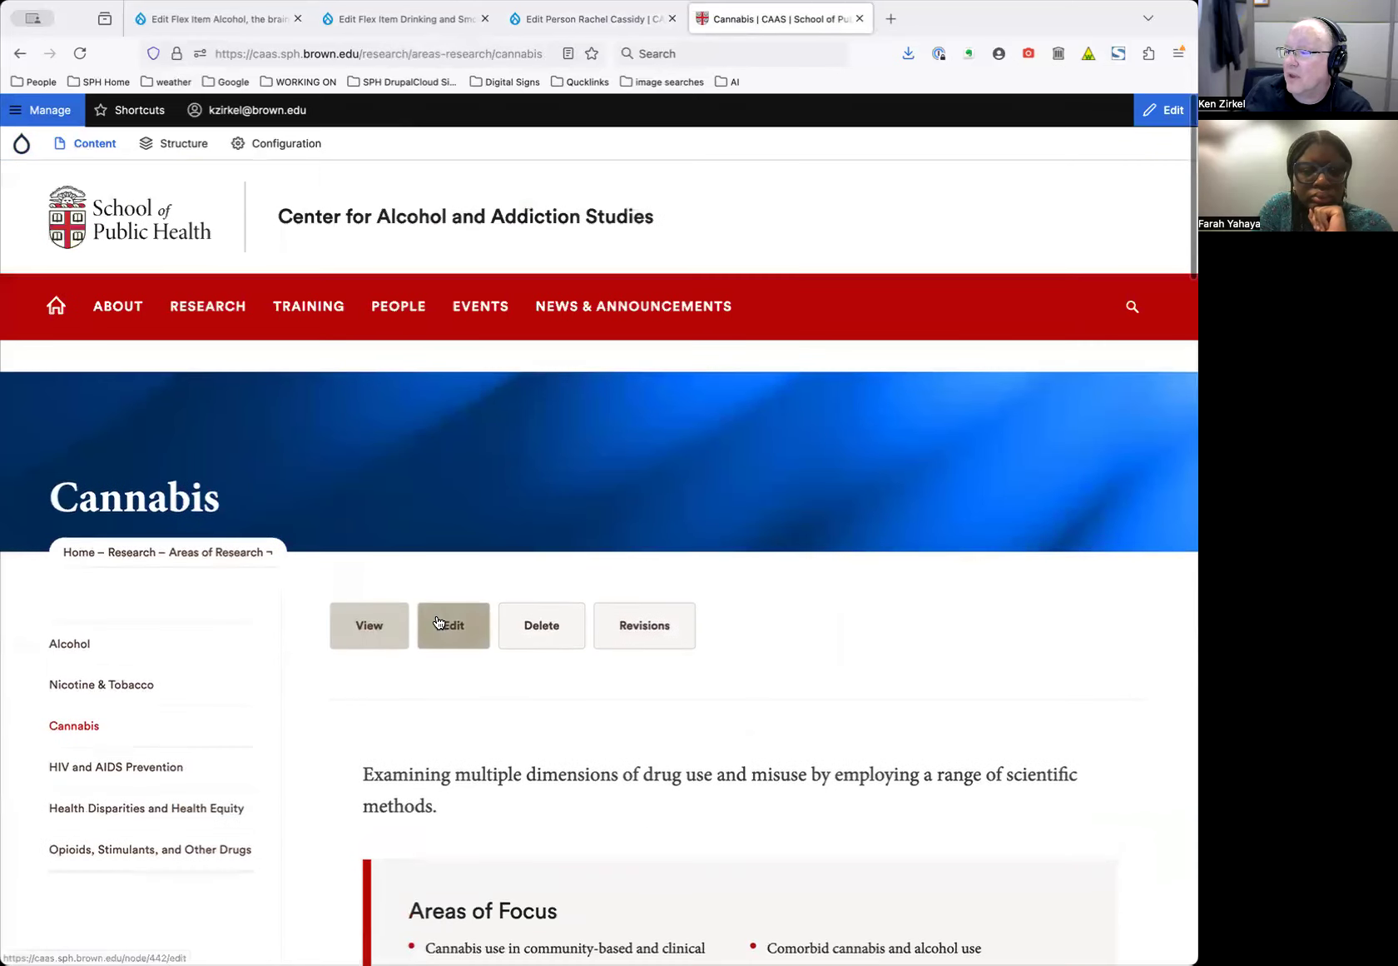
{"action": "left_click", "coordinate": [439, 622]}
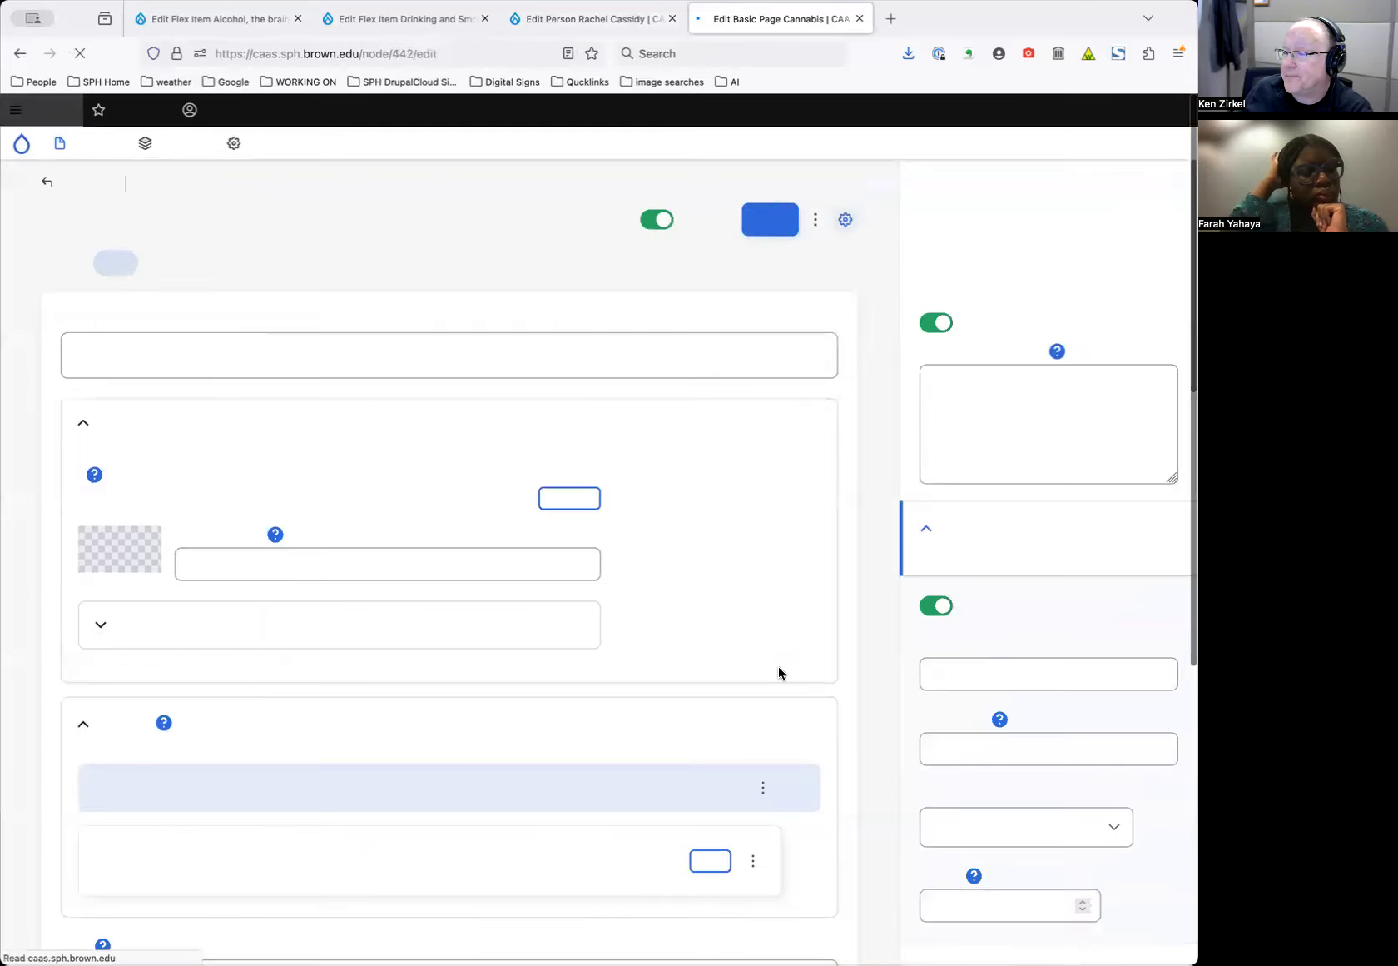
{"action": "scroll", "coordinate": [779, 666], "scroll_direction": "down", "scroll_amount": 15}
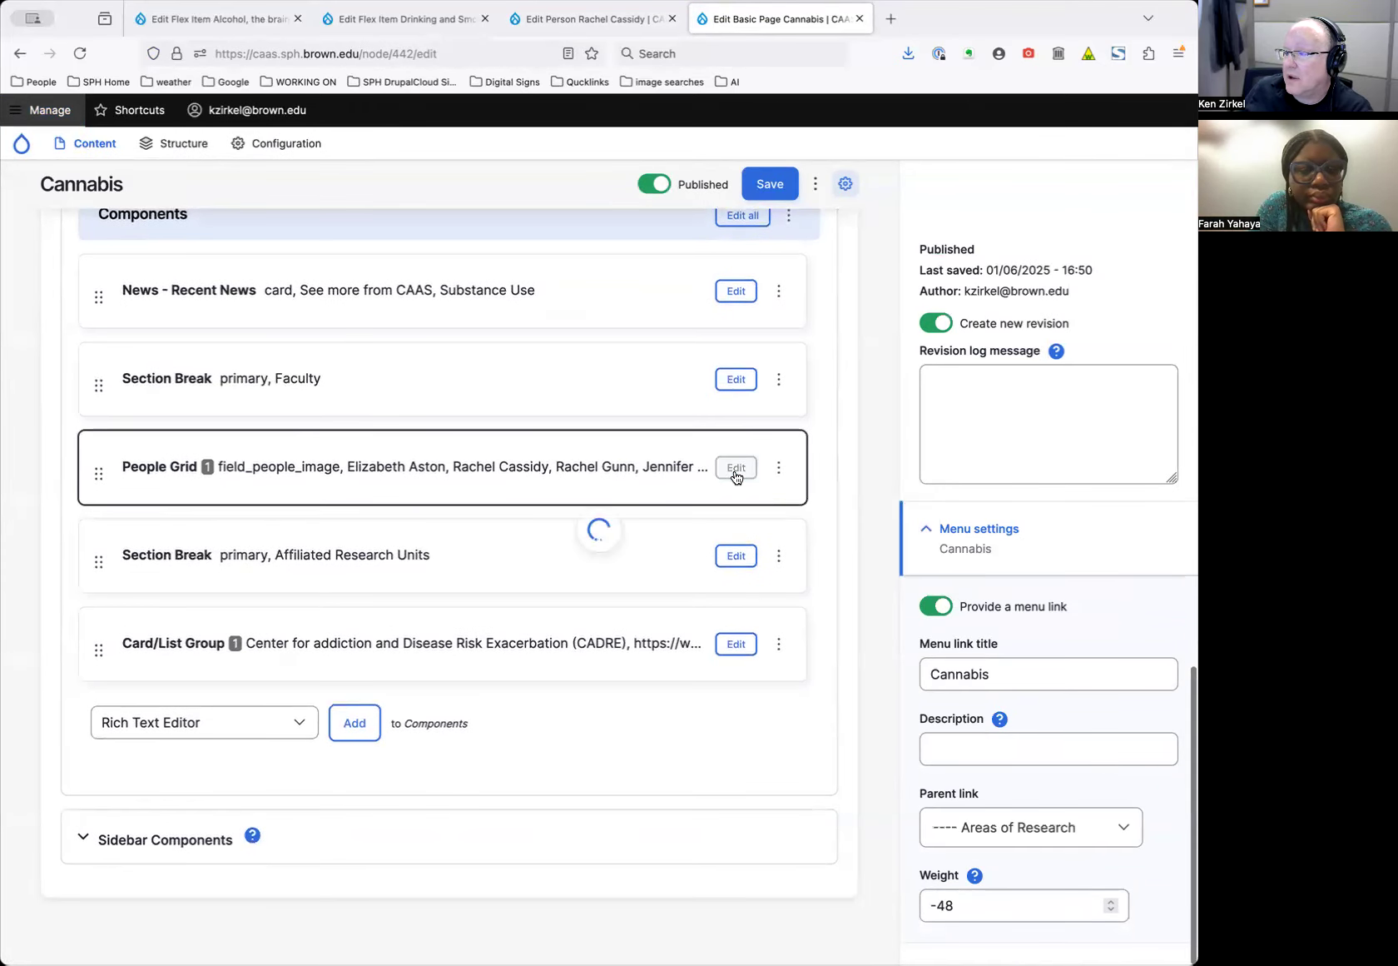
{"action": "scroll", "coordinate": [811, 628], "scroll_direction": "down", "scroll_amount": 4}
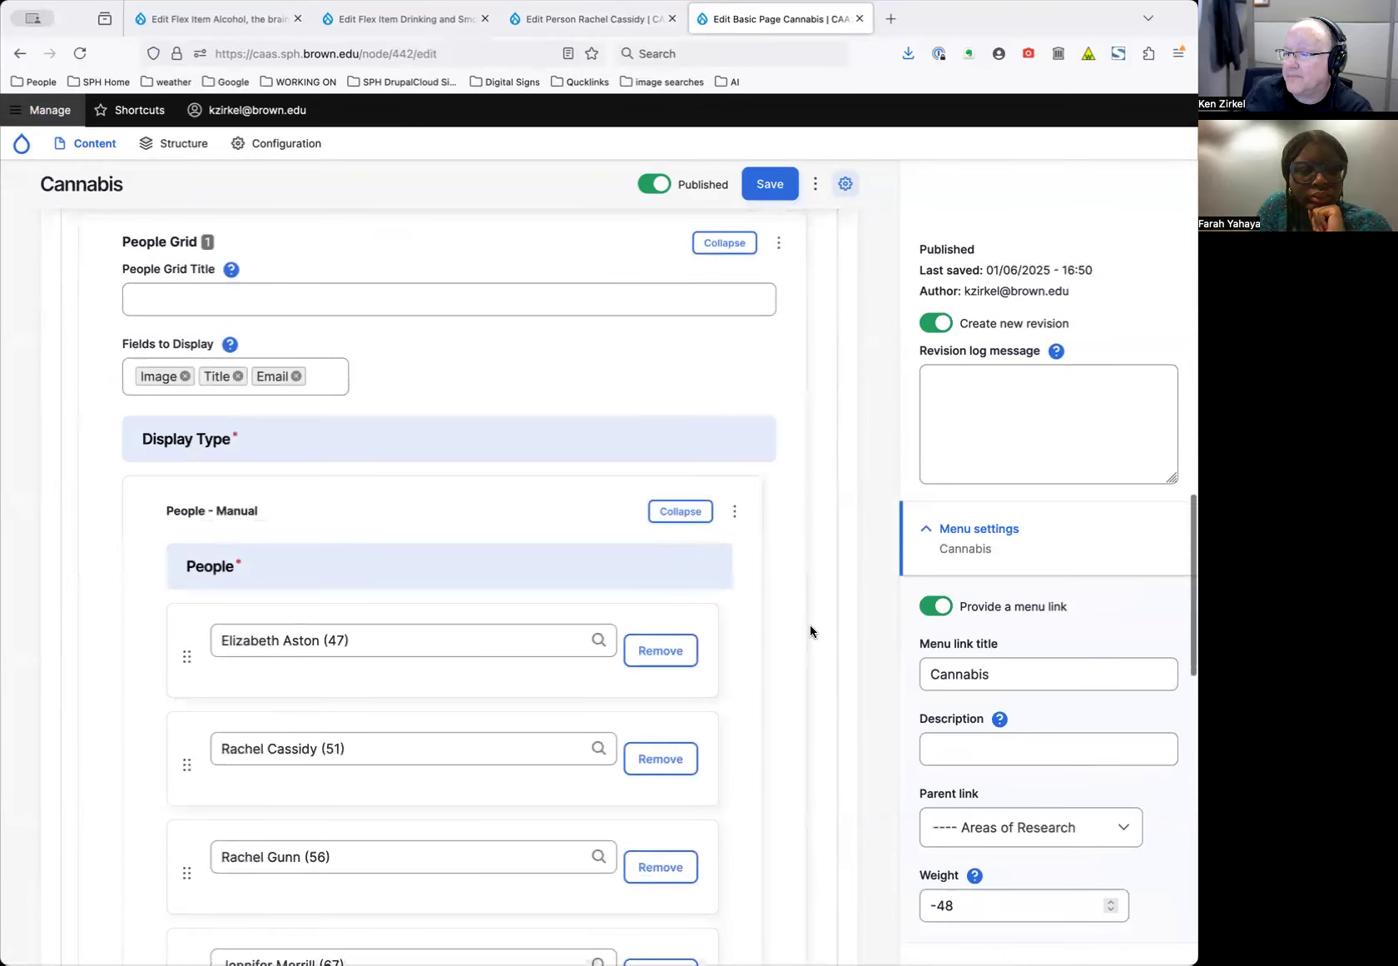
{"action": "scroll", "coordinate": [809, 626], "scroll_direction": "down", "scroll_amount": 7}
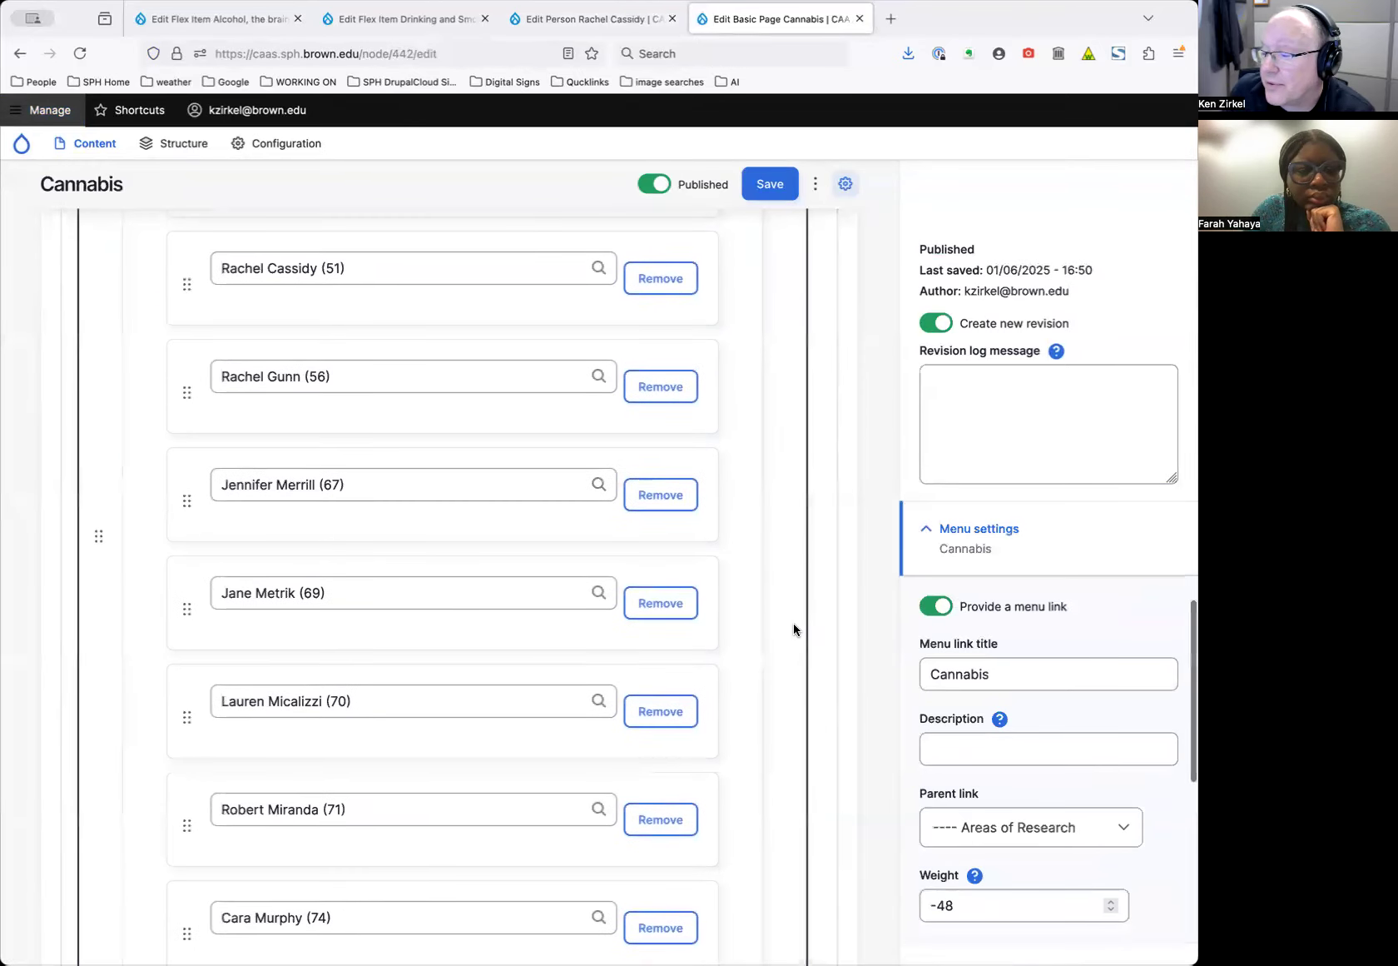
{"action": "scroll", "coordinate": [793, 624], "scroll_direction": "down", "scroll_amount": 4}
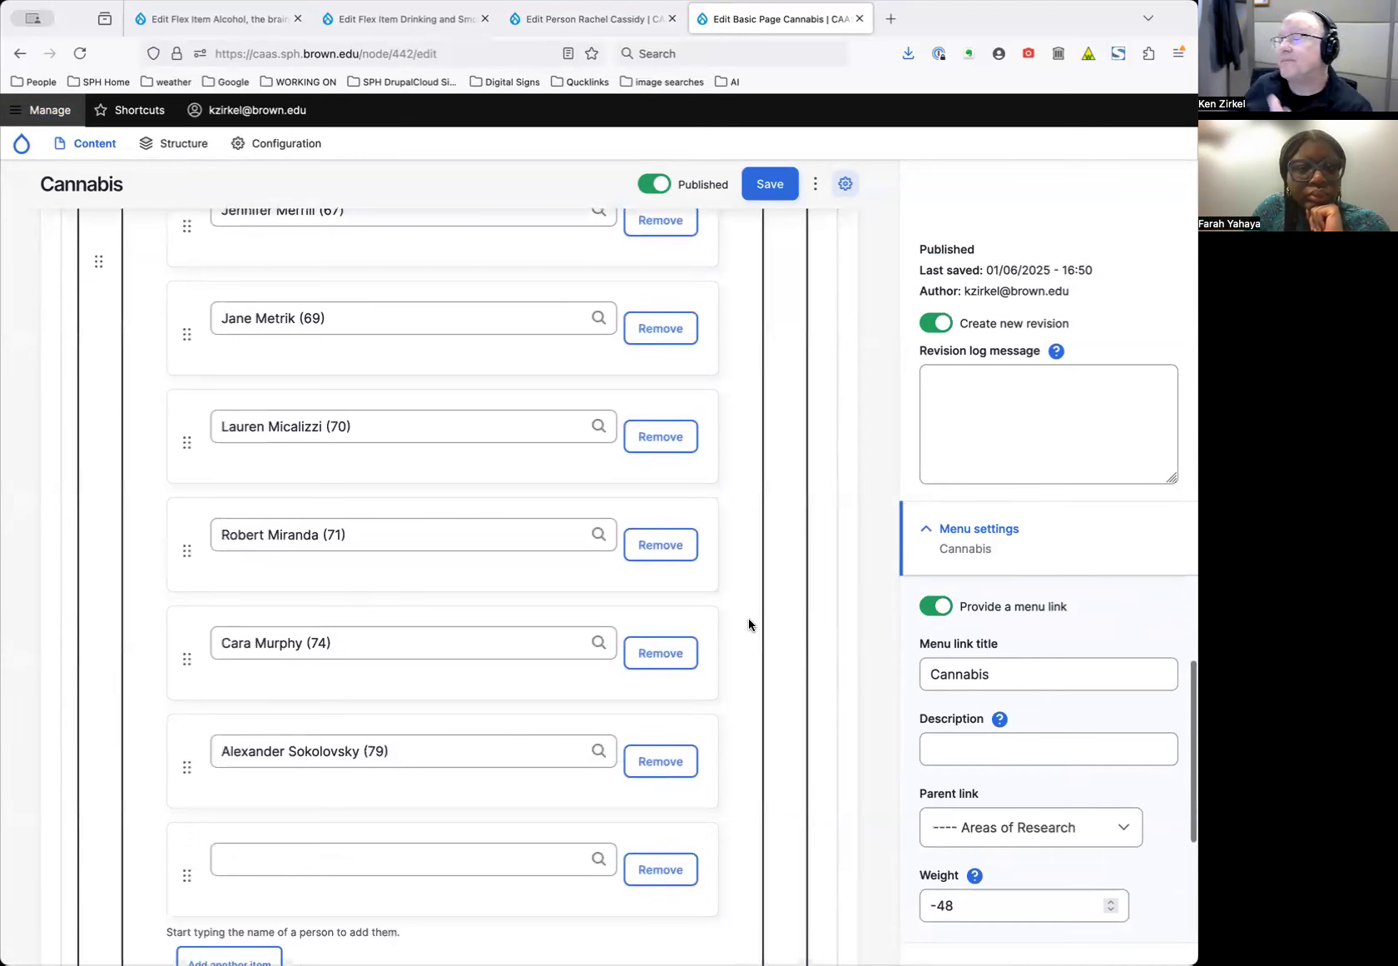
{"action": "scroll", "coordinate": [749, 624], "scroll_direction": "up", "scroll_amount": 2}
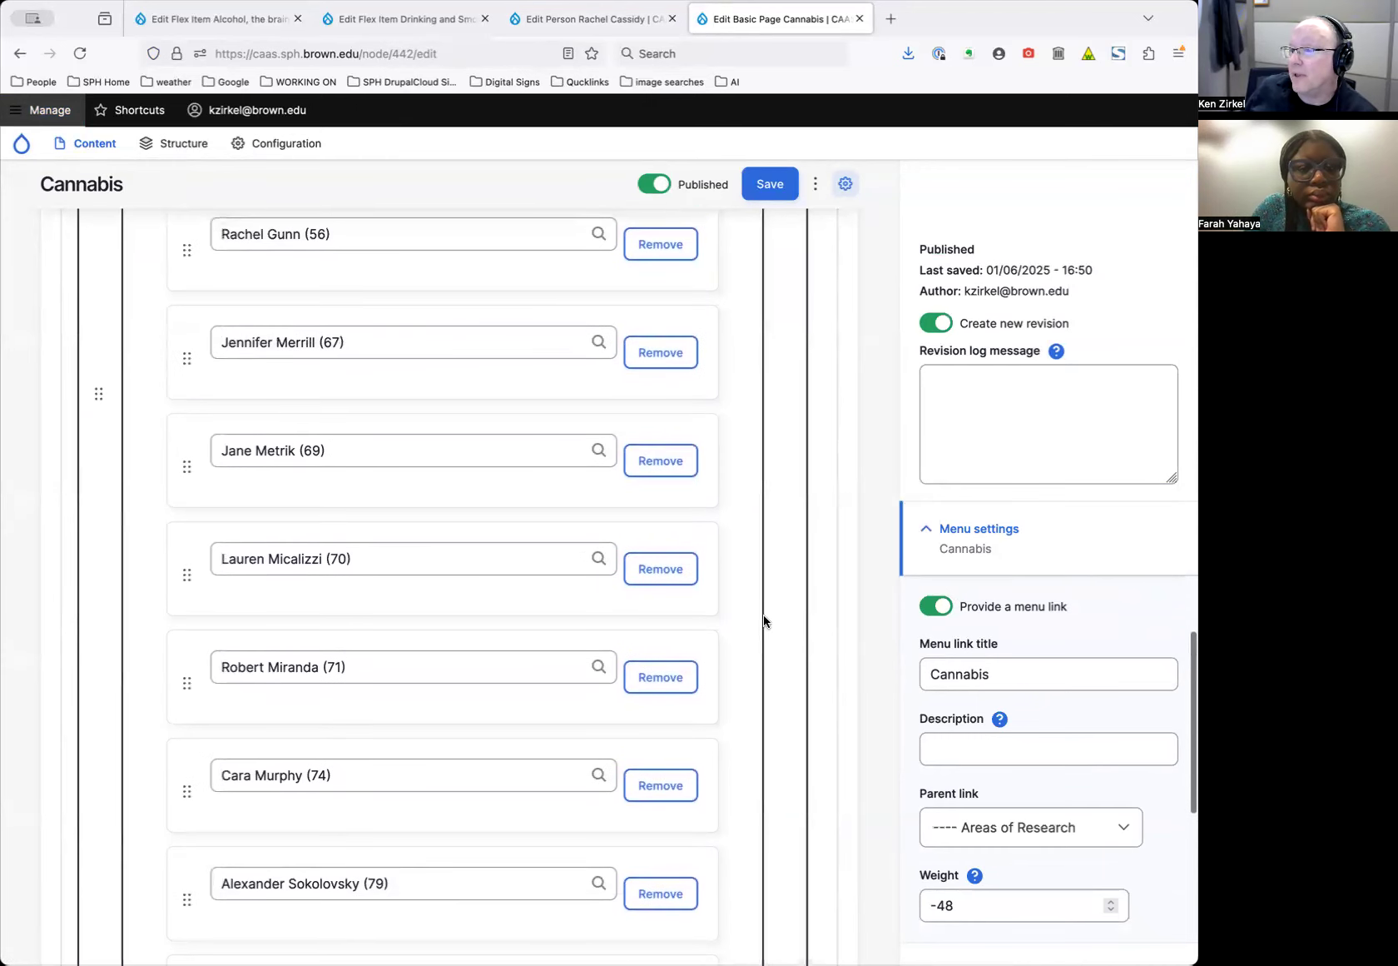
{"action": "scroll", "coordinate": [785, 621], "scroll_direction": "up", "scroll_amount": 1}
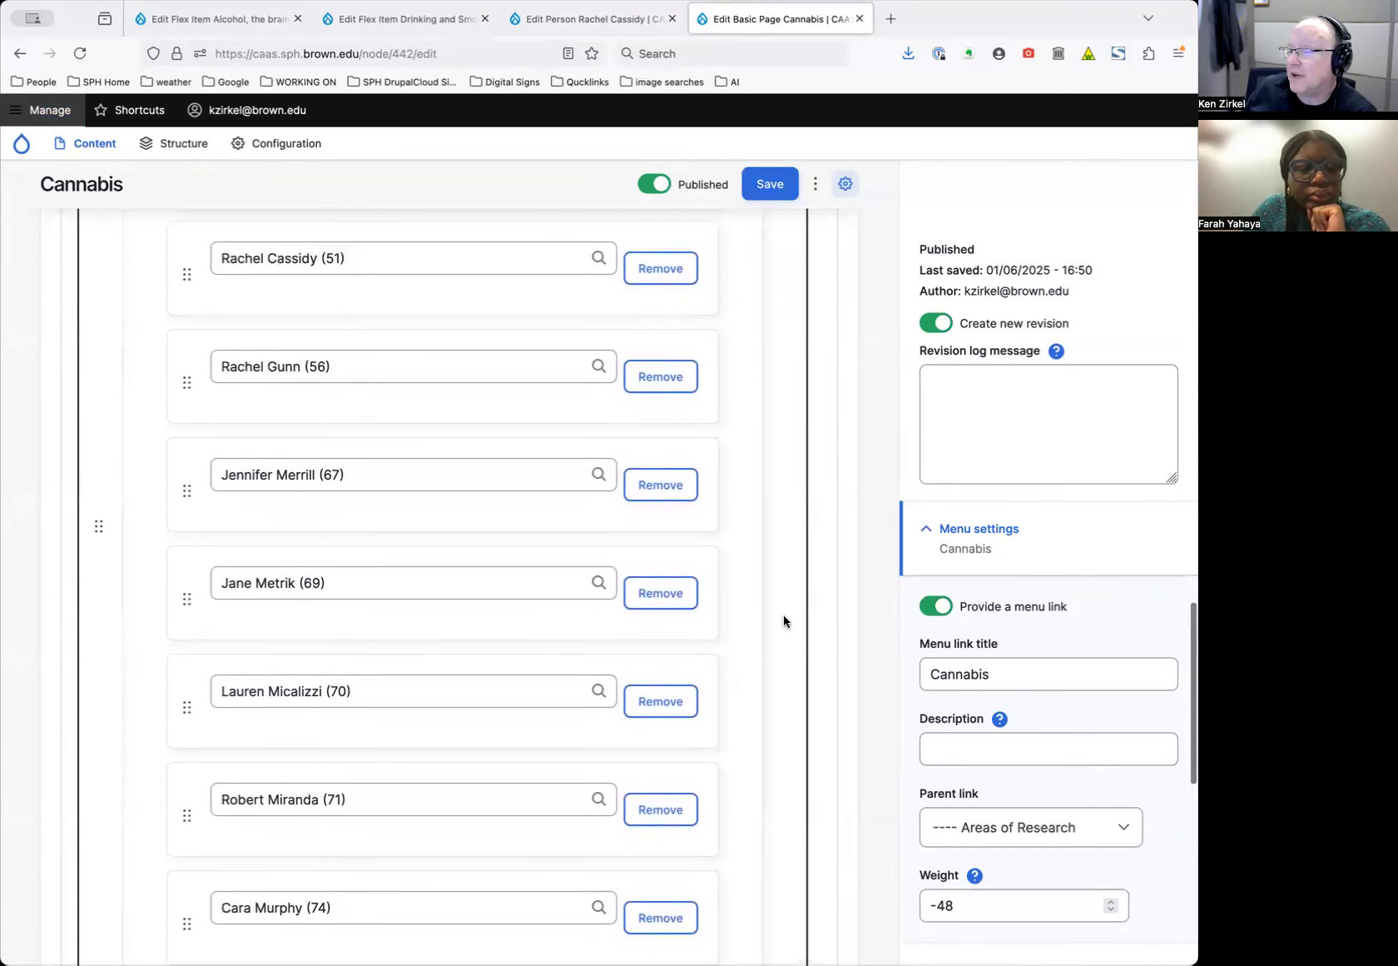
{"action": "scroll", "coordinate": [784, 621], "scroll_direction": "up", "scroll_amount": 2}
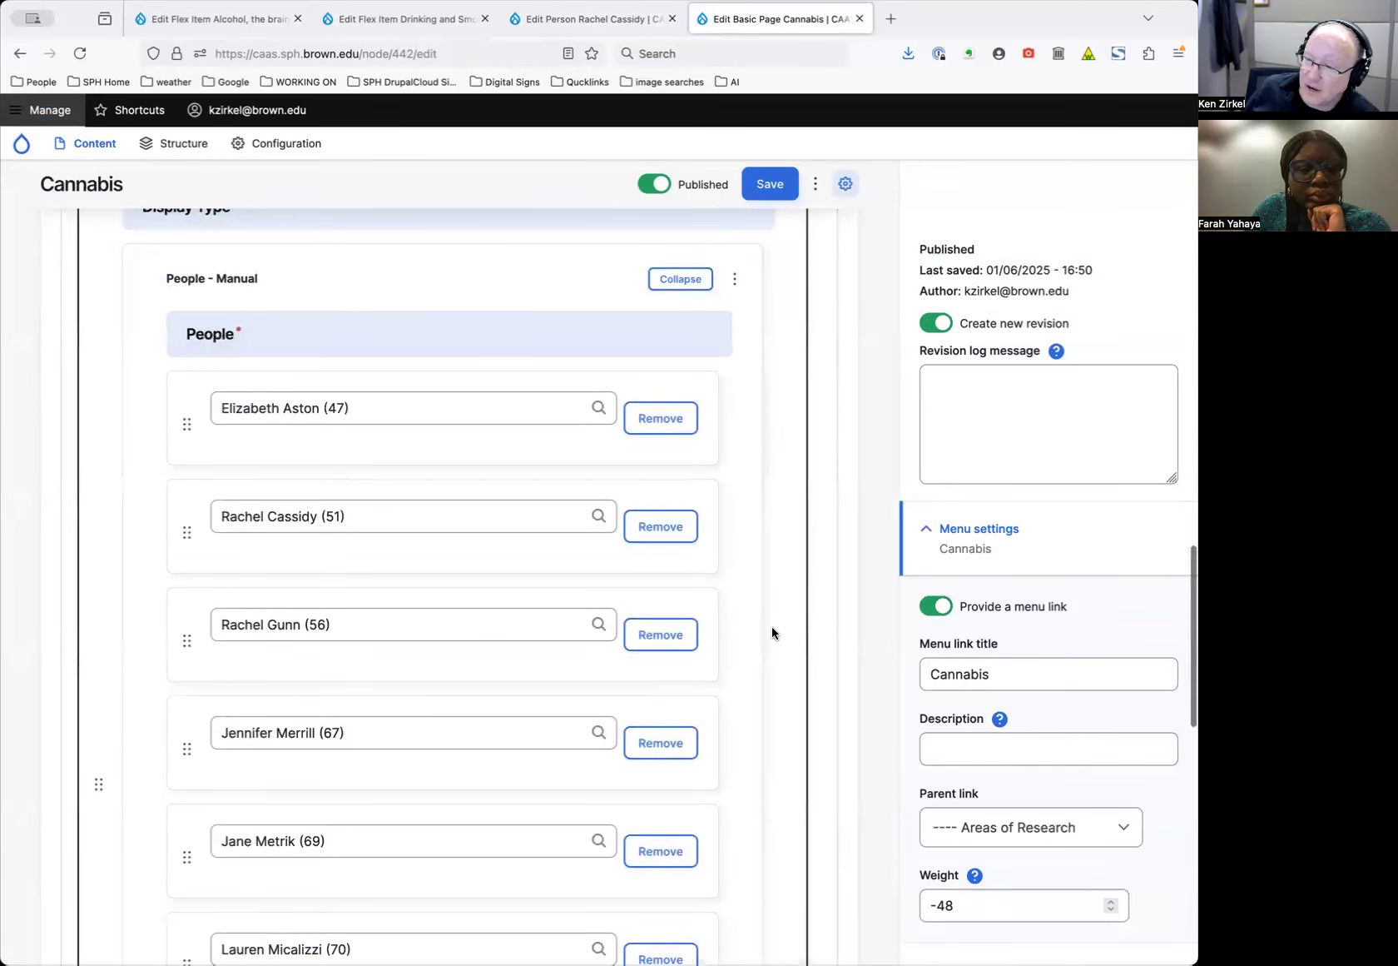
{"action": "scroll", "coordinate": [459, 440], "scroll_direction": "down", "scroll_amount": 1}
{"action": "scroll", "coordinate": [366, 414], "scroll_direction": "down", "scroll_amount": 4}
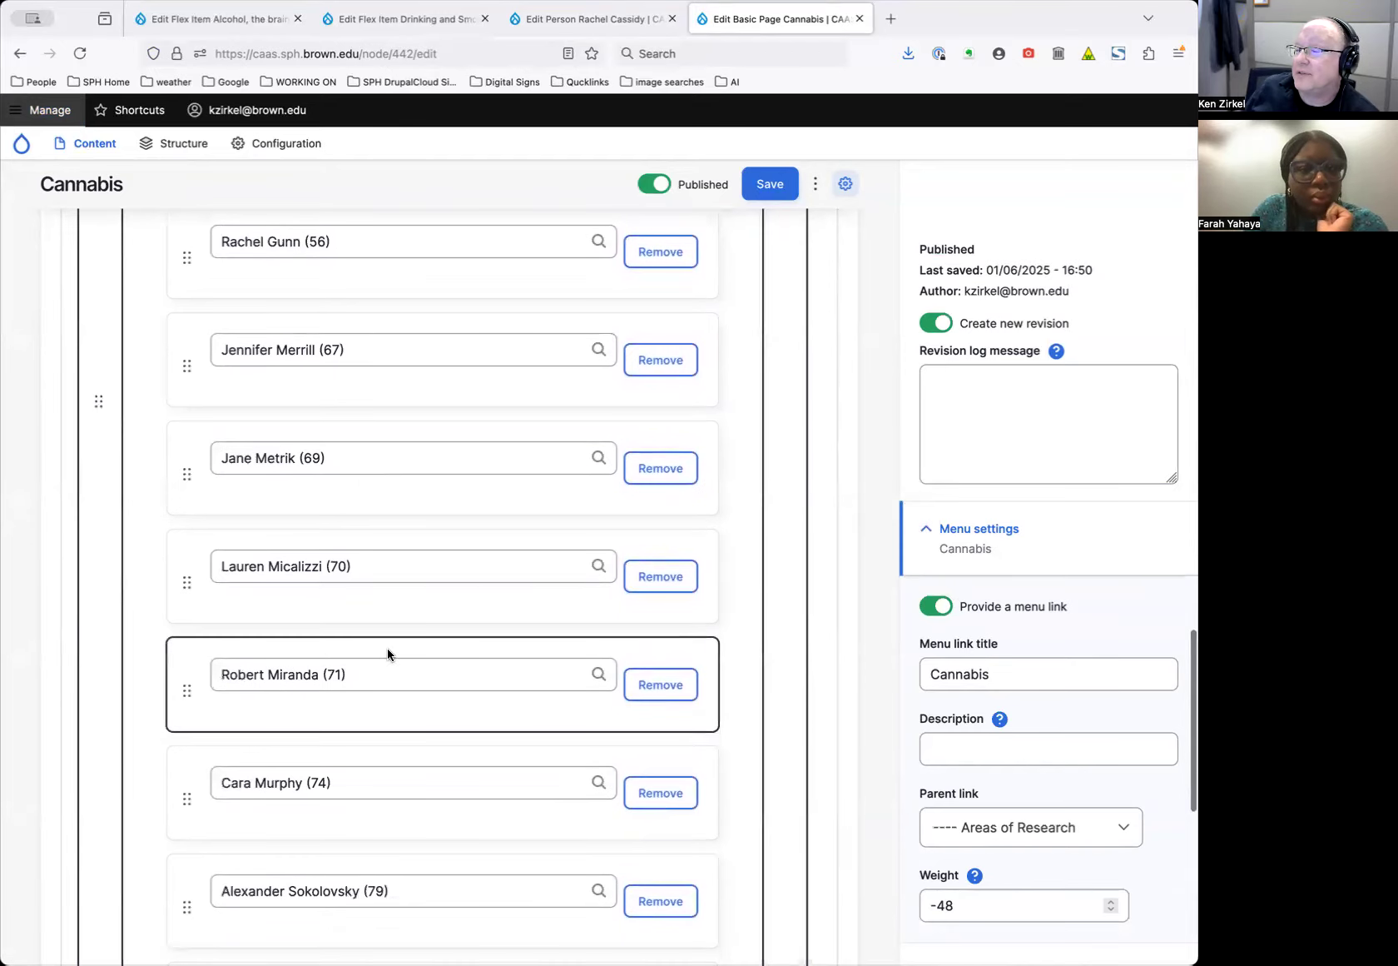
{"action": "scroll", "coordinate": [388, 667], "scroll_direction": "down", "scroll_amount": 2}
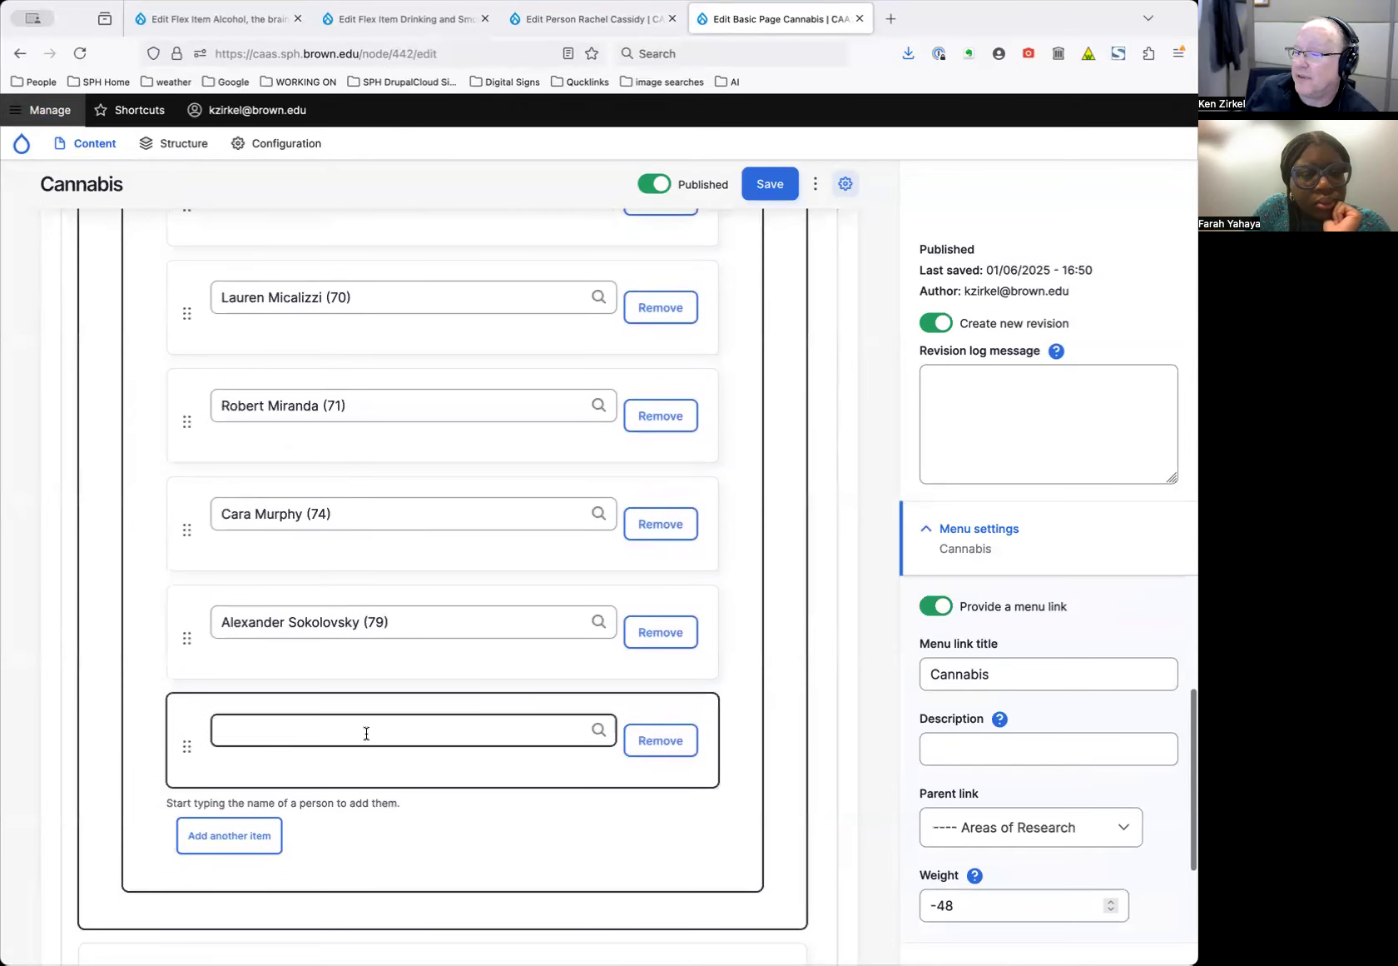
{"action": "scroll", "coordinate": [370, 730], "scroll_direction": "up", "scroll_amount": 5}
{"action": "scroll", "coordinate": [370, 730], "scroll_direction": "down", "scroll_amount": 6}
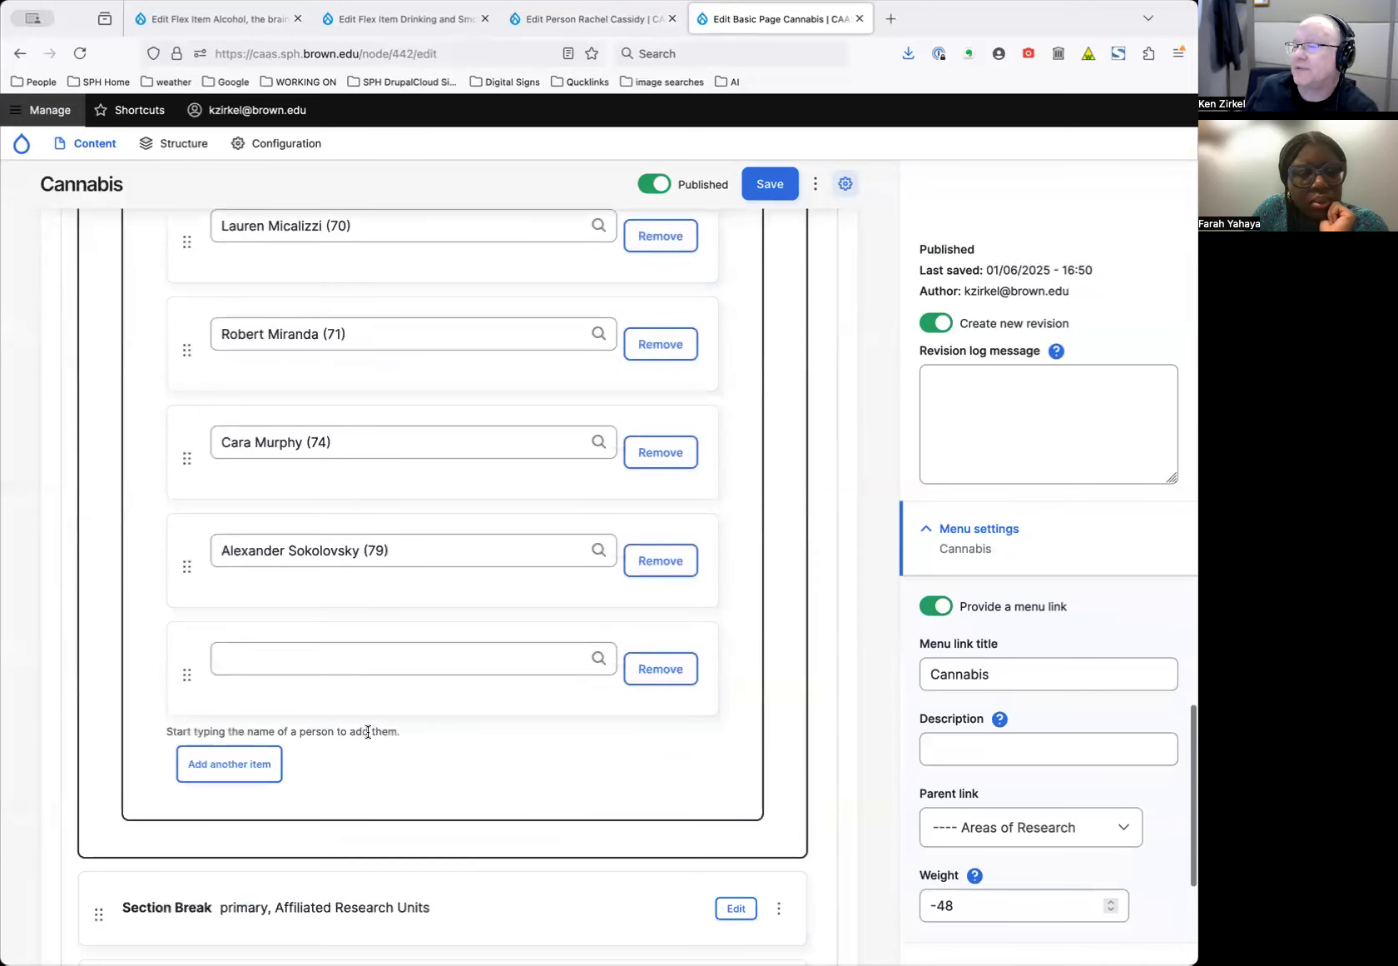
Fill the empty People entry with the faculty member chosen from the autocomplete list
{"action": "left_click", "coordinate": [337, 652]}
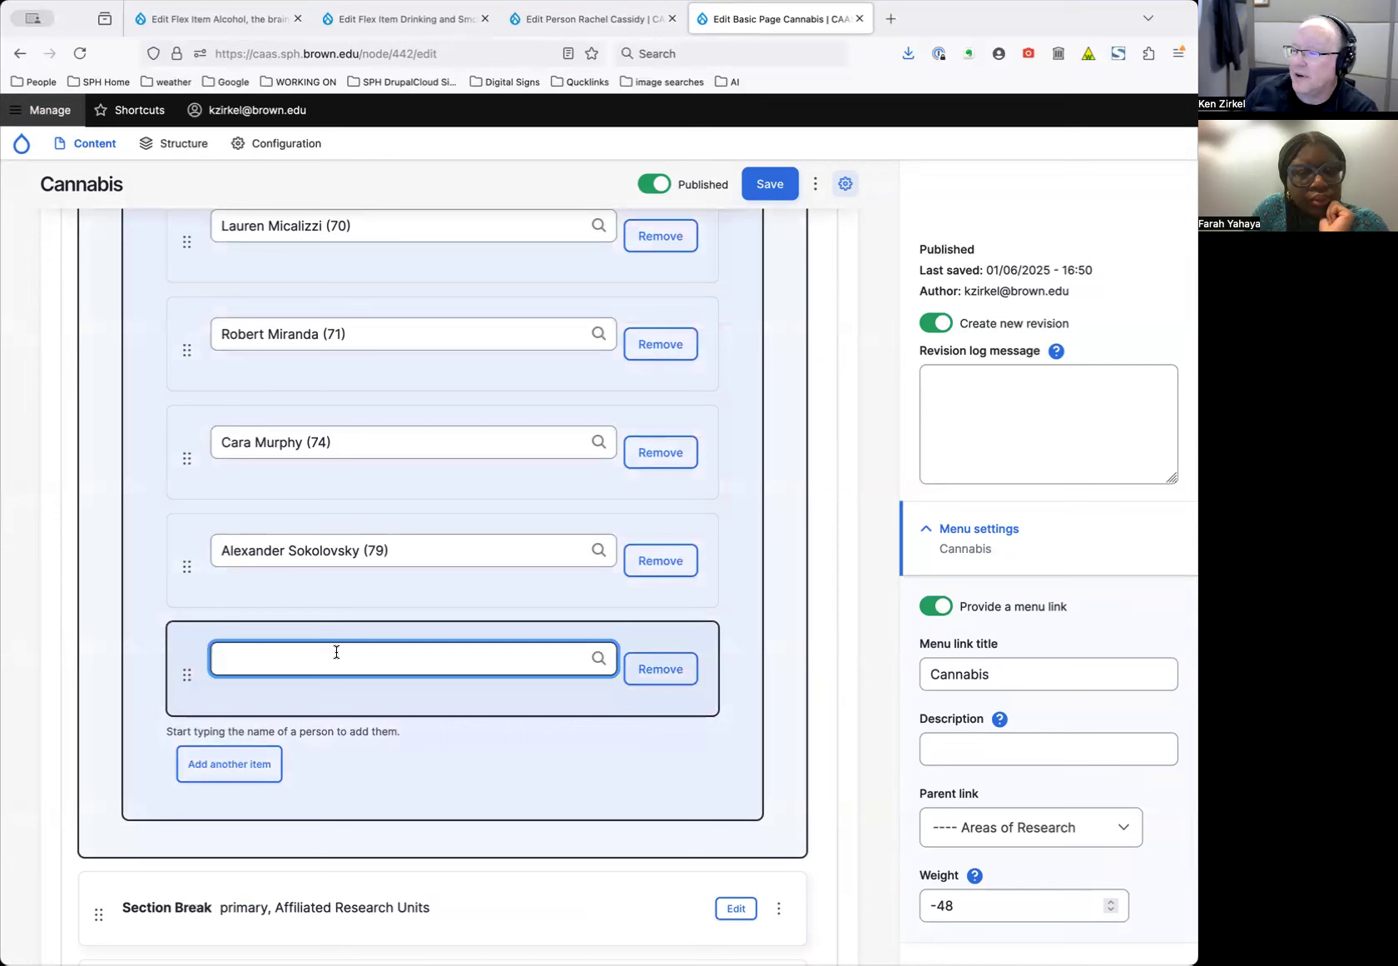
{"action": "type", "text": "robert"}
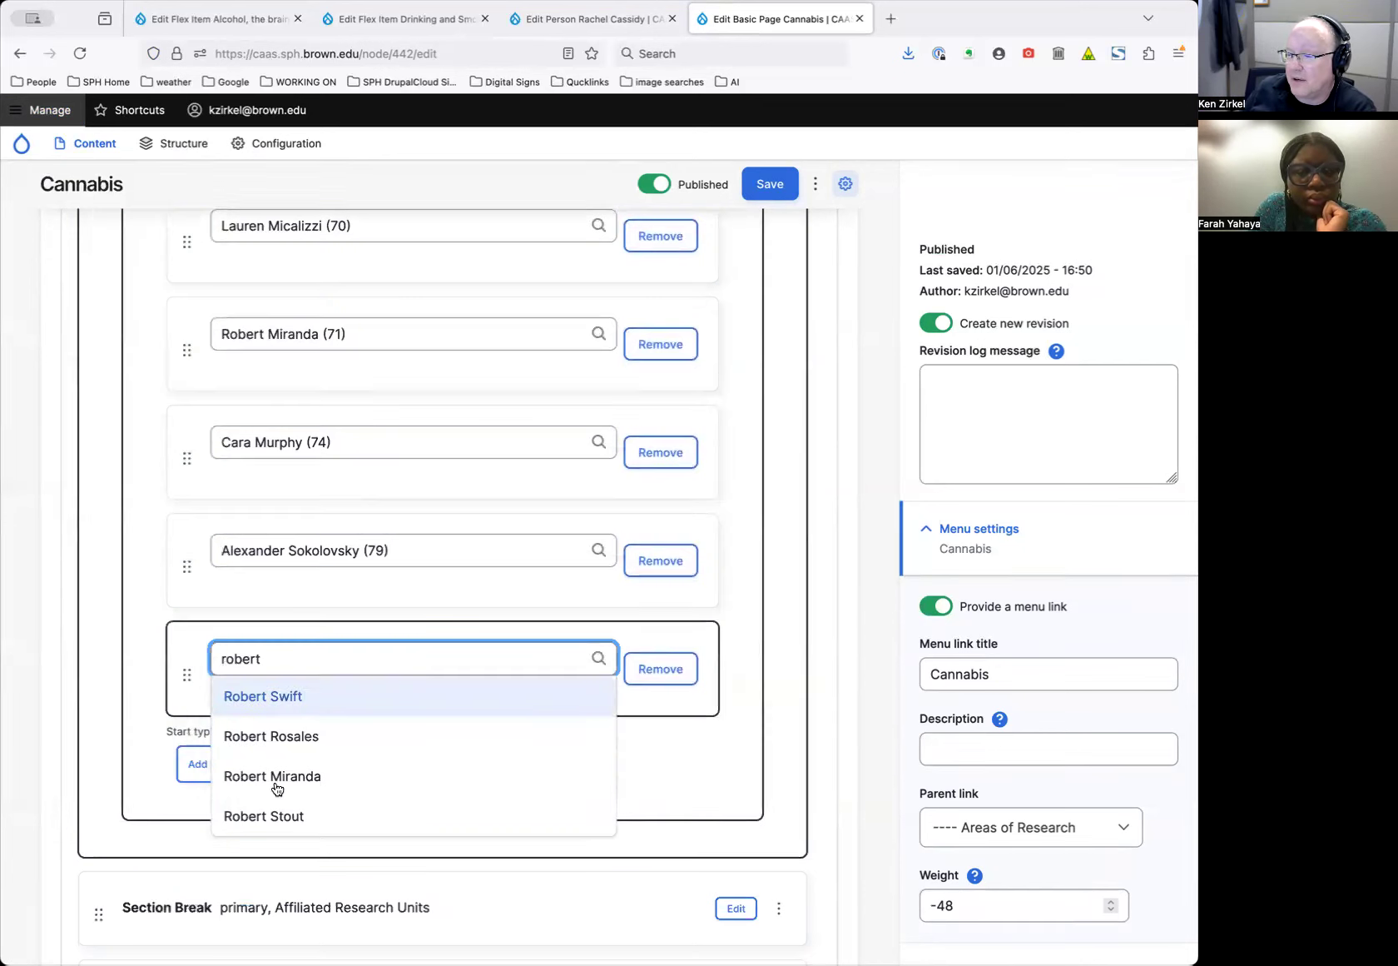
{"action": "left_click", "coordinate": [296, 737]}
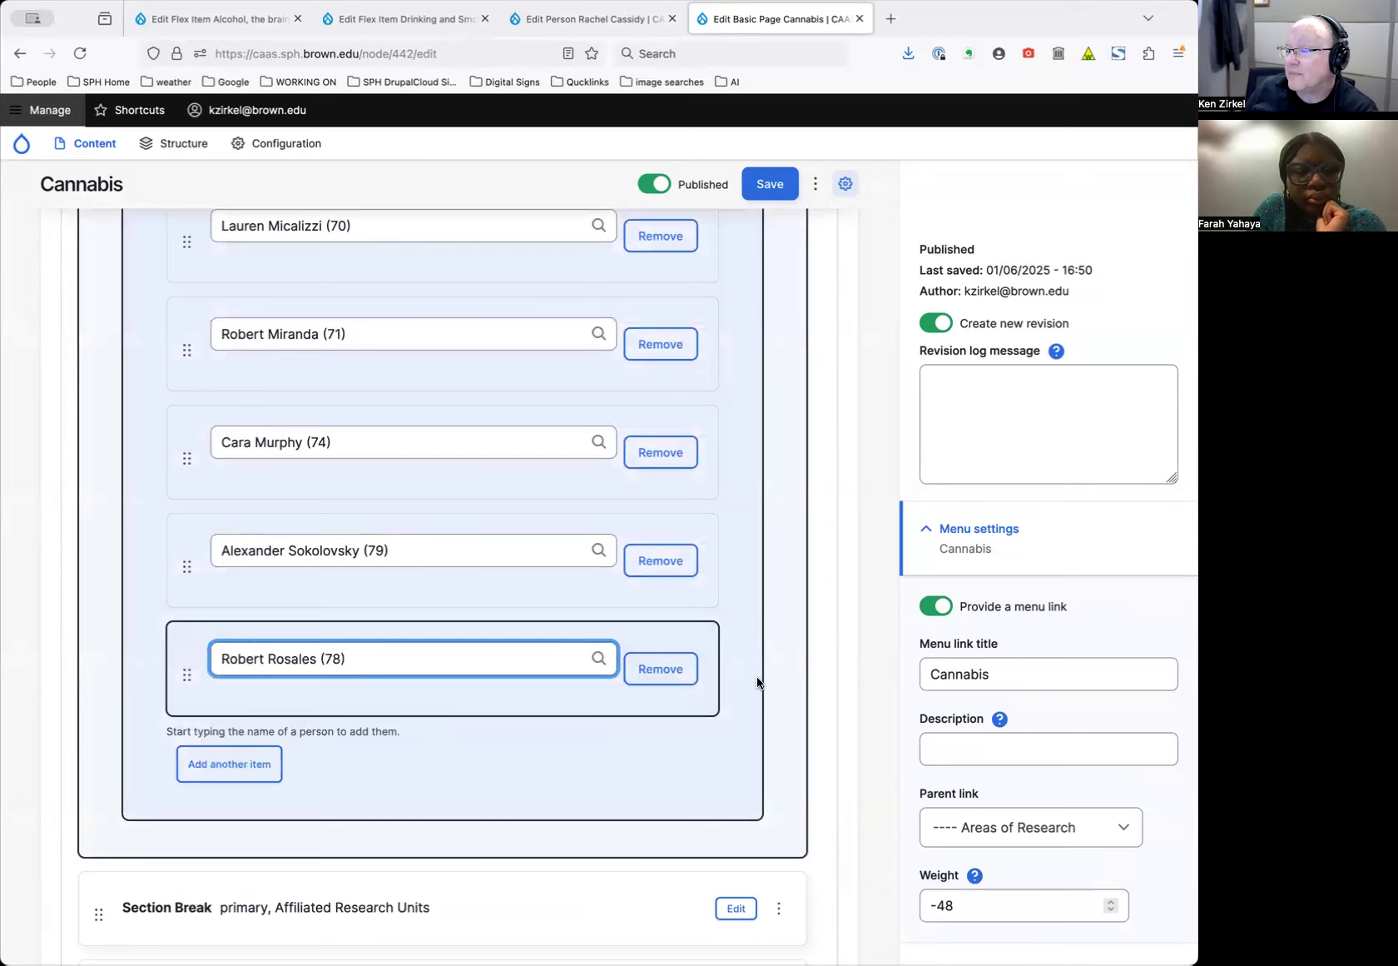
{"action": "scroll", "coordinate": [758, 681], "scroll_direction": "up", "scroll_amount": 10}
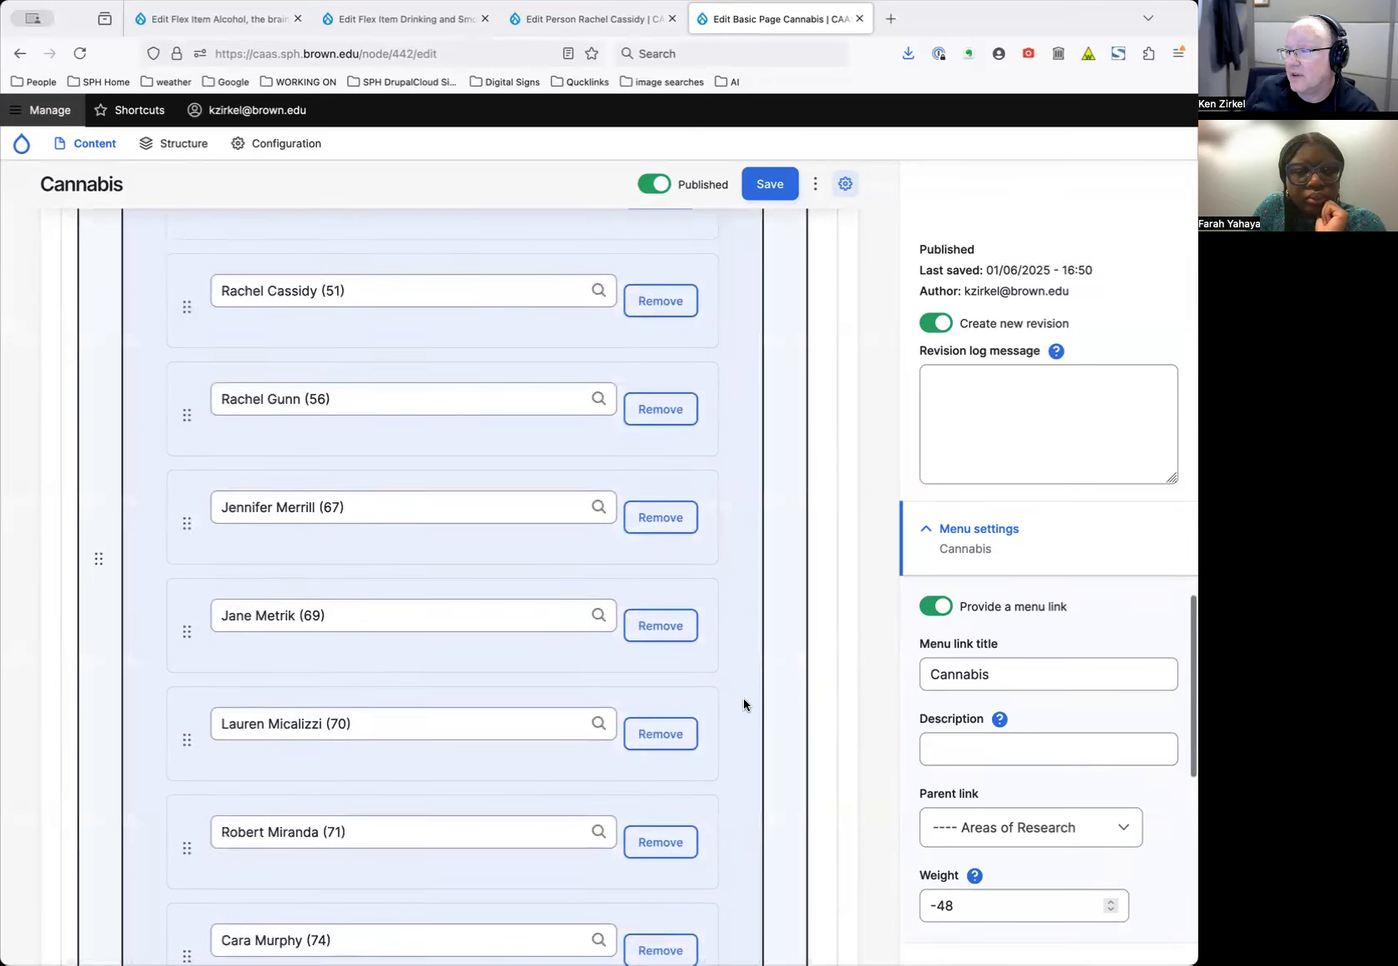
{"action": "scroll", "coordinate": [742, 696], "scroll_direction": "up", "scroll_amount": 20}
{"action": "scroll", "coordinate": [742, 697], "scroll_direction": "down", "scroll_amount": 9}
{"action": "scroll", "coordinate": [742, 697], "scroll_direction": "down", "scroll_amount": 5}
{"action": "scroll", "coordinate": [741, 697], "scroll_direction": "up", "scroll_amount": 15}
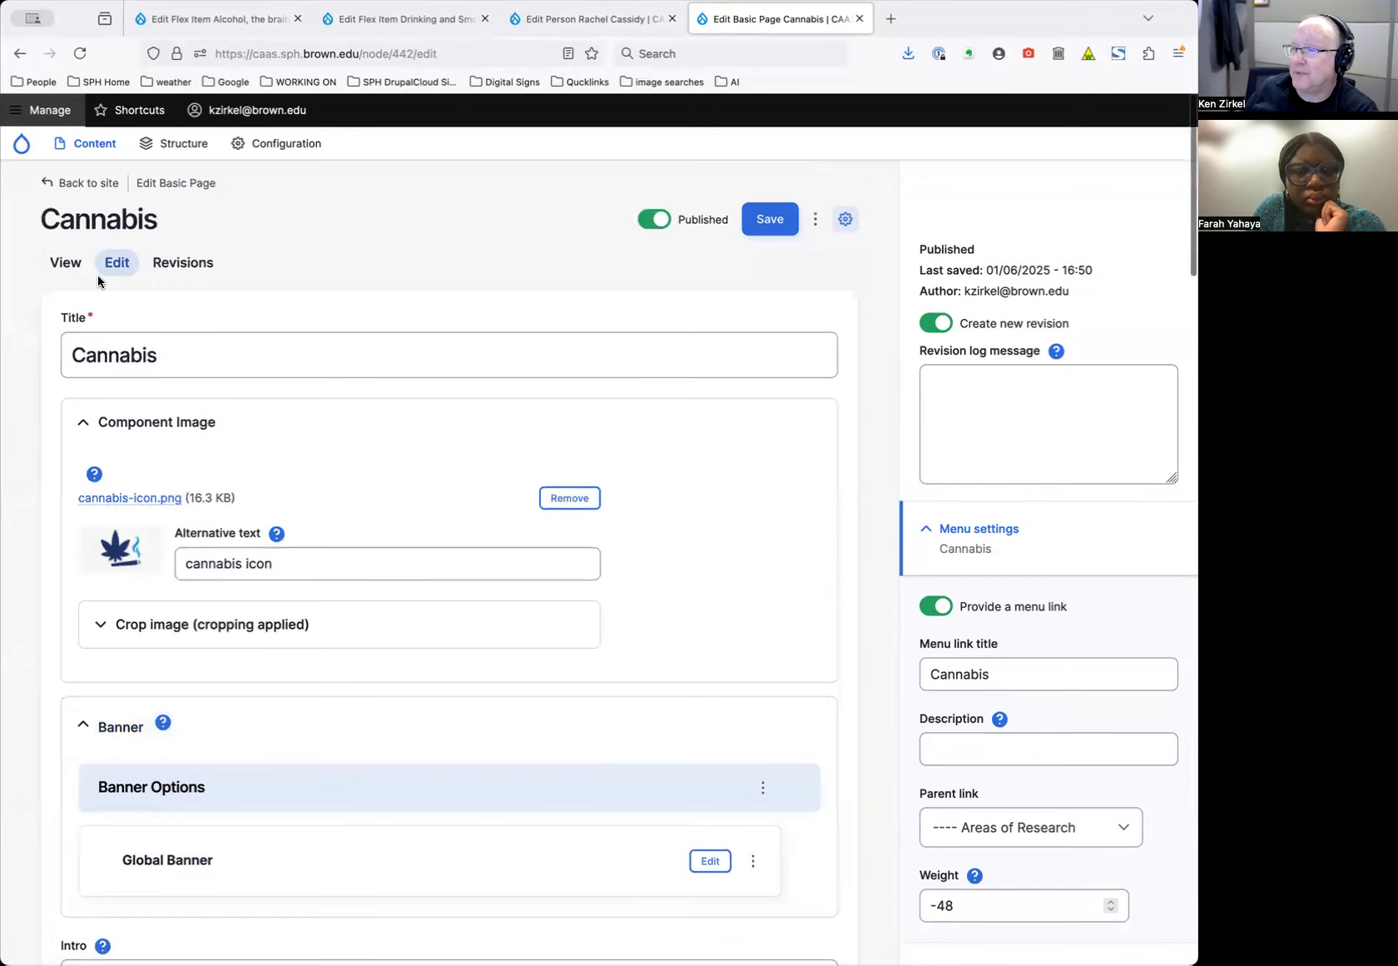
View the published Cannabis page and review its nine-person Faculty grid
{"action": "left_click", "coordinate": [68, 268]}
{"action": "scroll", "coordinate": [793, 576], "scroll_direction": "down", "scroll_amount": 15}
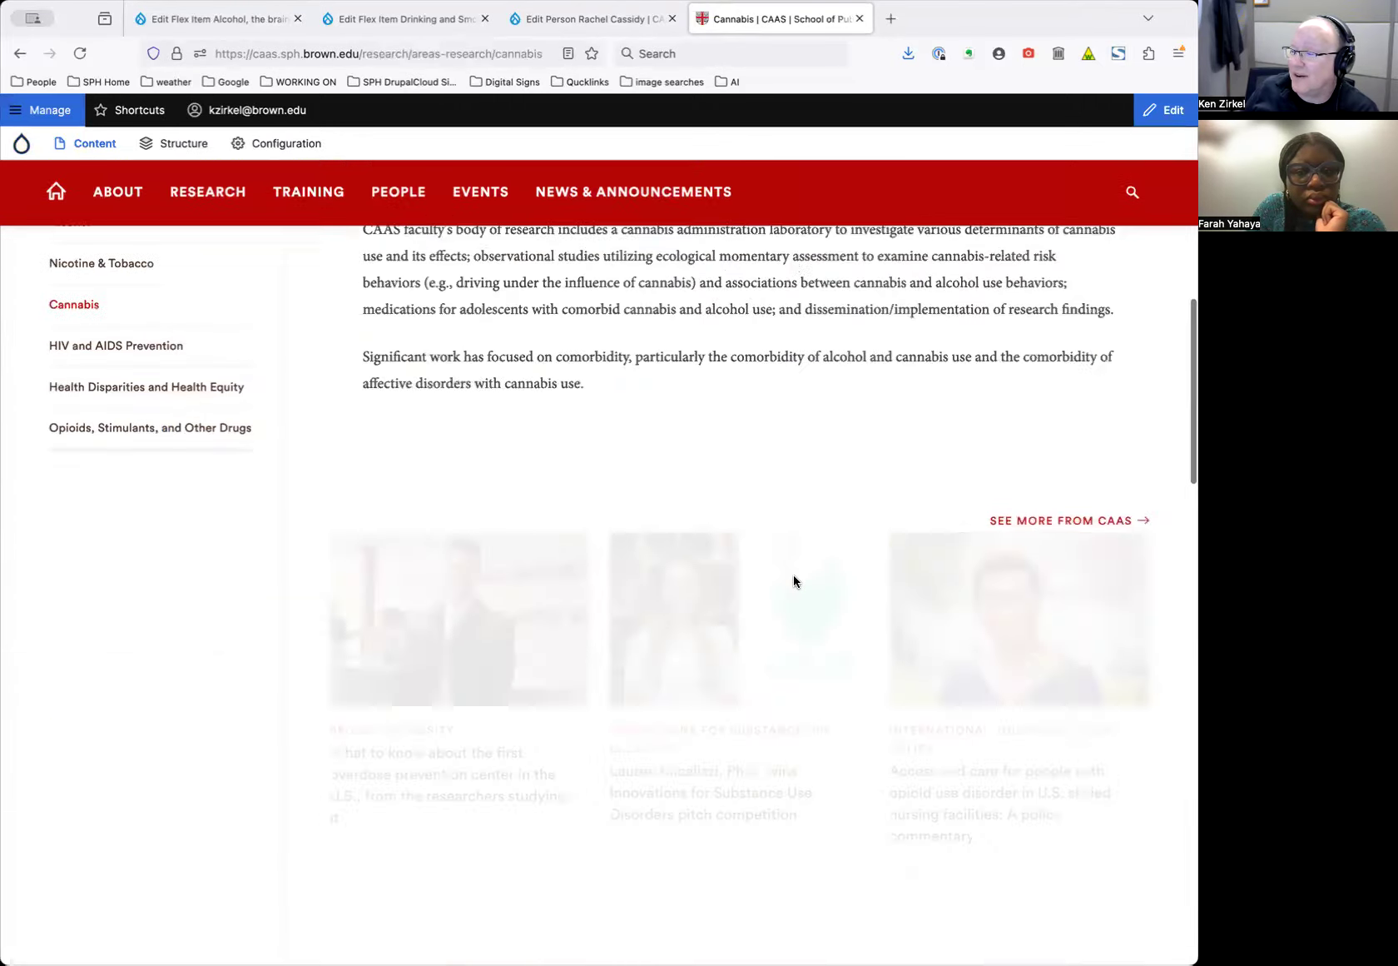
{"action": "scroll", "coordinate": [794, 580], "scroll_direction": "down", "scroll_amount": 10}
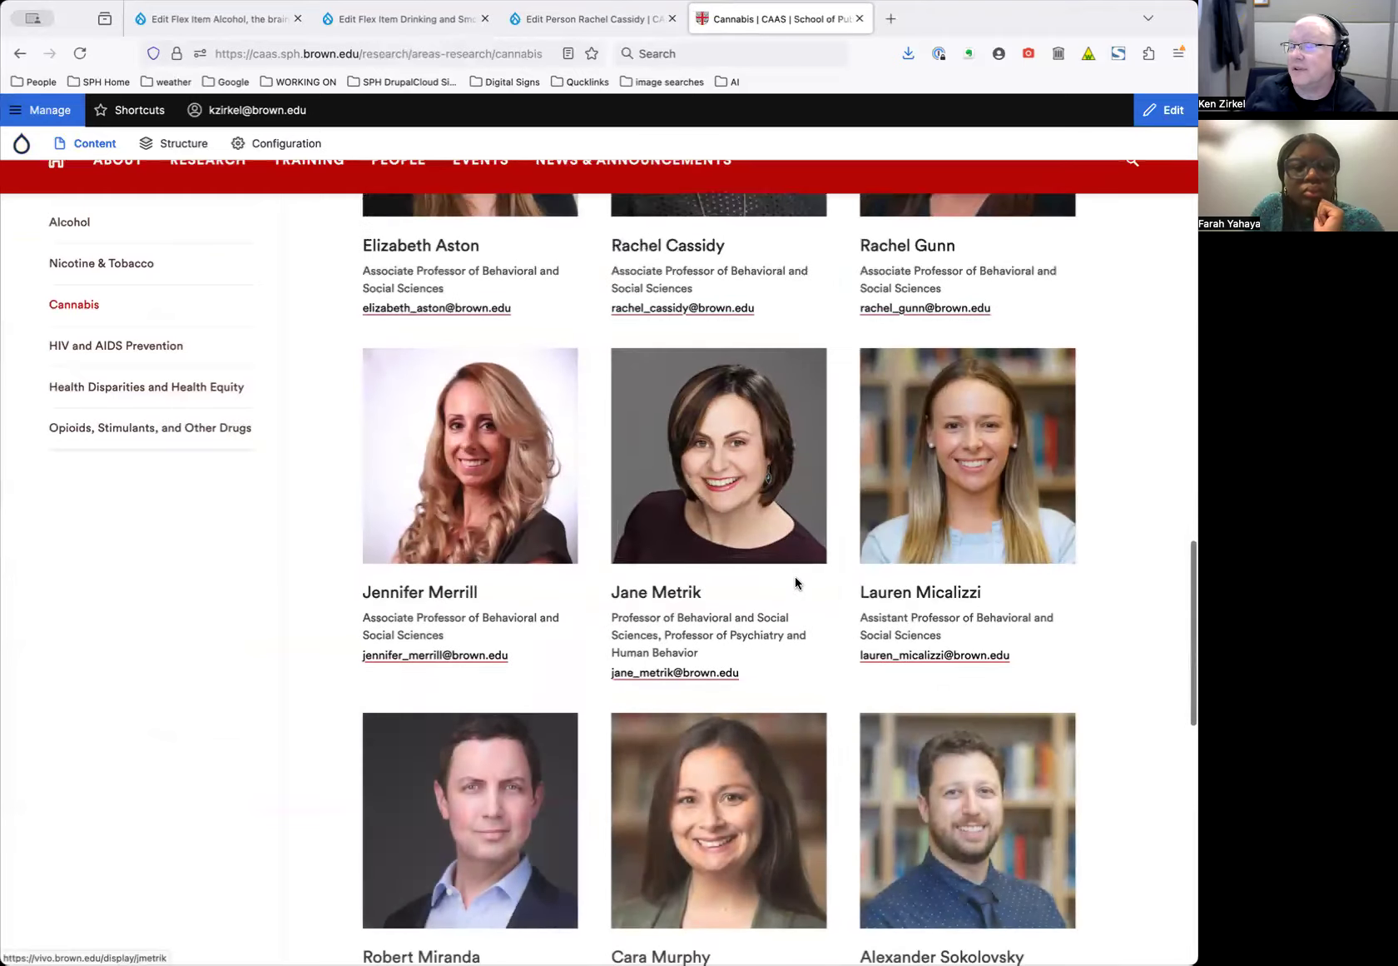
{"action": "scroll", "coordinate": [793, 579], "scroll_direction": "down", "scroll_amount": 2}
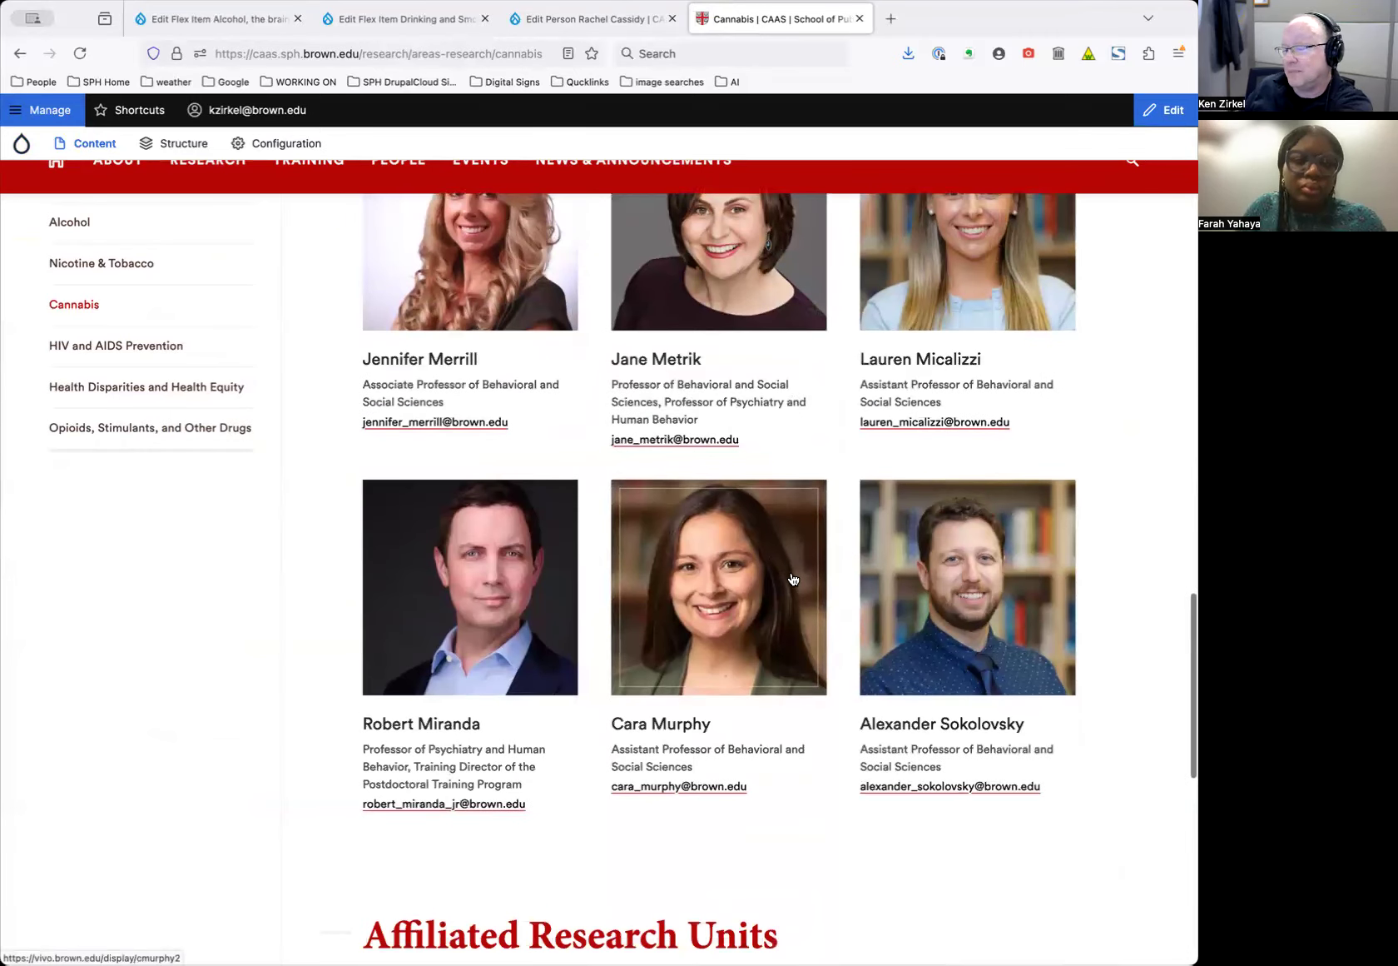
{"action": "scroll", "coordinate": [795, 579], "scroll_direction": "down", "scroll_amount": 12}
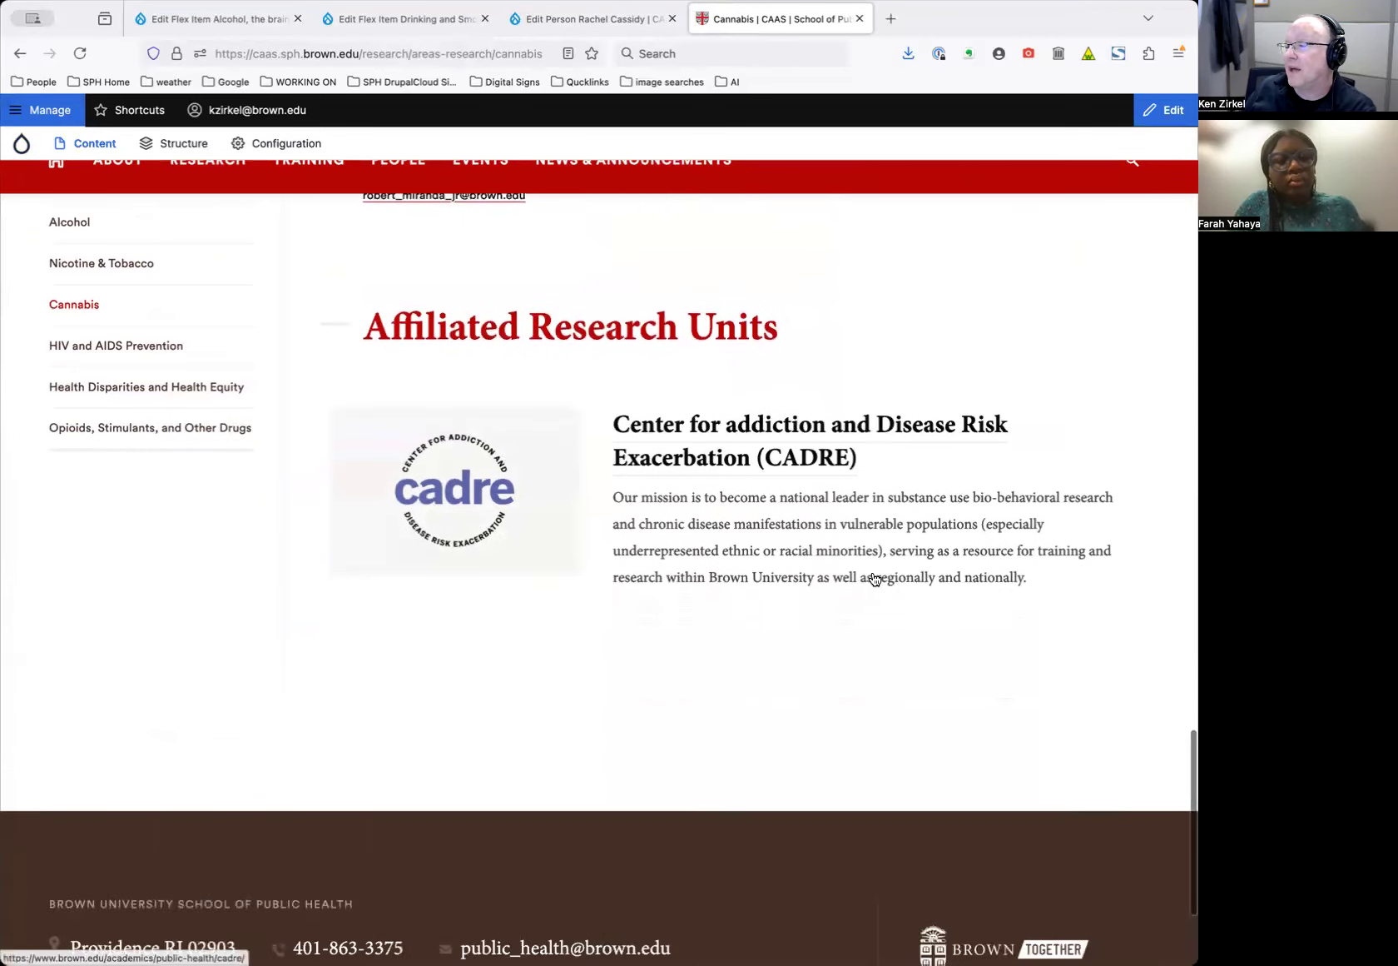
{"action": "scroll", "coordinate": [873, 577], "scroll_direction": "up", "scroll_amount": 15}
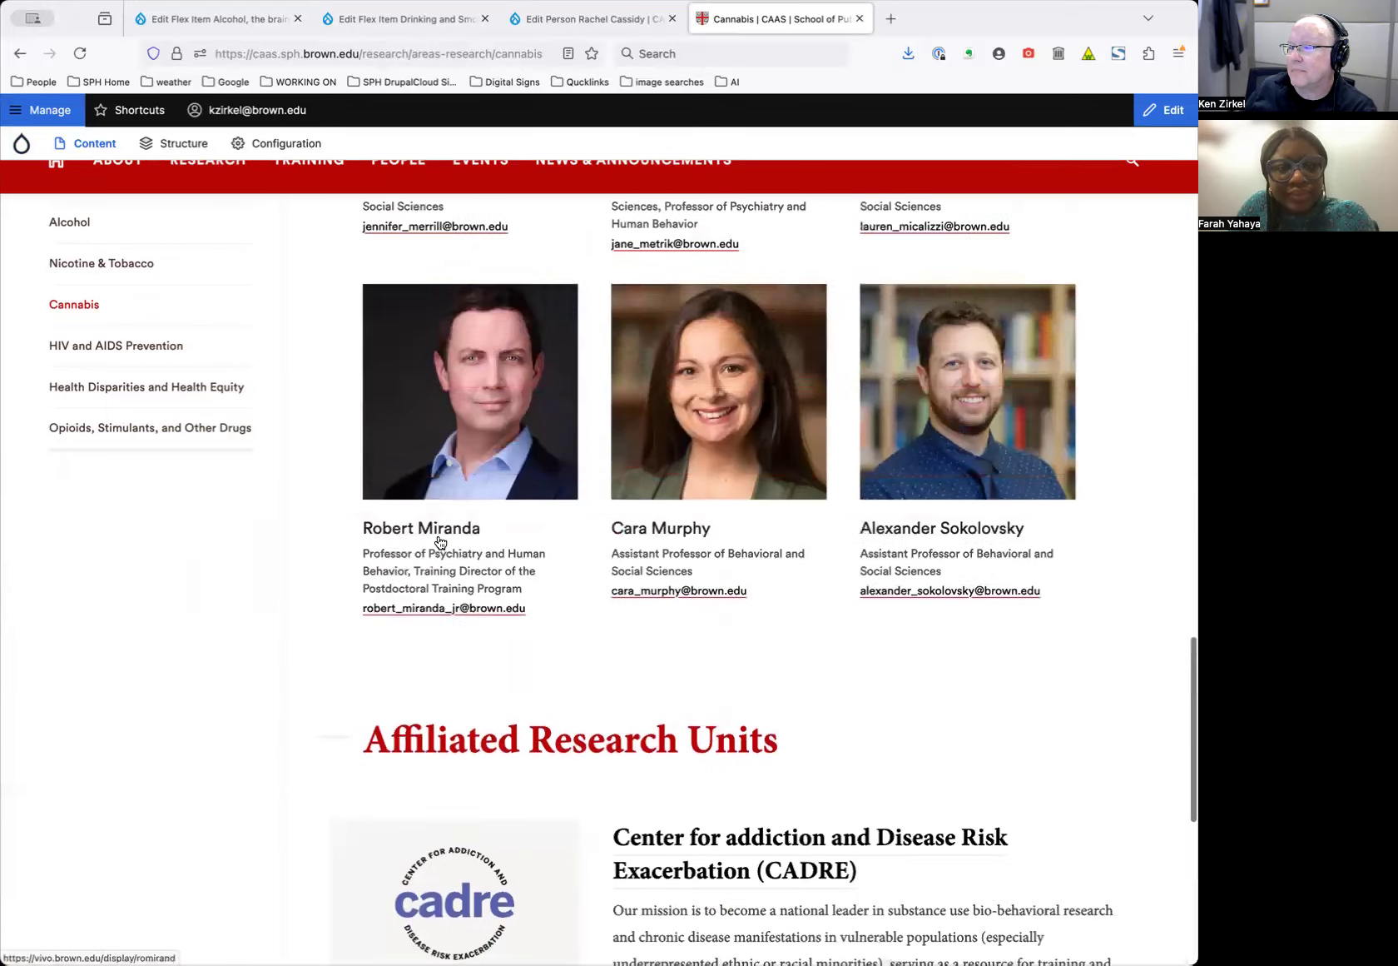
{"action": "scroll", "coordinate": [735, 534], "scroll_direction": "up", "scroll_amount": 8}
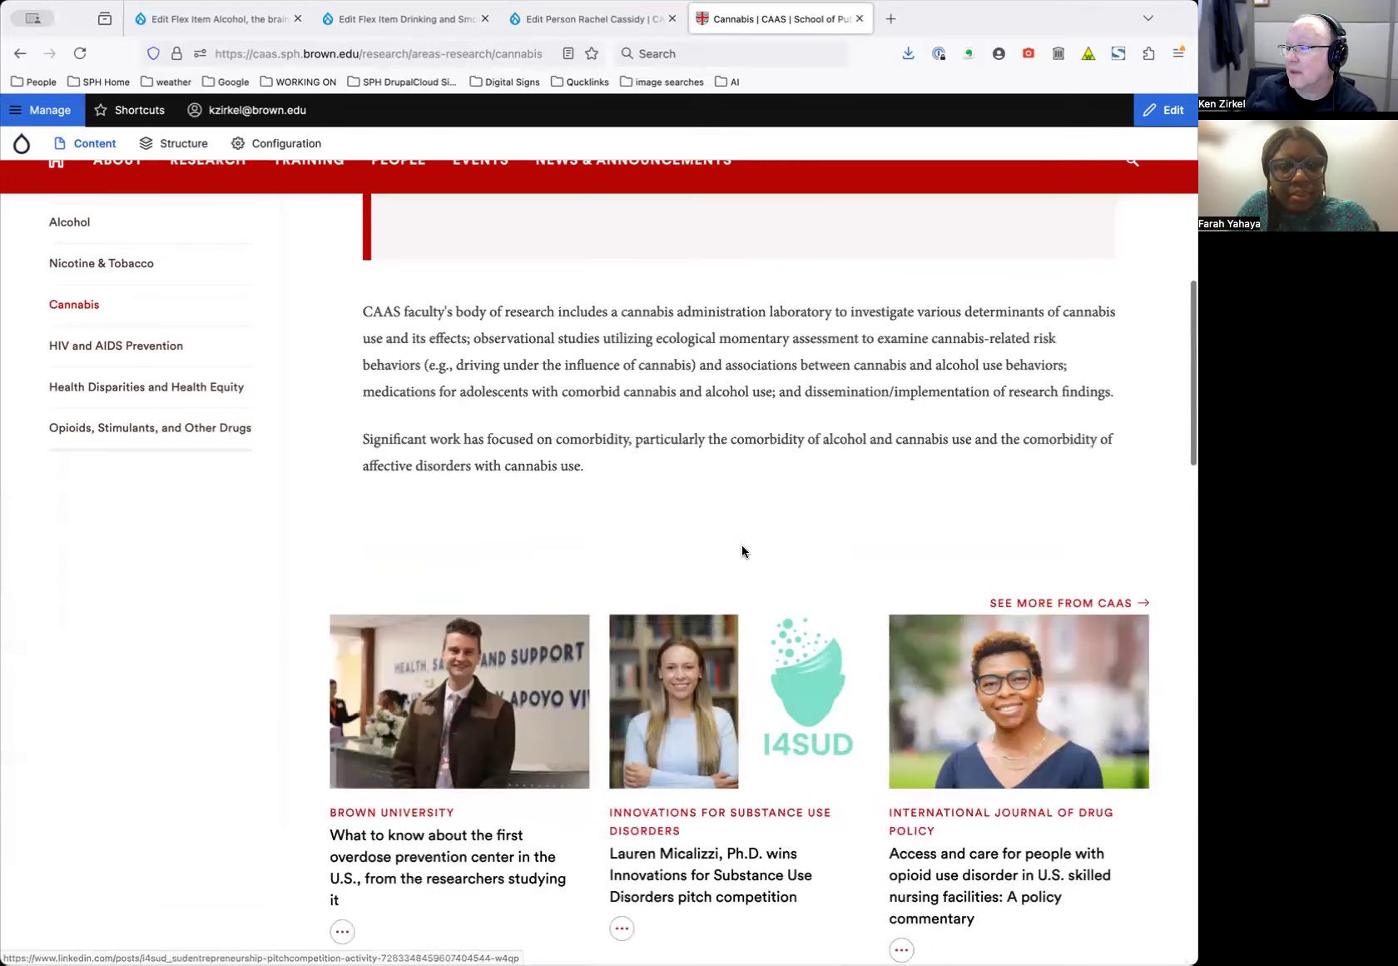
{"action": "scroll", "coordinate": [742, 551], "scroll_direction": "down", "scroll_amount": 5}
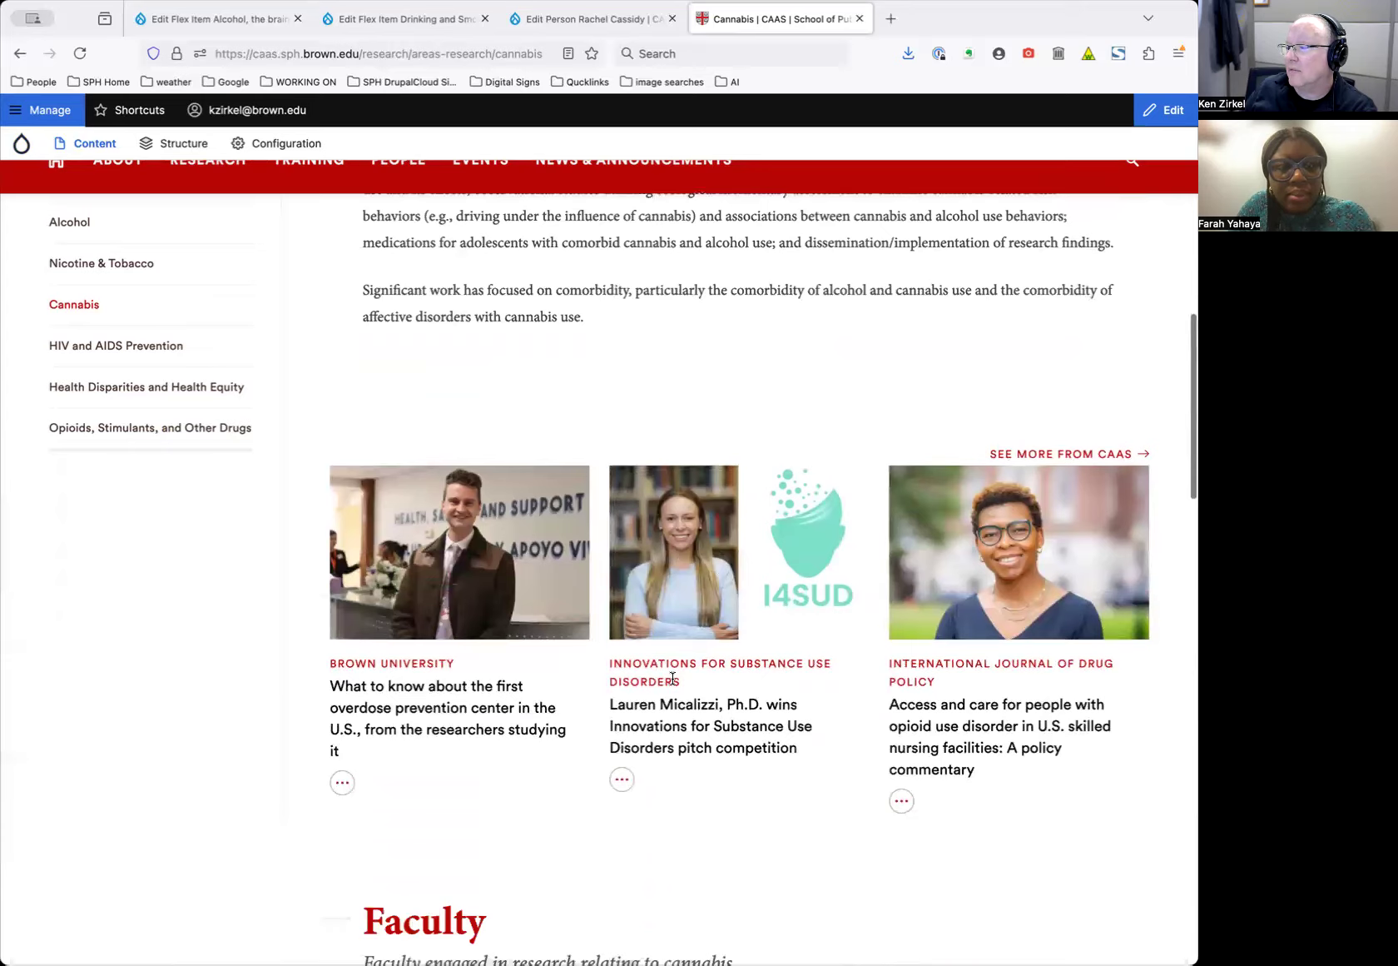
{"action": "scroll", "coordinate": [672, 678], "scroll_direction": "down", "scroll_amount": 10}
{"action": "scroll", "coordinate": [916, 541], "scroll_direction": "up", "scroll_amount": 2}
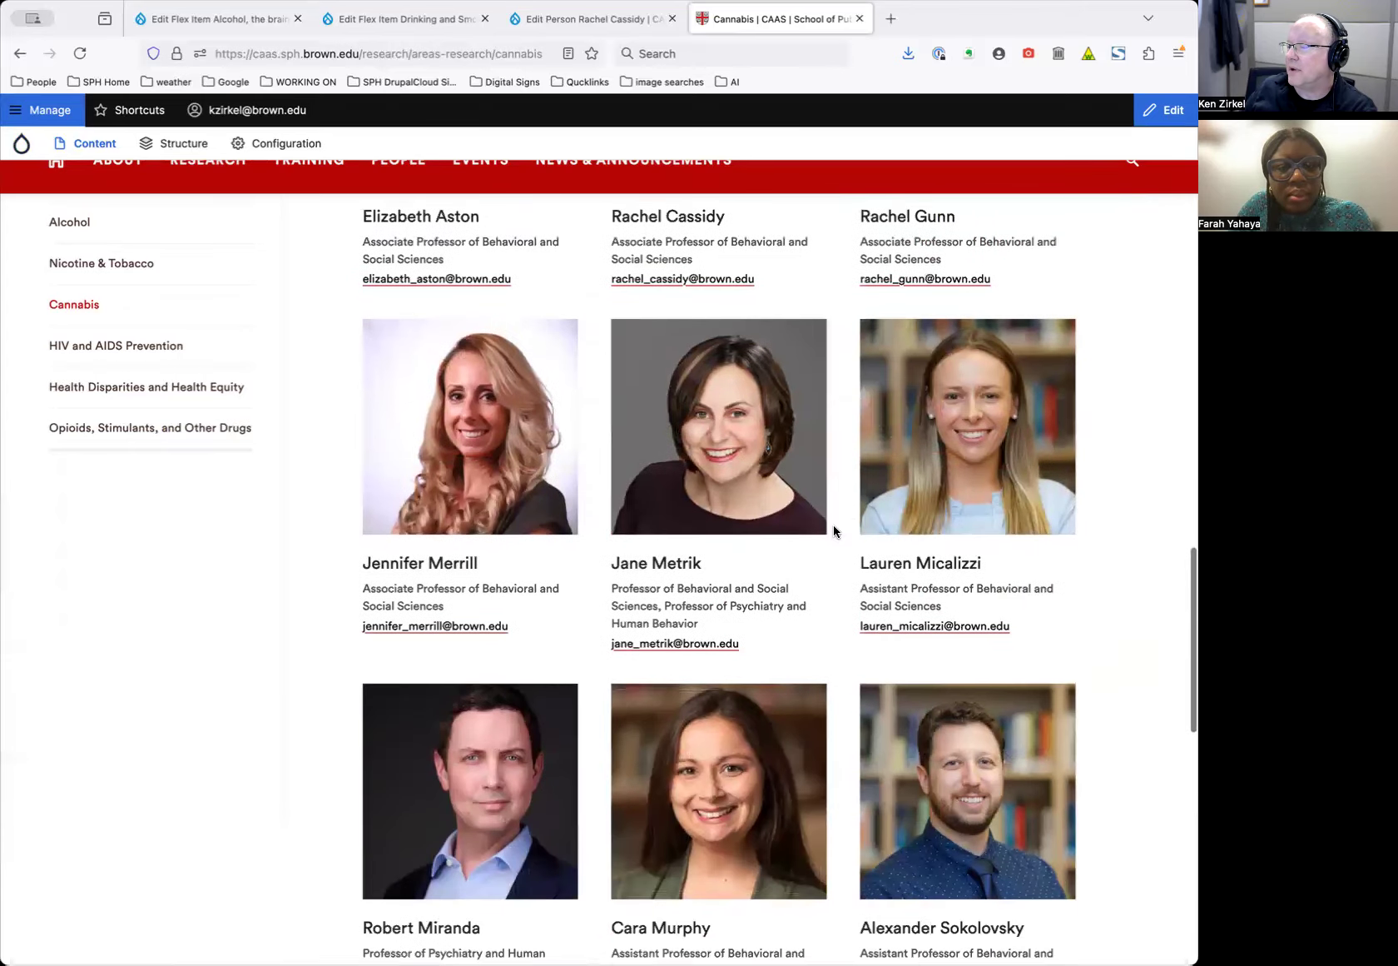
{"action": "scroll", "coordinate": [727, 535], "scroll_direction": "up", "scroll_amount": 1}
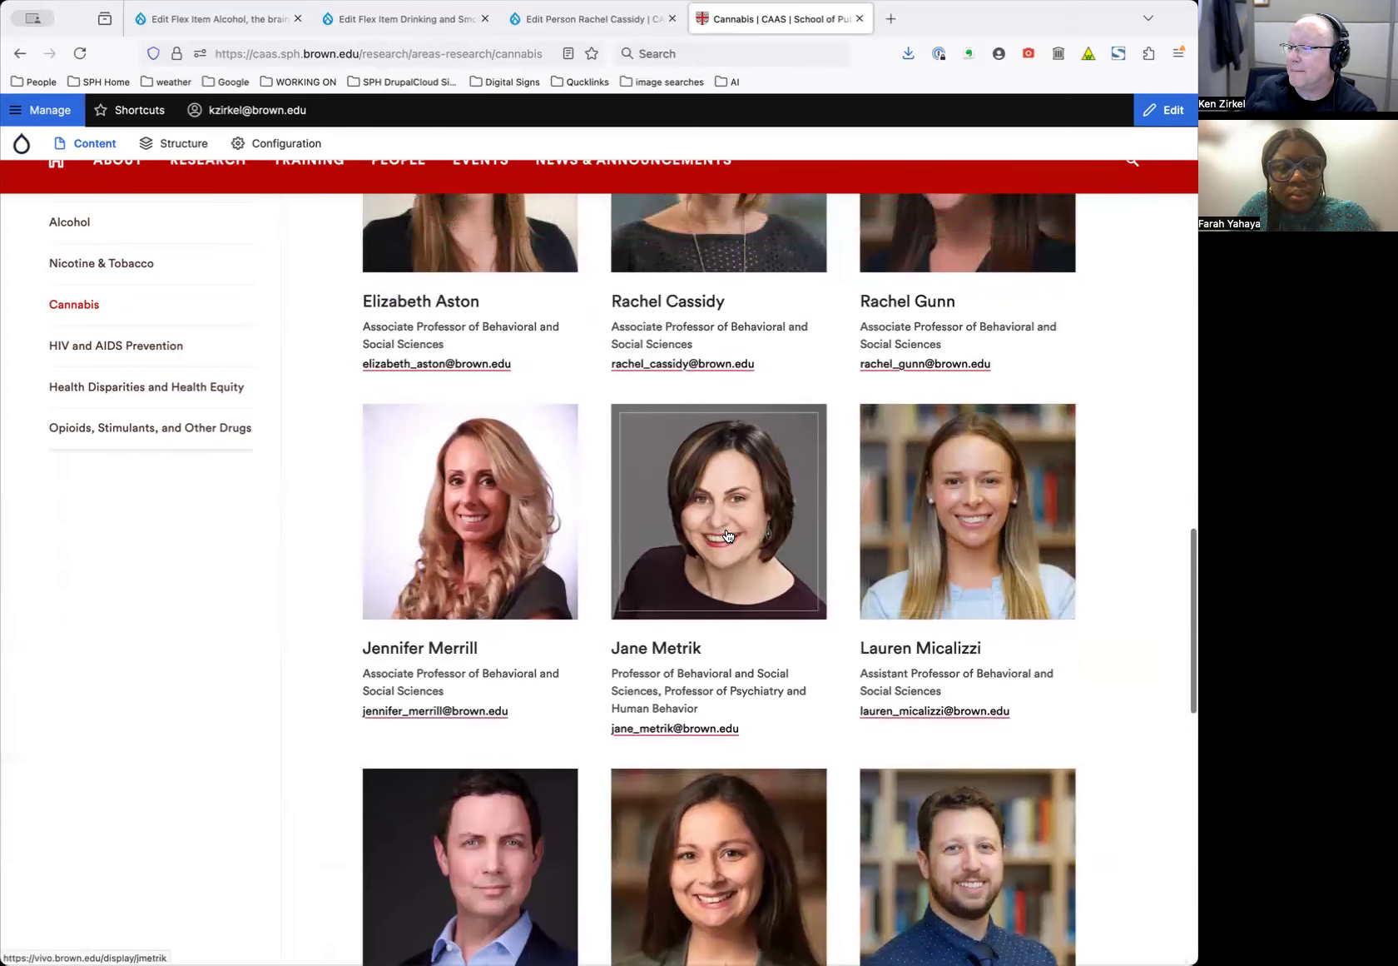
{"action": "scroll", "coordinate": [727, 535], "scroll_direction": "down", "scroll_amount": 3}
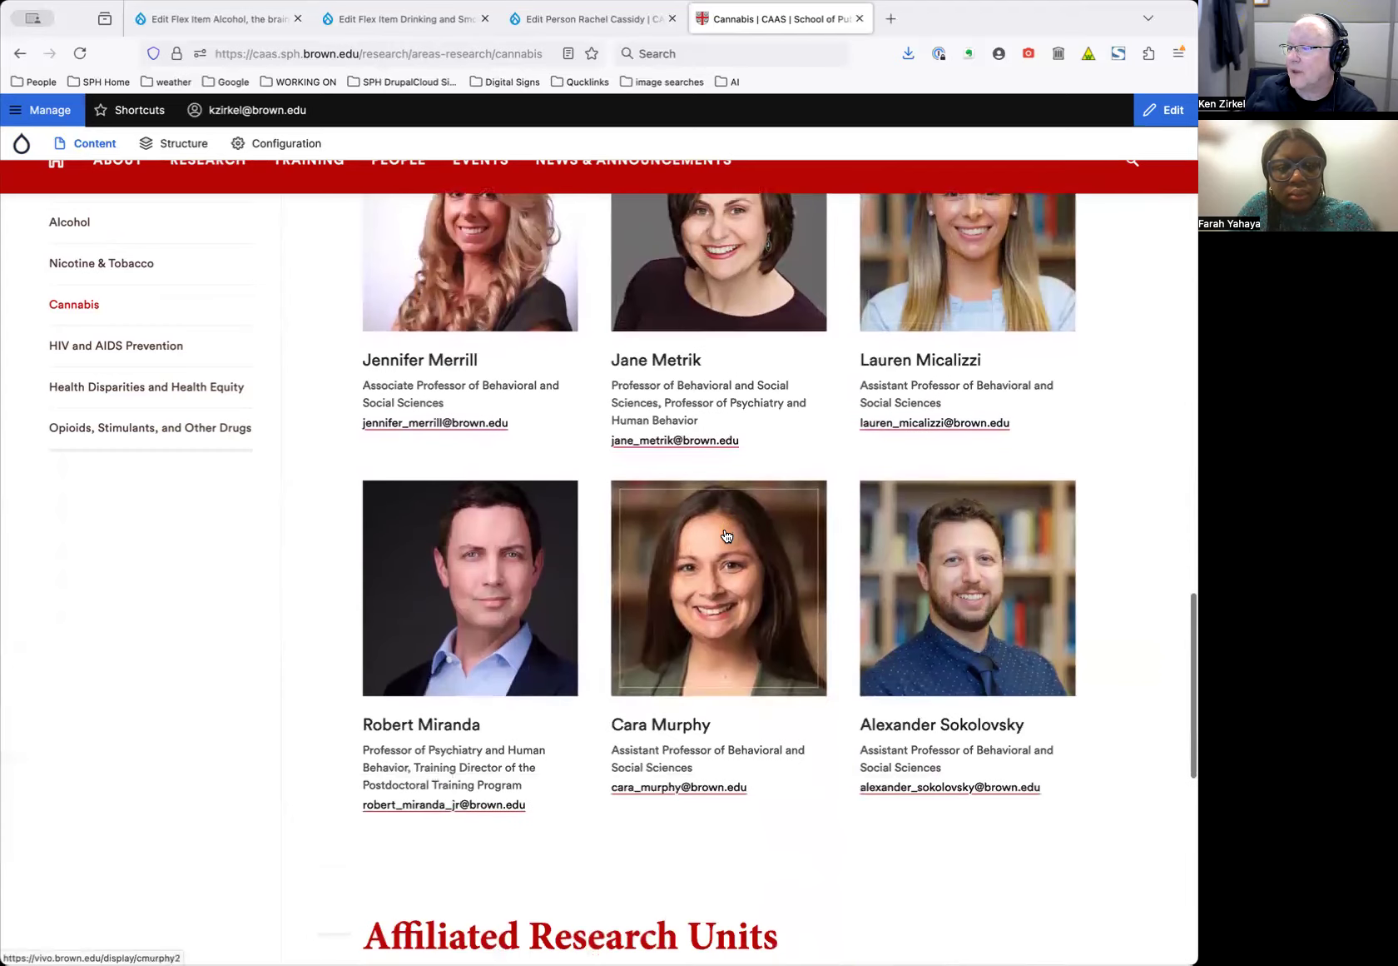
{"action": "scroll", "coordinate": [726, 535], "scroll_direction": "up", "scroll_amount": 20}
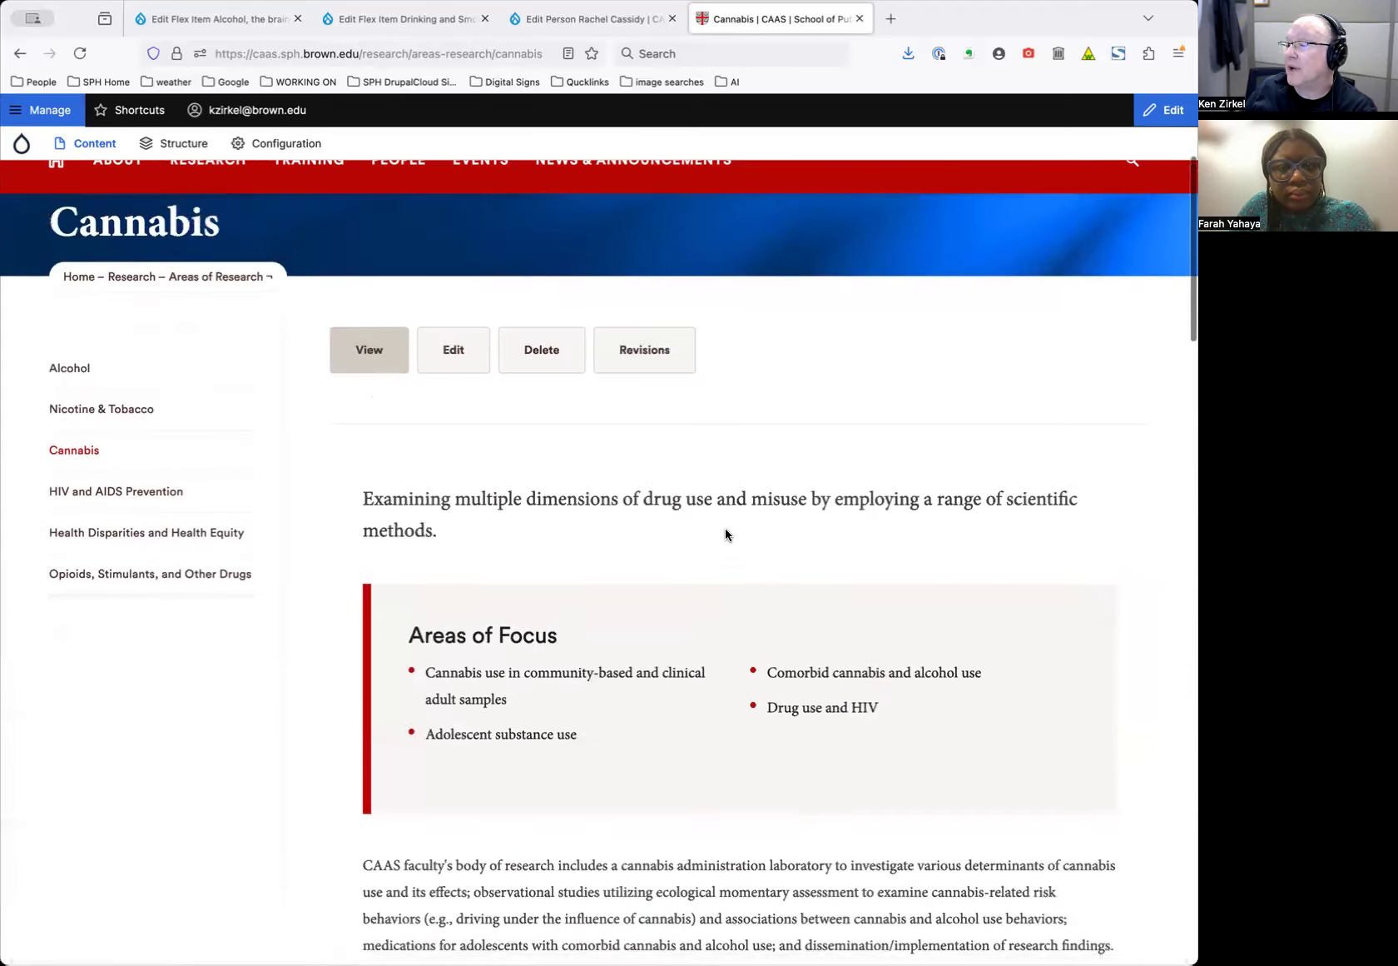
{"action": "scroll", "coordinate": [726, 535], "scroll_direction": "down", "scroll_amount": 17}
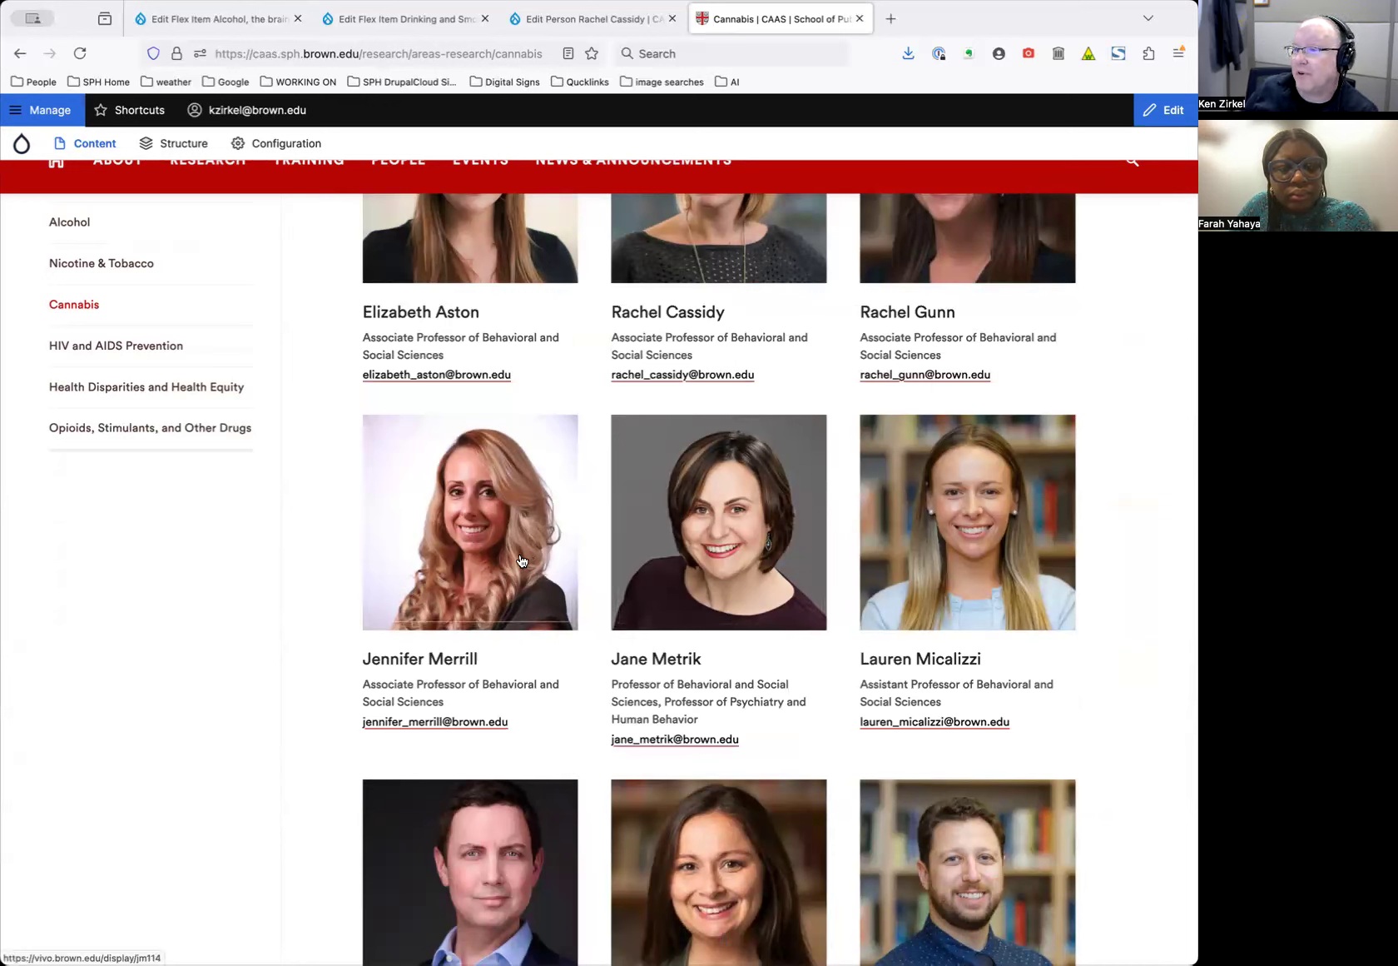
Scroll back up and open the CAAS Staff people page
{"action": "scroll", "coordinate": [531, 554], "scroll_direction": "up", "scroll_amount": 2}
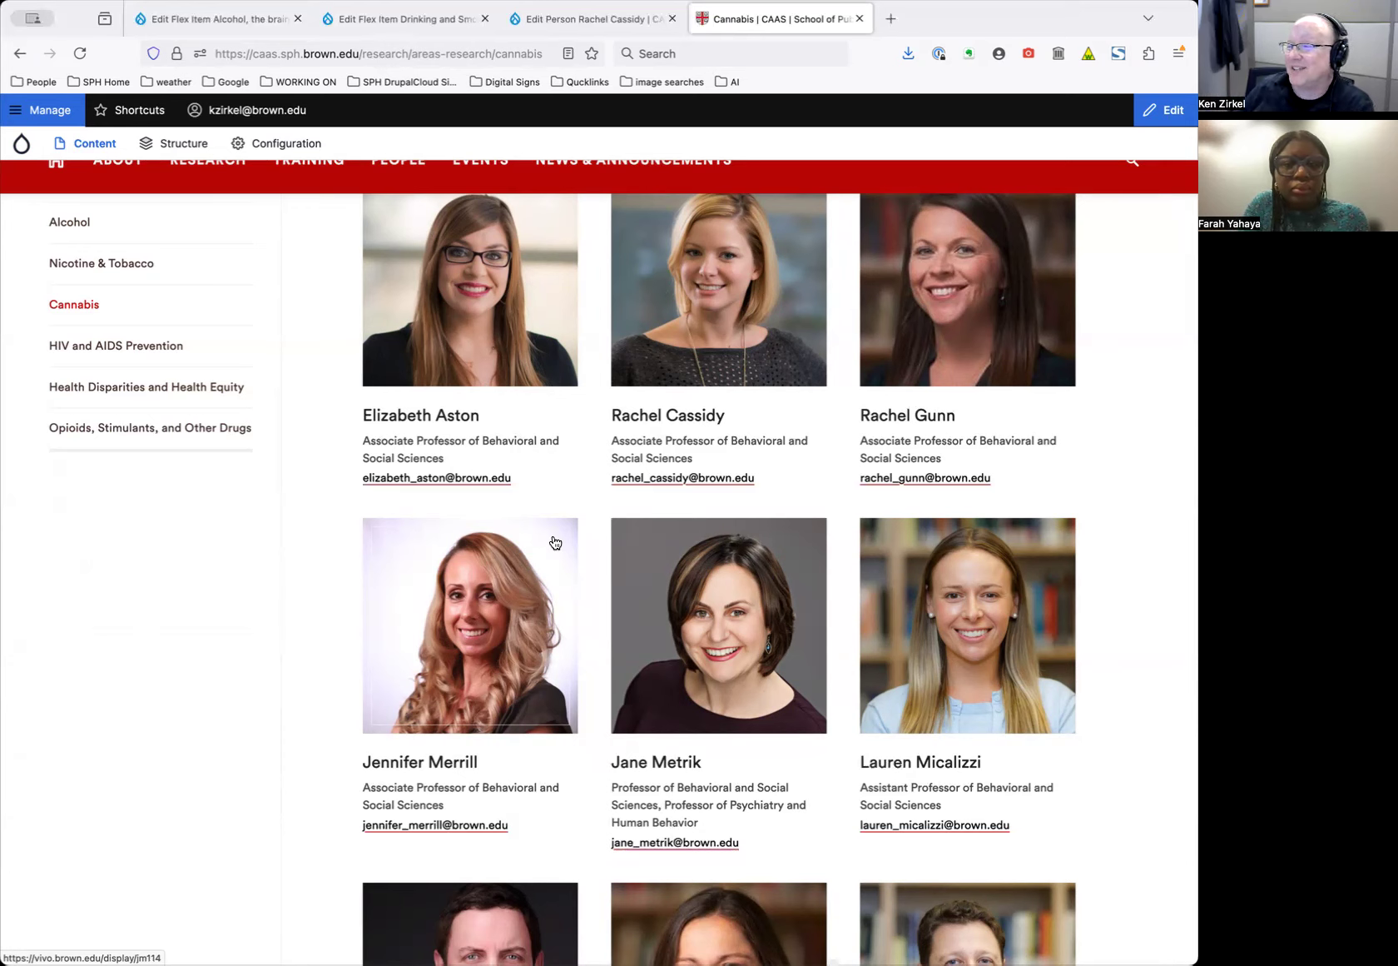
{"action": "scroll", "coordinate": [587, 579], "scroll_direction": "up", "scroll_amount": 15}
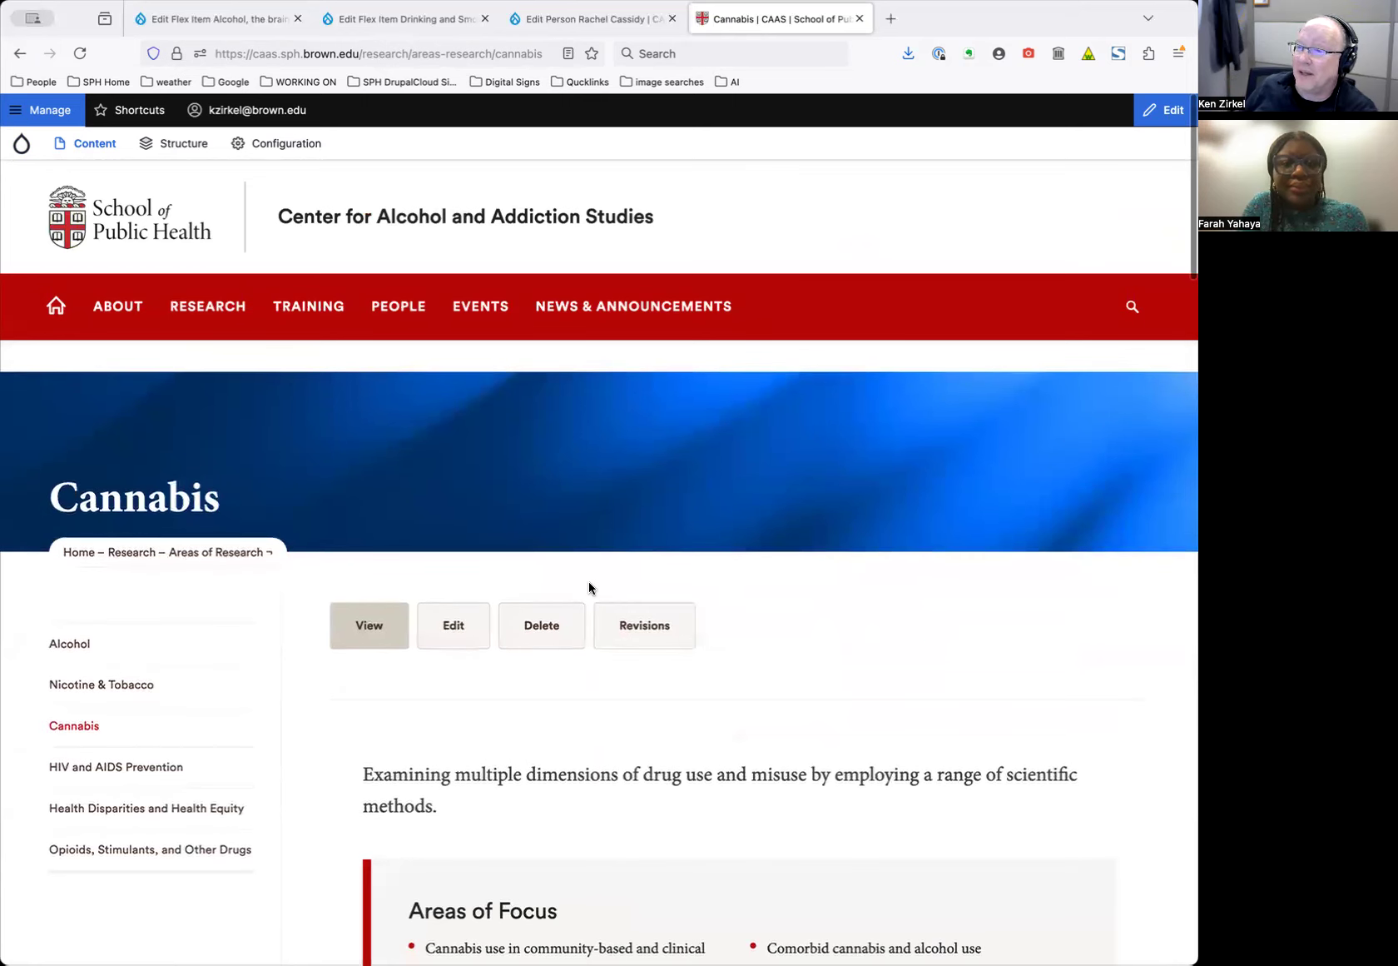
{"action": "scroll", "coordinate": [588, 585], "scroll_direction": "down", "scroll_amount": 3}
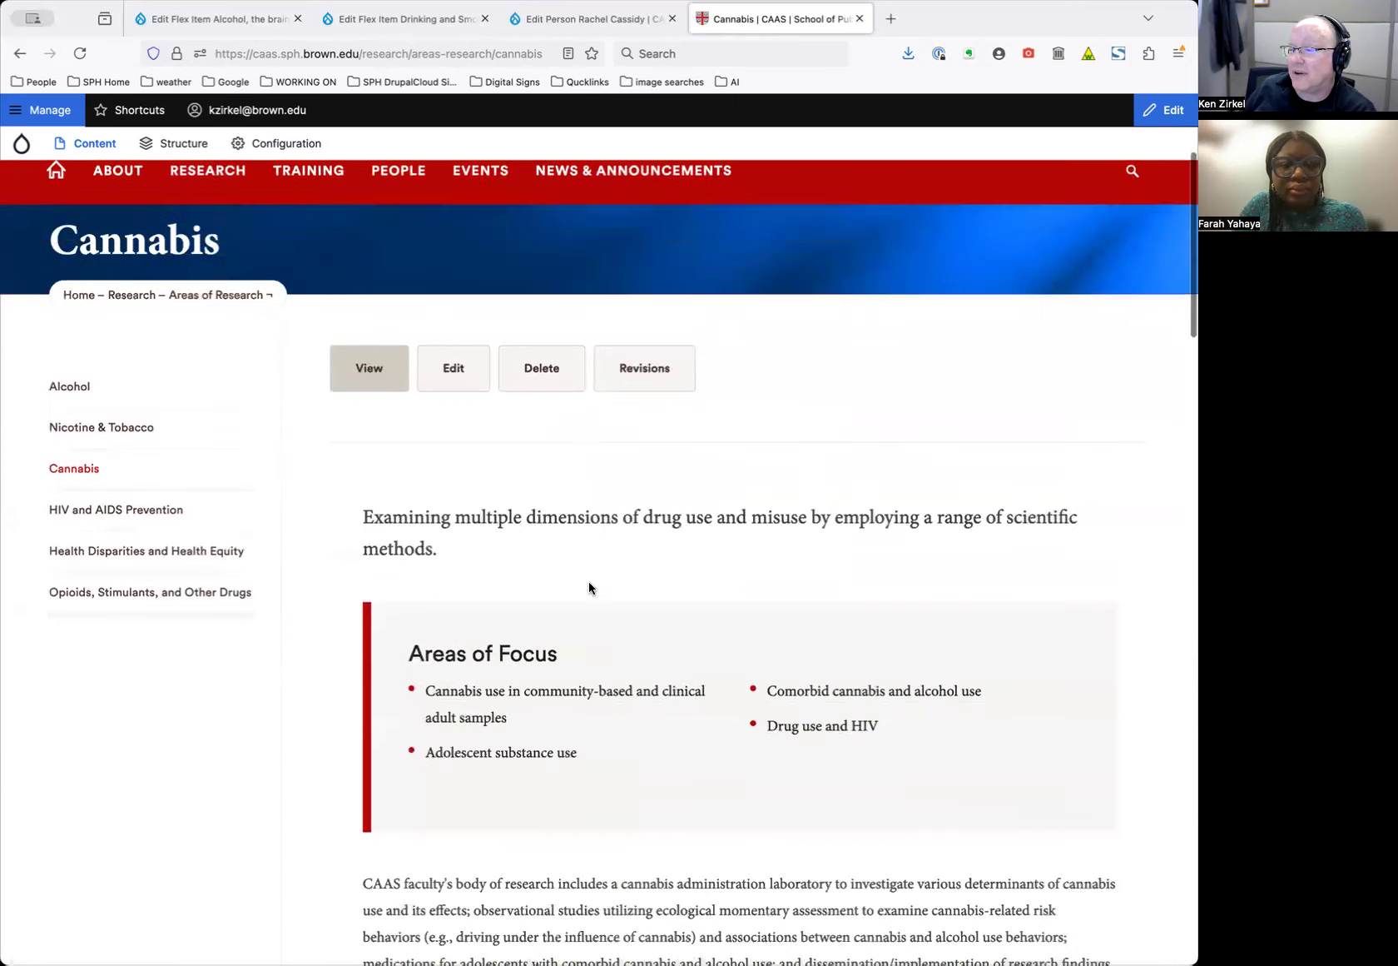
{"action": "scroll", "coordinate": [588, 585], "scroll_direction": "up", "scroll_amount": 3}
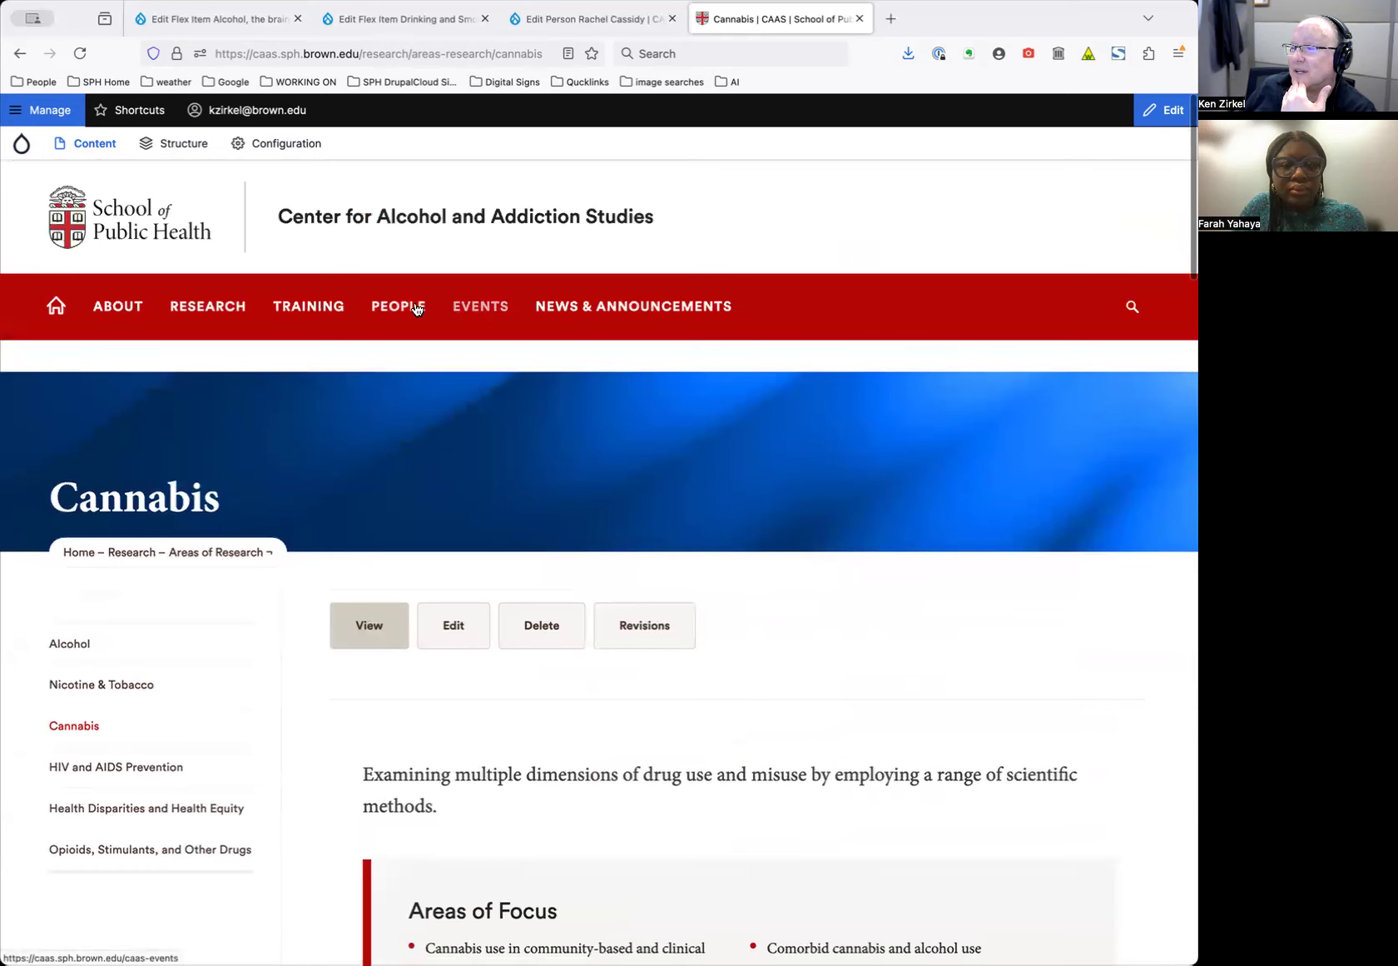
{"action": "mouse_move", "coordinate": [414, 306]}
{"action": "left_click", "coordinate": [401, 475]}
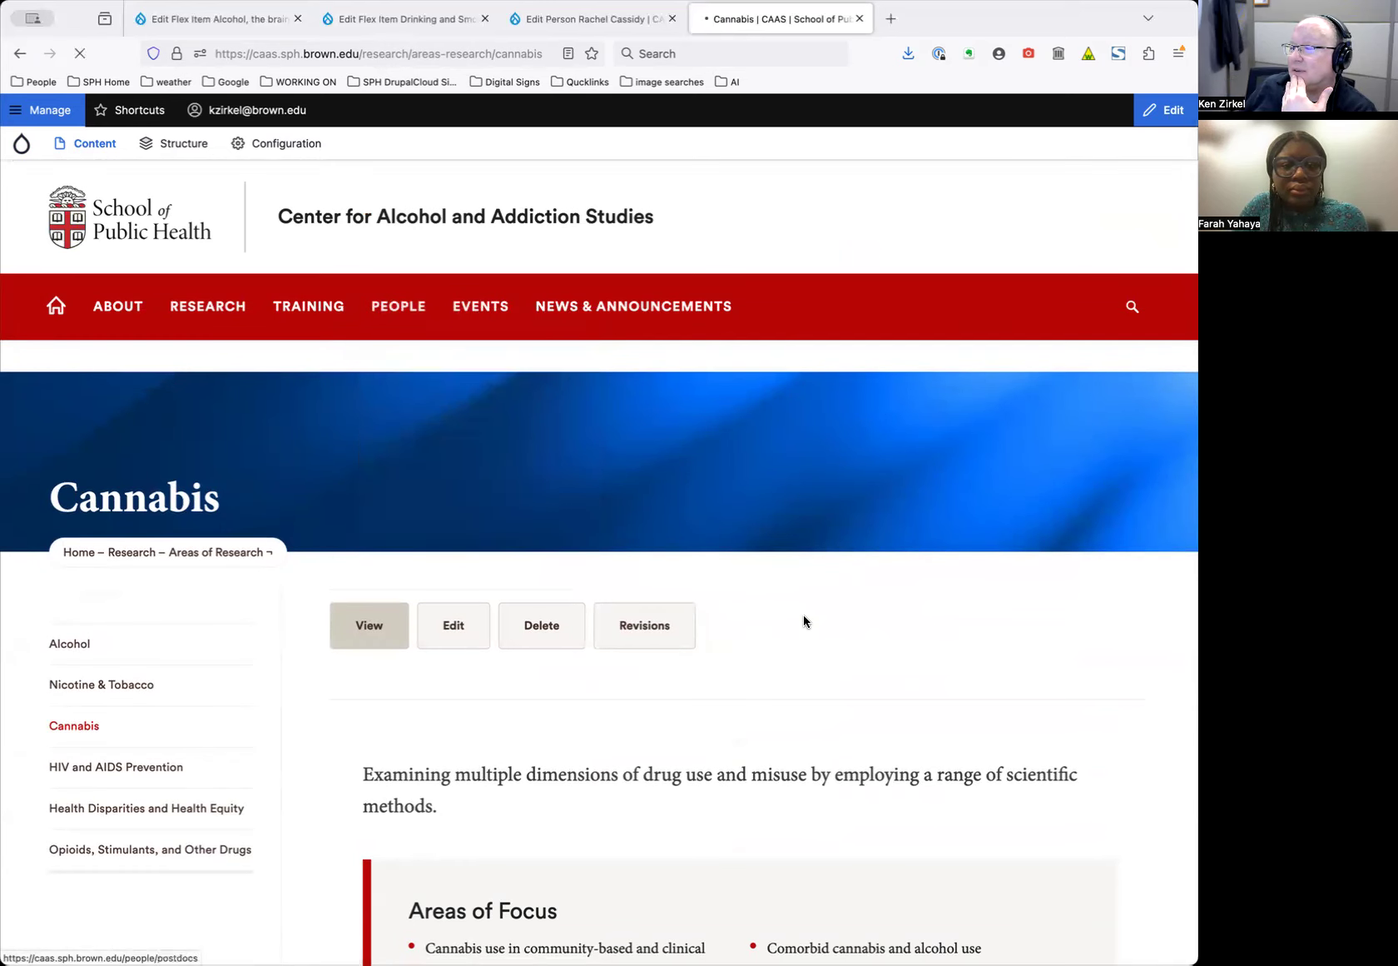
Scroll through the CAAS Research Staff listing, reviewing names, titles and e-mails
{"action": "scroll", "coordinate": [831, 641], "scroll_direction": "down", "scroll_amount": 5}
{"action": "scroll", "coordinate": [830, 648], "scroll_direction": "down", "scroll_amount": 12}
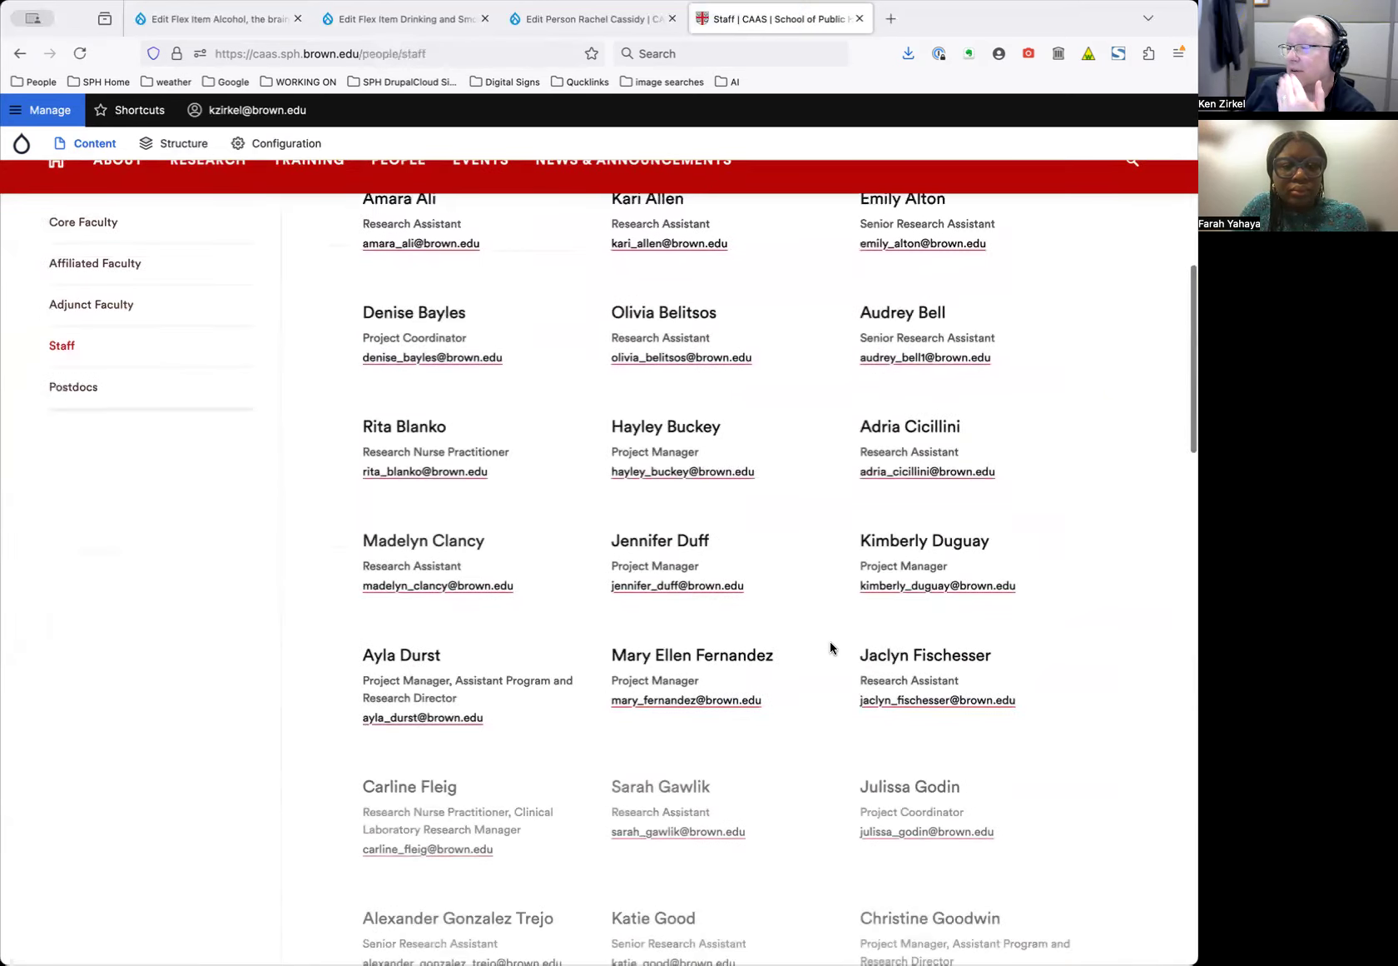
{"action": "scroll", "coordinate": [833, 641], "scroll_direction": "down", "scroll_amount": 7}
{"action": "scroll", "coordinate": [834, 631], "scroll_direction": "down", "scroll_amount": 4}
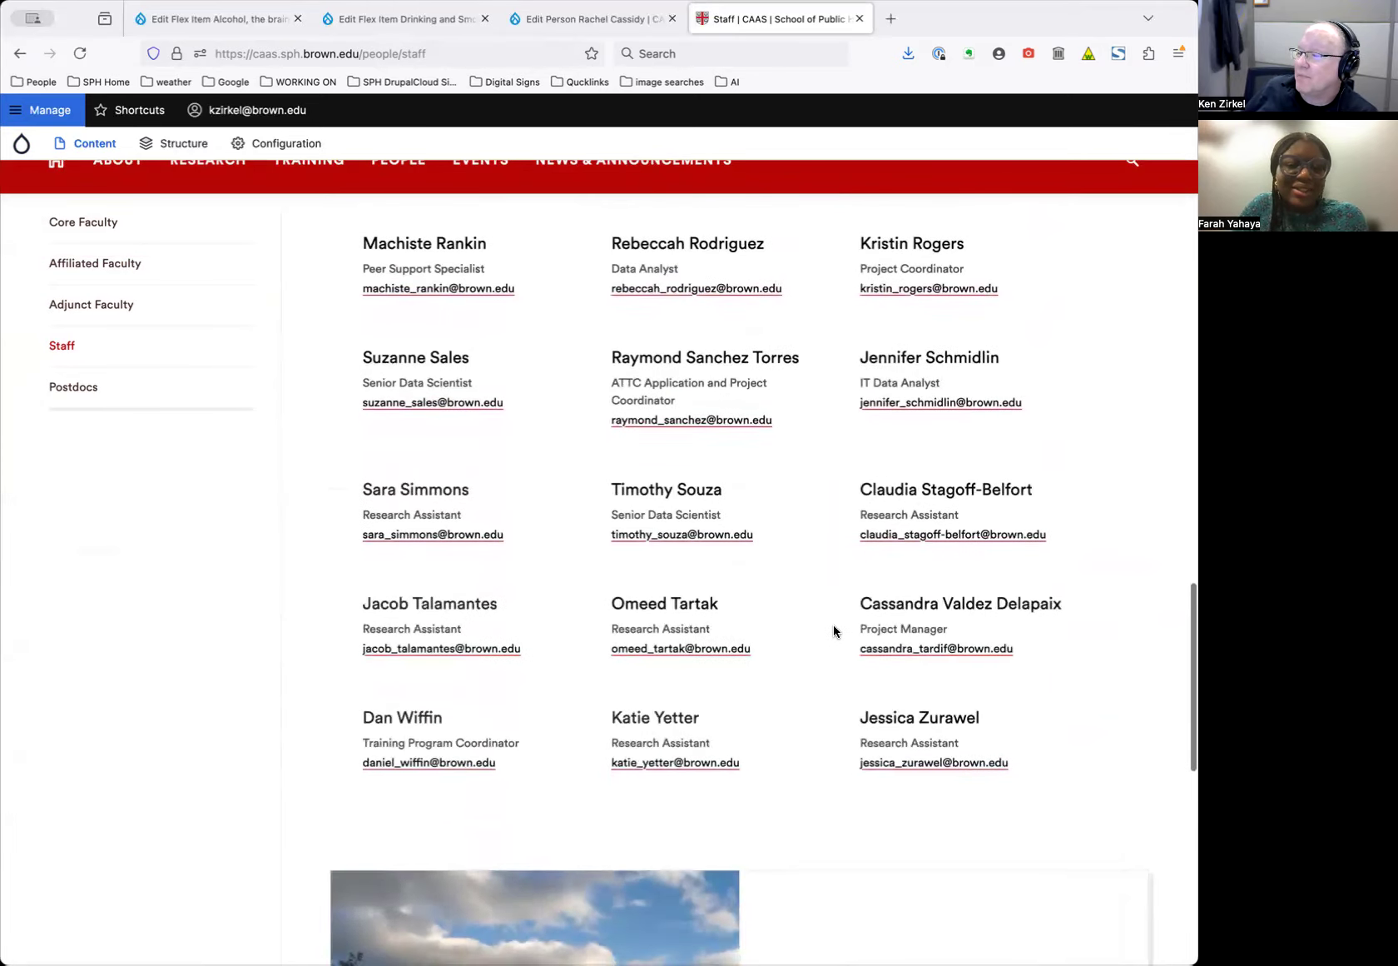
{"action": "scroll", "coordinate": [834, 631], "scroll_direction": "up", "scroll_amount": 5}
{"action": "scroll", "coordinate": [834, 631], "scroll_direction": "down", "scroll_amount": 2}
{"action": "scroll", "coordinate": [834, 631], "scroll_direction": "up", "scroll_amount": 17}
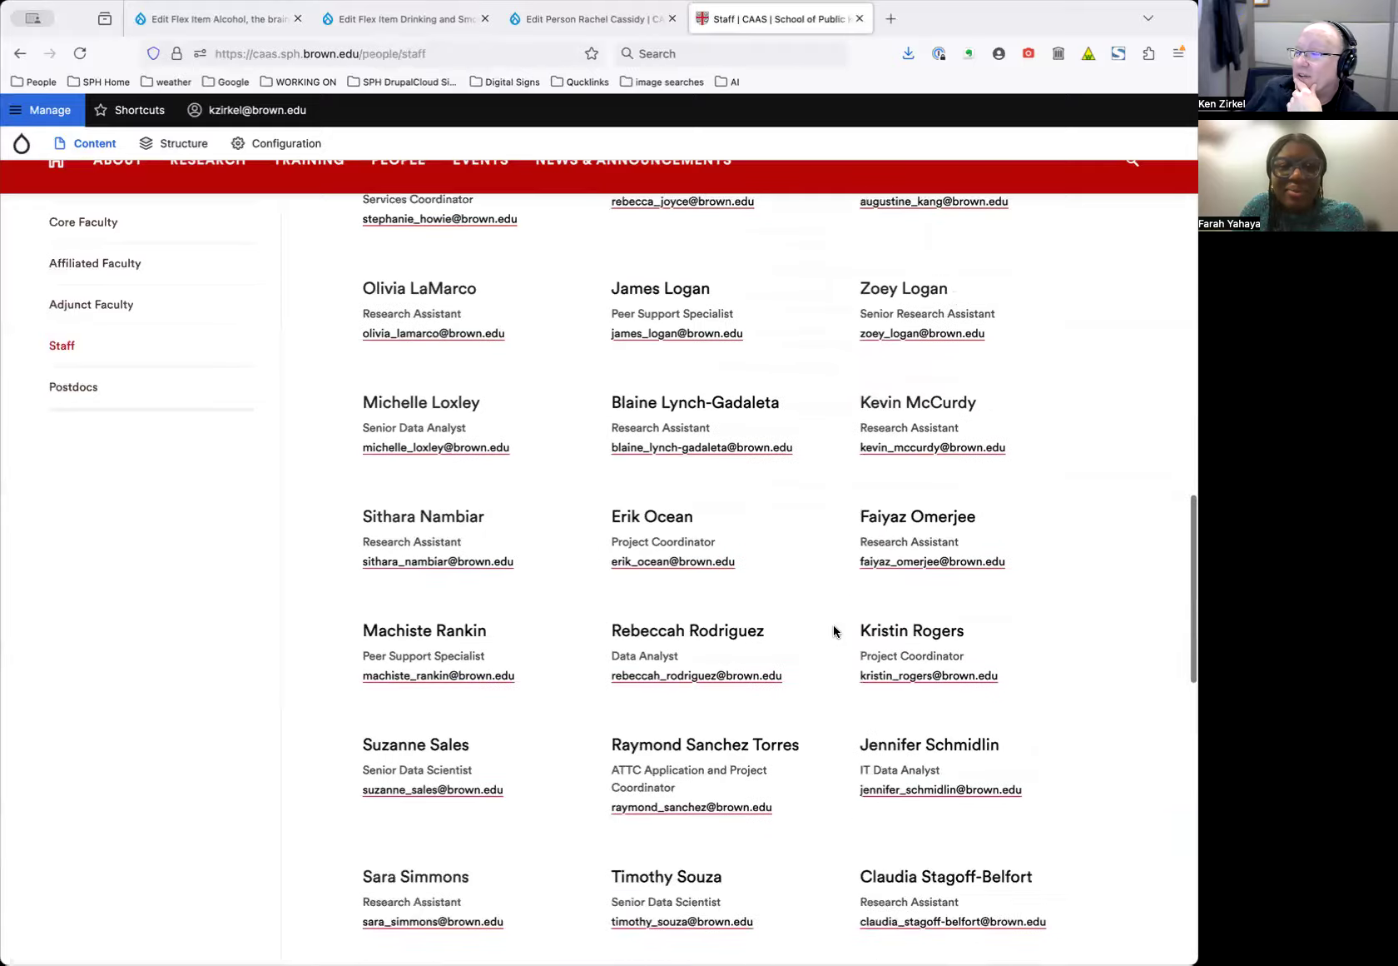
{"action": "scroll", "coordinate": [832, 624], "scroll_direction": "up", "scroll_amount": 9}
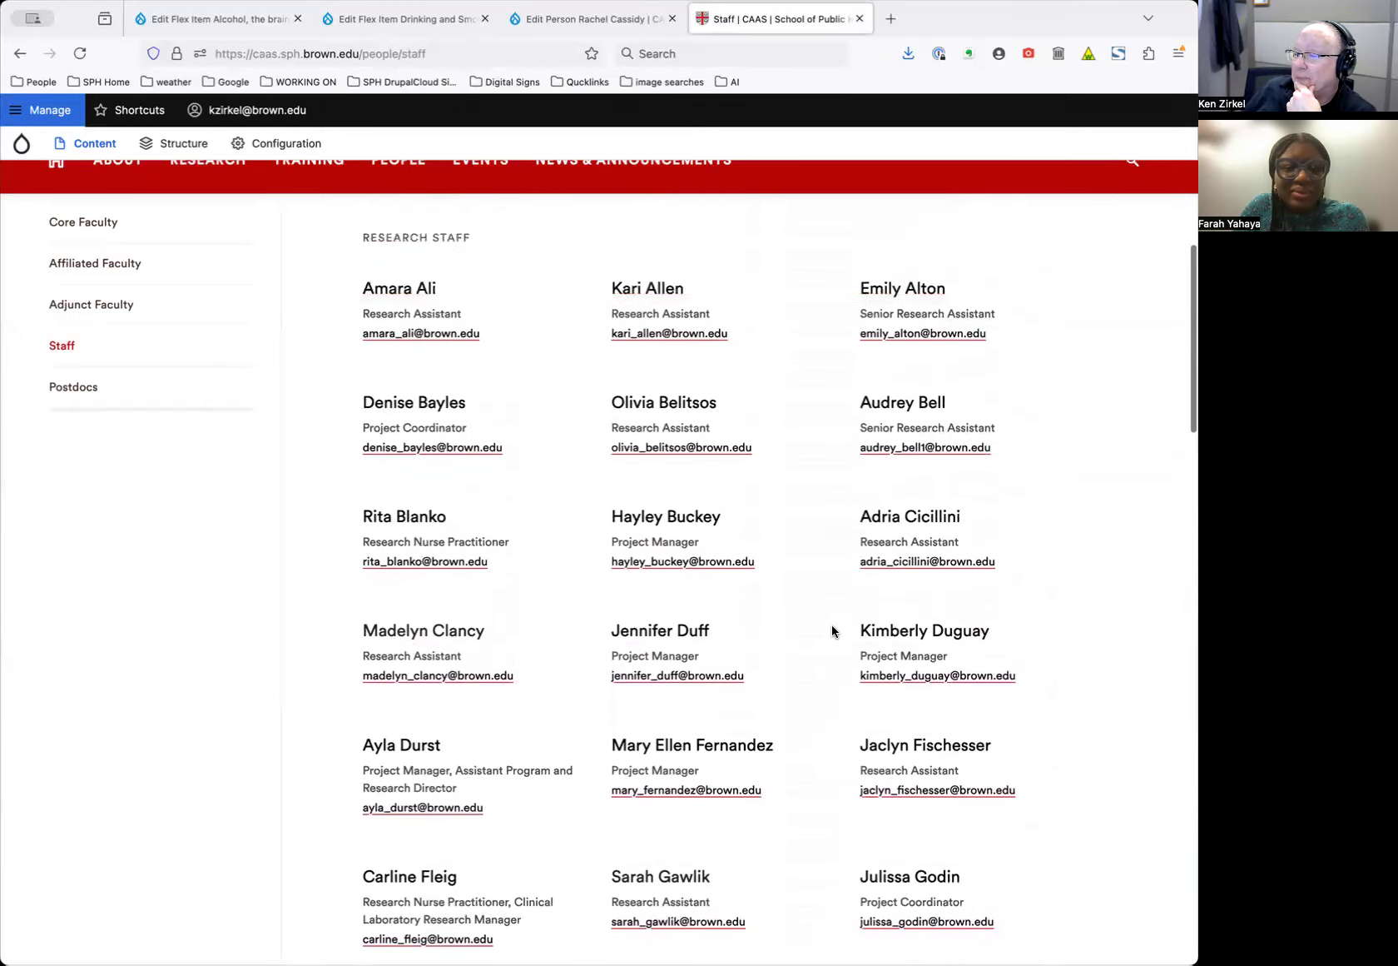
{"action": "scroll", "coordinate": [831, 623], "scroll_direction": "down", "scroll_amount": 4}
{"action": "scroll", "coordinate": [832, 631], "scroll_direction": "down", "scroll_amount": 3}
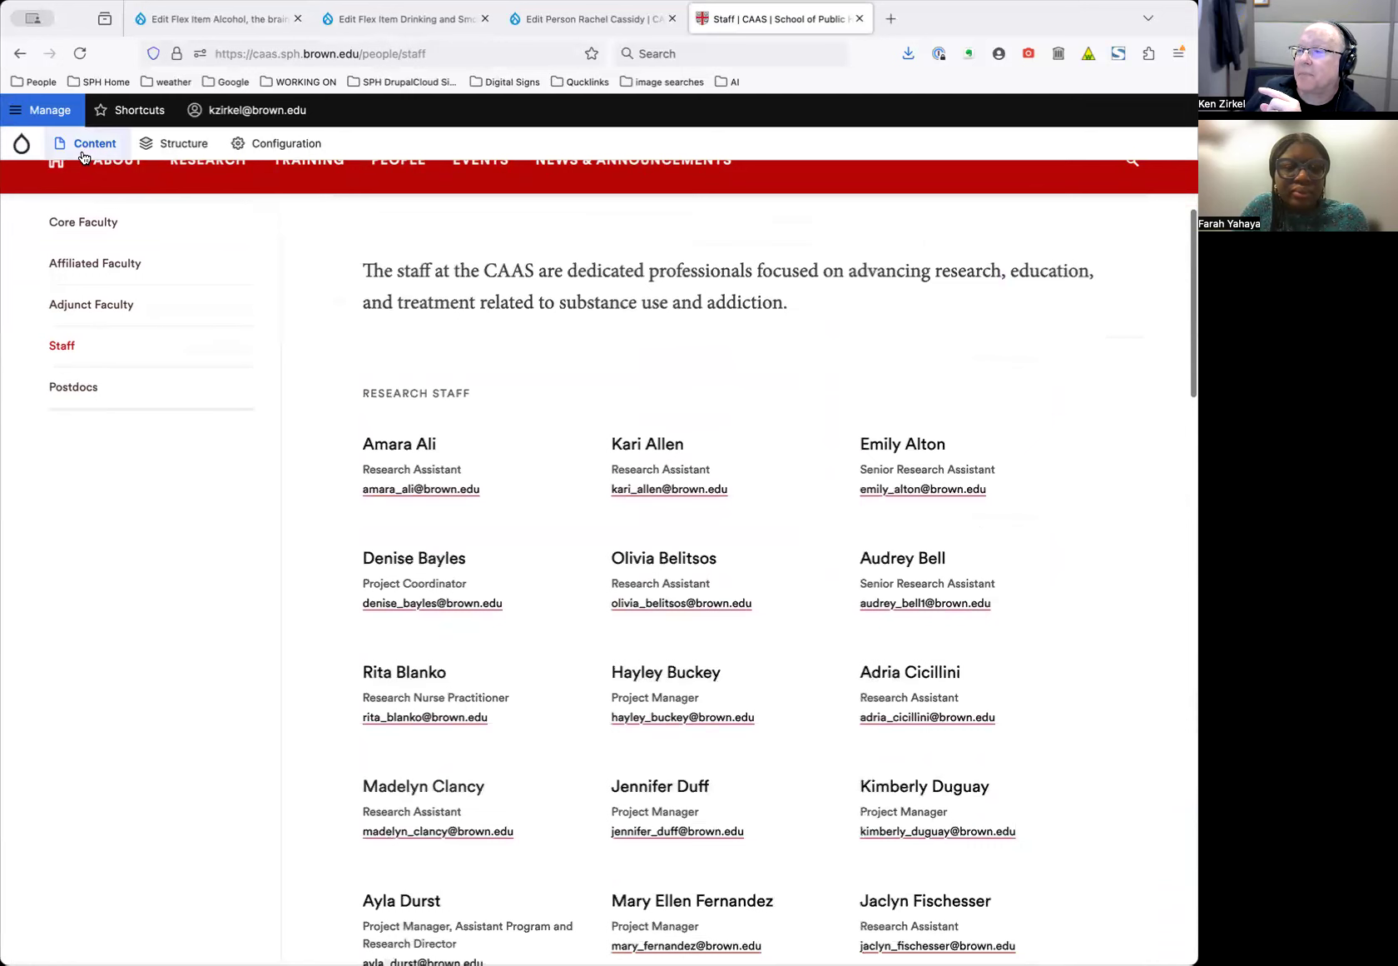
{"action": "mouse_move", "coordinate": [83, 143]}
{"action": "mouse_move", "coordinate": [83, 175]}
{"action": "left_click", "coordinate": [254, 279]}
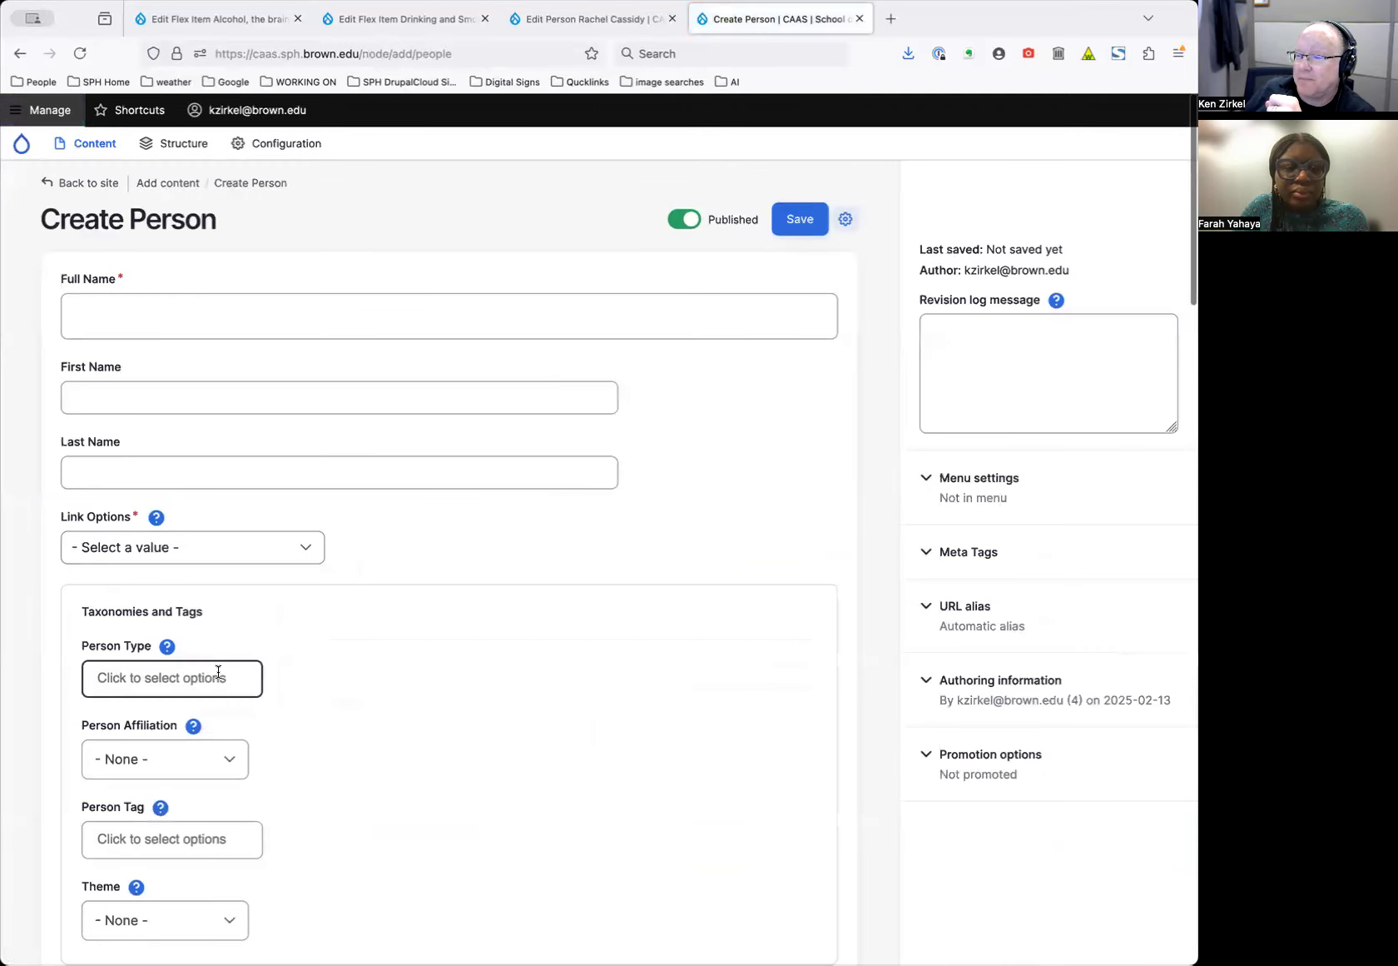
{"action": "left_click", "coordinate": [218, 671]}
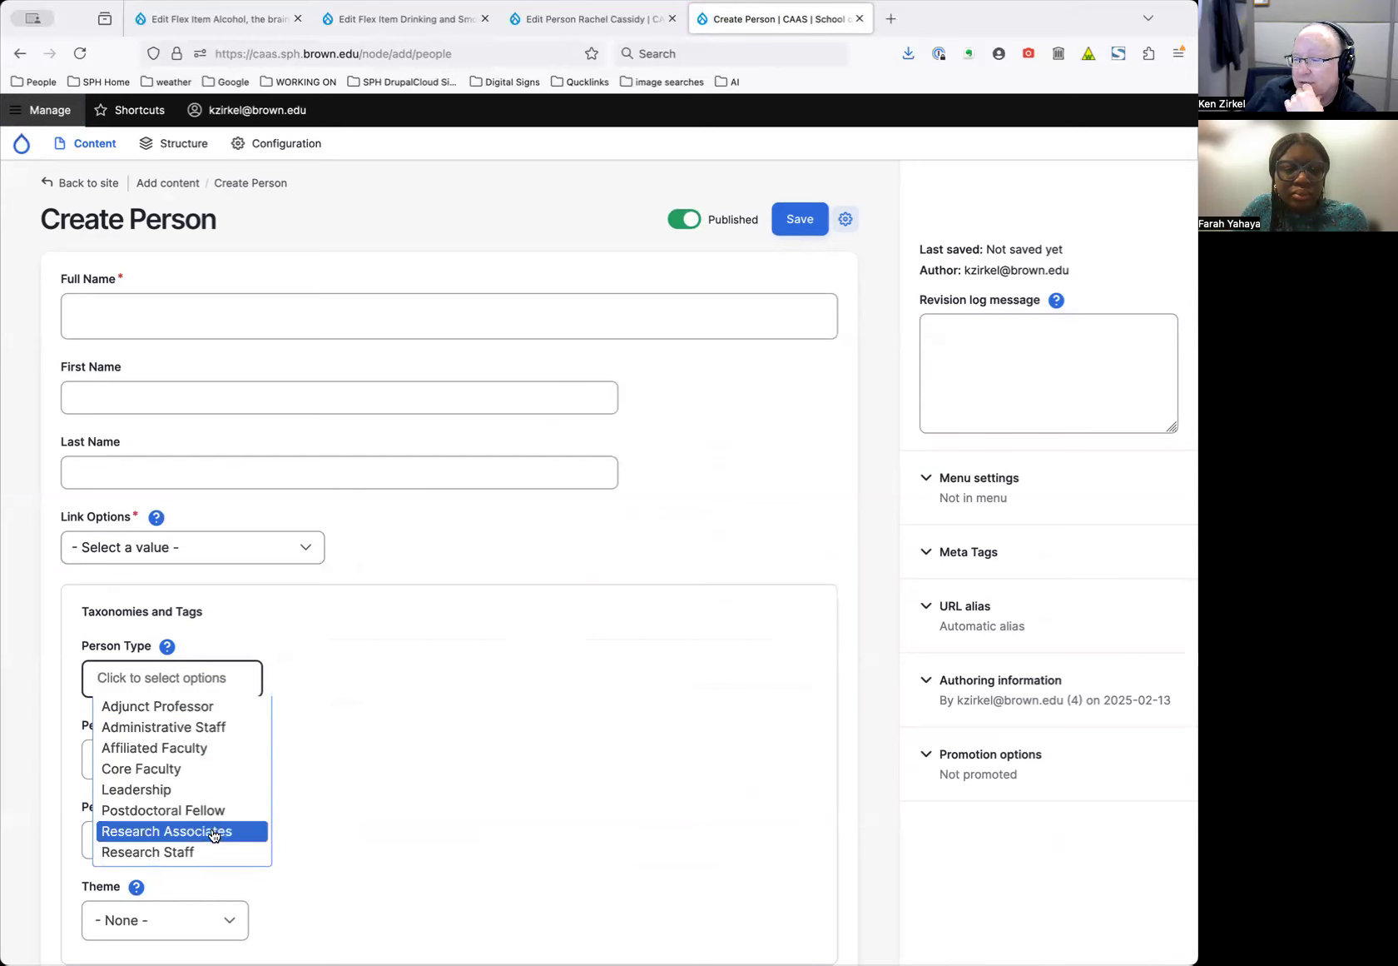
{"action": "left_click", "coordinate": [241, 726]}
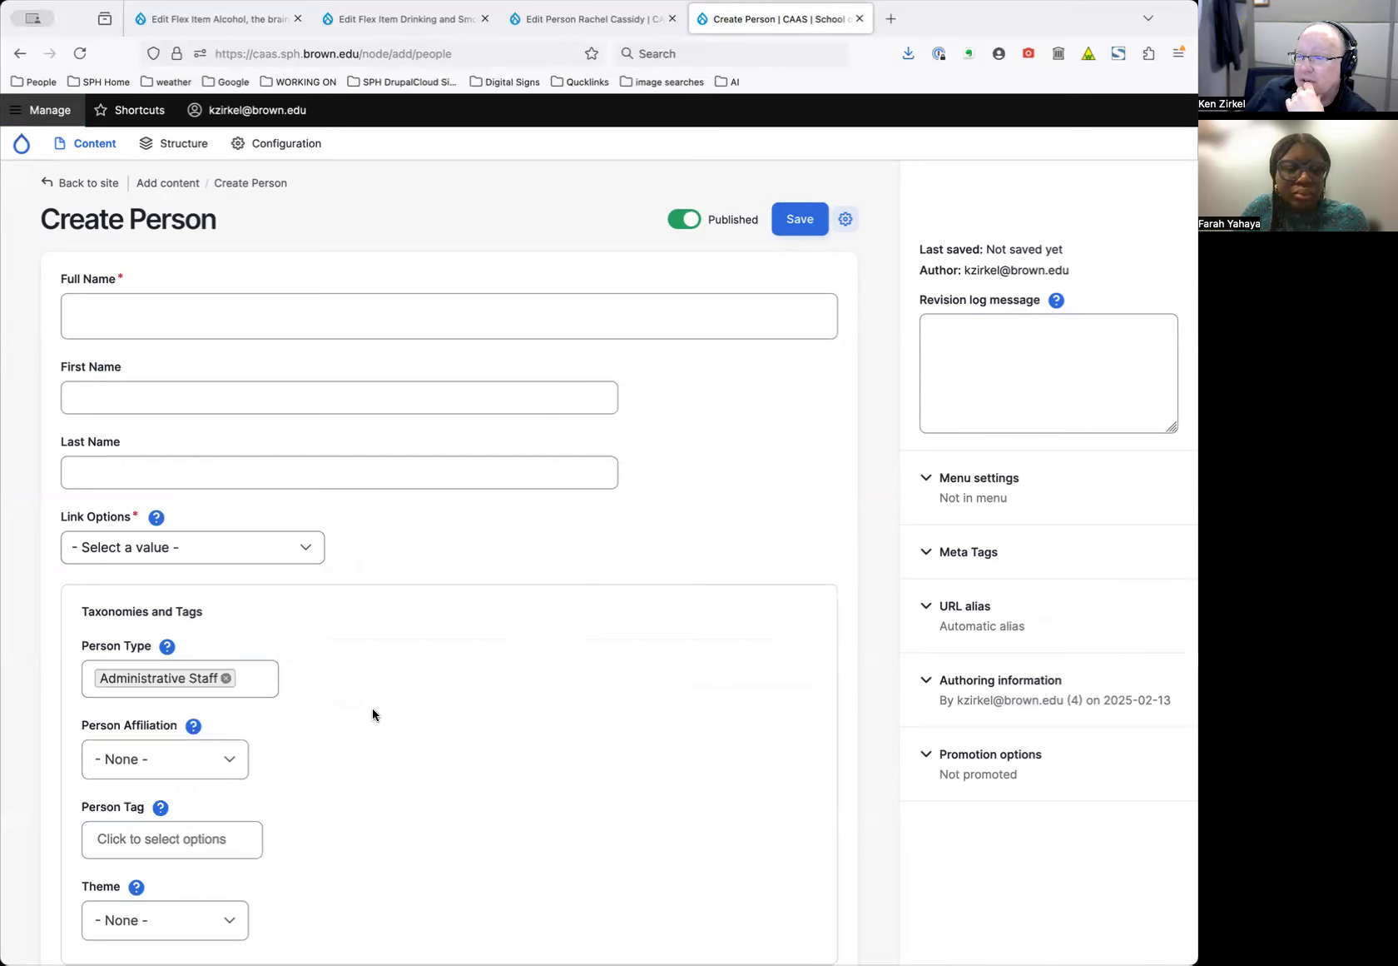
{"action": "left_click", "coordinate": [278, 551]}
{"action": "left_click", "coordinate": [272, 566]}
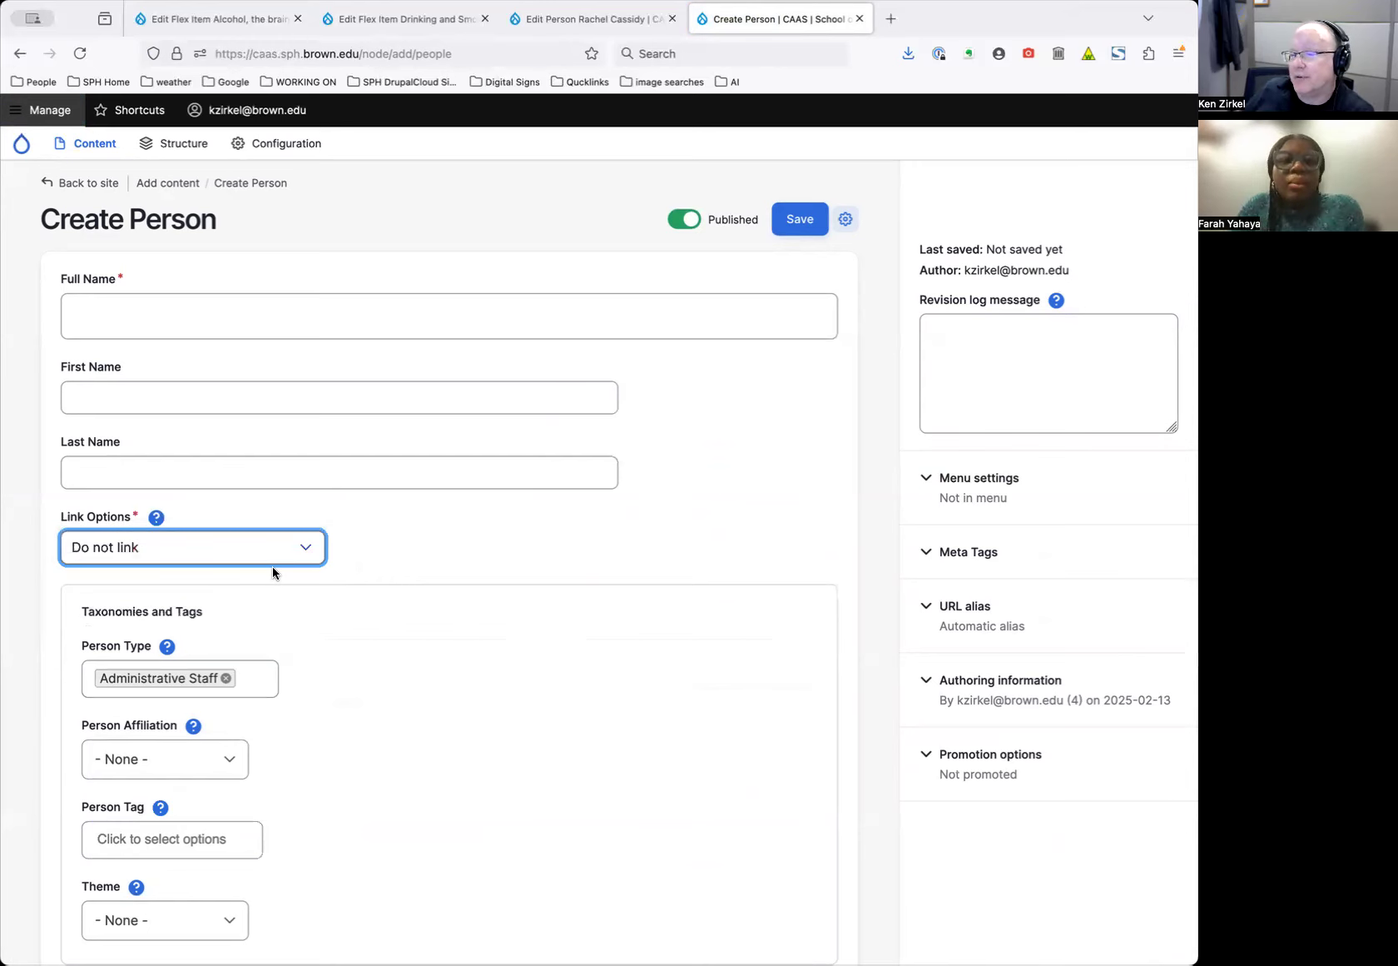
{"action": "scroll", "coordinate": [593, 589], "scroll_direction": "down", "scroll_amount": 3}
{"action": "scroll", "coordinate": [592, 589], "scroll_direction": "down", "scroll_amount": 4}
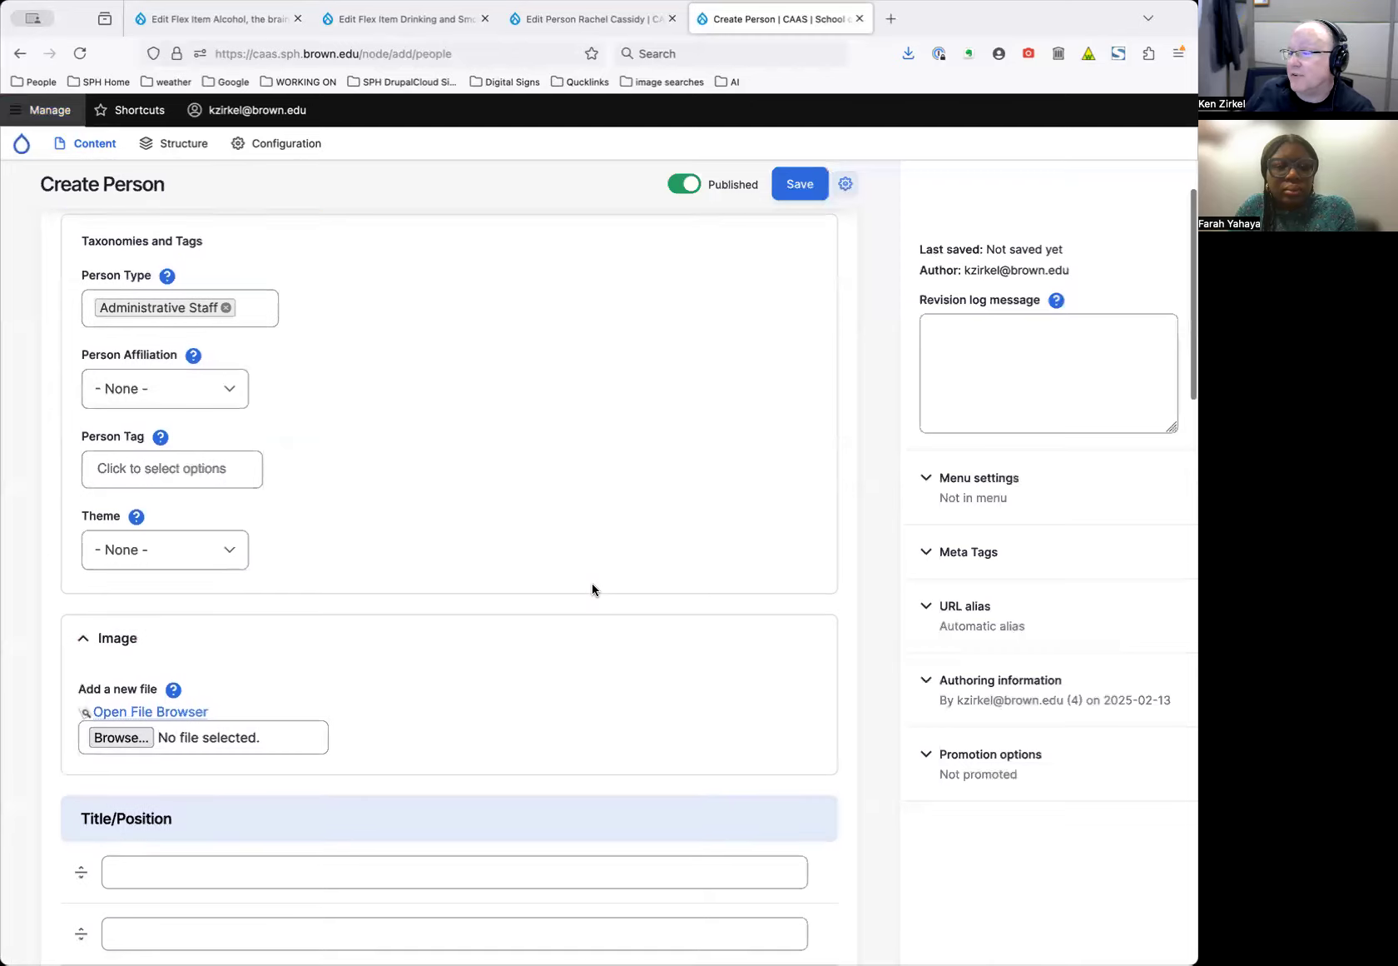
{"action": "scroll", "coordinate": [430, 568], "scroll_direction": "up", "scroll_amount": 8}
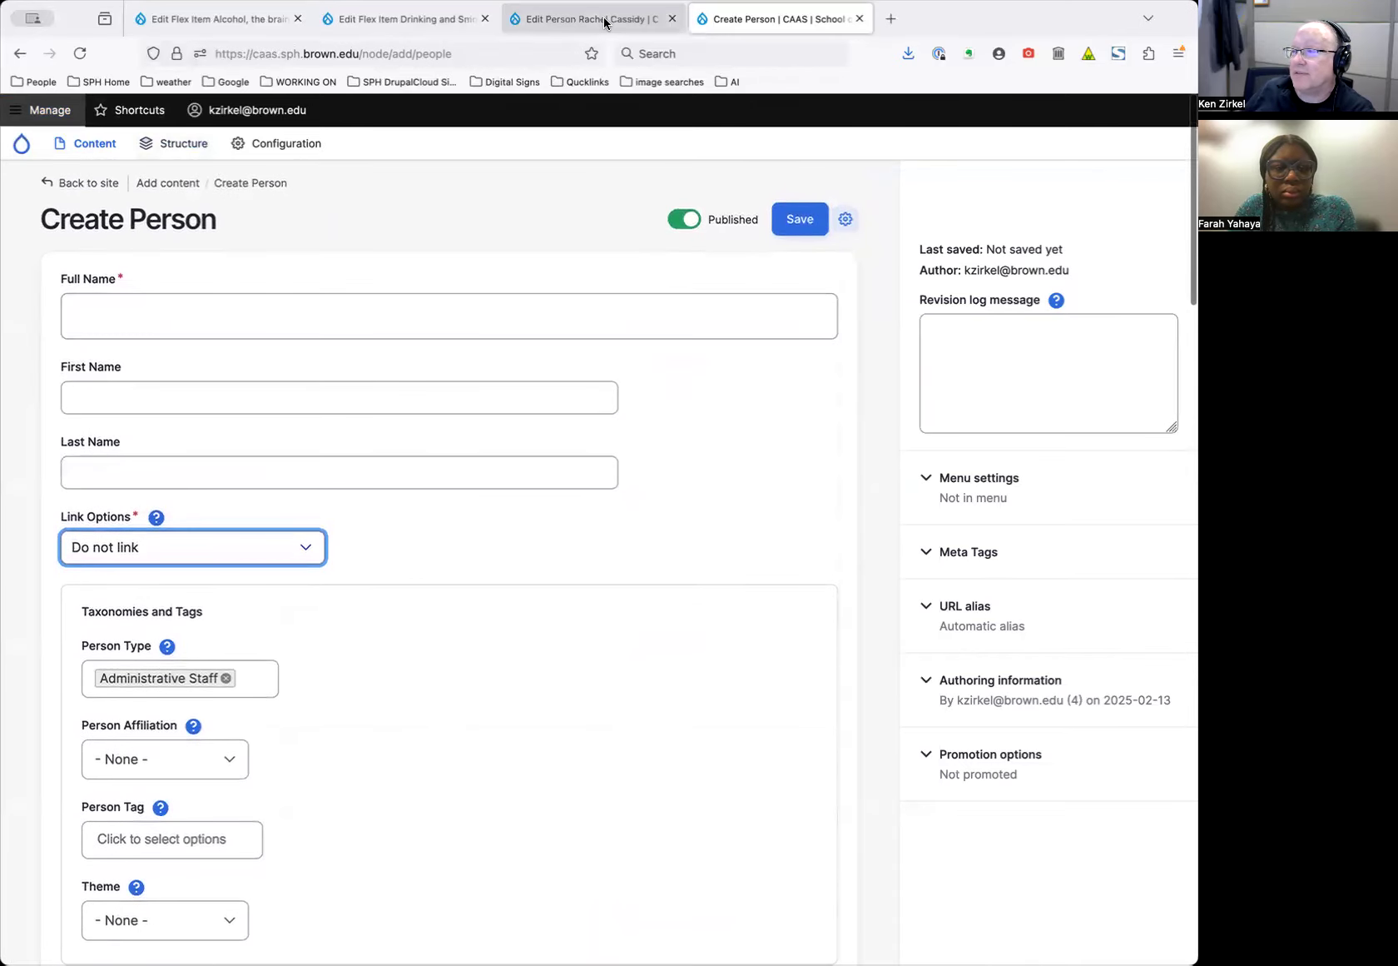
{"action": "left_click", "coordinate": [21, 52]}
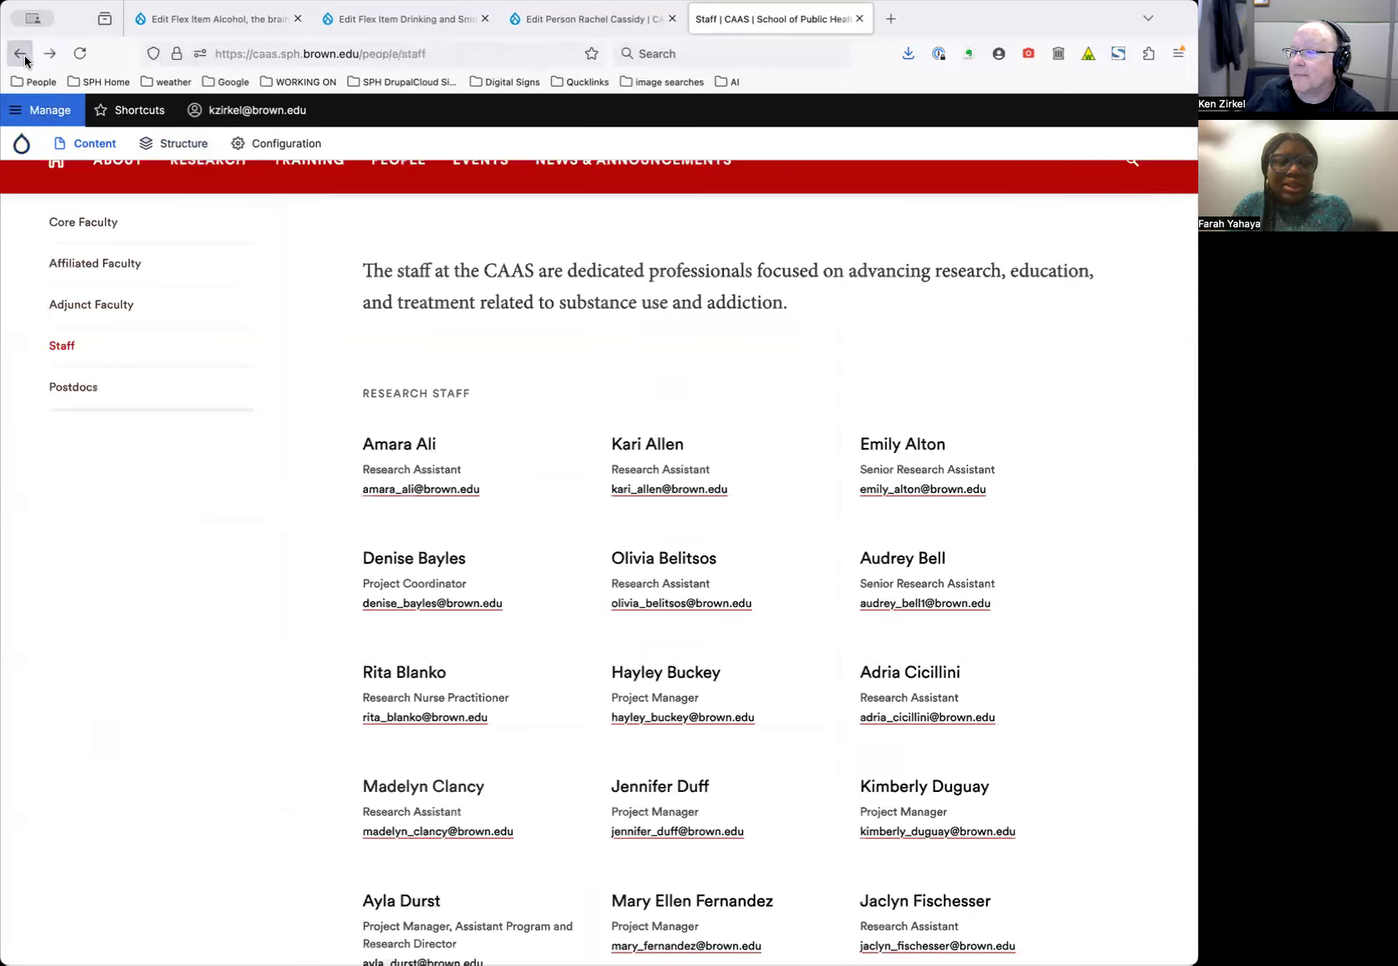
Scroll up and down through the CAAS staff list
{"action": "scroll", "coordinate": [668, 424], "scroll_direction": "down", "scroll_amount": 4}
{"action": "scroll", "coordinate": [670, 431], "scroll_direction": "down", "scroll_amount": 4}
{"action": "scroll", "coordinate": [666, 437], "scroll_direction": "up", "scroll_amount": 5}
{"action": "scroll", "coordinate": [666, 437], "scroll_direction": "down", "scroll_amount": 12}
{"action": "scroll", "coordinate": [669, 433], "scroll_direction": "down", "scroll_amount": 15}
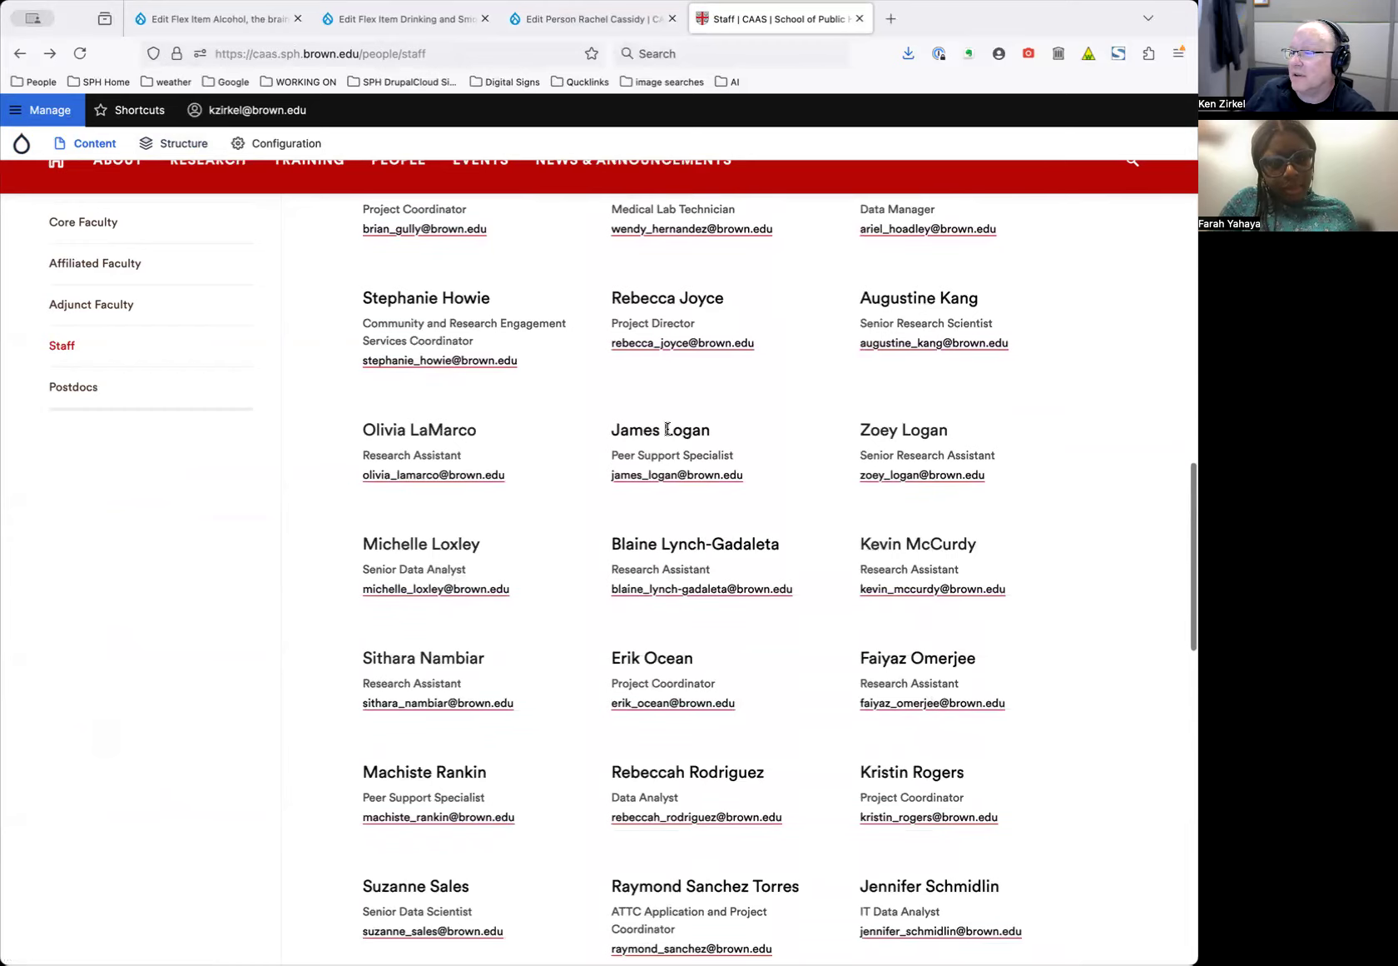
{"action": "scroll", "coordinate": [670, 434], "scroll_direction": "up", "scroll_amount": 20}
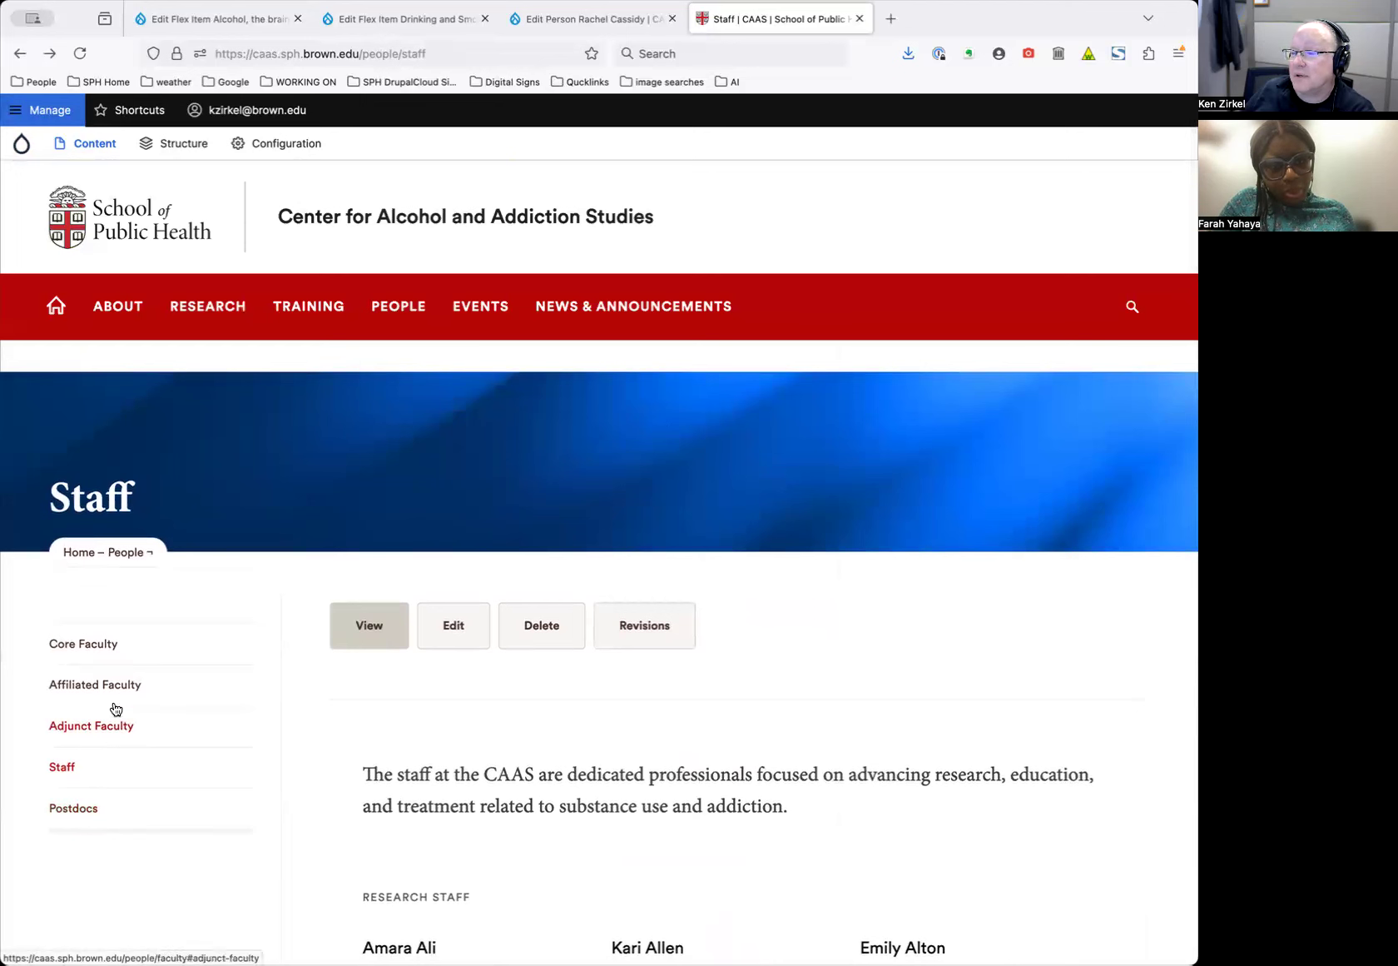
Search the page for 'administ' and scroll down to the Administrative Cores card
{"action": "key", "text": "super+f"}
{"action": "type", "text": "administ"}
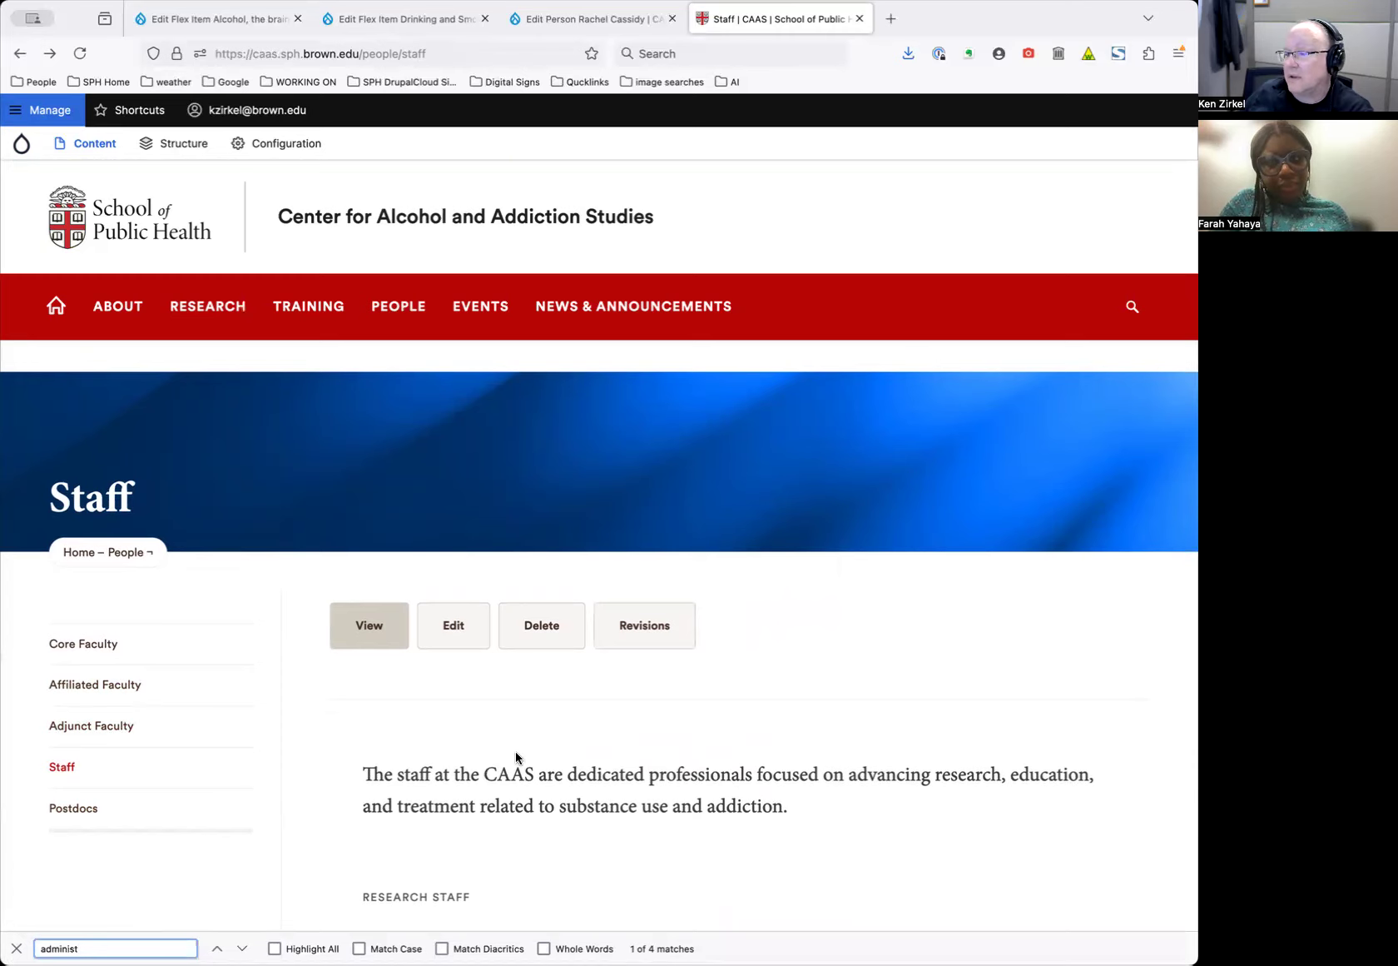
{"action": "scroll", "coordinate": [516, 753], "scroll_direction": "down", "scroll_amount": 15}
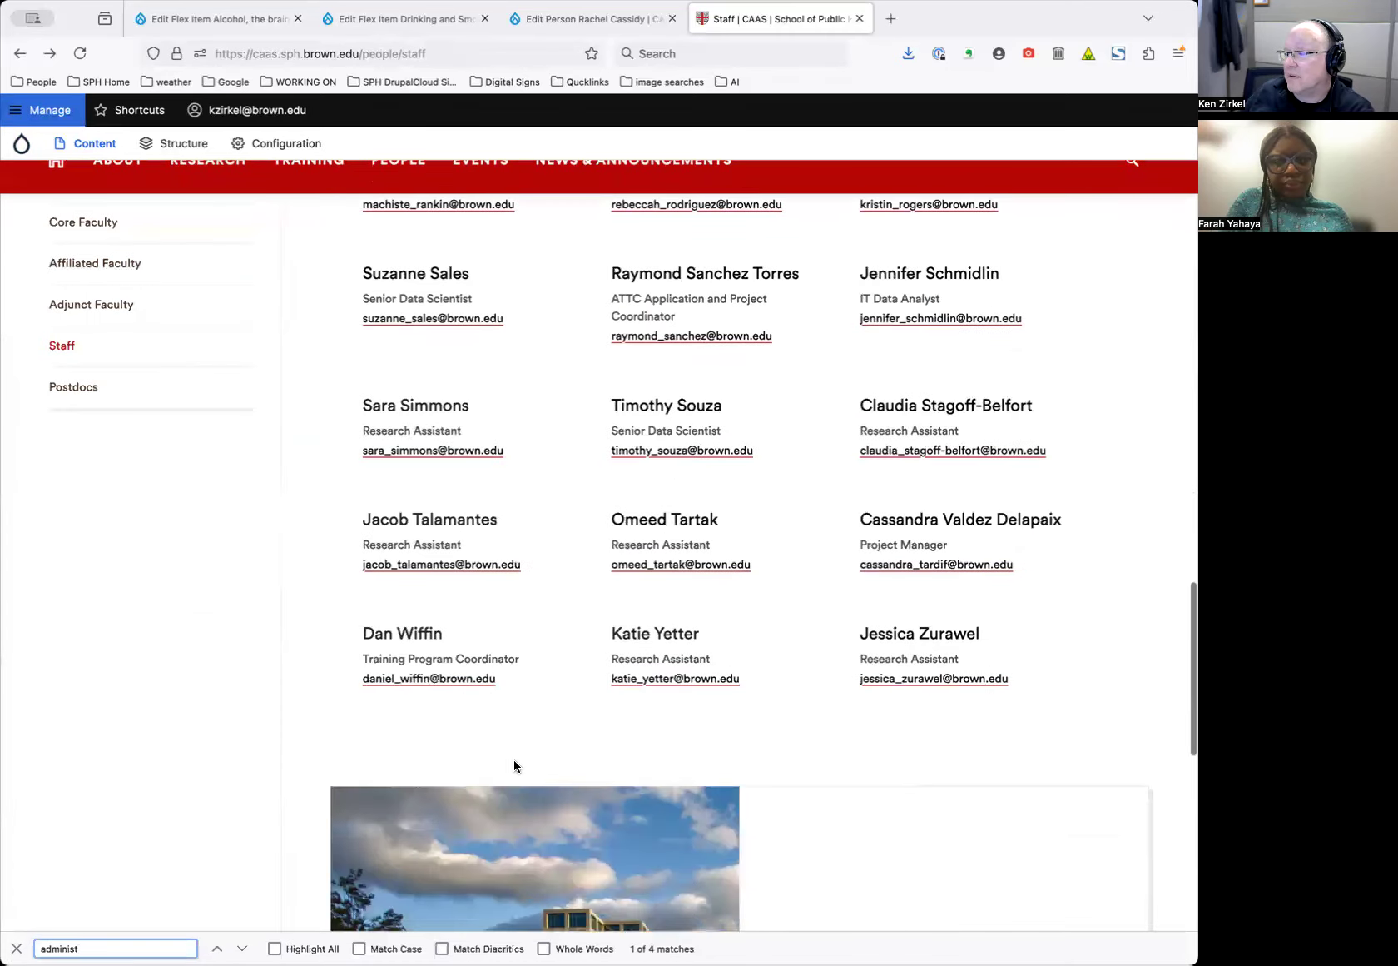
{"action": "scroll", "coordinate": [514, 759], "scroll_direction": "down", "scroll_amount": 10}
{"action": "scroll", "coordinate": [513, 763], "scroll_direction": "up", "scroll_amount": 4}
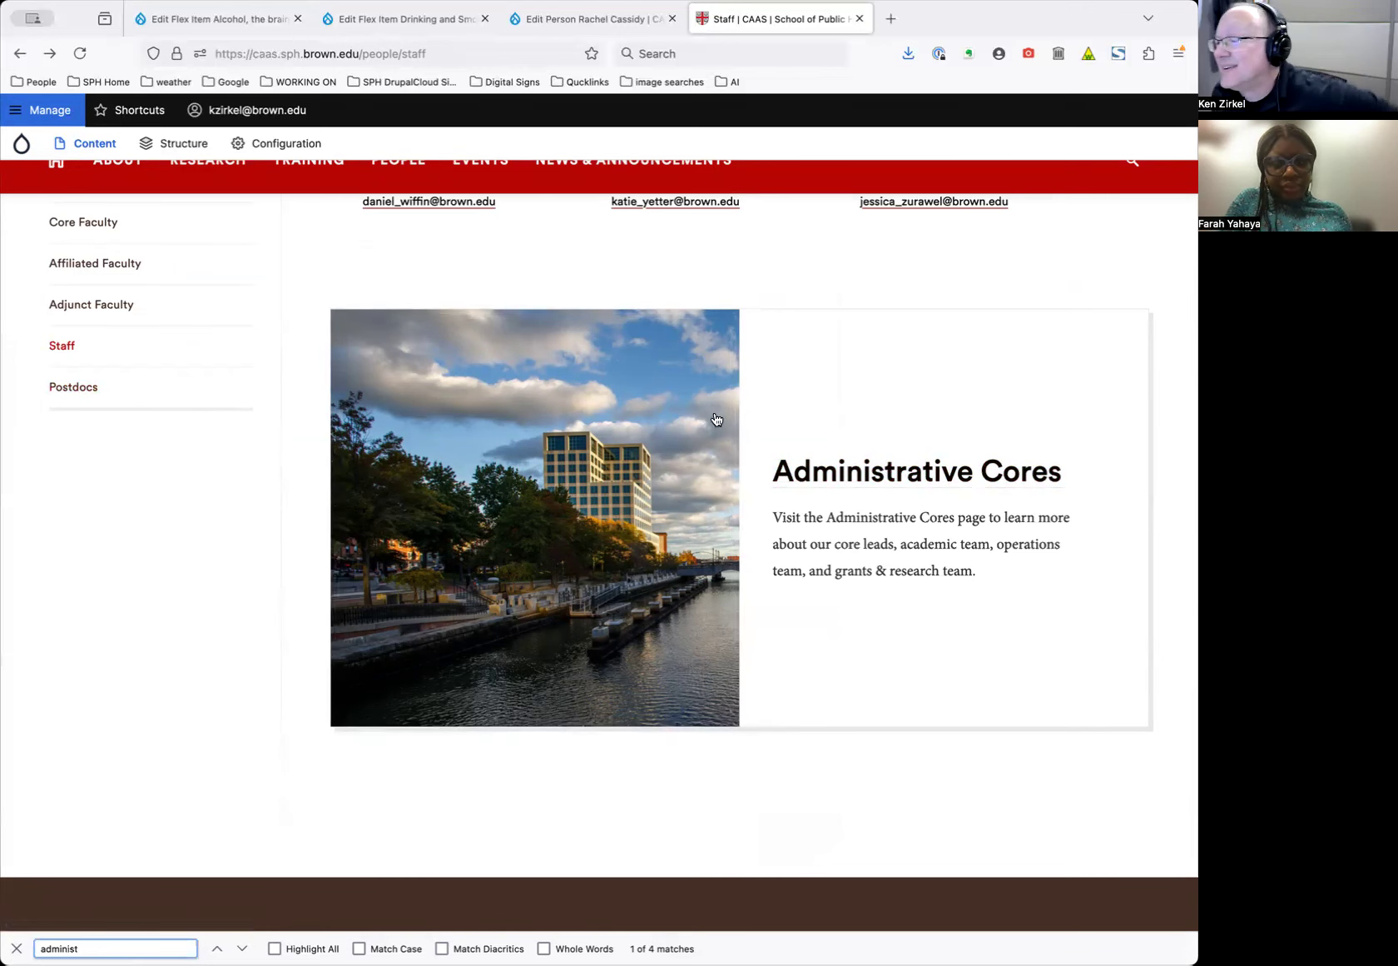
{"action": "scroll", "coordinate": [516, 460], "scroll_direction": "up", "scroll_amount": 8}
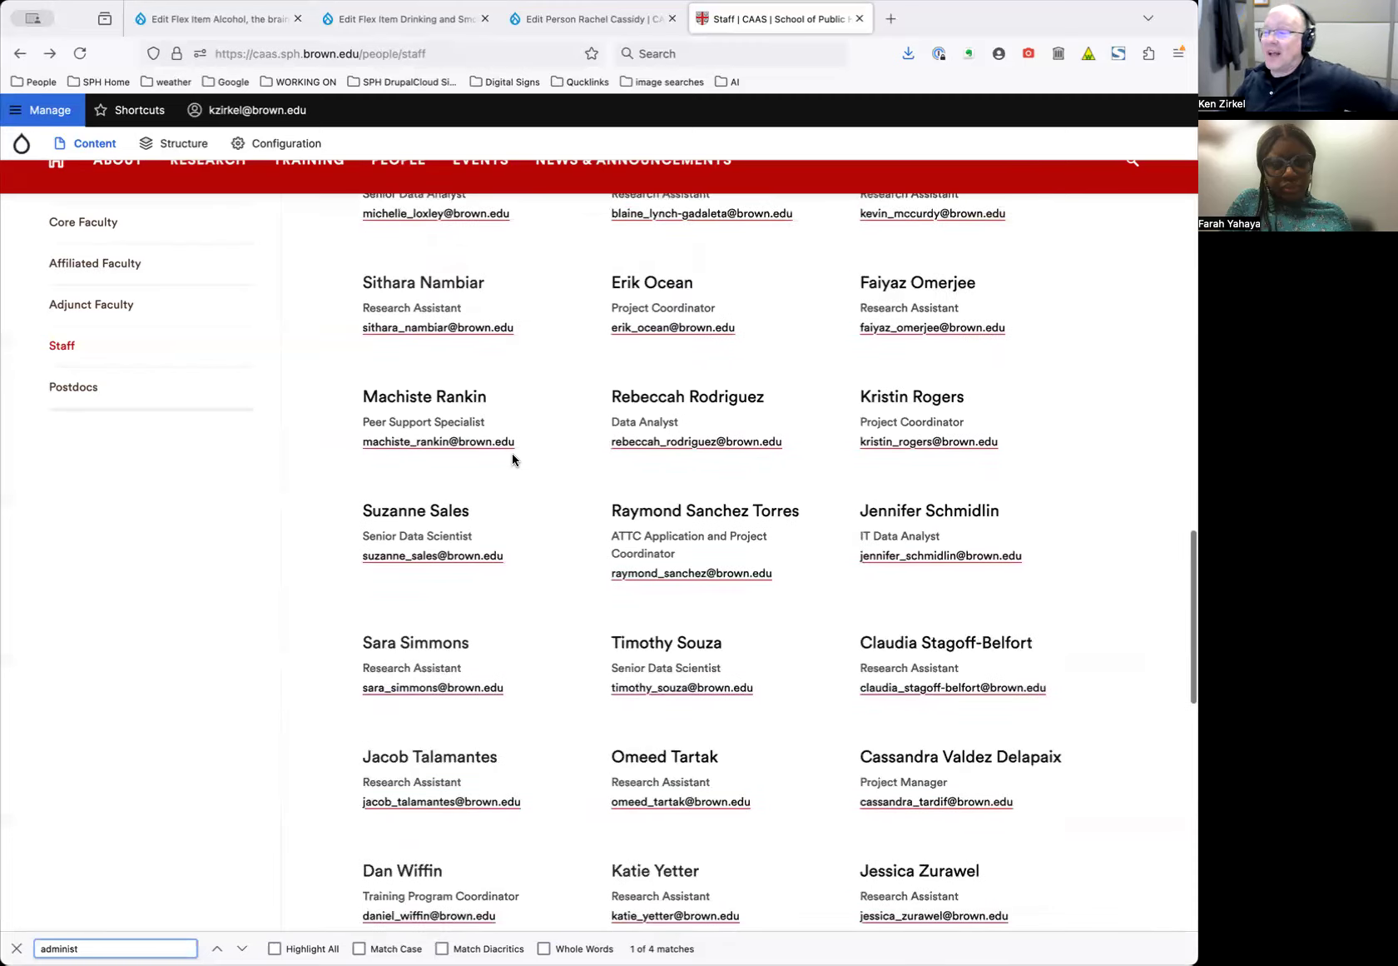
{"action": "scroll", "coordinate": [514, 459], "scroll_direction": "up", "scroll_amount": 1}
{"action": "scroll", "coordinate": [510, 458], "scroll_direction": "up", "scroll_amount": 15}
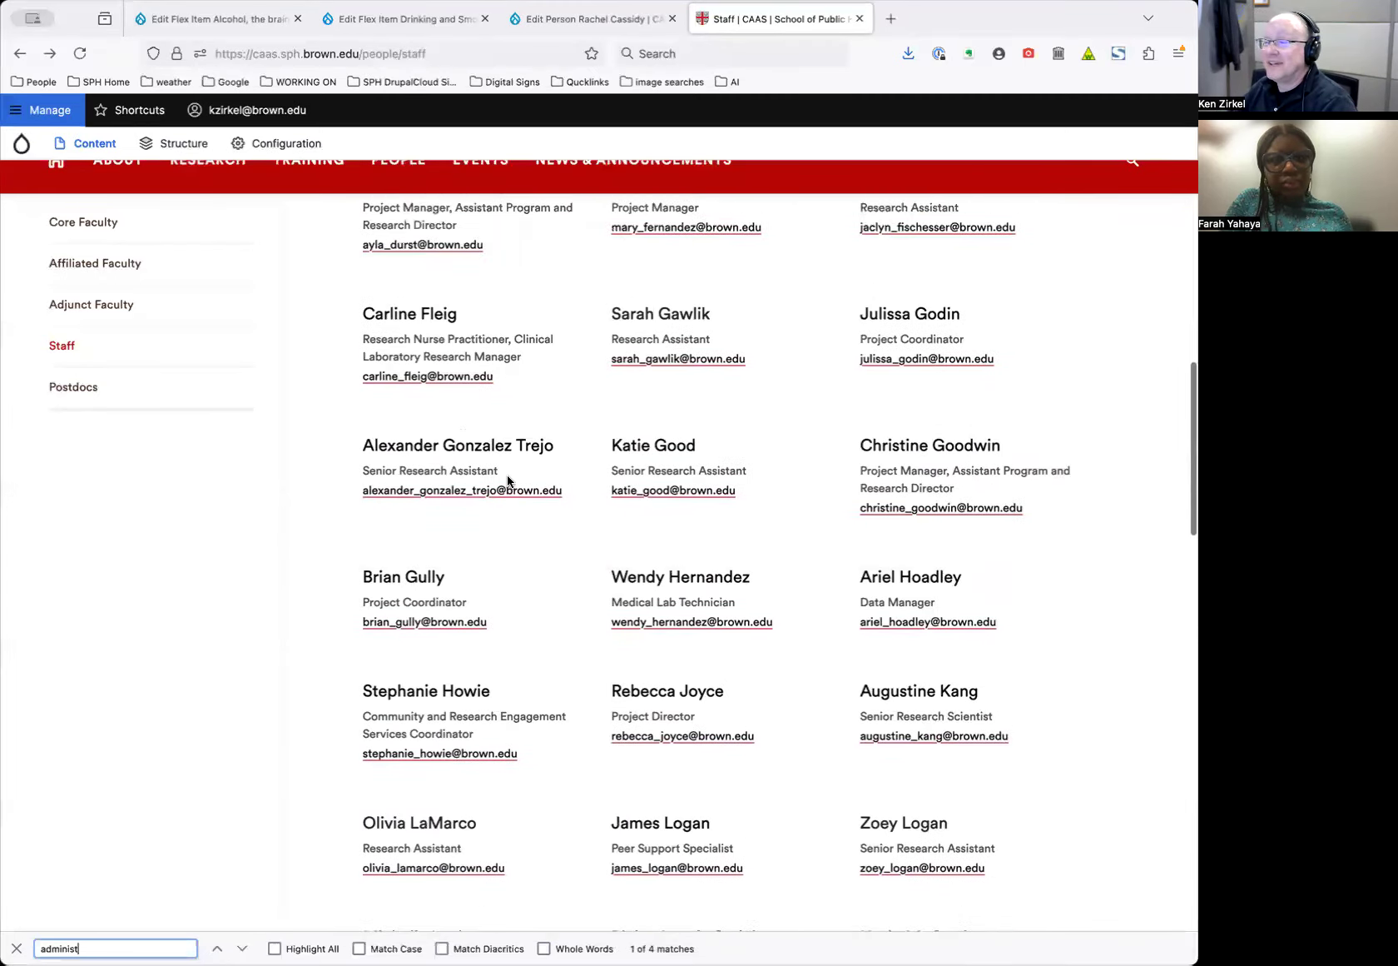
{"action": "scroll", "coordinate": [537, 494], "scroll_direction": "down", "scroll_amount": 20}
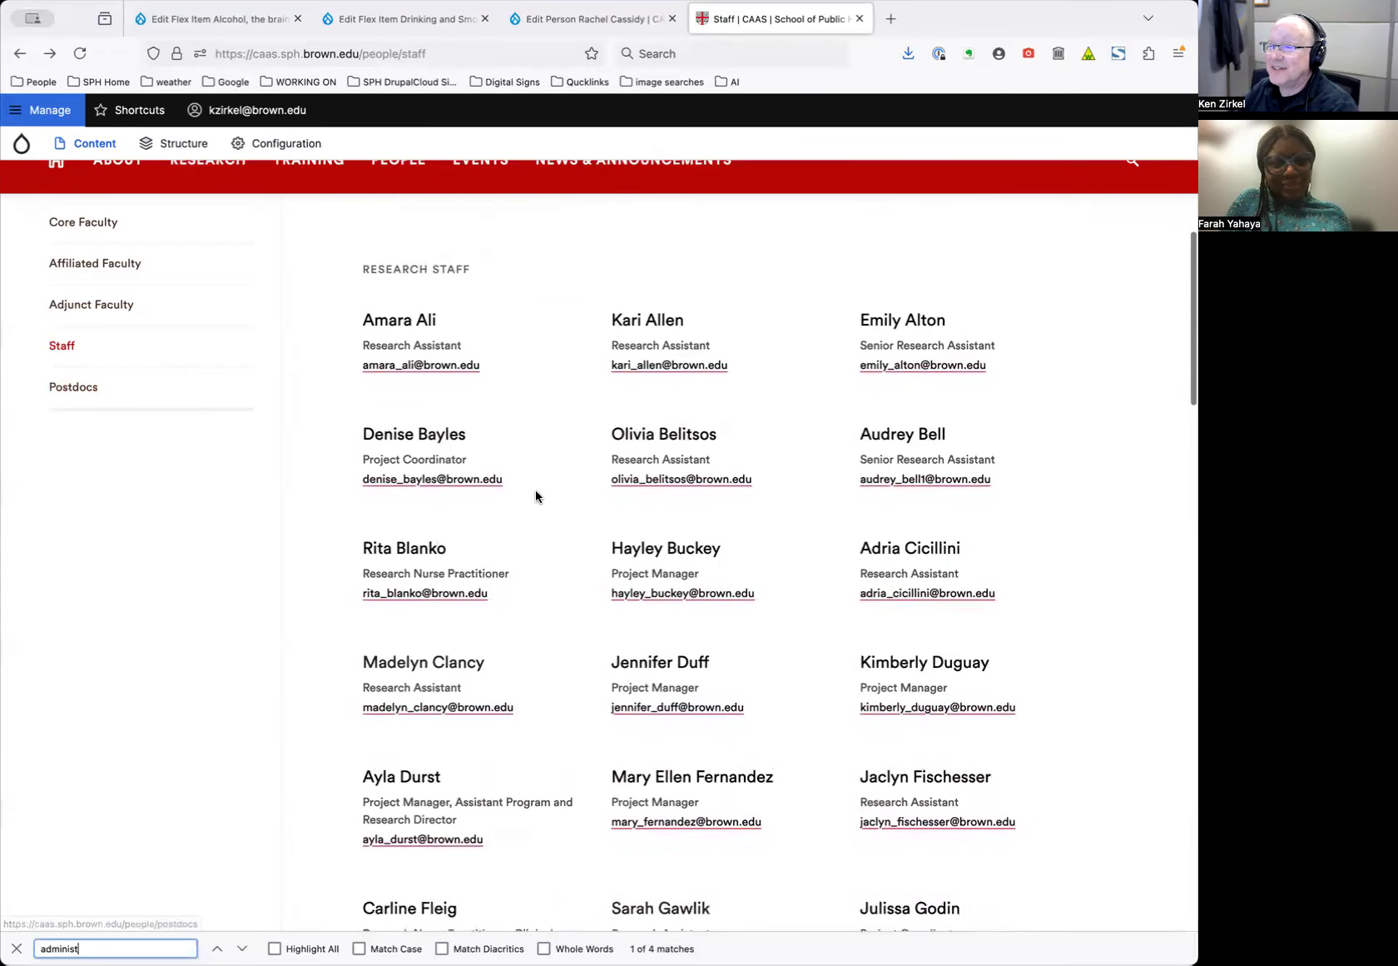
{"action": "scroll", "coordinate": [534, 497], "scroll_direction": "down", "scroll_amount": 2}
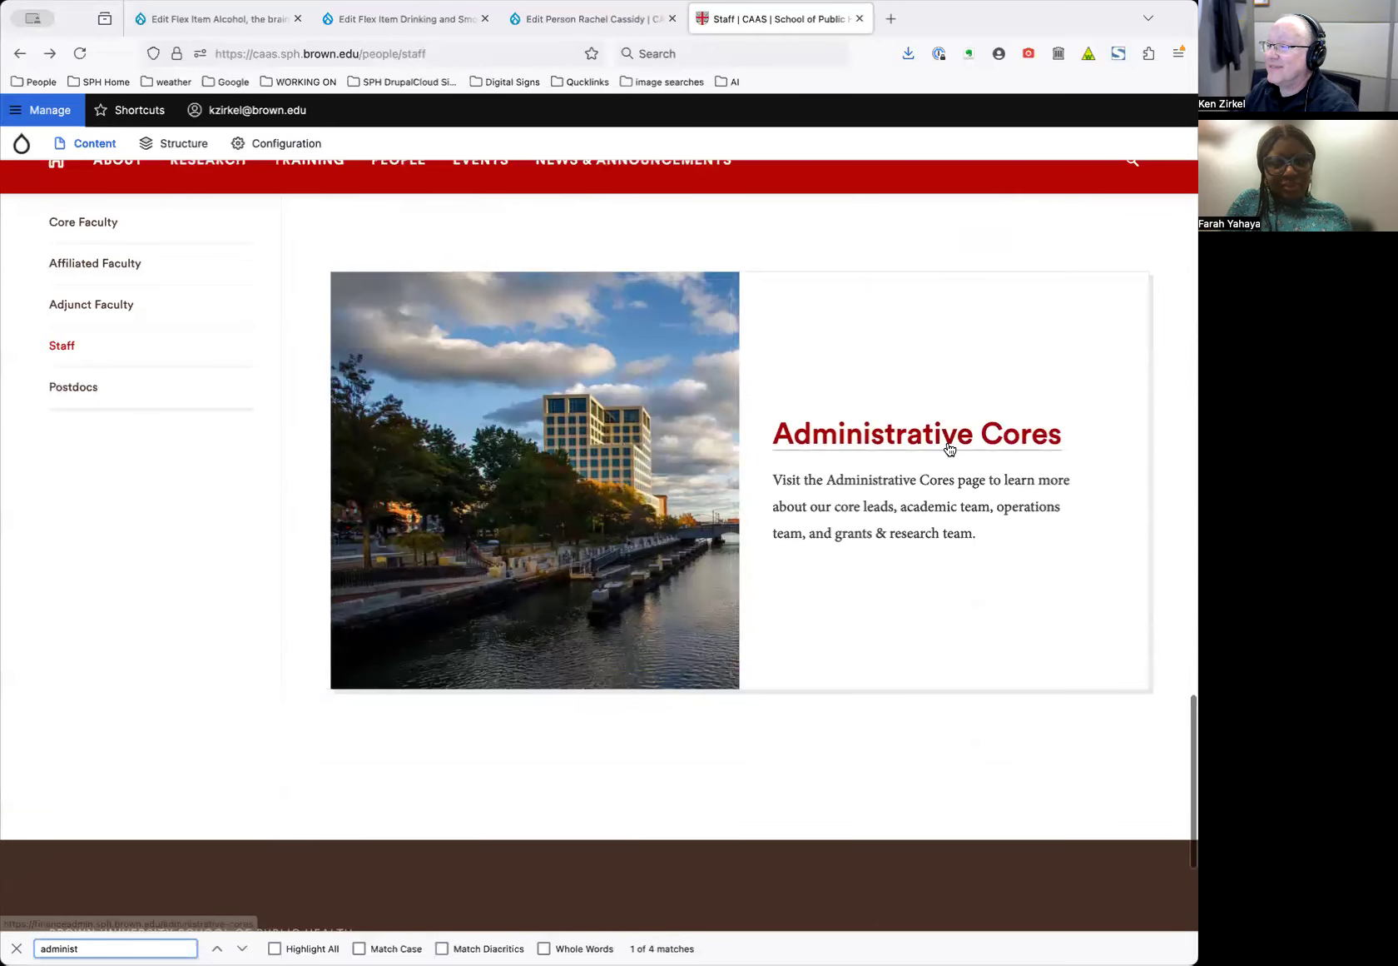
{"action": "left_click", "coordinate": [707, 291]}
{"action": "scroll", "coordinate": [749, 446], "scroll_direction": "down", "scroll_amount": 7}
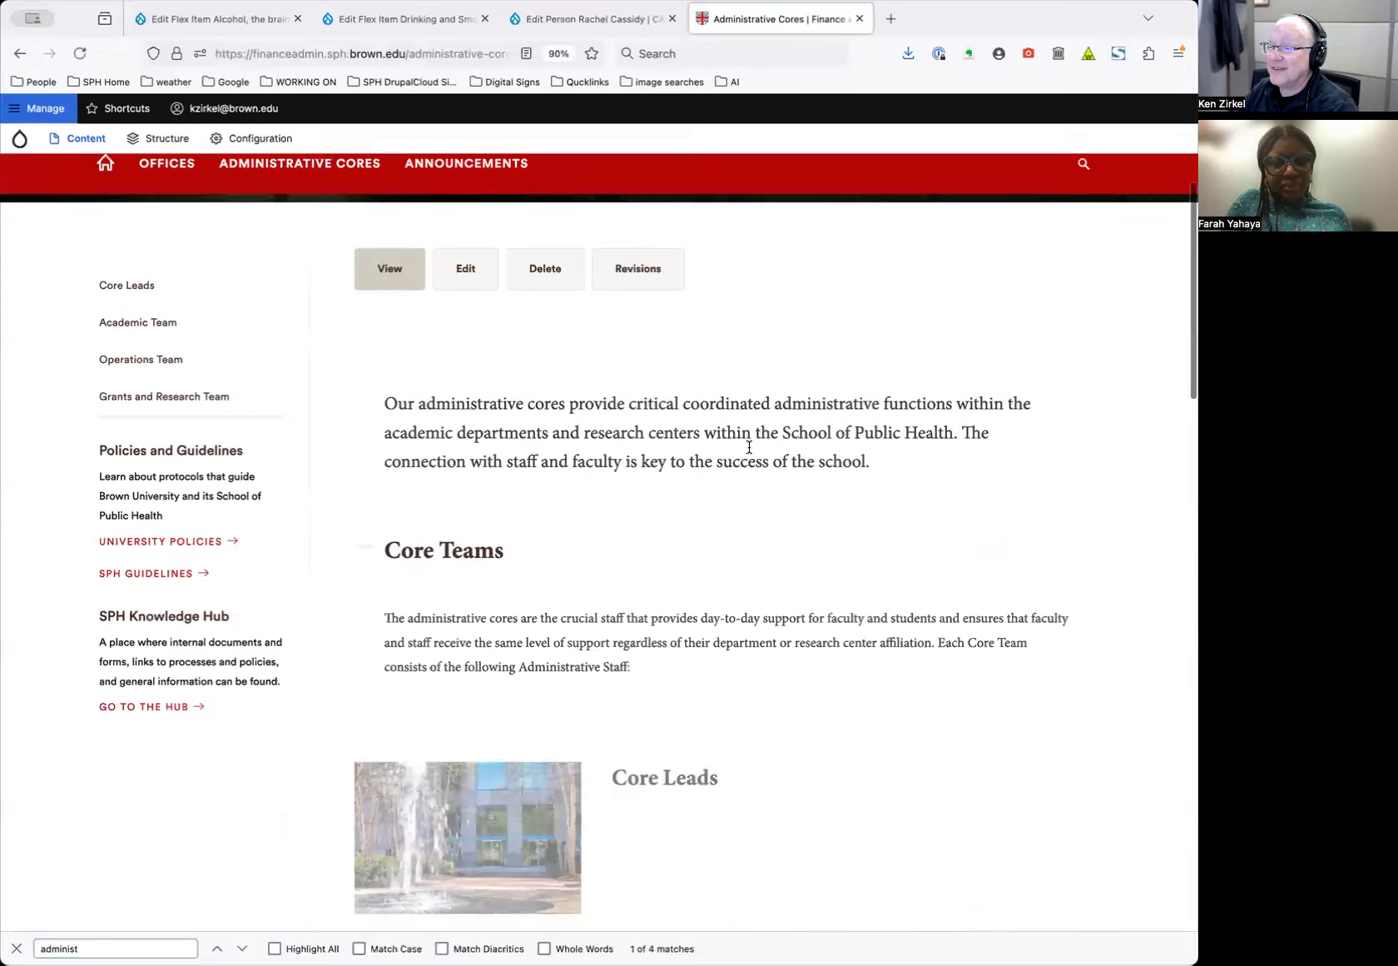
{"action": "scroll", "coordinate": [749, 449], "scroll_direction": "down", "scroll_amount": 4}
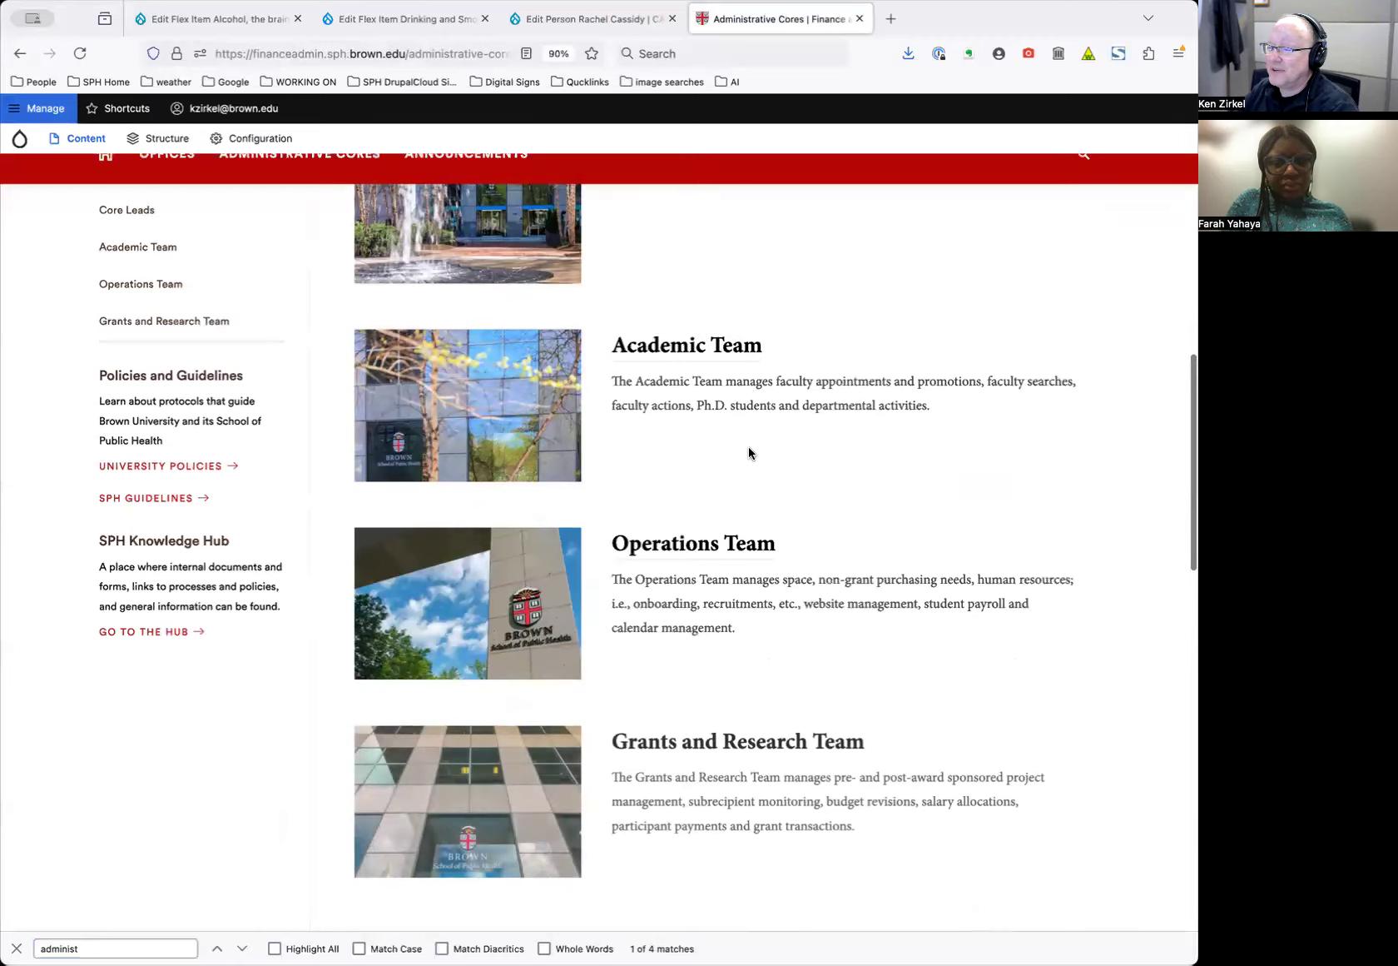
{"action": "key", "text": "Home"}
{"action": "left_click", "coordinate": [20, 53]}
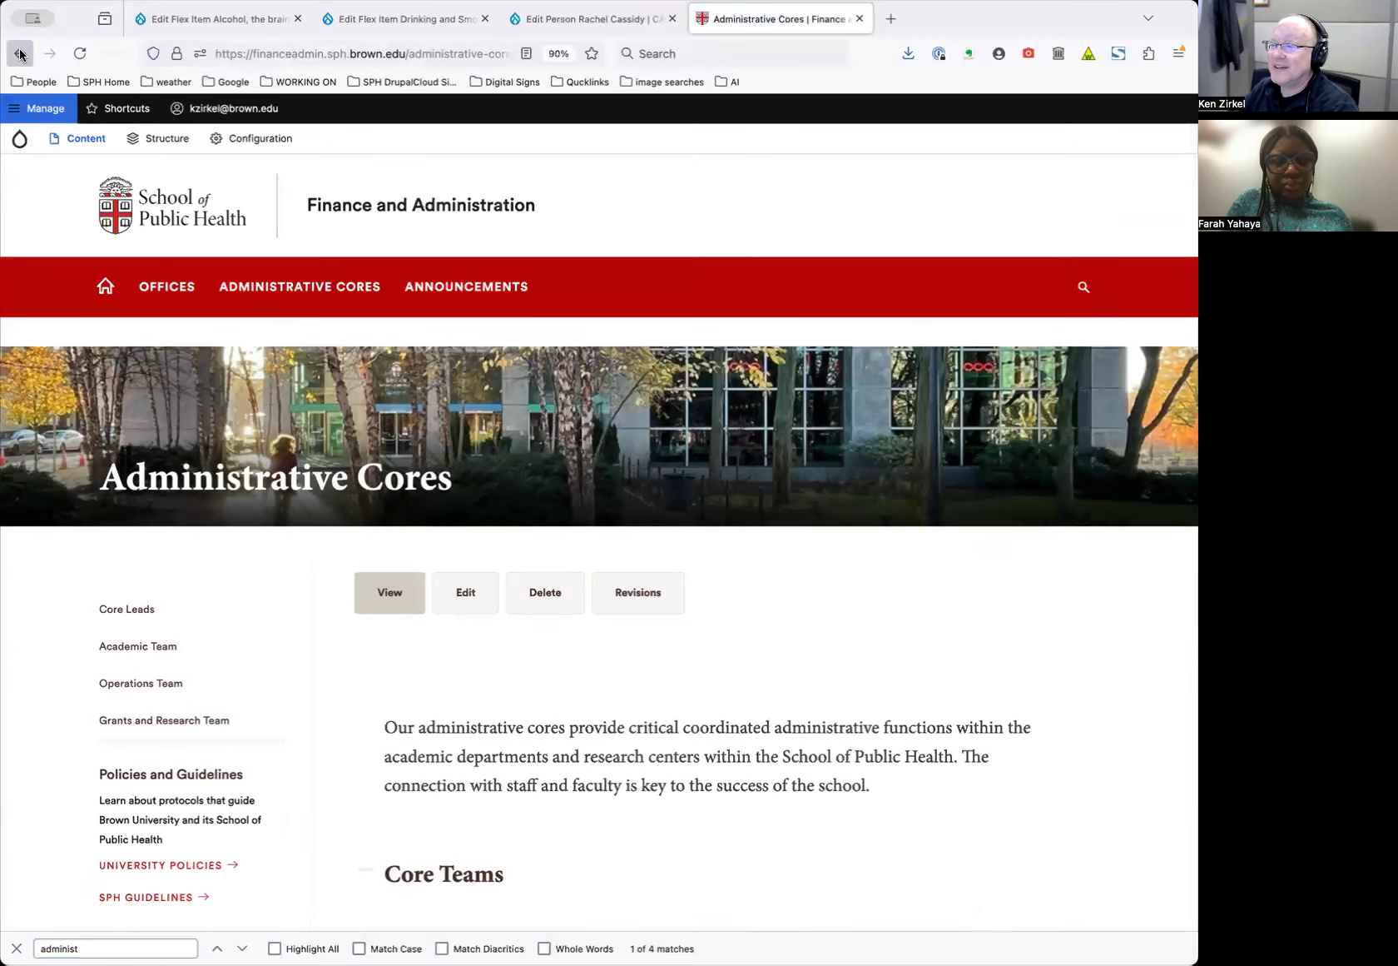
{"action": "scroll", "coordinate": [491, 375], "scroll_direction": "up", "scroll_amount": 15}
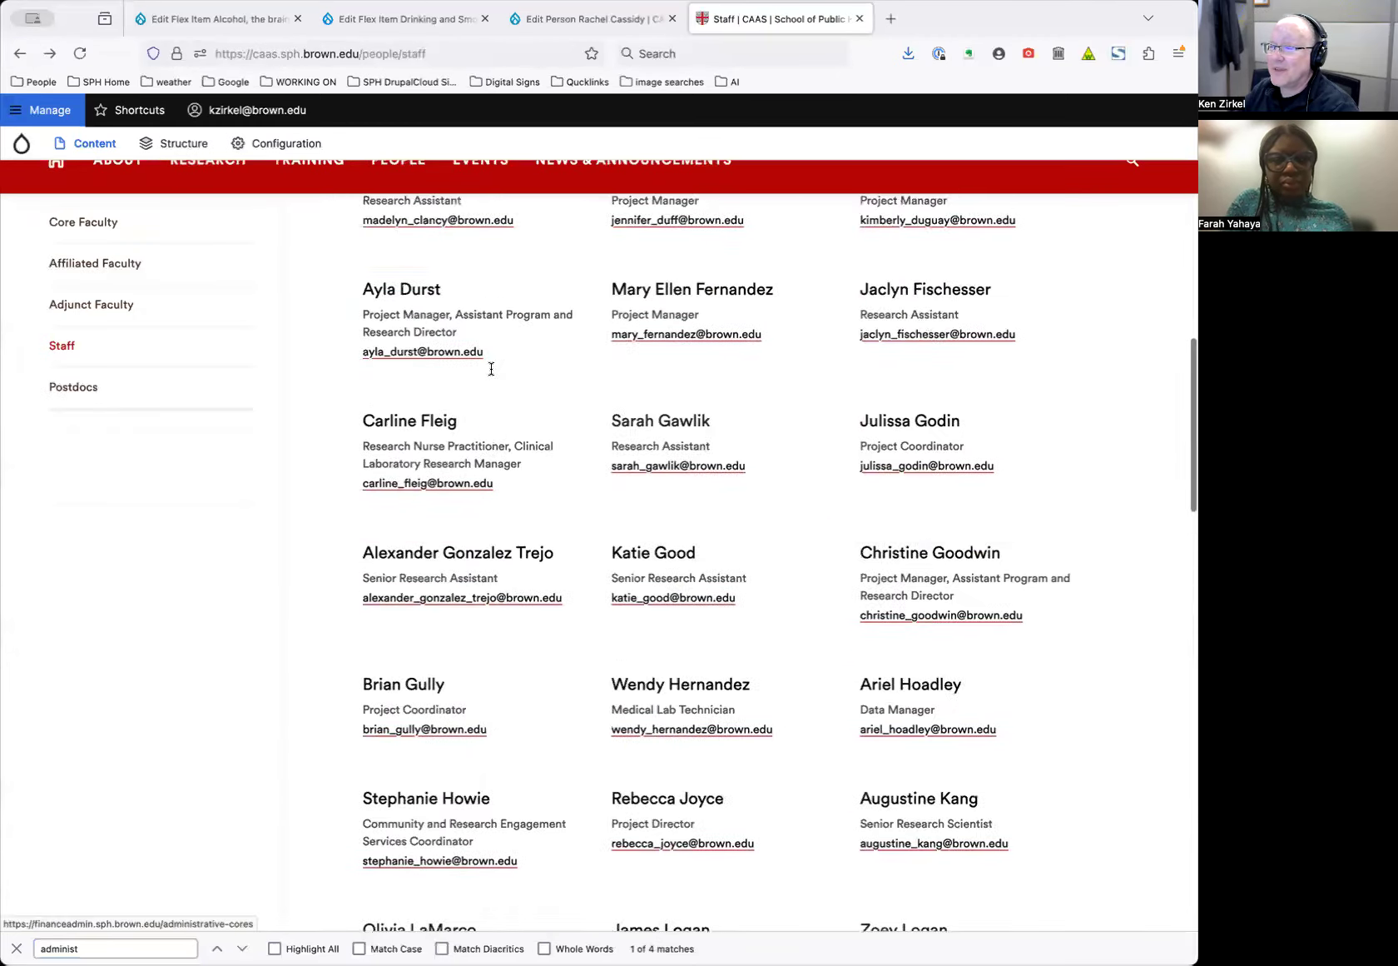
{"action": "scroll", "coordinate": [491, 375], "scroll_direction": "up", "scroll_amount": 3}
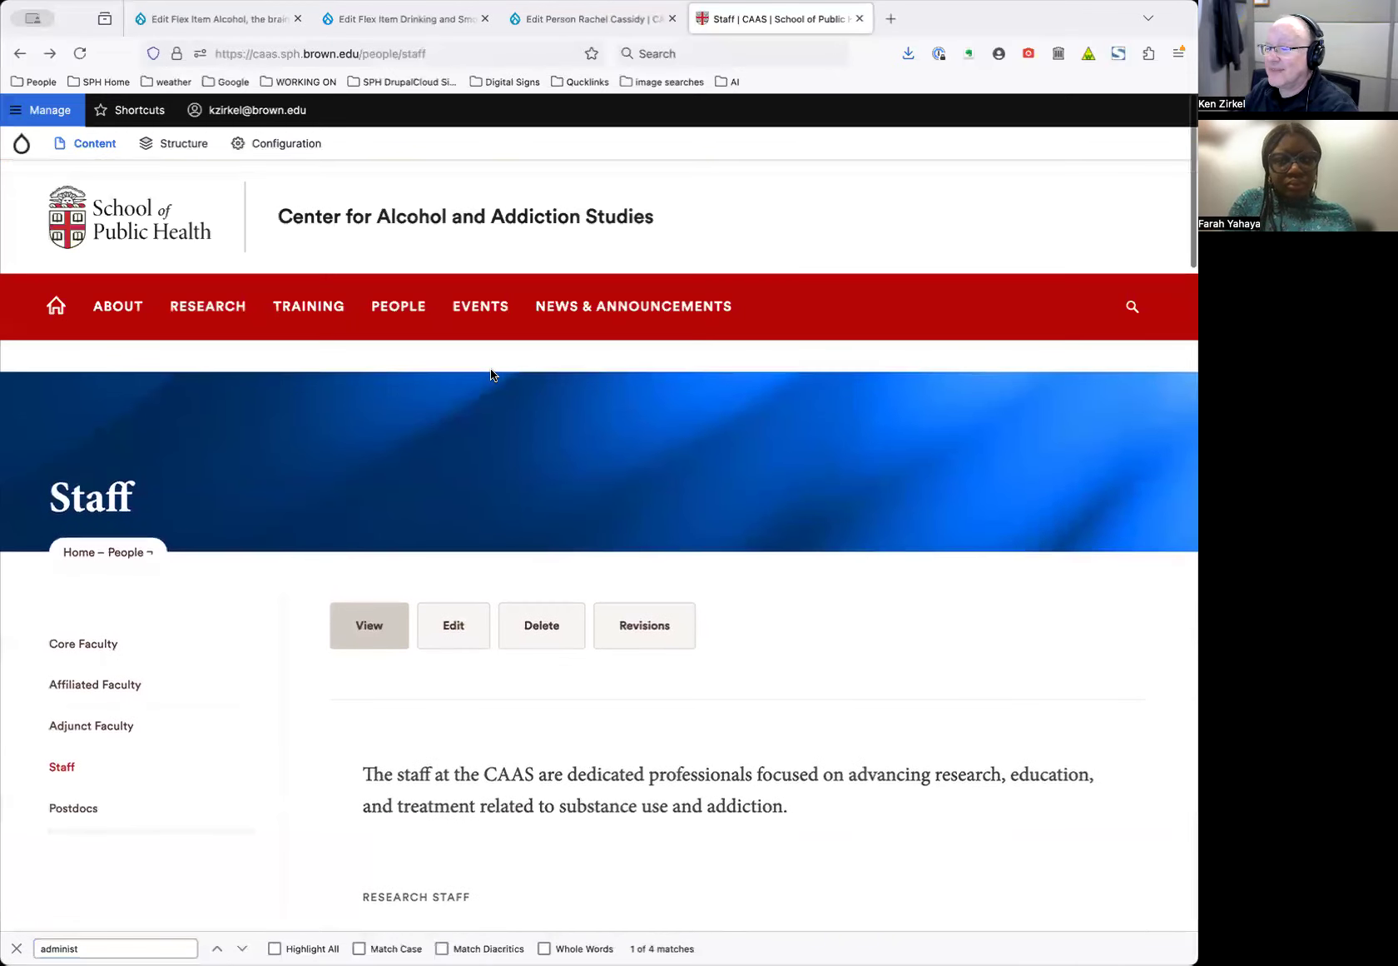
{"action": "scroll", "coordinate": [491, 375], "scroll_direction": "down", "scroll_amount": 4}
{"action": "scroll", "coordinate": [491, 375], "scroll_direction": "up", "scroll_amount": 5}
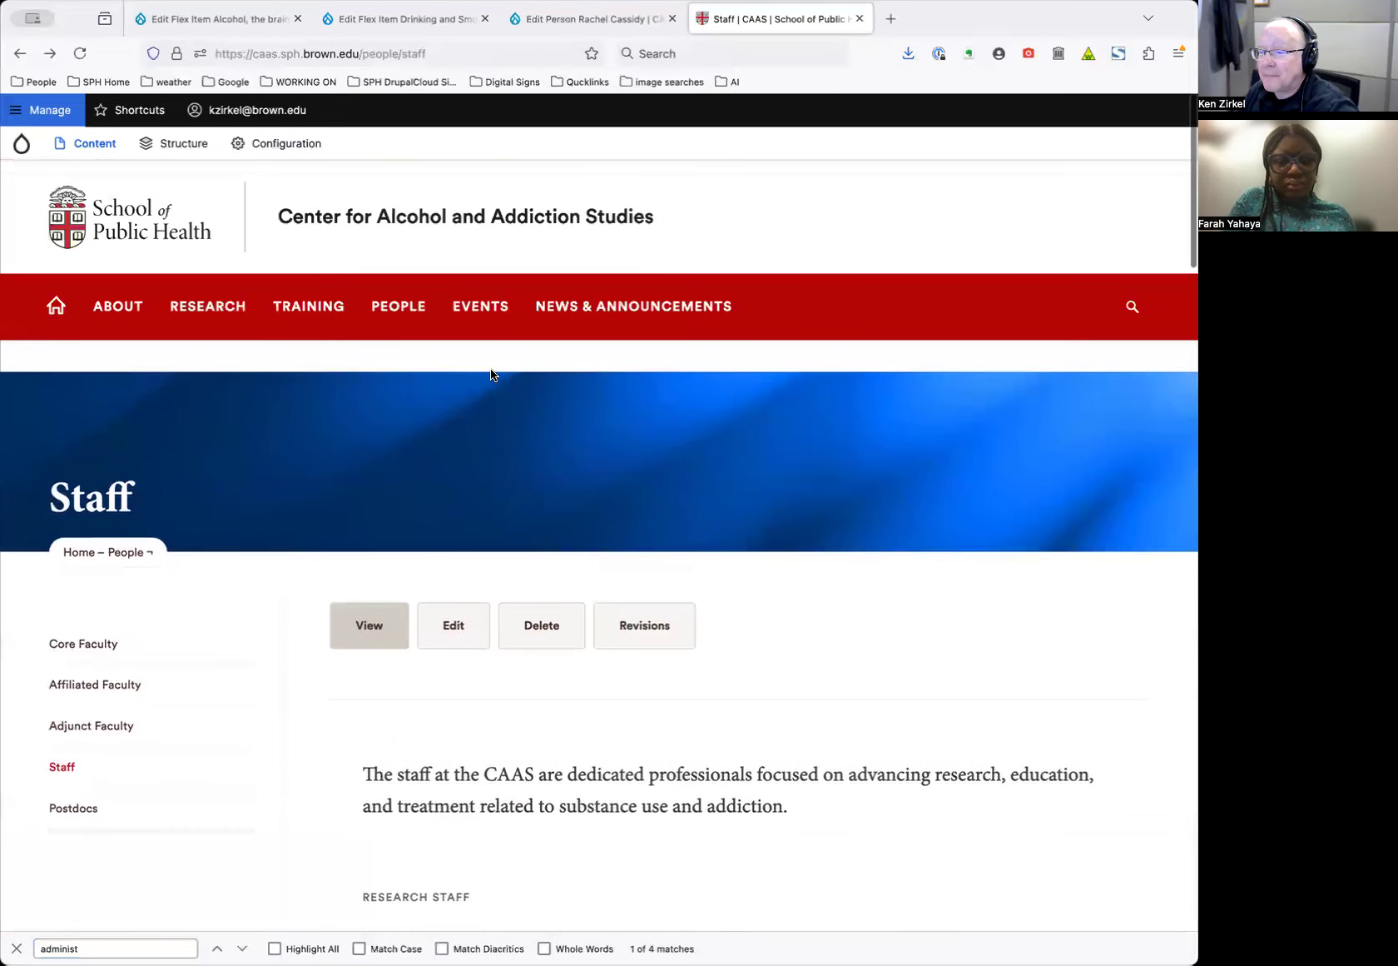